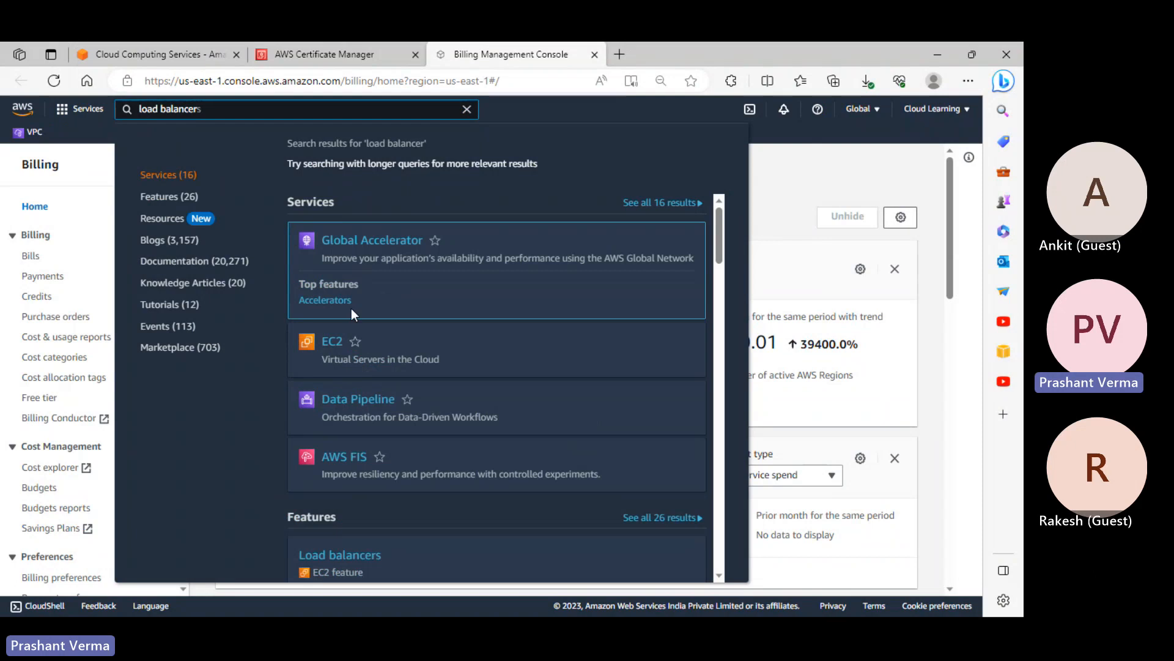
Open the EC2 Dashboard for US East (N. Virginia) from the console search results
{"action": "left_click", "coordinate": [333, 306]}
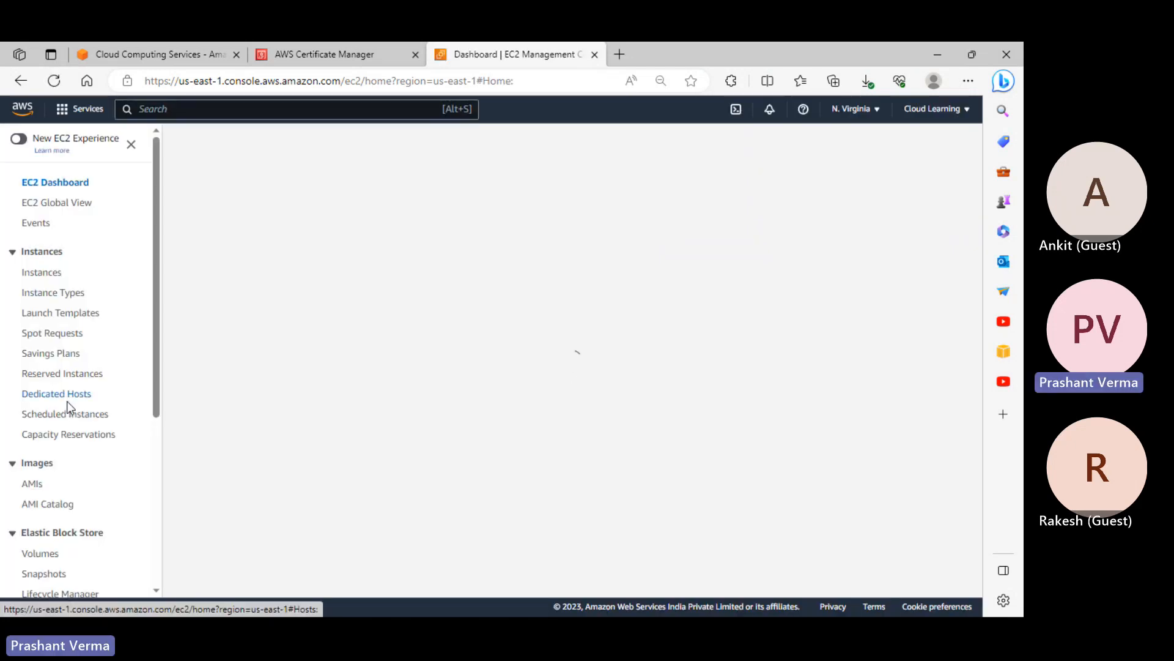
{"action": "scroll", "coordinate": [68, 409], "scroll_direction": "down", "scroll_amount": 5}
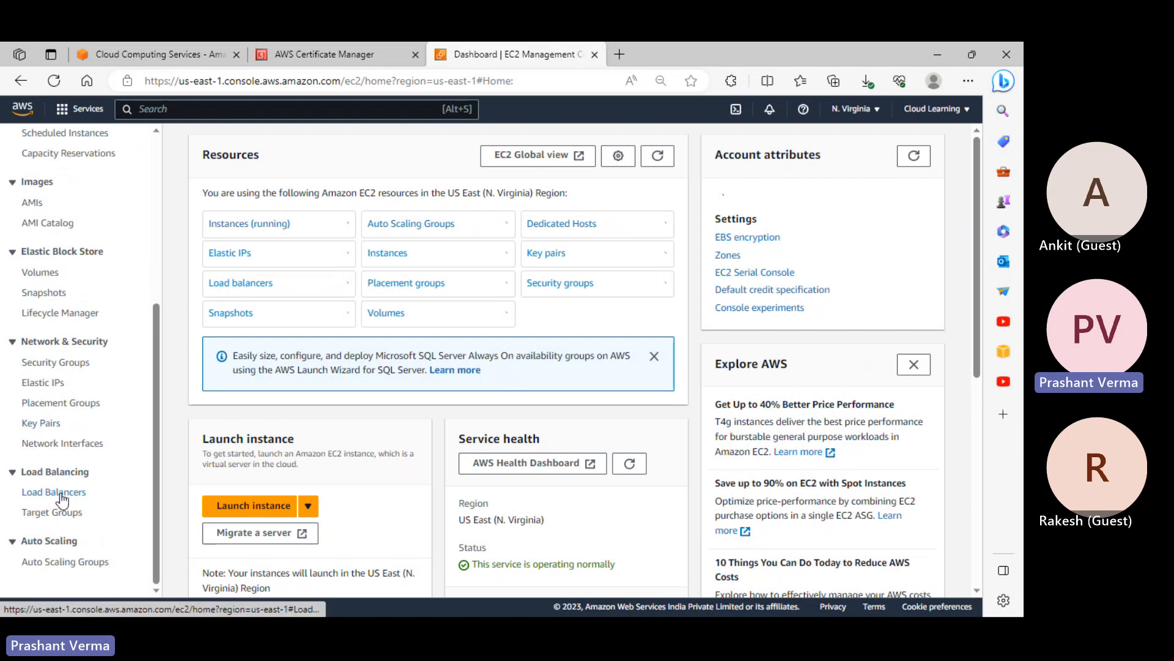
Show the Load Balancers list, select only apptest, and bring up its Actions menu
{"action": "left_click", "coordinate": [62, 494]}
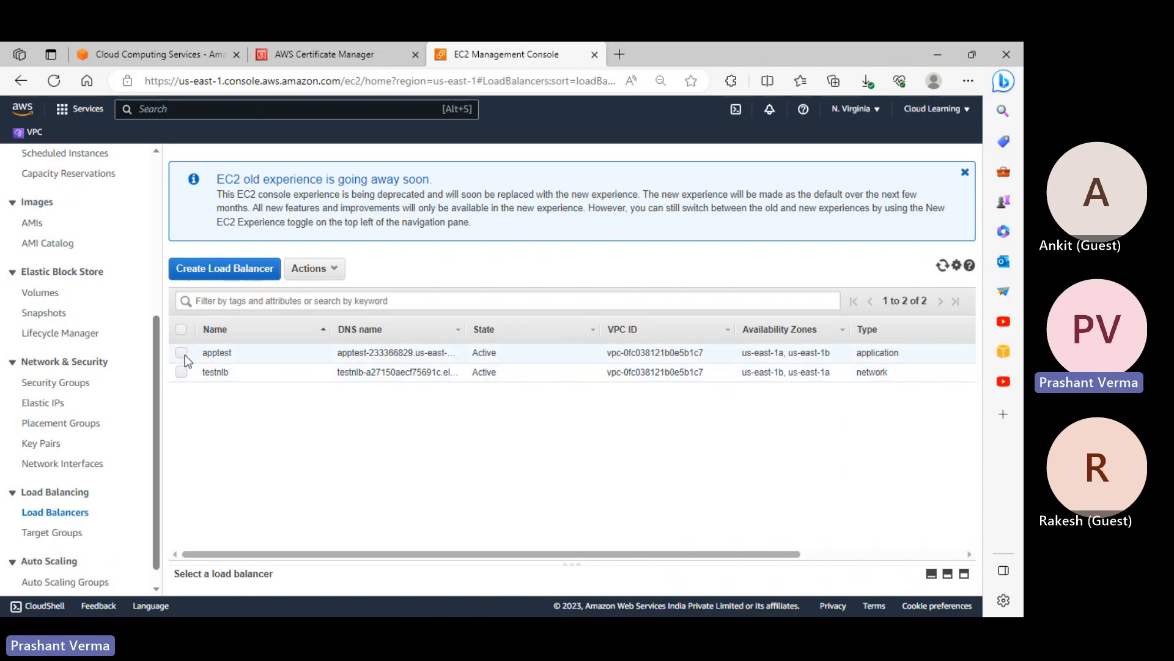
{"action": "left_click", "coordinate": [182, 331]}
{"action": "left_click", "coordinate": [181, 372]}
{"action": "left_click", "coordinate": [182, 352]}
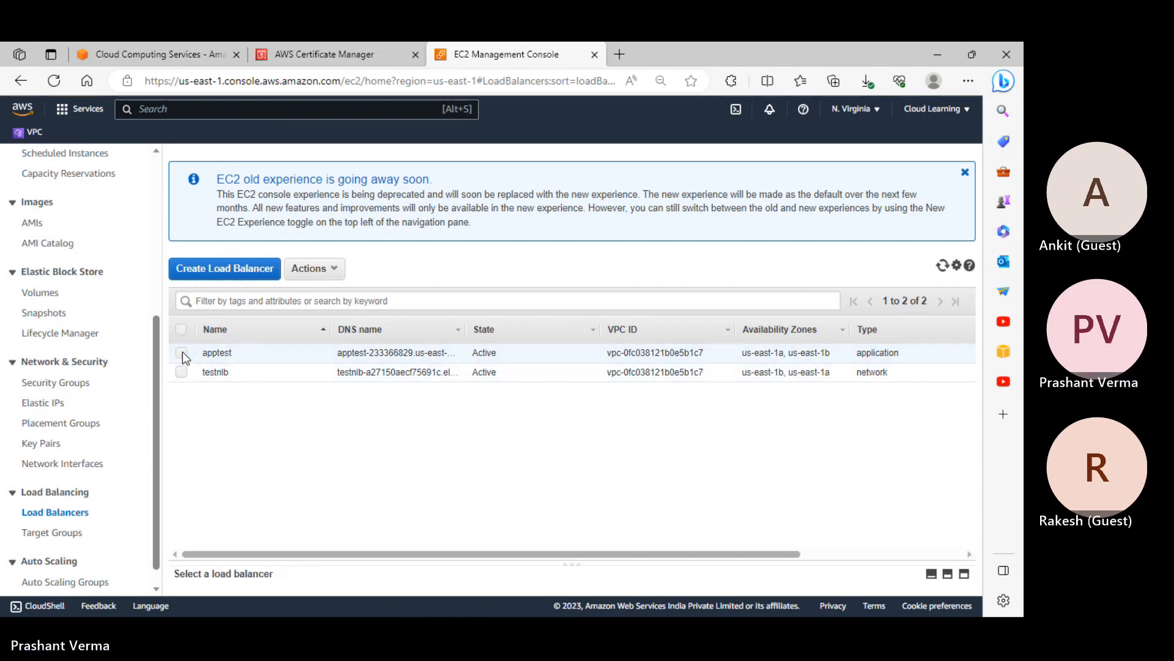
{"action": "left_click", "coordinate": [183, 352]}
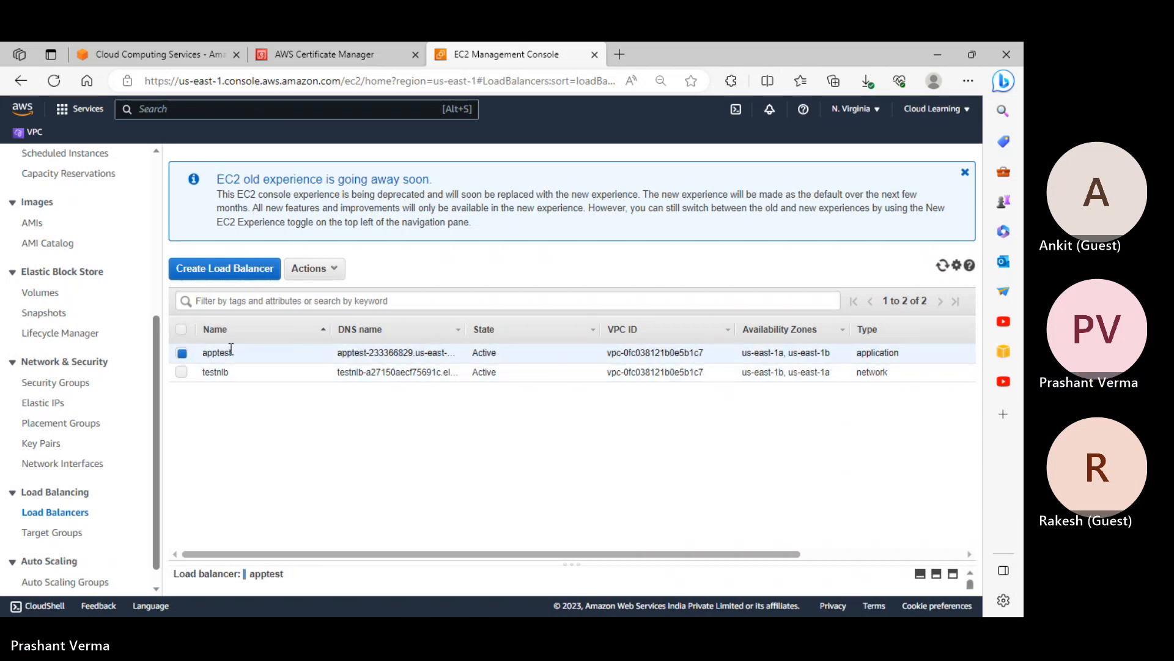
{"action": "left_click", "coordinate": [324, 270]}
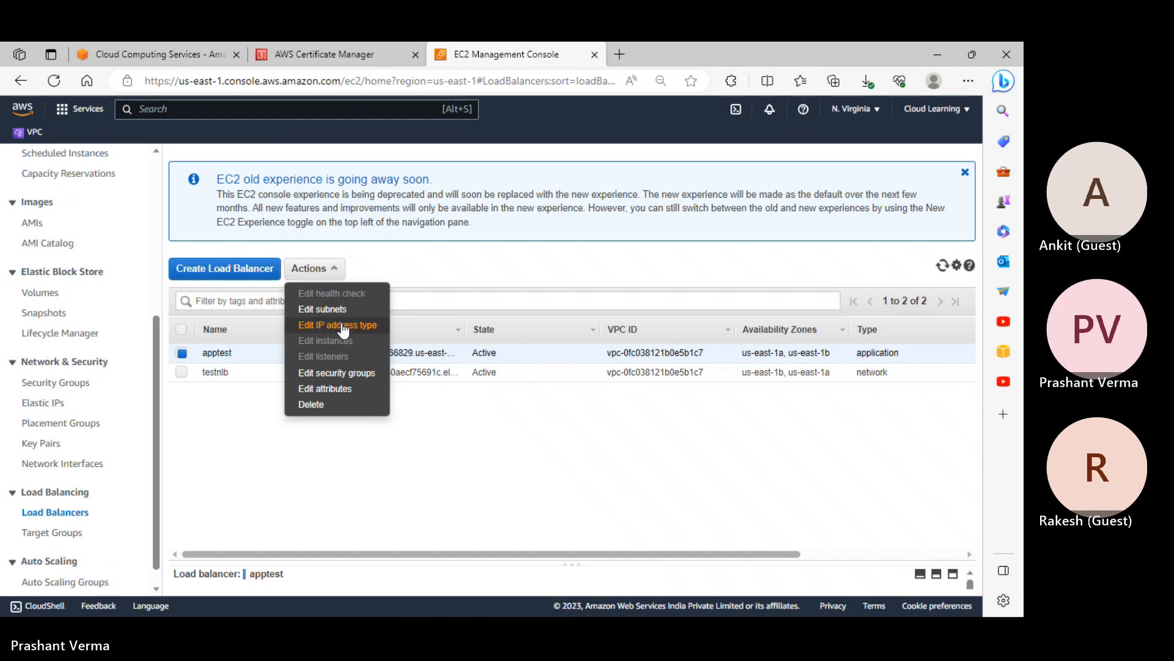
{"action": "left_click", "coordinate": [225, 411]}
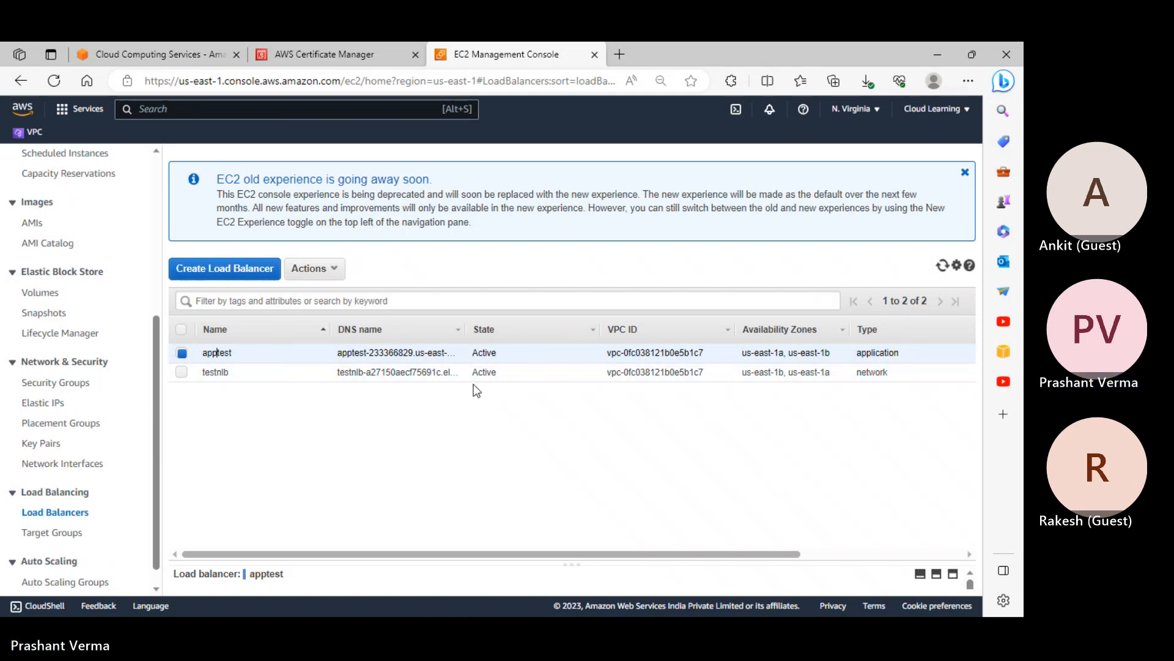
{"action": "left_click", "coordinate": [327, 271]}
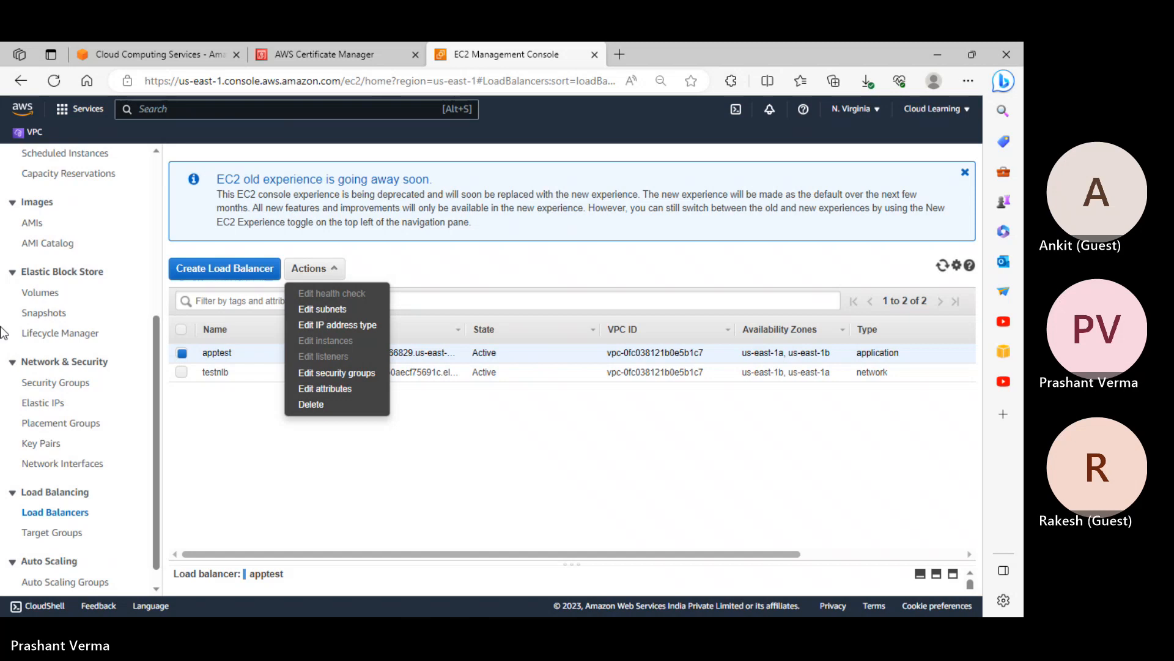
{"action": "scroll", "coordinate": [62, 303], "scroll_direction": "up", "scroll_amount": 5}
Turn on the New EC2 Experience, open apptest's details, and select its HTTP:80 listener
{"action": "left_click", "coordinate": [78, 157]}
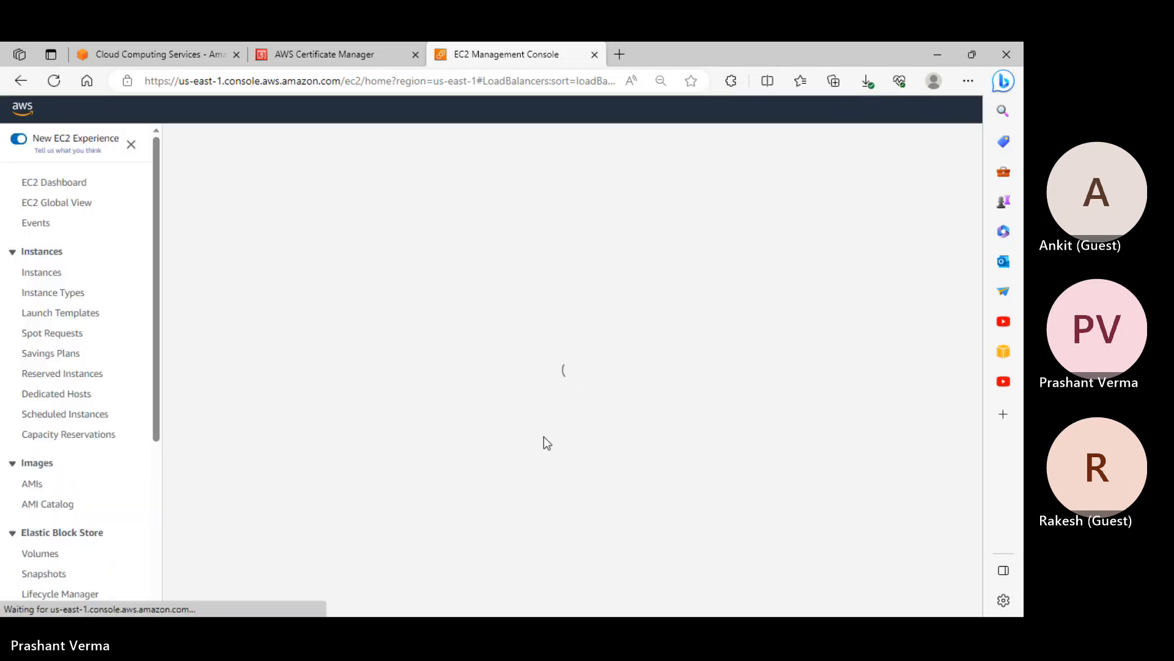
{"action": "scroll", "coordinate": [54, 485], "scroll_direction": "down", "scroll_amount": 5}
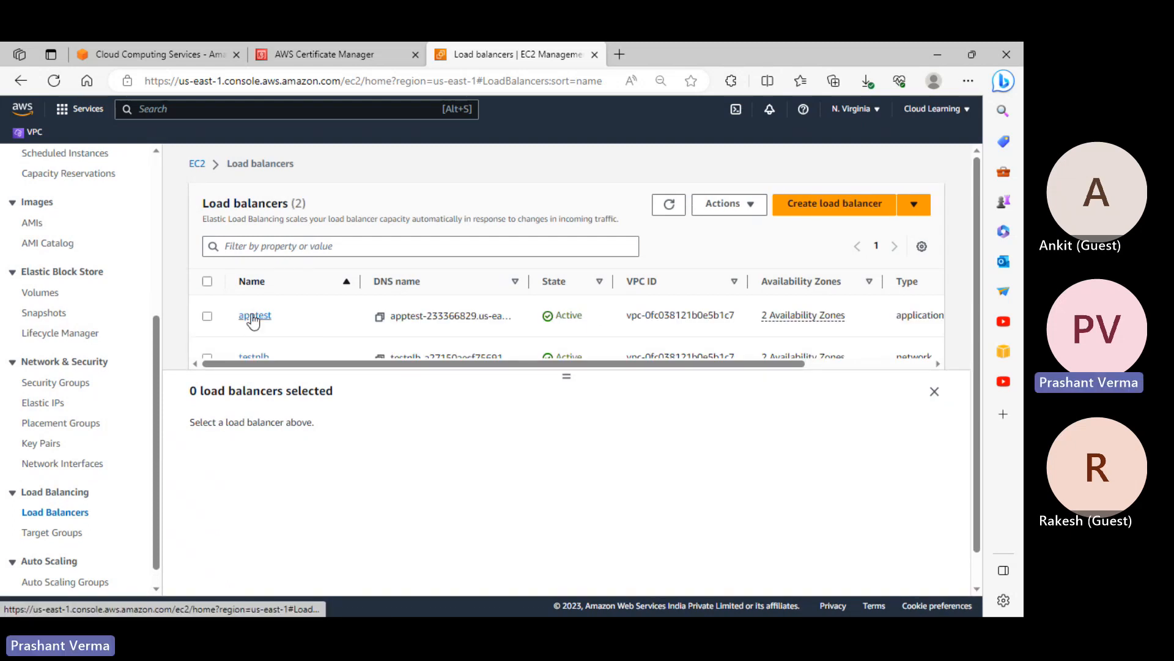
{"action": "left_click", "coordinate": [253, 317]}
{"action": "scroll", "coordinate": [343, 313], "scroll_direction": "down", "scroll_amount": 3}
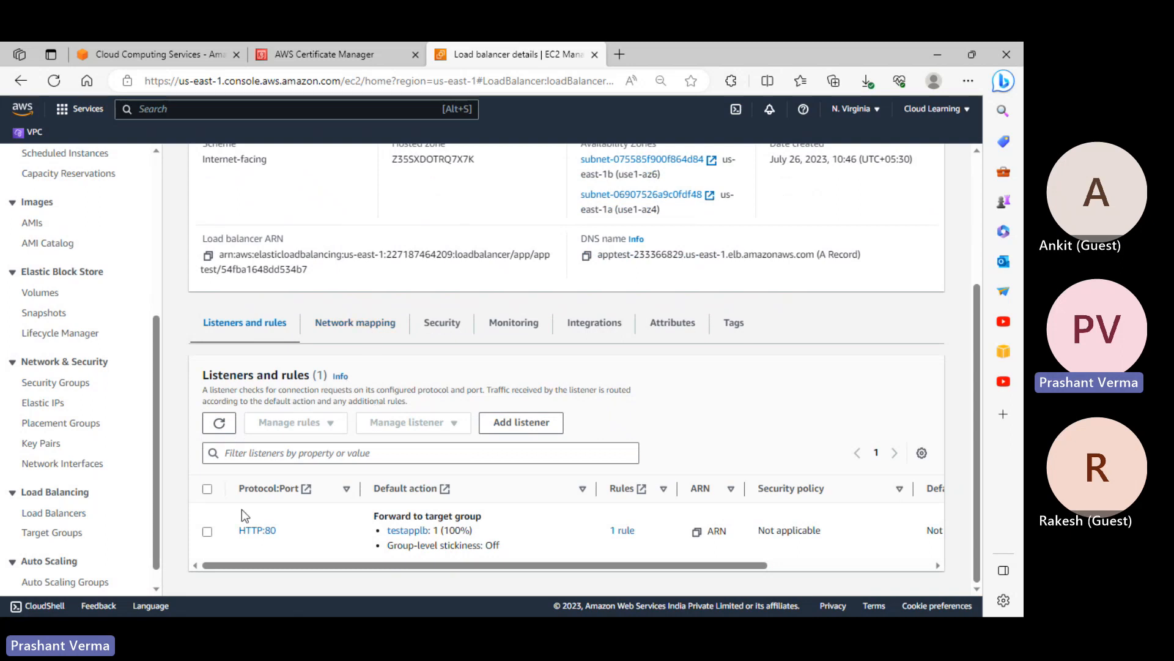
{"action": "left_click", "coordinate": [207, 531]}
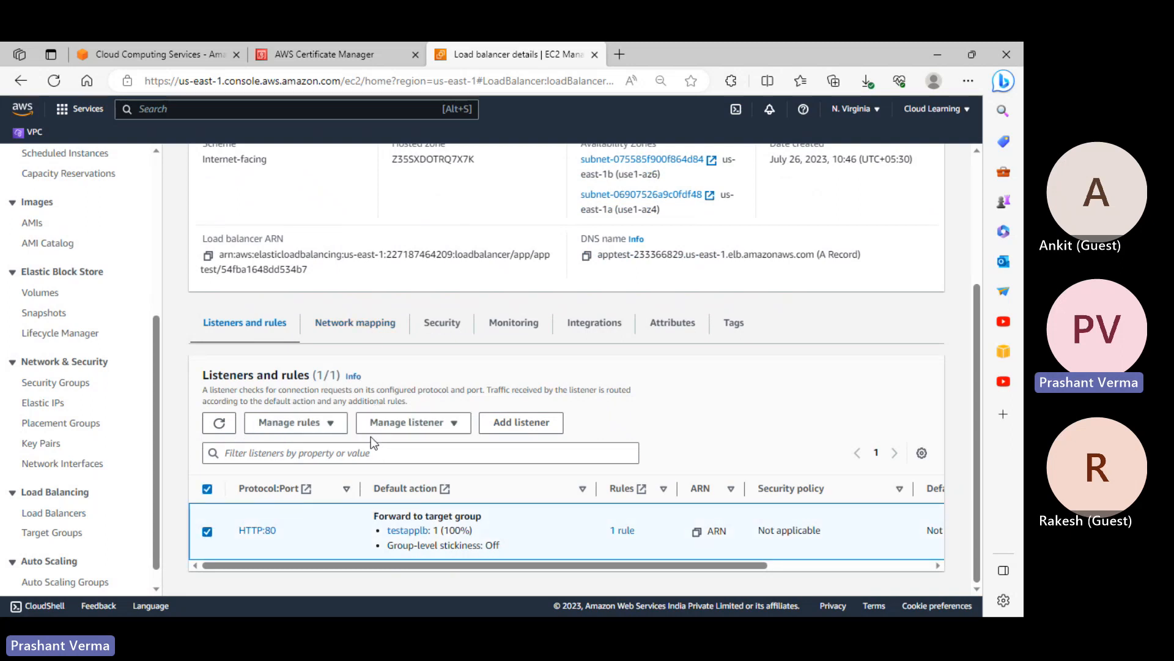
Start a new listener on apptest and set its protocol to HTTPS
{"action": "left_click", "coordinate": [522, 422]}
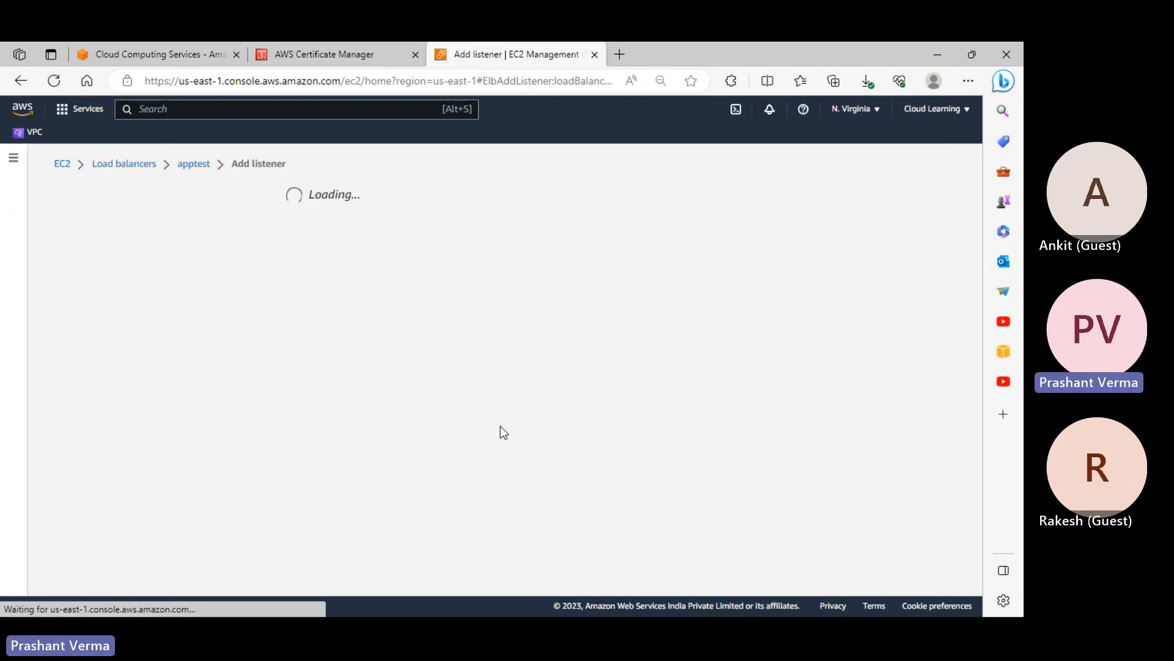
{"action": "scroll", "coordinate": [147, 468], "scroll_direction": "down", "scroll_amount": 1}
{"action": "scroll", "coordinate": [147, 468], "scroll_direction": "down", "scroll_amount": 1}
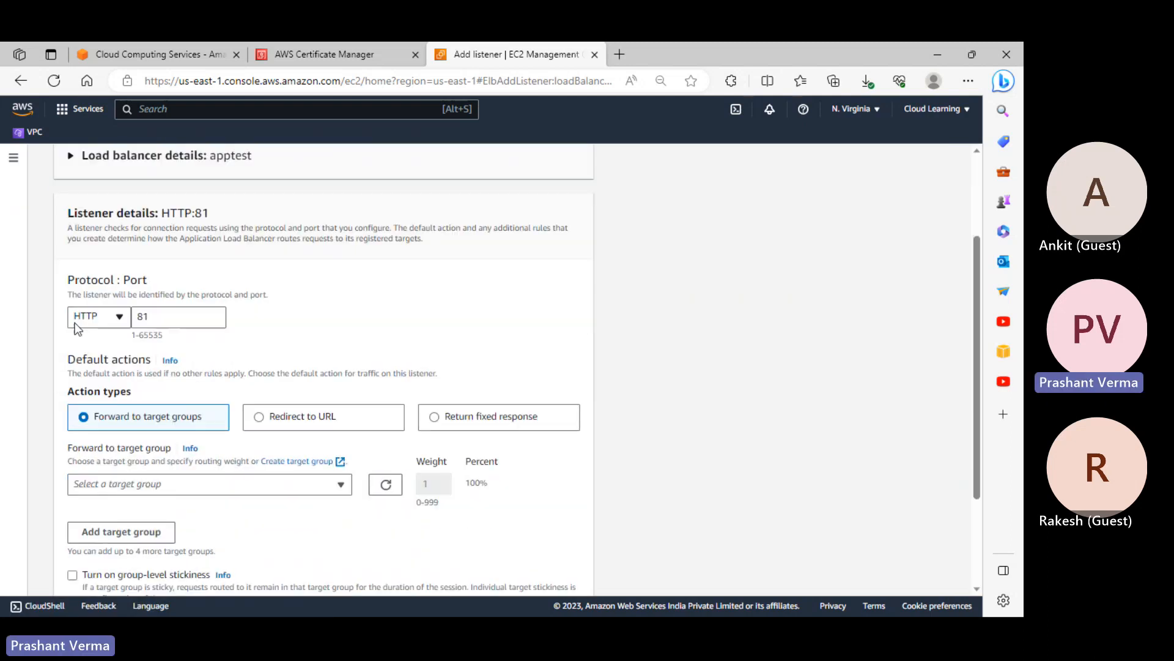
{"action": "left_click", "coordinate": [80, 319]}
{"action": "left_click", "coordinate": [92, 361]}
{"action": "scroll", "coordinate": [186, 413], "scroll_direction": "down", "scroll_amount": 2}
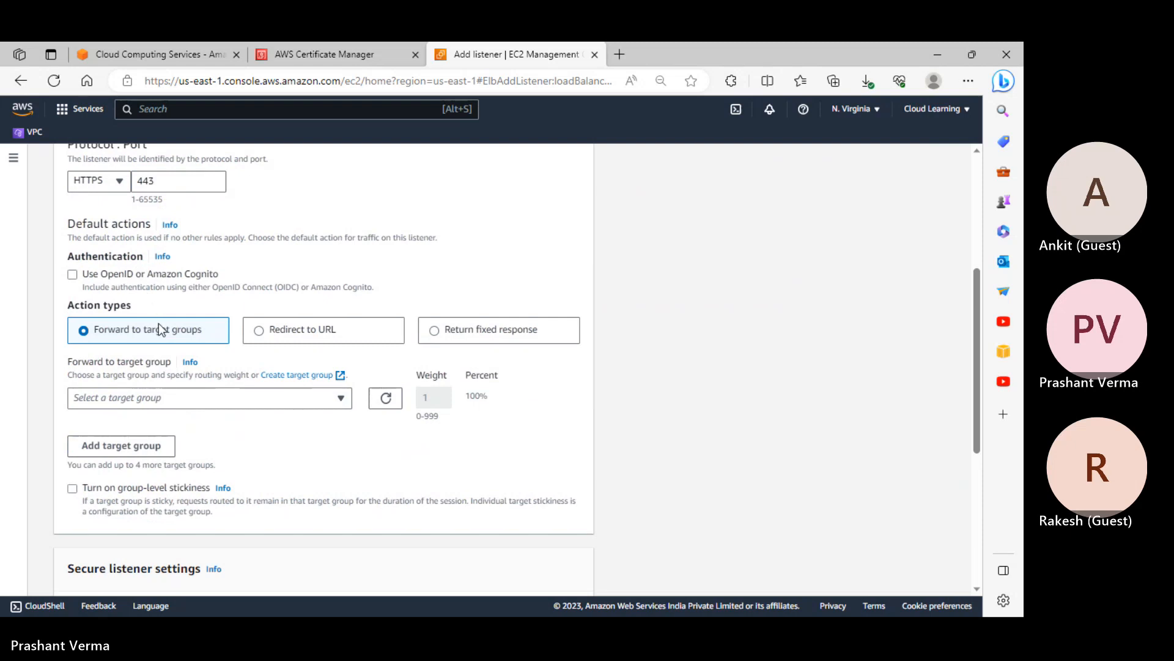
{"action": "scroll", "coordinate": [170, 350], "scroll_direction": "down", "scroll_amount": 1}
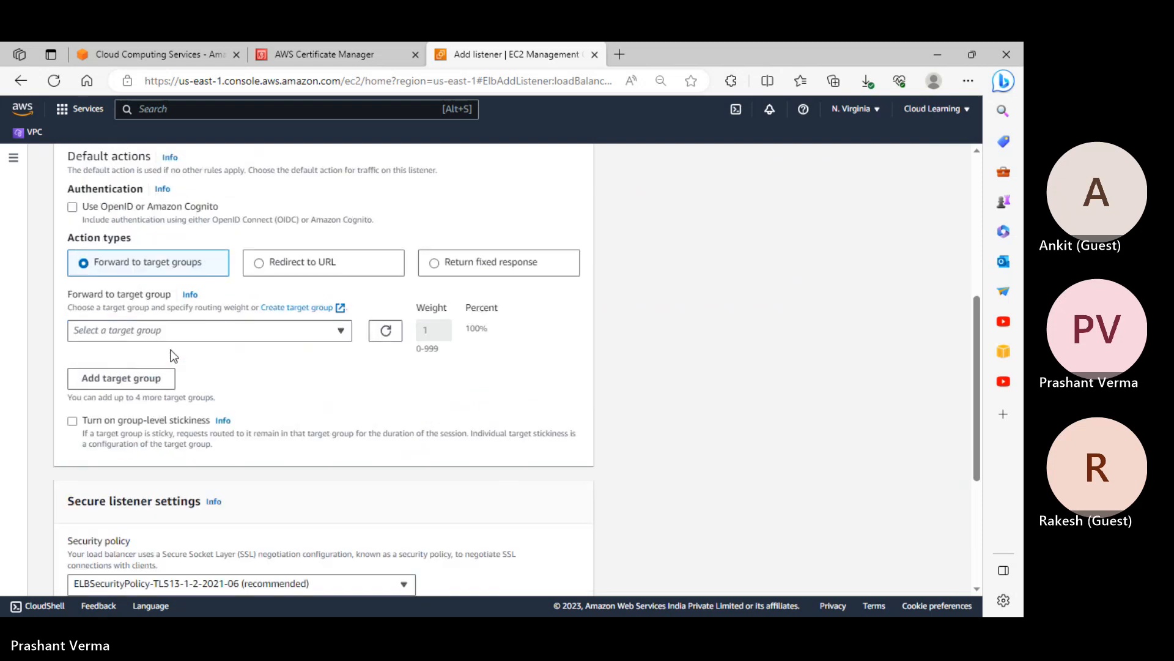
{"action": "scroll", "coordinate": [174, 353], "scroll_direction": "up", "scroll_amount": 1}
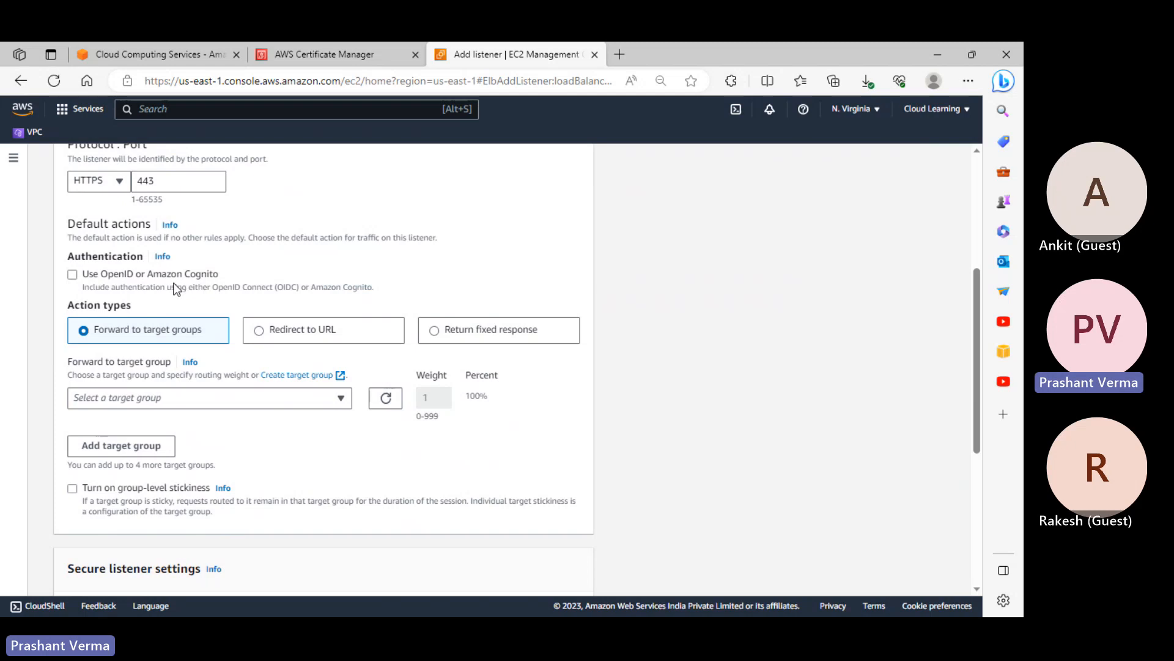
{"action": "scroll", "coordinate": [205, 336], "scroll_direction": "down", "scroll_amount": 1}
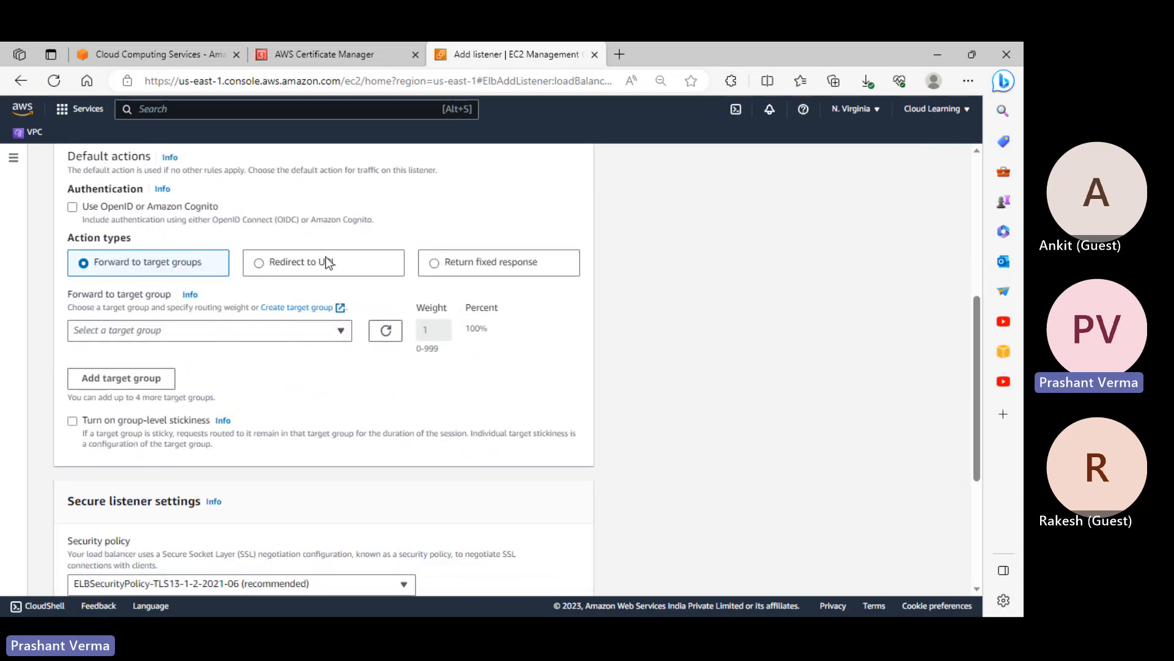
{"action": "scroll", "coordinate": [302, 376], "scroll_direction": "down", "scroll_amount": 2}
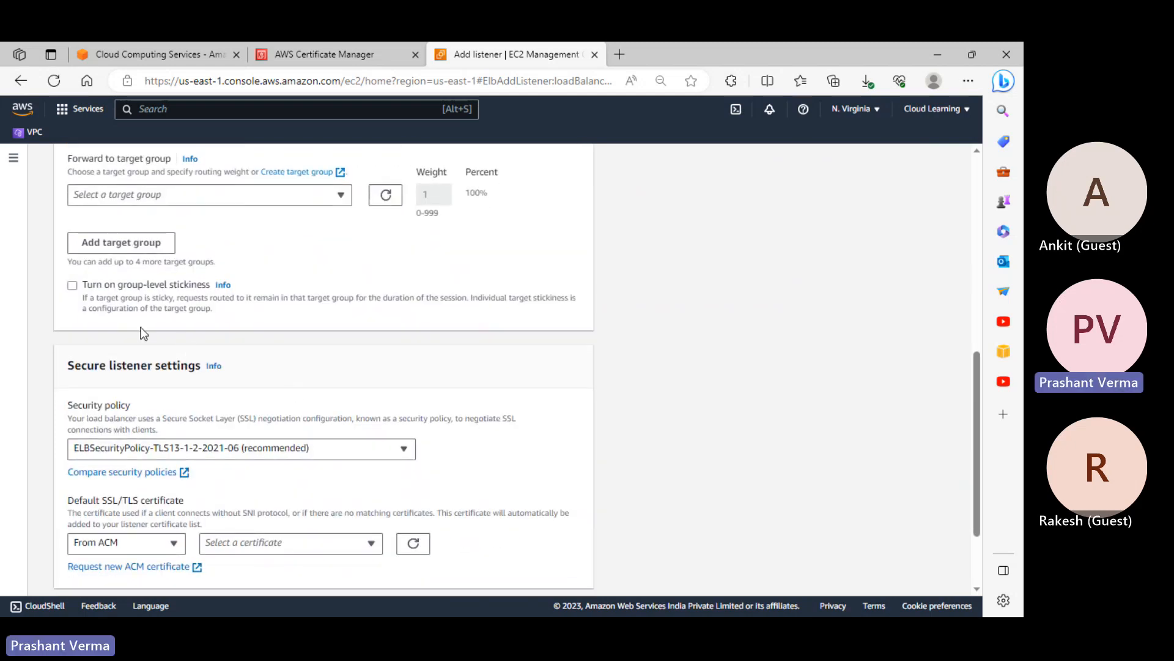
{"action": "scroll", "coordinate": [142, 333], "scroll_direction": "down", "scroll_amount": 2}
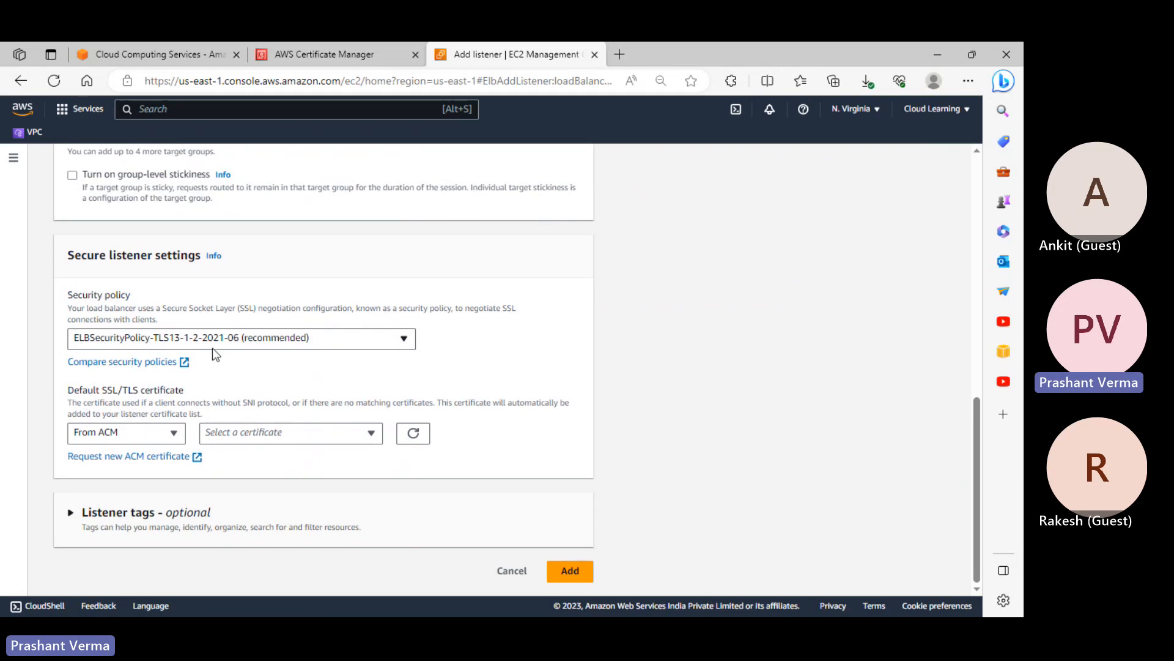
Check the ACM certificate list, then switch certificate source to Import and back to From ACM
{"action": "left_click", "coordinate": [273, 434]}
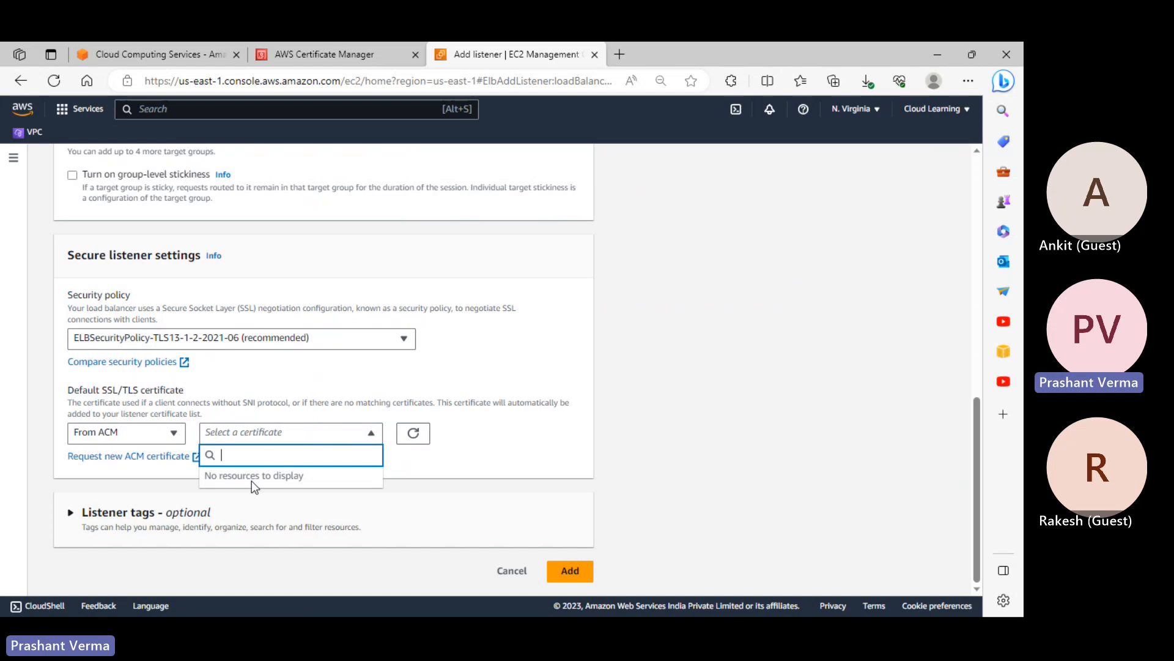
{"action": "scroll", "coordinate": [248, 353], "scroll_direction": "up", "scroll_amount": 15}
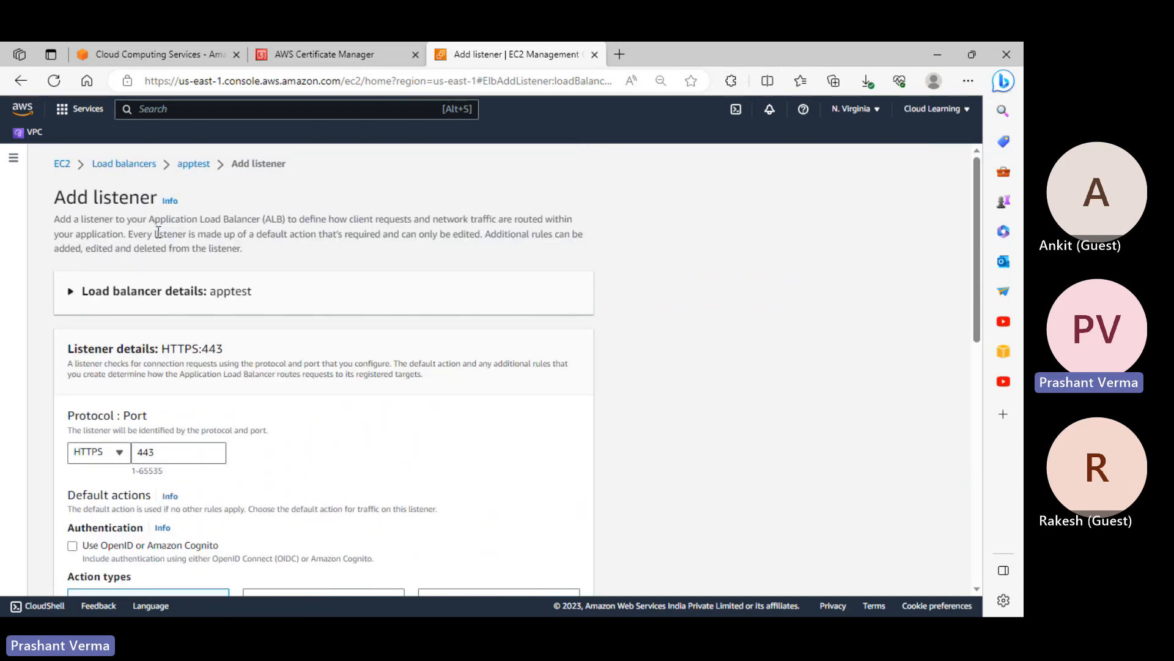
{"action": "scroll", "coordinate": [212, 344], "scroll_direction": "down", "scroll_amount": 10}
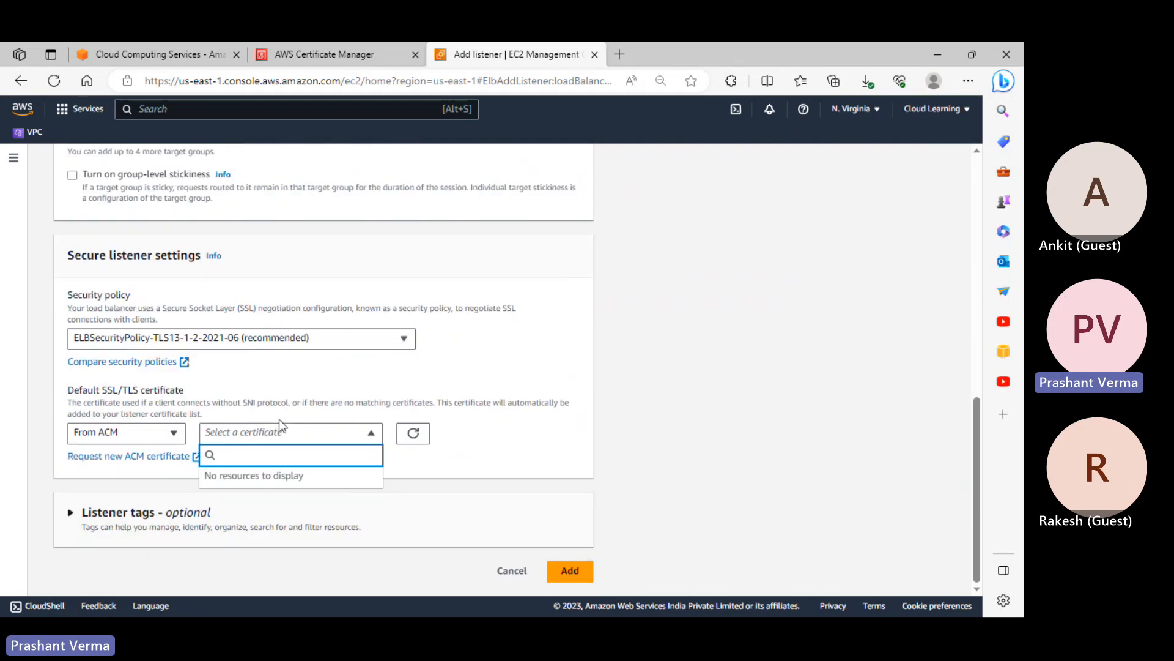
{"action": "left_click", "coordinate": [153, 432]}
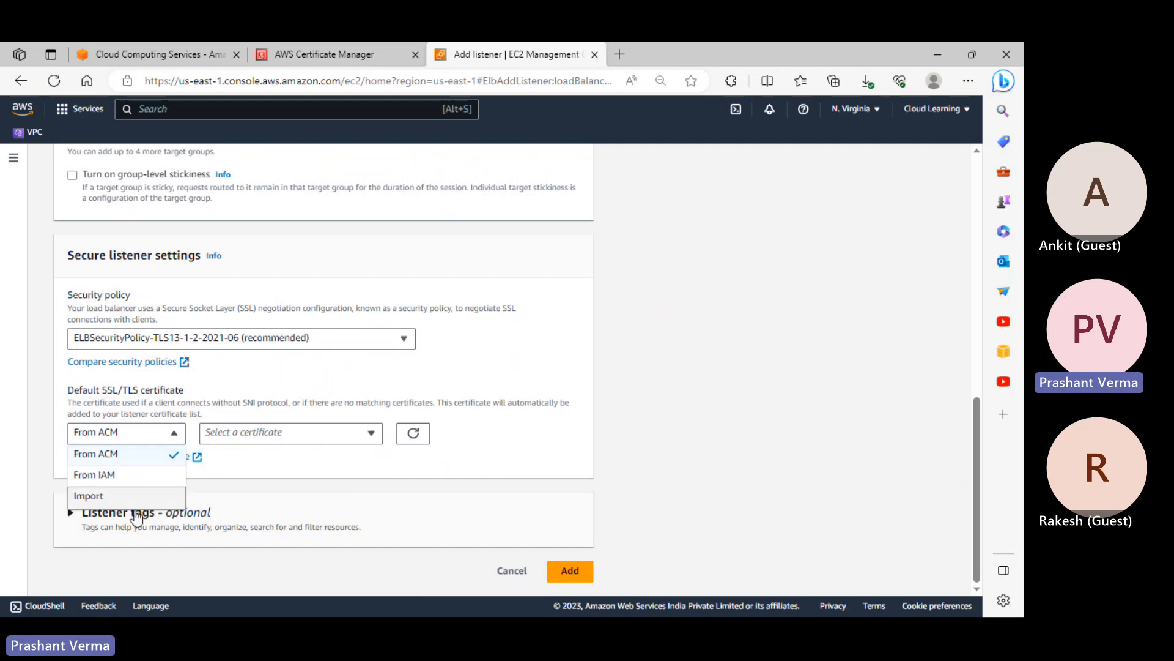
{"action": "left_click", "coordinate": [157, 495]}
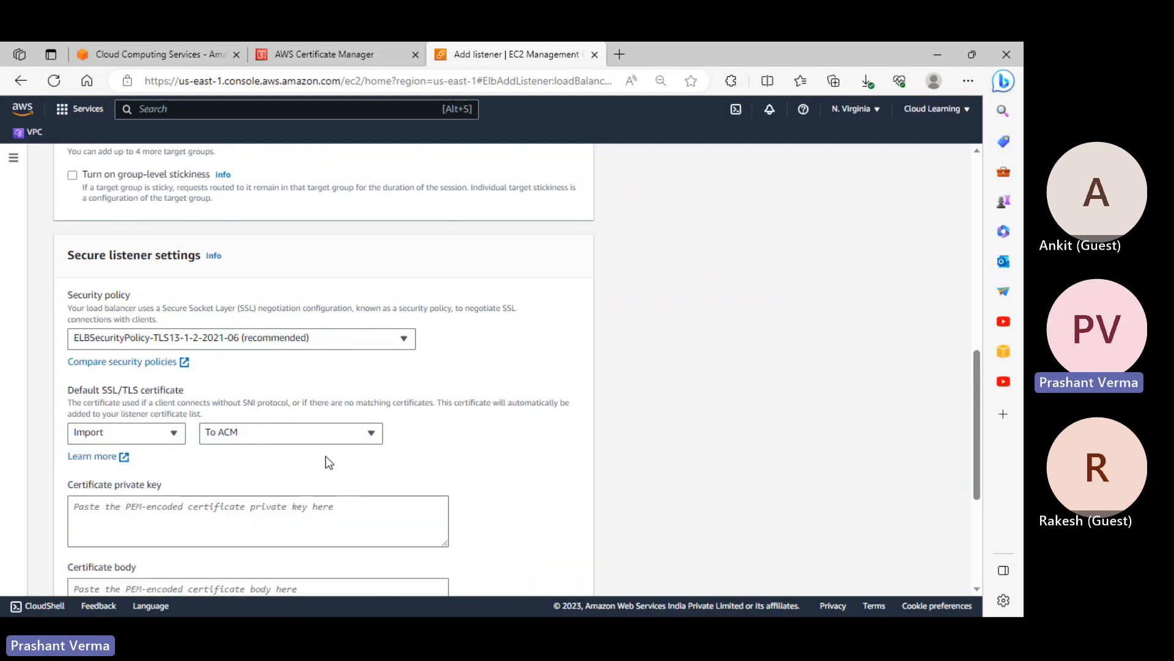
{"action": "scroll", "coordinate": [326, 457], "scroll_direction": "down", "scroll_amount": 3}
{"action": "left_click", "coordinate": [128, 232]}
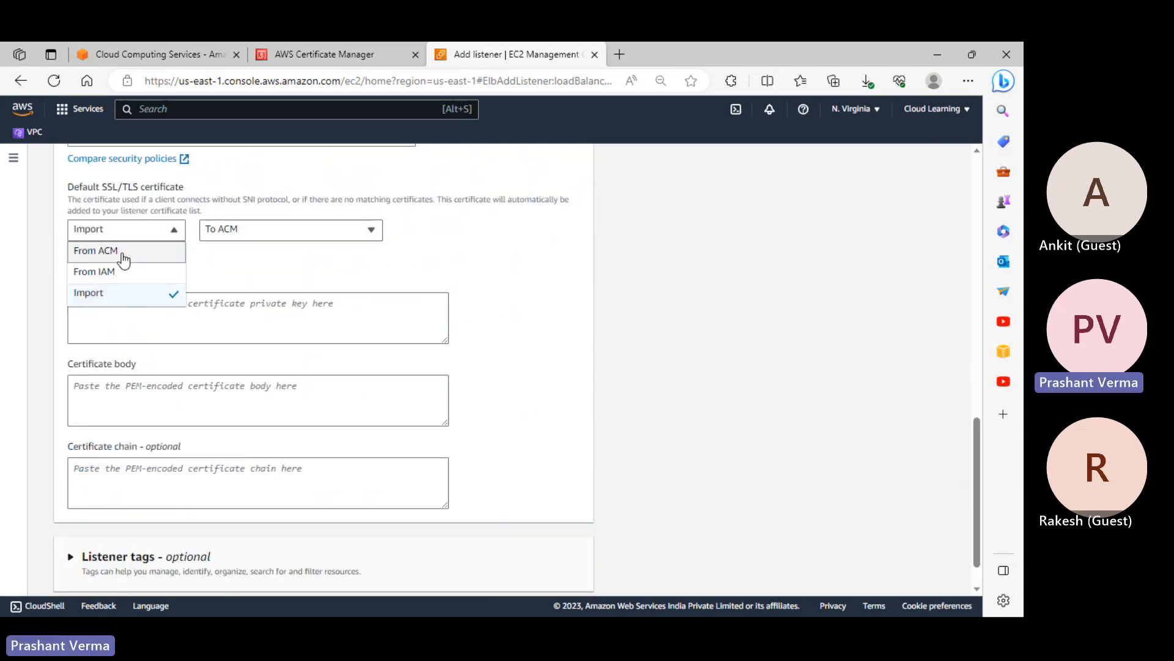
{"action": "left_click", "coordinate": [120, 252]}
{"action": "left_click", "coordinate": [324, 54]}
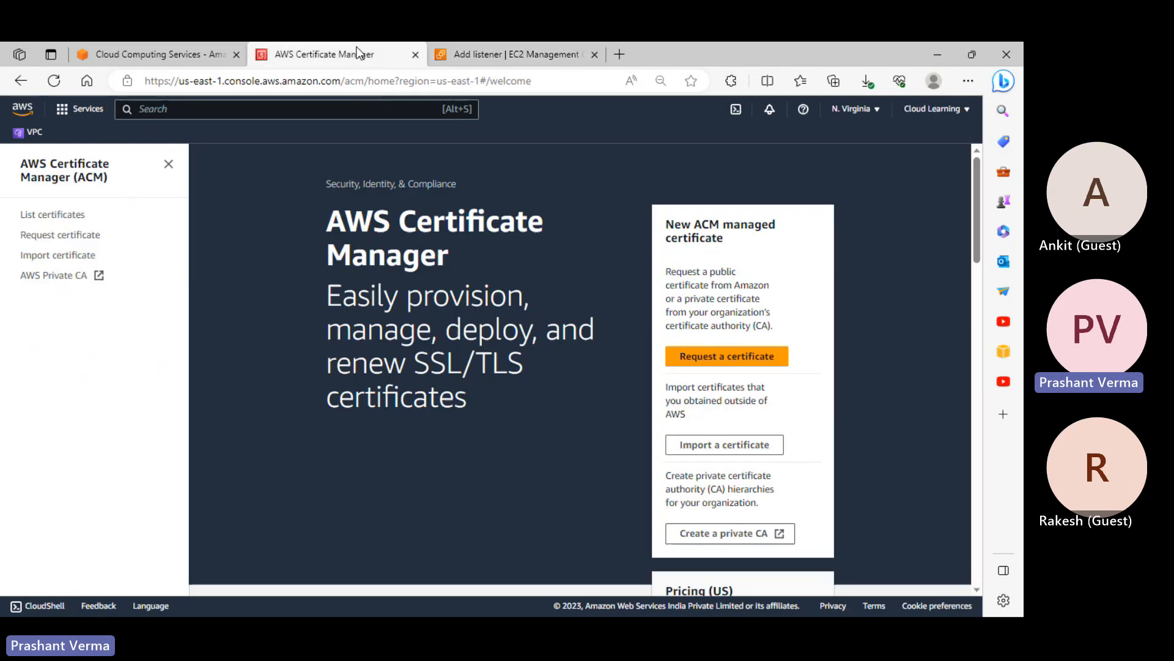
{"action": "scroll", "coordinate": [747, 370], "scroll_direction": "down", "scroll_amount": 4}
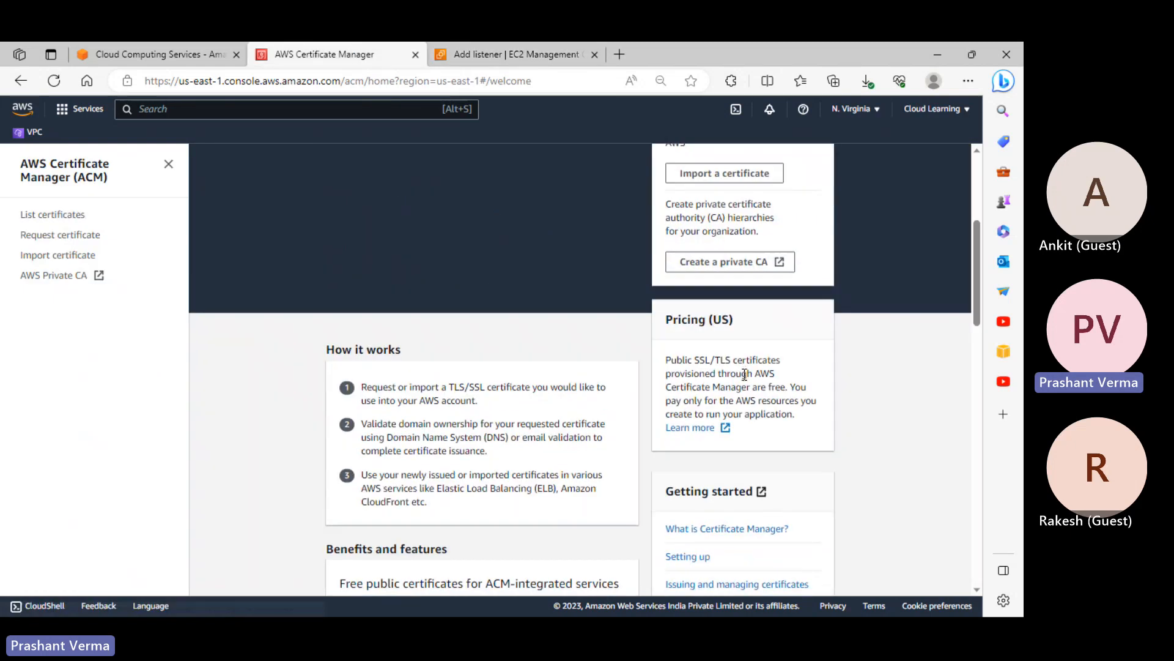
{"action": "scroll", "coordinate": [747, 374], "scroll_direction": "up", "scroll_amount": 3}
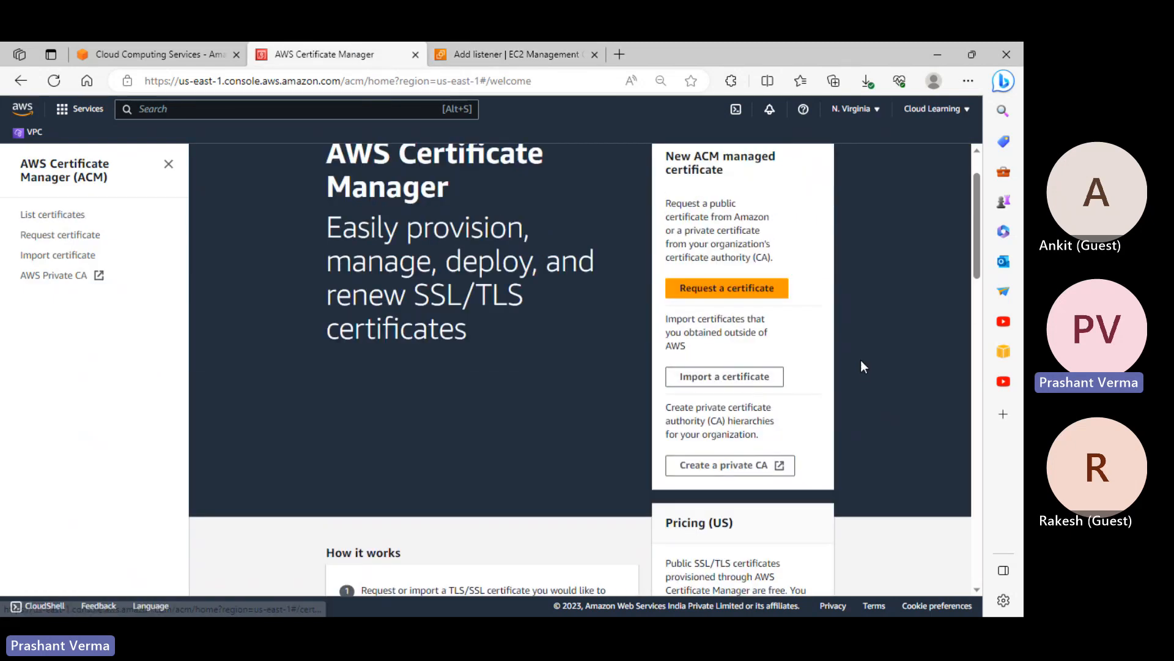
{"action": "scroll", "coordinate": [554, 354], "scroll_direction": "down", "scroll_amount": 1}
{"action": "scroll", "coordinate": [555, 356], "scroll_direction": "down", "scroll_amount": 4}
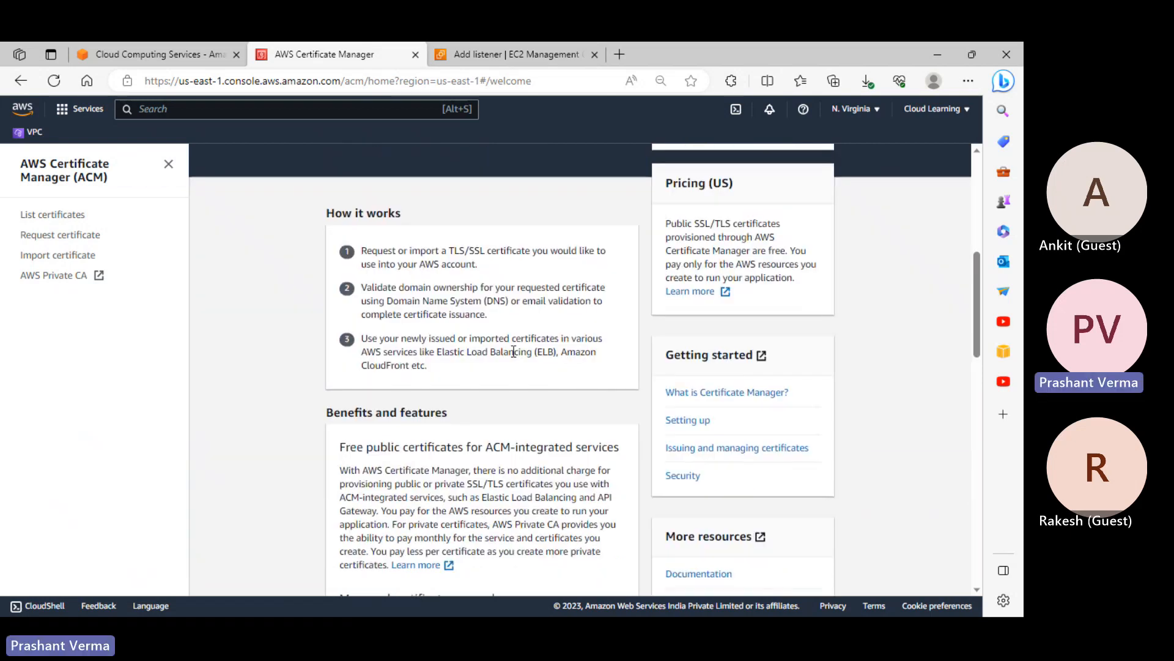
{"action": "scroll", "coordinate": [514, 351], "scroll_direction": "up", "scroll_amount": 2}
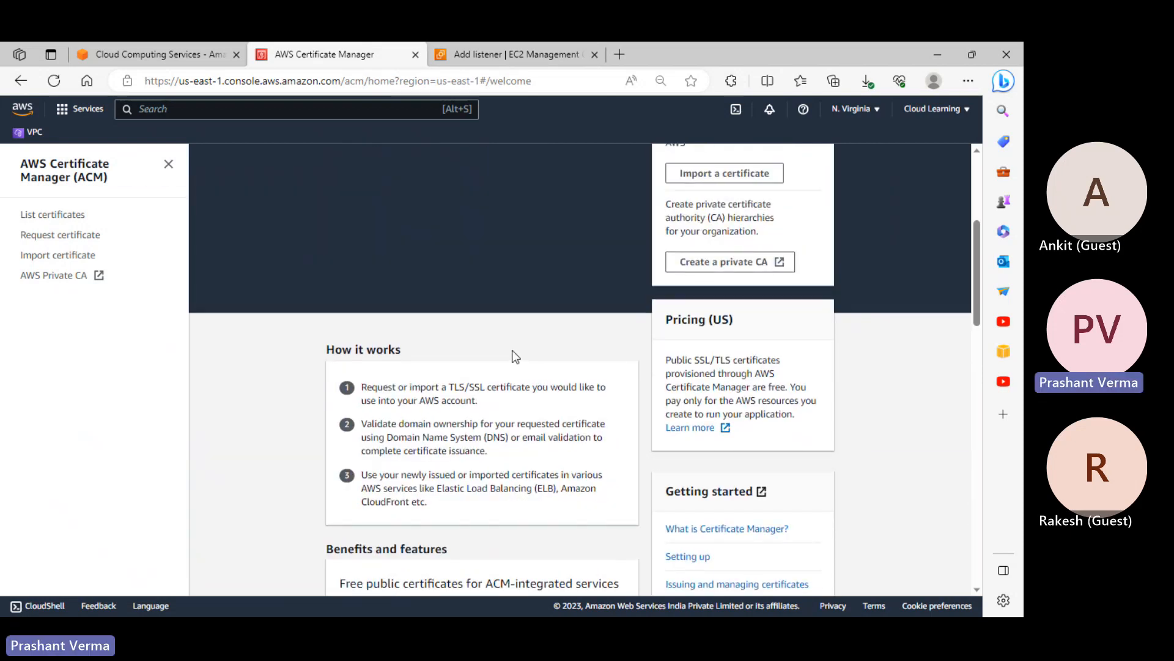
{"action": "scroll", "coordinate": [514, 354], "scroll_direction": "up", "scroll_amount": 3}
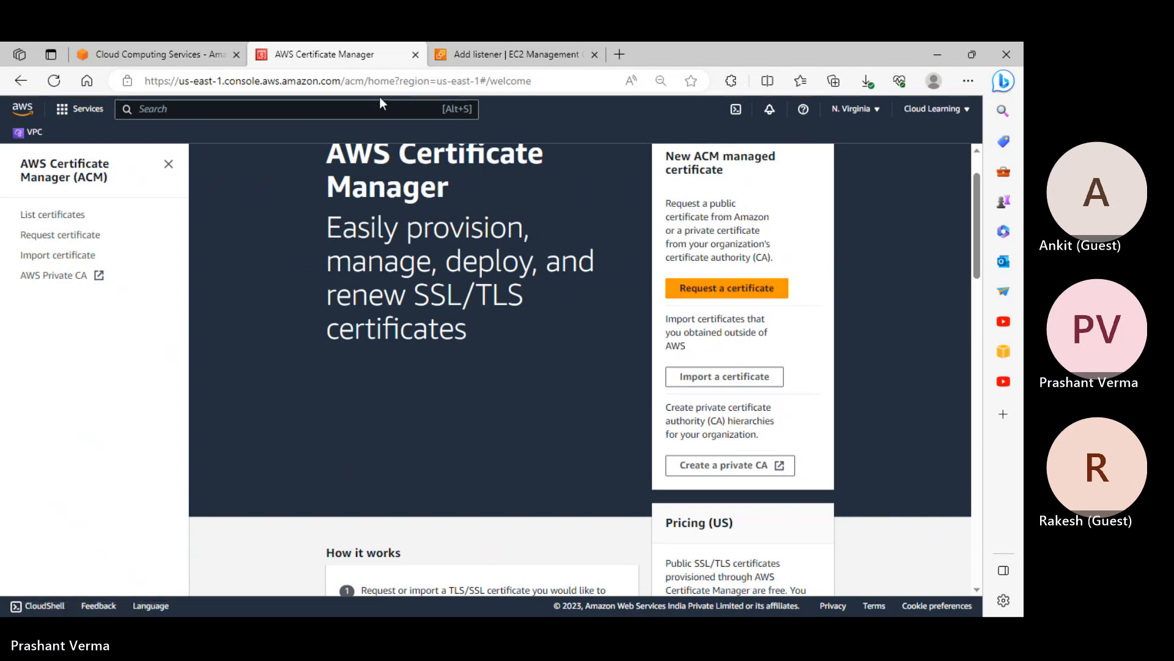
{"action": "left_click", "coordinate": [349, 109]}
Open Route 53 from the console search in a new browser tab
{"action": "type", "text": "route53"}
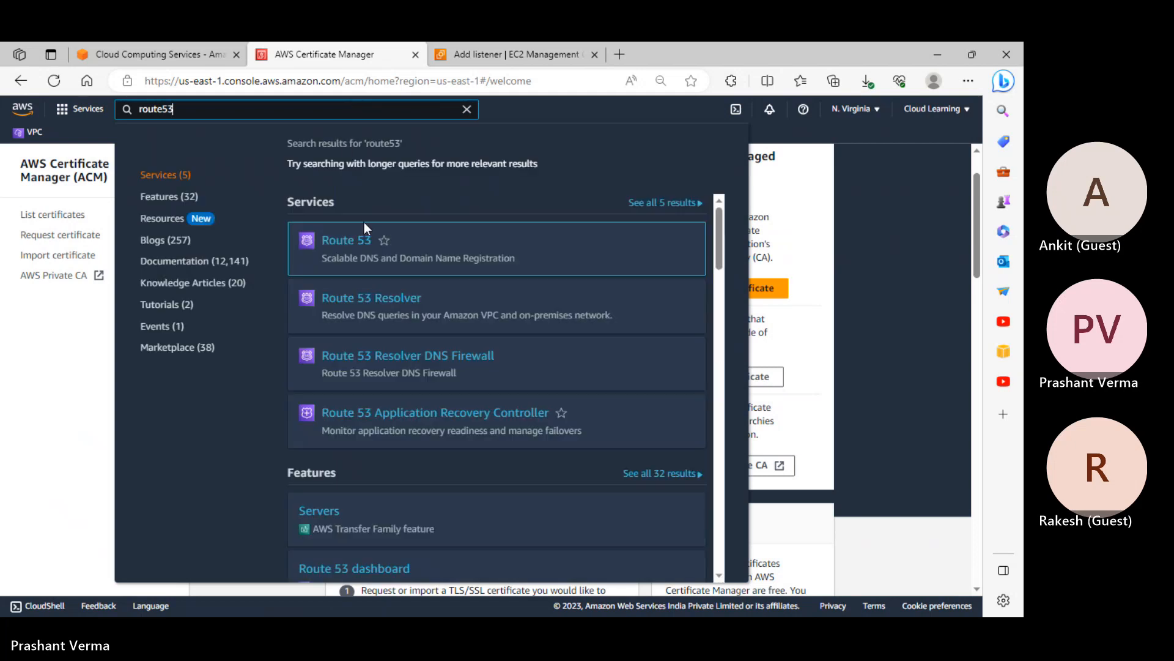
{"action": "right_click", "coordinate": [355, 241]}
{"action": "left_click", "coordinate": [391, 256]}
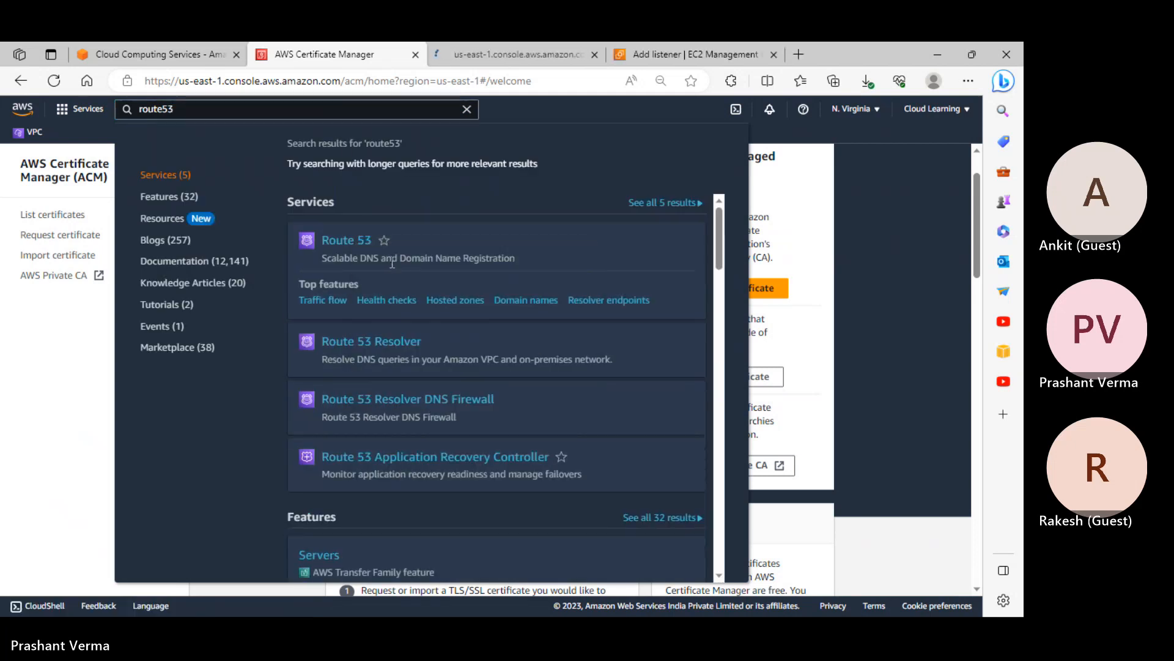
{"action": "left_click", "coordinate": [487, 60]}
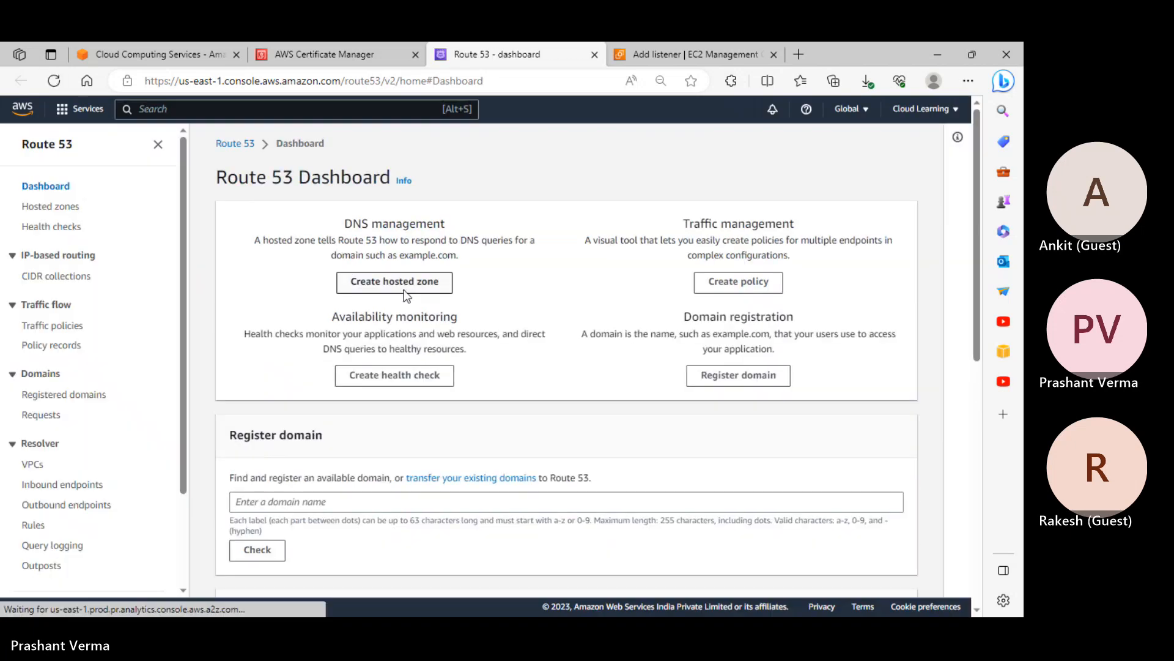
Create a public hosted zone named nexus-it.in
{"action": "left_click", "coordinate": [419, 303]}
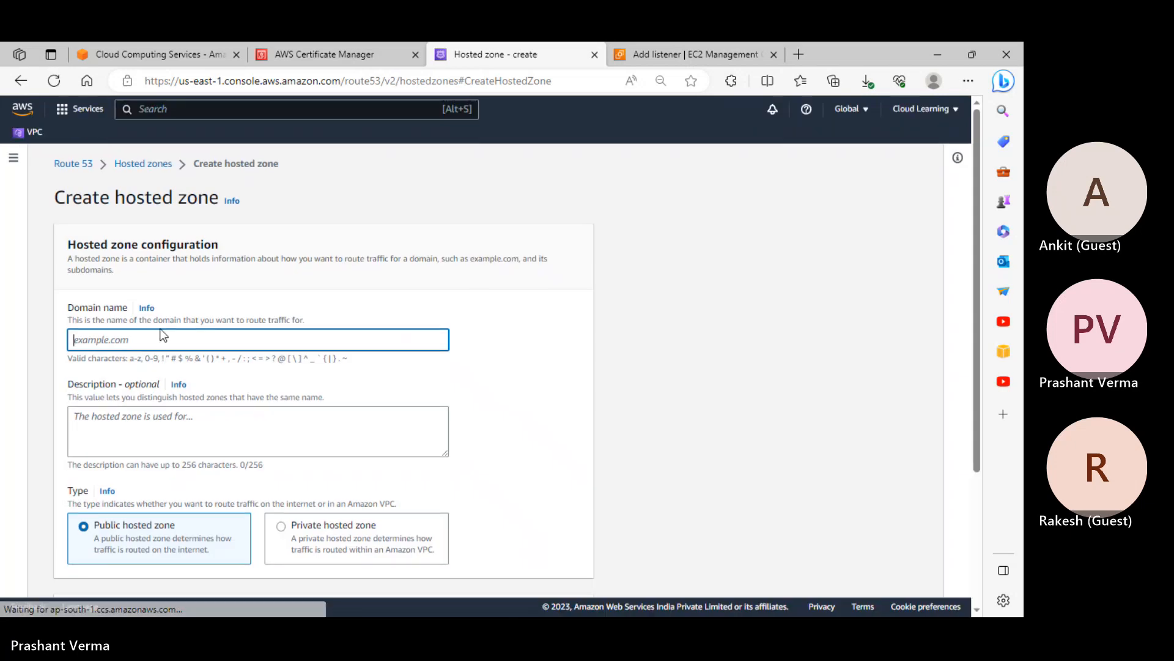
{"action": "type", "text": "nexus-it.in"}
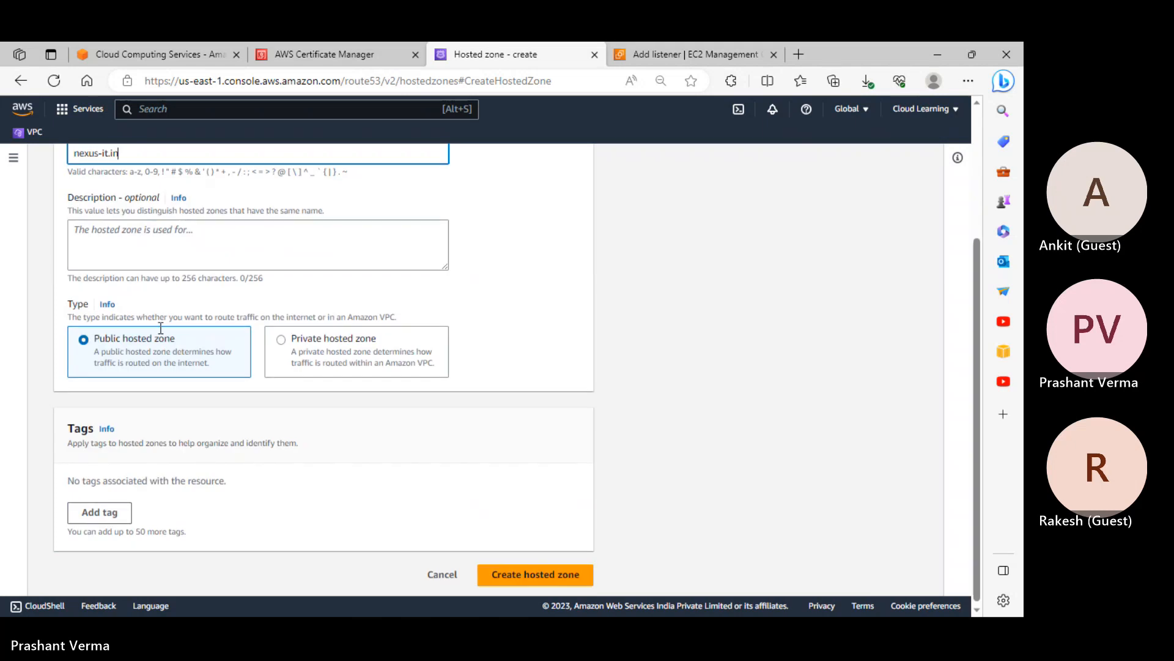
{"action": "scroll", "coordinate": [165, 335], "scroll_direction": "down", "scroll_amount": 3}
{"action": "left_click", "coordinate": [521, 578]}
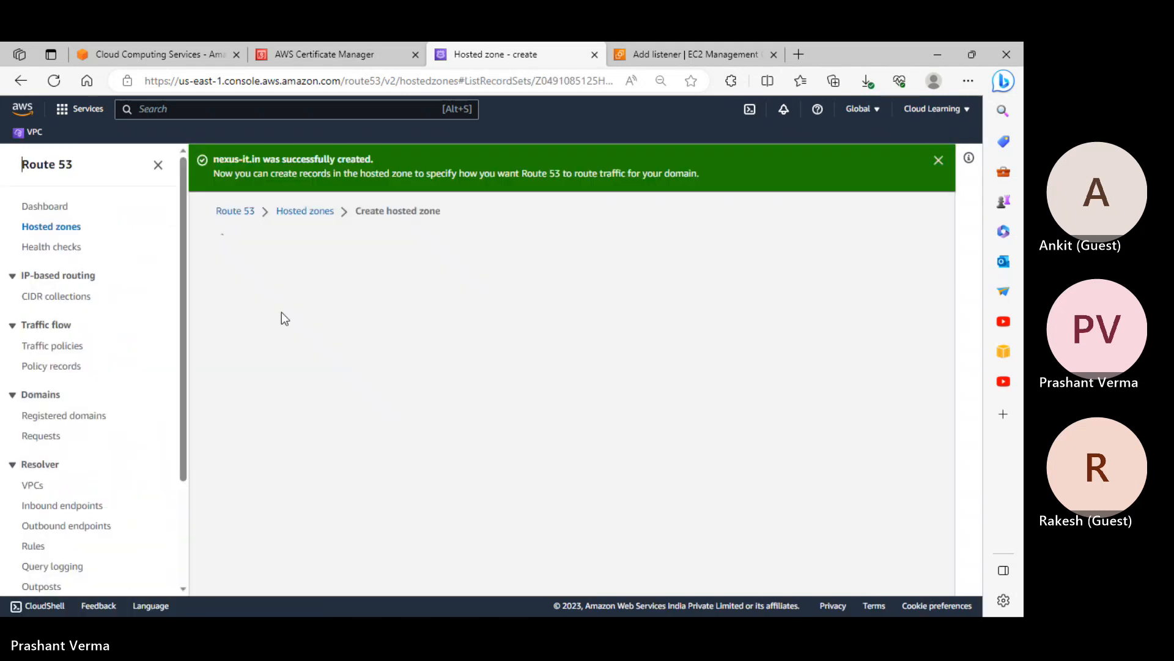
{"action": "scroll", "coordinate": [510, 172], "scroll_direction": "down", "scroll_amount": 1}
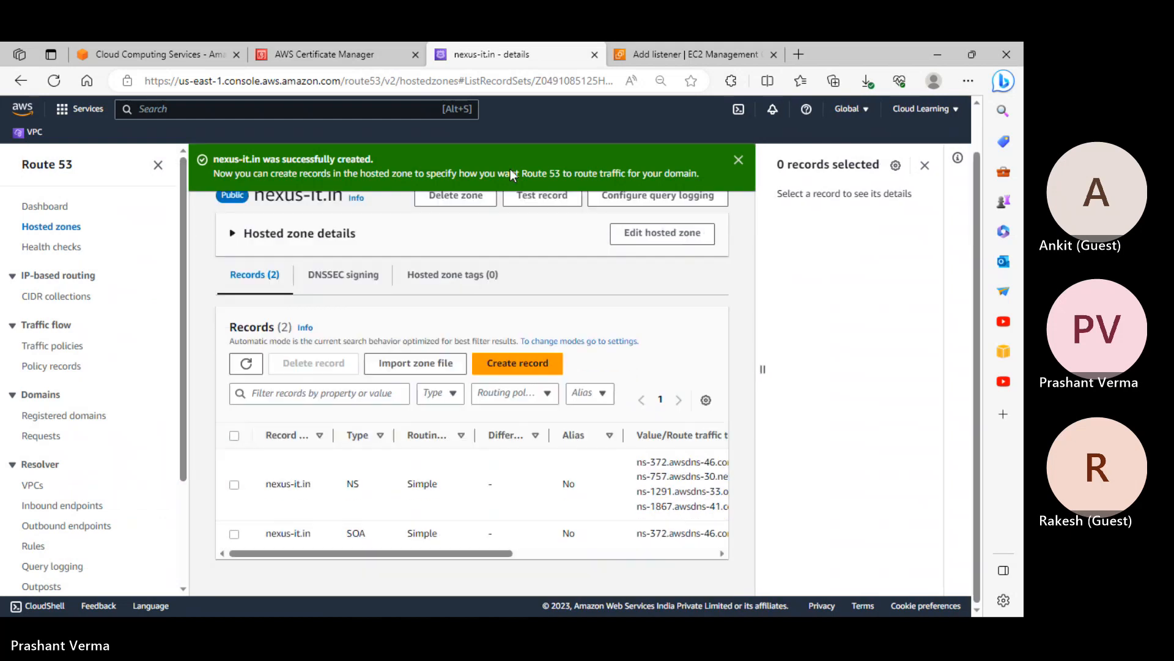
Glance at the EC2 listener setup page, then return to the nexus-it.in hosted zone
{"action": "left_click", "coordinate": [657, 56]}
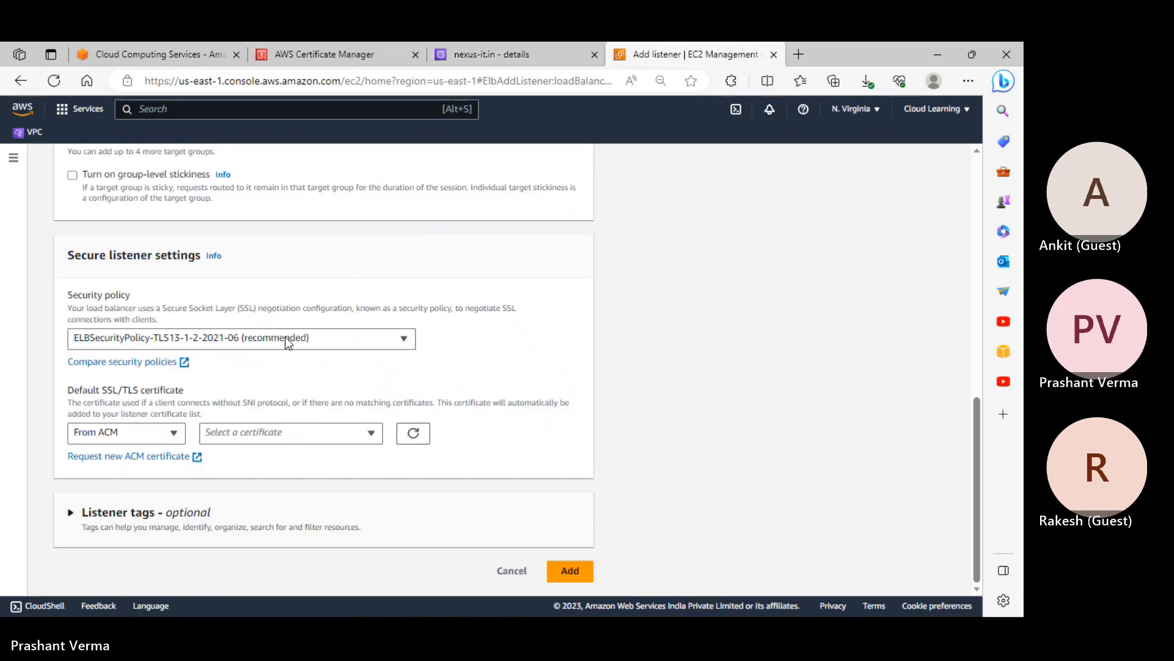
{"action": "scroll", "coordinate": [340, 340], "scroll_direction": "up", "scroll_amount": 3}
{"action": "scroll", "coordinate": [340, 339], "scroll_direction": "down", "scroll_amount": 3}
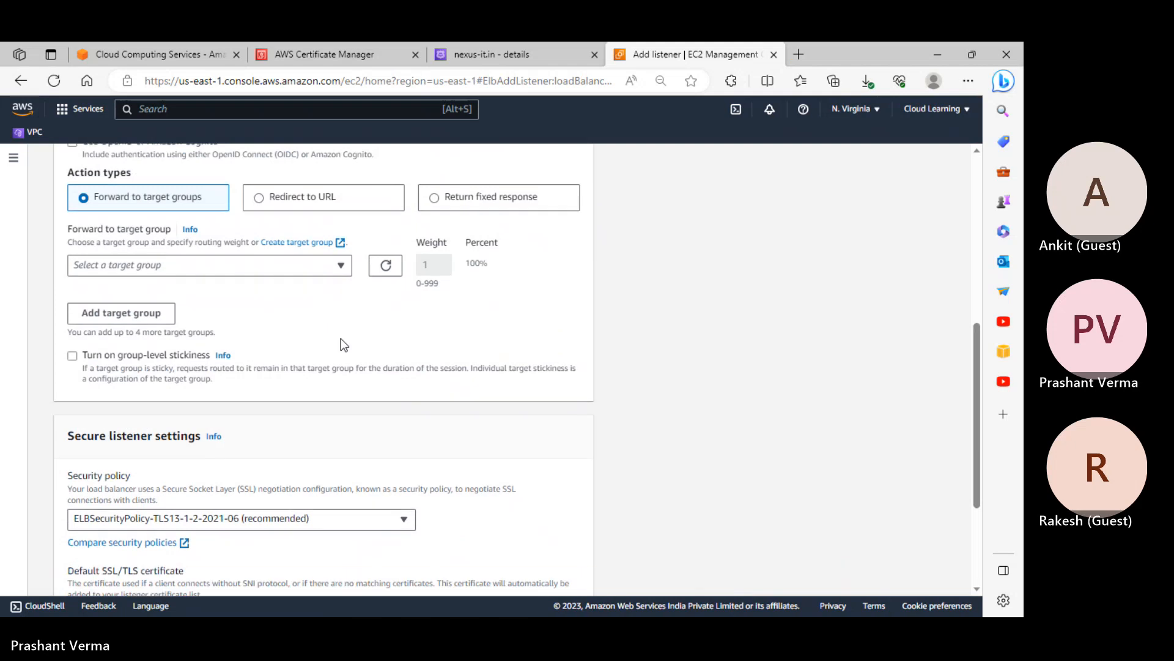
{"action": "left_click", "coordinate": [521, 58]}
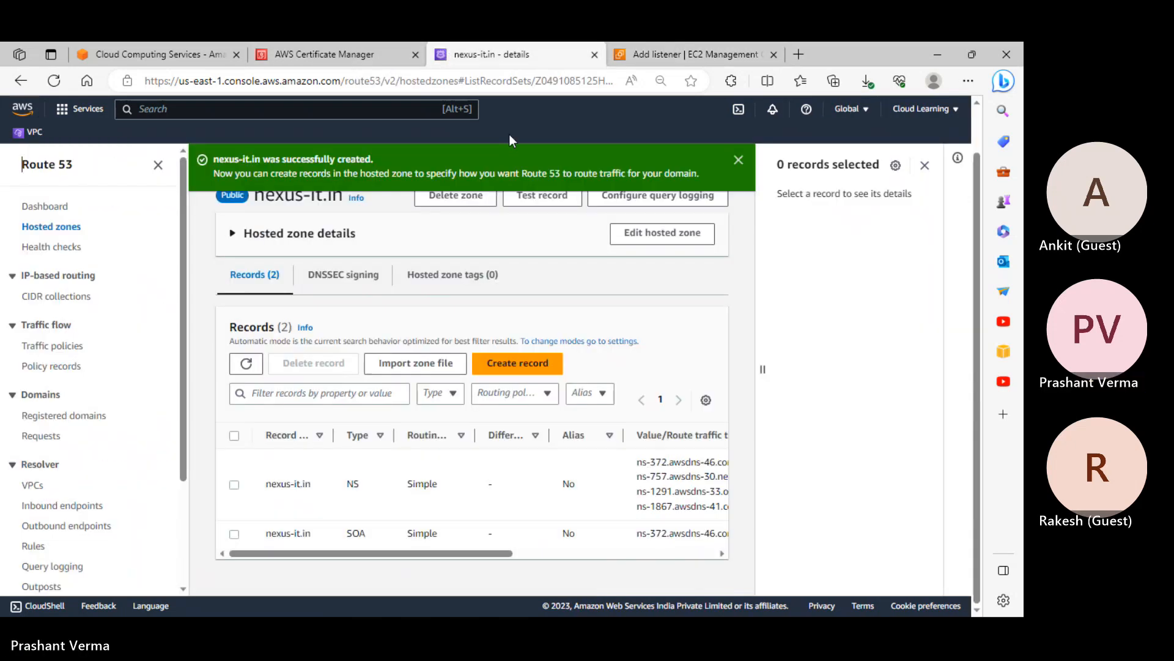
Return to Certificate Manager and begin a public certificate request
{"action": "left_click", "coordinate": [331, 46]}
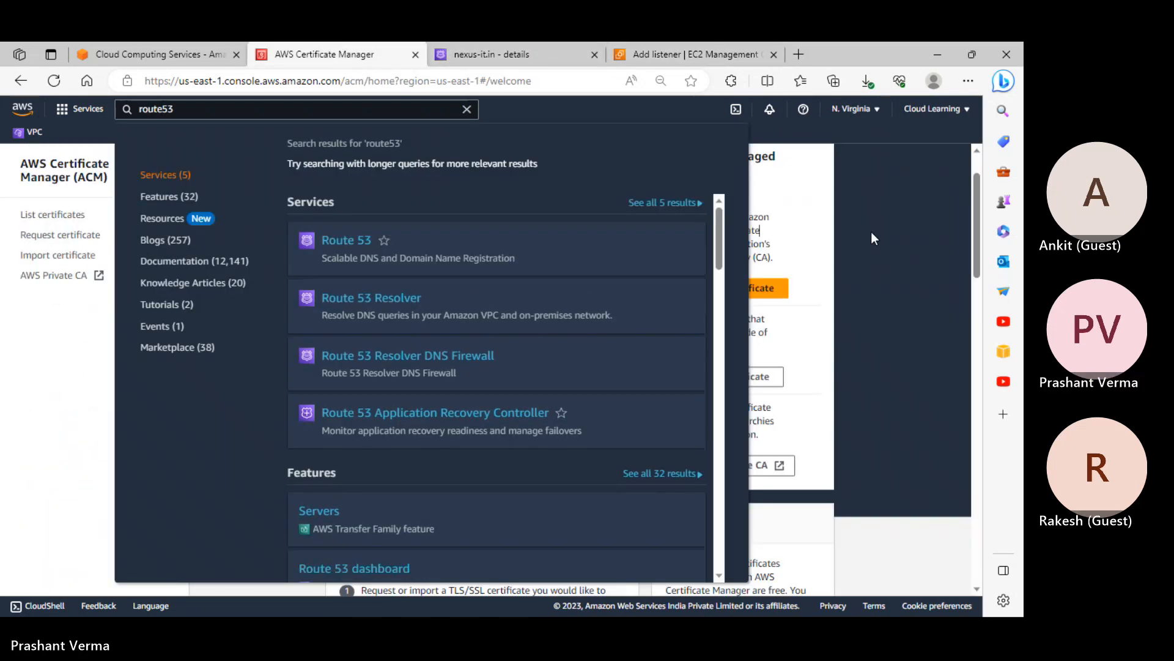
{"action": "scroll", "coordinate": [747, 296], "scroll_direction": "up", "scroll_amount": 1}
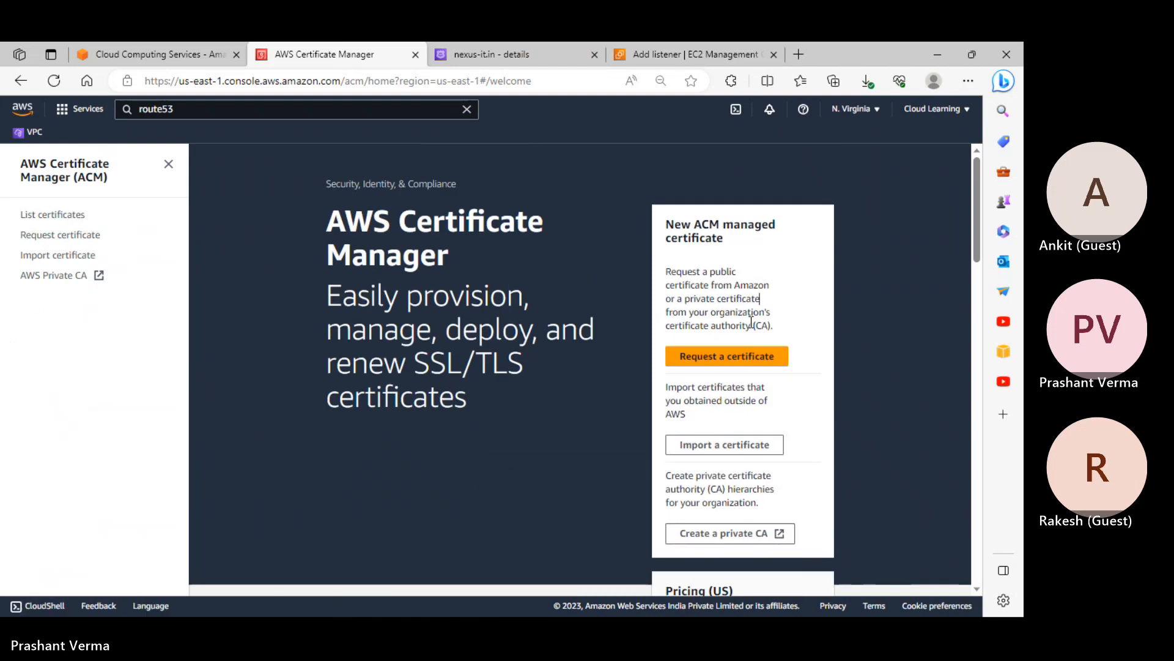
{"action": "scroll", "coordinate": [737, 281], "scroll_direction": "down", "scroll_amount": 3}
{"action": "scroll", "coordinate": [738, 282], "scroll_direction": "up", "scroll_amount": 3}
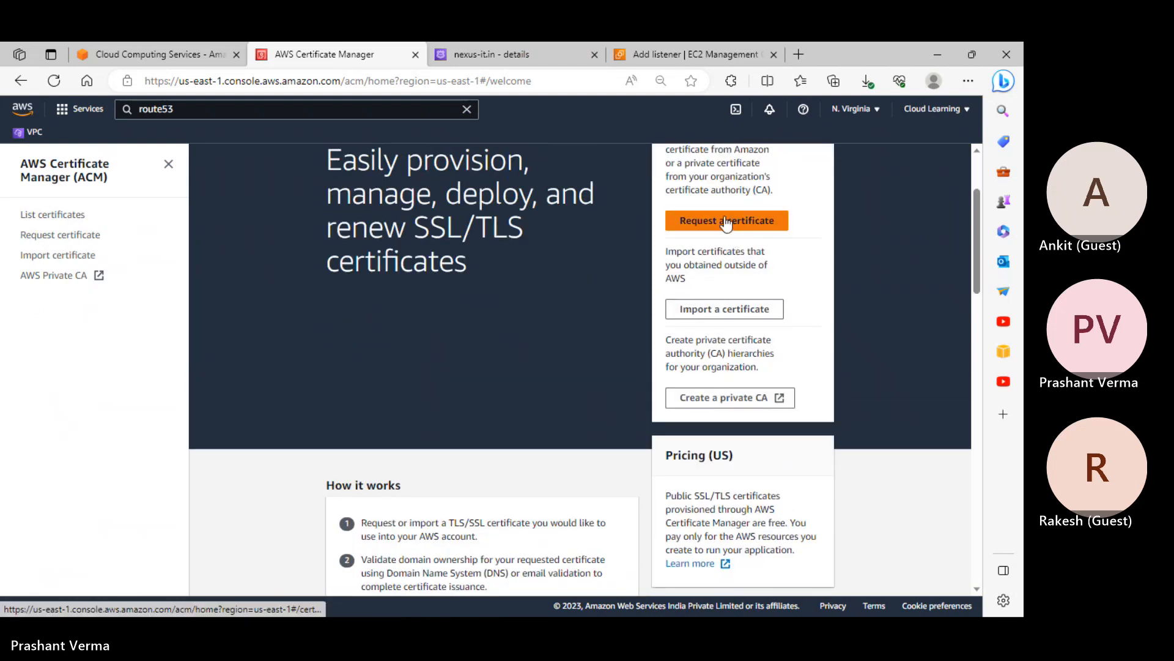
{"action": "left_click", "coordinate": [727, 219]}
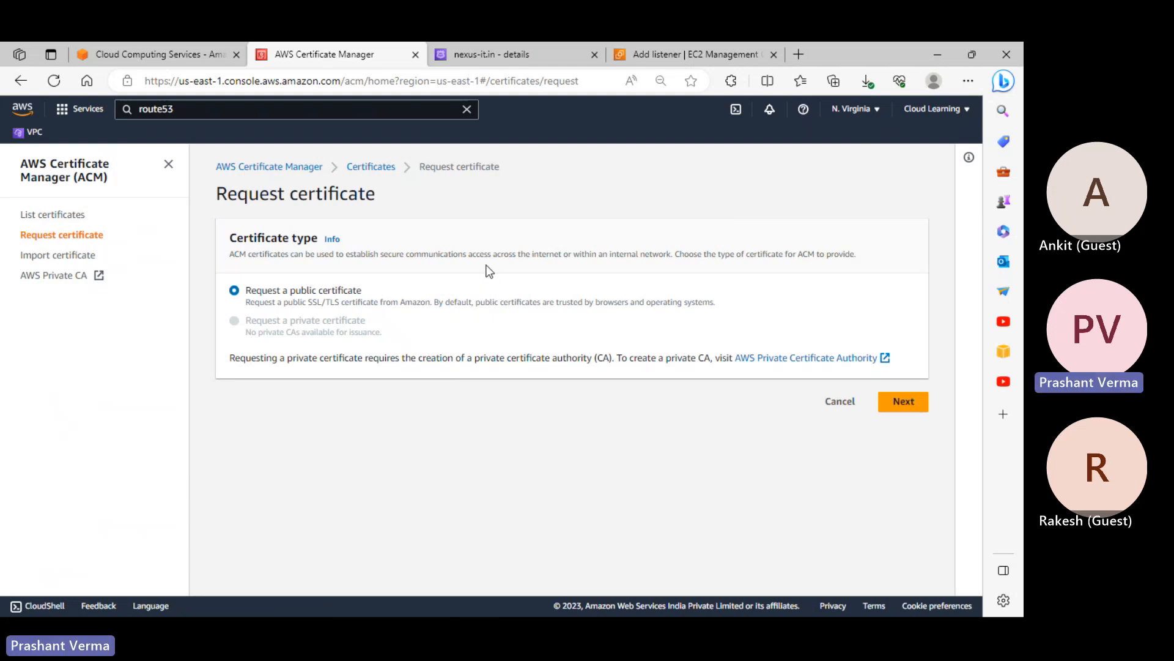
{"action": "left_click", "coordinate": [904, 403]}
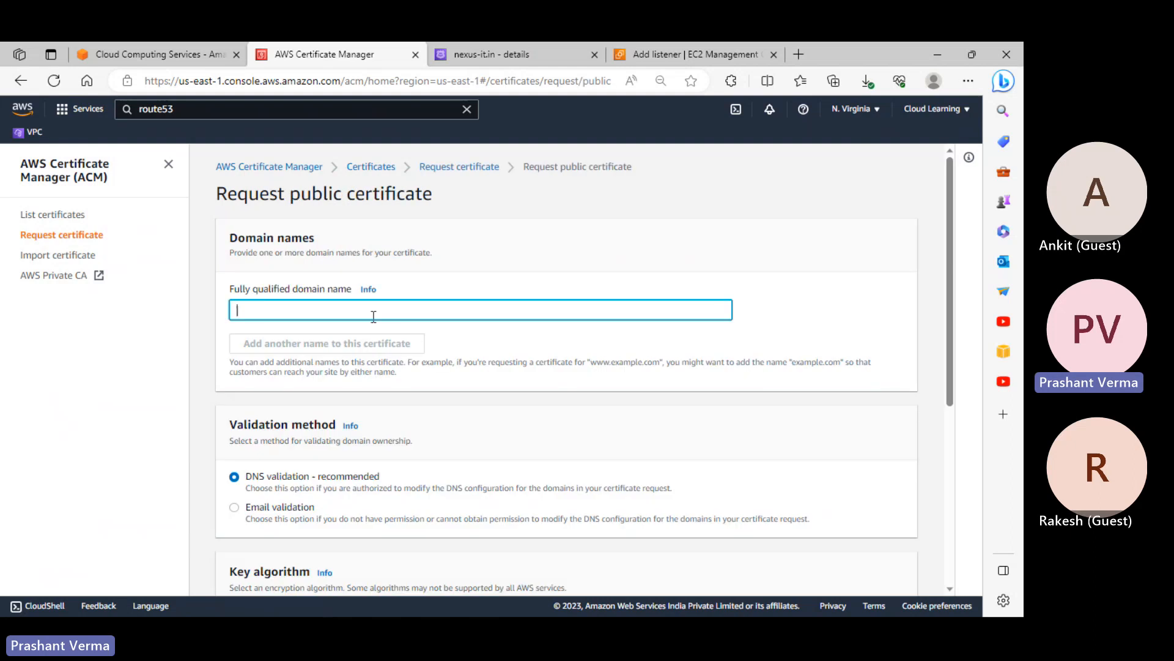
Enter nexus-it.in and a second name, *.nexus-it.in, in the certificate request
{"action": "scroll", "coordinate": [369, 315], "scroll_direction": "down", "scroll_amount": 1}
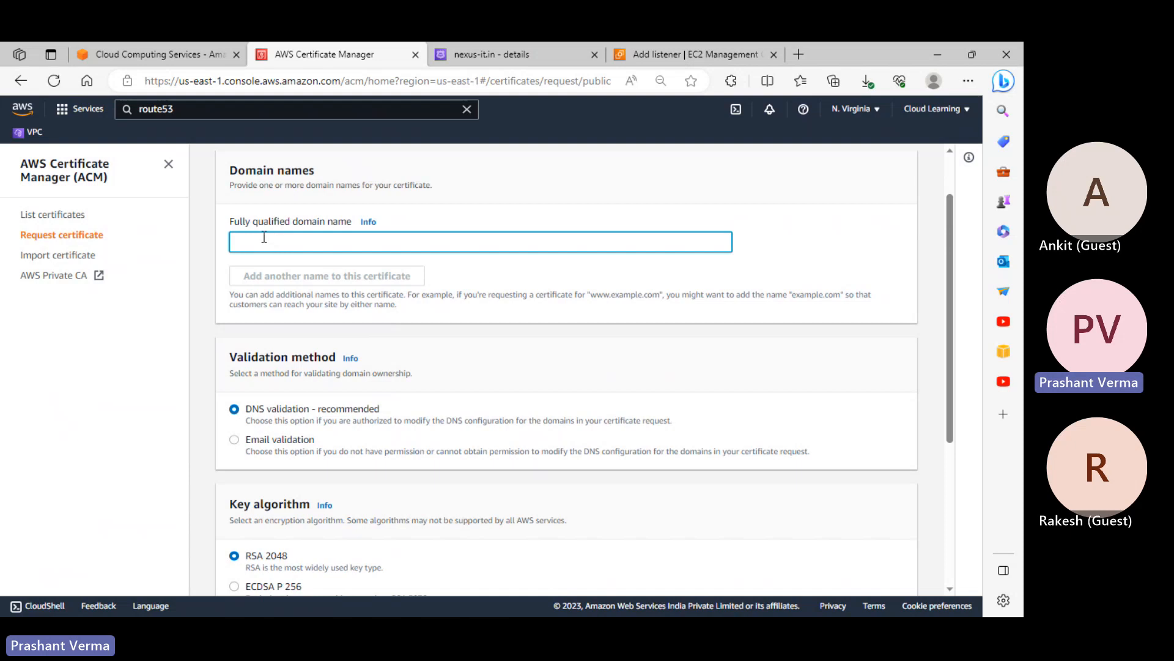
{"action": "type", "text": "nexus"}
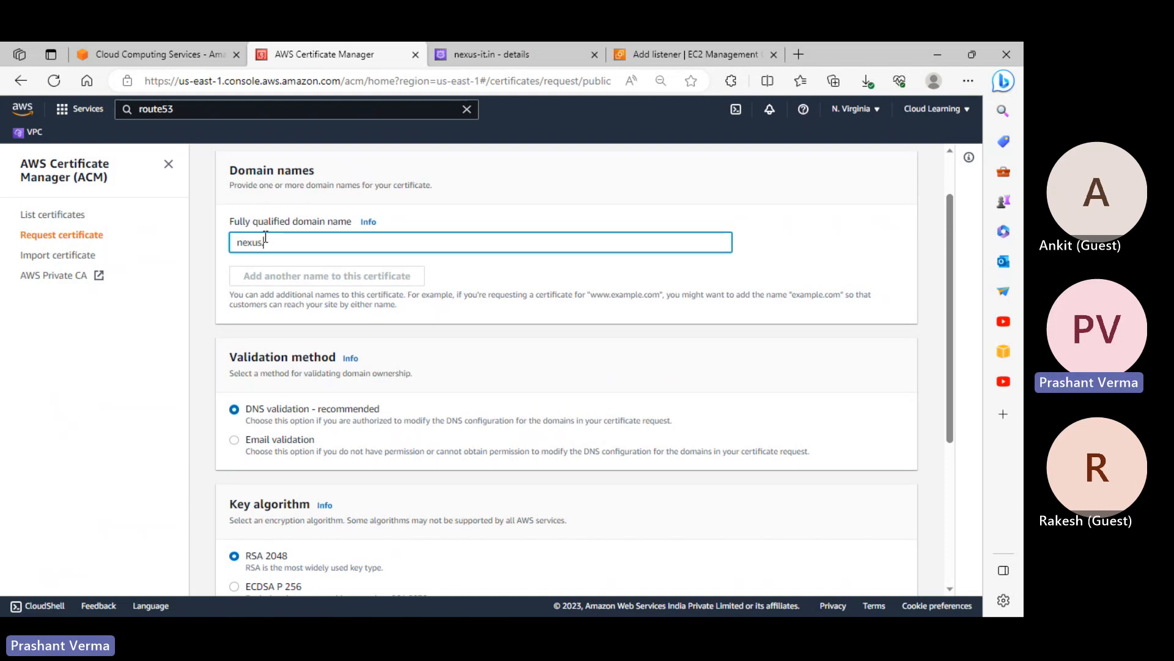
{"action": "type", "text": "-it.in"}
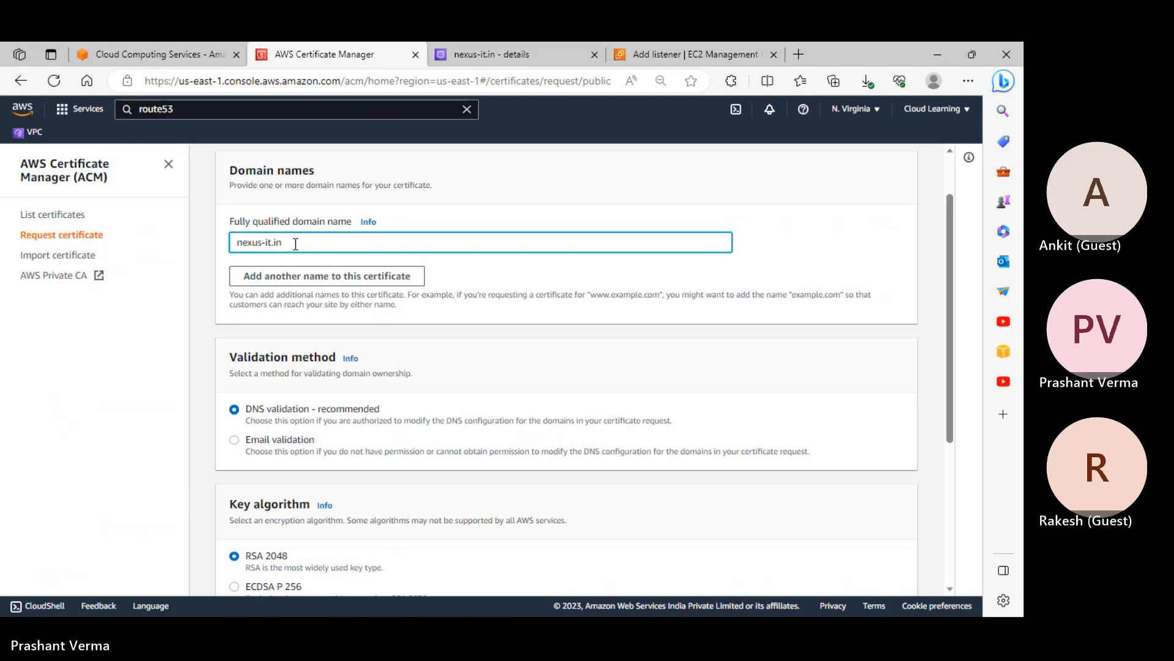
{"action": "left_click", "coordinate": [342, 280]}
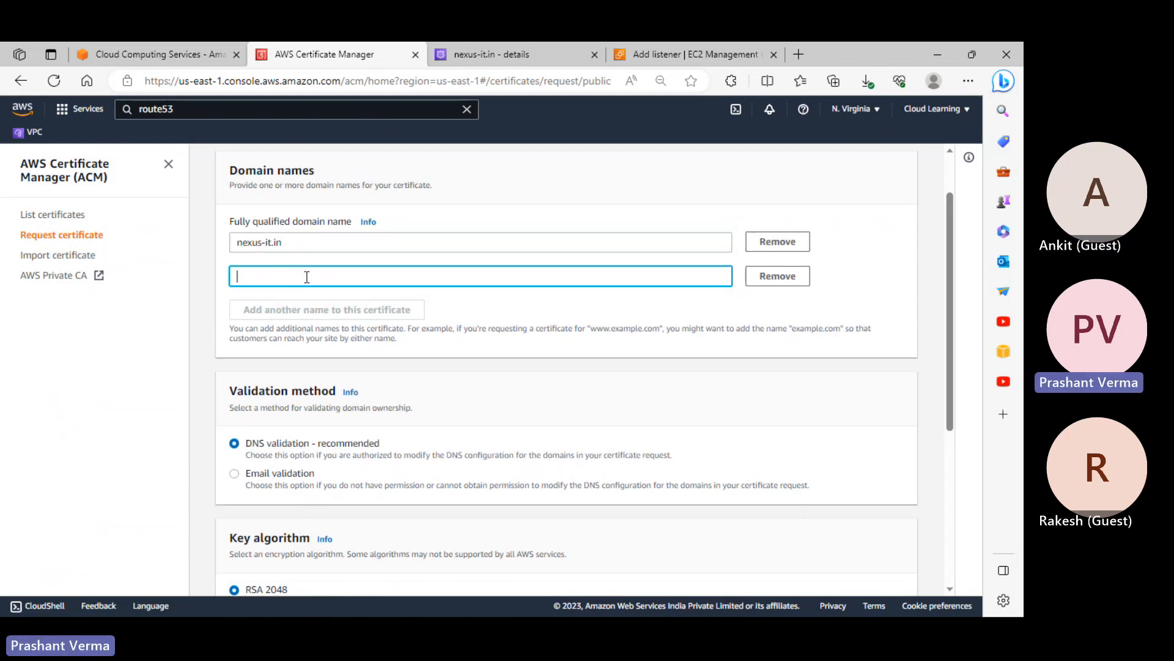
{"action": "type", "text": "*.nexus-it.in"}
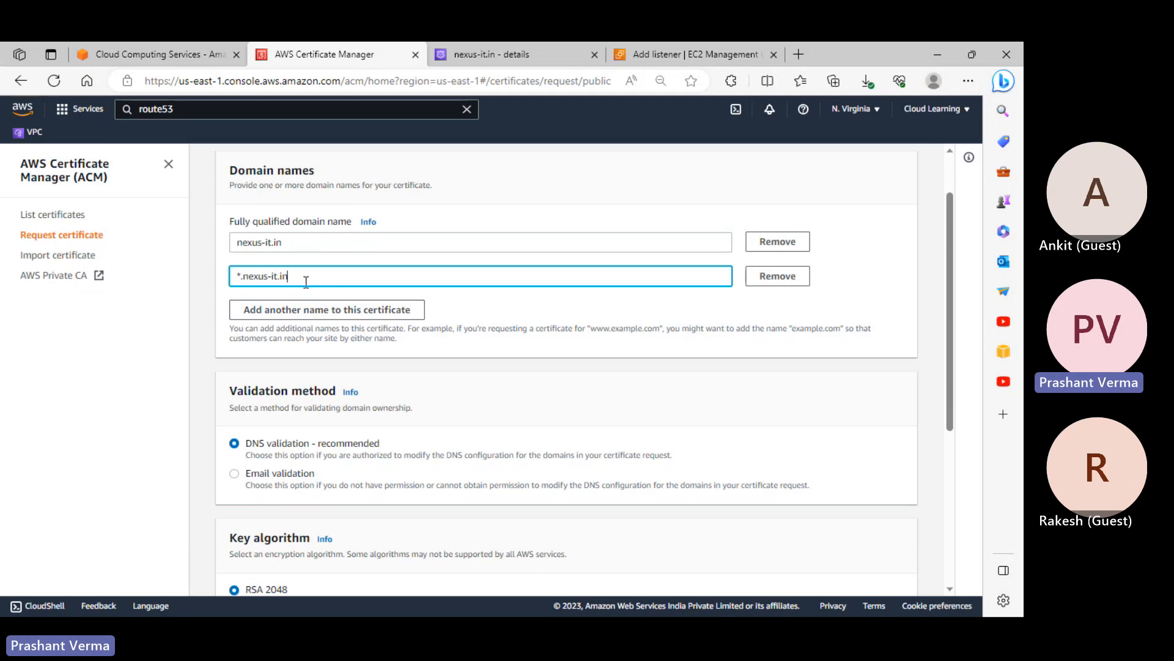
Highlight the wildcard and the nexus-it.in domain name in the form
{"action": "left_click_drag", "start_coordinate": [239, 279], "coordinate": [233, 278]}
{"action": "left_click_drag", "start_coordinate": [293, 245], "coordinate": [242, 248]}
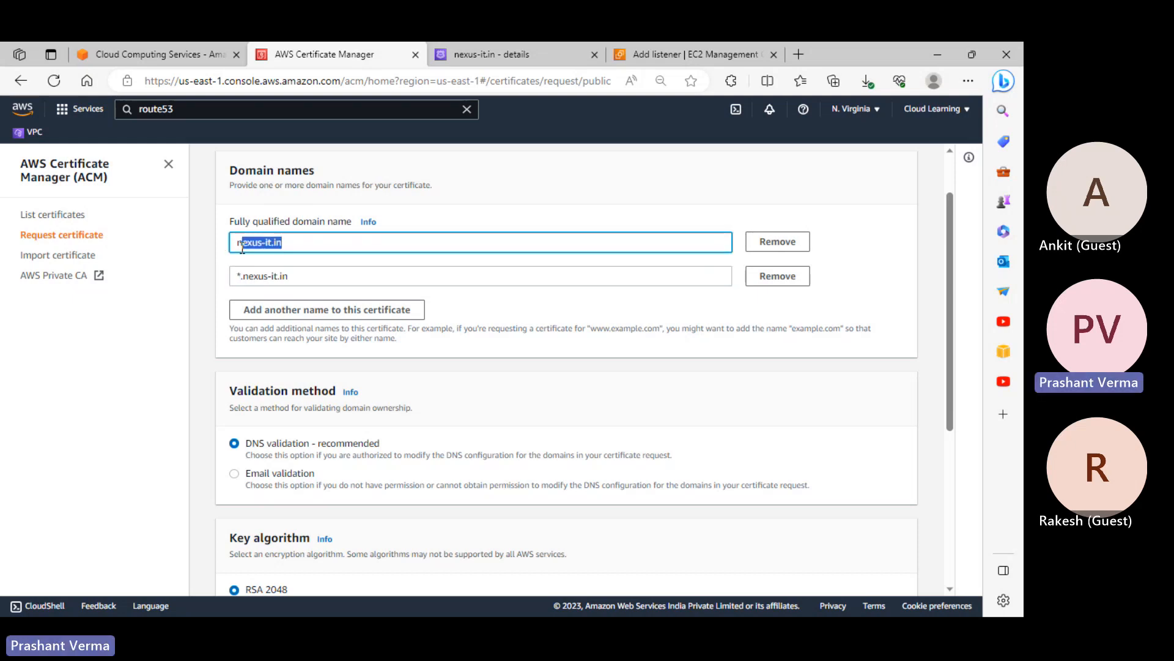
{"action": "scroll", "coordinate": [442, 432], "scroll_direction": "down", "scroll_amount": 2}
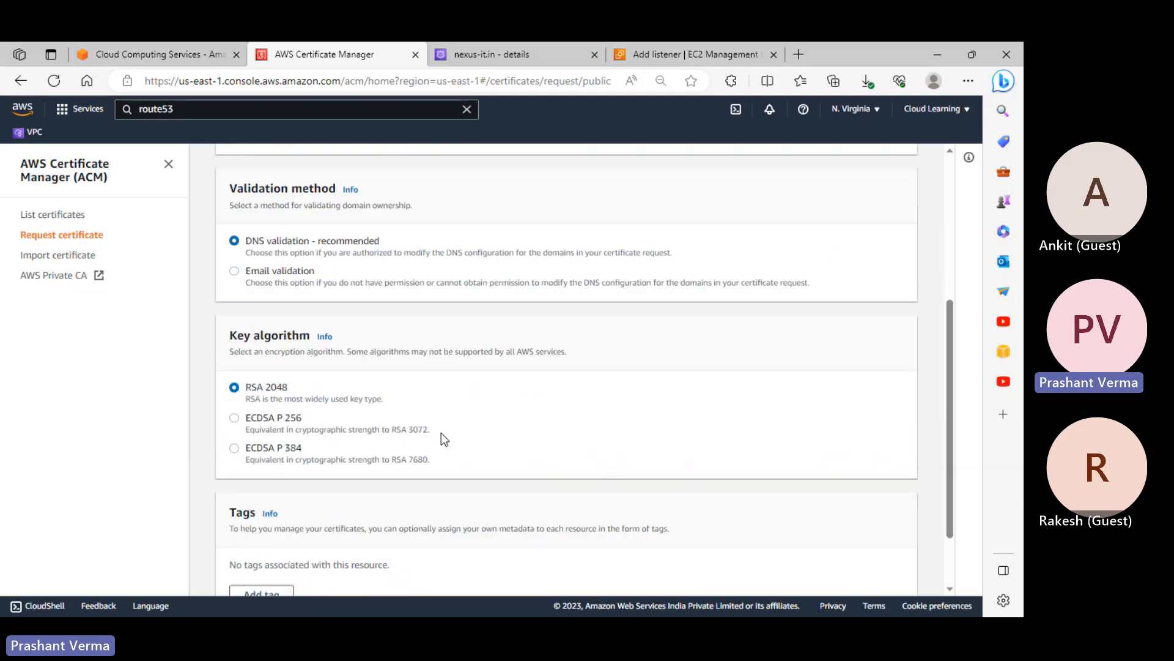
{"action": "scroll", "coordinate": [442, 435], "scroll_direction": "down", "scroll_amount": 2}
{"action": "scroll", "coordinate": [442, 434], "scroll_direction": "up", "scroll_amount": 2}
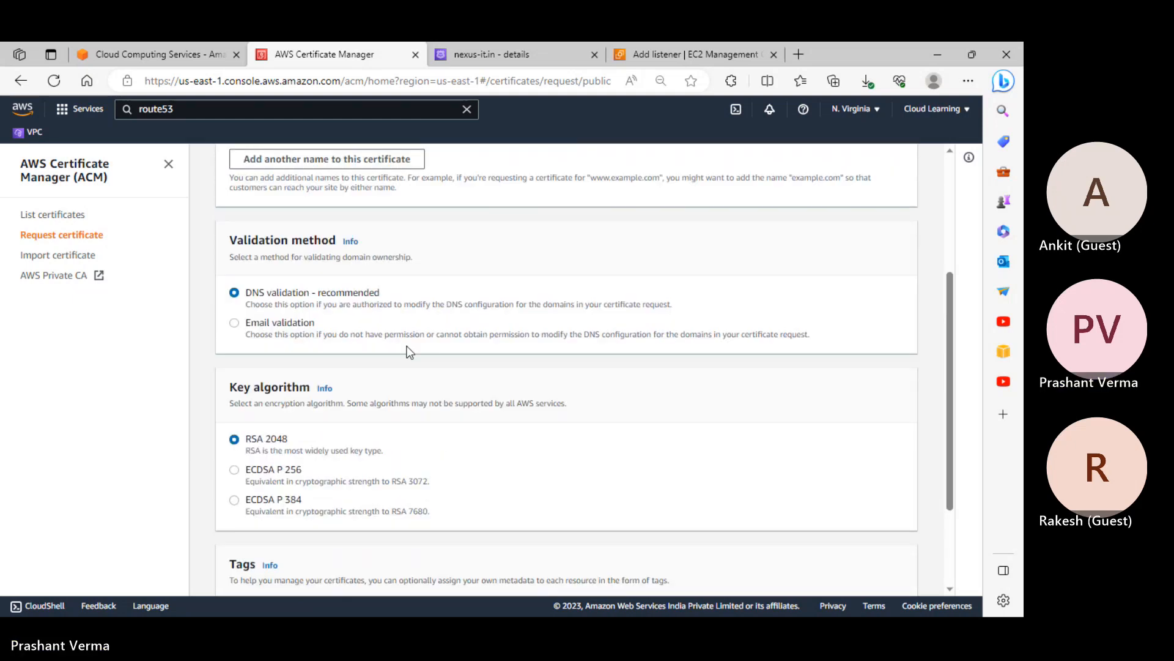
{"action": "scroll", "coordinate": [401, 336], "scroll_direction": "up", "scroll_amount": 2}
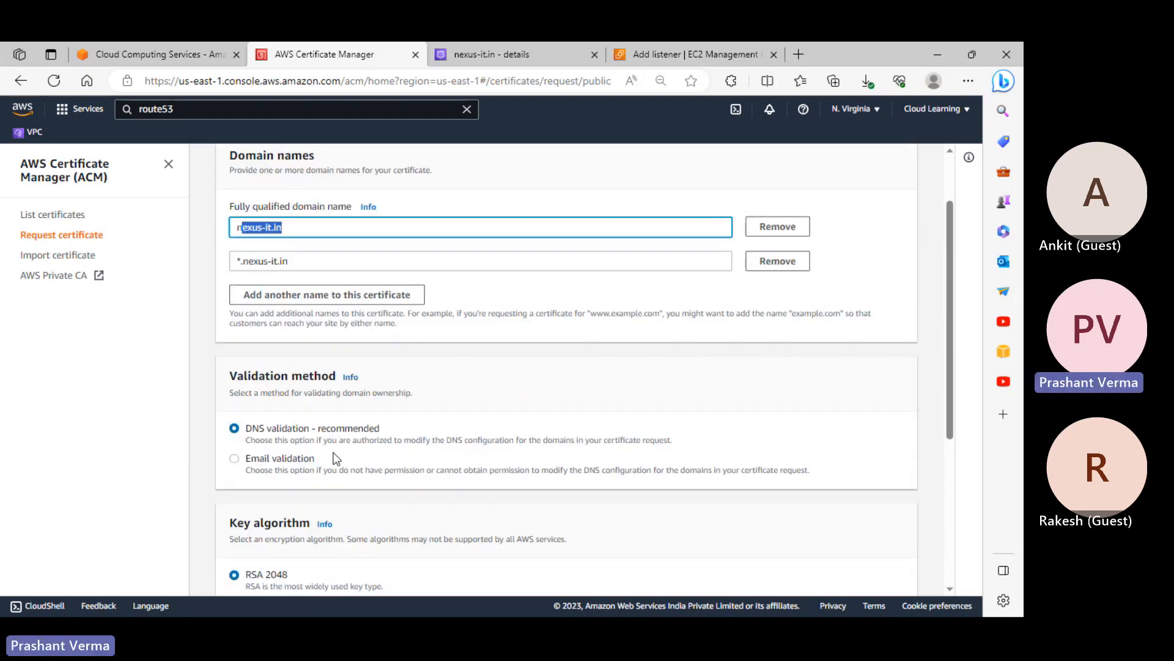
{"action": "left_click", "coordinate": [290, 225]}
{"action": "left_click_drag", "start_coordinate": [290, 225], "coordinate": [237, 230]}
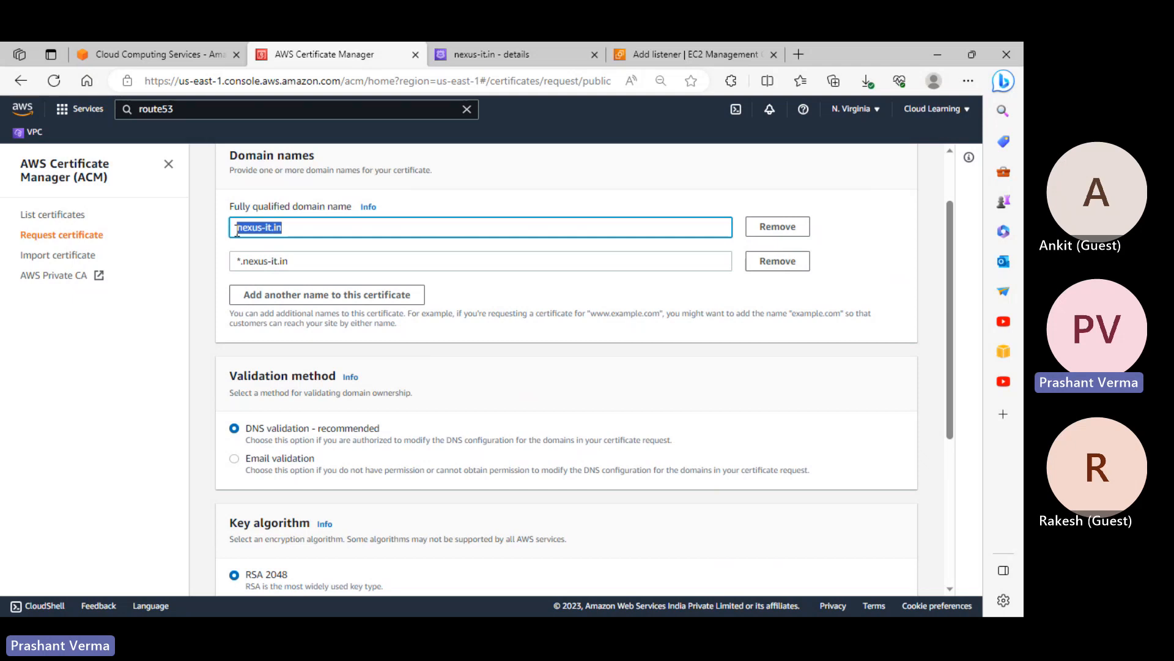
{"action": "left_click", "coordinate": [301, 230]}
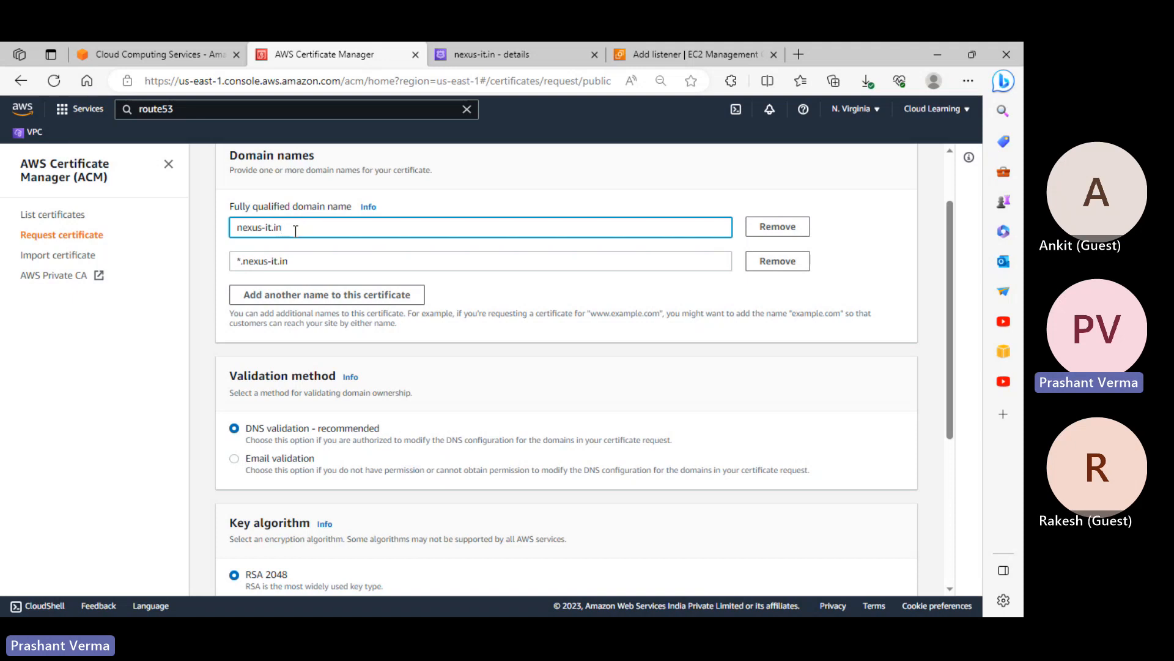
{"action": "scroll", "coordinate": [310, 288], "scroll_direction": "down", "scroll_amount": 2}
{"action": "scroll", "coordinate": [344, 370], "scroll_direction": "up", "scroll_amount": 3}
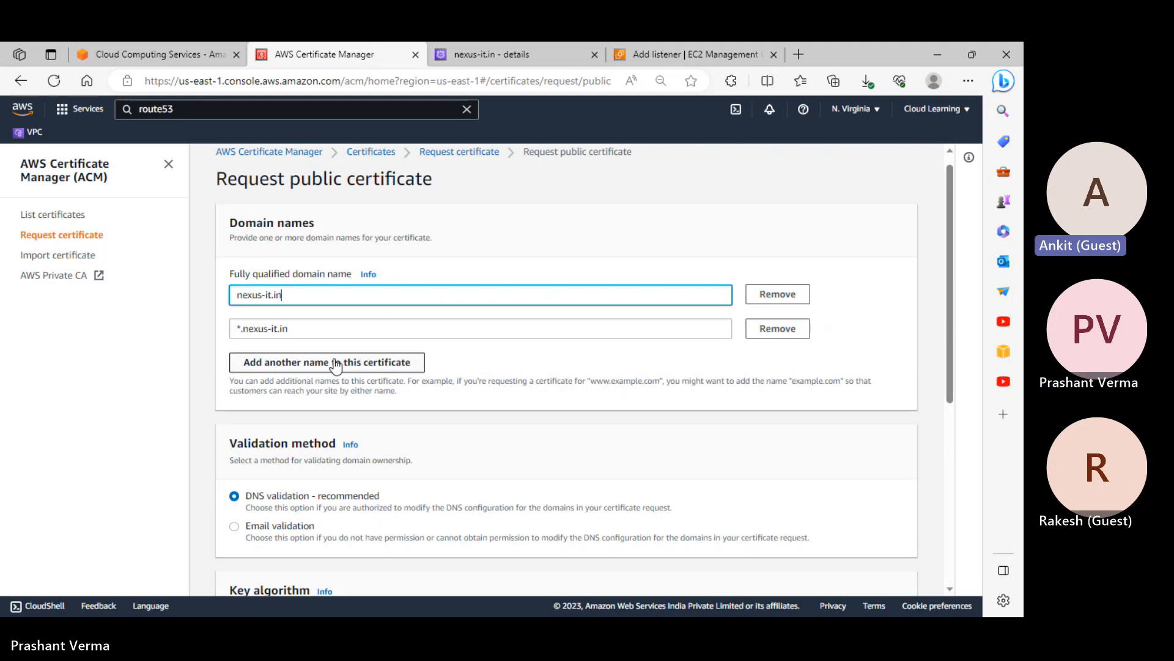
{"action": "scroll", "coordinate": [333, 361], "scroll_direction": "down", "scroll_amount": 1}
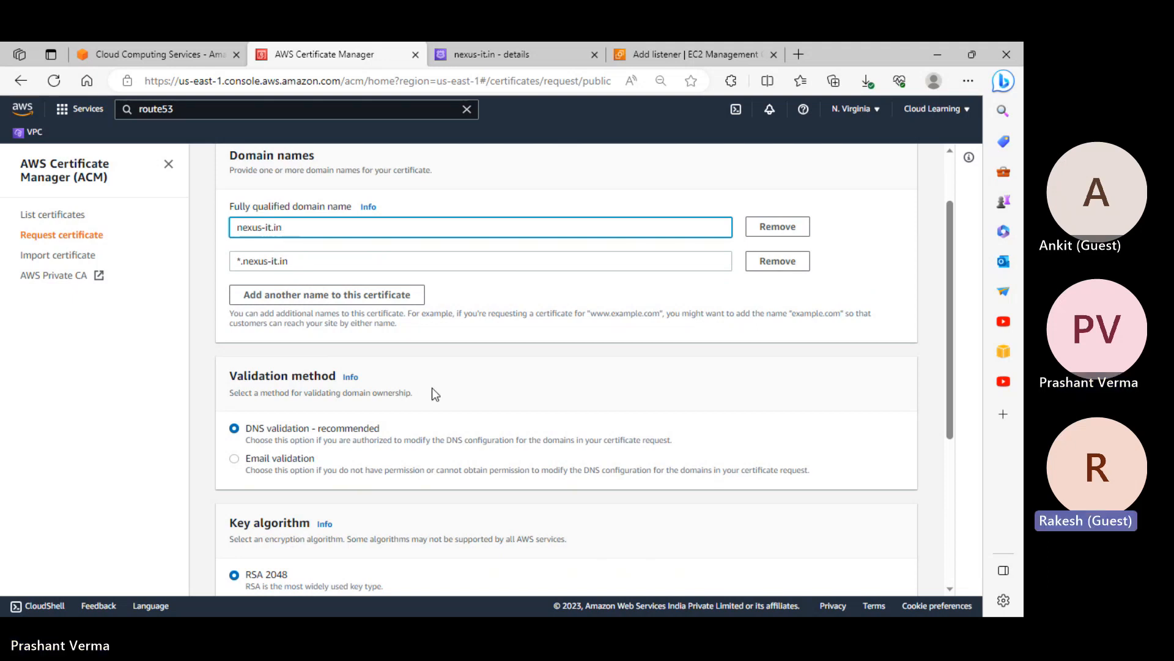
{"action": "scroll", "coordinate": [432, 388], "scroll_direction": "down", "scroll_amount": 2}
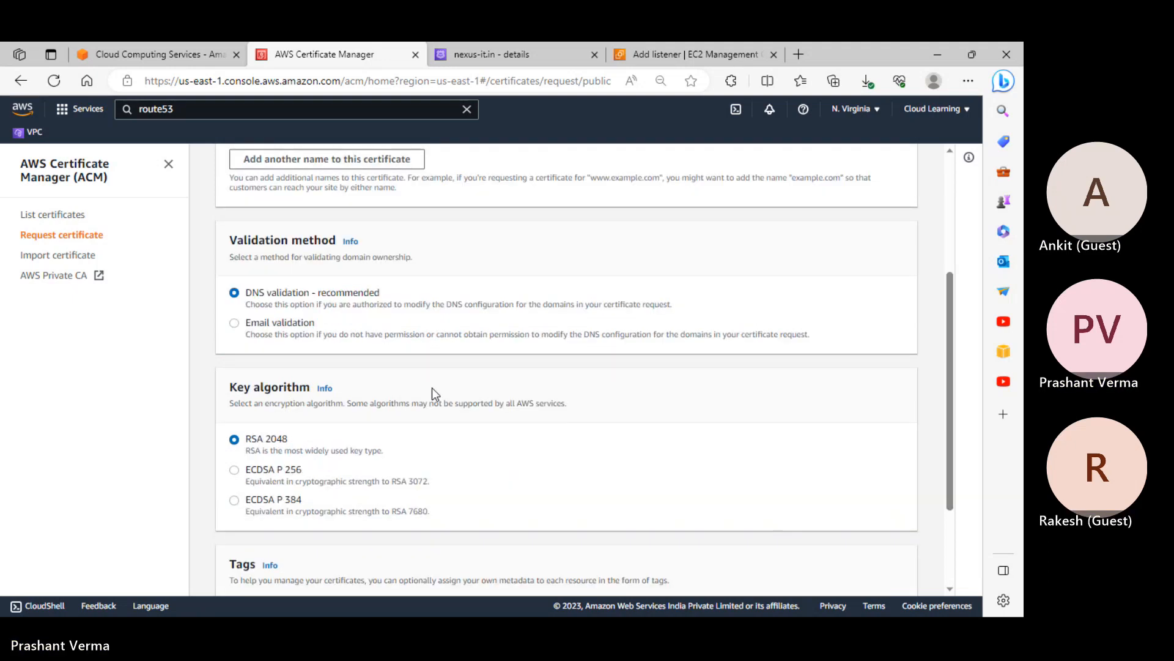
{"action": "scroll", "coordinate": [304, 317], "scroll_direction": "up", "scroll_amount": 3}
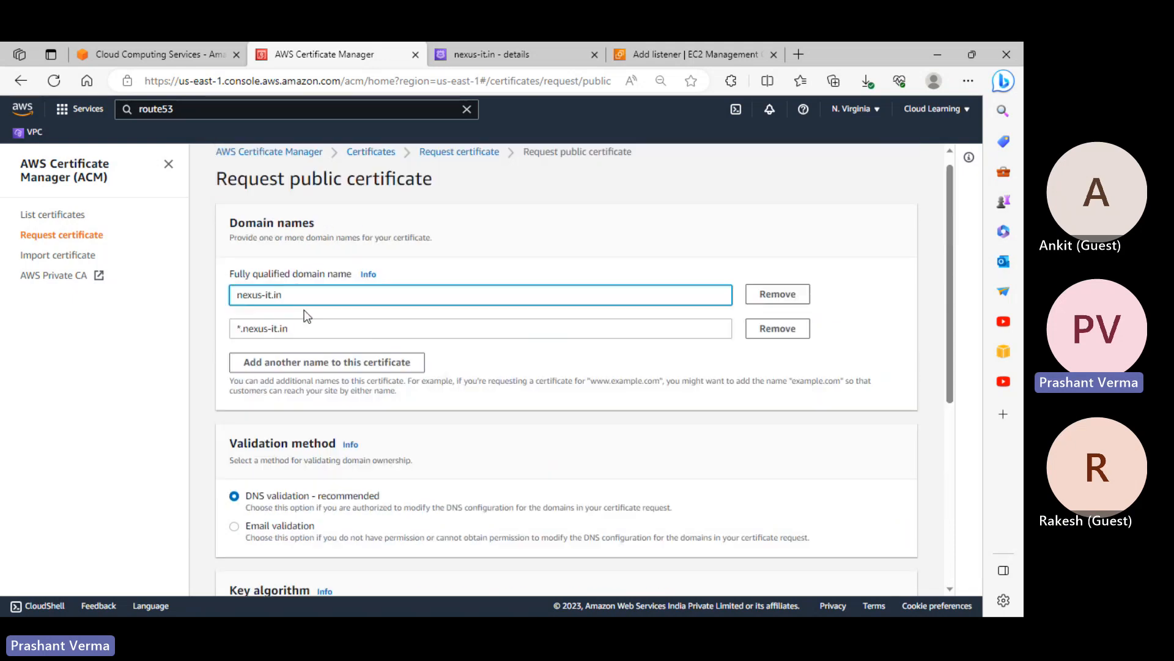
{"action": "scroll", "coordinate": [306, 315], "scroll_direction": "down", "scroll_amount": 2}
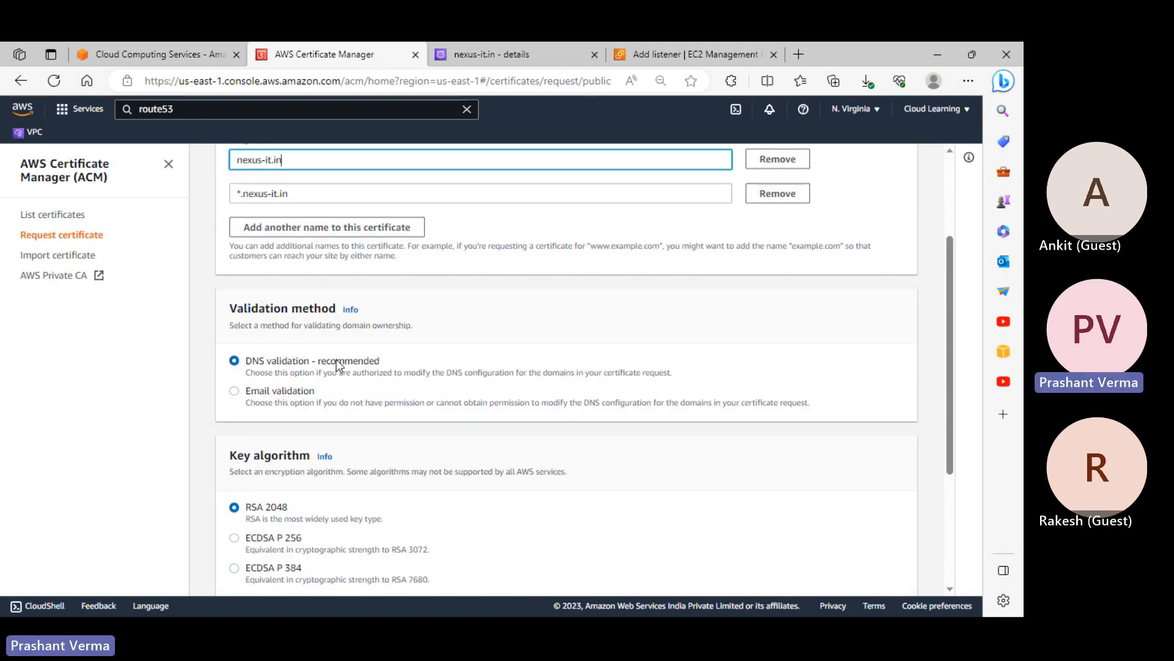
{"action": "scroll", "coordinate": [339, 367], "scroll_direction": "down", "scroll_amount": 2}
{"action": "scroll", "coordinate": [343, 365], "scroll_direction": "down", "scroll_amount": 1}
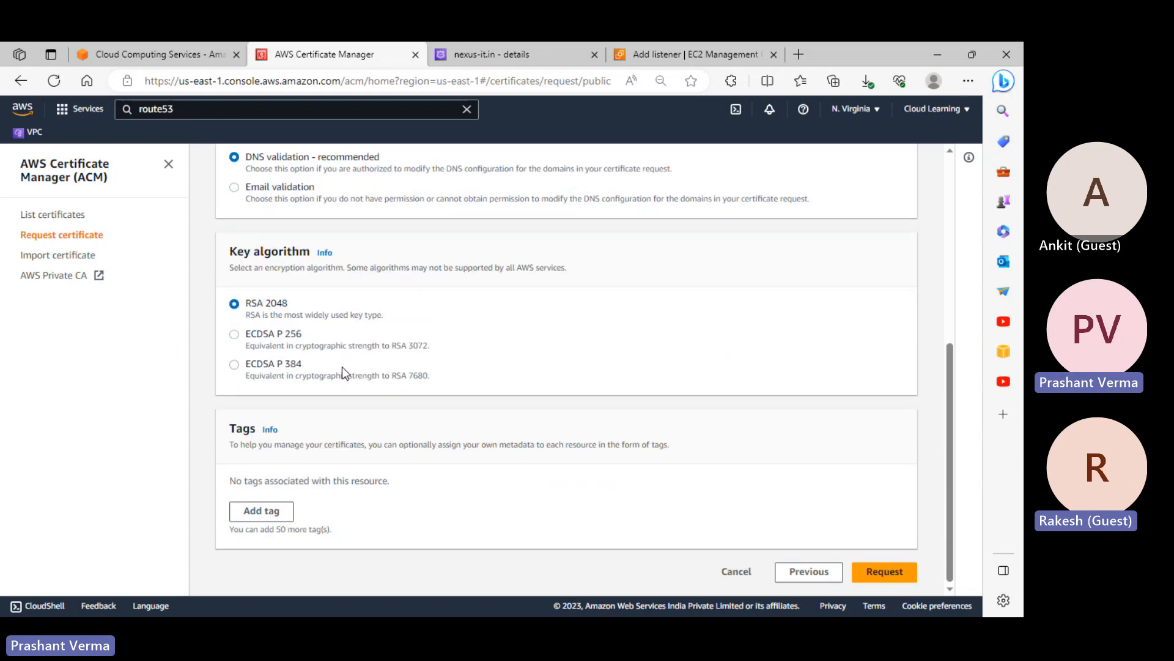
Switch validation to email, submit the certificate request, and view the new certificate's details
{"action": "left_click", "coordinate": [258, 193]}
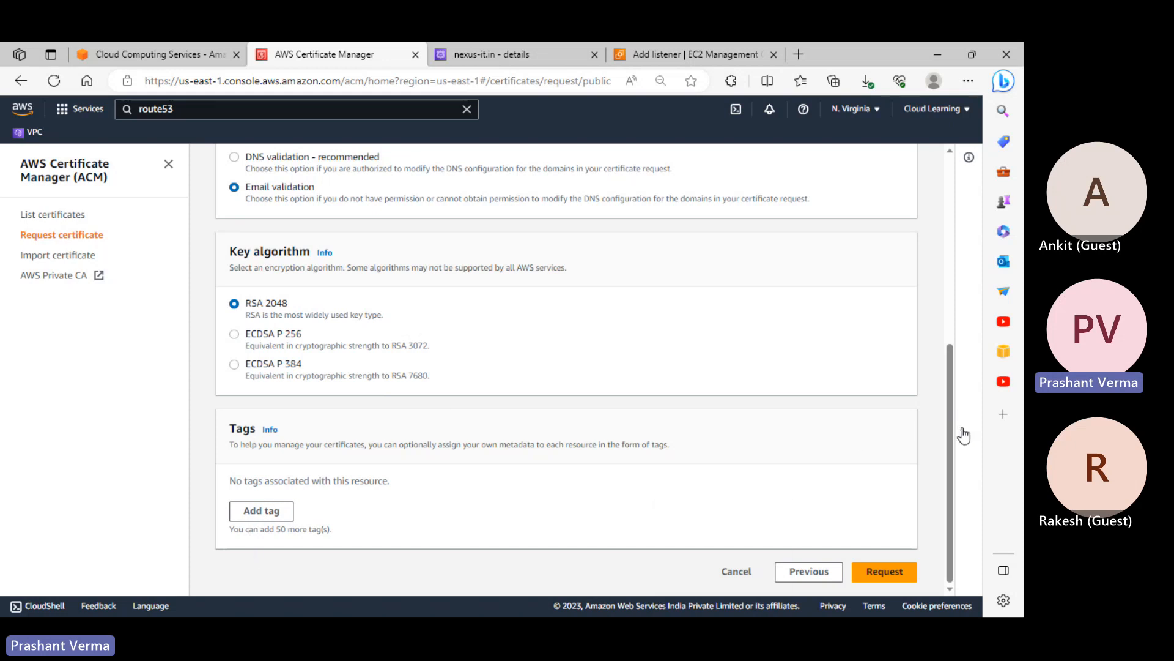
{"action": "left_click", "coordinate": [856, 575]}
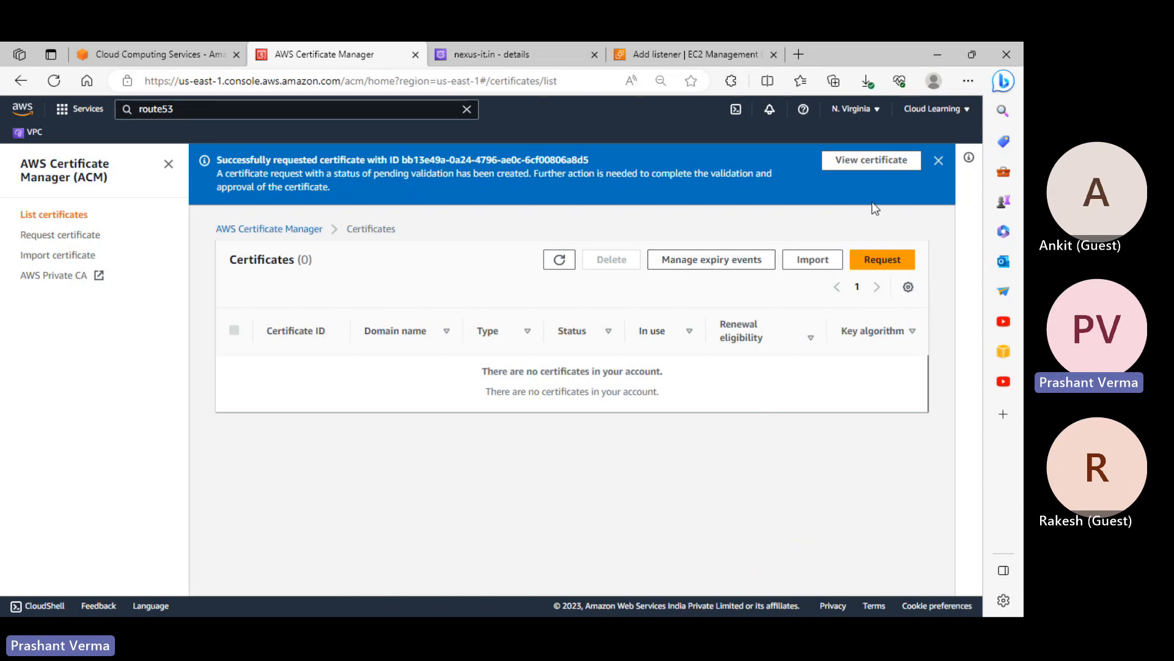
{"action": "left_click", "coordinate": [889, 163]}
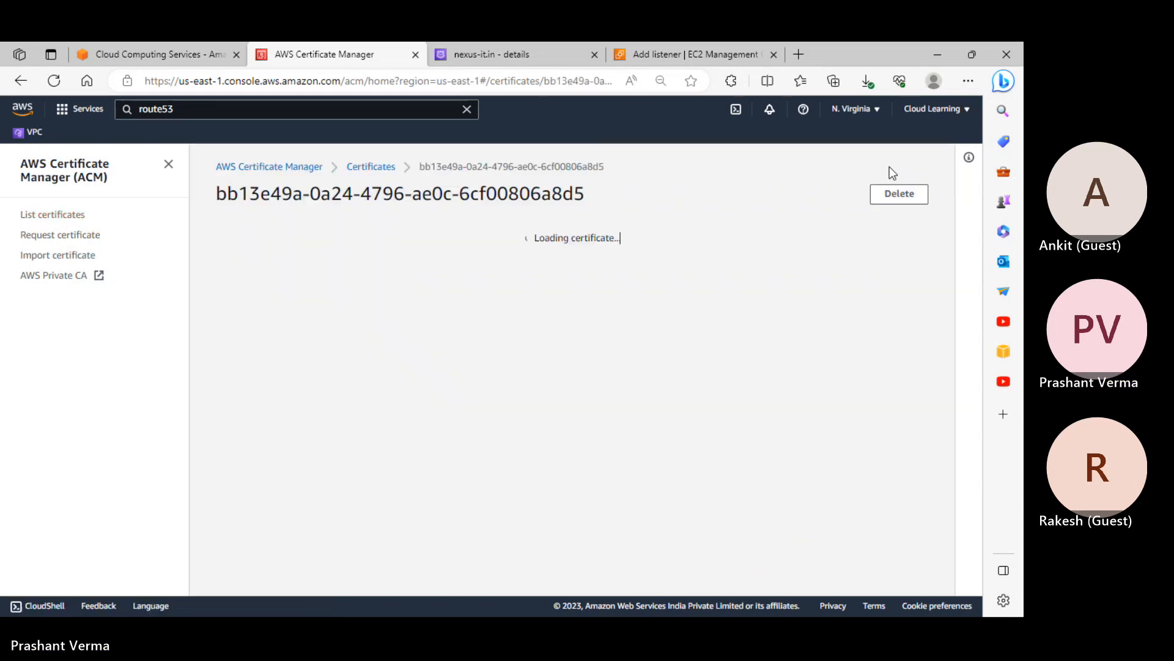
{"action": "scroll", "coordinate": [710, 343], "scroll_direction": "down", "scroll_amount": 3}
{"action": "scroll", "coordinate": [717, 362], "scroll_direction": "up", "scroll_amount": 3}
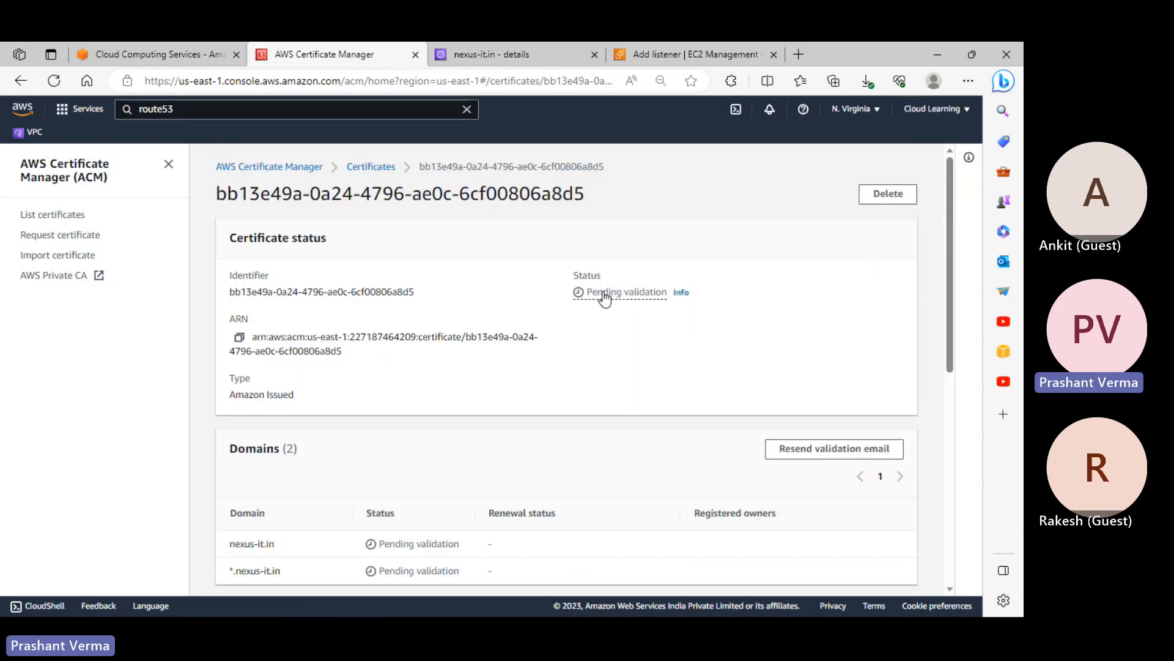
{"action": "scroll", "coordinate": [634, 356], "scroll_direction": "down", "scroll_amount": 2}
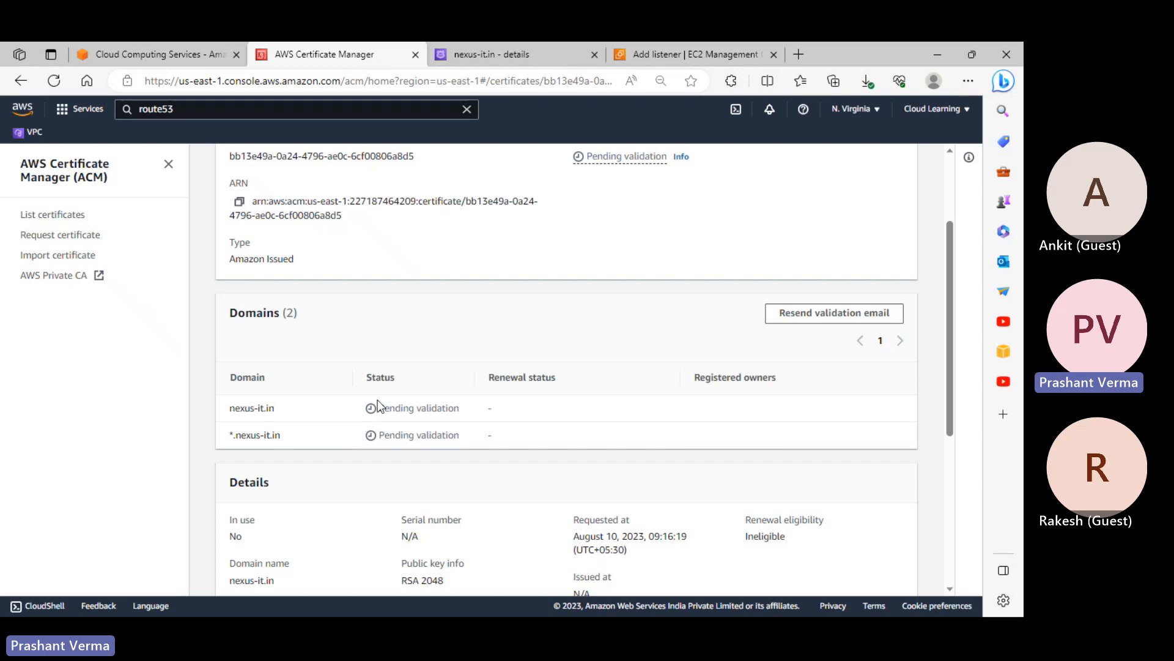
{"action": "scroll", "coordinate": [331, 383], "scroll_direction": "down", "scroll_amount": 3}
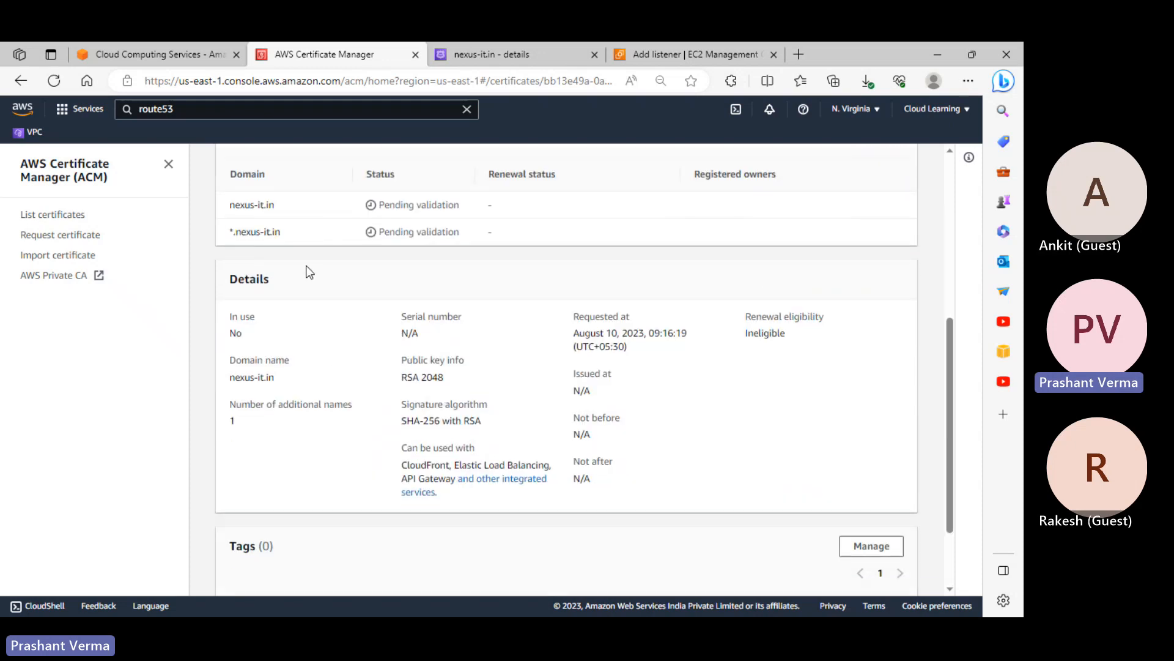
{"action": "scroll", "coordinate": [309, 272], "scroll_direction": "up", "scroll_amount": 3}
{"action": "scroll", "coordinate": [632, 508], "scroll_direction": "down", "scroll_amount": 5}
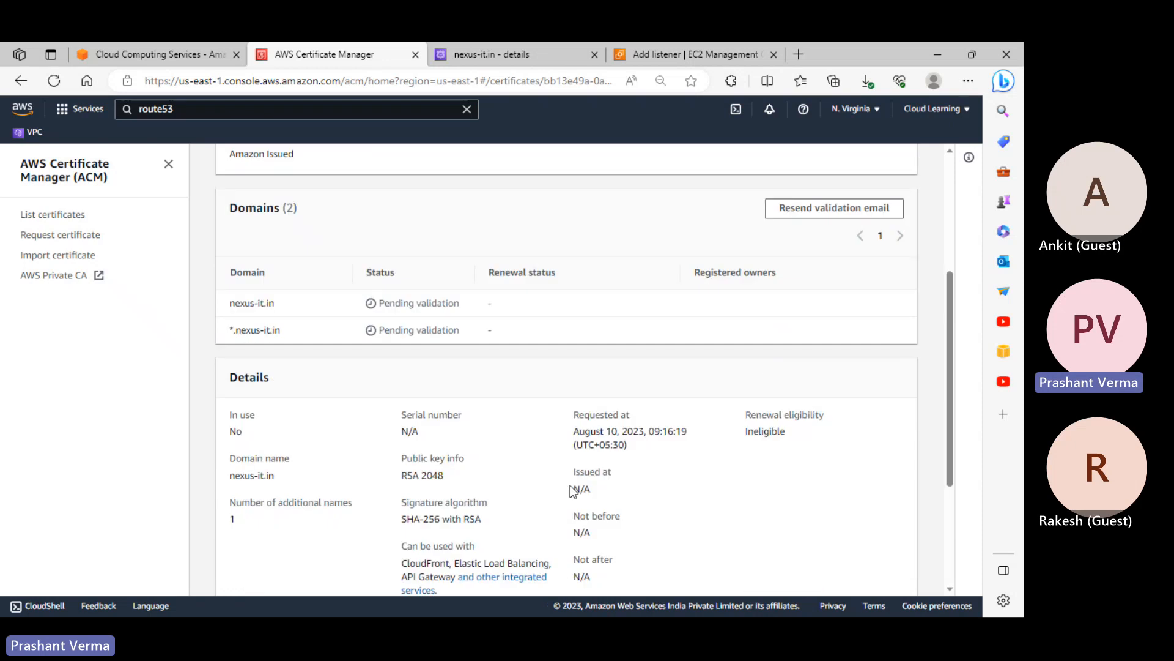
{"action": "scroll", "coordinate": [714, 538], "scroll_direction": "up", "scroll_amount": 3}
{"action": "scroll", "coordinate": [391, 409], "scroll_direction": "up", "scroll_amount": 5}
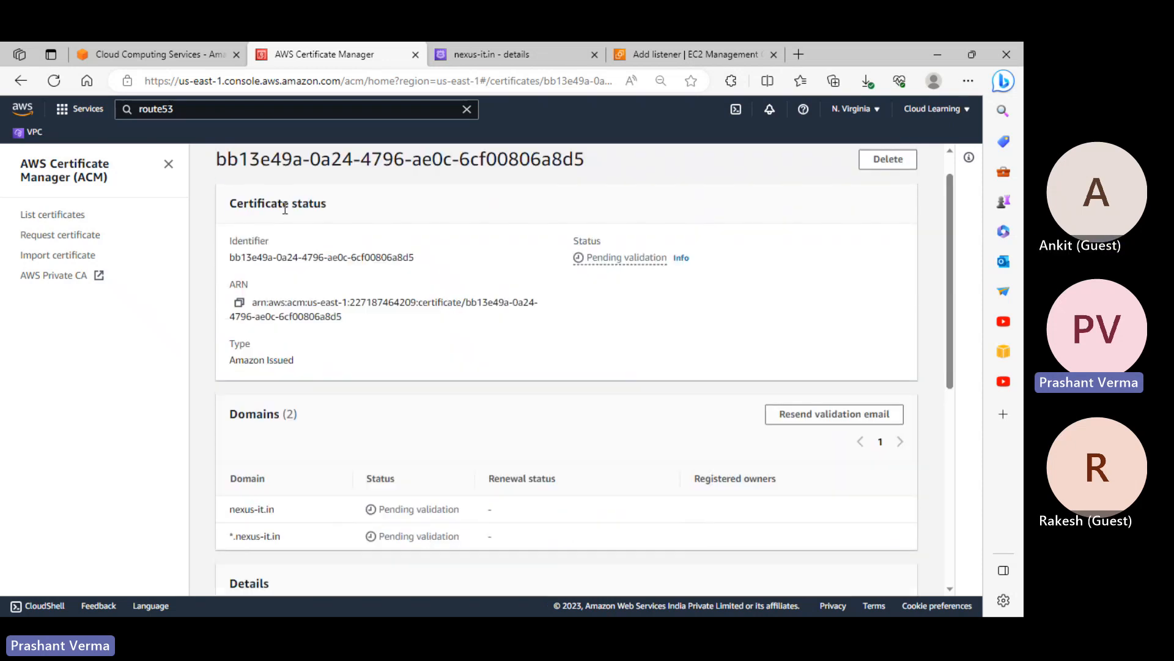
Delete the pending certificate by confirming with 'delete', then start a new certificate request
{"action": "left_click", "coordinate": [885, 194]}
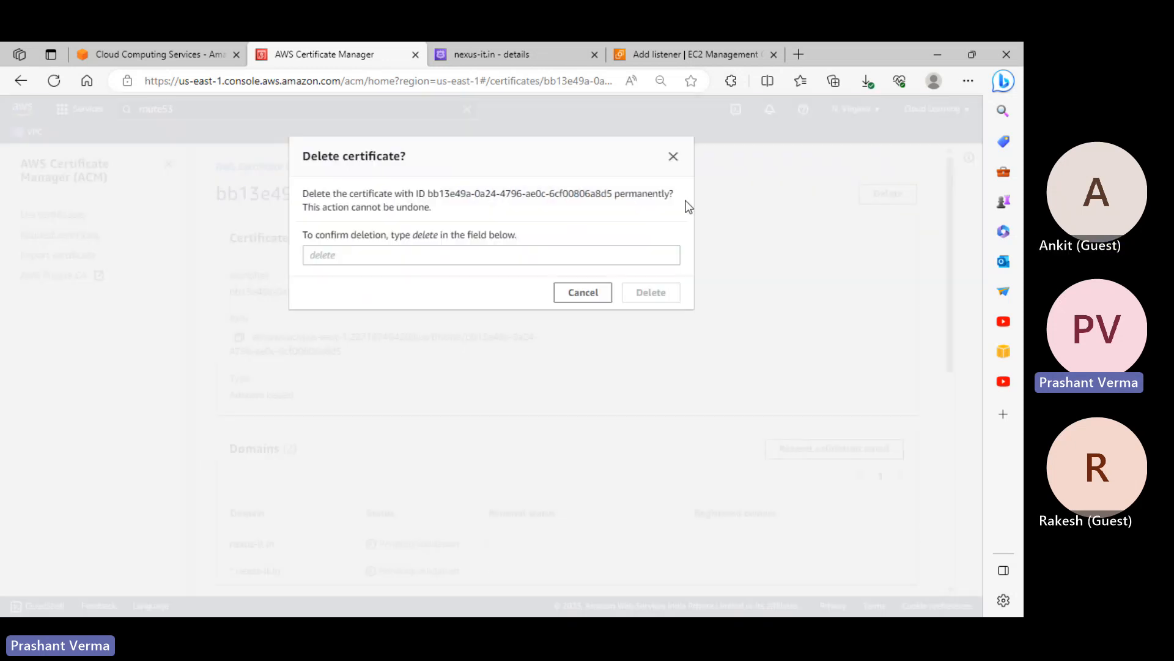
{"action": "left_click", "coordinate": [397, 256]}
{"action": "type", "text": "delete"}
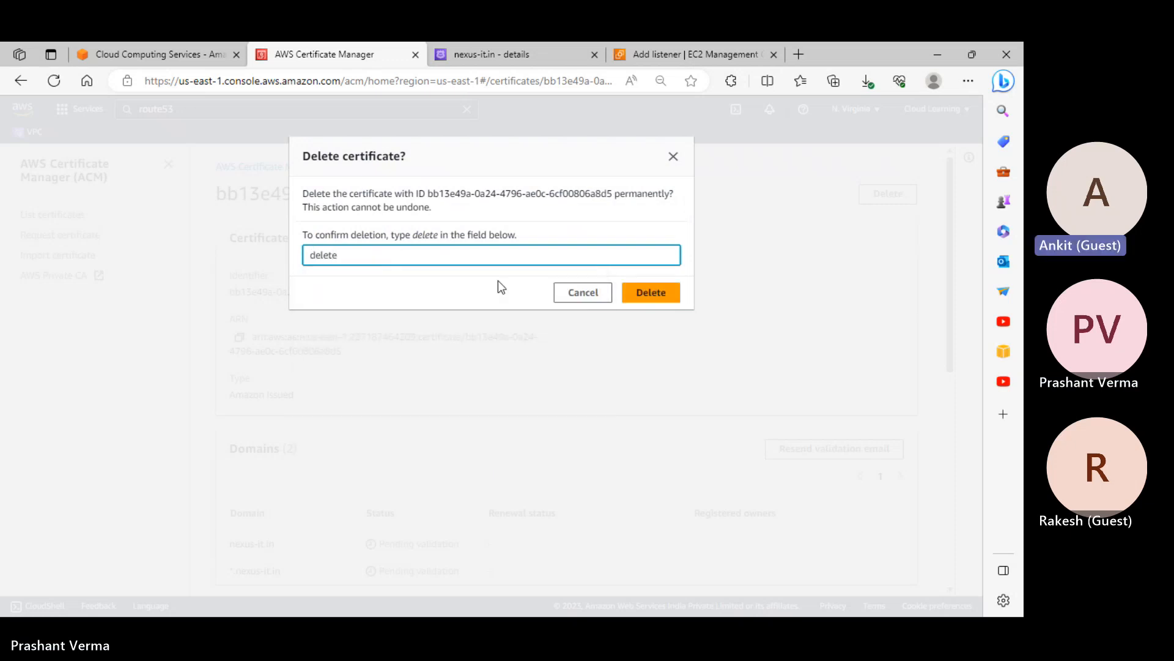
{"action": "left_click", "coordinate": [644, 296]}
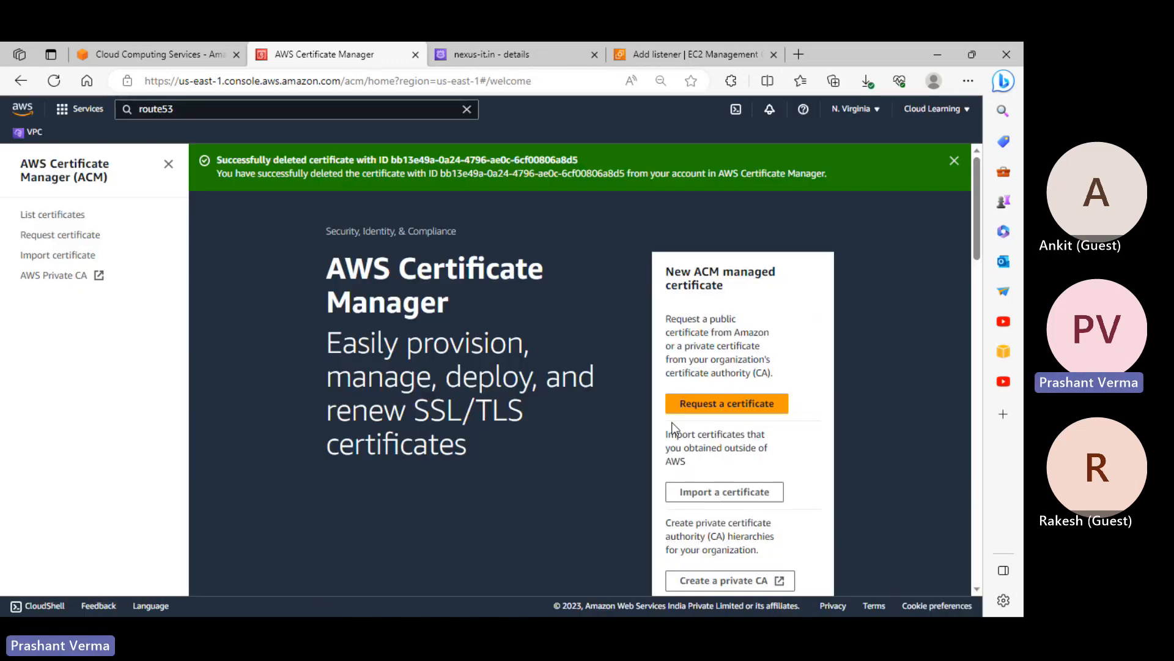
{"action": "left_click", "coordinate": [675, 408]}
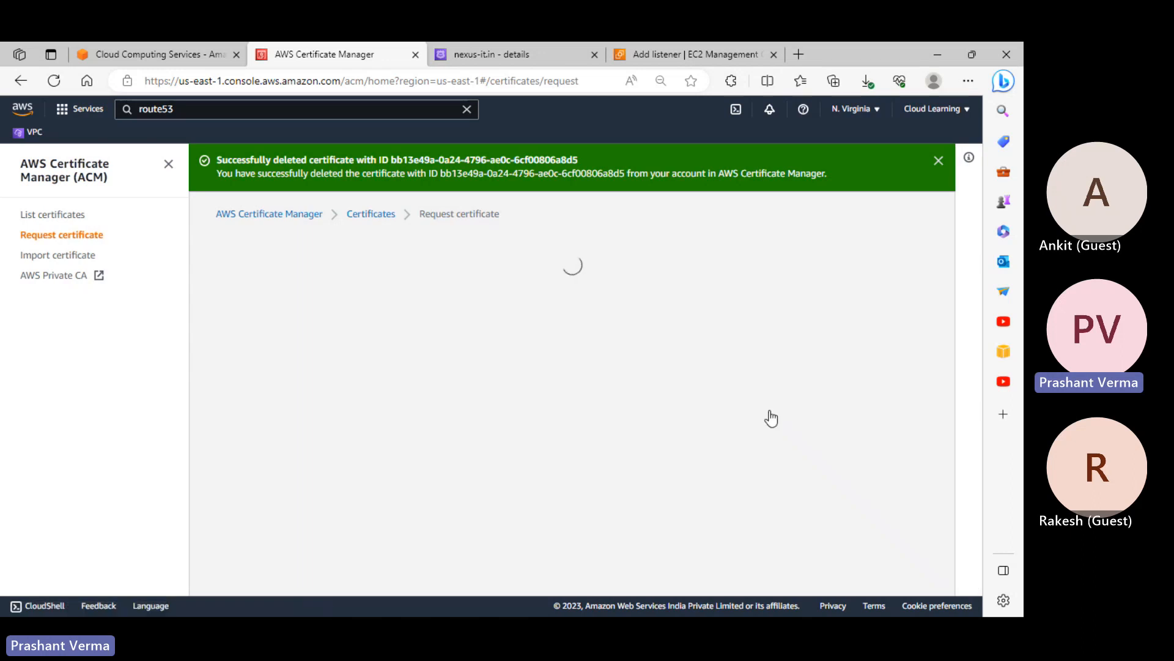
Request a public certificate with domain names nexus-it.in and *.nexus-it.in
{"action": "left_click", "coordinate": [888, 447]}
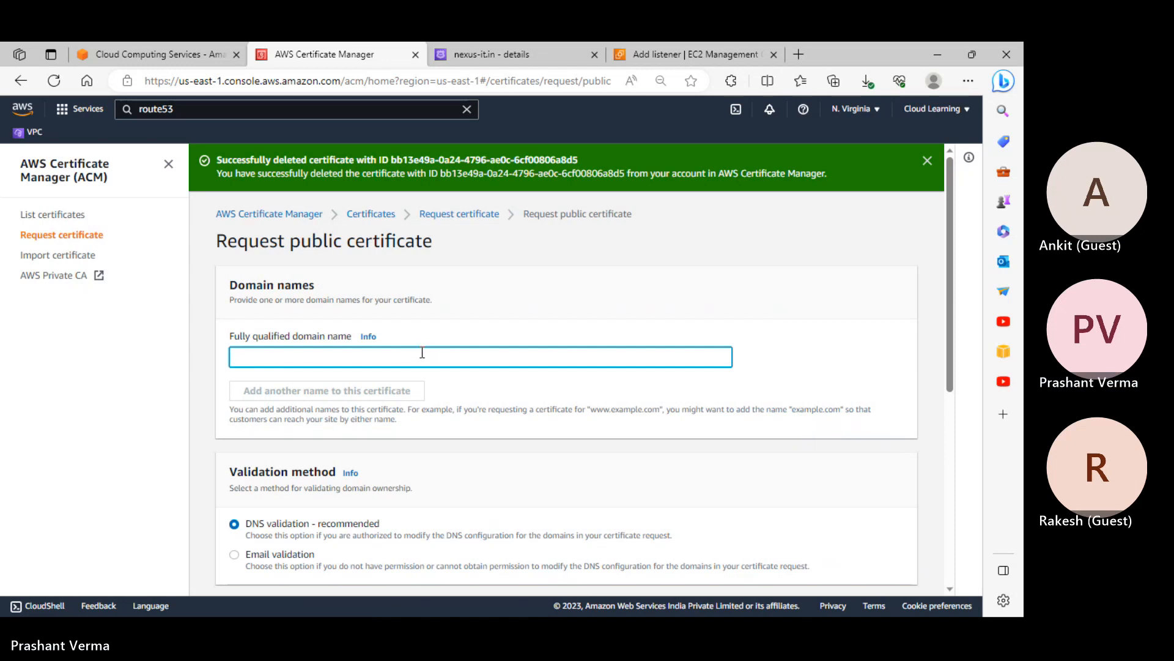
{"action": "type", "text": "nexus-it.in"}
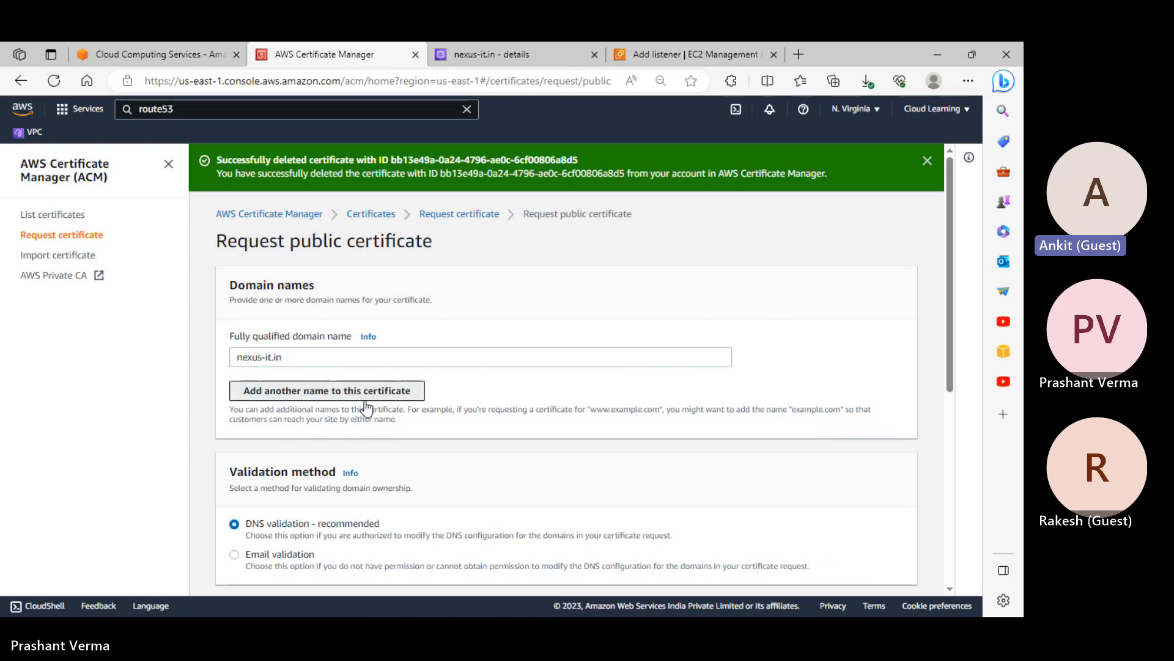
{"action": "left_click", "coordinate": [367, 392]}
{"action": "type", "text": "nexus-it.in"}
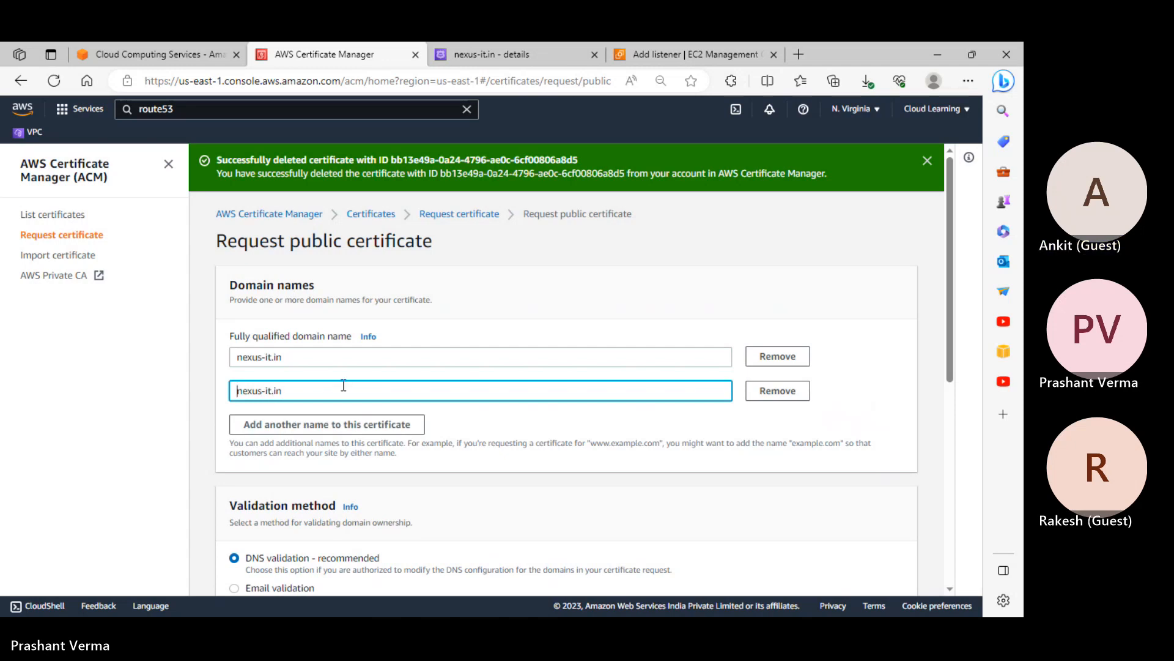
{"action": "type", "text": "*."}
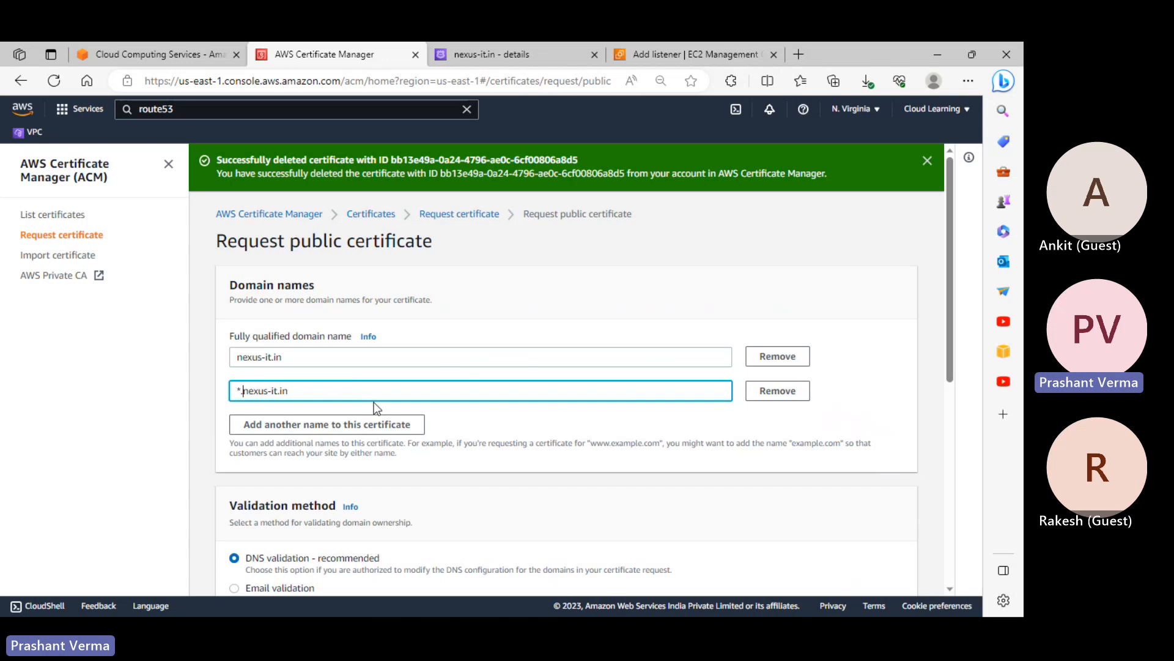
{"action": "scroll", "coordinate": [374, 407], "scroll_direction": "down", "scroll_amount": 3}
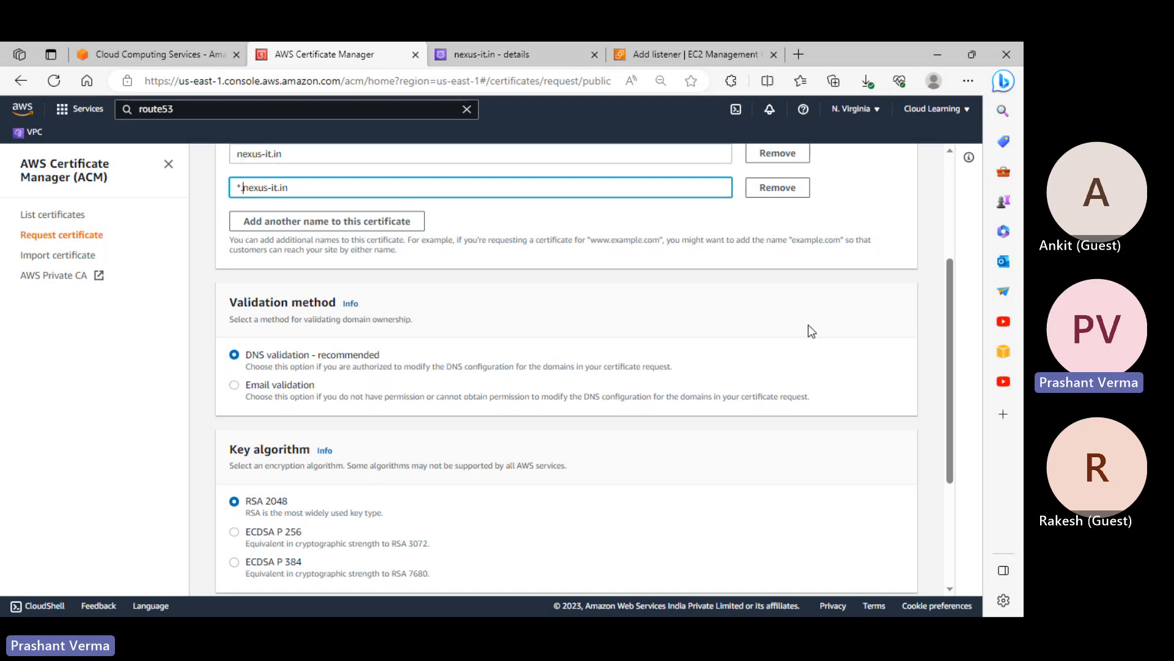
Submit the nexus-it.in and *.nexus-it.in certificate request, keeping DNS validation and RSA 2048
{"action": "scroll", "coordinate": [811, 331], "scroll_direction": "down", "scroll_amount": 3}
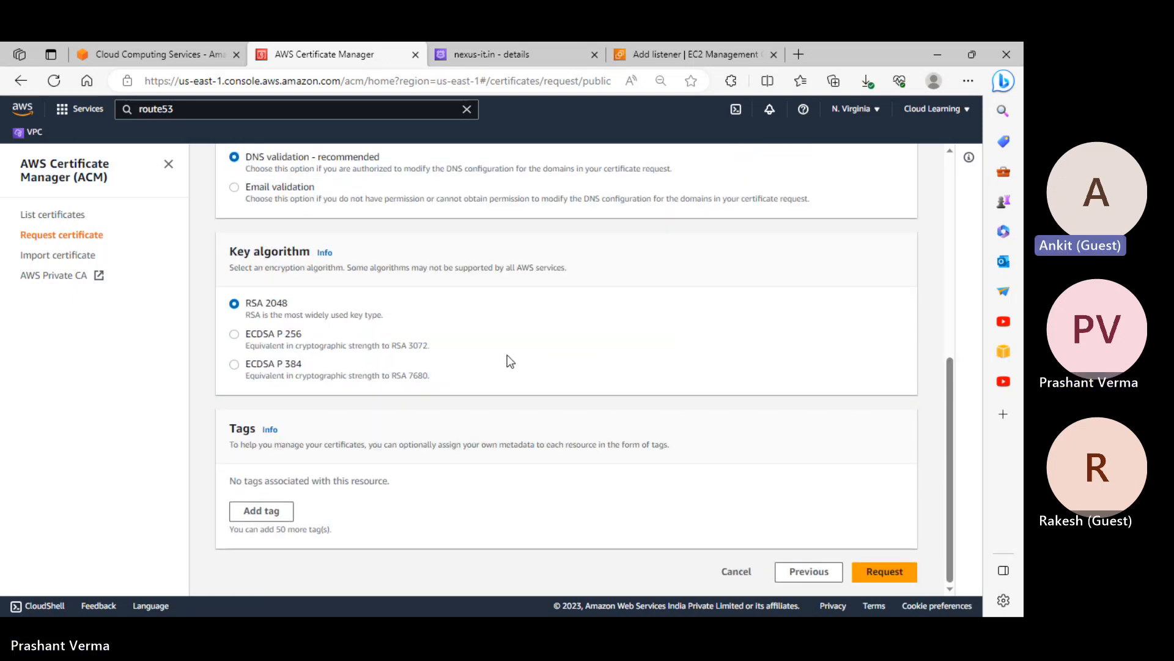
{"action": "scroll", "coordinate": [508, 356], "scroll_direction": "up", "scroll_amount": 4}
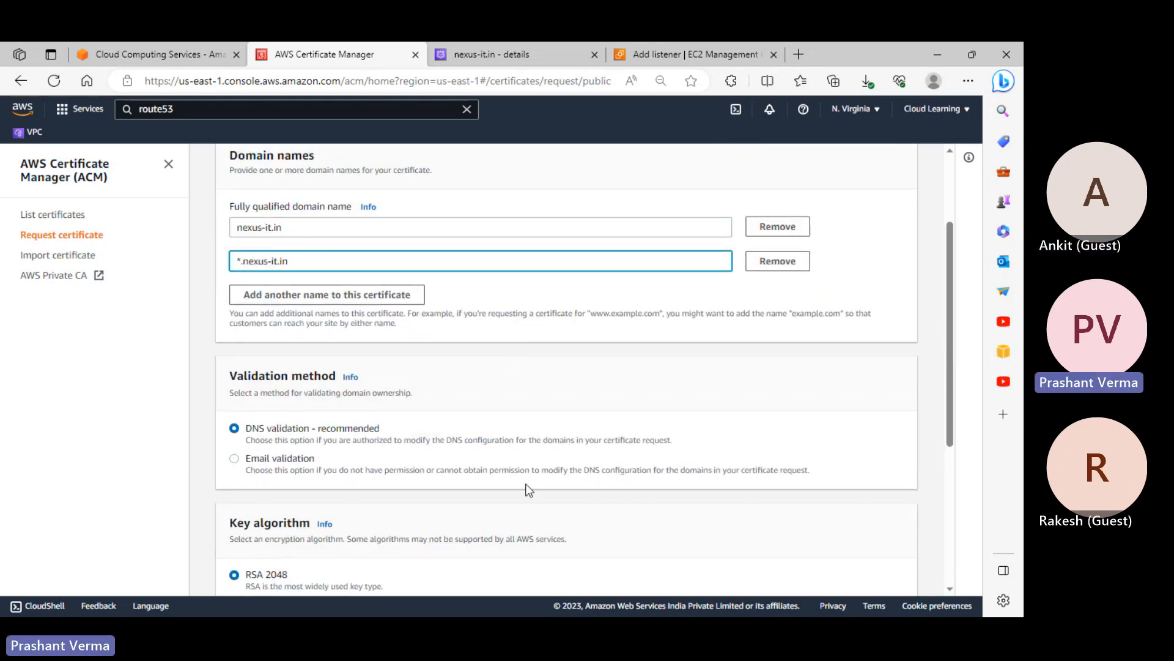
{"action": "scroll", "coordinate": [461, 403], "scroll_direction": "down", "scroll_amount": 4}
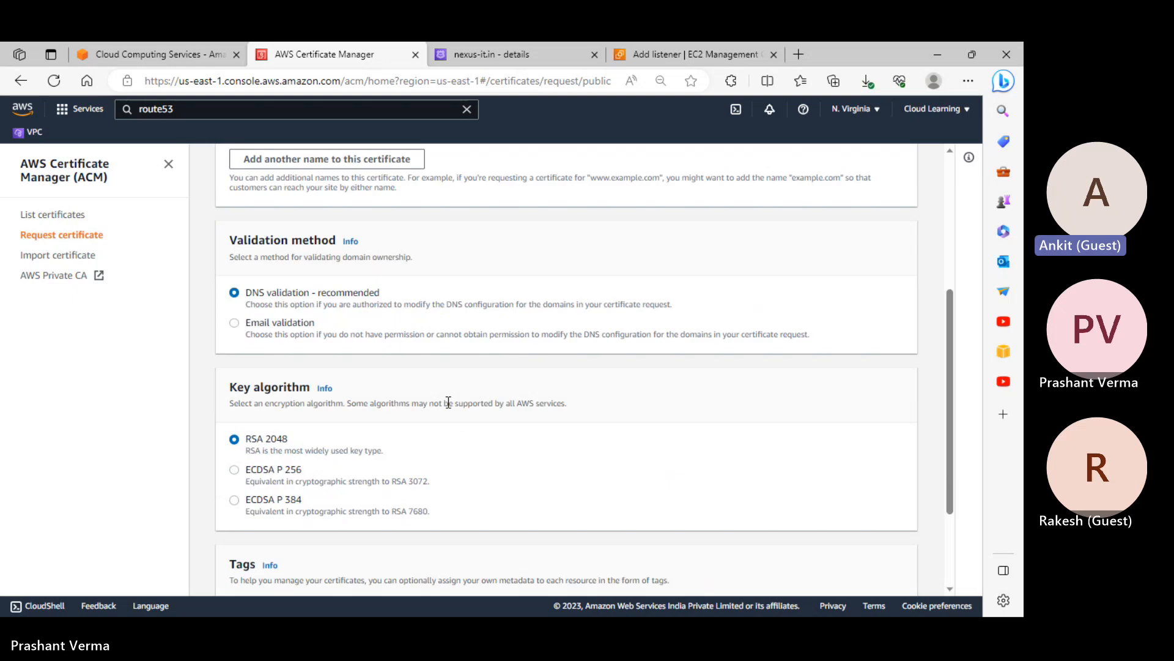
{"action": "left_click", "coordinate": [897, 572]}
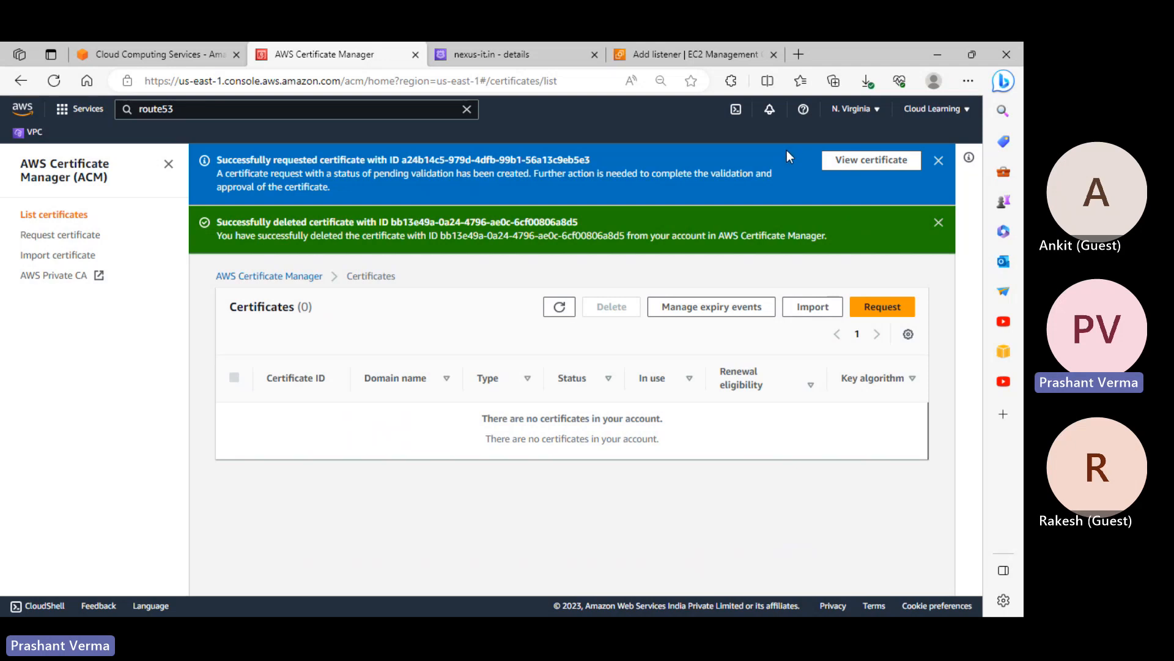
Open the new certificate's details to view the nexus-it.in and *.nexus-it.in CNAME records
{"action": "left_click", "coordinate": [874, 160]}
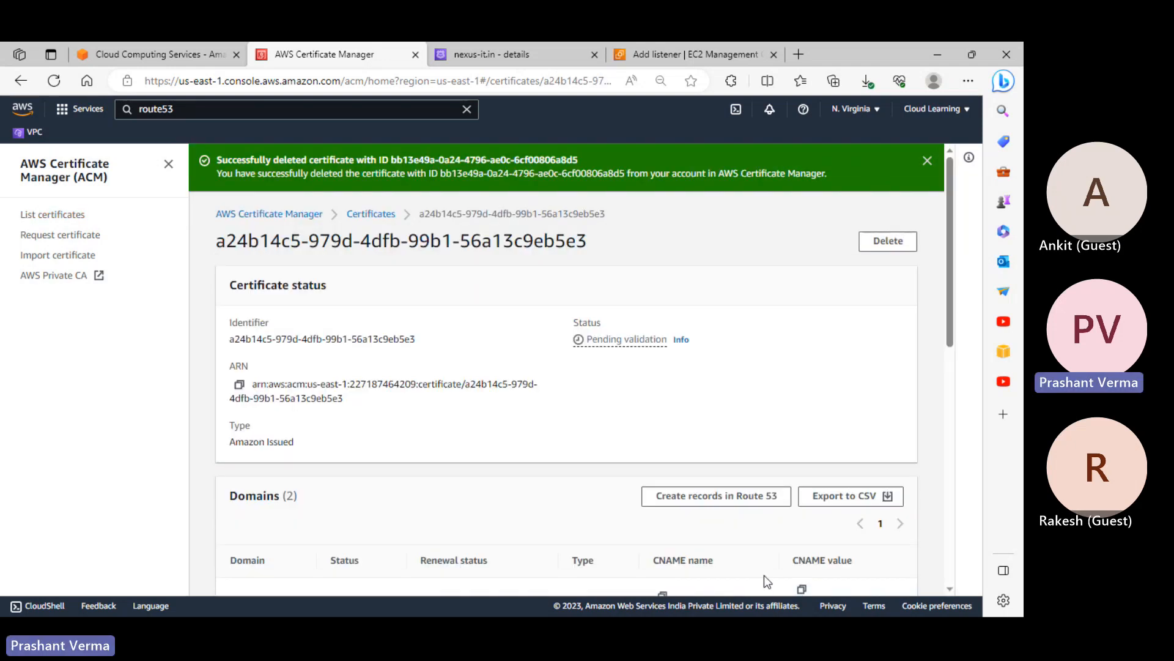
{"action": "scroll", "coordinate": [681, 542], "scroll_direction": "down", "scroll_amount": 3}
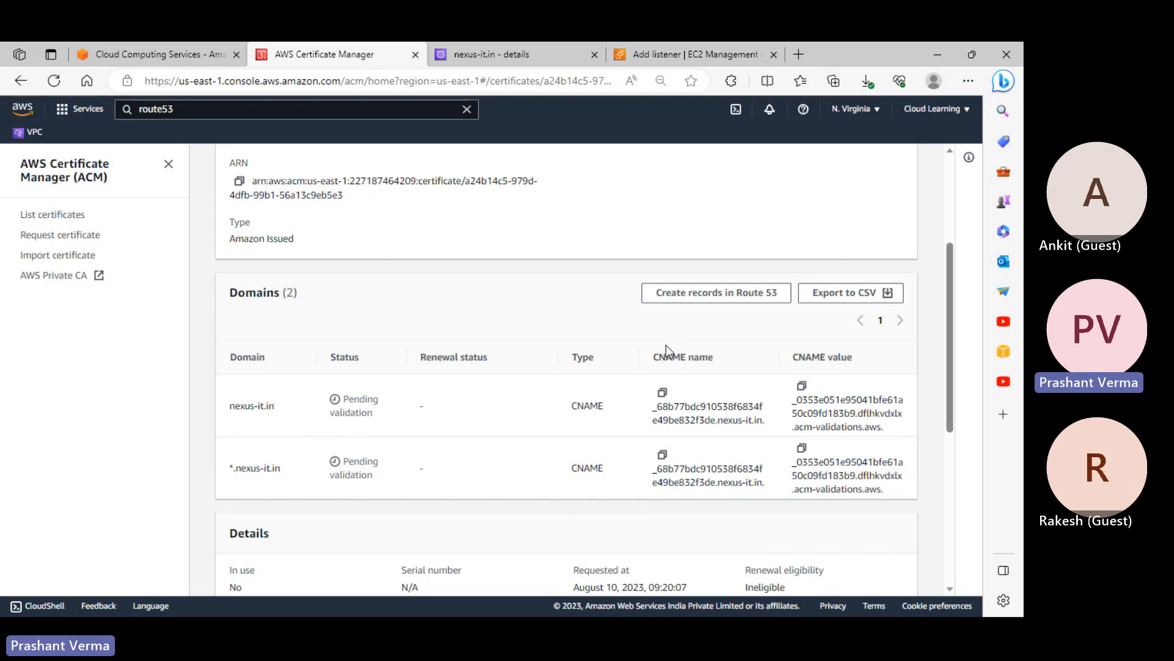
{"action": "scroll", "coordinate": [507, 364], "scroll_direction": "up", "scroll_amount": 3}
{"action": "scroll", "coordinate": [515, 374], "scroll_direction": "down", "scroll_amount": 4}
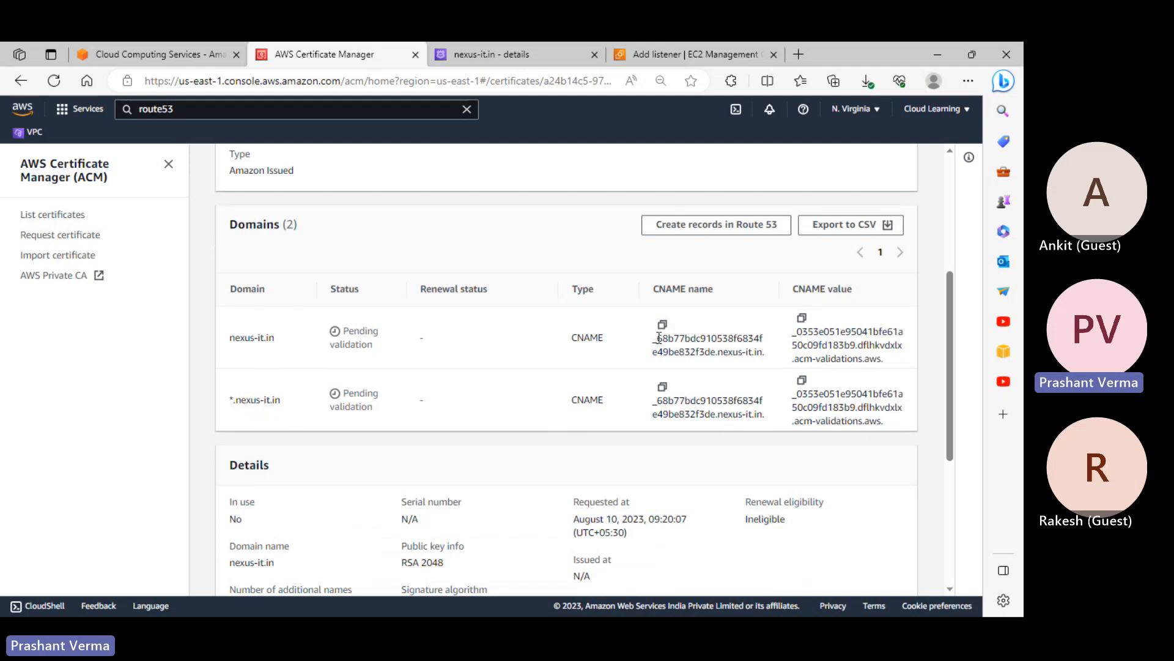
{"action": "scroll", "coordinate": [658, 339], "scroll_direction": "up", "scroll_amount": 2}
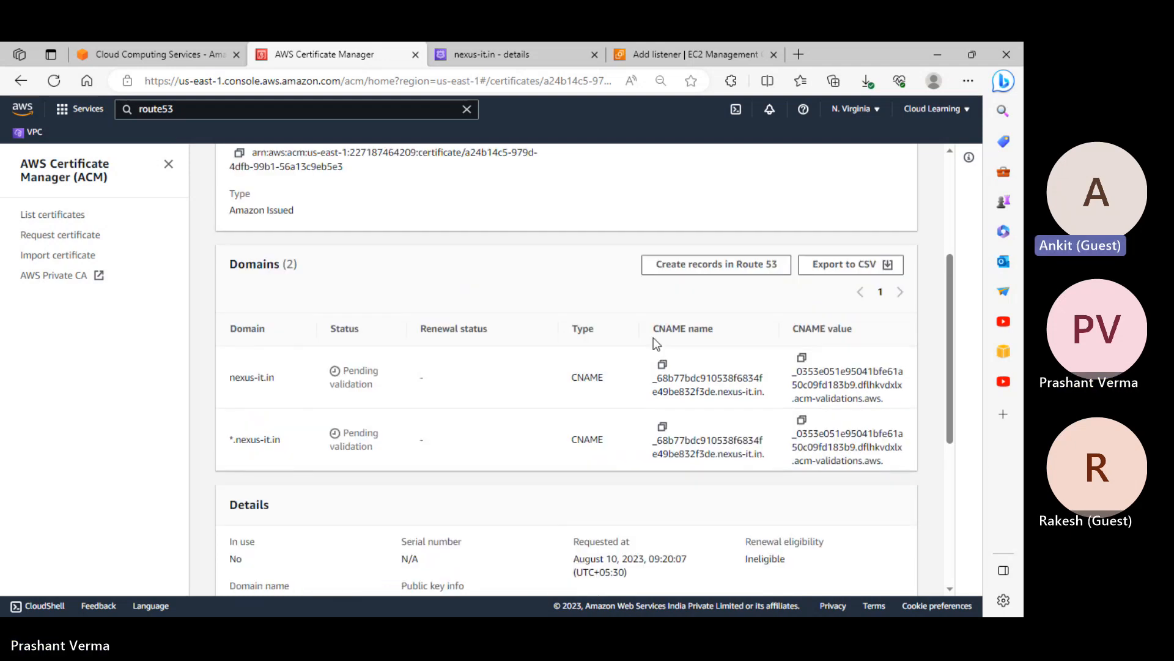
{"action": "scroll", "coordinate": [654, 338], "scroll_direction": "up", "scroll_amount": 2}
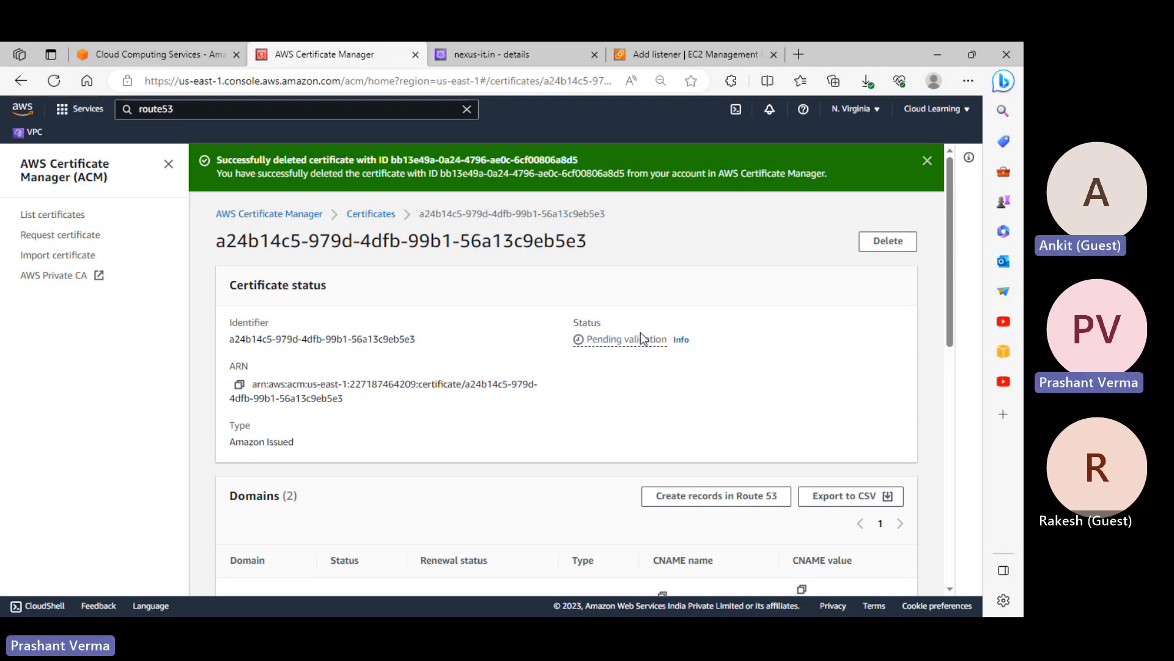
{"action": "scroll", "coordinate": [717, 418], "scroll_direction": "down", "scroll_amount": 3}
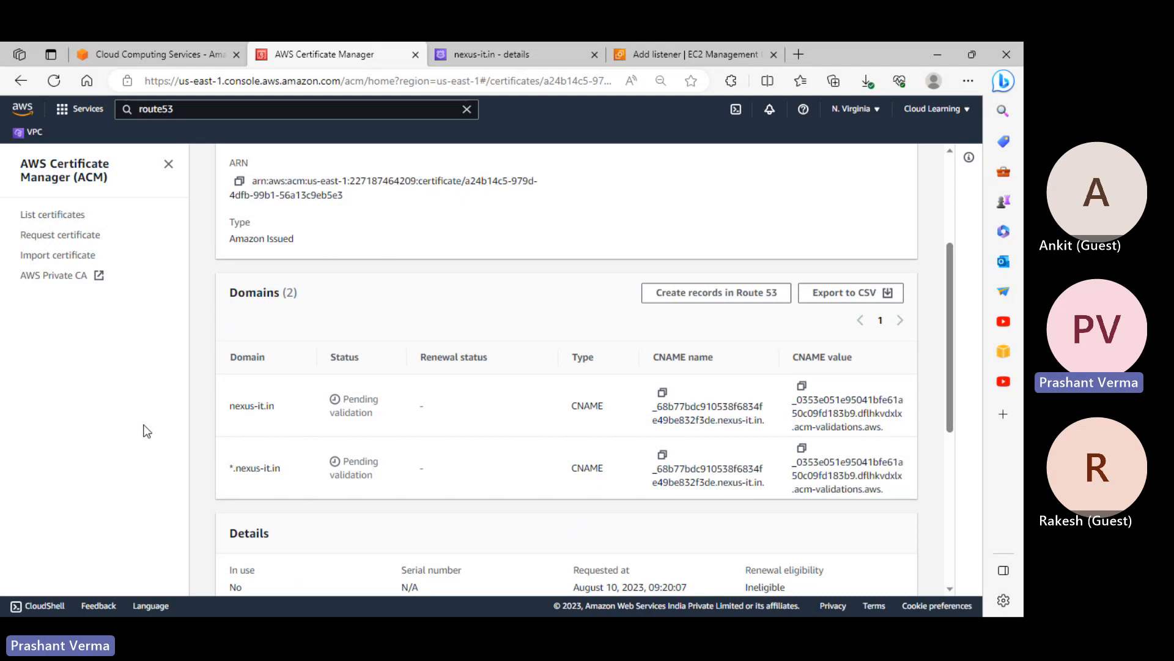
Copy both domain validation rows and switch to the Teams meeting window
{"action": "left_click_drag", "start_coordinate": [296, 412], "coordinate": [899, 494]}
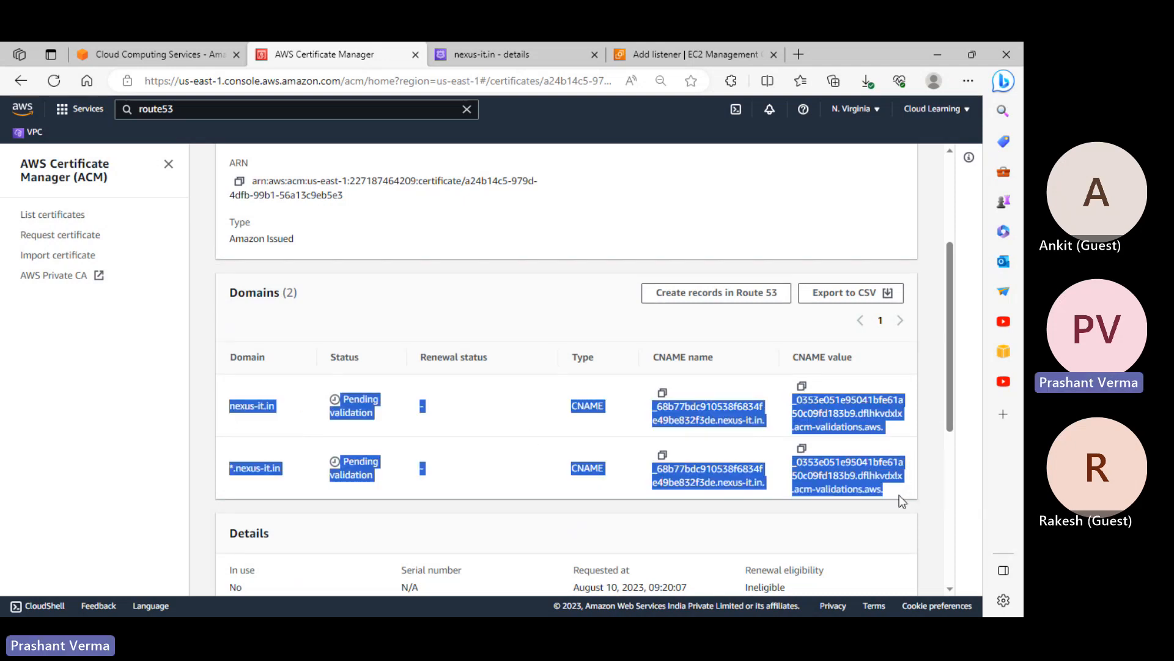
{"action": "key", "text": "alt+Tab"}
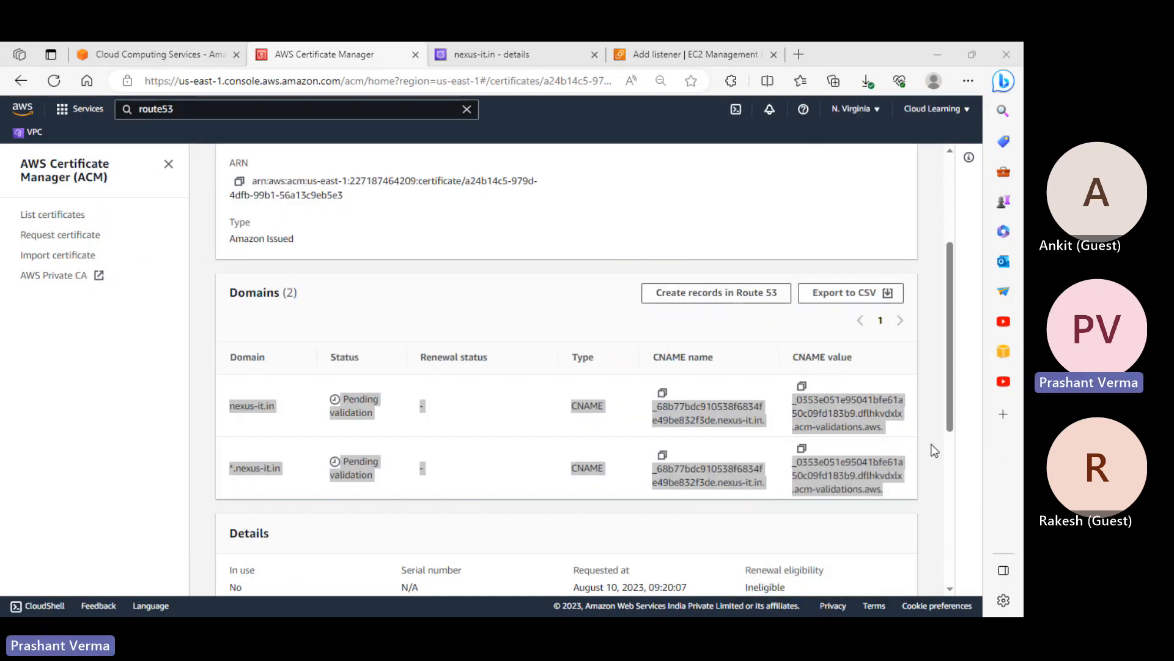
{"action": "key", "text": "alt+Tab"}
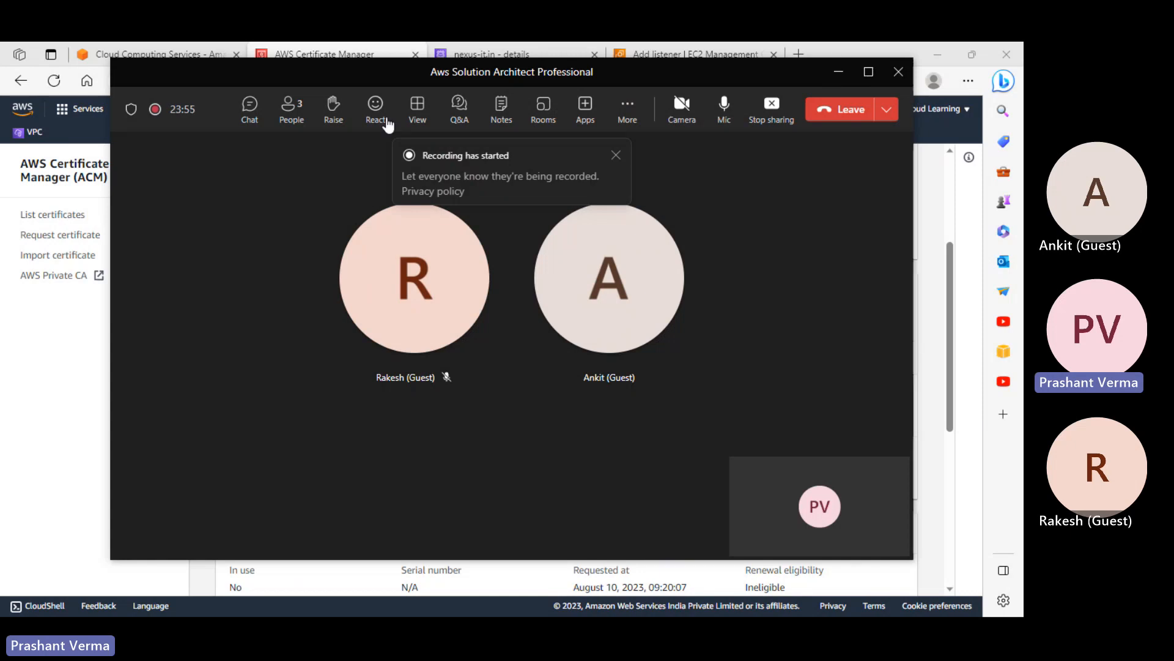
Post the copied nexus-it.in validation CNAME rows in the meeting chat, then minimize Teams
{"action": "left_click", "coordinate": [260, 116]}
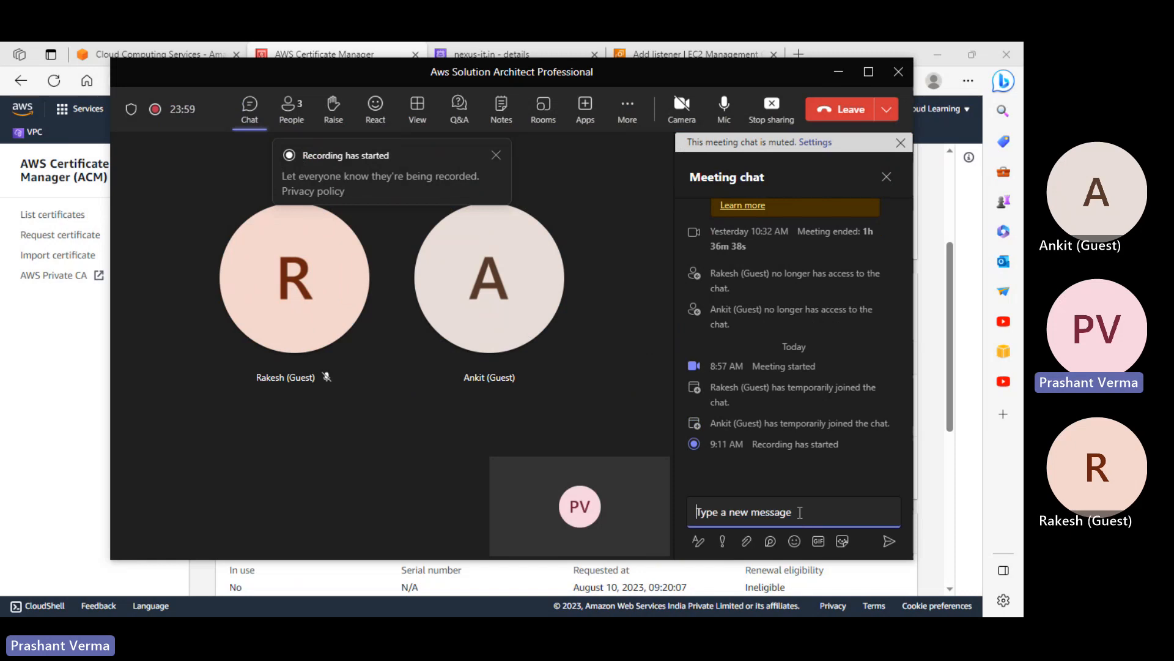
{"action": "key", "text": "ctrl+v"}
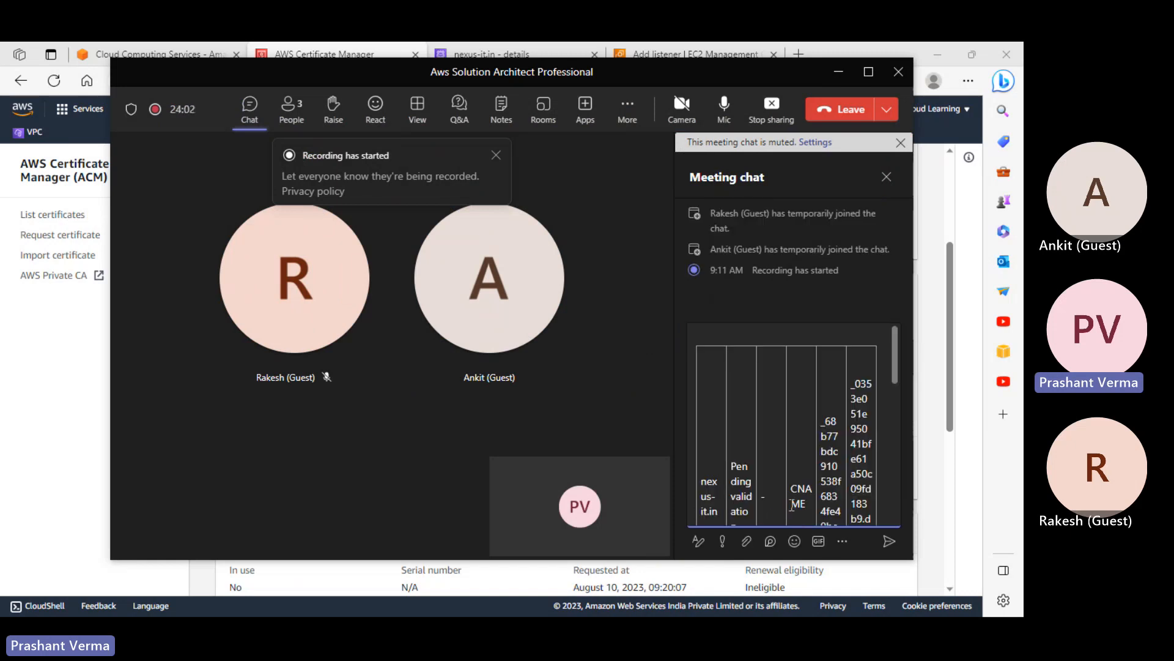
{"action": "key", "text": "ctrl+z"}
{"action": "key", "text": "Return"}
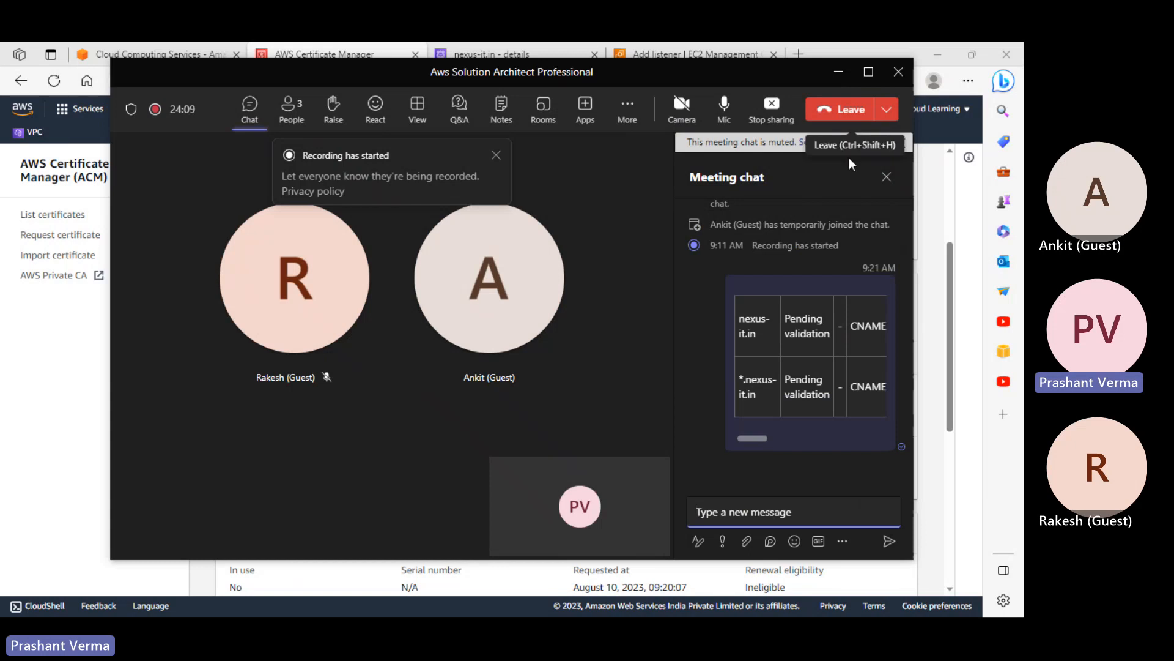
{"action": "left_click", "coordinate": [839, 72]}
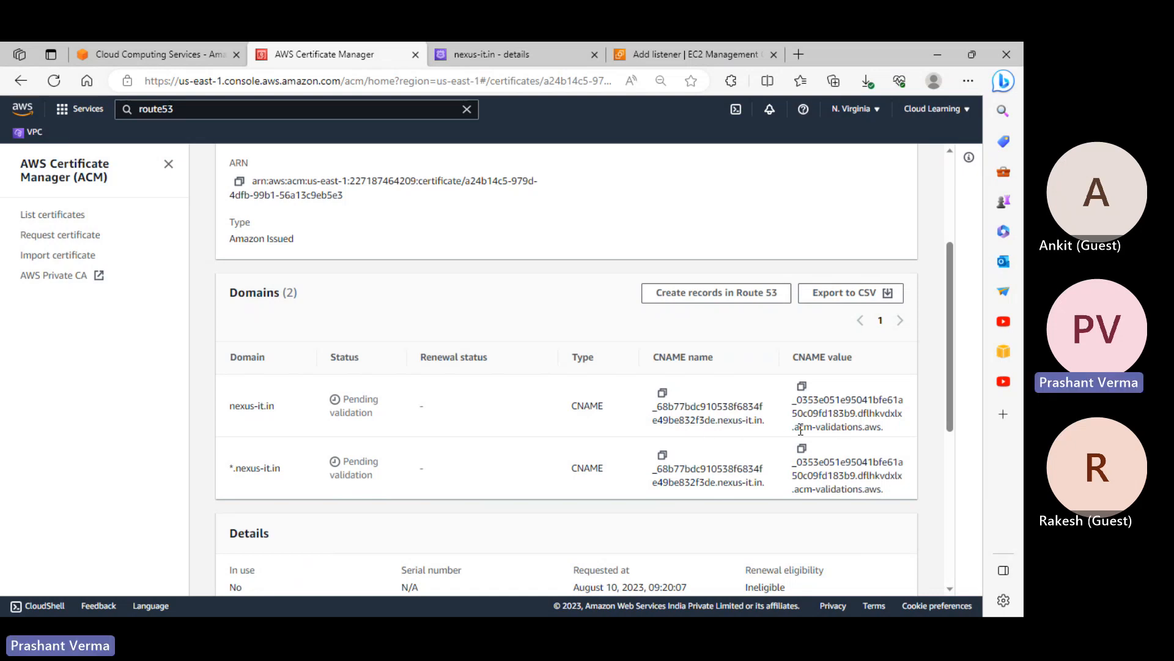
Review the certificate details, then go back to List certificates showing nexus-it.in pending validation
{"action": "scroll", "coordinate": [781, 436], "scroll_direction": "up", "scroll_amount": 3}
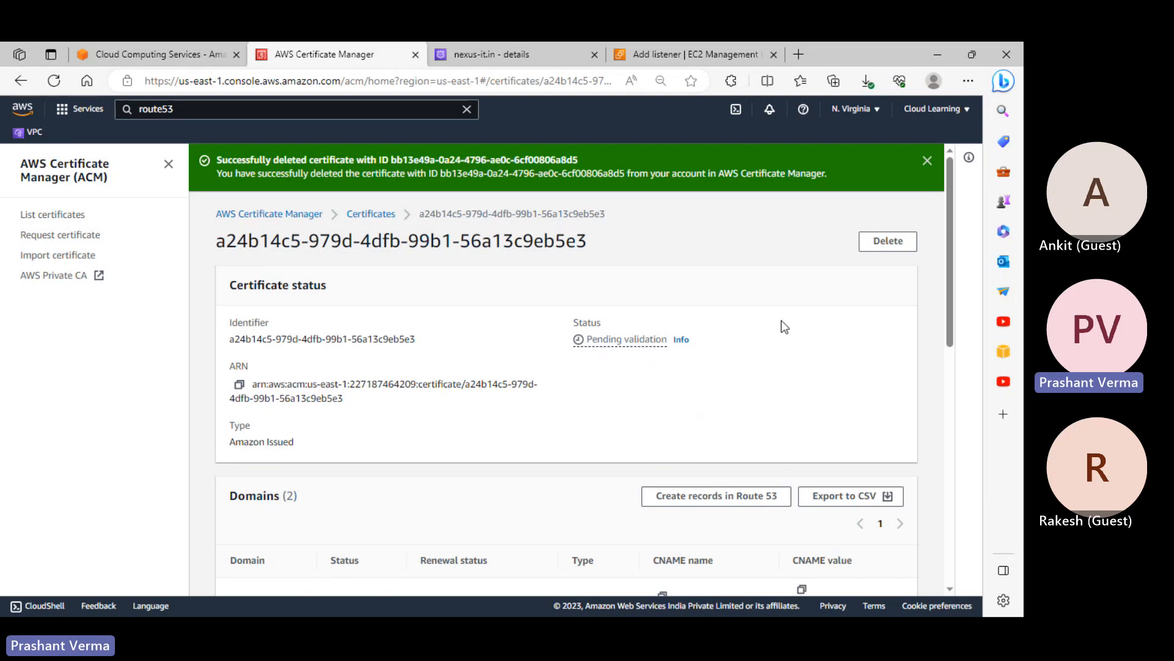
{"action": "scroll", "coordinate": [786, 326], "scroll_direction": "down", "scroll_amount": 10}
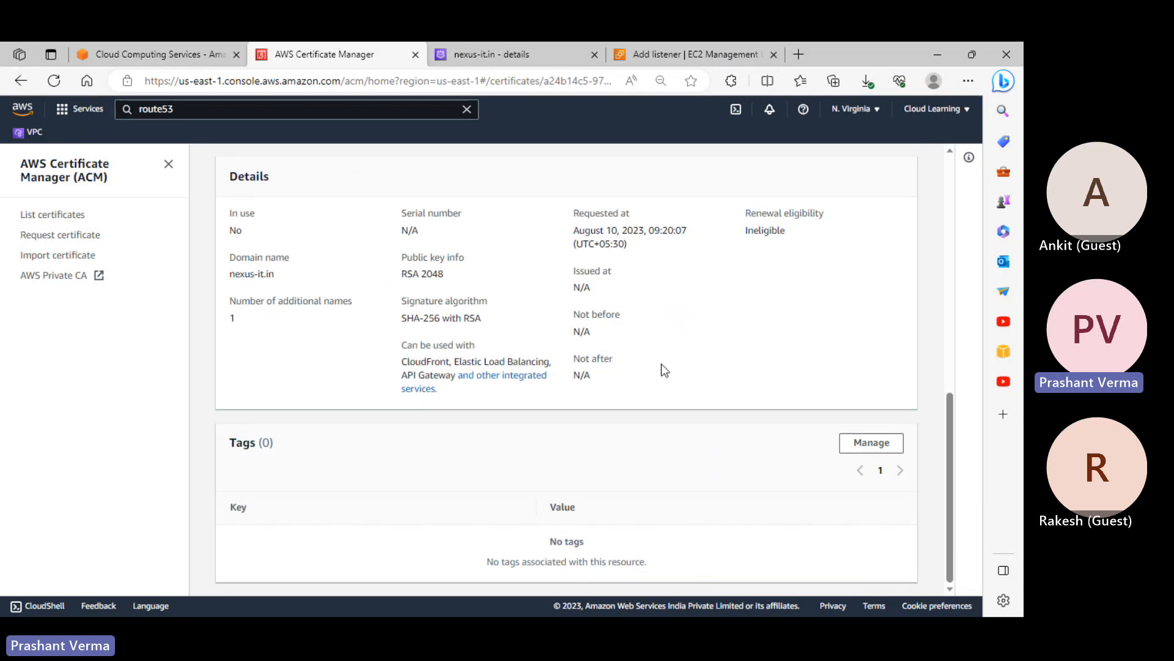
{"action": "scroll", "coordinate": [662, 364], "scroll_direction": "up", "scroll_amount": 5}
{"action": "scroll", "coordinate": [722, 373], "scroll_direction": "up", "scroll_amount": 3}
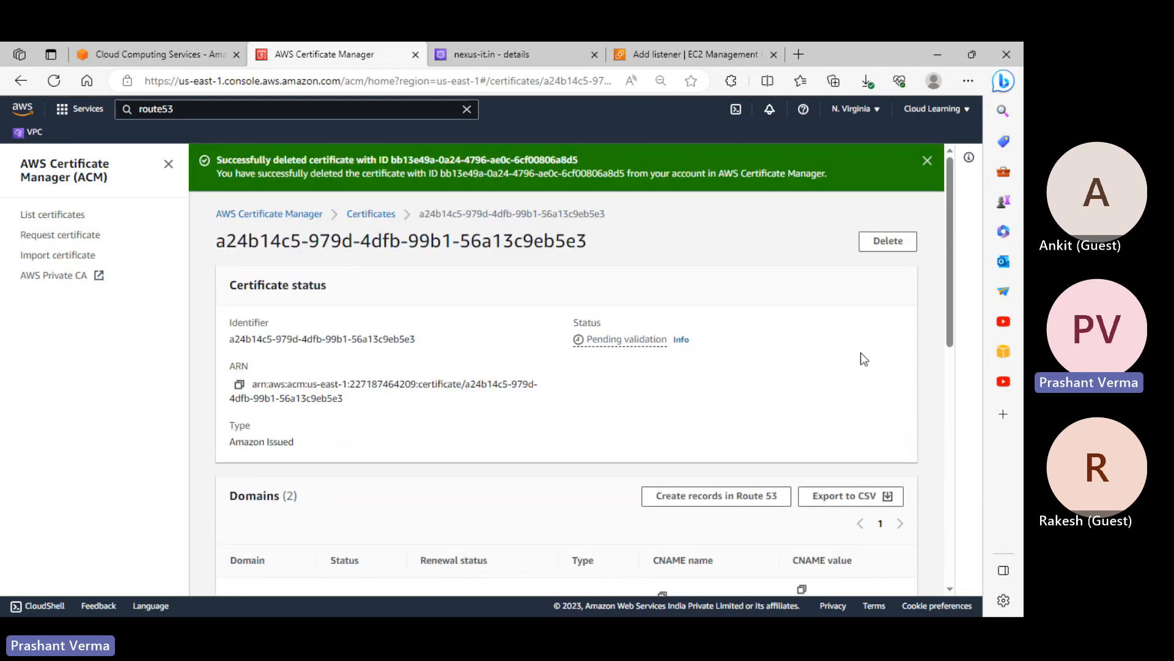
{"action": "left_click", "coordinate": [73, 216]}
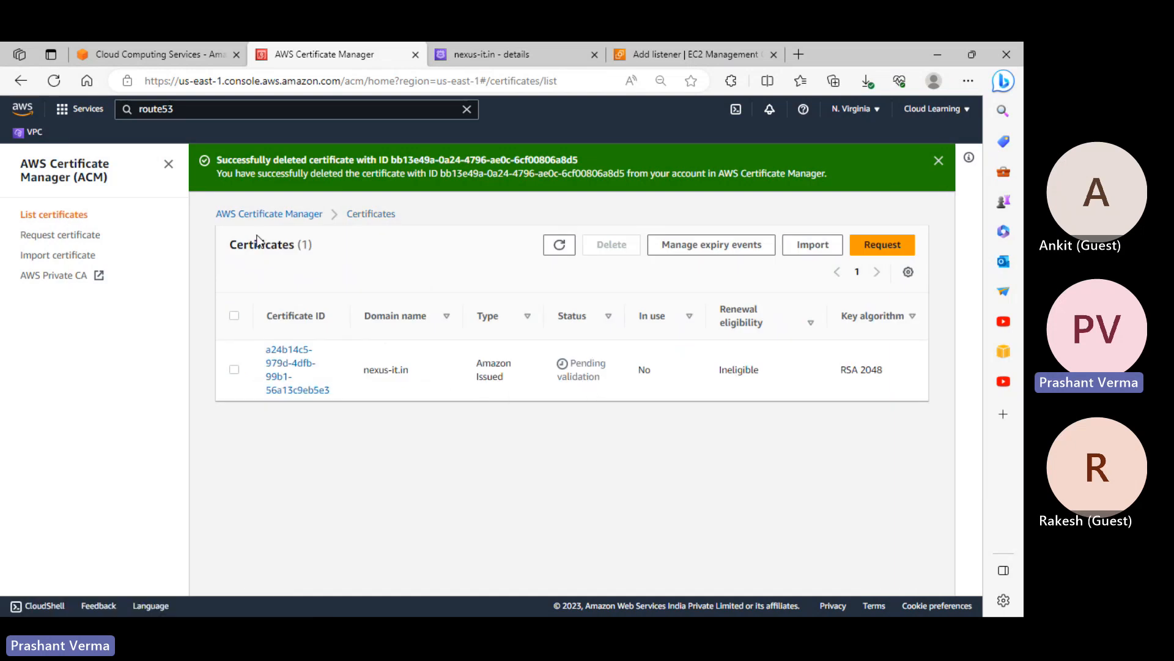
{"action": "left_click", "coordinate": [203, 114]}
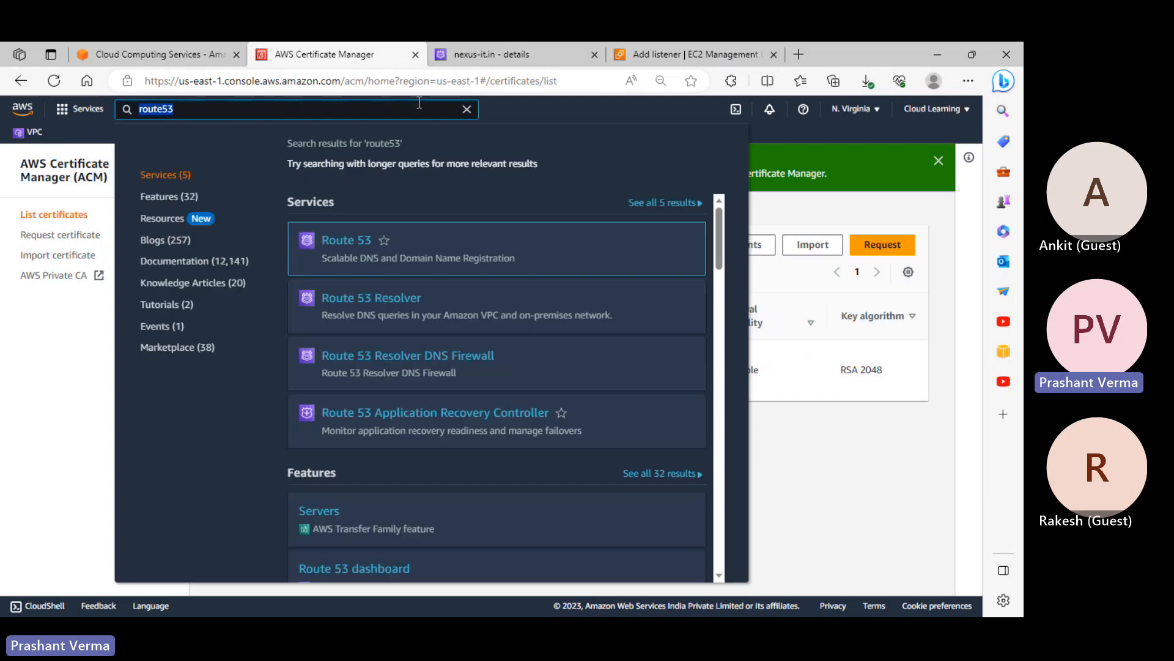
{"action": "left_click", "coordinate": [484, 54]}
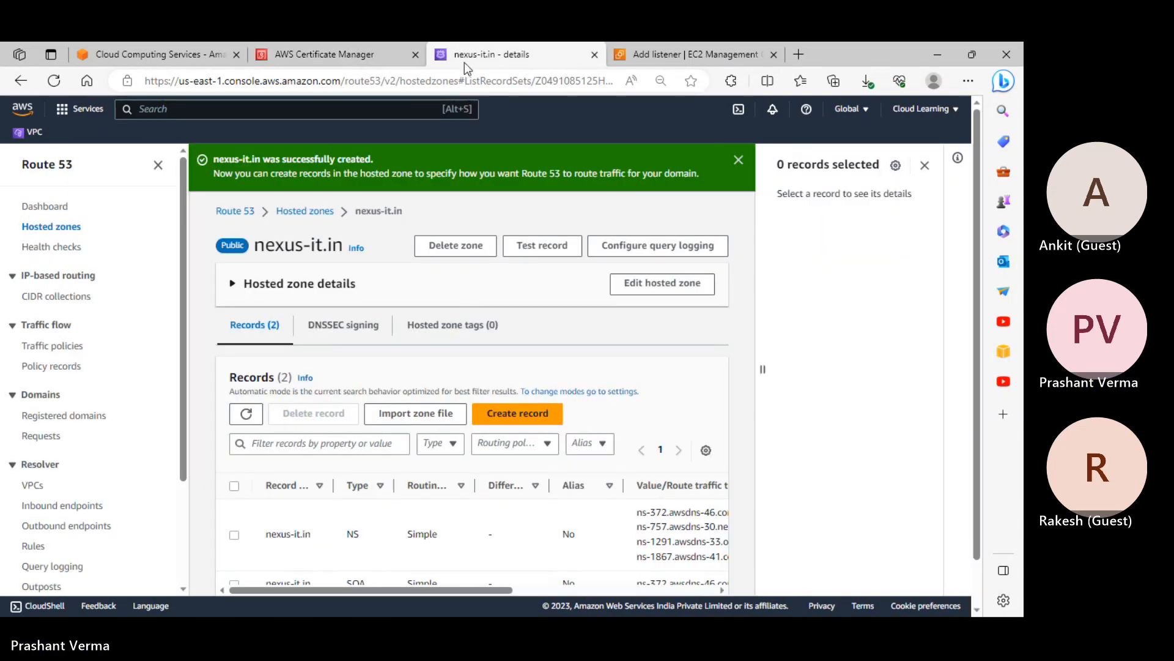
{"action": "left_click", "coordinate": [351, 56]}
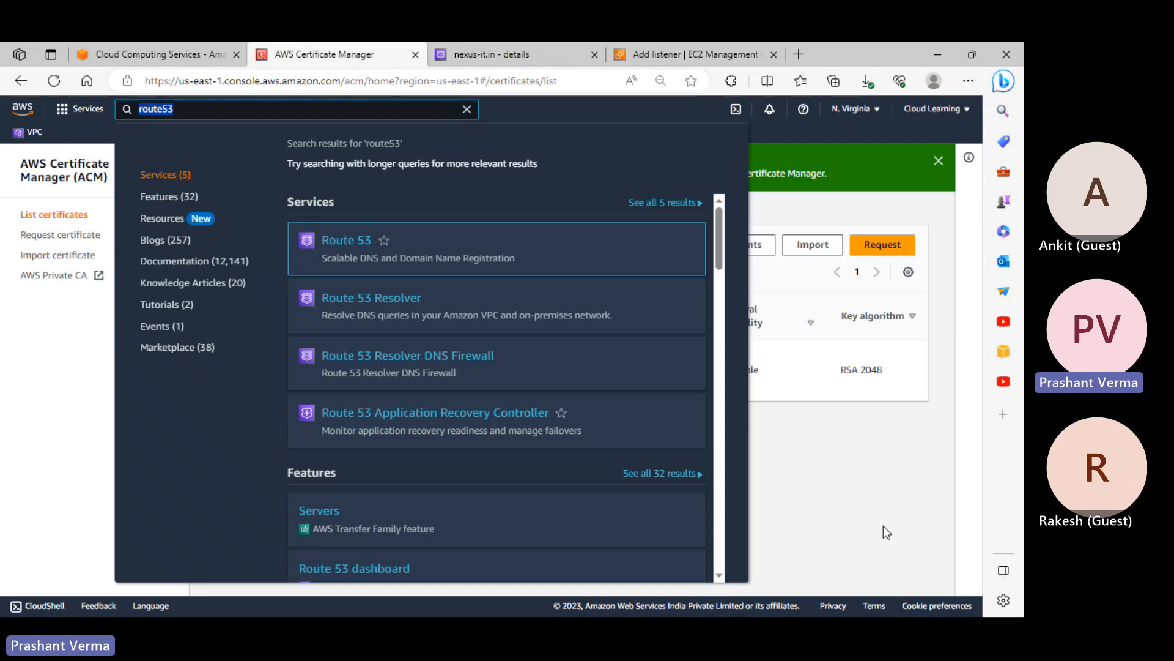
{"action": "left_click", "coordinate": [869, 511]}
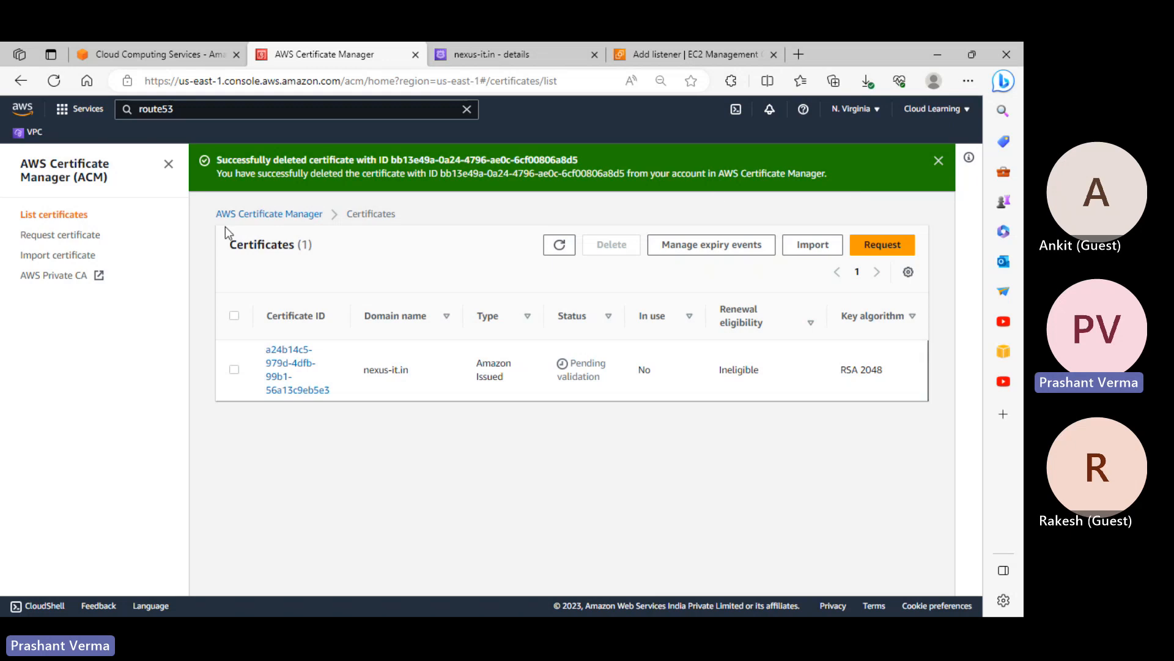
Cancel out of the Import certificate form and close the three notice banners on the welcome page
{"action": "left_click", "coordinate": [60, 266]}
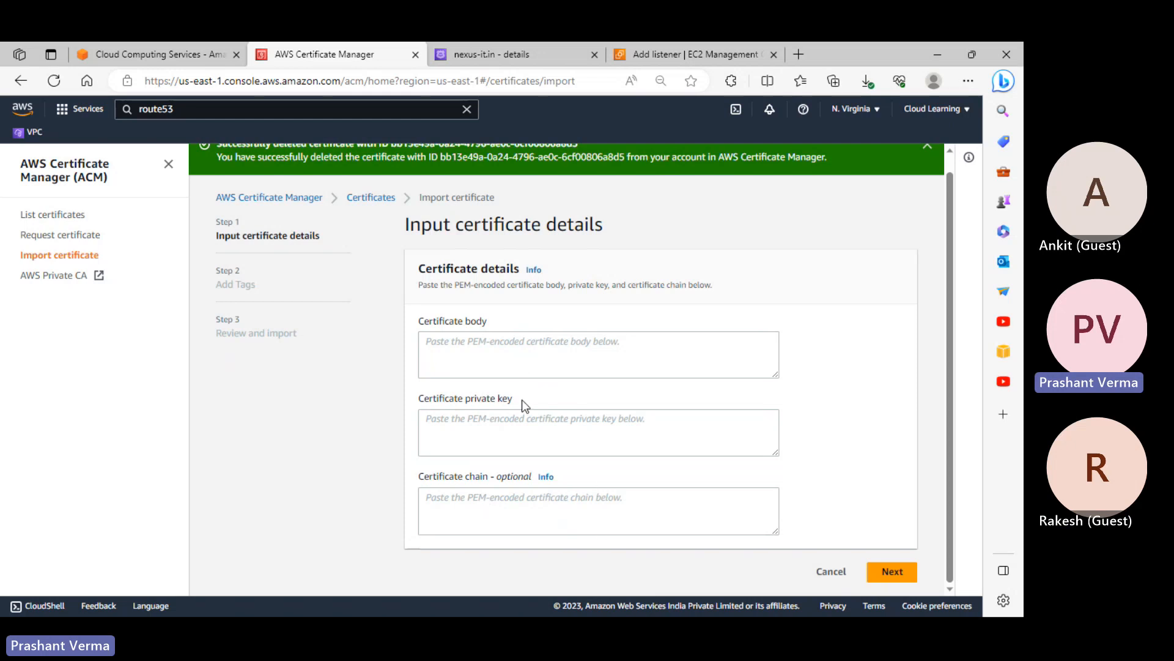
{"action": "left_click", "coordinate": [840, 580]}
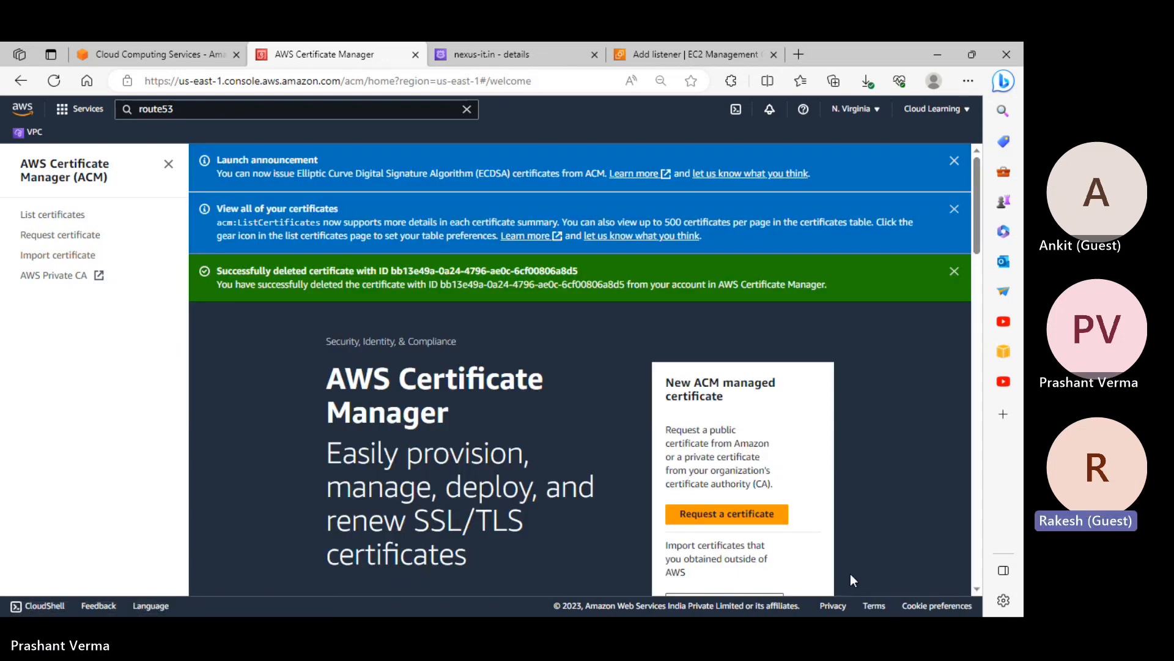
{"action": "left_click", "coordinate": [954, 161]}
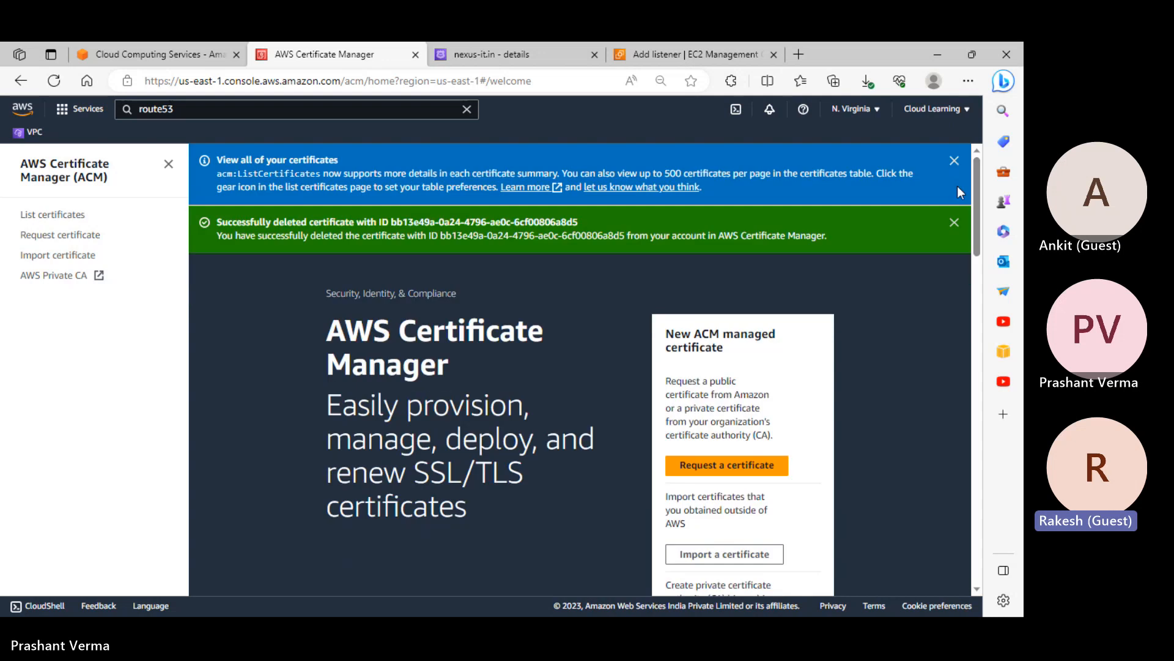
{"action": "left_click", "coordinate": [955, 160]}
{"action": "left_click", "coordinate": [955, 162]}
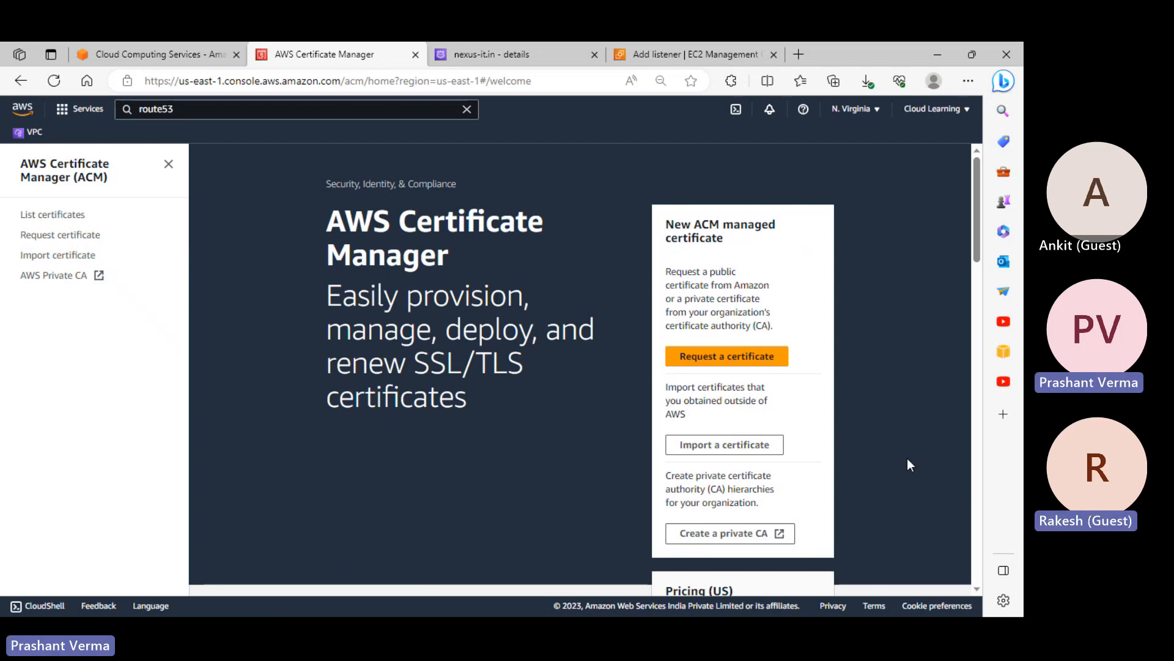
{"action": "scroll", "coordinate": [907, 457], "scroll_direction": "down", "scroll_amount": 2}
{"action": "scroll", "coordinate": [926, 331], "scroll_direction": "up", "scroll_amount": 1}
Open a new Edge tab and dismiss its recent searches list
{"action": "scroll", "coordinate": [924, 303], "scroll_direction": "up", "scroll_amount": 1}
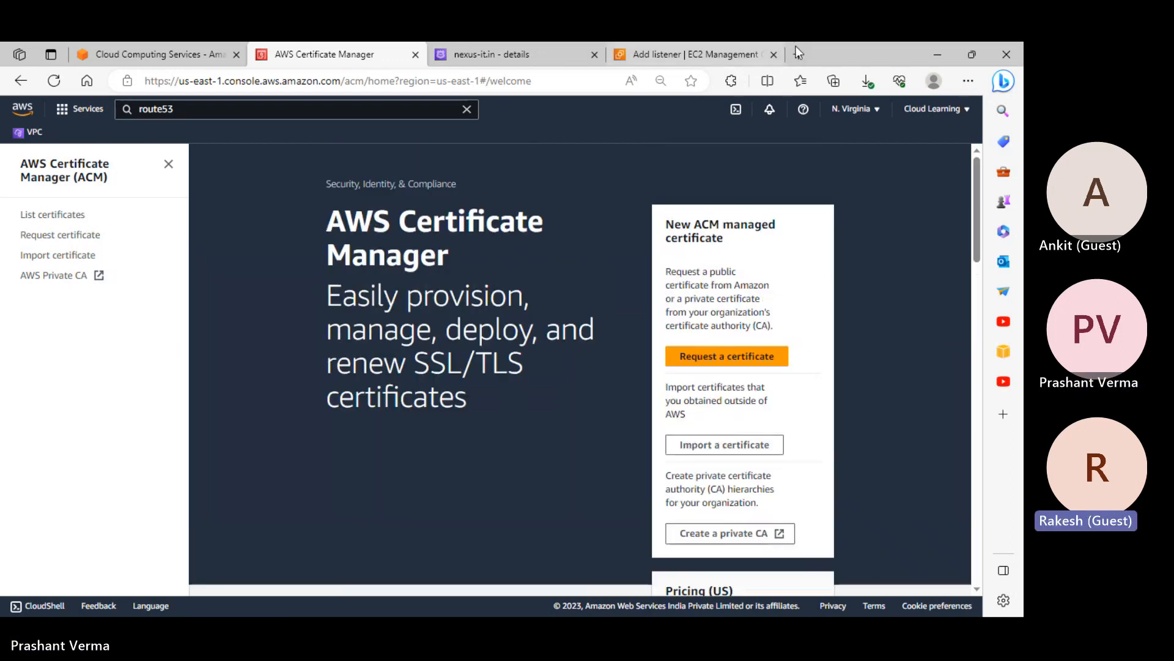
{"action": "left_click", "coordinate": [799, 52]}
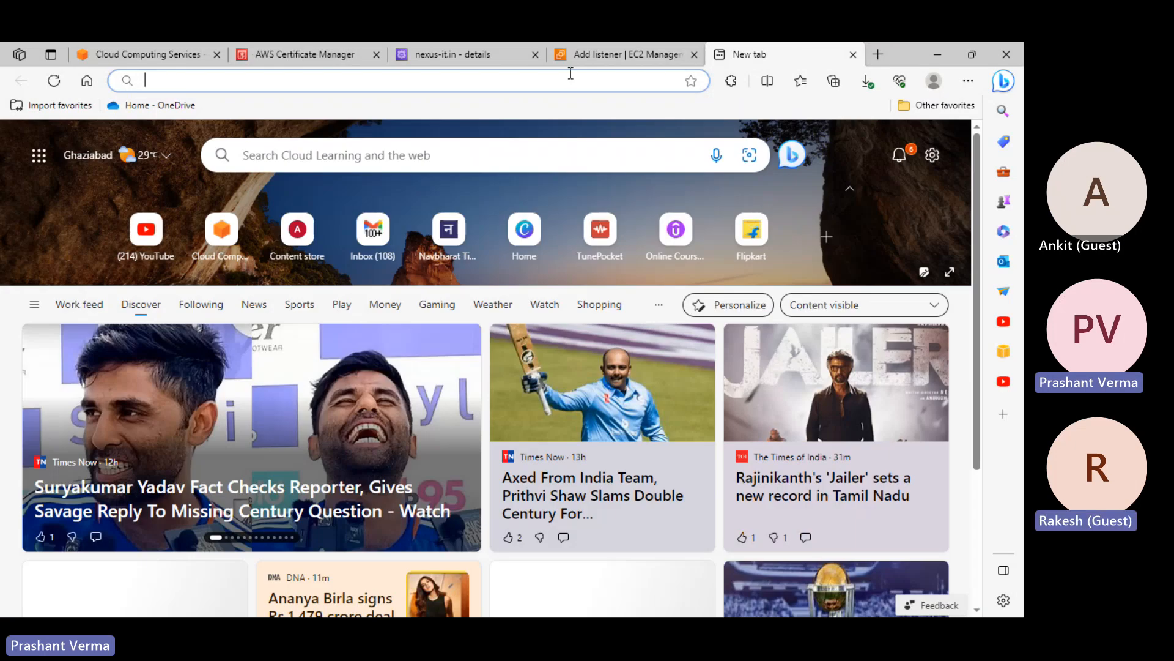
{"action": "left_click", "coordinate": [569, 75]}
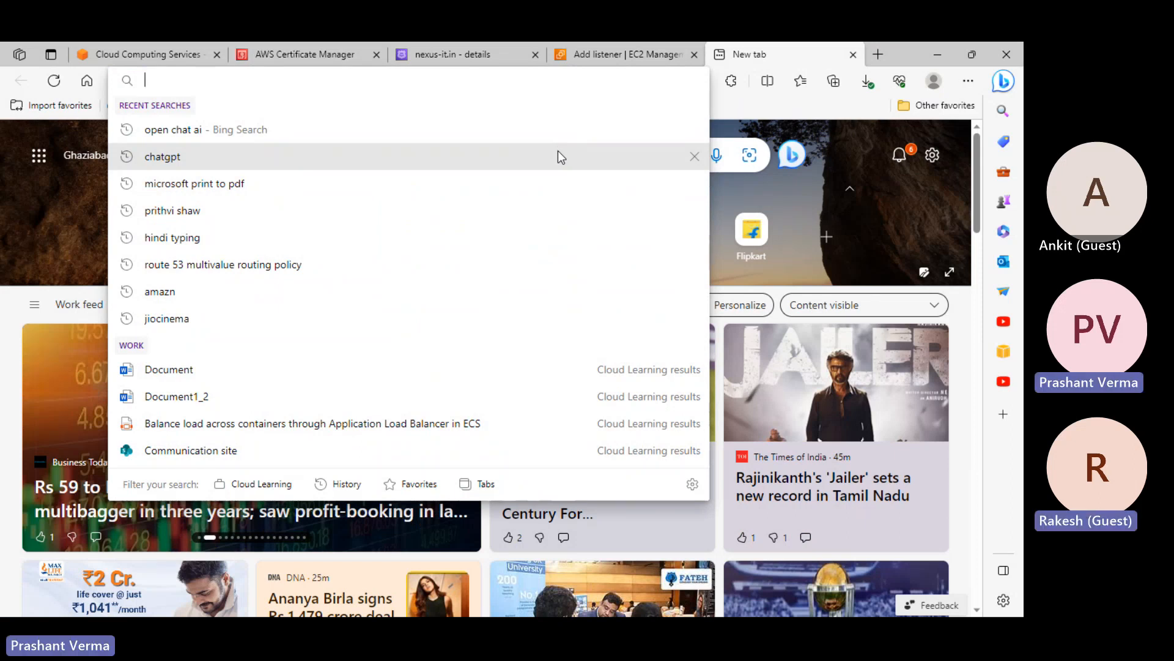
{"action": "key", "text": "Escape"}
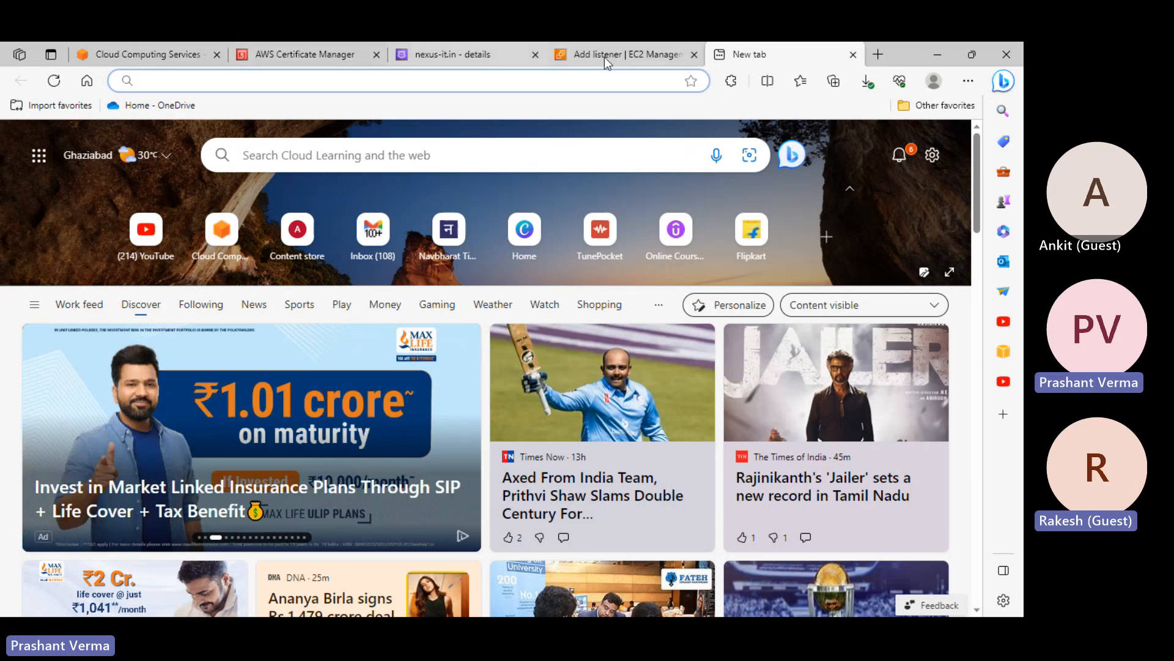
Visit the Add listener page, then return to the new tab's recent searches
{"action": "left_click", "coordinate": [604, 56]}
{"action": "scroll", "coordinate": [663, 312], "scroll_direction": "up", "scroll_amount": 4}
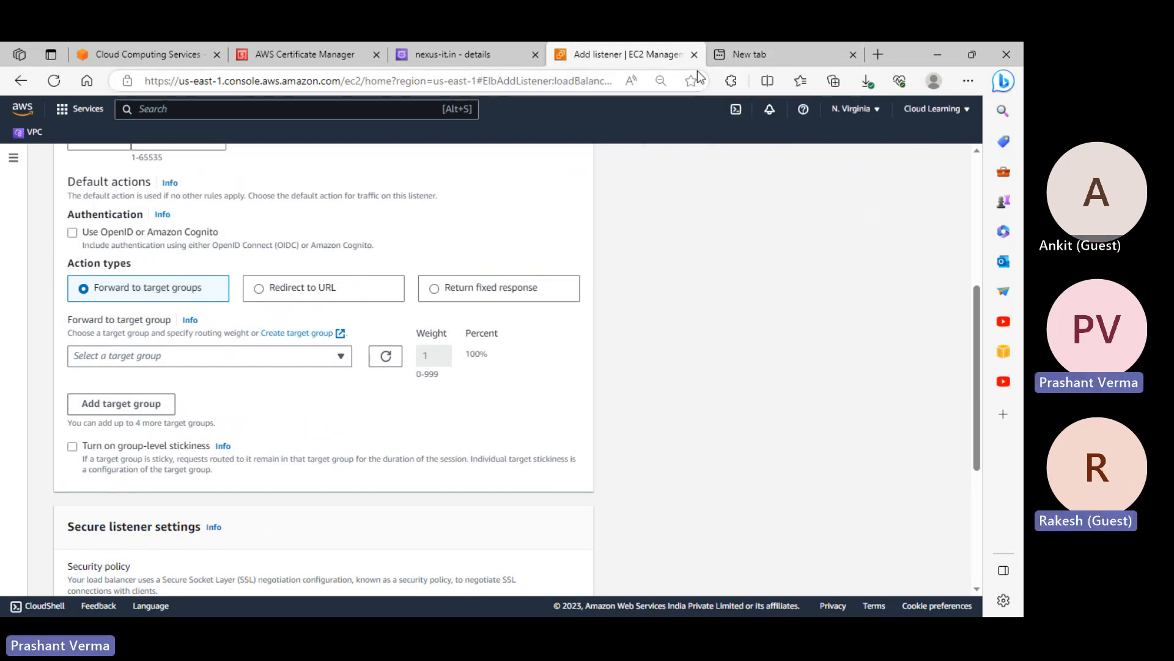
{"action": "left_click", "coordinate": [744, 54]}
{"action": "left_click", "coordinate": [336, 84]}
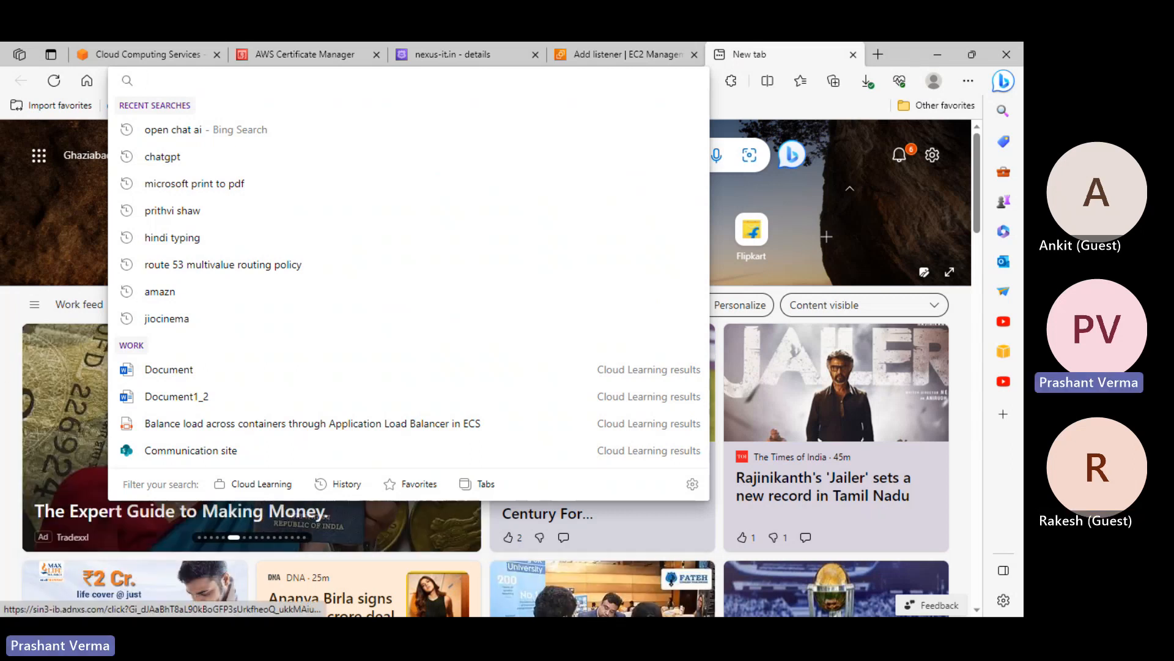
Return to the apptest Add listener form and review its HTTPS:443 listener settings
{"action": "left_click", "coordinate": [853, 54]}
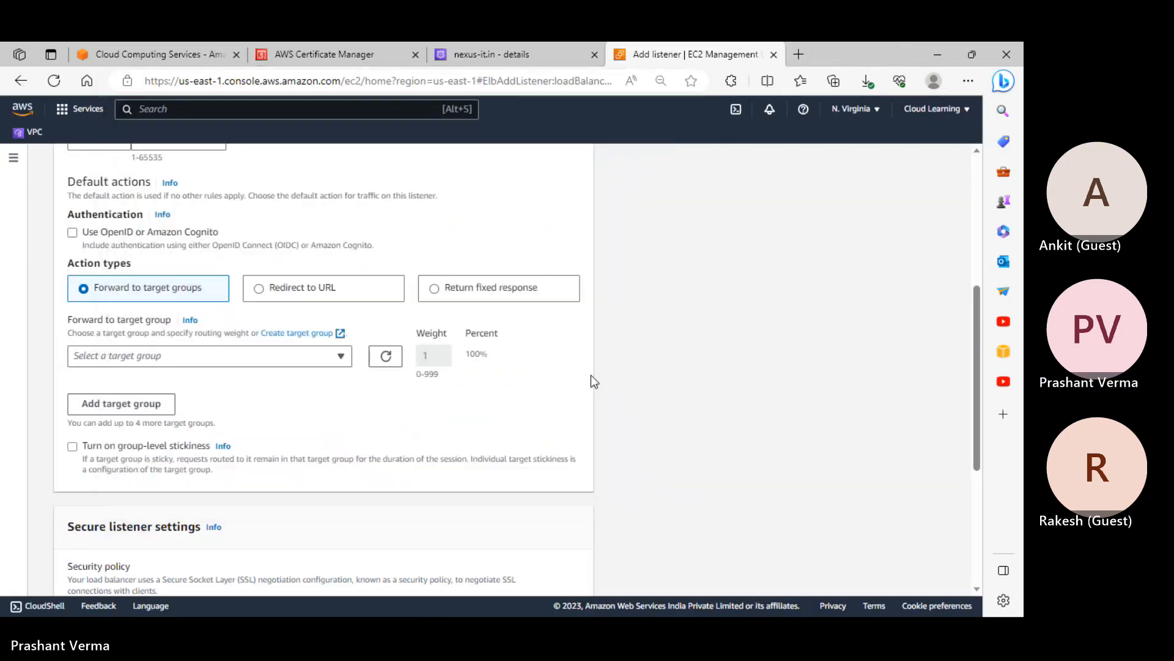
{"action": "scroll", "coordinate": [272, 405], "scroll_direction": "up", "scroll_amount": 5}
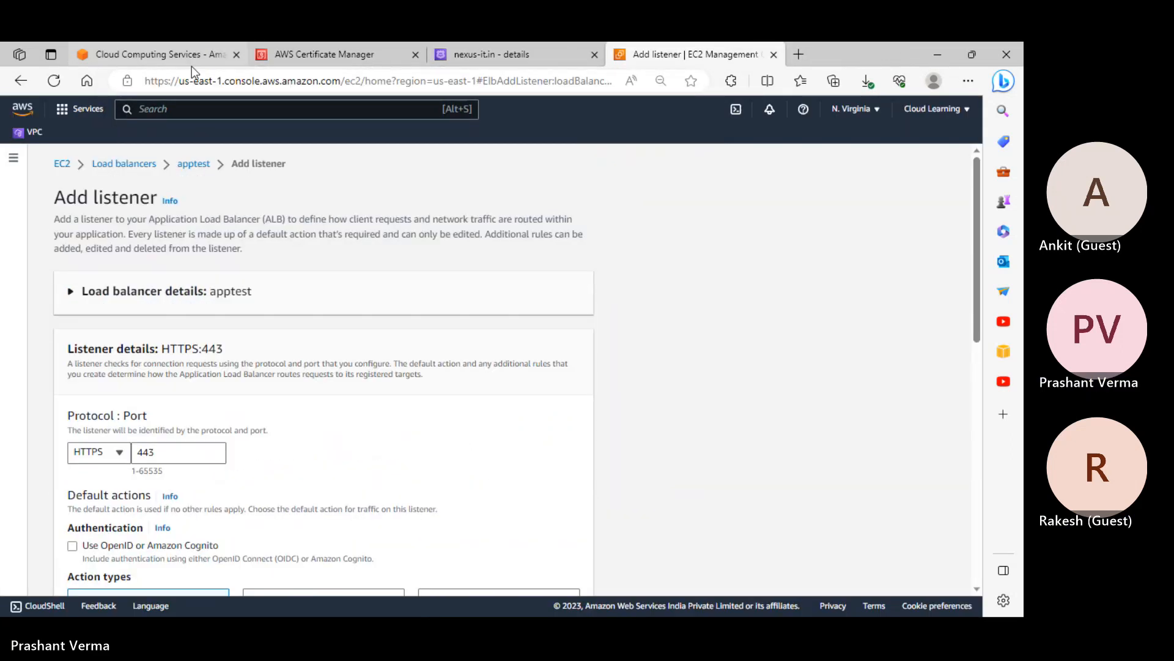
{"action": "scroll", "coordinate": [317, 365], "scroll_direction": "down", "scroll_amount": 5}
{"action": "scroll", "coordinate": [316, 365], "scroll_direction": "down", "scroll_amount": 1}
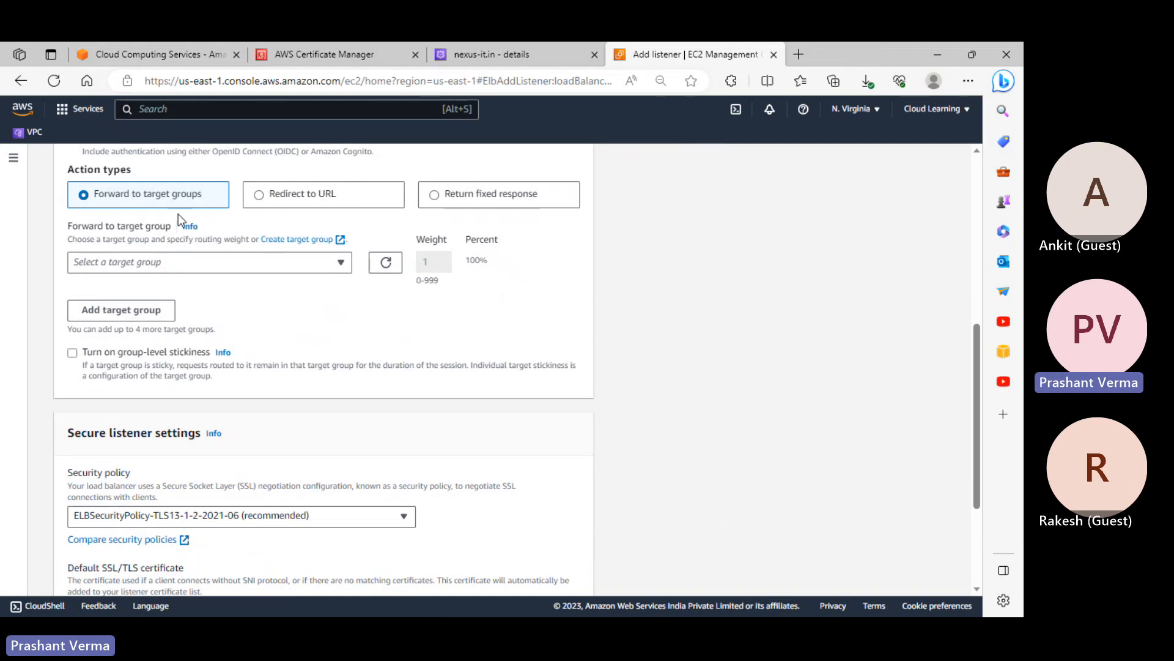
{"action": "scroll", "coordinate": [316, 306], "scroll_direction": "down", "scroll_amount": 3}
{"action": "scroll", "coordinate": [323, 312], "scroll_direction": "up", "scroll_amount": 5}
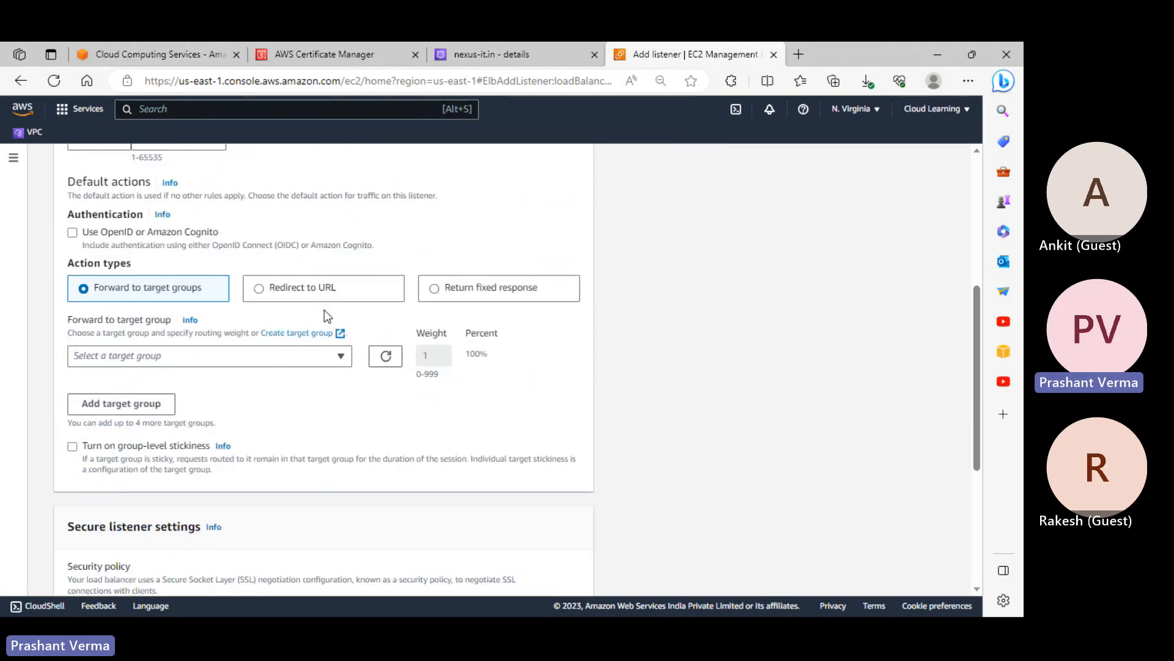
{"action": "scroll", "coordinate": [373, 317], "scroll_direction": "up", "scroll_amount": 5}
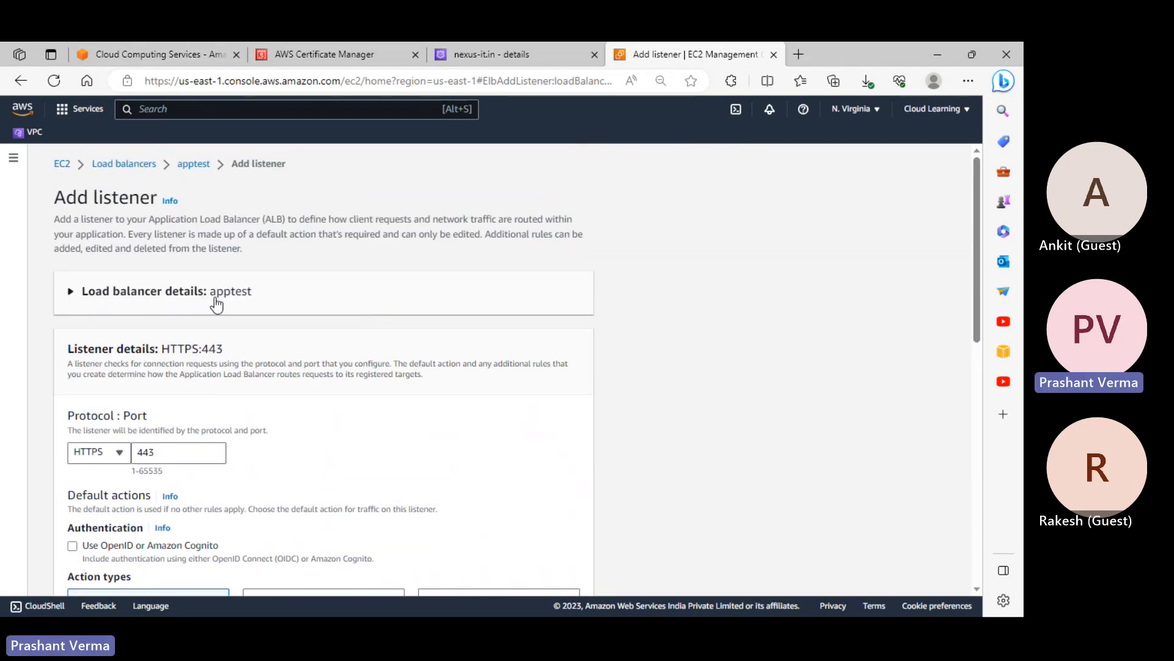
{"action": "left_click", "coordinate": [202, 296]}
{"action": "left_click", "coordinate": [239, 303]}
{"action": "scroll", "coordinate": [183, 288], "scroll_direction": "down", "scroll_amount": 3}
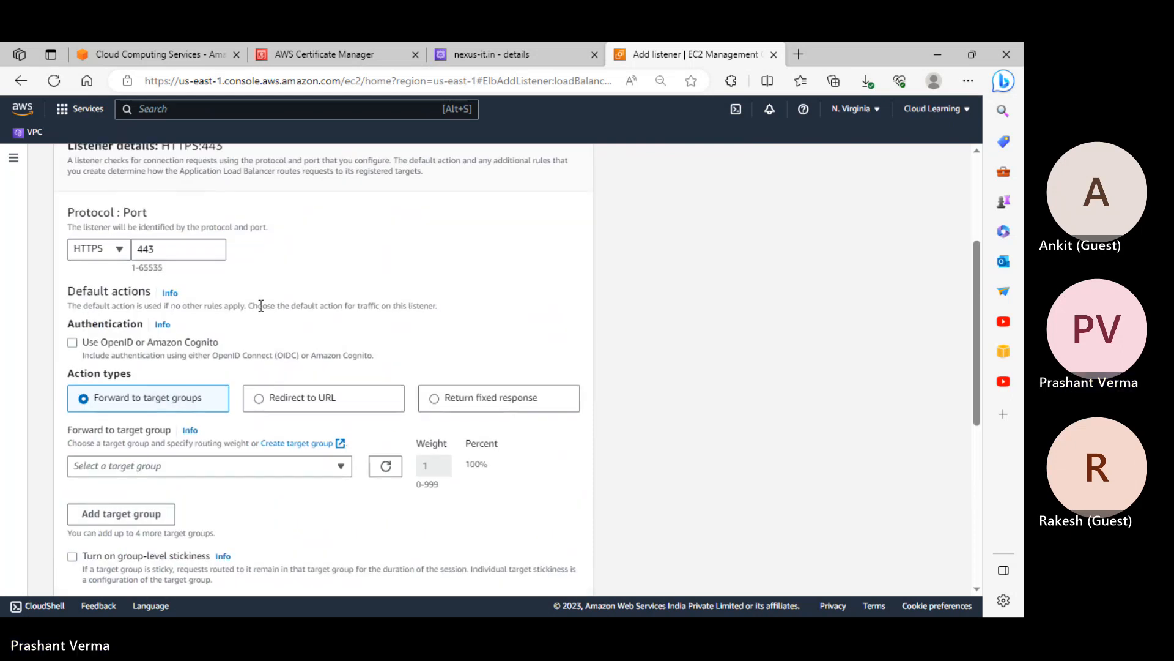
{"action": "scroll", "coordinate": [168, 359], "scroll_direction": "down", "scroll_amount": 6}
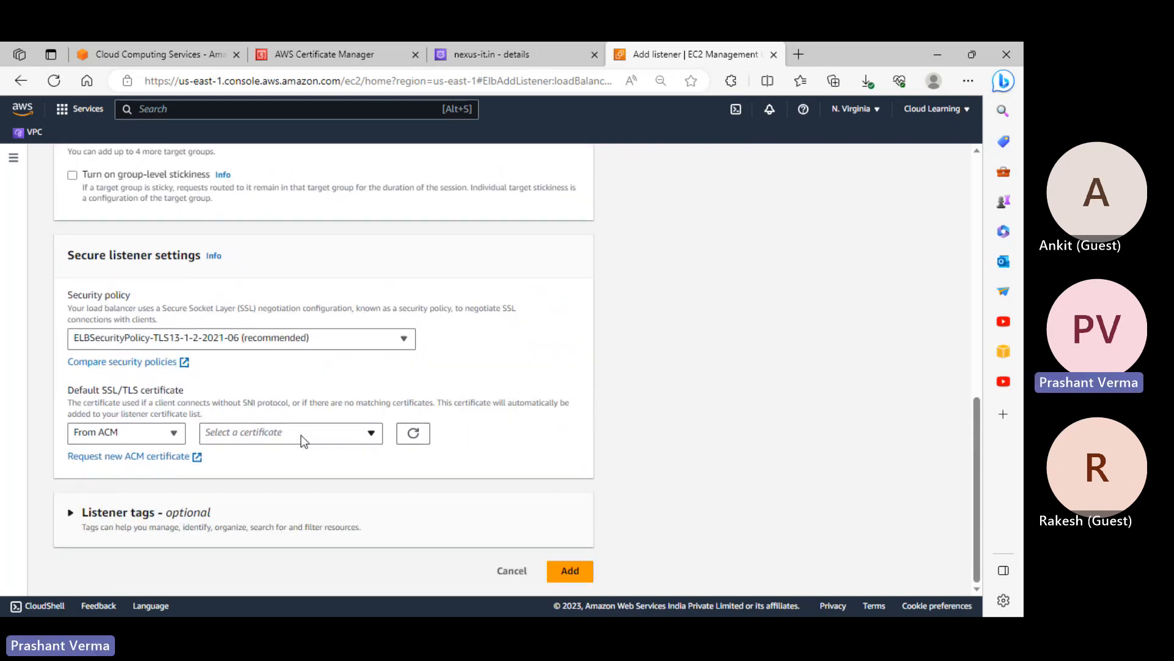
Find no ACM certificate to select, then cancel the listener and leave without saving
{"action": "left_click", "coordinate": [260, 440]}
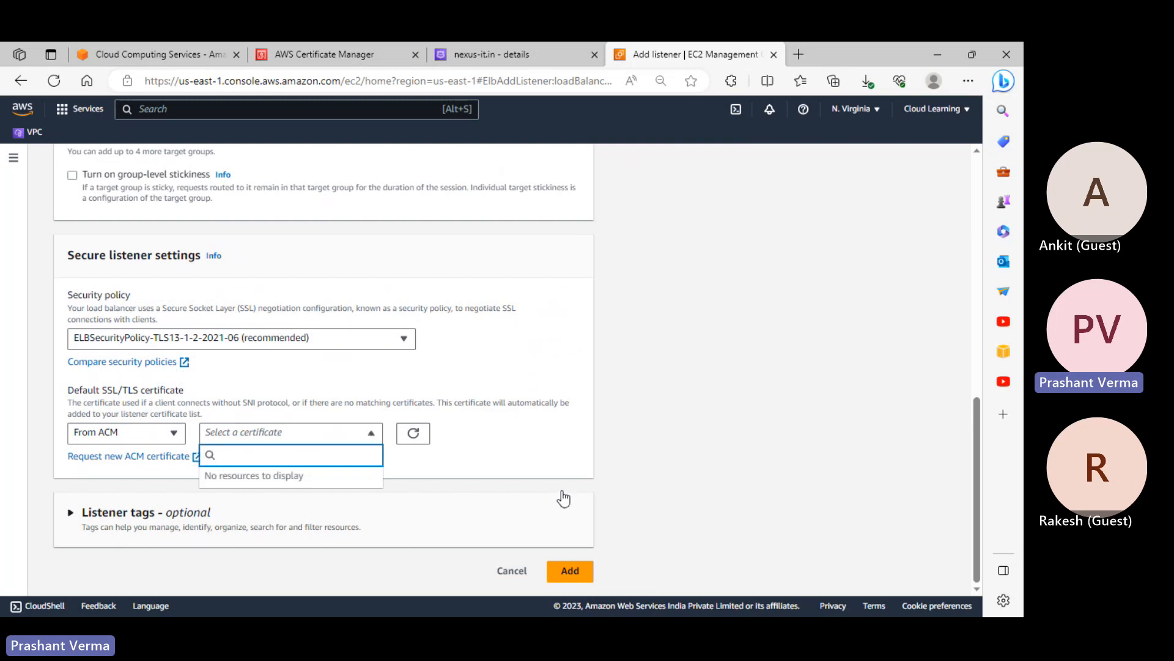
{"action": "scroll", "coordinate": [561, 430], "scroll_direction": "up", "scroll_amount": 7}
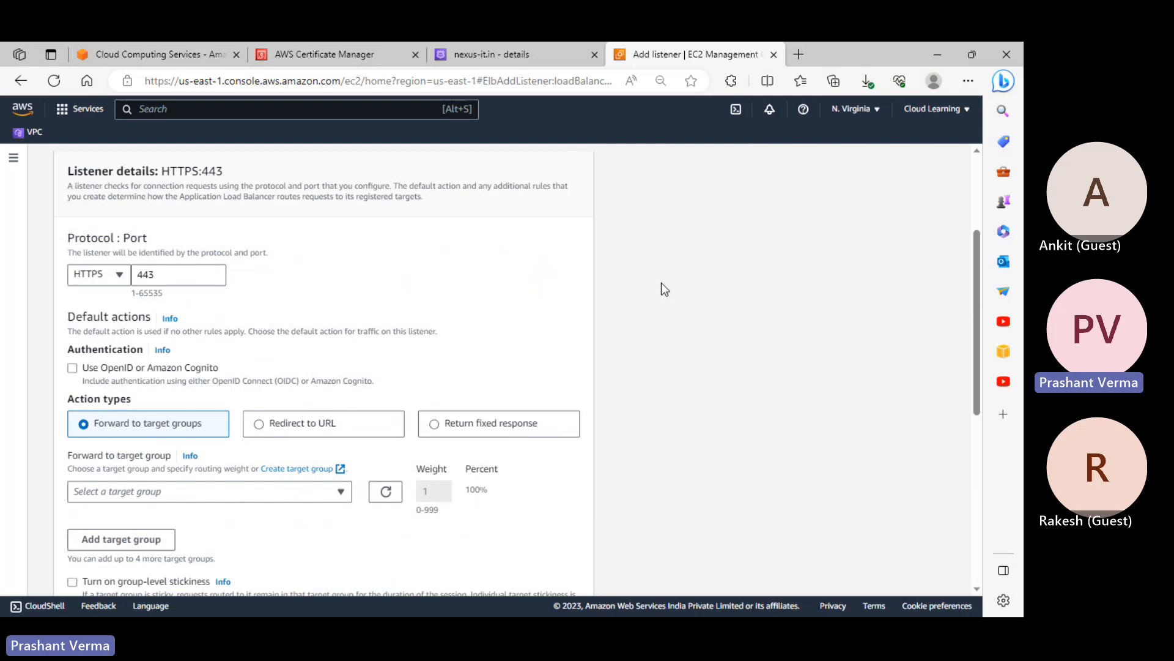
{"action": "scroll", "coordinate": [649, 248], "scroll_direction": "down", "scroll_amount": 7}
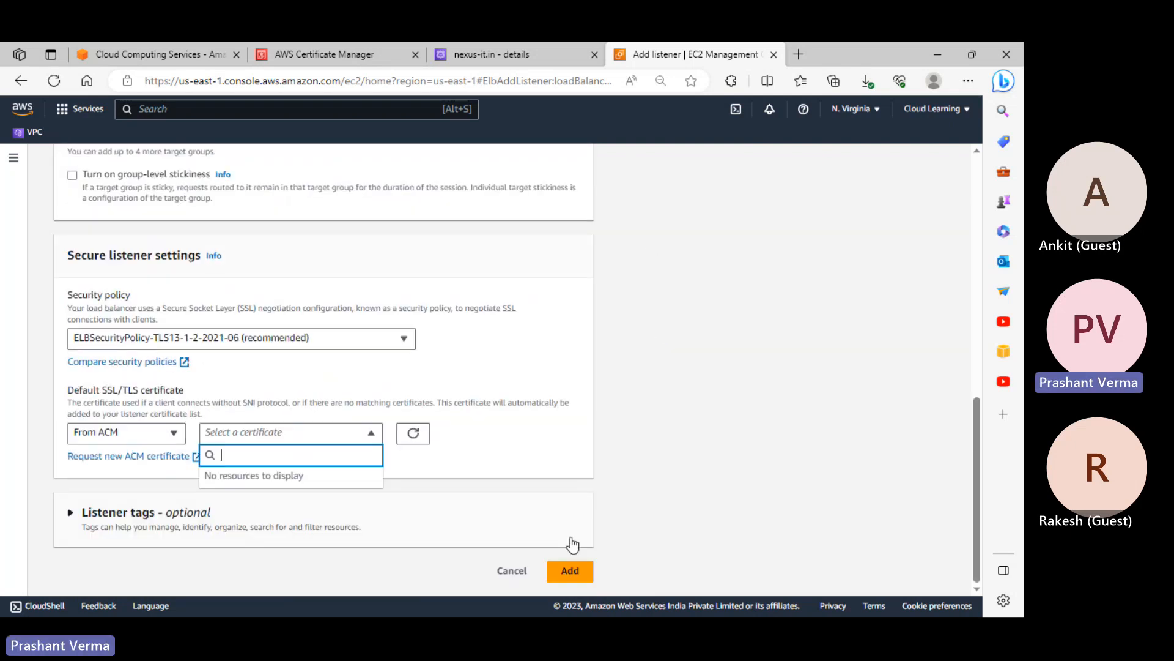
{"action": "left_click", "coordinate": [514, 572]}
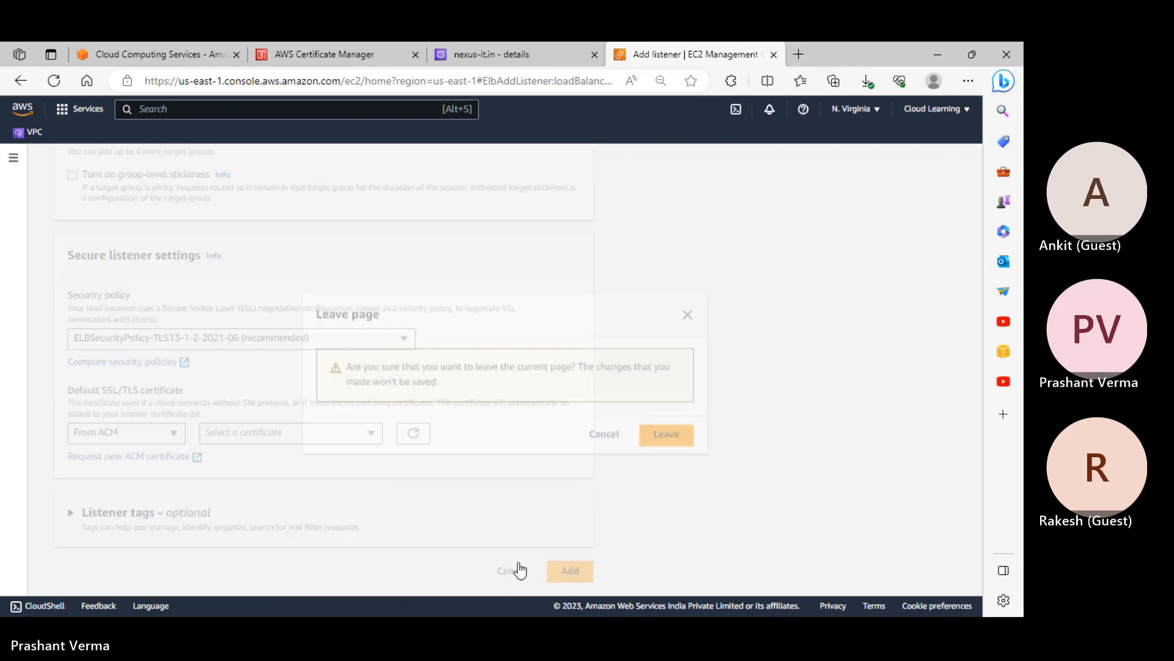
{"action": "left_click", "coordinate": [664, 437]}
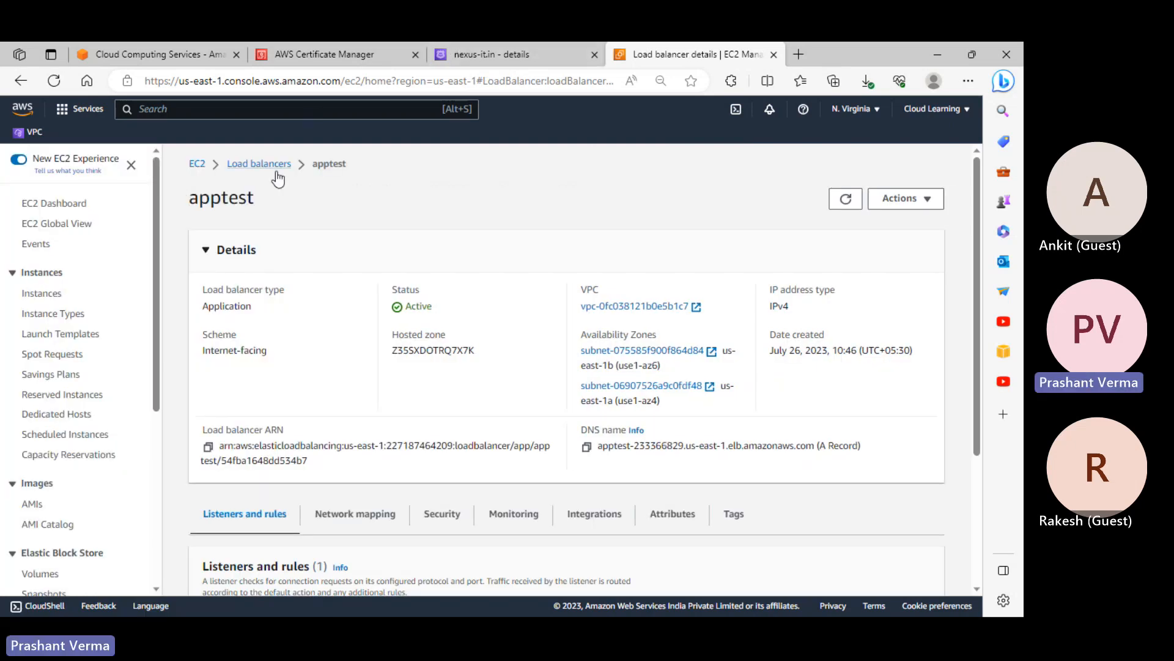
Delete the apptest load balancer, confirming with 'confirm'
{"action": "left_click", "coordinate": [273, 166]}
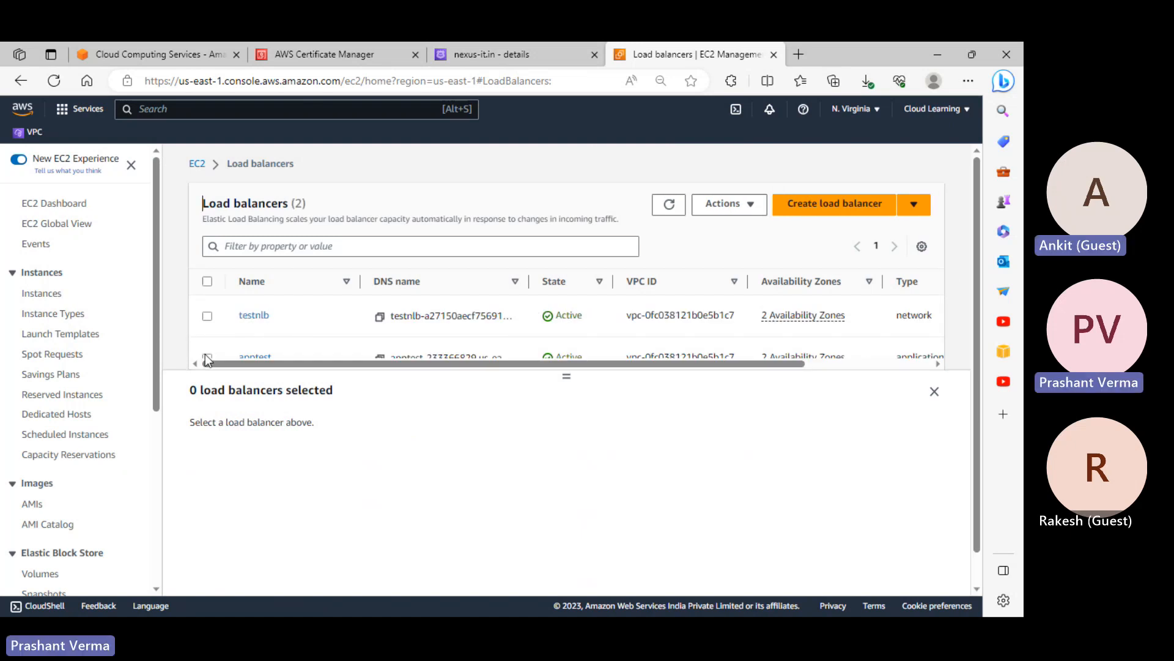
{"action": "left_click", "coordinate": [725, 204]}
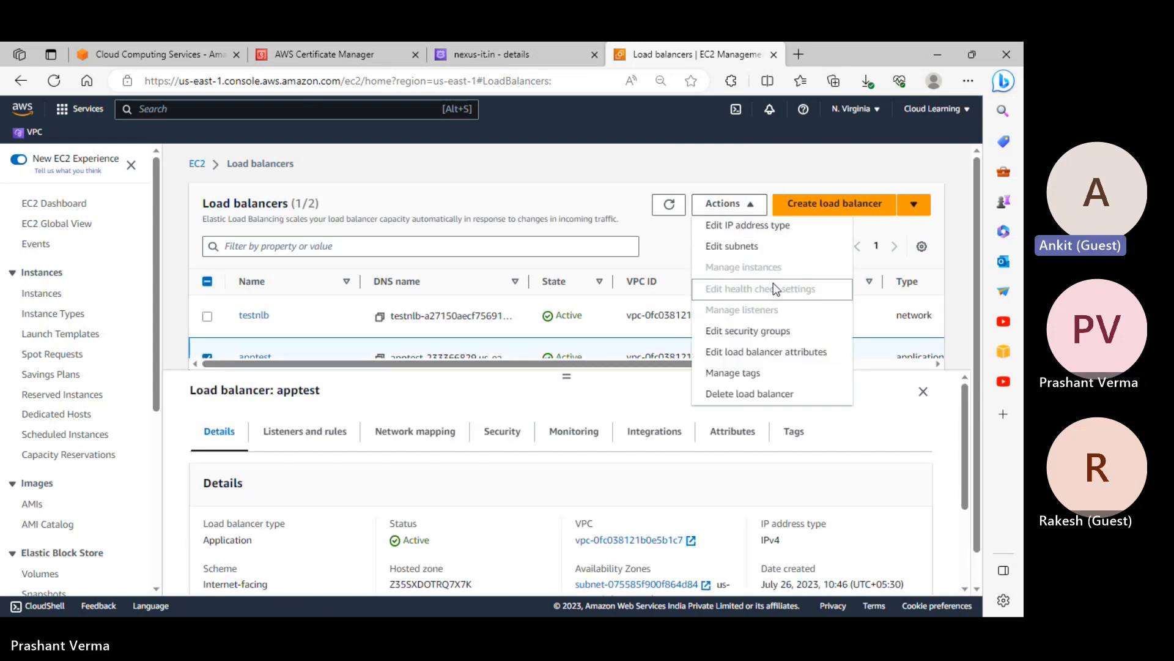
{"action": "left_click", "coordinate": [758, 394]}
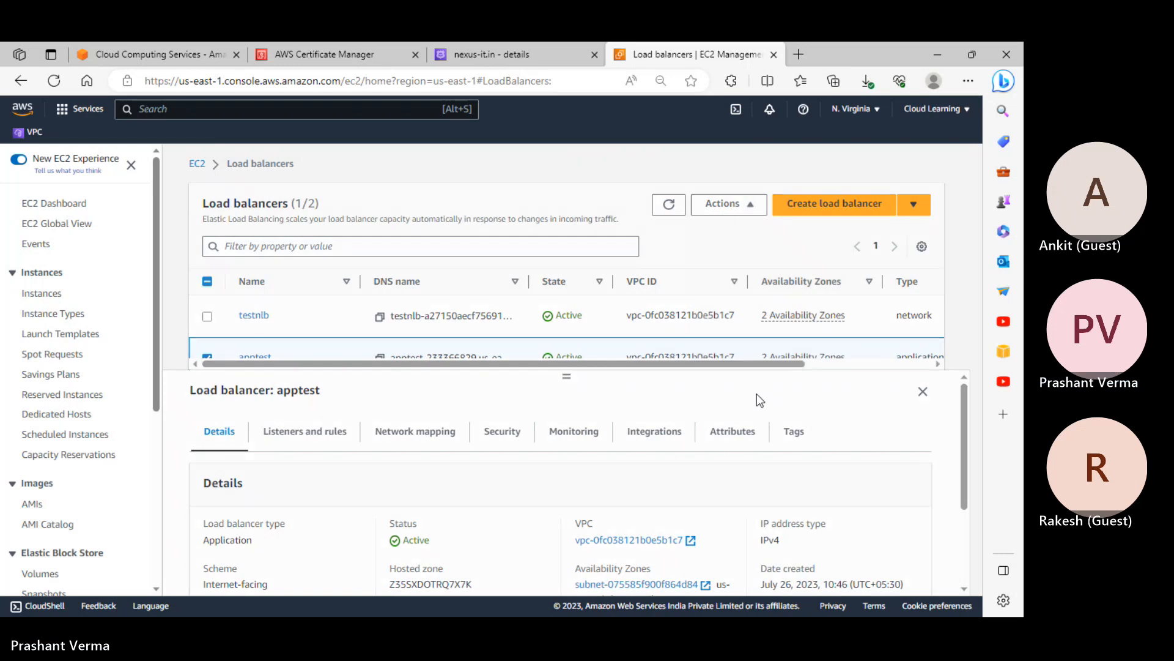
{"action": "left_click", "coordinate": [480, 432]}
{"action": "type", "text": "confirm"}
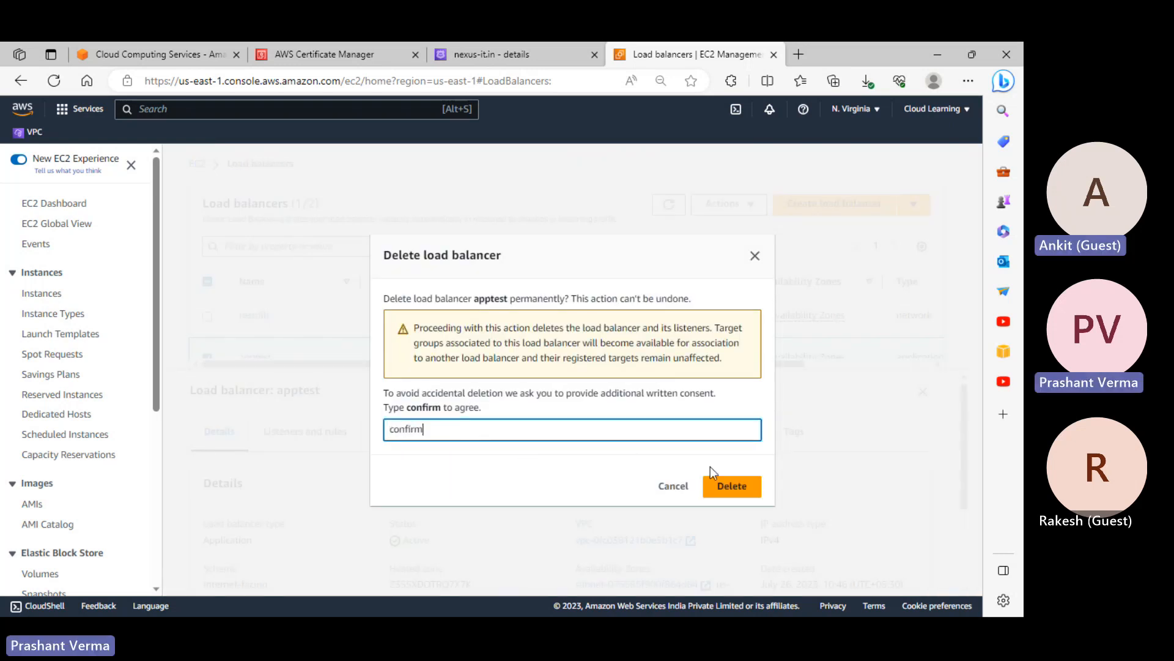
{"action": "left_click", "coordinate": [733, 488]}
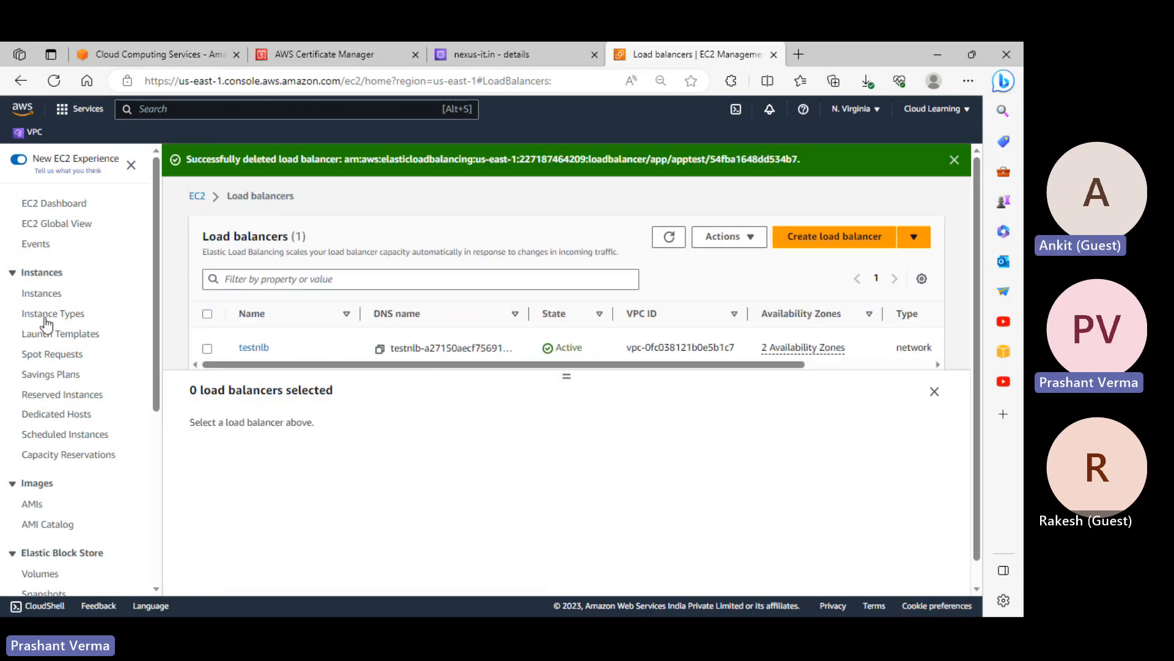
Delete the testnlb load balancer, confirming with 'confirm'
{"action": "left_click", "coordinate": [208, 348]}
{"action": "left_click", "coordinate": [749, 244]}
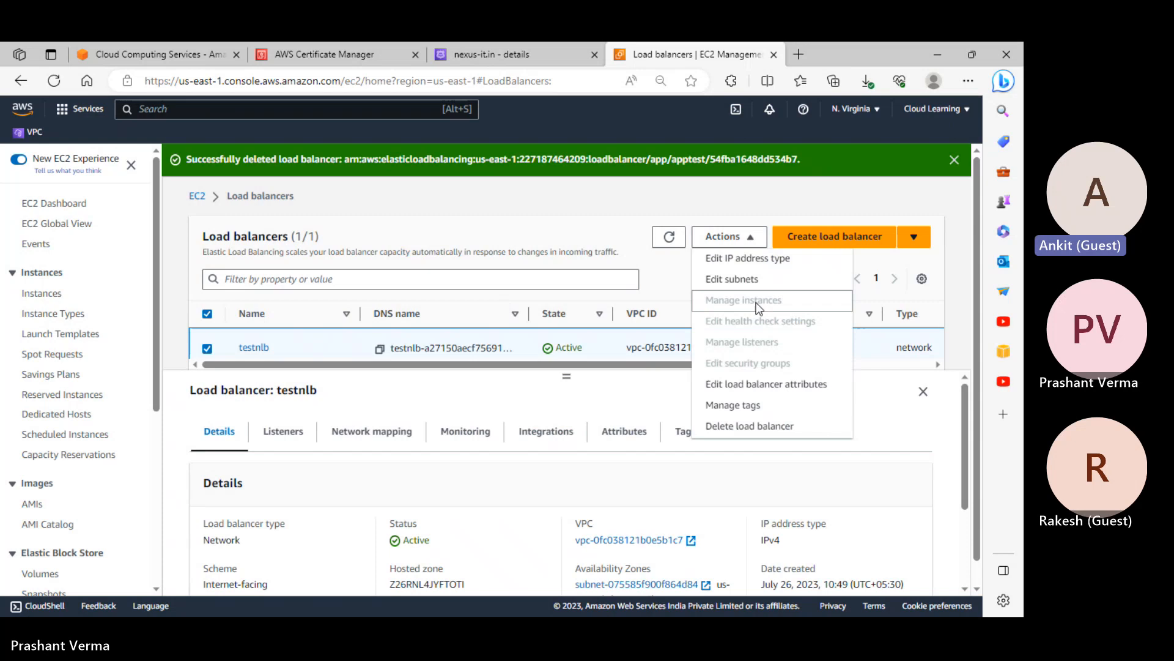
{"action": "left_click", "coordinate": [764, 426]}
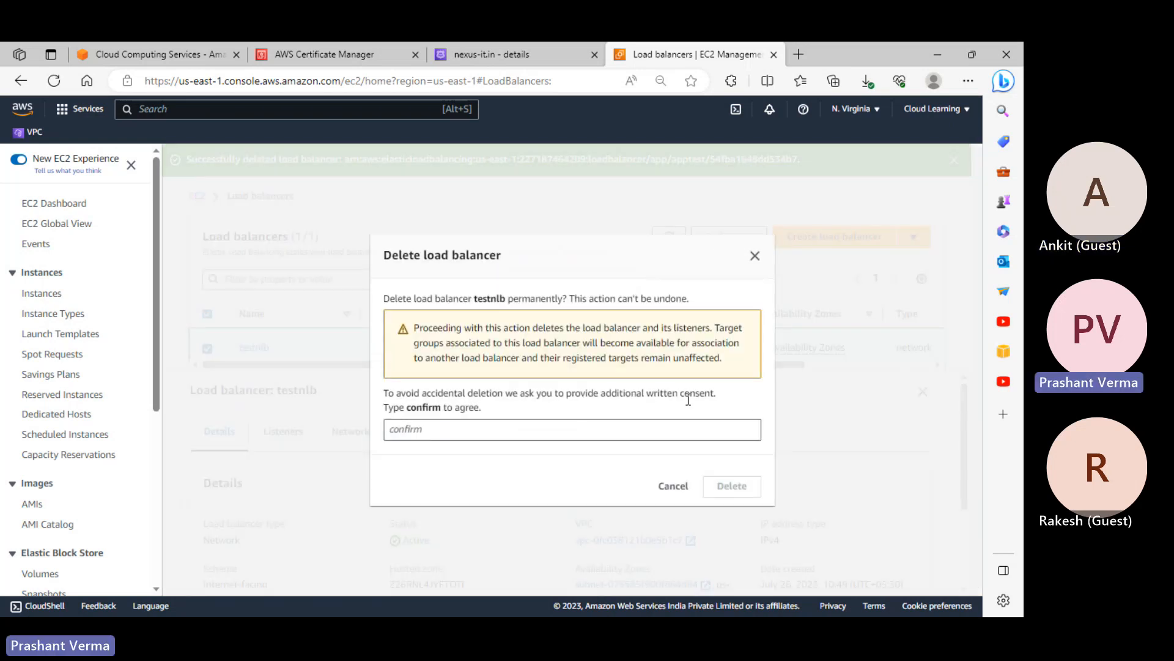
{"action": "left_click", "coordinate": [453, 436]}
{"action": "type", "text": "confirm"}
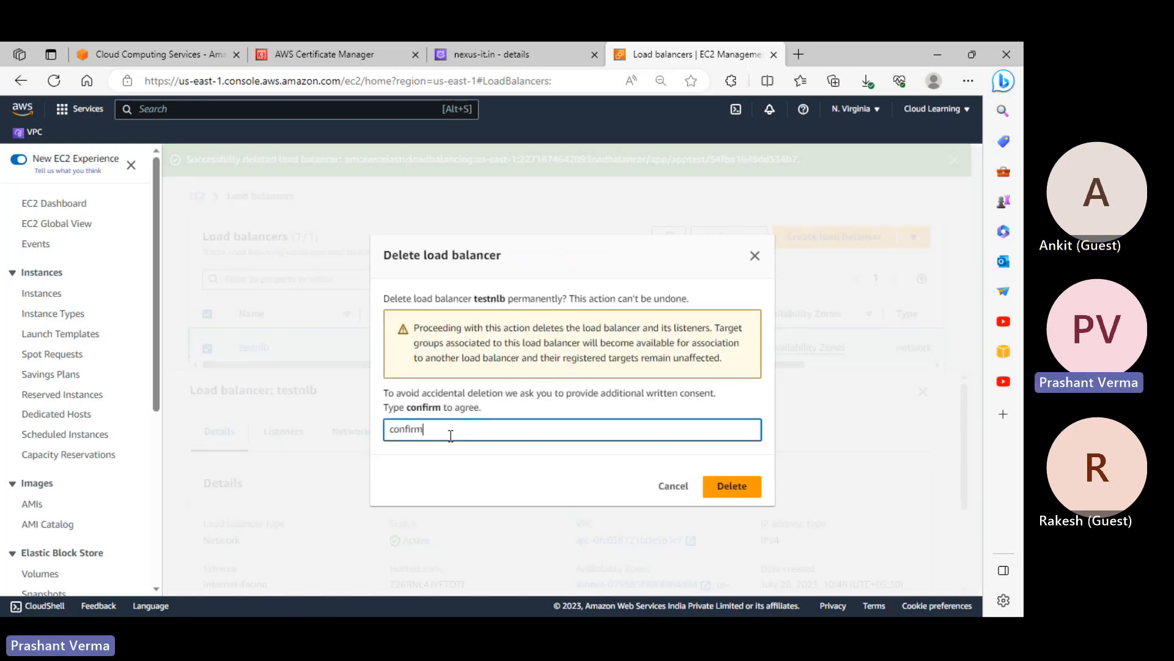
{"action": "left_click", "coordinate": [758, 484]}
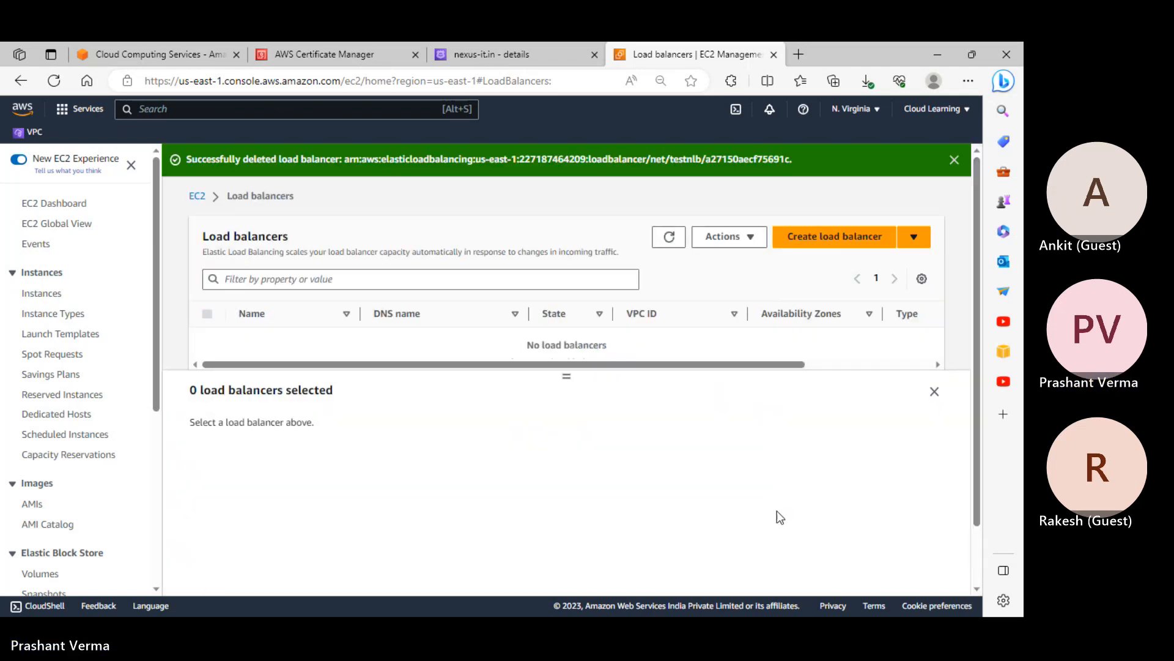
Terminate the testprivateinstance and test EC2 instances from the Instances list
{"action": "left_click", "coordinate": [49, 206]}
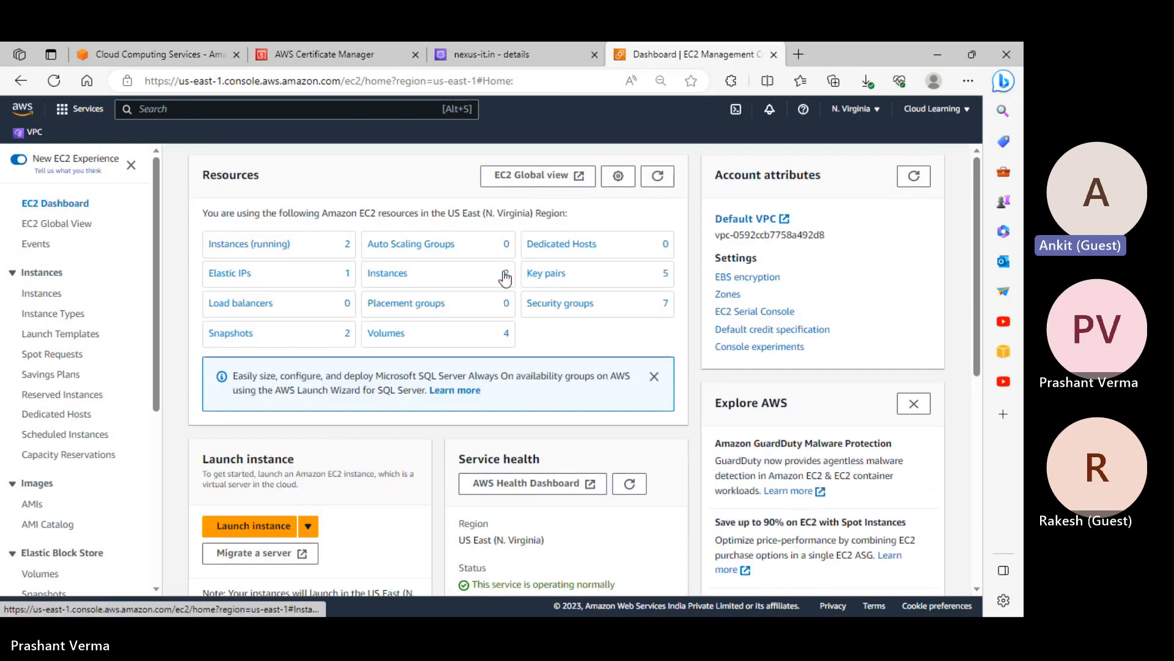
{"action": "left_click", "coordinate": [391, 274]}
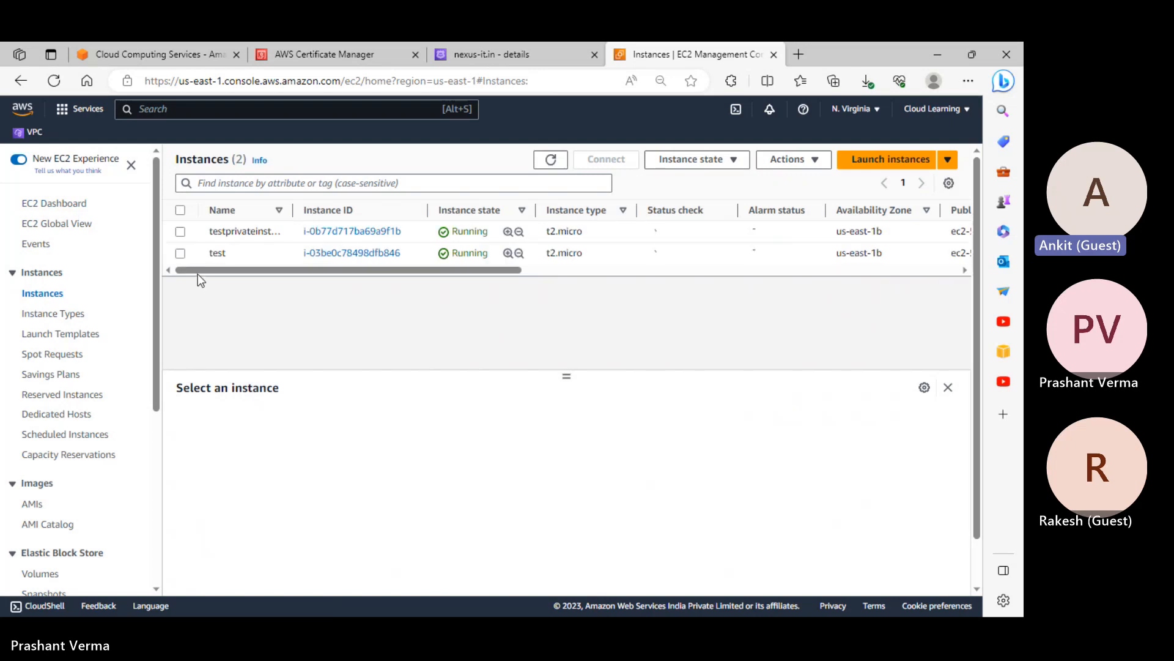
{"action": "left_click", "coordinate": [180, 232]}
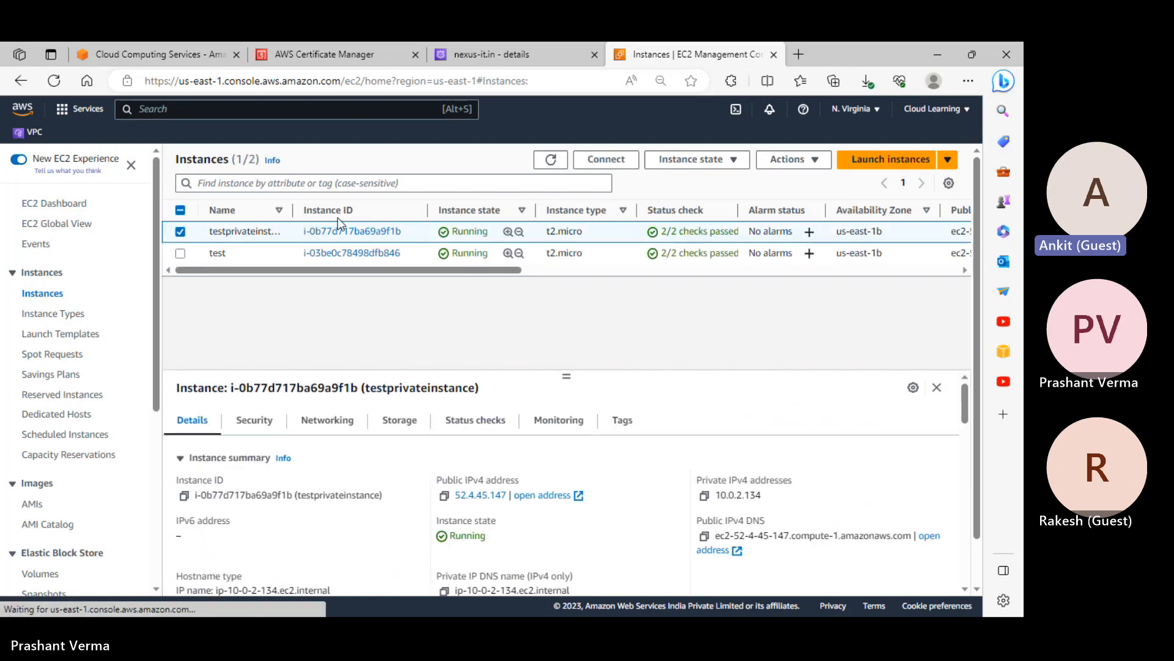
{"action": "left_click", "coordinate": [180, 253]}
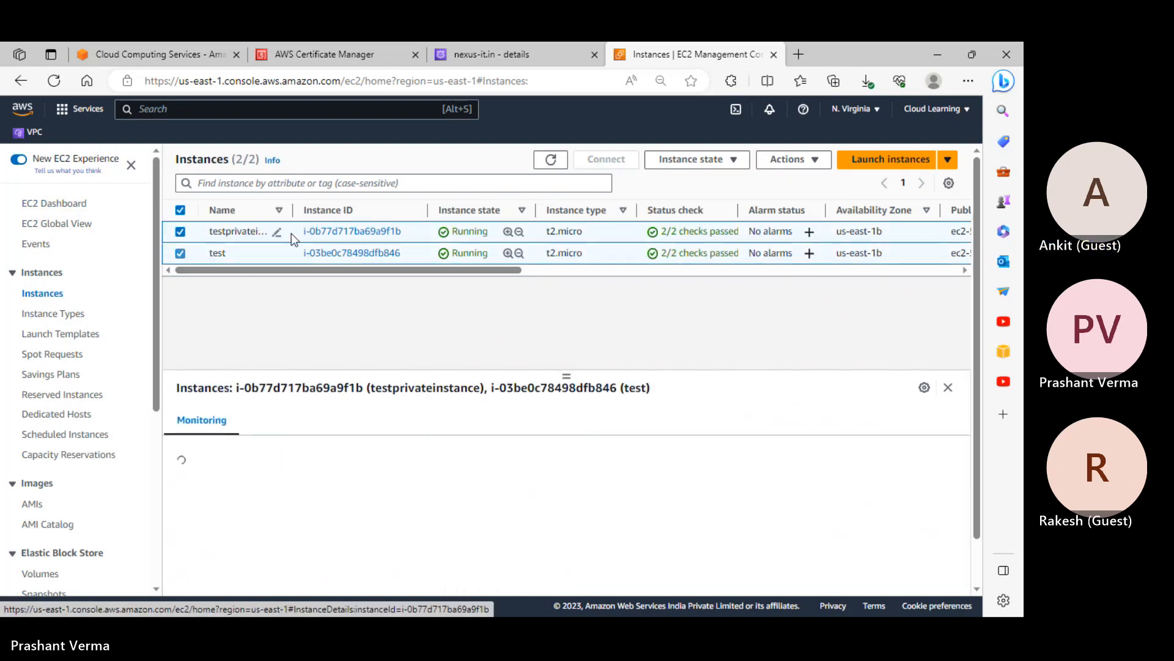
{"action": "left_click", "coordinate": [728, 161]}
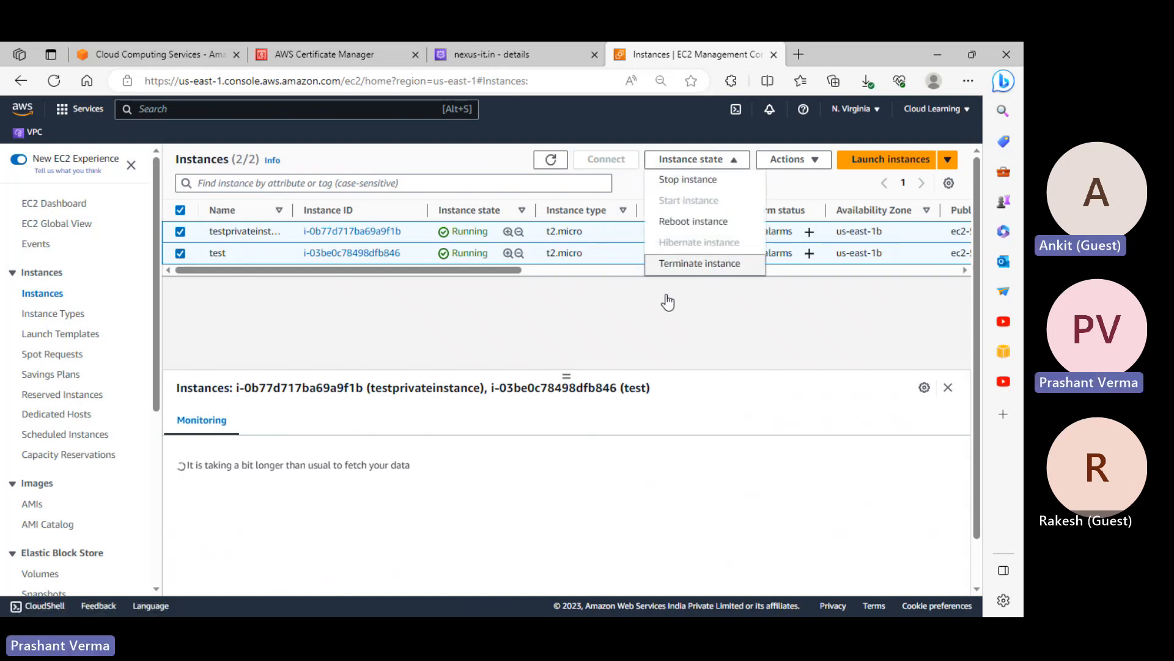
{"action": "left_click", "coordinate": [691, 267]}
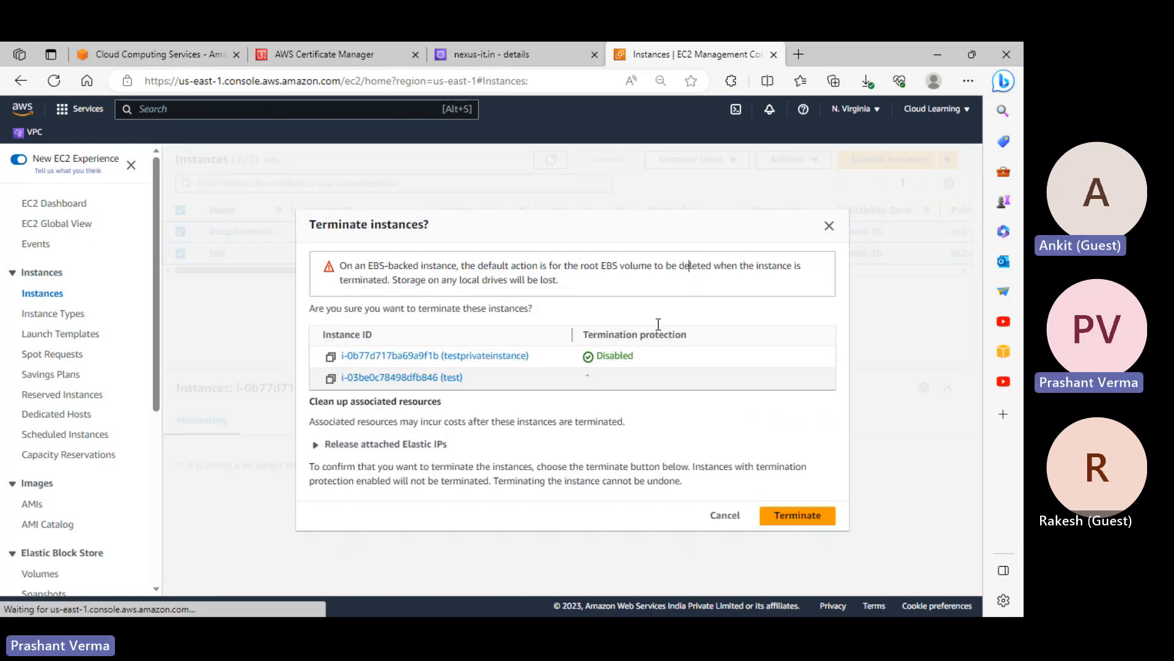
{"action": "left_click", "coordinate": [809, 514]}
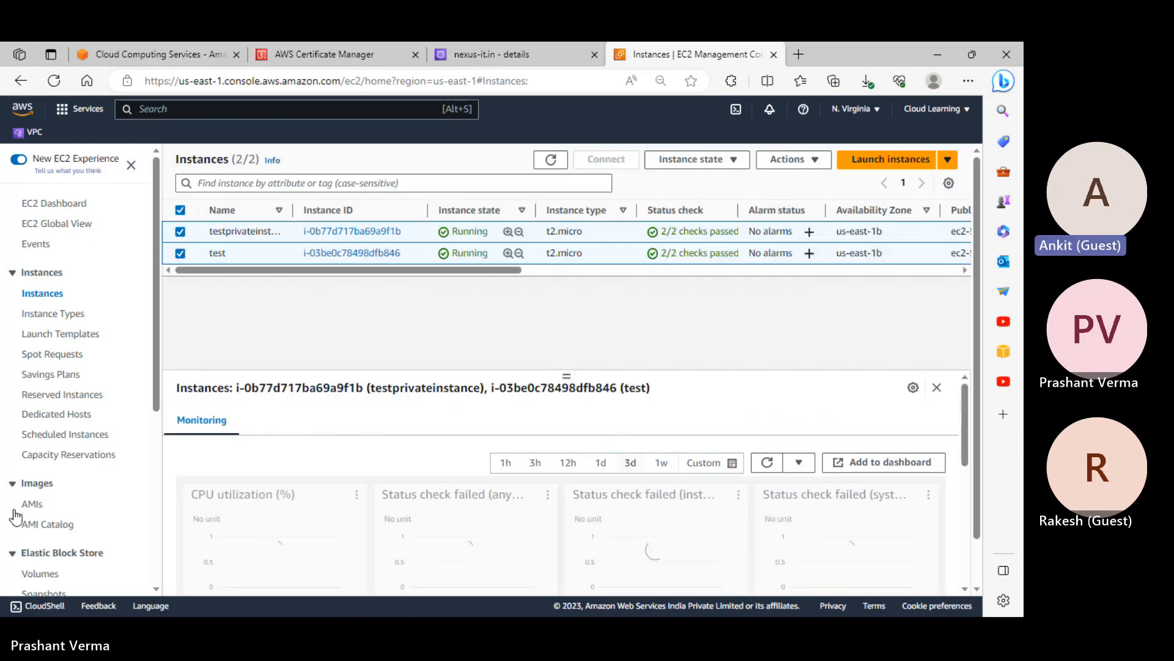
{"action": "scroll", "coordinate": [44, 527], "scroll_direction": "down", "scroll_amount": 3}
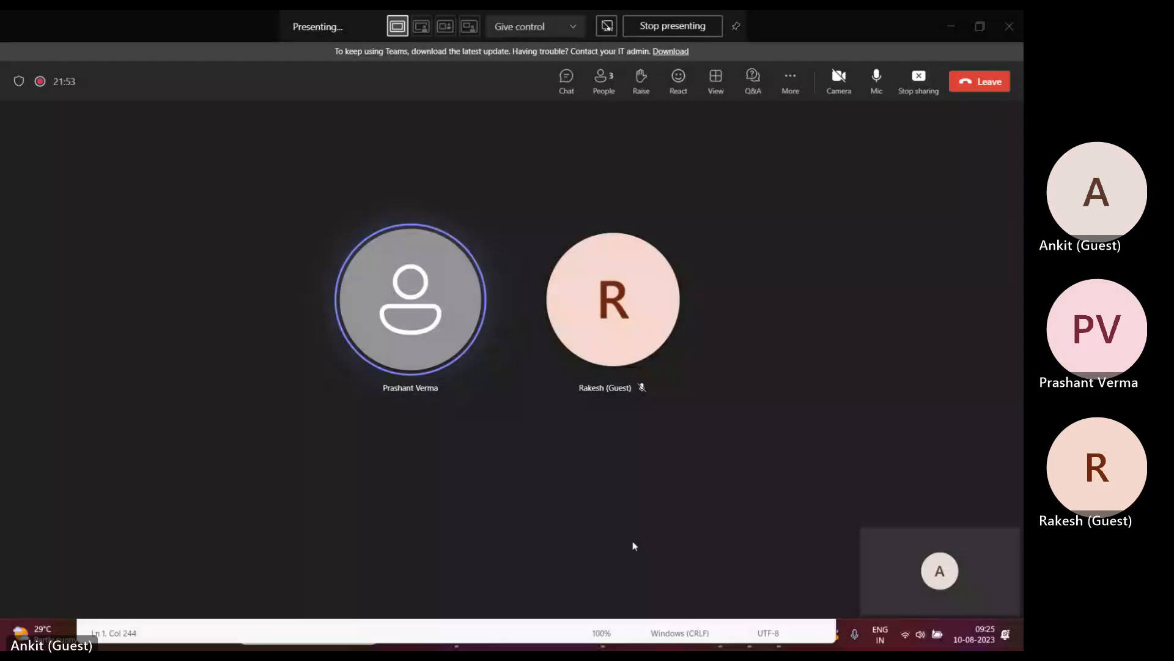
Minimize the Teams meeting and Notepad meeting link, then show the Word notes with CNAME records
{"action": "left_click", "coordinate": [949, 30]}
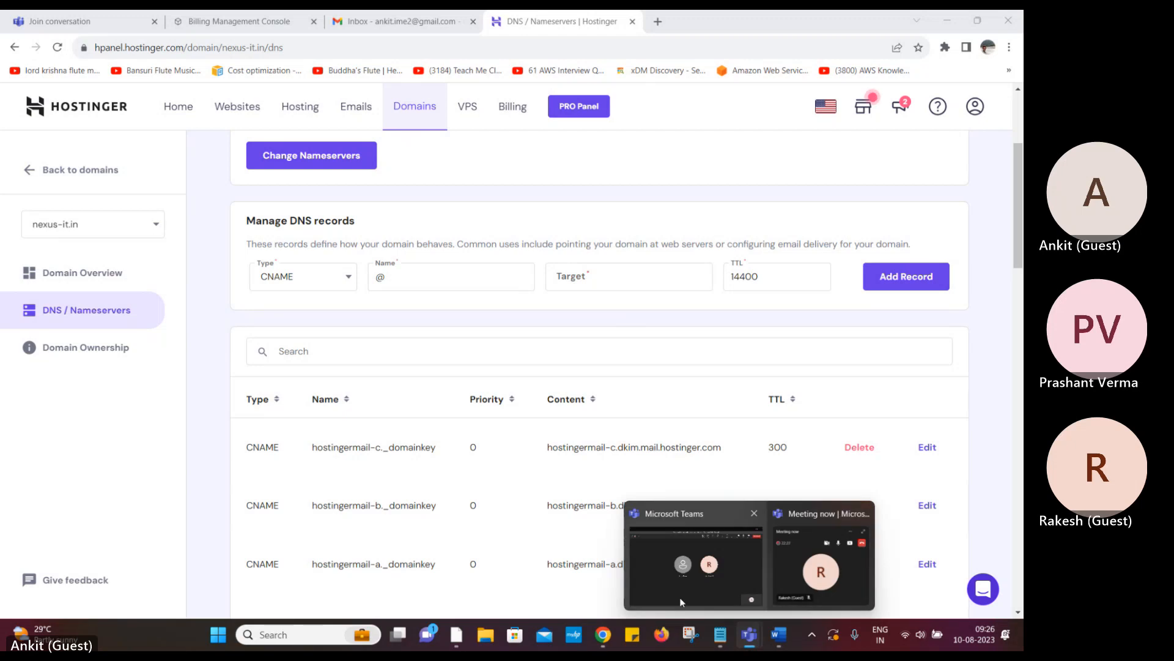
{"action": "left_click", "coordinate": [720, 635]}
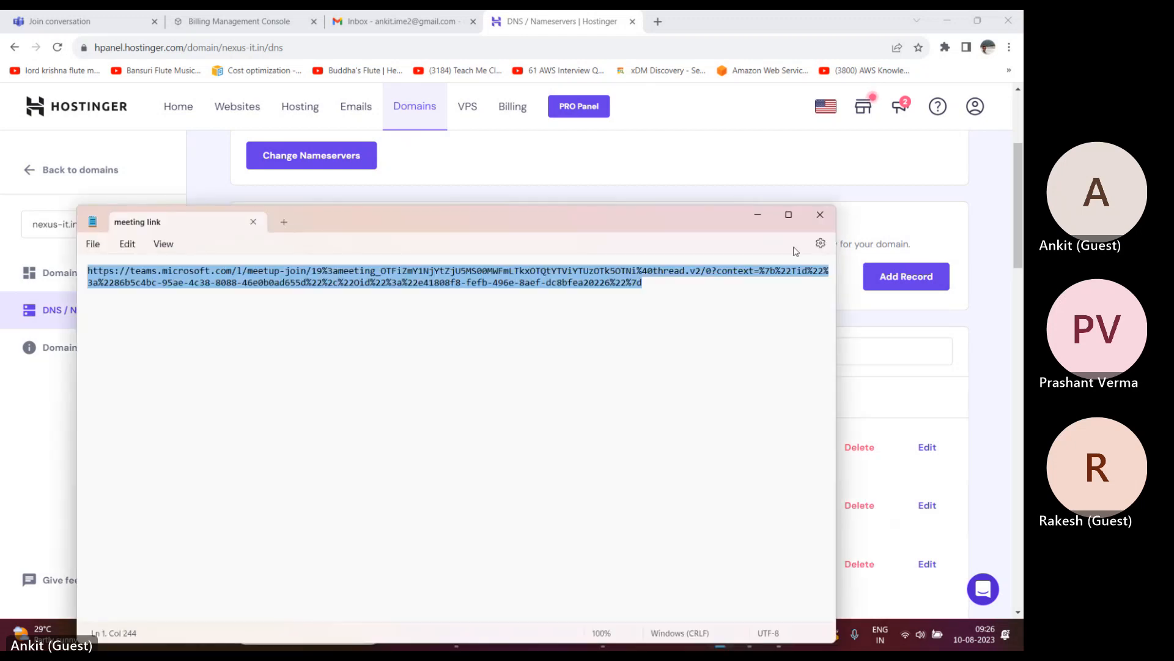
{"action": "left_click", "coordinate": [759, 216]}
{"action": "left_click", "coordinate": [778, 634]}
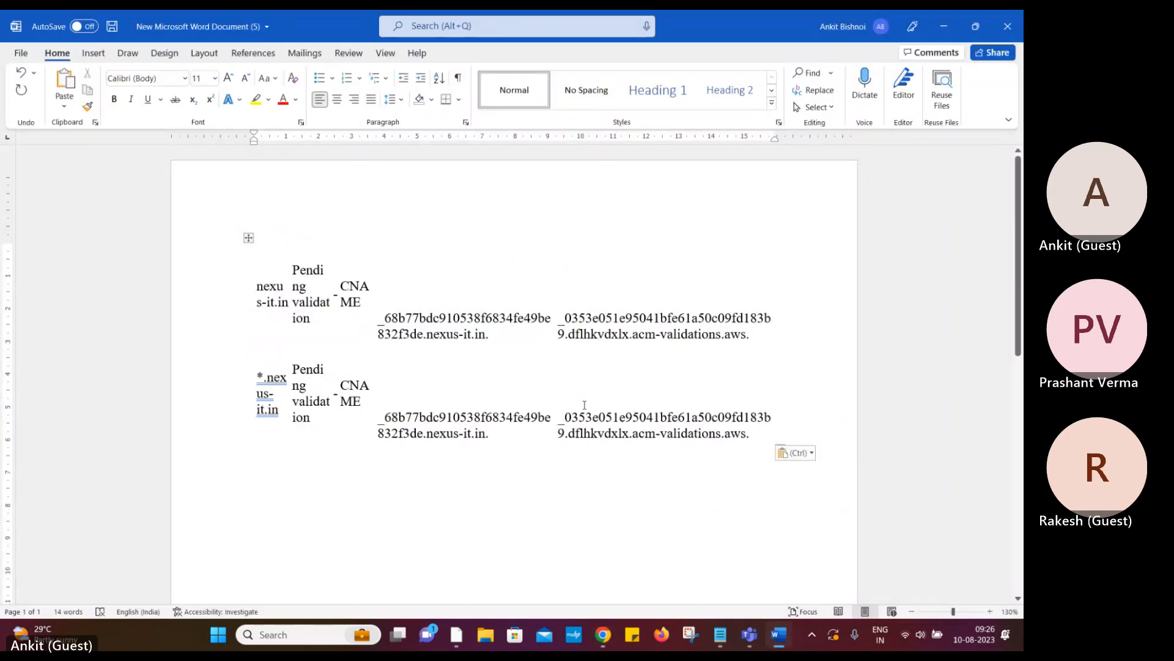
Minimize Word and the Teams meeting so Hostinger's nexus-it.in DNS records page shows
{"action": "left_click", "coordinate": [942, 32]}
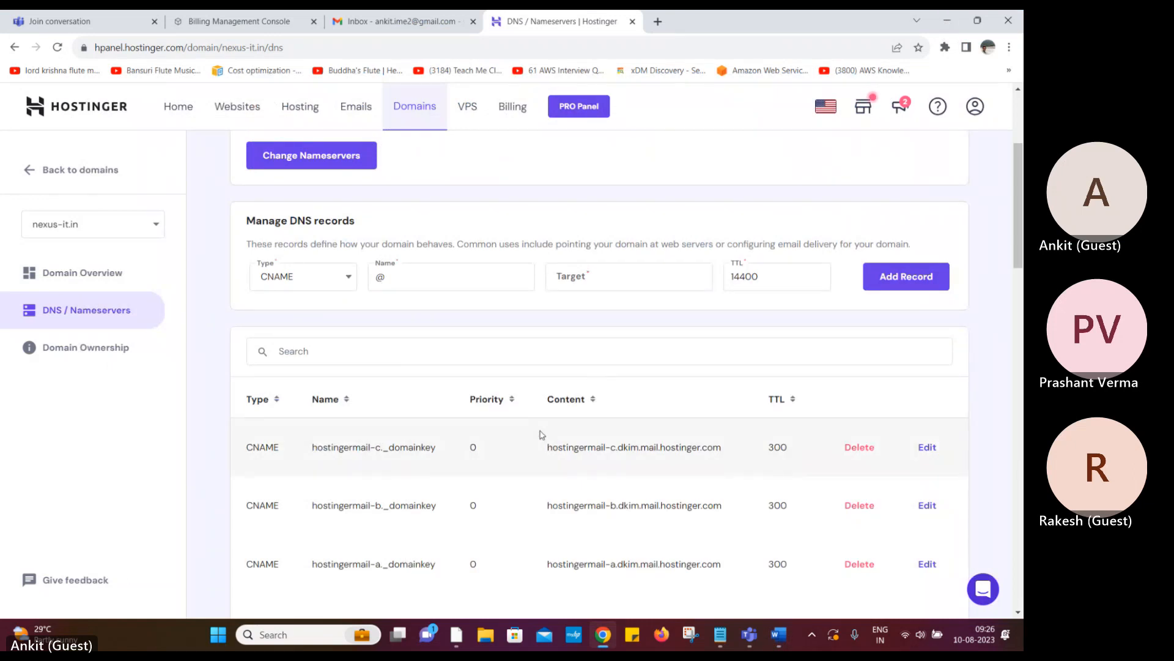
{"action": "mouse_move", "coordinate": [750, 642]}
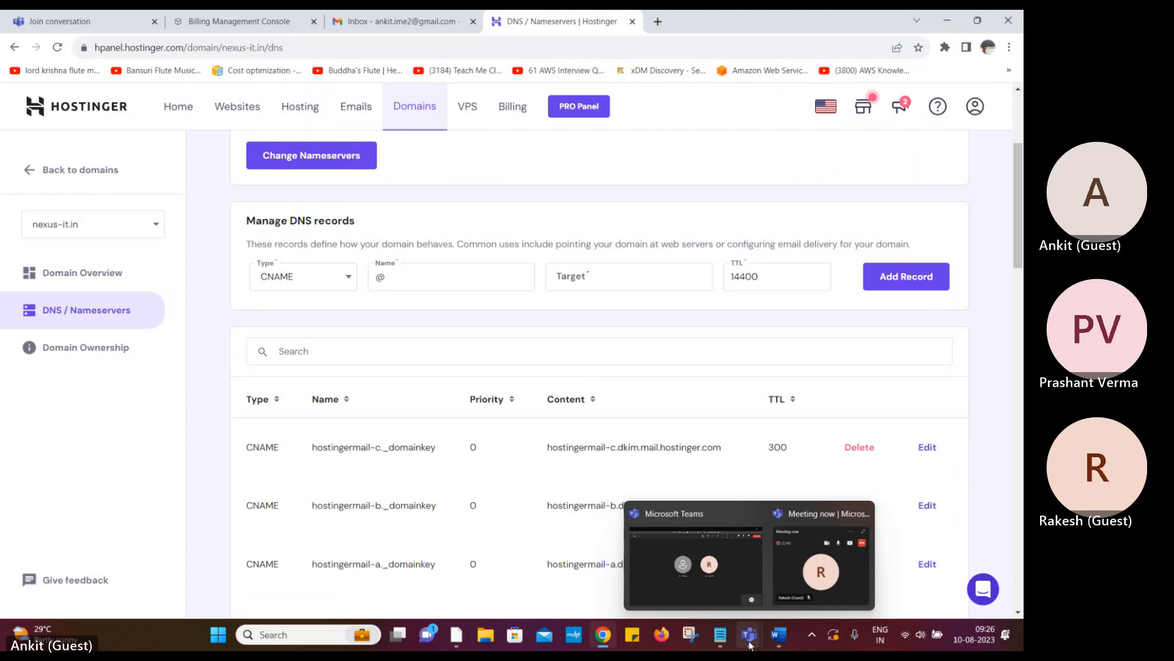
{"action": "left_click", "coordinate": [716, 598]}
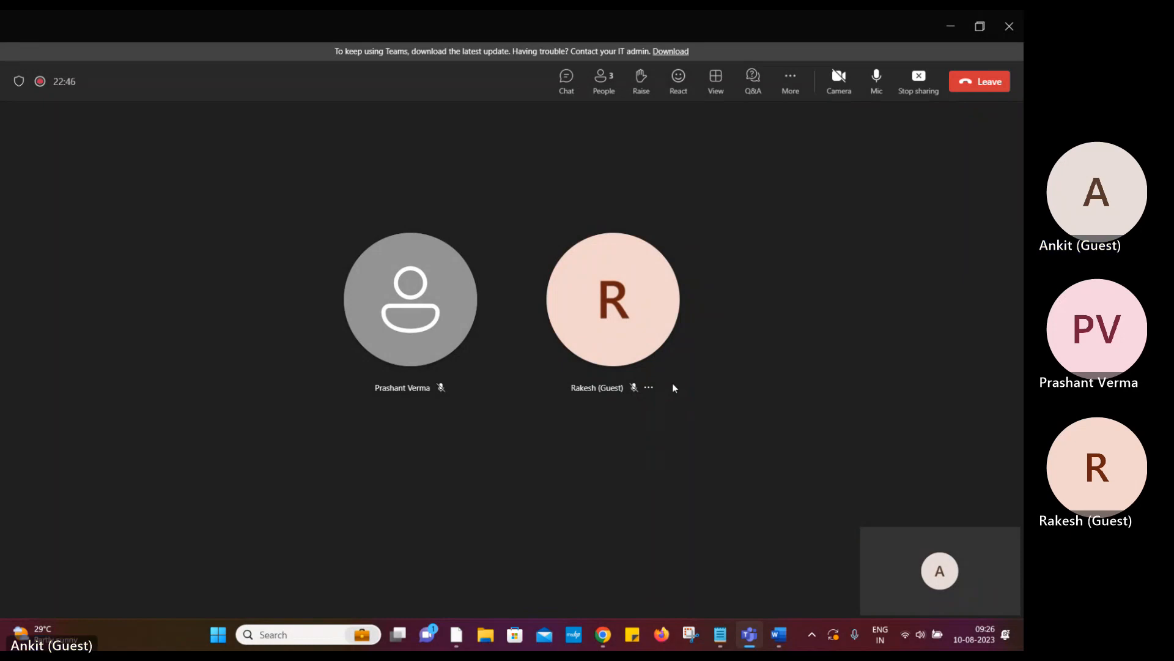
{"action": "left_click", "coordinate": [951, 28]}
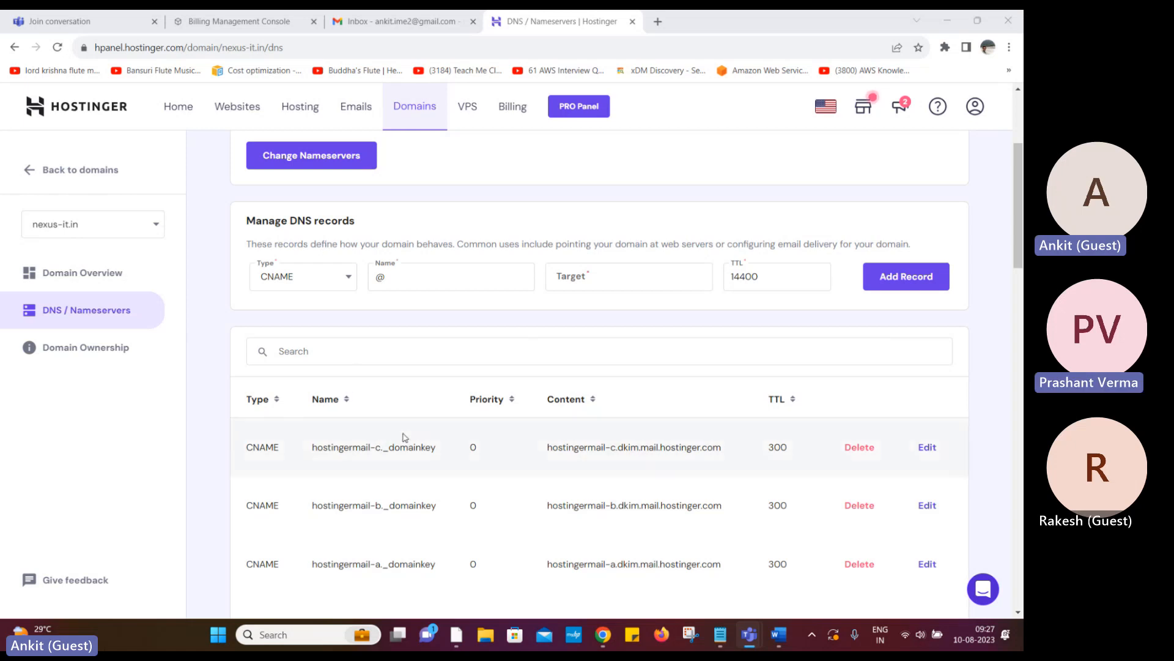
Paste the first ACM validation CNAME name from the Word notes into the record's Name field
{"action": "left_click", "coordinate": [632, 281]}
{"action": "left_click", "coordinate": [498, 280]}
{"action": "left_click", "coordinate": [631, 280]}
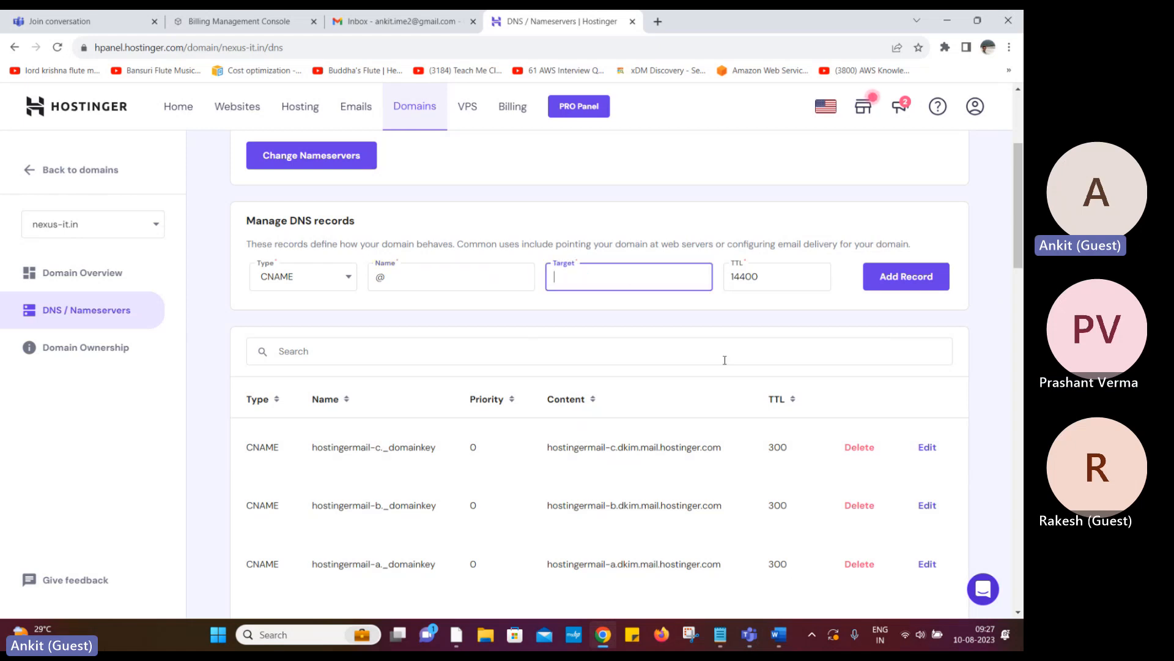
{"action": "left_click", "coordinate": [778, 634]}
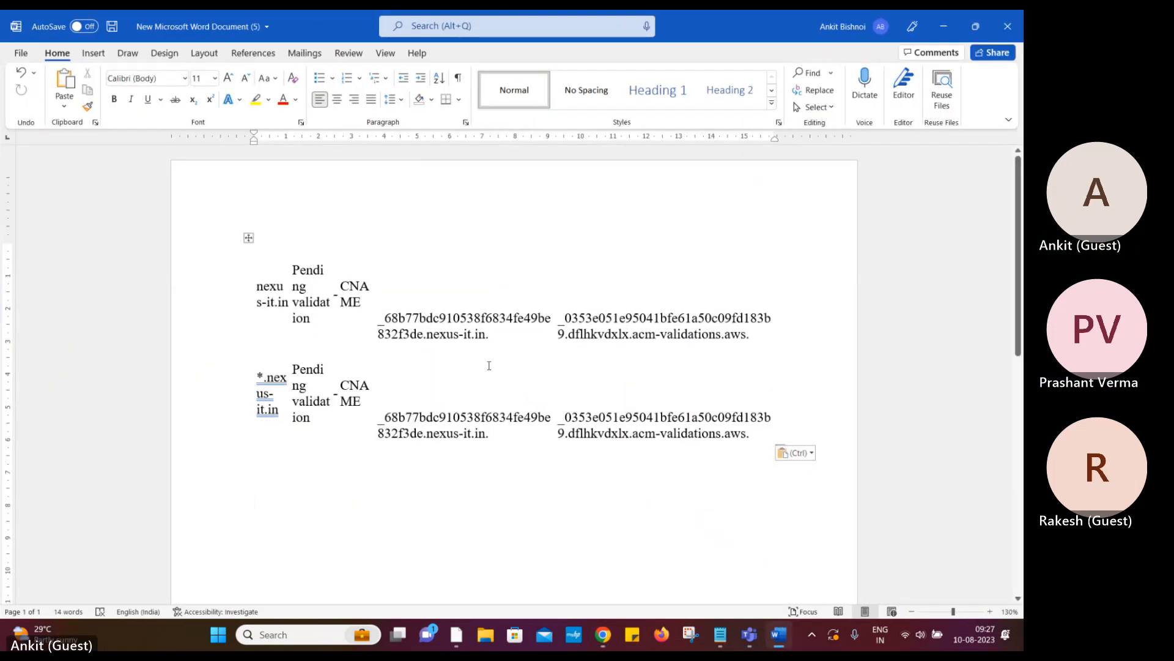
{"action": "left_click_drag", "start_coordinate": [384, 317], "coordinate": [489, 334]}
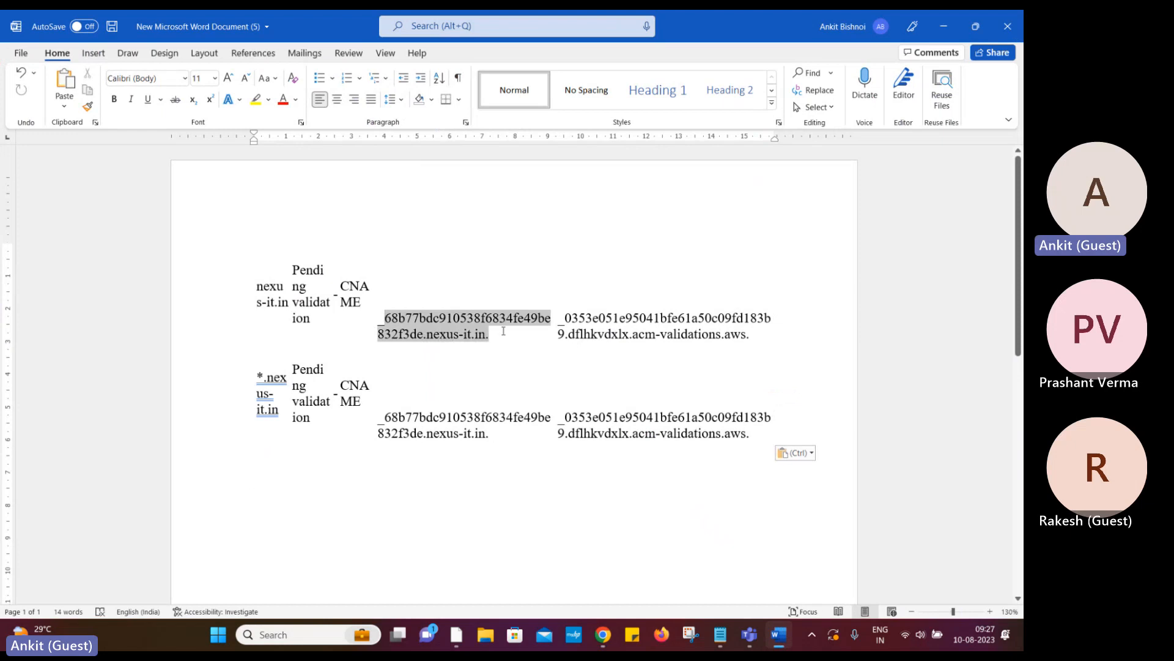
{"action": "left_click", "coordinate": [561, 382]}
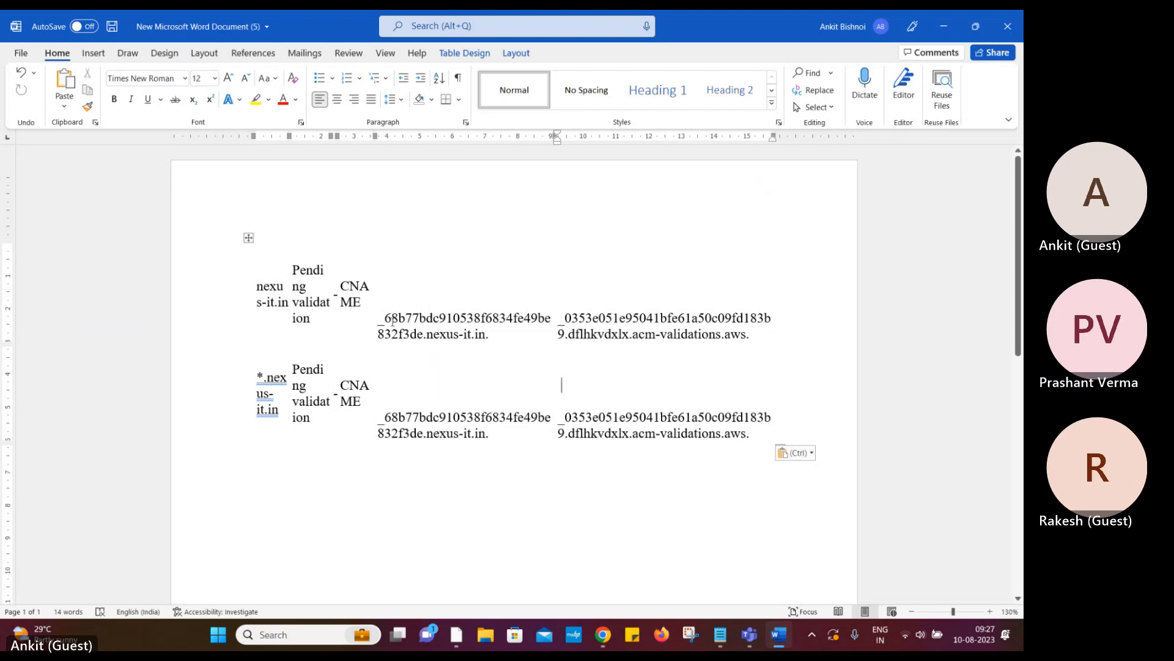
{"action": "left_click_drag", "start_coordinate": [385, 318], "coordinate": [497, 337]}
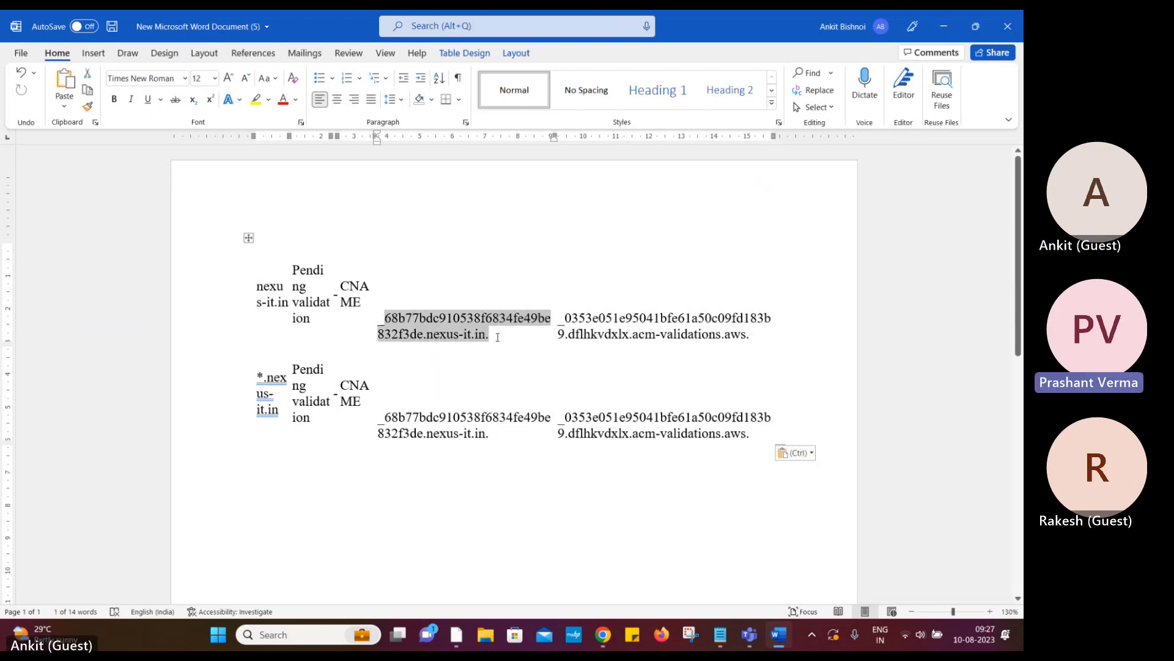
{"action": "left_click", "coordinate": [603, 635]}
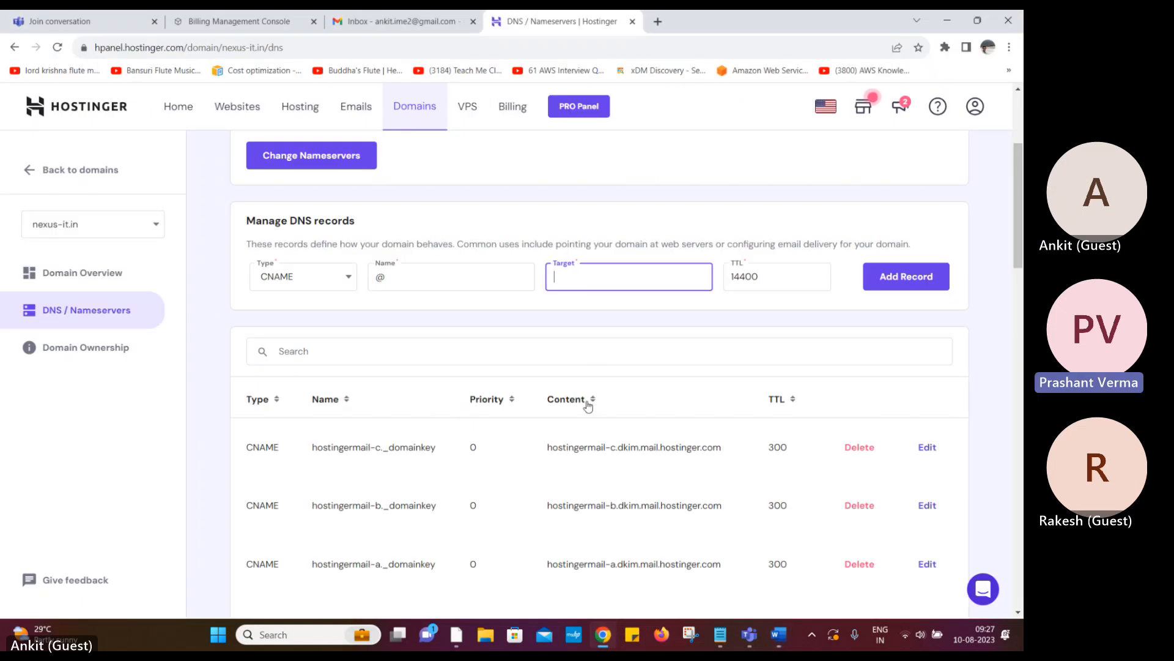
{"action": "left_click", "coordinate": [430, 282]}
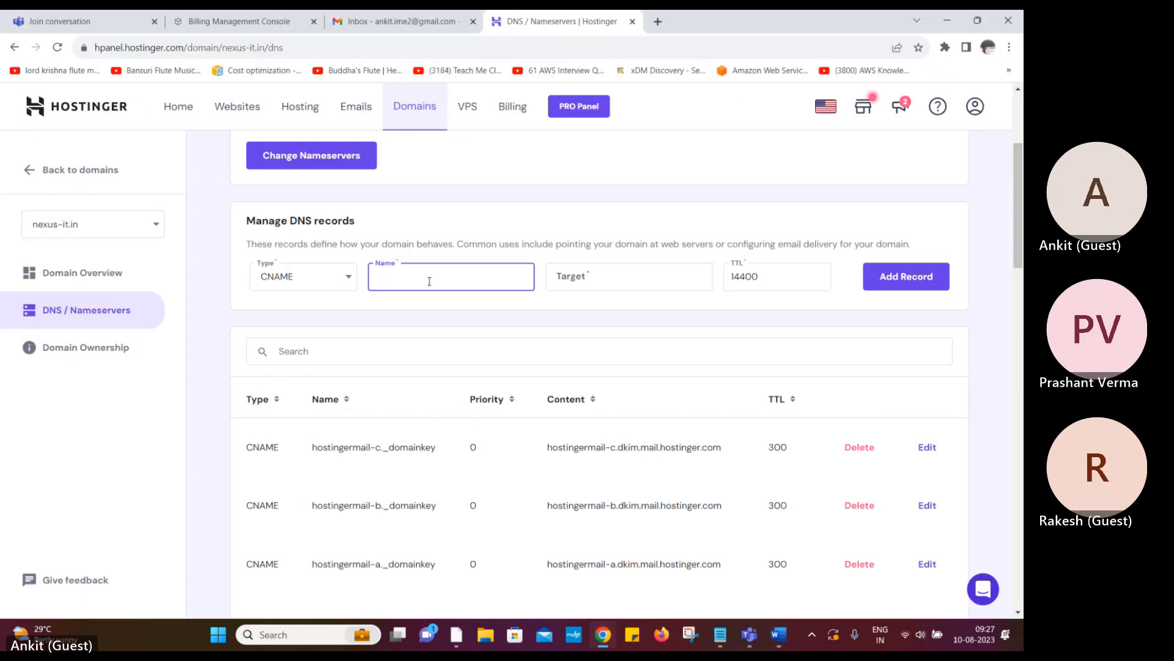
{"action": "key", "text": "ctrl+v"}
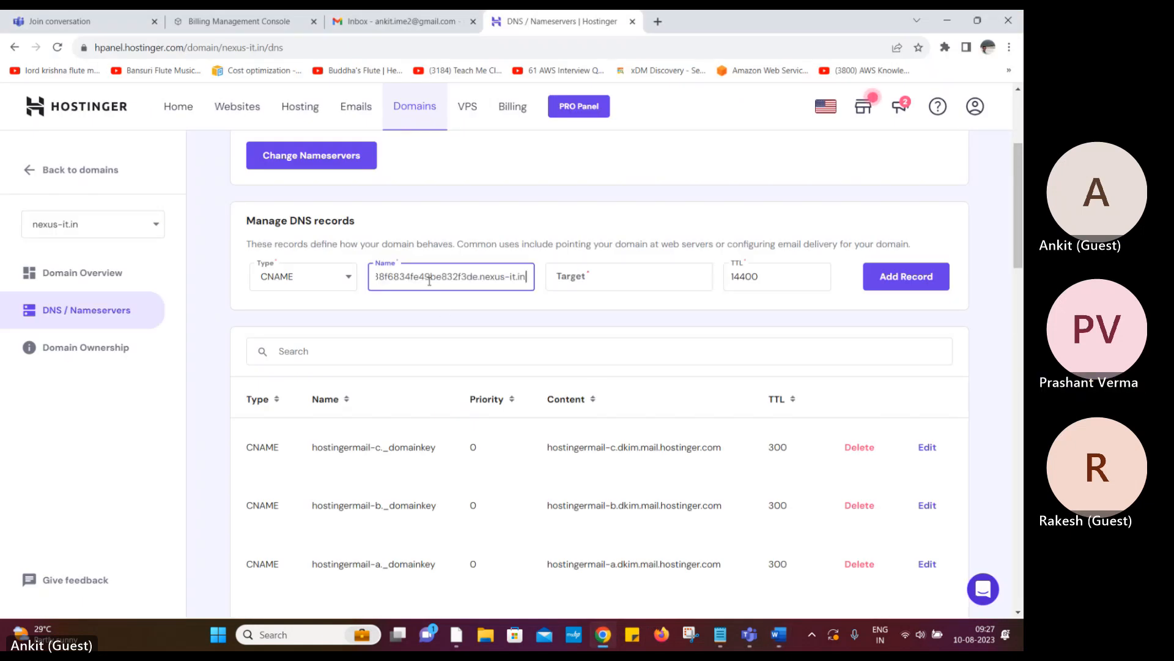
Paste the matching CNAME target value into Target and add the record
{"action": "left_click", "coordinate": [777, 634]}
{"action": "left_click_drag", "start_coordinate": [562, 314], "coordinate": [768, 332]}
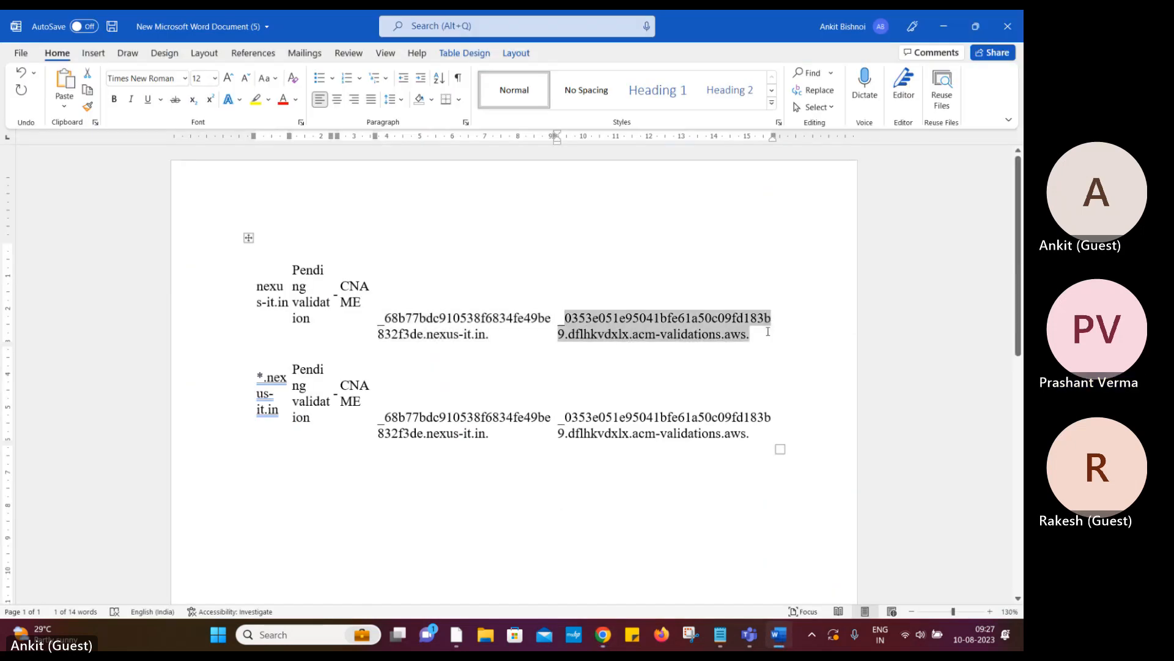
{"action": "left_click", "coordinate": [603, 634]}
{"action": "left_click", "coordinate": [602, 280]}
{"action": "key", "text": "ctrl+v"}
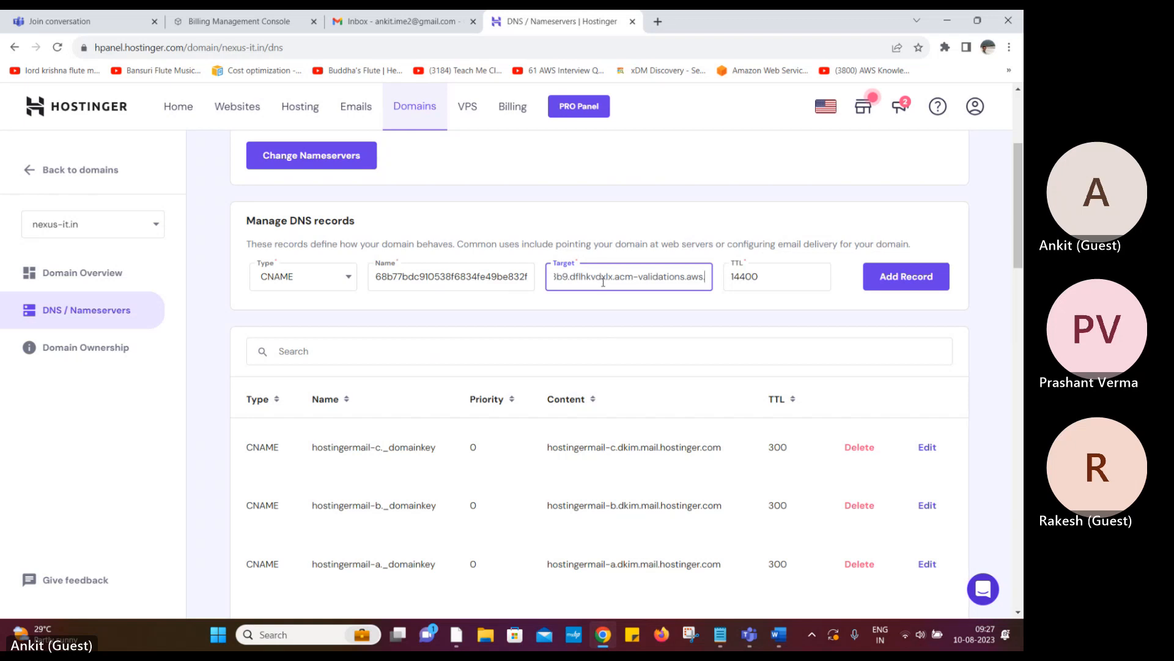
{"action": "left_click", "coordinate": [927, 279]}
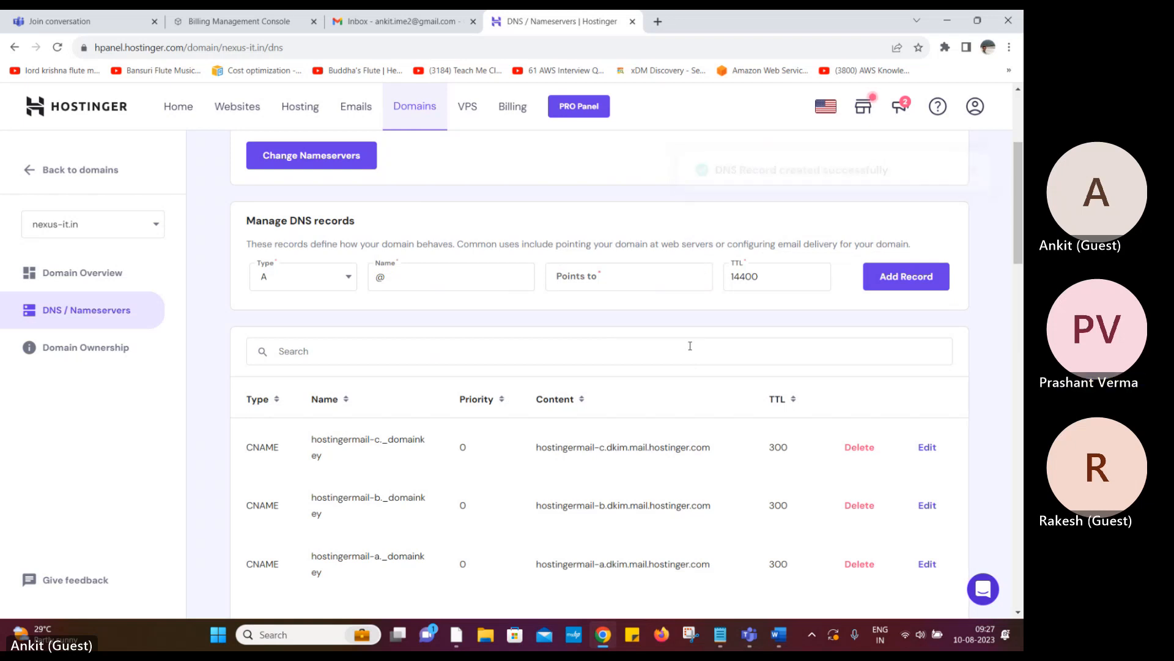
Set the record type to CNAME and replace the default @ name with the *.nexus-it.in CNAME name
{"action": "left_click", "coordinate": [340, 280]}
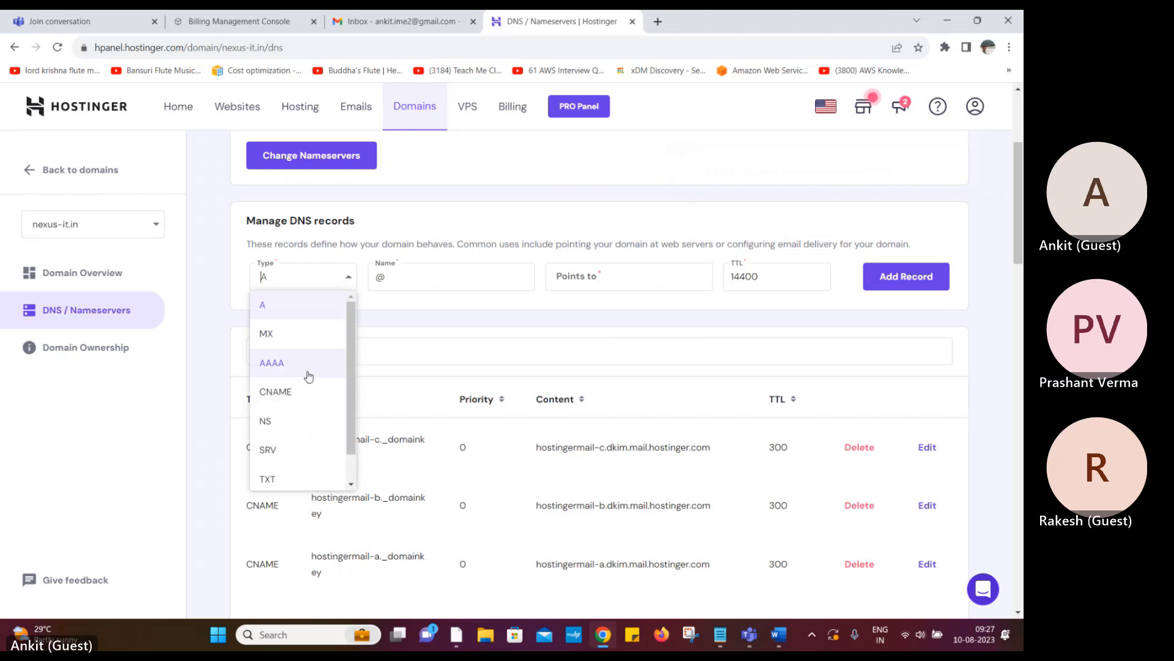
{"action": "left_click", "coordinate": [307, 392]}
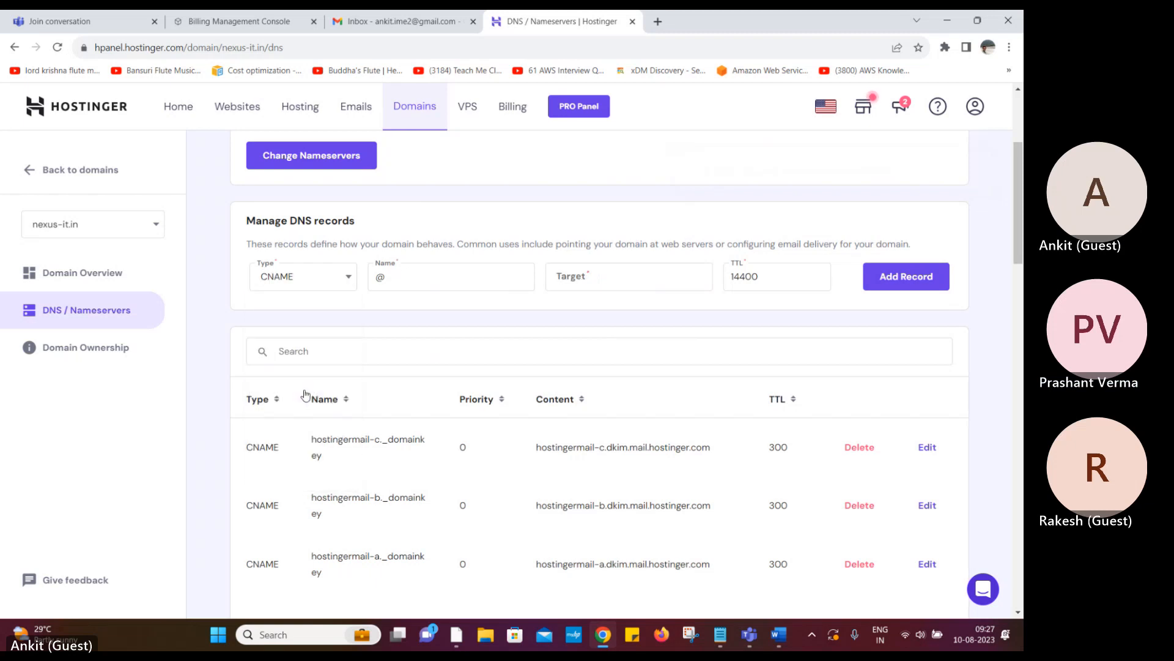
{"action": "left_click", "coordinate": [777, 636]}
{"action": "left_click_drag", "start_coordinate": [387, 418], "coordinate": [501, 437]}
{"action": "key", "text": "ctrl+c"}
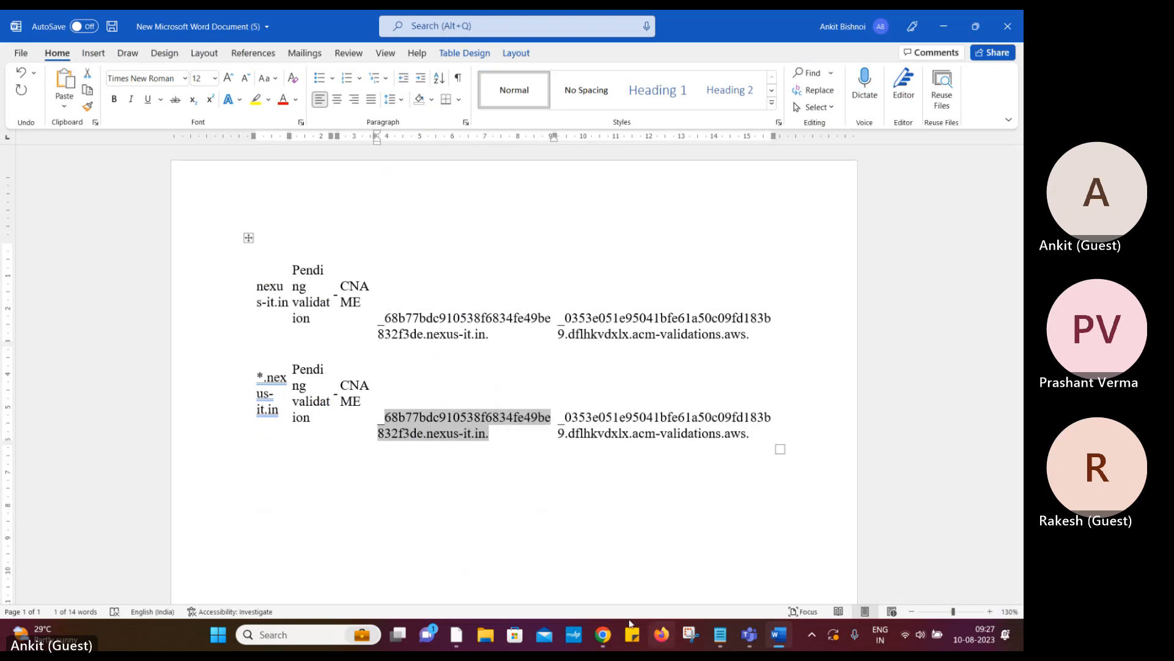
{"action": "key", "text": "alt+Tab"}
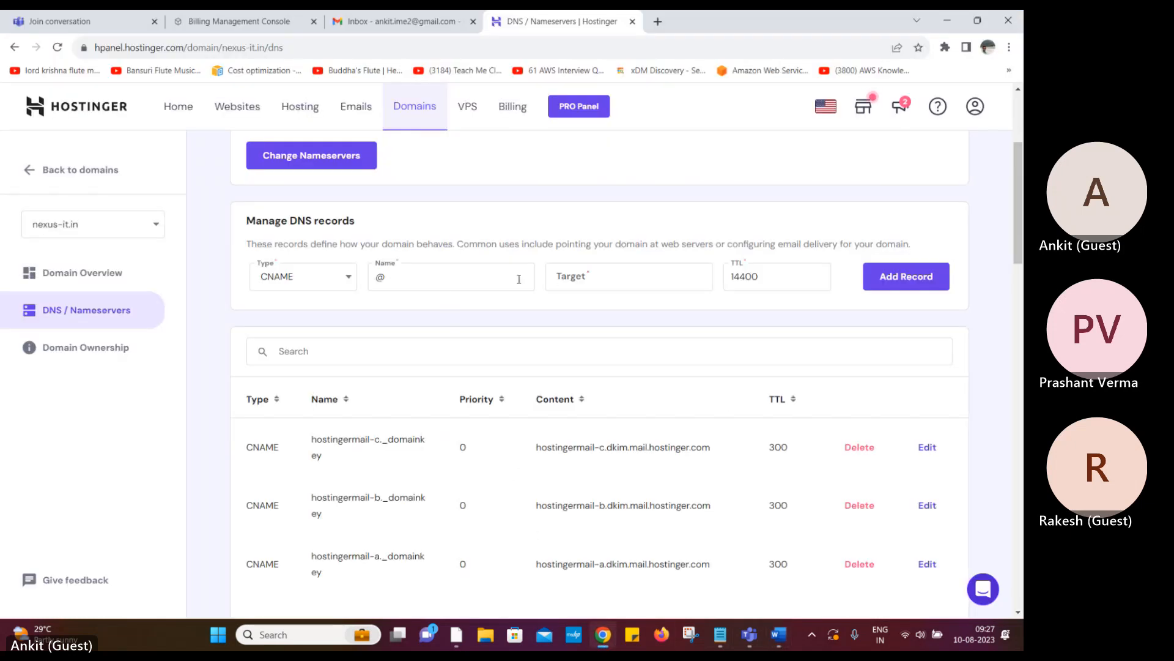
{"action": "left_click", "coordinate": [491, 277]}
{"action": "key", "text": "BackSpace"}
{"action": "key", "text": "ctrl+v"}
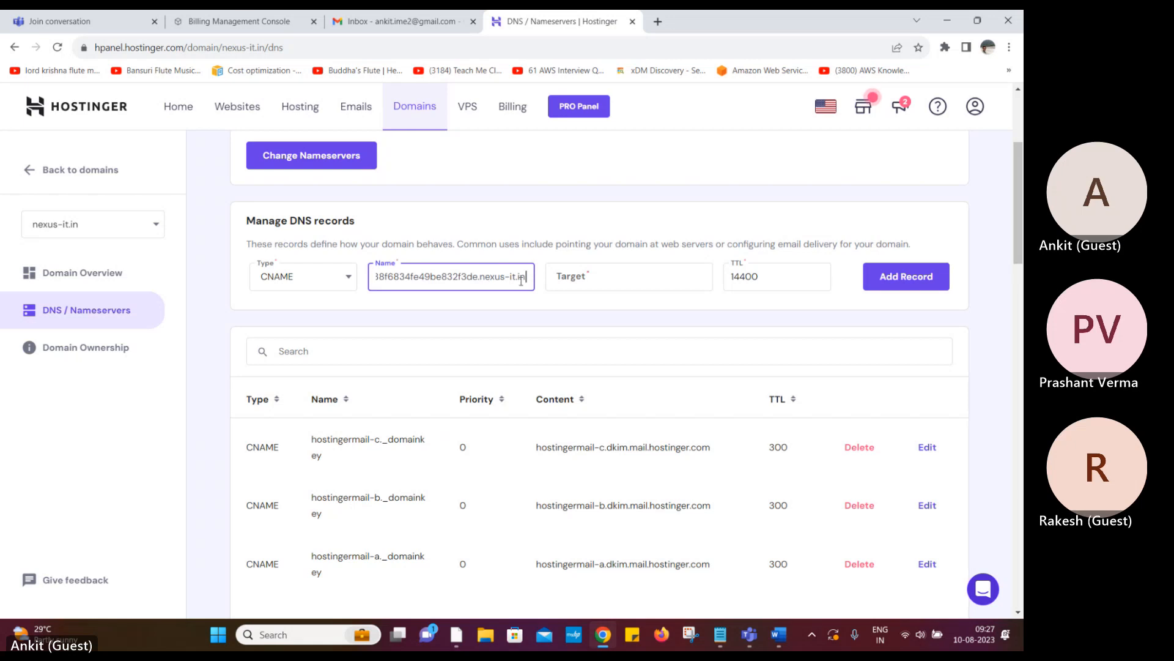
Paste the wildcard row's CNAME target value into Target and add the second record
{"action": "left_click", "coordinate": [779, 635]}
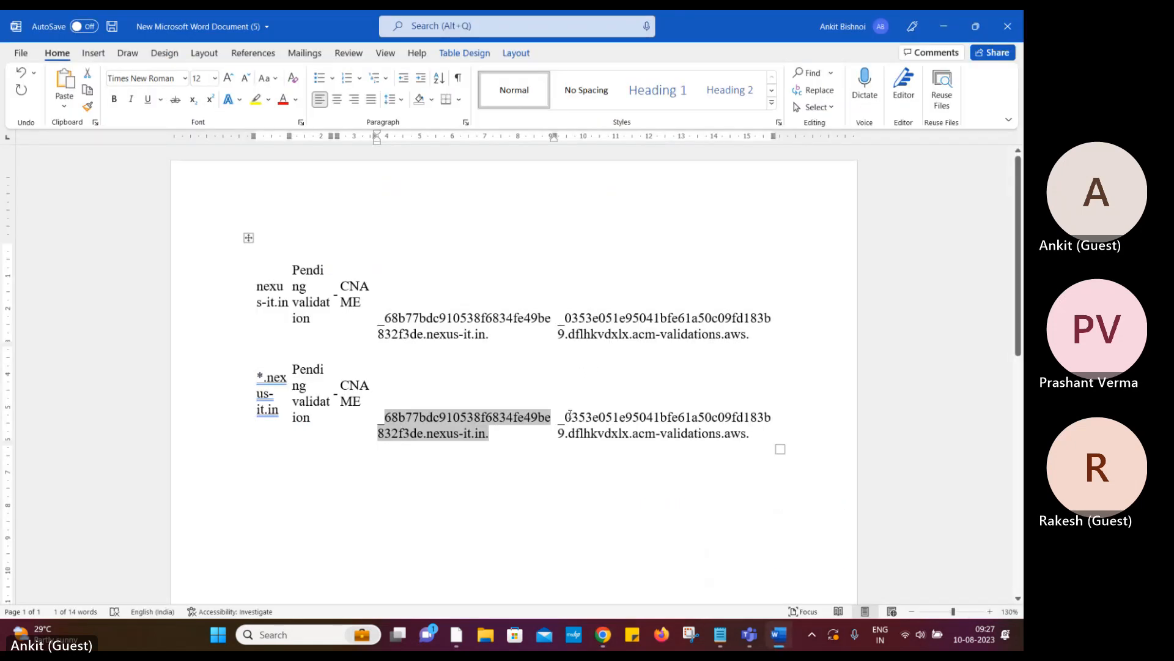
{"action": "left_click_drag", "start_coordinate": [570, 415], "coordinate": [755, 438]}
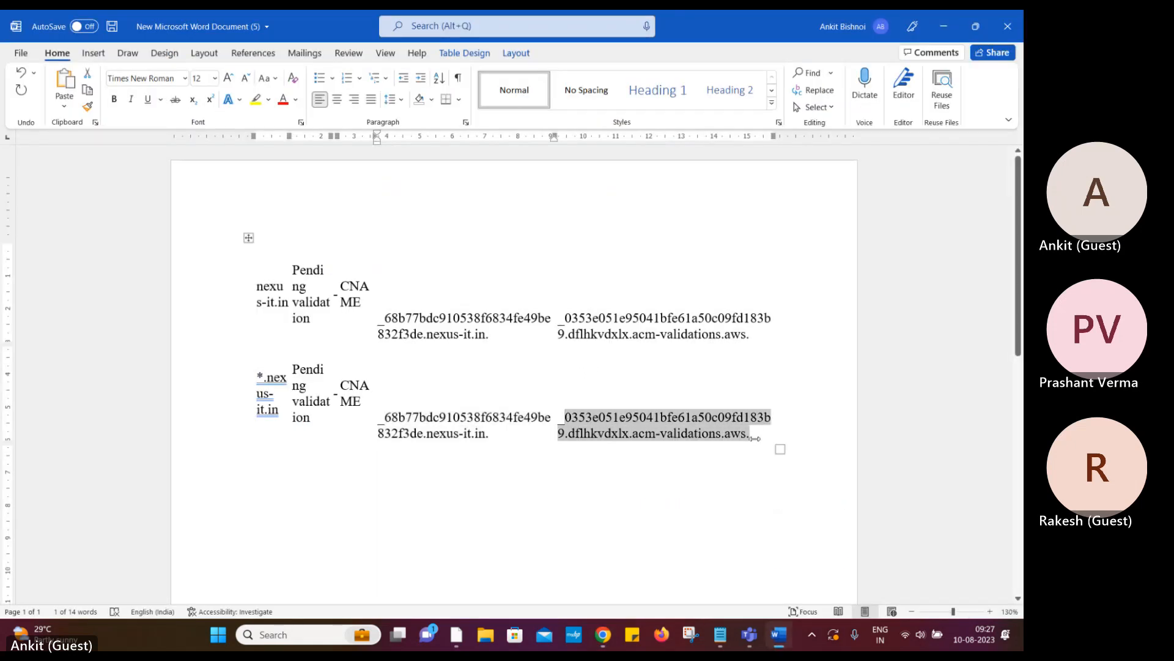
{"action": "key", "text": "ctrl+c"}
{"action": "left_click", "coordinate": [603, 634]}
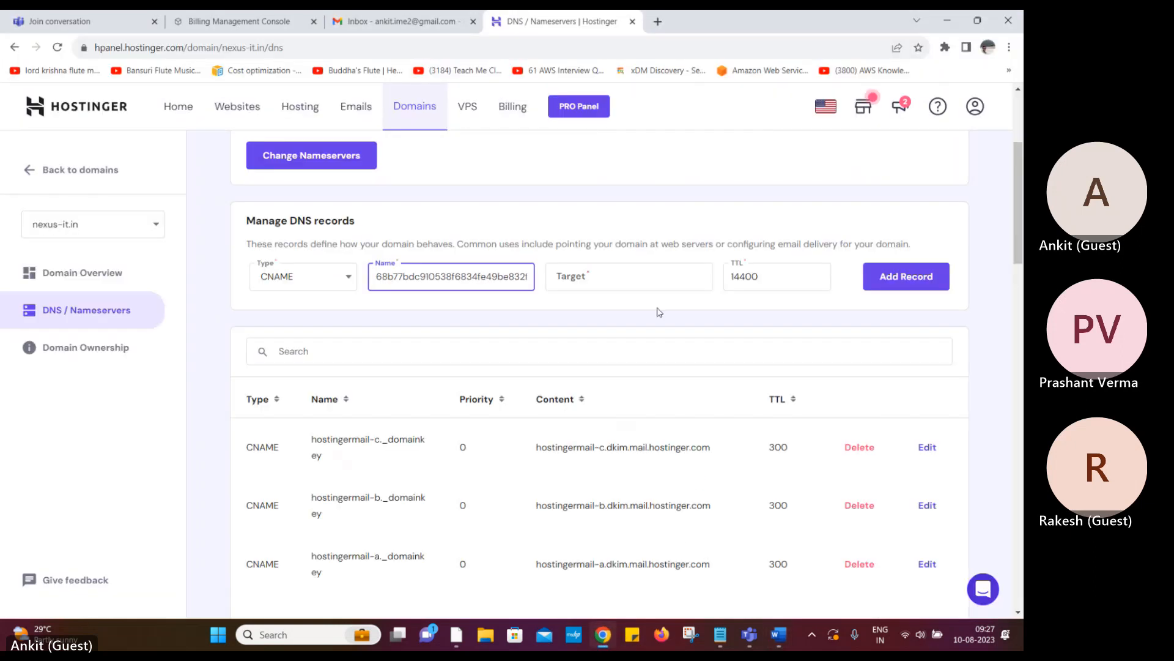
{"action": "left_click", "coordinate": [603, 276]}
{"action": "key", "text": "ctrl+v"}
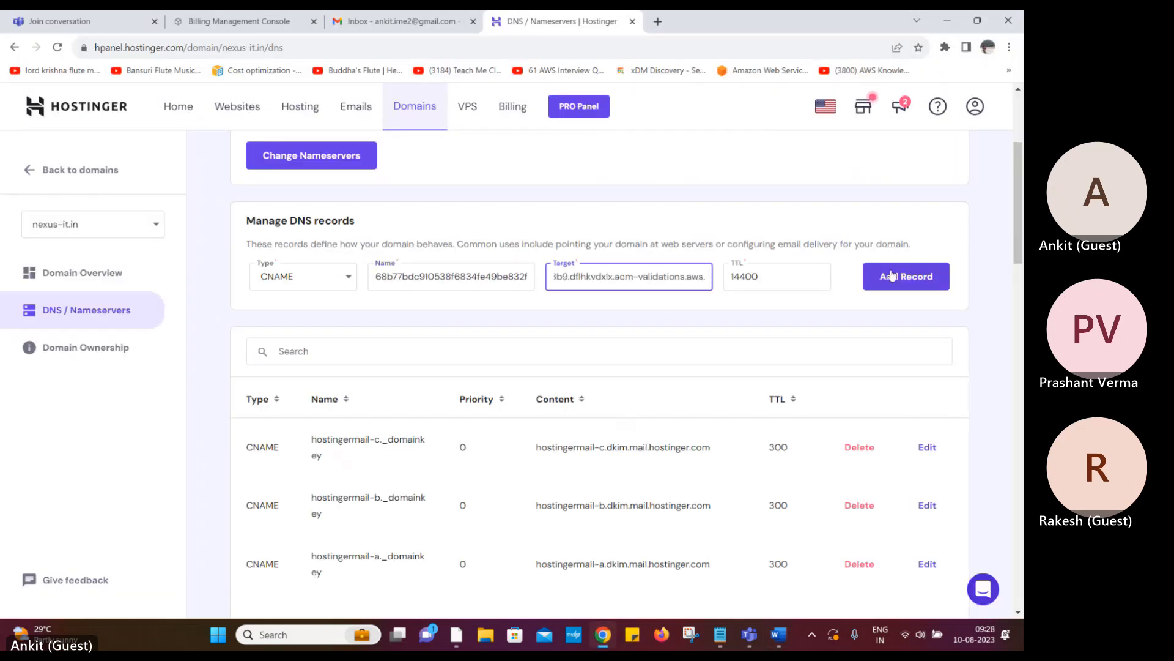
{"action": "left_click", "coordinate": [892, 276]}
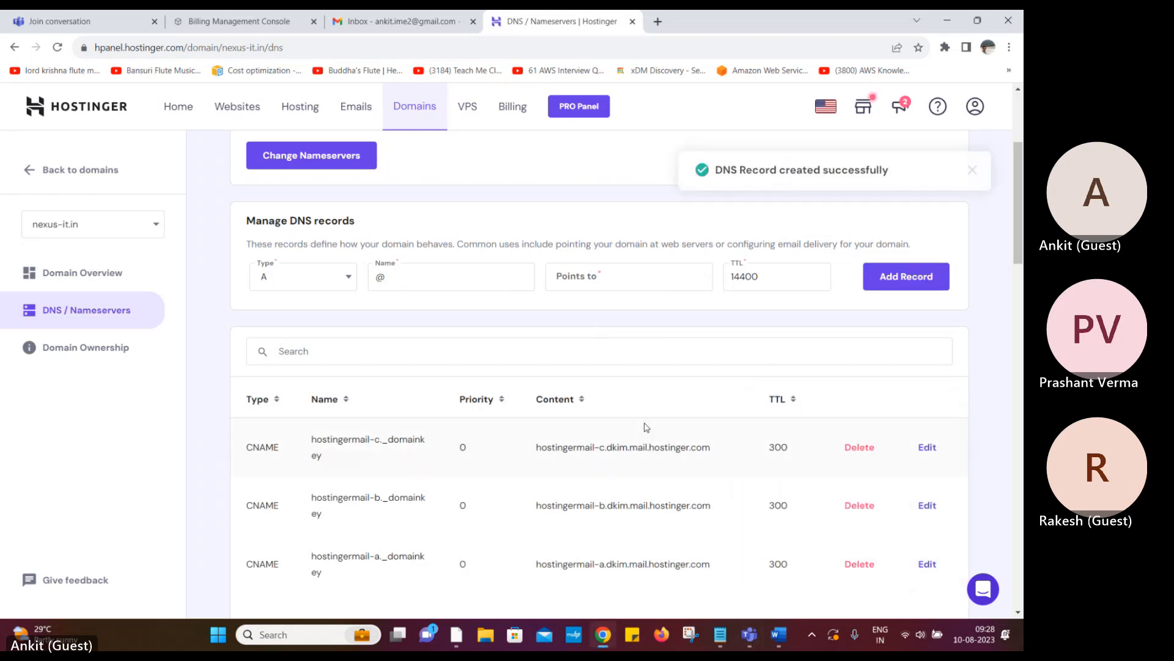
Search the DNS records for 'cname' to locate the acm-validations record with TTL 14400
{"action": "scroll", "coordinate": [554, 436], "scroll_direction": "down", "scroll_amount": 4}
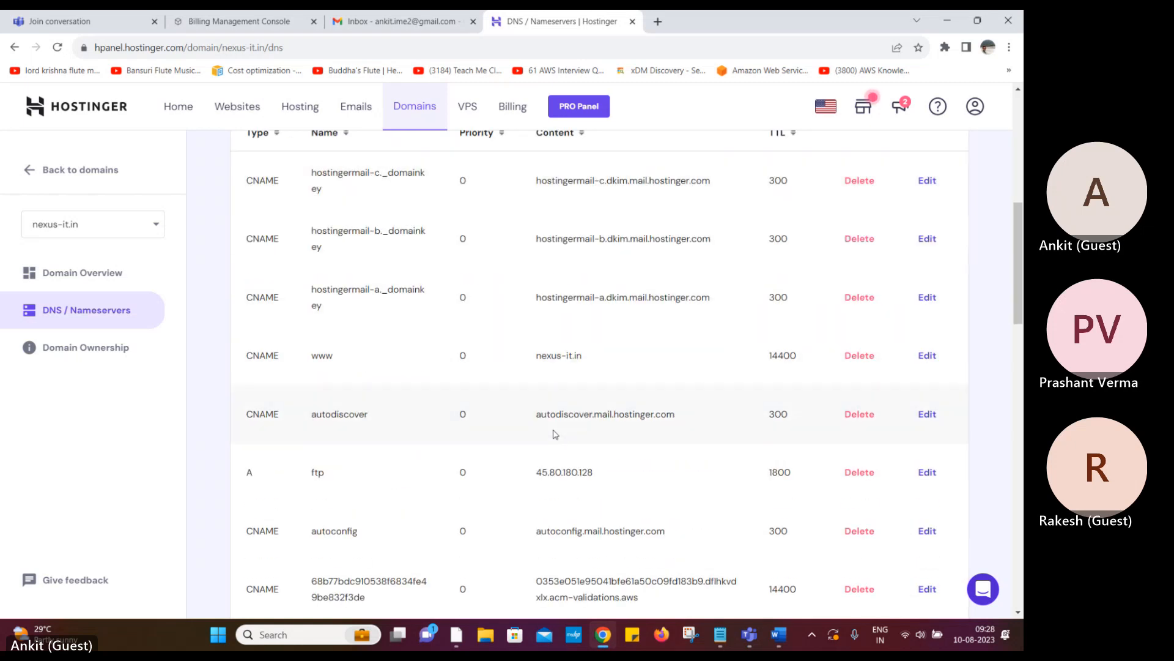
{"action": "scroll", "coordinate": [555, 434], "scroll_direction": "down", "scroll_amount": 7}
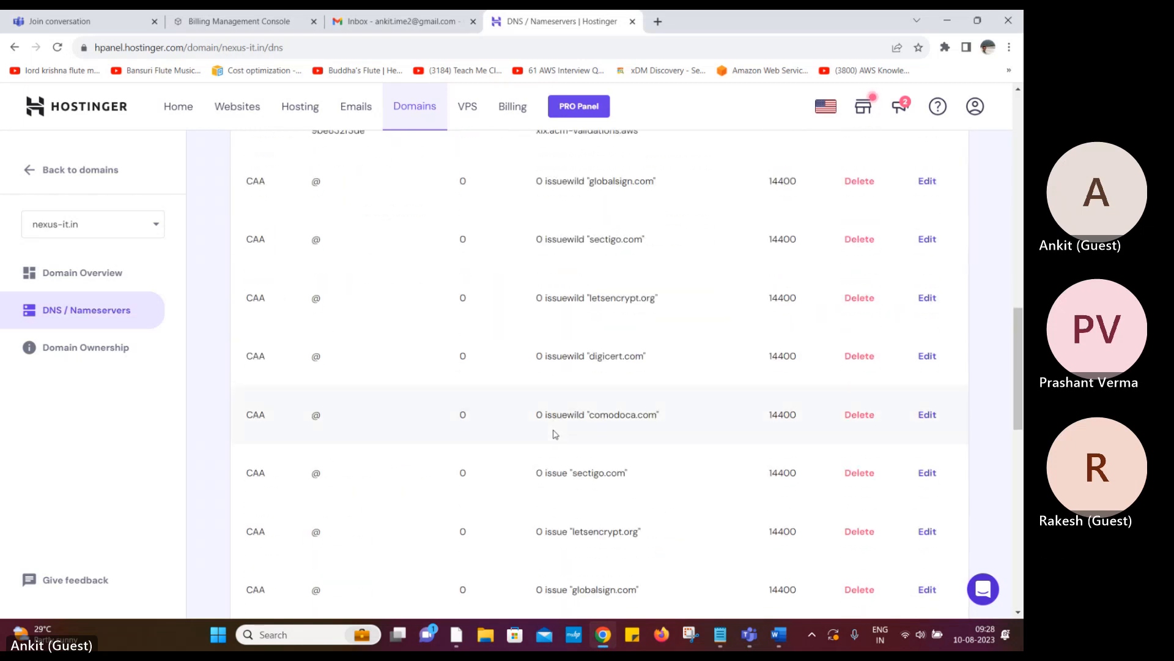
{"action": "scroll", "coordinate": [554, 434], "scroll_direction": "up", "scroll_amount": 3}
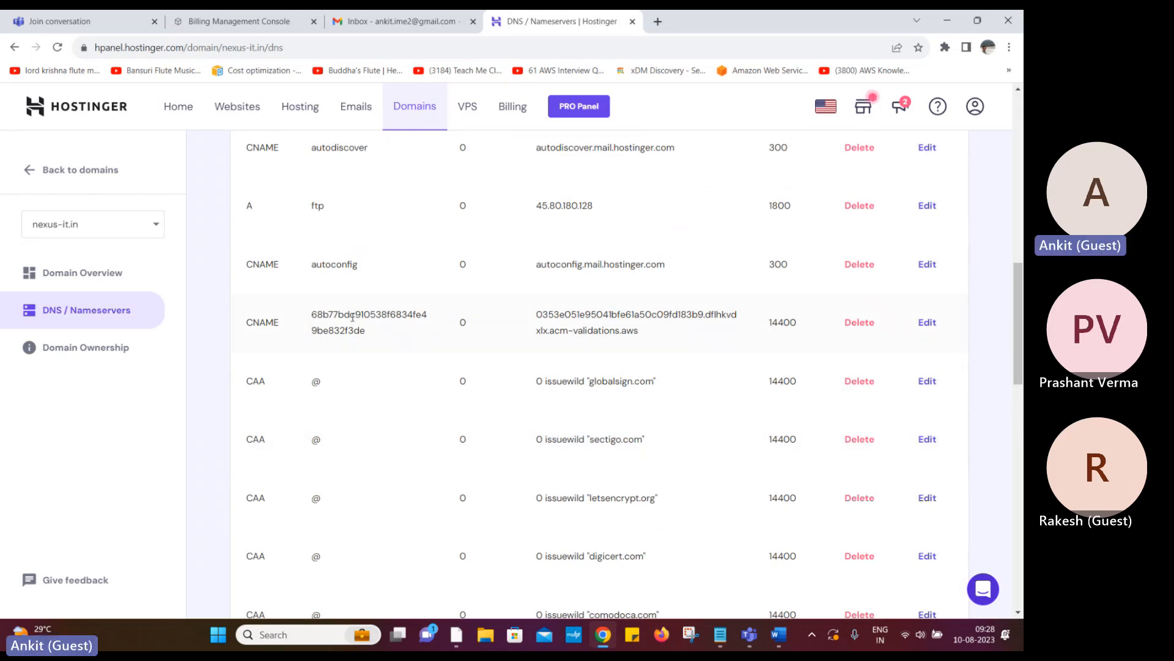
{"action": "scroll", "coordinate": [393, 370], "scroll_direction": "up", "scroll_amount": 5}
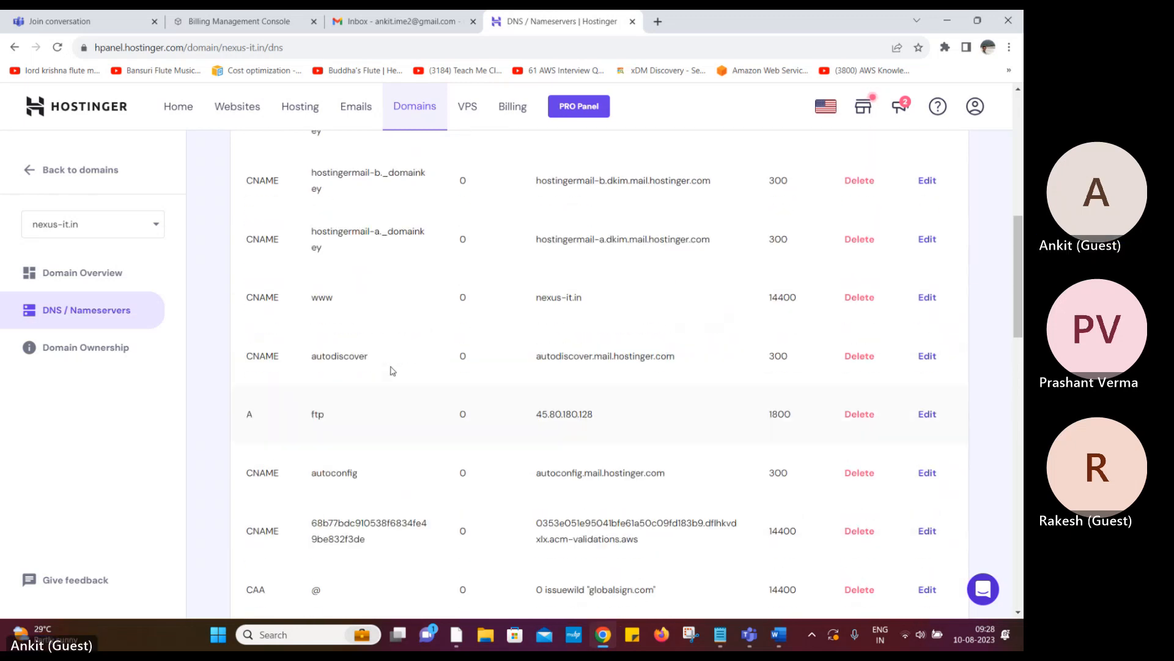
{"action": "scroll", "coordinate": [392, 370], "scroll_direction": "down", "scroll_amount": 20}
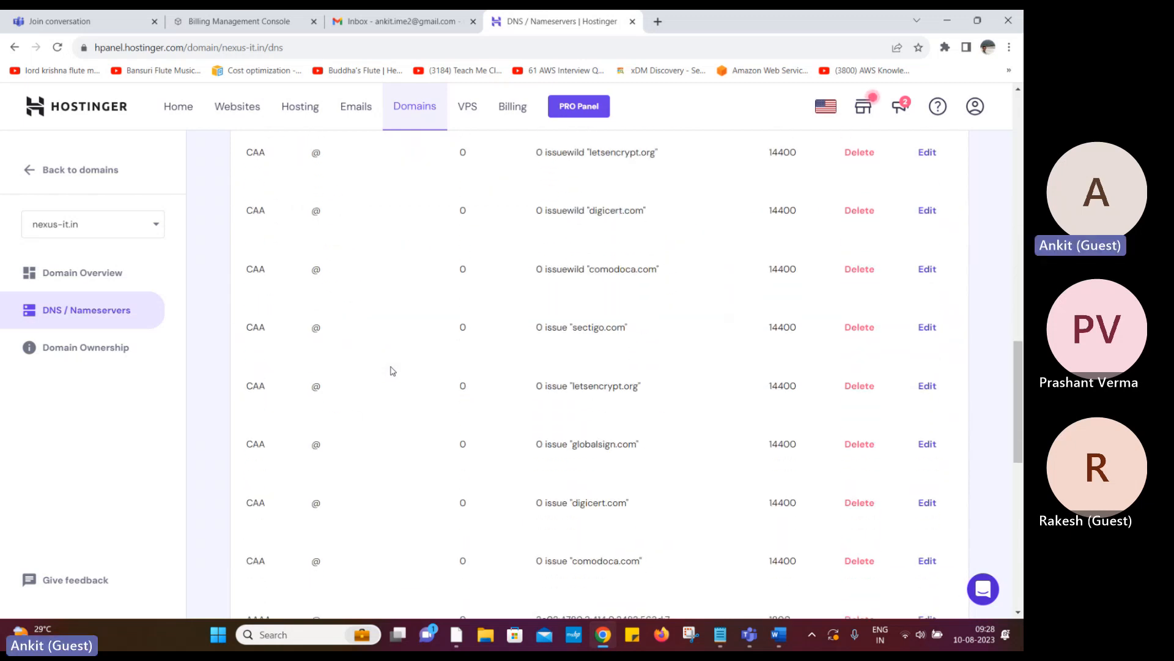
{"action": "scroll", "coordinate": [392, 370], "scroll_direction": "up", "scroll_amount": 20}
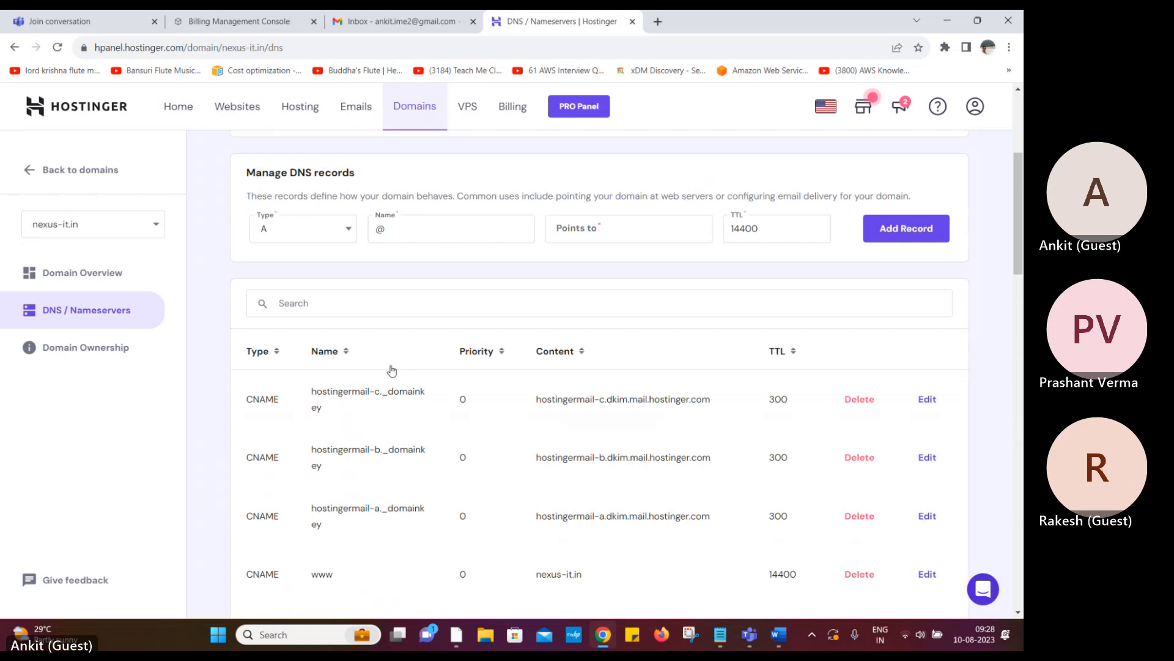
{"action": "left_click", "coordinate": [369, 304]}
{"action": "type", "text": "cname"}
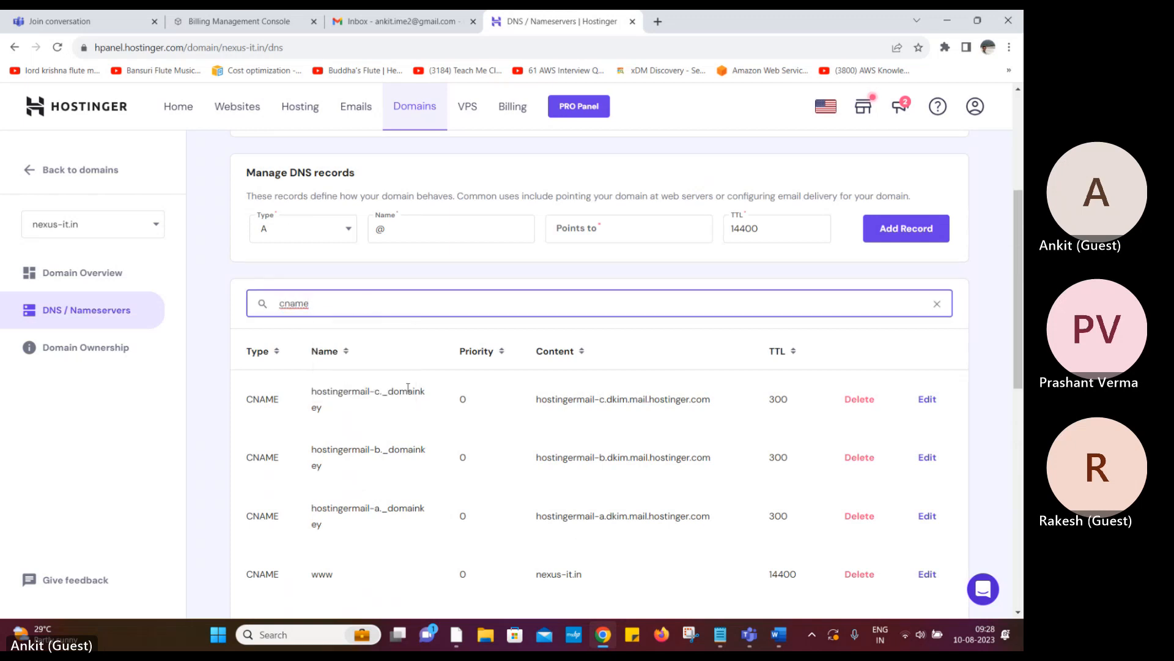
{"action": "scroll", "coordinate": [408, 388], "scroll_direction": "down", "scroll_amount": 4}
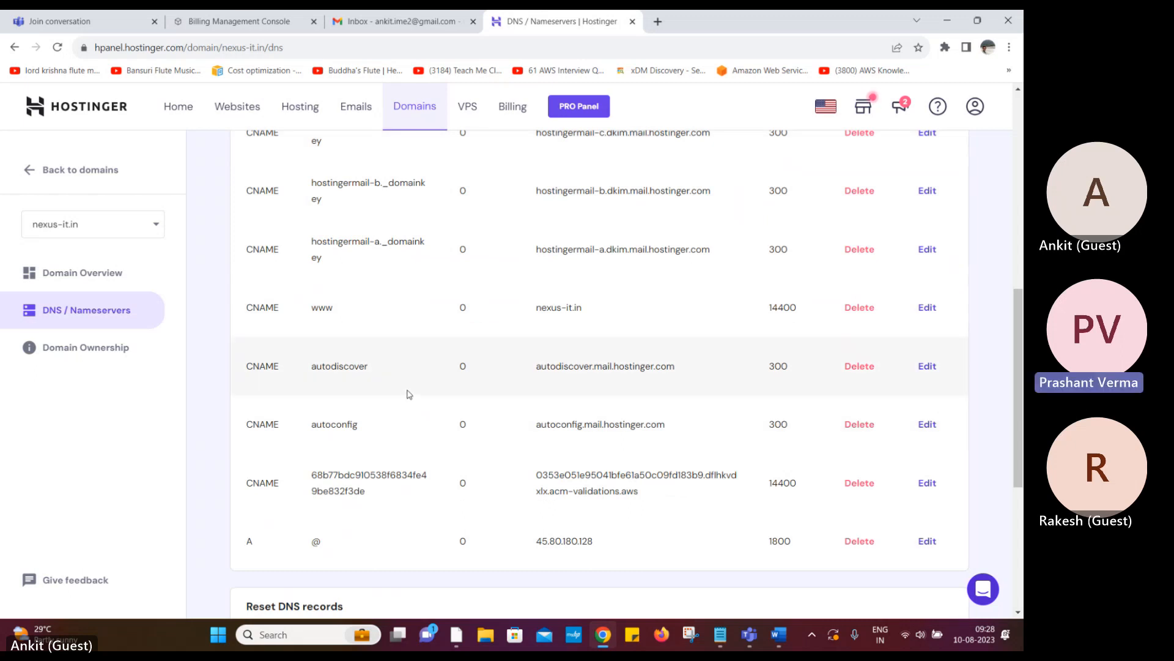
{"action": "scroll", "coordinate": [409, 394], "scroll_direction": "up", "scroll_amount": 2}
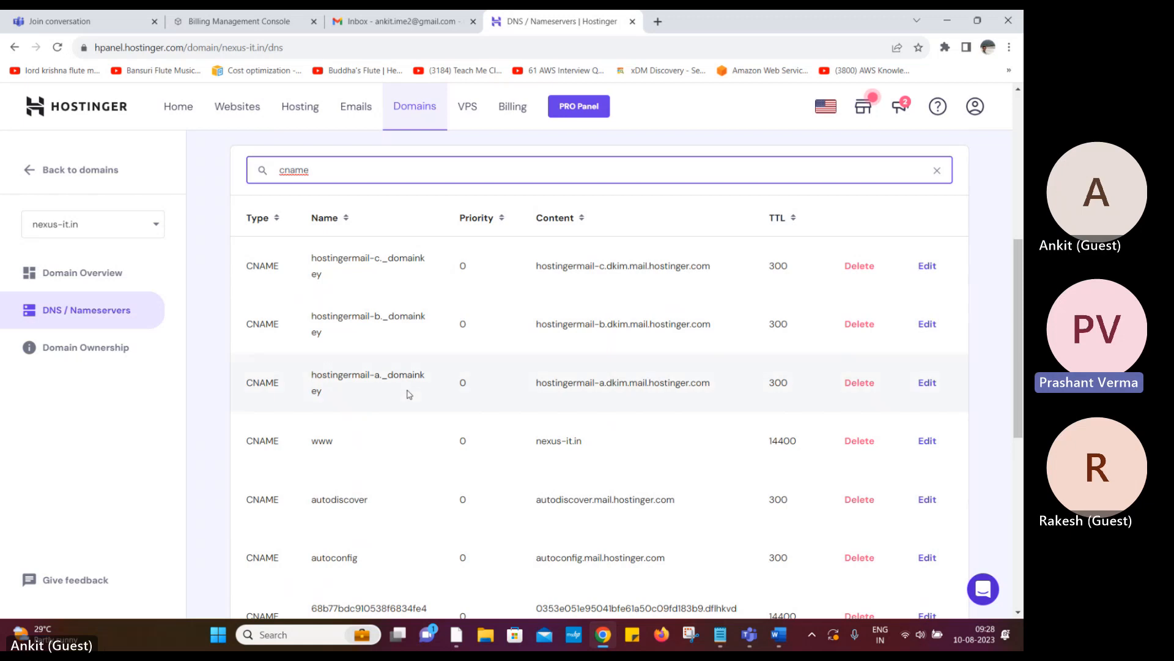
{"action": "scroll", "coordinate": [409, 393], "scroll_direction": "down", "scroll_amount": 2}
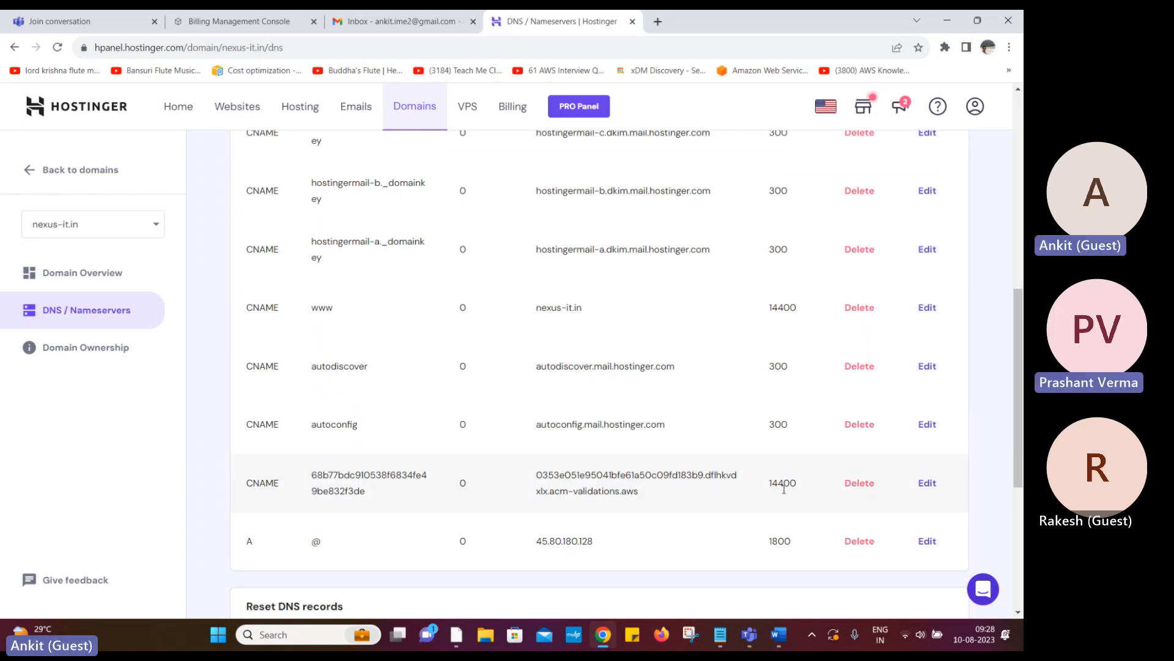
Change the ACM validation CNAME's TTL from 14400 to 60, after 30 is rejected, and update it
{"action": "left_click", "coordinate": [929, 483]}
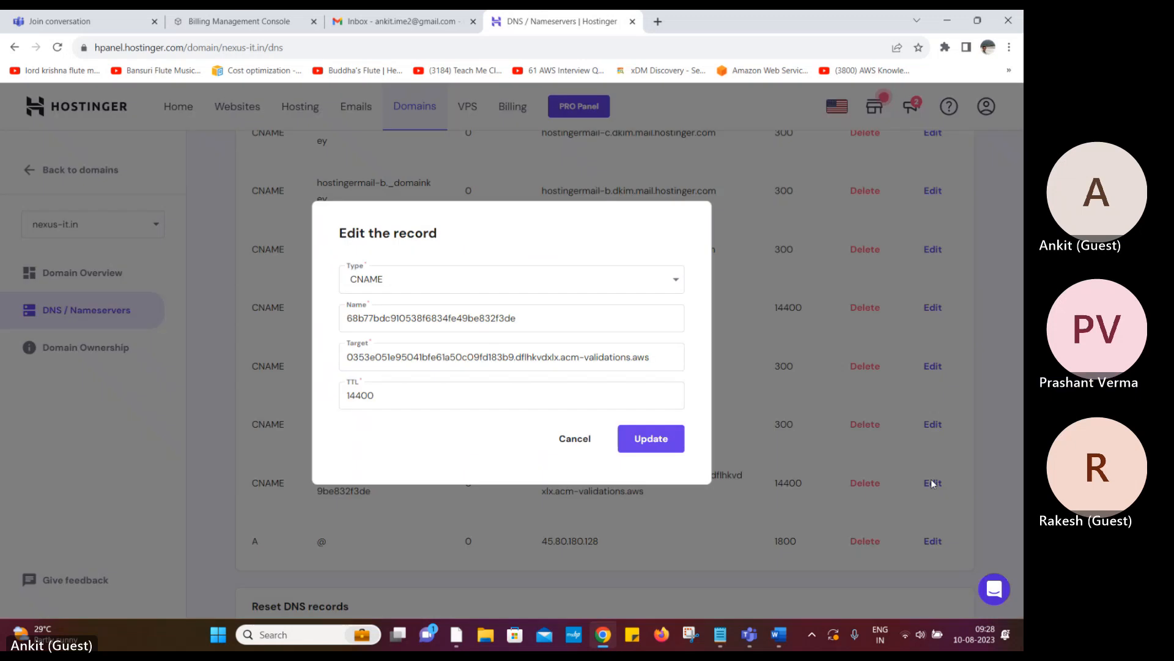
{"action": "left_click_drag", "start_coordinate": [377, 395], "coordinate": [338, 401]}
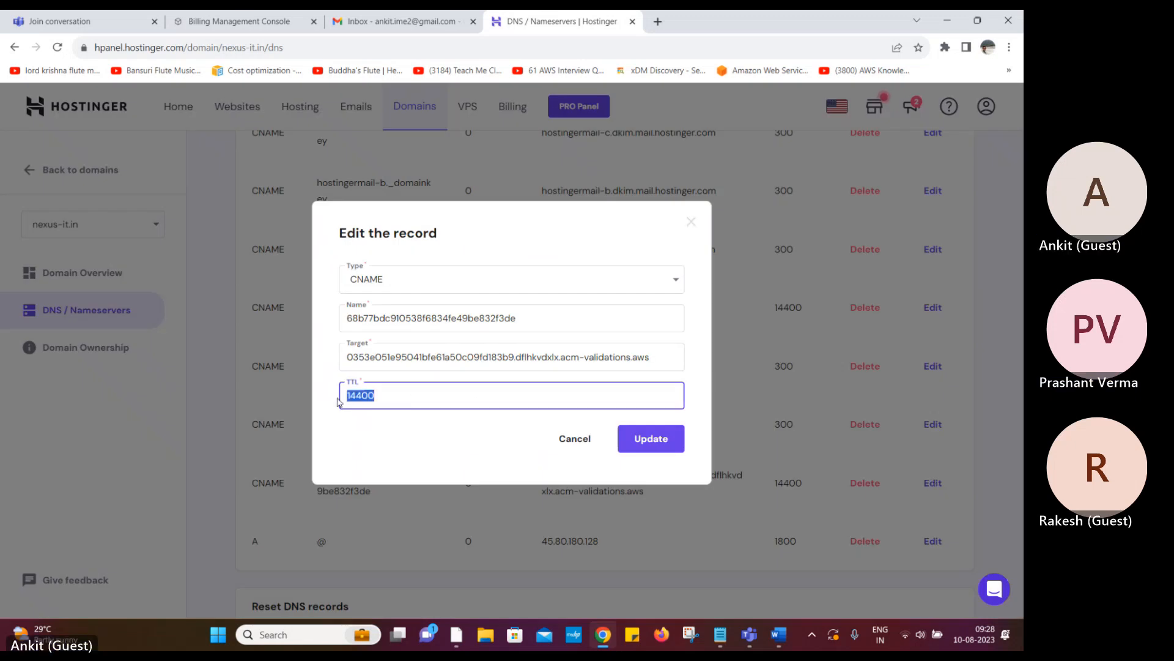
{"action": "key", "text": "BackSpace"}
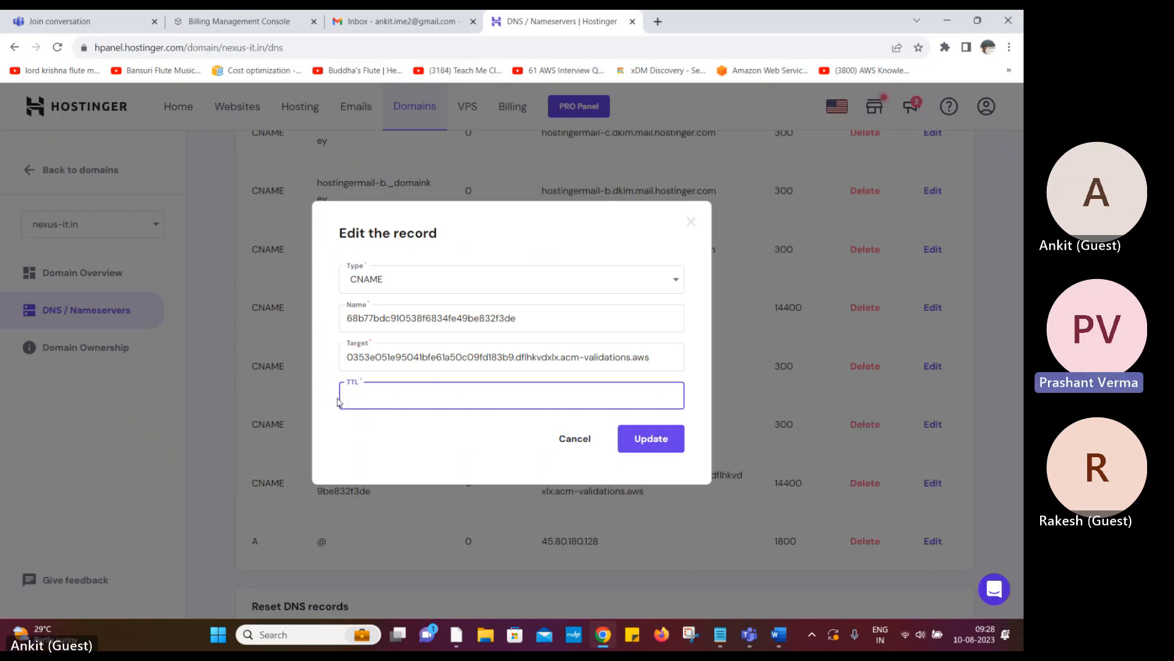
{"action": "type", "text": "30"}
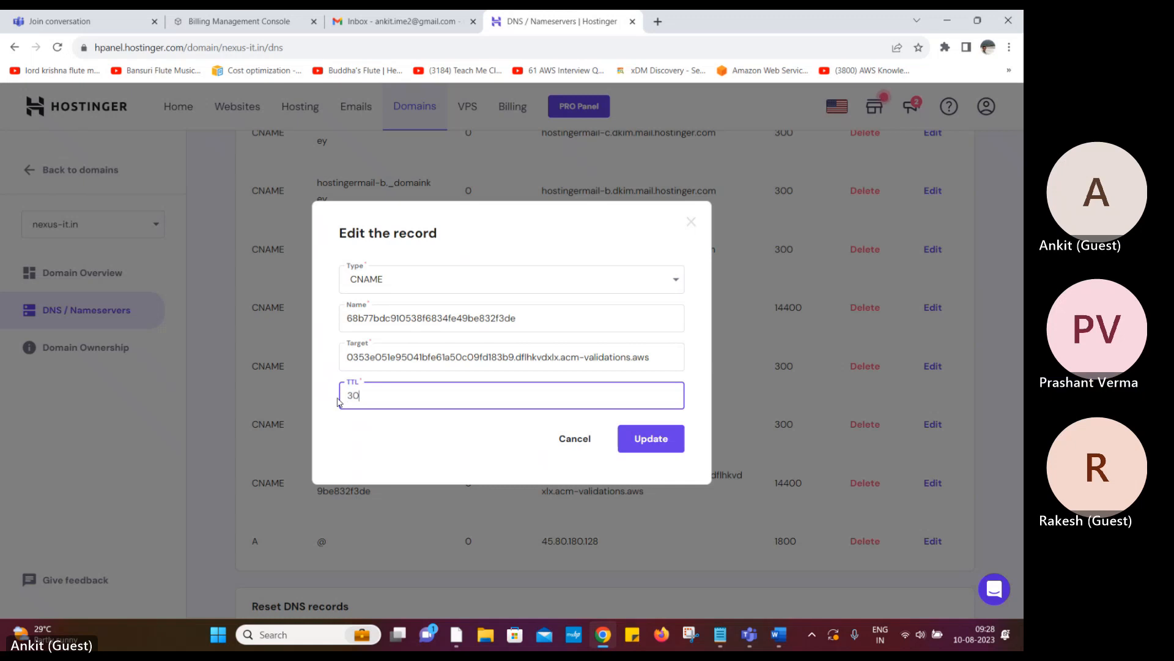
{"action": "left_click", "coordinate": [652, 441]}
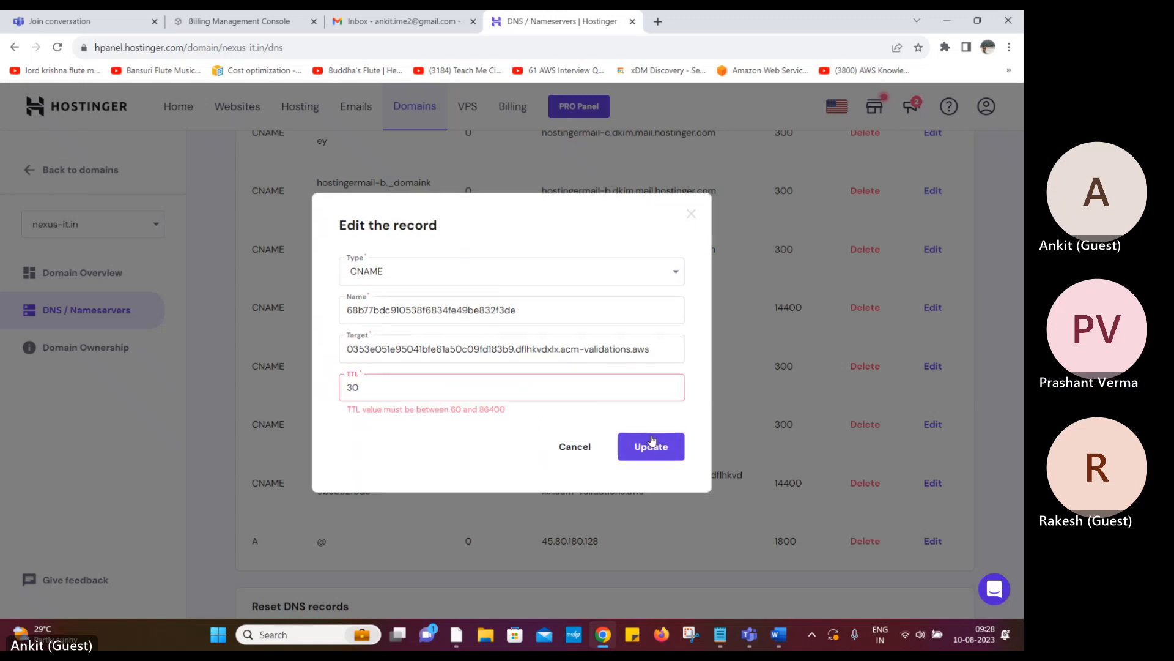
{"action": "left_click_drag", "start_coordinate": [421, 391], "coordinate": [325, 398]}
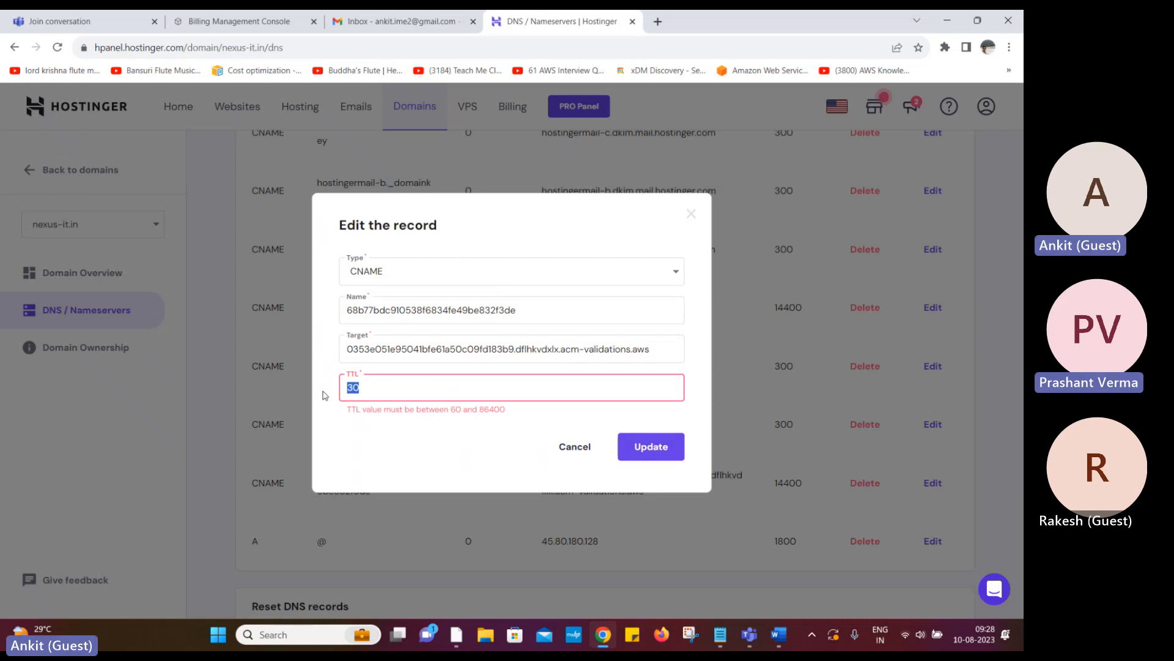
{"action": "type", "text": "60"}
{"action": "left_click", "coordinate": [640, 451]}
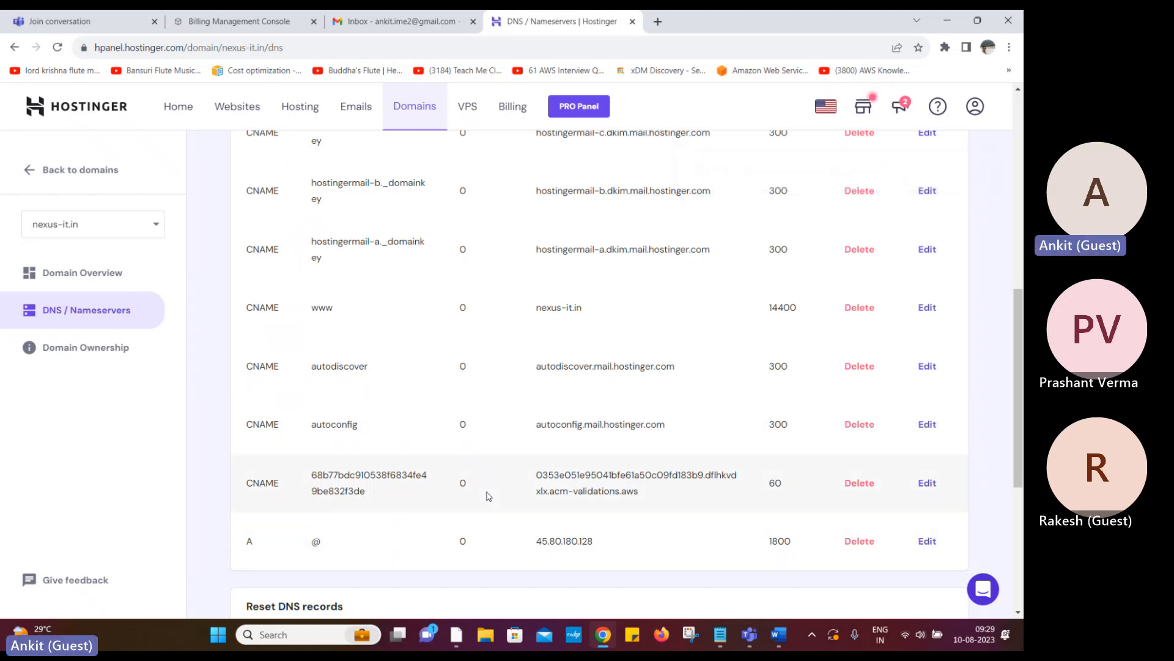
{"action": "scroll", "coordinate": [489, 496], "scroll_direction": "down", "scroll_amount": 2}
{"action": "scroll", "coordinate": [489, 496], "scroll_direction": "up", "scroll_amount": 6}
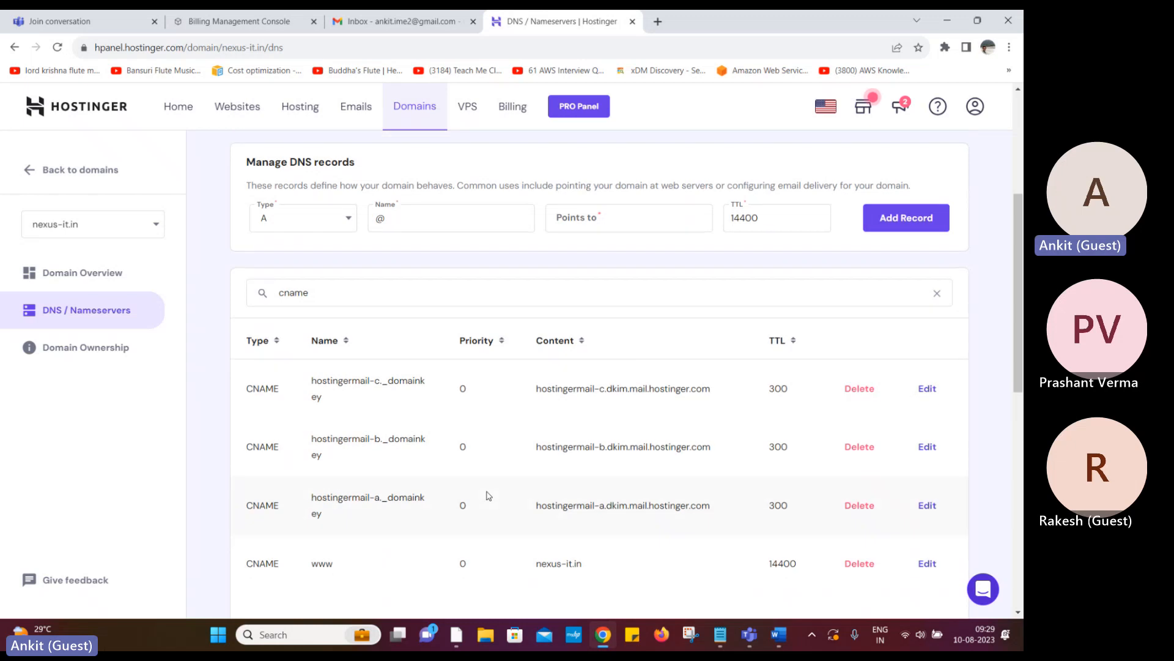
{"action": "scroll", "coordinate": [489, 495], "scroll_direction": "down", "scroll_amount": 5}
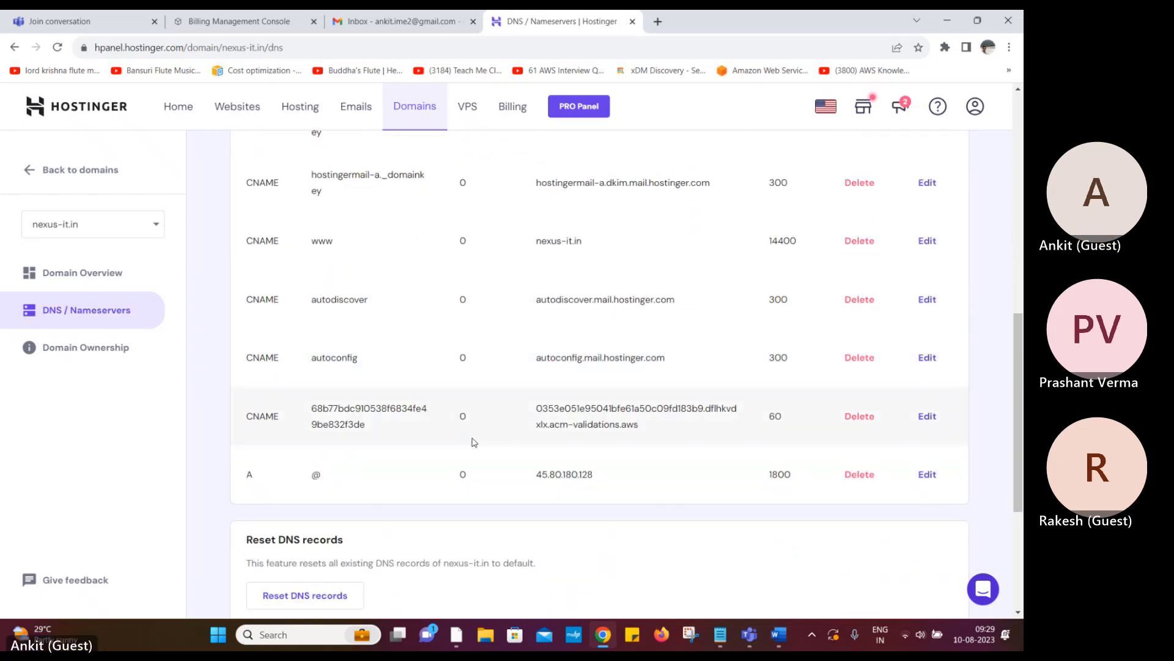
{"action": "scroll", "coordinate": [460, 446], "scroll_direction": "up", "scroll_amount": 5}
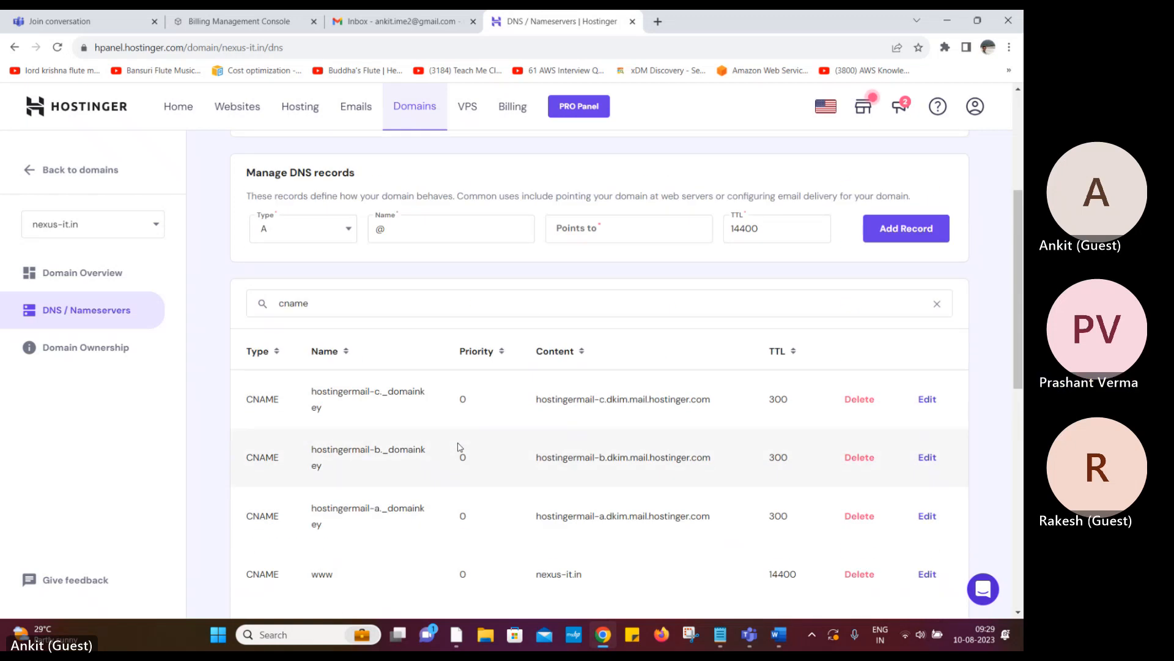
{"action": "scroll", "coordinate": [460, 447], "scroll_direction": "down", "scroll_amount": 3}
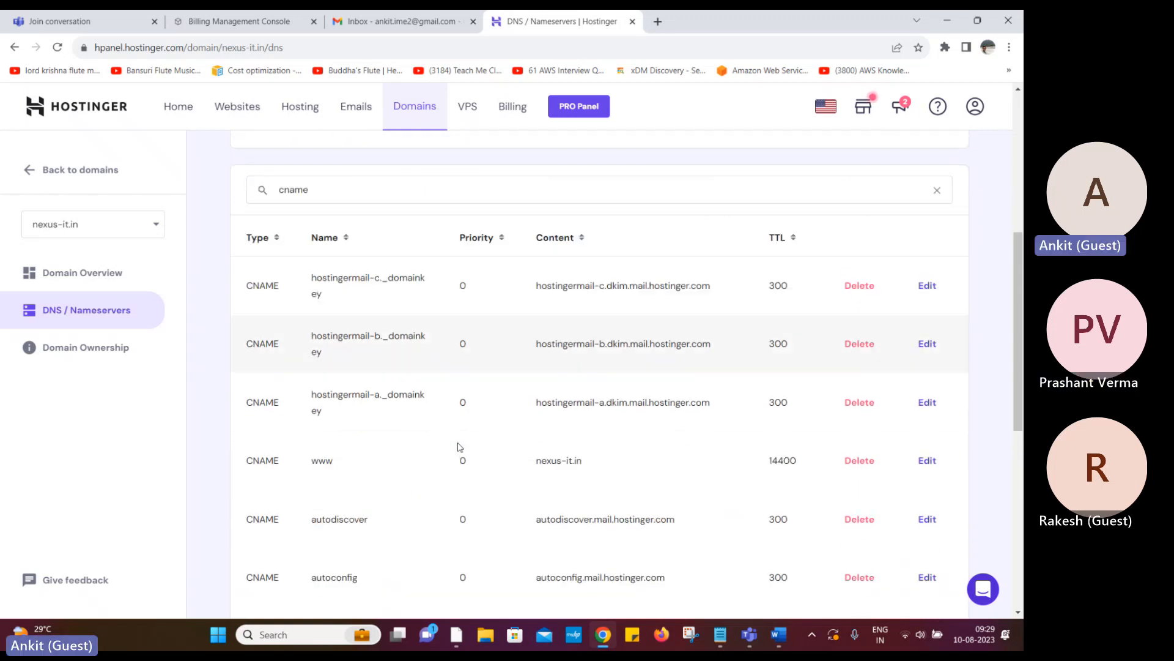
{"action": "scroll", "coordinate": [458, 448], "scroll_direction": "down", "scroll_amount": 5}
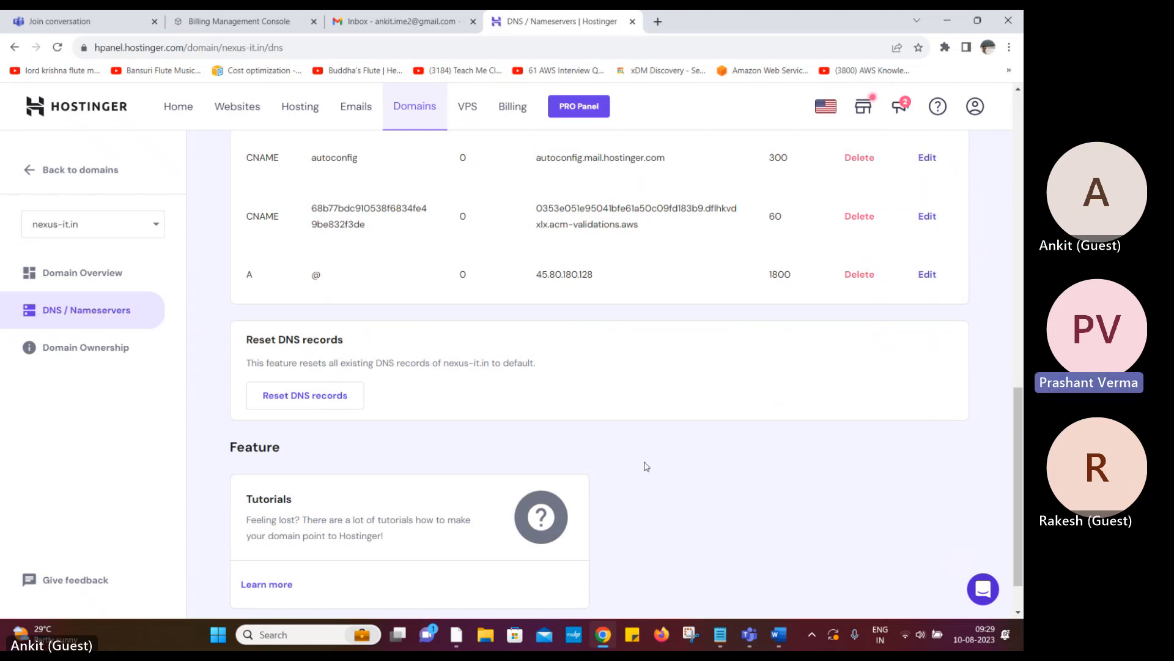
{"action": "scroll", "coordinate": [647, 466], "scroll_direction": "up", "scroll_amount": 2}
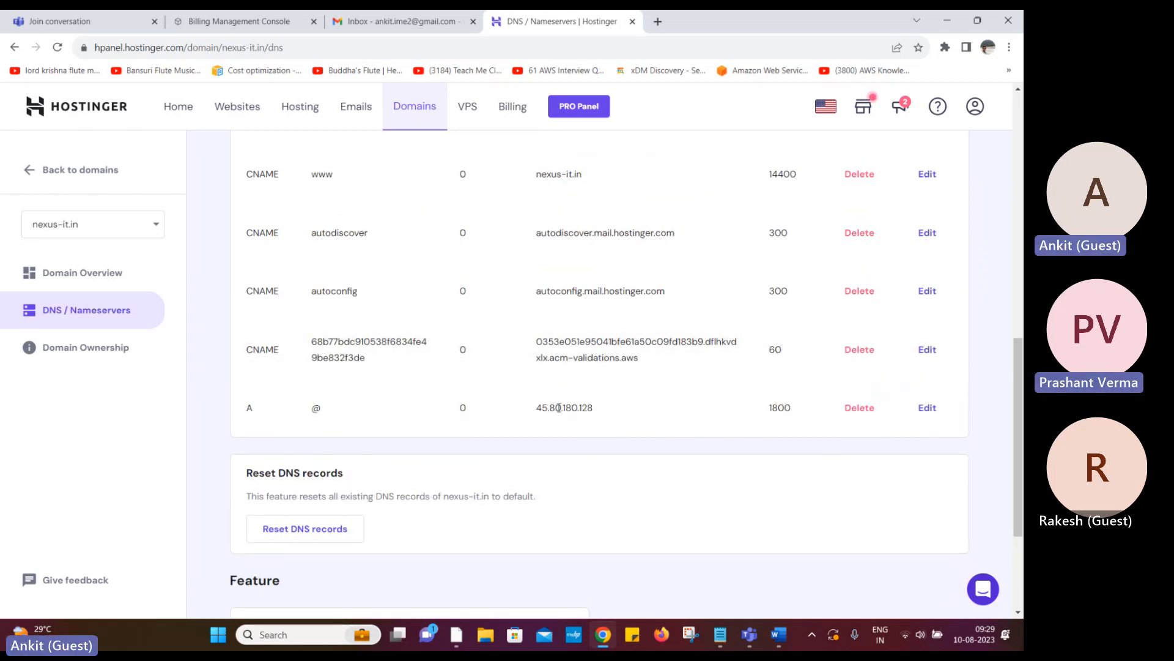
{"action": "scroll", "coordinate": [558, 406], "scroll_direction": "up", "scroll_amount": 3}
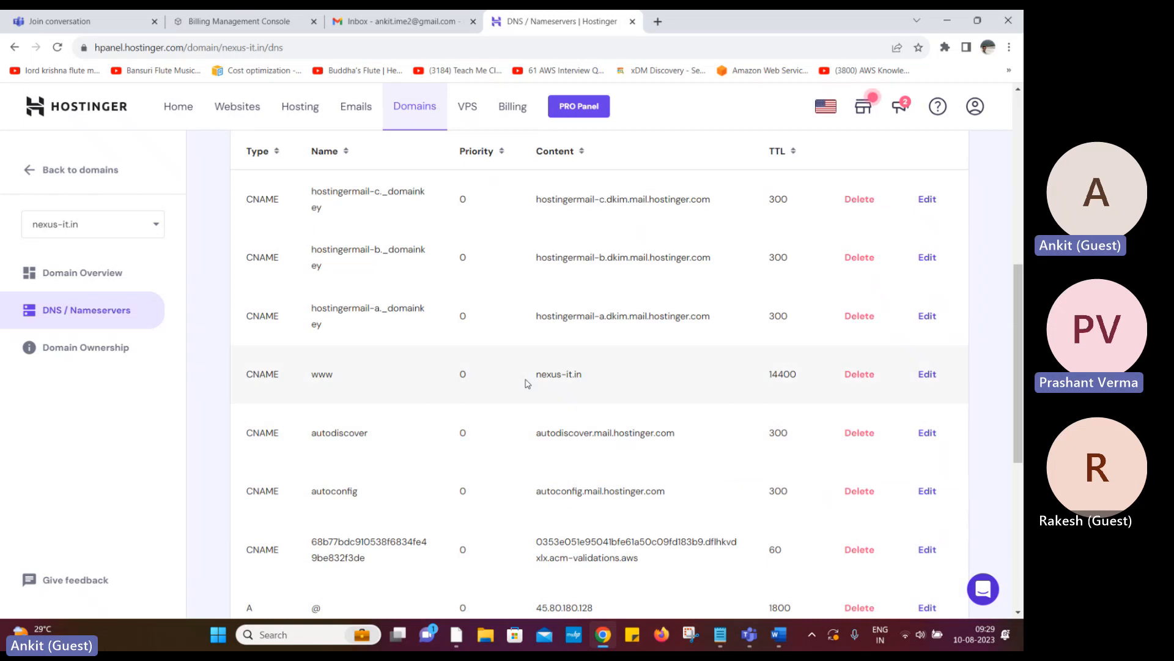
{"action": "scroll", "coordinate": [540, 453], "scroll_direction": "up", "scroll_amount": 2}
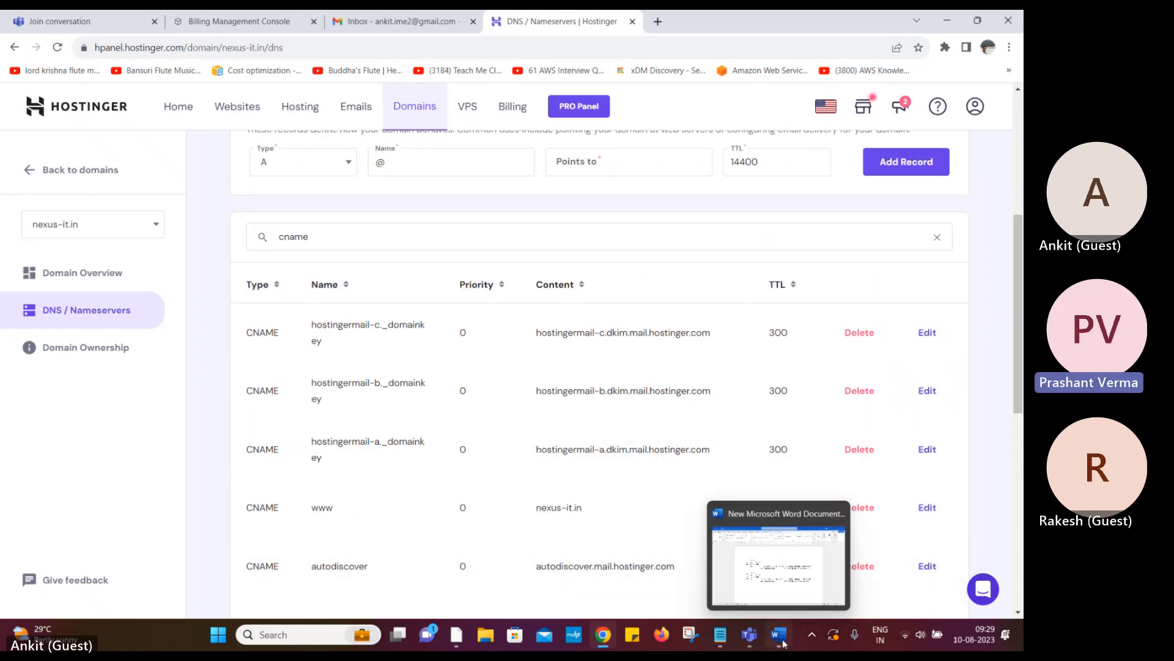
Bring the Teams meeting forward, then return to Hostinger's nexus-it.in DNS records list
{"action": "mouse_move", "coordinate": [749, 636]}
{"action": "left_click", "coordinate": [711, 597]}
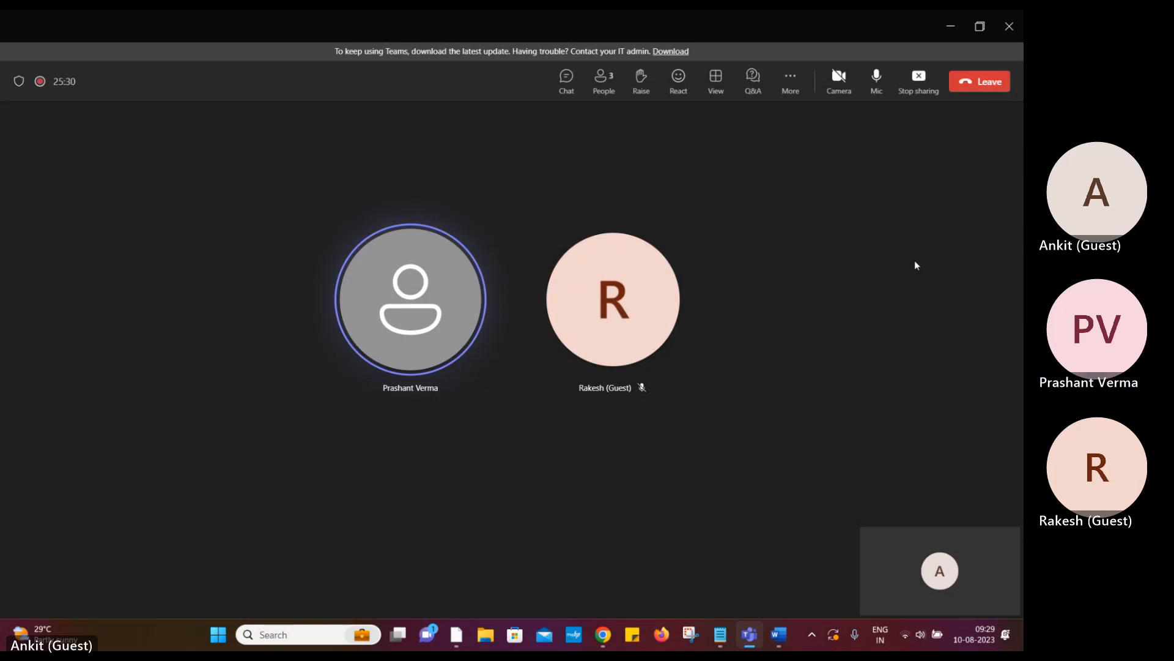
{"action": "left_click", "coordinate": [603, 645]}
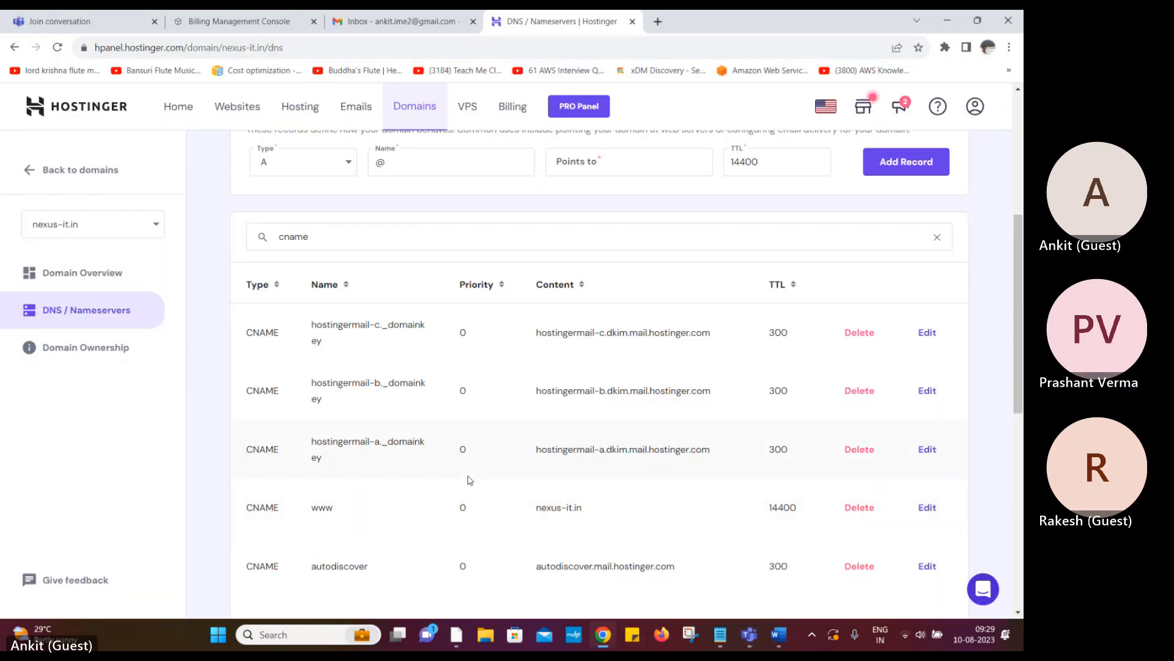
{"action": "scroll", "coordinate": [469, 480], "scroll_direction": "up", "scroll_amount": 3}
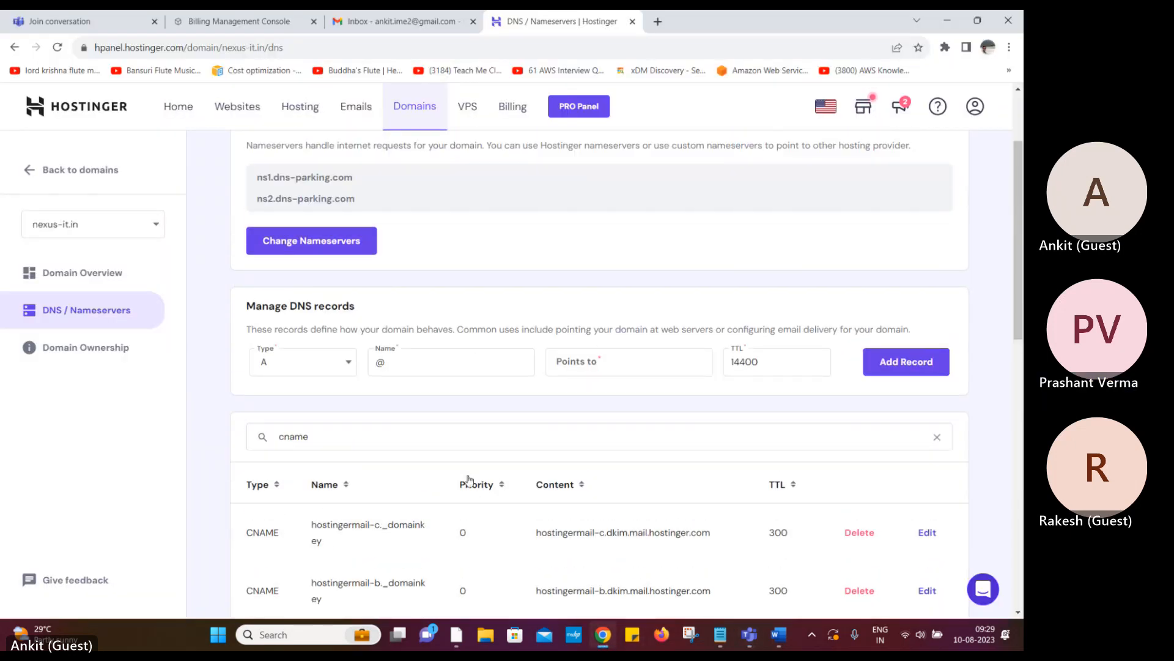
{"action": "scroll", "coordinate": [468, 479], "scroll_direction": "up", "scroll_amount": 2}
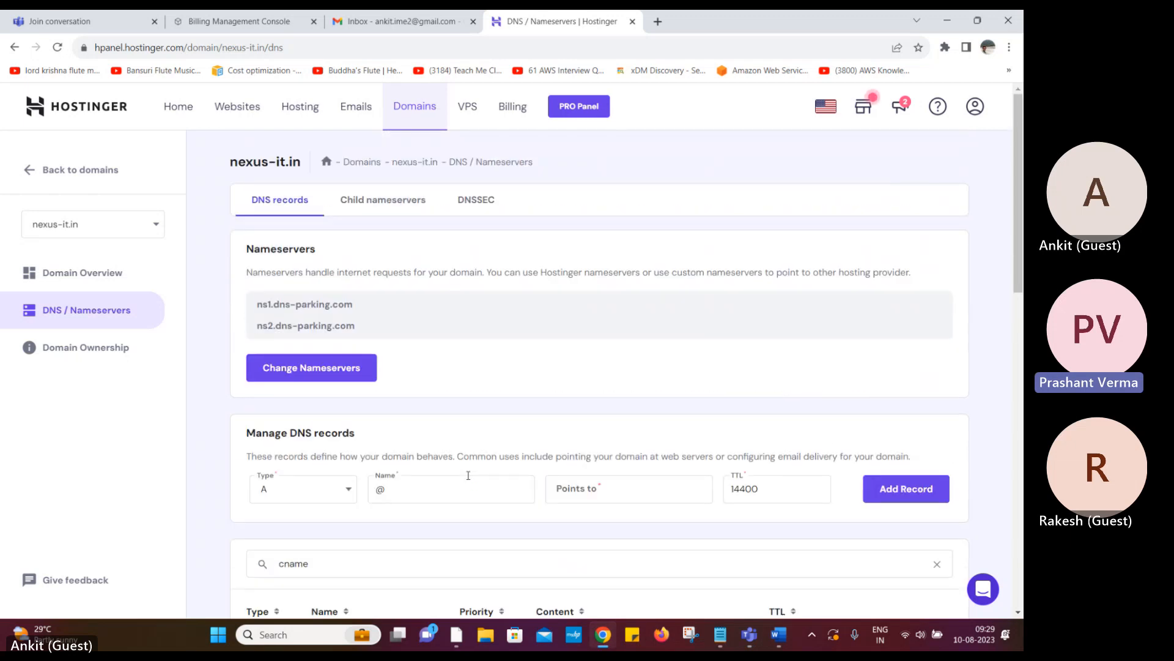
{"action": "scroll", "coordinate": [491, 452], "scroll_direction": "down", "scroll_amount": 4}
Review the acm-validations CNAME at TTL 60 beside the mail and www CNAMEs
{"action": "left_click", "coordinate": [747, 638]}
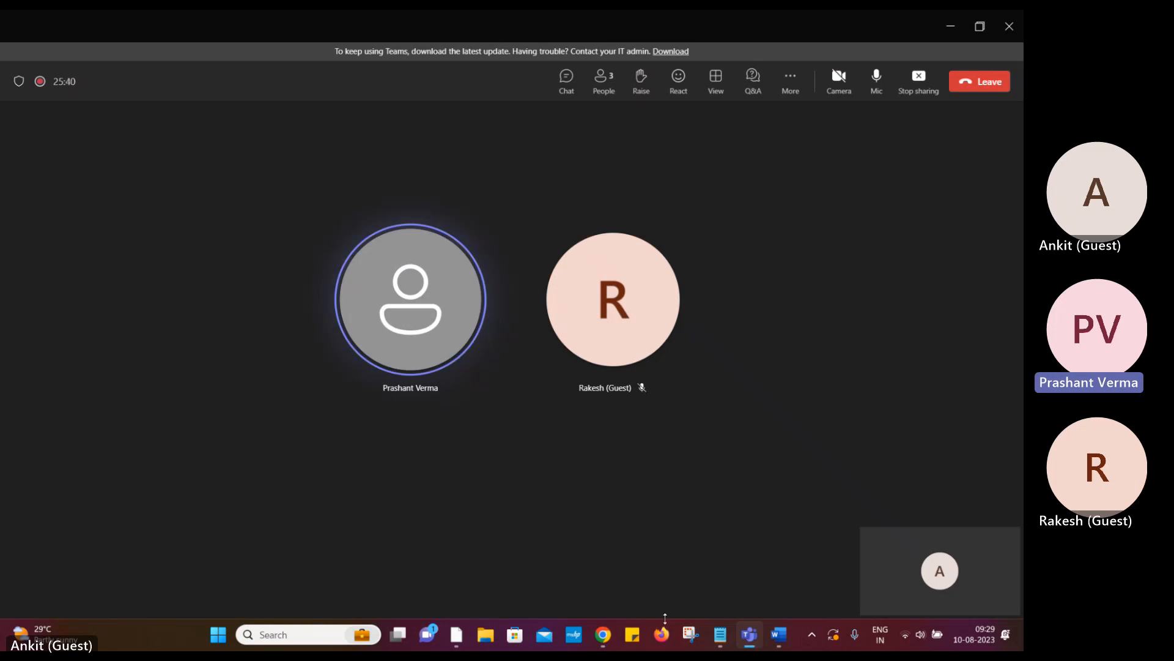
{"action": "left_click", "coordinate": [603, 636]}
{"action": "scroll", "coordinate": [512, 505], "scroll_direction": "down", "scroll_amount": 4}
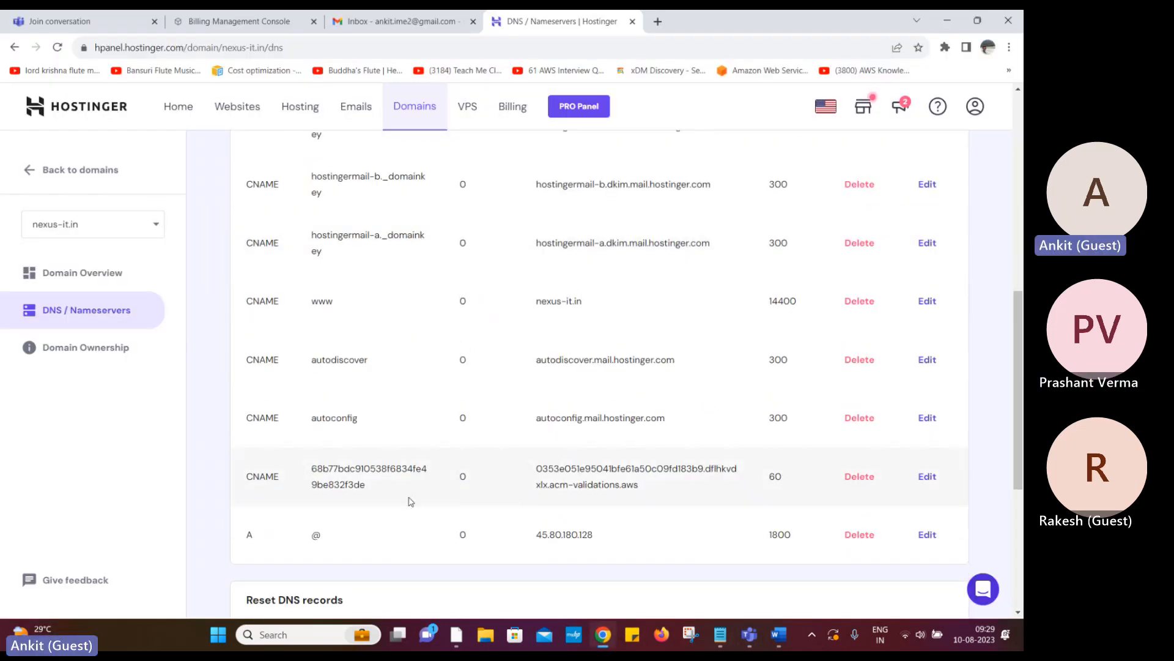
{"action": "scroll", "coordinate": [411, 502], "scroll_direction": "up", "scroll_amount": 2}
{"action": "scroll", "coordinate": [411, 502], "scroll_direction": "up", "scroll_amount": 1}
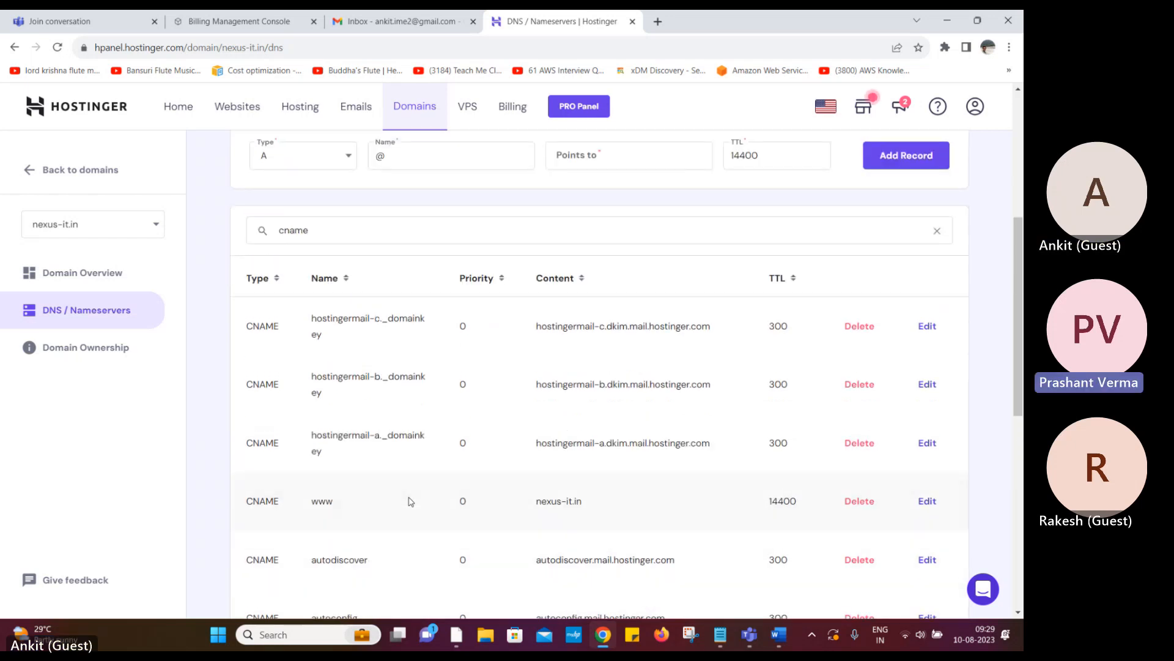
{"action": "scroll", "coordinate": [410, 501], "scroll_direction": "down", "scroll_amount": 3}
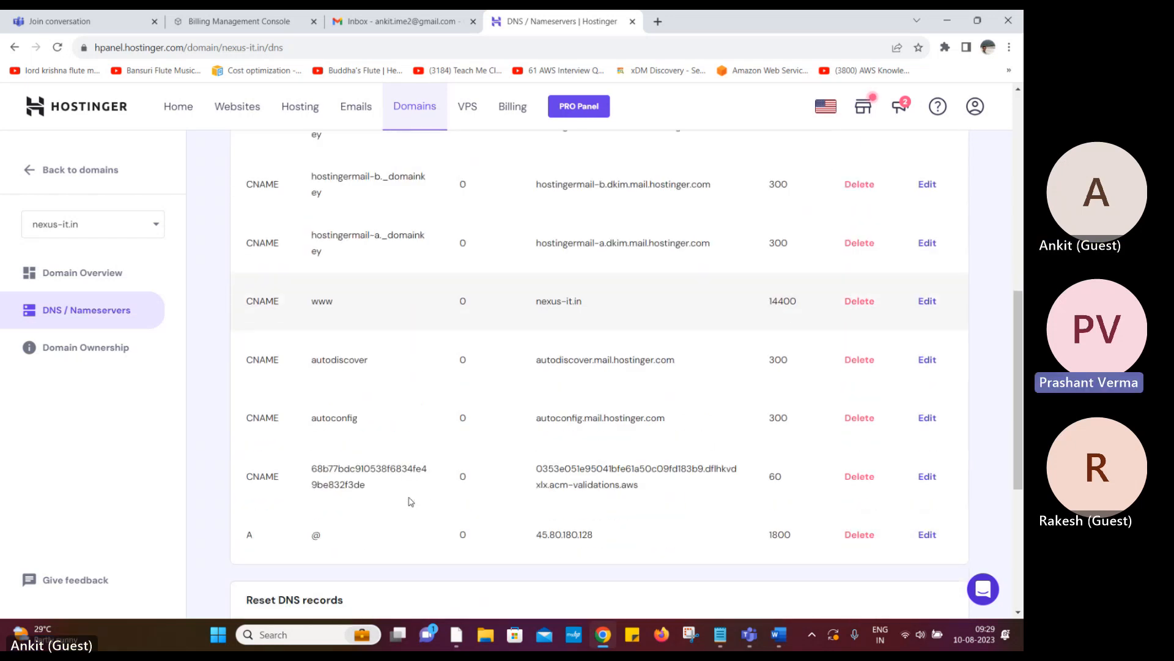
{"action": "scroll", "coordinate": [410, 502], "scroll_direction": "down", "scroll_amount": 3}
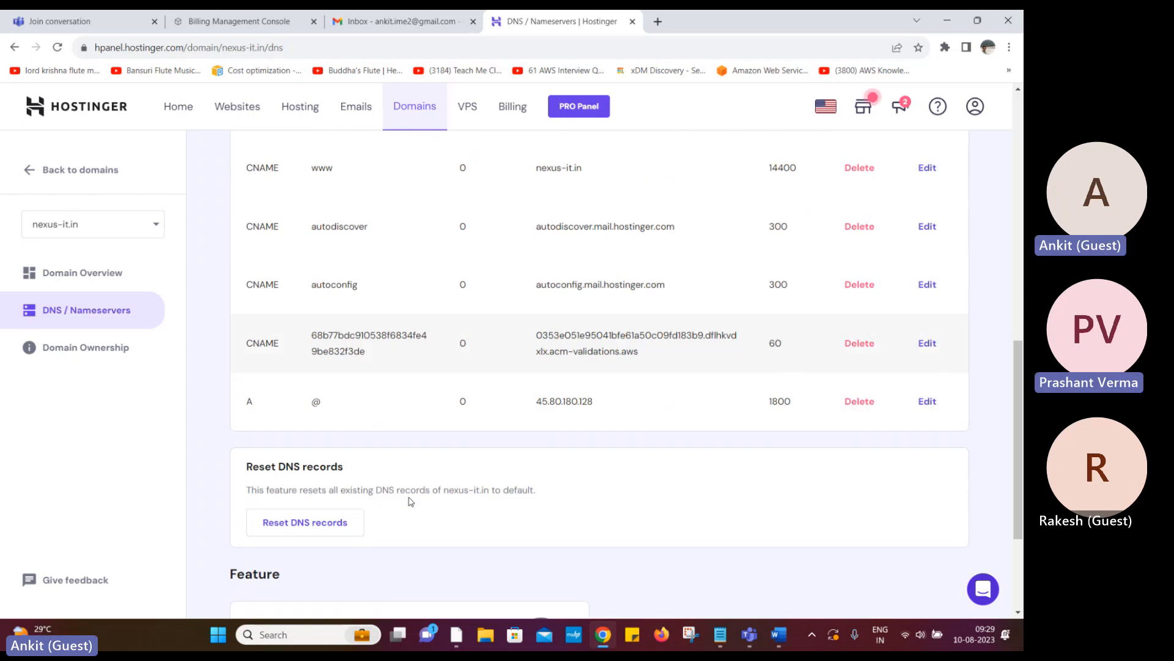
{"action": "scroll", "coordinate": [411, 502], "scroll_direction": "up", "scroll_amount": 1}
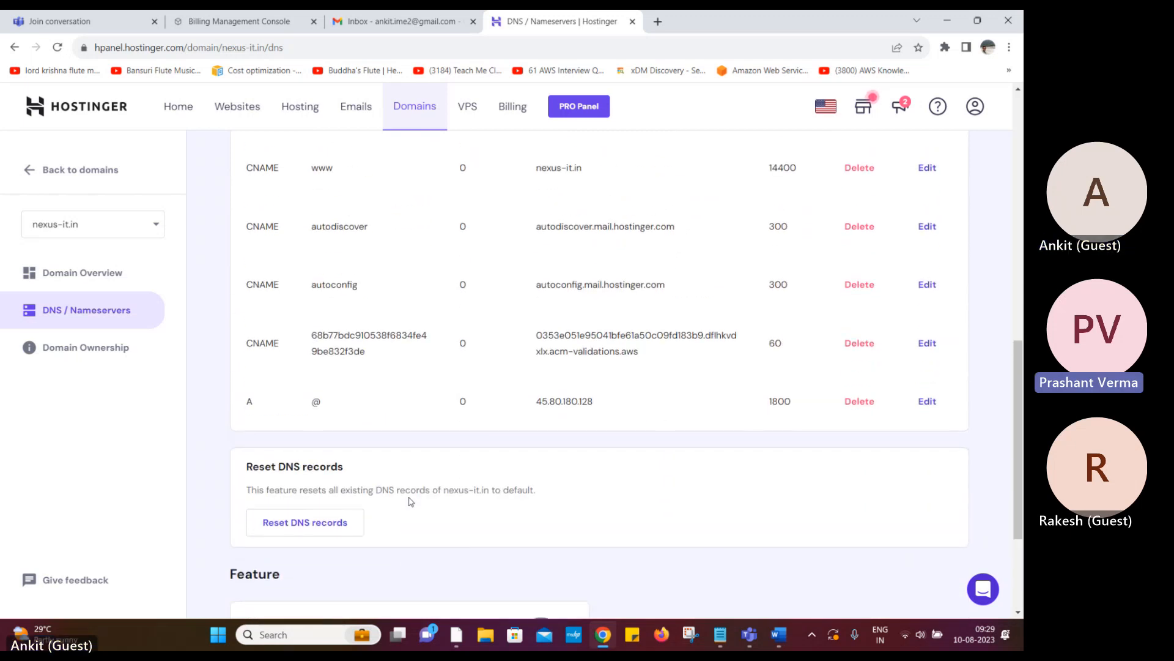
Show the Word notes table of nexus-it.in and *.nexus-it.in CNAME values, clearing the selection
{"action": "left_click", "coordinate": [780, 637]}
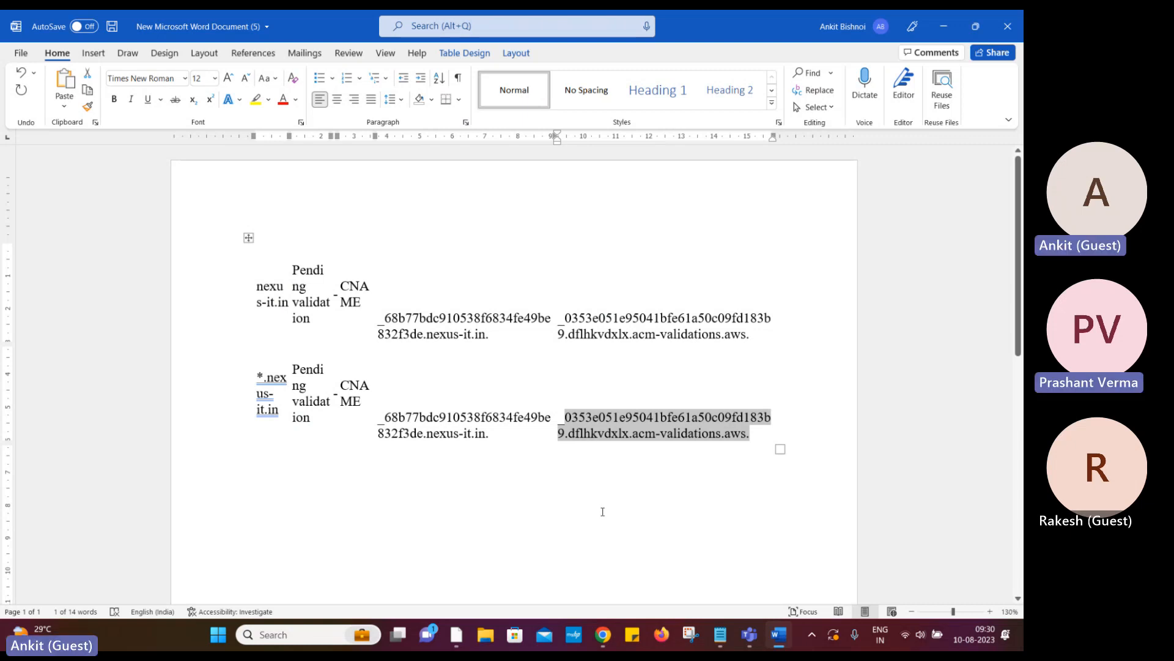
{"action": "left_click", "coordinate": [602, 511]}
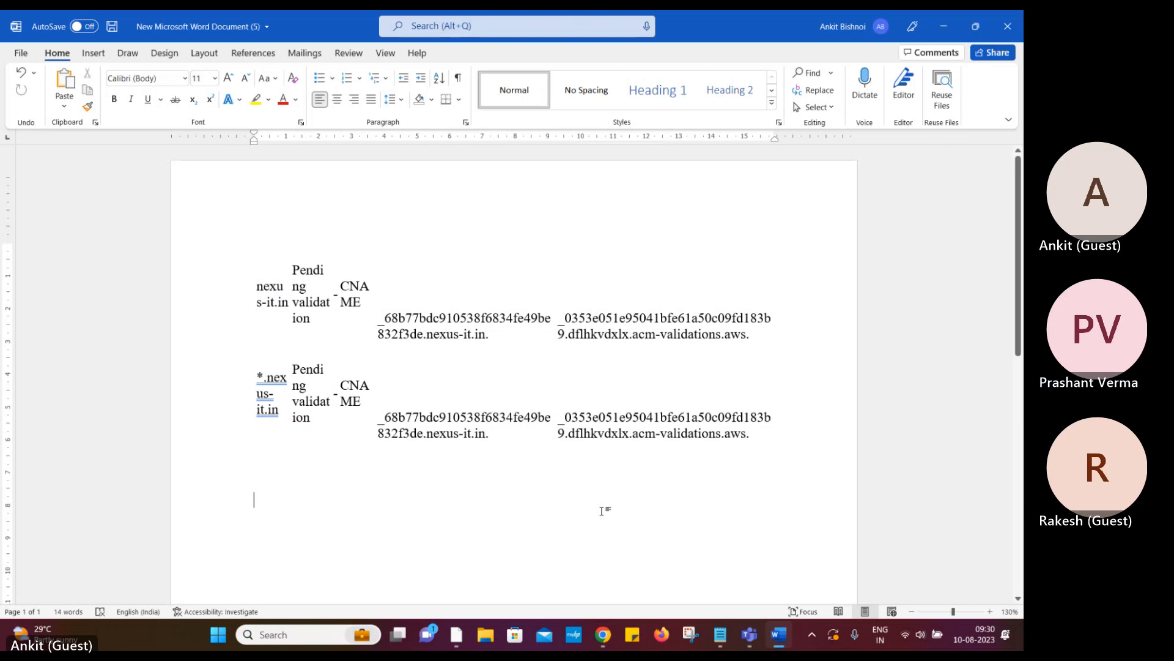
Scroll through Hostinger's nexus-it.in DNS records list to review the entries again
{"action": "left_click", "coordinate": [603, 635]}
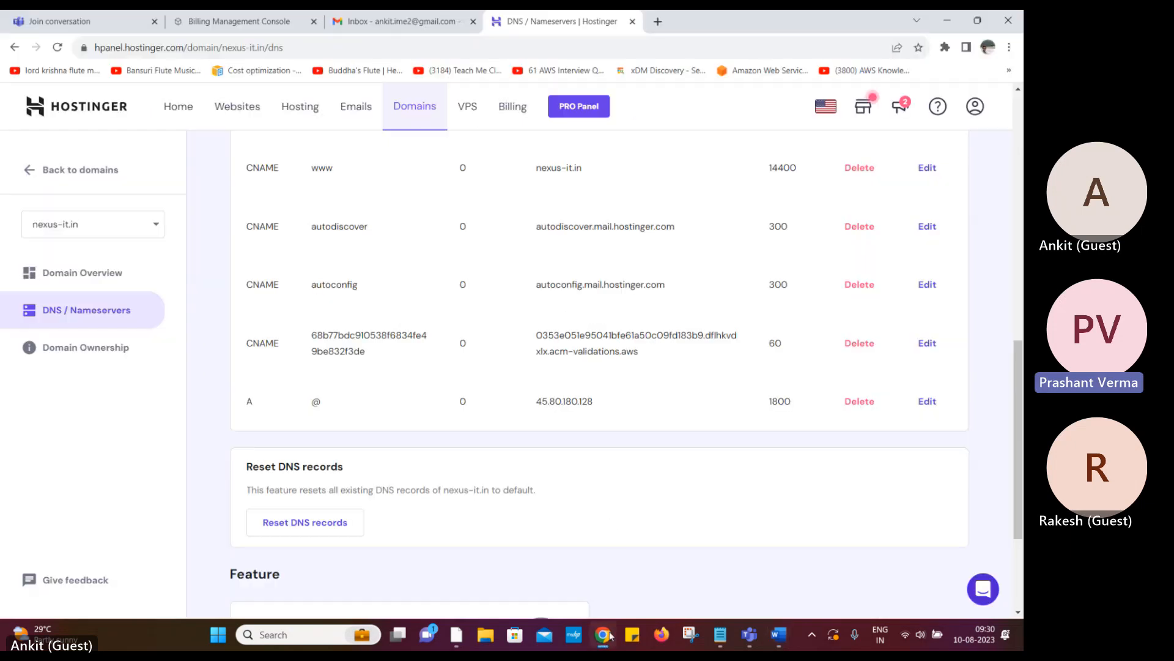
{"action": "scroll", "coordinate": [617, 538], "scroll_direction": "up", "scroll_amount": 2}
{"action": "scroll", "coordinate": [618, 545], "scroll_direction": "up", "scroll_amount": 1}
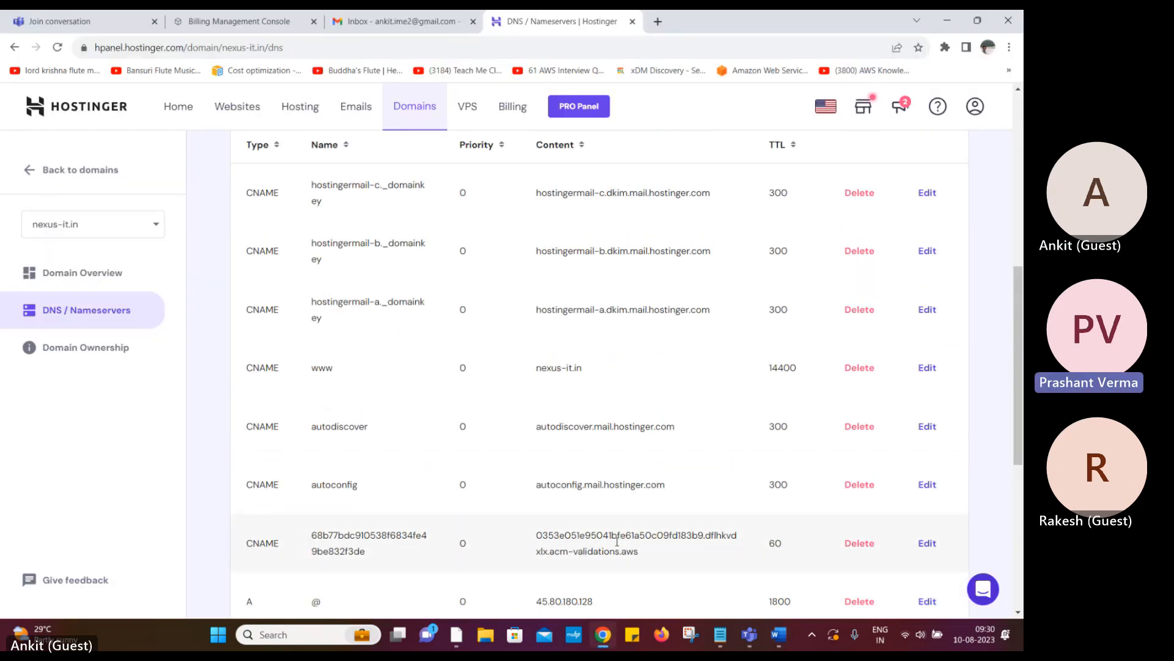
{"action": "scroll", "coordinate": [617, 545], "scroll_direction": "up", "scroll_amount": 3}
{"action": "scroll", "coordinate": [618, 545], "scroll_direction": "up", "scroll_amount": 2}
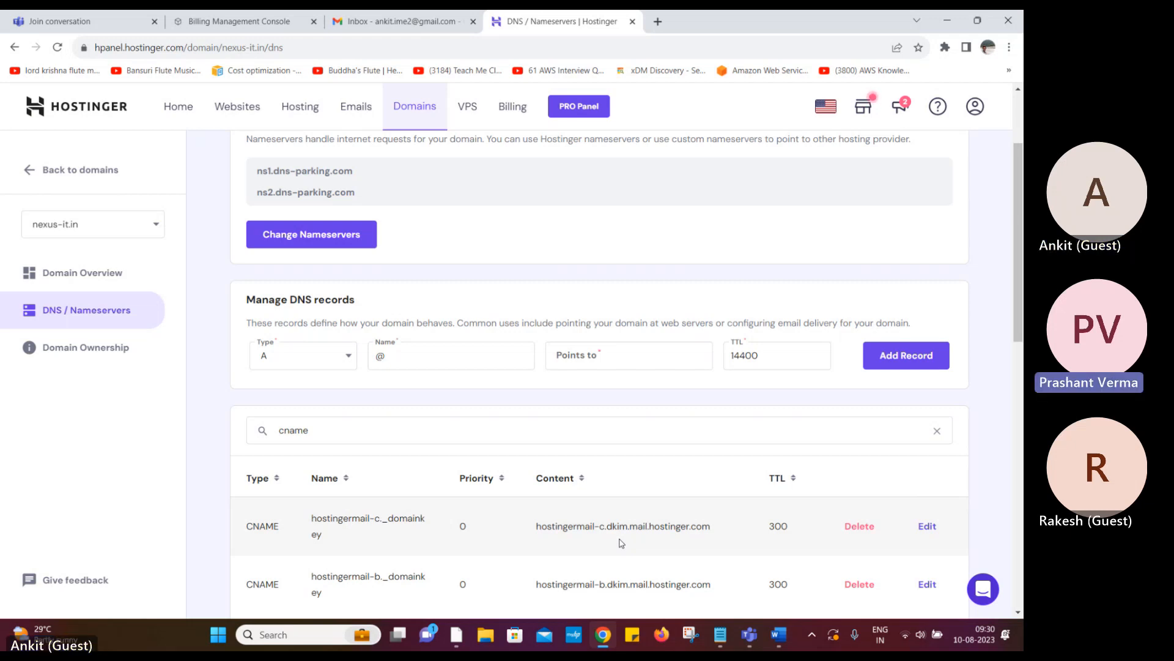
{"action": "scroll", "coordinate": [621, 542], "scroll_direction": "up", "scroll_amount": 3}
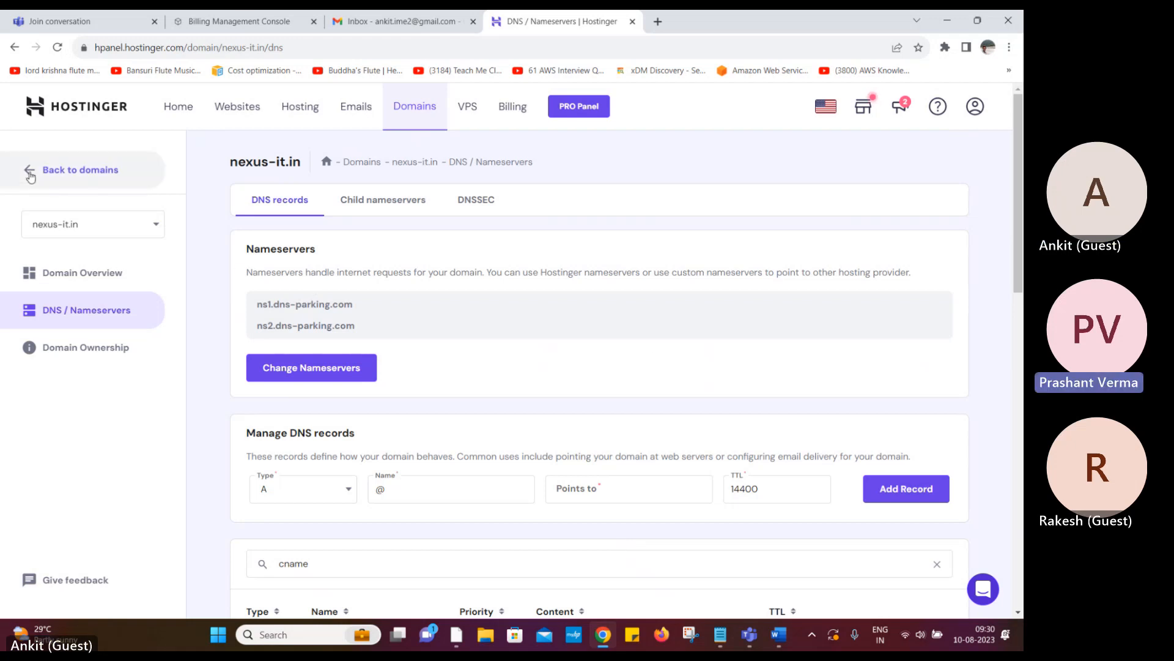
{"action": "scroll", "coordinate": [537, 424], "scroll_direction": "down", "scroll_amount": 10}
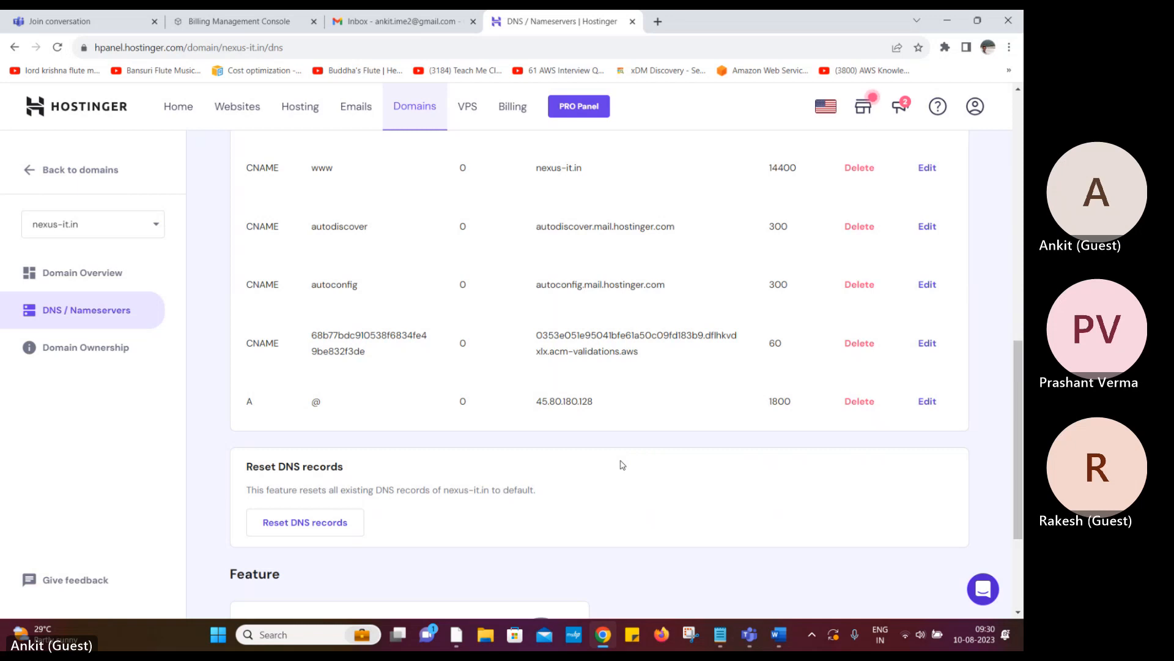
{"action": "scroll", "coordinate": [622, 465], "scroll_direction": "up", "scroll_amount": 3}
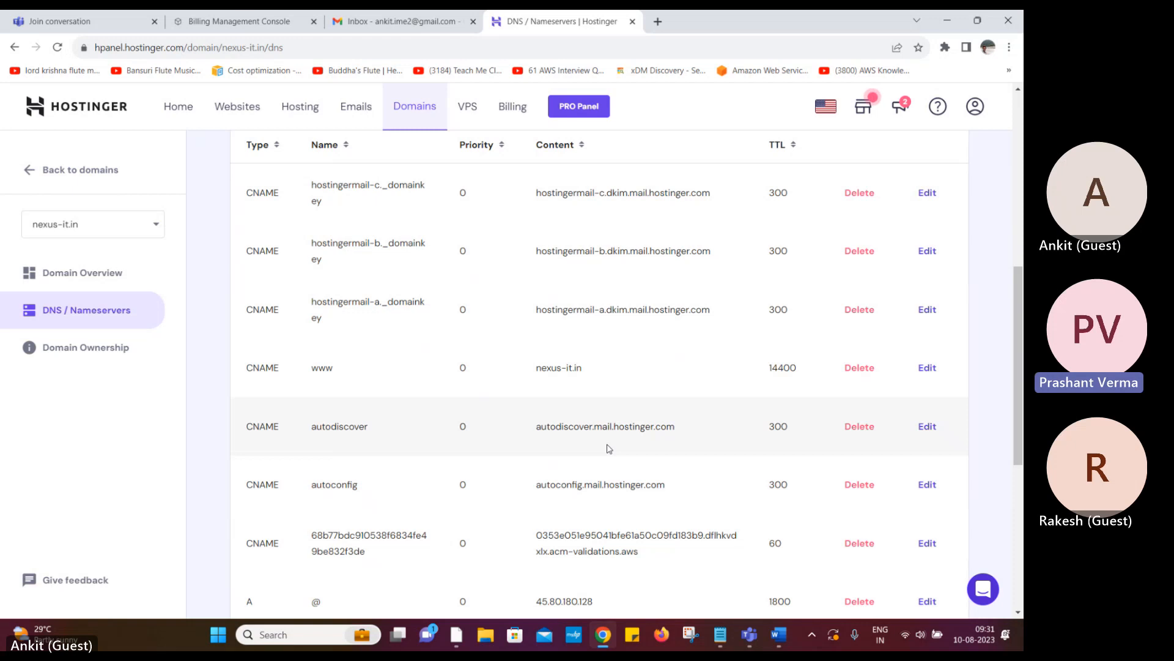
{"action": "scroll", "coordinate": [610, 449], "scroll_direction": "down", "scroll_amount": 2}
{"action": "scroll", "coordinate": [609, 449], "scroll_direction": "down", "scroll_amount": 2}
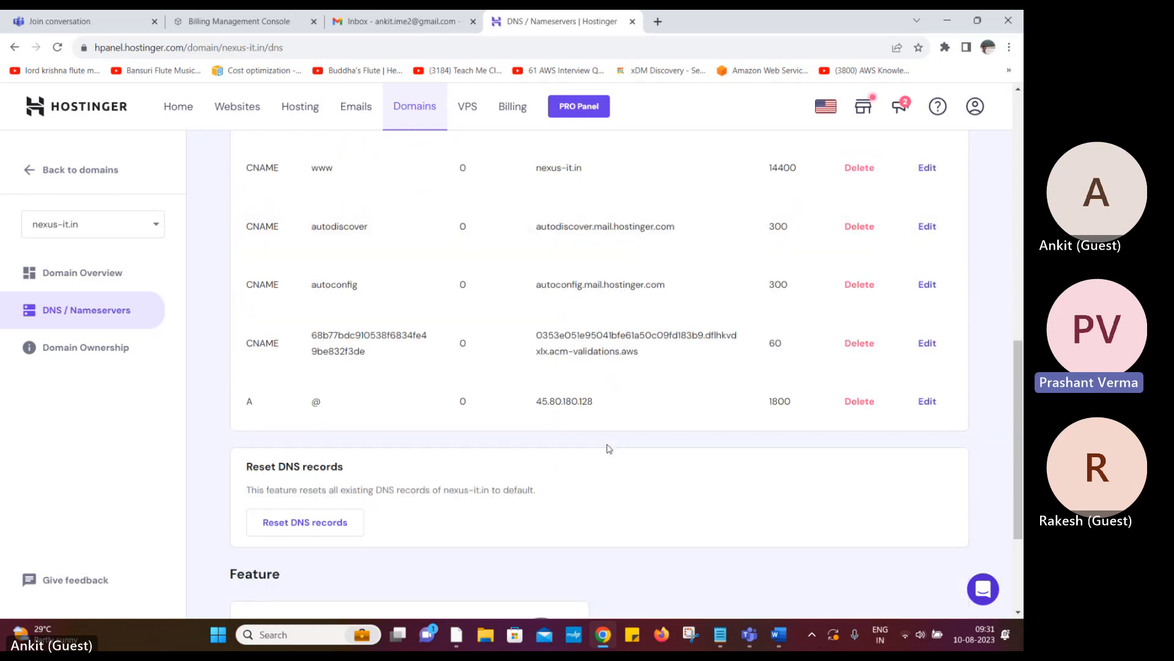
{"action": "scroll", "coordinate": [610, 448], "scroll_direction": "down", "scroll_amount": 3}
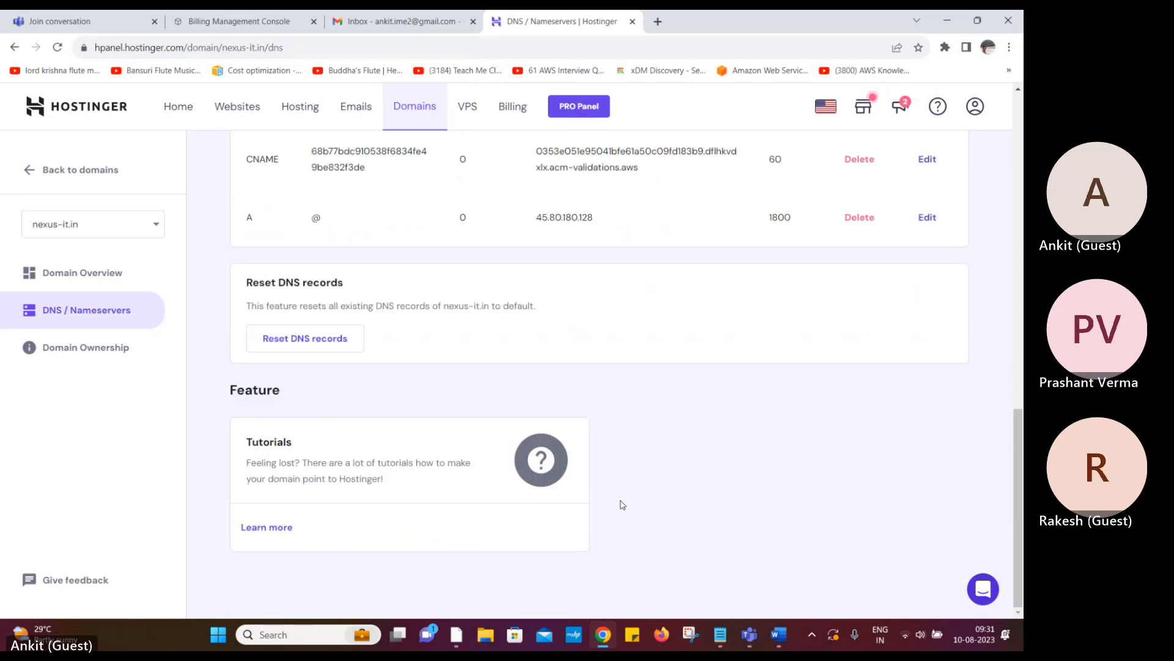
{"action": "scroll", "coordinate": [622, 505], "scroll_direction": "up", "scroll_amount": 3}
{"action": "scroll", "coordinate": [615, 513], "scroll_direction": "up", "scroll_amount": 2}
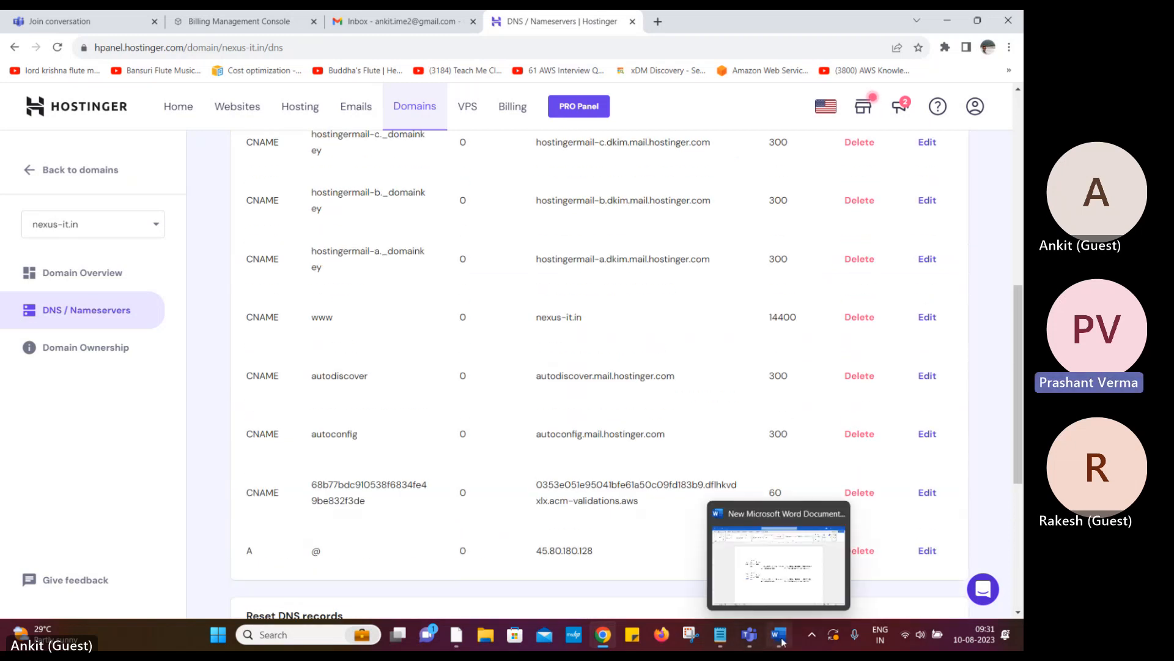
Stop sharing in the Teams meeting and bring up the pending certificate details
{"action": "left_click", "coordinate": [749, 636]}
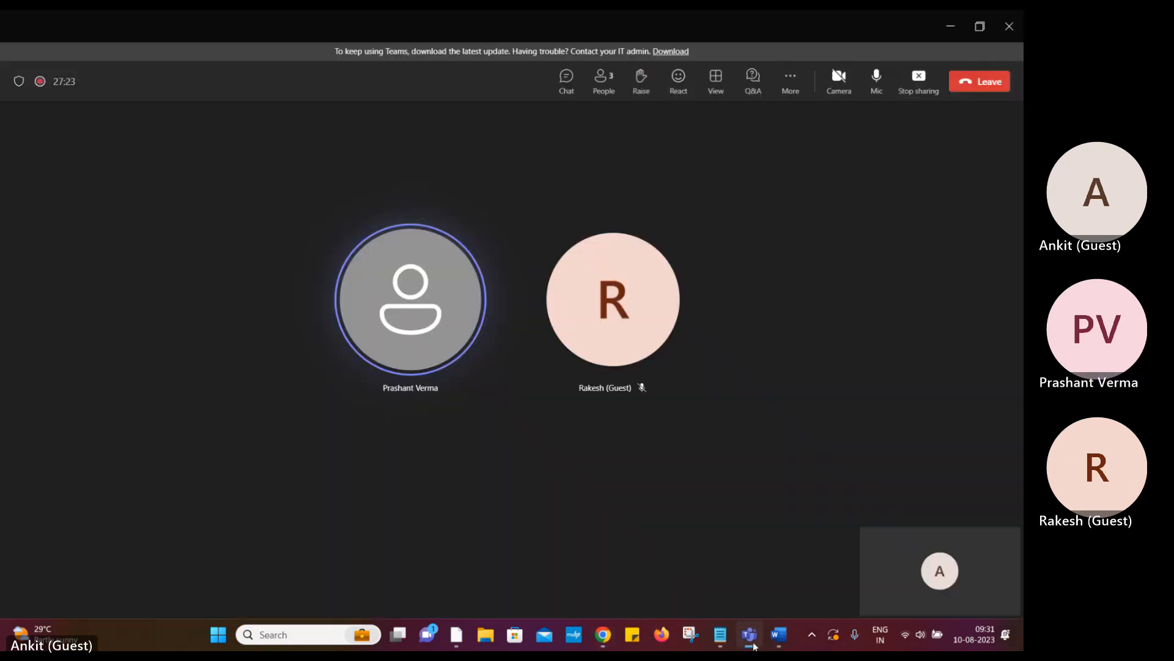
{"action": "left_click", "coordinate": [919, 79]}
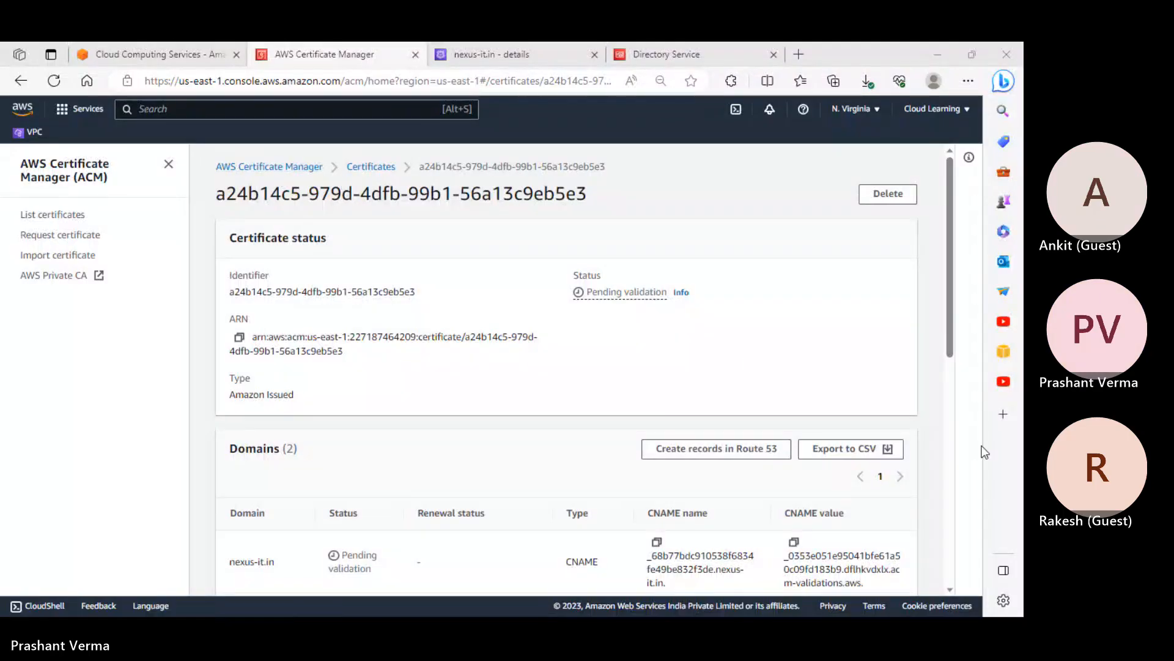
{"action": "left_click", "coordinate": [960, 423]}
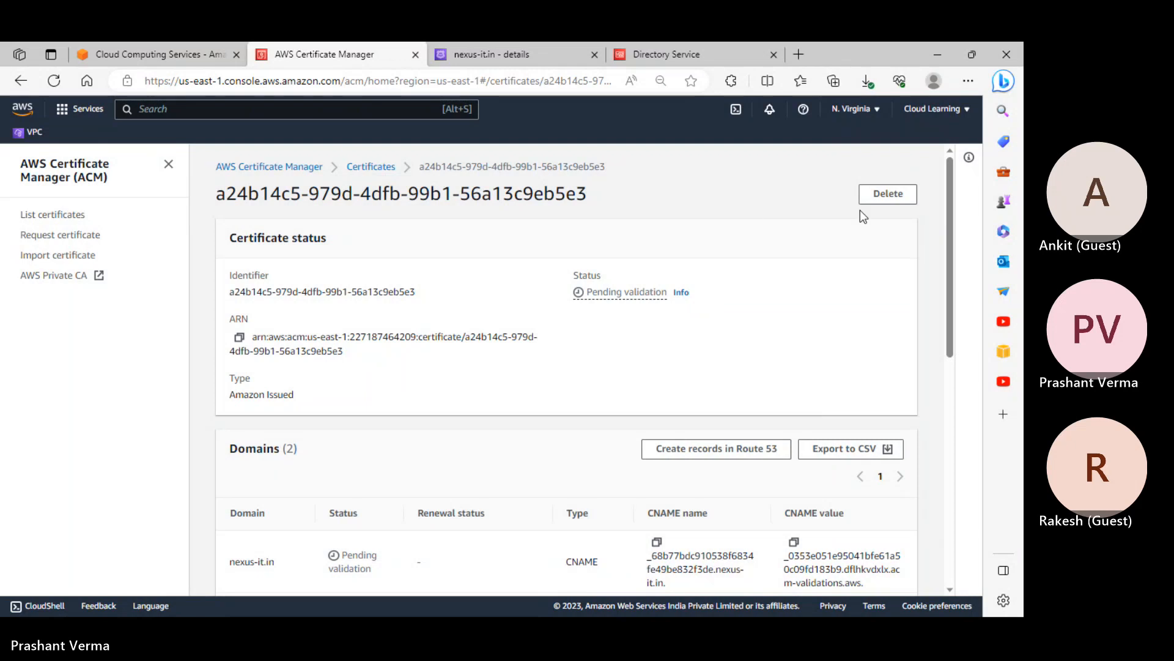
Refresh the certificates list, with nexus-it.in still Pending validation, then view the aws.amazon.com tab
{"action": "left_click", "coordinate": [382, 170]}
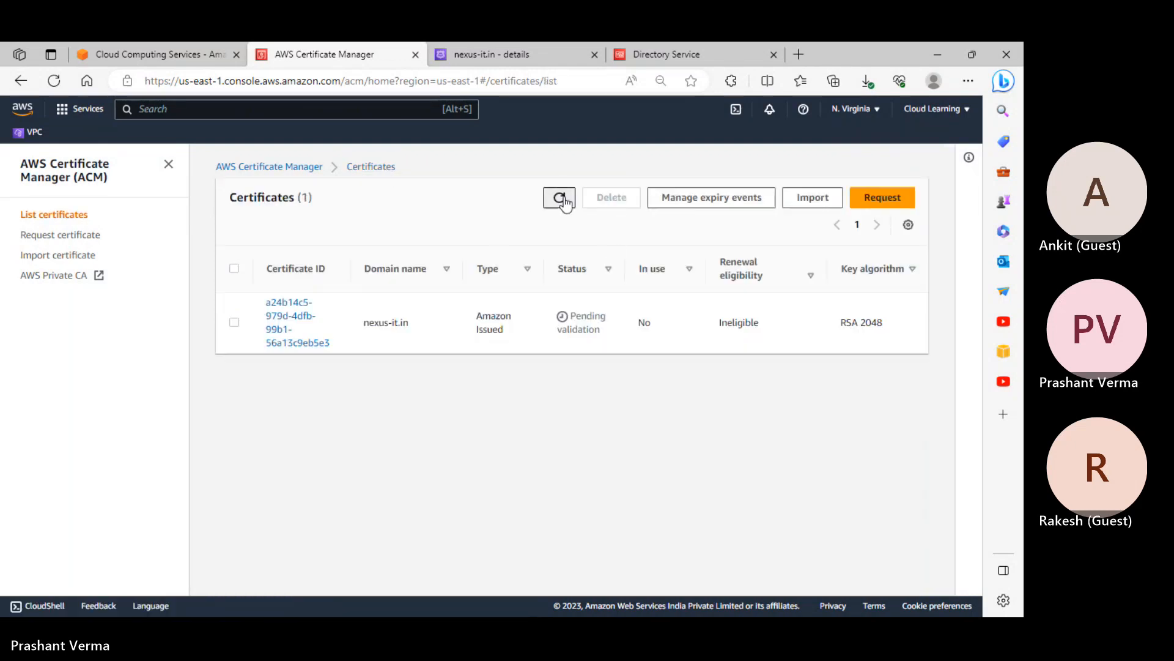
{"action": "left_click", "coordinate": [561, 199]}
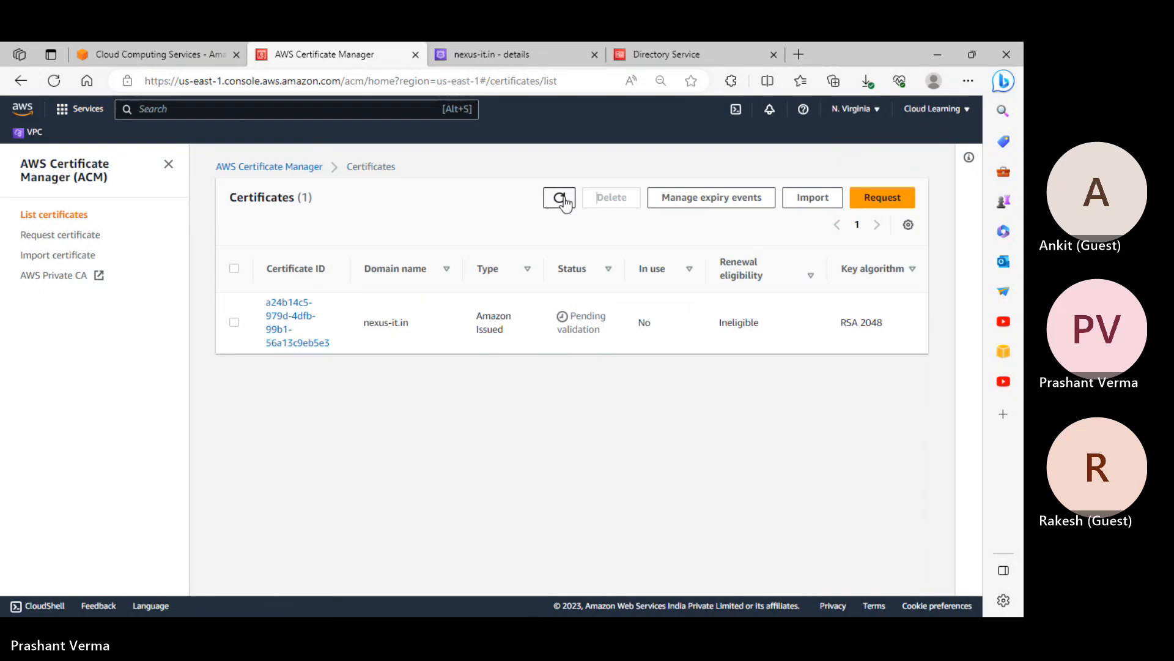
{"action": "left_click", "coordinate": [152, 55]}
{"action": "scroll", "coordinate": [401, 335], "scroll_direction": "down", "scroll_amount": 10}
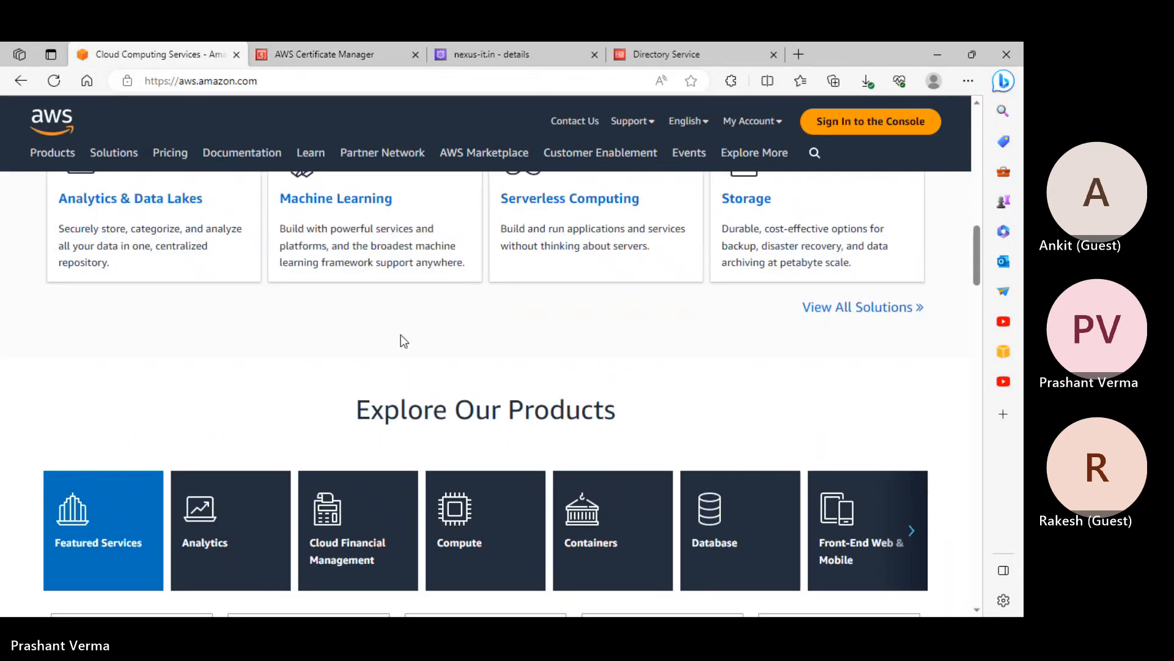
{"action": "scroll", "coordinate": [401, 336], "scroll_direction": "up", "scroll_amount": 7}
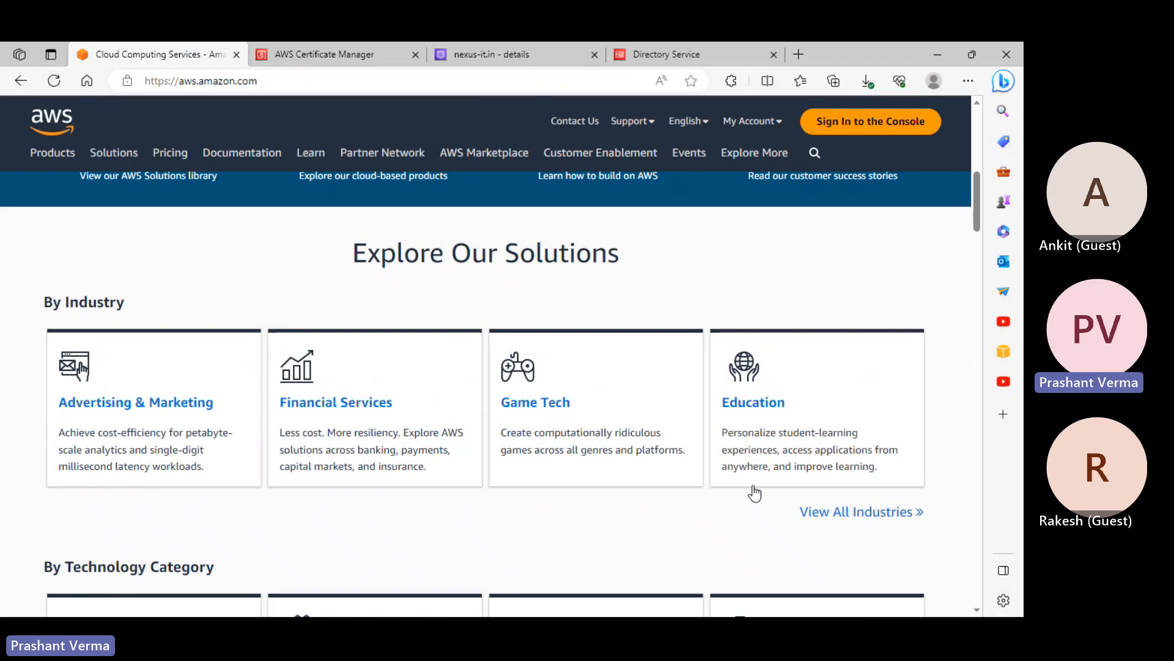
In Directory Service's Set up directory panel, try Simple AD and AD Connector, then settle on Cloud Directory
{"action": "left_click", "coordinate": [670, 54]}
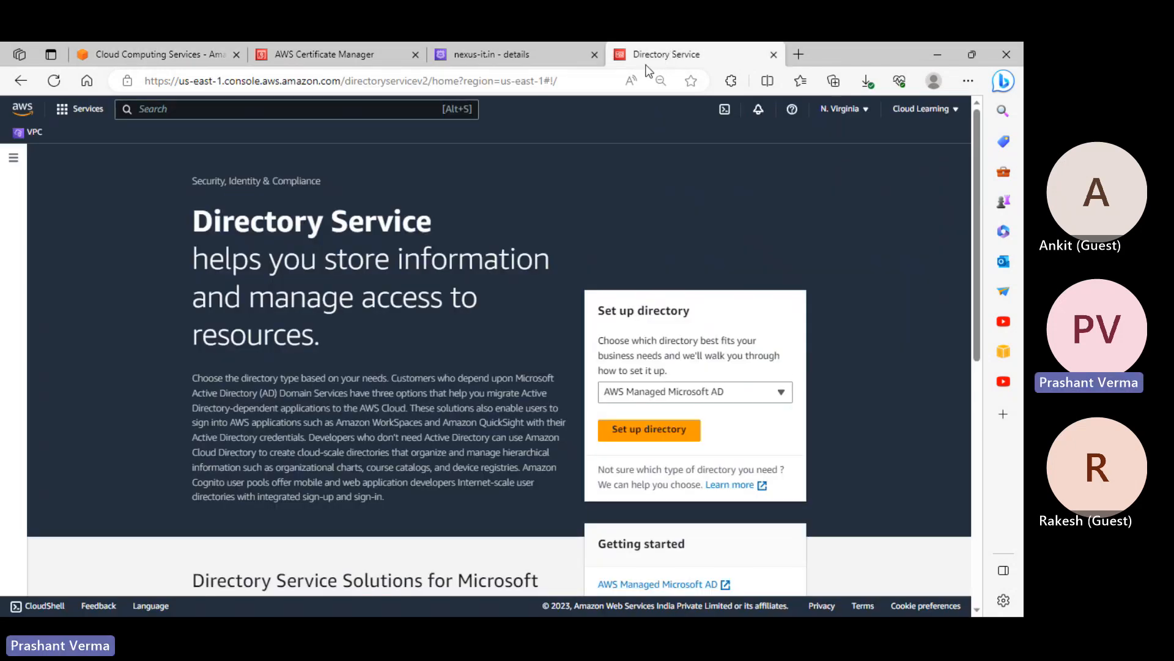
{"action": "left_click", "coordinate": [537, 205]}
{"action": "left_click", "coordinate": [744, 399]}
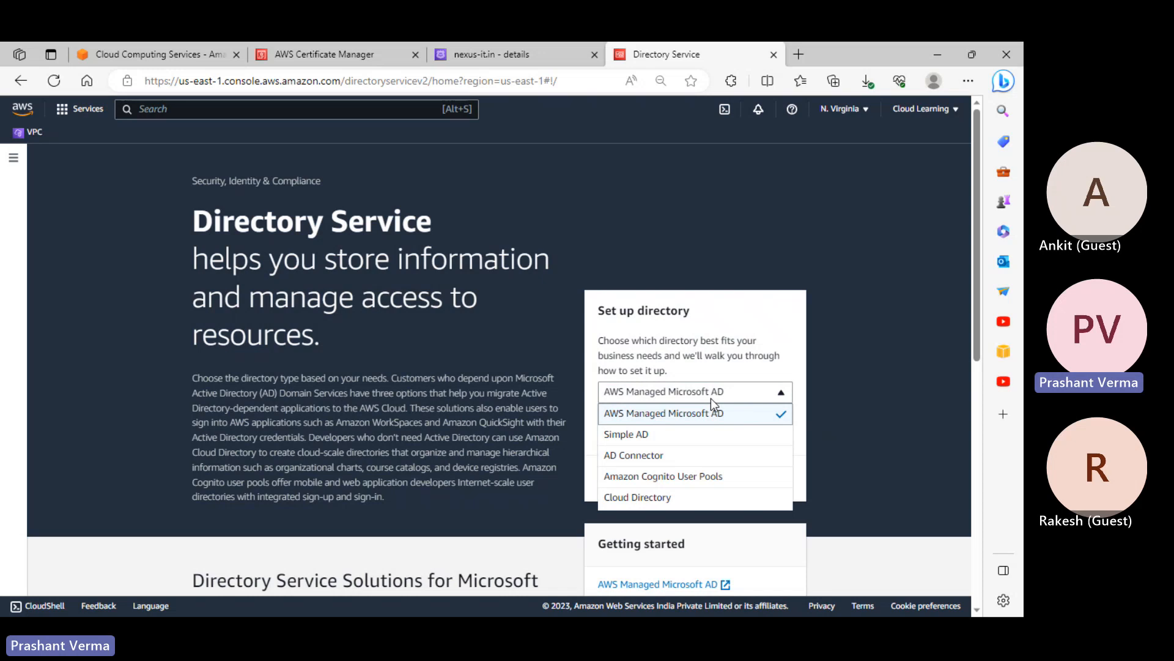
{"action": "left_click", "coordinate": [671, 435]}
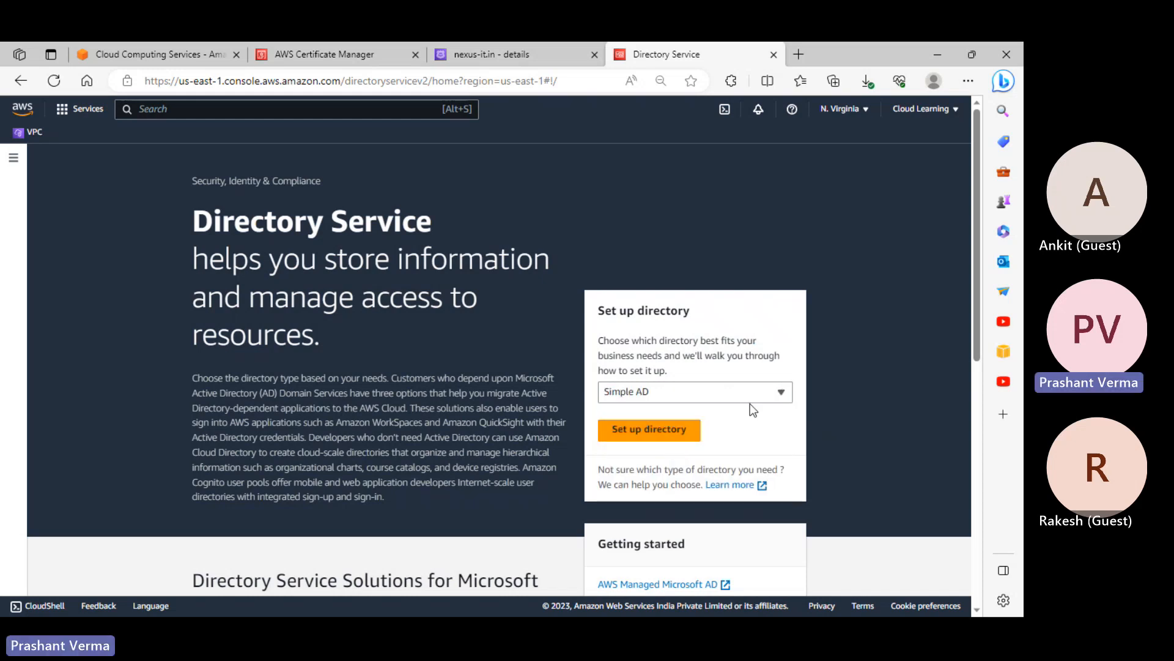
{"action": "left_click", "coordinate": [737, 393]}
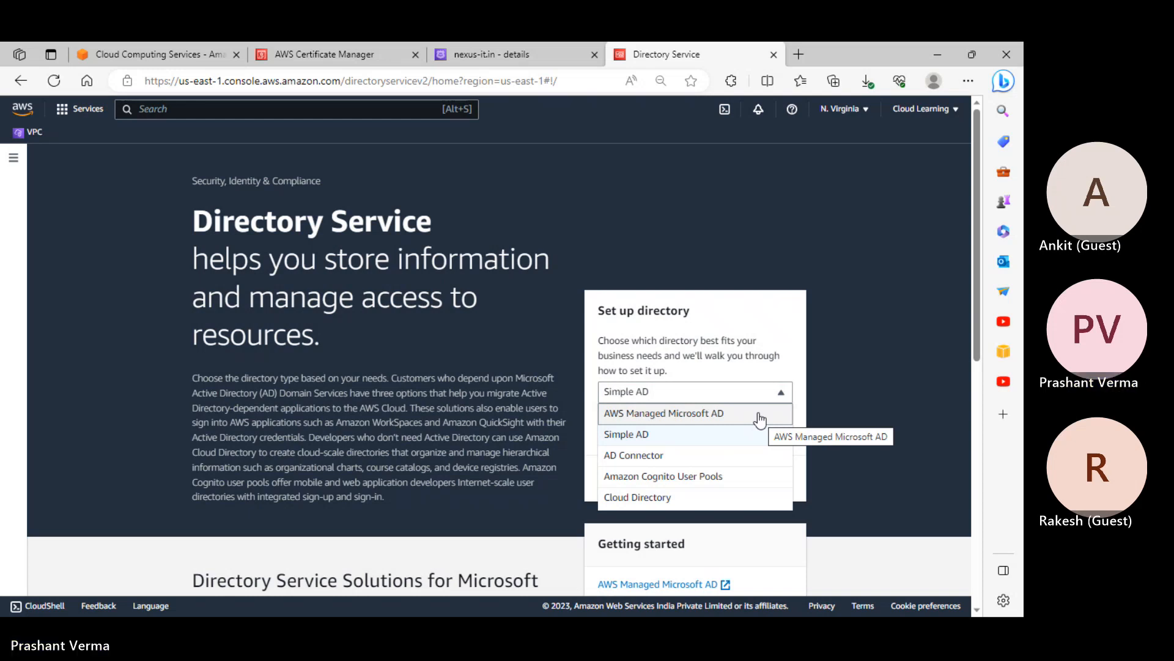
{"action": "left_click", "coordinate": [636, 456]}
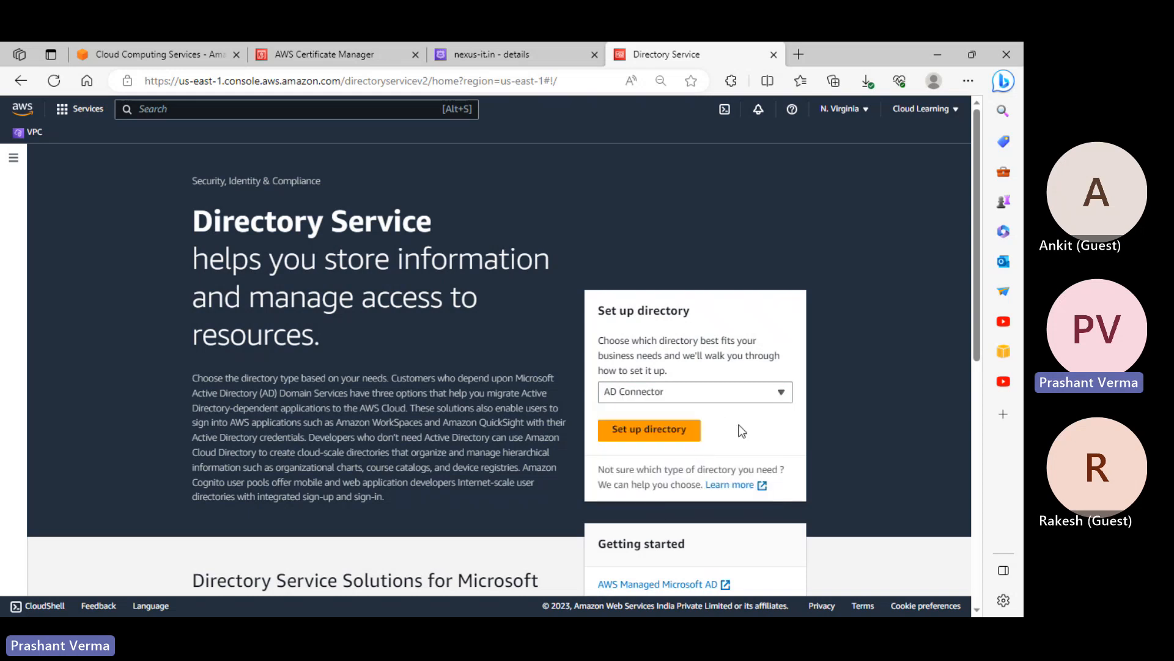
{"action": "left_click", "coordinate": [735, 393]}
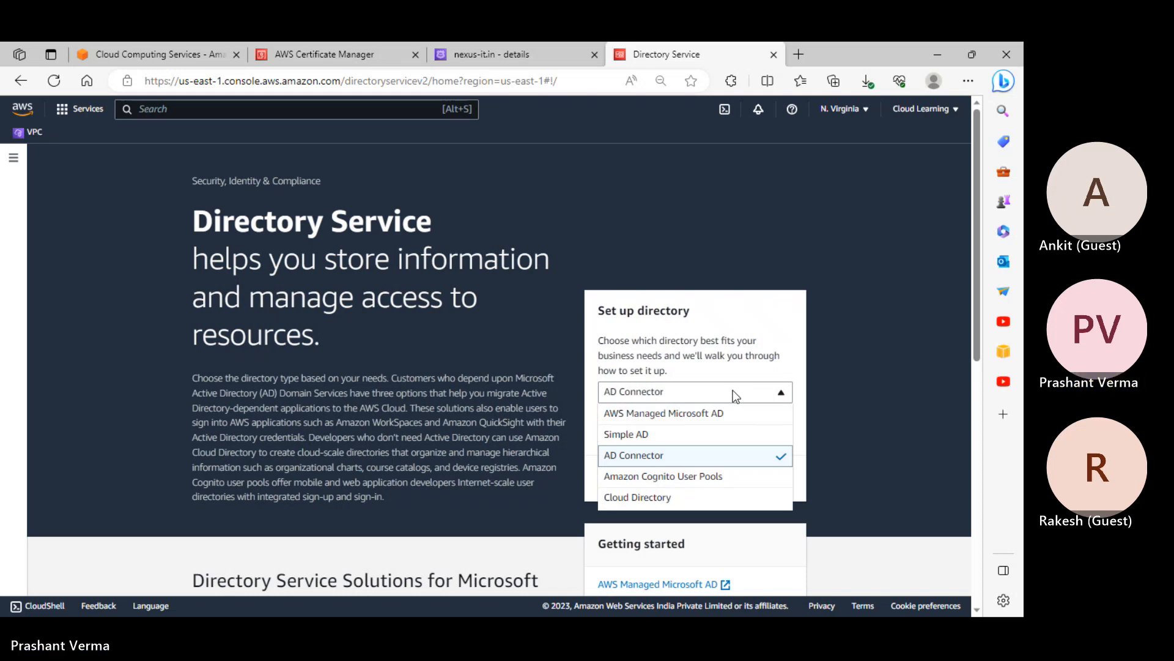
{"action": "left_click", "coordinate": [698, 498]}
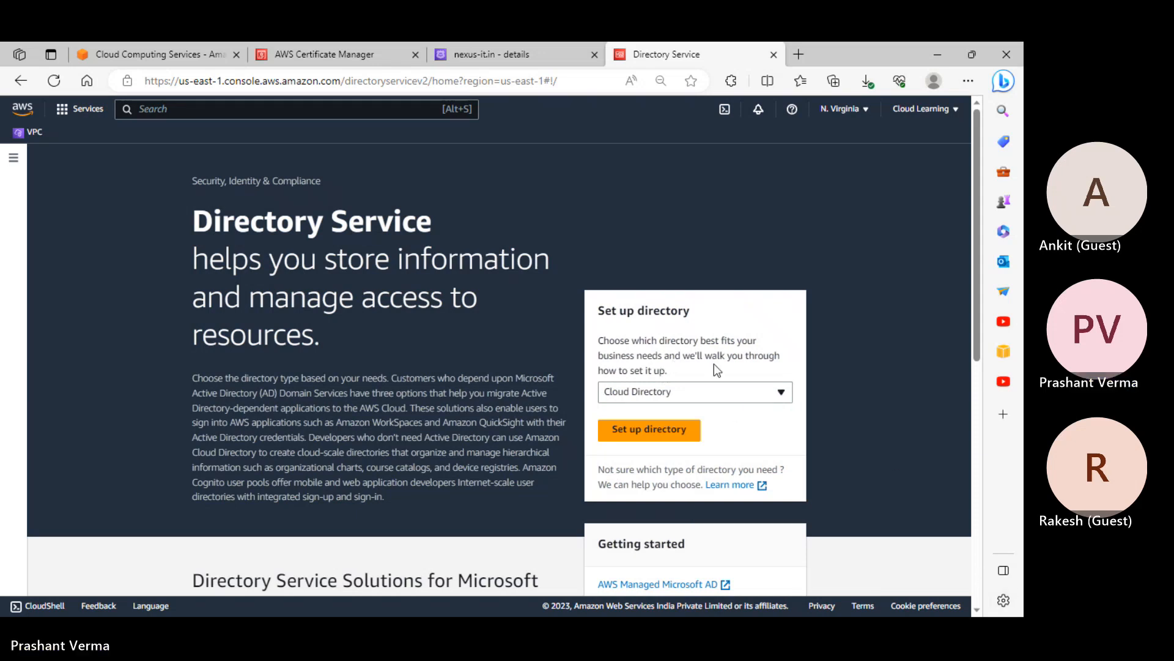
{"action": "scroll", "coordinate": [378, 442], "scroll_direction": "down", "scroll_amount": 7}
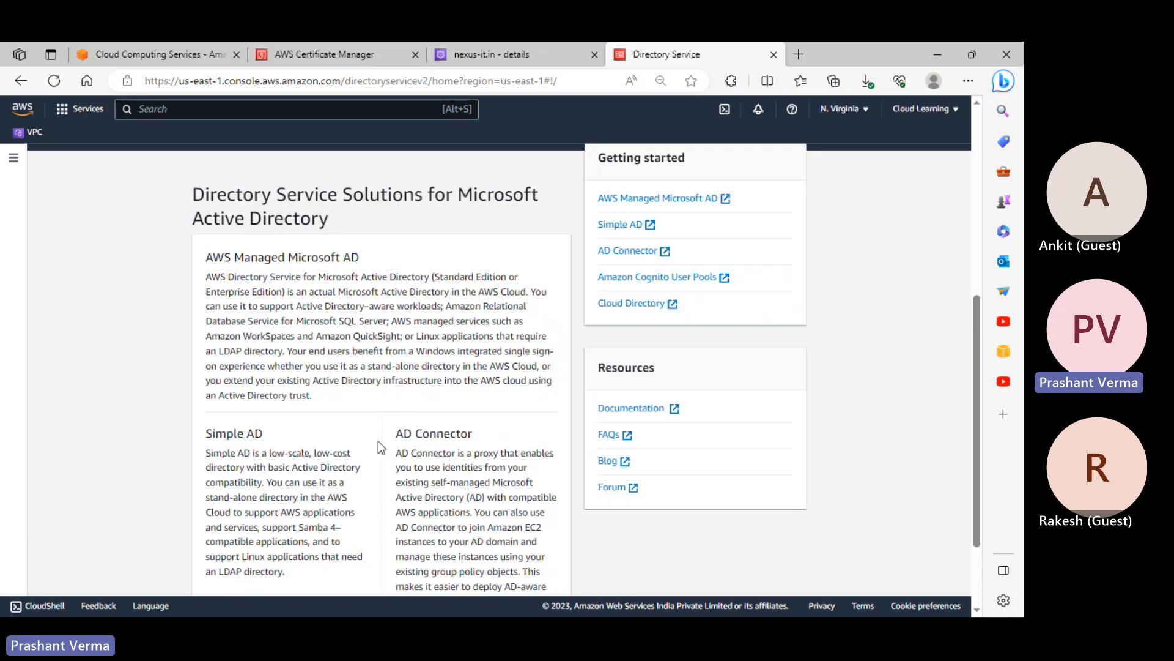
{"action": "scroll", "coordinate": [398, 455], "scroll_direction": "down", "scroll_amount": 2}
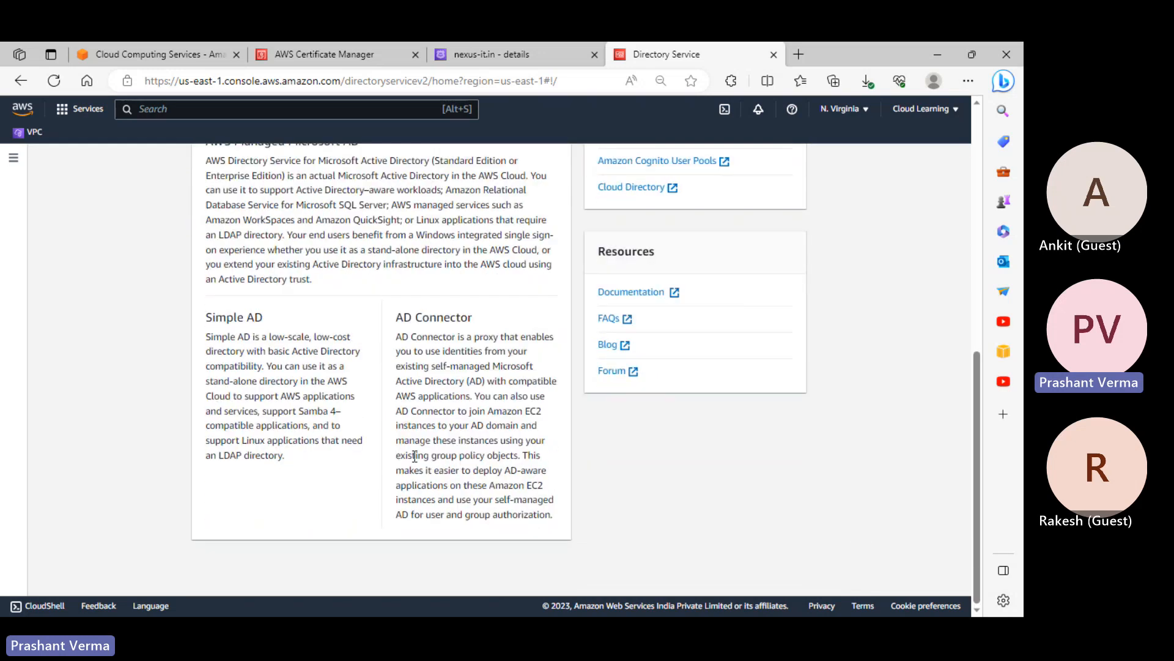
{"action": "scroll", "coordinate": [415, 455], "scroll_direction": "up", "scroll_amount": 3}
{"action": "scroll", "coordinate": [416, 459], "scroll_direction": "down", "scroll_amount": 3}
Switch from Notepad to the course folder in File Explorer
{"action": "key", "text": "alt+Tab"}
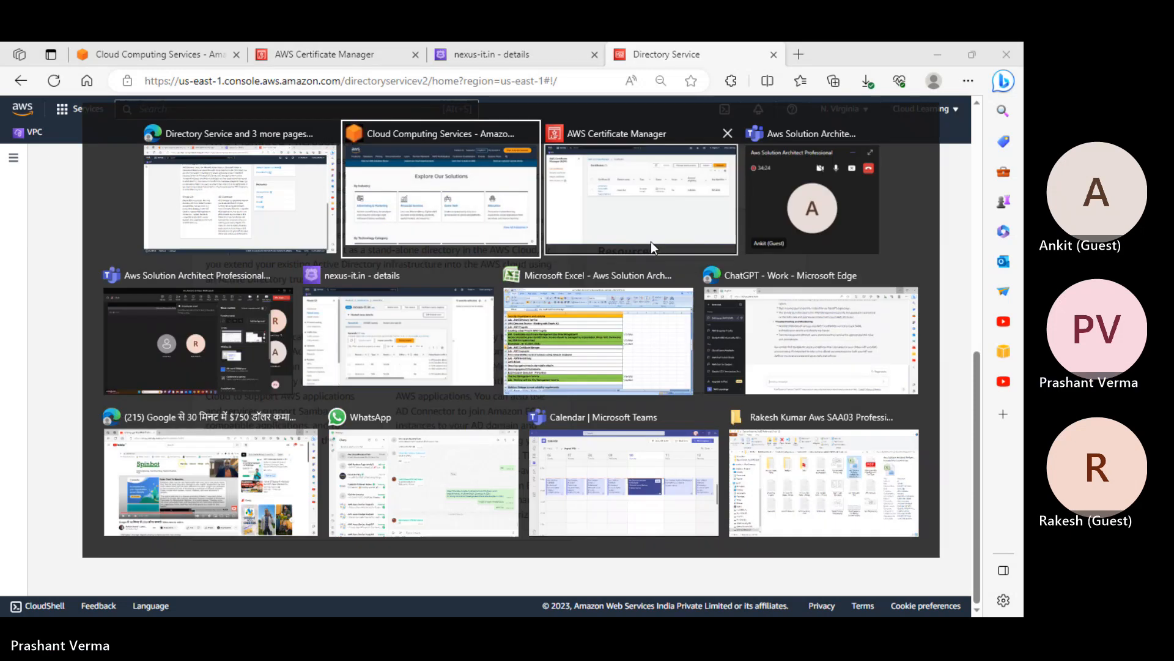
{"action": "key", "text": "alt+Tab"}
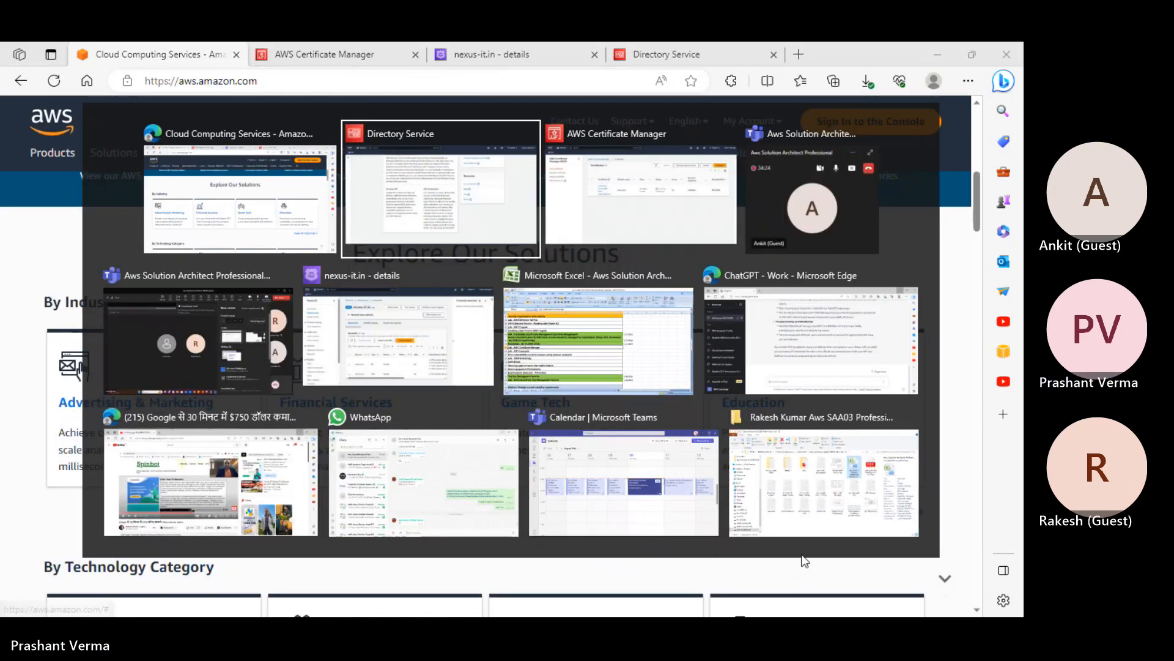
{"action": "left_click", "coordinate": [793, 519]}
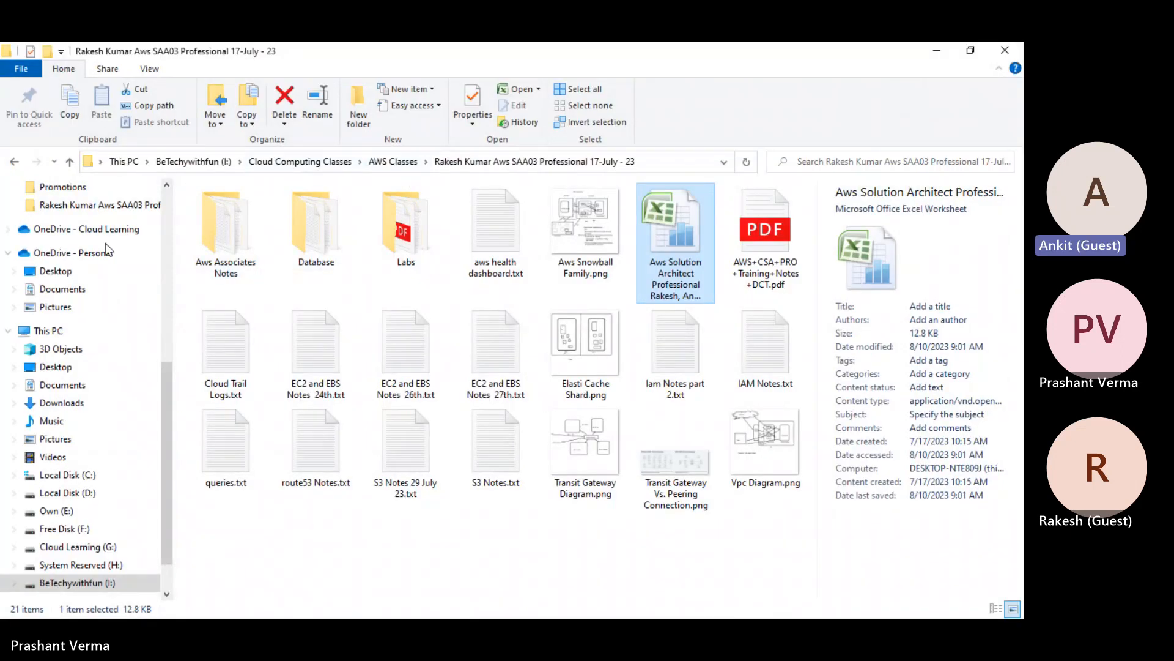
{"action": "scroll", "coordinate": [90, 226], "scroll_direction": "up", "scroll_amount": 2}
{"action": "scroll", "coordinate": [89, 227], "scroll_direction": "up", "scroll_amount": 3}
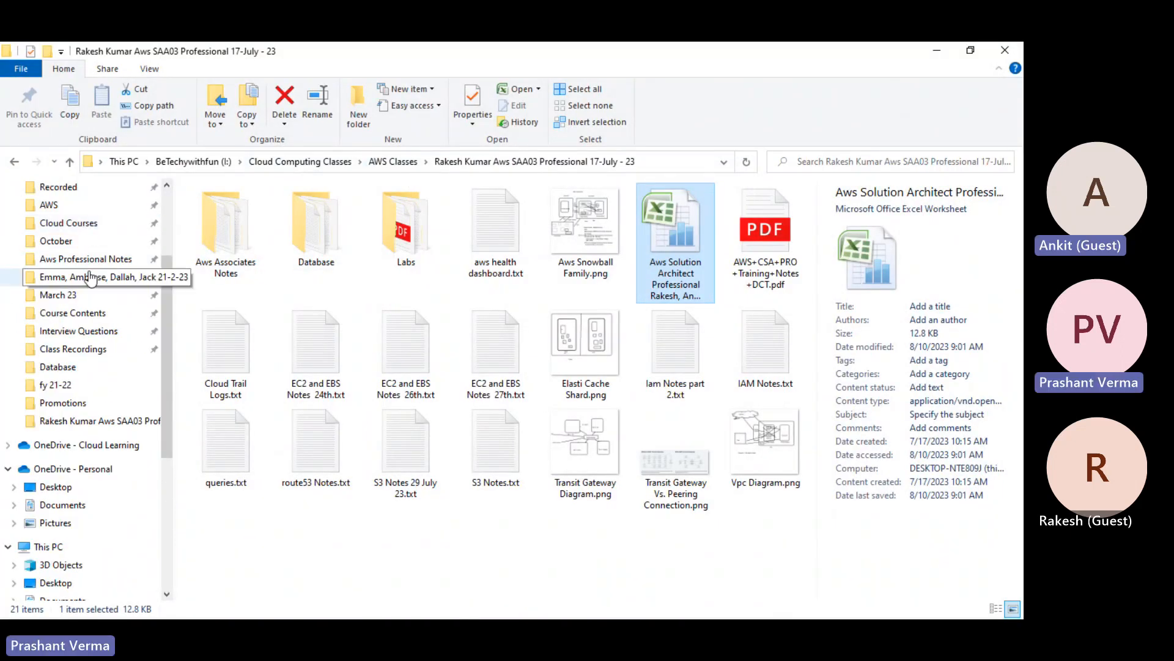
Open the Aws Professional Notes folder and scroll through its 84 note files
{"action": "left_click", "coordinate": [92, 262]}
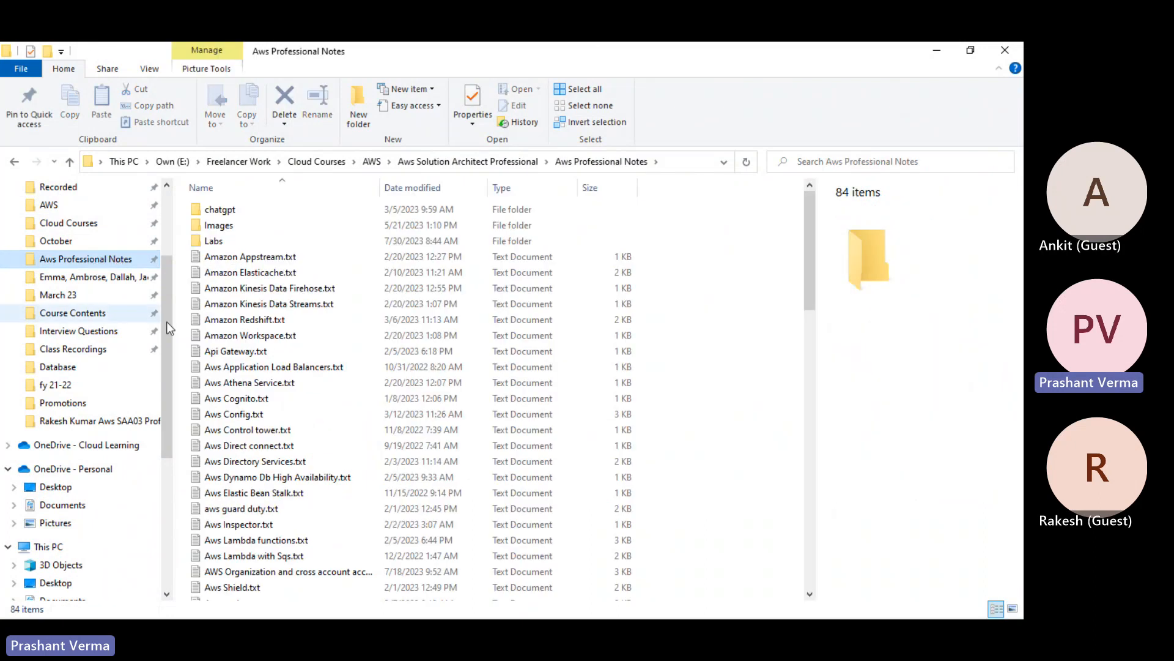
{"action": "scroll", "coordinate": [257, 378], "scroll_direction": "down", "scroll_amount": 2}
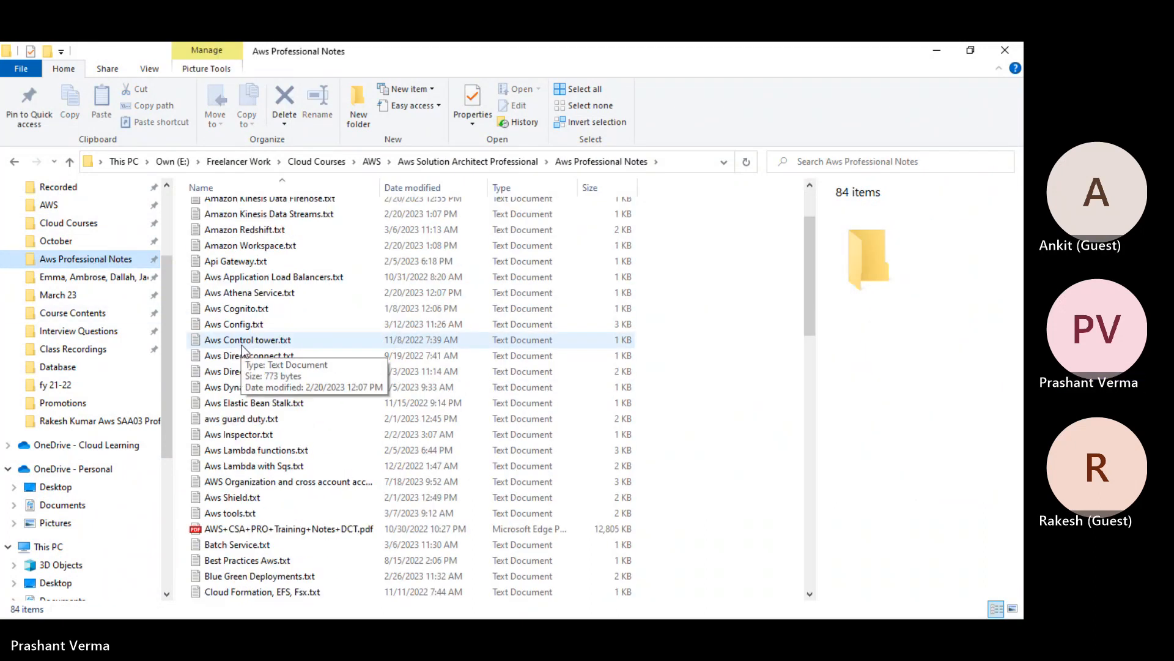
{"action": "scroll", "coordinate": [248, 346], "scroll_direction": "up", "scroll_amount": 2}
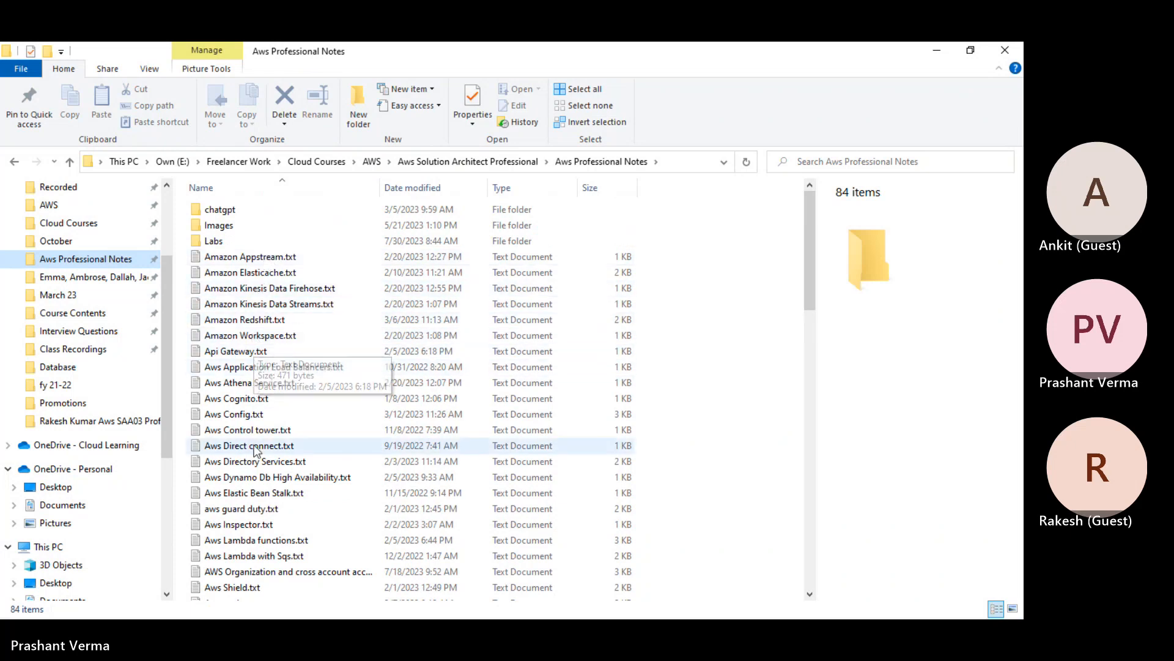
{"action": "scroll", "coordinate": [256, 455], "scroll_direction": "down", "scroll_amount": 1}
{"action": "scroll", "coordinate": [256, 456], "scroll_direction": "down", "scroll_amount": 1}
Open Aws Directory Services.txt in a maximized Notepad window with the text zoomed to 120%
{"action": "double_click", "coordinate": [258, 372]}
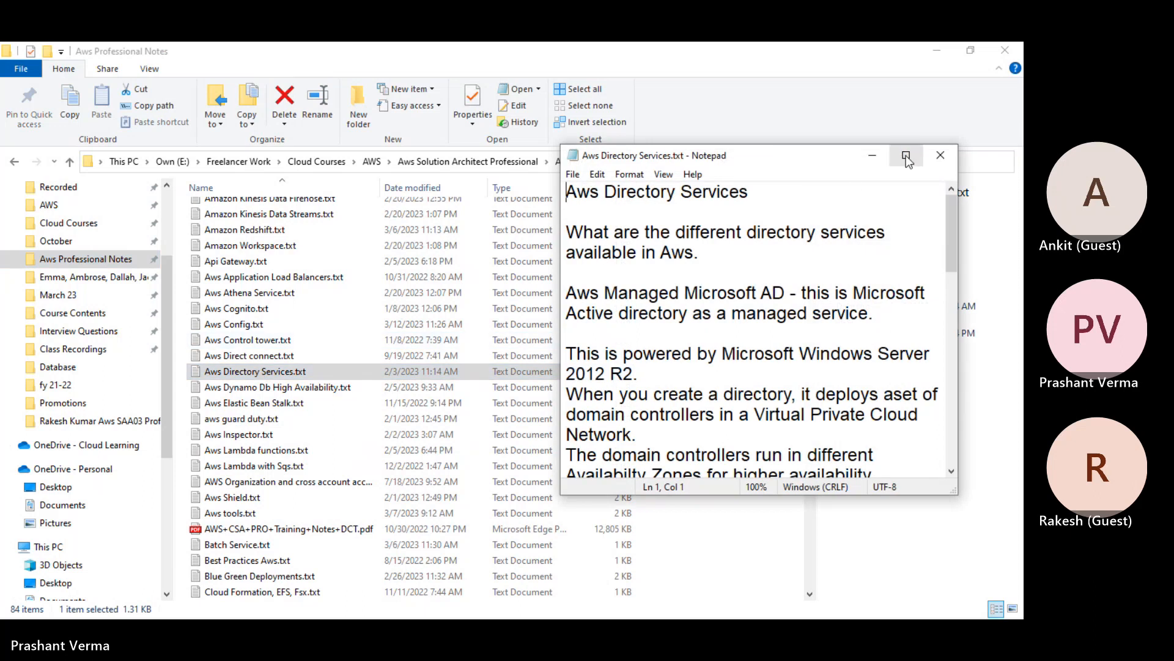
{"action": "left_click", "coordinate": [906, 156]}
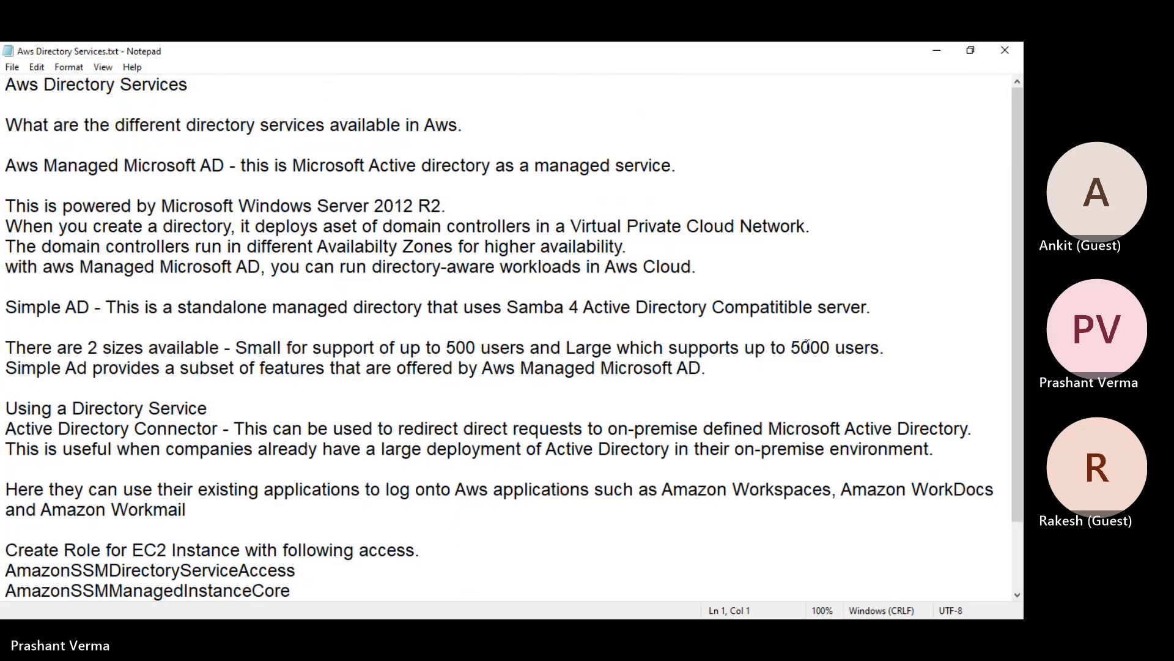
{"action": "key", "text": "ctrl+plus"}
{"action": "key", "text": "ctrl+plus"}
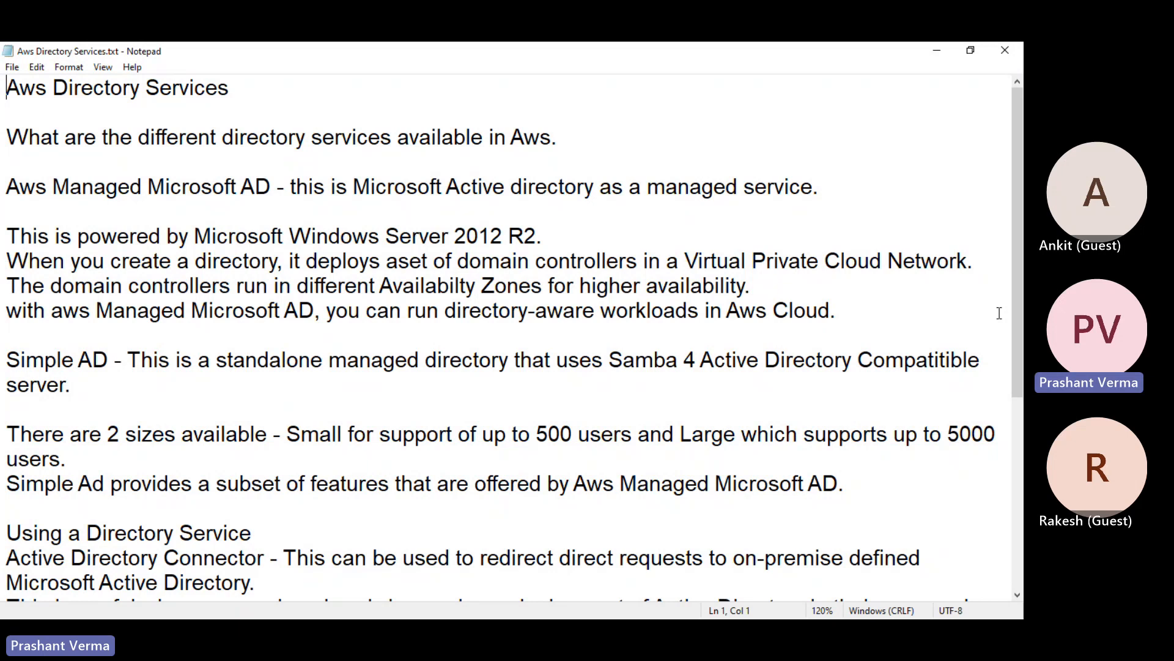
Remove the blank line under the Managed Microsoft AD heading, restoring the 'This is powered' sentence intact
{"action": "key", "text": "Down"}
{"action": "key", "text": "Down"}
{"action": "key", "text": "Down"}
{"action": "key", "text": "Down"}
{"action": "key", "text": "Down"}
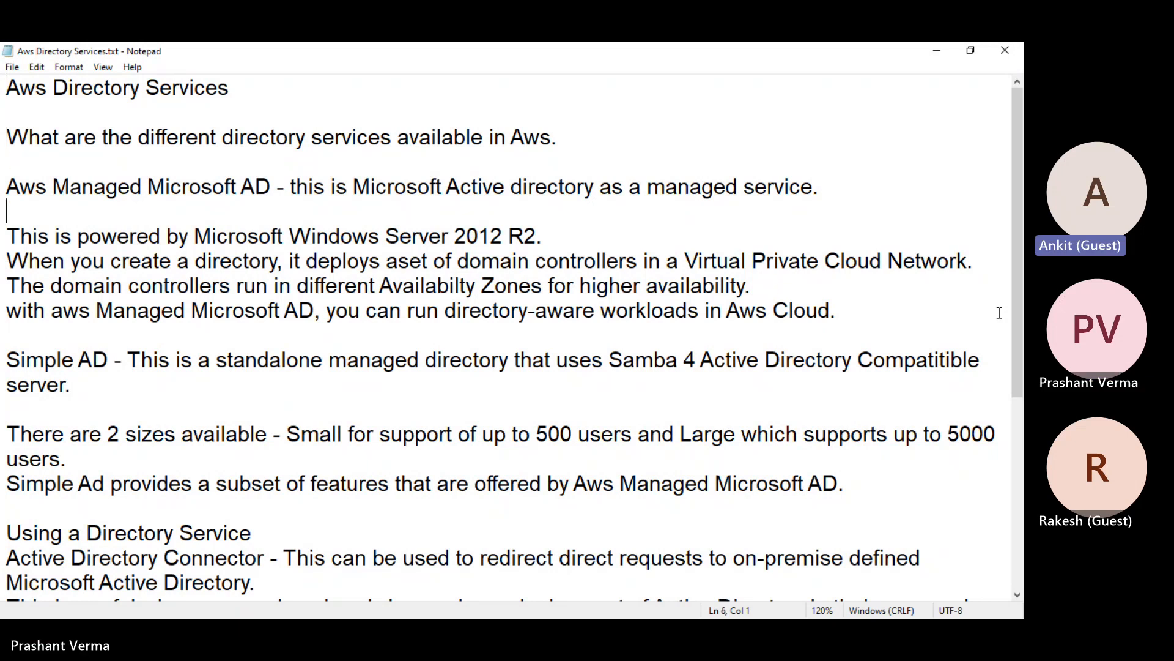
{"action": "key", "text": "Delete"}
{"action": "key", "text": "Delete"}
{"action": "key", "text": "Down"}
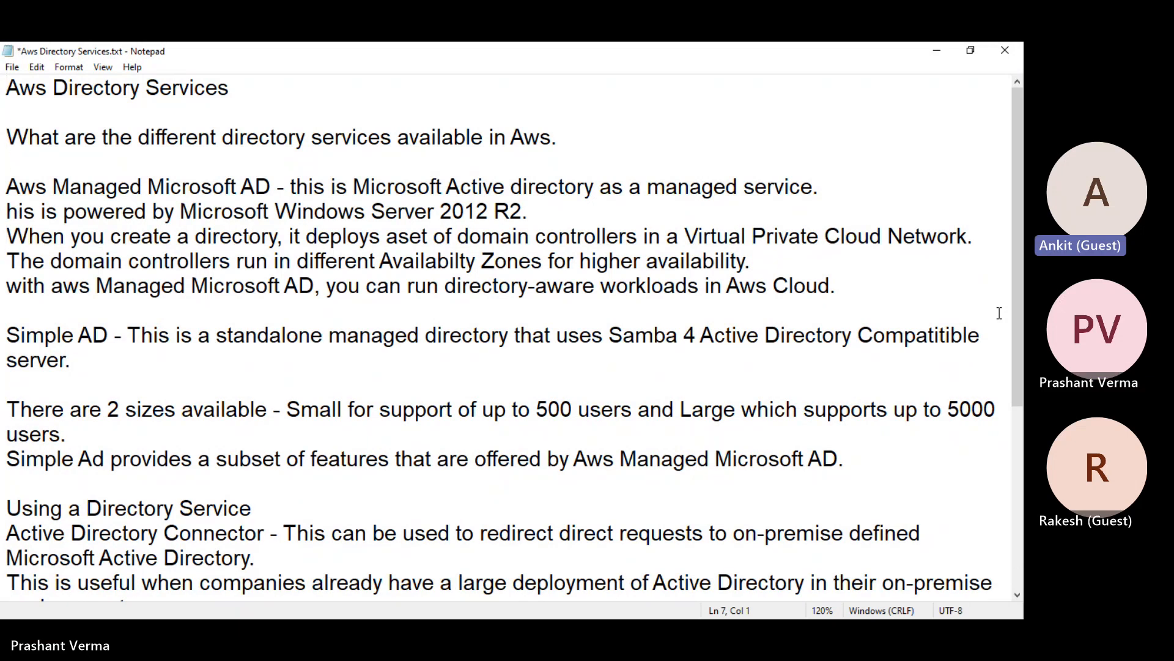
{"action": "key", "text": "Up"}
{"action": "key", "text": "Return"}
{"action": "type", "text": "T"}
Insert a blank line before the paragraph starting 'When you create'
{"action": "key", "text": "Up"}
{"action": "key", "text": "Down"}
{"action": "key", "text": "Down"}
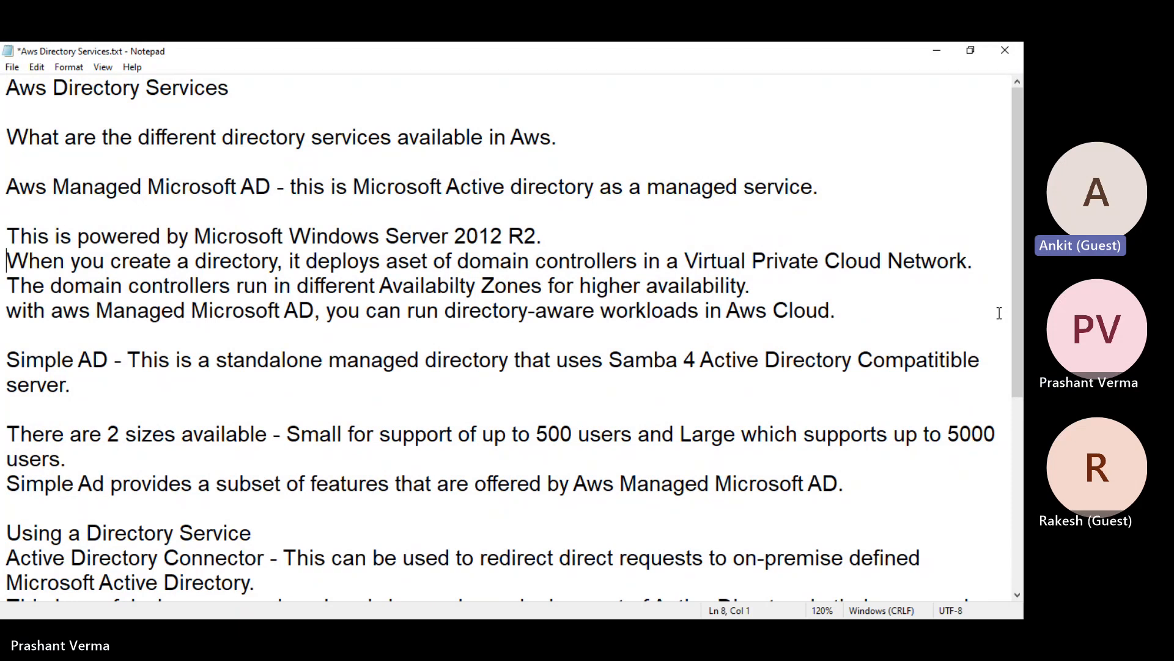
{"action": "key", "text": "Return"}
{"action": "key", "text": "Up"}
{"action": "key", "text": "Up"}
{"action": "key", "text": "Up"}
{"action": "key", "text": "Delete"}
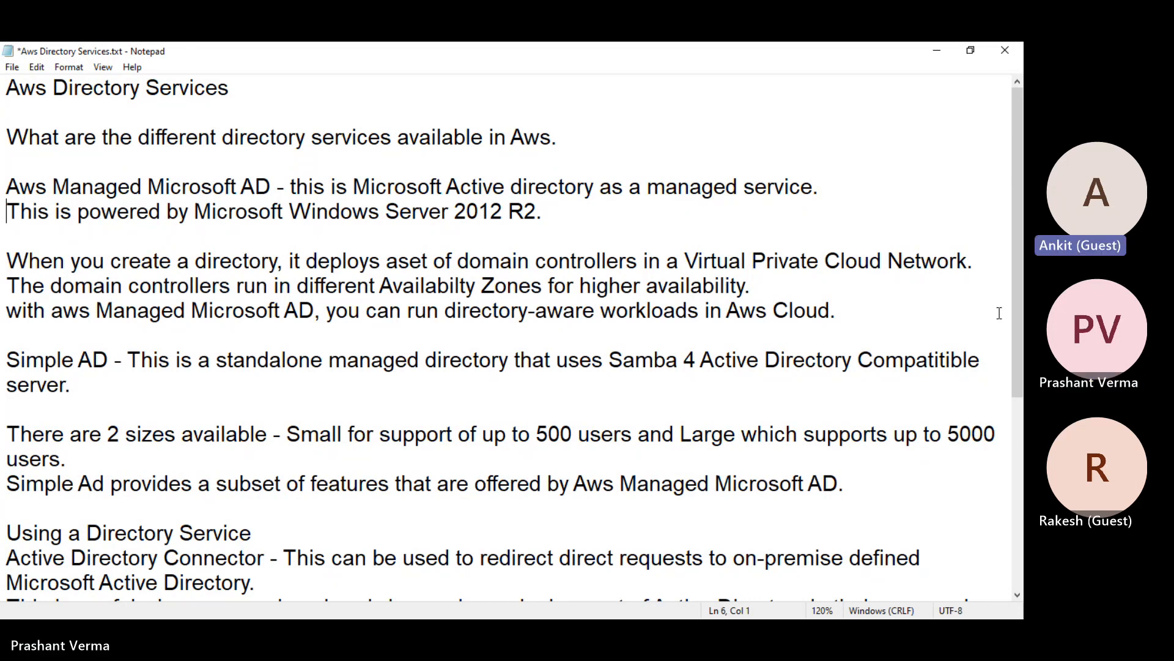
{"action": "scroll", "coordinate": [979, 294], "scroll_direction": "down", "scroll_amount": 4}
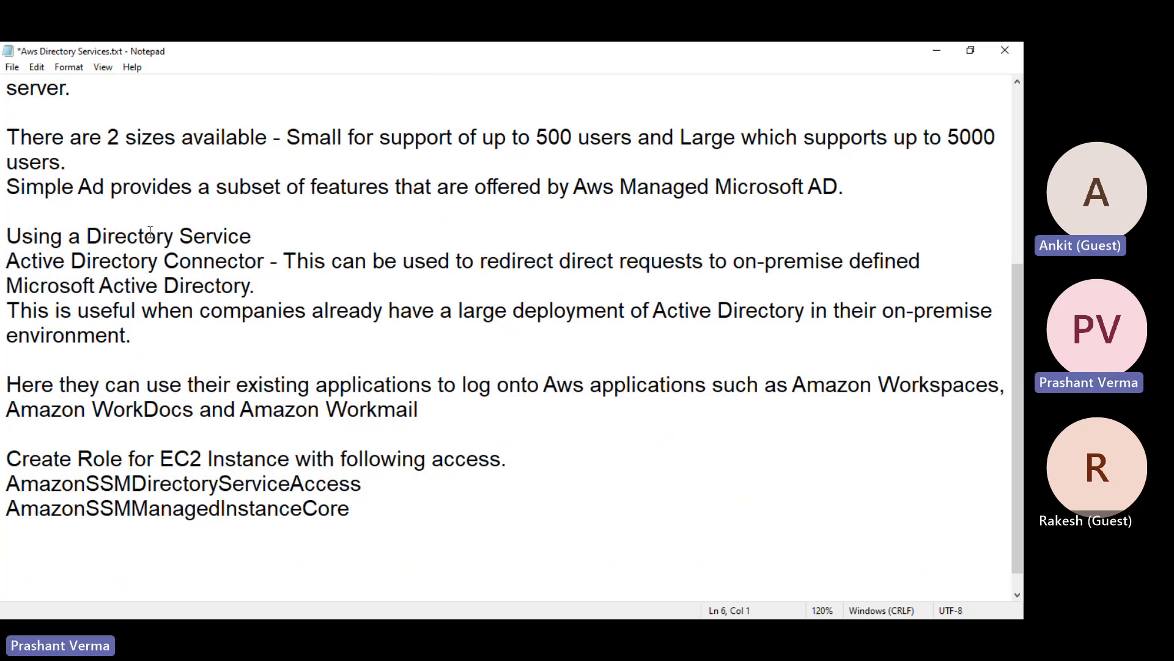
{"action": "left_click", "coordinate": [257, 261]}
{"action": "left_click_drag", "start_coordinate": [257, 261], "coordinate": [191, 263]}
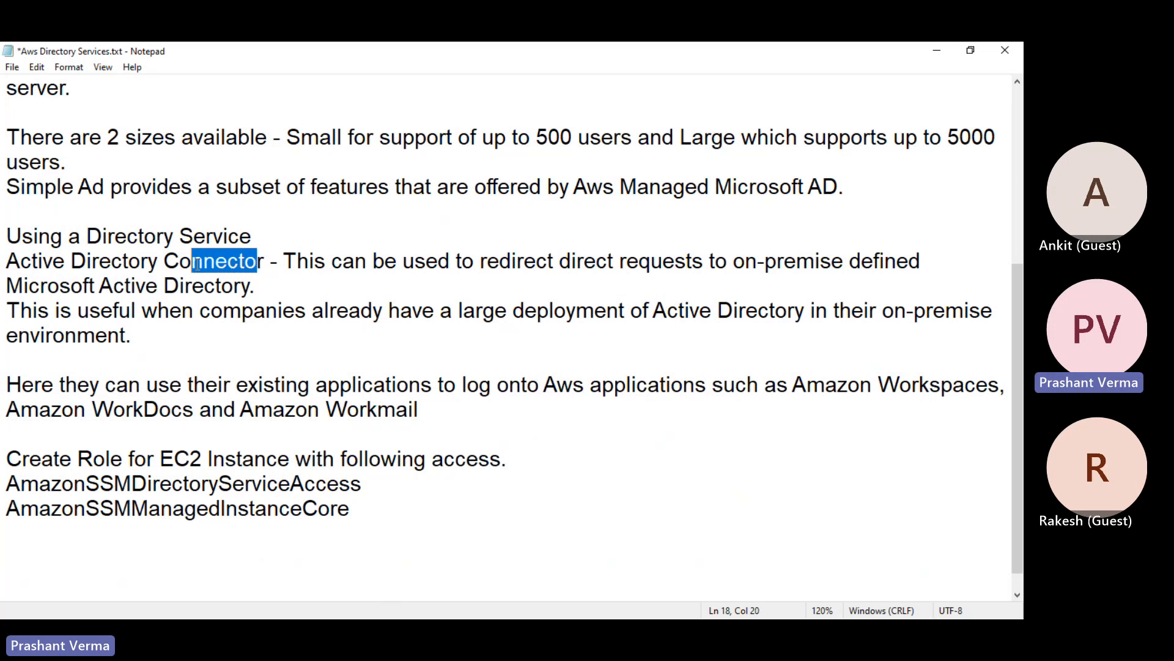
{"action": "left_click_drag", "start_coordinate": [427, 269], "coordinate": [720, 277]}
{"action": "left_click", "coordinate": [721, 276]}
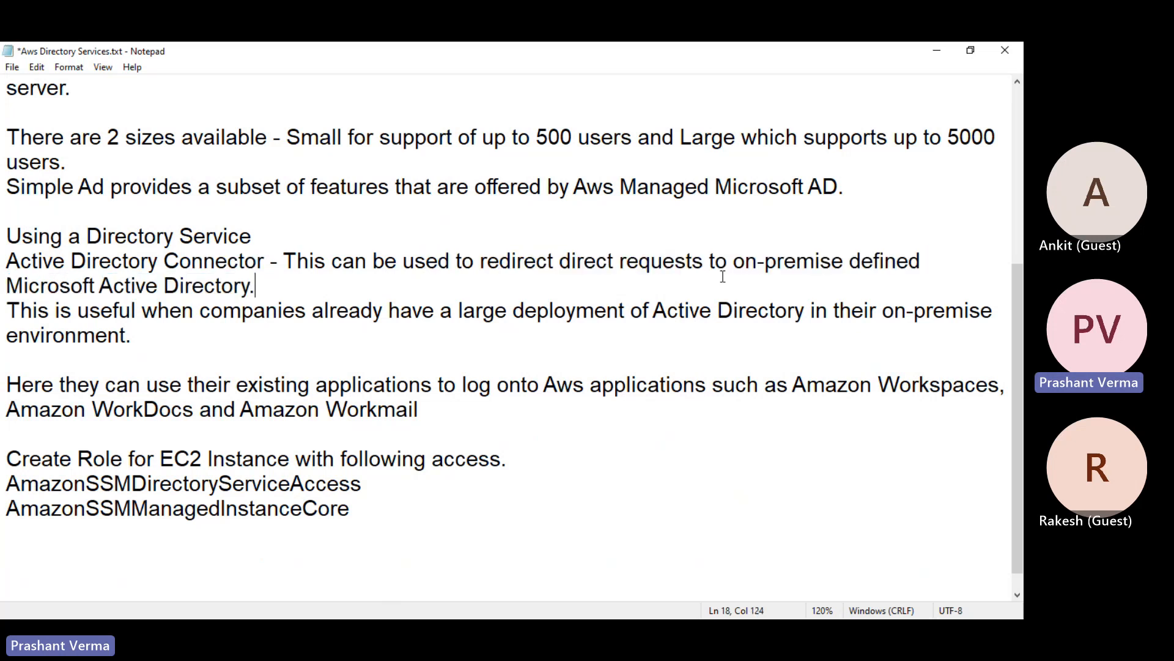
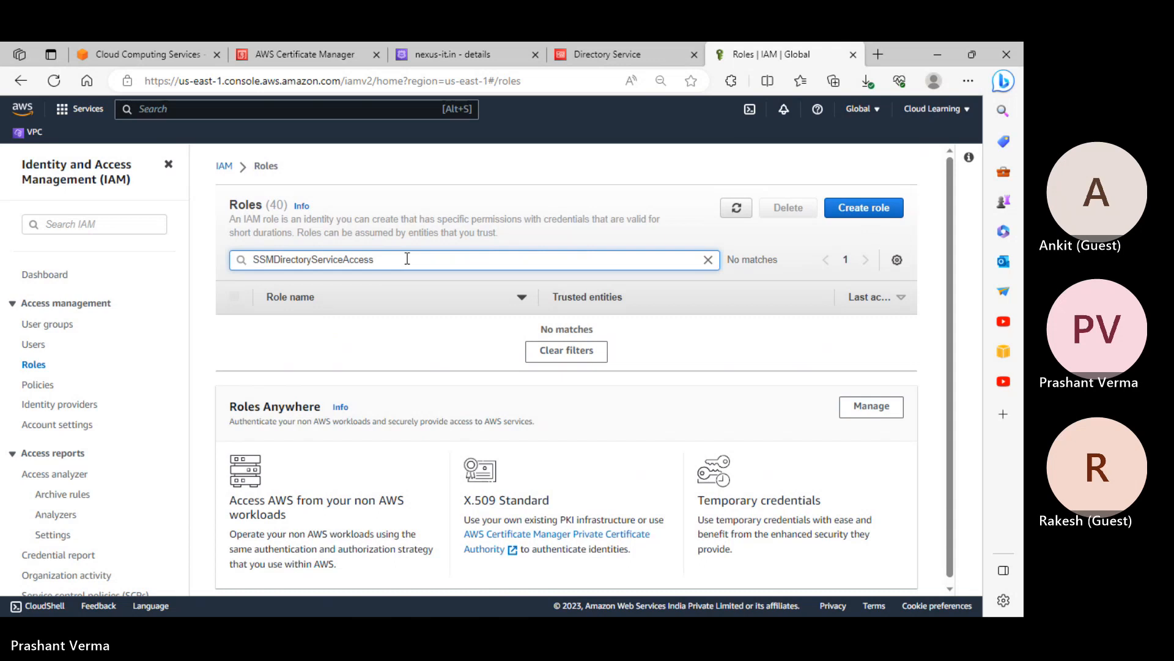
Search the IAM Roles list for 'directory' to confirm no matching role already exists
{"action": "key", "text": "BackSpace"}
{"action": "key", "text": "BackSpace"}
{"action": "key", "text": "BackSpace"}
{"action": "key", "text": "BackSpace"}
{"action": "key", "text": "BackSpace"}
{"action": "key", "text": "BackSpace"}
{"action": "key", "text": "BackSpace"}
{"action": "key", "text": "BackSpace"}
{"action": "key", "text": "BackSpace"}
{"action": "double_click", "coordinate": [276, 259]}
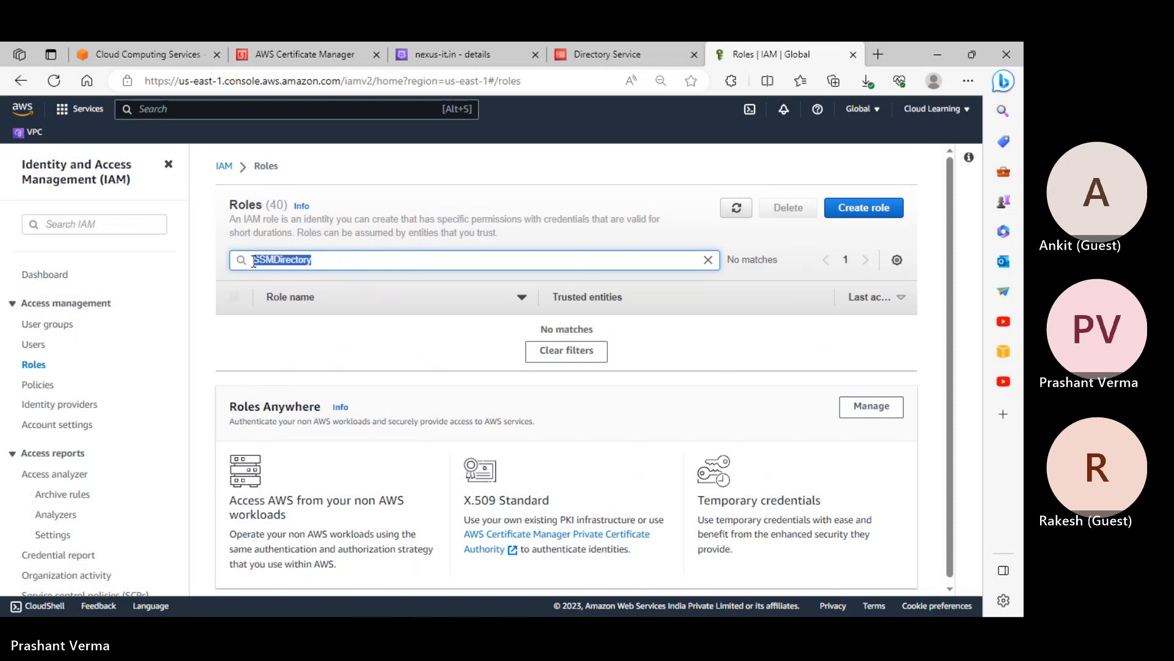
{"action": "left_click_drag", "start_coordinate": [263, 260], "coordinate": [381, 268]}
{"action": "key", "text": "BackSpace"}
{"action": "type", "text": "directory"}
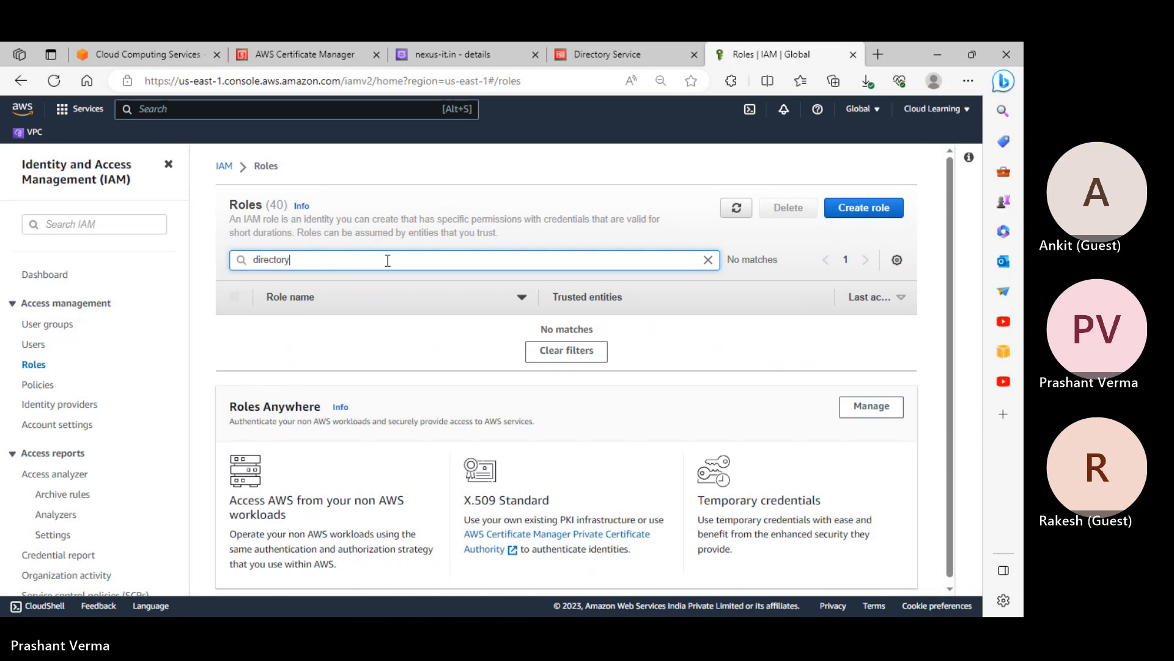
{"action": "key", "text": "BackSpace"}
{"action": "key", "text": "BackSpace"}
{"action": "key", "text": "BackSpace"}
{"action": "key", "text": "BackSpace"}
{"action": "key", "text": "BackSpace"}
{"action": "key", "text": "BackSpace"}
{"action": "key", "text": "BackSpace"}
{"action": "key", "text": "BackSpace"}
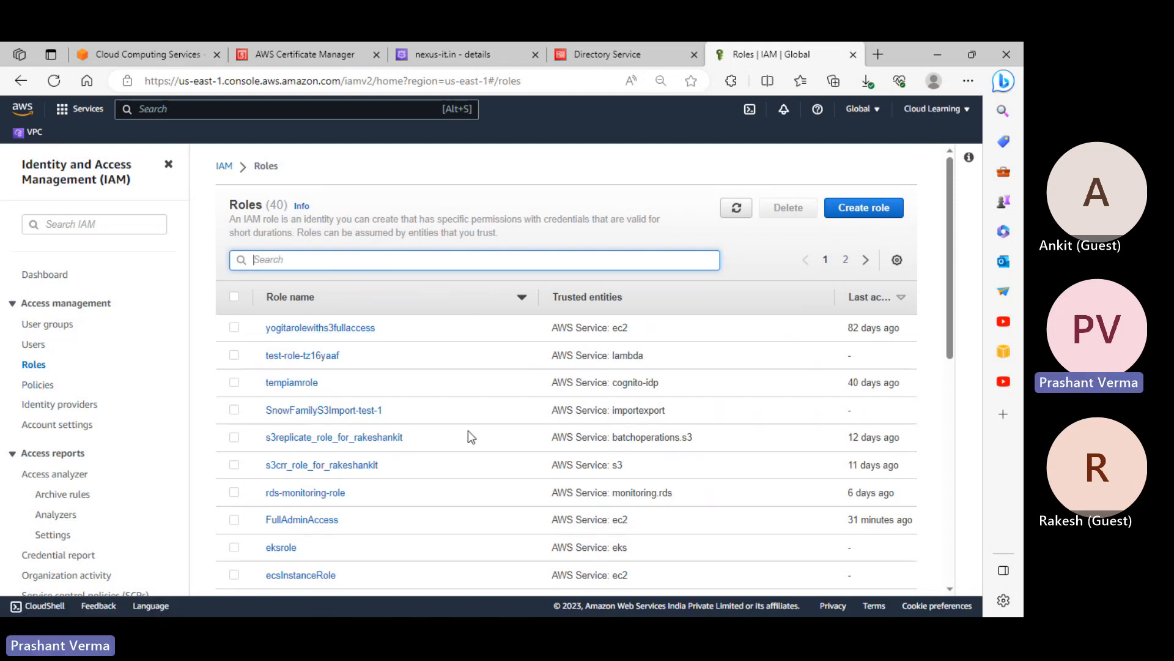
{"action": "type", "text": "directory"}
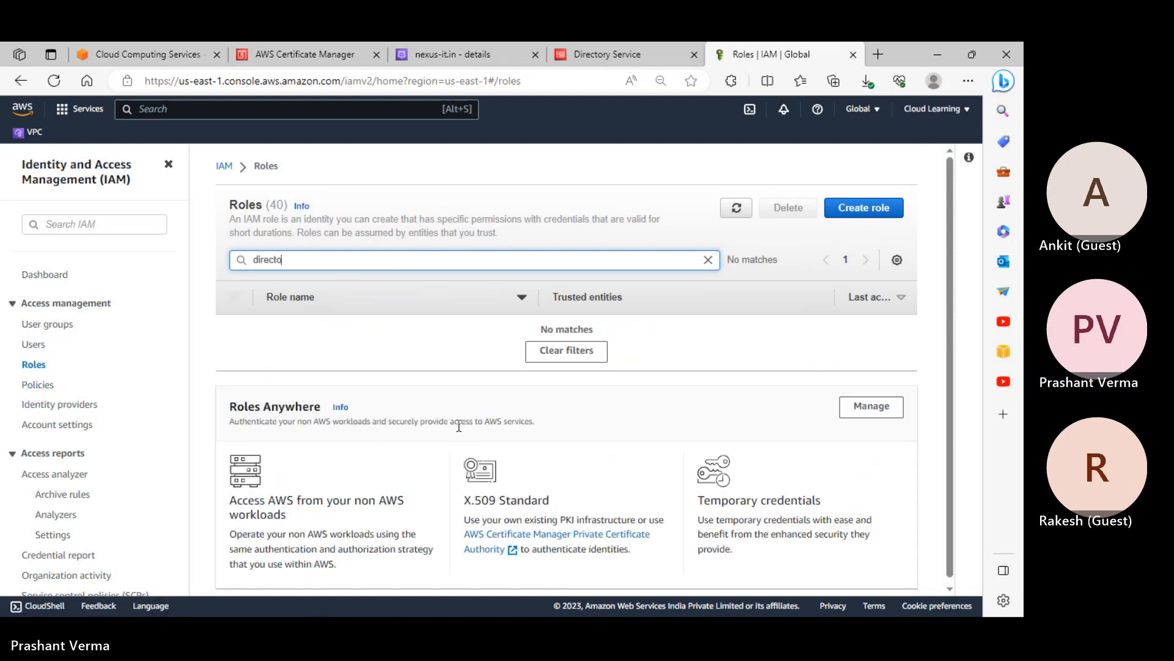
Start a new IAM role with EC2 as the AWS service use case
{"action": "left_click", "coordinate": [856, 208]}
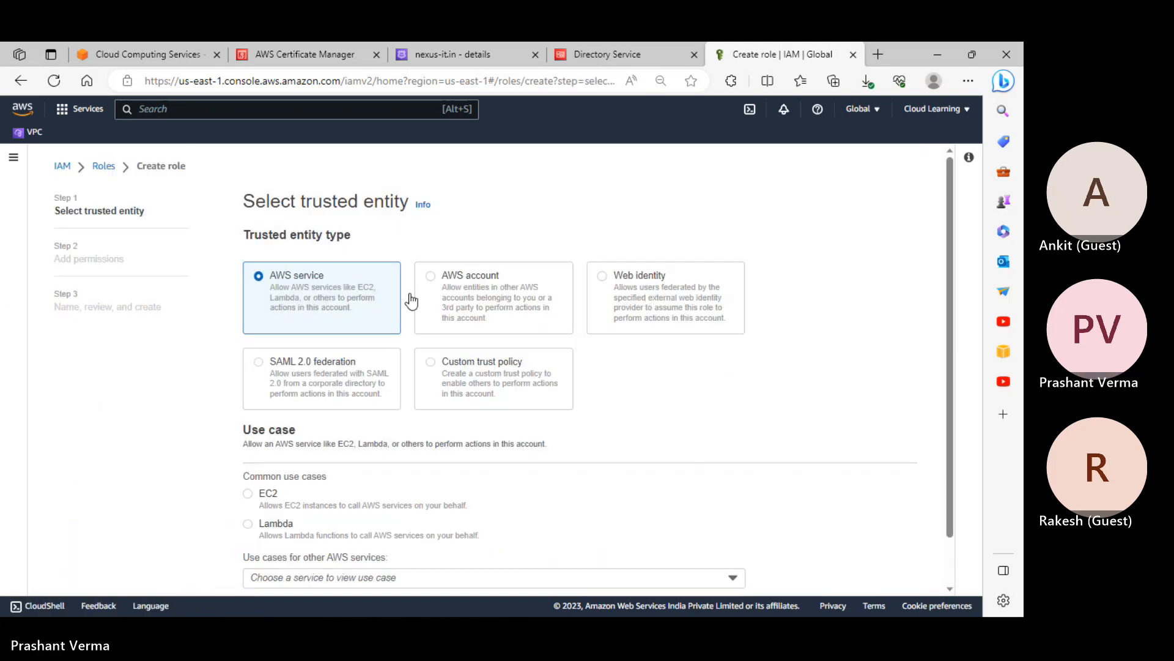
{"action": "scroll", "coordinate": [335, 361], "scroll_direction": "down", "scroll_amount": 2}
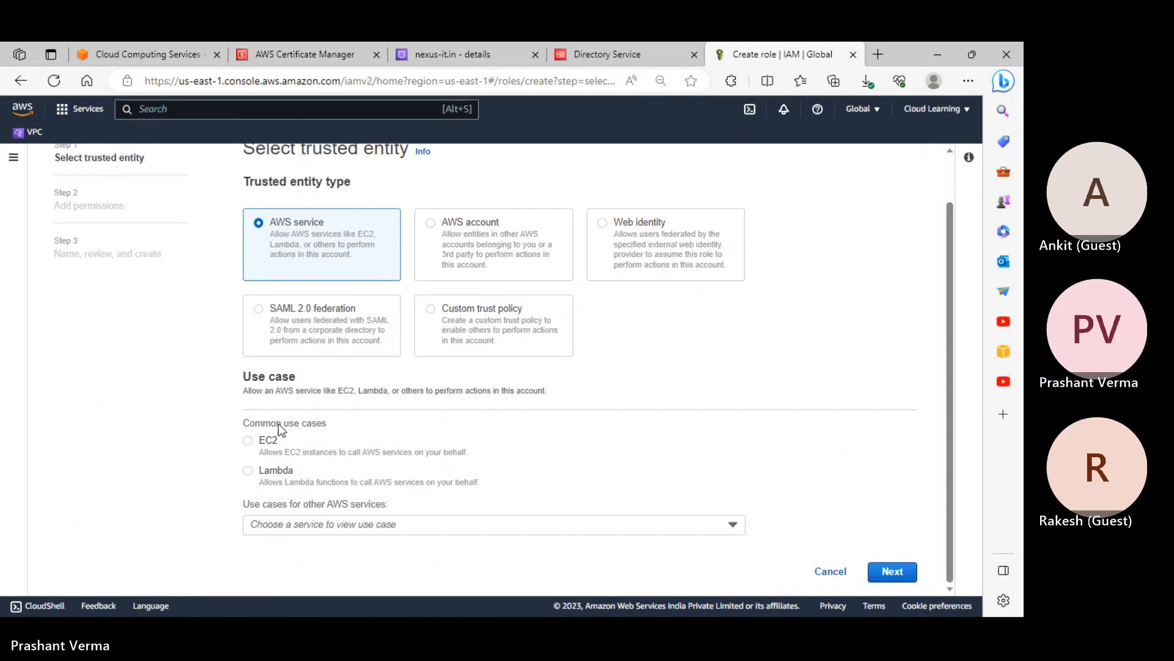
{"action": "left_click", "coordinate": [269, 442]}
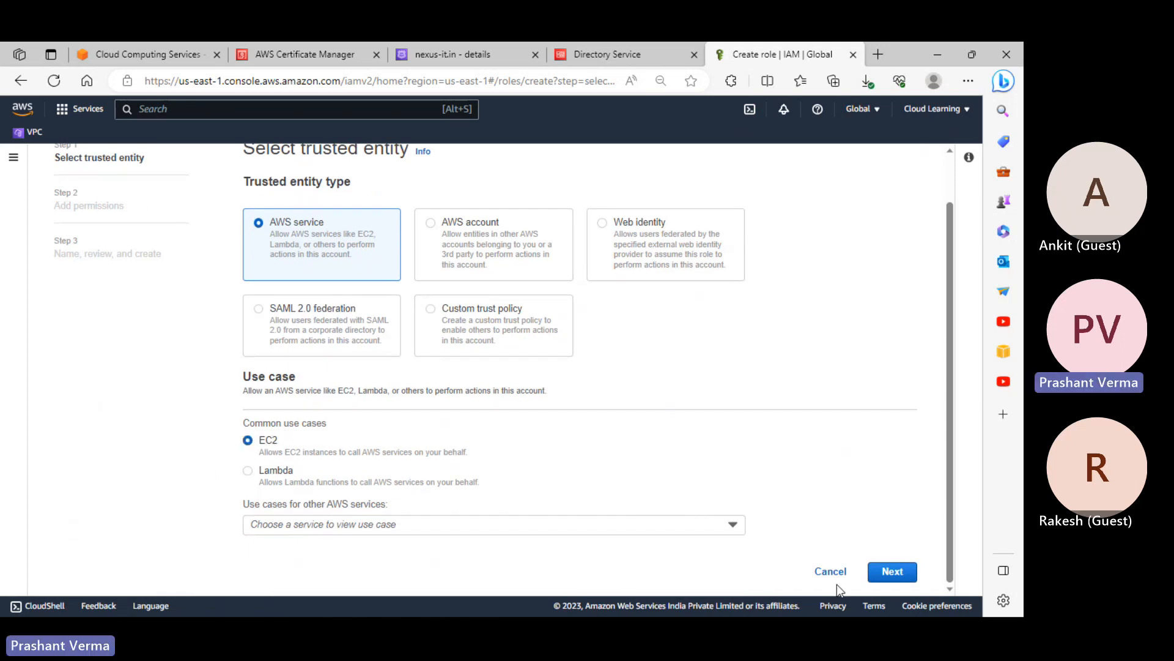
{"action": "left_click", "coordinate": [893, 573]}
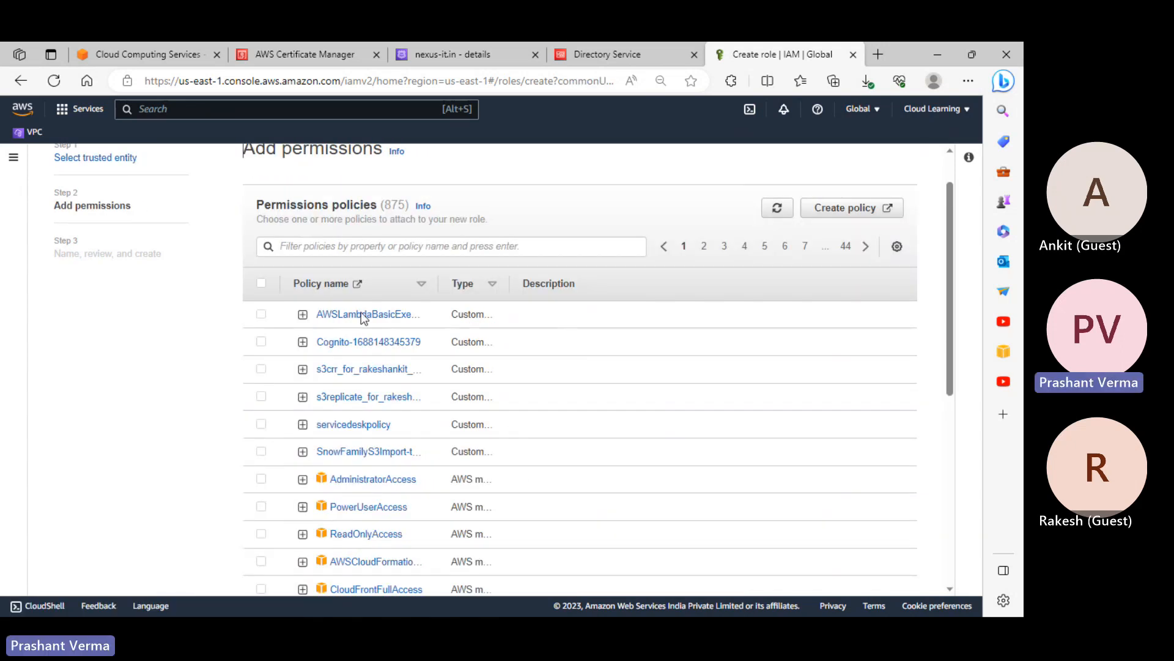
Filter the permissions policies for AmazonSSMDirectoryServiceAccess and select it
{"action": "left_click", "coordinate": [302, 248]}
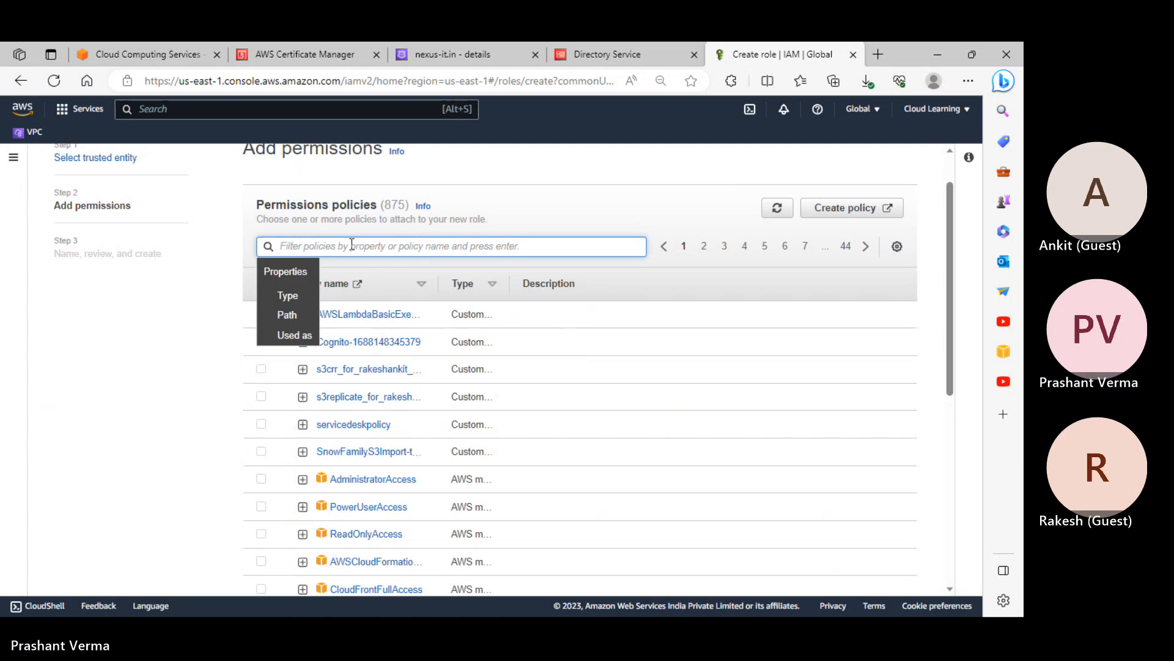
{"action": "type", "text": "AmazonSSMDirectoryServiceAccess"}
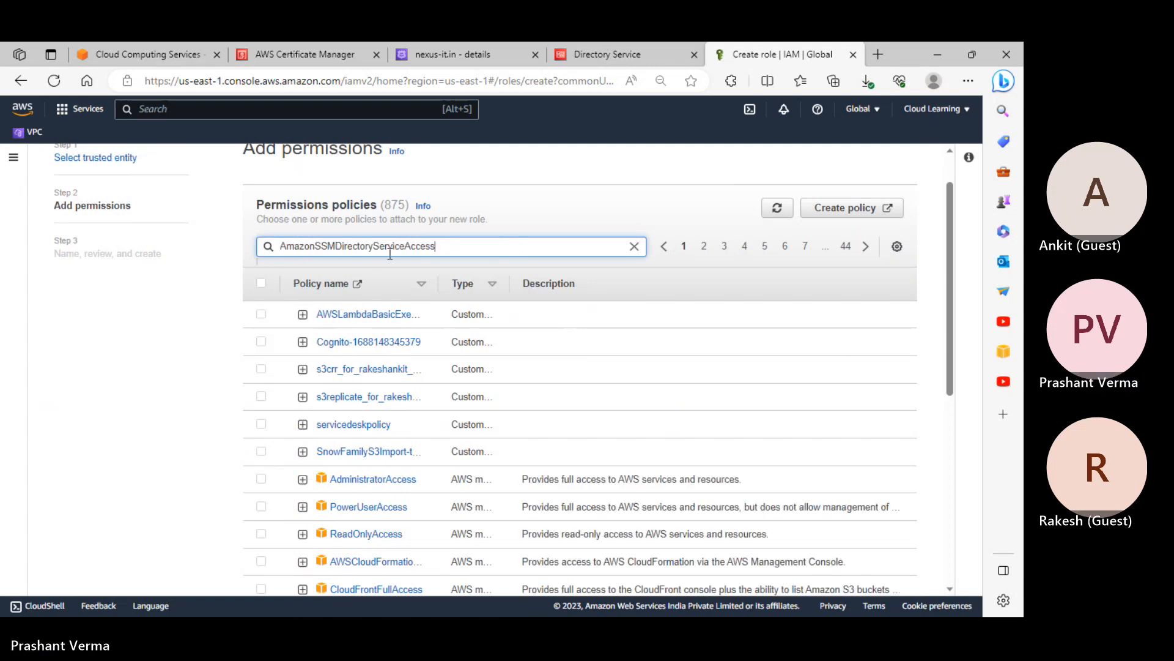
{"action": "key", "text": "Return"}
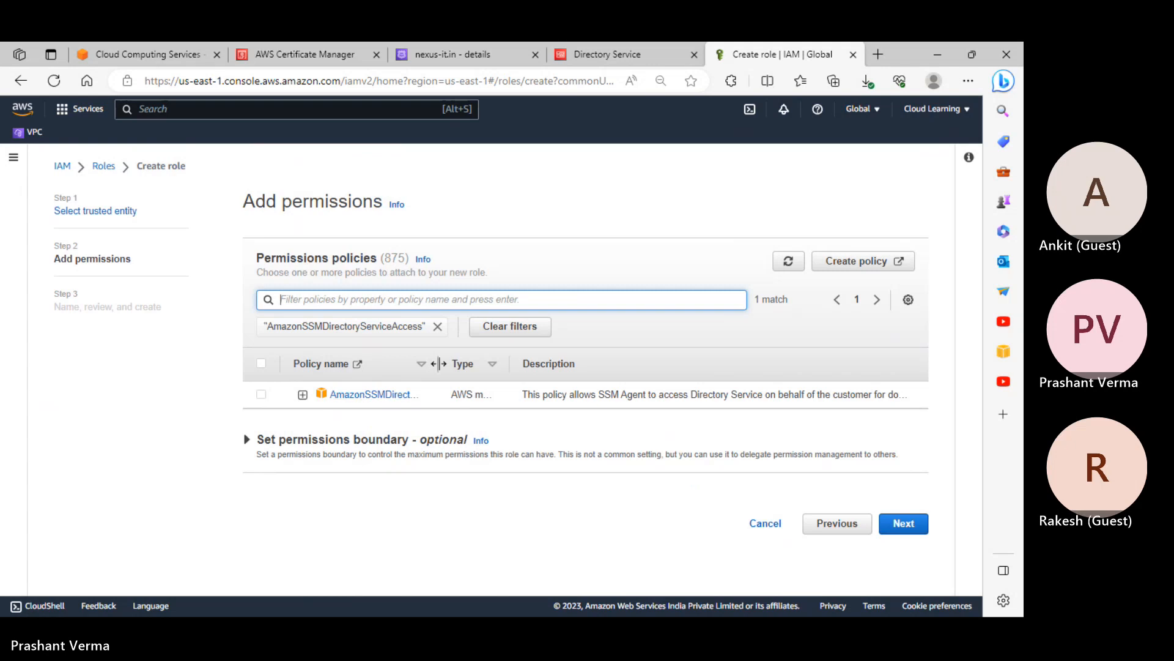
{"action": "left_click_drag", "start_coordinate": [437, 363], "coordinate": [608, 363]}
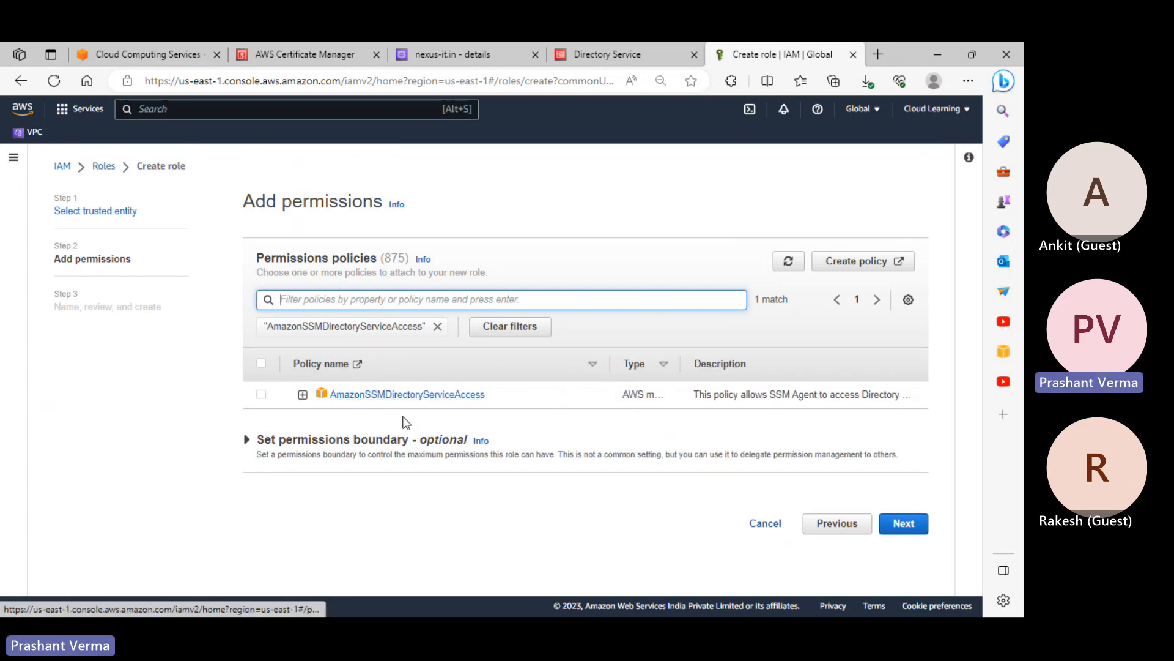
{"action": "left_click", "coordinate": [704, 400]}
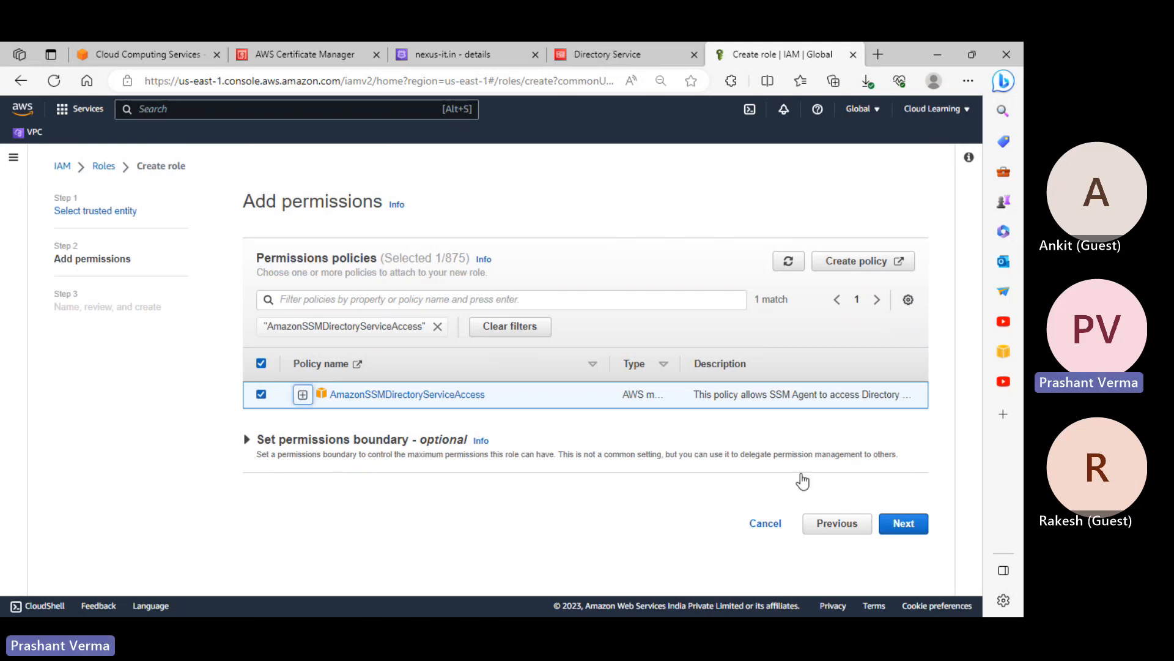
Copy the AmazonSSMManagedInstanceCore policy name from the Notepad notes, then return to Create role
{"action": "key", "text": "alt+Tab"}
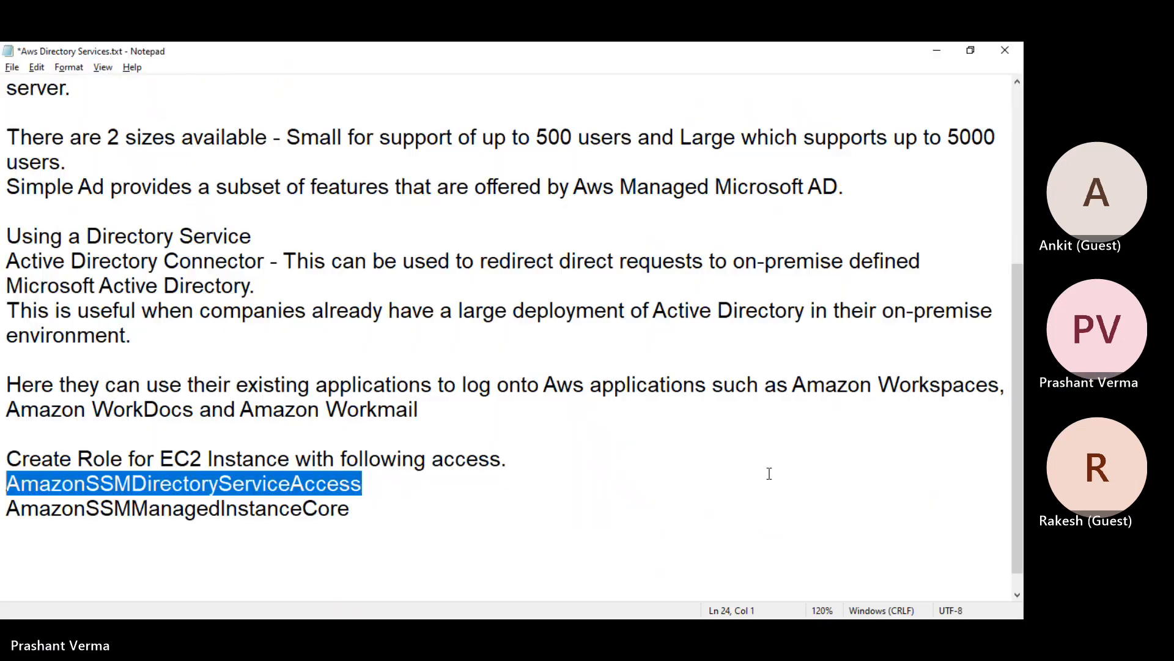
{"action": "left_click_drag", "start_coordinate": [358, 508], "coordinate": [3, 513]}
{"action": "key", "text": "ctrl+c"}
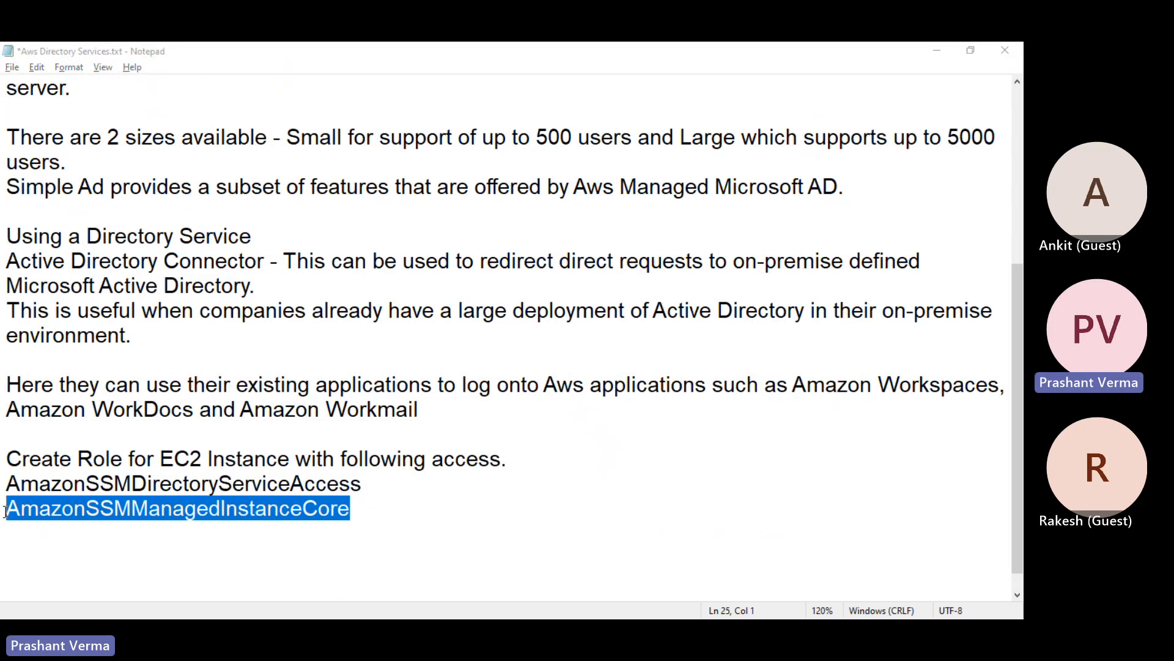
{"action": "key", "text": "super+Tab"}
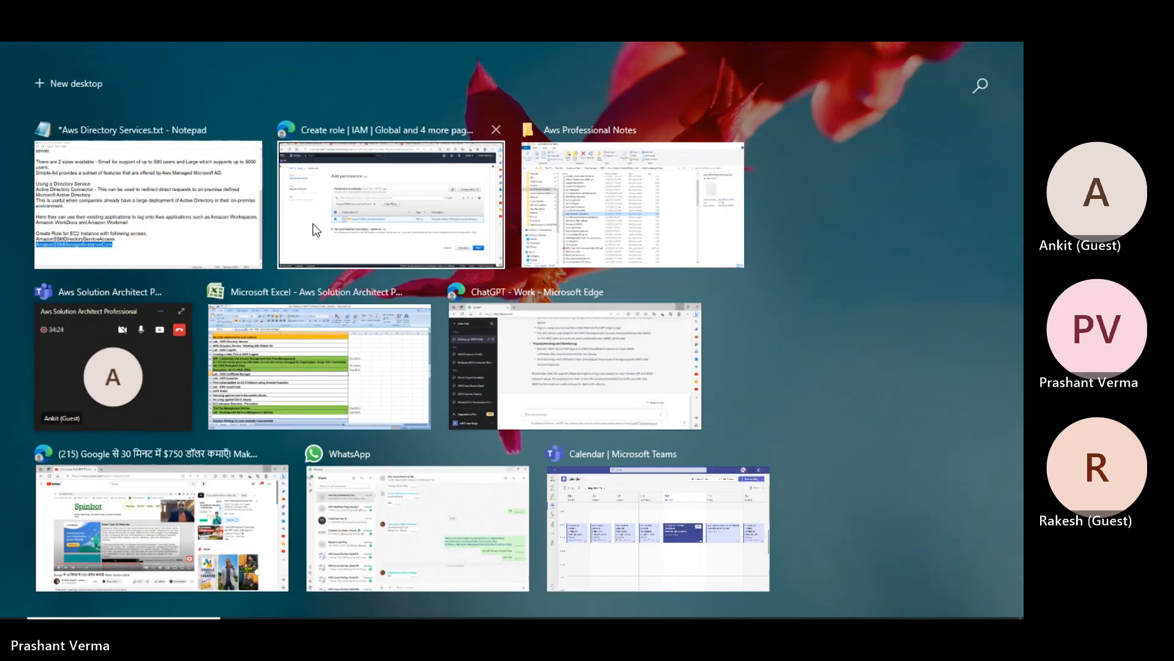
{"action": "left_click", "coordinate": [339, 246]}
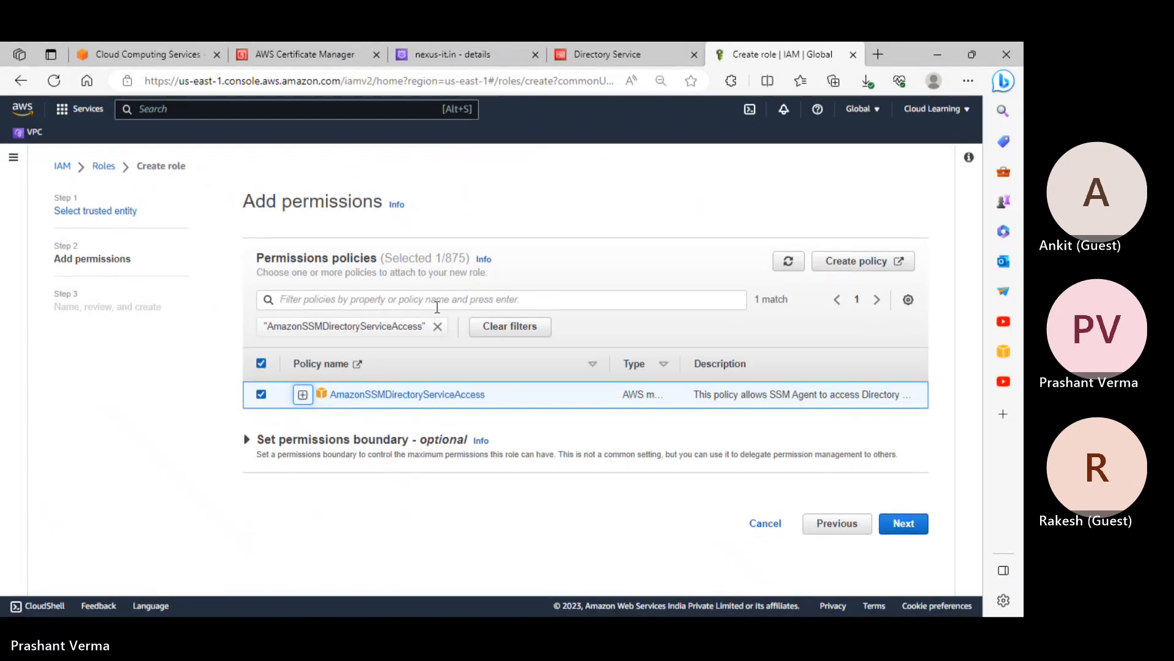
Add AmazonSSMManagedInstanceCore as a second policy and proceed to Name, review, and create
{"action": "left_click", "coordinate": [447, 299]}
{"action": "key", "text": "ctrl+v"}
{"action": "key", "text": "Return"}
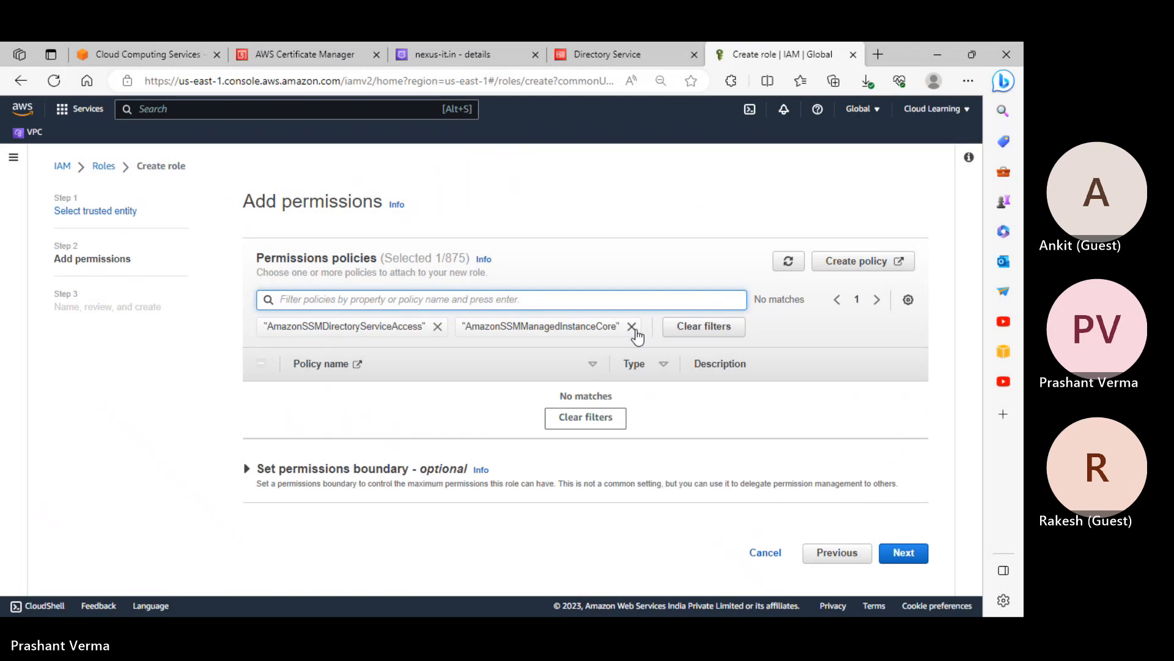
{"action": "left_click", "coordinate": [632, 326]}
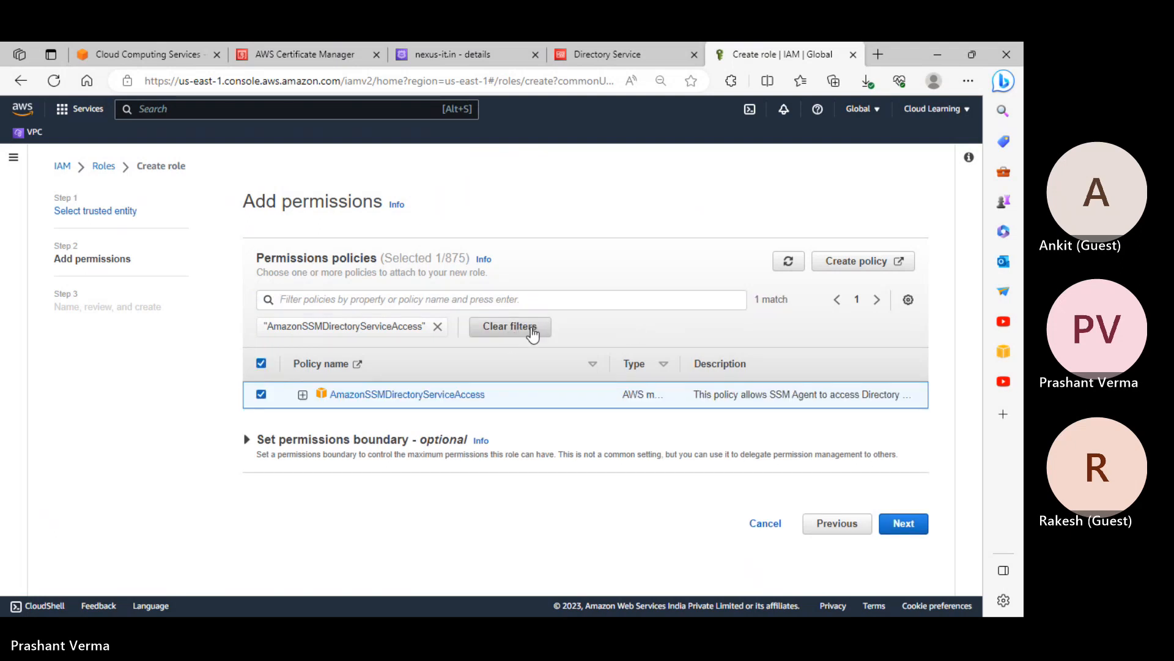
{"action": "left_click", "coordinate": [532, 332]}
{"action": "left_click", "coordinate": [361, 304]}
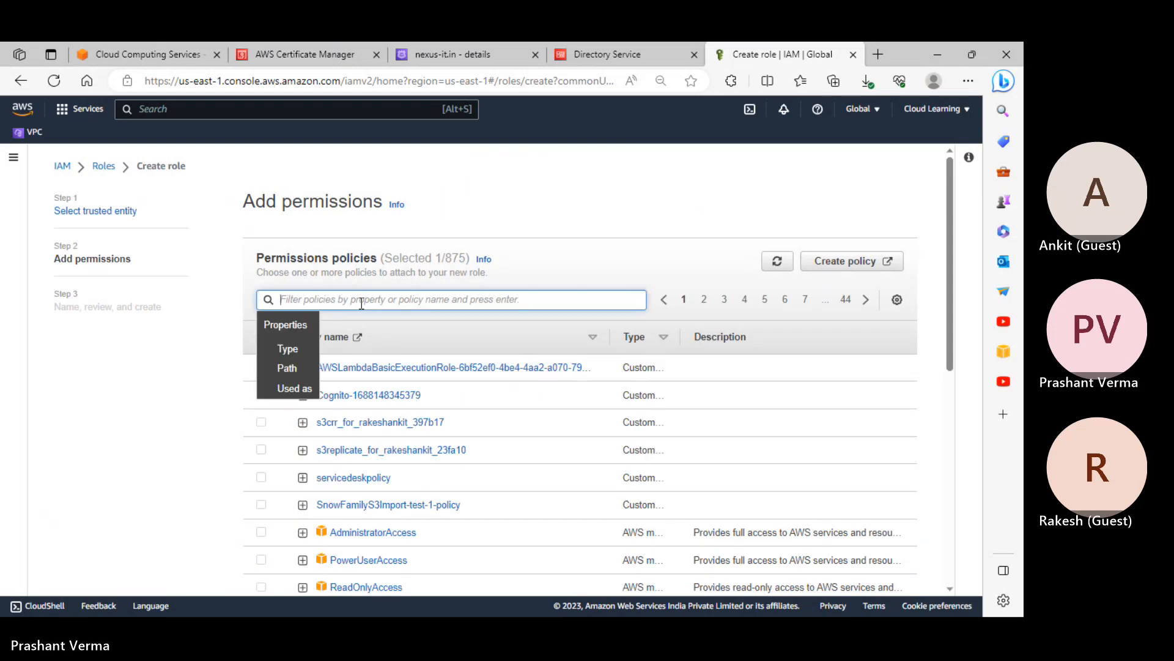
{"action": "key", "text": "ctrl+v"}
{"action": "key", "text": "Return"}
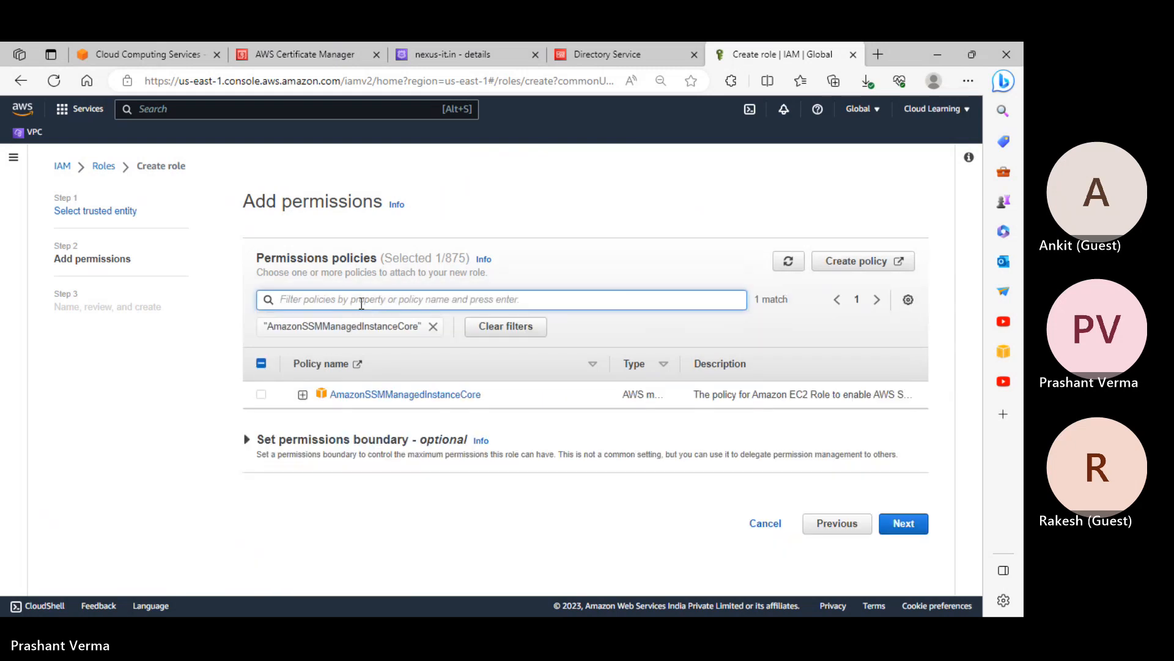
{"action": "left_click", "coordinate": [261, 394]}
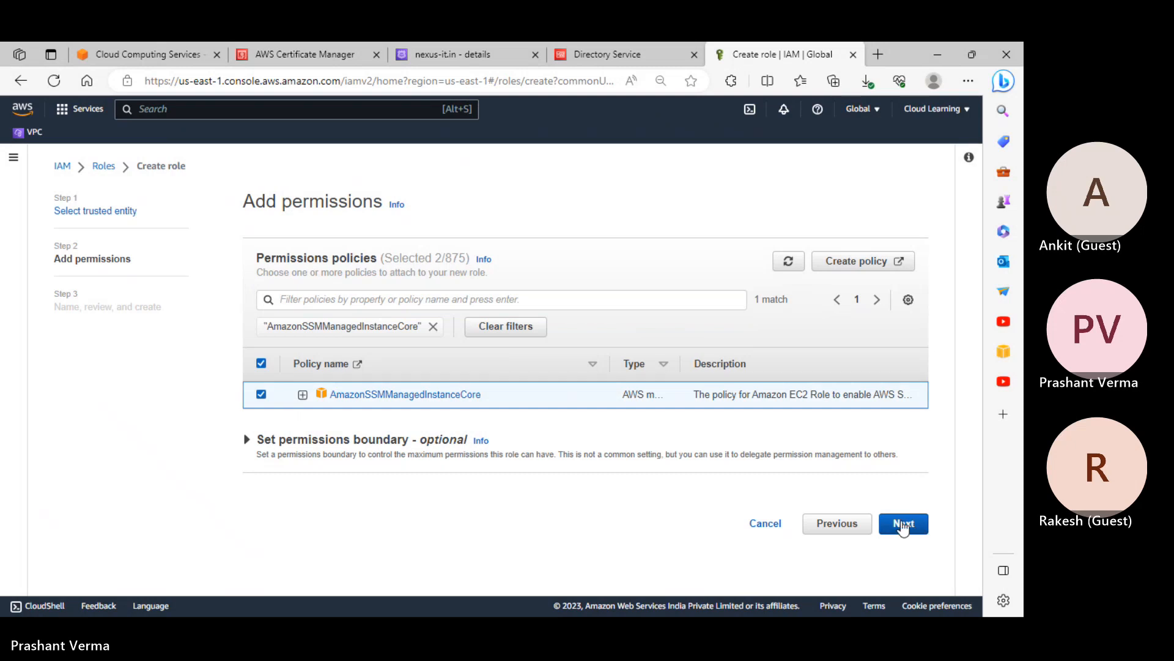
{"action": "left_click", "coordinate": [903, 524]}
Name the new role AwsDirectoryServiceRole
{"action": "scroll", "coordinate": [705, 477], "scroll_direction": "down", "scroll_amount": 5}
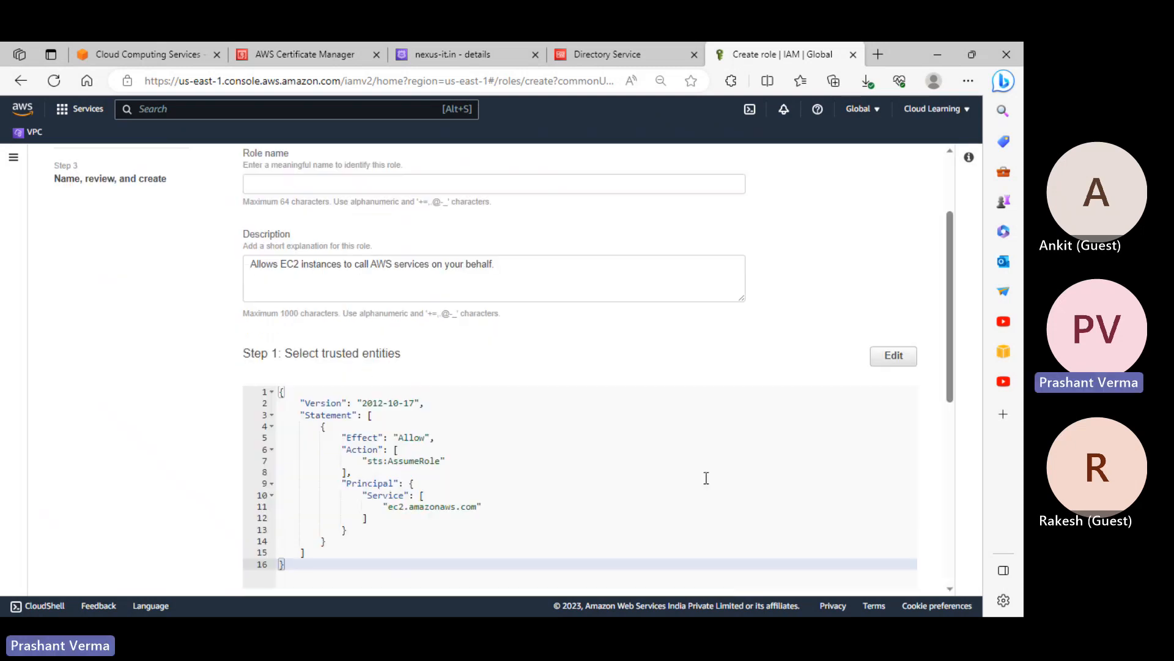
{"action": "scroll", "coordinate": [477, 305], "scroll_direction": "up", "scroll_amount": 4}
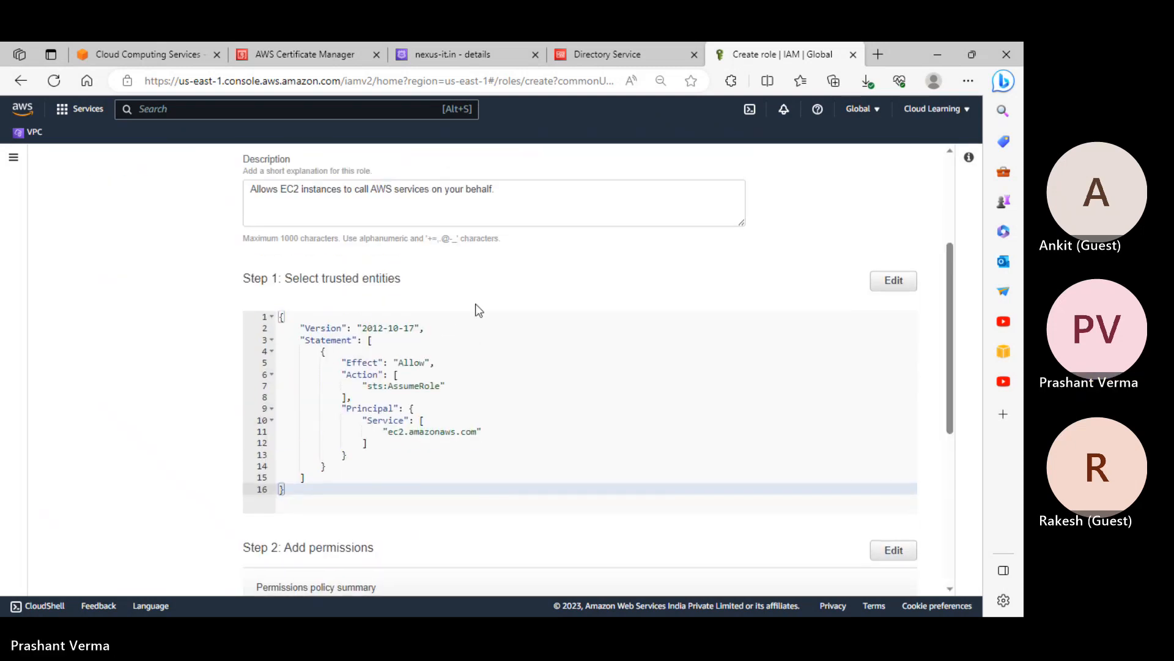
{"action": "scroll", "coordinate": [478, 312], "scroll_direction": "down", "scroll_amount": 3}
{"action": "scroll", "coordinate": [478, 314], "scroll_direction": "down", "scroll_amount": 4}
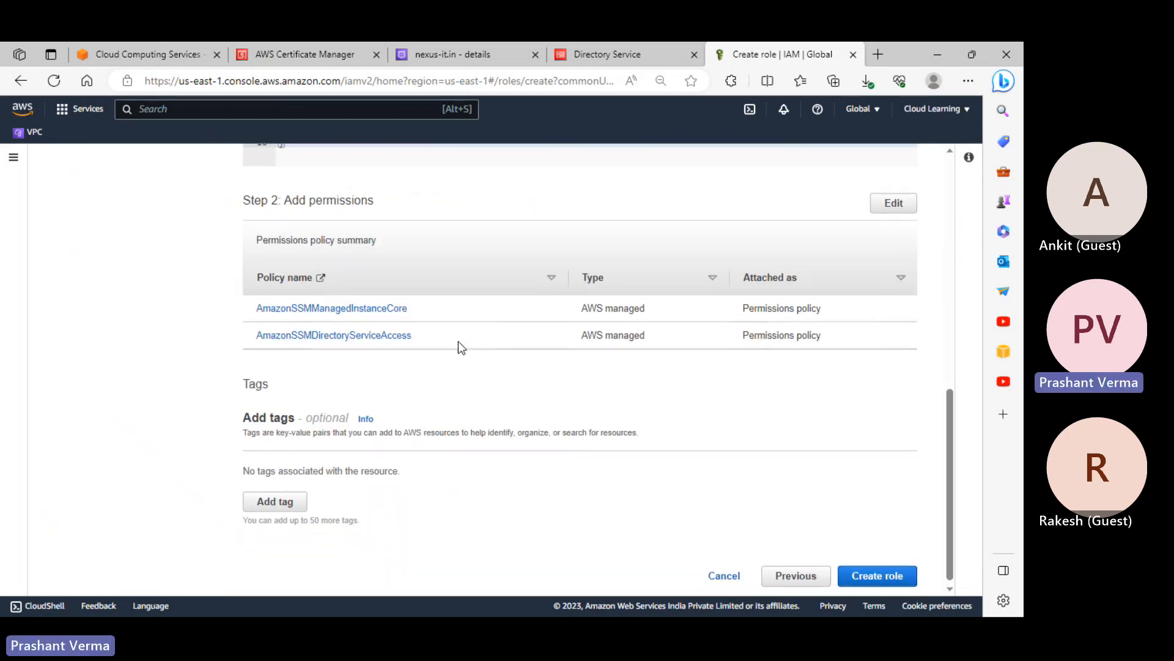
{"action": "scroll", "coordinate": [458, 343], "scroll_direction": "up", "scroll_amount": 10}
{"action": "left_click", "coordinate": [339, 234]}
{"action": "type", "text": "A"}
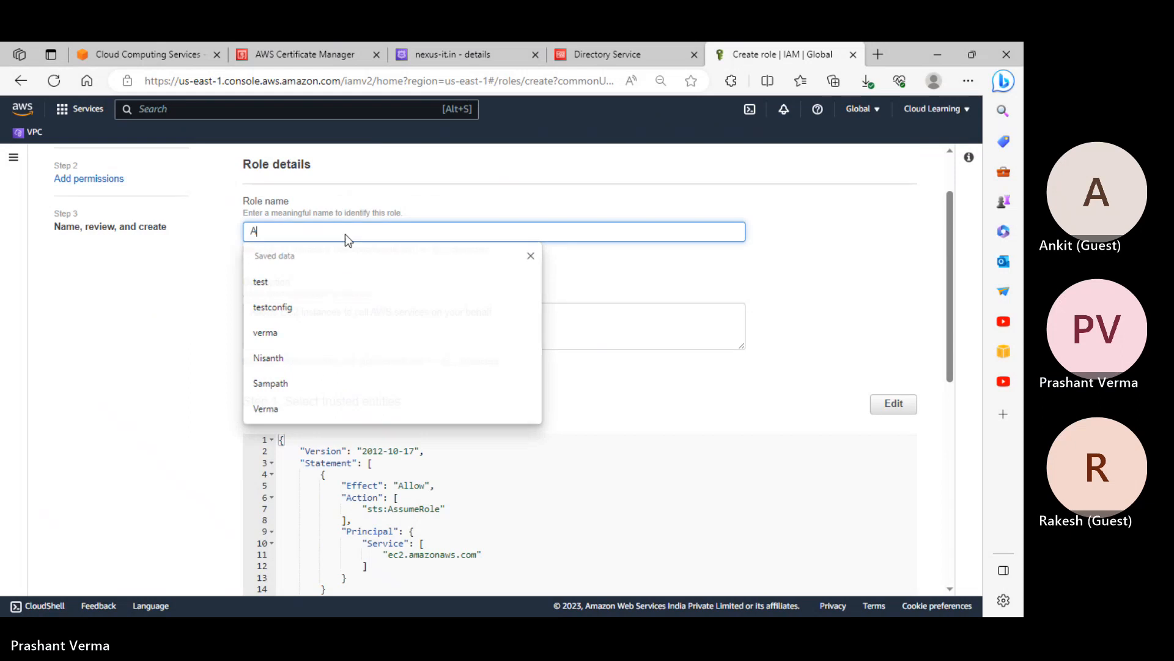
{"action": "type", "text": "wsDirectory"}
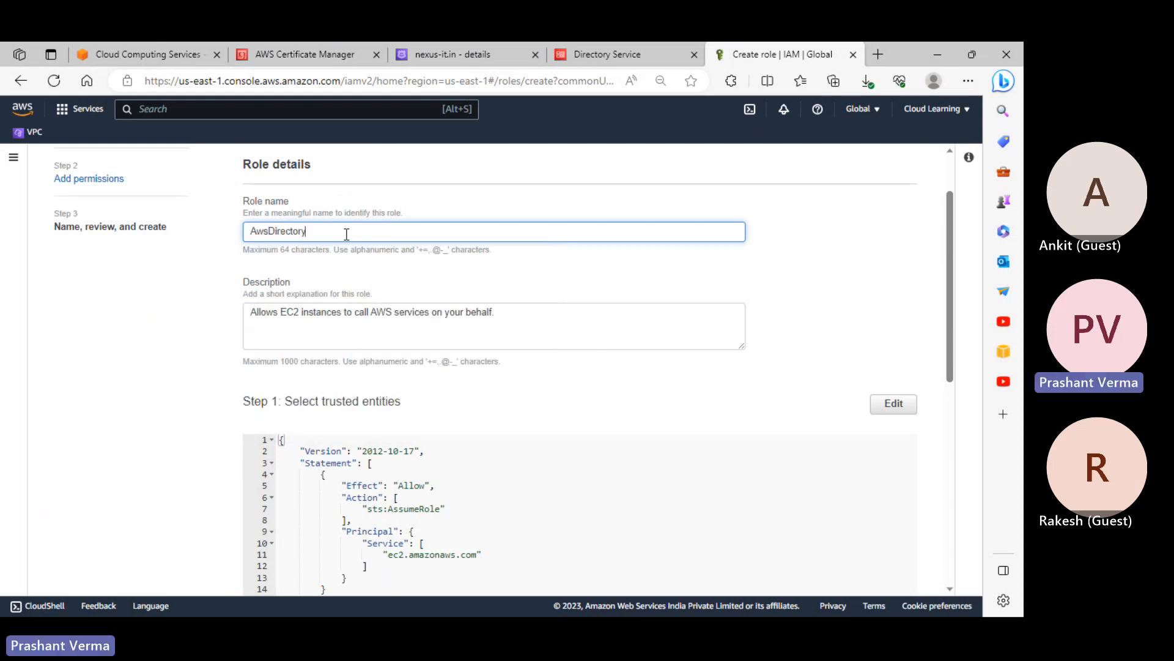
{"action": "type", "text": "ServiceRole"}
Review the role's permissions, create it, and search Roles for 'direc' to find it
{"action": "scroll", "coordinate": [387, 281], "scroll_direction": "down", "scroll_amount": 8}
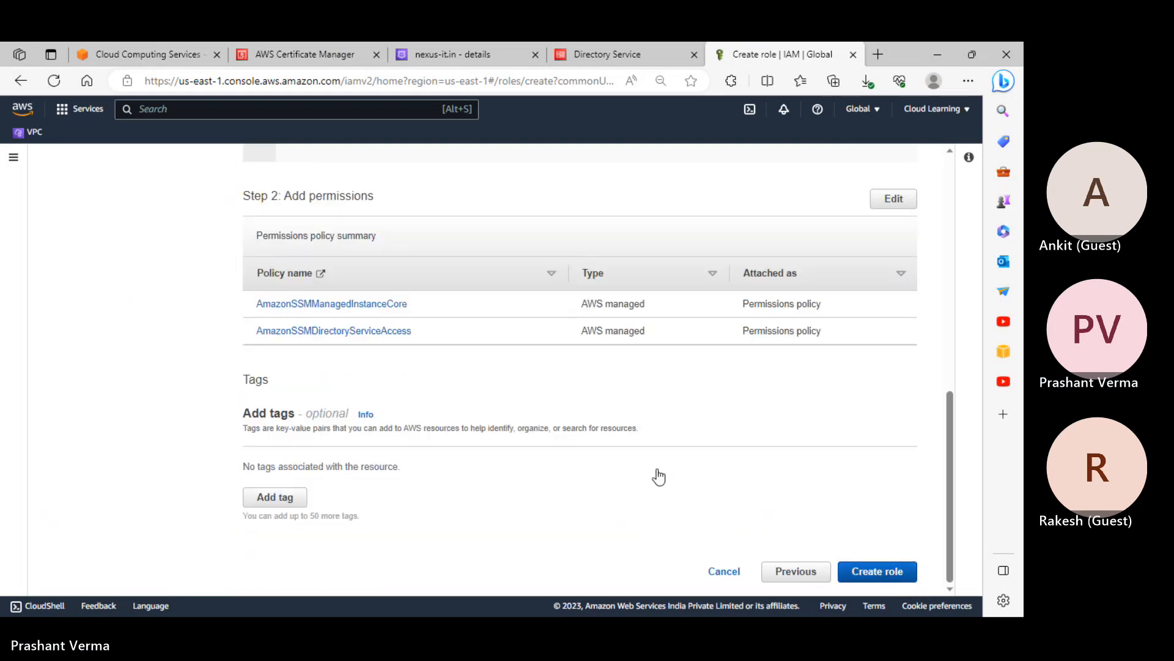
{"action": "scroll", "coordinate": [583, 425], "scroll_direction": "up", "scroll_amount": 7}
{"action": "scroll", "coordinate": [581, 422], "scroll_direction": "up", "scroll_amount": 2}
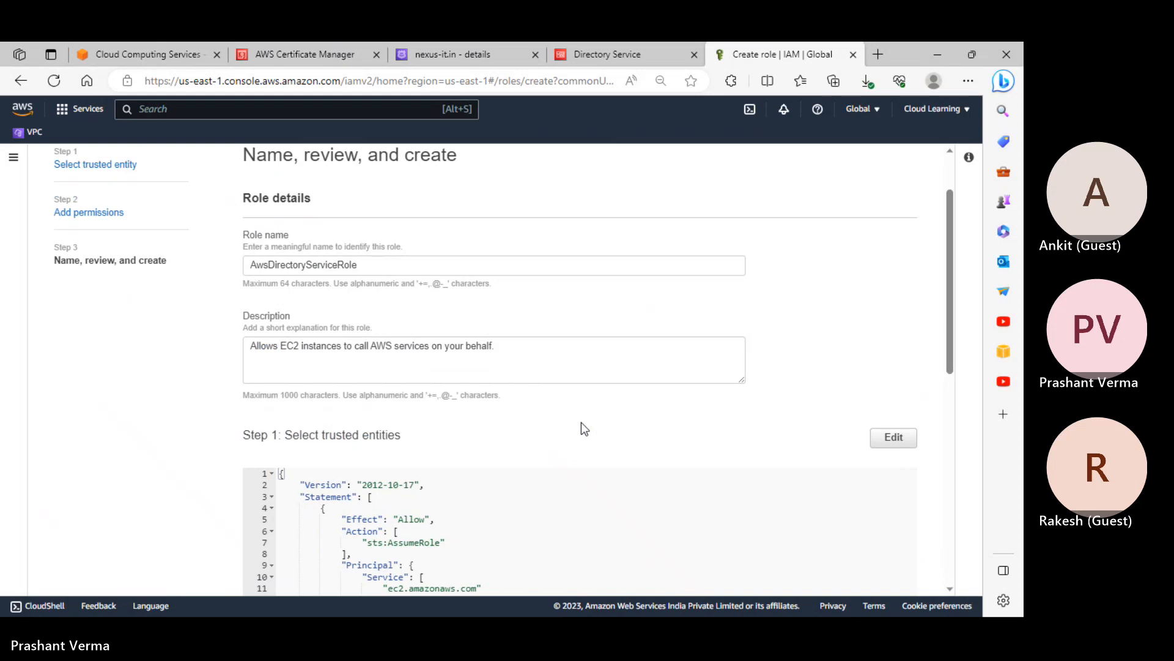
{"action": "scroll", "coordinate": [583, 422], "scroll_direction": "down", "scroll_amount": 10}
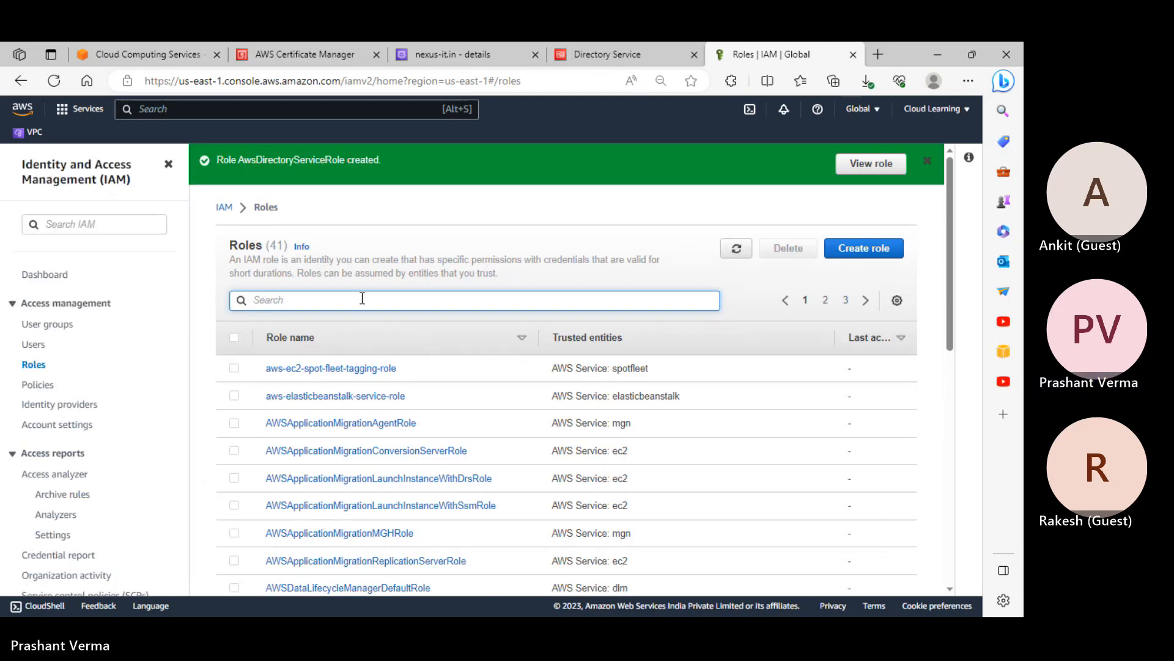
{"action": "type", "text": "direco"}
{"action": "key", "text": "BackSpace"}
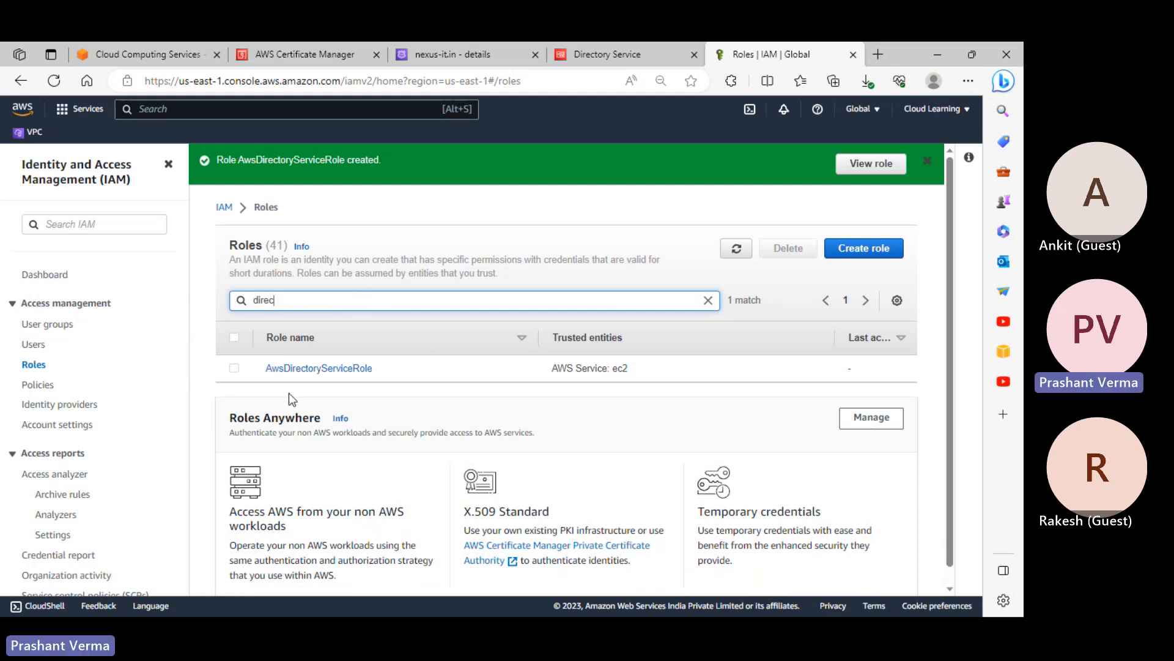
{"action": "left_click", "coordinate": [615, 54]}
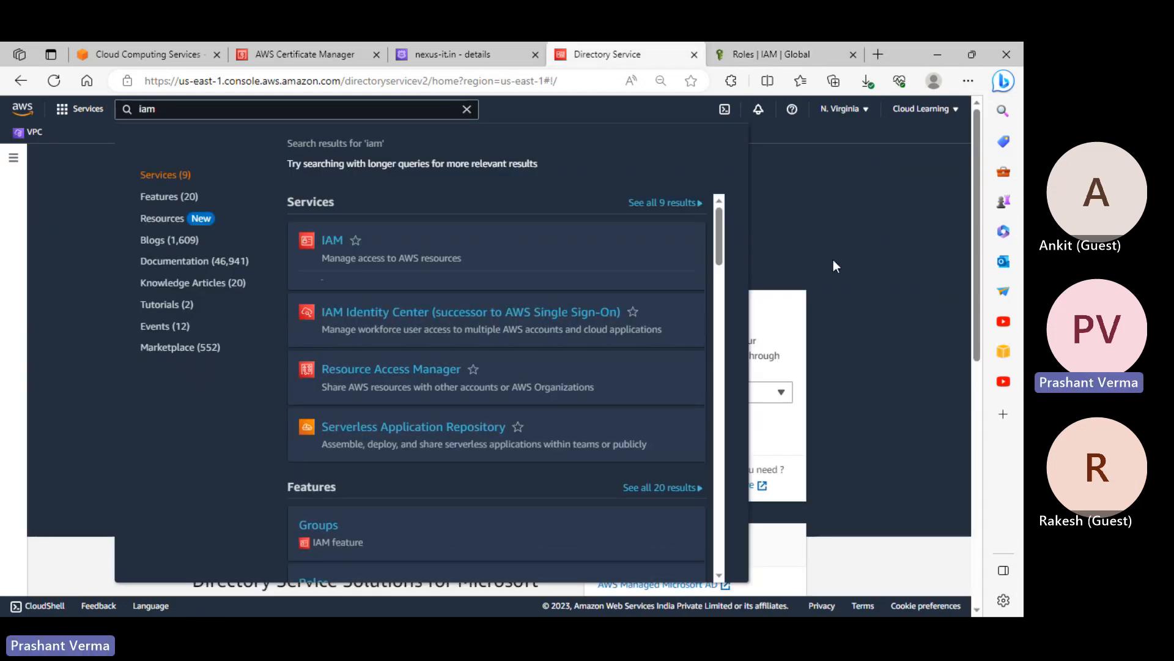
Pick AWS Managed Microsoft AD from the Directory Service type dropdown
{"action": "left_click", "coordinate": [854, 240]}
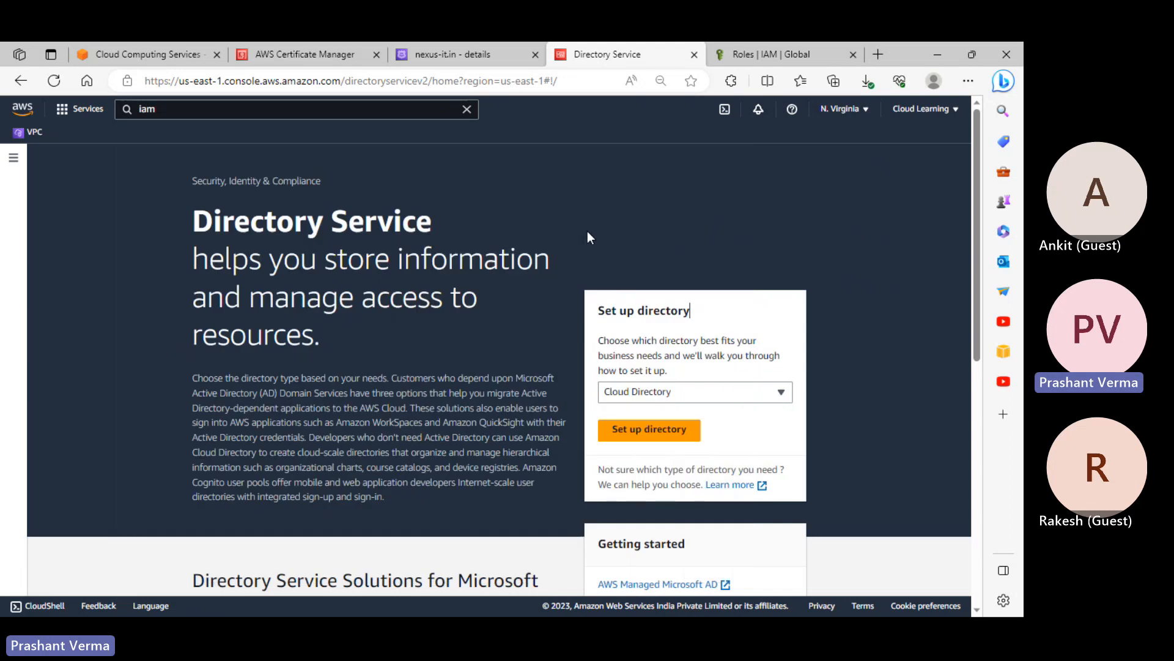
{"action": "left_click", "coordinate": [673, 392]}
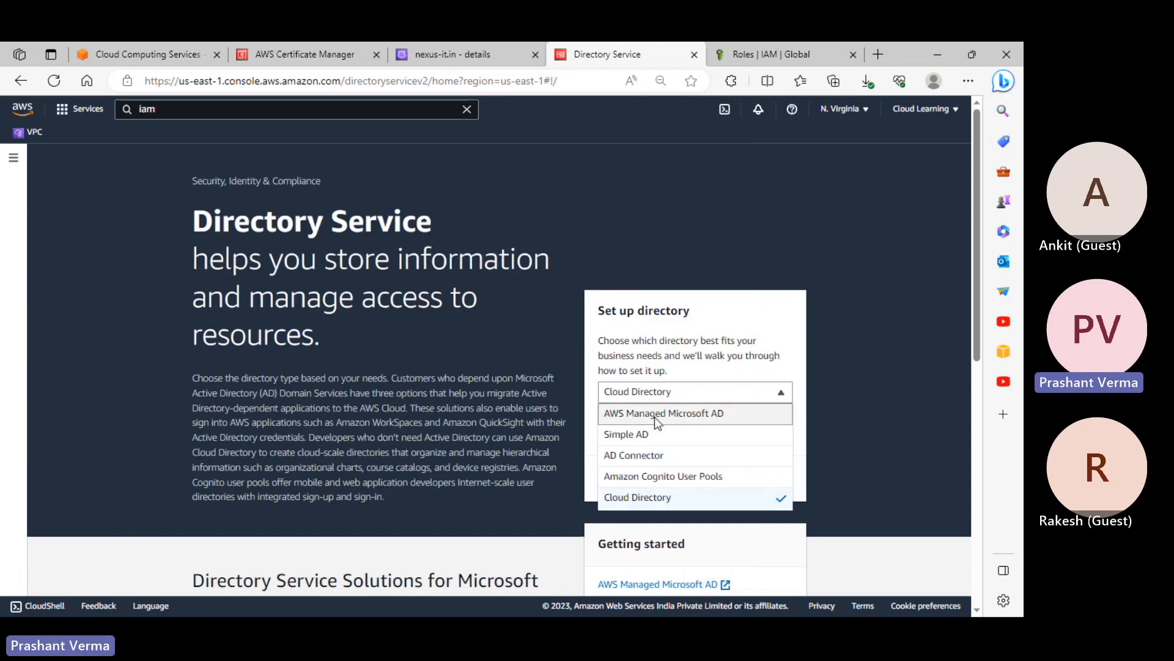
{"action": "left_click", "coordinate": [654, 414]}
{"action": "scroll", "coordinate": [676, 358], "scroll_direction": "down", "scroll_amount": 5}
{"action": "scroll", "coordinate": [678, 365], "scroll_direction": "up", "scroll_amount": 5}
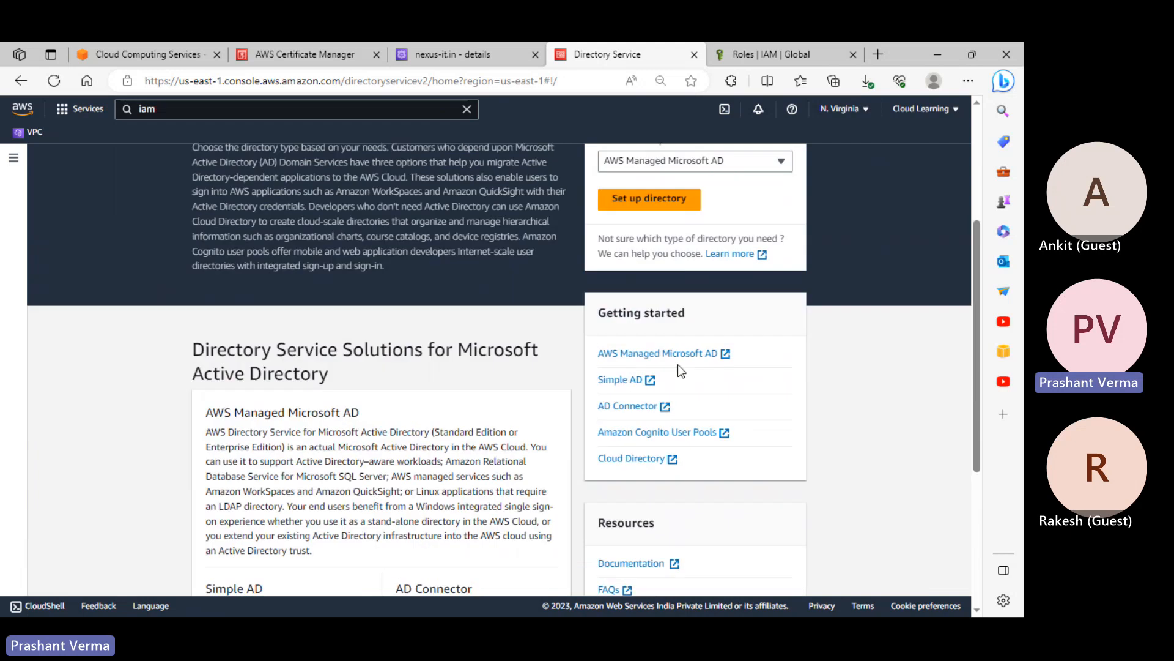
{"action": "scroll", "coordinate": [678, 366], "scroll_direction": "down", "scroll_amount": 3}
Set up a directory with AWS Managed Microsoft AD as the type and continue
{"action": "left_click", "coordinate": [659, 272]}
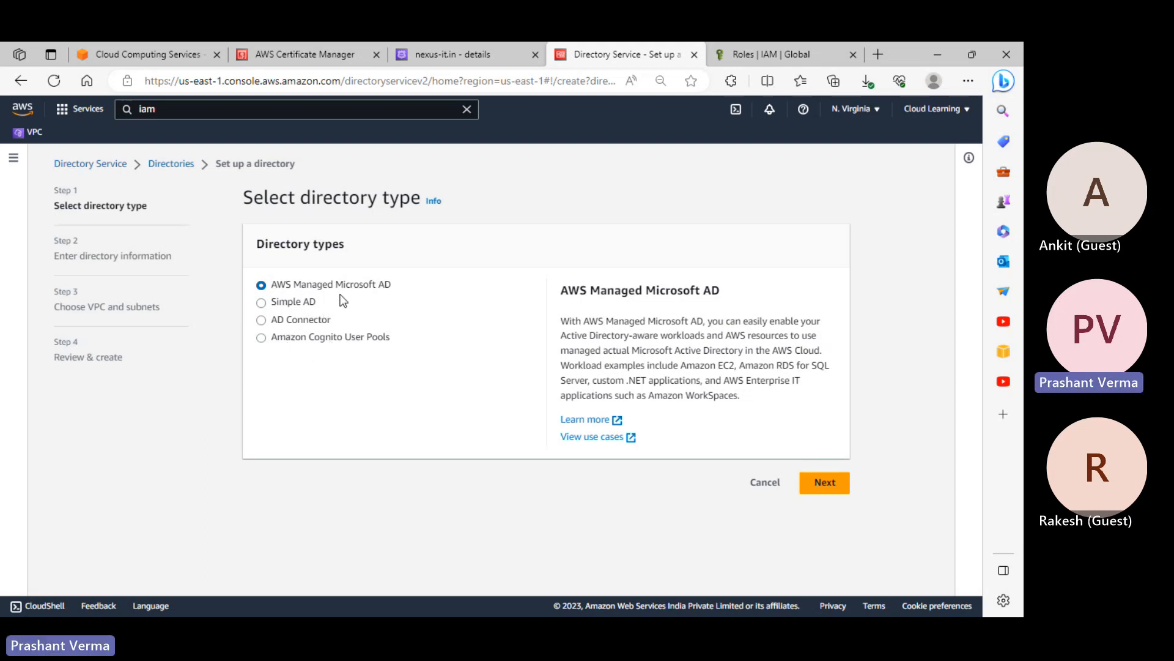
{"action": "left_click", "coordinate": [307, 305]}
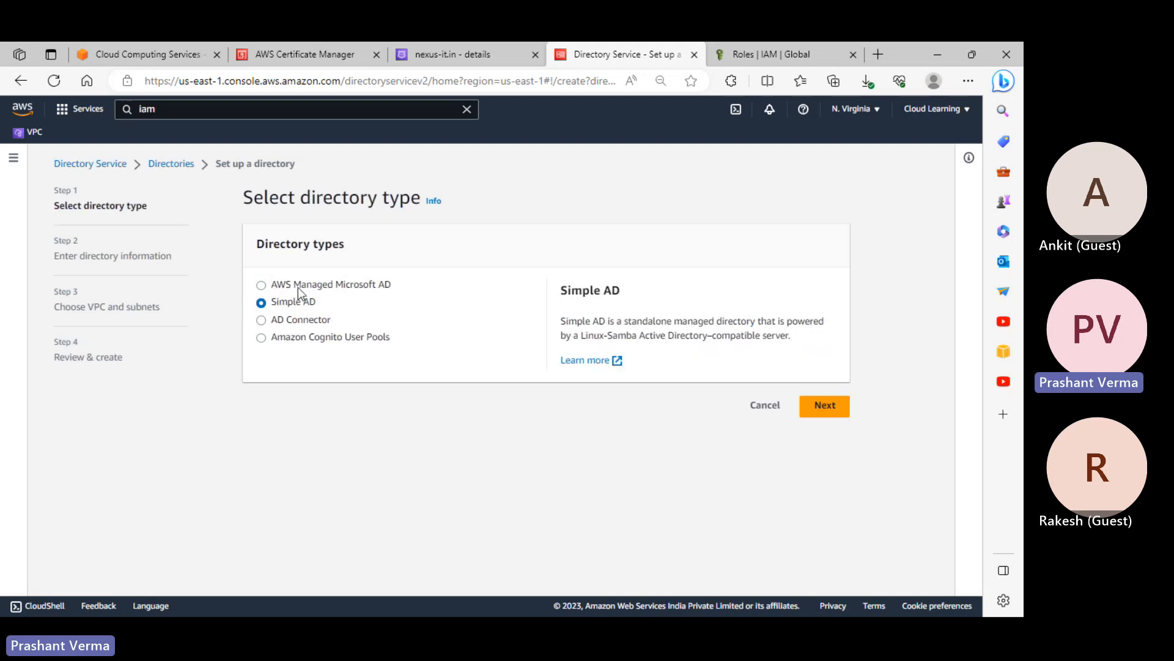
{"action": "left_click", "coordinate": [299, 287]}
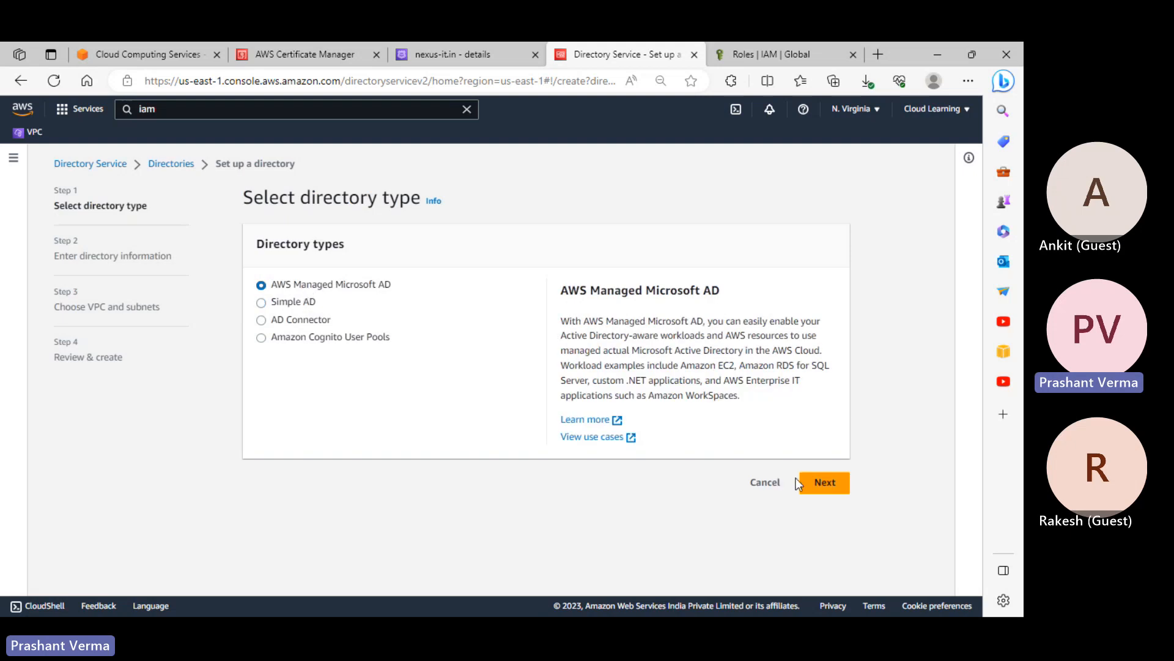
{"action": "left_click", "coordinate": [832, 486]}
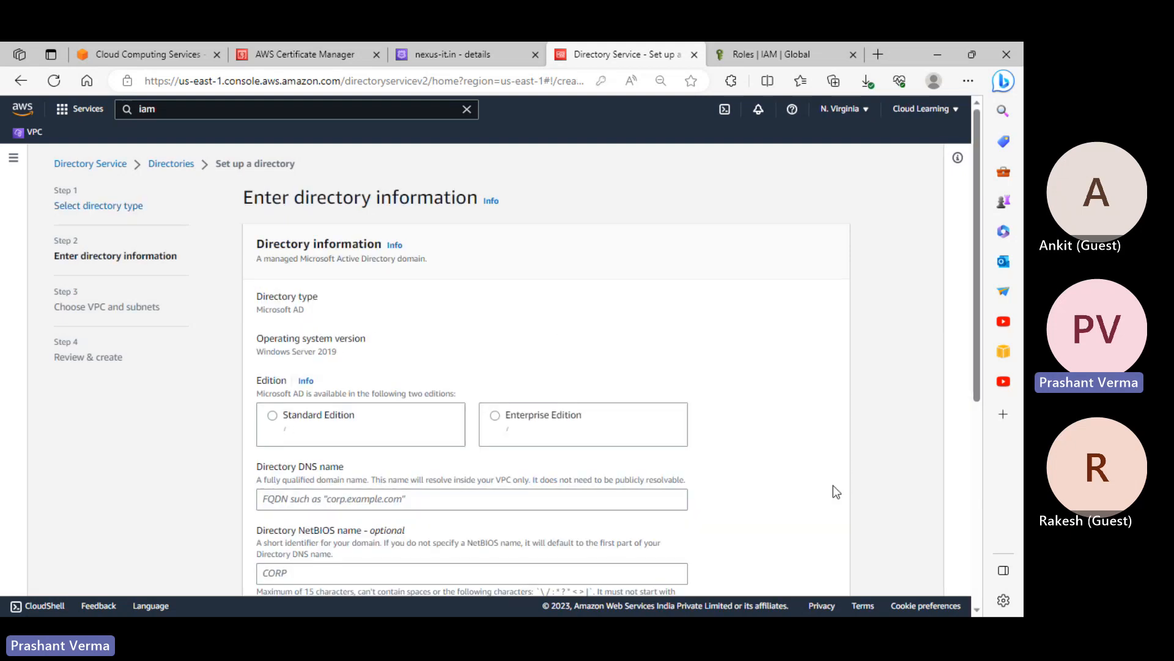
Compare Standard (30,000 objects) with Enterprise (500,000 objects) and choose Standard Edition
{"action": "scroll", "coordinate": [688, 456], "scroll_direction": "down", "scroll_amount": 2}
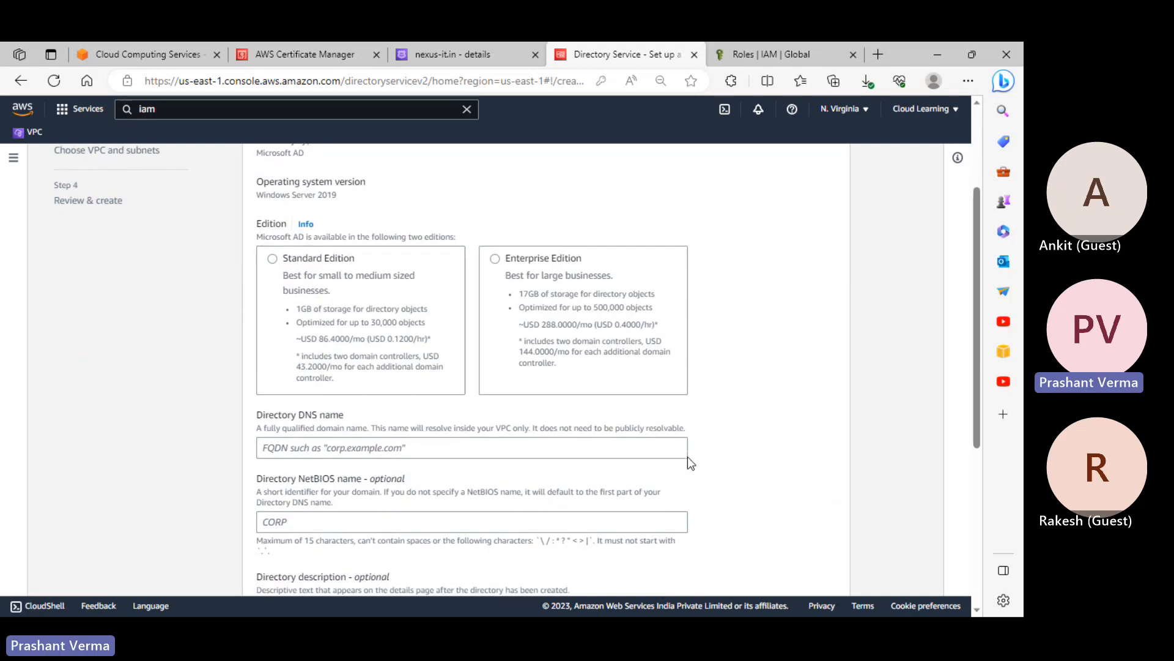
{"action": "scroll", "coordinate": [689, 458], "scroll_direction": "up", "scroll_amount": 2}
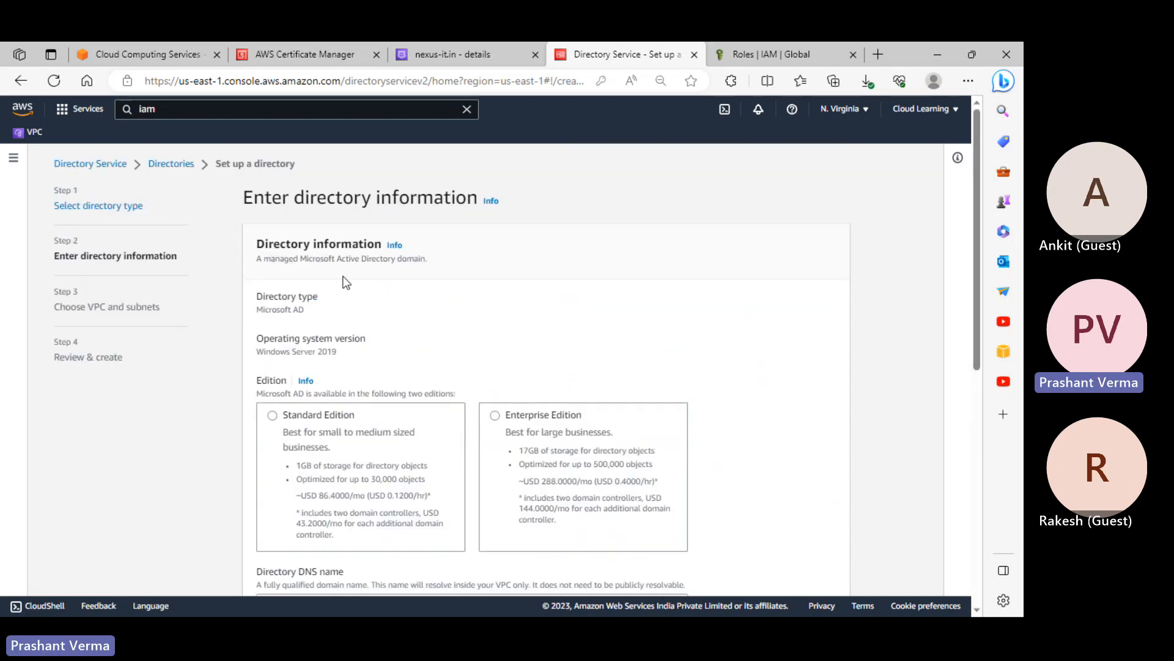
{"action": "scroll", "coordinate": [340, 344], "scroll_direction": "down", "scroll_amount": 2}
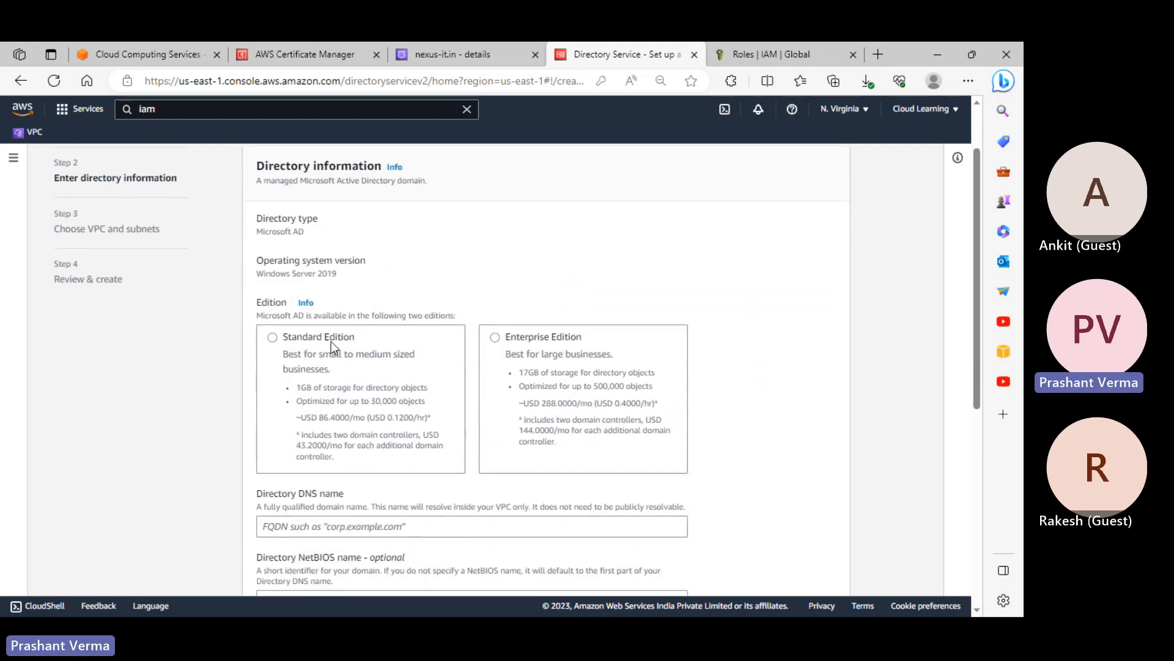
{"action": "left_click_drag", "start_coordinate": [371, 401], "coordinate": [433, 399]}
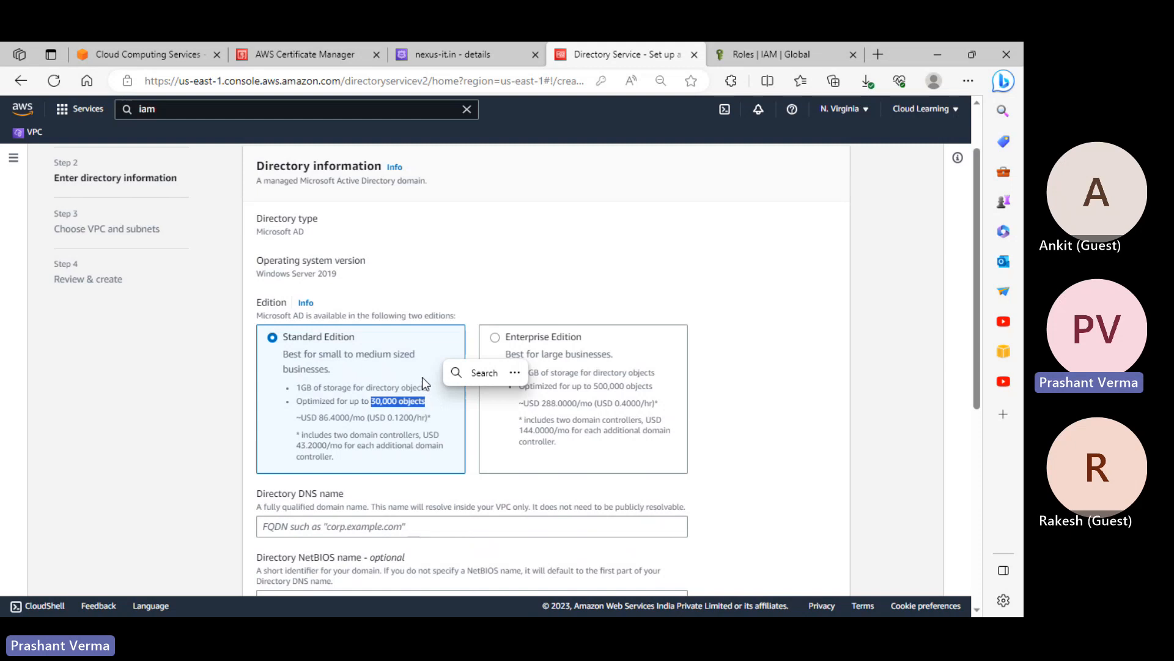
{"action": "left_click", "coordinate": [532, 282]}
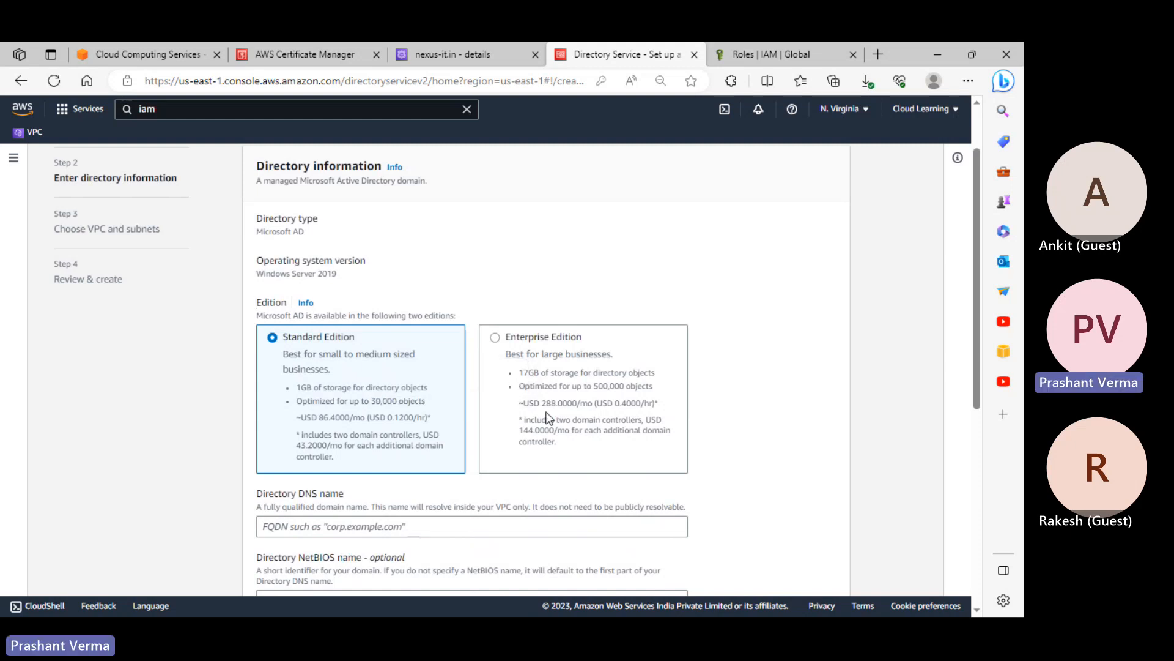
{"action": "left_click_drag", "start_coordinate": [595, 387], "coordinate": [641, 388]}
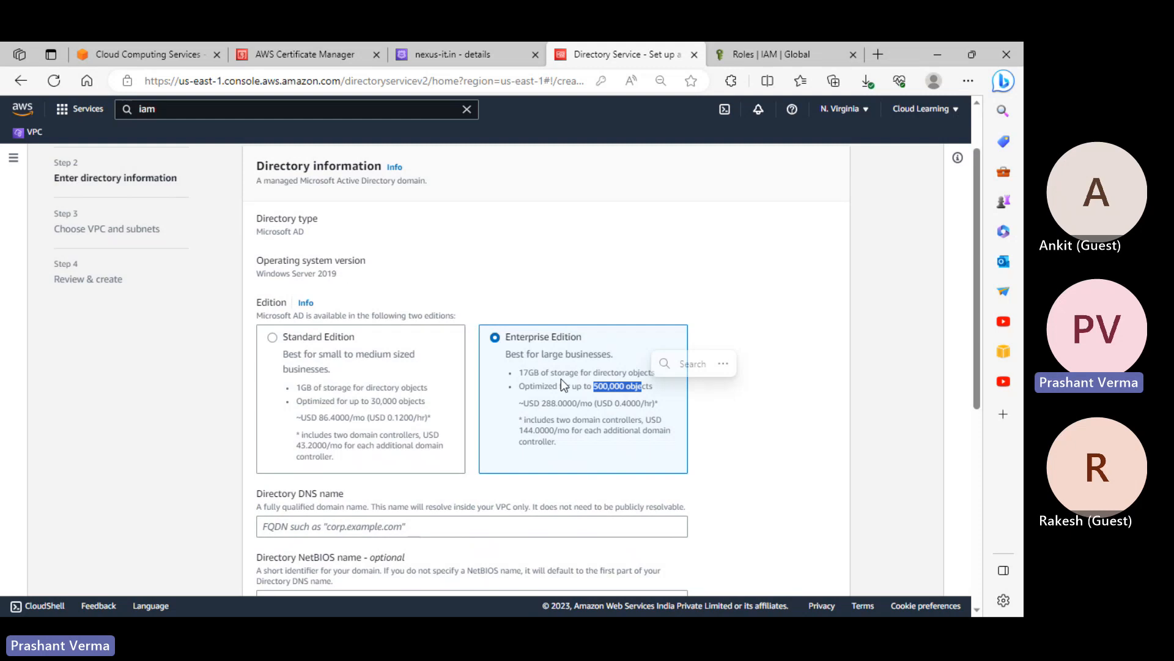
{"action": "scroll", "coordinate": [434, 343], "scroll_direction": "down", "scroll_amount": 1}
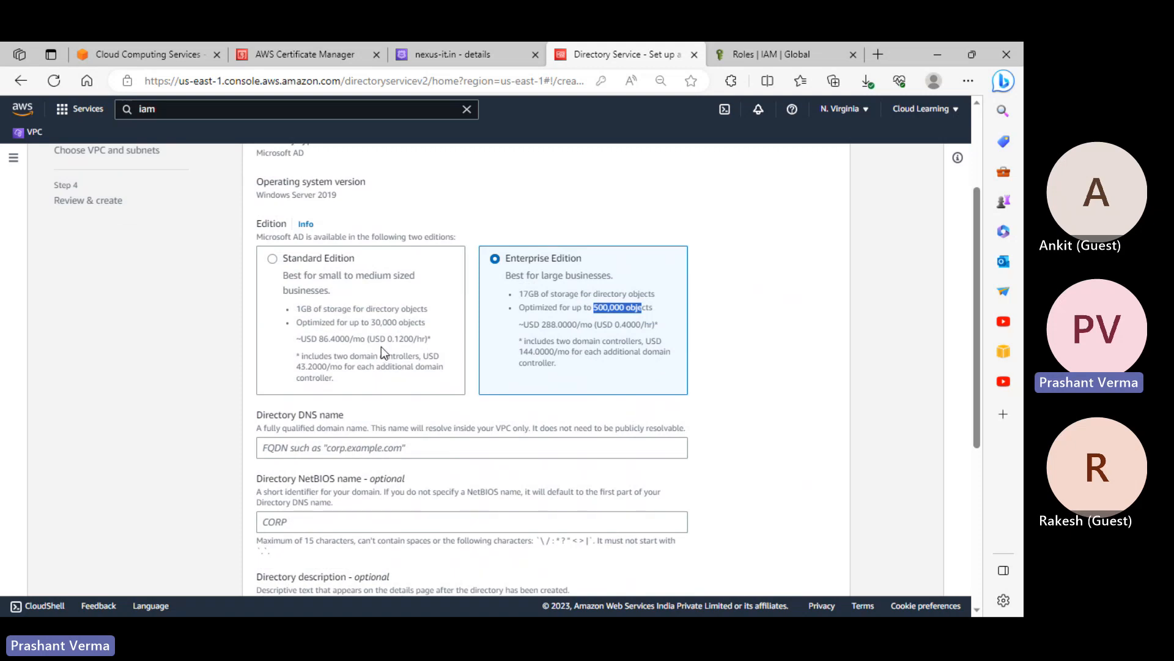
{"action": "left_click_drag", "start_coordinate": [370, 323], "coordinate": [415, 319]}
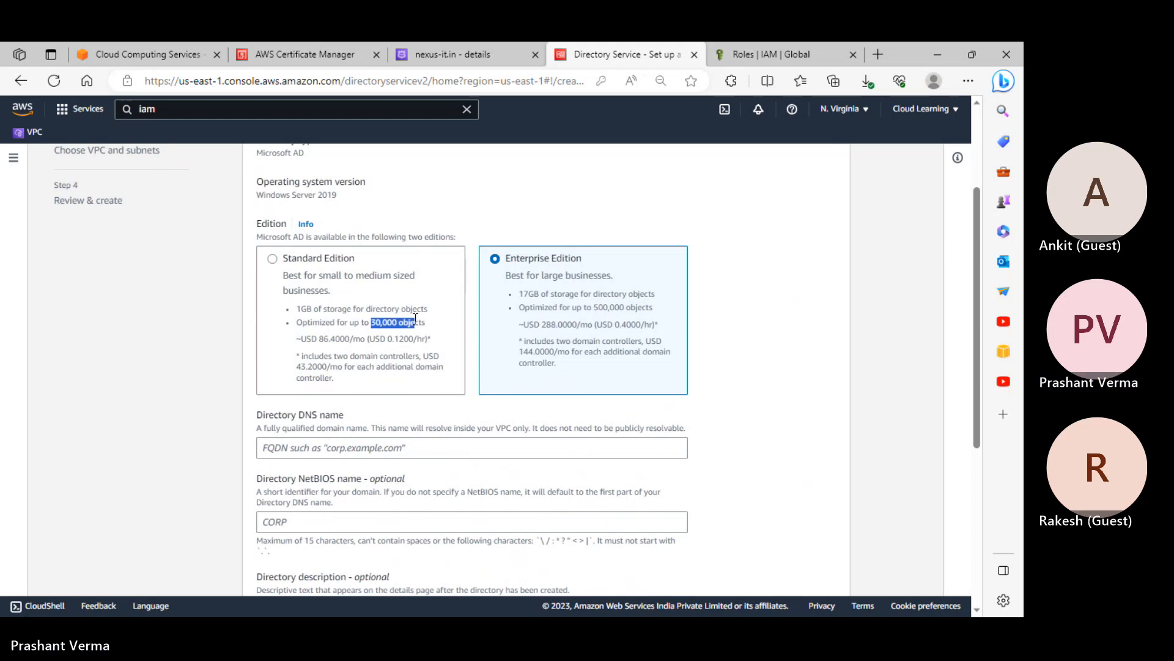
{"action": "left_click", "coordinate": [376, 289]}
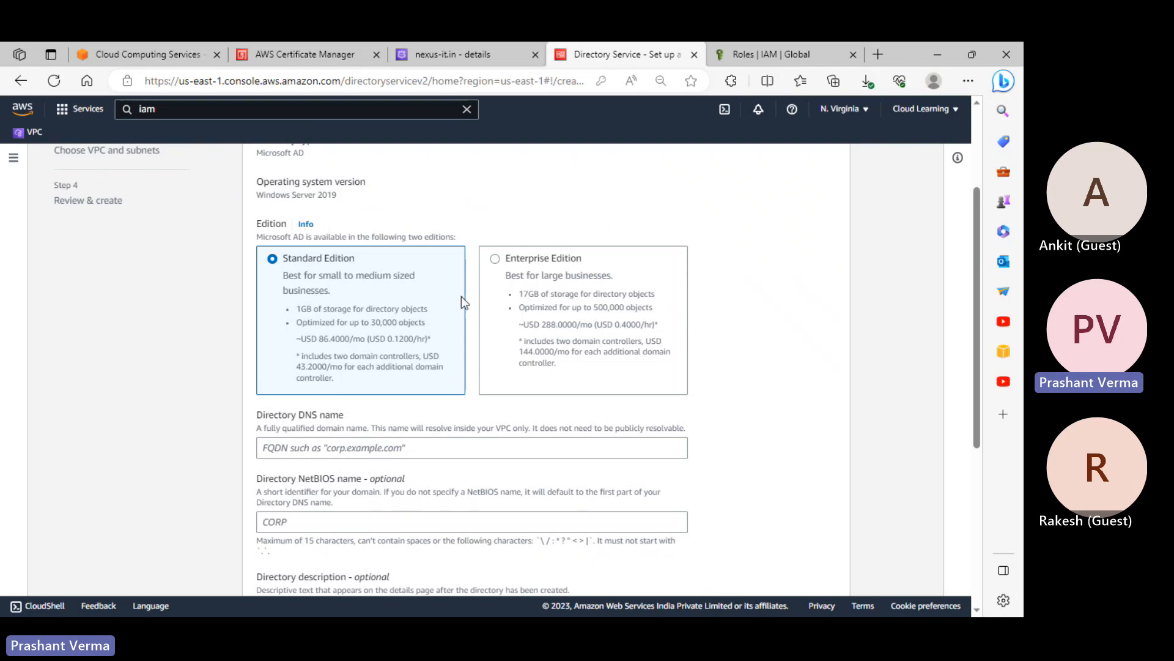
{"action": "scroll", "coordinate": [461, 296], "scroll_direction": "up", "scroll_amount": 3}
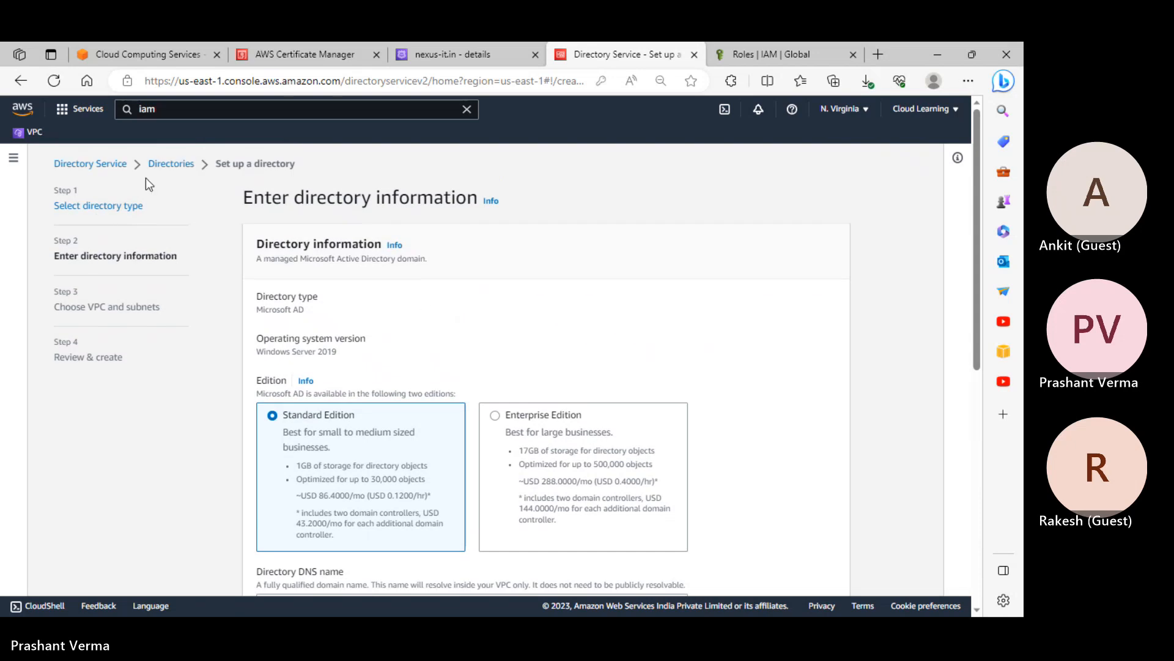
Restart directory setup from the Directories list as Simple AD and continue to directory information
{"action": "left_click", "coordinate": [181, 165]}
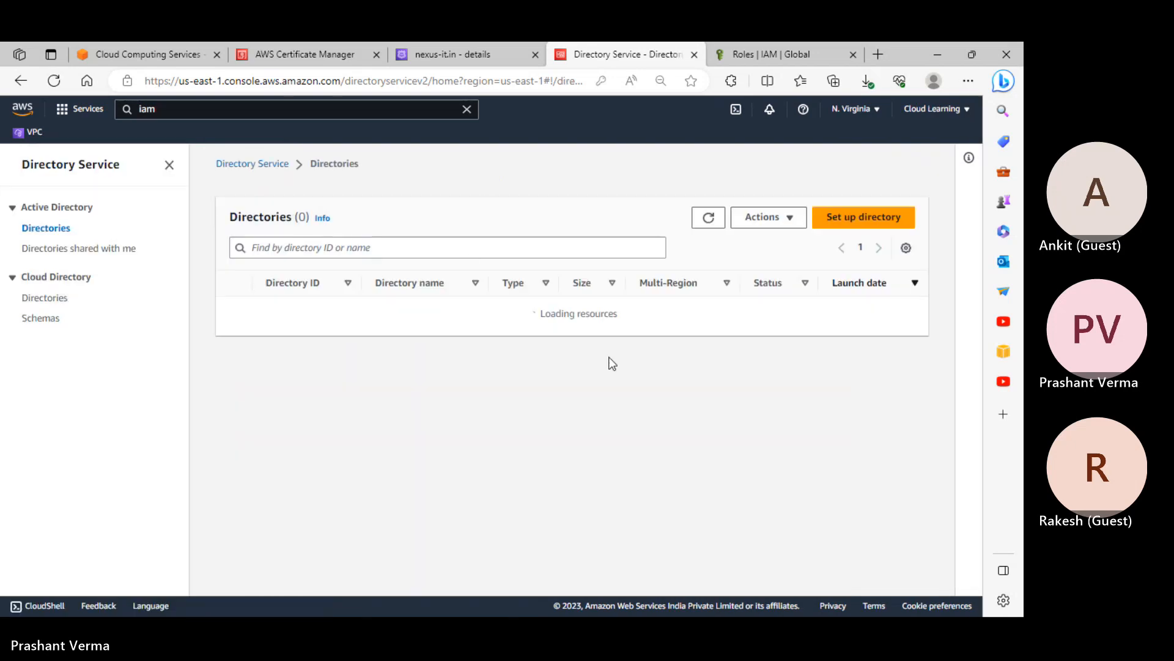
{"action": "left_click", "coordinate": [857, 225]}
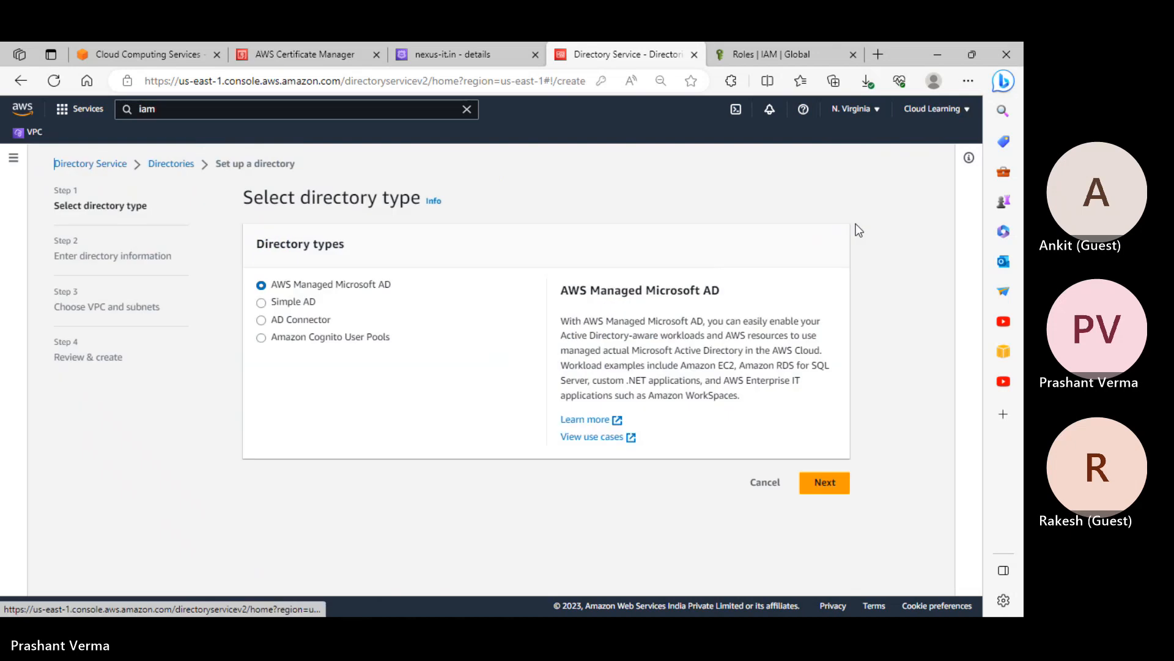
{"action": "left_click", "coordinate": [292, 302]}
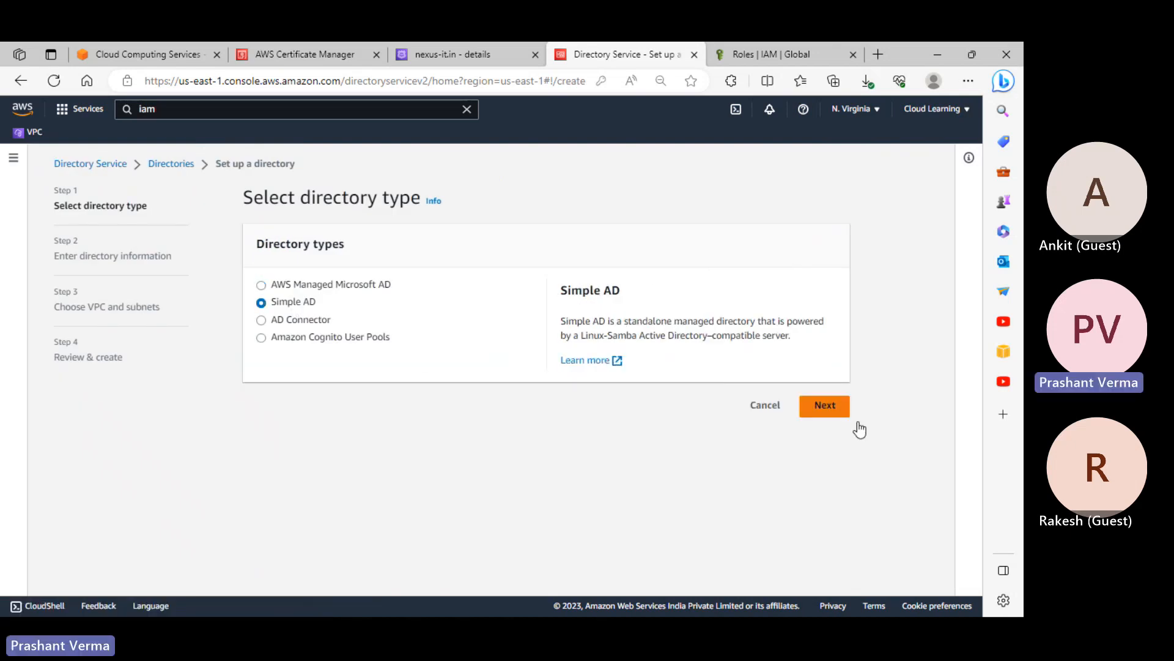
{"action": "left_click", "coordinate": [830, 411]}
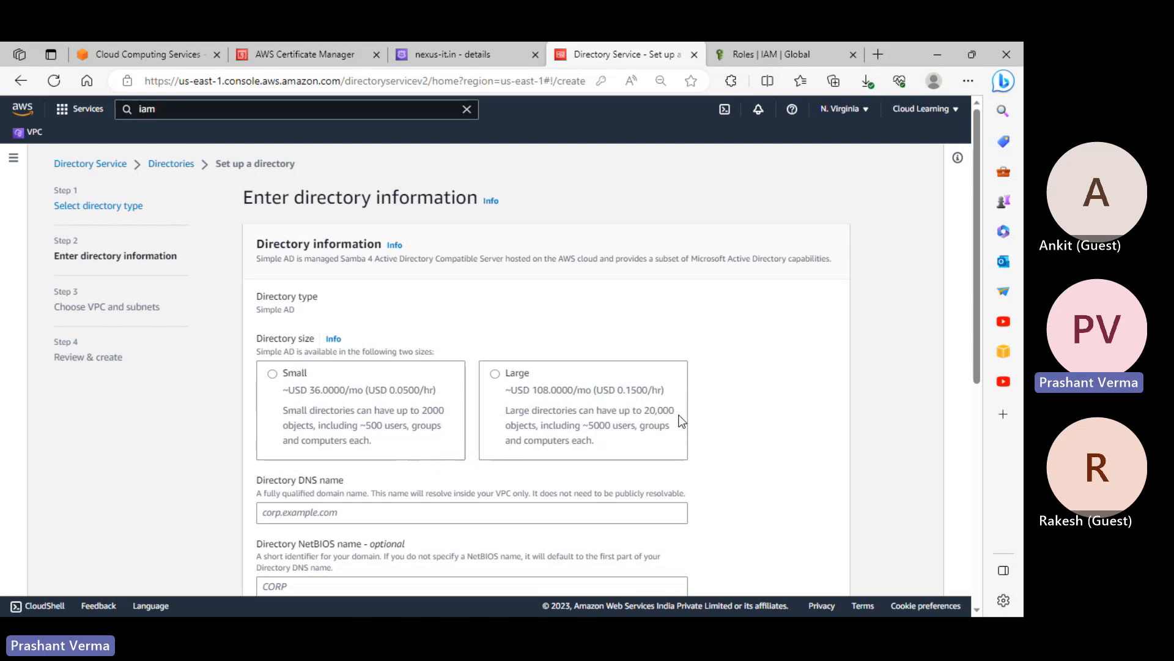
Choose the Small directory size and enter nexus-it.in as the DNS name
{"action": "scroll", "coordinate": [676, 416], "scroll_direction": "down", "scroll_amount": 1}
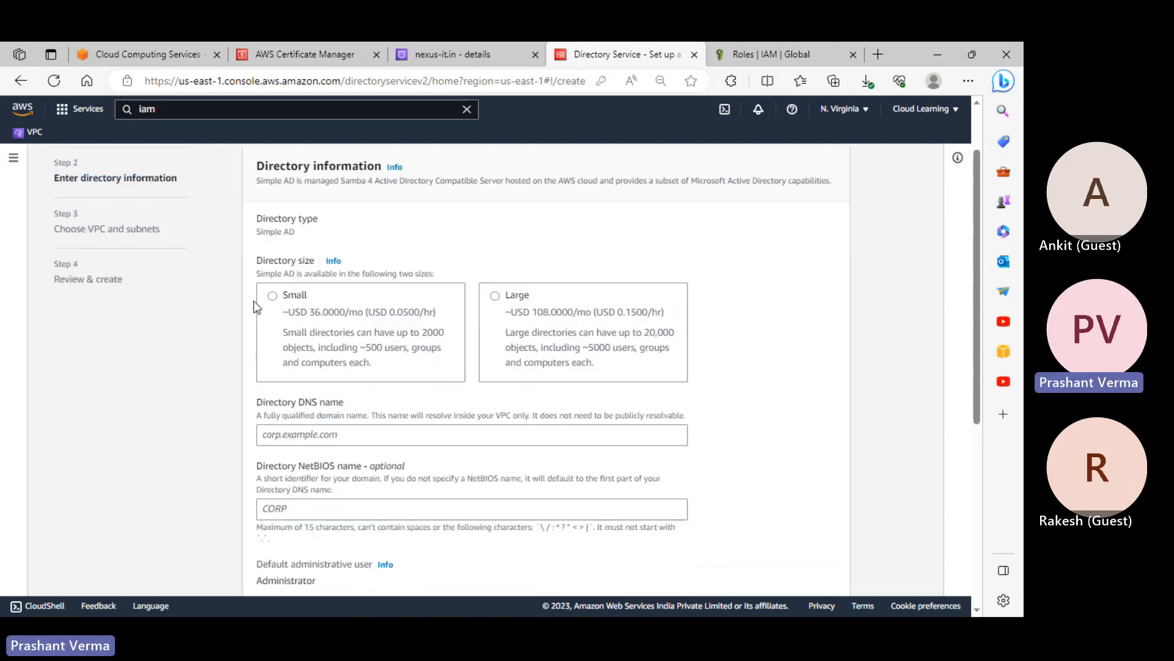
{"action": "left_click", "coordinate": [271, 295]}
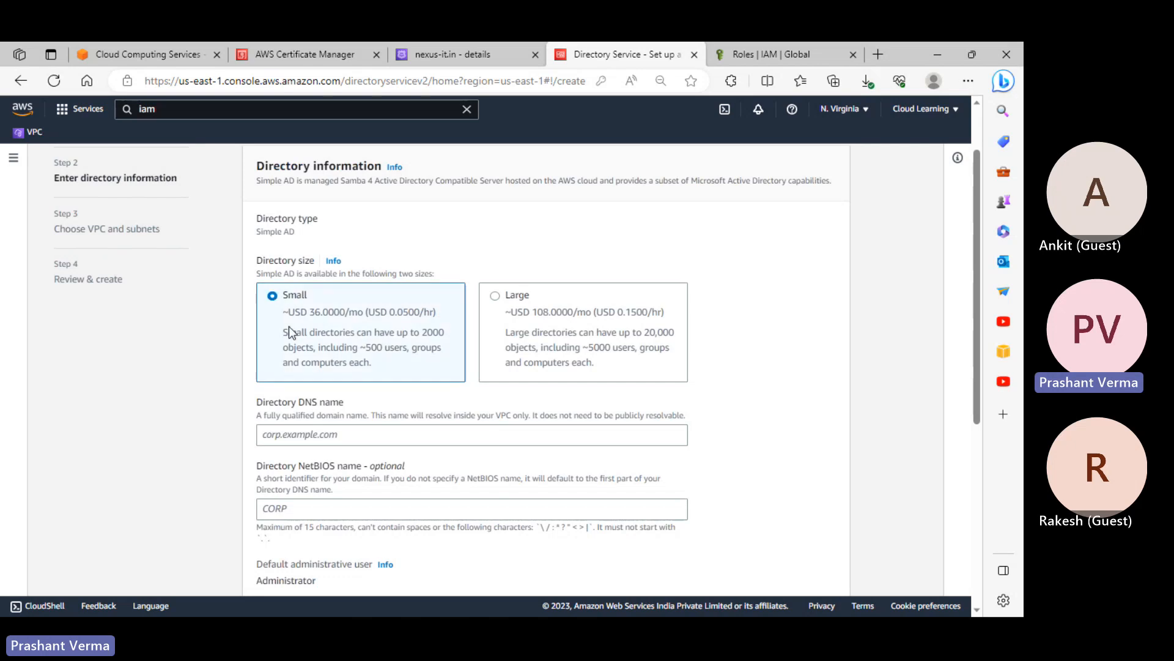
{"action": "left_click", "coordinate": [309, 436]}
{"action": "type", "text": "n"}
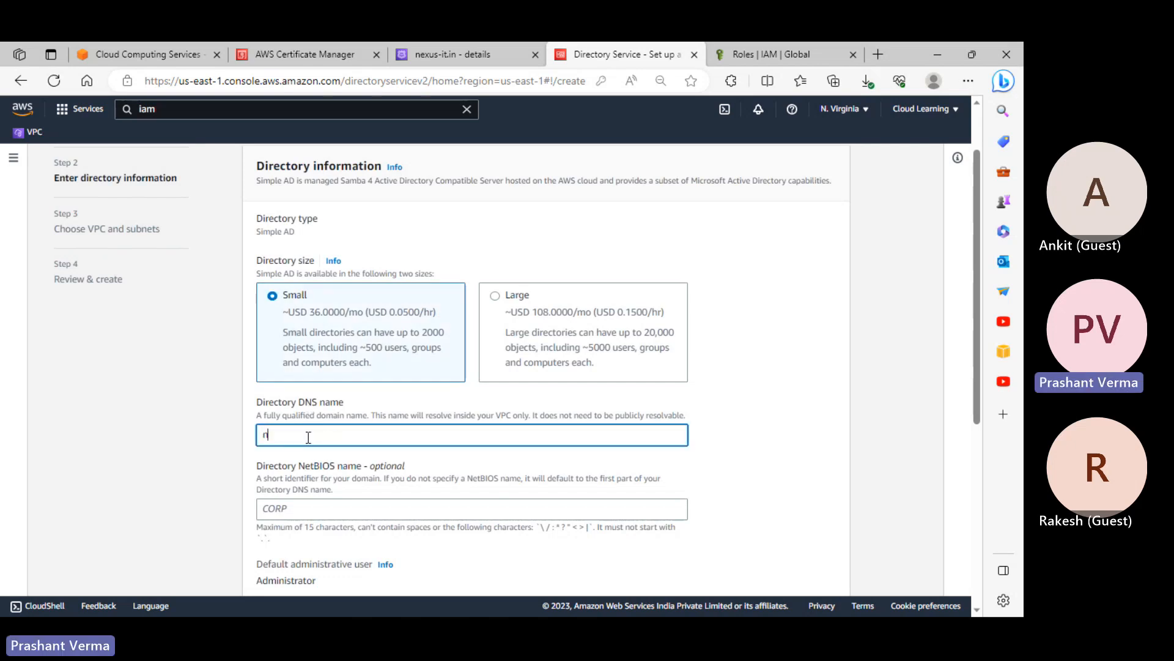
{"action": "type", "text": "exus-"}
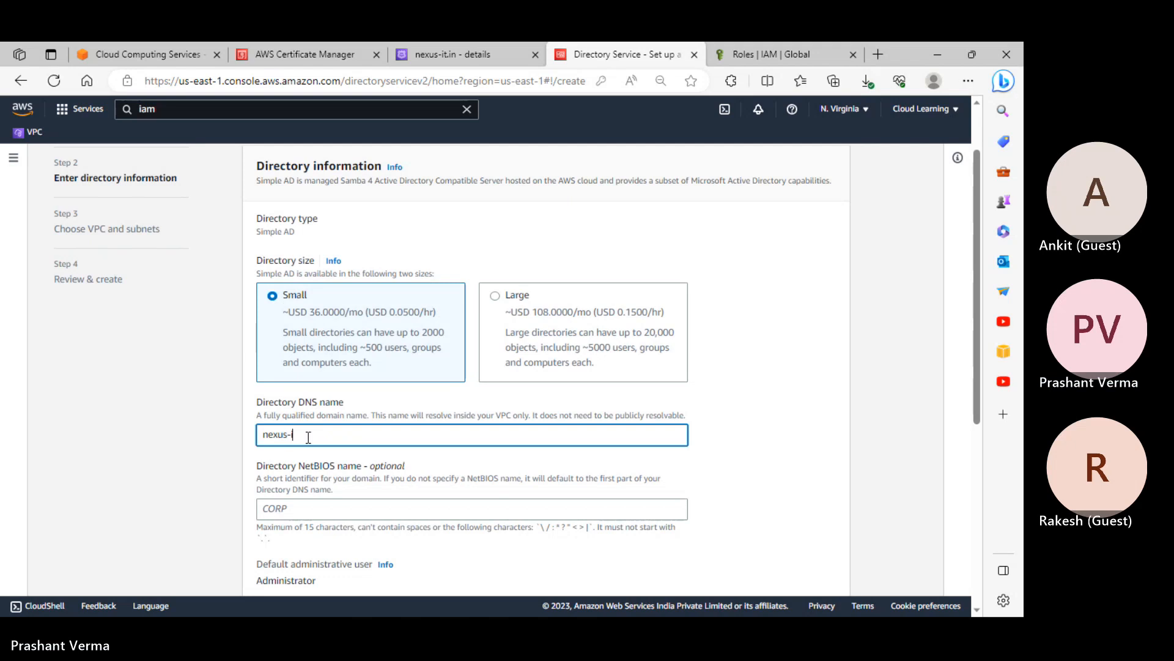
{"action": "type", "text": "it.in"}
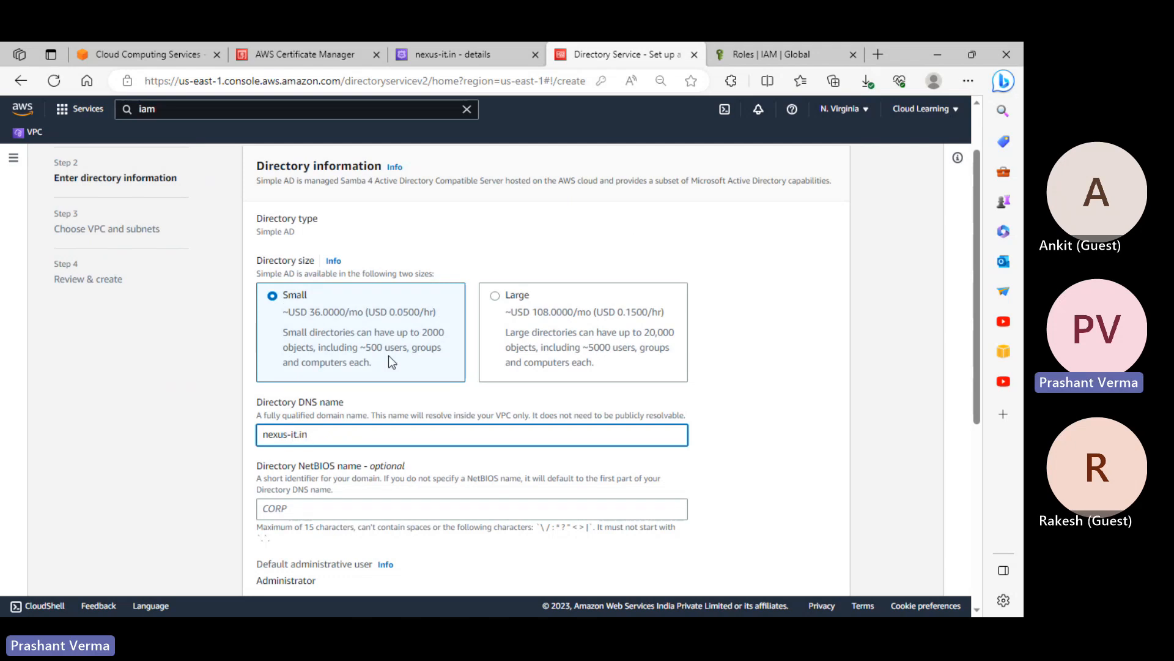
{"action": "scroll", "coordinate": [388, 361], "scroll_direction": "down", "scroll_amount": 4}
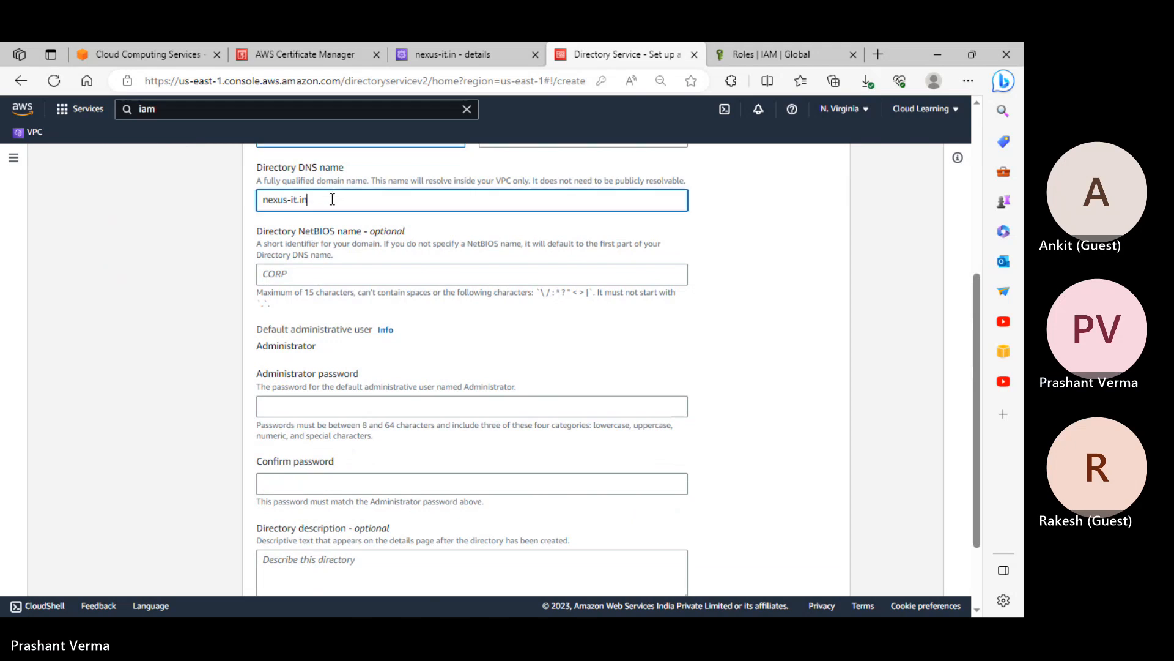
{"action": "left_click_drag", "start_coordinate": [332, 199], "coordinate": [225, 205]}
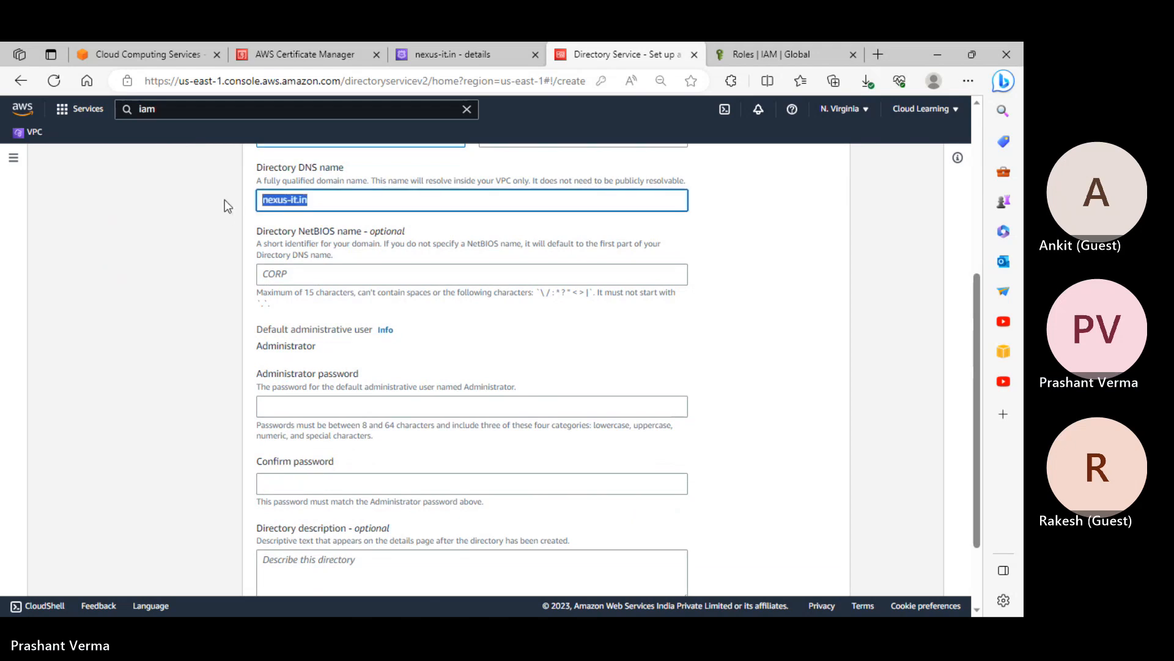
Enter nexus as the NetBIOS name and review the form down to the password fields
{"action": "left_click", "coordinate": [325, 277]}
{"action": "type", "text": "nexus"}
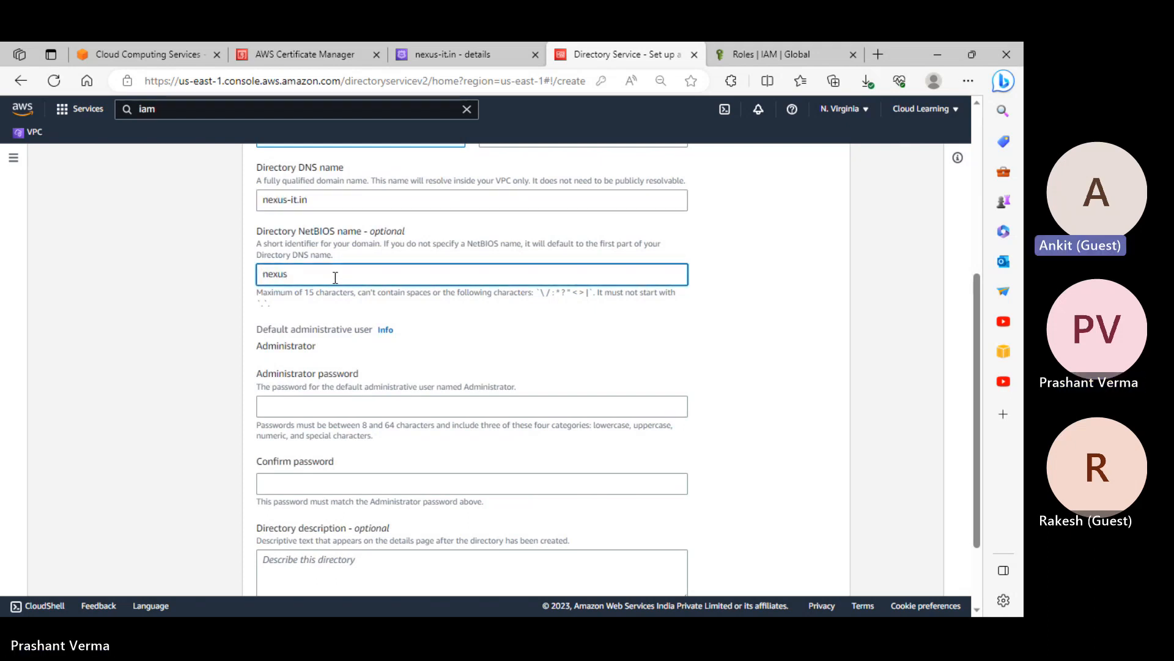
{"action": "scroll", "coordinate": [336, 277], "scroll_direction": "up", "scroll_amount": 4}
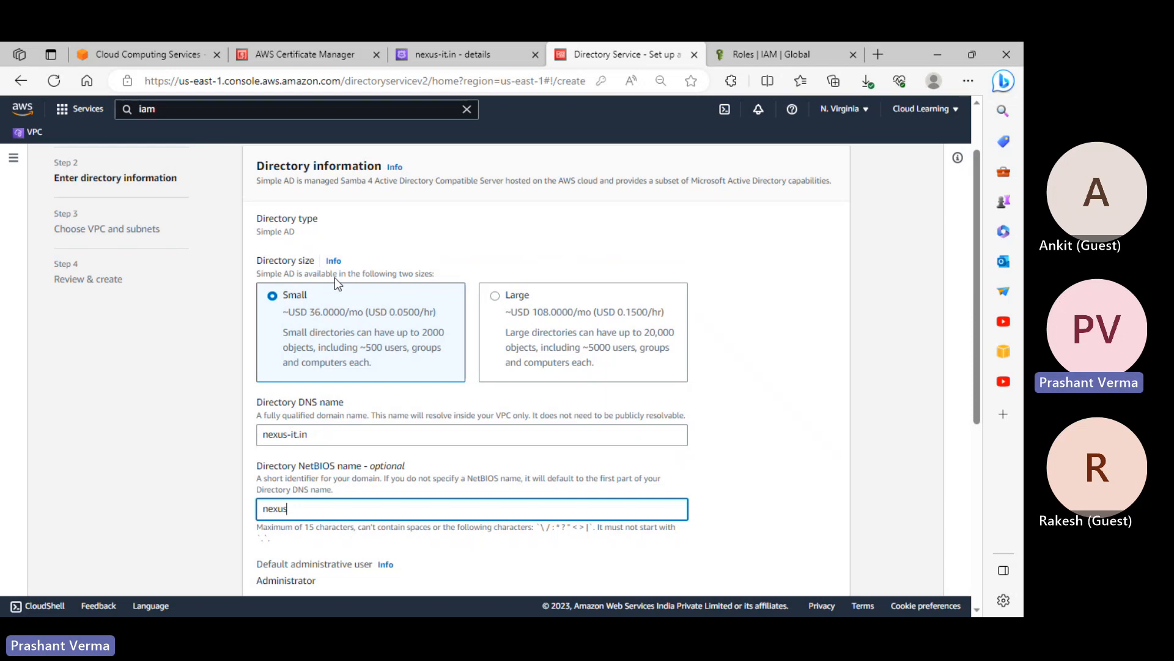
{"action": "scroll", "coordinate": [490, 389], "scroll_direction": "down", "scroll_amount": 3}
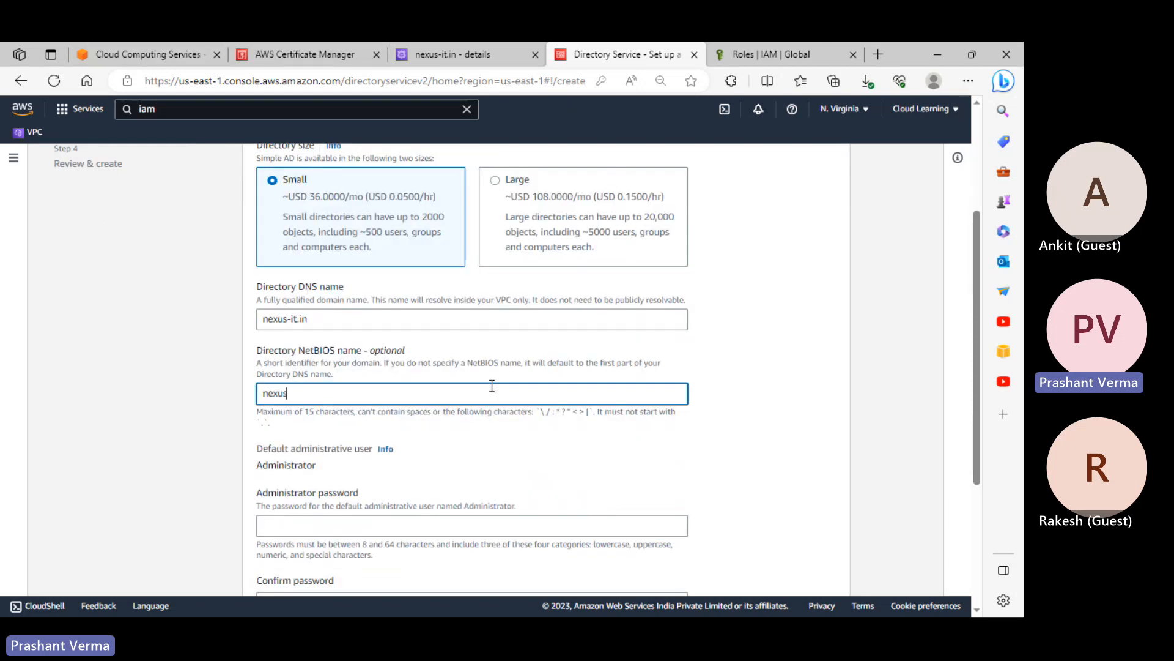
{"action": "scroll", "coordinate": [406, 422], "scroll_direction": "down", "scroll_amount": 1}
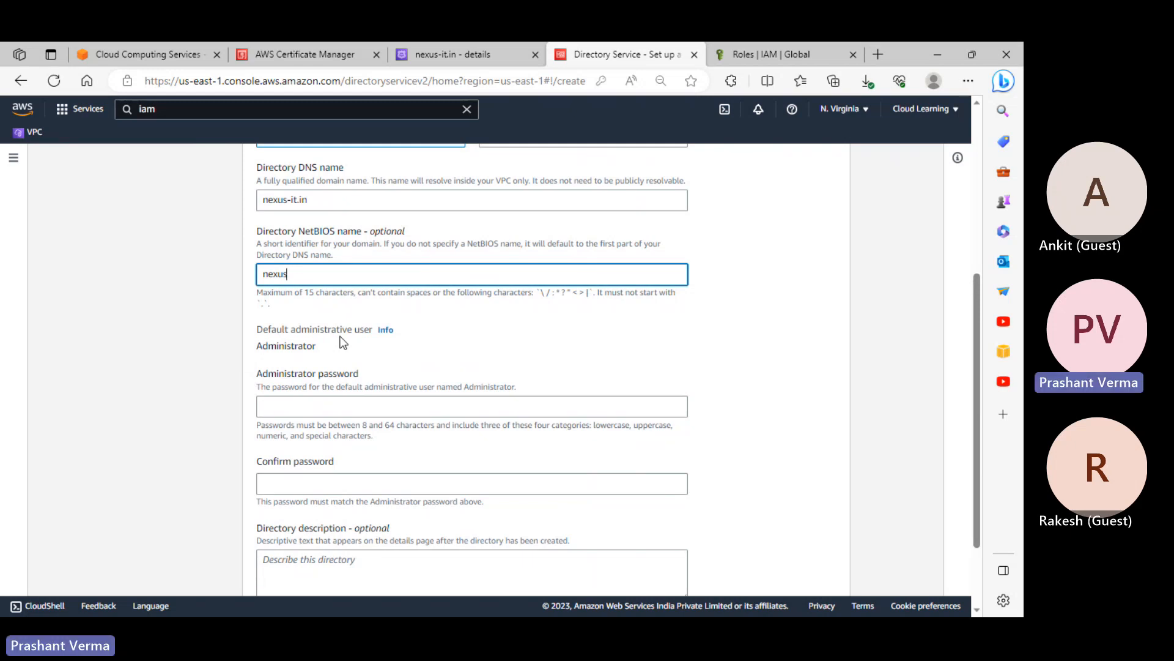
{"action": "scroll", "coordinate": [452, 315], "scroll_direction": "up", "scroll_amount": 2}
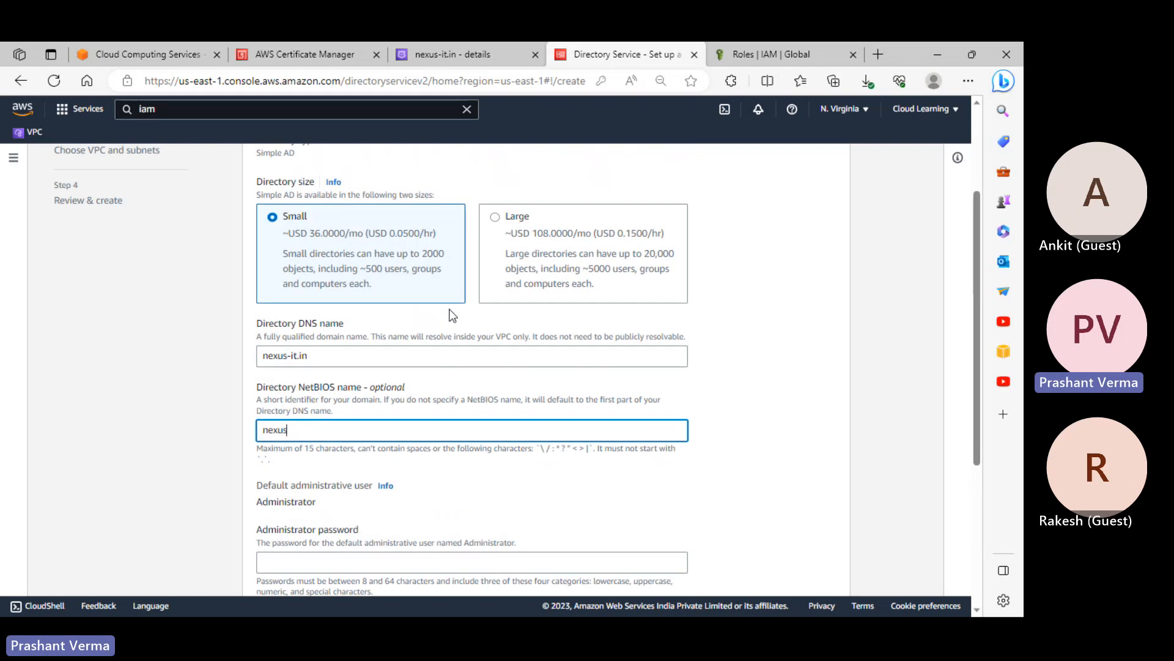
{"action": "scroll", "coordinate": [472, 263], "scroll_direction": "up", "scroll_amount": 2}
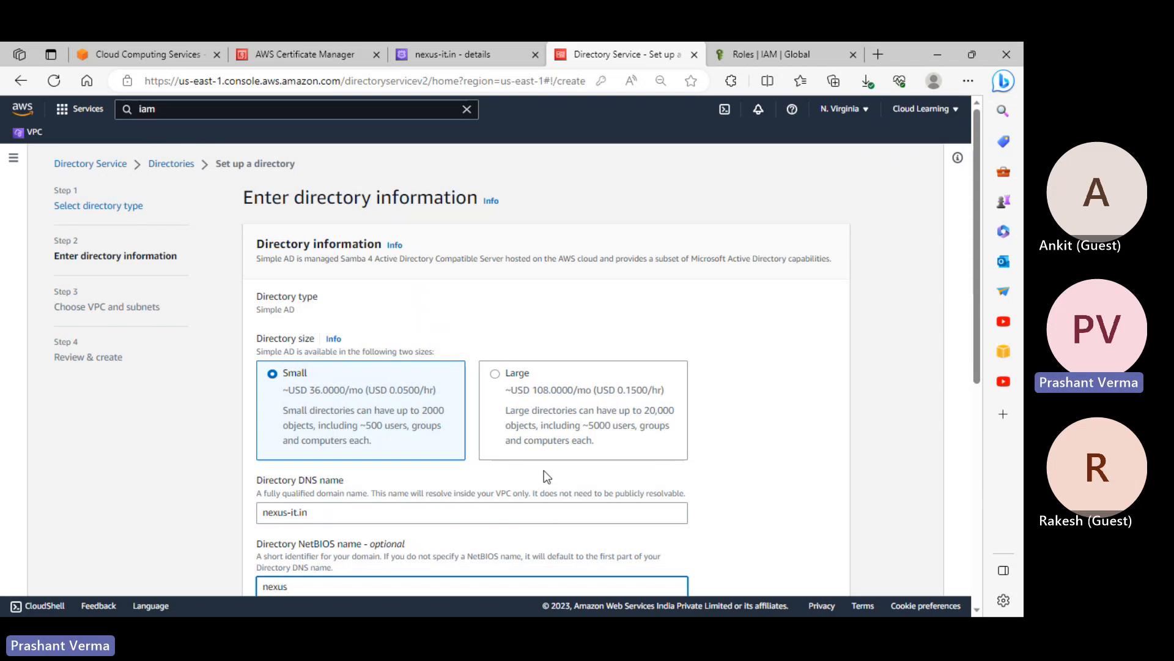
{"action": "scroll", "coordinate": [546, 476], "scroll_direction": "down", "scroll_amount": 6}
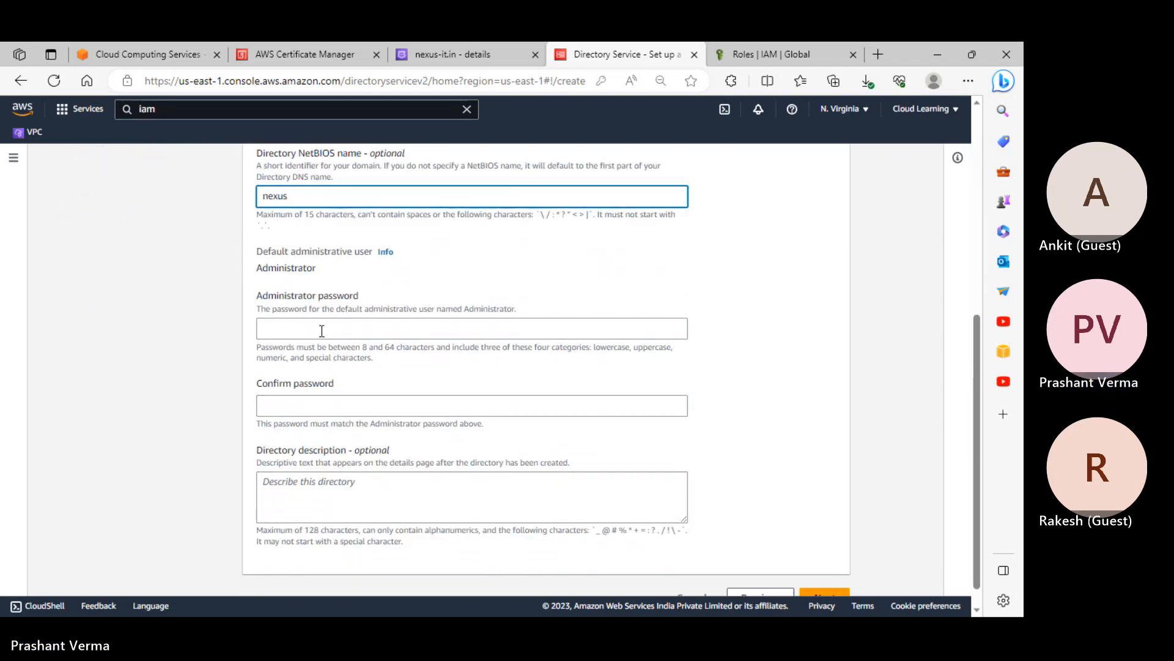
Enter the Administrator password, reveal it to verify, and select the default administrative user text
{"action": "left_click", "coordinate": [322, 330]}
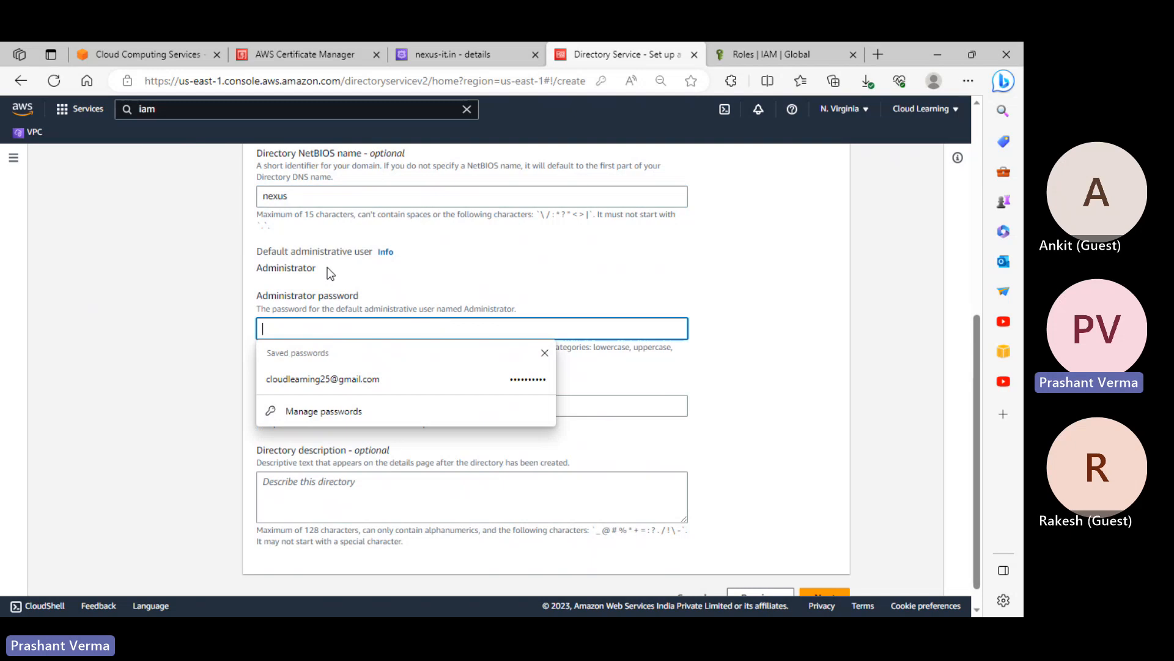
{"action": "type", "text": "••••••••••••"}
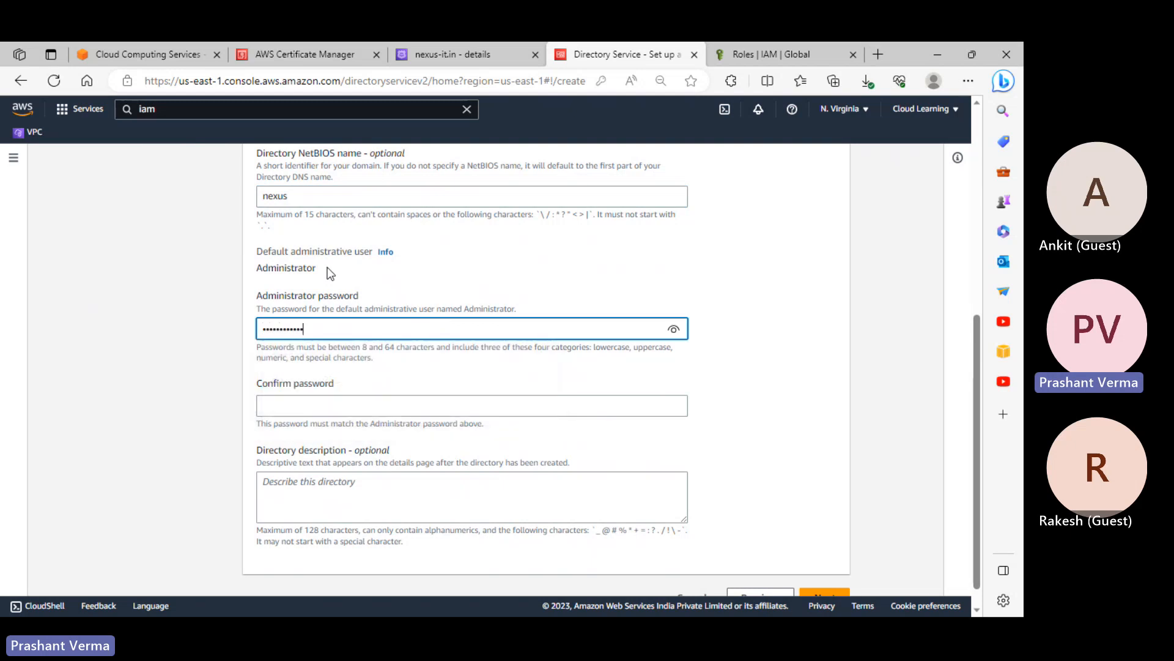
{"action": "left_click", "coordinate": [672, 329]}
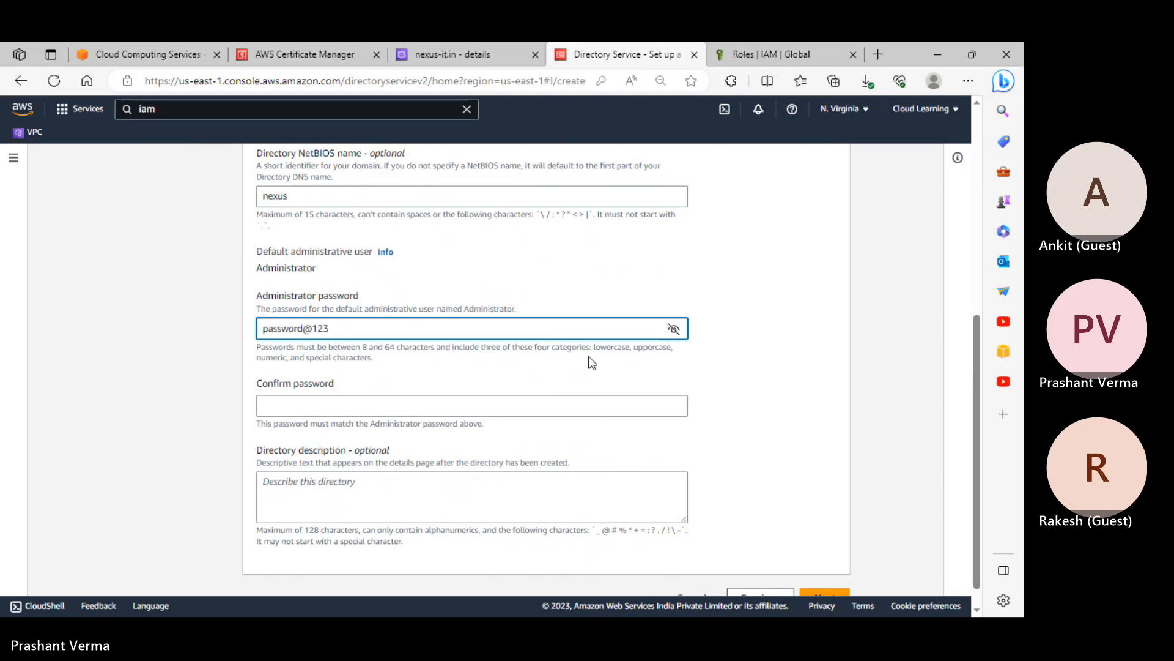
{"action": "left_click_drag", "start_coordinate": [259, 267], "coordinate": [366, 280]}
{"action": "key", "text": "ctrl+c"}
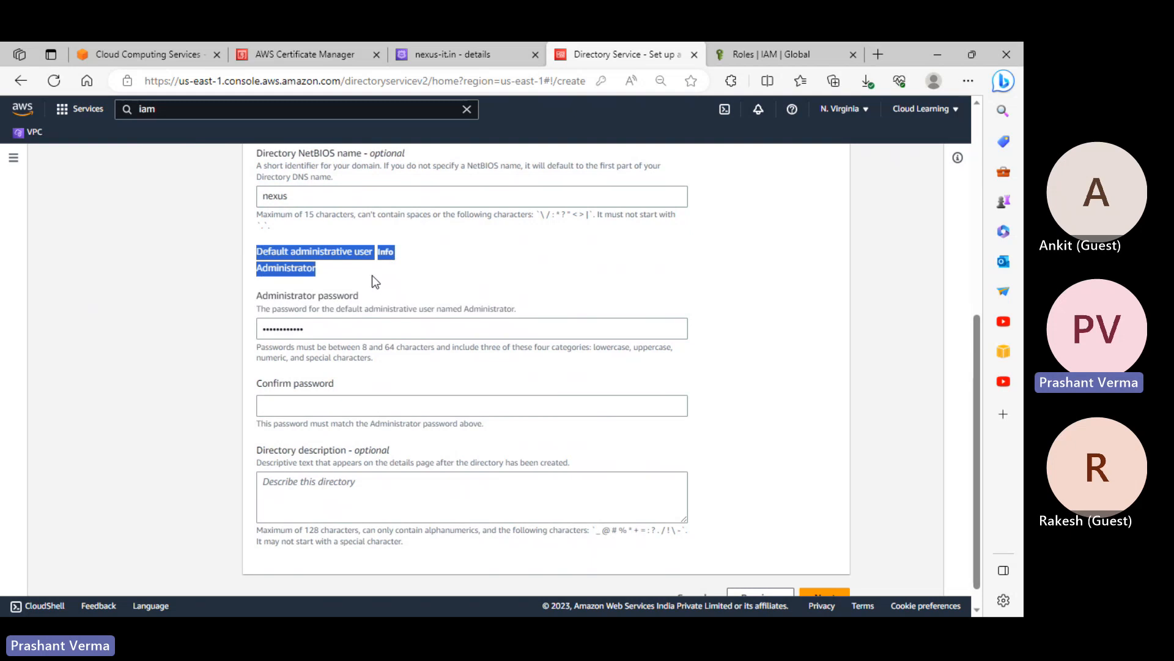
{"action": "left_click", "coordinate": [8, 609]}
{"action": "right_click", "coordinate": [8, 609]}
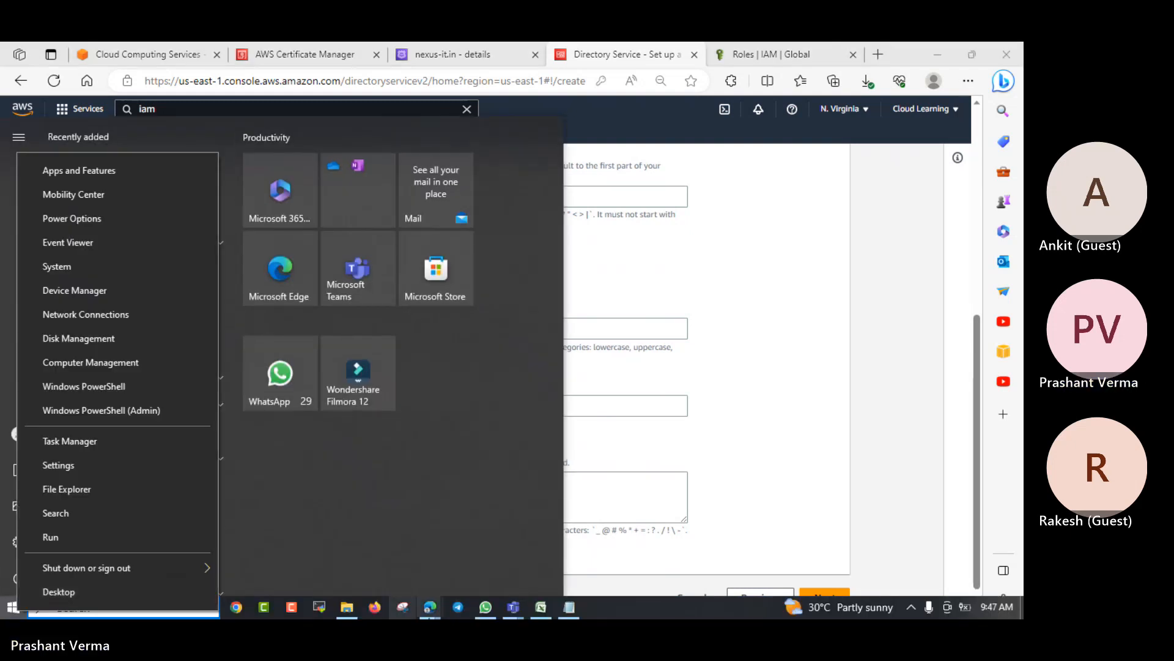
In the Notepad notes, paste the Default administrative user, Info, Administrator lines and type the administrator password below
{"action": "left_click", "coordinate": [569, 607]}
{"action": "left_click", "coordinate": [570, 606]}
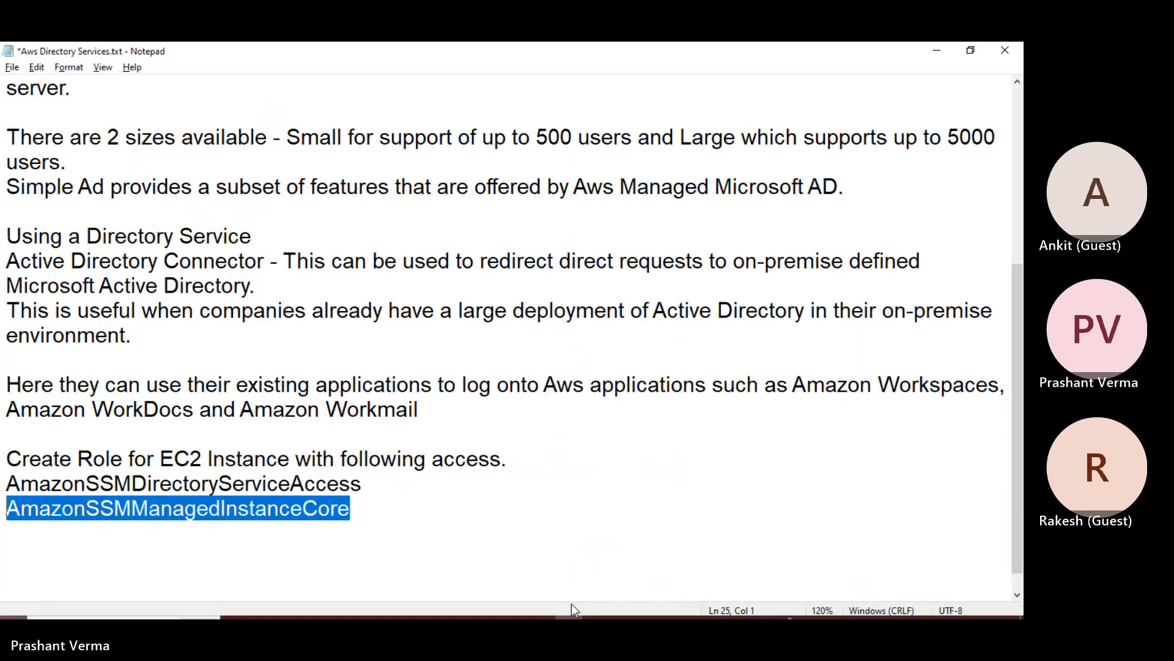
{"action": "left_click", "coordinate": [431, 517]}
{"action": "key", "text": "Return"}
{"action": "key", "text": "Return"}
{"action": "key", "text": "Return"}
{"action": "key", "text": "Return"}
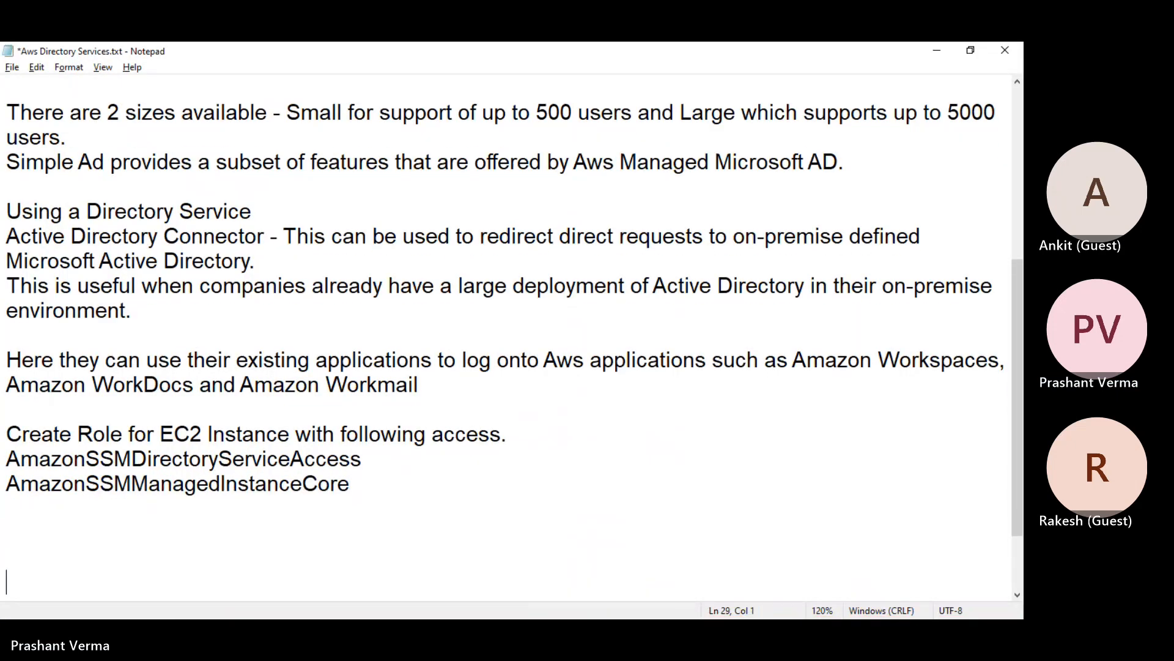
{"action": "key", "text": "ctrl+v"}
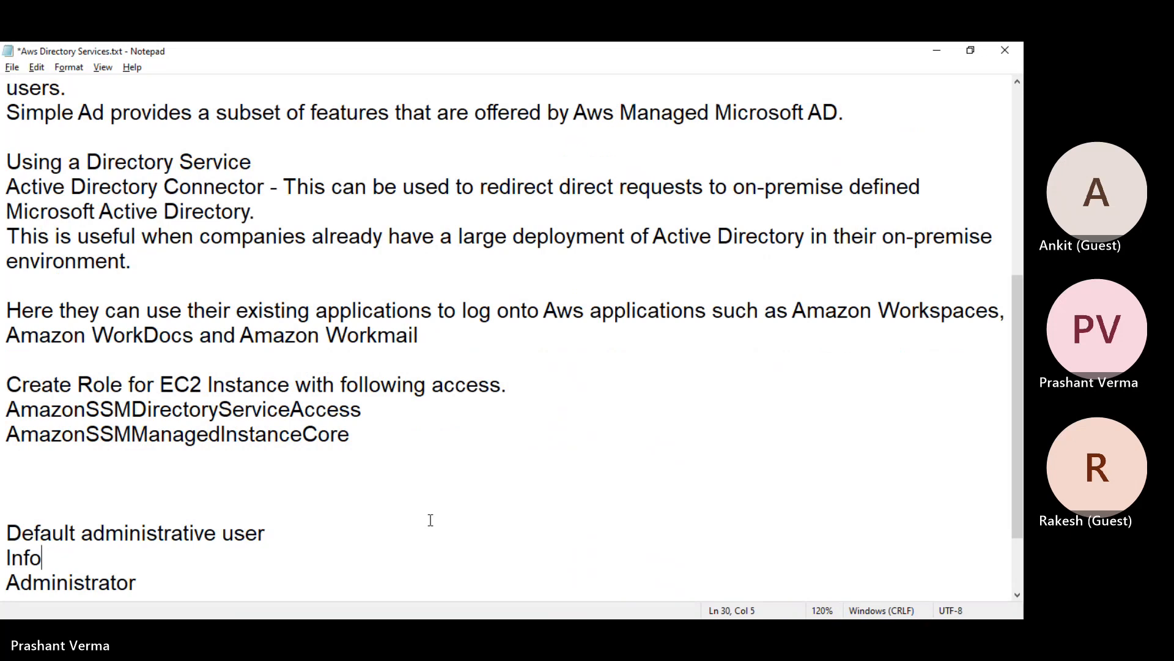
{"action": "key", "text": "Return"}
{"action": "type", "text": "password@123"}
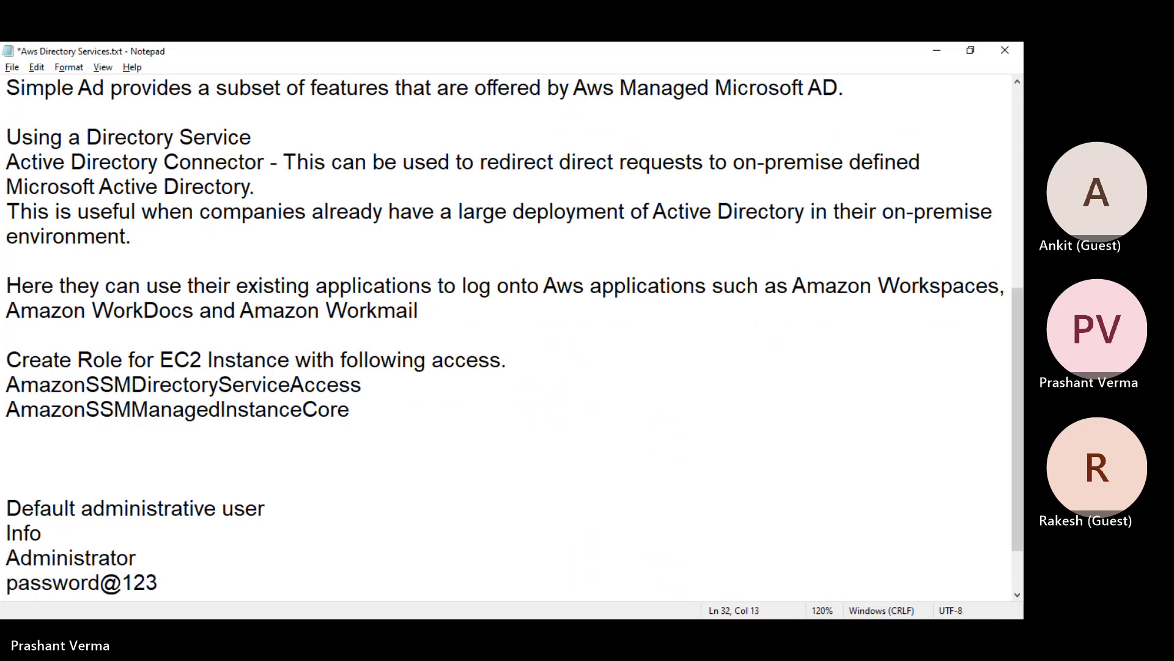
Re-enter the administrator password in Confirm password and advance to the Choose VPC and subnets step
{"action": "key", "text": "alt+Tab"}
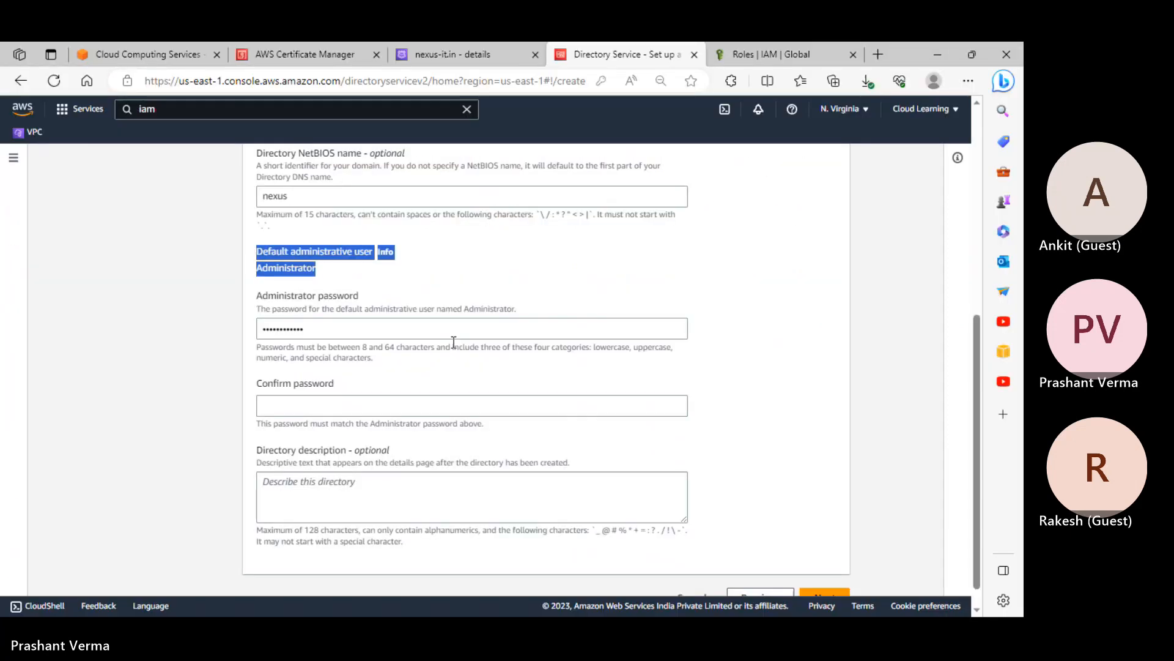
{"action": "left_click", "coordinate": [353, 404]}
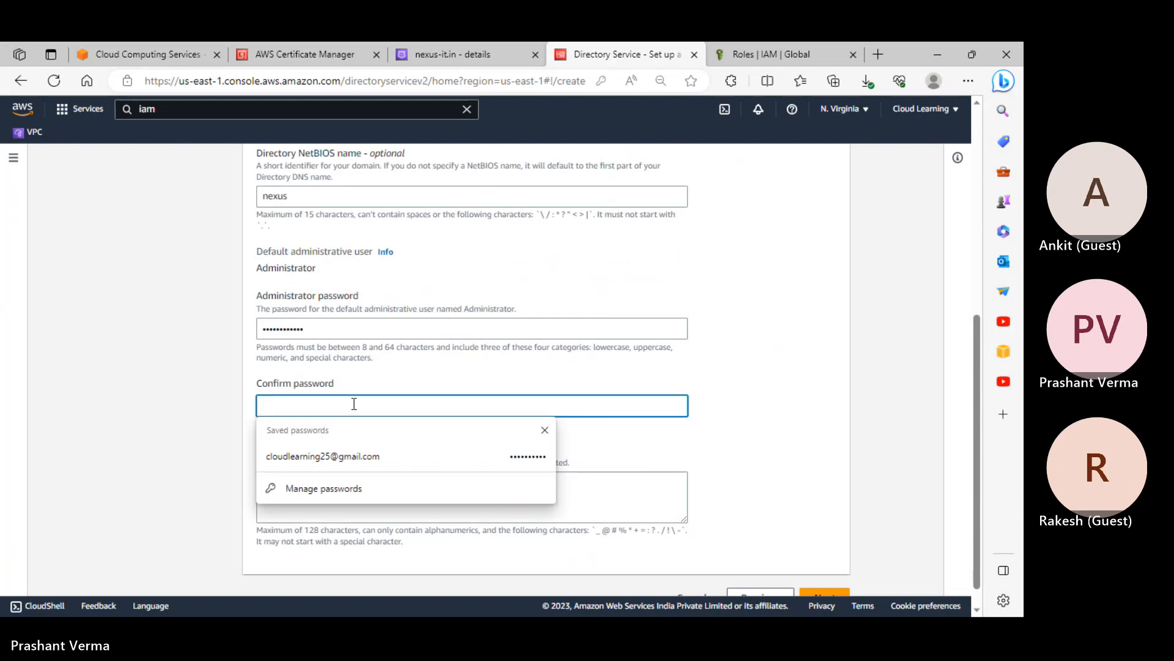
{"action": "type", "text": "password@12"}
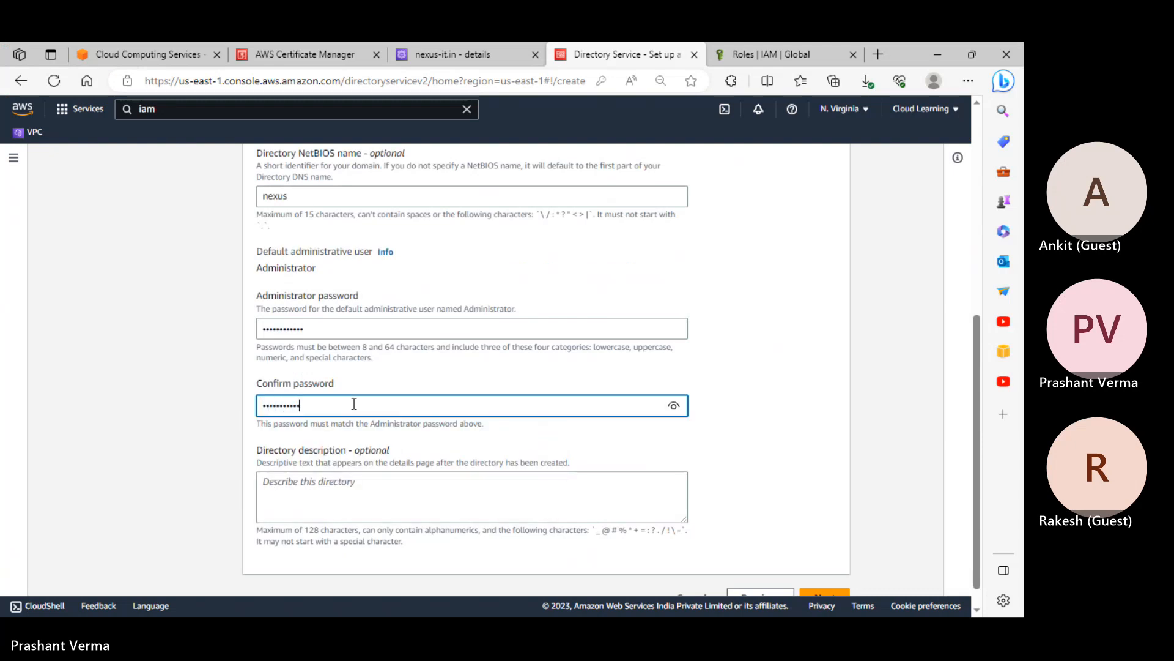
{"action": "scroll", "coordinate": [392, 336], "scroll_direction": "up", "scroll_amount": 6}
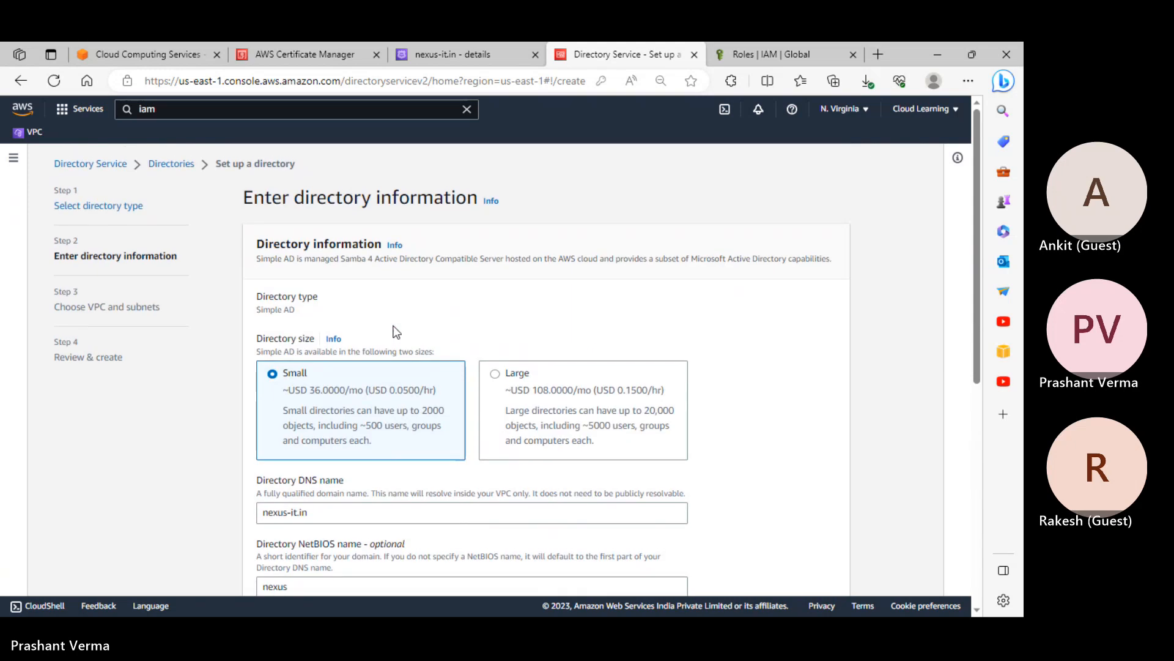
{"action": "scroll", "coordinate": [396, 332], "scroll_direction": "down", "scroll_amount": 10}
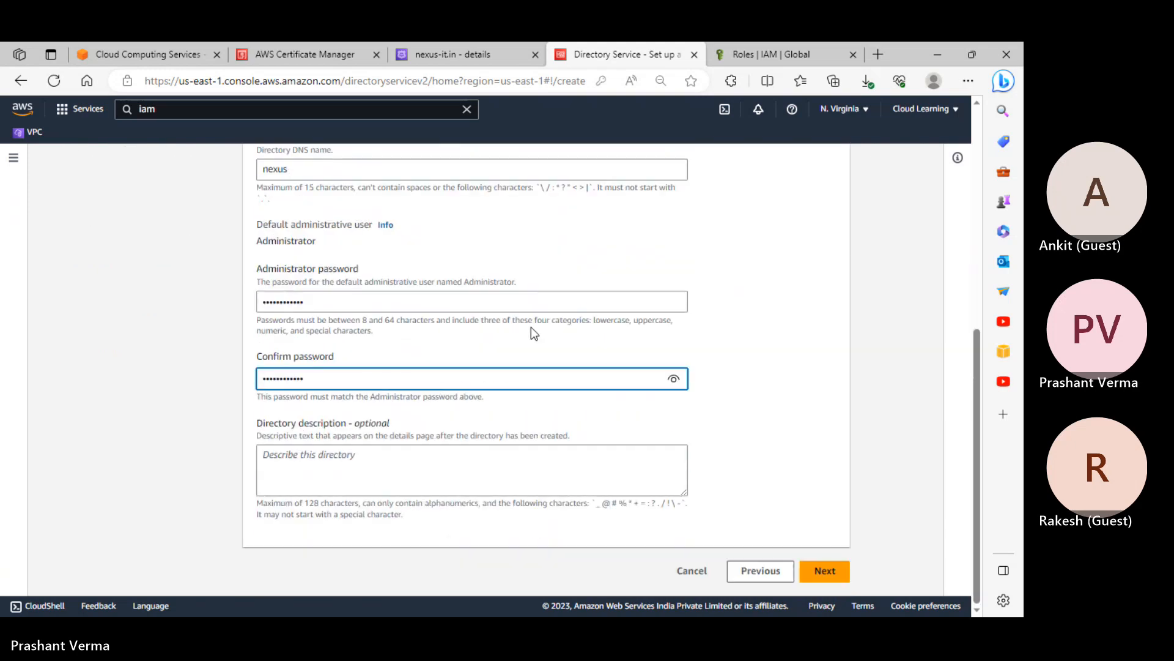
{"action": "left_click", "coordinate": [838, 572]}
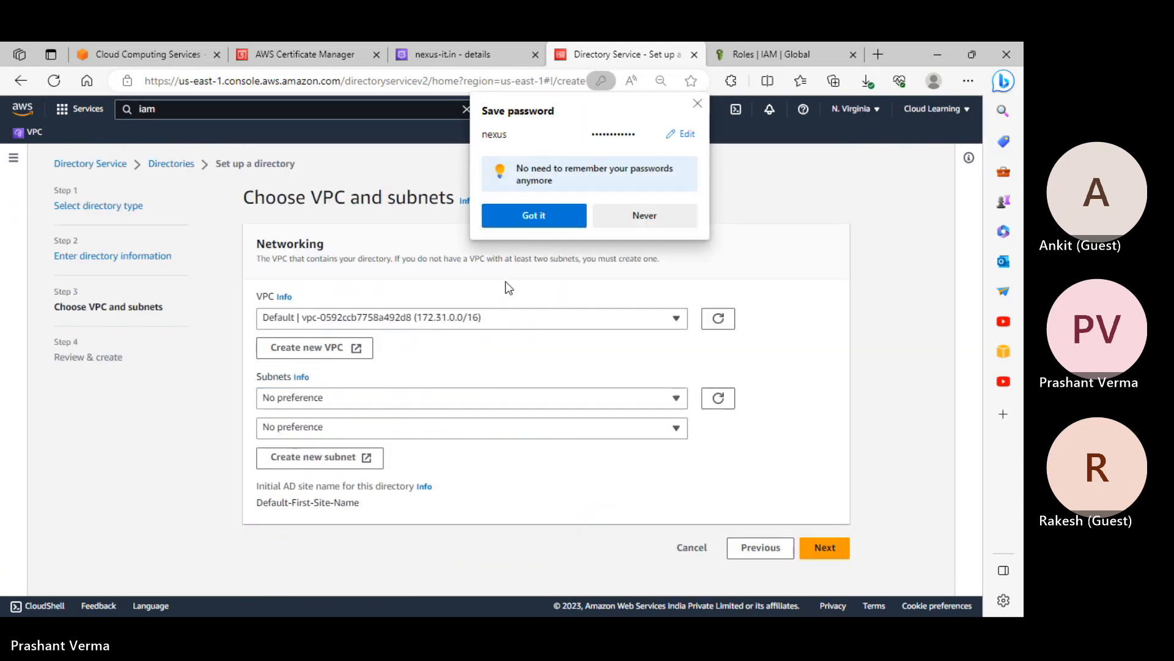
Select customvpc as the directory's VPC and publicsubnet as the first subnet
{"action": "left_click", "coordinate": [462, 317]}
{"action": "left_click", "coordinate": [394, 359]}
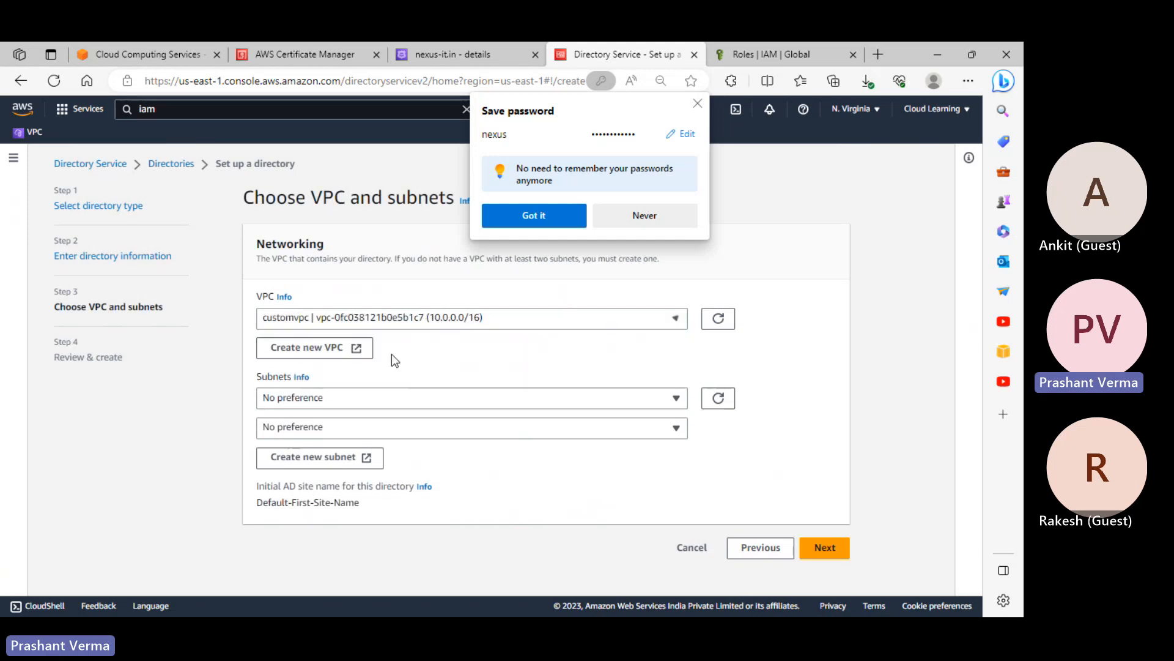
{"action": "left_click", "coordinate": [384, 398]}
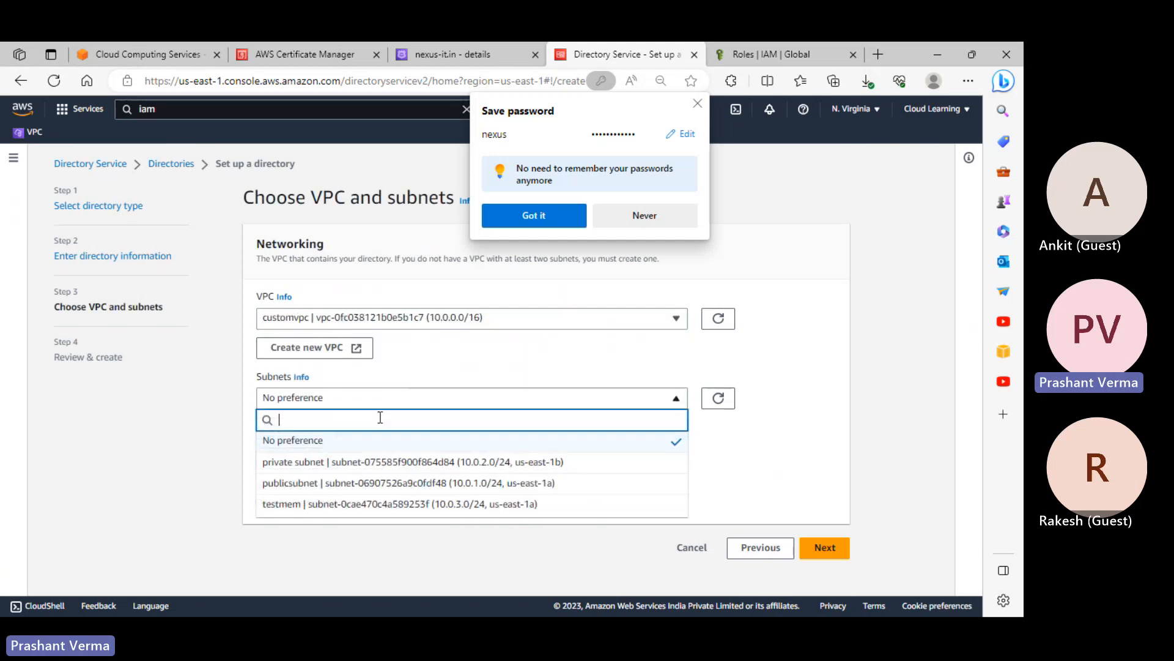
{"action": "left_click", "coordinate": [384, 483]}
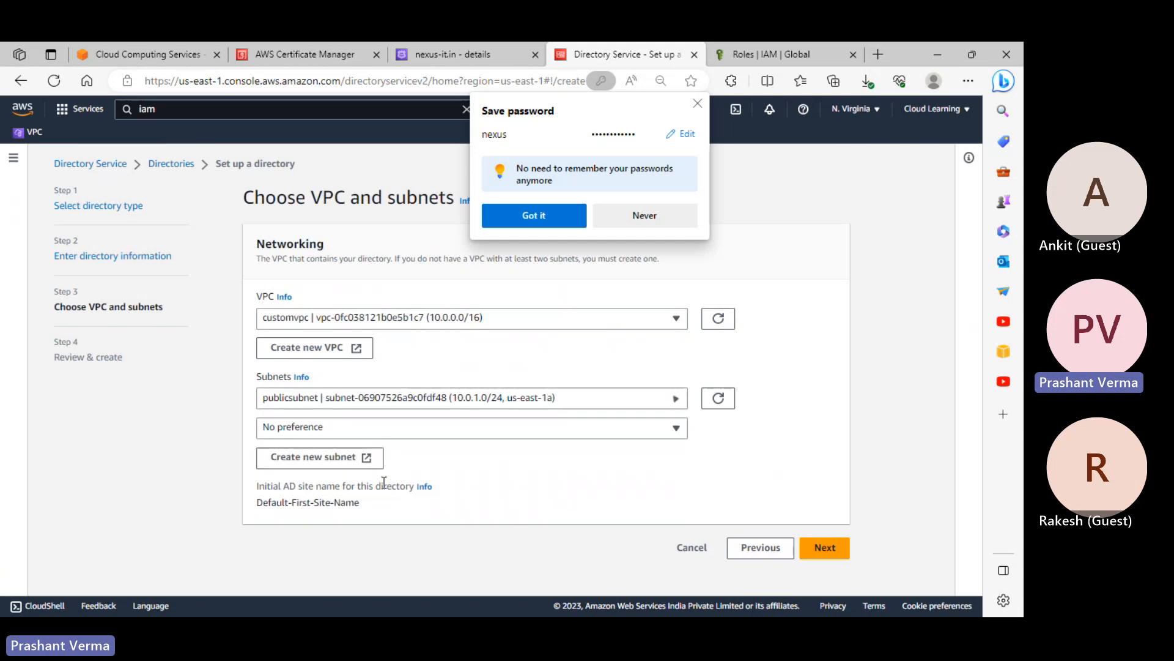
Try publicsubnet, then private subnet, for the second subnet dropdown
{"action": "left_click", "coordinate": [375, 428]}
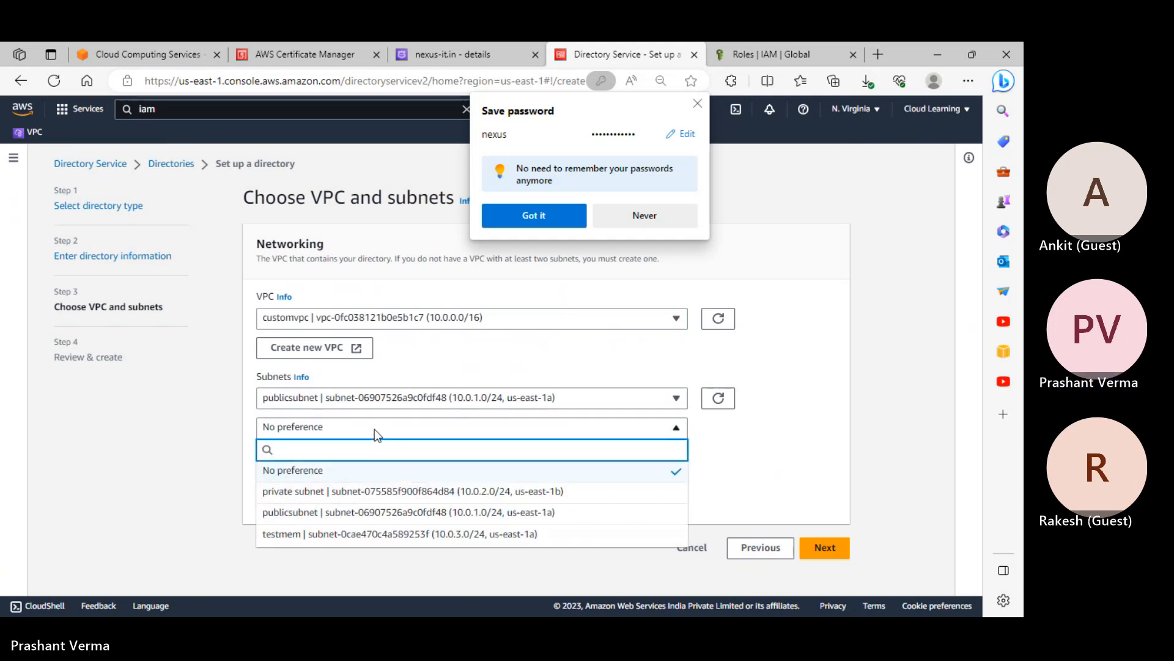
{"action": "left_click", "coordinate": [386, 514]}
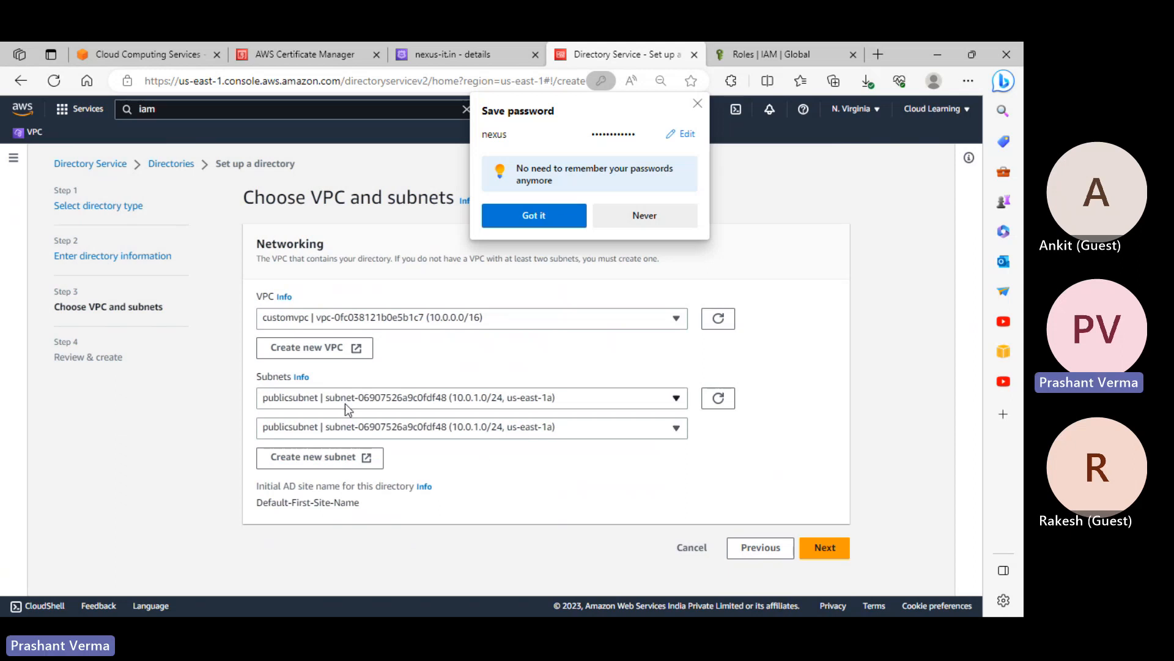
{"action": "left_click", "coordinate": [413, 432]}
{"action": "left_click", "coordinate": [366, 492]}
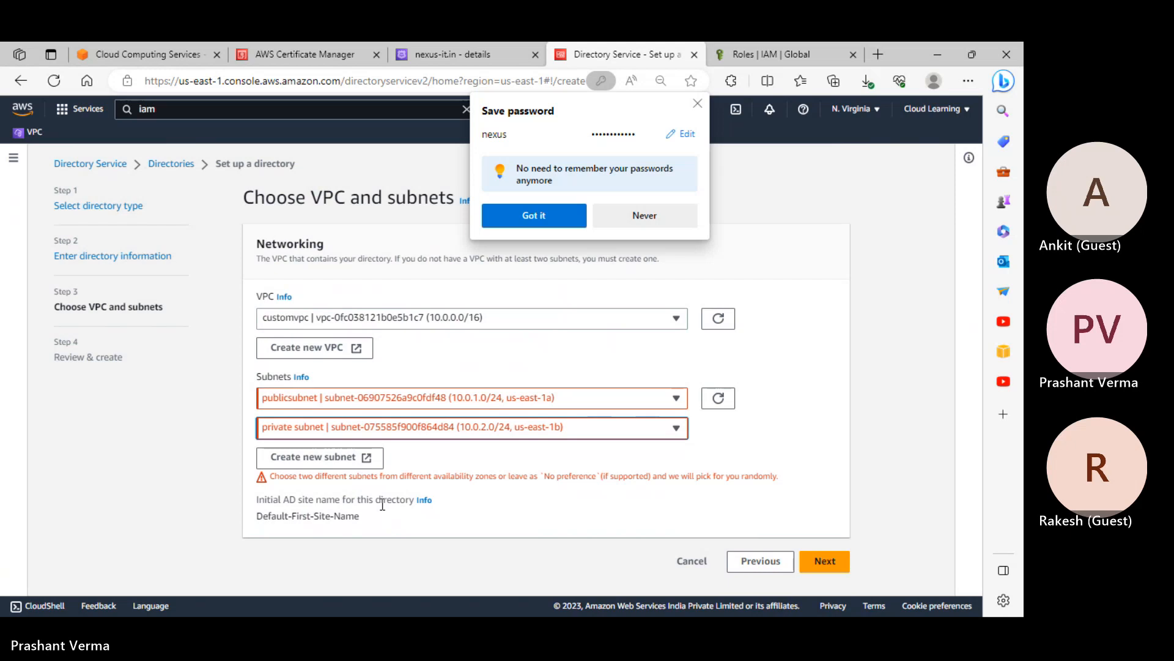
{"action": "left_click", "coordinate": [490, 426]}
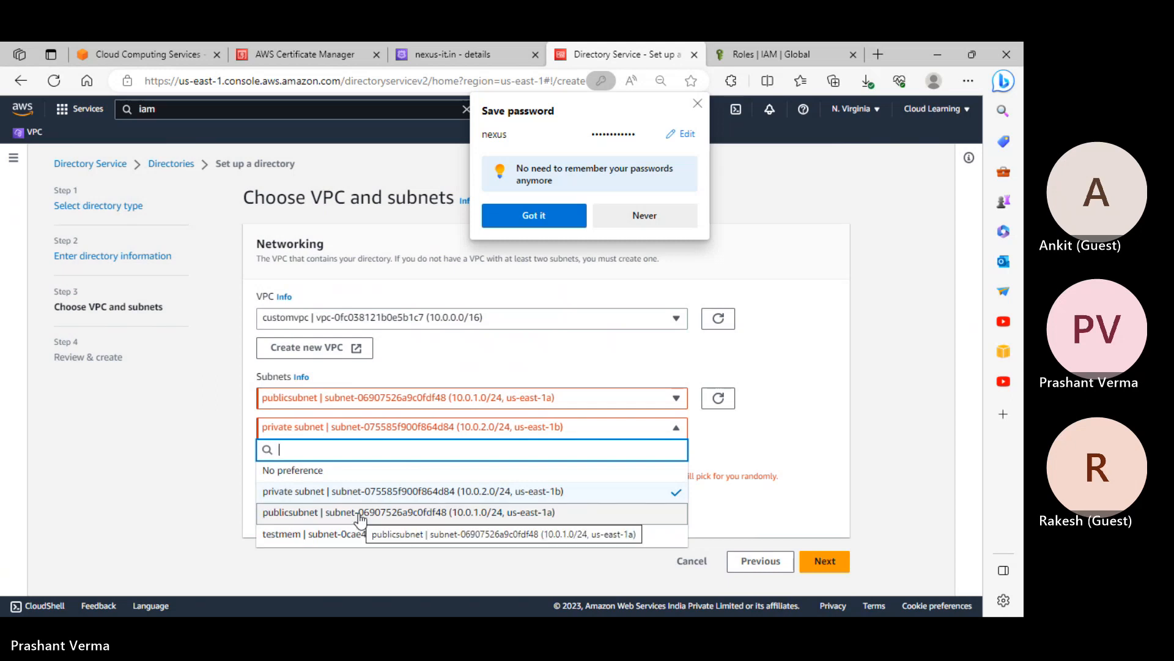
{"action": "left_click", "coordinate": [728, 453]}
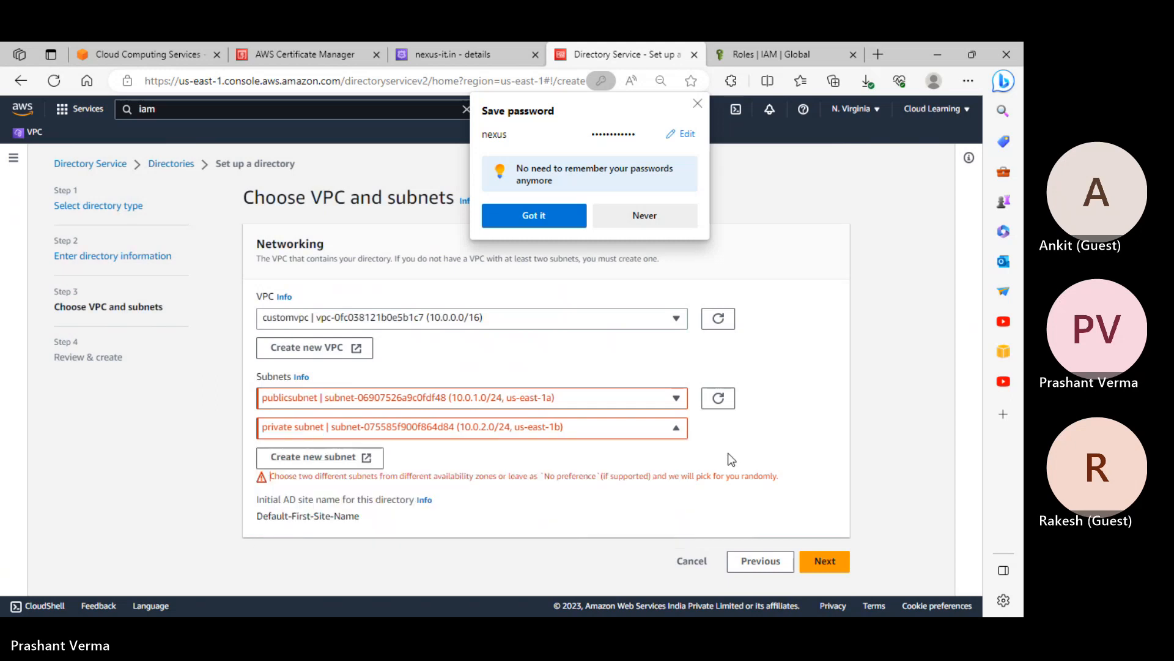
{"action": "left_click", "coordinate": [608, 429]}
Set the second subnet to No preference and move to the Review & create step
{"action": "left_click", "coordinate": [382, 473]}
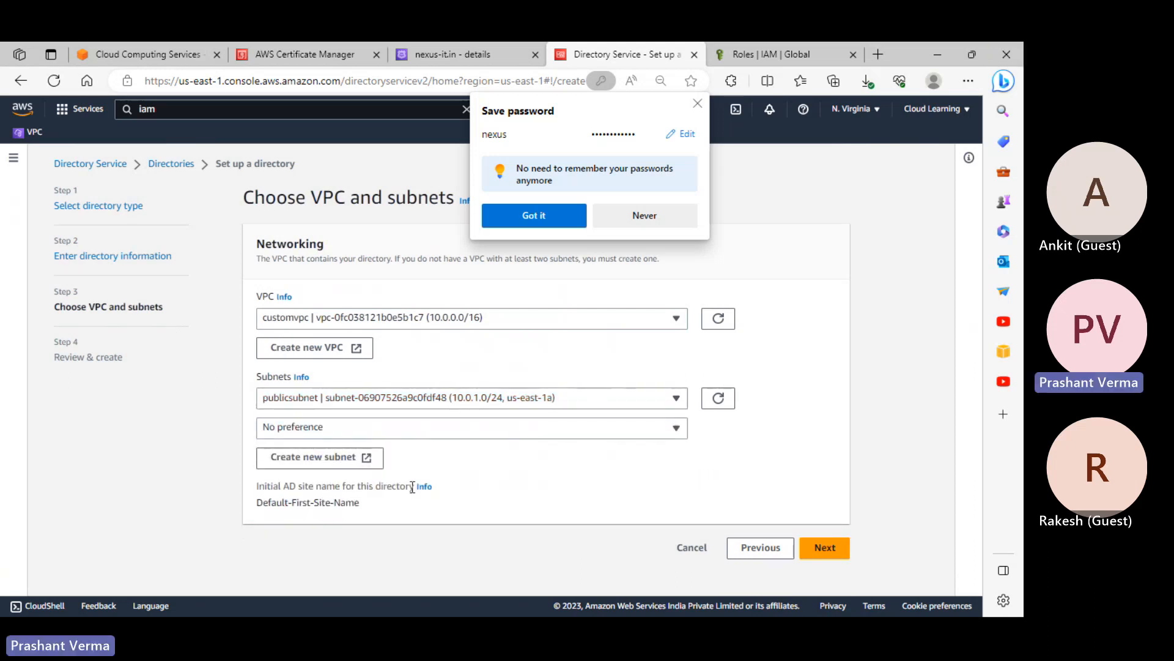
{"action": "left_click", "coordinate": [818, 549]}
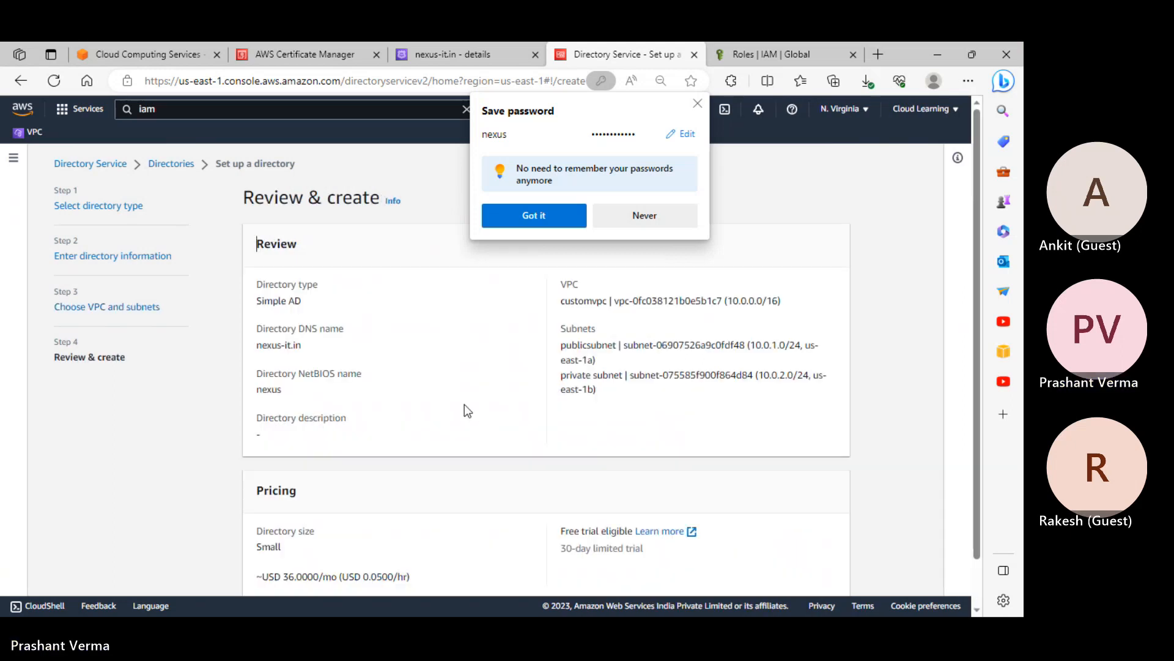
{"action": "scroll", "coordinate": [464, 405], "scroll_direction": "down", "scroll_amount": 1}
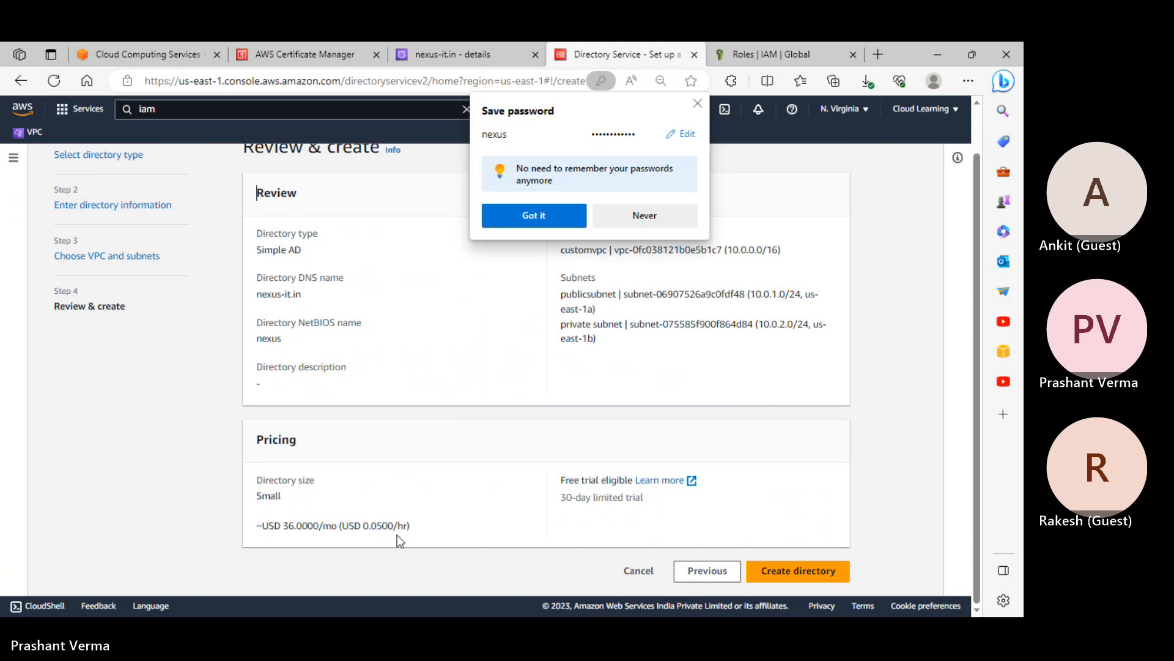
{"action": "left_click", "coordinate": [803, 579]}
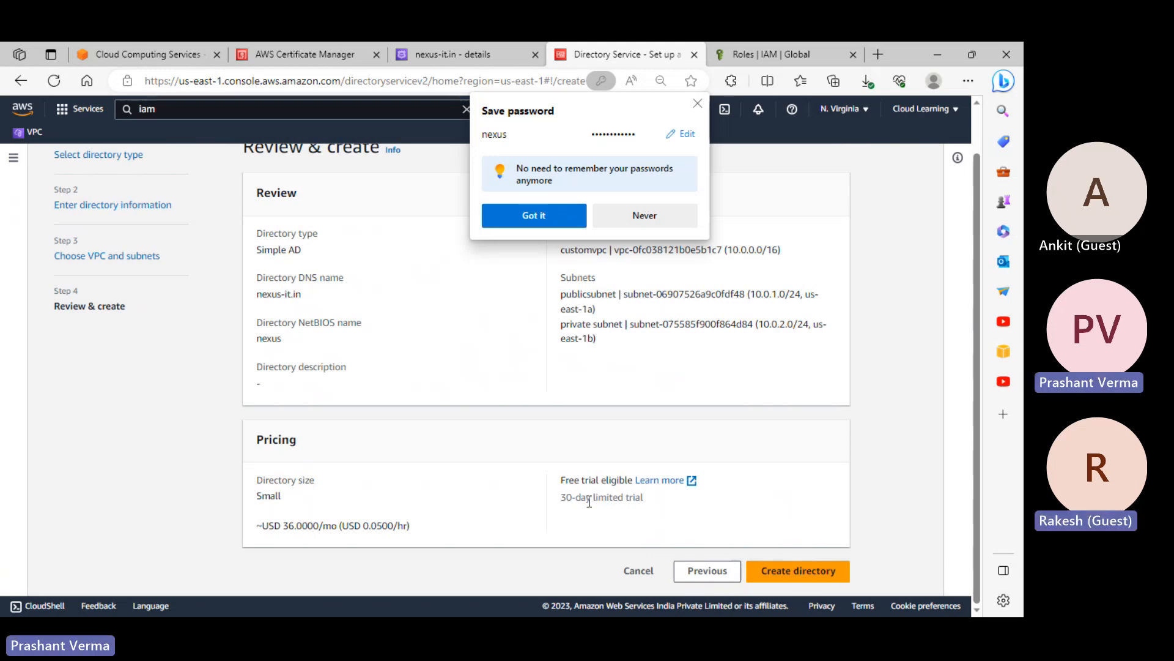
{"action": "scroll", "coordinate": [589, 503], "scroll_direction": "up", "scroll_amount": 2}
{"action": "left_click", "coordinate": [697, 103]}
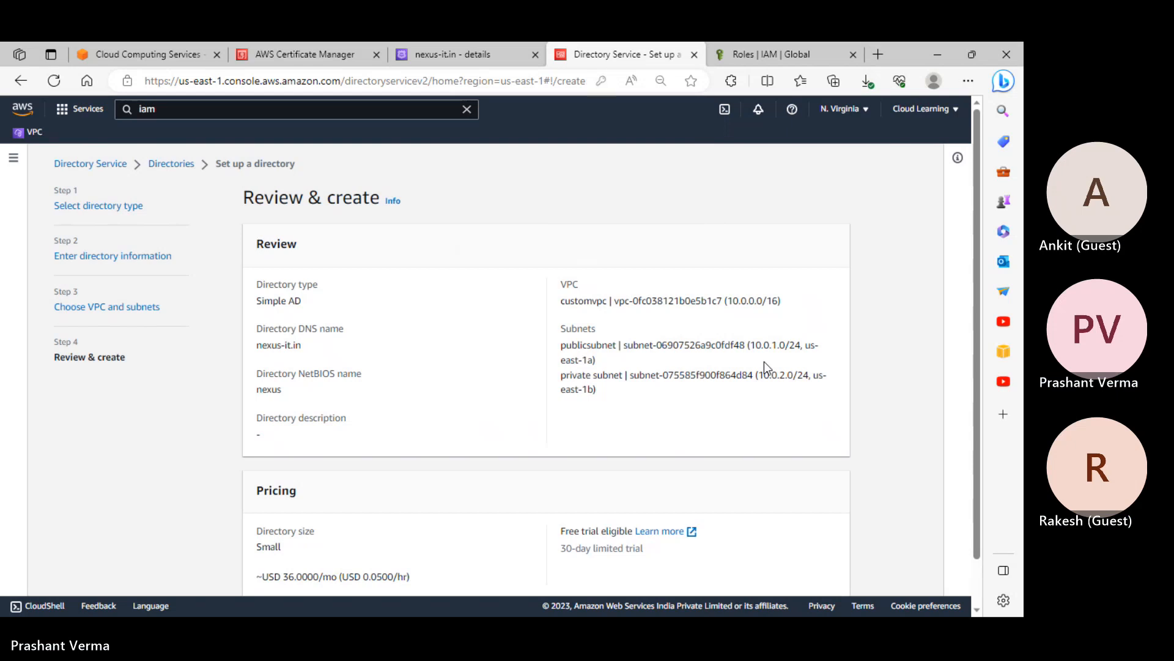
{"action": "scroll", "coordinate": [764, 364], "scroll_direction": "down", "scroll_amount": 1}
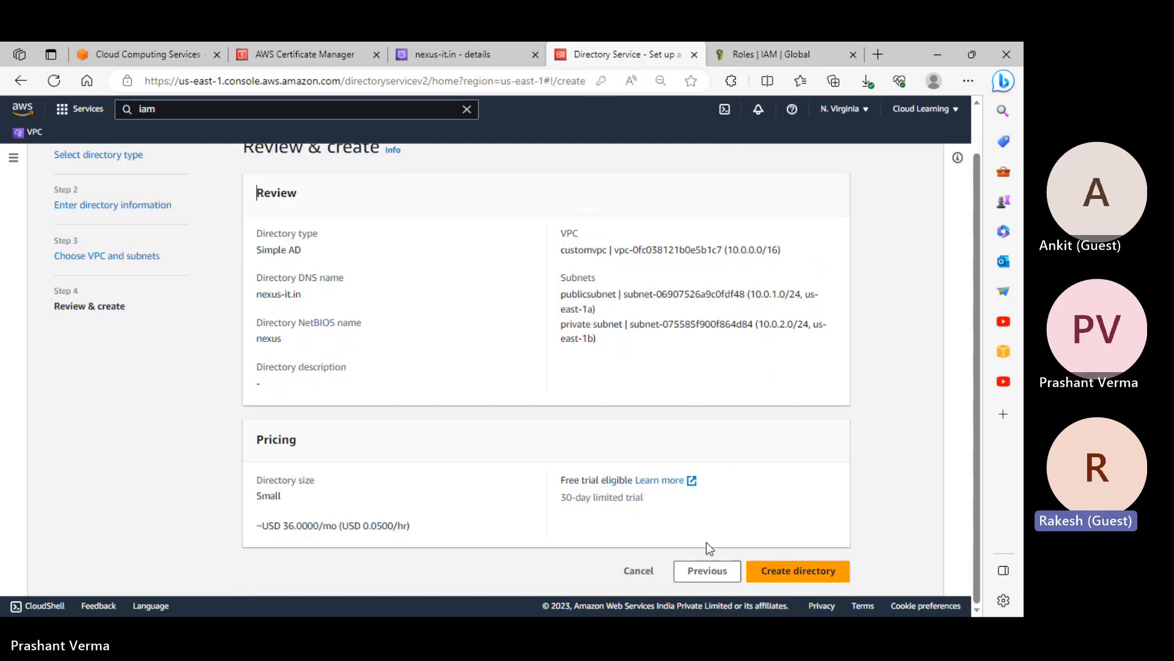
Recheck the VPC and subnets step, then submit creation of the nexus-it.in Simple AD directory
{"action": "left_click", "coordinate": [707, 571]}
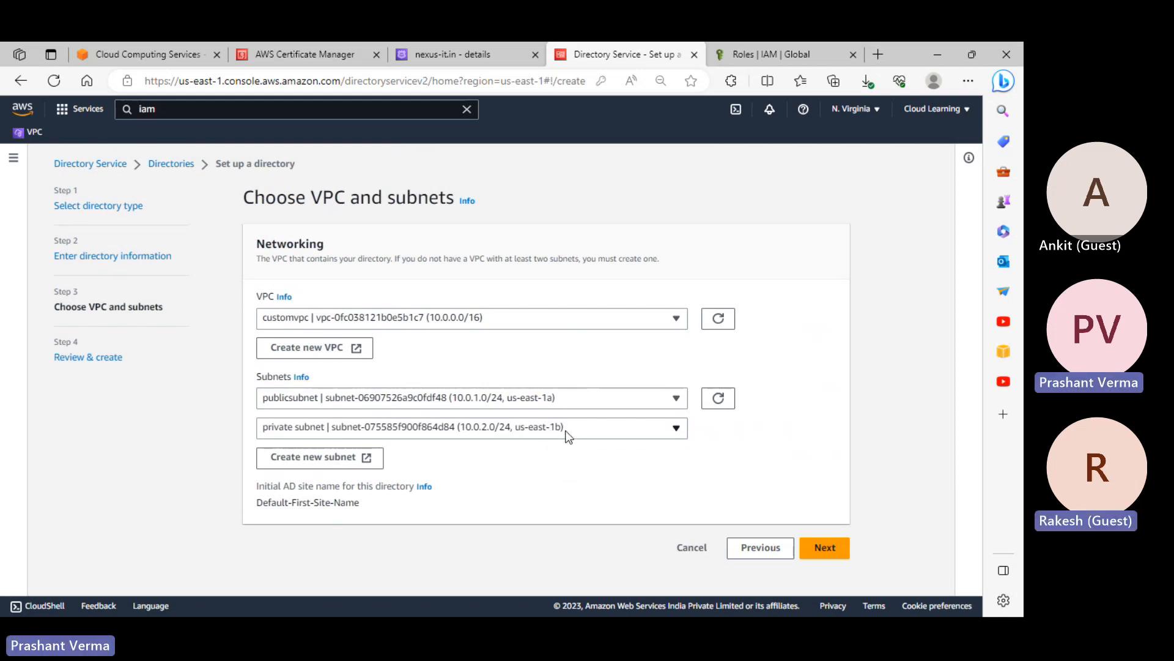
{"action": "left_click", "coordinate": [831, 560]}
{"action": "scroll", "coordinate": [836, 509], "scroll_direction": "down", "scroll_amount": 2}
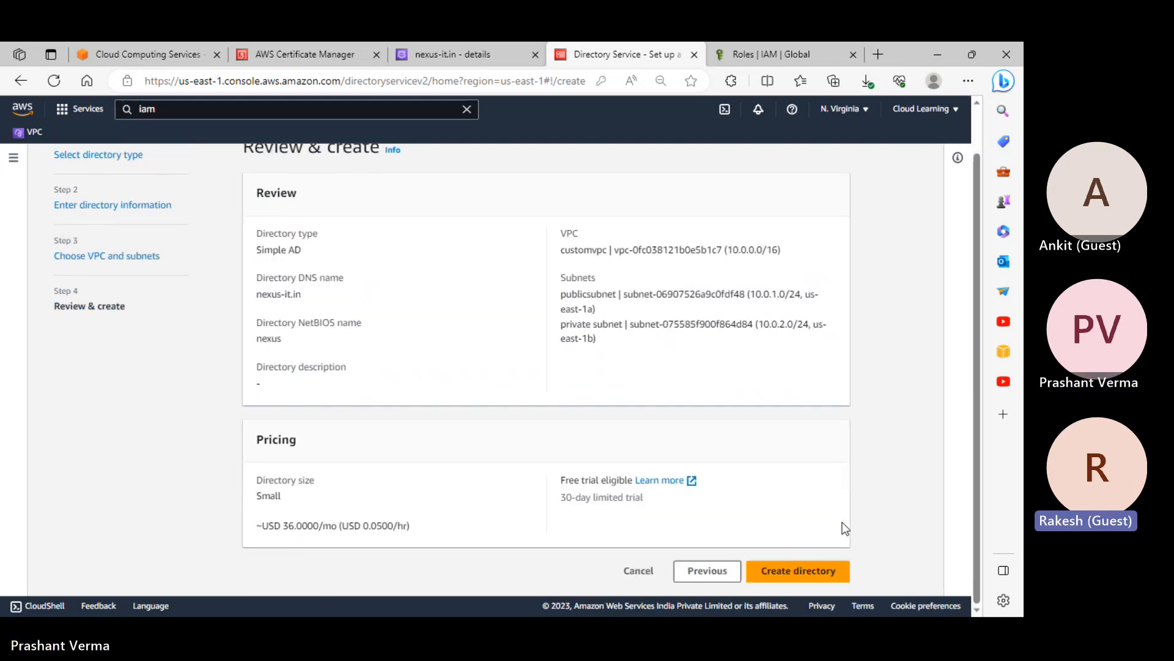
{"action": "left_click", "coordinate": [831, 572]}
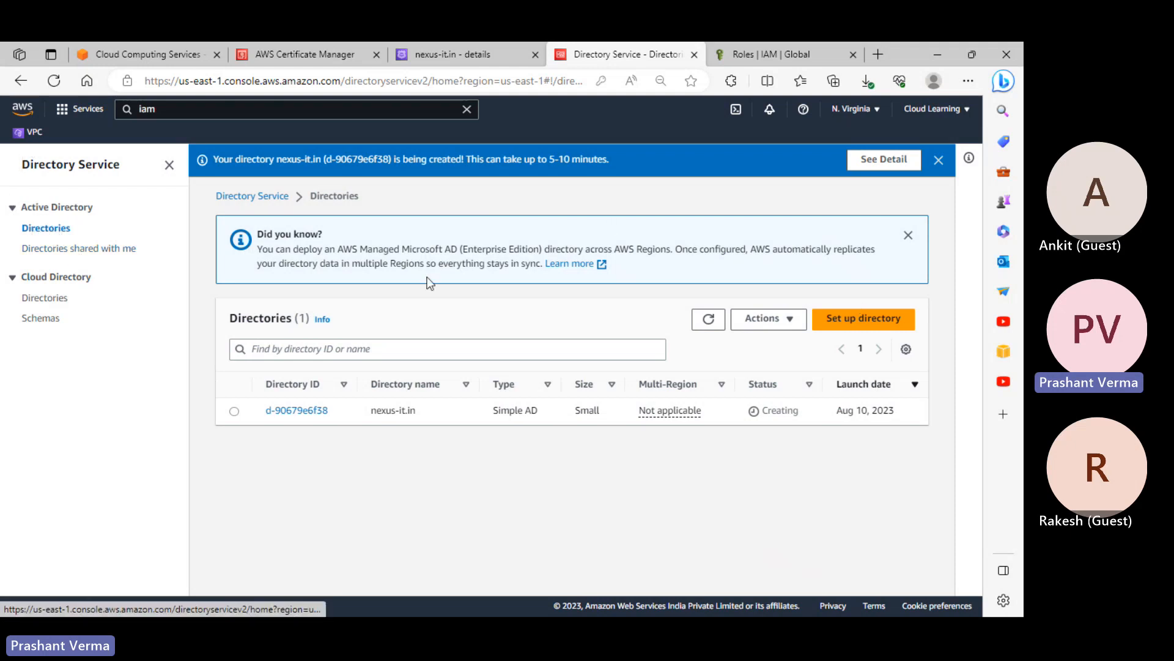
Browse the Cloud Directory and Active Directory directory lists, then start setting up another directory
{"action": "left_click", "coordinate": [50, 298]}
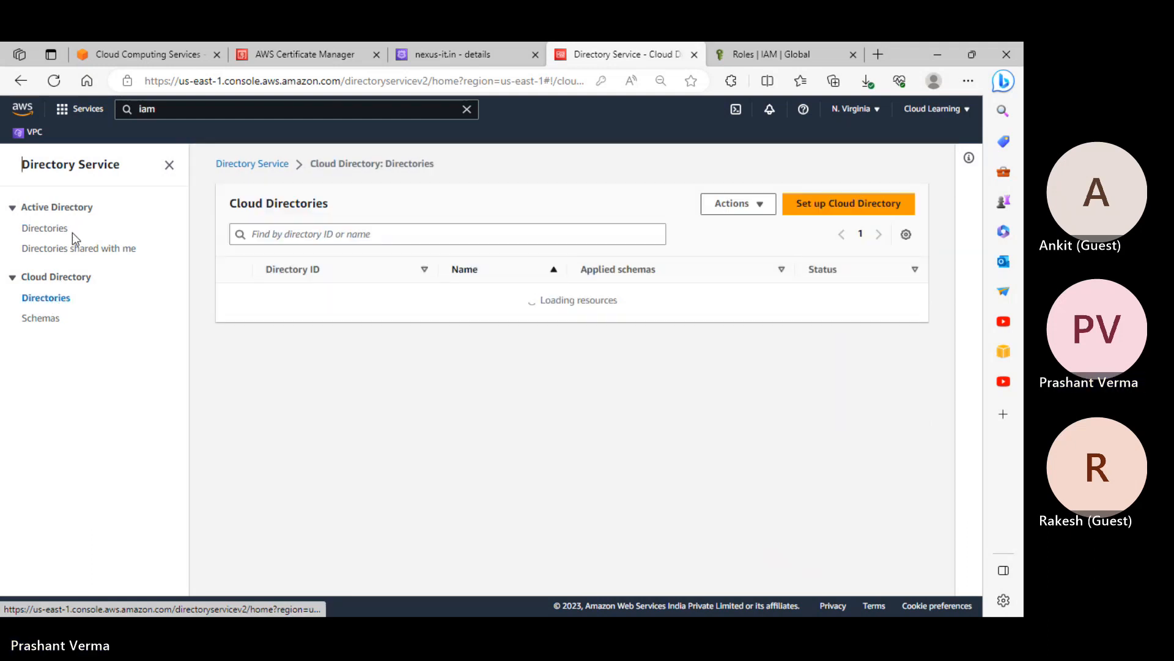
{"action": "left_click", "coordinate": [50, 231]}
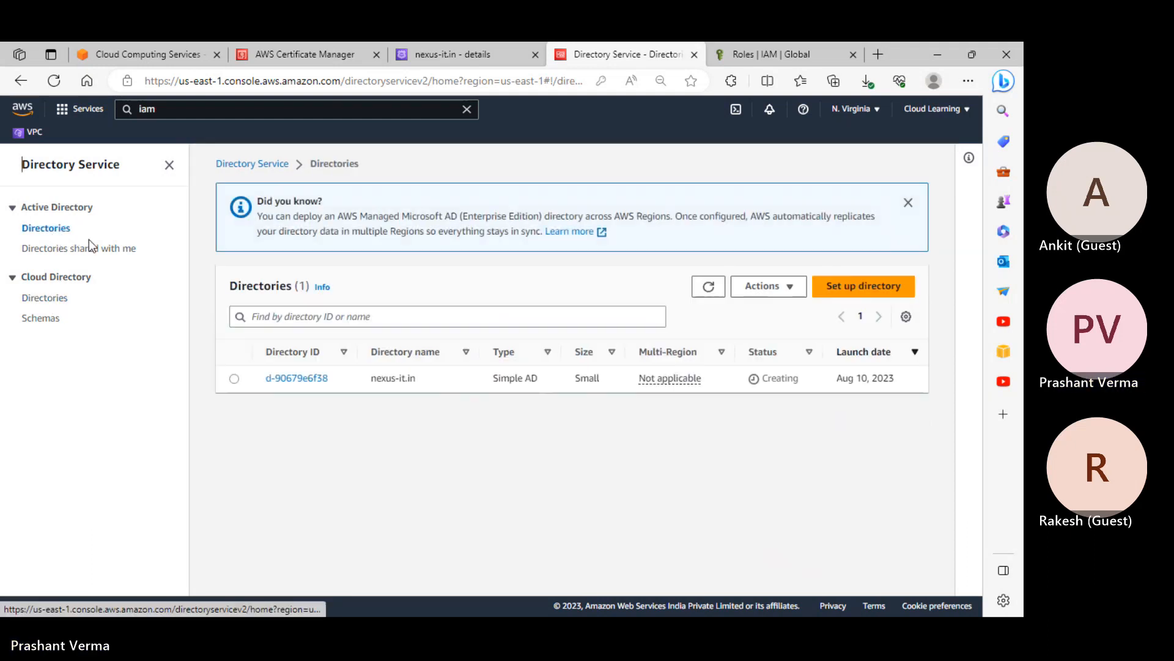
{"action": "left_click", "coordinate": [859, 288]}
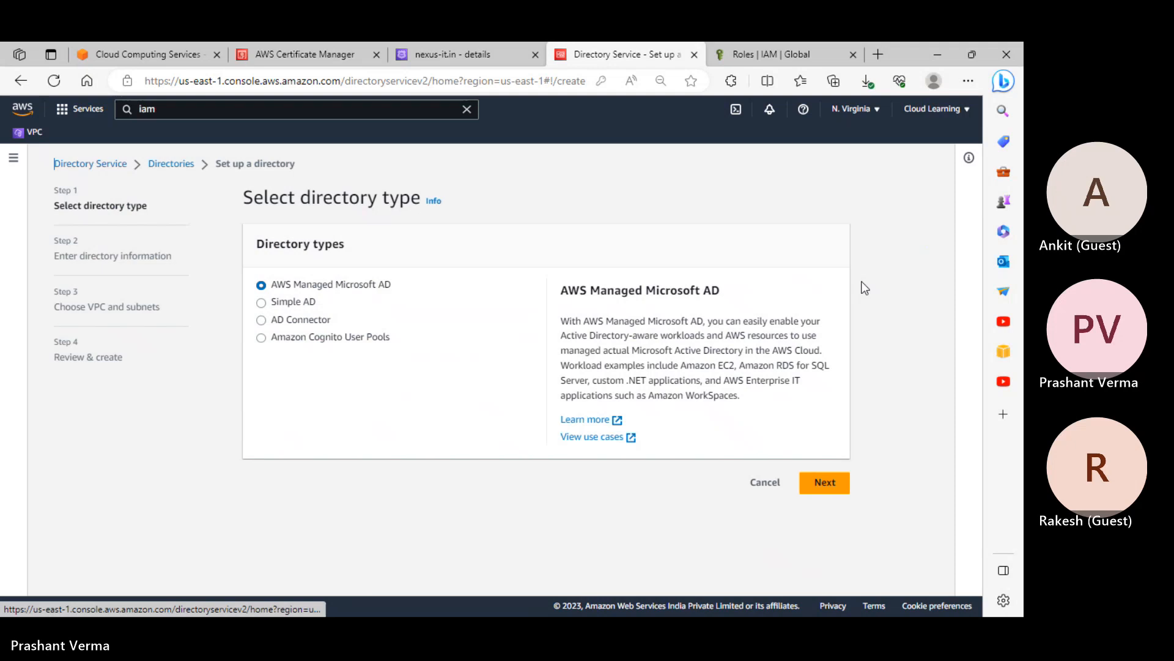
Preview Simple AD and AWS Managed Microsoft AD, viewing the directory information step before returning
{"action": "left_click", "coordinate": [287, 303]}
{"action": "left_click", "coordinate": [309, 285]}
{"action": "left_click", "coordinate": [846, 493]}
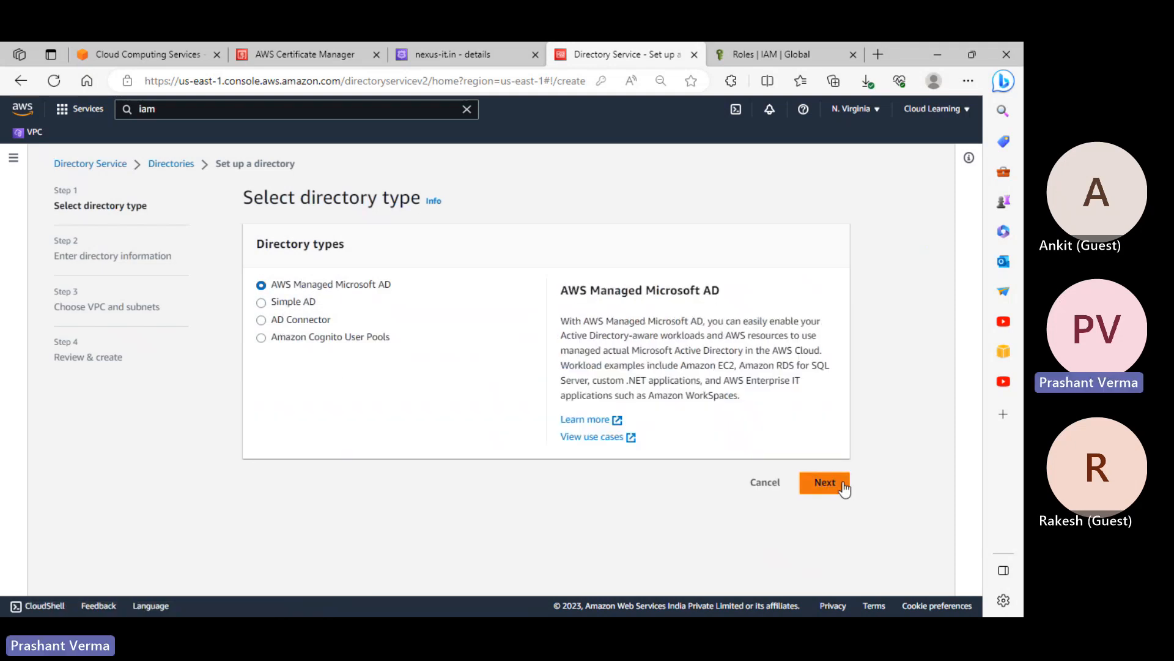
{"action": "scroll", "coordinate": [704, 440], "scroll_direction": "down", "scroll_amount": 7}
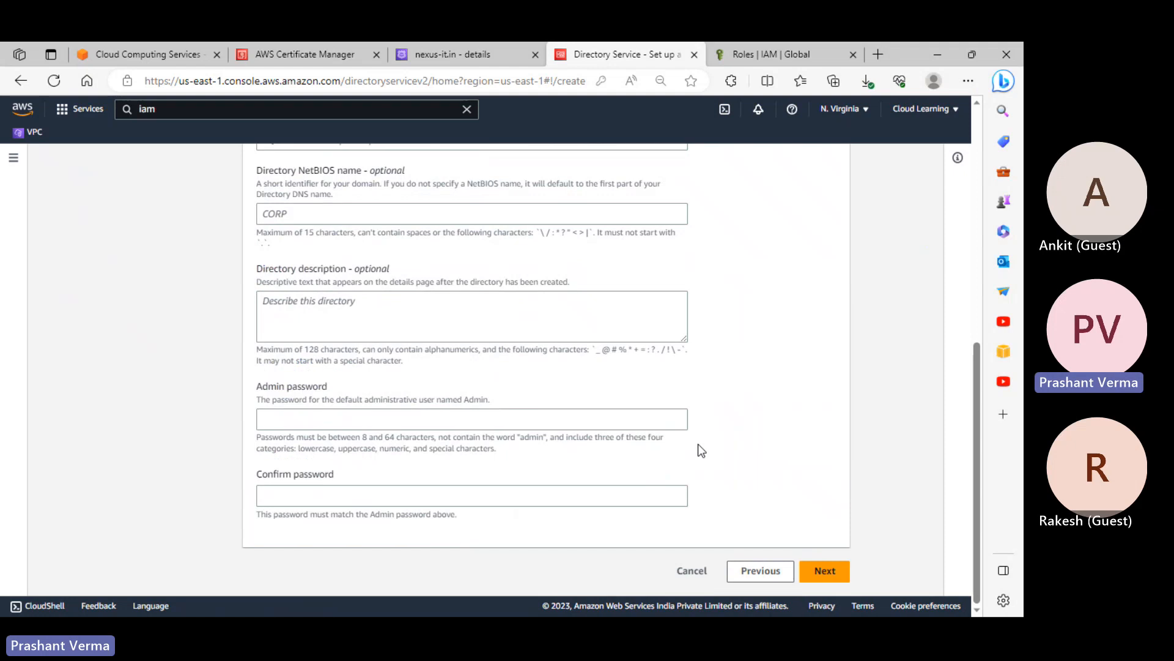
{"action": "scroll", "coordinate": [380, 272], "scroll_direction": "up", "scroll_amount": 4}
{"action": "scroll", "coordinate": [349, 367], "scroll_direction": "down", "scroll_amount": 5}
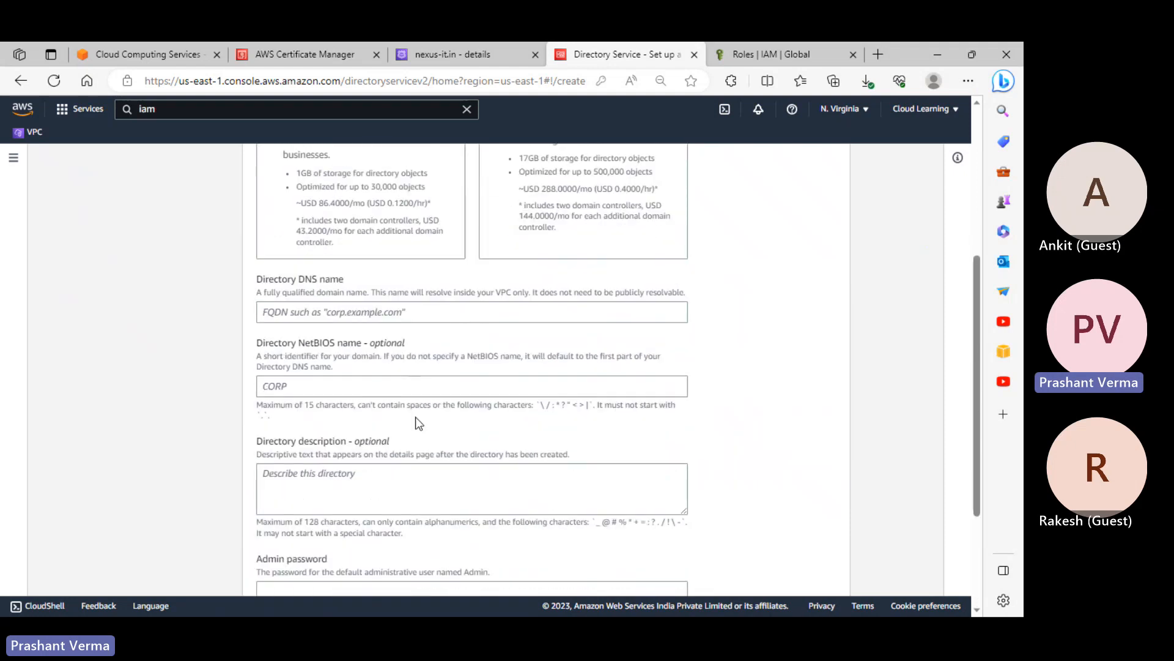
{"action": "left_click", "coordinate": [761, 569]}
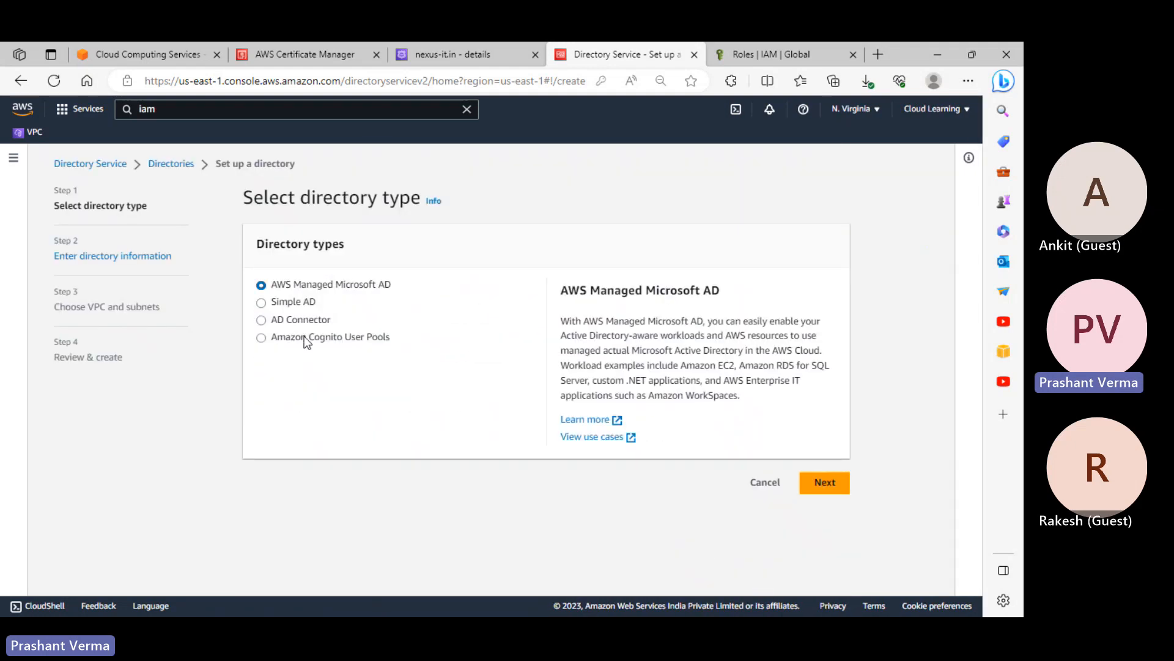
Choose AD Connector and continue to its information step offering Small and Large sizes
{"action": "left_click", "coordinate": [283, 319]}
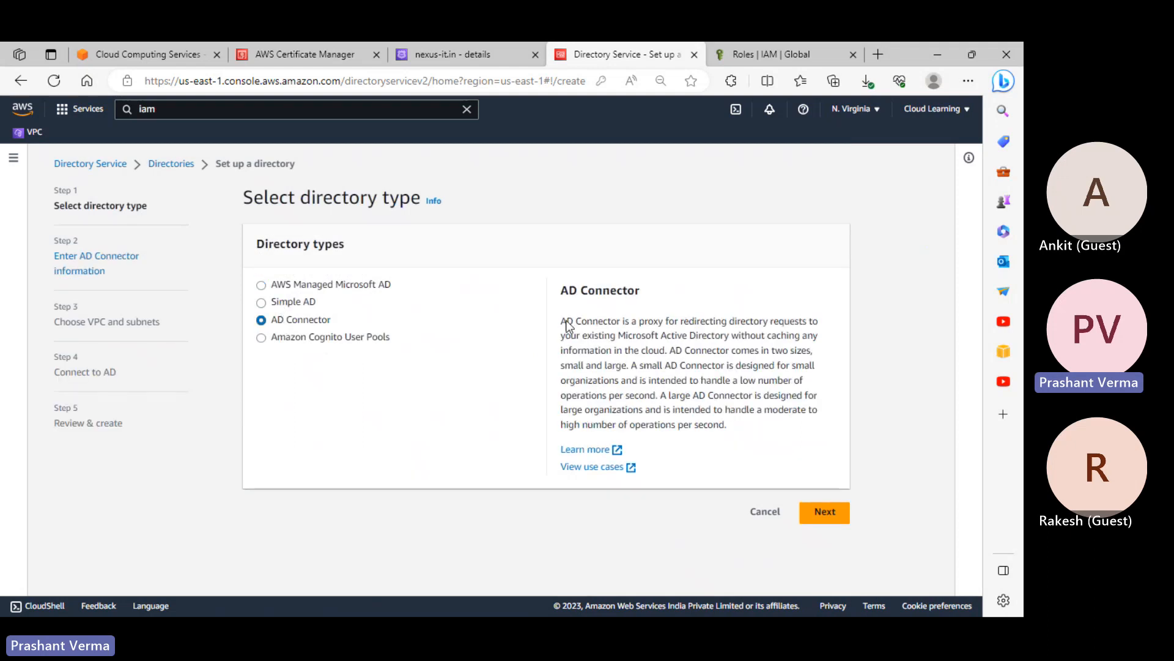
{"action": "left_click", "coordinate": [825, 512]}
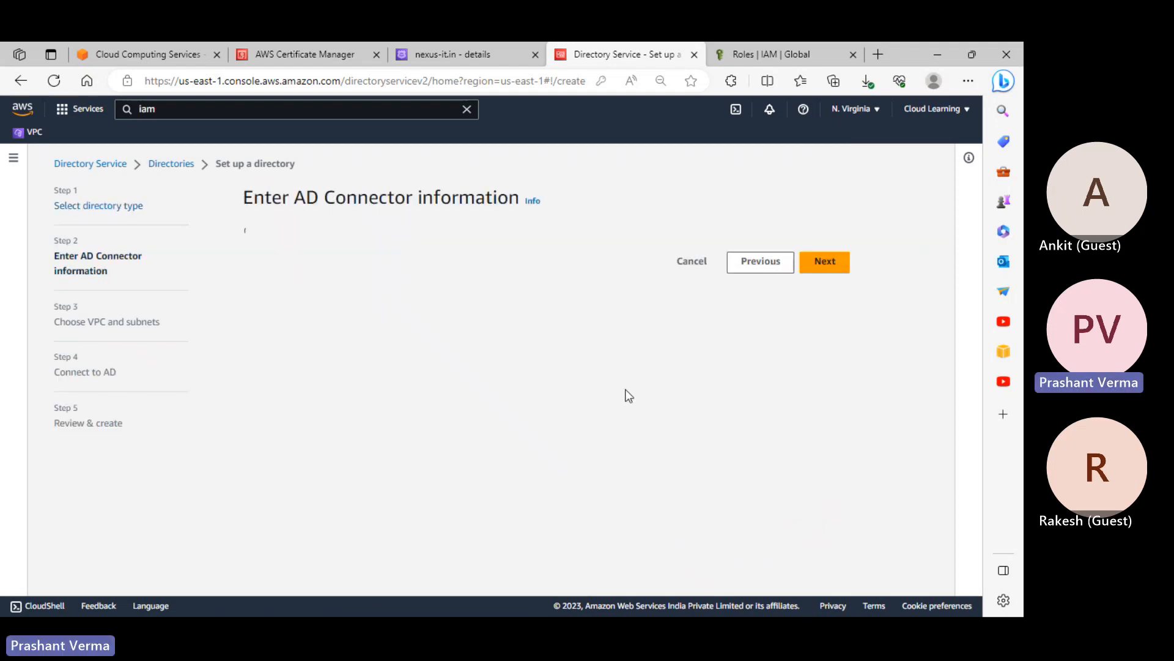
{"action": "scroll", "coordinate": [661, 410], "scroll_direction": "down", "scroll_amount": 1}
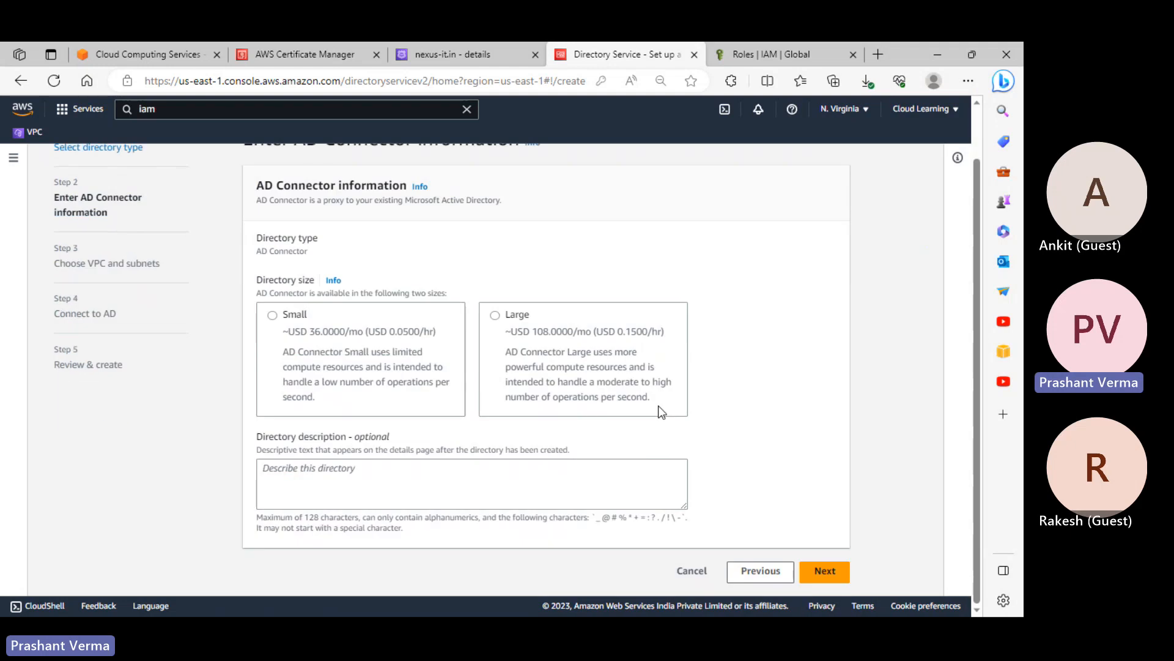
{"action": "scroll", "coordinate": [448, 386], "scroll_direction": "up", "scroll_amount": 1}
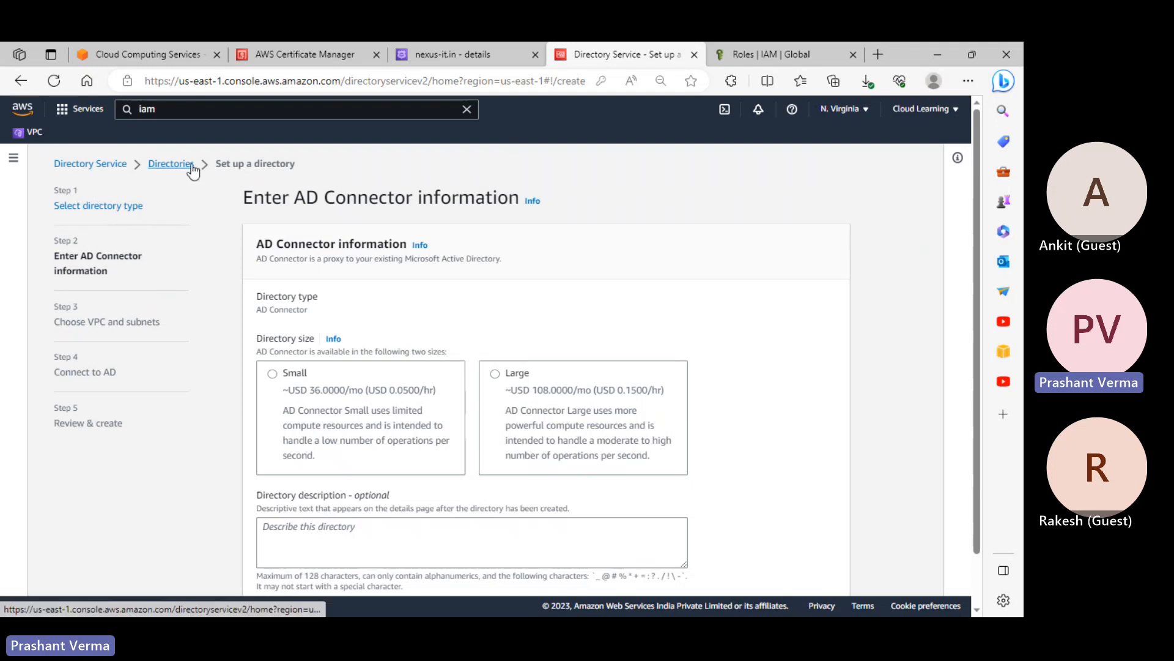
Go back to the Directories list and open the details of directory d-90679e6f38
{"action": "left_click", "coordinate": [172, 164]}
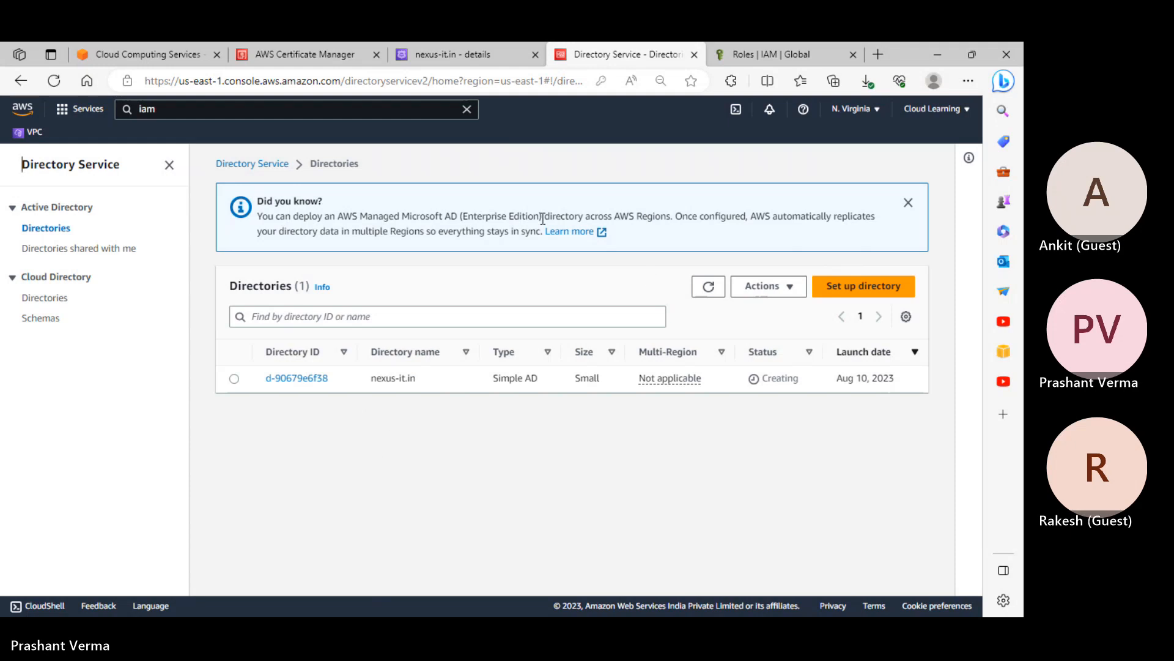
{"action": "left_click", "coordinate": [306, 379]}
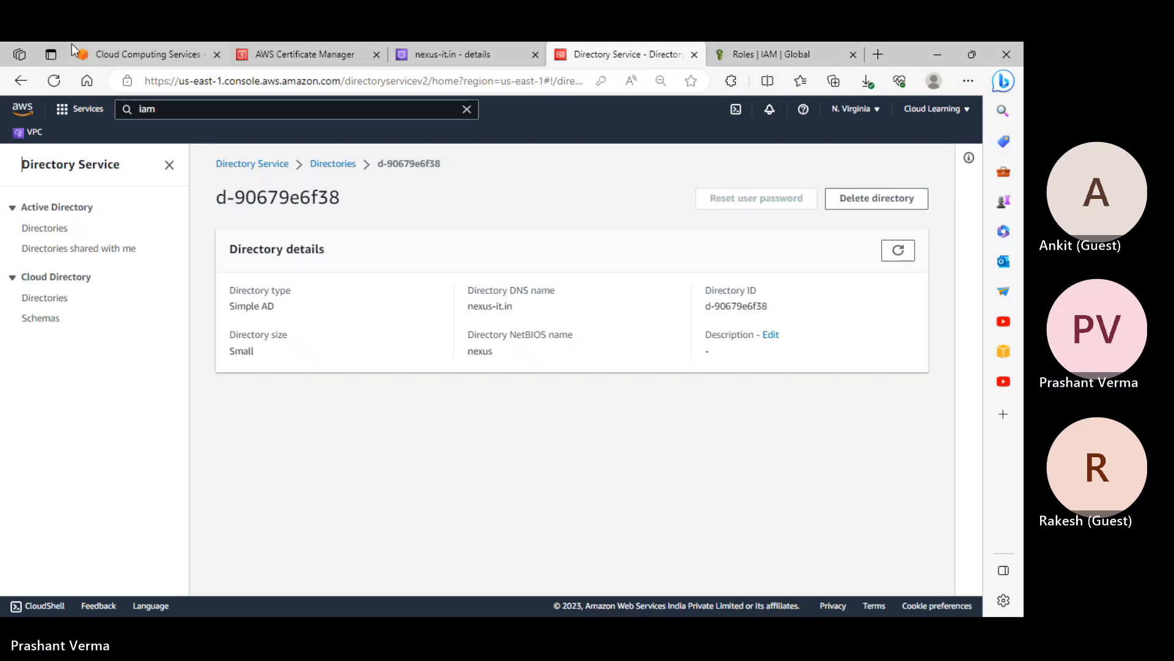
Delete the blank lines above the admin notes in Aws Directory Services notes, then minimize Notepad
{"action": "left_click", "coordinate": [126, 49]}
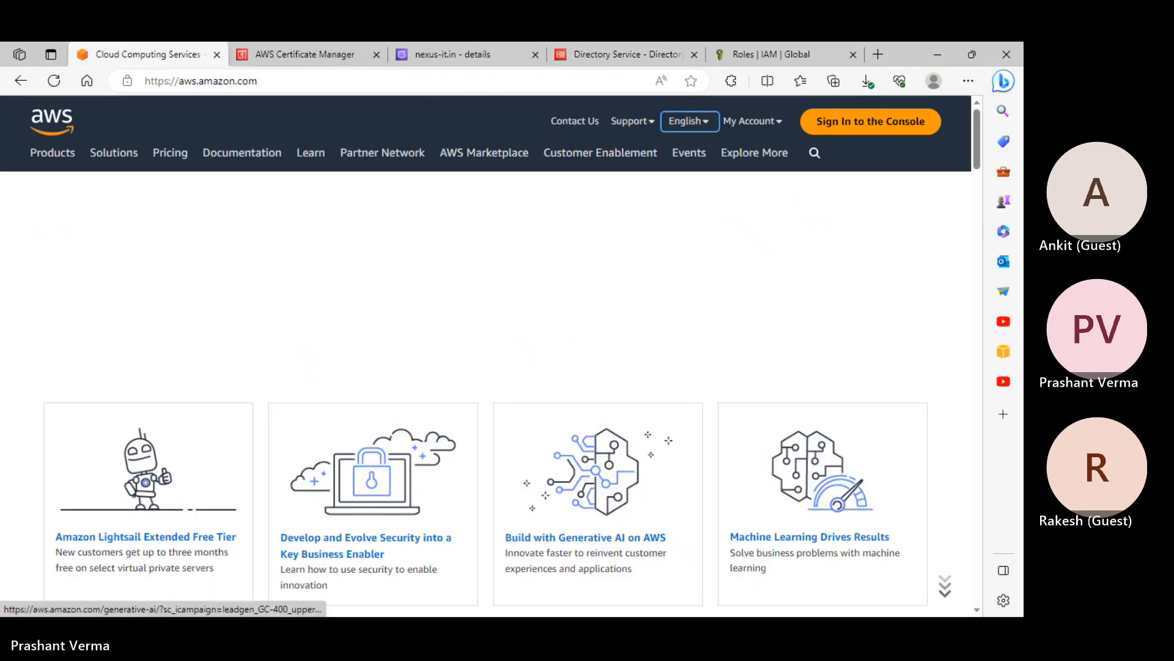
{"action": "key", "text": "alt+Tab"}
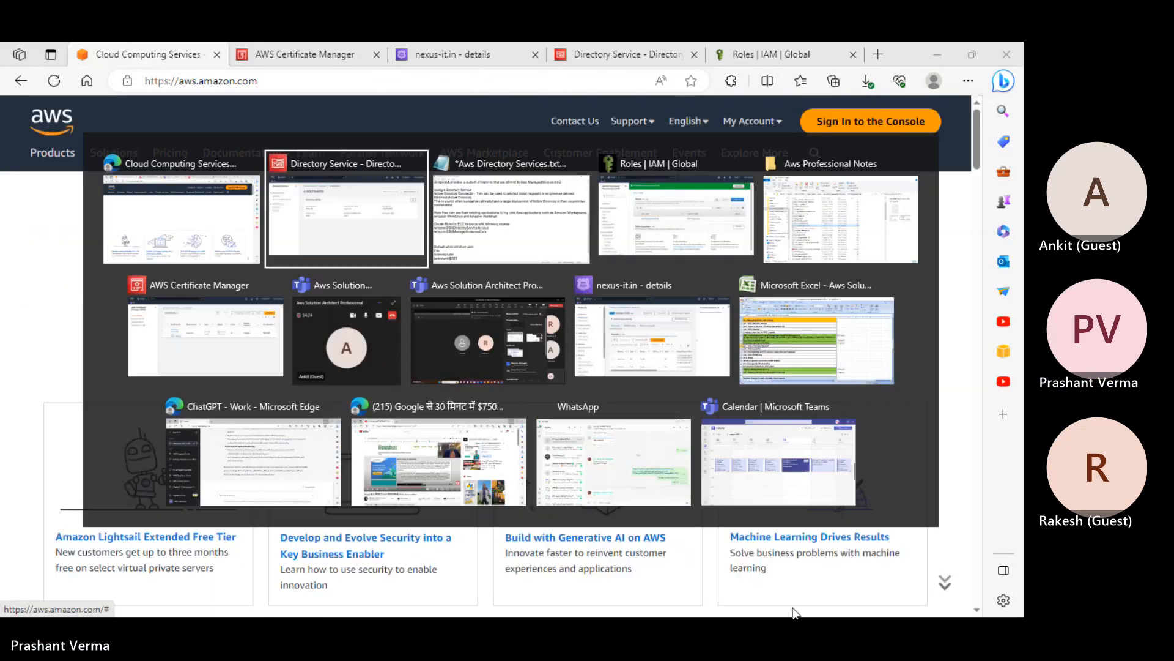
{"action": "key", "text": "Tab"}
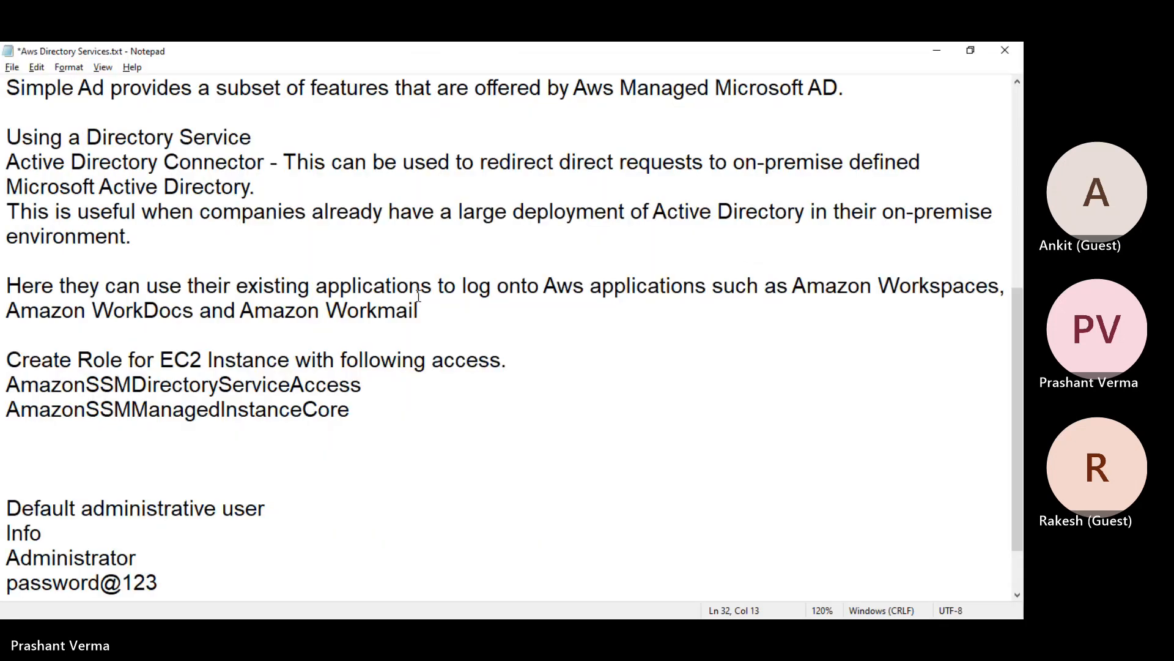
{"action": "scroll", "coordinate": [368, 327], "scroll_direction": "up", "scroll_amount": 2}
{"action": "scroll", "coordinate": [368, 326], "scroll_direction": "up", "scroll_amount": 3}
{"action": "scroll", "coordinate": [368, 327], "scroll_direction": "down", "scroll_amount": 6}
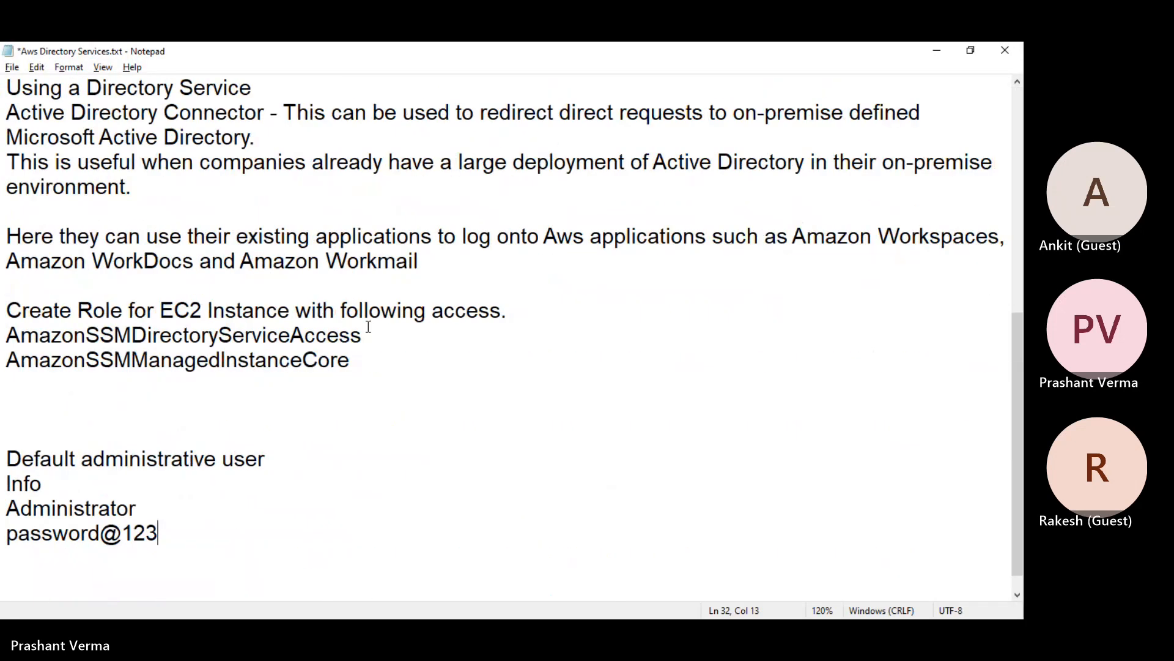
{"action": "left_click", "coordinate": [76, 376]}
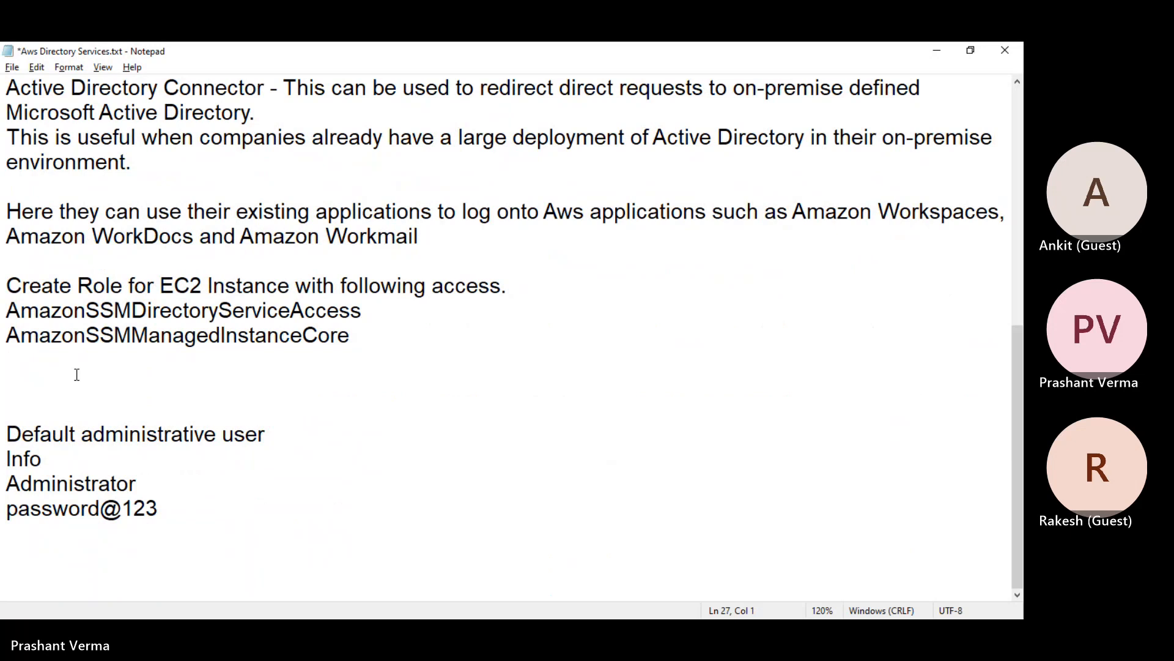
{"action": "key", "text": "Delete"}
{"action": "key", "text": "Delete"}
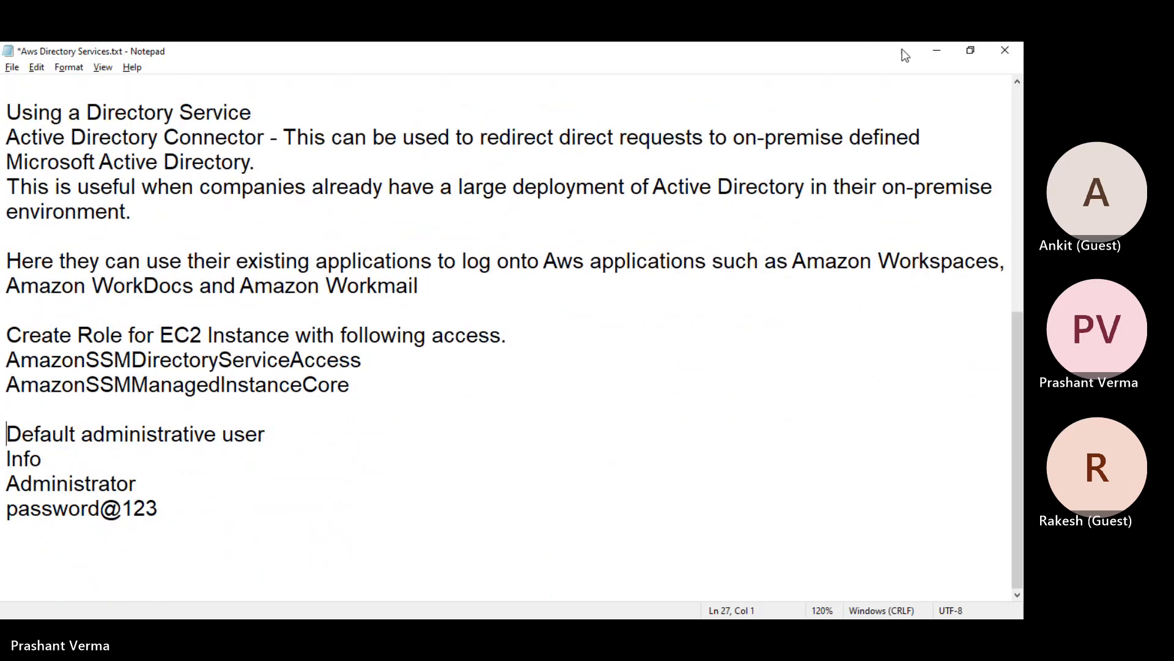
{"action": "left_click", "coordinate": [937, 50]}
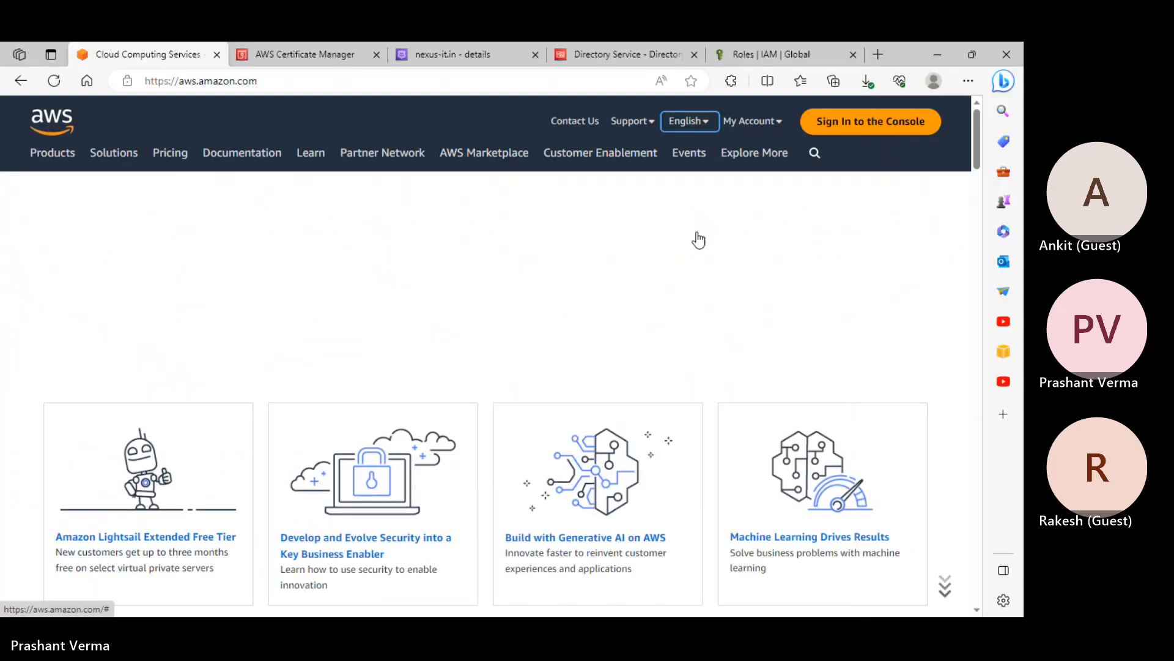
{"action": "left_click", "coordinate": [637, 57]}
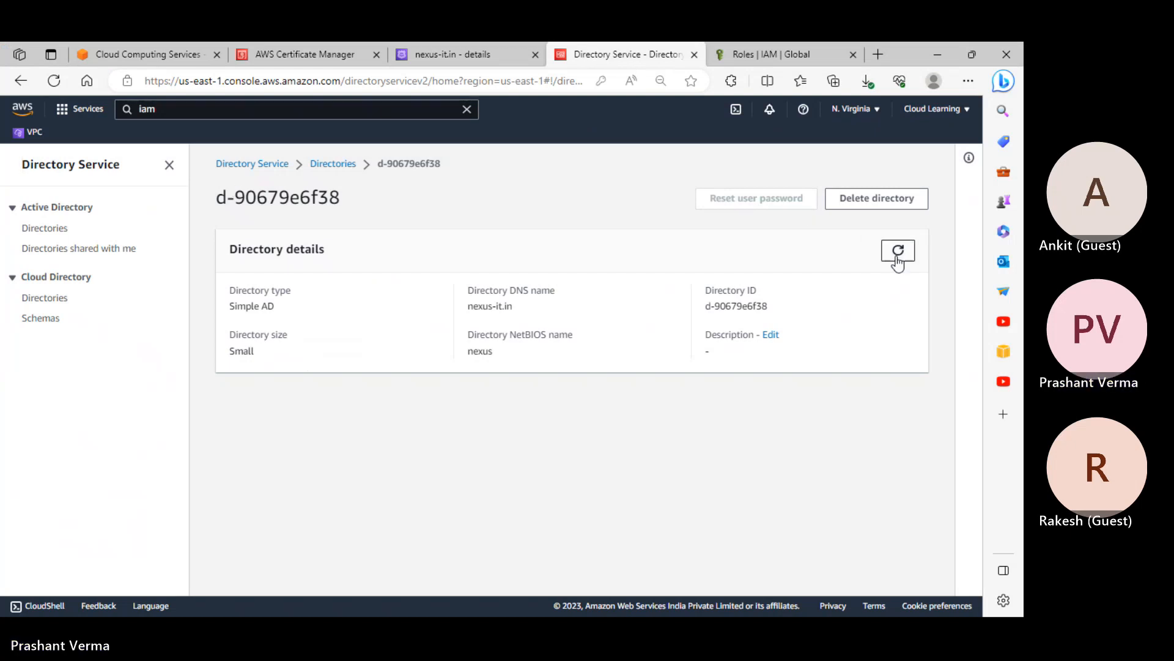
Refresh the directories list, then search for Cognito and open it in a new tab
{"action": "left_click", "coordinate": [333, 164]}
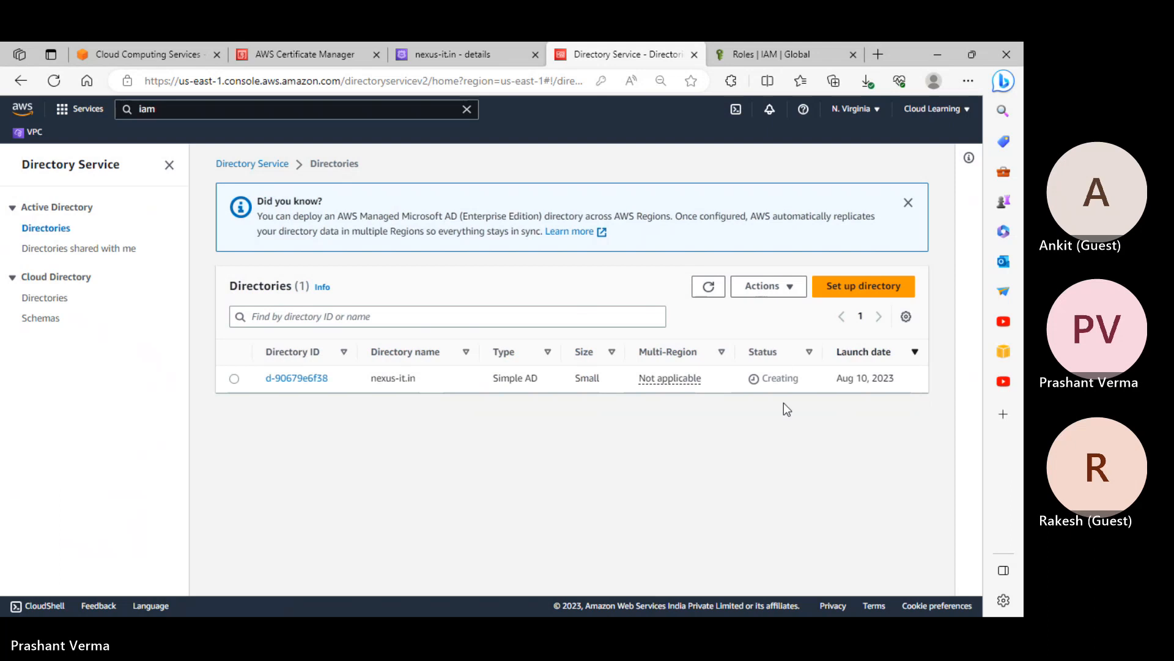
{"action": "left_click", "coordinate": [707, 287]}
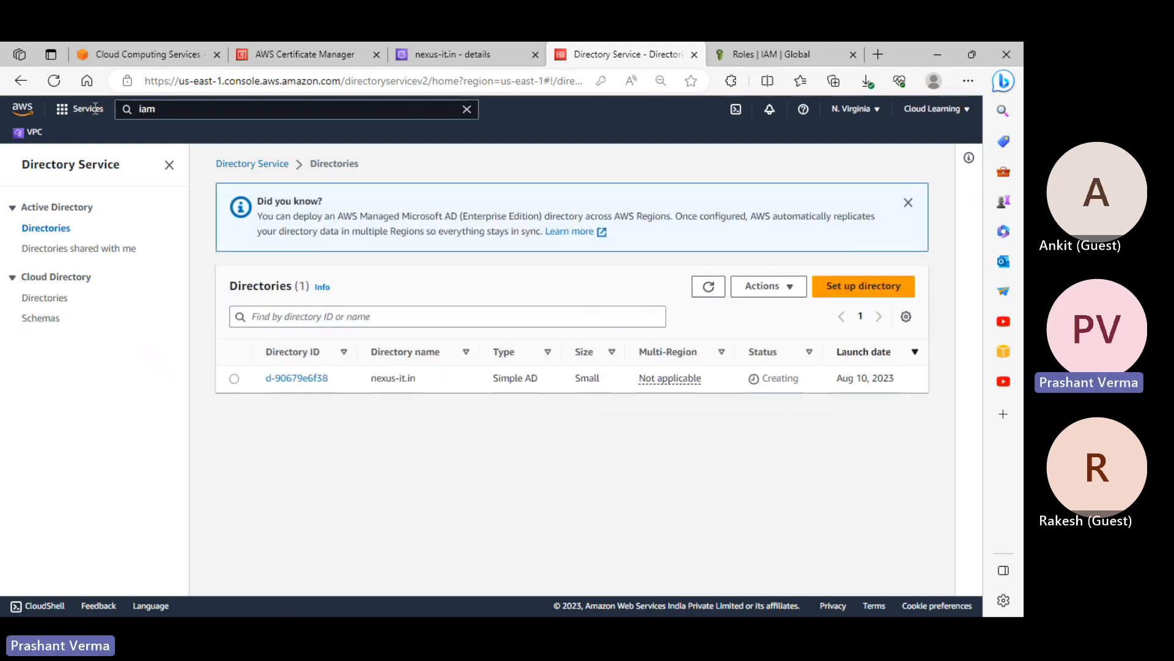
{"action": "left_click", "coordinate": [174, 108]}
{"action": "type", "text": "cogni"}
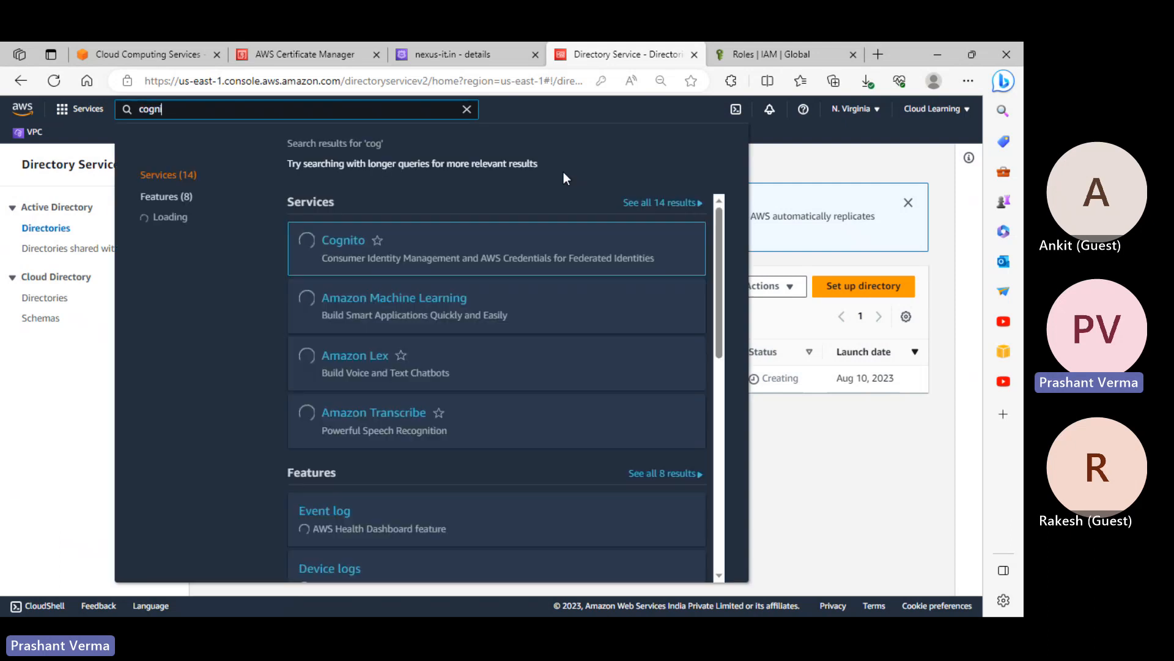
{"action": "type", "text": "to p"}
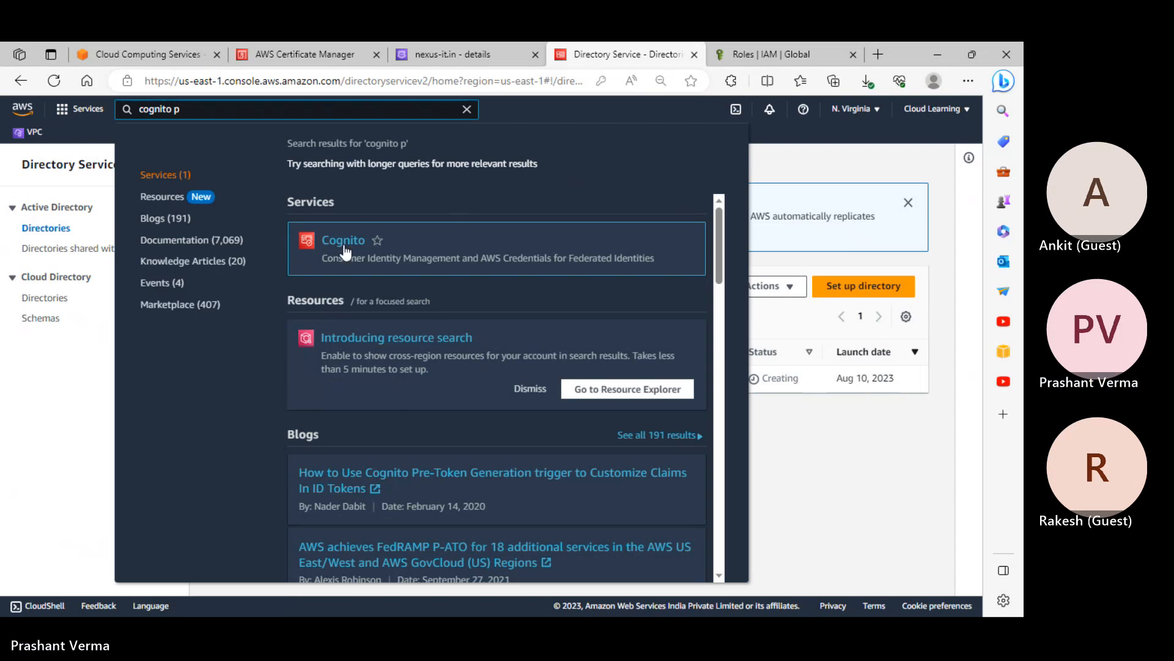
{"action": "right_click", "coordinate": [341, 244]}
{"action": "left_click", "coordinate": [378, 253]}
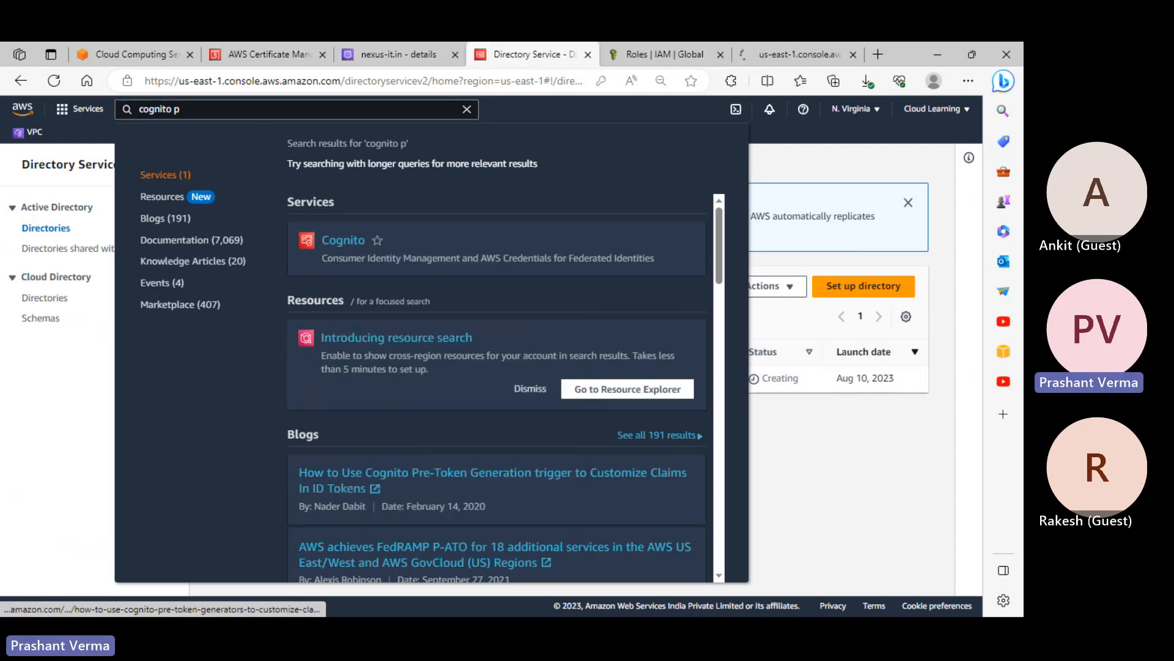
{"action": "left_click", "coordinate": [799, 57]}
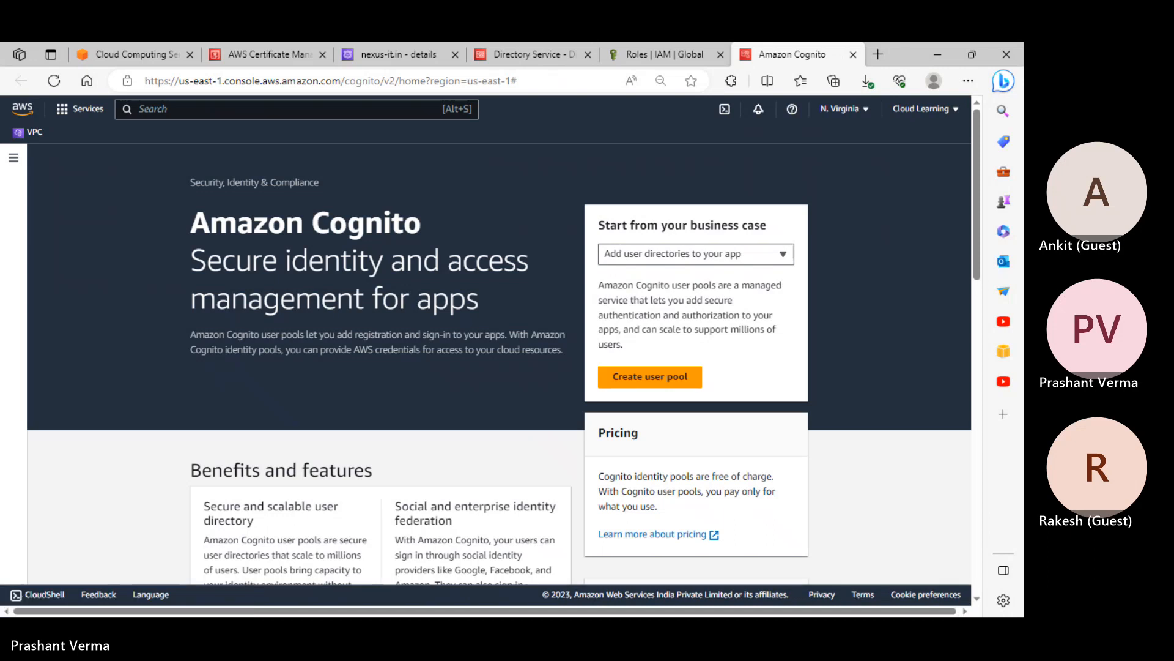
{"action": "key", "text": "alt+Tab"}
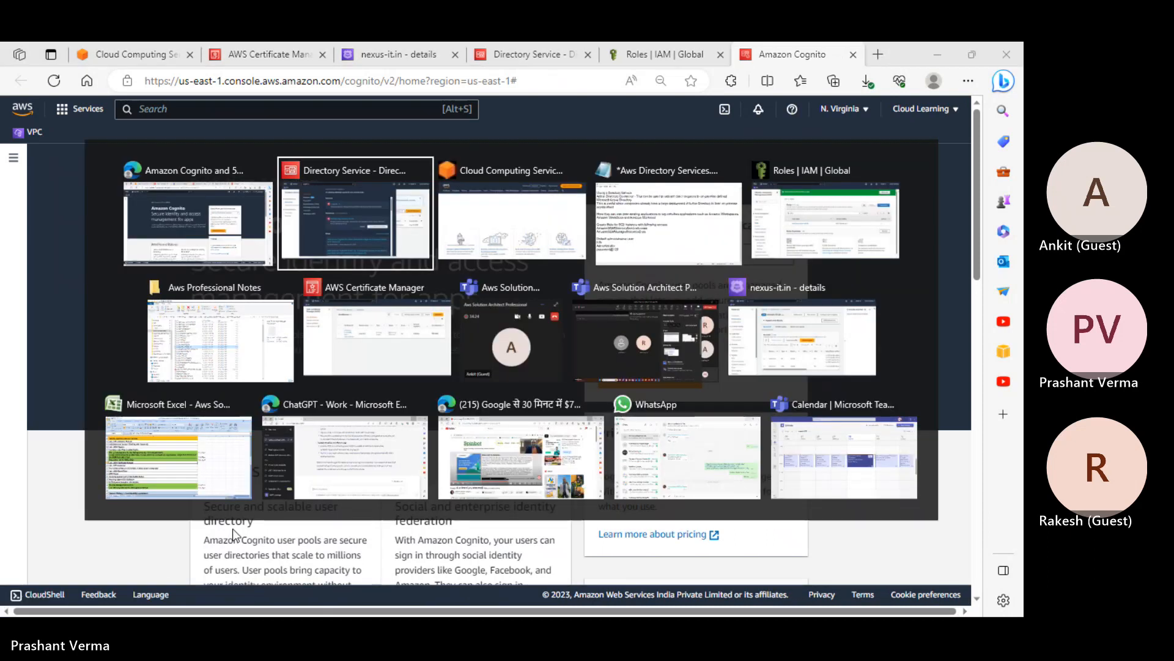
Search the Aws Professional Notes folder and open Aws Cognito.txt in Notepad
{"action": "left_click", "coordinate": [235, 366]}
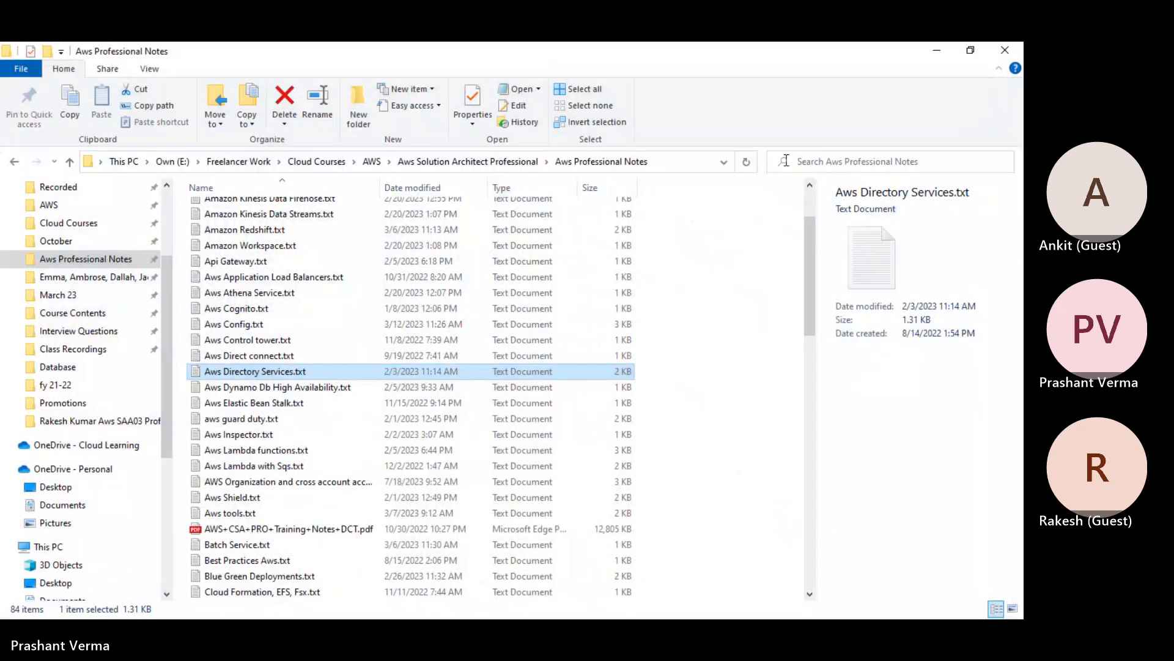
{"action": "left_click", "coordinate": [821, 159]}
{"action": "type", "text": "organ"}
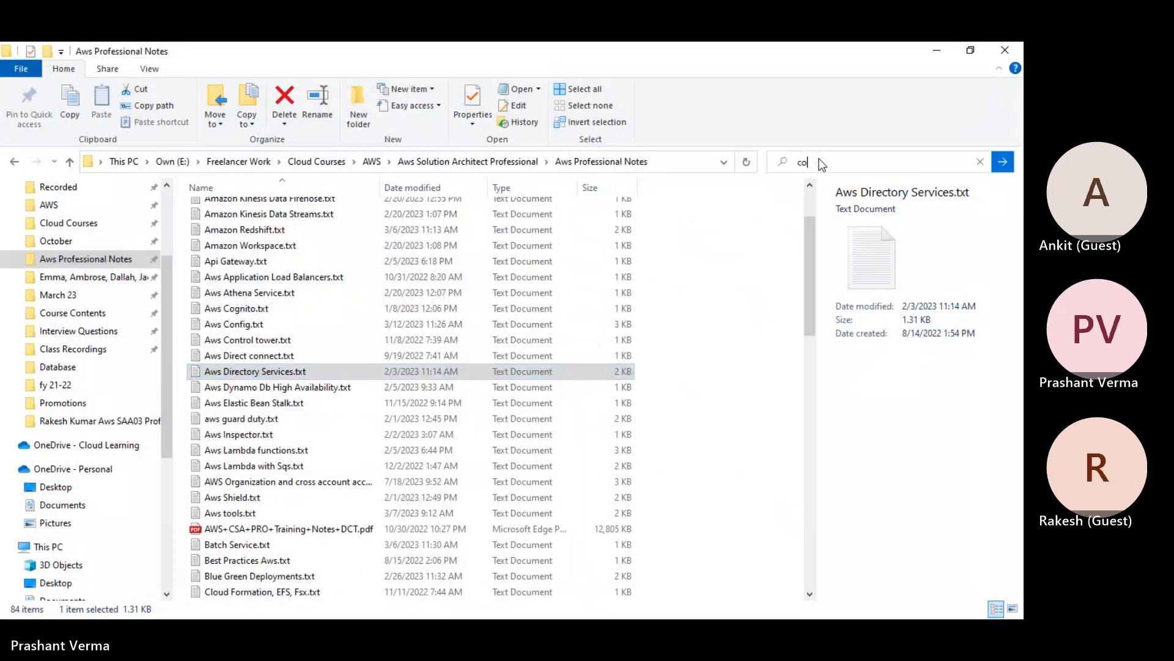
{"action": "key", "text": "Return"}
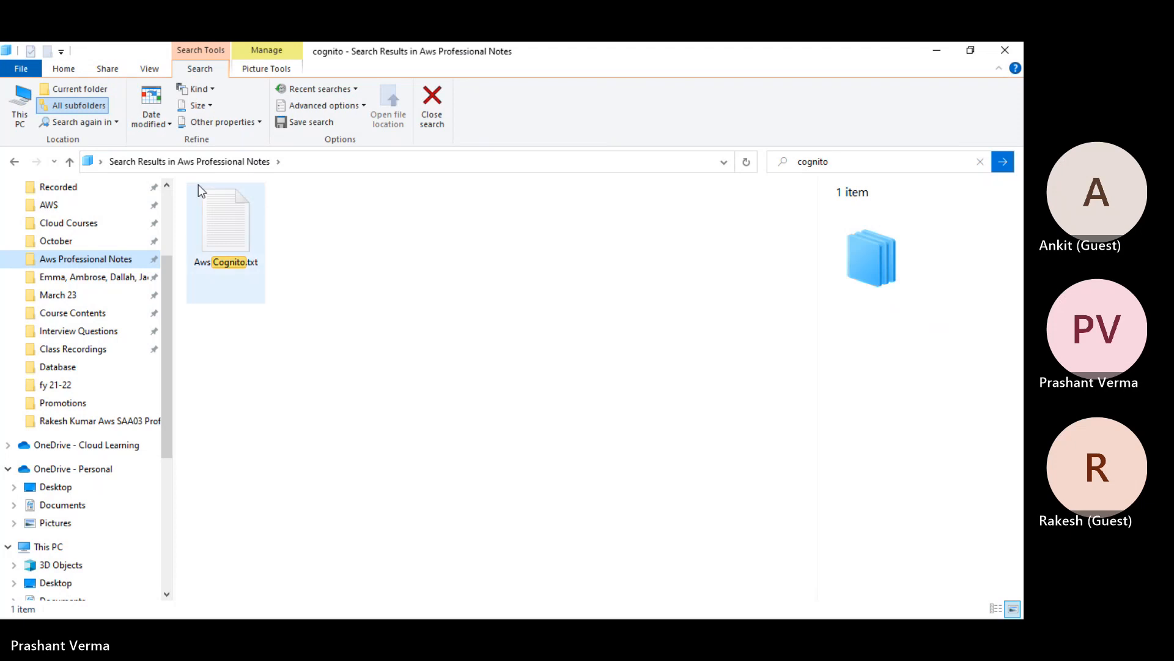
{"action": "double_click", "coordinate": [222, 203]}
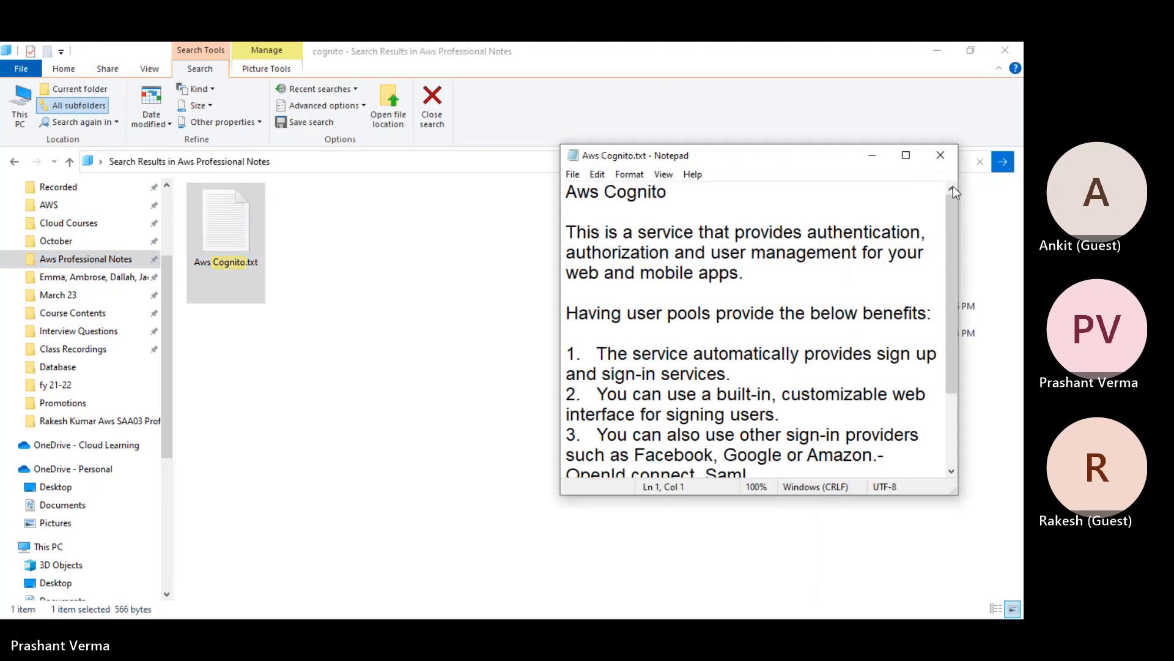
Maximize the Cognito notes and highlight the sign-up/sign-in and web interface benefits
{"action": "left_click", "coordinate": [906, 155]}
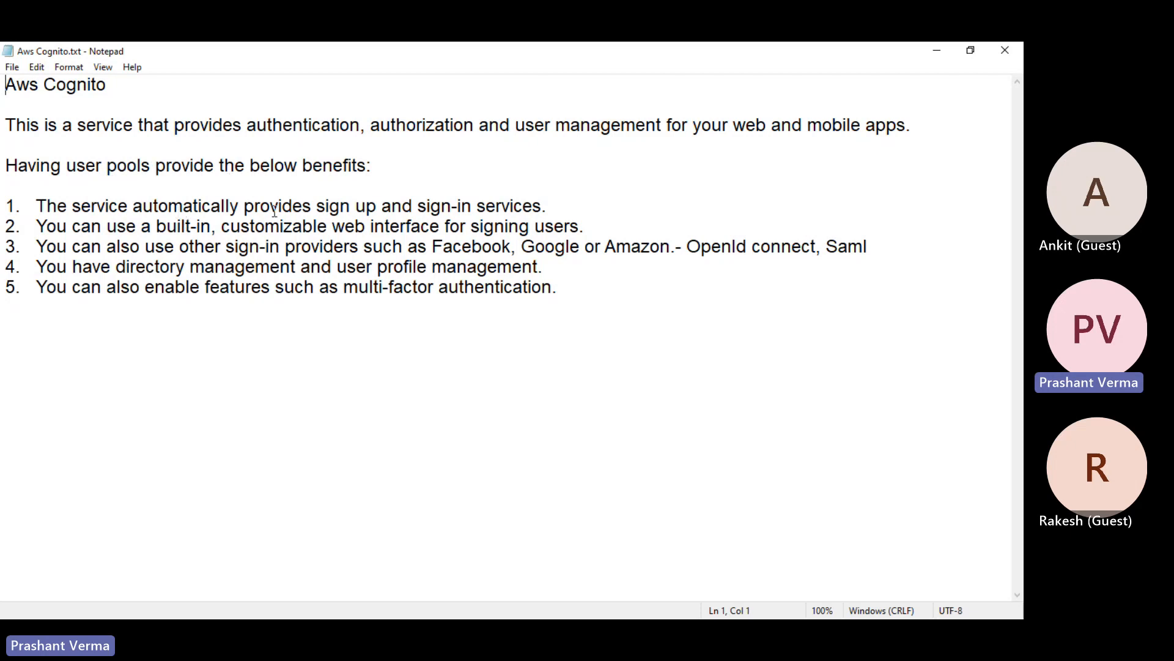
{"action": "left_click_drag", "start_coordinate": [544, 205], "coordinate": [252, 209]}
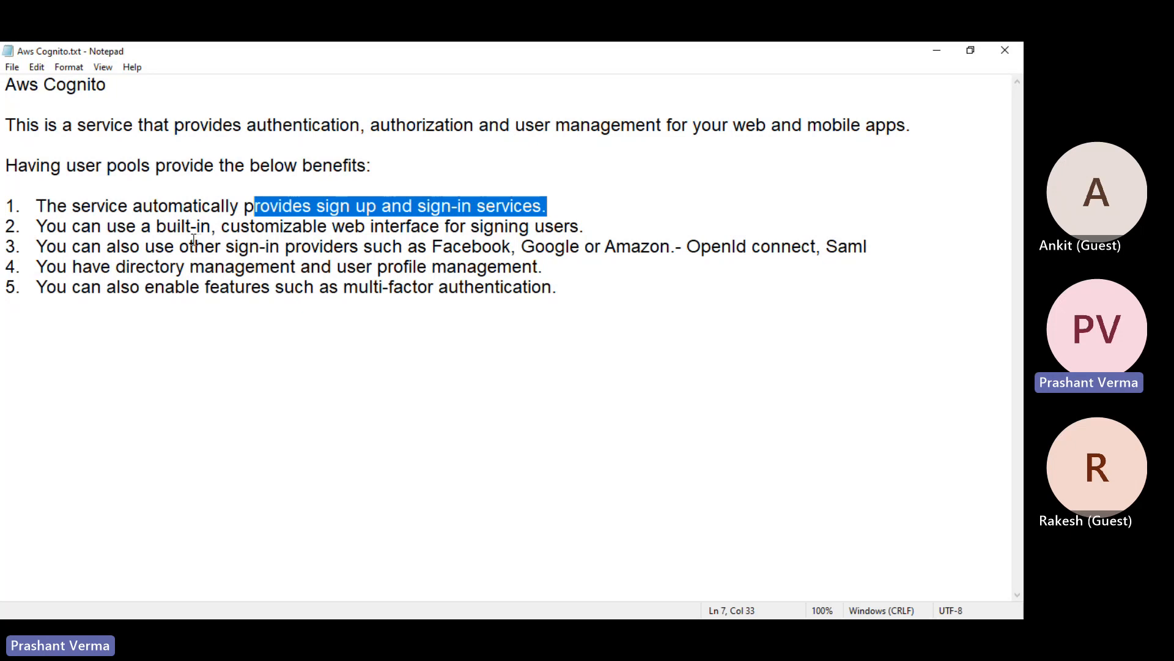
{"action": "key", "text": "Left"}
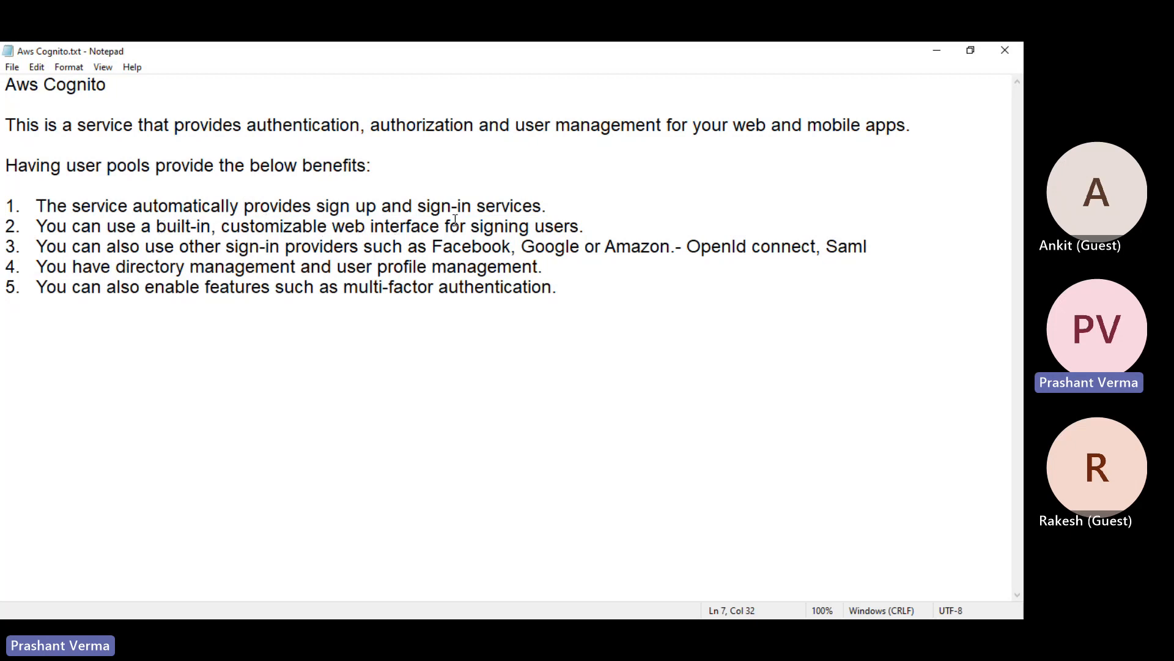
{"action": "left_click_drag", "start_coordinate": [586, 227], "coordinate": [351, 228]}
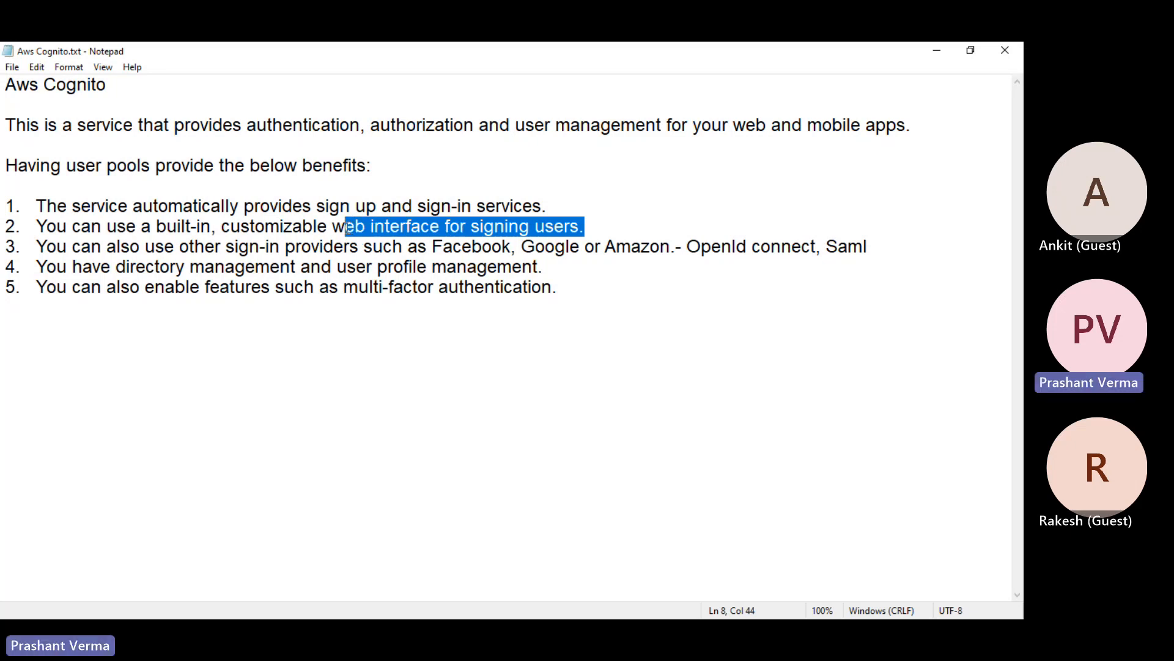
{"action": "left_click_drag", "start_coordinate": [650, 228], "coordinate": [65, 236]}
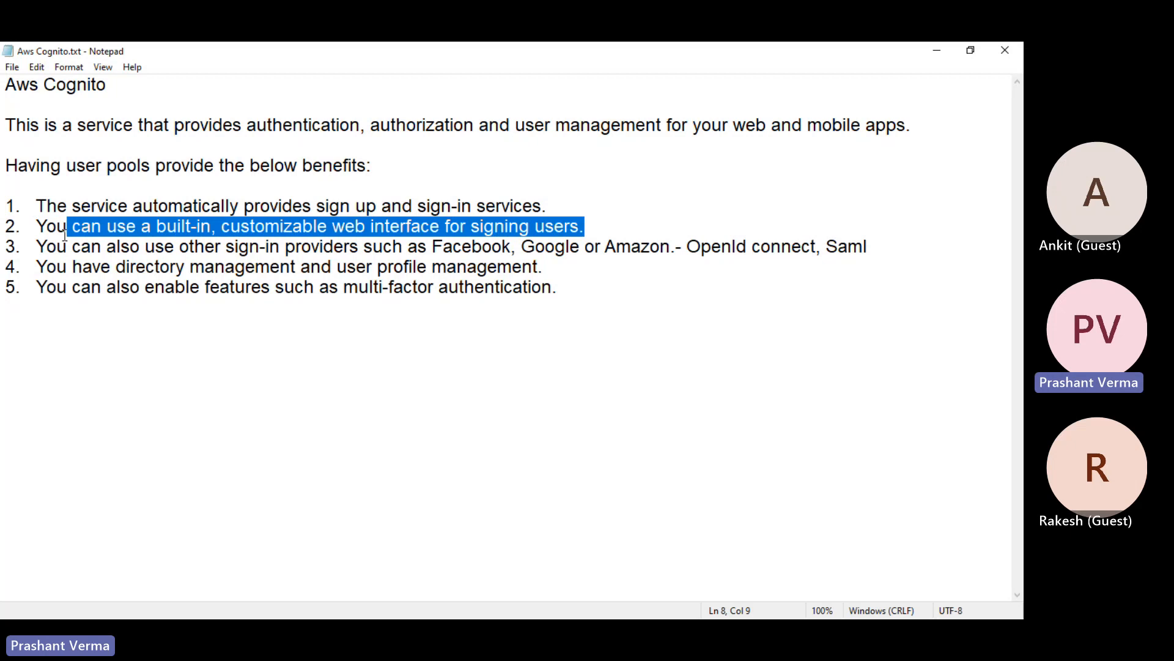
{"action": "left_click", "coordinate": [411, 226]}
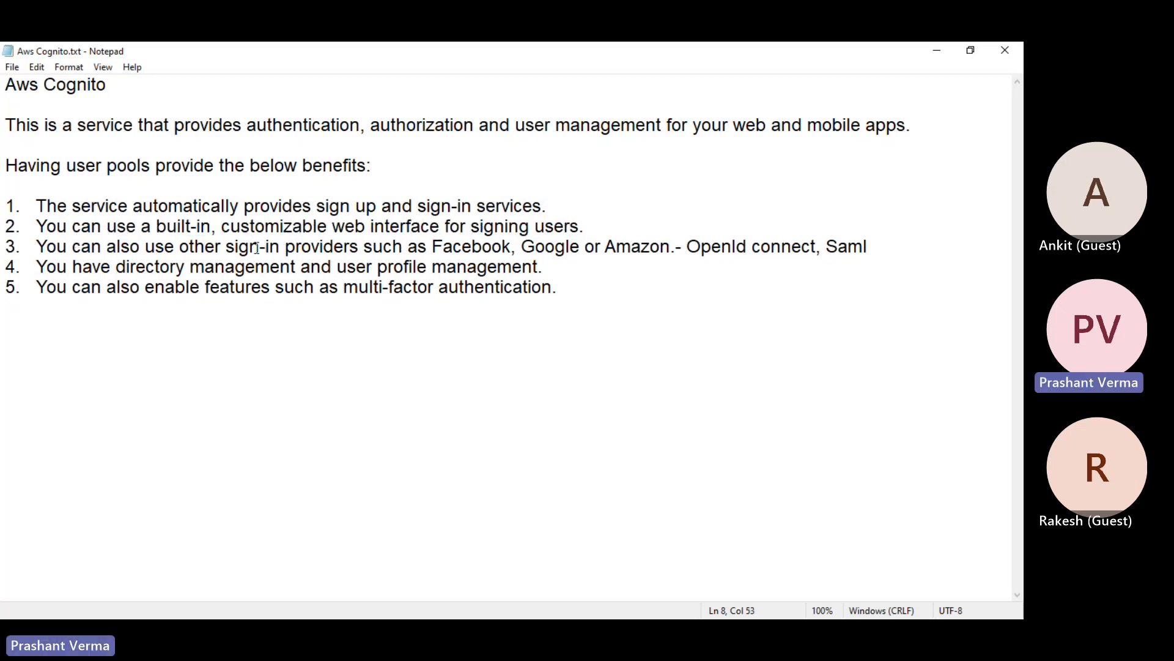
Highlight the social, OpenID Connect/SAML, directory management and MFA benefits, then minimize Notepad
{"action": "left_click_drag", "start_coordinate": [492, 246], "coordinate": [671, 246]}
{"action": "left_click_drag", "start_coordinate": [737, 246], "coordinate": [873, 243]}
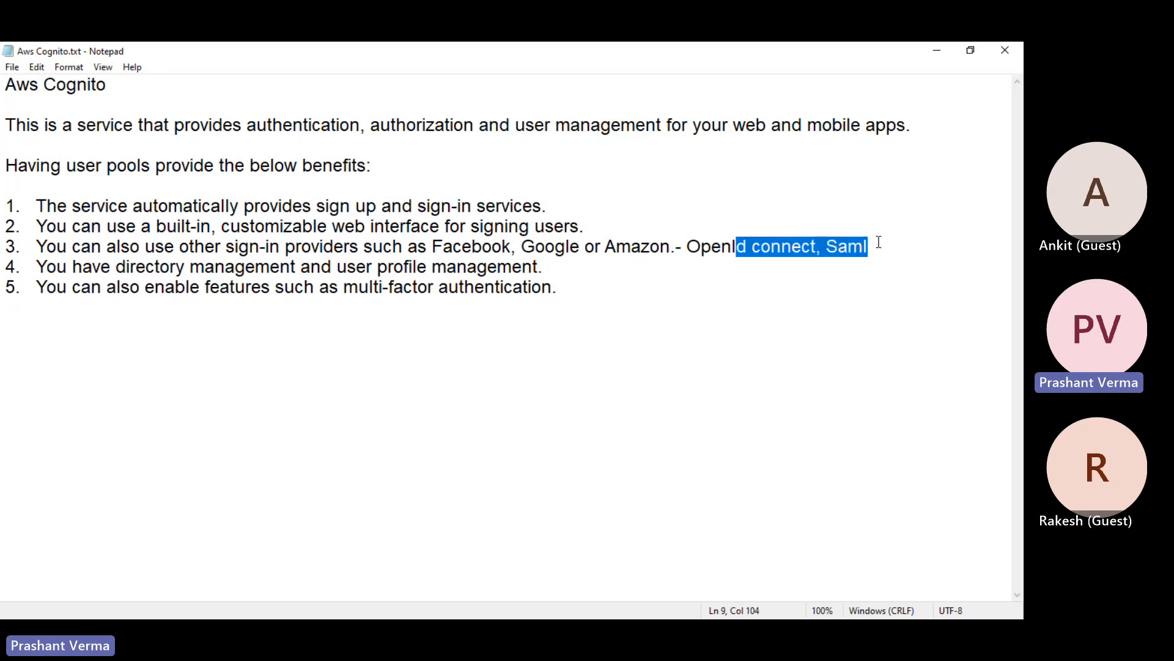
{"action": "left_click", "coordinate": [567, 287]}
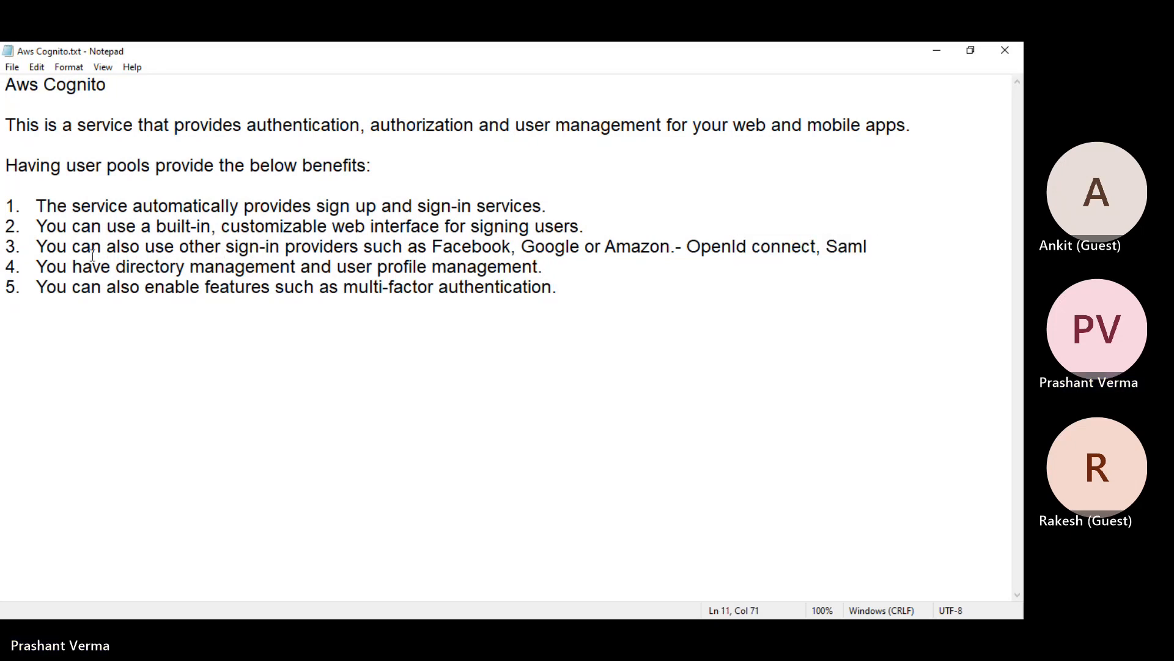
{"action": "left_click_drag", "start_coordinate": [93, 263], "coordinate": [542, 266]}
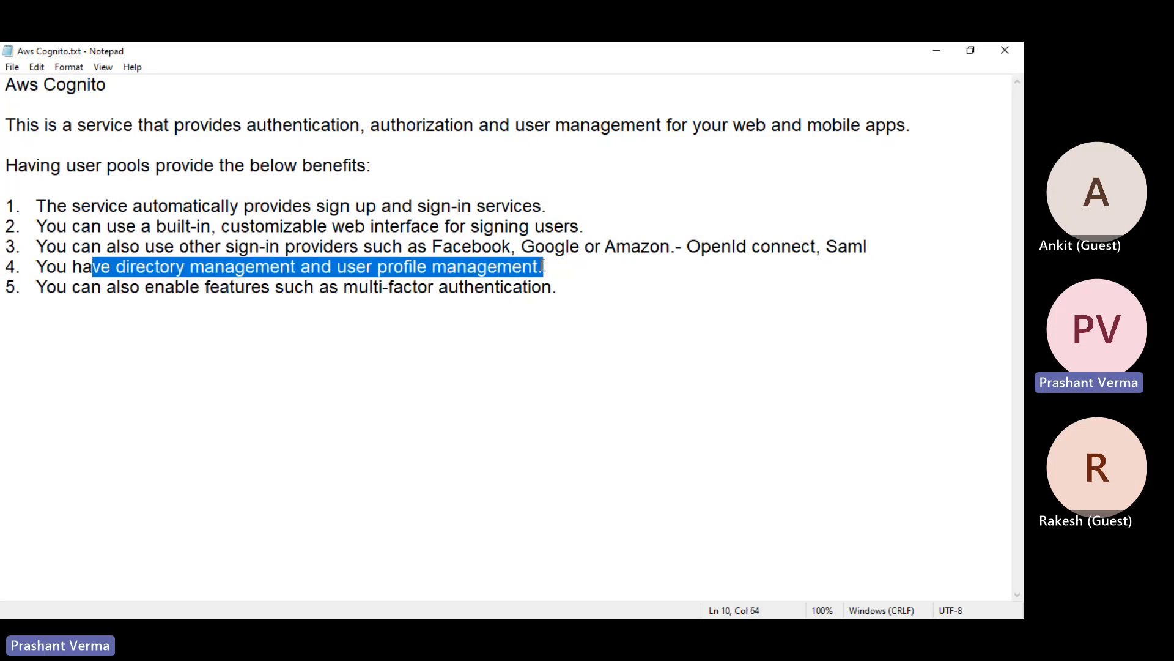
{"action": "left_click", "coordinate": [251, 305]}
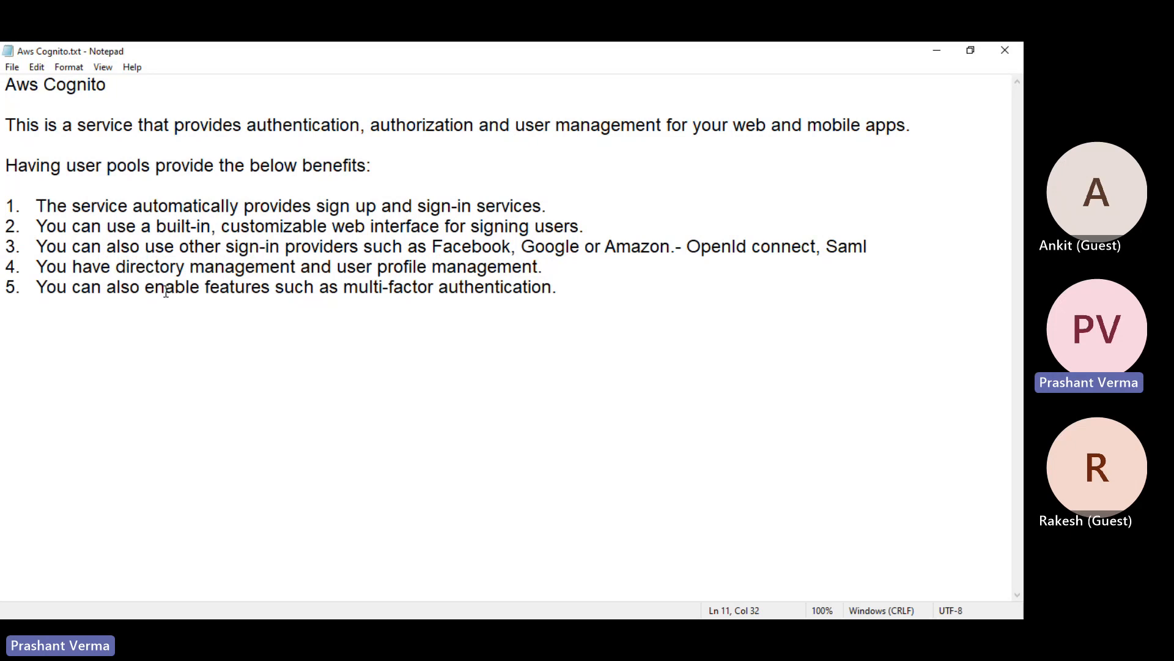
{"action": "left_click_drag", "start_coordinate": [552, 287], "coordinate": [371, 300]}
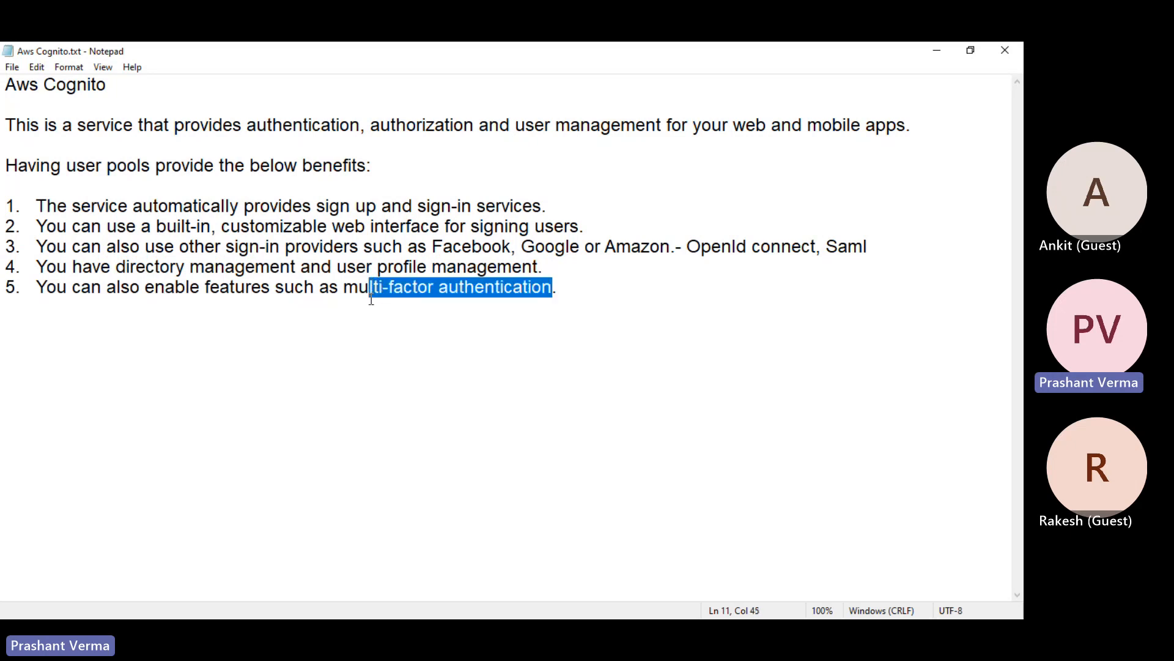
{"action": "left_click", "coordinate": [589, 321]}
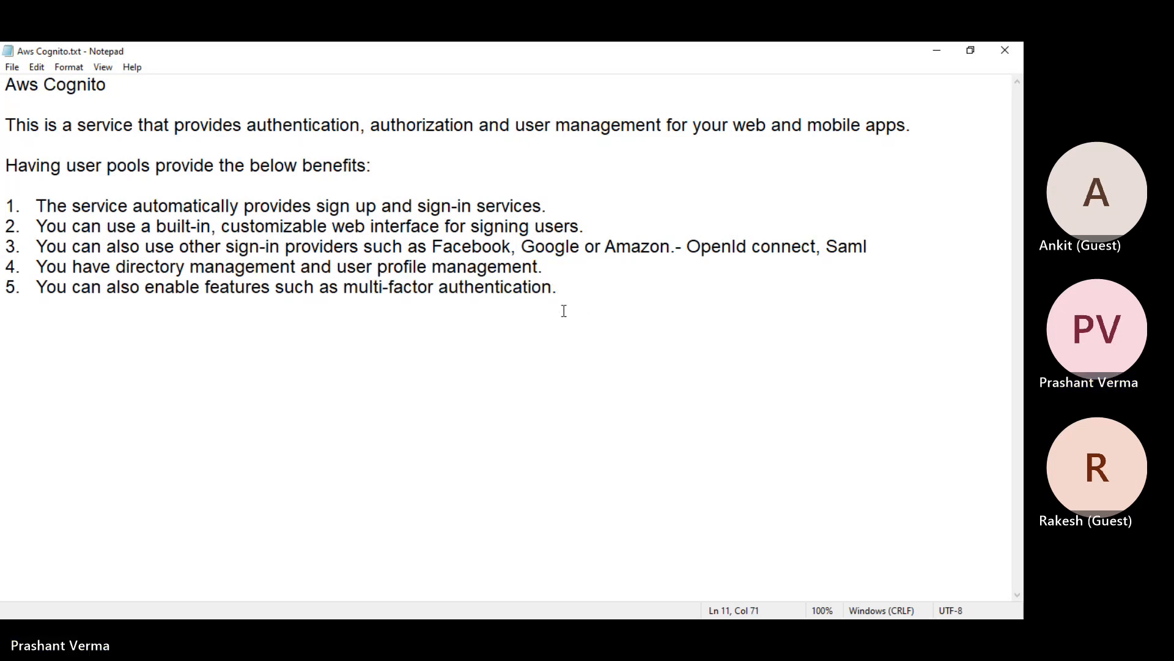
{"action": "left_click_drag", "start_coordinate": [556, 289], "coordinate": [18, 167]}
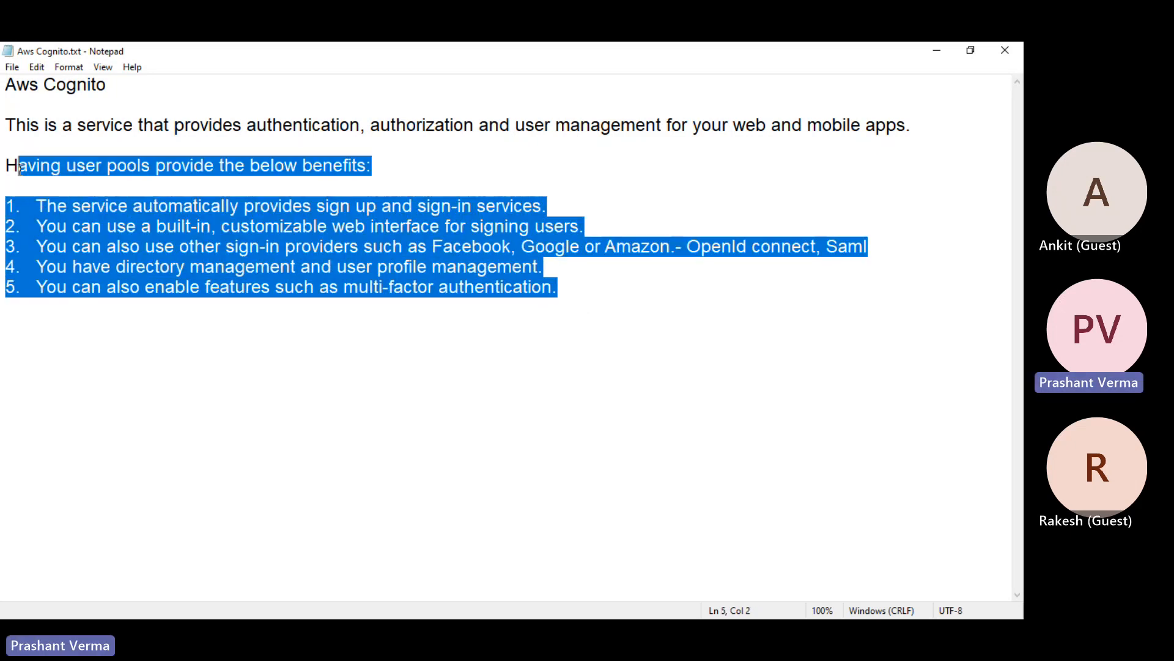
{"action": "left_click", "coordinate": [940, 58]}
Put File Explorer away, refresh the Directory Service list, and check IAM Roles before returning to Cognito
{"action": "left_click", "coordinate": [634, 295]}
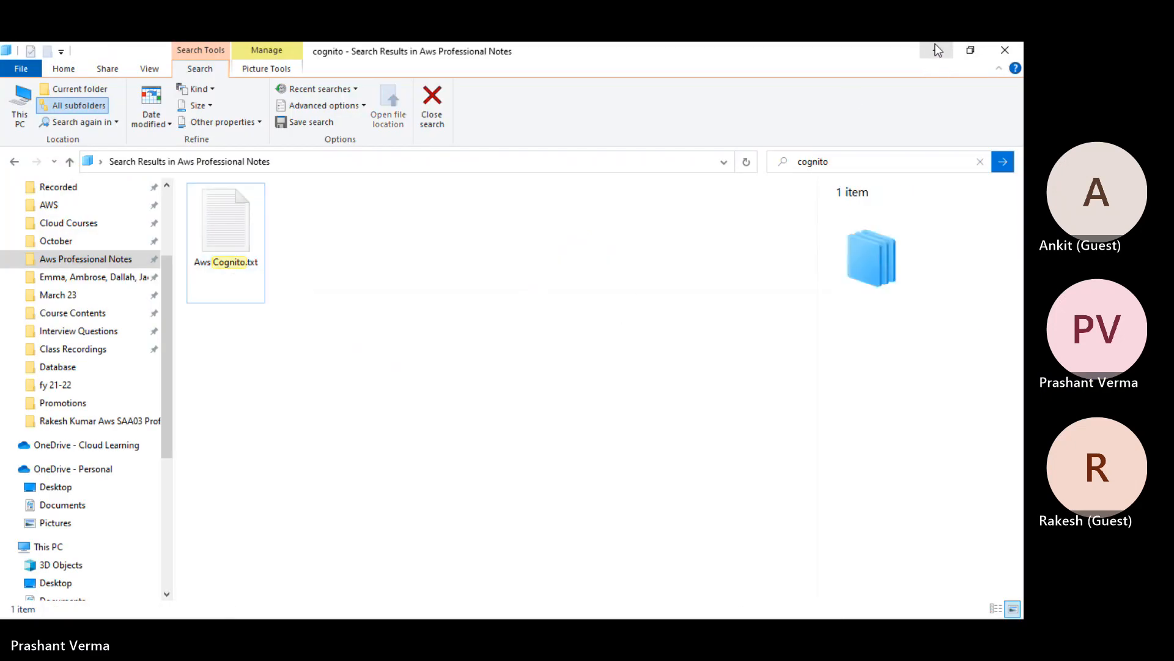
{"action": "left_click", "coordinate": [937, 50]}
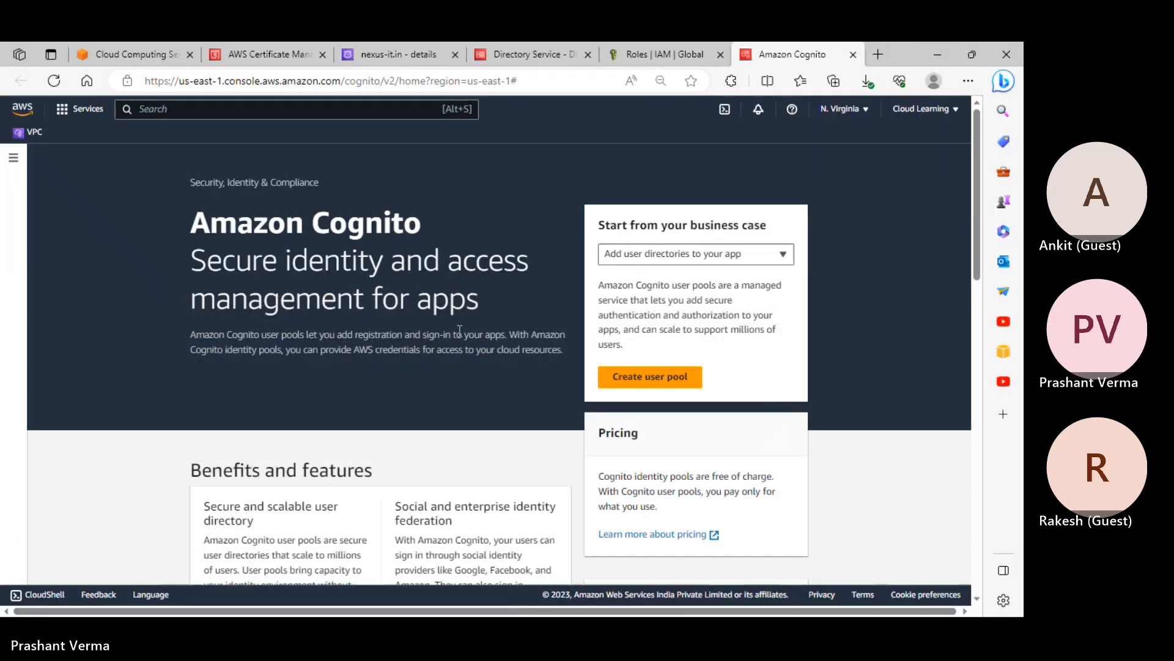
{"action": "left_click", "coordinate": [522, 44]}
{"action": "left_click", "coordinate": [800, 450]}
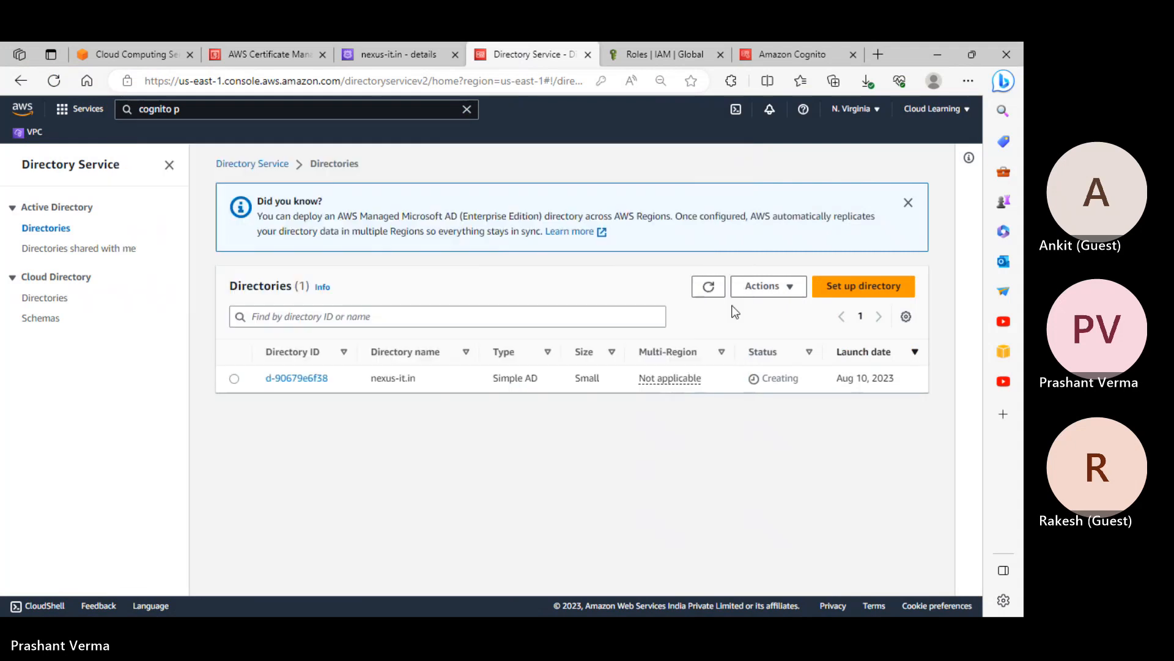
{"action": "left_click", "coordinate": [709, 286]}
{"action": "left_click", "coordinate": [676, 55]}
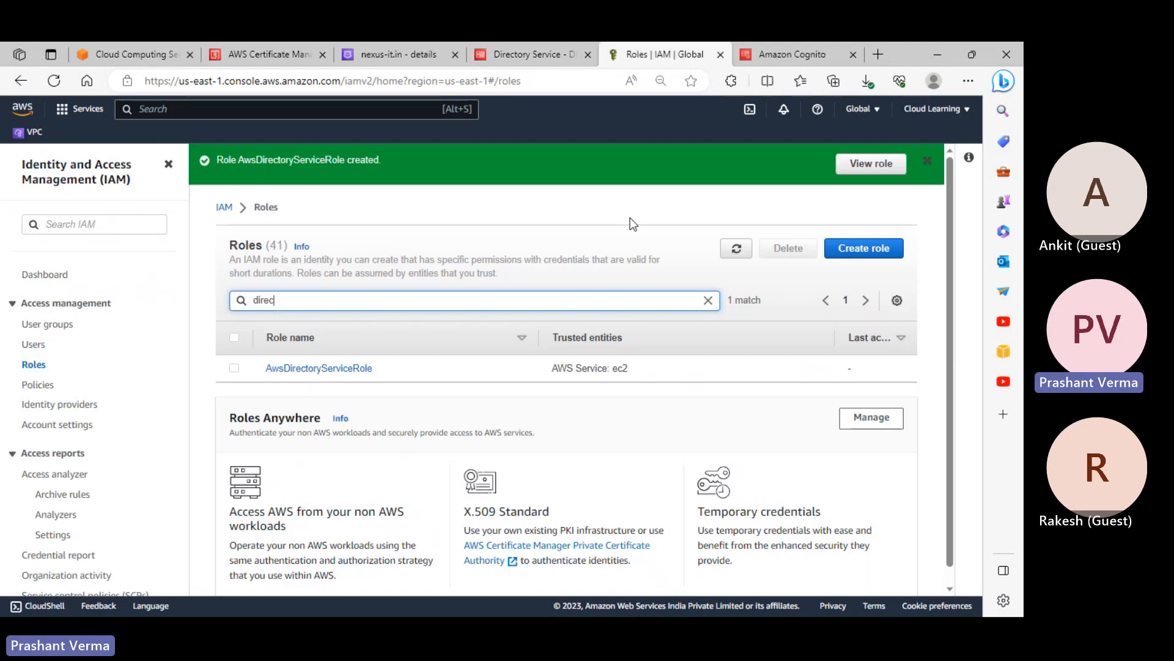
{"action": "left_click", "coordinate": [784, 56]}
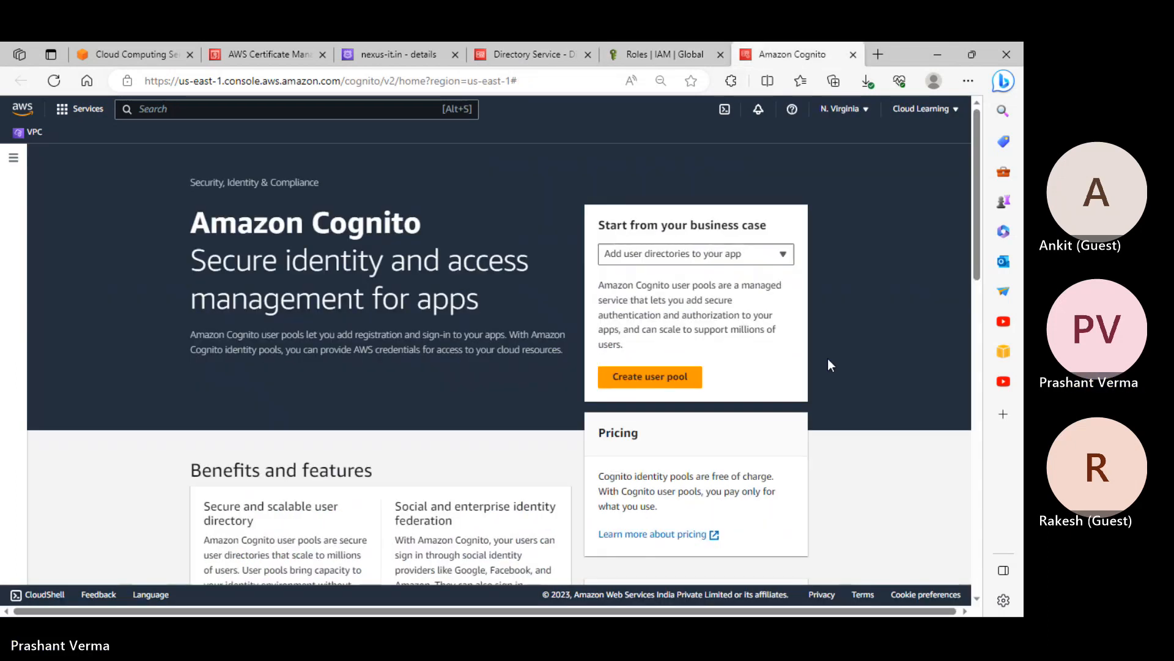
Browse the Cognito business case list while keeping Add user directories to your app
{"action": "left_click", "coordinate": [746, 262]}
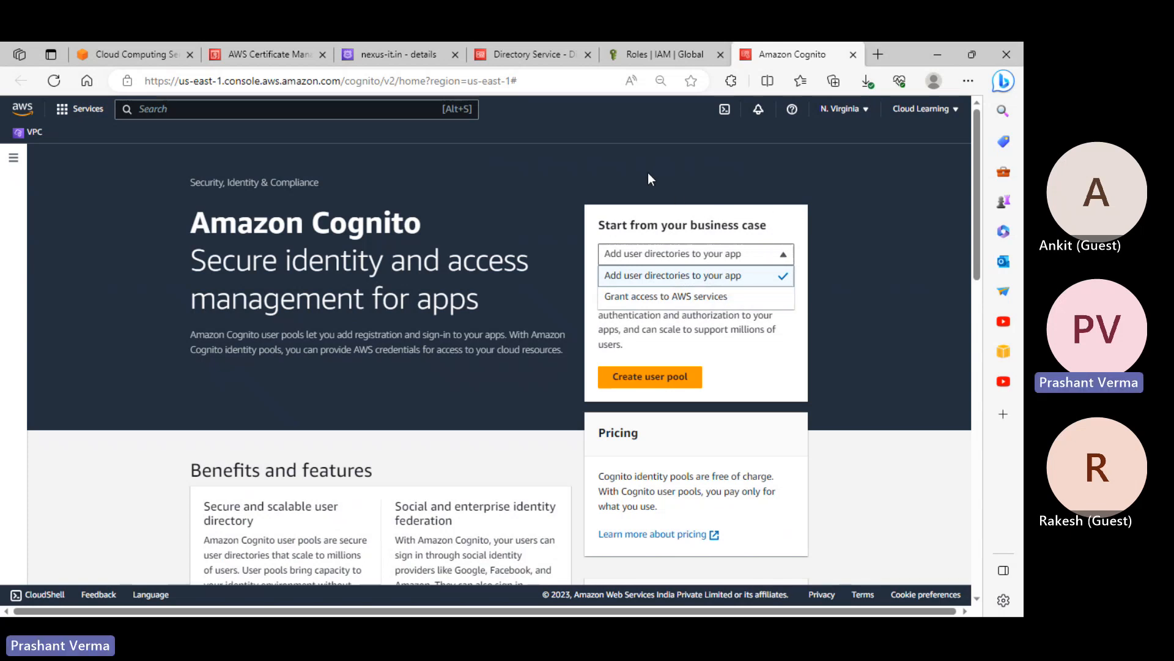
{"action": "scroll", "coordinate": [378, 331], "scroll_direction": "down", "scroll_amount": 3}
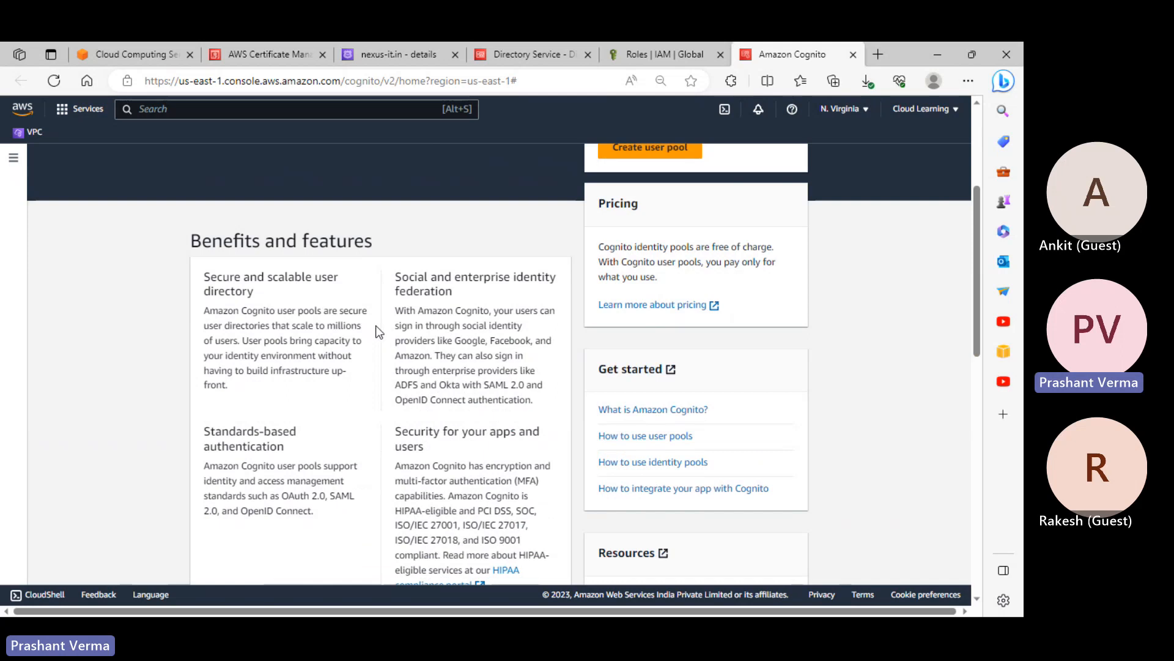
{"action": "scroll", "coordinate": [376, 331], "scroll_direction": "down", "scroll_amount": 2}
{"action": "scroll", "coordinate": [376, 331], "scroll_direction": "up", "scroll_amount": 2}
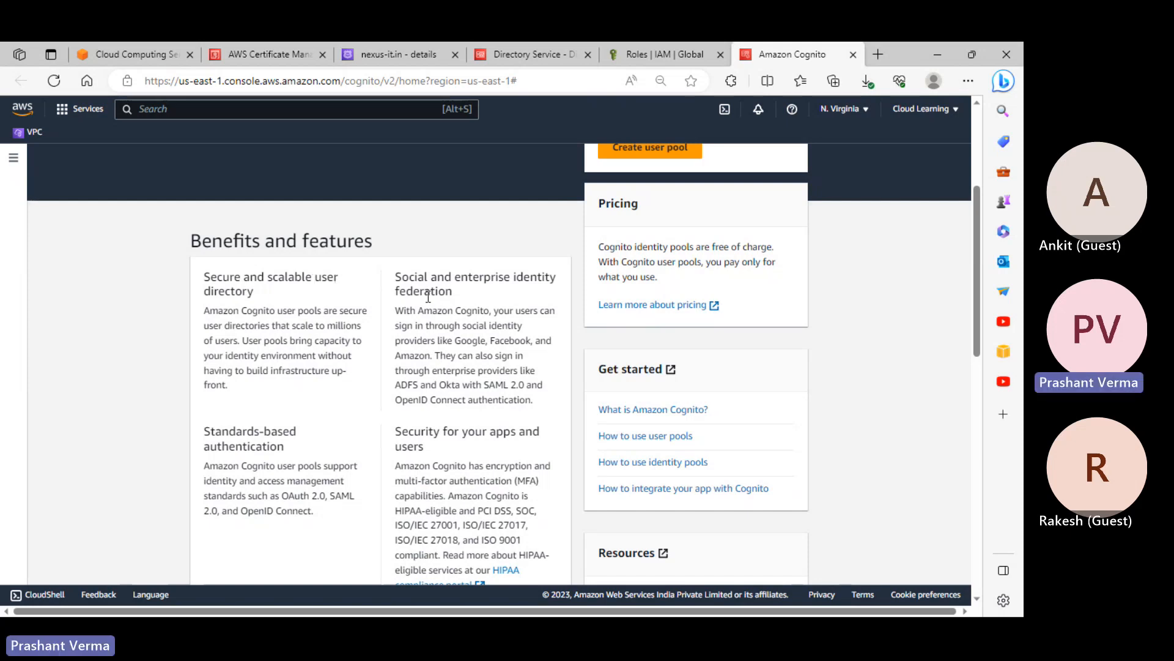
{"action": "scroll", "coordinate": [328, 437], "scroll_direction": "down", "scroll_amount": 2}
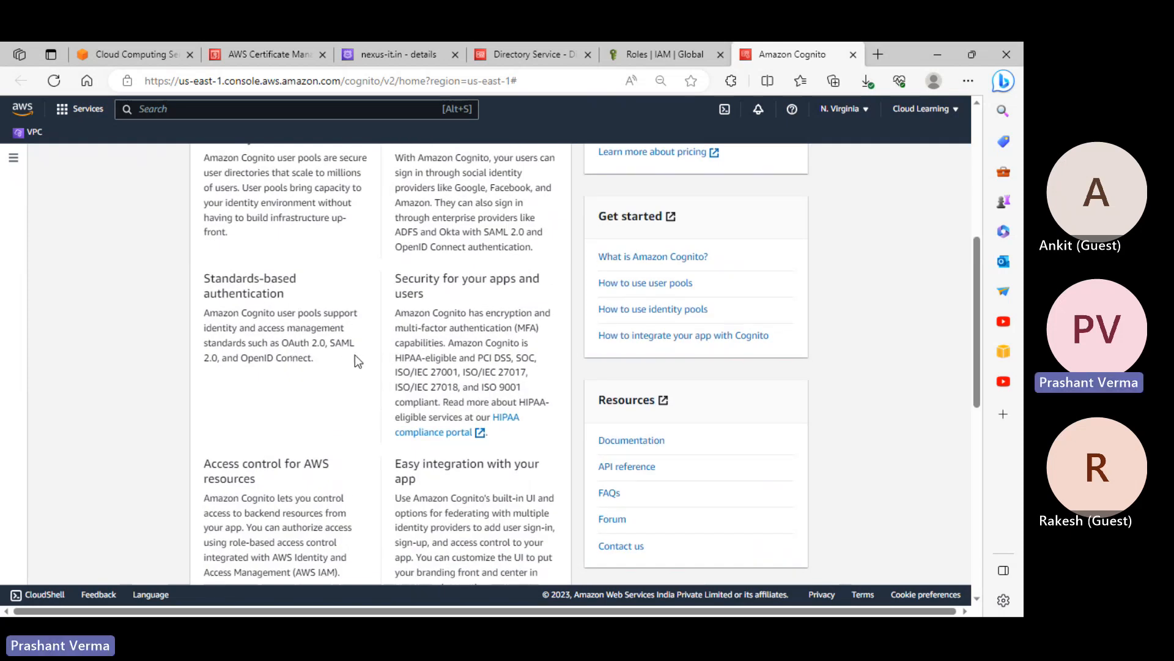
{"action": "scroll", "coordinate": [359, 360], "scroll_direction": "down", "scroll_amount": 2}
{"action": "scroll", "coordinate": [352, 375], "scroll_direction": "up", "scroll_amount": 1}
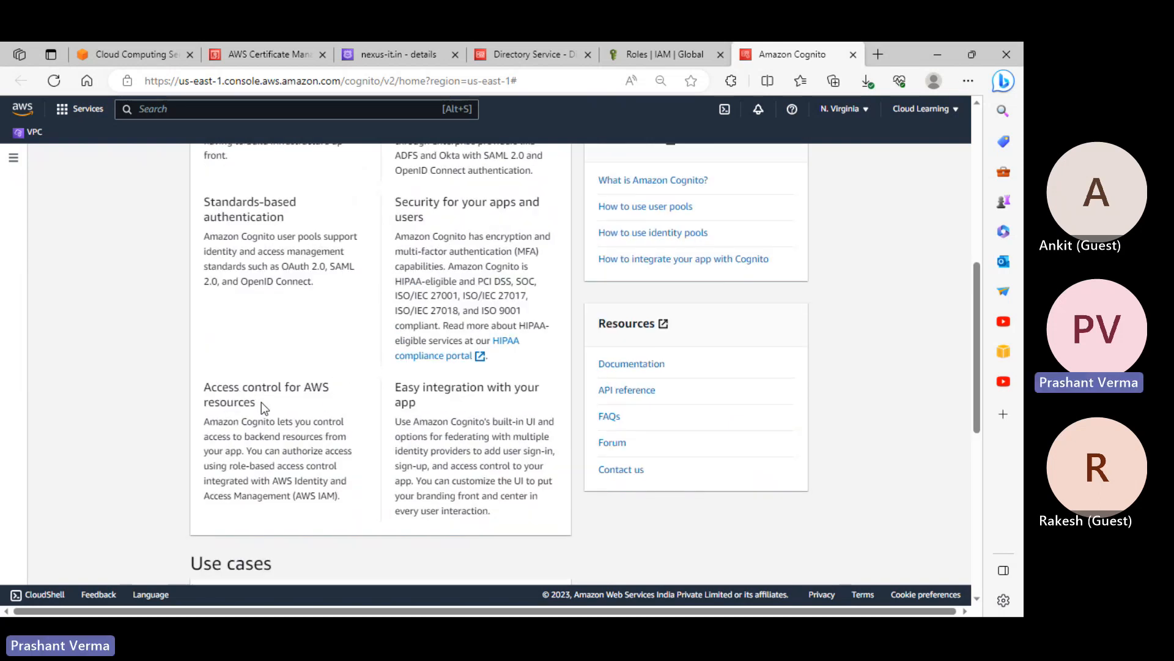
{"action": "scroll", "coordinate": [263, 405], "scroll_direction": "up", "scroll_amount": 2}
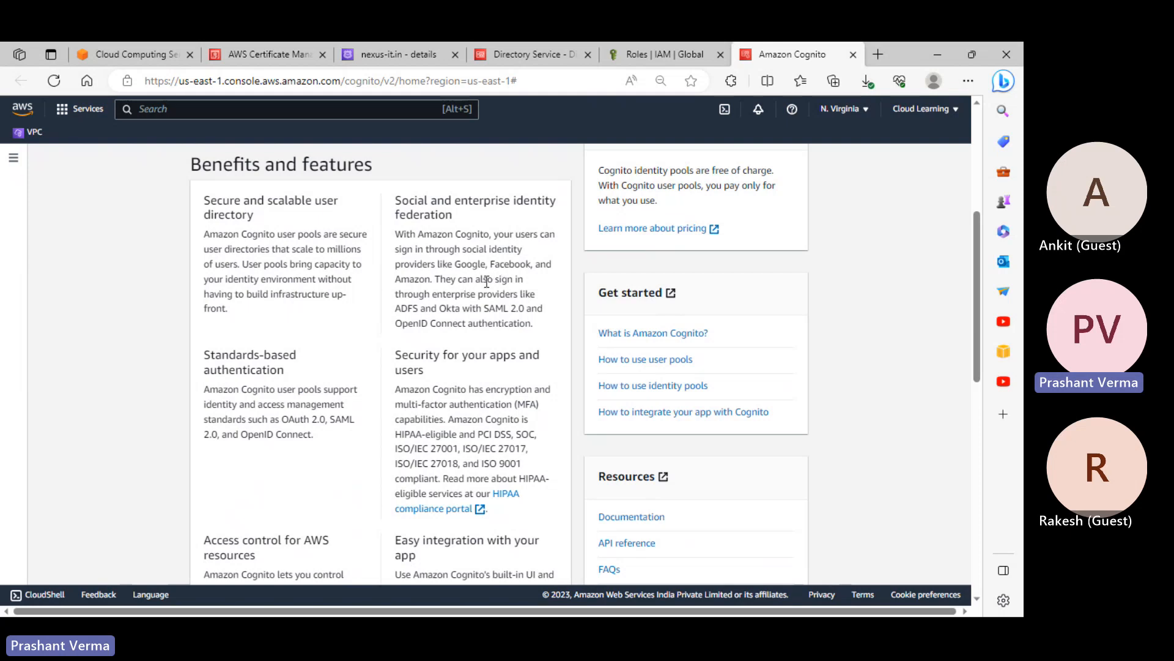
{"action": "scroll", "coordinate": [486, 281], "scroll_direction": "down", "scroll_amount": 1}
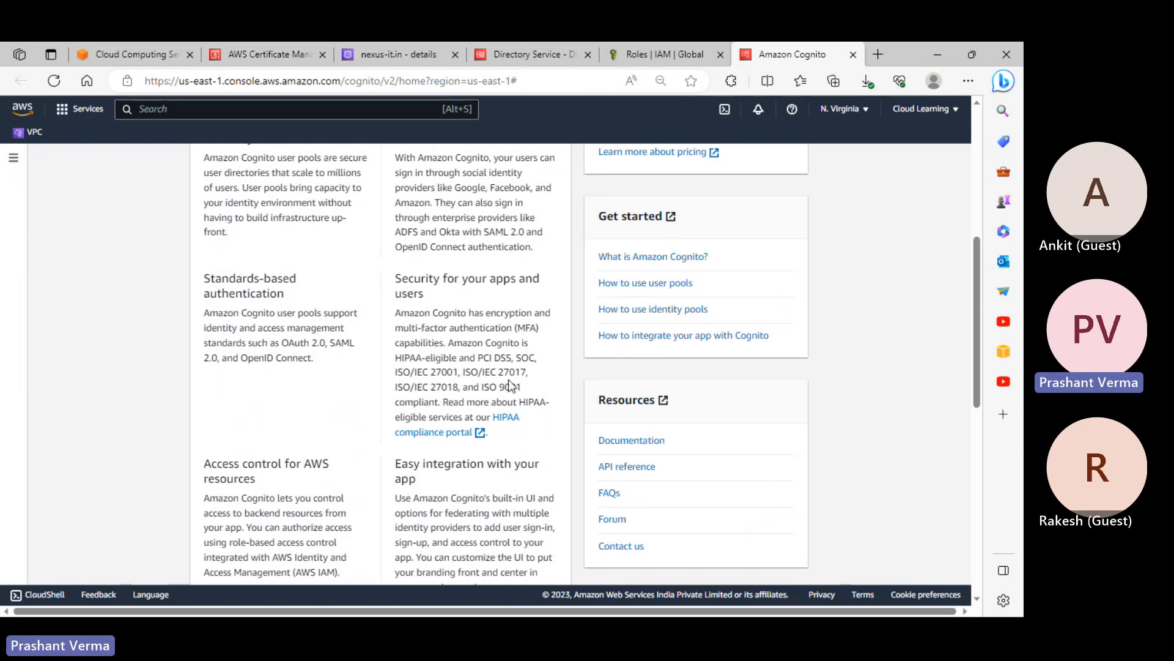
{"action": "scroll", "coordinate": [517, 392], "scroll_direction": "down", "scroll_amount": 4}
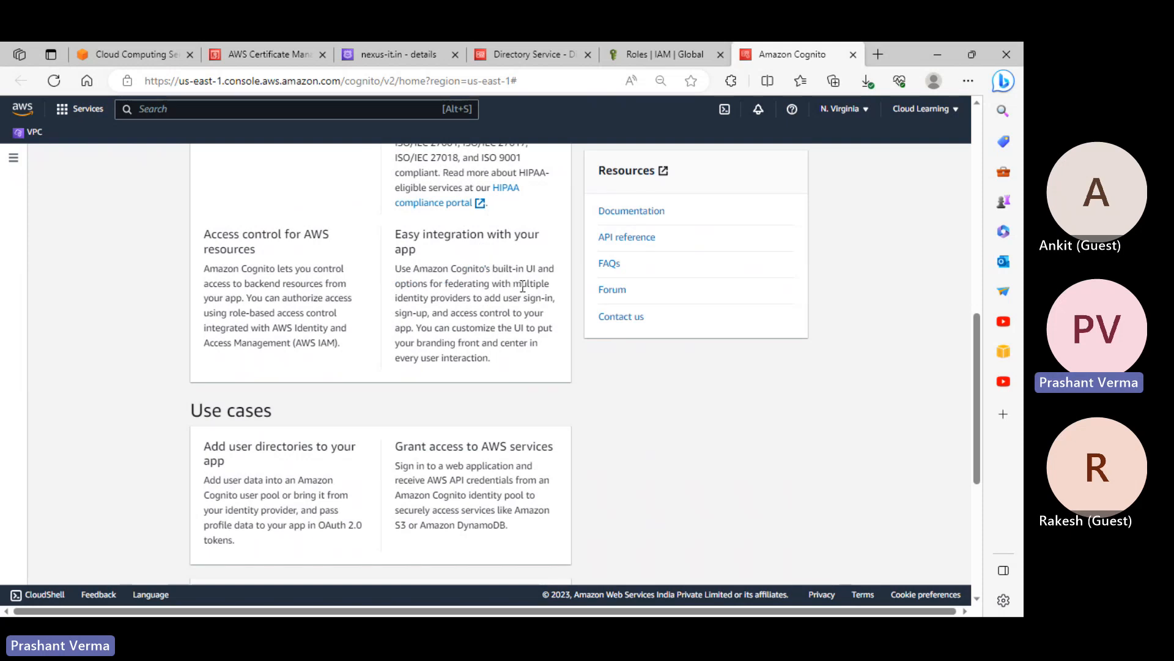
{"action": "scroll", "coordinate": [523, 285], "scroll_direction": "down", "scroll_amount": 4}
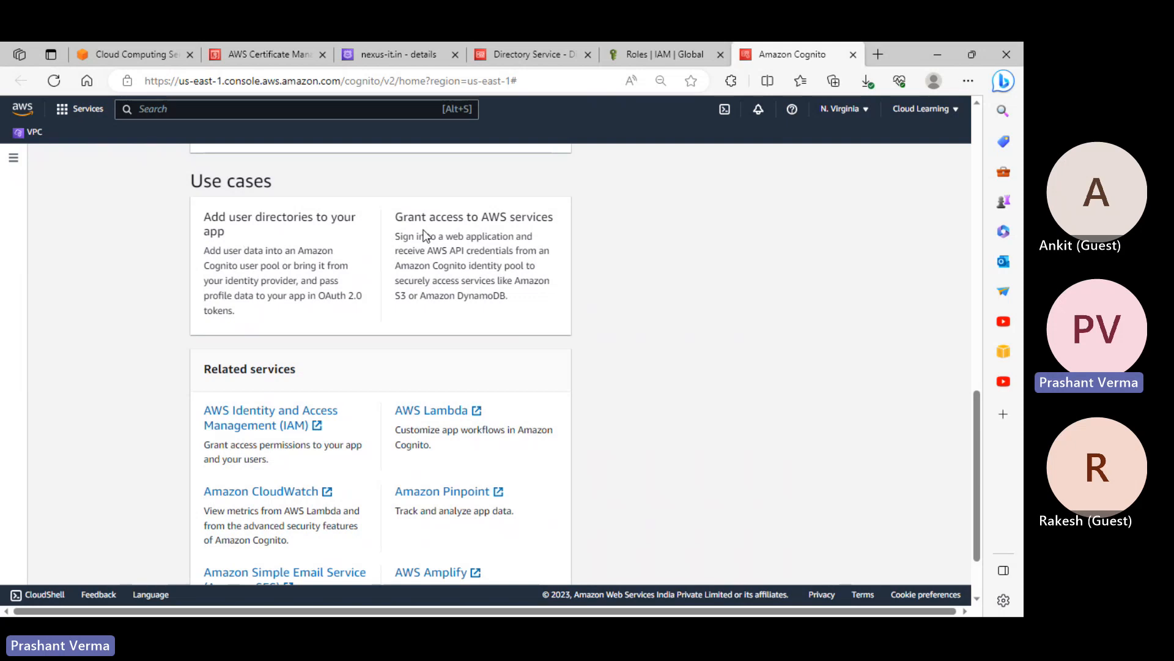
{"action": "scroll", "coordinate": [542, 259], "scroll_direction": "up", "scroll_amount": 15}
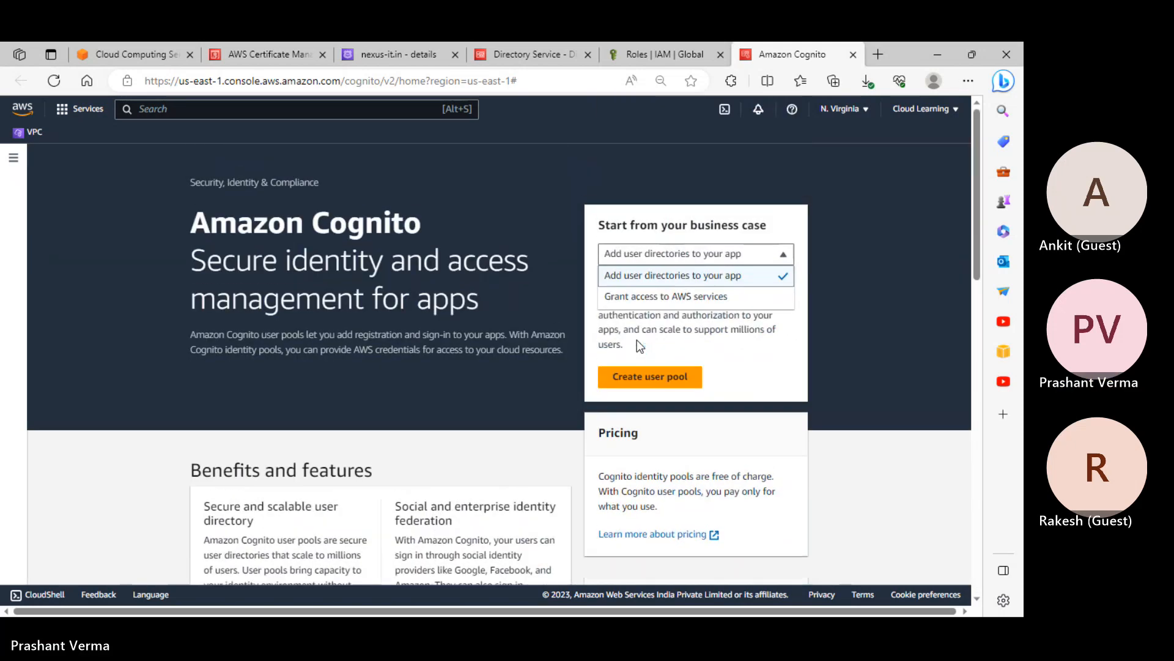
Start creating a user pool and enable Federated identity providers alongside Cognito user pool
{"action": "left_click", "coordinate": [709, 277]}
{"action": "left_click", "coordinate": [667, 378]}
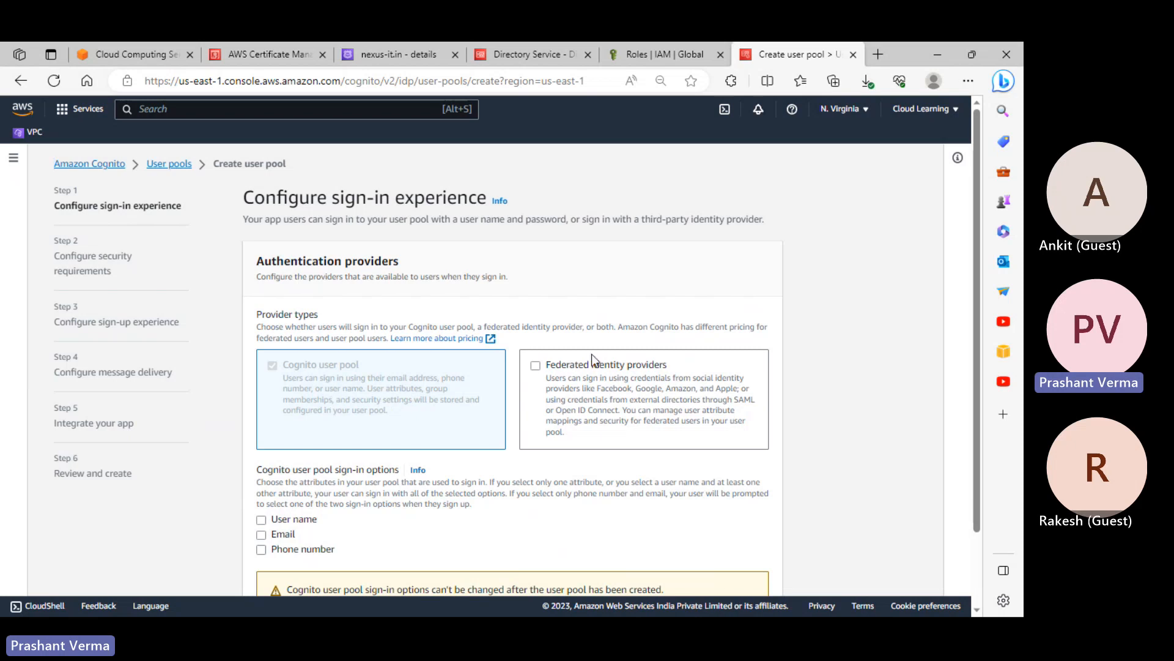
{"action": "left_click", "coordinate": [601, 367]}
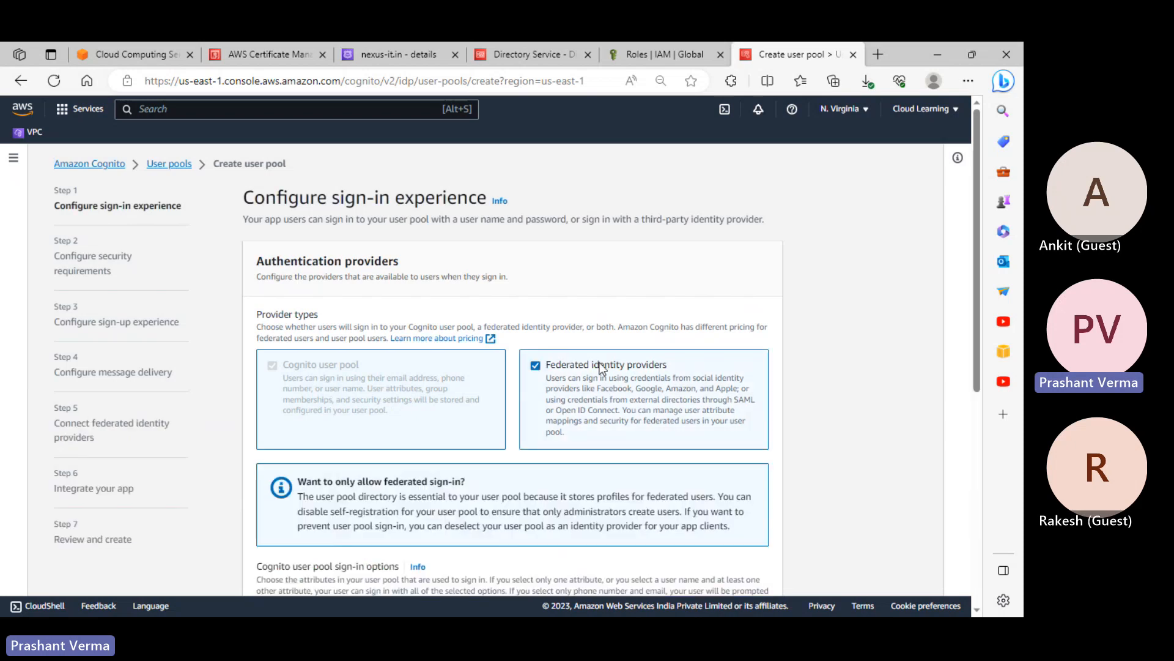
{"action": "scroll", "coordinate": [601, 367], "scroll_direction": "down", "scroll_amount": 5}
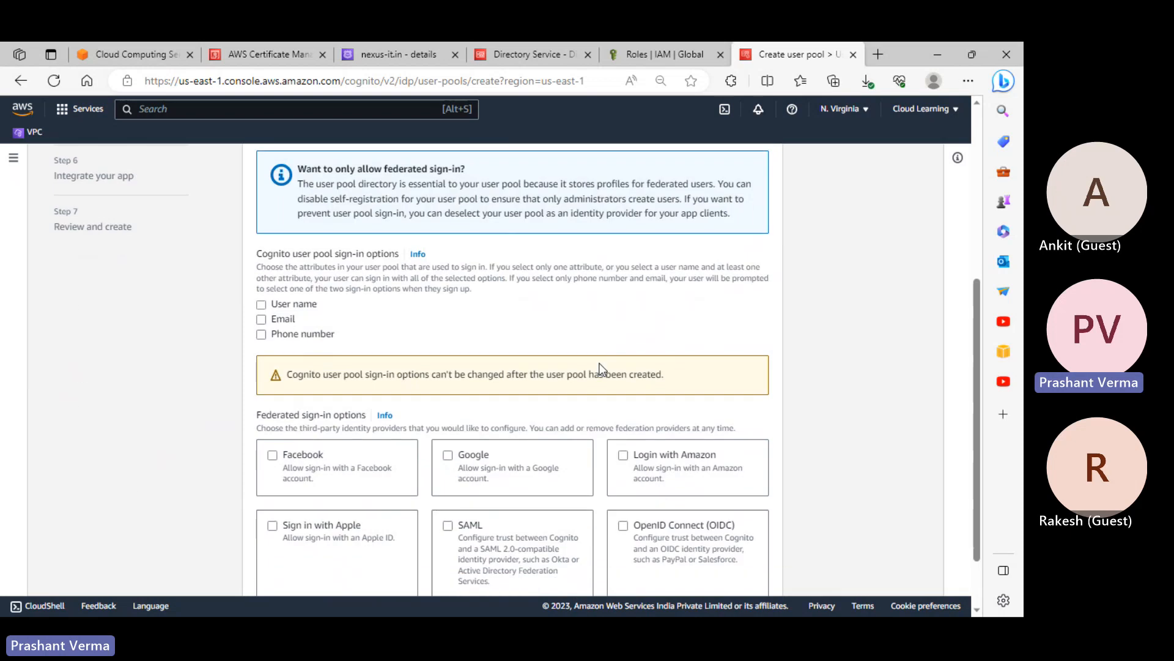
{"action": "scroll", "coordinate": [581, 289], "scroll_direction": "up", "scroll_amount": 4}
{"action": "left_click", "coordinate": [581, 289]}
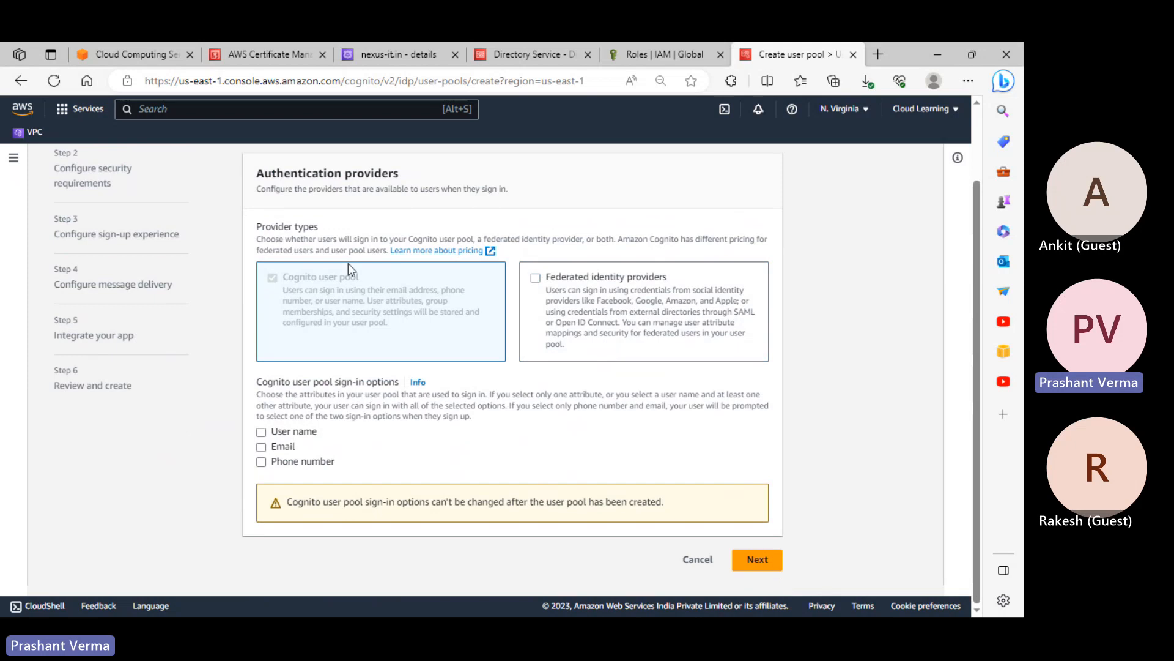
{"action": "left_click", "coordinate": [574, 278]}
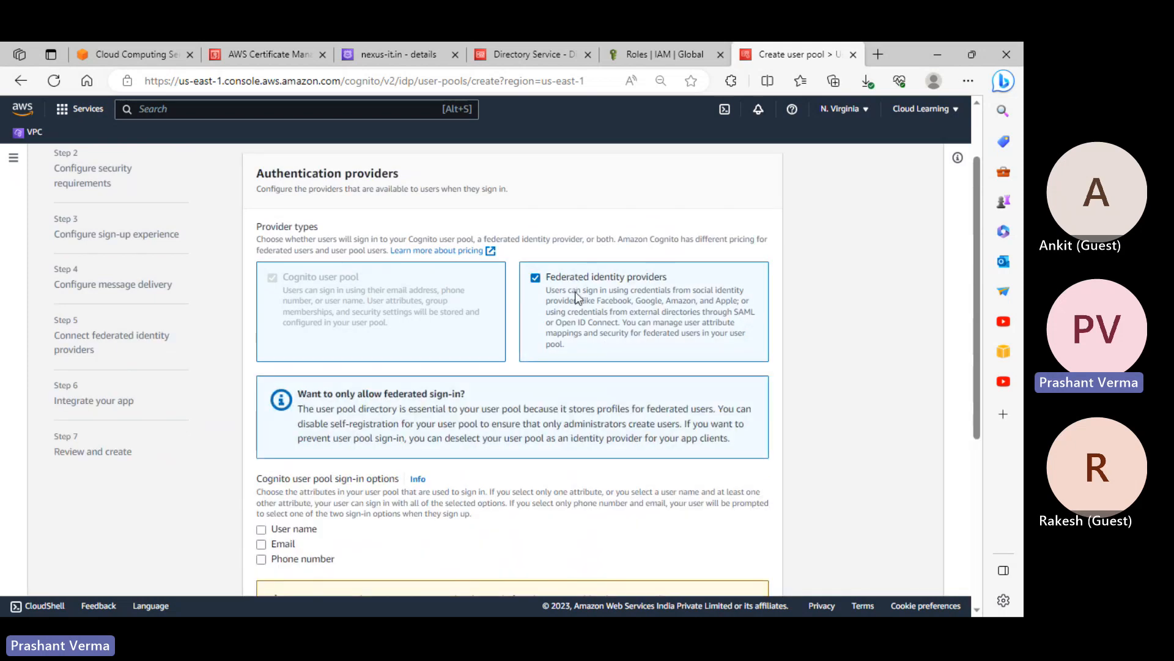
{"action": "scroll", "coordinate": [587, 331], "scroll_direction": "down", "scroll_amount": 4}
{"action": "scroll", "coordinate": [424, 393], "scroll_direction": "down", "scroll_amount": 1}
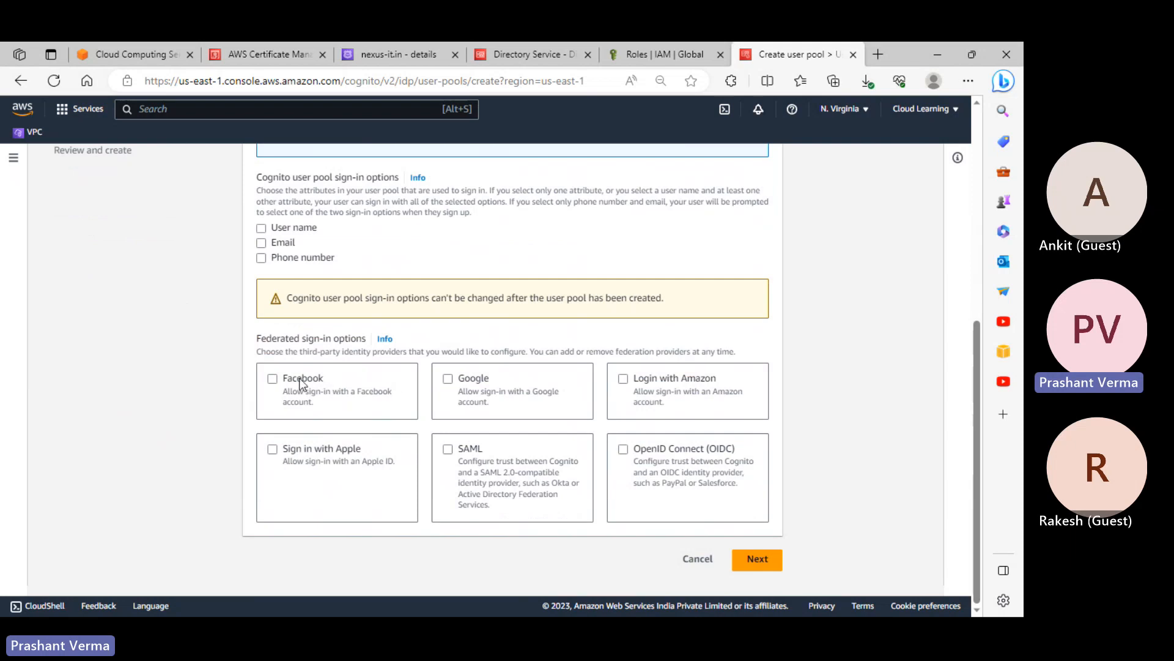
Demonstrate Facebook, Google, Login with Amazon, Sign in with Apple and SAML, leaving all unselected
{"action": "left_click", "coordinate": [273, 379]}
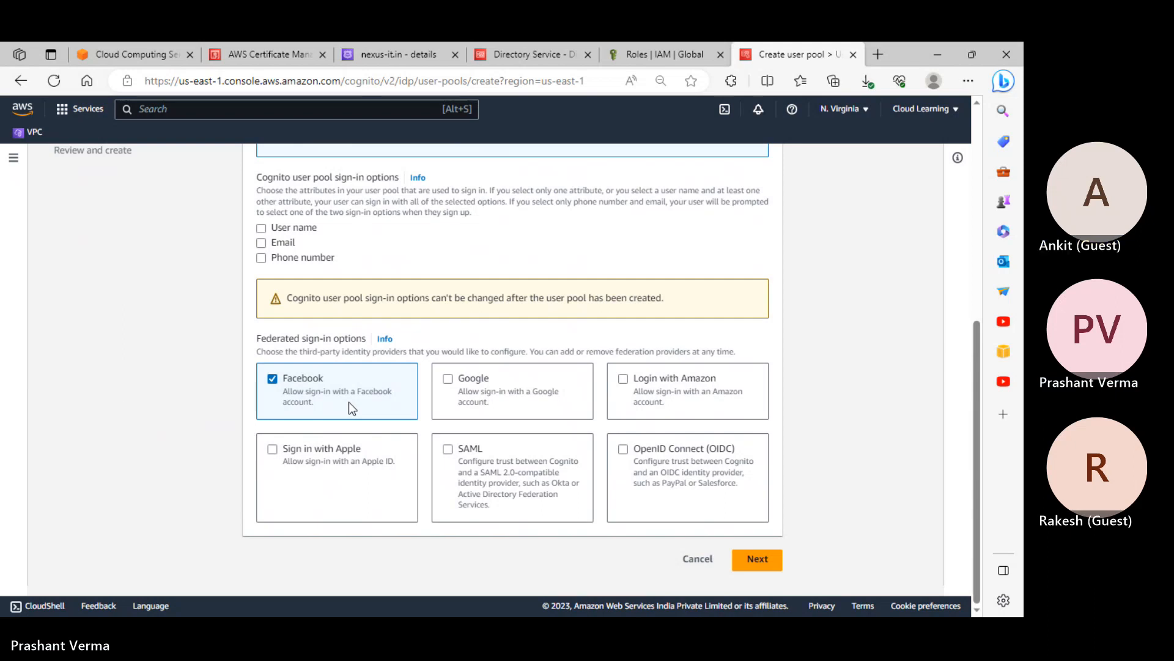
{"action": "left_click", "coordinate": [314, 379]}
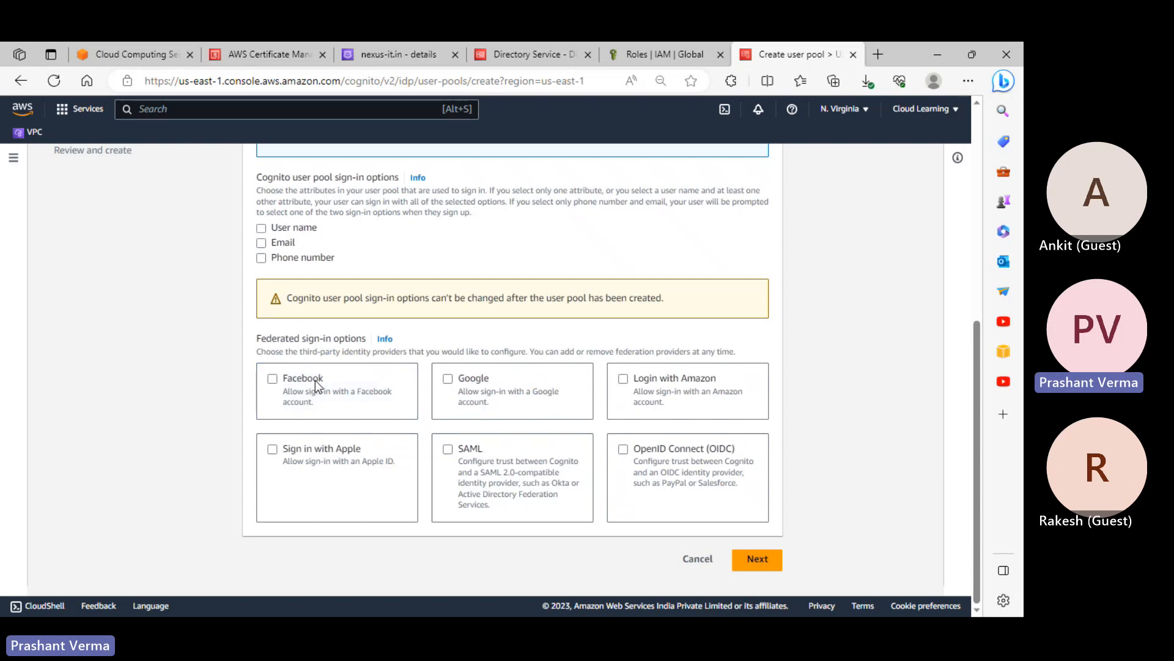
{"action": "left_click", "coordinate": [474, 378]}
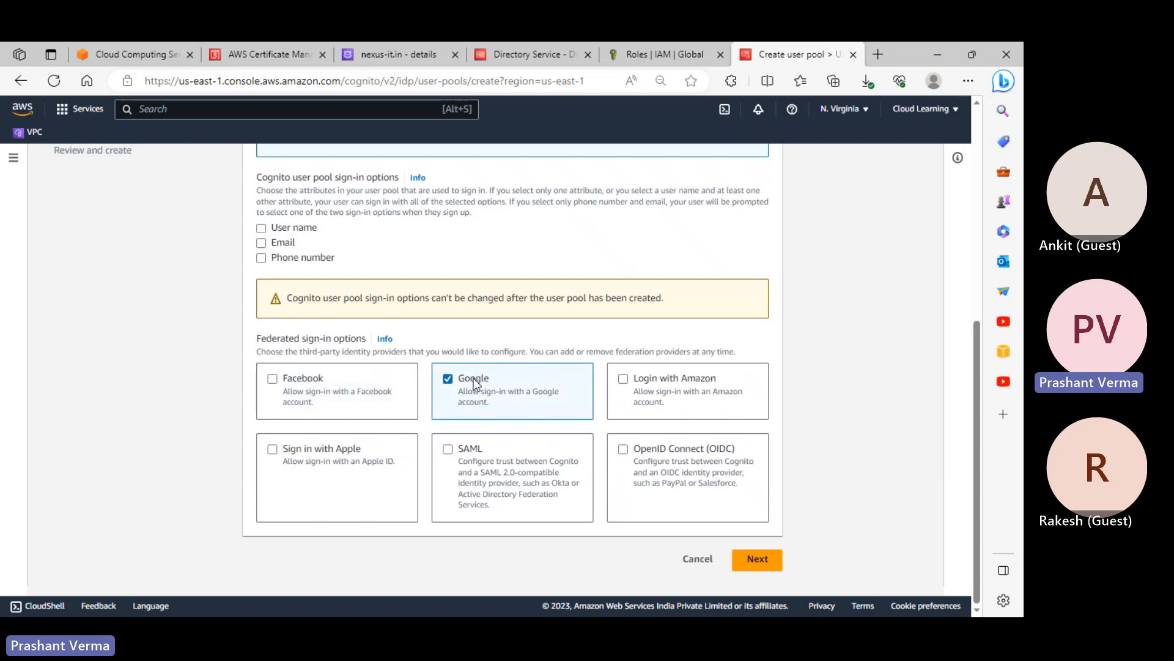
{"action": "left_click", "coordinate": [473, 378]}
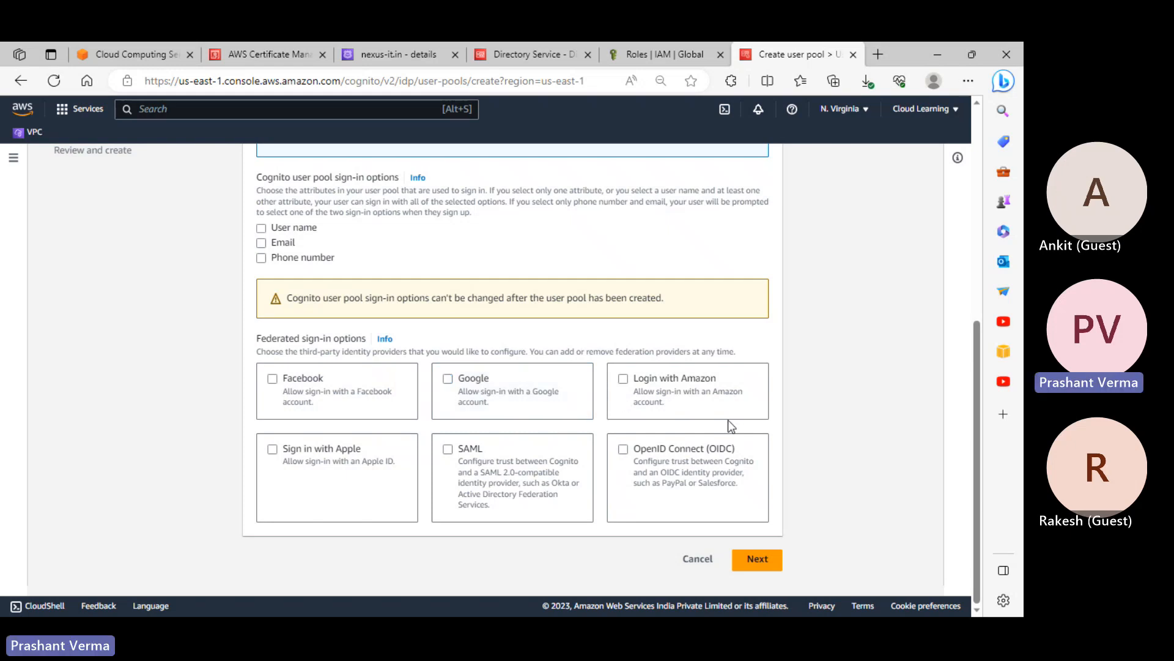
{"action": "left_click", "coordinate": [697, 379]}
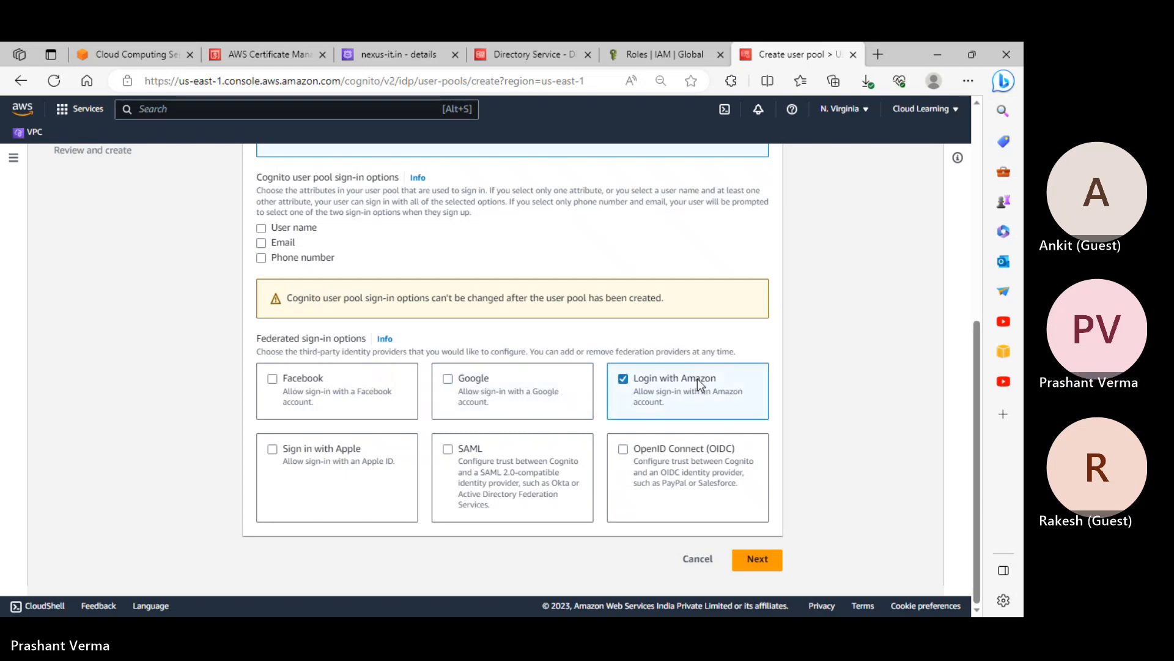
{"action": "left_click", "coordinate": [698, 379]}
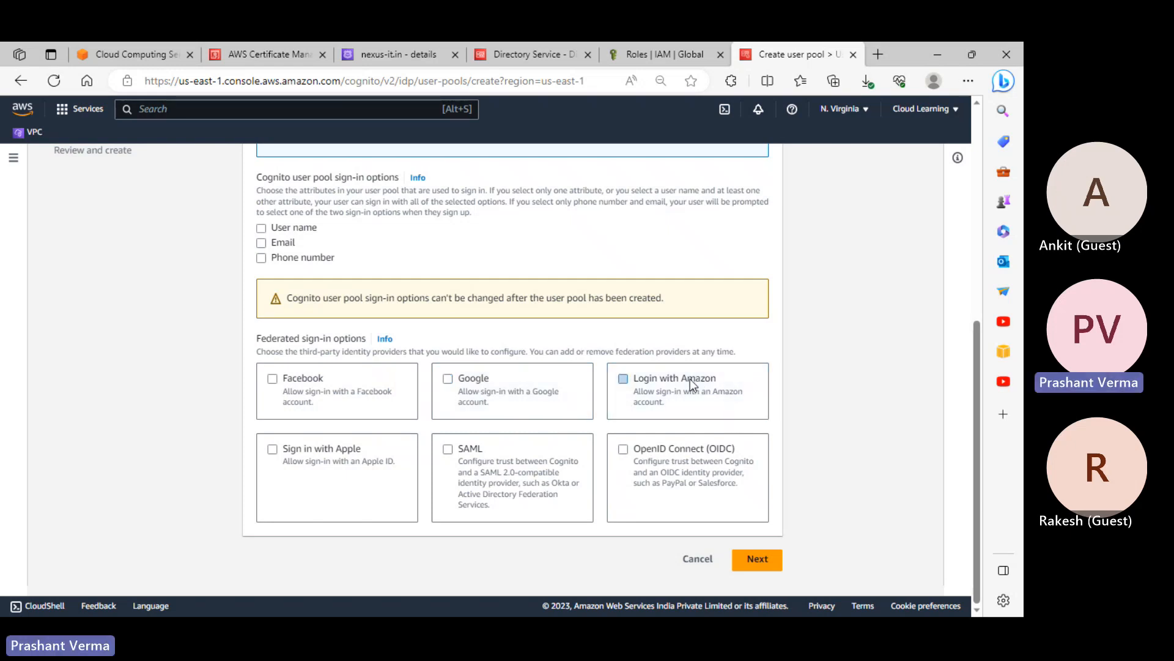
{"action": "left_click", "coordinate": [365, 449]}
{"action": "left_click", "coordinate": [365, 449]}
{"action": "left_click", "coordinate": [465, 453]}
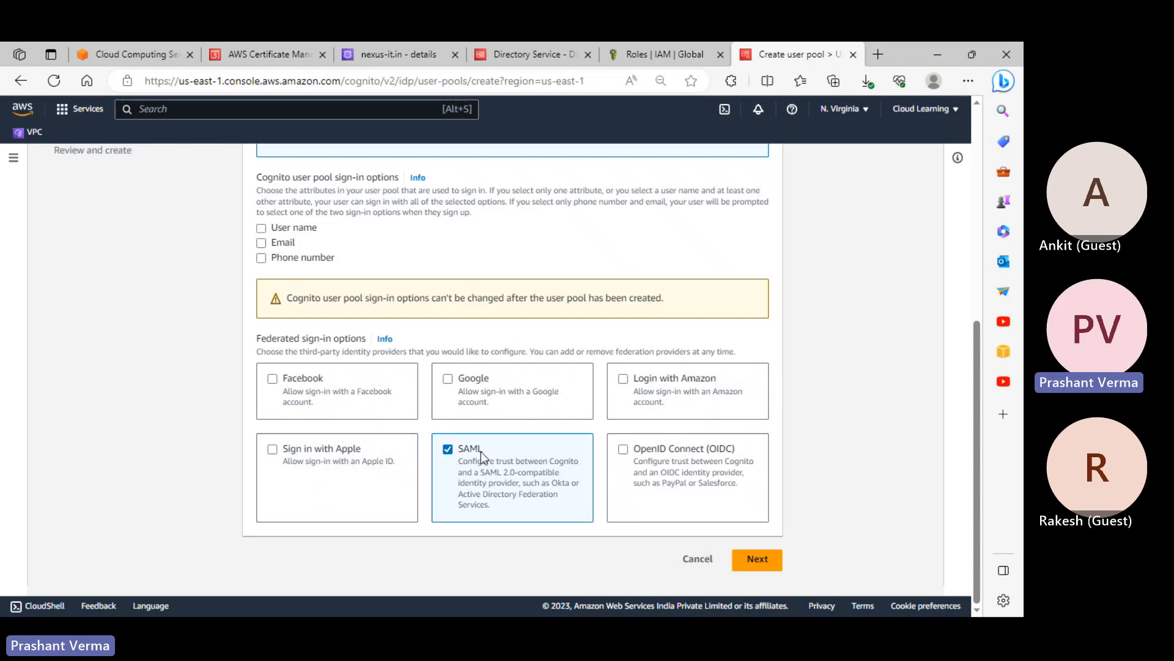
{"action": "left_click", "coordinate": [475, 454]}
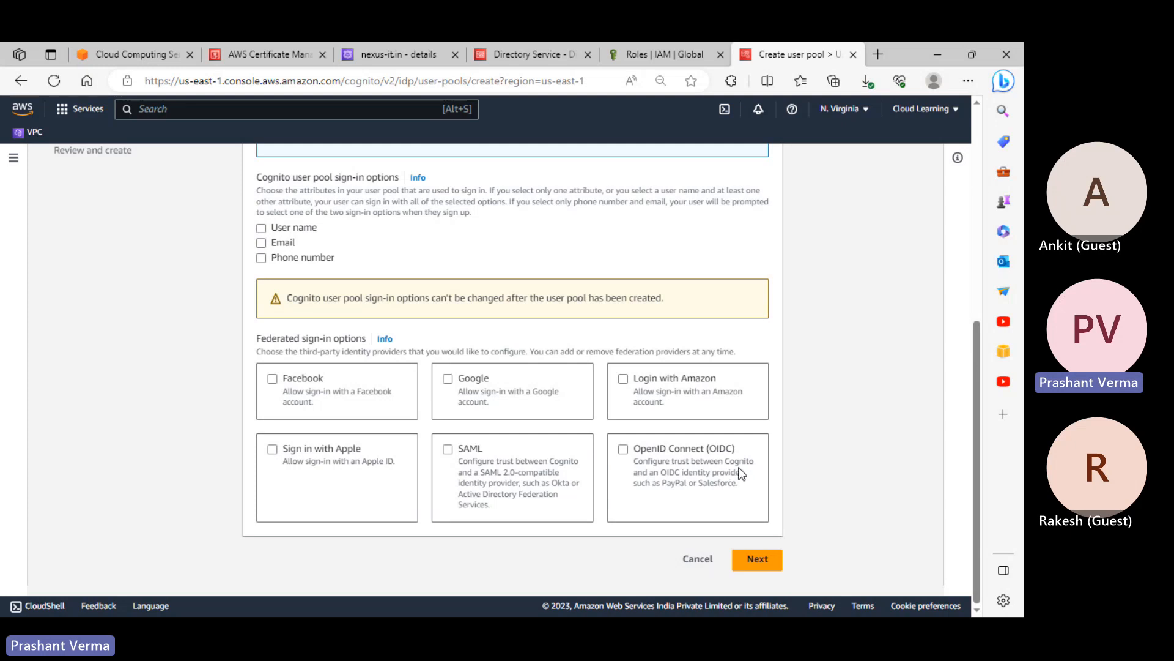
{"action": "scroll", "coordinate": [725, 463], "scroll_direction": "up", "scroll_amount": 6}
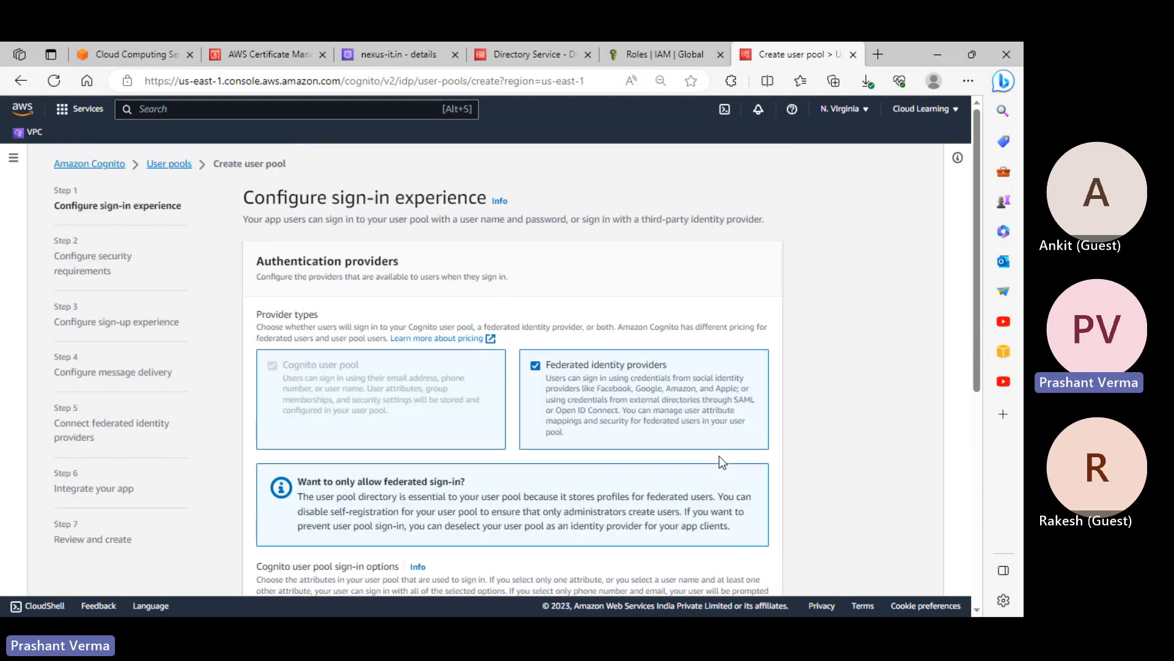
Drop federated providers and allow sign-in with User name, Email and Phone number
{"action": "left_click", "coordinate": [615, 363]}
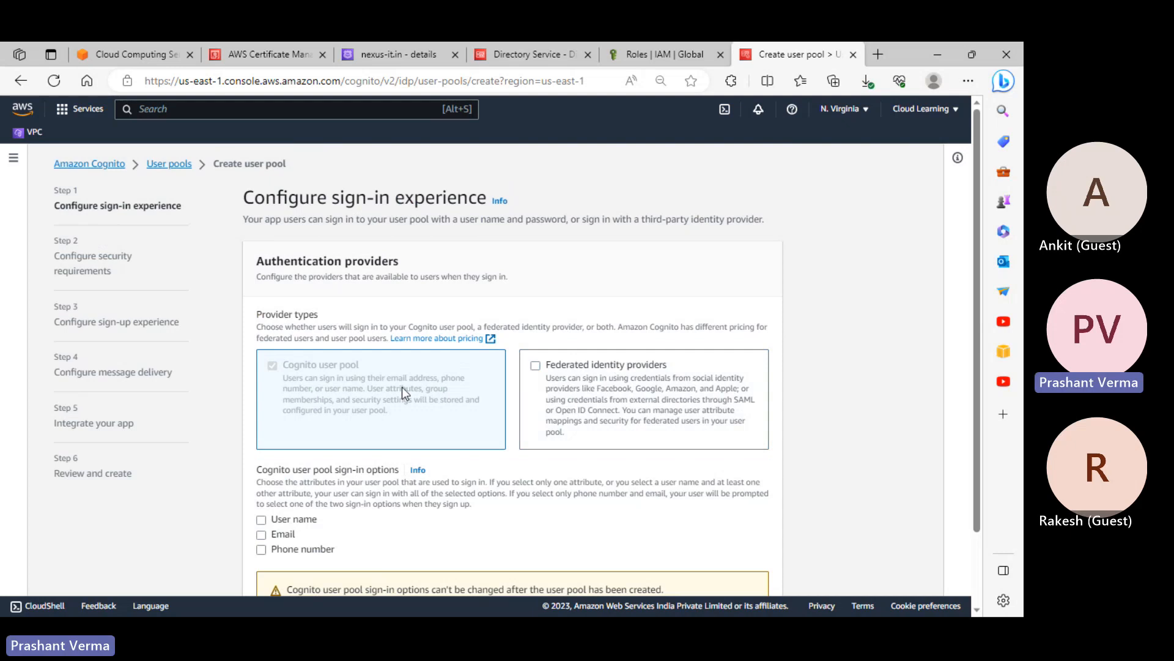
{"action": "scroll", "coordinate": [401, 386], "scroll_direction": "down", "scroll_amount": 2}
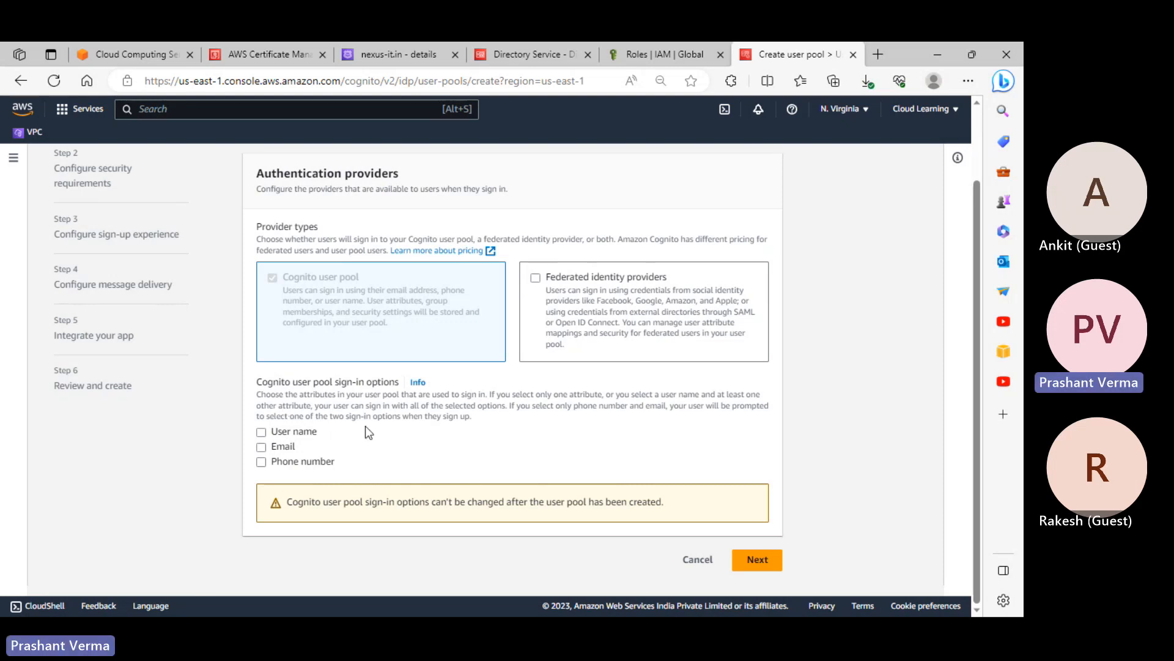
{"action": "left_click", "coordinate": [295, 433]}
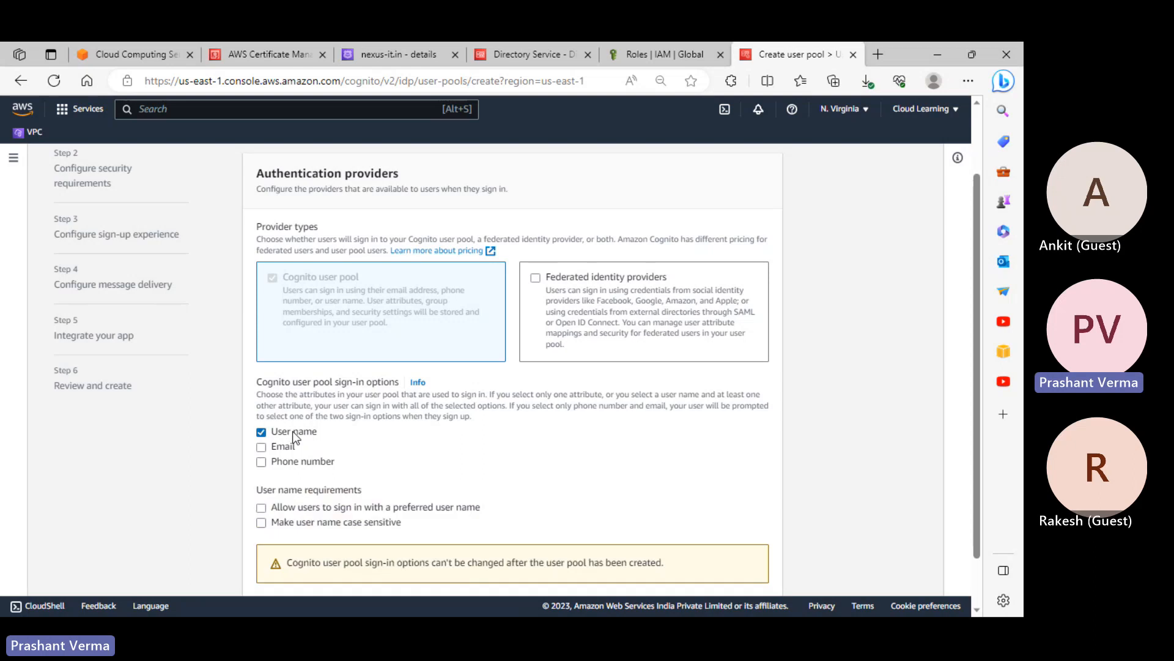
{"action": "left_click", "coordinate": [288, 447]}
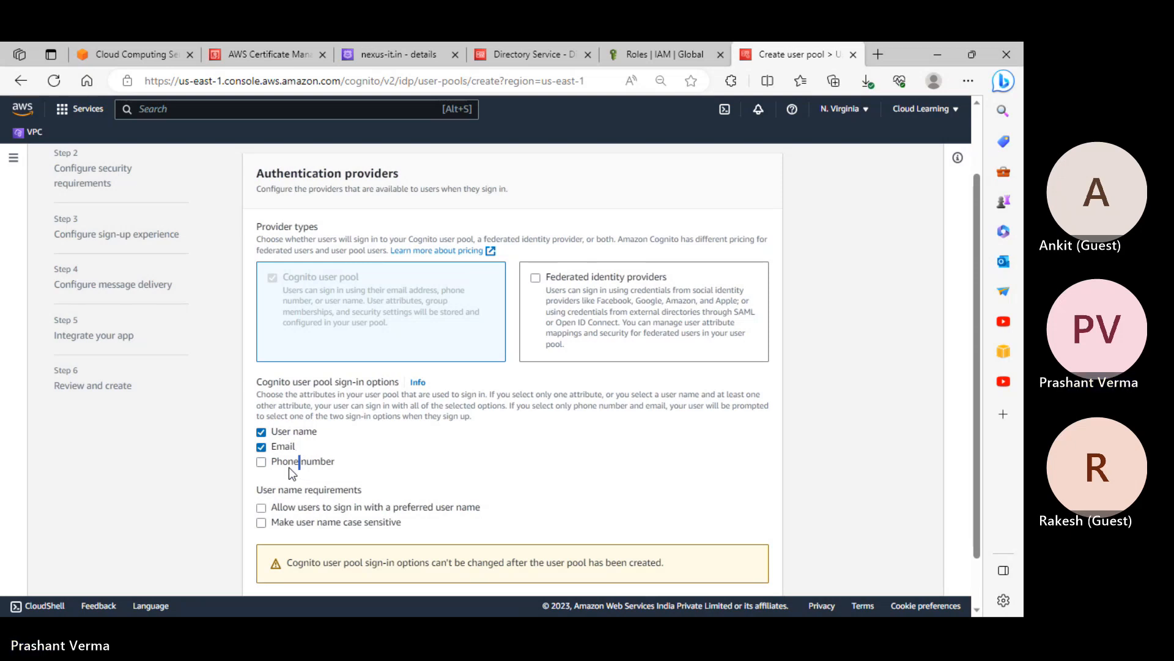
{"action": "left_click", "coordinate": [392, 465]}
{"action": "left_click", "coordinate": [321, 462]}
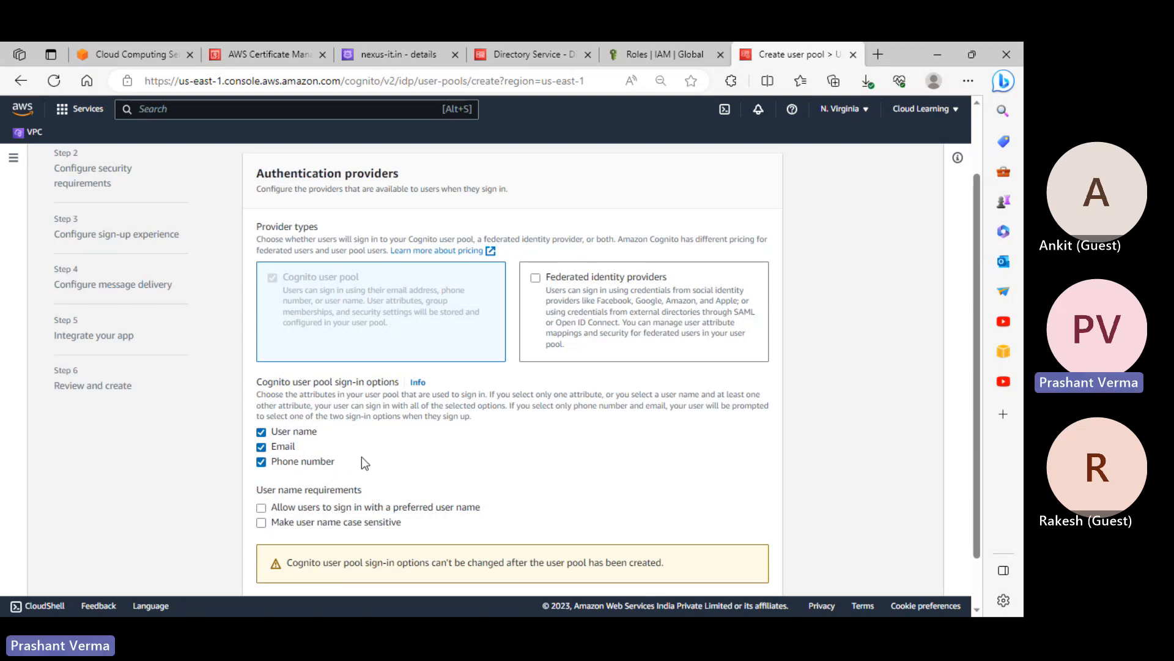
Try preferred user name and case-sensitivity options, leaving both user name requirements cleared
{"action": "scroll", "coordinate": [318, 456], "scroll_direction": "down", "scroll_amount": 1}
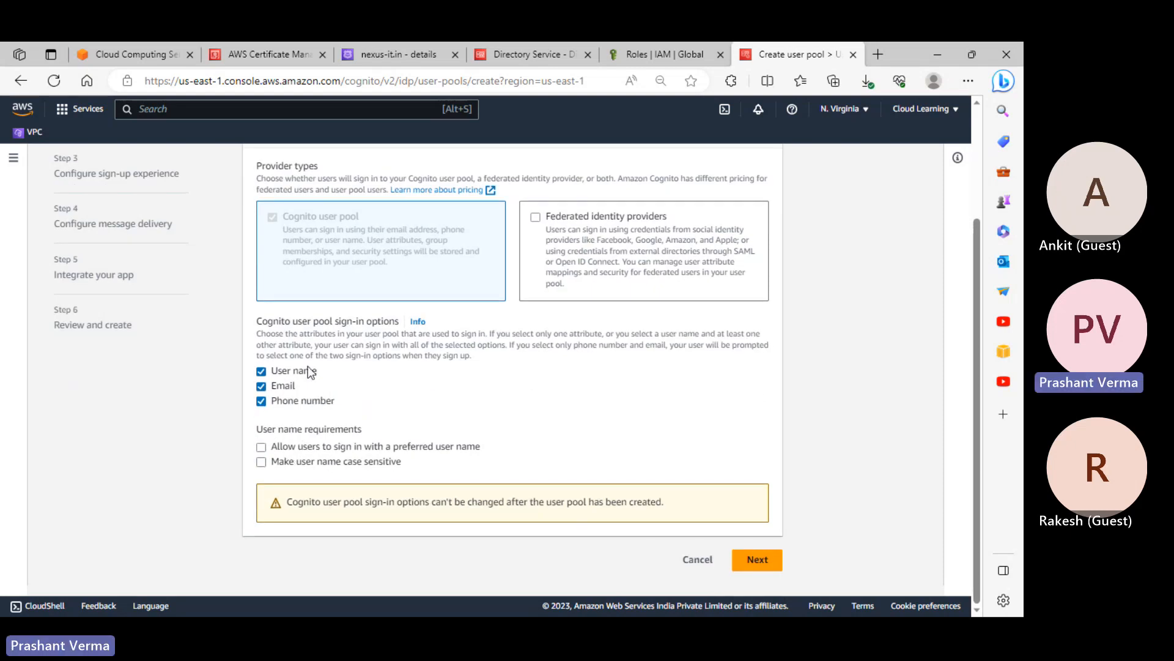
{"action": "left_click", "coordinate": [388, 450]}
{"action": "left_click", "coordinate": [387, 452]}
{"action": "left_click", "coordinate": [373, 466]}
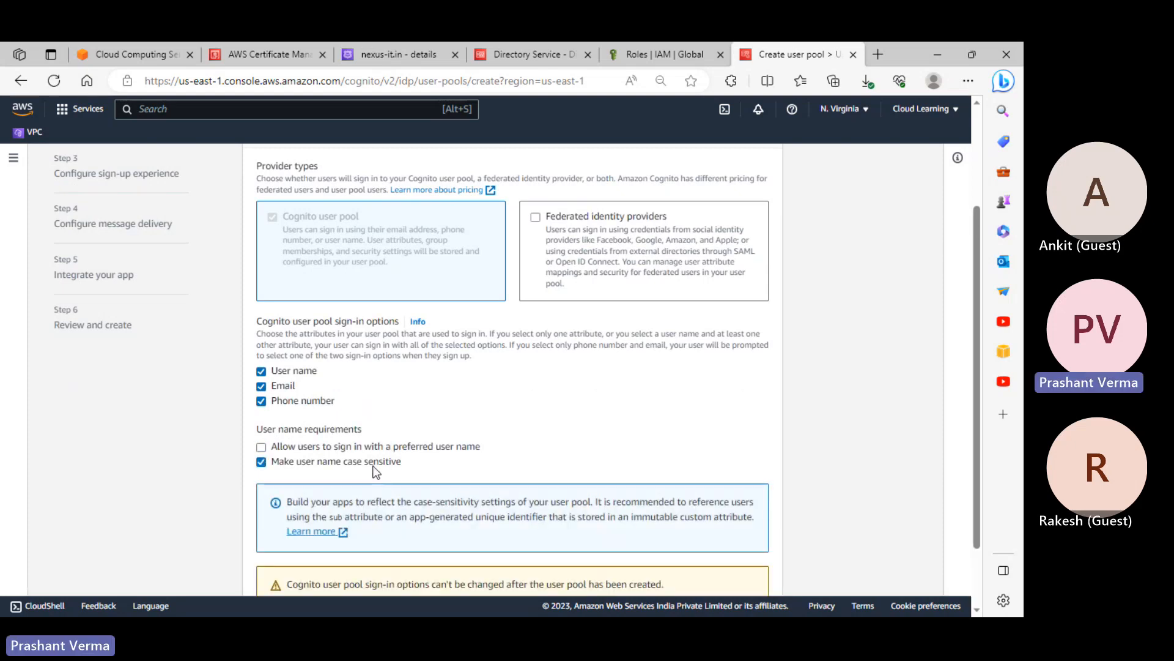
{"action": "scroll", "coordinate": [462, 462], "scroll_direction": "down", "scroll_amount": 2}
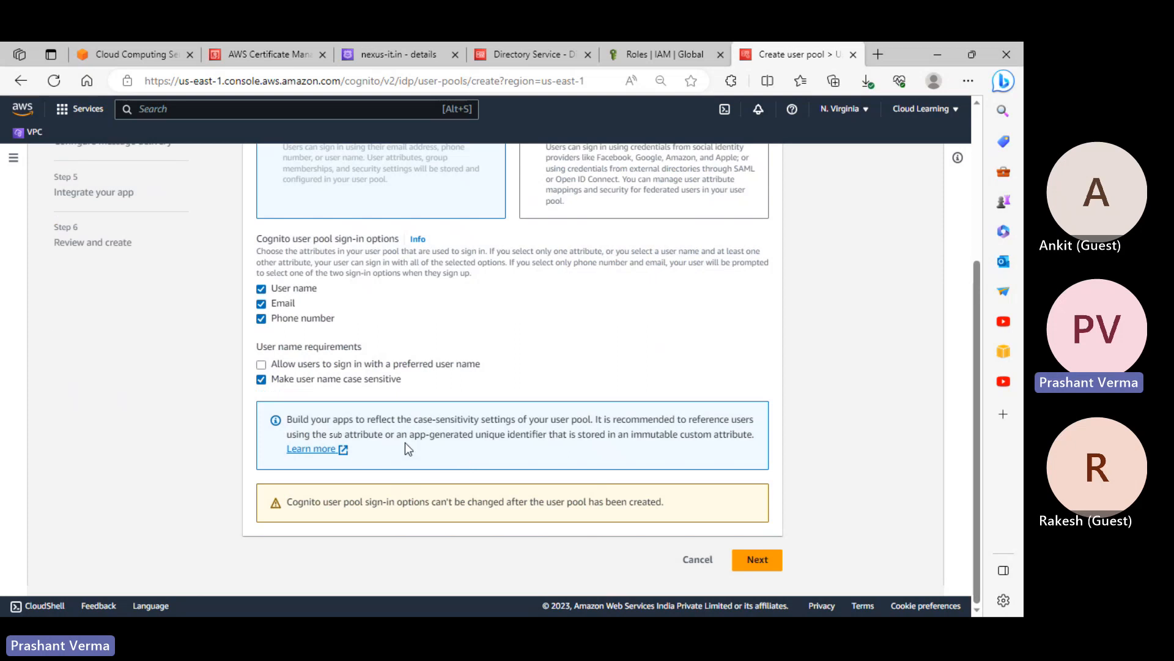
{"action": "left_click", "coordinate": [331, 384]}
{"action": "scroll", "coordinate": [428, 429], "scroll_direction": "up", "scroll_amount": 2}
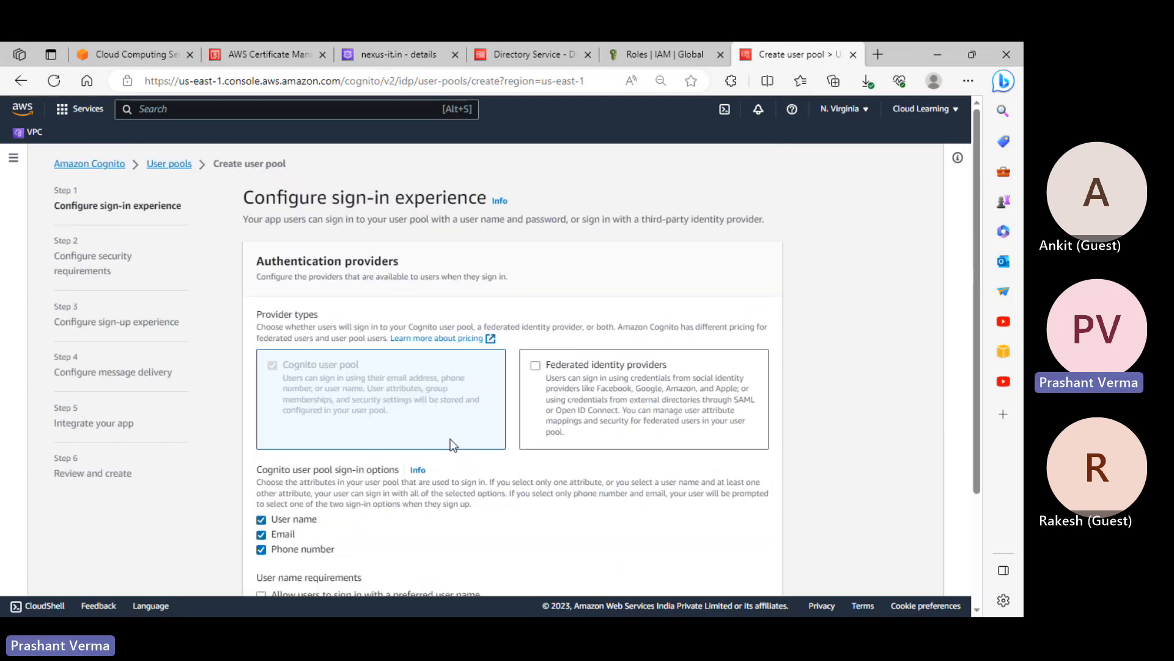
{"action": "scroll", "coordinate": [450, 438], "scroll_direction": "down", "scroll_amount": 2}
{"action": "scroll", "coordinate": [179, 383], "scroll_direction": "up", "scroll_amount": 3}
{"action": "scroll", "coordinate": [721, 480], "scroll_direction": "down", "scroll_amount": 2}
{"action": "scroll", "coordinate": [722, 480], "scroll_direction": "up", "scroll_amount": 2}
On the security requirements step, preview Custom password policy, then revert to Cognito defaults
{"action": "scroll", "coordinate": [747, 597], "scroll_direction": "down", "scroll_amount": 2}
{"action": "left_click", "coordinate": [757, 557]}
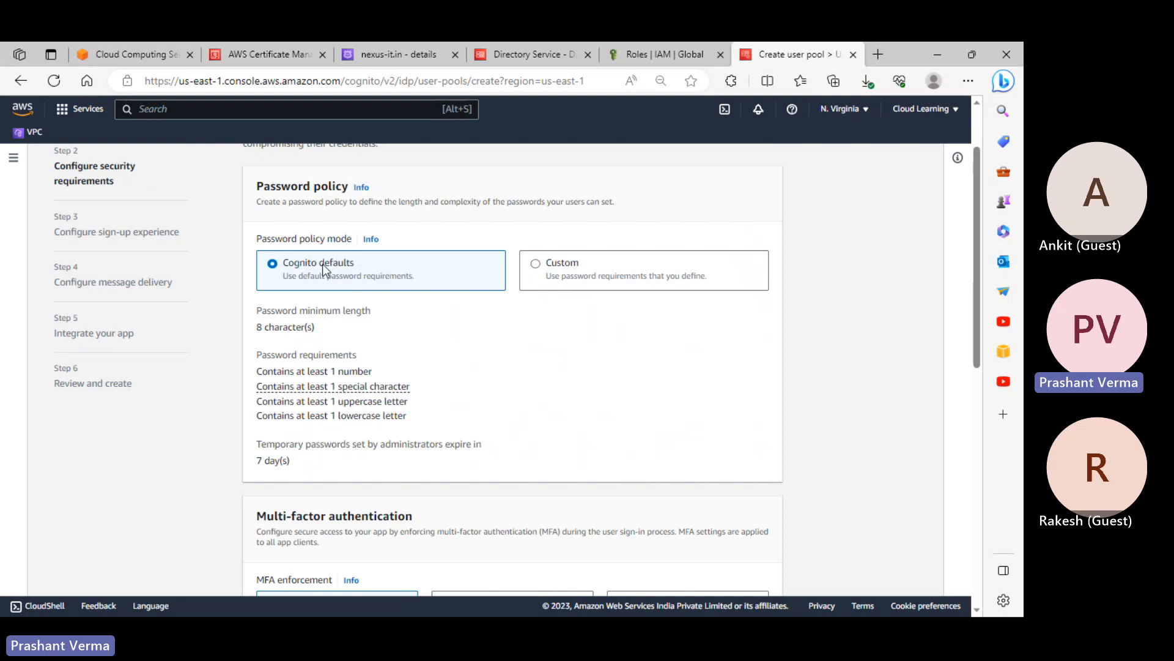
{"action": "left_click", "coordinate": [538, 264]}
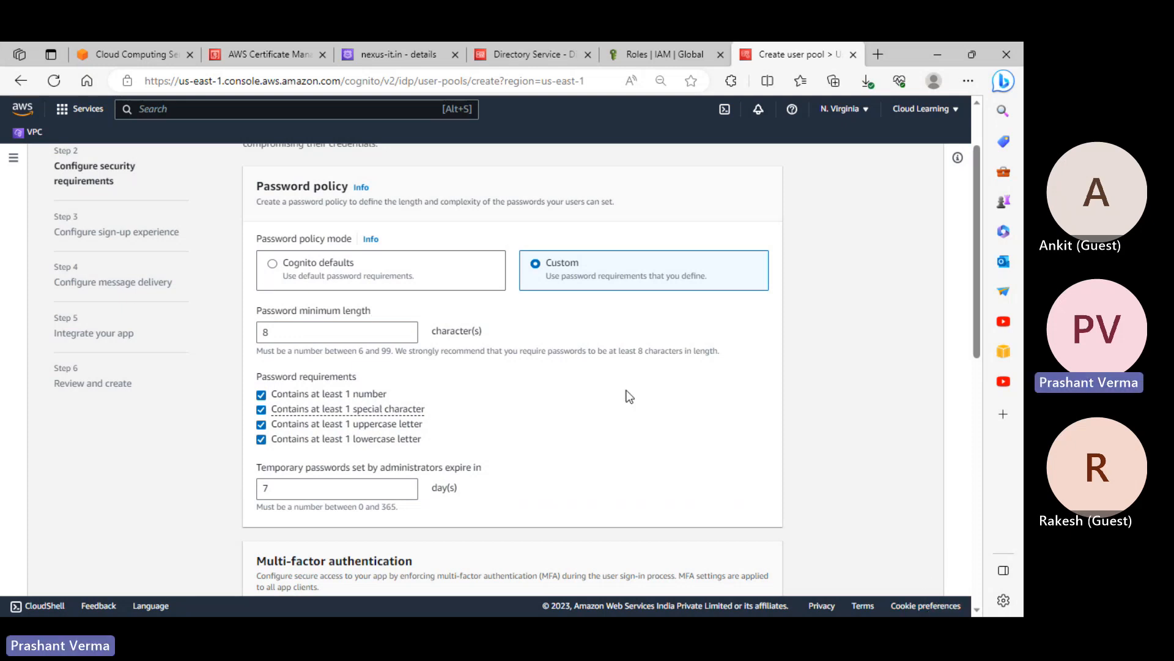
{"action": "scroll", "coordinate": [611, 392], "scroll_direction": "down", "scroll_amount": 3}
{"action": "scroll", "coordinate": [283, 303], "scroll_direction": "up", "scroll_amount": 4}
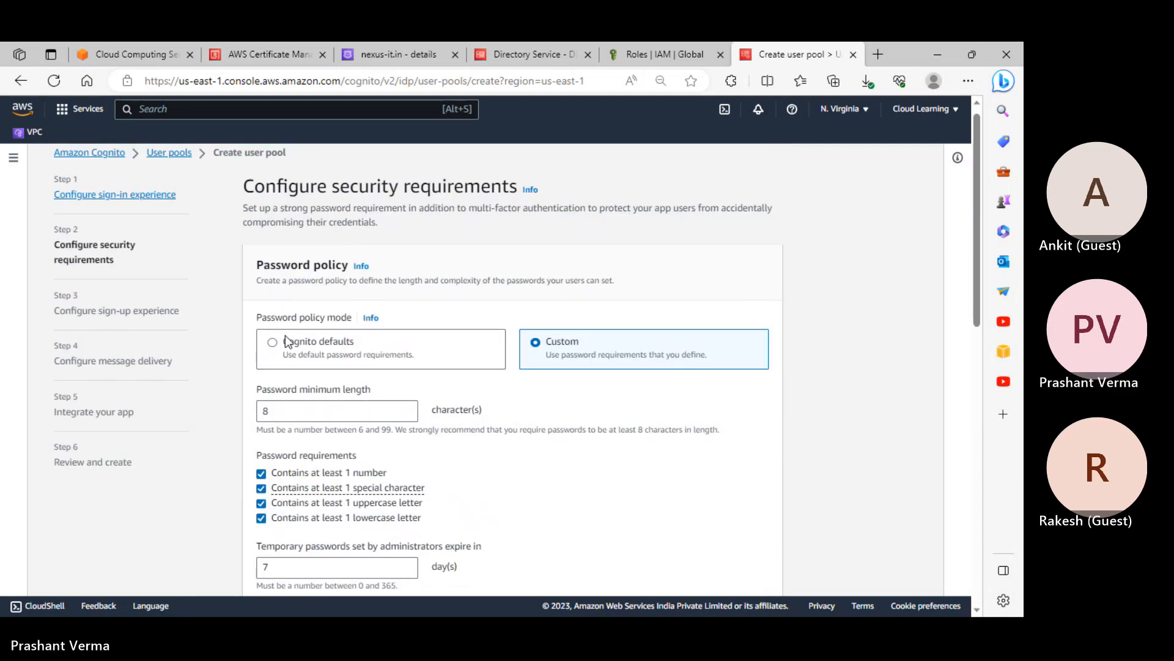
{"action": "left_click", "coordinate": [285, 335]}
{"action": "scroll", "coordinate": [322, 334], "scroll_direction": "down", "scroll_amount": 5}
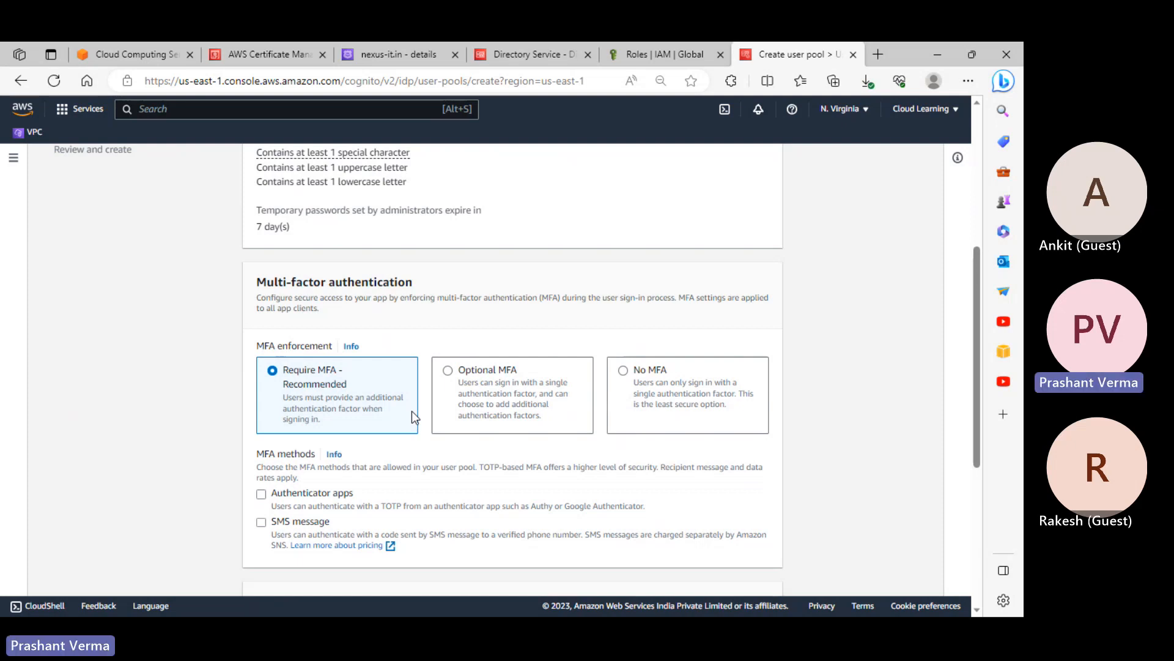
Try No MFA and Optional MFA, then settle on Require MFA enforcement
{"action": "left_click", "coordinate": [664, 370]}
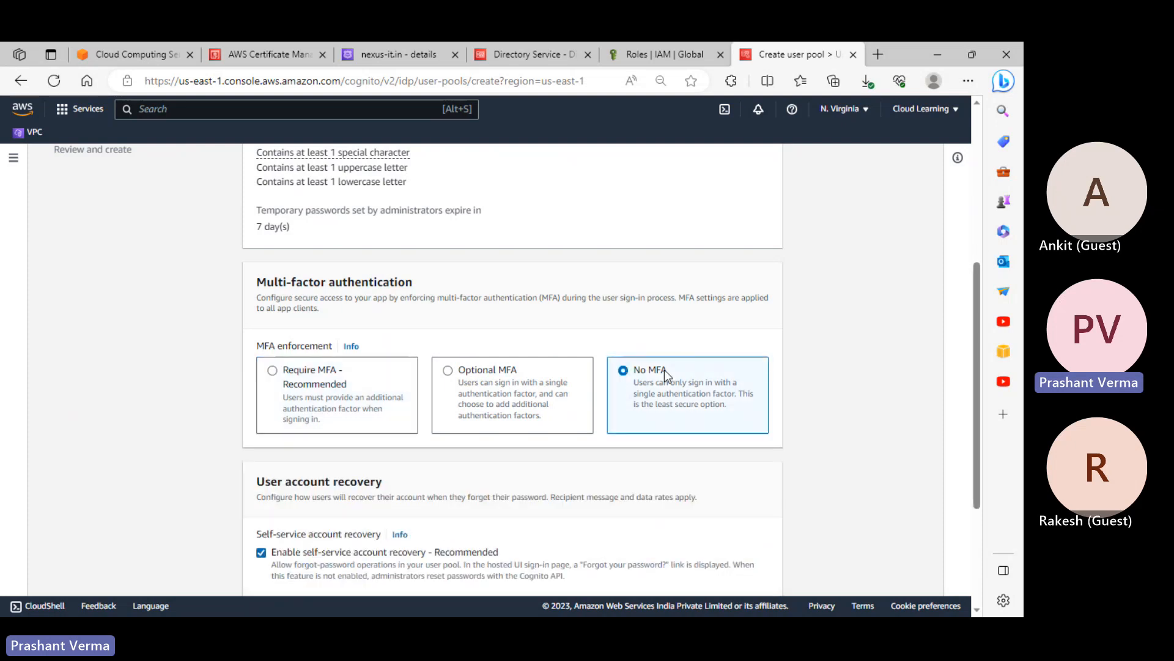
{"action": "left_click", "coordinate": [491, 370]}
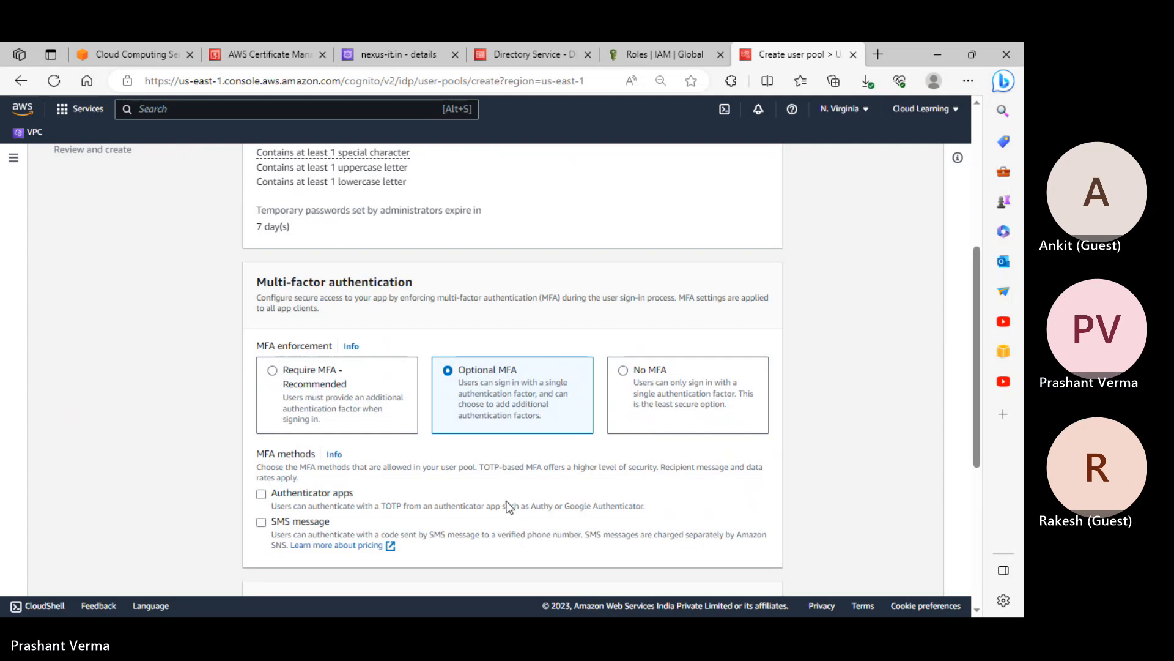
{"action": "left_click", "coordinate": [296, 377]}
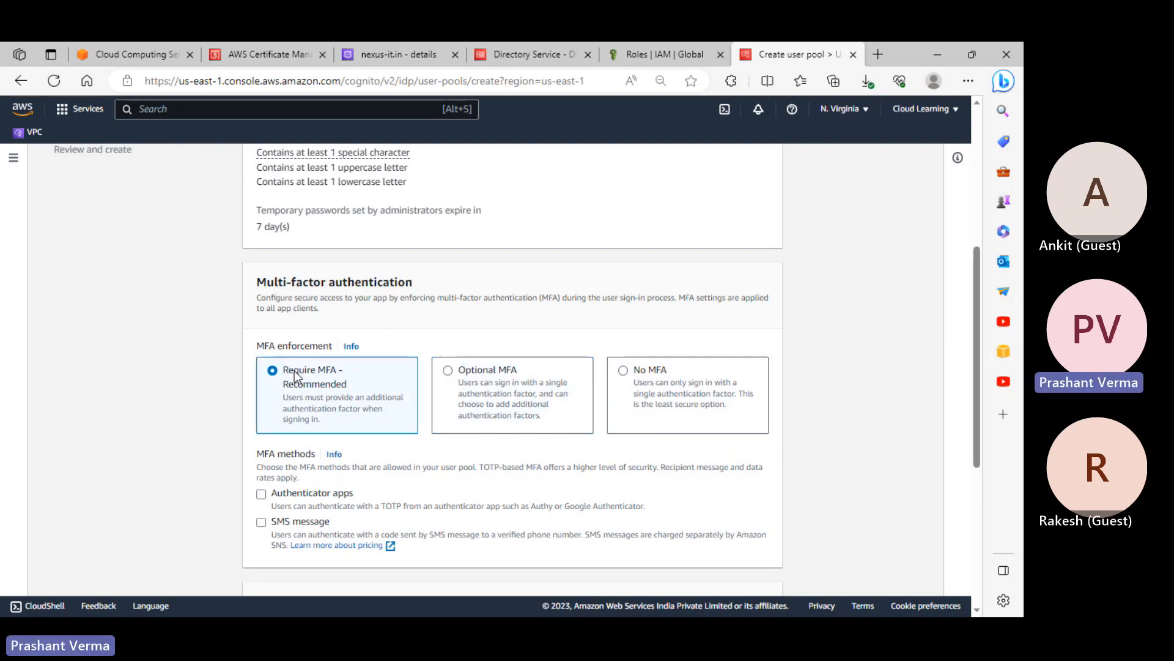
{"action": "scroll", "coordinate": [531, 208], "scroll_direction": "up", "scroll_amount": 5}
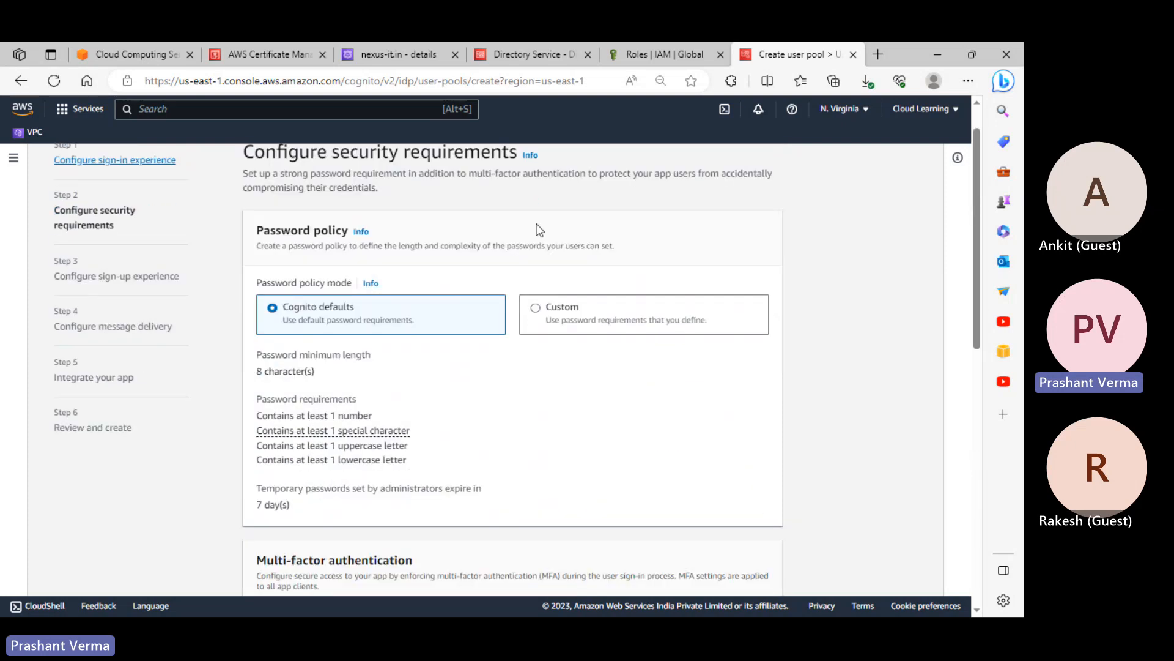
{"action": "scroll", "coordinate": [532, 242], "scroll_direction": "down", "scroll_amount": 10}
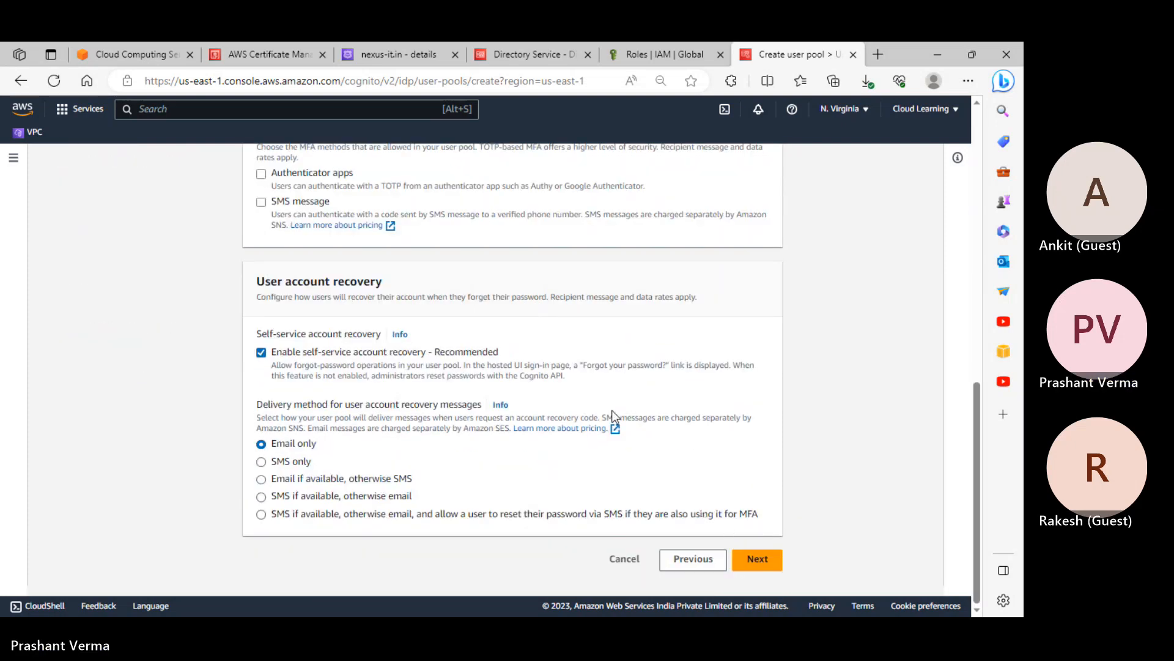
{"action": "scroll", "coordinate": [613, 416], "scroll_direction": "up", "scroll_amount": 3}
{"action": "scroll", "coordinate": [612, 410], "scroll_direction": "down", "scroll_amount": 3}
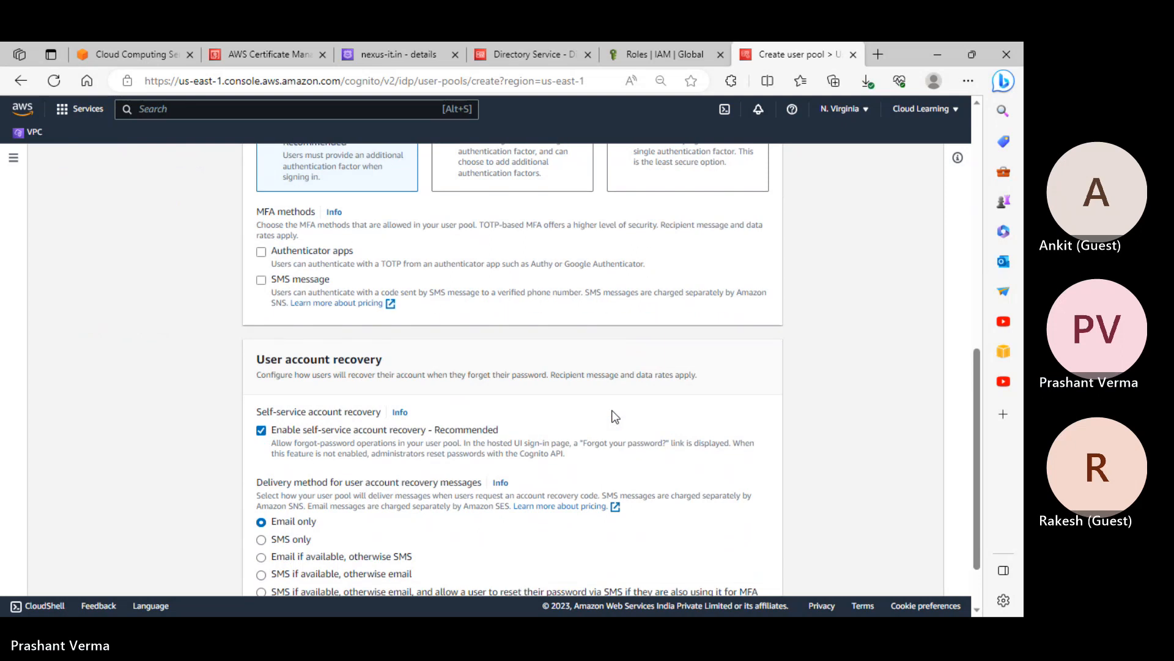
{"action": "scroll", "coordinate": [613, 412], "scroll_direction": "up", "scroll_amount": 4}
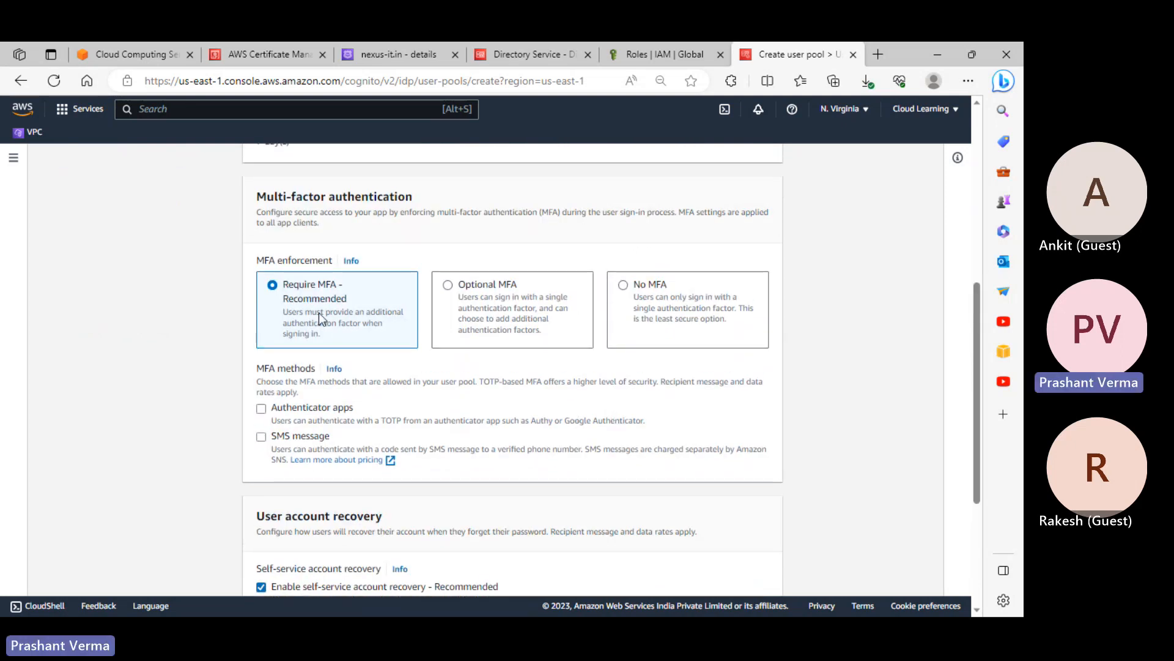
{"action": "scroll", "coordinate": [318, 312], "scroll_direction": "down", "scroll_amount": 2}
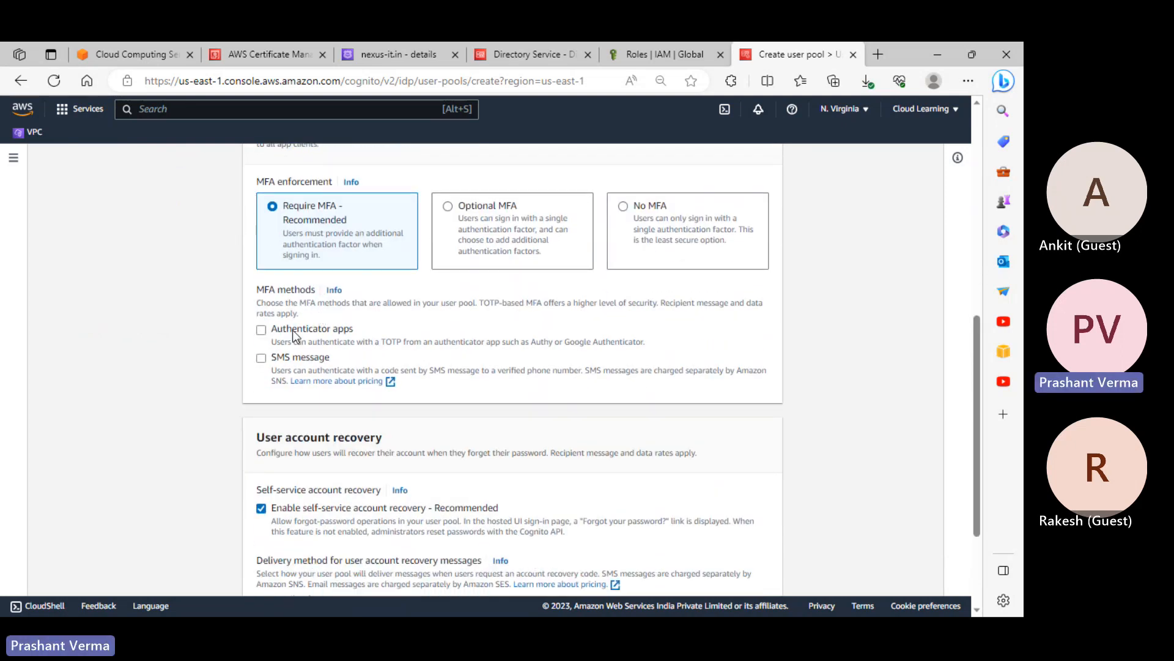
Allow Authenticator apps and SMS message MFA, with recovery by Email if available, otherwise SMS
{"action": "left_click", "coordinate": [292, 329]}
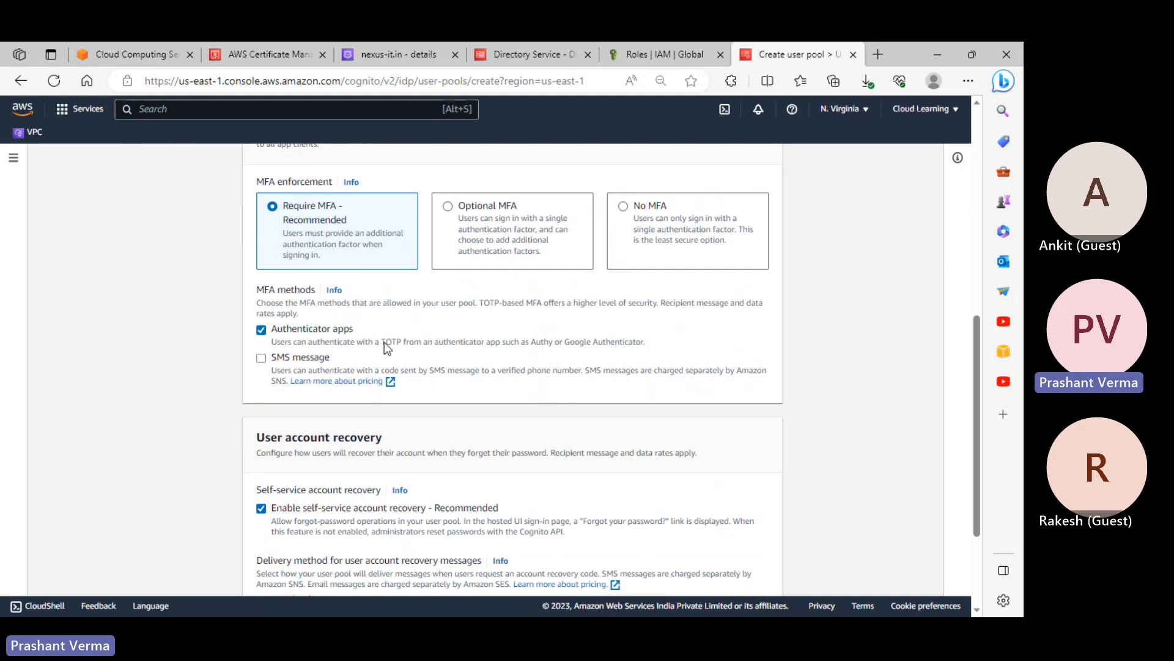
{"action": "left_click", "coordinate": [312, 359]}
{"action": "scroll", "coordinate": [573, 391], "scroll_direction": "down", "scroll_amount": 3}
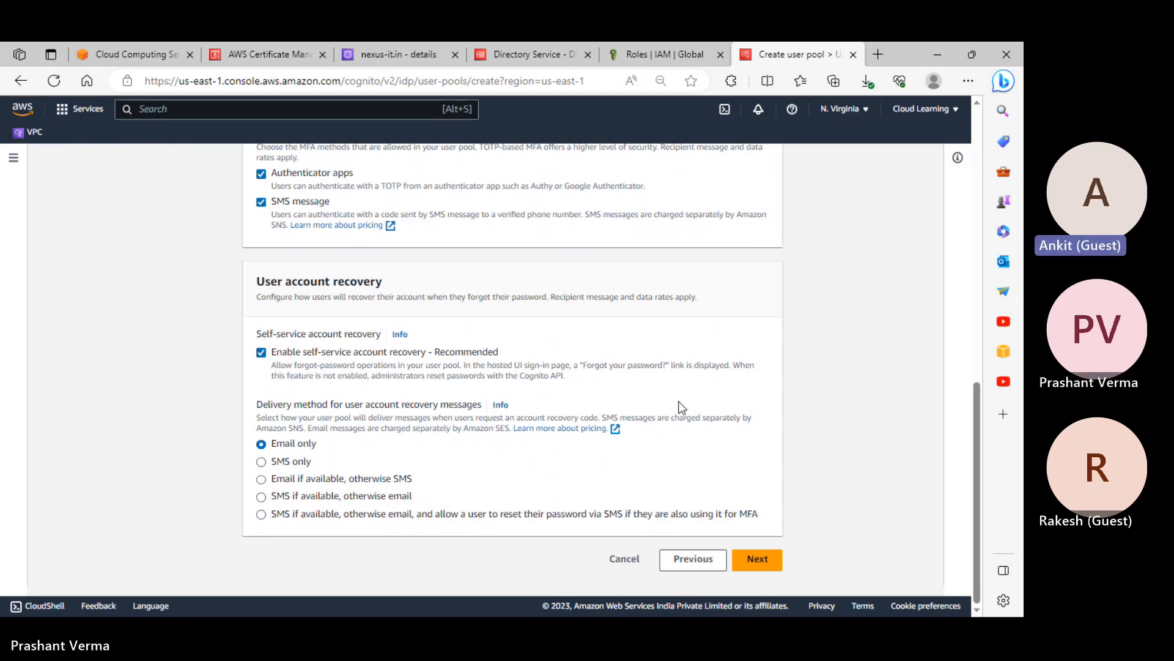
{"action": "left_click", "coordinate": [279, 463]}
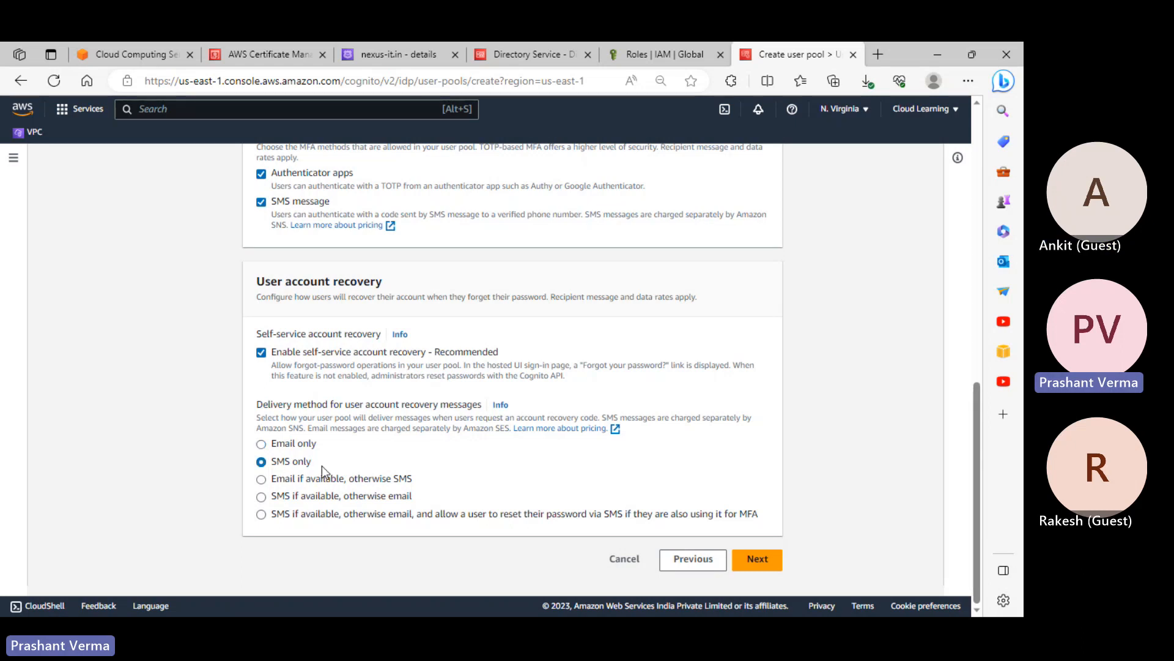
{"action": "left_click", "coordinate": [308, 483]}
Choose Email only for account recovery delivery and continue to the sign-up experience step
{"action": "left_click", "coordinate": [297, 448]}
{"action": "left_click", "coordinate": [758, 559]}
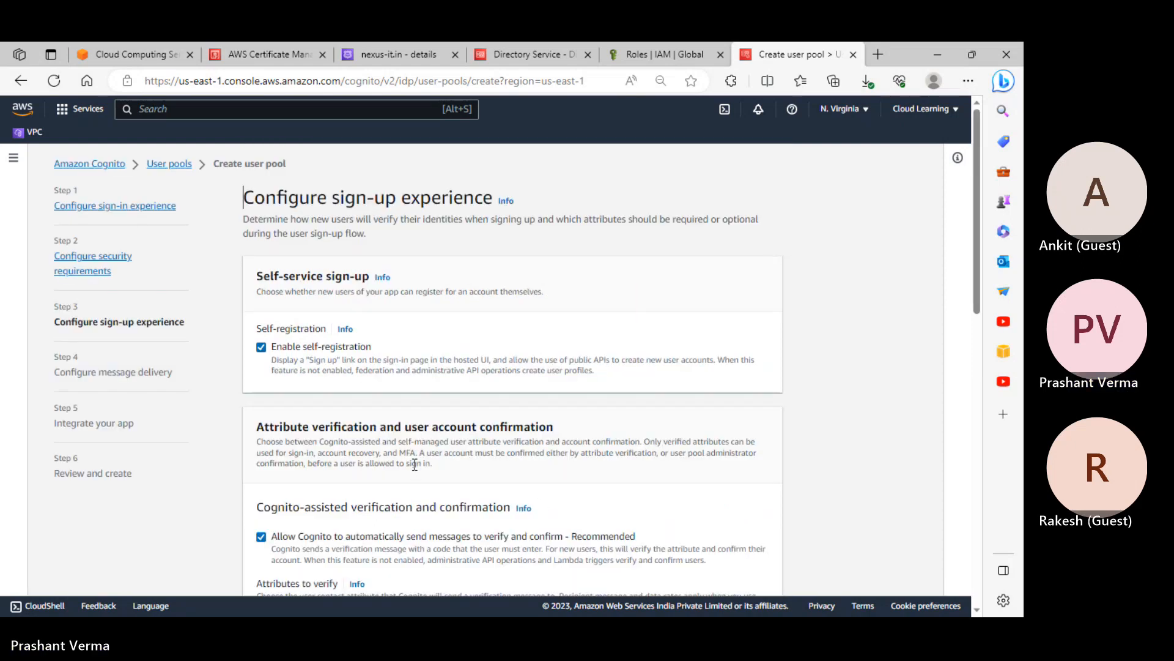
{"action": "scroll", "coordinate": [416, 465], "scroll_direction": "down", "scroll_amount": 3}
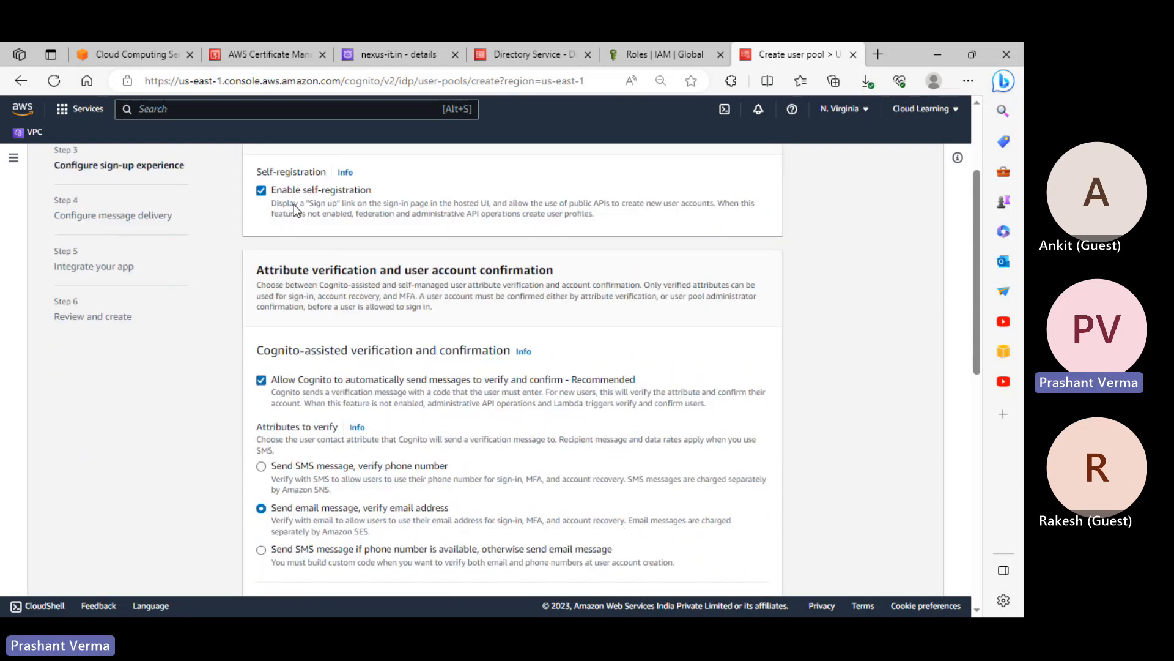
{"action": "scroll", "coordinate": [295, 209], "scroll_direction": "up", "scroll_amount": 1}
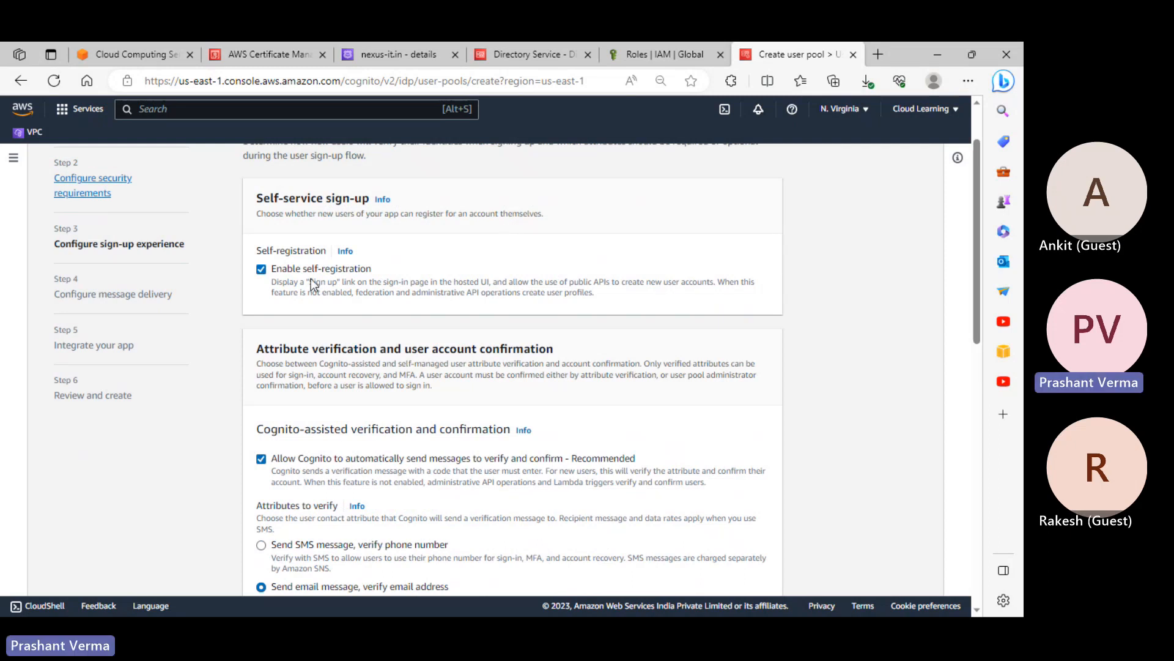
Check IAM Roles, refresh Directory Service to confirm nexus-it.in is Active, then return to the wizard
{"action": "left_click", "coordinate": [666, 56]}
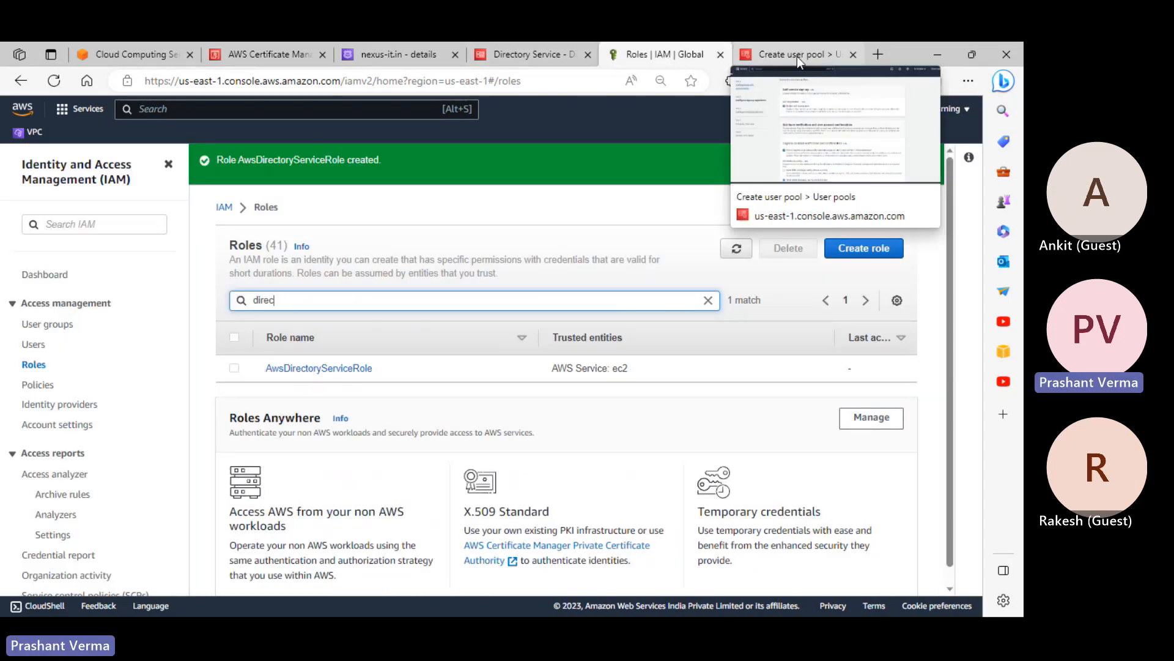
{"action": "left_click", "coordinate": [516, 53]}
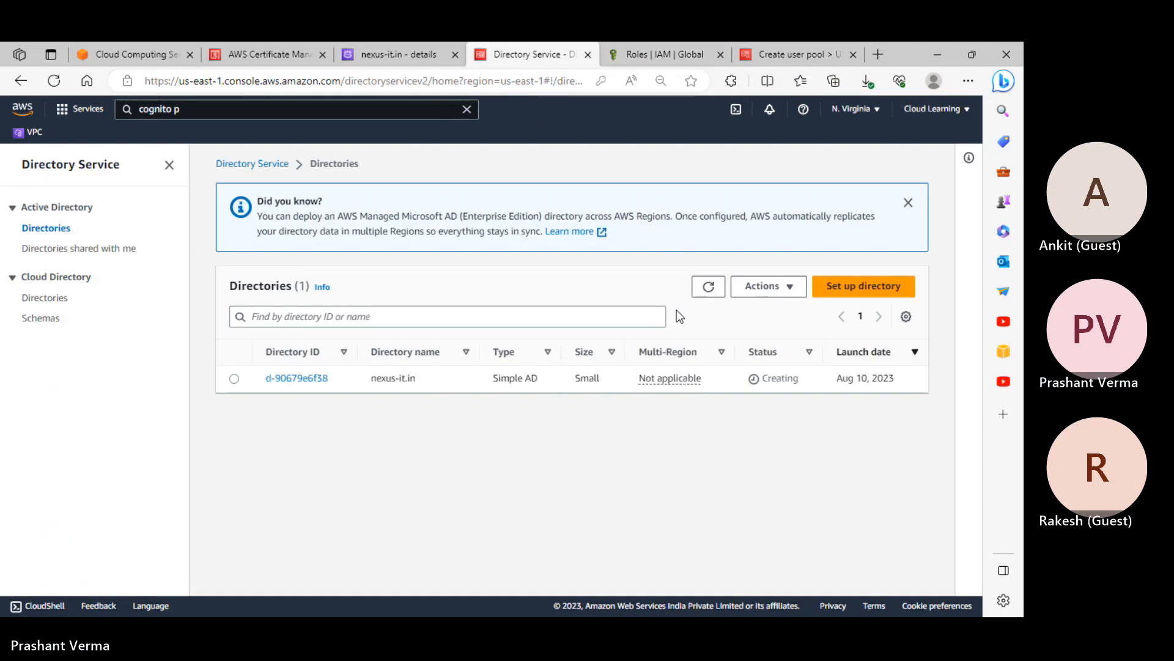
{"action": "left_click", "coordinate": [708, 286]}
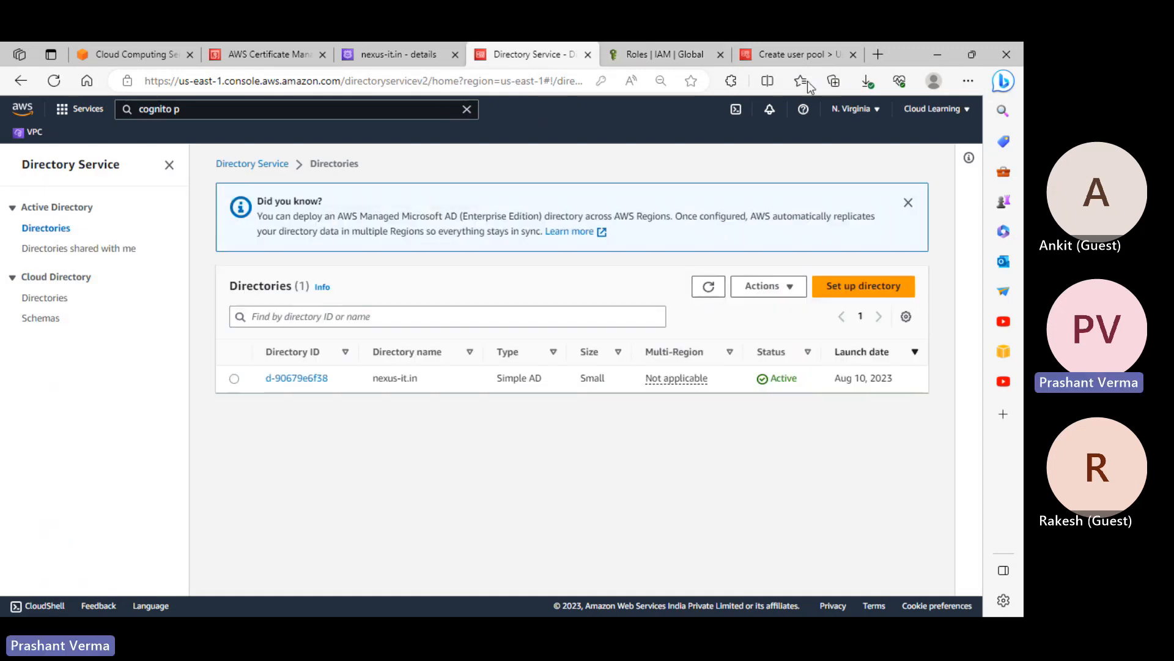
{"action": "left_click", "coordinate": [790, 48]}
{"action": "scroll", "coordinate": [673, 333], "scroll_direction": "down", "scroll_amount": 3}
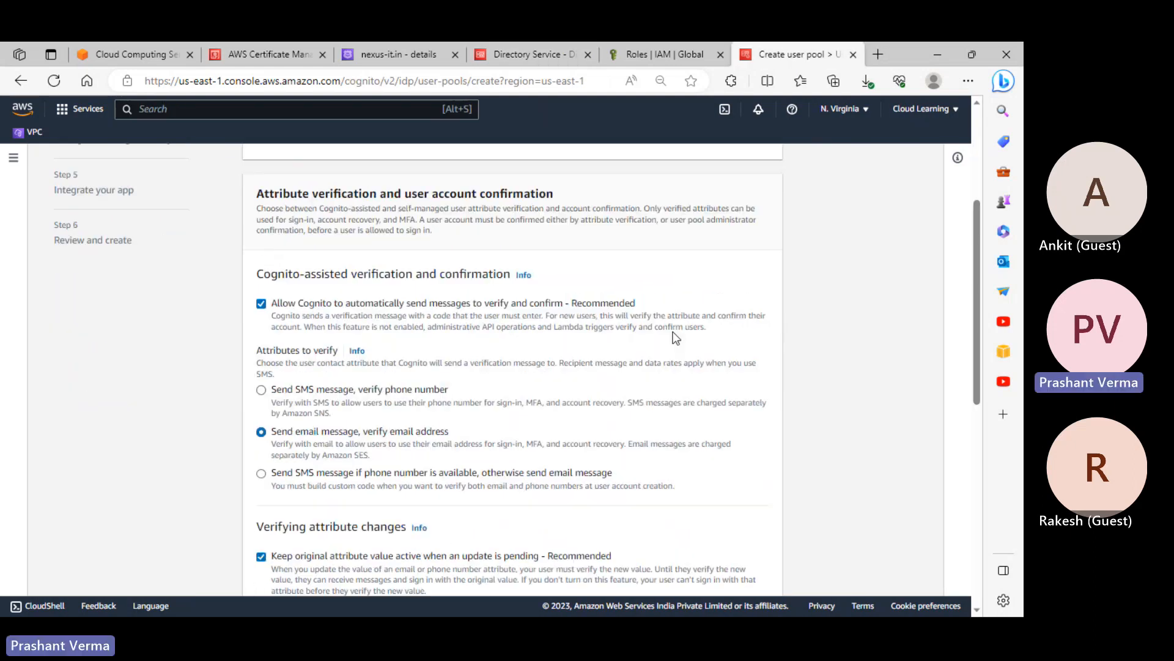
{"action": "scroll", "coordinate": [527, 350], "scroll_direction": "up", "scroll_amount": 2}
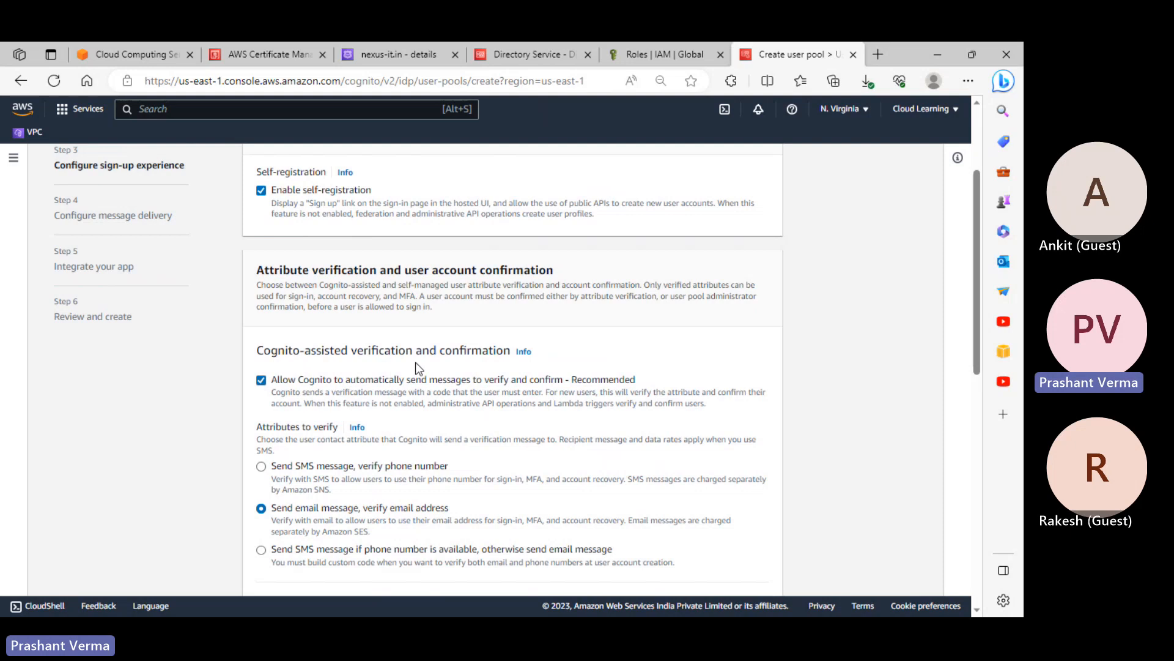
{"action": "scroll", "coordinate": [498, 373], "scroll_direction": "down", "scroll_amount": 3}
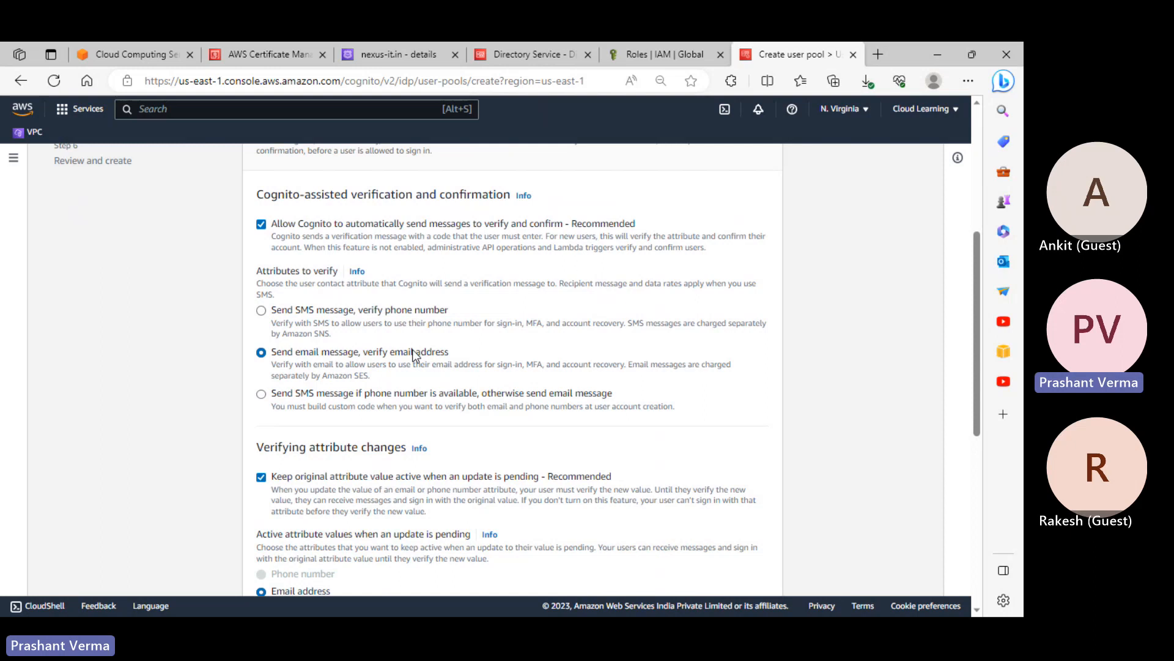
{"action": "left_click", "coordinate": [414, 354]}
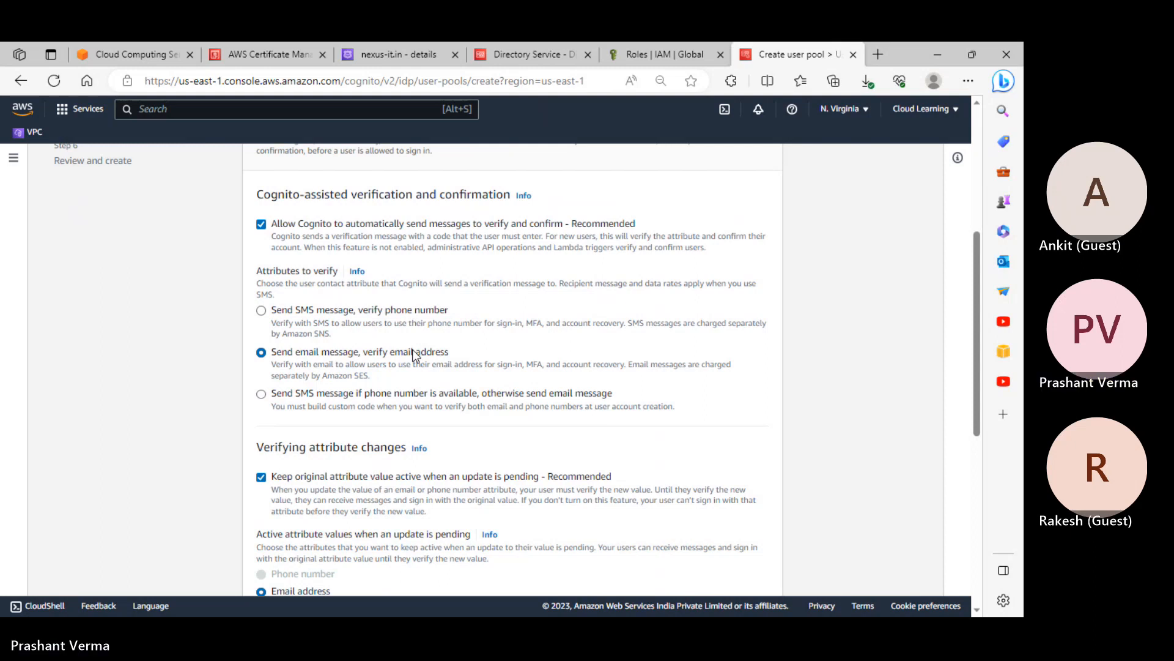
{"action": "scroll", "coordinate": [414, 354], "scroll_direction": "down", "scroll_amount": 3}
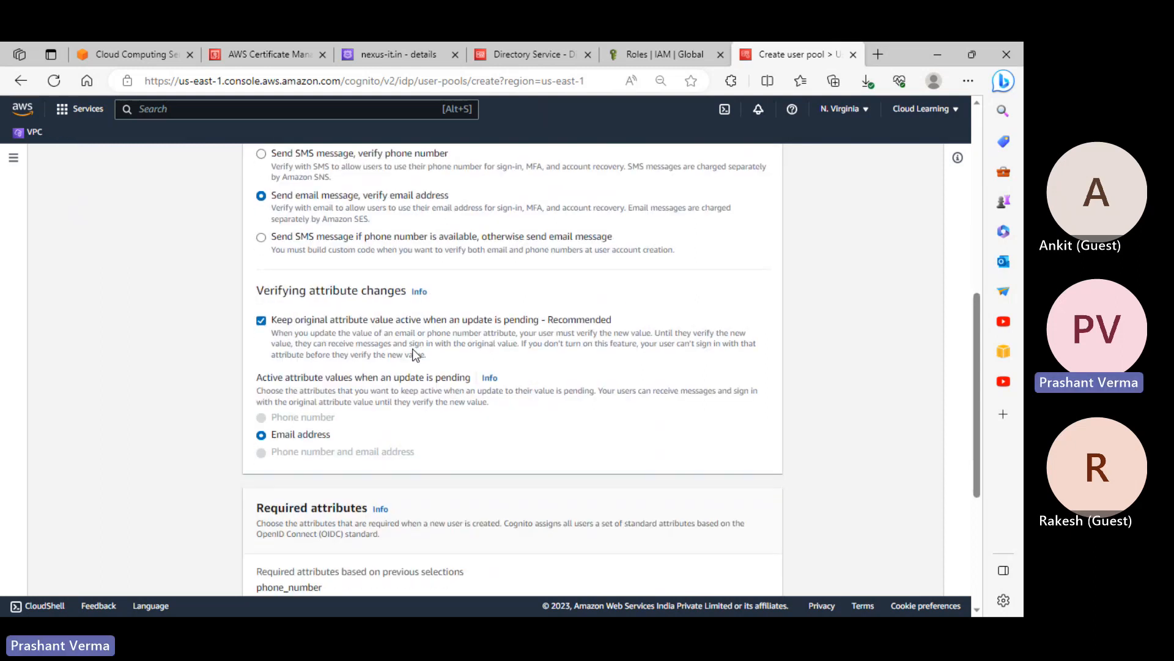
{"action": "scroll", "coordinate": [388, 359], "scroll_direction": "down", "scroll_amount": 1}
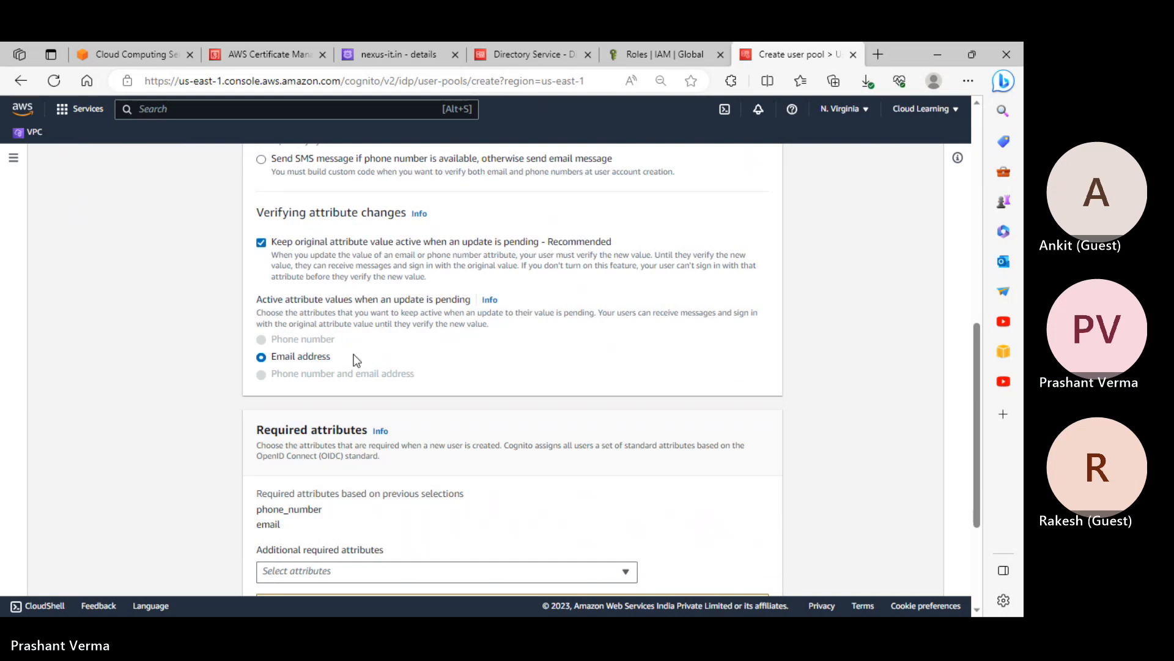
{"action": "scroll", "coordinate": [357, 367], "scroll_direction": "down", "scroll_amount": 2}
{"action": "scroll", "coordinate": [359, 380], "scroll_direction": "up", "scroll_amount": 2}
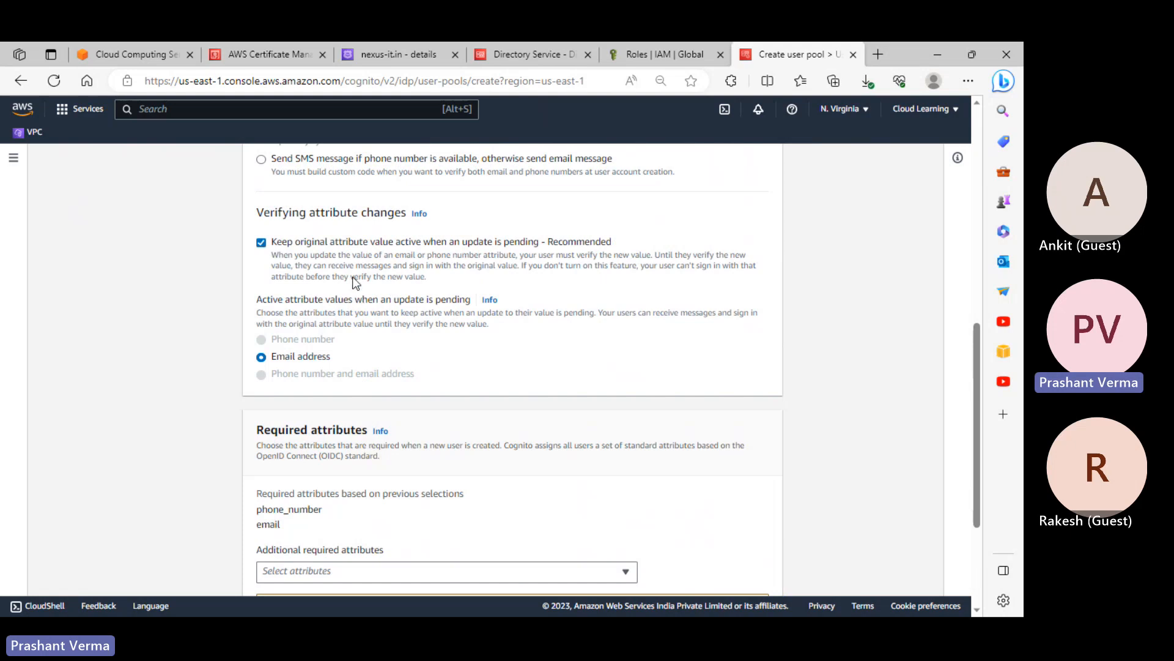
{"action": "scroll", "coordinate": [429, 305], "scroll_direction": "down", "scroll_amount": 2}
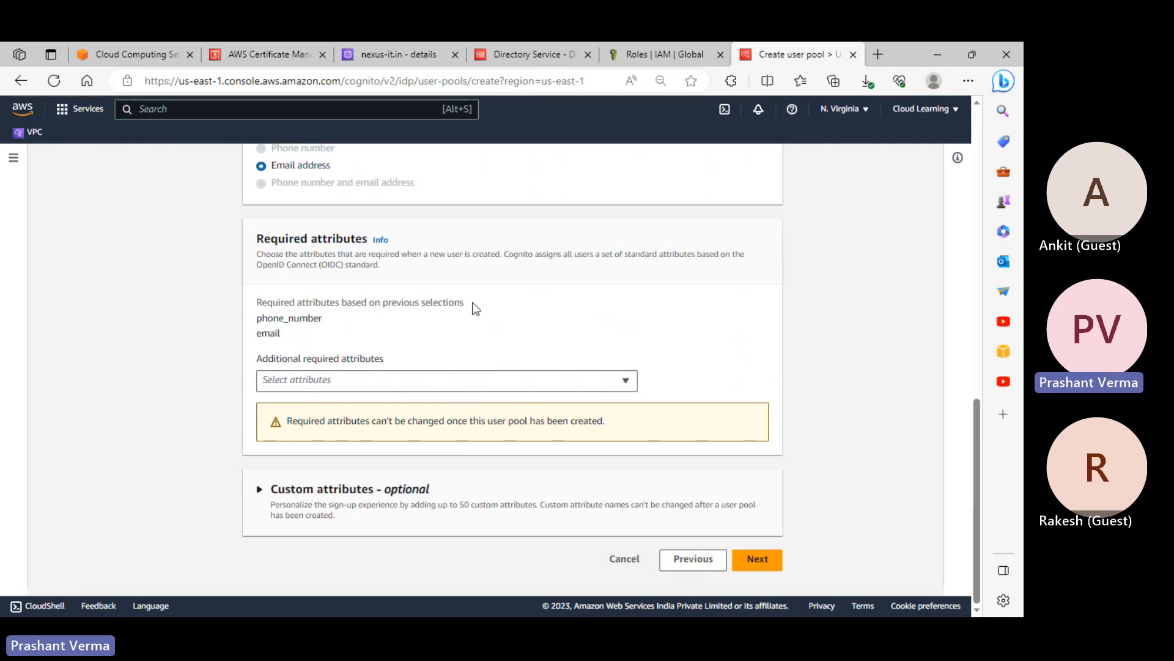
Make birthdate, address, gender and name additional required attributes
{"action": "left_click_drag", "start_coordinate": [273, 318], "coordinate": [292, 331]}
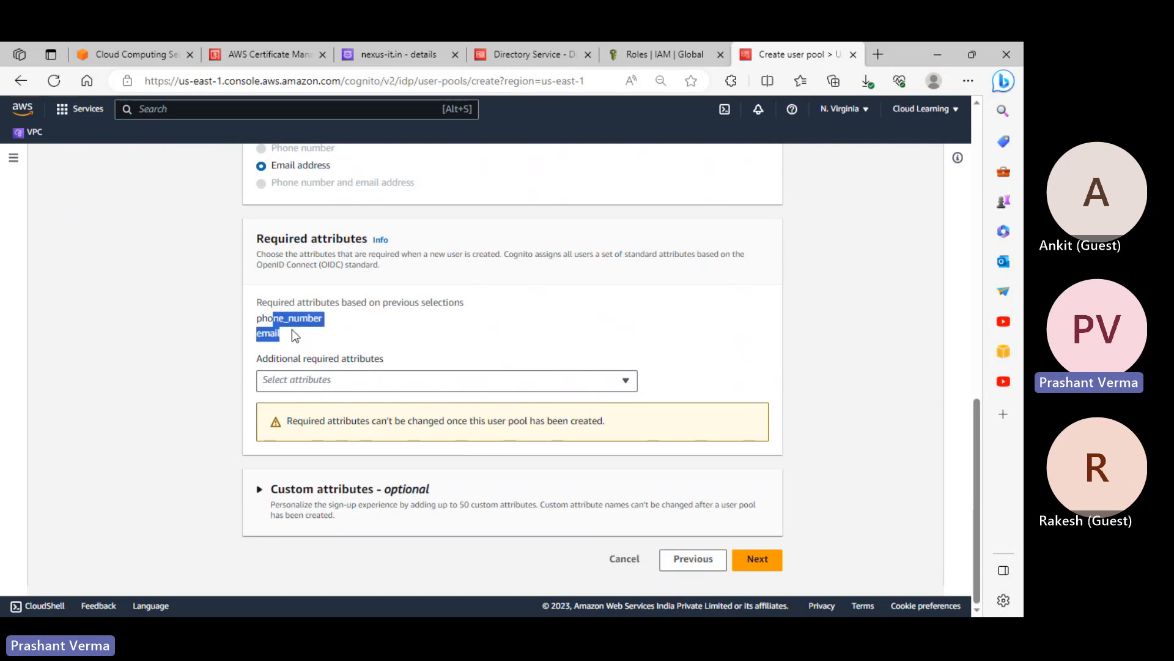
{"action": "left_click", "coordinate": [508, 380]}
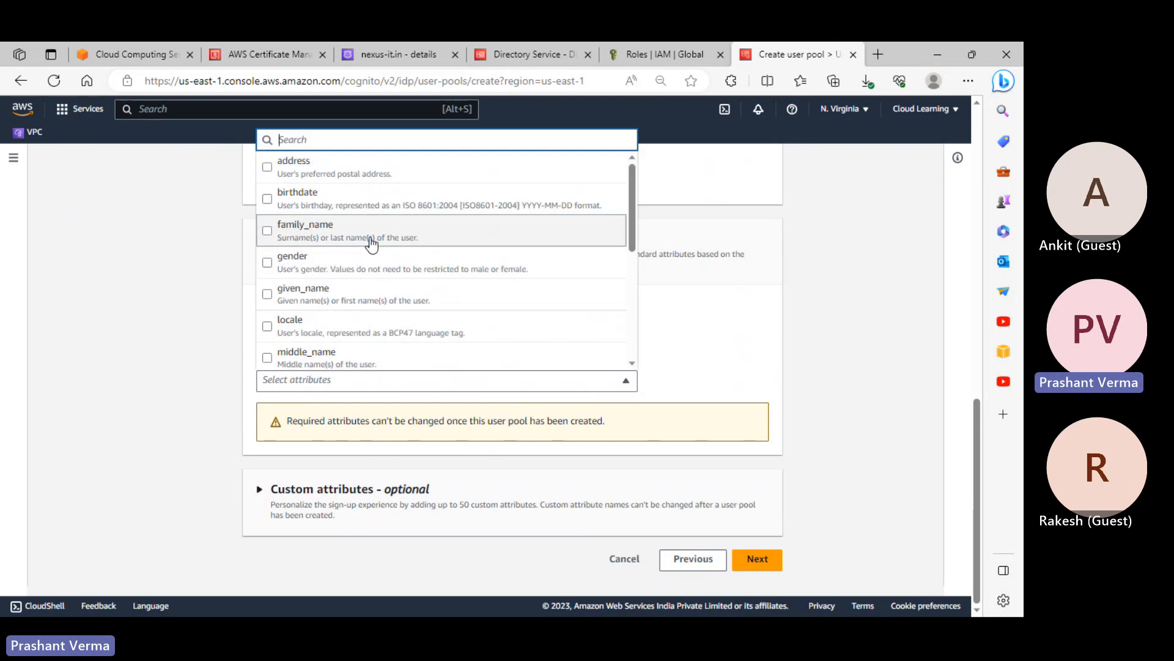
{"action": "left_click", "coordinate": [269, 202]}
{"action": "left_click", "coordinate": [267, 167]}
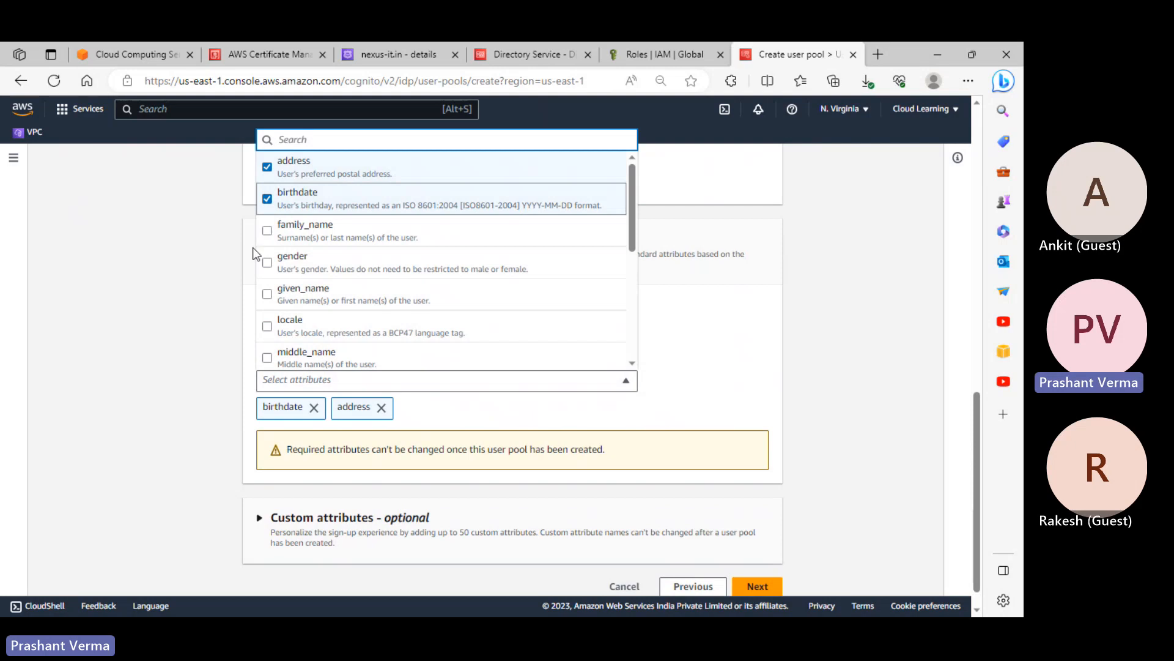
{"action": "left_click", "coordinate": [265, 262]}
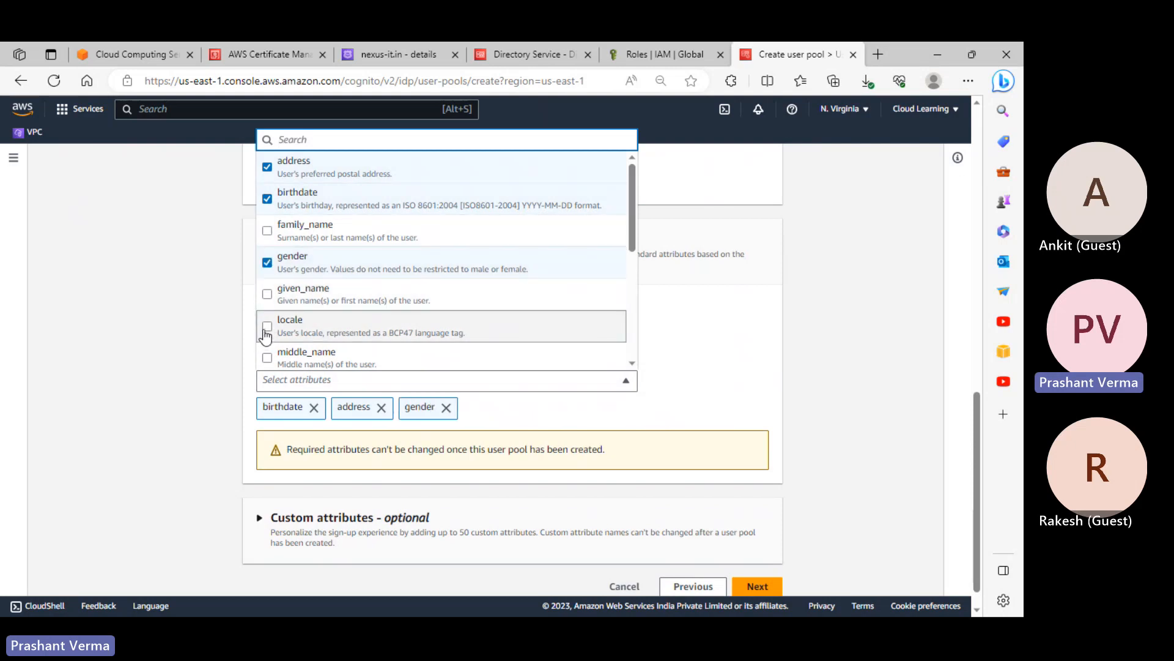
{"action": "scroll", "coordinate": [272, 325], "scroll_direction": "down", "scroll_amount": 1}
{"action": "scroll", "coordinate": [272, 315], "scroll_direction": "down", "scroll_amount": 1}
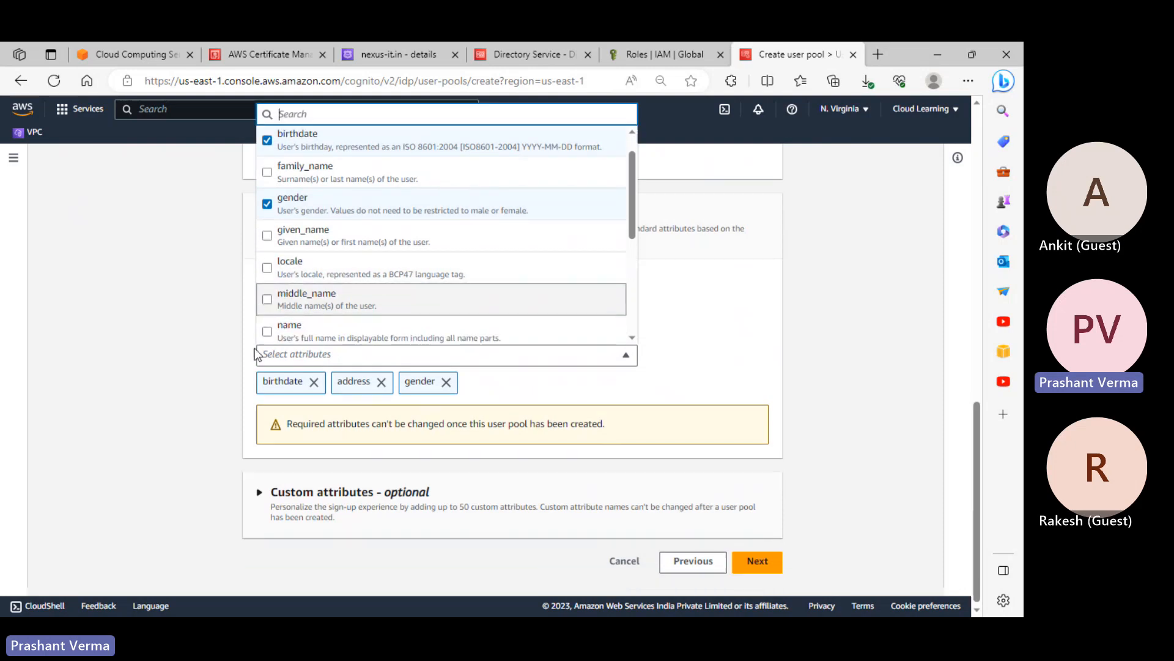
{"action": "left_click", "coordinate": [267, 330]}
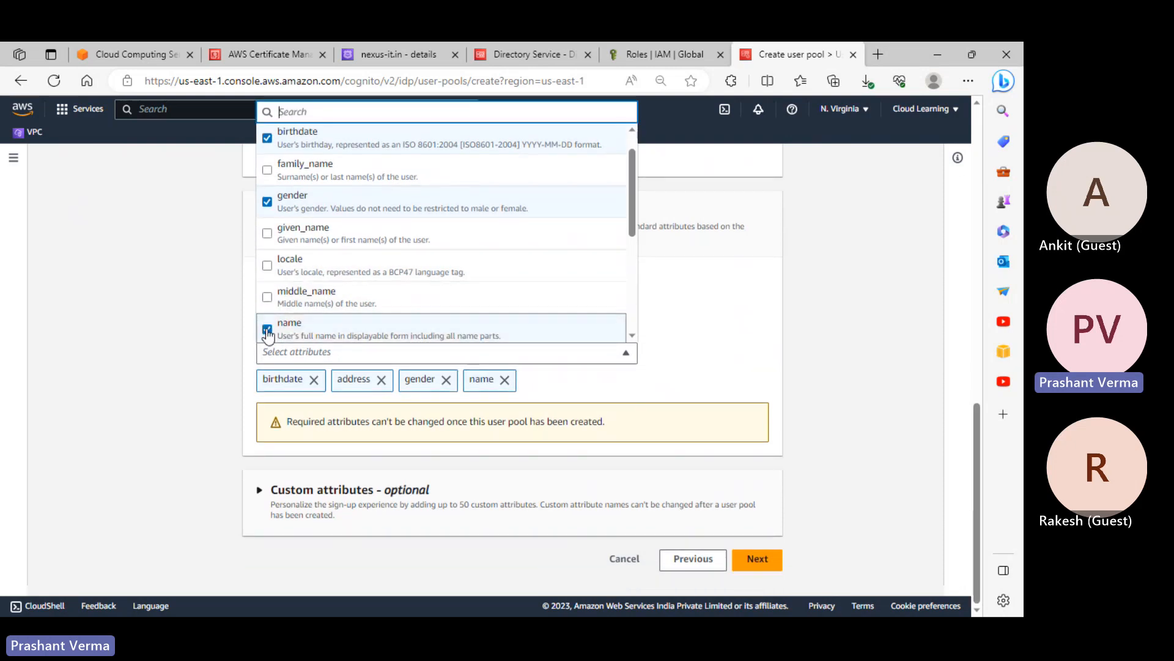
{"action": "left_click", "coordinate": [821, 500]}
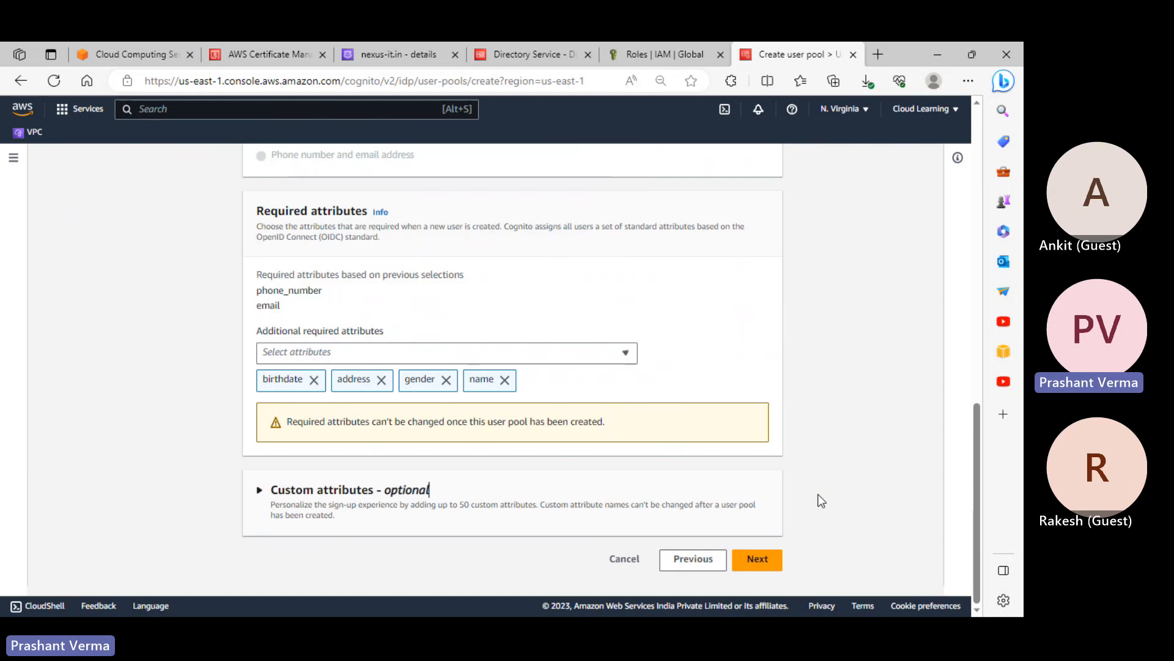
Add preferred_username as required, expand Custom attributes, and advance to Configure message delivery
{"action": "left_click", "coordinate": [548, 357]}
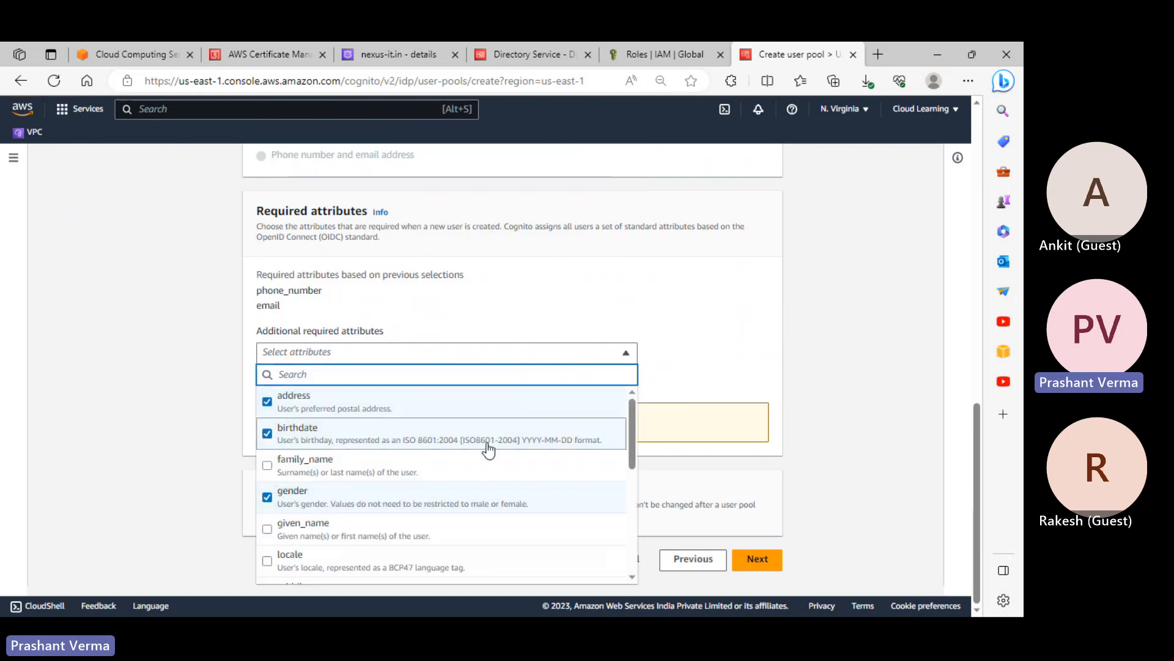
{"action": "scroll", "coordinate": [488, 464], "scroll_direction": "down", "scroll_amount": 3}
{"action": "scroll", "coordinate": [489, 477], "scroll_direction": "down", "scroll_amount": 2}
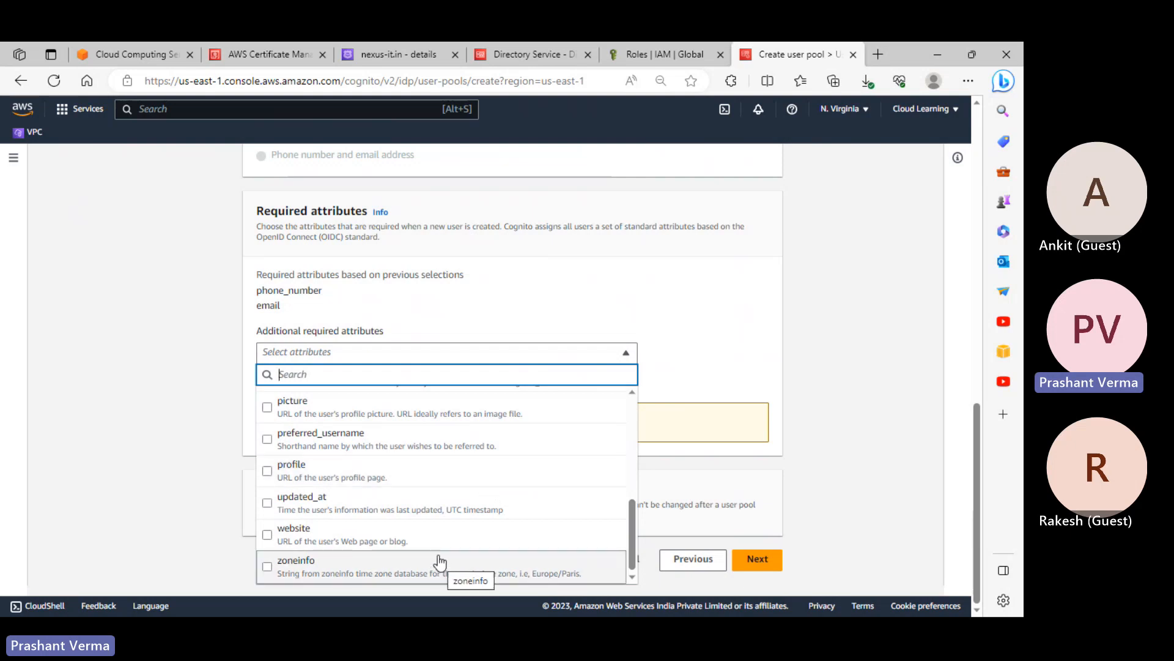
{"action": "scroll", "coordinate": [437, 558], "scroll_direction": "up", "scroll_amount": 3}
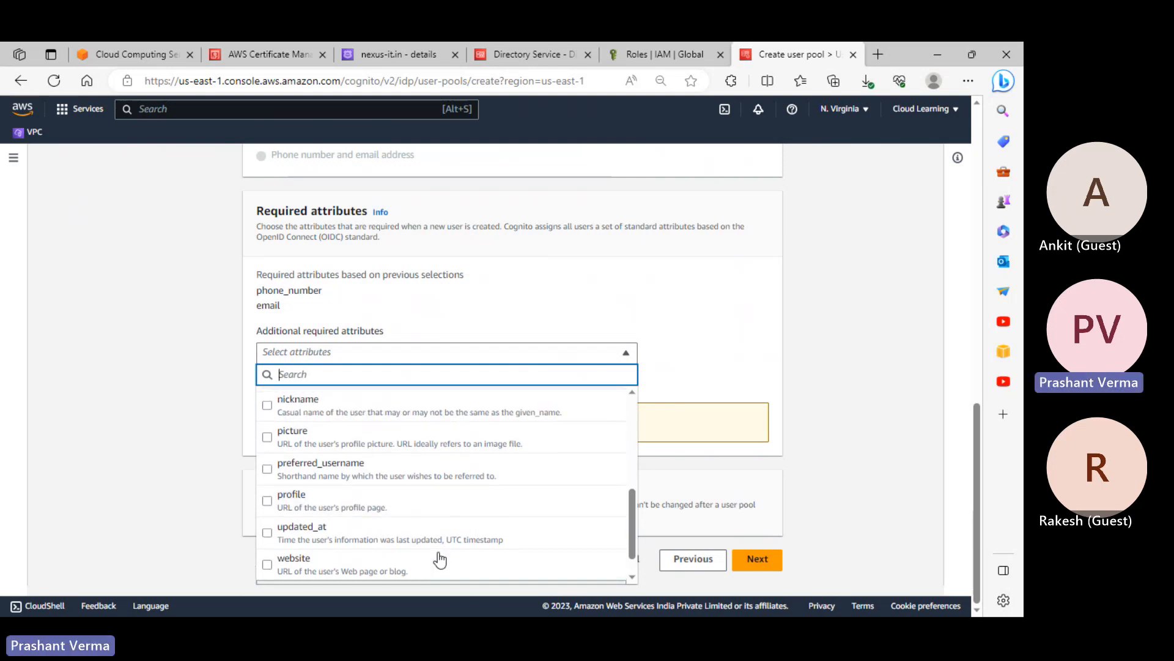
{"action": "left_click", "coordinate": [272, 537]}
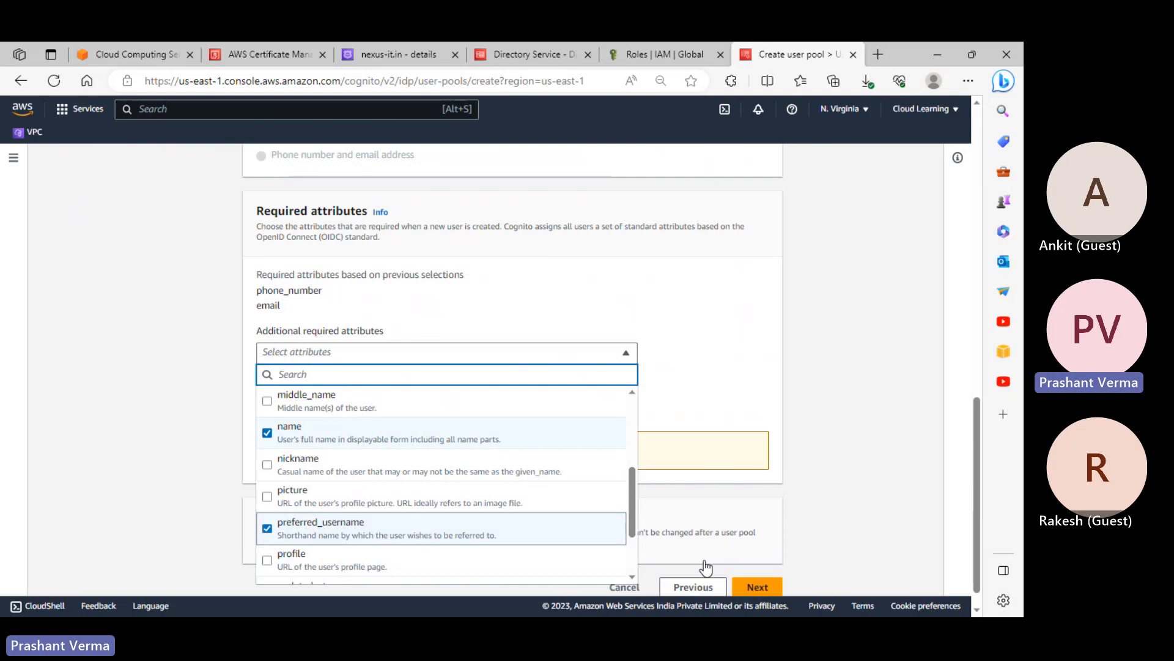
{"action": "left_click", "coordinate": [832, 506]}
{"action": "scroll", "coordinate": [613, 448], "scroll_direction": "down", "scroll_amount": 2}
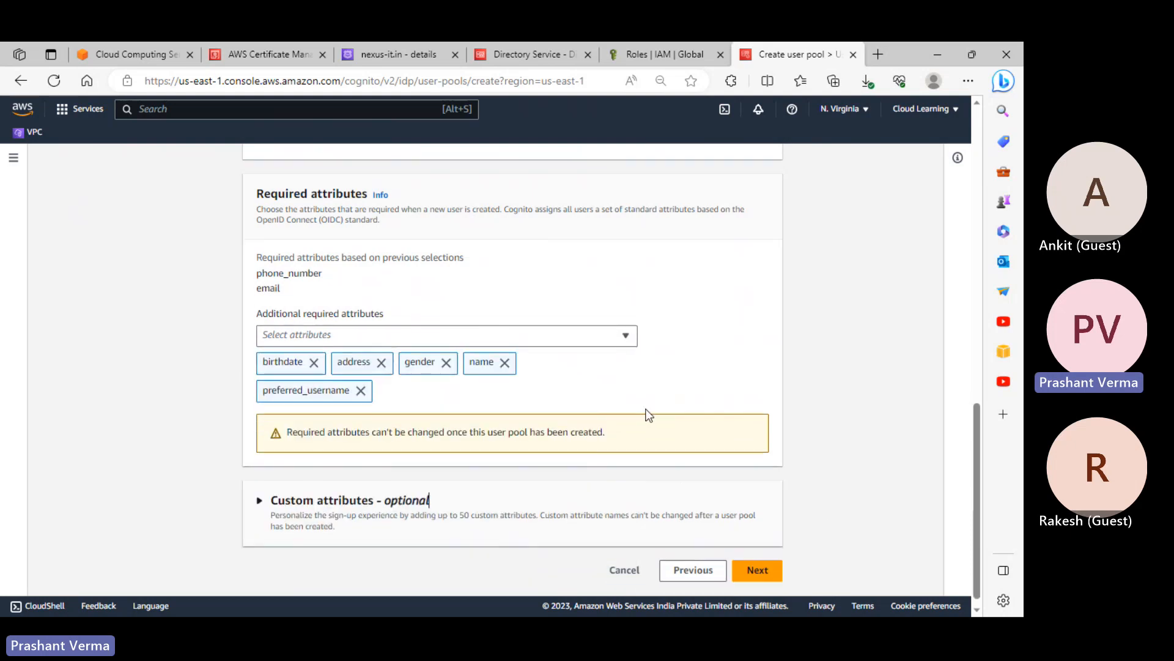
{"action": "left_click", "coordinate": [394, 490]}
{"action": "scroll", "coordinate": [431, 499], "scroll_direction": "down", "scroll_amount": 2}
{"action": "left_click", "coordinate": [757, 561]}
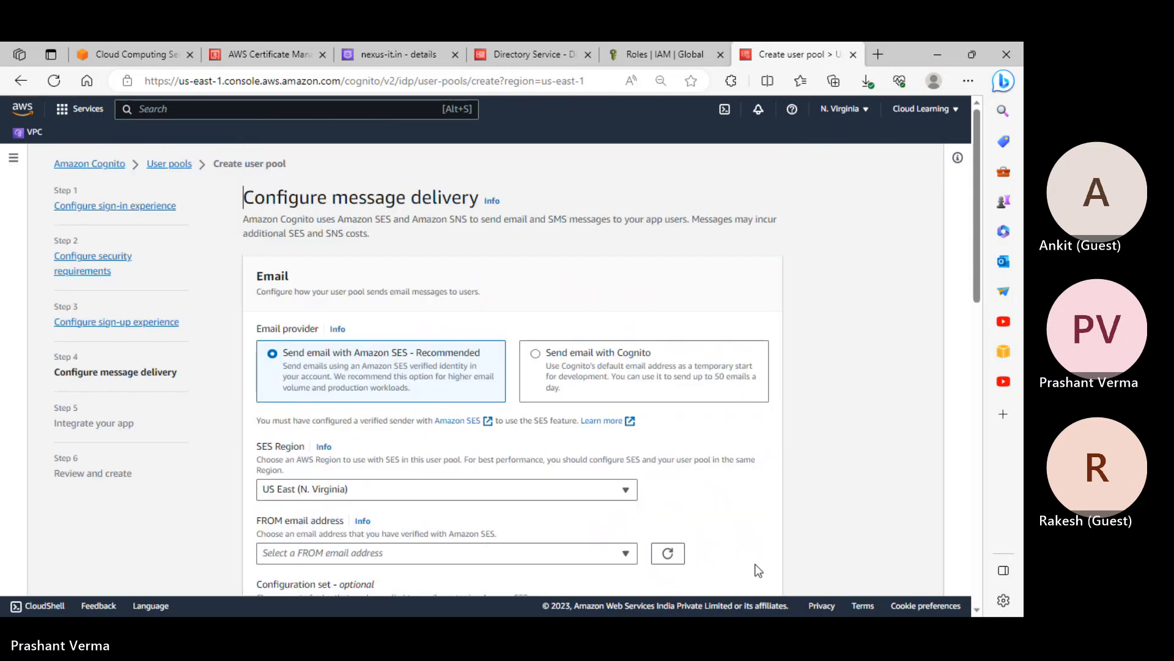
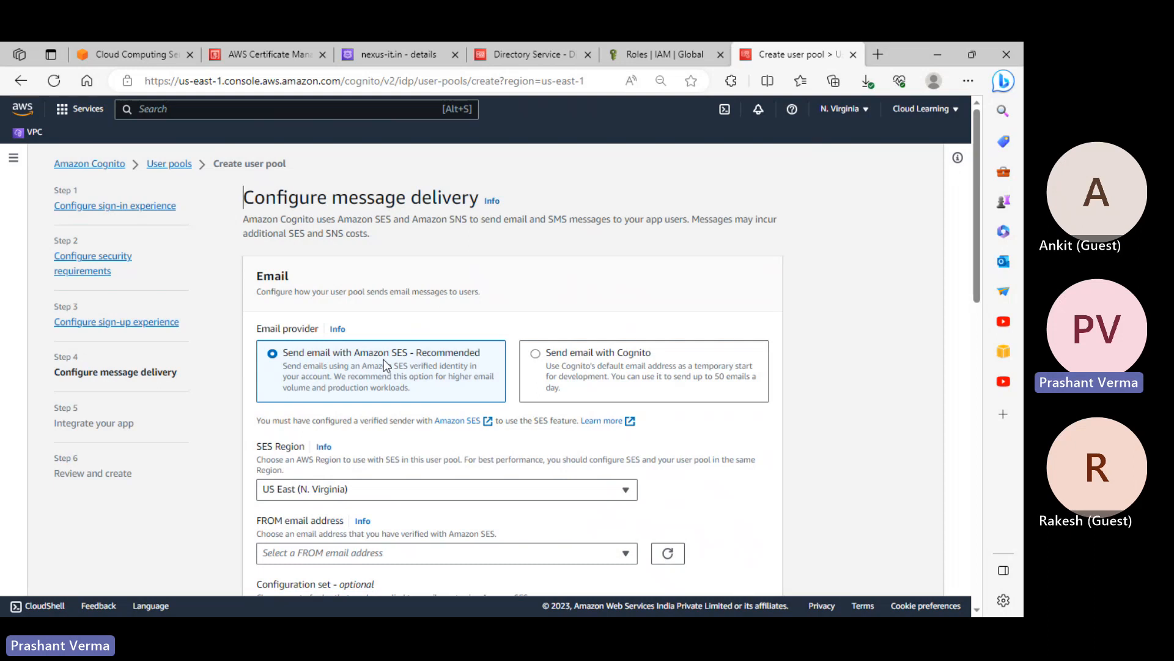
Send user emails with Cognito and name the new IAM role cognitorule
{"action": "scroll", "coordinate": [386, 365], "scroll_direction": "down", "scroll_amount": 4}
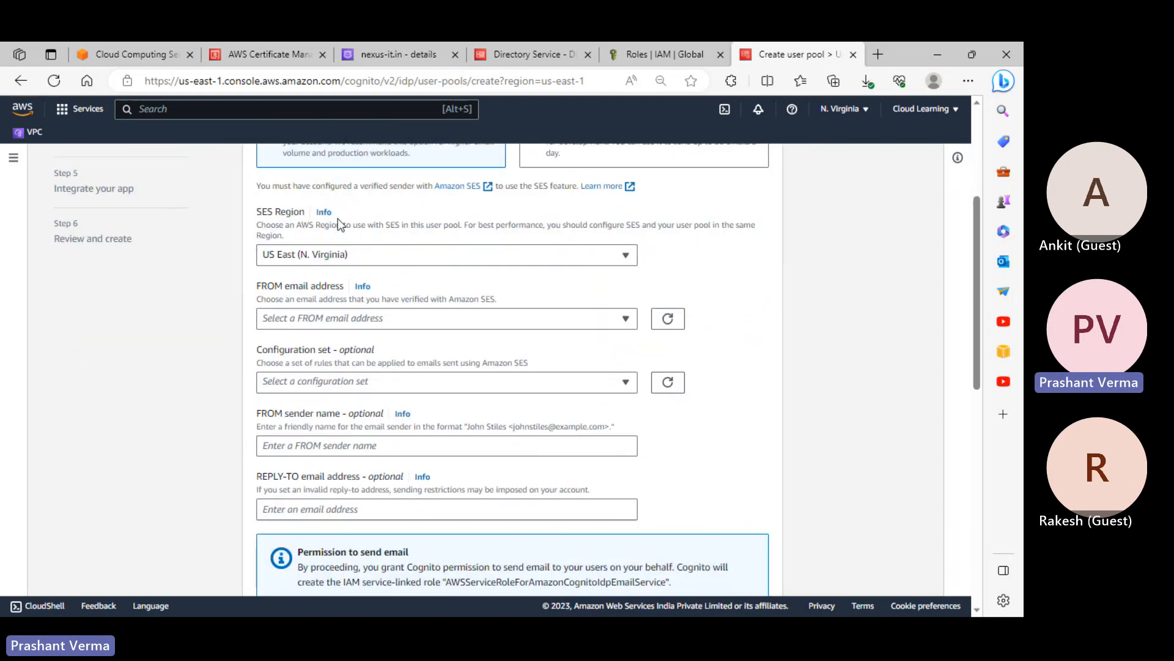
{"action": "scroll", "coordinate": [394, 343], "scroll_direction": "up", "scroll_amount": 2}
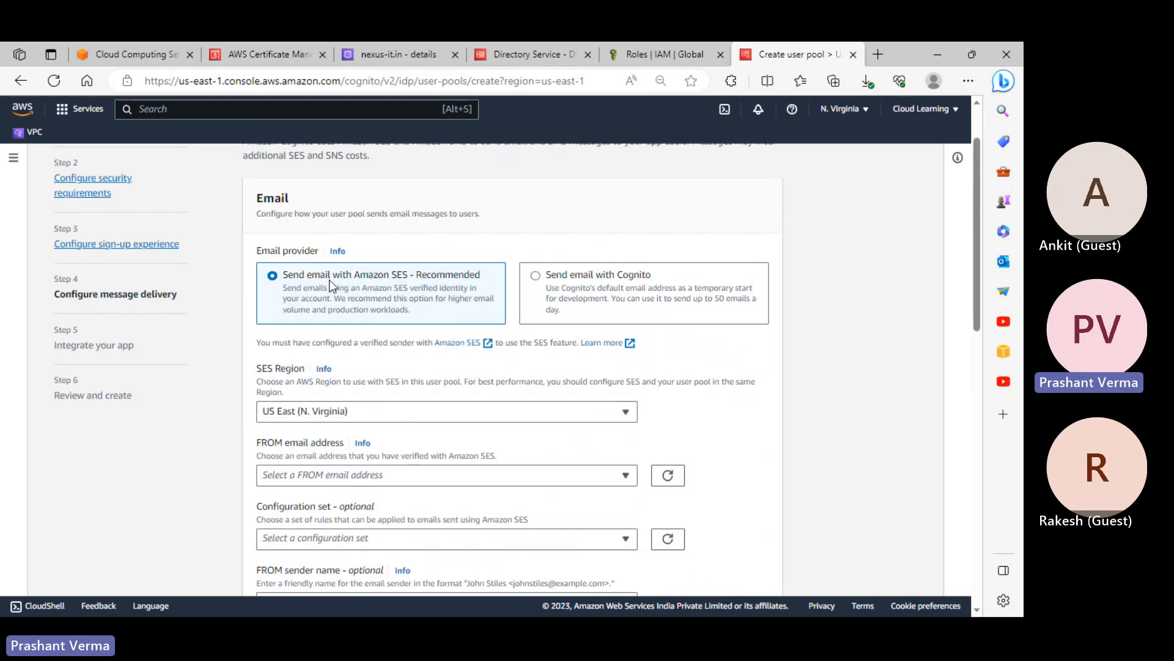
{"action": "left_click", "coordinate": [572, 279]}
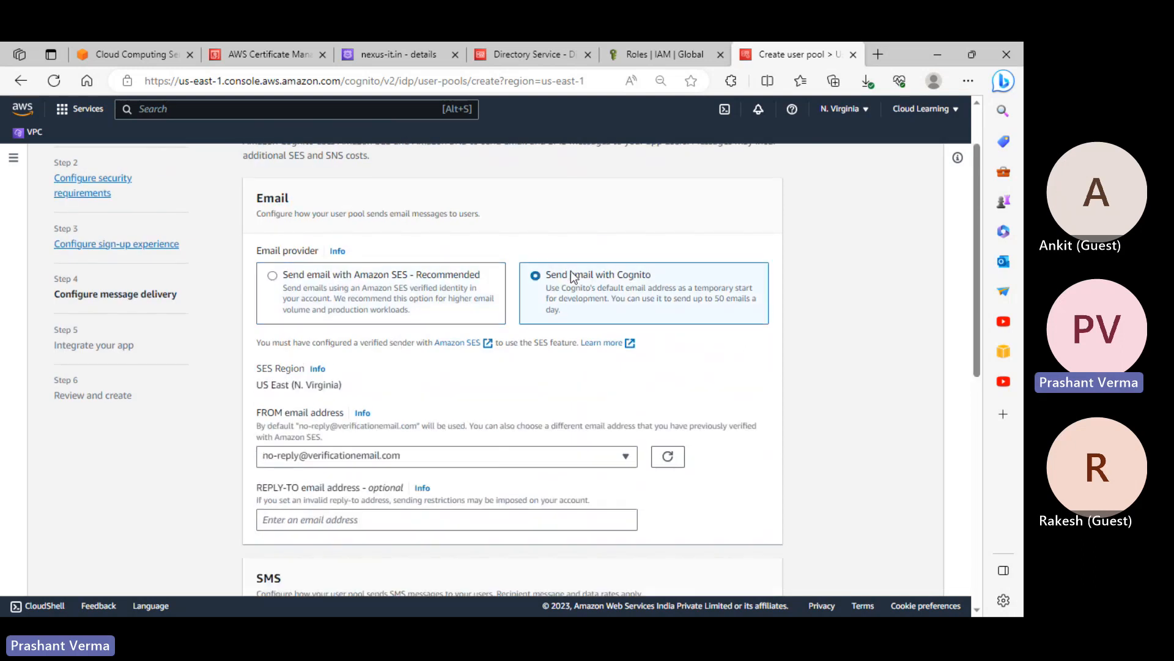
{"action": "scroll", "coordinate": [541, 404], "scroll_direction": "down", "scroll_amount": 4}
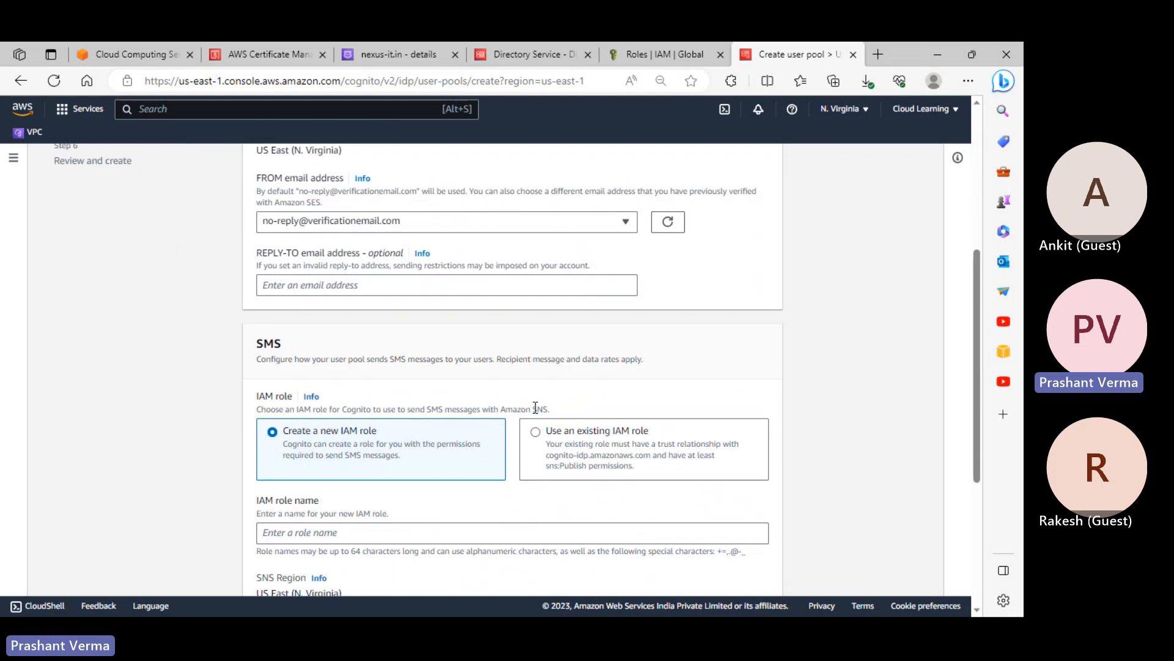
{"action": "scroll", "coordinate": [536, 407], "scroll_direction": "down", "scroll_amount": 4}
{"action": "scroll", "coordinate": [630, 367], "scroll_direction": "up", "scroll_amount": 7}
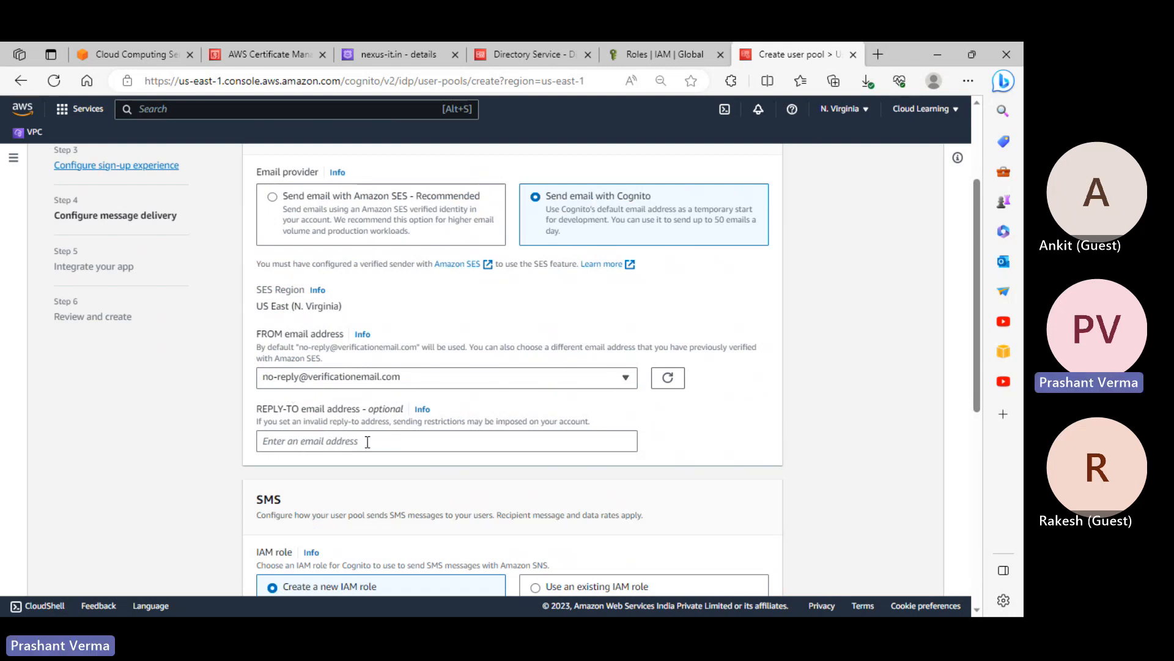
{"action": "scroll", "coordinate": [438, 440], "scroll_direction": "down", "scroll_amount": 3}
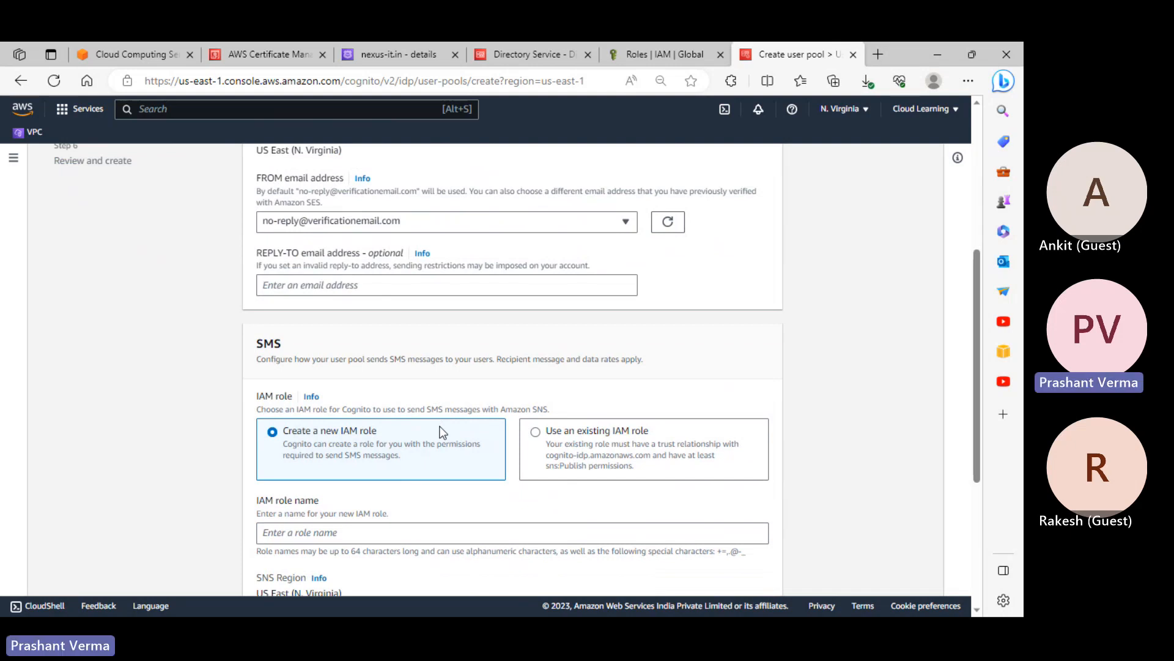
{"action": "scroll", "coordinate": [442, 432], "scroll_direction": "down", "scroll_amount": 4}
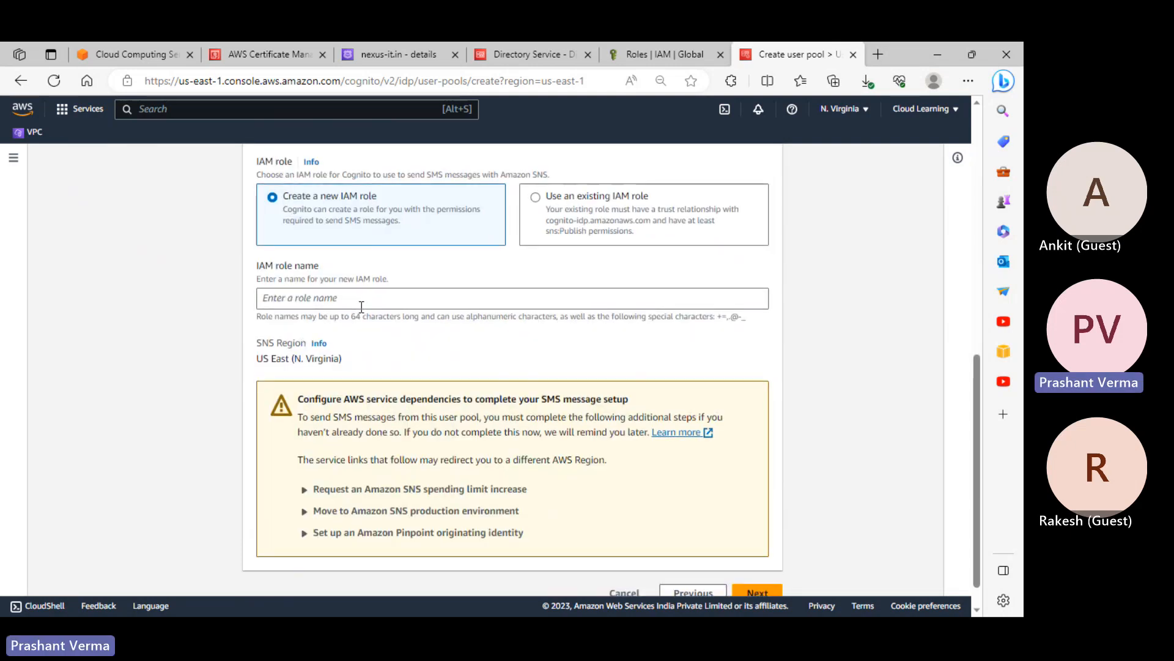
{"action": "scroll", "coordinate": [362, 307], "scroll_direction": "down", "scroll_amount": 1}
{"action": "left_click", "coordinate": [353, 271]}
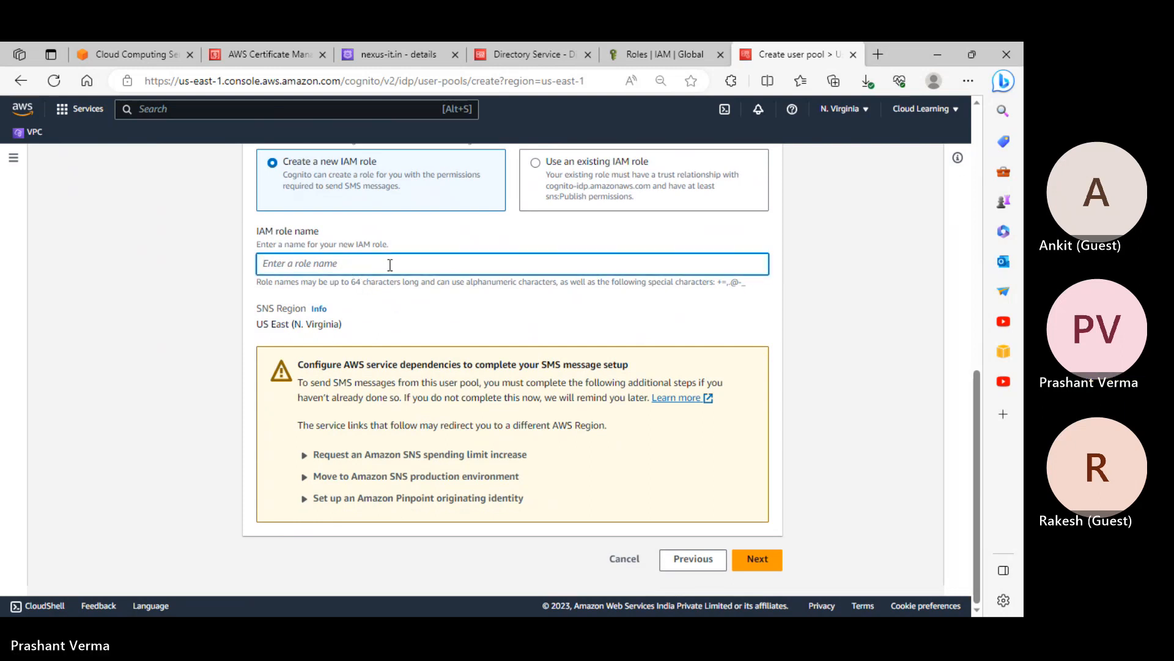
{"action": "type", "text": "cognitorule"}
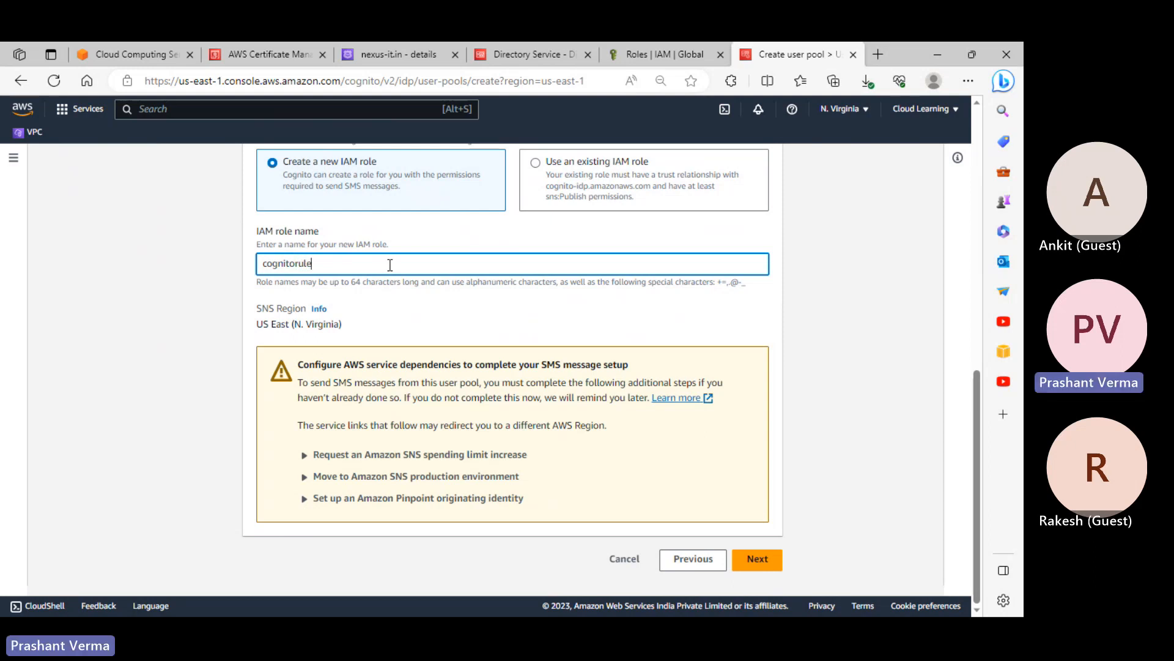
Add a reply-to email address, keep Cognito email delivery, and continue to app integration
{"action": "scroll", "coordinate": [623, 300], "scroll_direction": "up", "scroll_amount": 7}
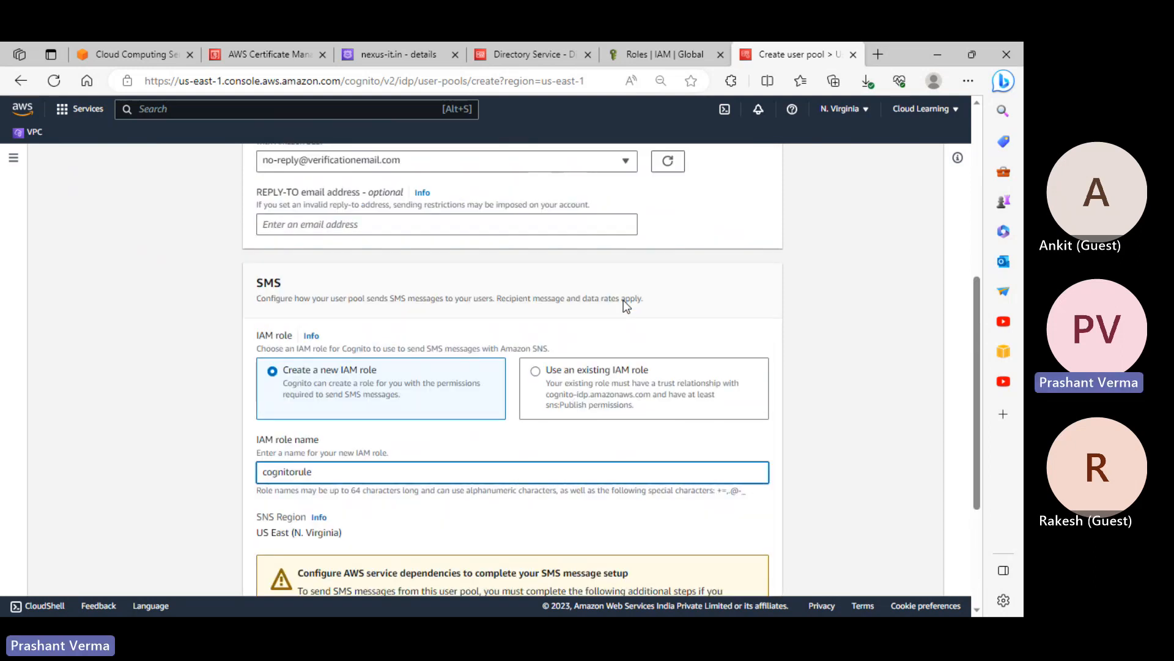
{"action": "left_click", "coordinate": [314, 484]}
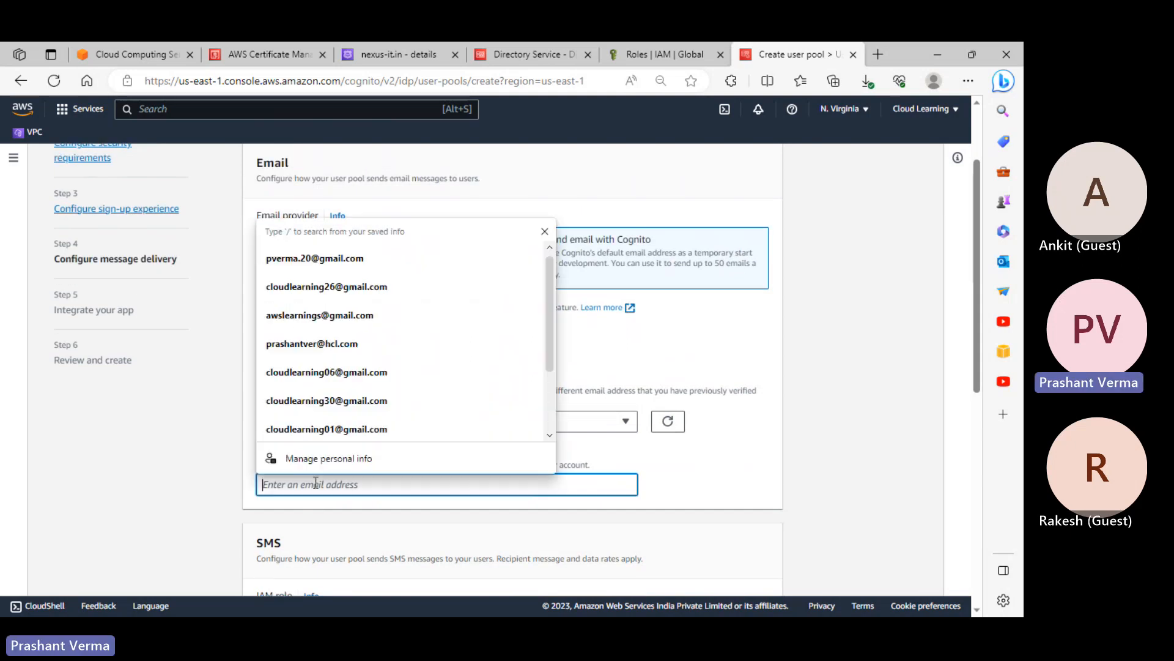
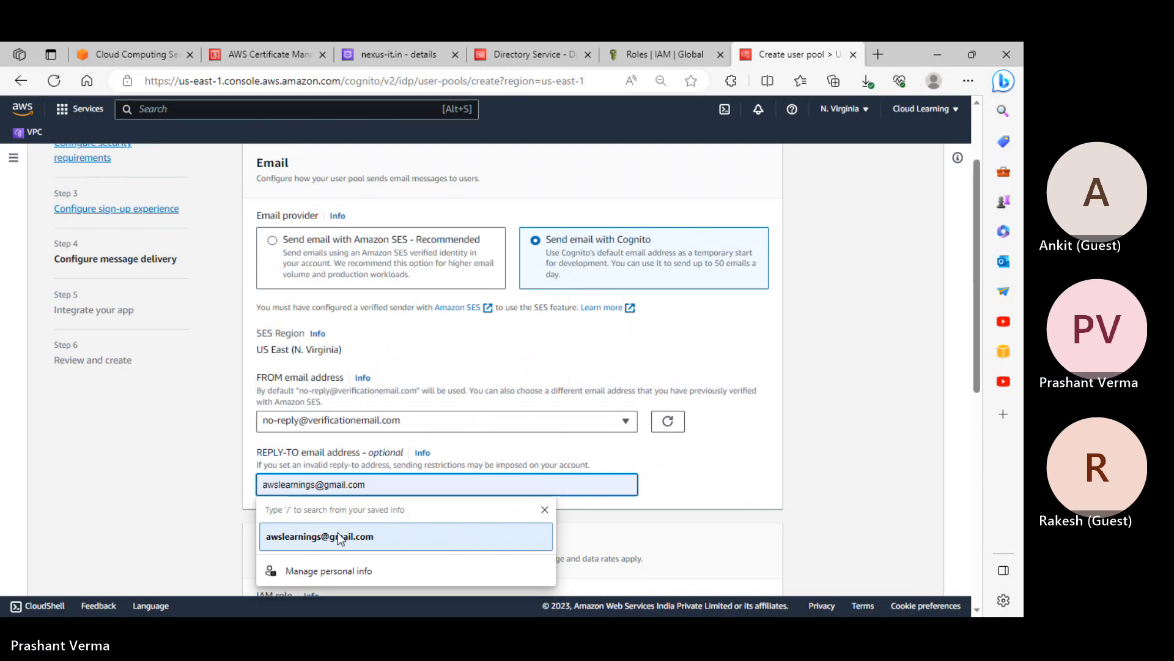
{"action": "left_click", "coordinate": [338, 534]}
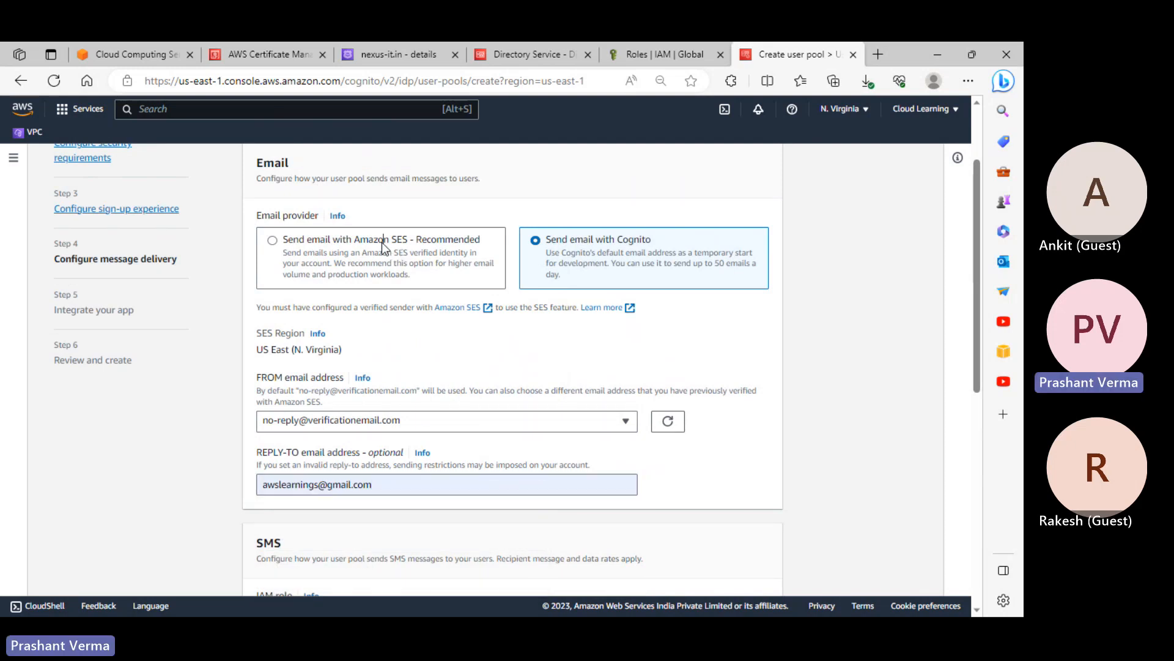
{"action": "left_click", "coordinate": [382, 242]}
{"action": "scroll", "coordinate": [373, 239], "scroll_direction": "down", "scroll_amount": 5}
{"action": "scroll", "coordinate": [368, 235], "scroll_direction": "up", "scroll_amount": 3}
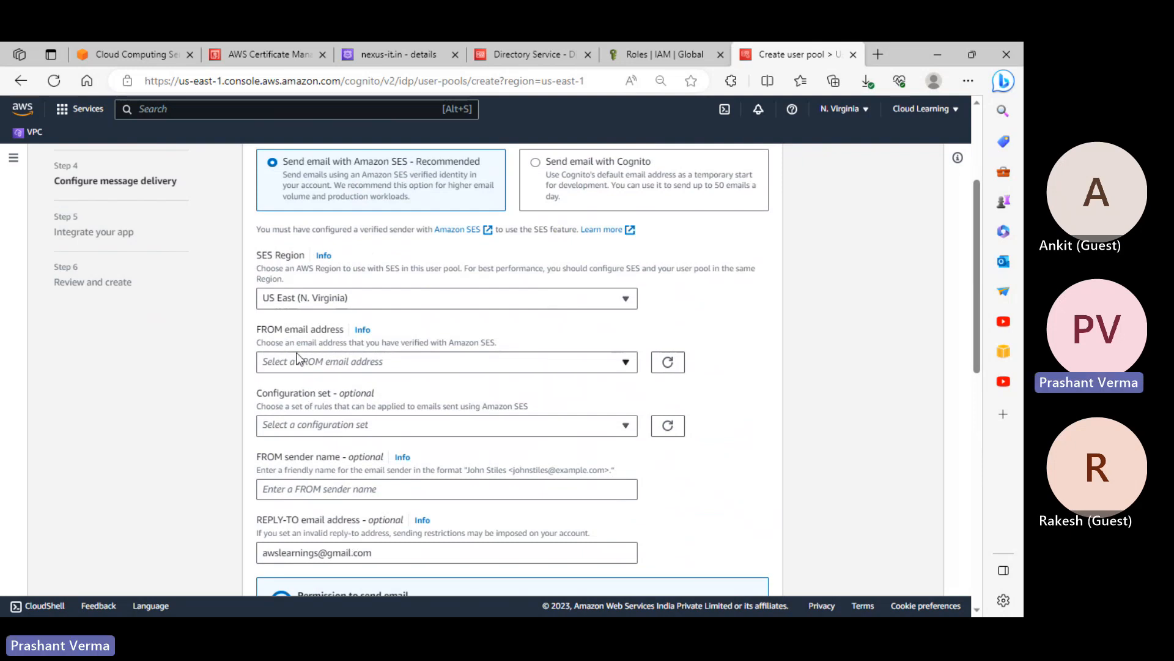
{"action": "scroll", "coordinate": [365, 367], "scroll_direction": "down", "scroll_amount": 7}
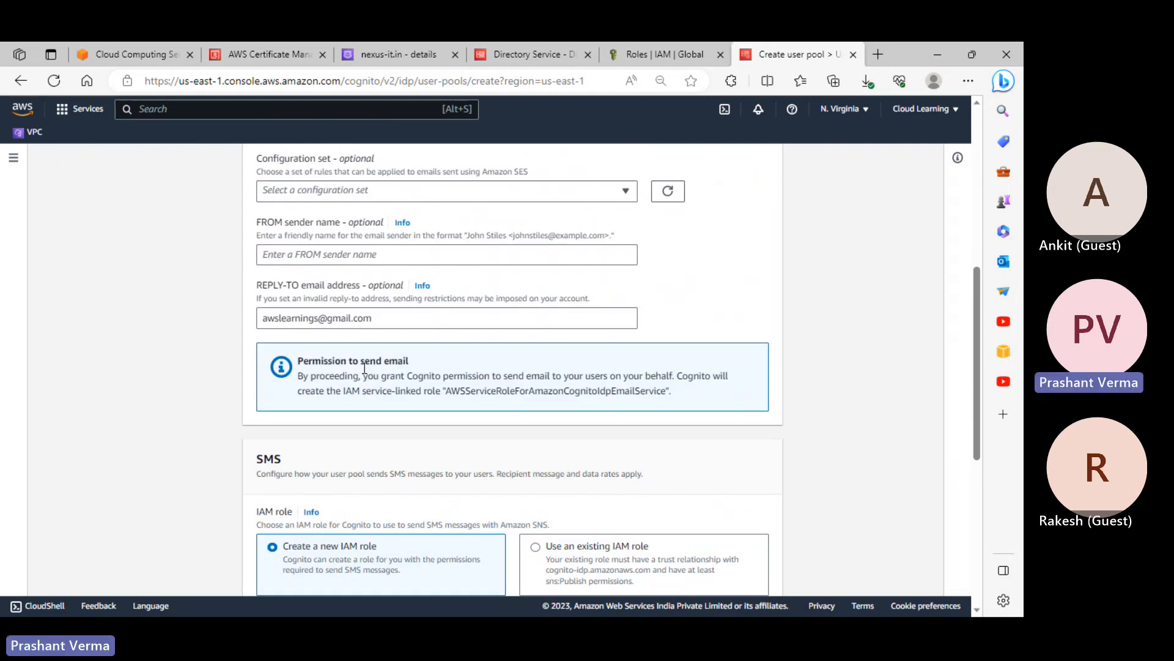
{"action": "scroll", "coordinate": [365, 368], "scroll_direction": "down", "scroll_amount": 3}
{"action": "scroll", "coordinate": [404, 323], "scroll_direction": "up", "scroll_amount": 10}
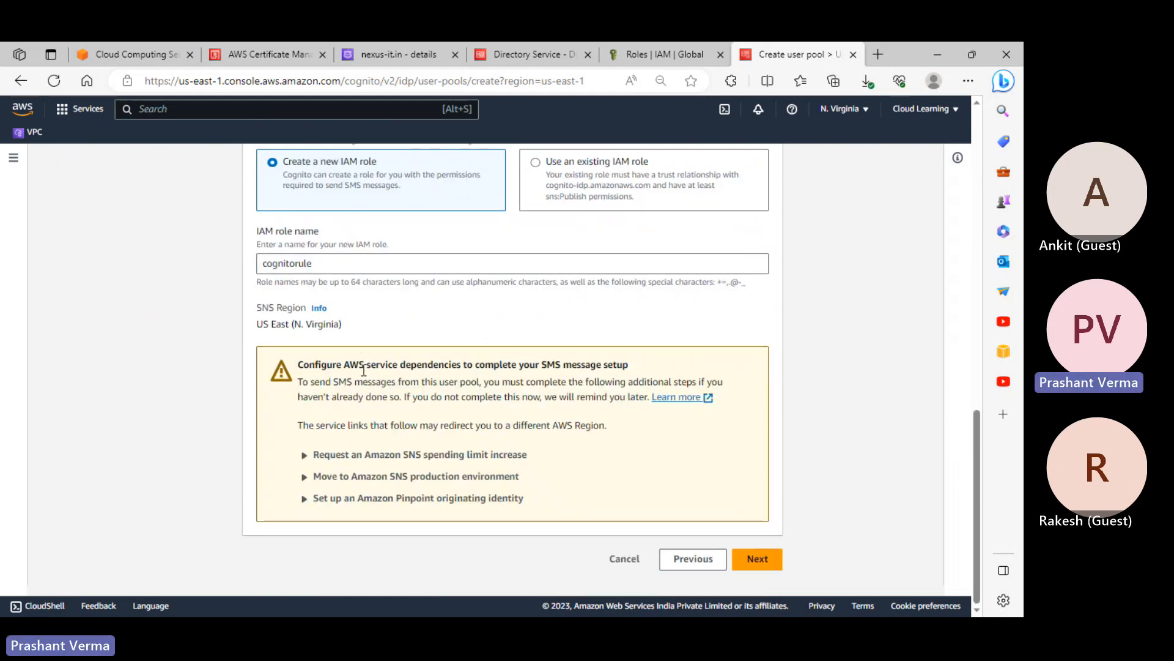
{"action": "left_click", "coordinate": [560, 366]}
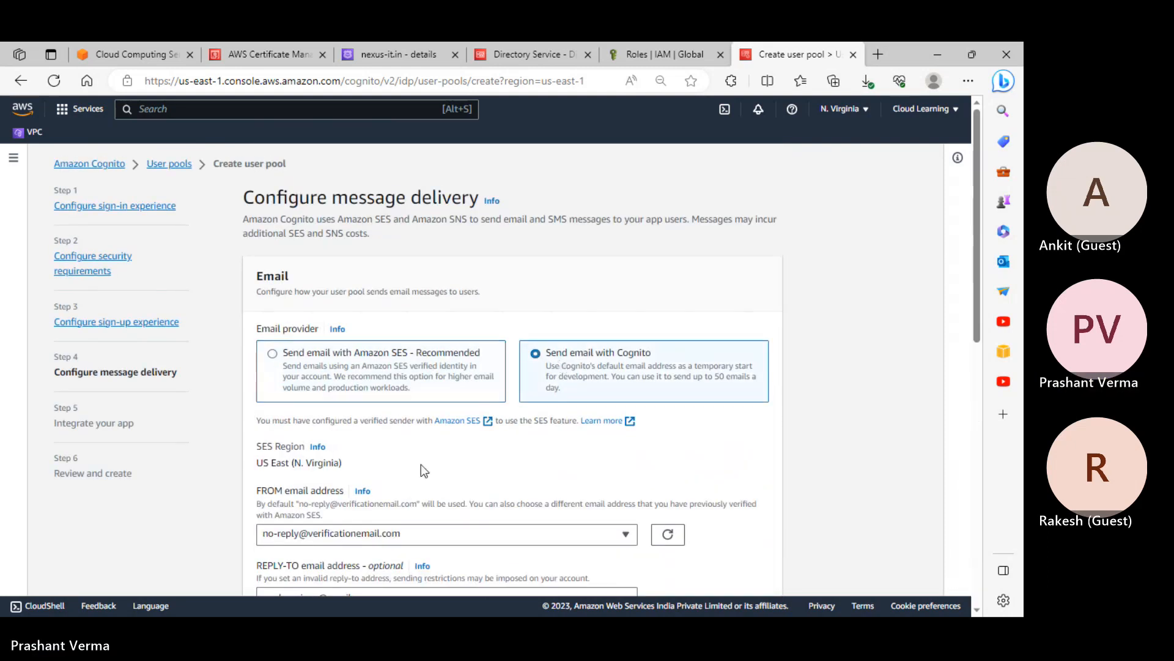
{"action": "scroll", "coordinate": [421, 464], "scroll_direction": "down", "scroll_amount": 4}
{"action": "scroll", "coordinate": [337, 379], "scroll_direction": "down", "scroll_amount": 6}
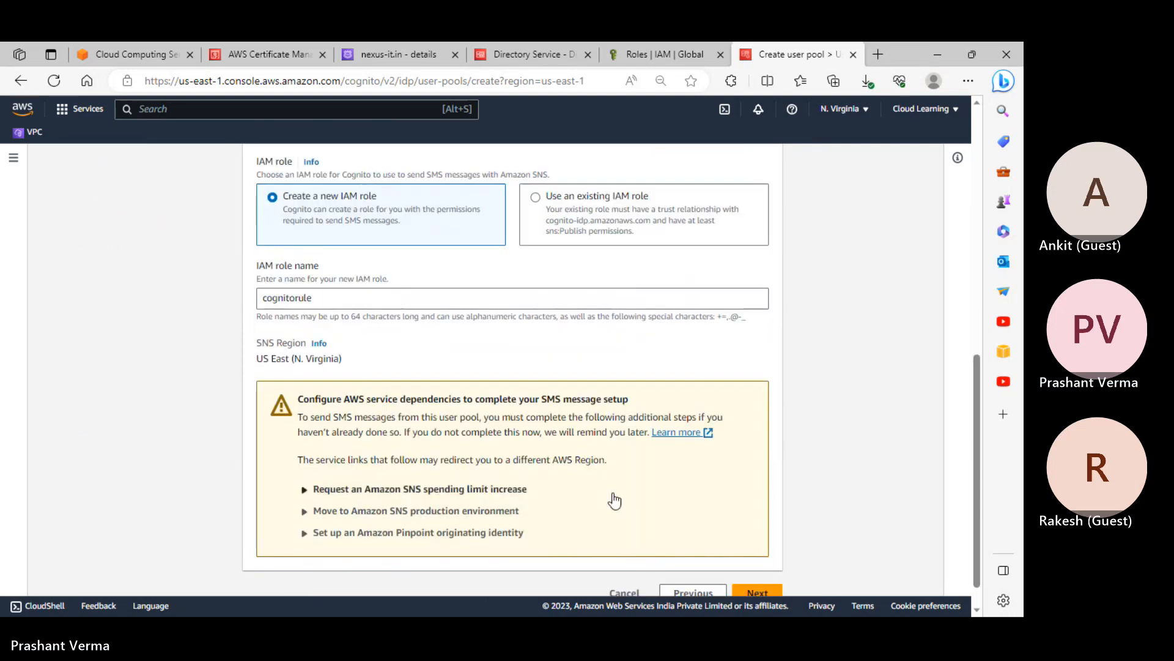
{"action": "scroll", "coordinate": [636, 459], "scroll_direction": "up", "scroll_amount": 10}
{"action": "scroll", "coordinate": [624, 444], "scroll_direction": "down", "scroll_amount": 10}
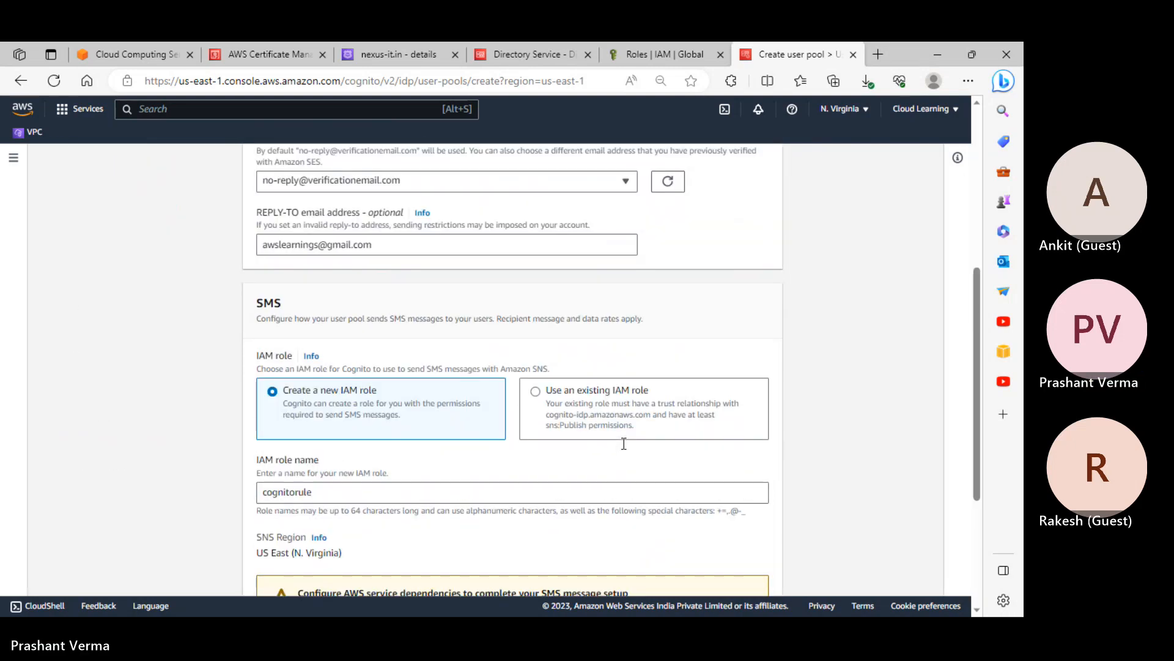
{"action": "left_click", "coordinate": [771, 569]}
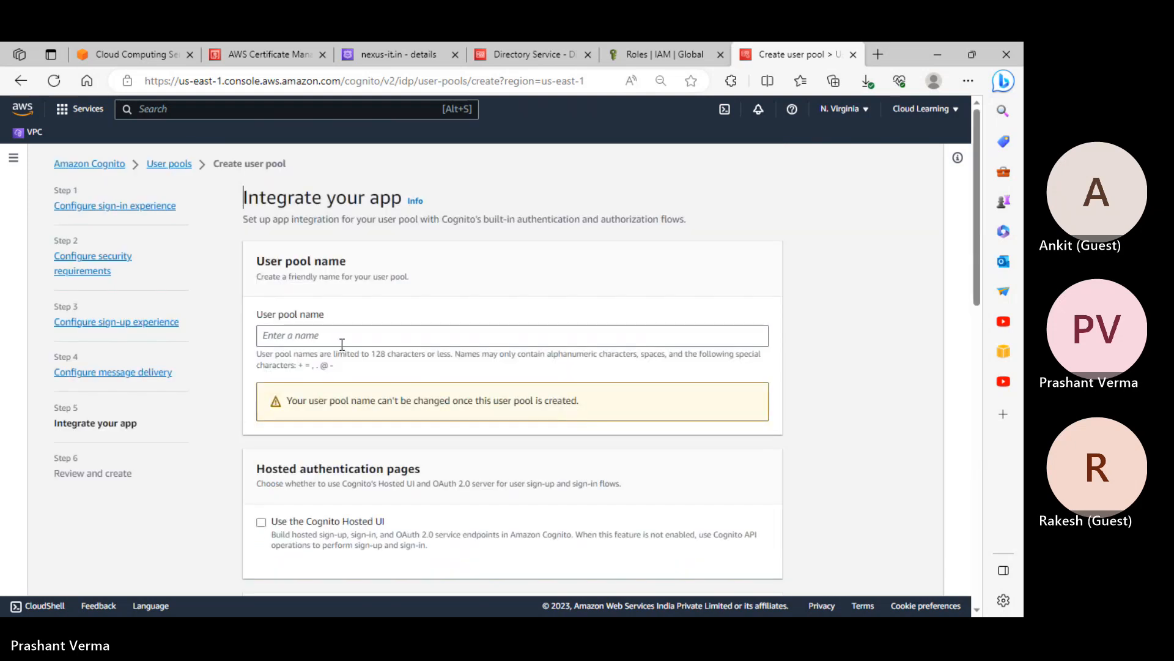
Name the user pool cloudlearningmobileapp
{"action": "left_click", "coordinate": [315, 332]}
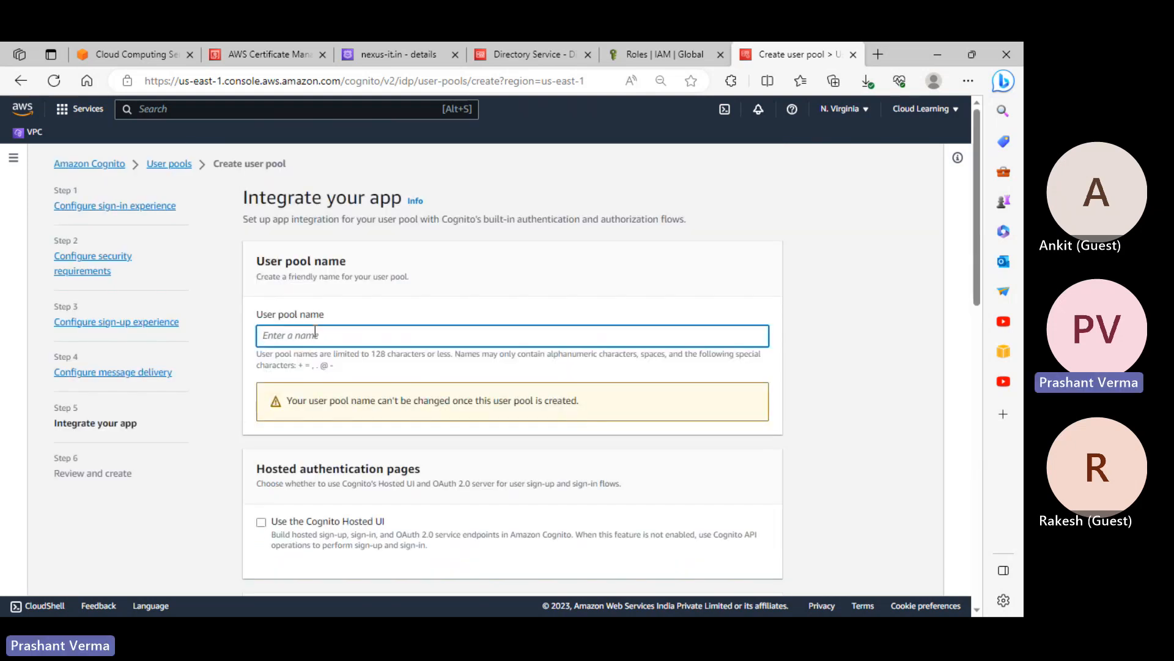
{"action": "type", "text": "cloud"}
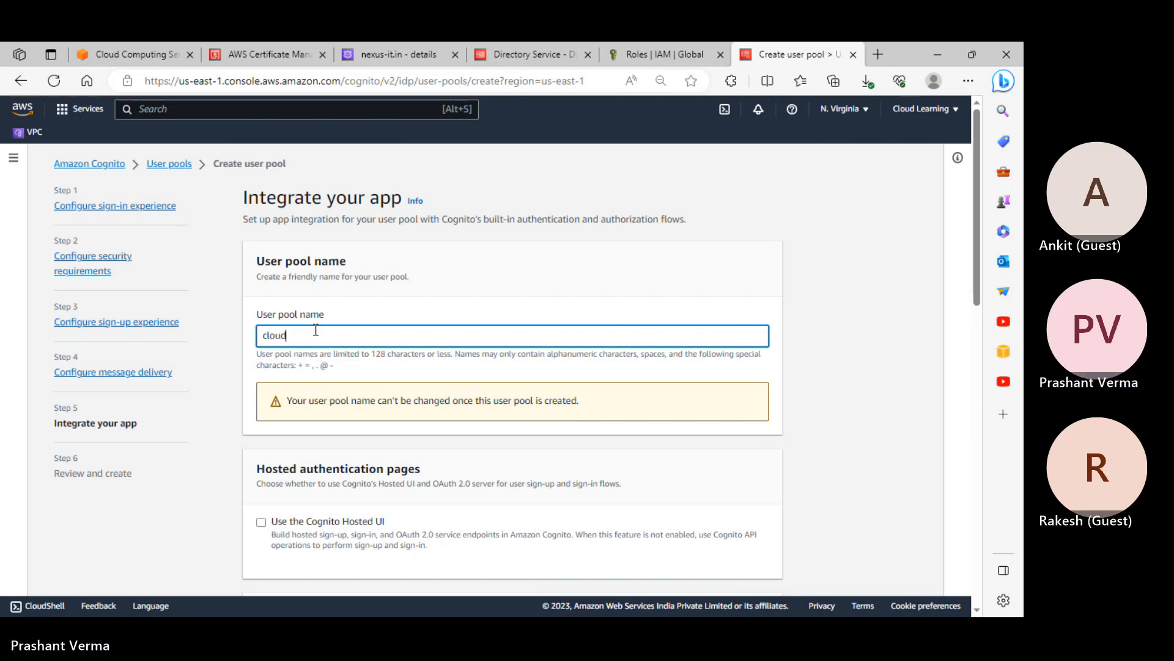
{"action": "type", "text": "learningmdbileapp"}
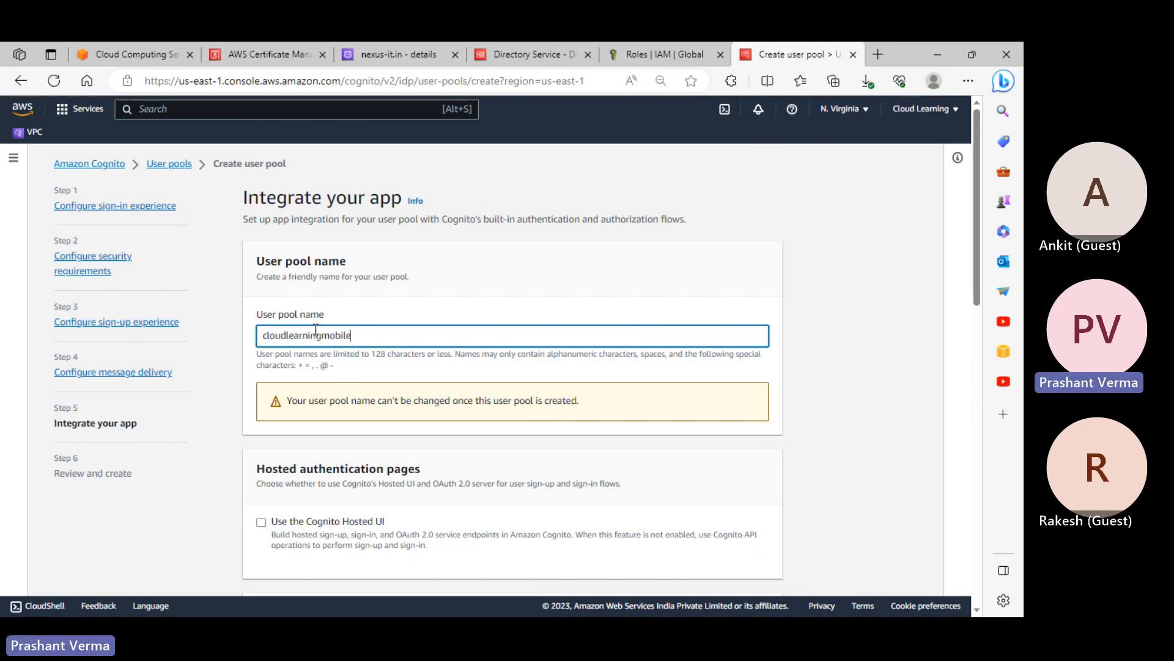
{"action": "scroll", "coordinate": [370, 335], "scroll_direction": "down", "scroll_amount": 5}
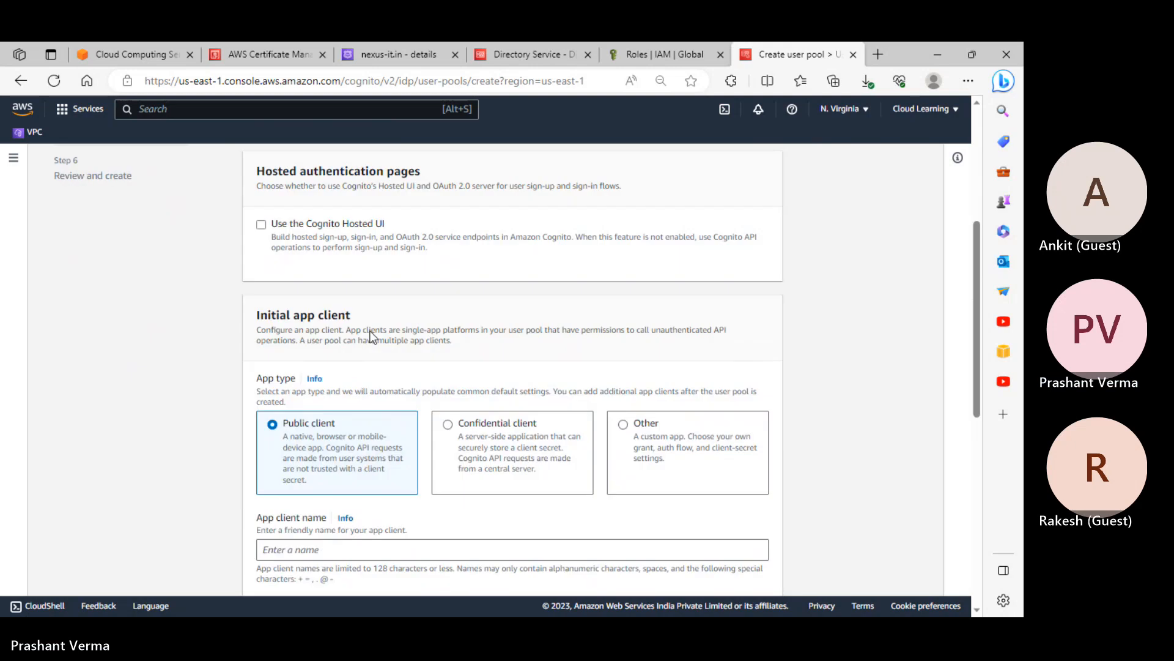
{"action": "scroll", "coordinate": [332, 226], "scroll_direction": "up", "scroll_amount": 3}
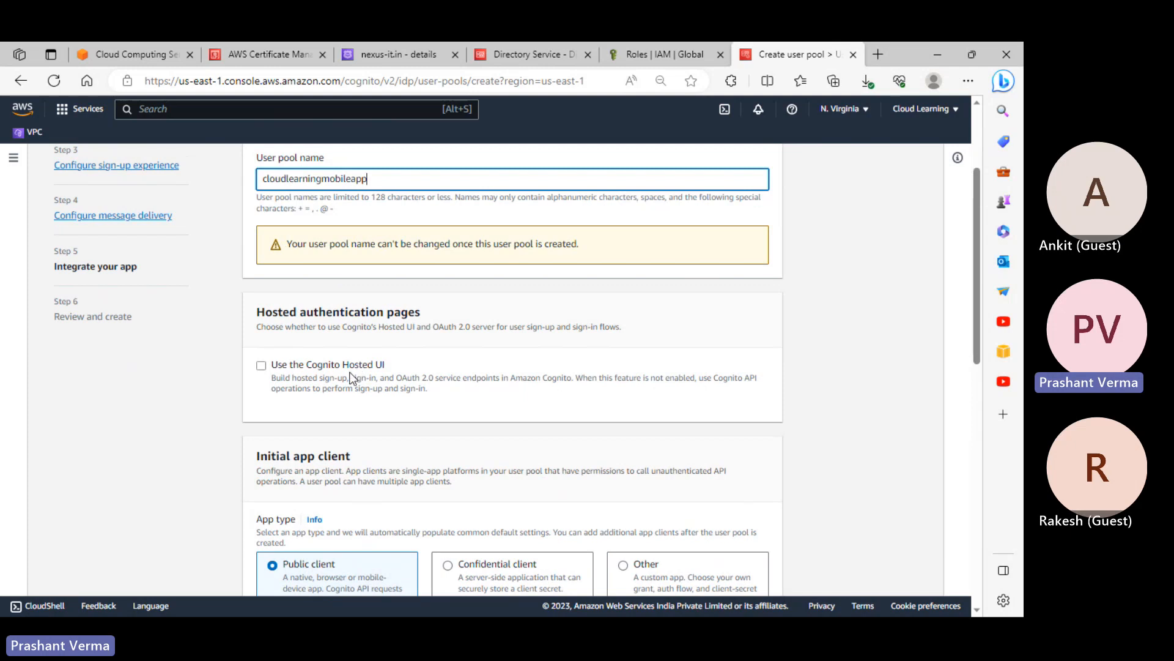
{"action": "scroll", "coordinate": [443, 400], "scroll_direction": "down", "scroll_amount": 4}
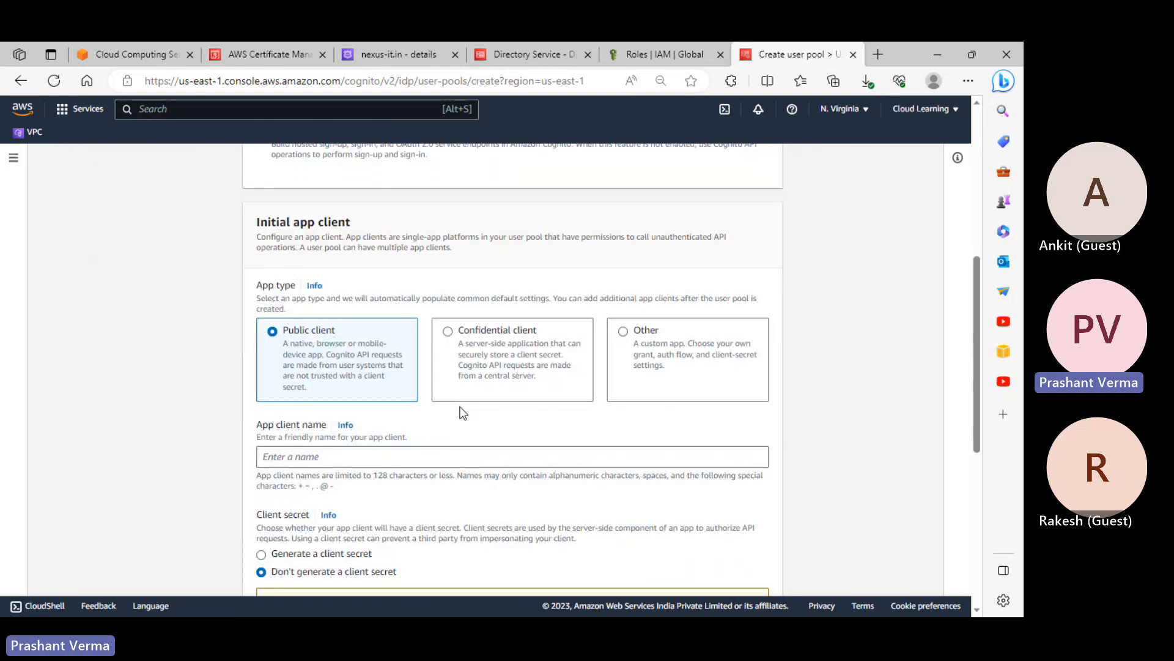
{"action": "scroll", "coordinate": [463, 414], "scroll_direction": "down", "scroll_amount": 1}
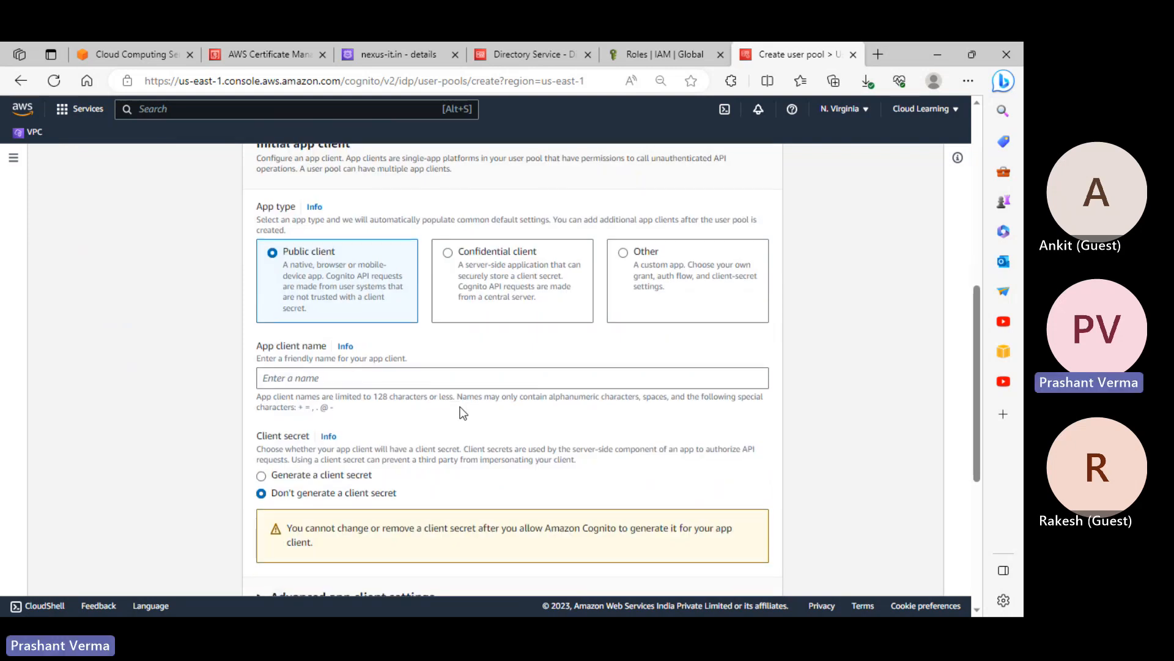
{"action": "scroll", "coordinate": [463, 414], "scroll_direction": "up", "scroll_amount": 1}
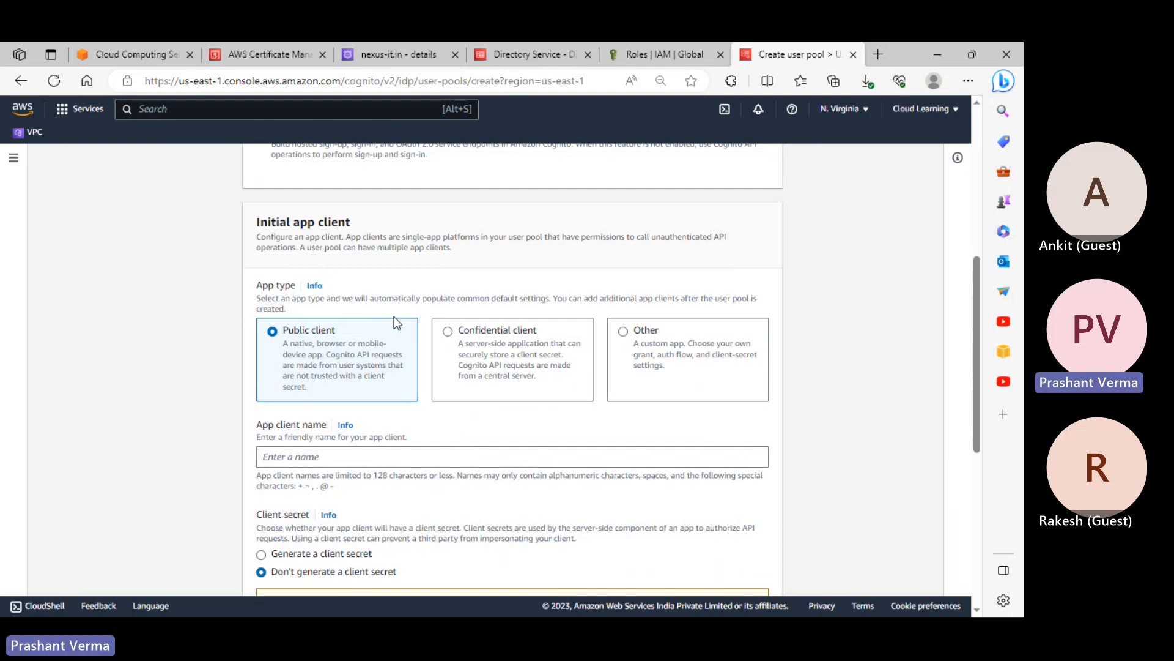
{"action": "scroll", "coordinate": [757, 324], "scroll_direction": "down", "scroll_amount": 1}
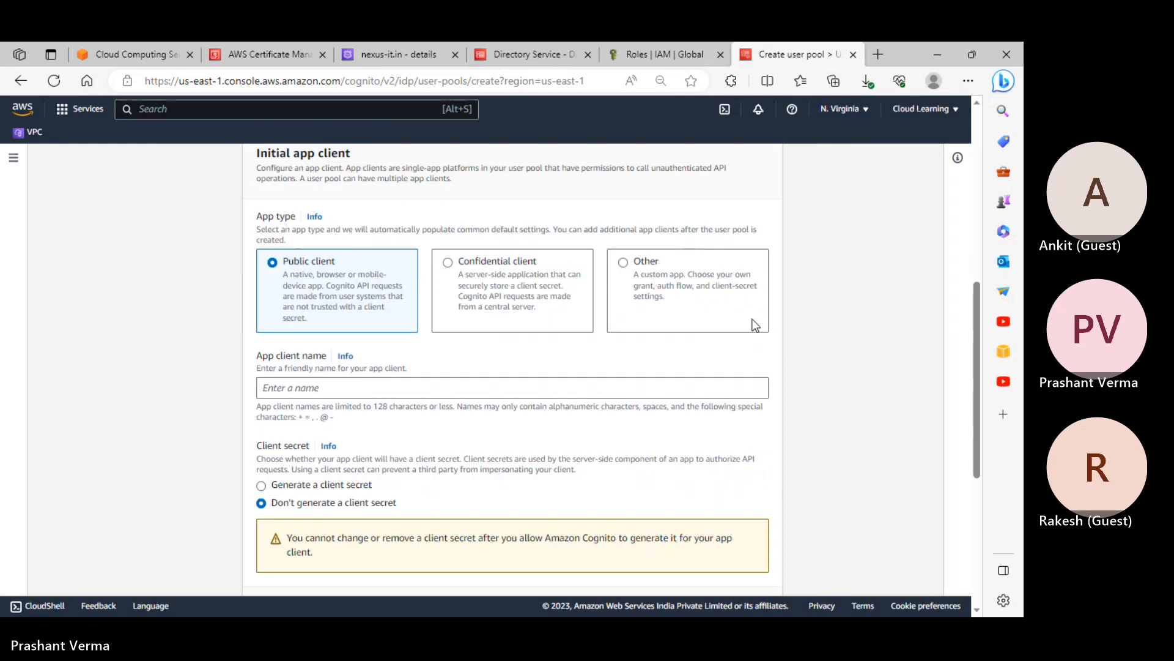
{"action": "scroll", "coordinate": [756, 324], "scroll_direction": "down", "scroll_amount": 1}
Name the public app client cloudlearning, with no client secret, and proceed to Review and create
{"action": "left_click", "coordinate": [299, 300]}
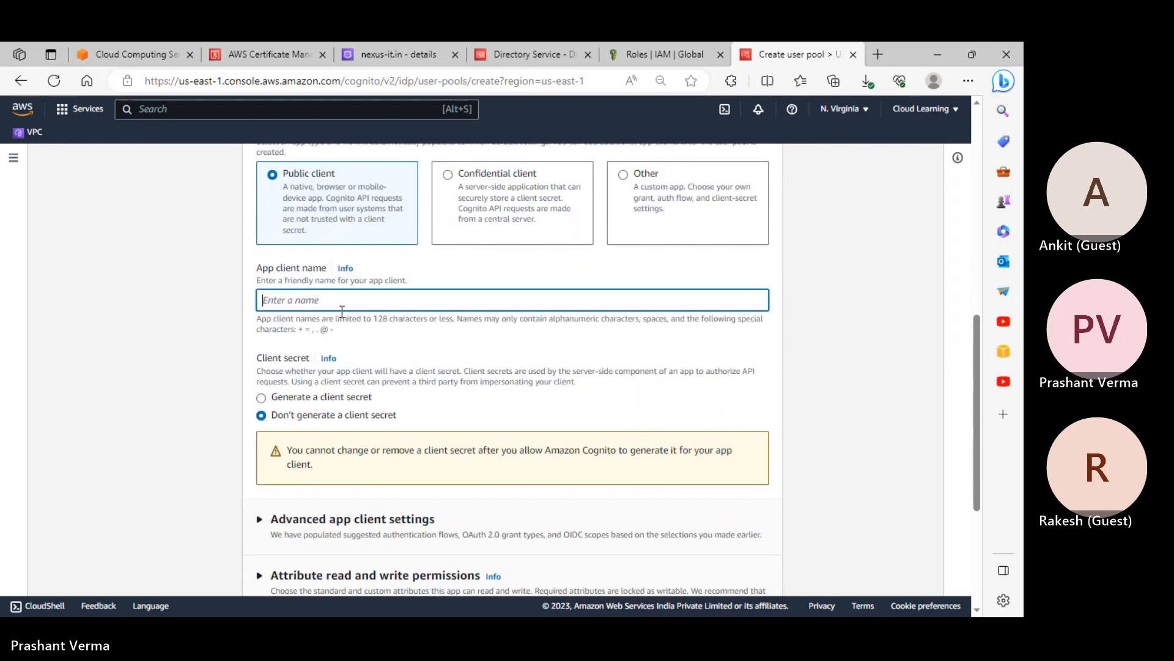
{"action": "type", "text": "cloudlearning"}
{"action": "scroll", "coordinate": [446, 355], "scroll_direction": "down", "scroll_amount": 3}
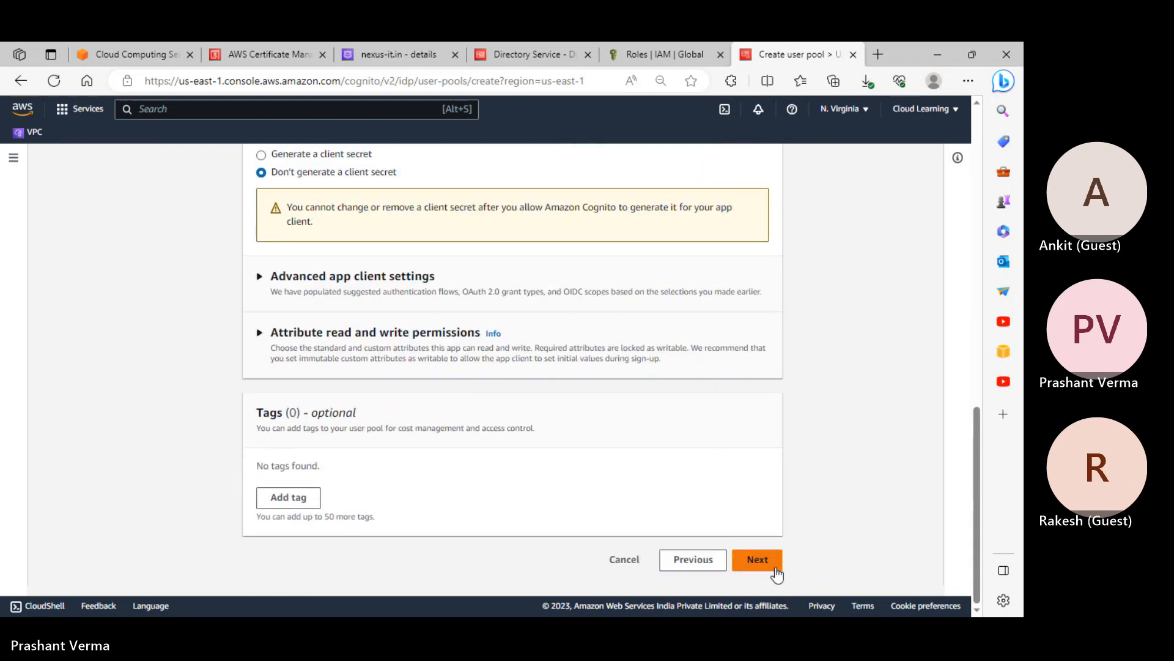
{"action": "left_click", "coordinate": [777, 571]}
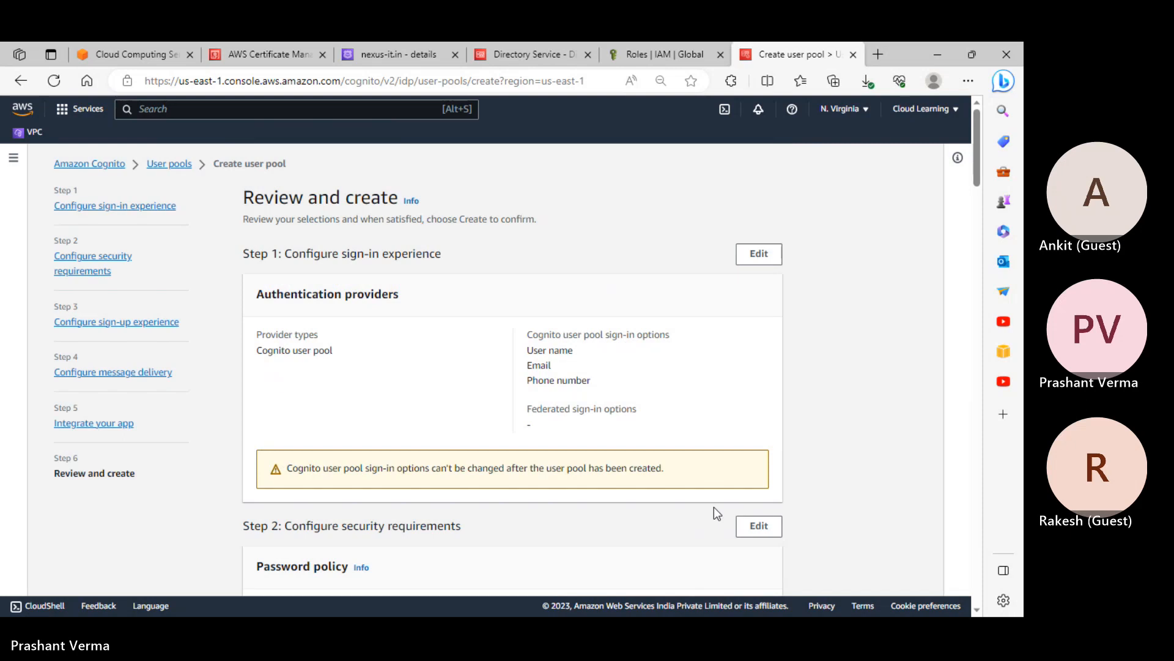
Review the cloudlearningmobileapp settings summary and create the user pool
{"action": "scroll", "coordinate": [714, 508], "scroll_direction": "down", "scroll_amount": 3}
{"action": "scroll", "coordinate": [714, 506], "scroll_direction": "down", "scroll_amount": 5}
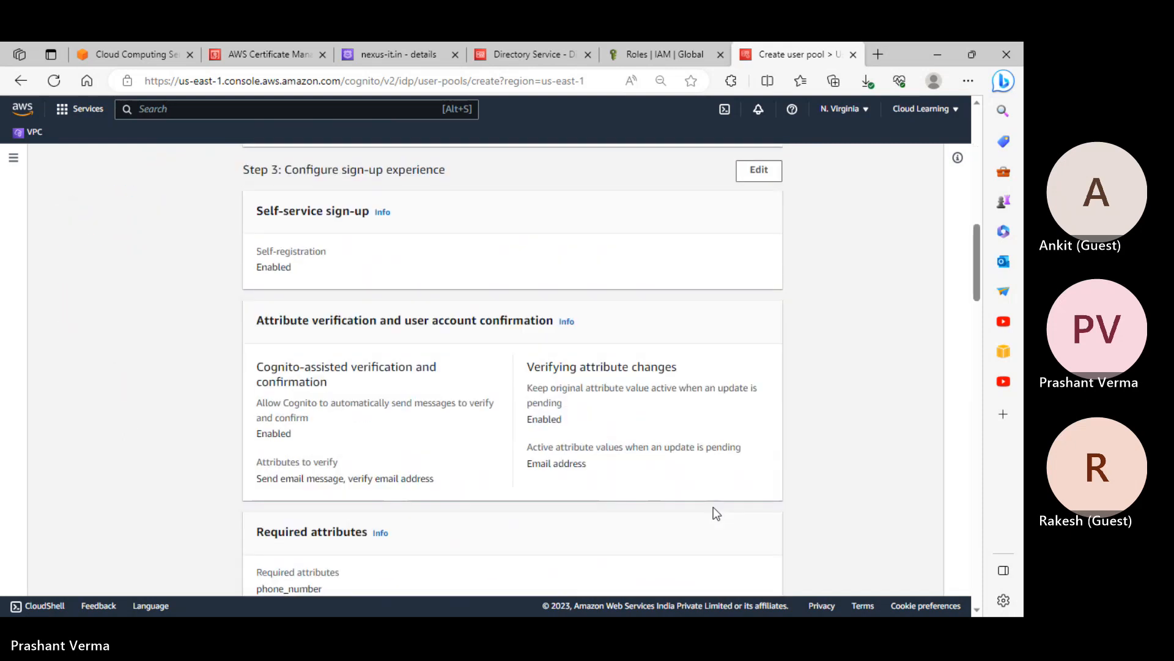
{"action": "scroll", "coordinate": [714, 507], "scroll_direction": "up", "scroll_amount": 8}
{"action": "scroll", "coordinate": [716, 513], "scroll_direction": "up", "scroll_amount": 2}
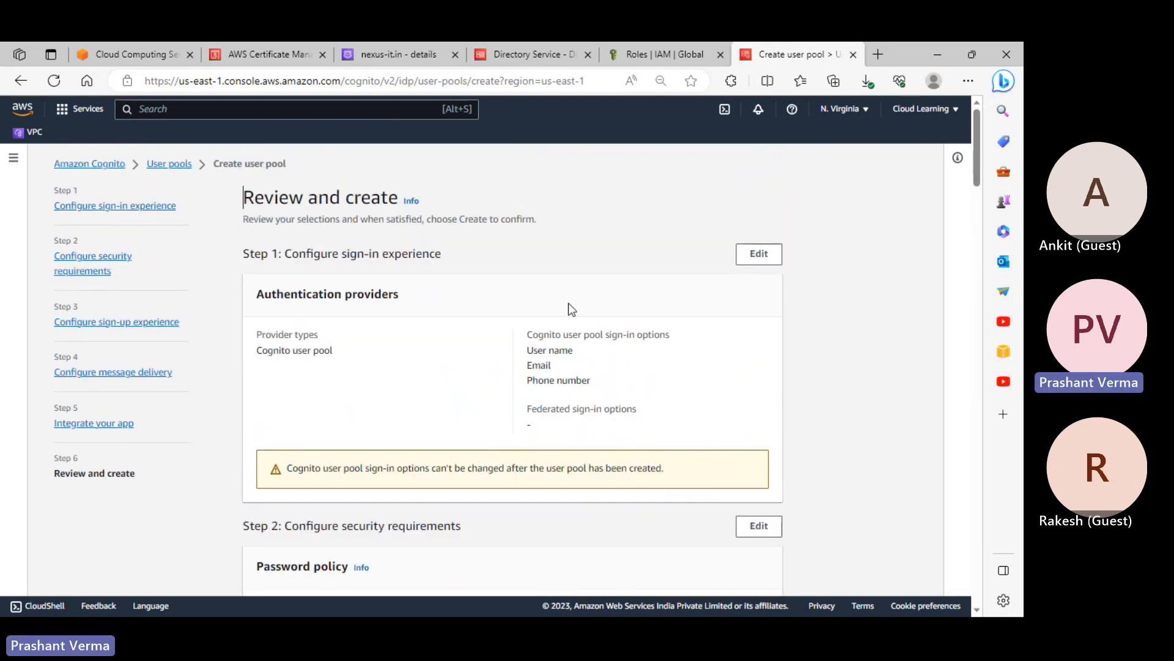
{"action": "scroll", "coordinate": [572, 309], "scroll_direction": "down", "scroll_amount": 1}
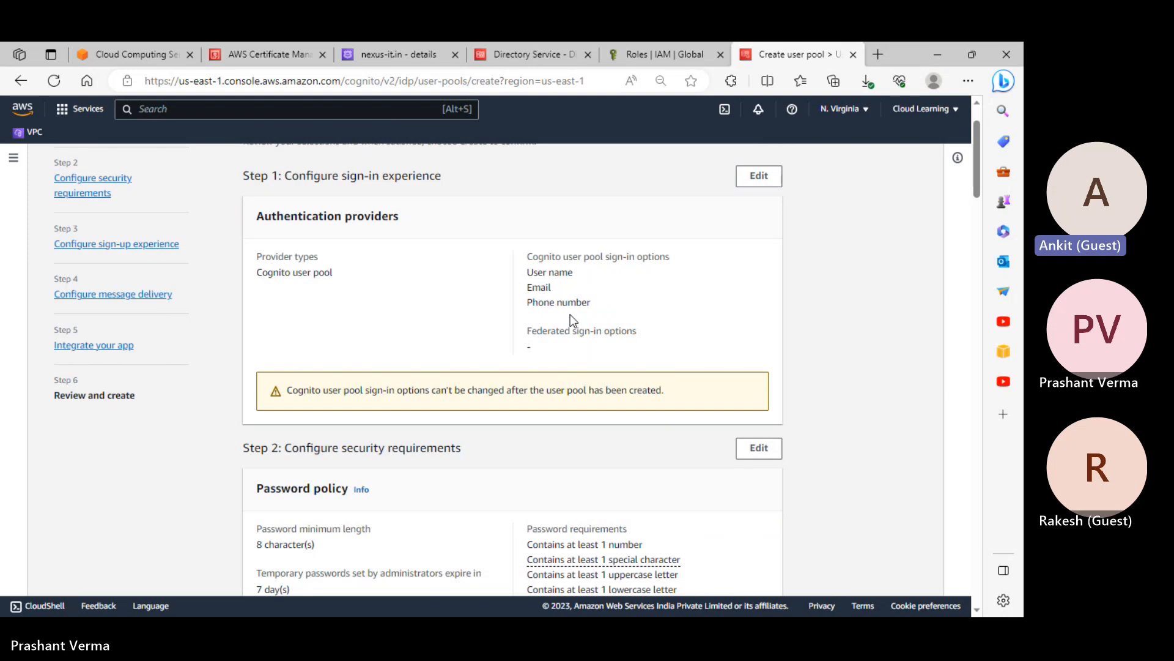
{"action": "scroll", "coordinate": [570, 315], "scroll_direction": "down", "scroll_amount": 4}
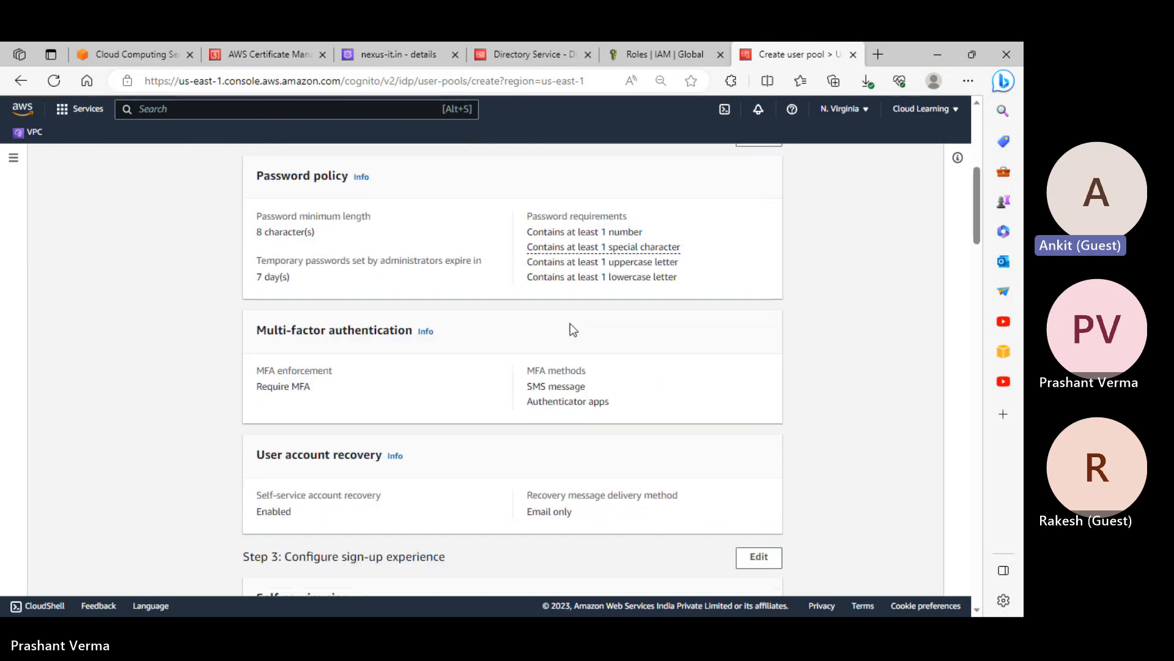
{"action": "scroll", "coordinate": [571, 323], "scroll_direction": "down", "scroll_amount": 3}
{"action": "scroll", "coordinate": [570, 324], "scroll_direction": "down", "scroll_amount": 10}
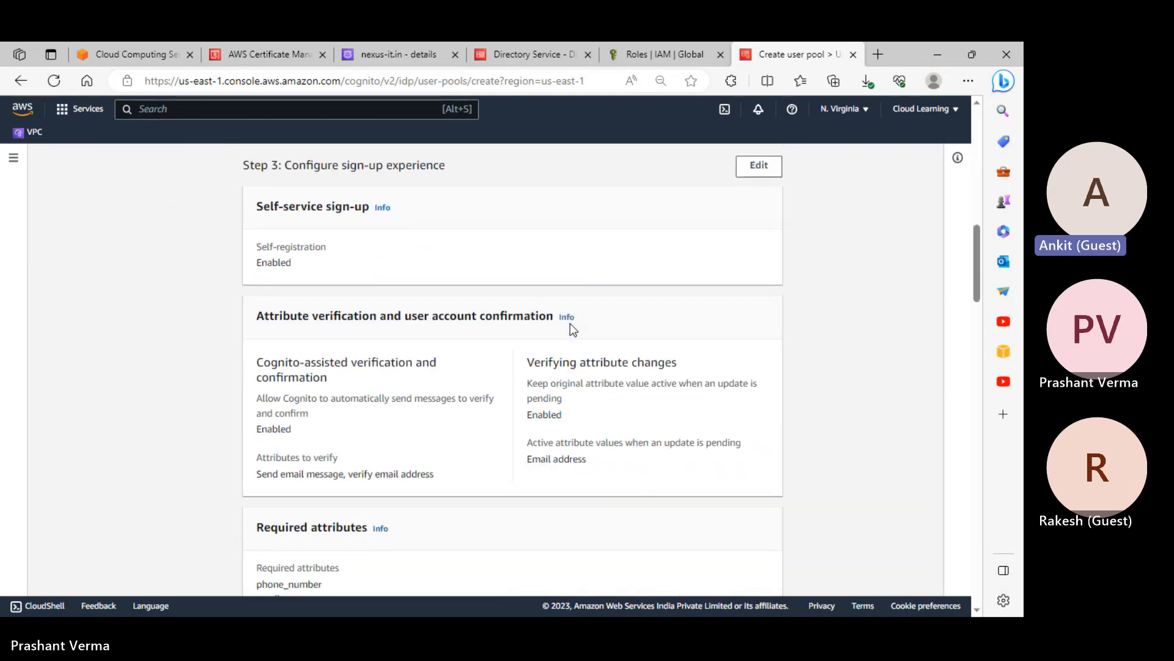
{"action": "scroll", "coordinate": [588, 383], "scroll_direction": "down", "scroll_amount": 12}
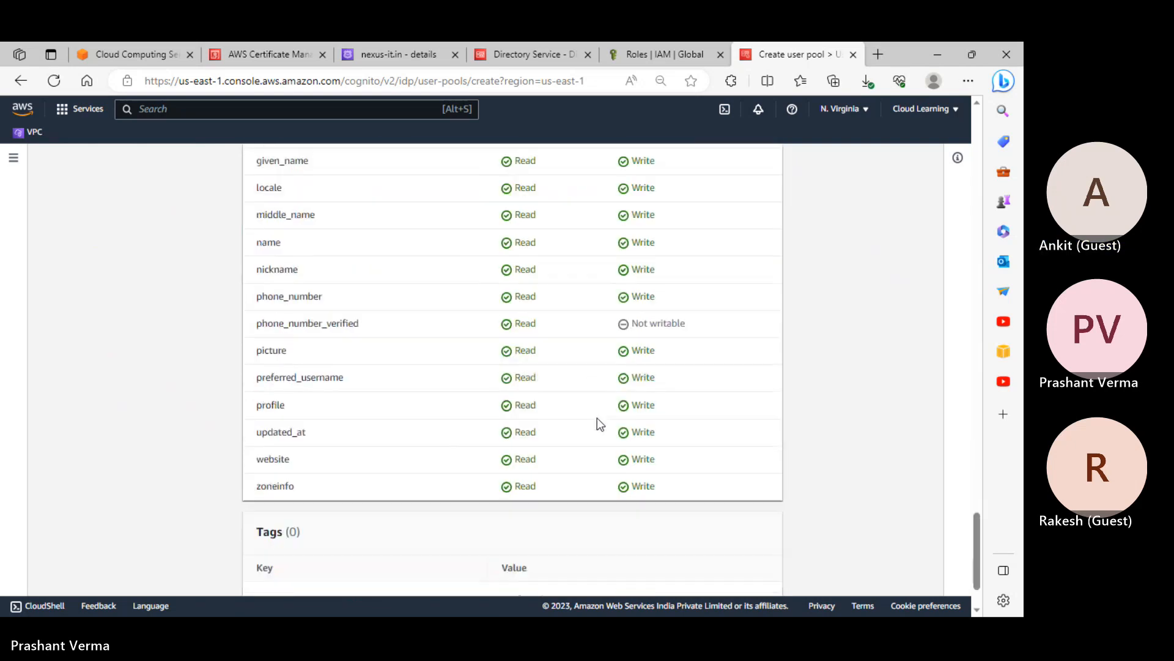
{"action": "left_click", "coordinate": [775, 562]}
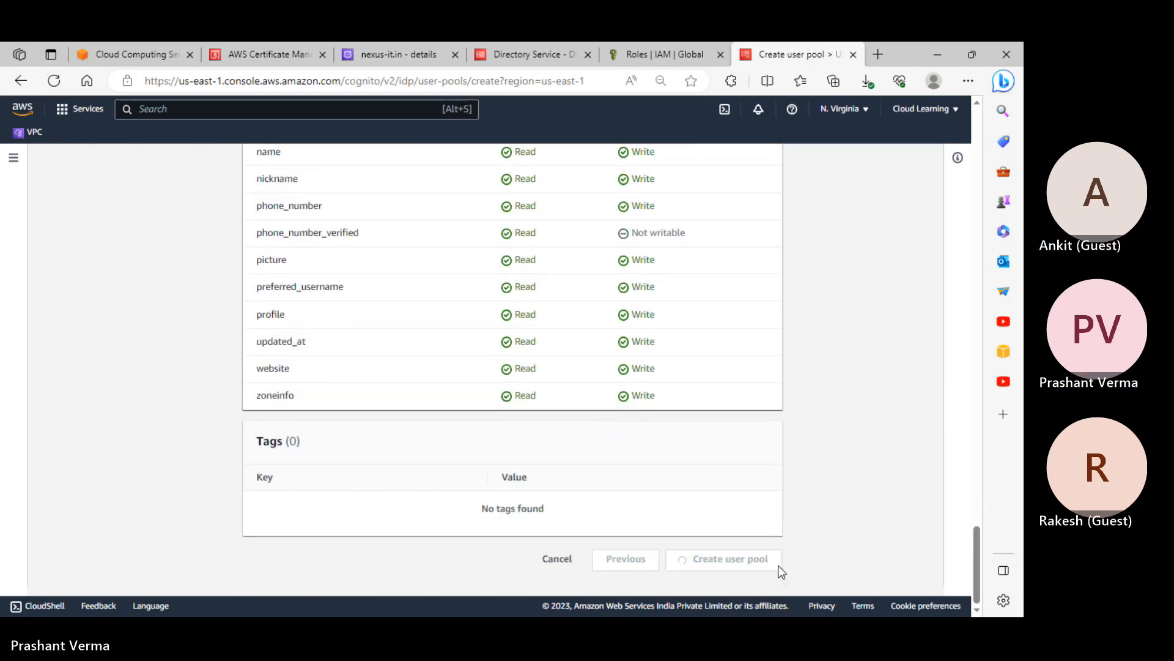
{"action": "scroll", "coordinate": [870, 496], "scroll_direction": "up", "scroll_amount": 15}
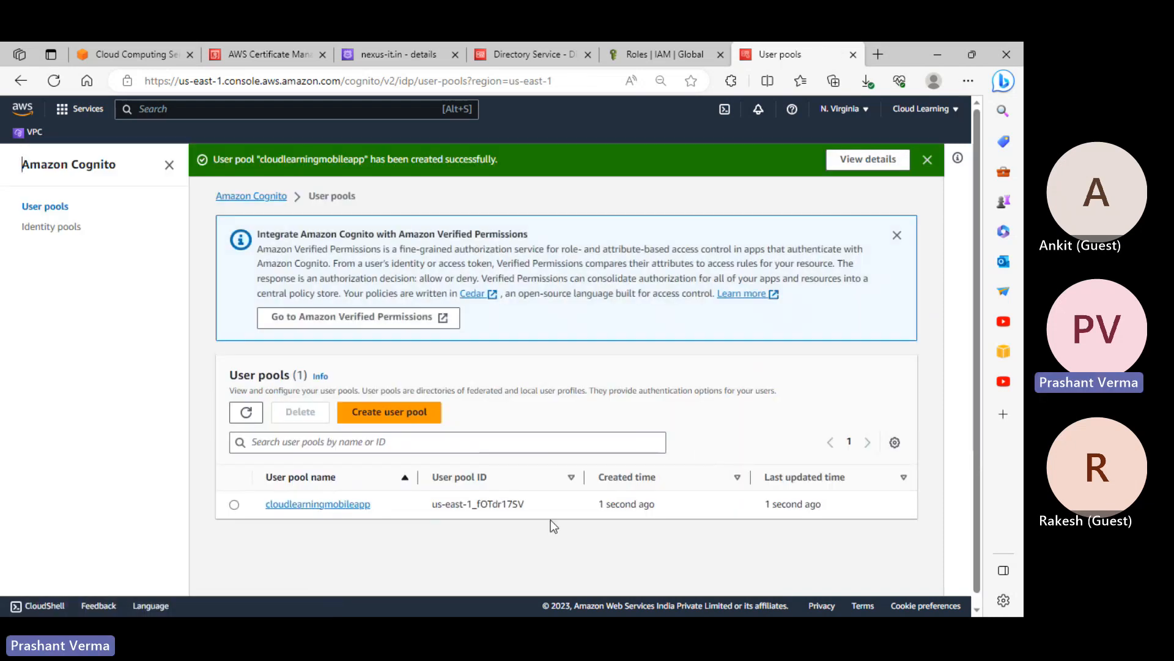
Open the cloudlearningmobileapp user pool and check its empty Users list
{"action": "left_click", "coordinate": [345, 516]}
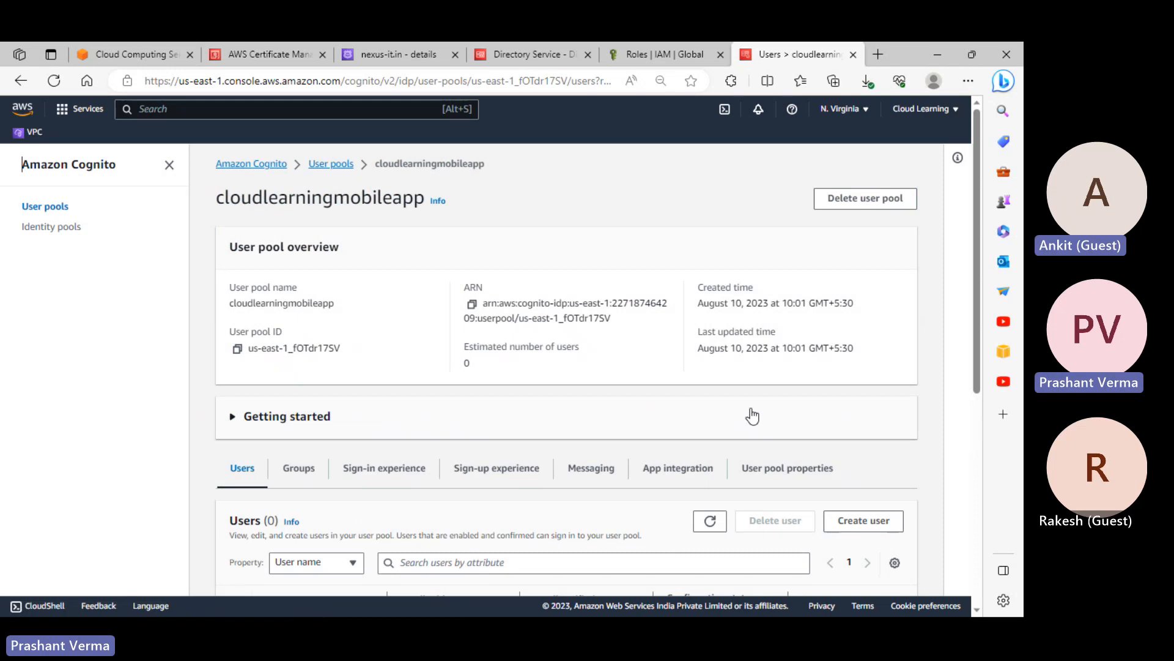
{"action": "scroll", "coordinate": [808, 474], "scroll_direction": "down", "scroll_amount": 5}
{"action": "scroll", "coordinate": [784, 485], "scroll_direction": "down", "scroll_amount": 2}
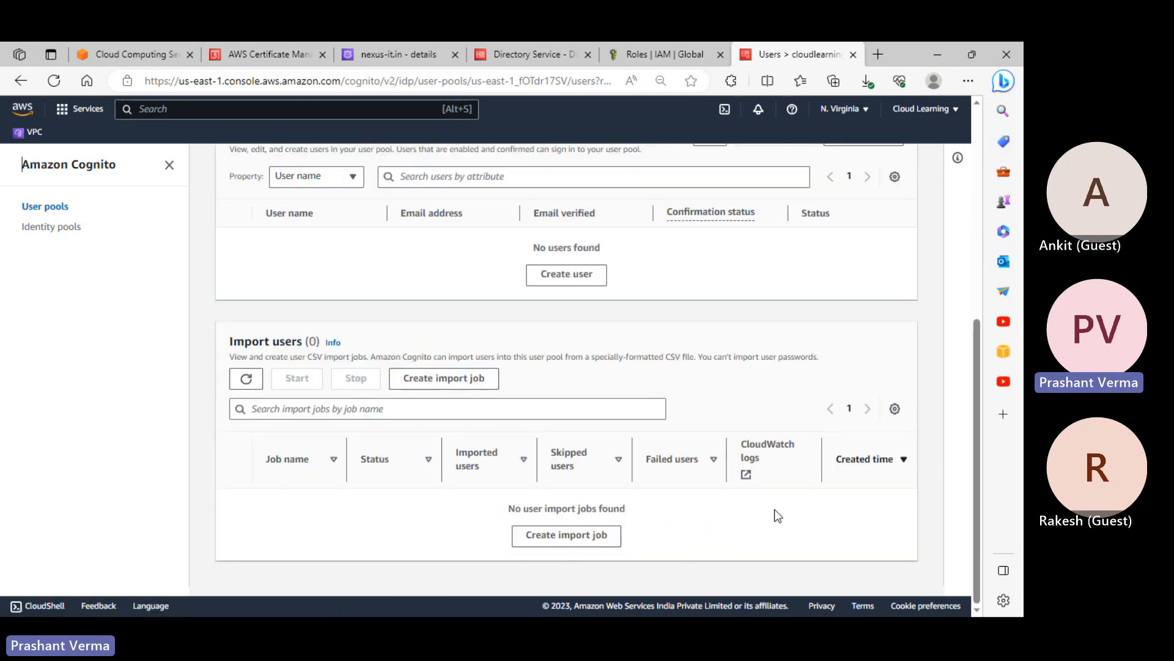
{"action": "scroll", "coordinate": [774, 509], "scroll_direction": "up", "scroll_amount": 4}
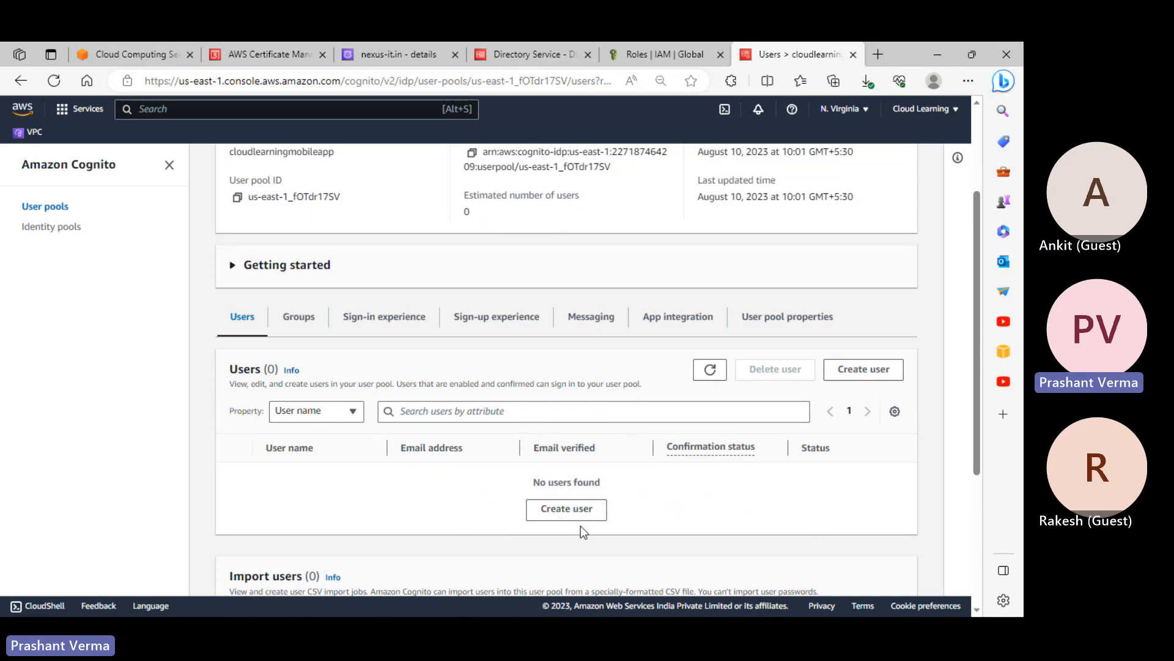
Start a new user and enter its user name, clearing the partial email entry
{"action": "left_click", "coordinate": [567, 510]}
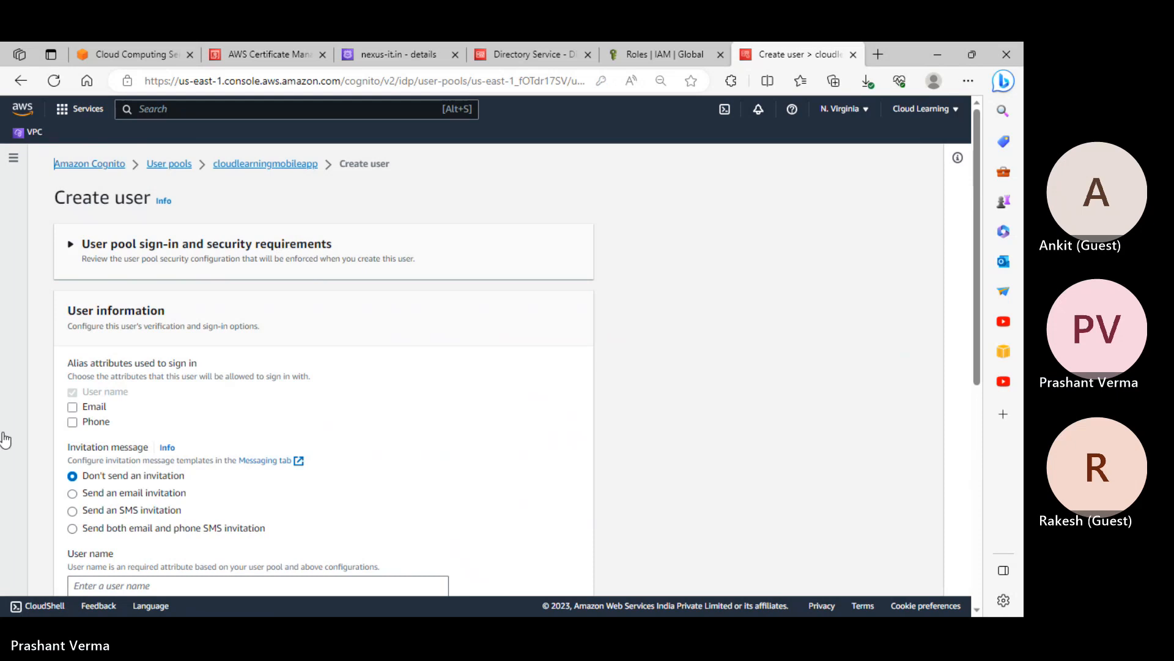
{"action": "scroll", "coordinate": [241, 439], "scroll_direction": "down", "scroll_amount": 4}
{"action": "scroll", "coordinate": [242, 438], "scroll_direction": "down", "scroll_amount": 3}
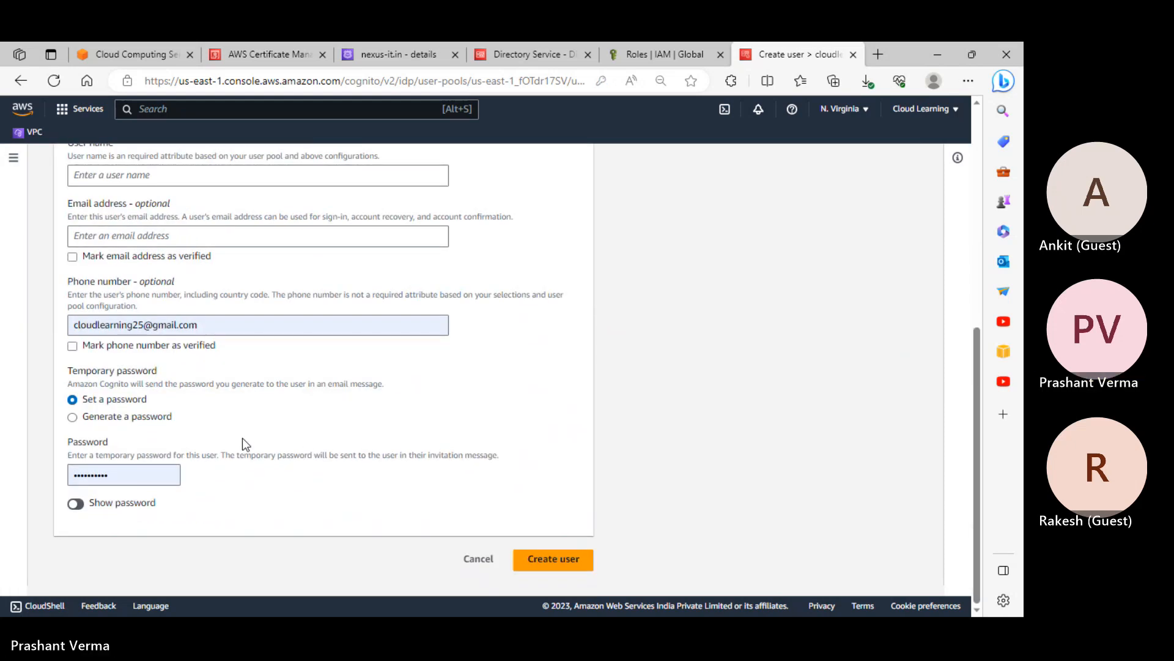
{"action": "scroll", "coordinate": [242, 438], "scroll_direction": "up", "scroll_amount": 7}
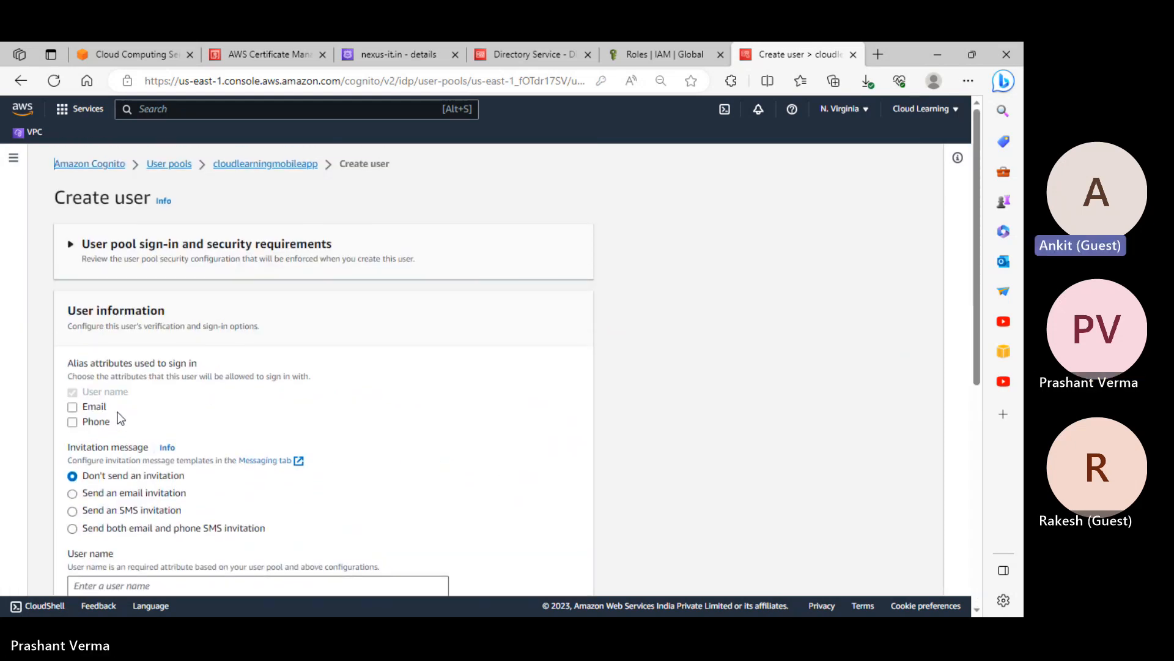
{"action": "scroll", "coordinate": [109, 418], "scroll_direction": "down", "scroll_amount": 1}
{"action": "scroll", "coordinate": [110, 418], "scroll_direction": "down", "scroll_amount": 2}
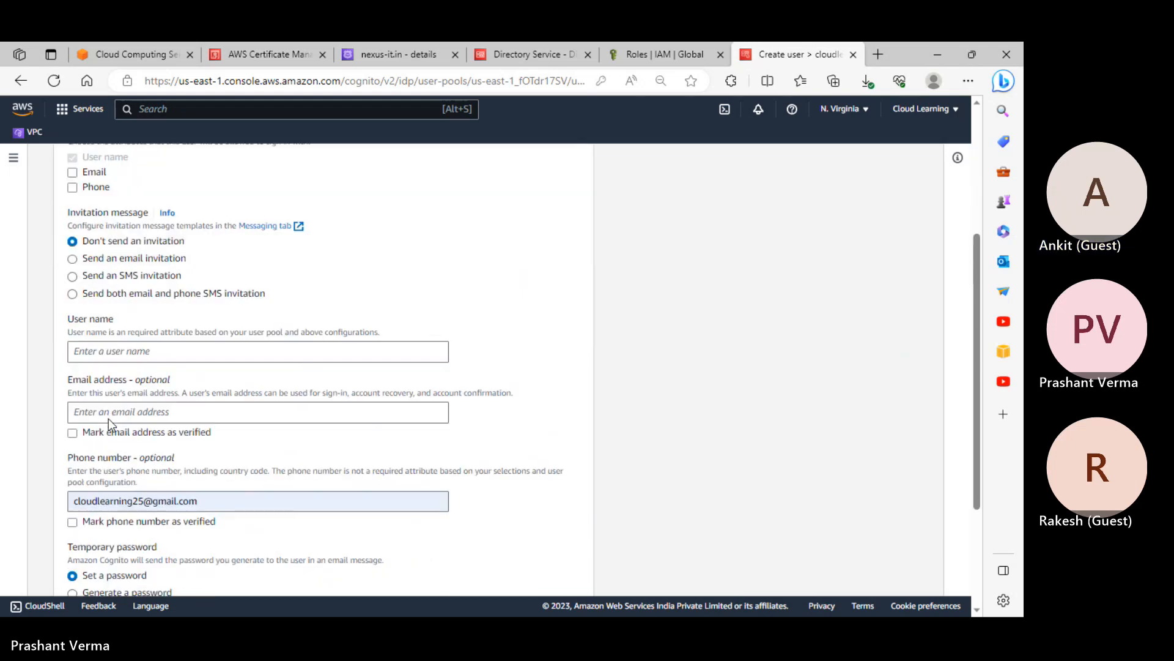
{"action": "left_click", "coordinate": [125, 354]}
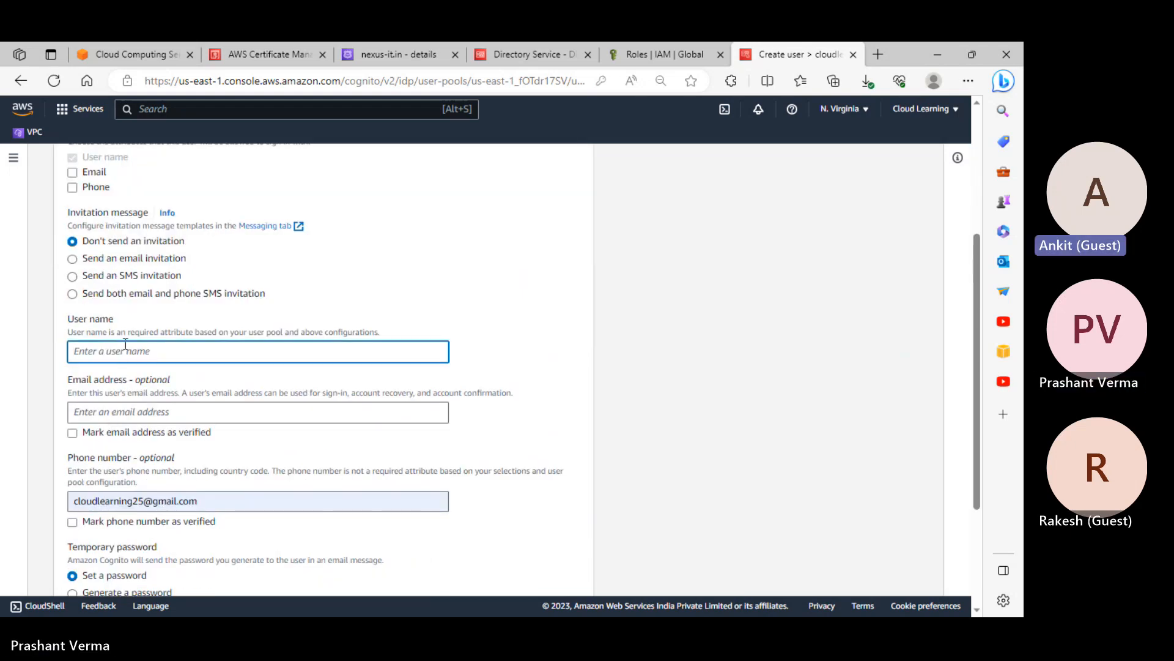
{"action": "type", "text": "prashant"}
{"action": "key", "text": "Tab"}
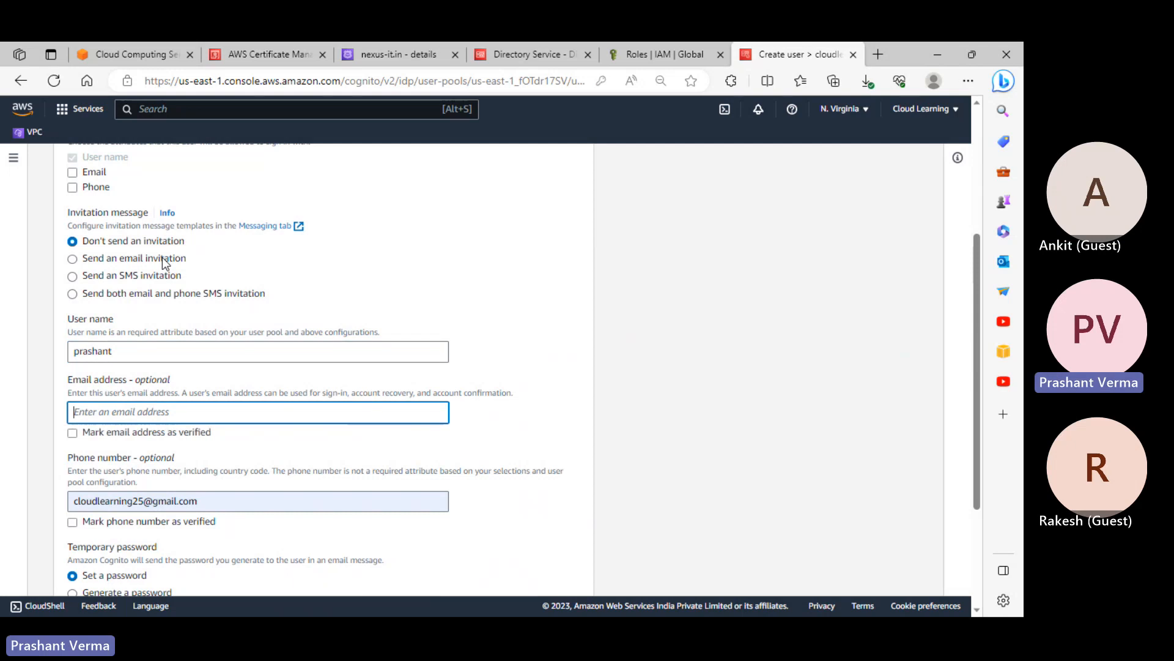
{"action": "type", "text": "pv"}
{"action": "key", "text": "BackSpace"}
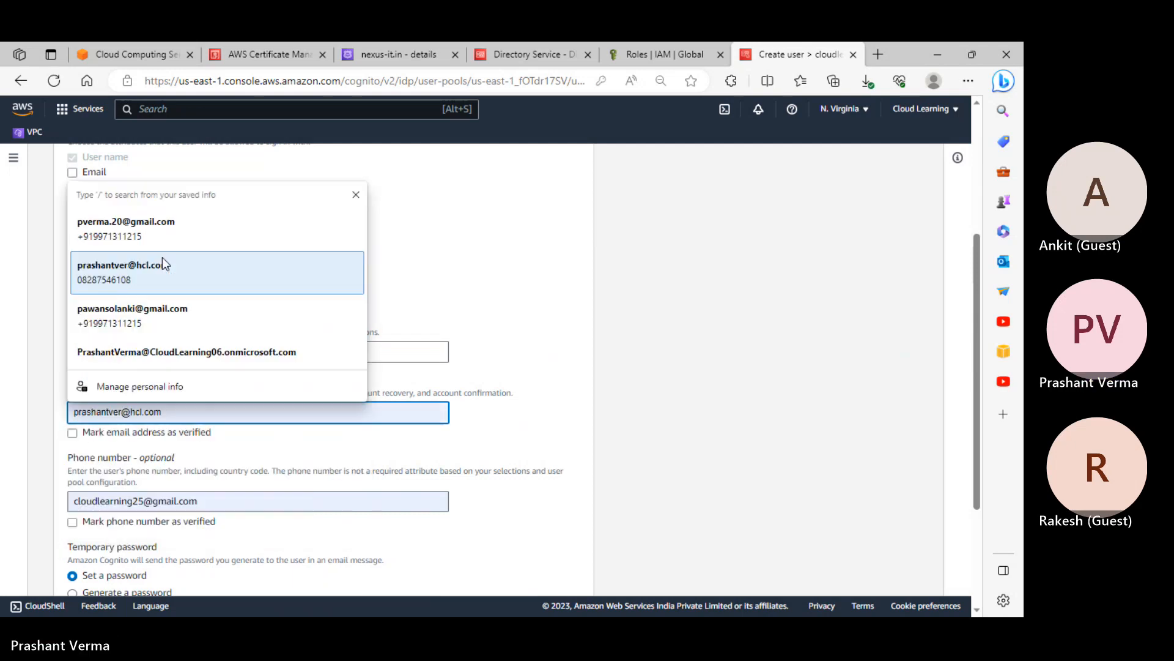
{"action": "key", "text": "BackSpace"}
{"action": "scroll", "coordinate": [245, 312], "scroll_direction": "down", "scroll_amount": 3}
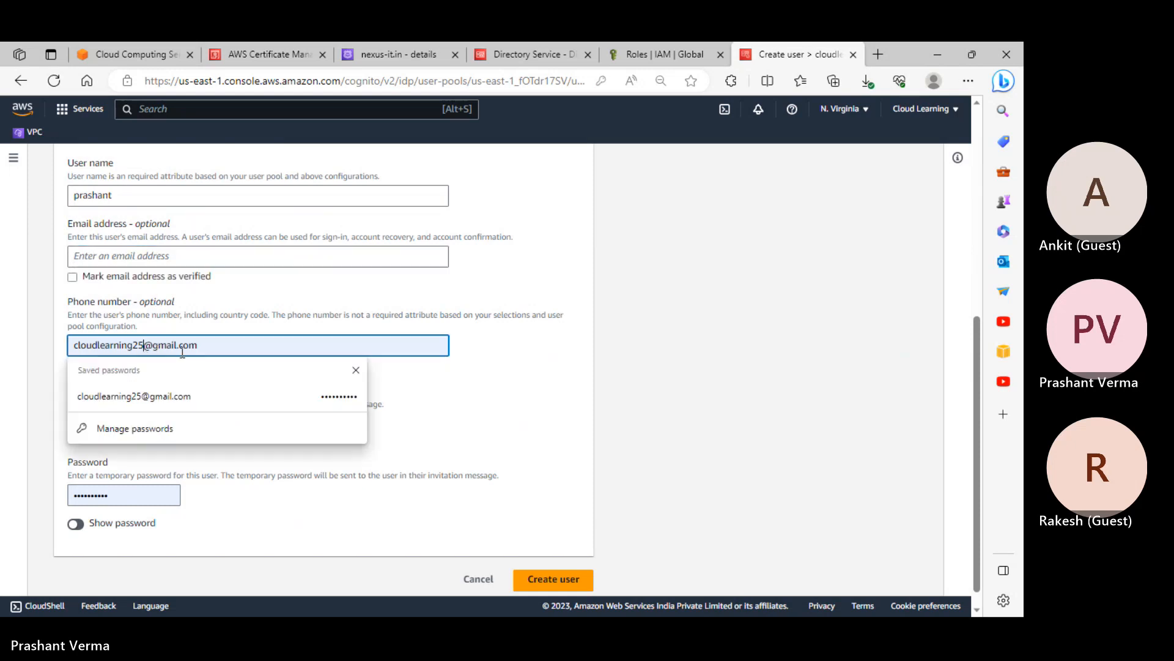
Change the phone entry's 25 to 30, reveal the temporary password and retype it
{"action": "left_click", "coordinate": [144, 345]}
{"action": "key", "text": "Escape"}
{"action": "key", "text": "BackSpace"}
{"action": "key", "text": "BackSpace"}
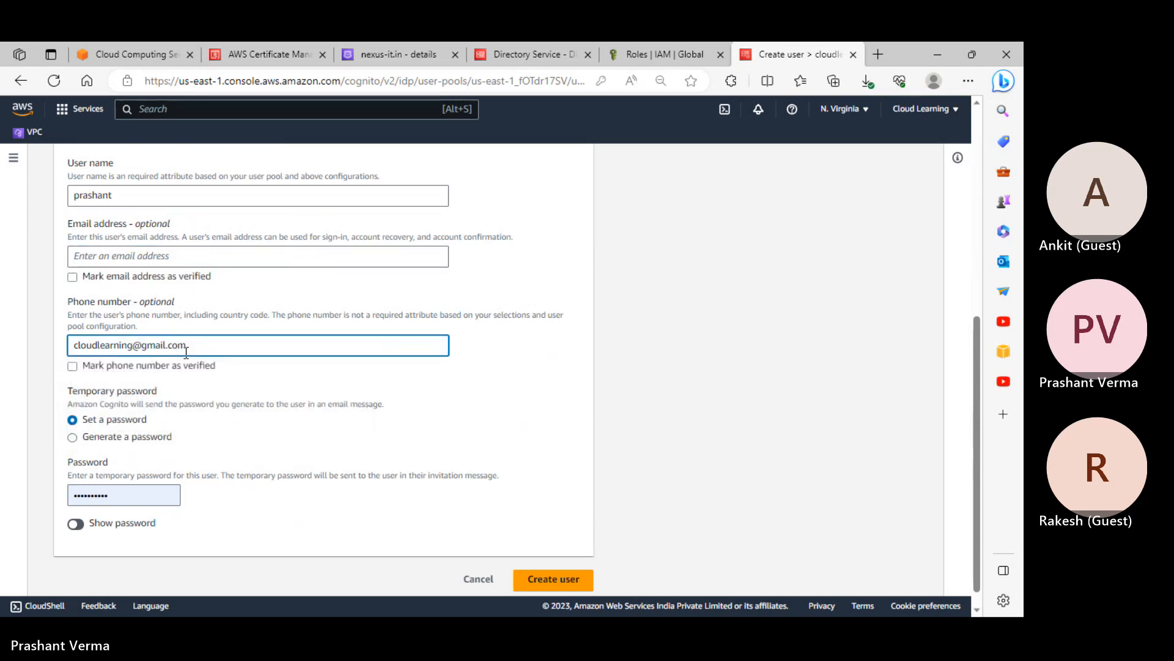
{"action": "type", "text": "30"}
{"action": "left_click", "coordinate": [79, 530]}
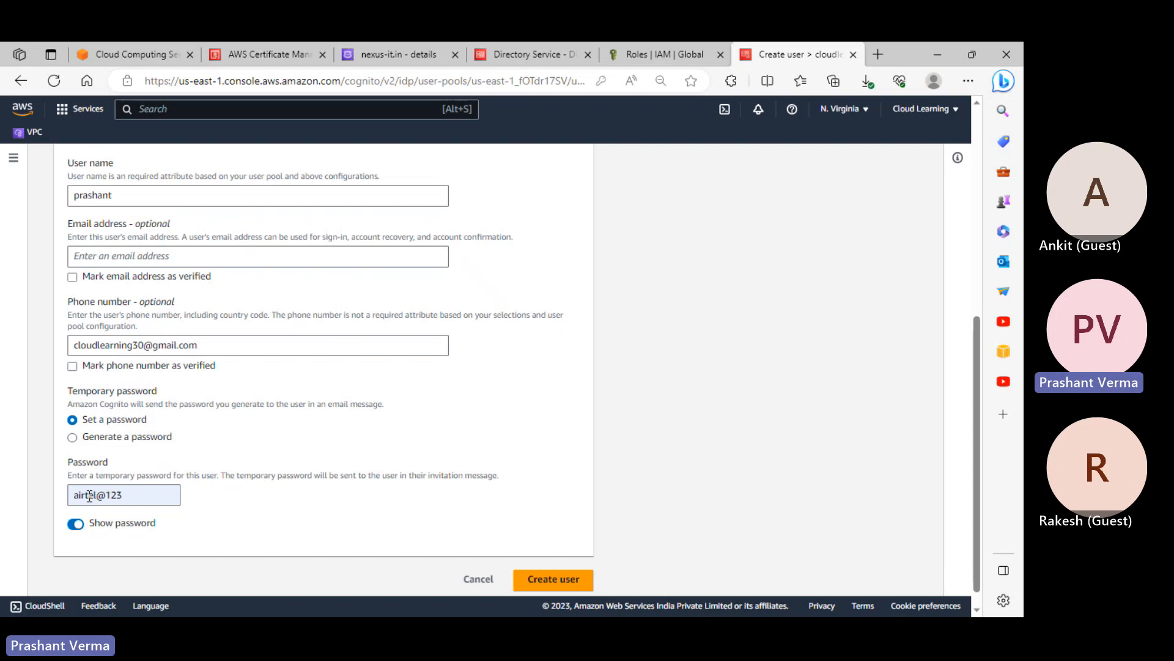
{"action": "left_click_drag", "start_coordinate": [94, 495], "coordinate": [56, 495]}
{"action": "type", "text": "passwor"}
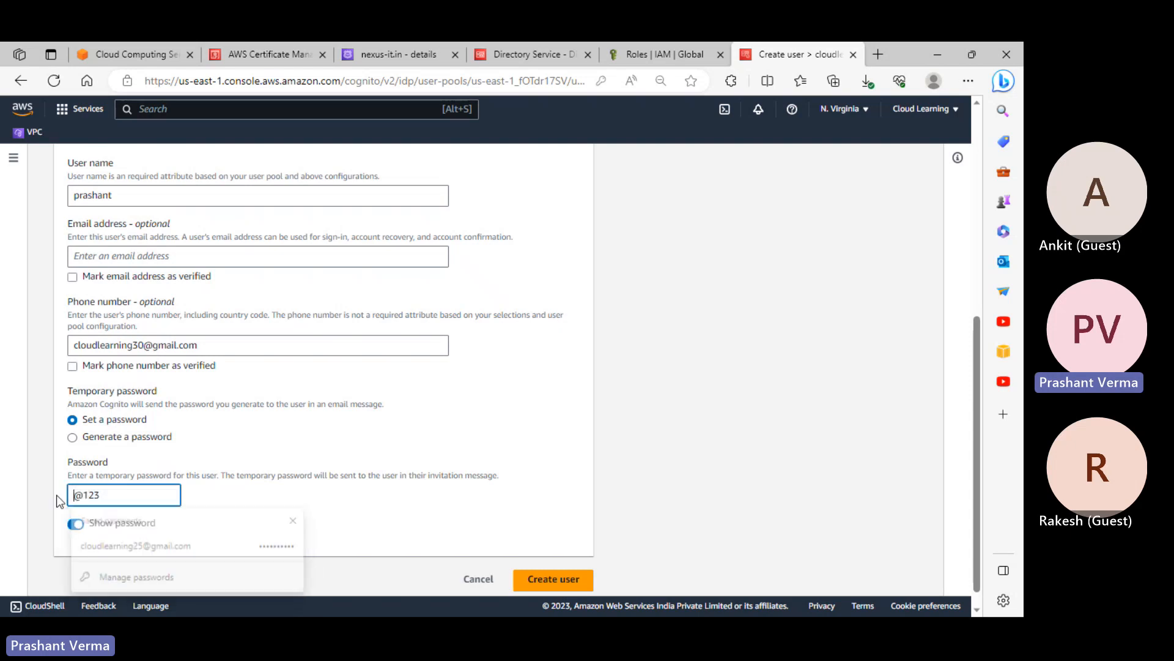
{"action": "type", "text": "d"}
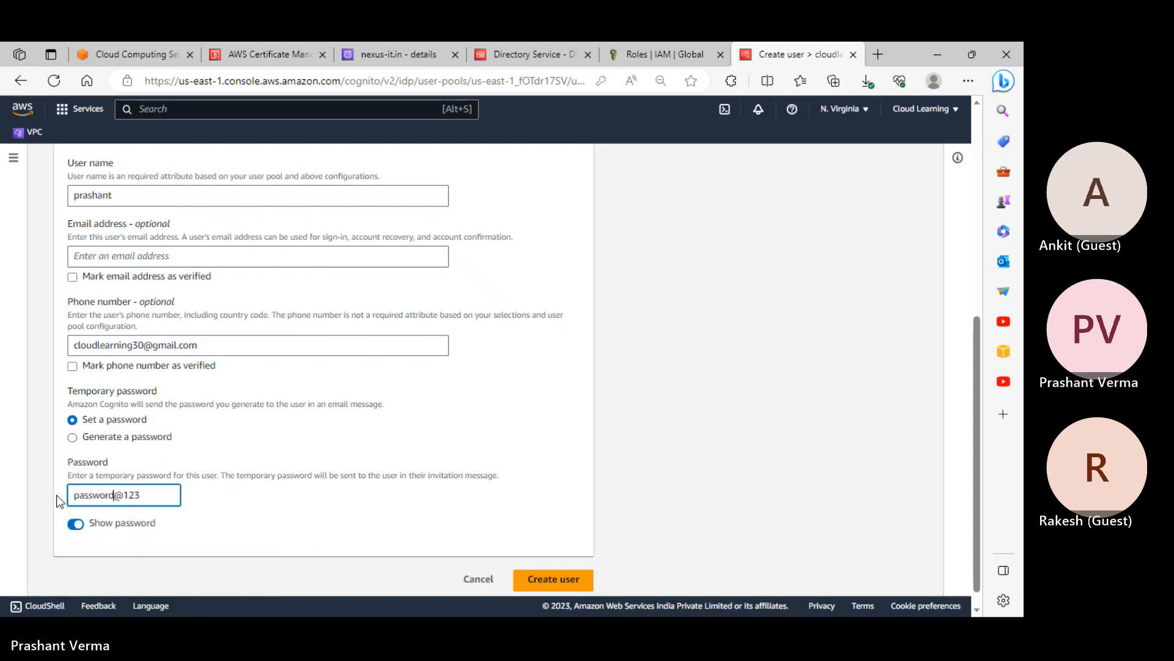
Fill the user's email from autofill and mark both email and phone number verified
{"action": "left_click", "coordinate": [573, 580]}
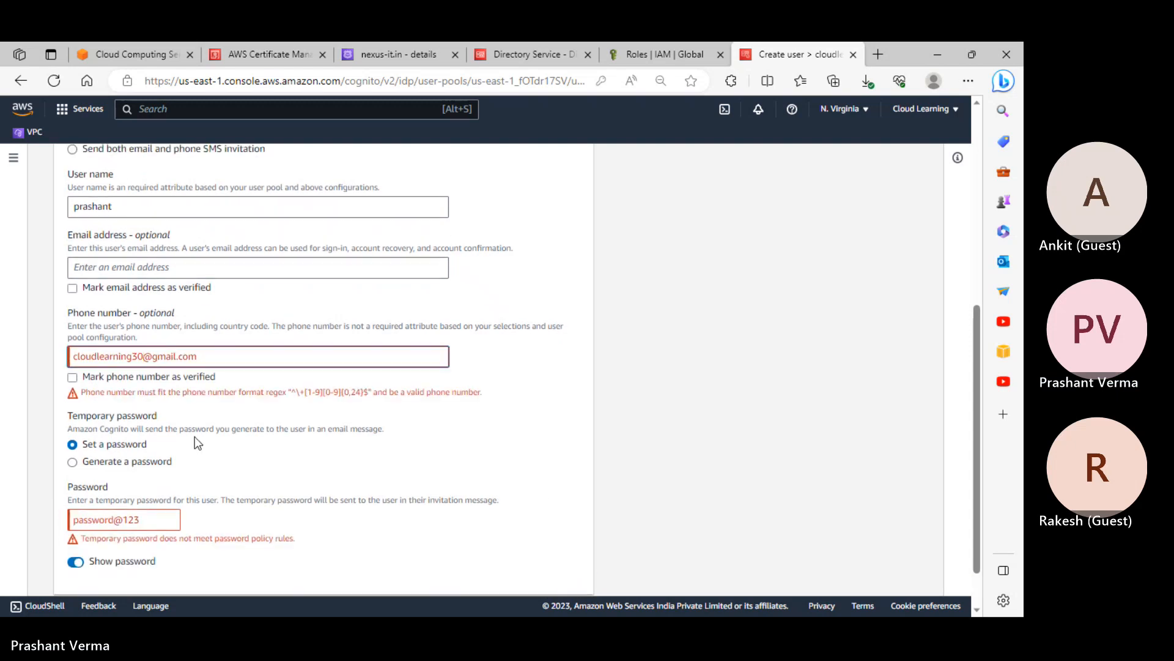
{"action": "left_click", "coordinate": [145, 382]}
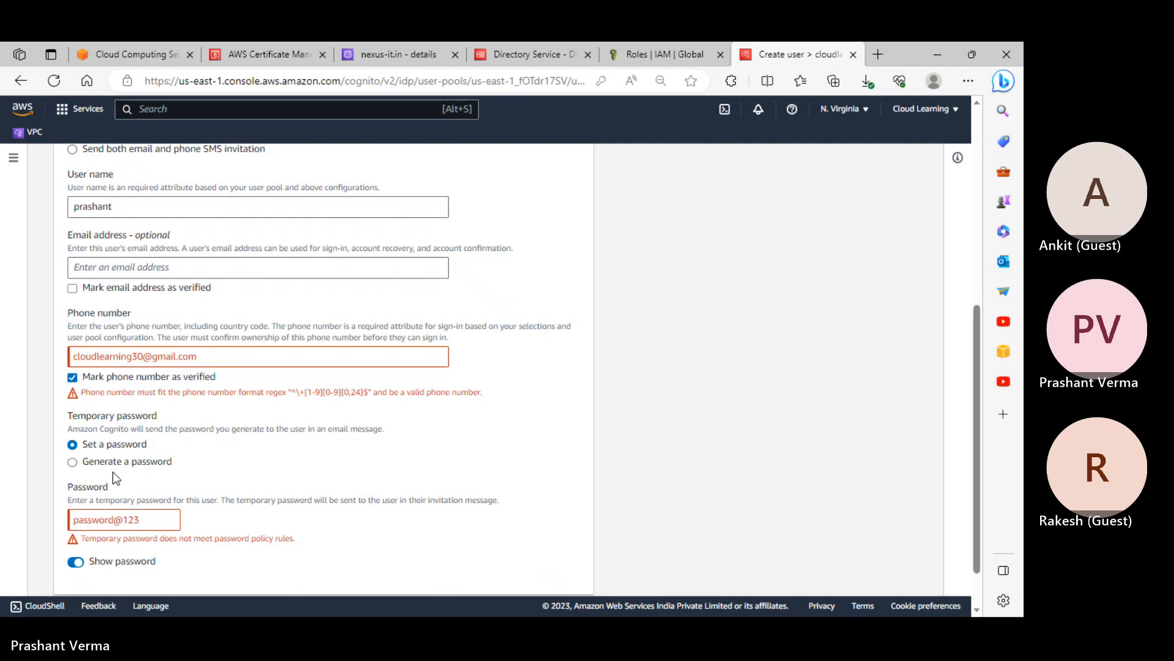
{"action": "scroll", "coordinate": [161, 441], "scroll_direction": "up", "scroll_amount": 1}
{"action": "left_click", "coordinate": [130, 347]}
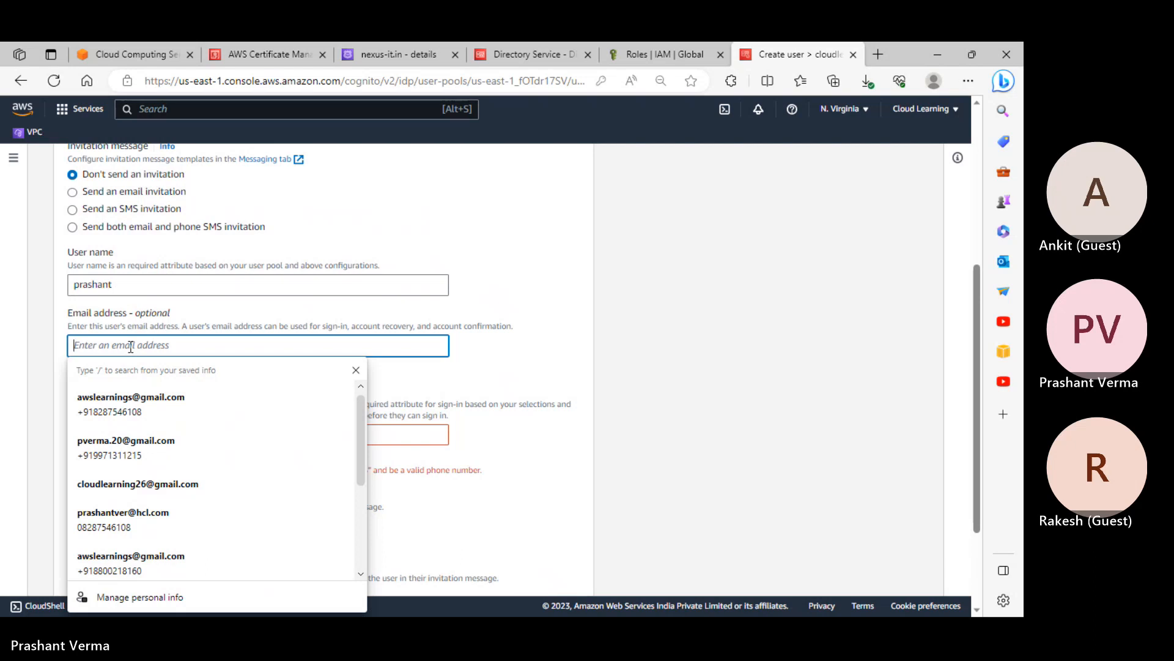
{"action": "left_click", "coordinate": [139, 411]}
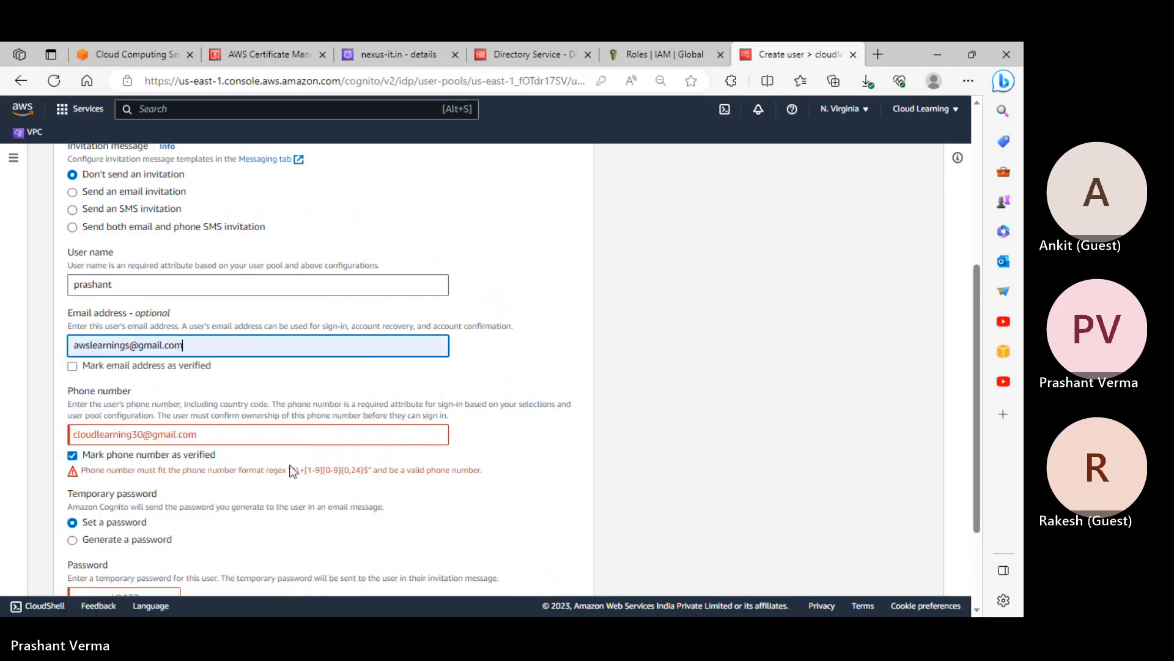
{"action": "left_click", "coordinate": [122, 366]}
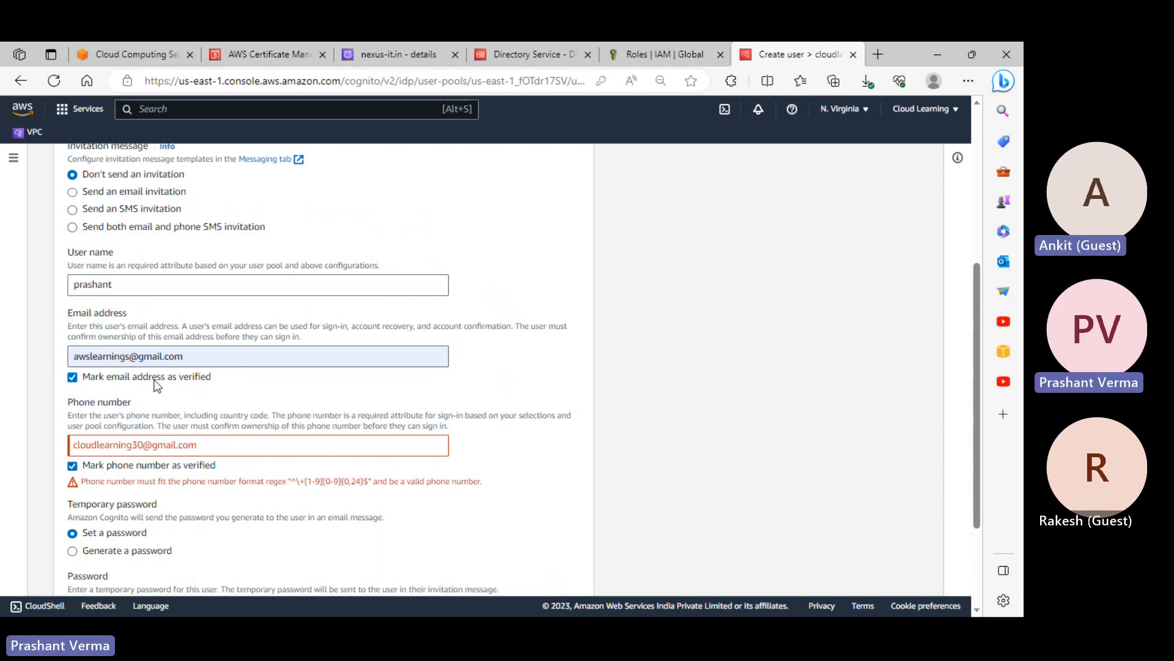
{"action": "left_click", "coordinate": [154, 379]}
{"action": "left_click", "coordinate": [154, 365]}
{"action": "scroll", "coordinate": [192, 357], "scroll_direction": "down", "scroll_amount": 3}
{"action": "scroll", "coordinate": [191, 357], "scroll_direction": "down", "scroll_amount": 1}
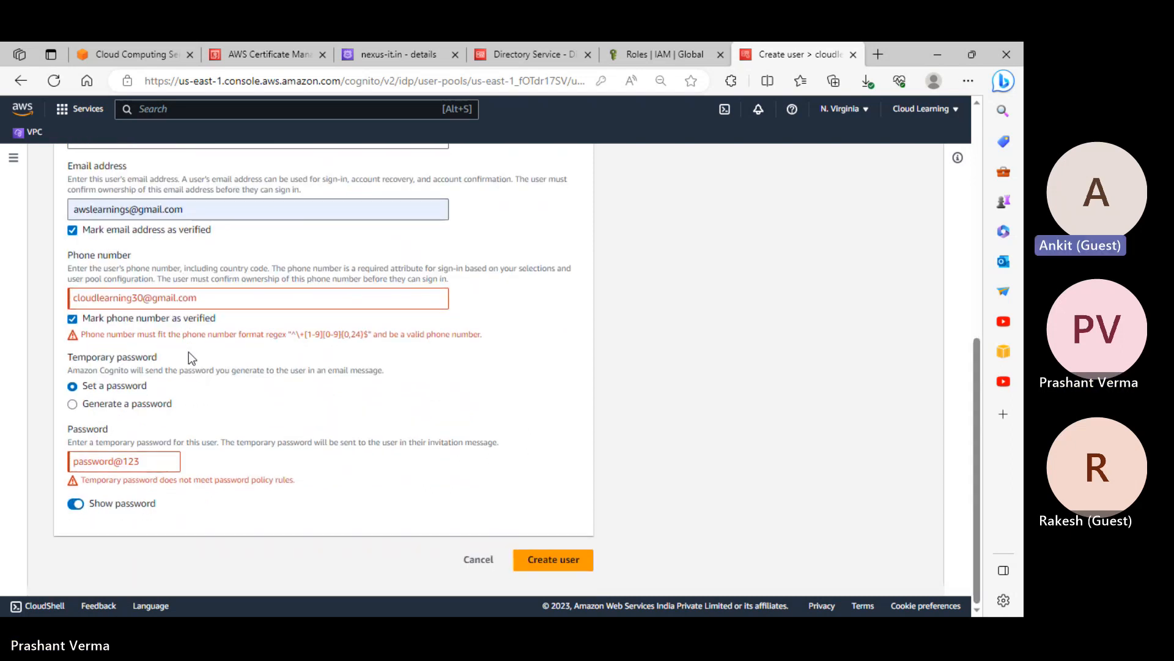
Replace the e-mail in the phone field with the user's phone number, prefixed by 91
{"action": "left_click_drag", "start_coordinate": [199, 297], "coordinate": [3, 302]}
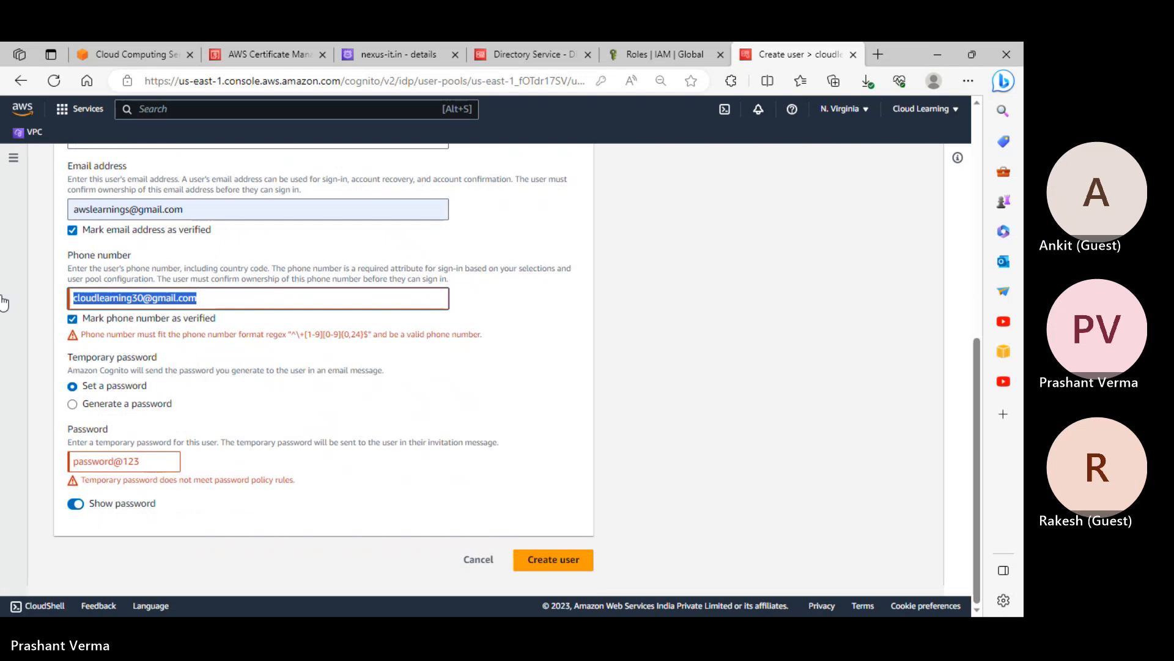
{"action": "type", "text": "99"}
{"action": "key", "text": "BackSpace"}
{"action": "key", "text": "BackSpace"}
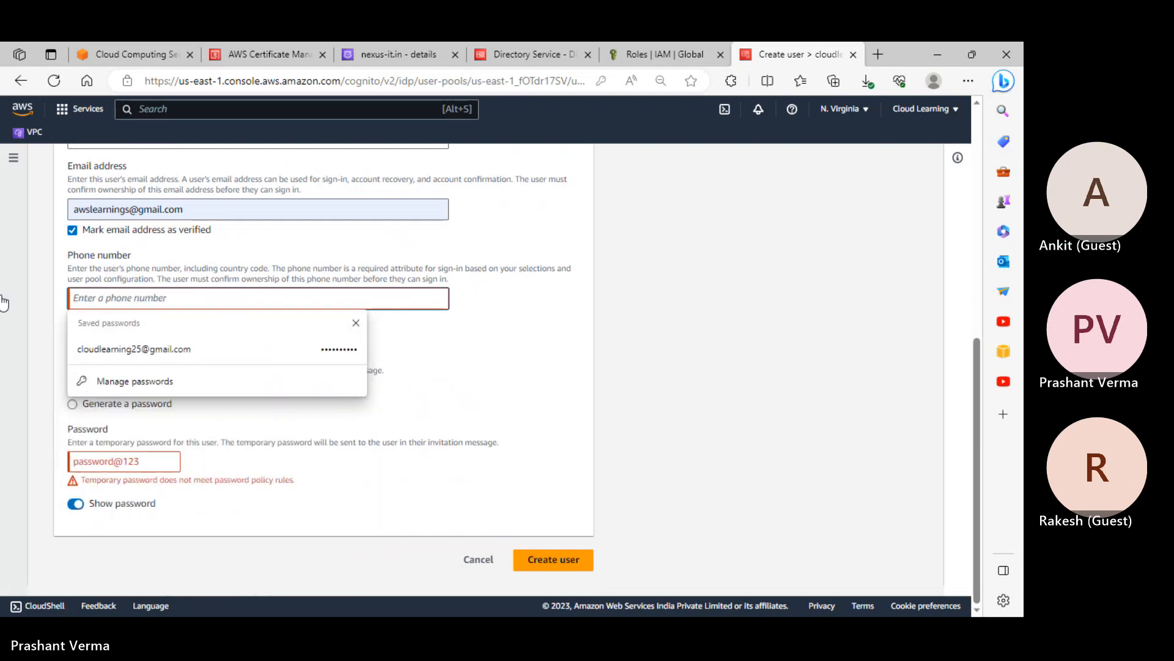
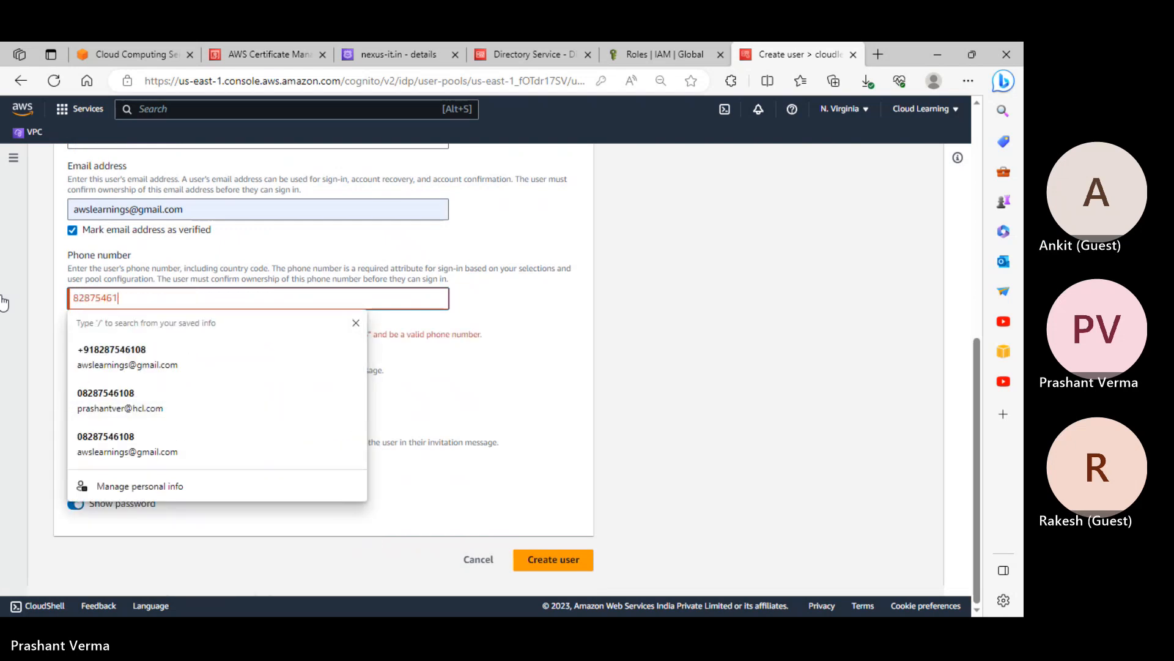
{"action": "left_click", "coordinate": [690, 347]}
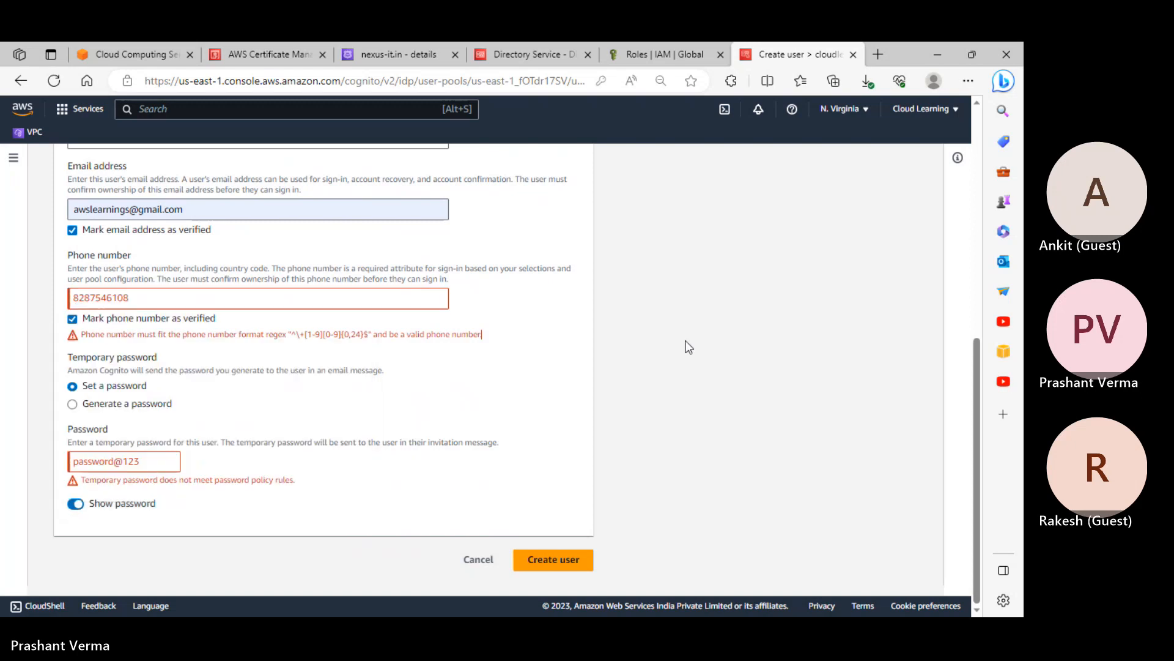
{"action": "left_click", "coordinate": [80, 297]}
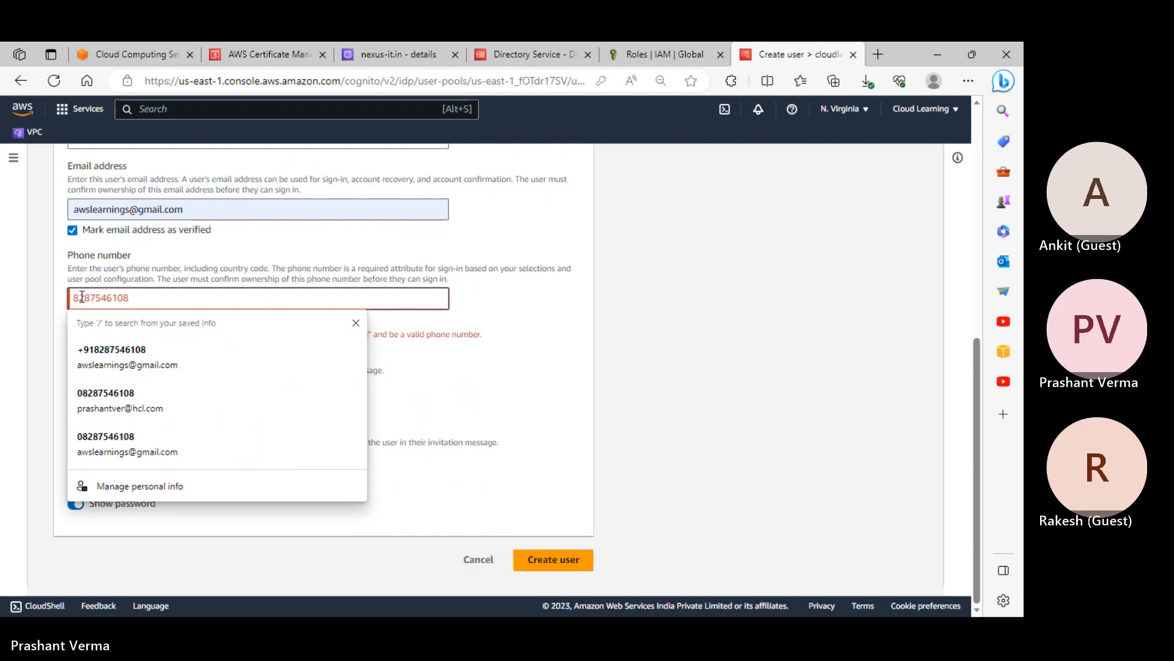
{"action": "type", "text": "91"}
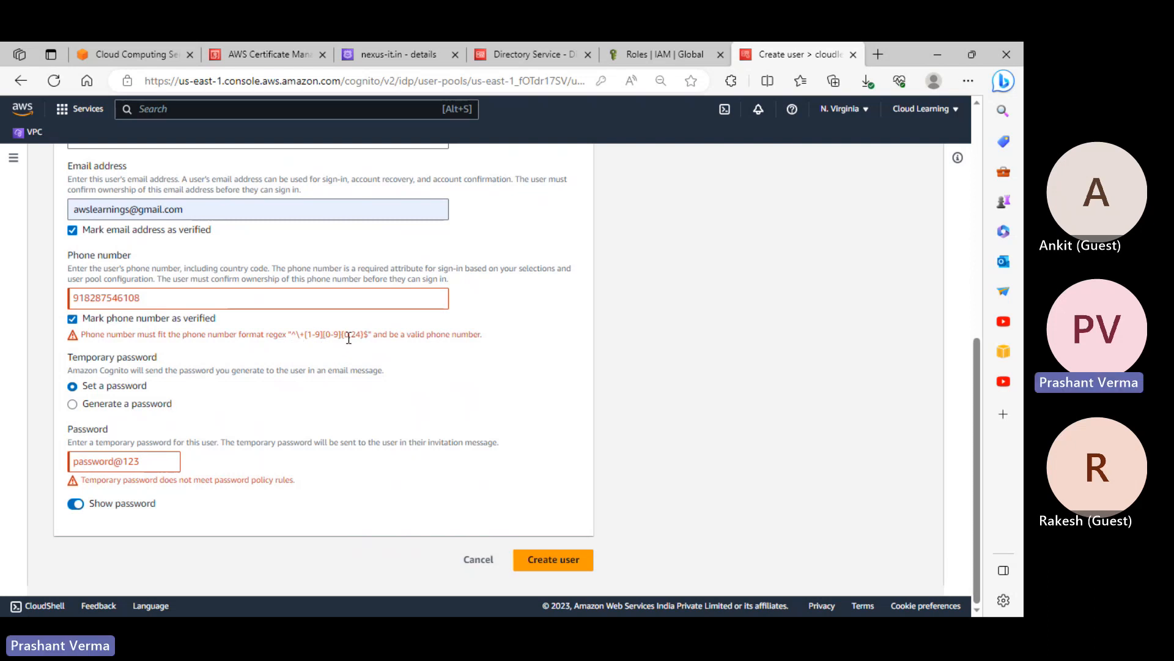
{"action": "left_click", "coordinate": [183, 299]}
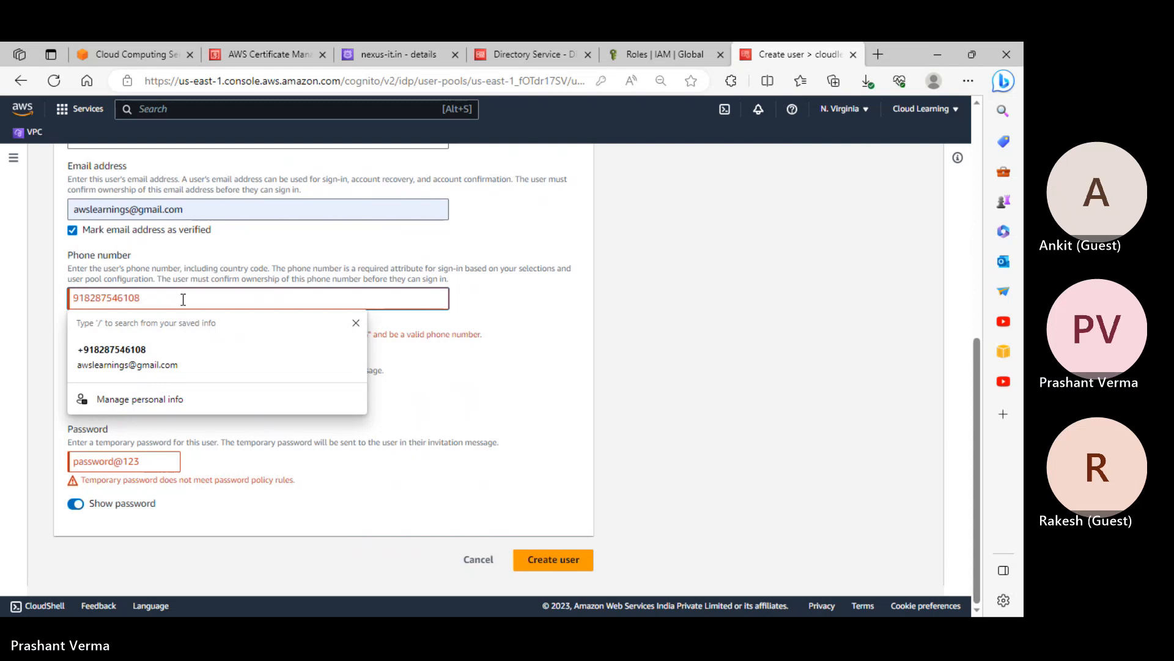
{"action": "key", "text": "Home"}
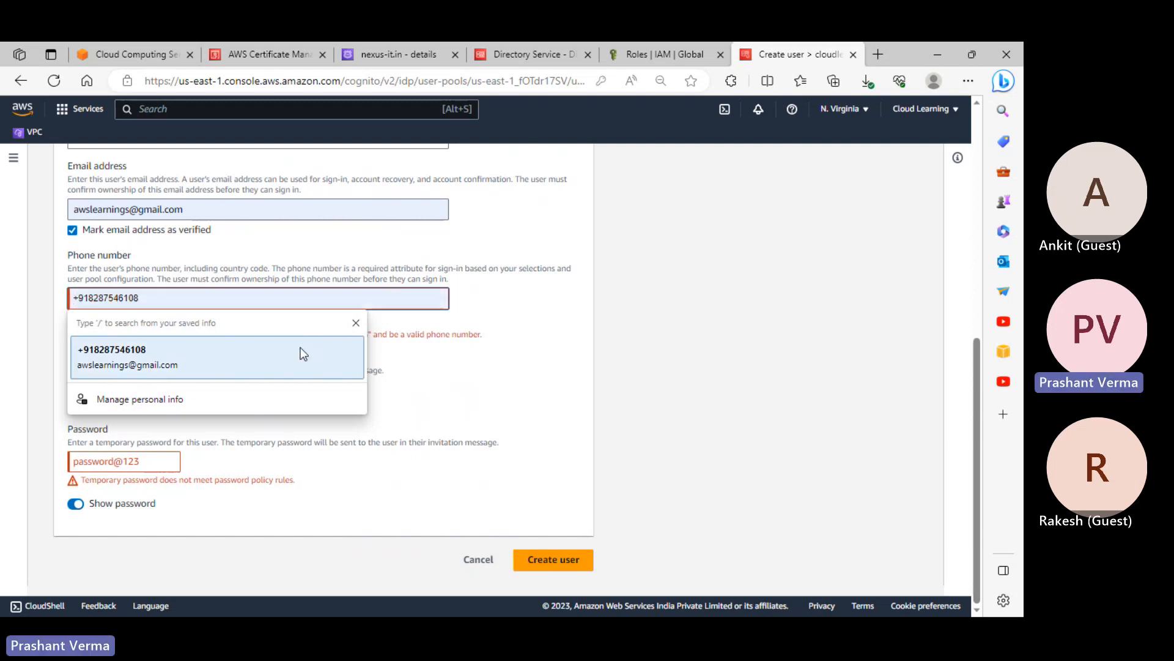
{"action": "left_click", "coordinate": [583, 358]}
{"action": "scroll", "coordinate": [319, 368], "scroll_direction": "up", "scroll_amount": 8}
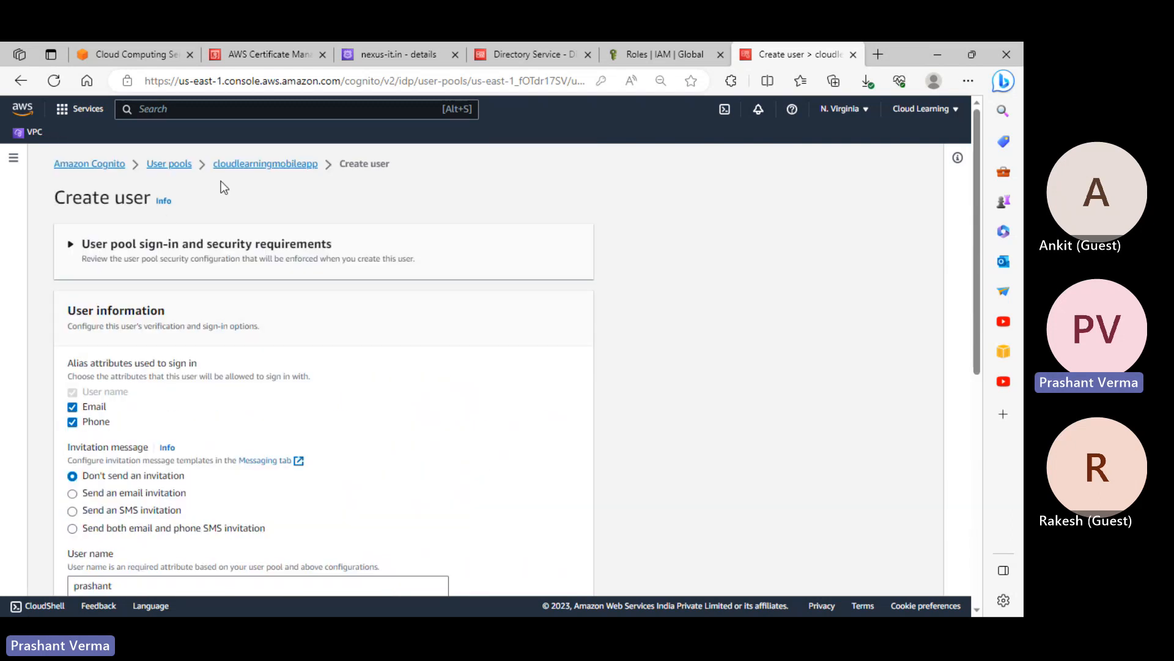
Leave the unsaved Create user form for the pool page, dismissing the save-password prompt
{"action": "left_click", "coordinate": [277, 164]}
{"action": "left_click", "coordinate": [652, 416]}
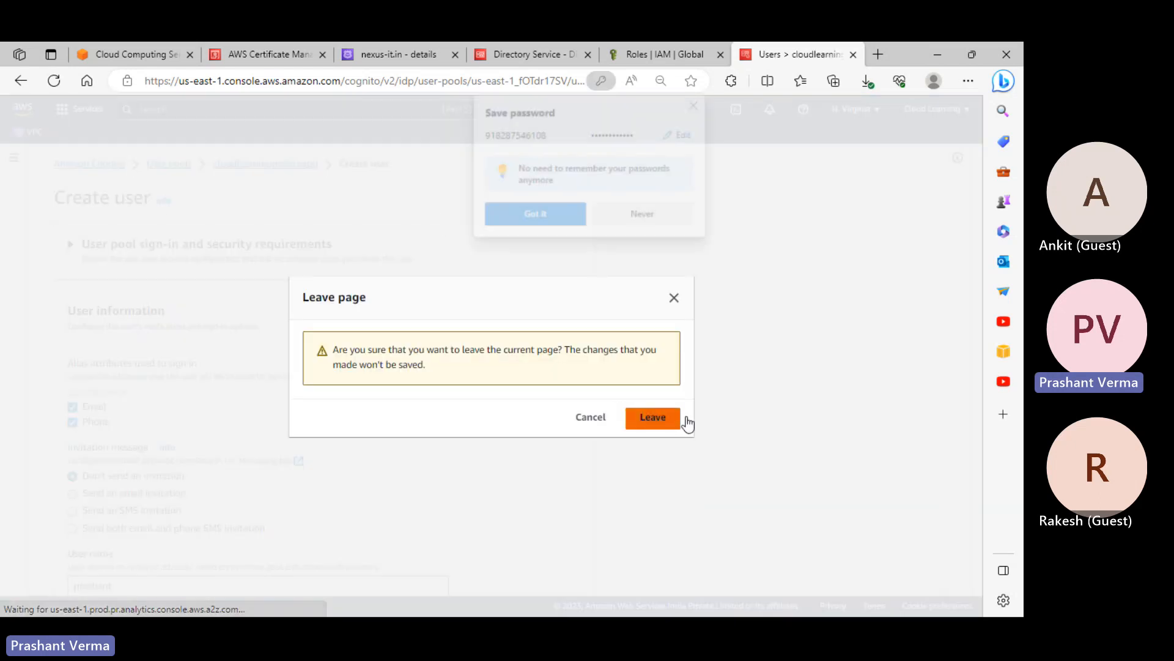
{"action": "scroll", "coordinate": [689, 440], "scroll_direction": "down", "scroll_amount": 3}
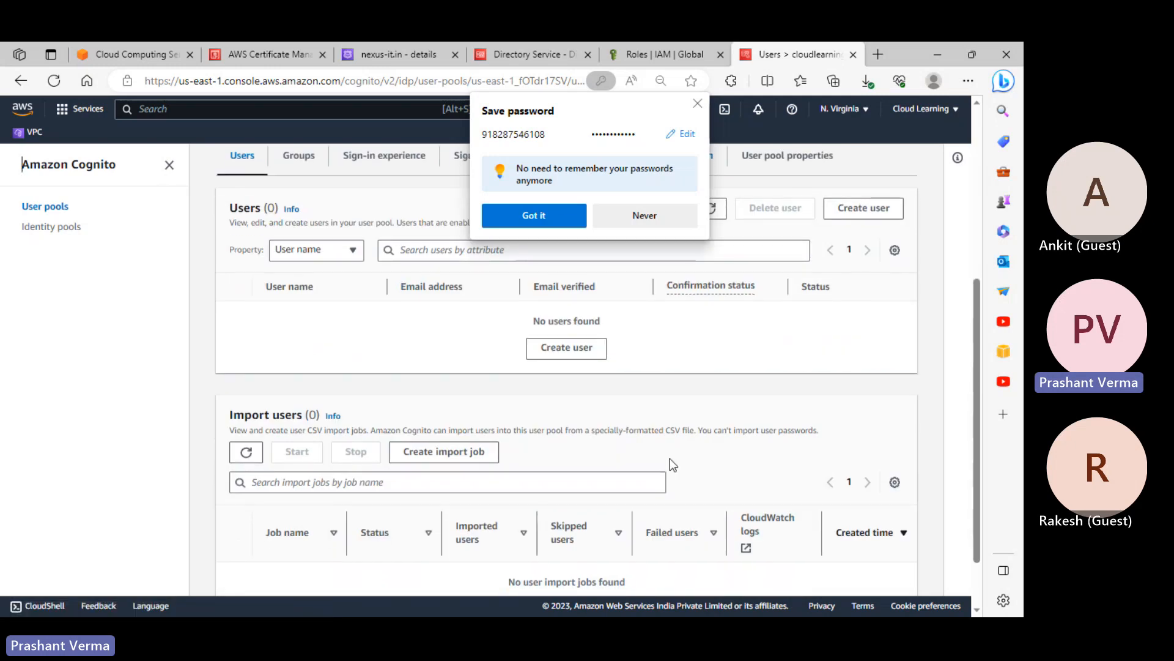
{"action": "left_click", "coordinate": [697, 104]}
{"action": "scroll", "coordinate": [703, 385], "scroll_direction": "up", "scroll_amount": 3}
{"action": "scroll", "coordinate": [716, 440], "scroll_direction": "down", "scroll_amount": 3}
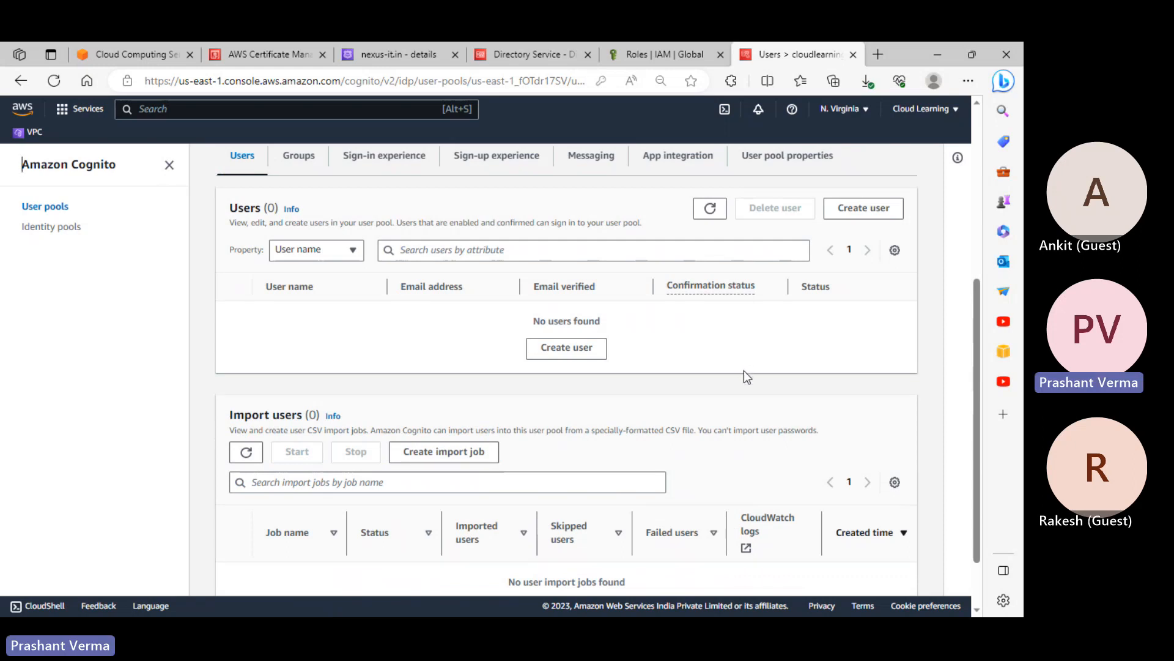
{"action": "scroll", "coordinate": [744, 373], "scroll_direction": "down", "scroll_amount": 2}
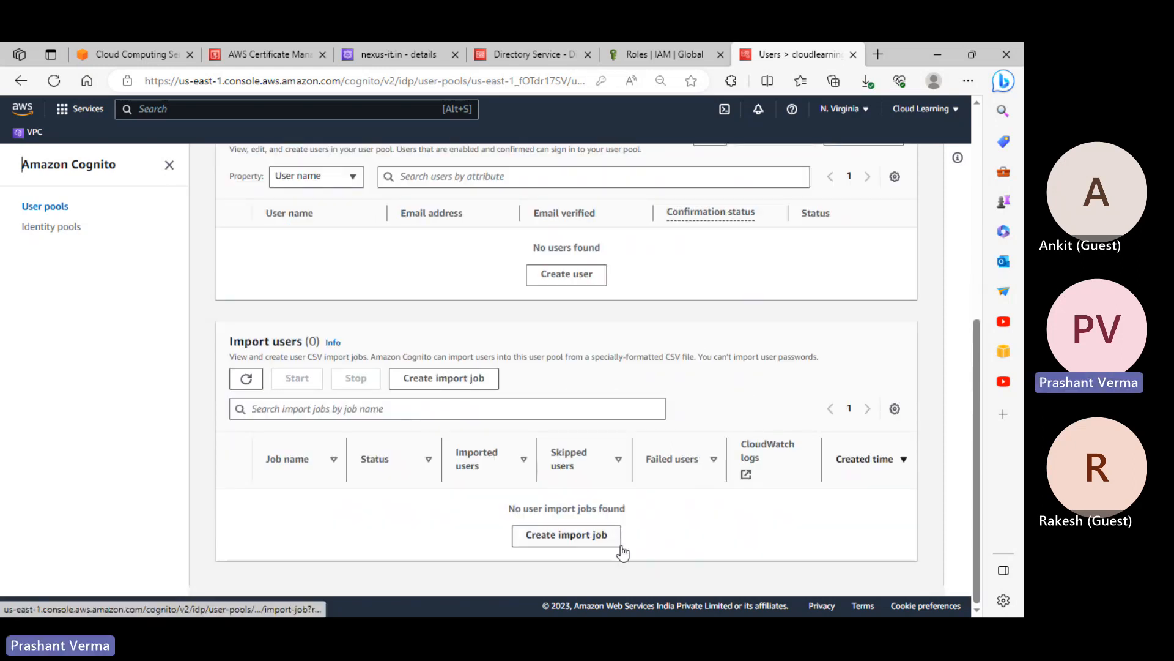
Start a user import job, then cancel it
{"action": "left_click", "coordinate": [491, 383]}
{"action": "scroll", "coordinate": [397, 362], "scroll_direction": "down", "scroll_amount": 3}
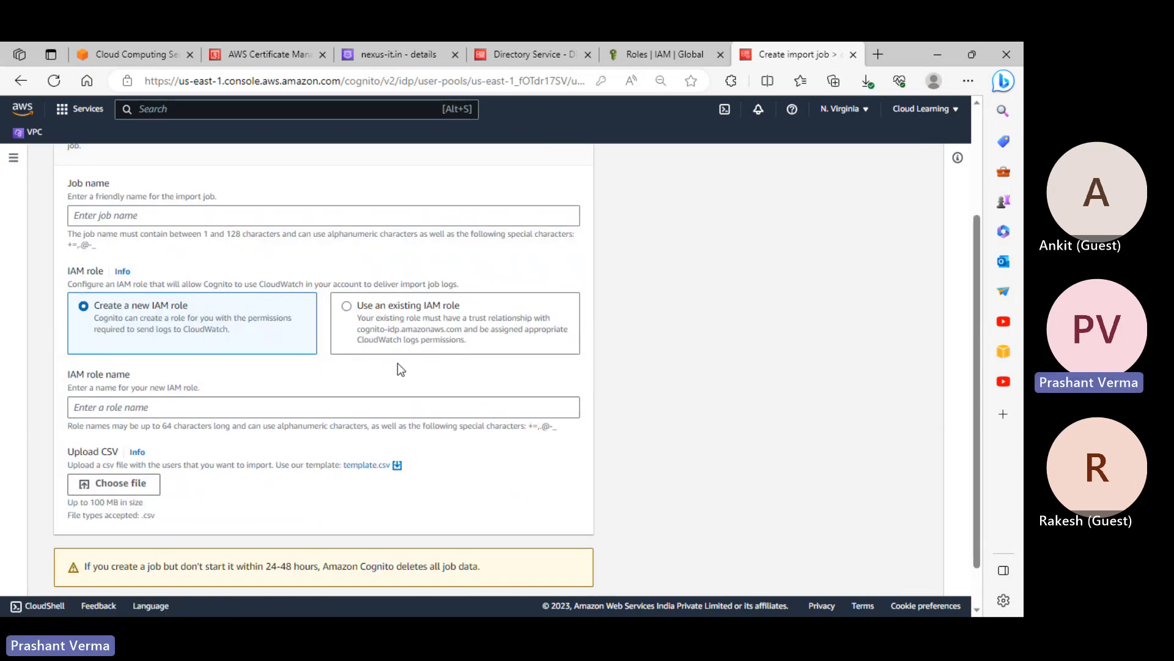
{"action": "scroll", "coordinate": [379, 351], "scroll_direction": "down", "scroll_amount": 1}
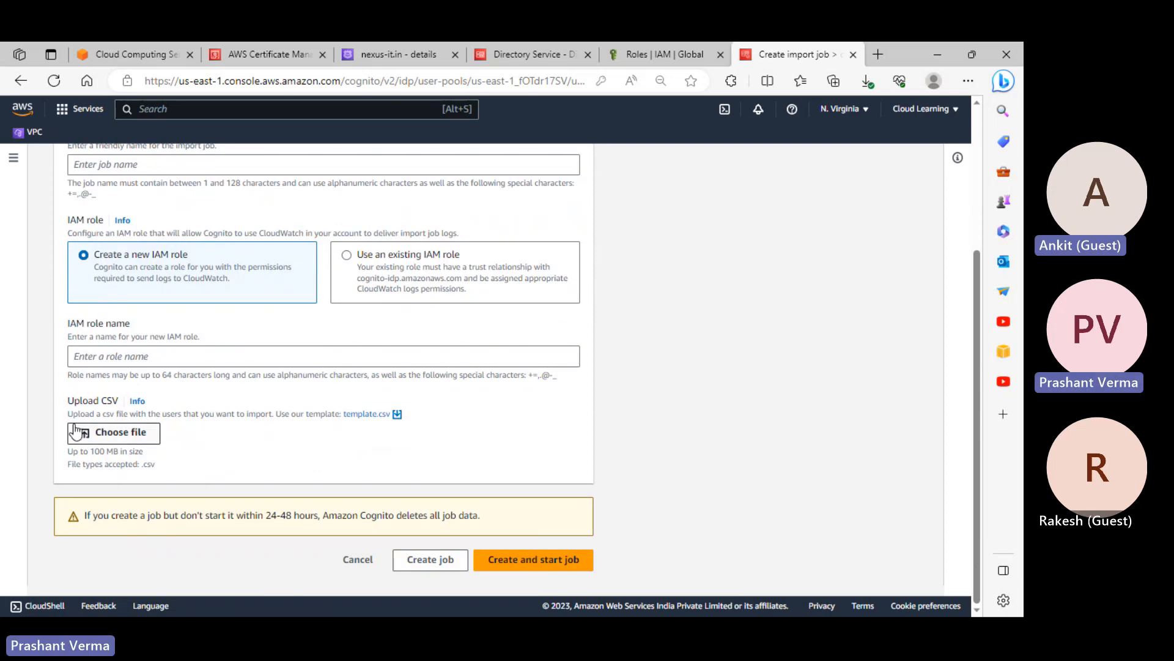
{"action": "left_click", "coordinate": [374, 564]}
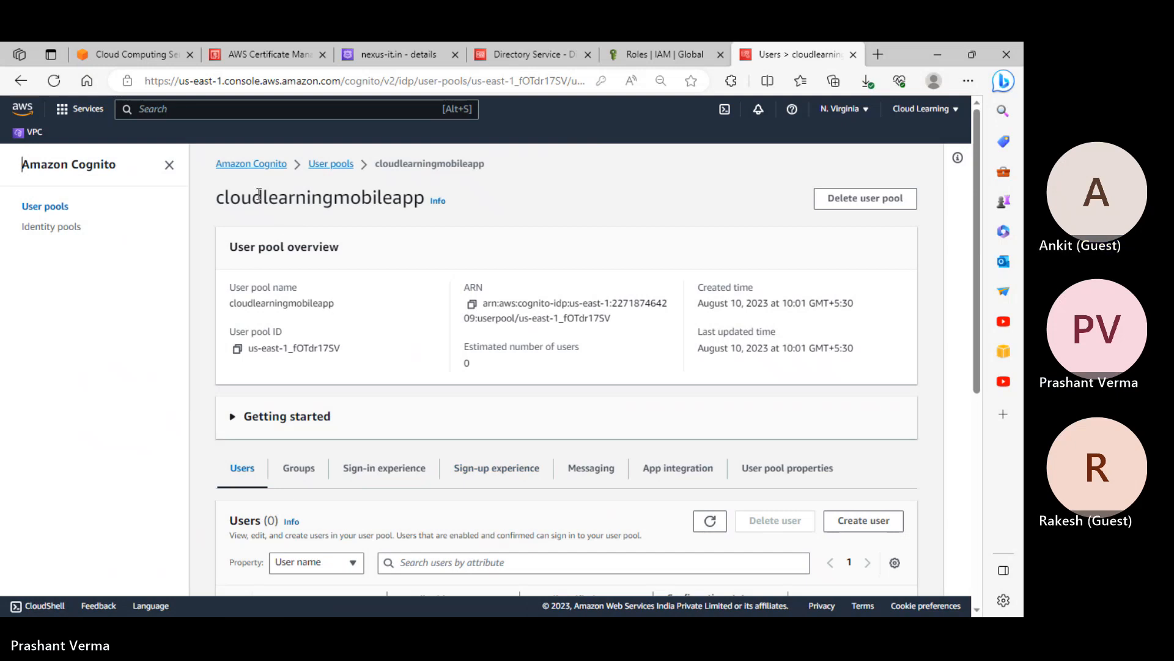
Review the App integration Domain and Resource servers sections and expand the Domain Actions list
{"action": "scroll", "coordinate": [588, 372], "scroll_direction": "down", "scroll_amount": 1}
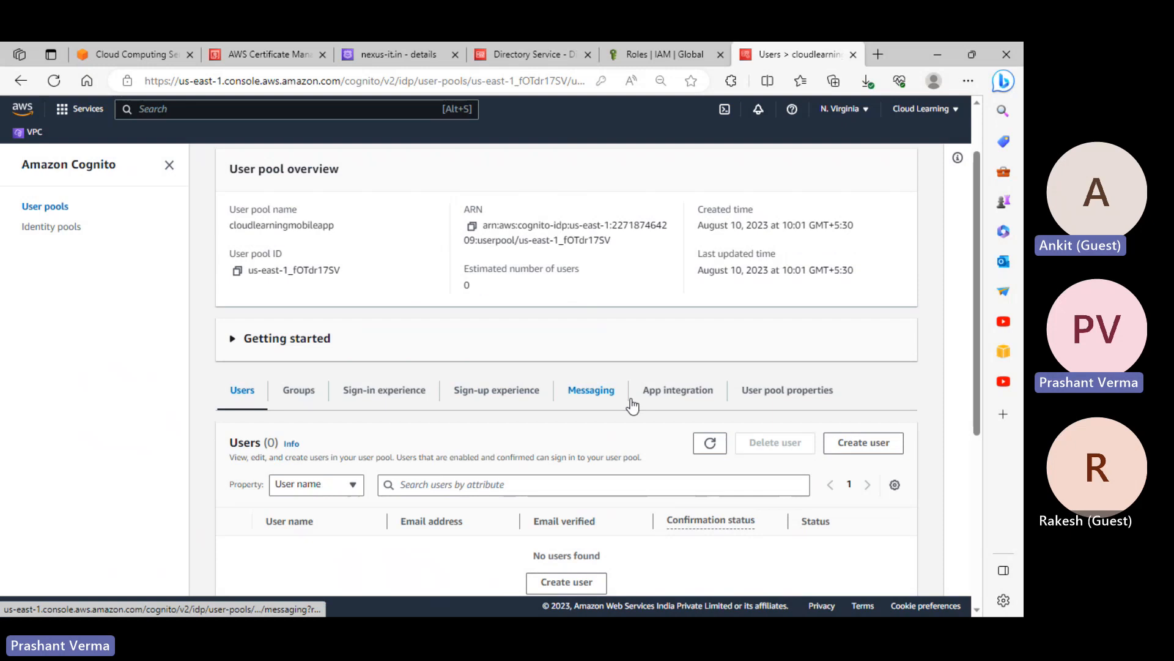
{"action": "left_click", "coordinate": [678, 395]}
{"action": "scroll", "coordinate": [674, 407], "scroll_direction": "down", "scroll_amount": 2}
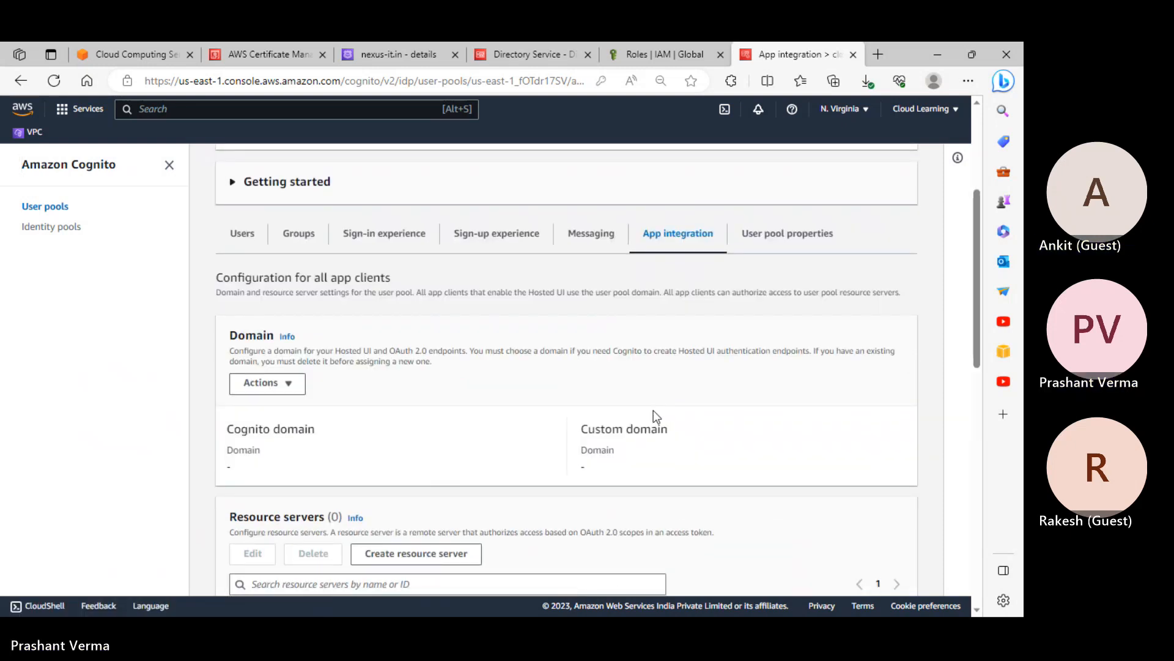
{"action": "scroll", "coordinate": [655, 416], "scroll_direction": "down", "scroll_amount": 2}
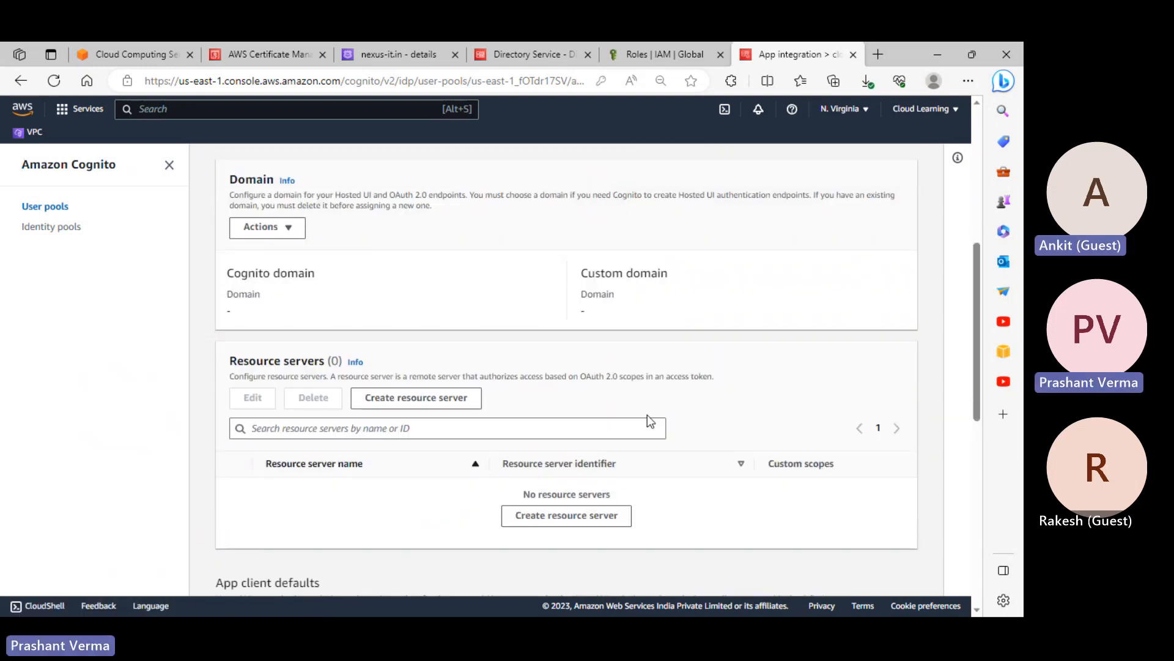
{"action": "scroll", "coordinate": [650, 421], "scroll_direction": "up", "scroll_amount": 1}
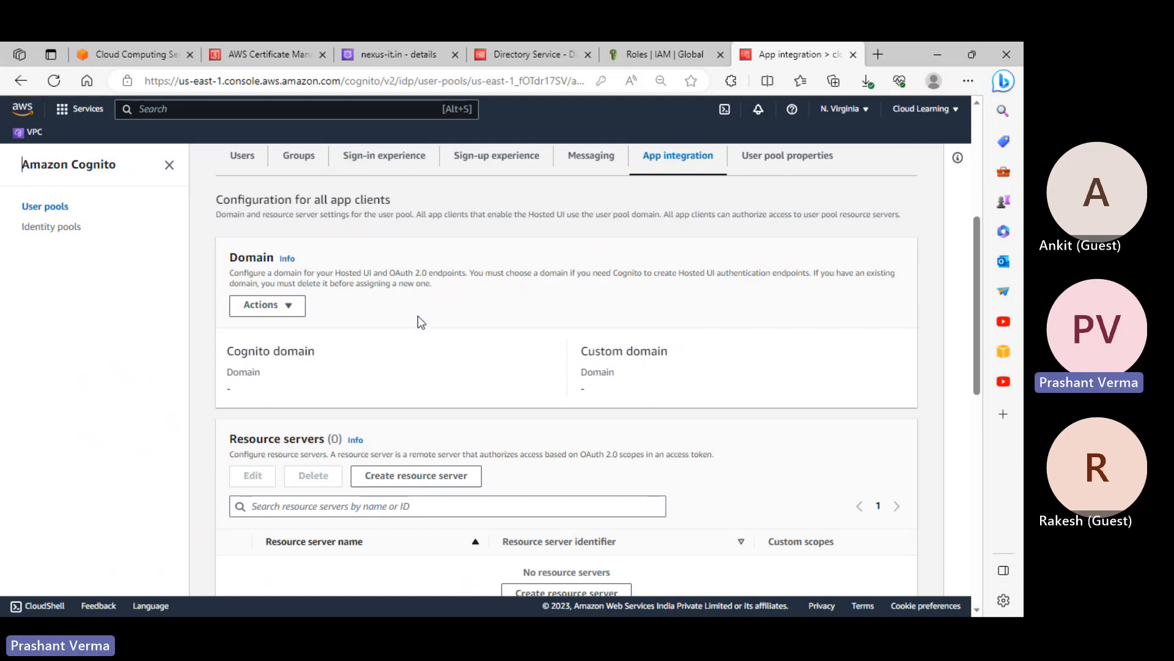
{"action": "left_click", "coordinate": [301, 313]}
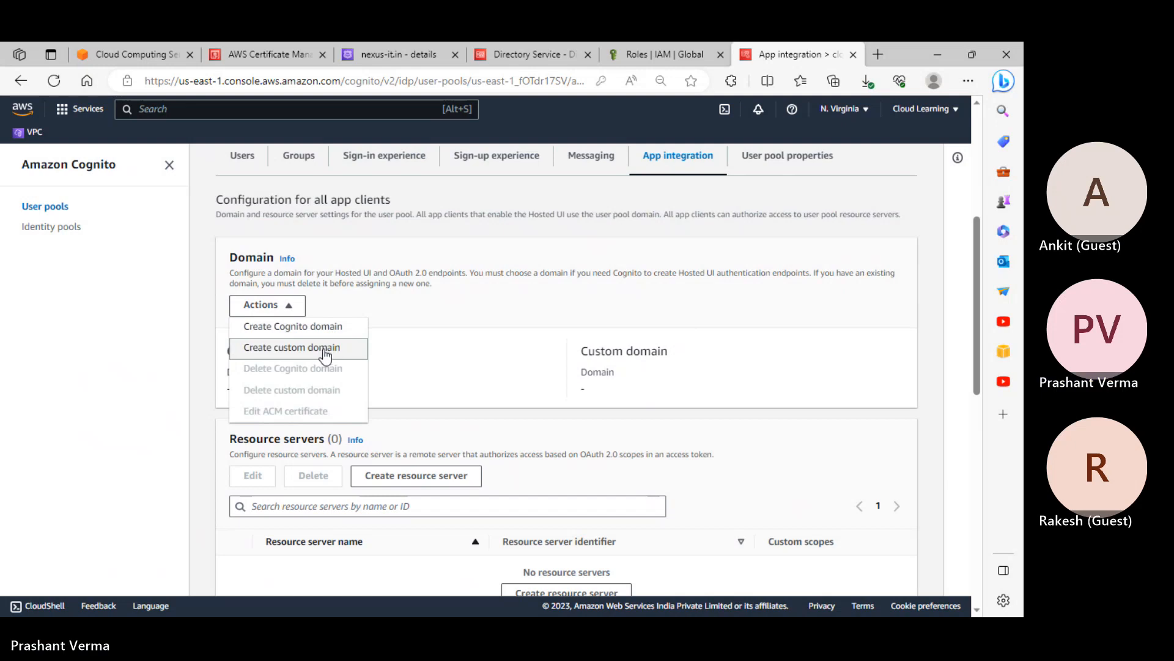
Create a Cognito domain, trimming the rejected prefix nexus-it.in down to nexus-it
{"action": "left_click", "coordinate": [317, 328]}
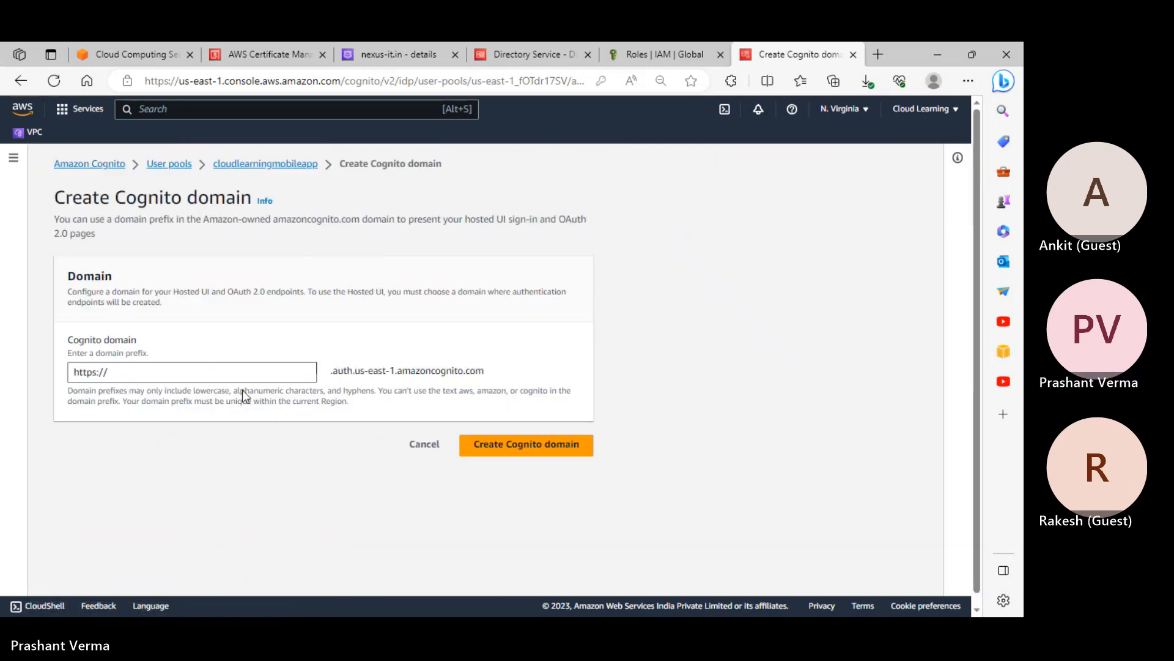
{"action": "left_click", "coordinate": [242, 373]}
{"action": "type", "text": "net"}
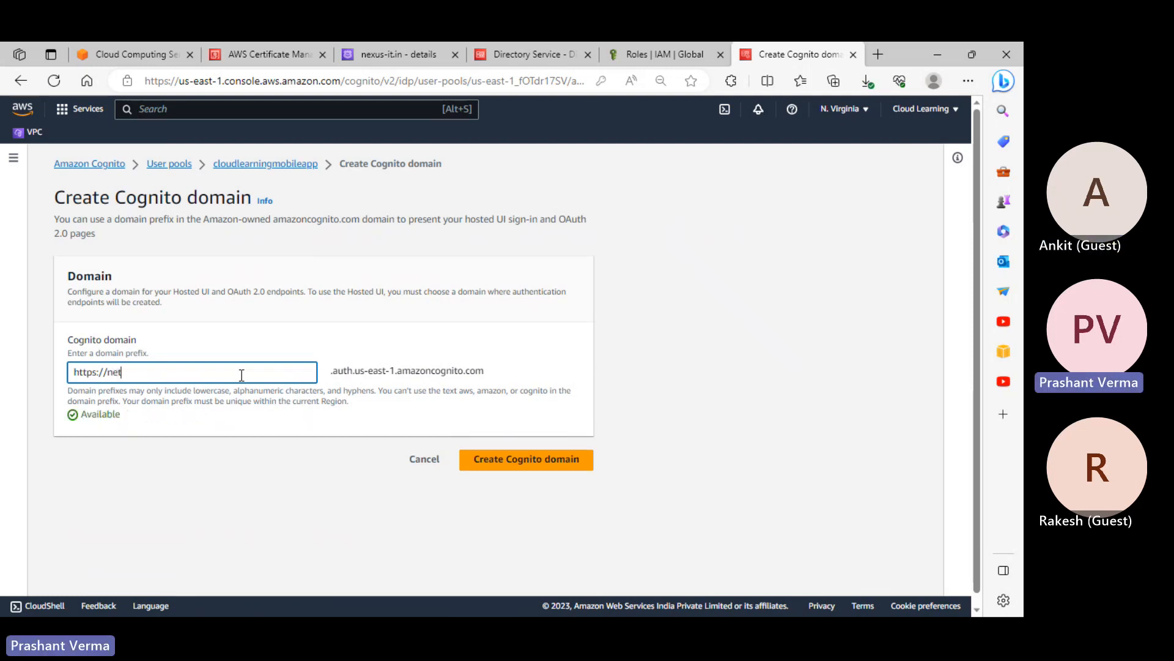
{"action": "key", "text": "BackSpace"}
{"action": "key", "text": "BackSpace"}
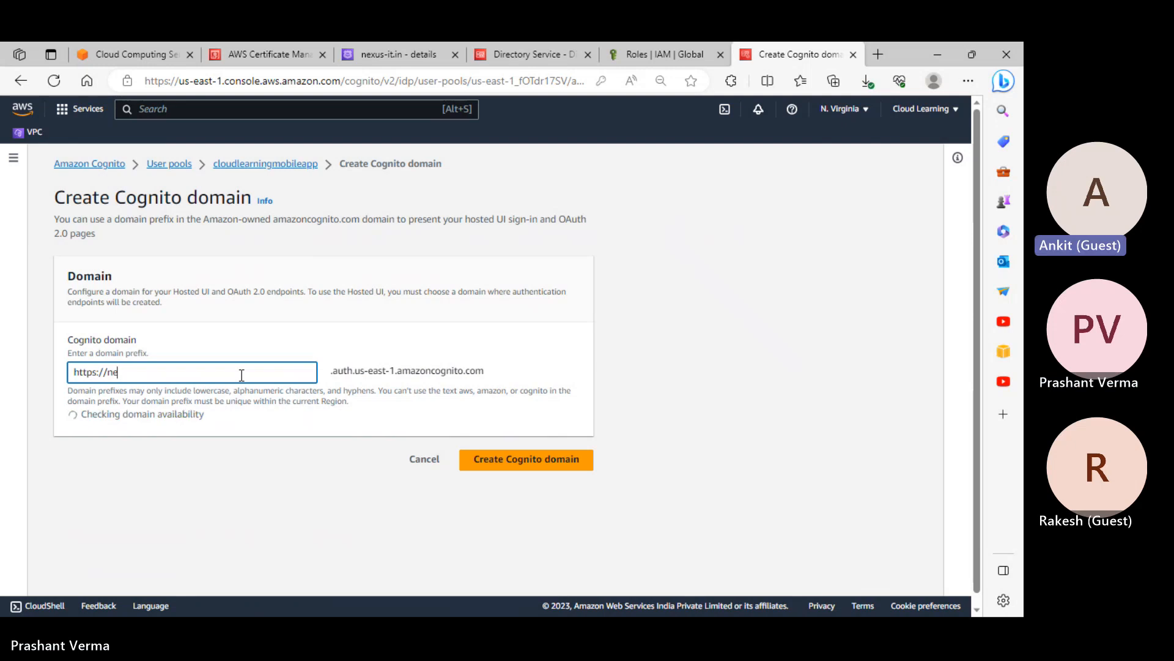
{"action": "type", "text": "et"}
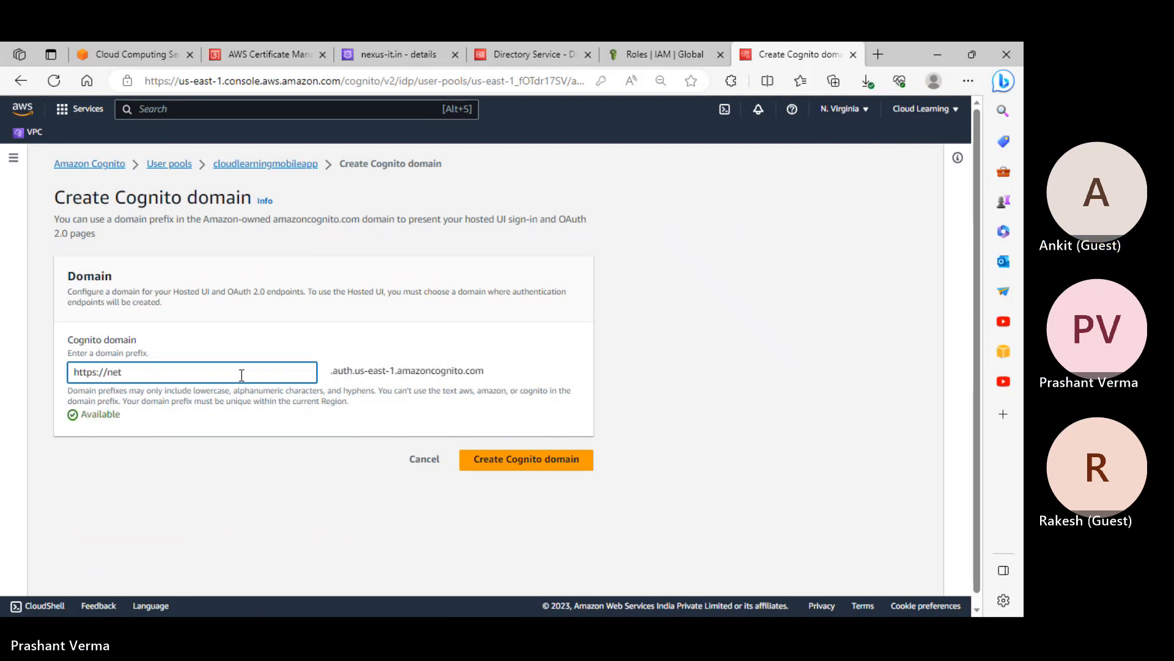
{"action": "key", "text": "BackSpace"}
{"action": "type", "text": "xus-it.in"}
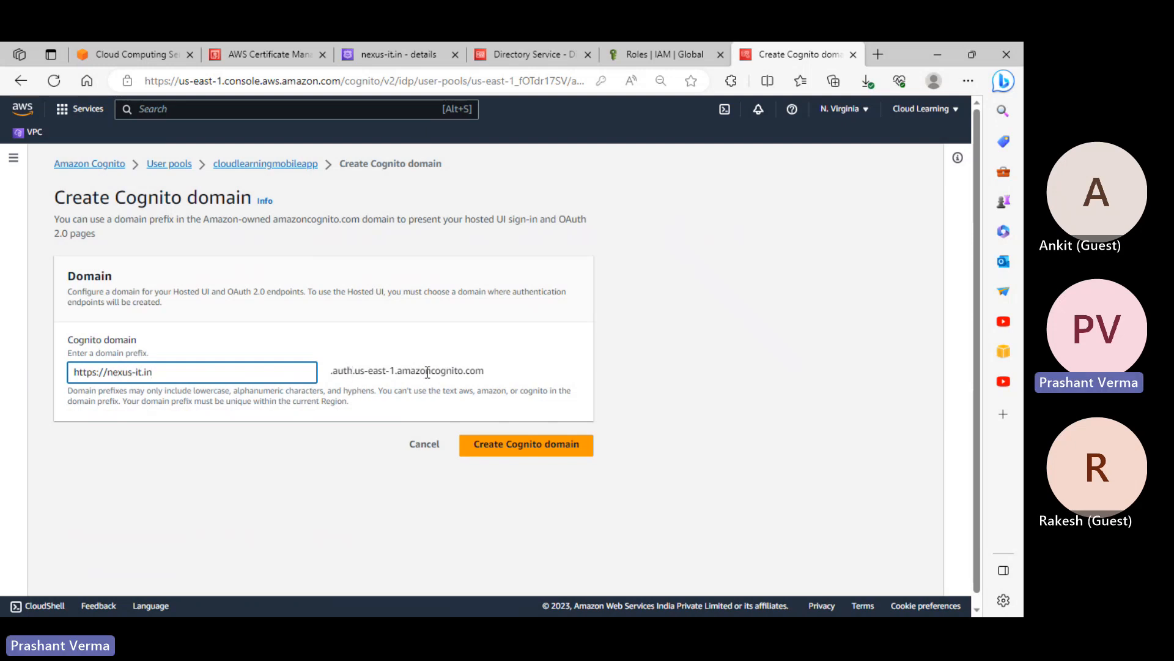
{"action": "left_click_drag", "start_coordinate": [491, 375], "coordinate": [398, 371]}
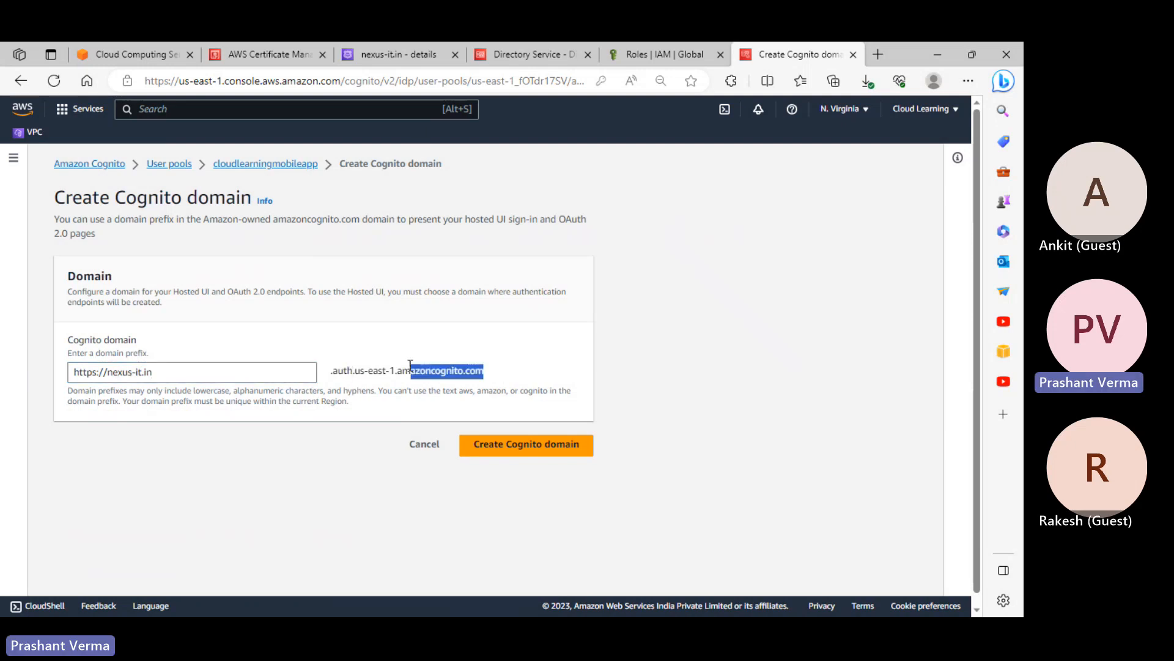
{"action": "left_click", "coordinate": [555, 447]}
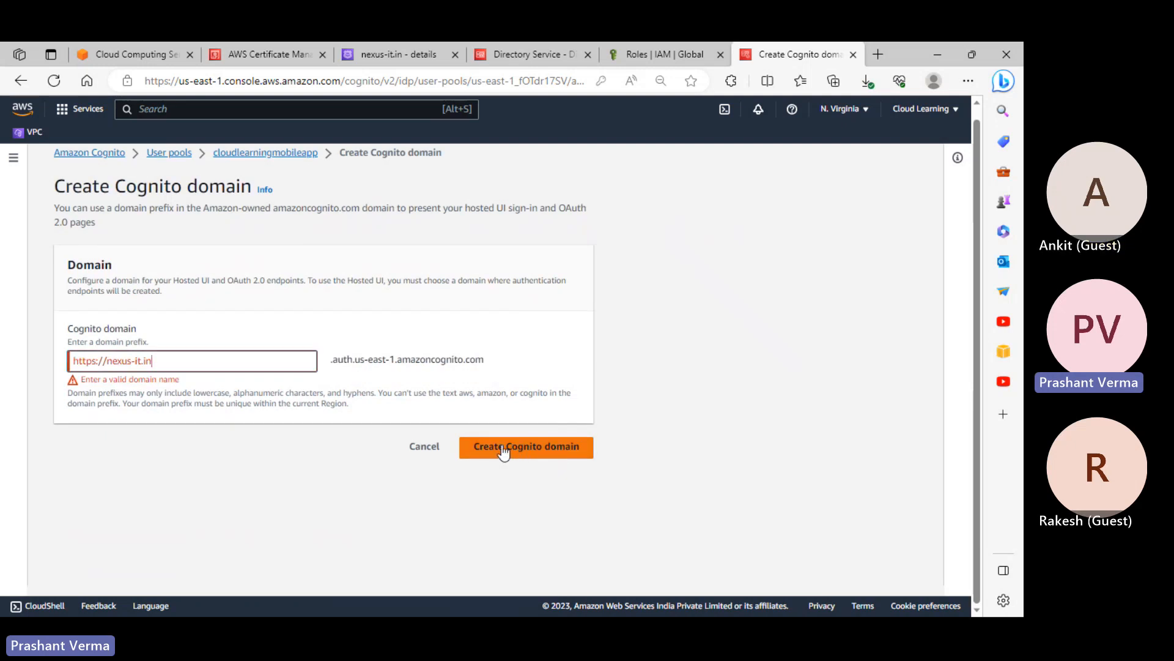
{"action": "key", "text": "BackSpace"}
{"action": "key", "text": "BackSpace"}
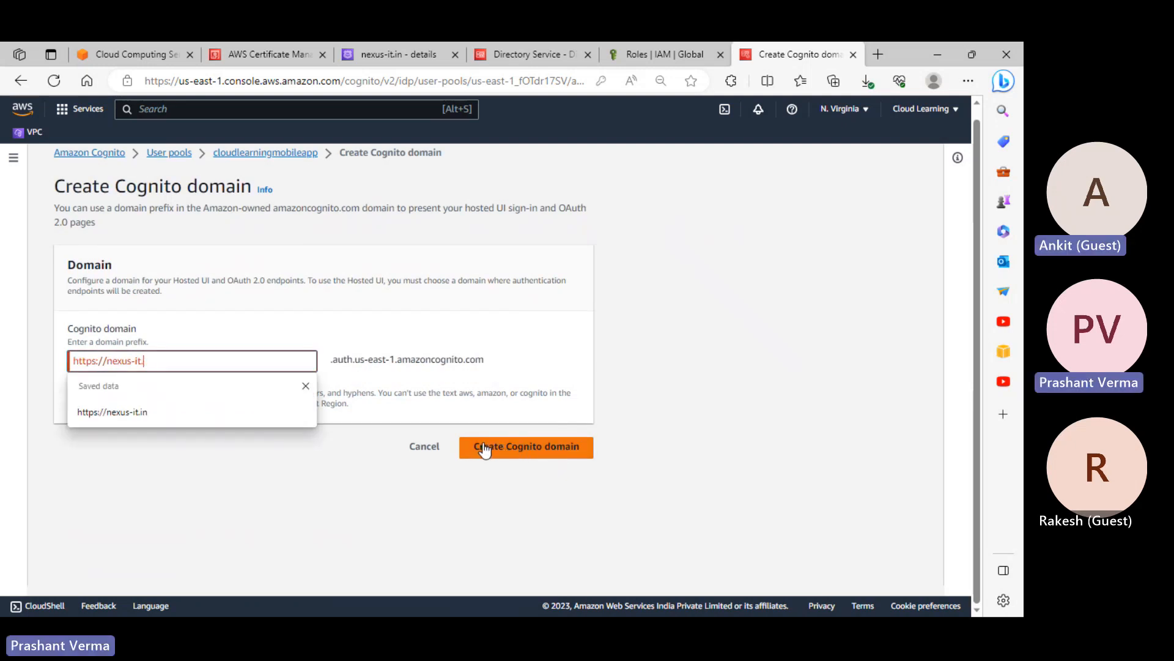
{"action": "key", "text": "BackSpace"}
{"action": "left_click", "coordinate": [566, 447]}
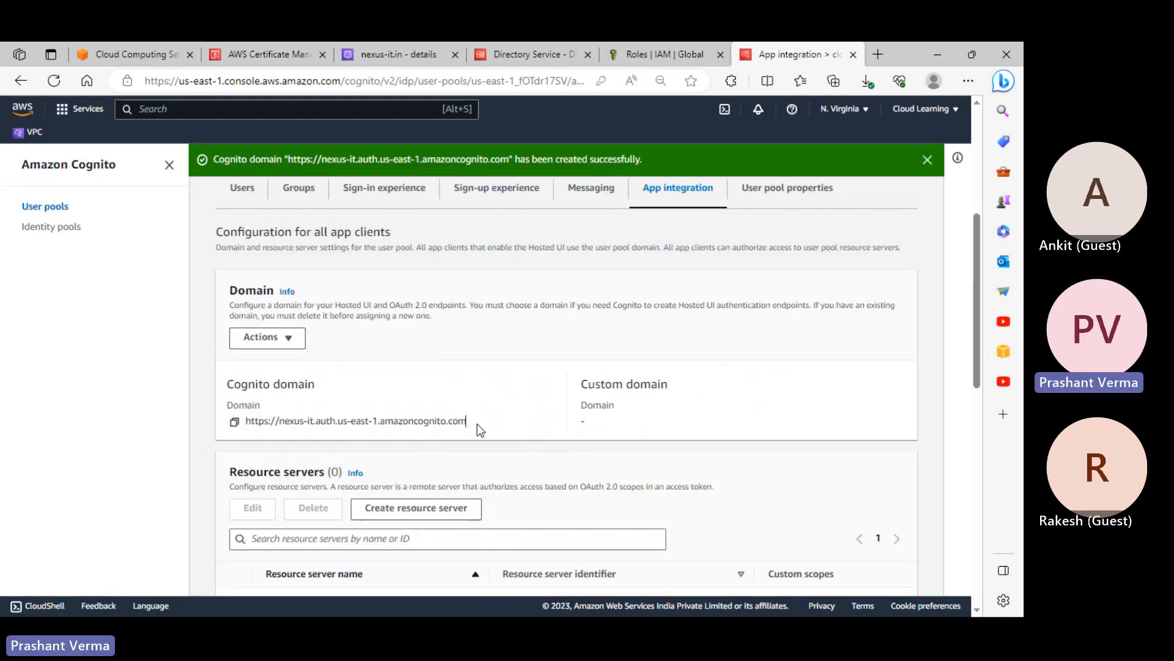
{"action": "mouse_move", "coordinate": [385, 427]}
{"action": "left_mouse_down"}
{"action": "mouse_move", "coordinate": [350, 425]}
{"action": "mouse_move", "coordinate": [393, 425]}
{"action": "left_mouse_up"}
{"action": "scroll", "coordinate": [648, 407], "scroll_direction": "down", "scroll_amount": 3}
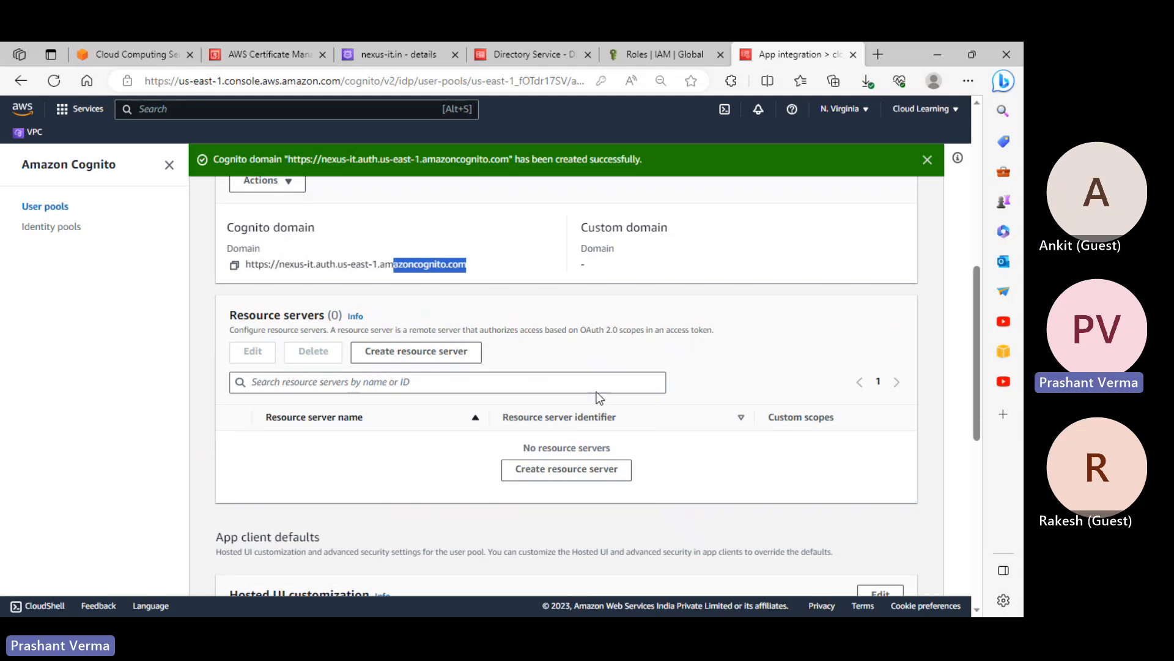
{"action": "scroll", "coordinate": [660, 379], "scroll_direction": "up", "scroll_amount": 4}
{"action": "scroll", "coordinate": [732, 309], "scroll_direction": "down", "scroll_amount": 5}
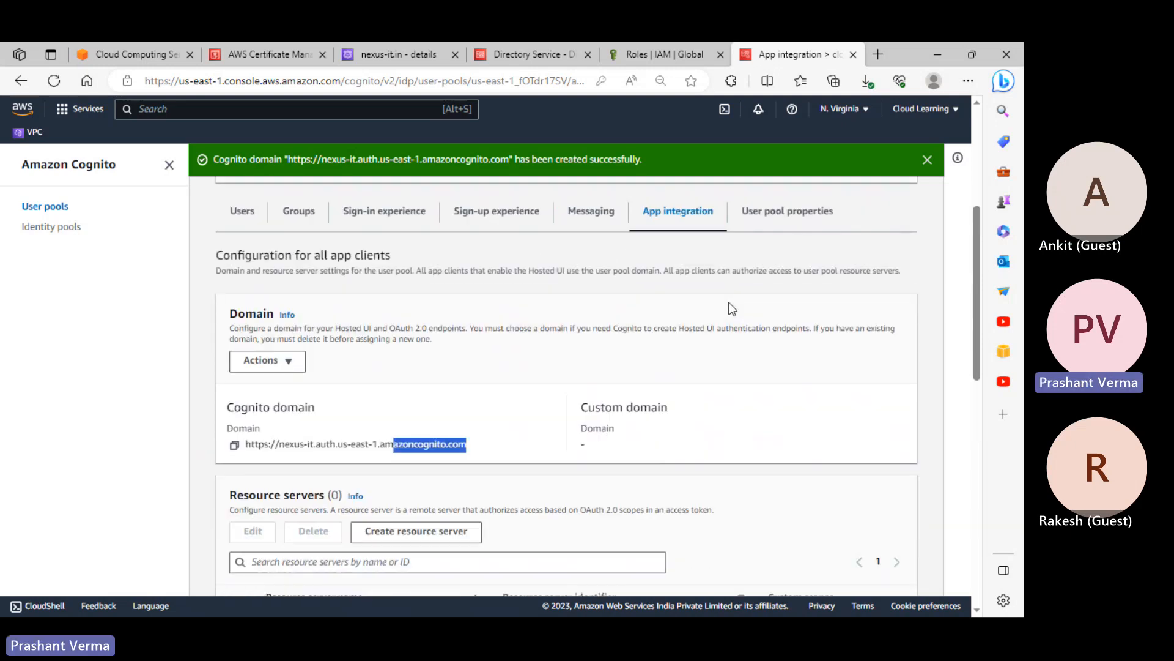
{"action": "scroll", "coordinate": [726, 306], "scroll_direction": "down", "scroll_amount": 6}
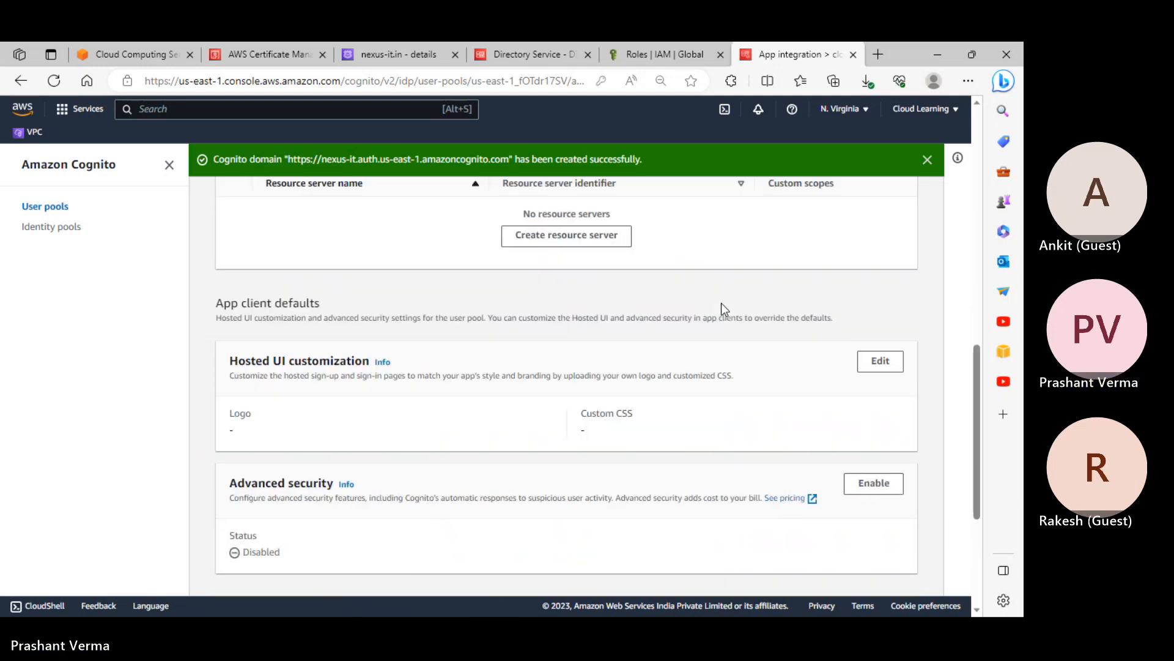
{"action": "scroll", "coordinate": [720, 309], "scroll_direction": "down", "scroll_amount": 1}
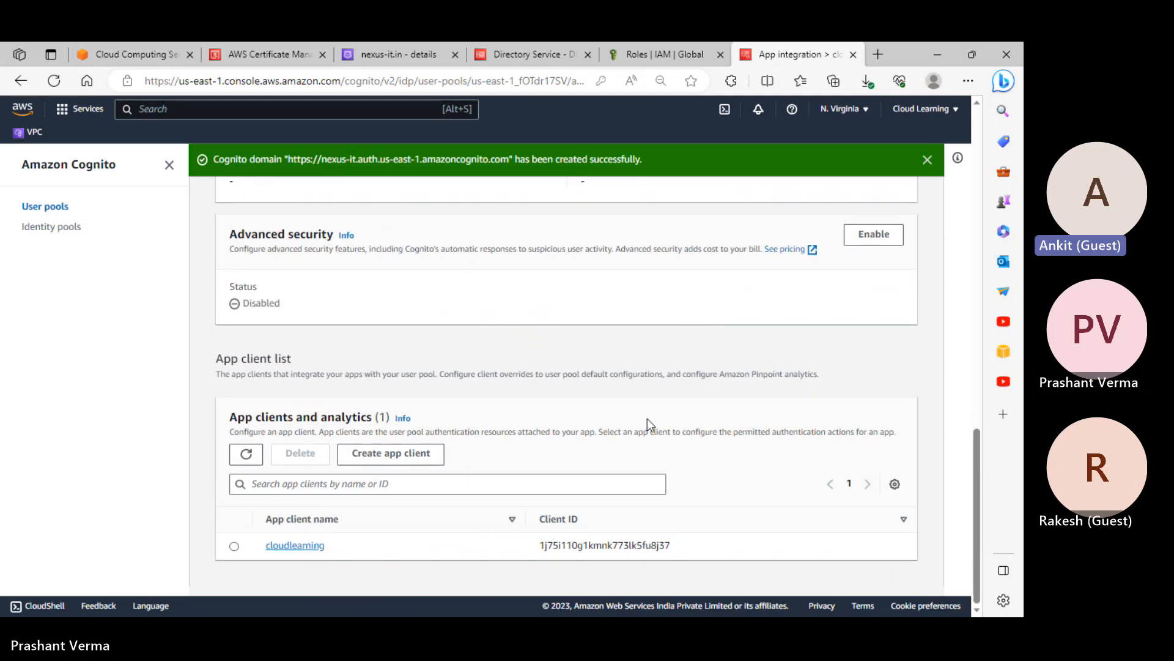
{"action": "left_click_drag", "start_coordinate": [537, 545], "coordinate": [712, 542]}
{"action": "scroll", "coordinate": [720, 393], "scroll_direction": "up", "scroll_amount": 15}
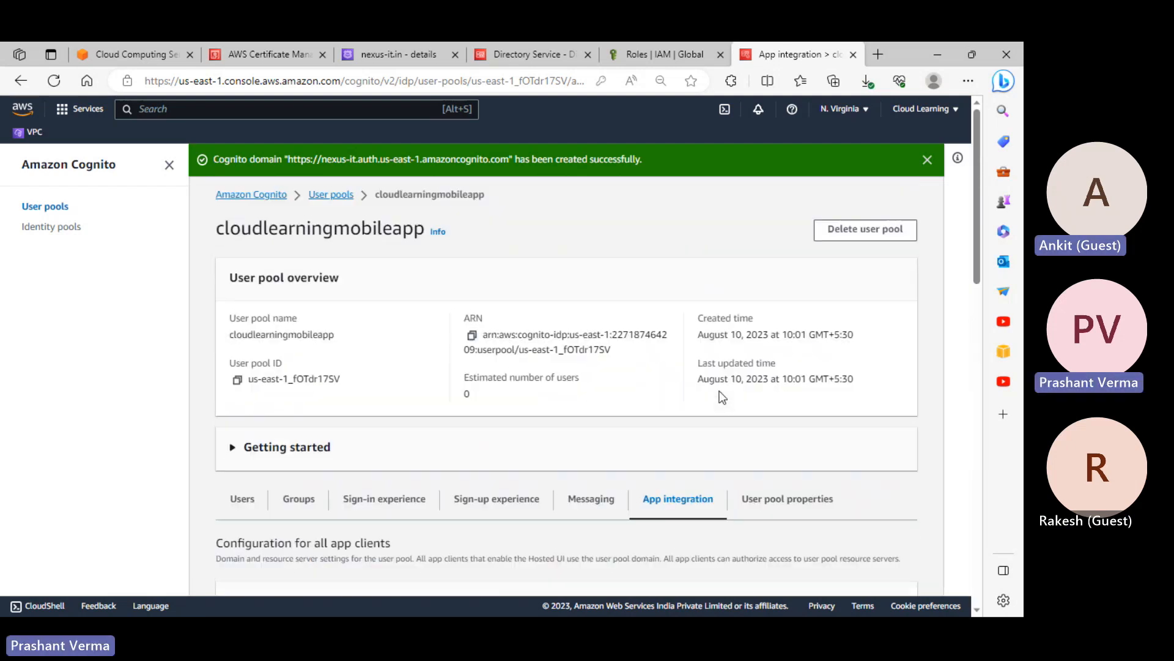
Review the user pool's properties, Messaging and Sign-up experience tabs
{"action": "left_click", "coordinate": [800, 513]}
{"action": "scroll", "coordinate": [707, 465], "scroll_direction": "down", "scroll_amount": 5}
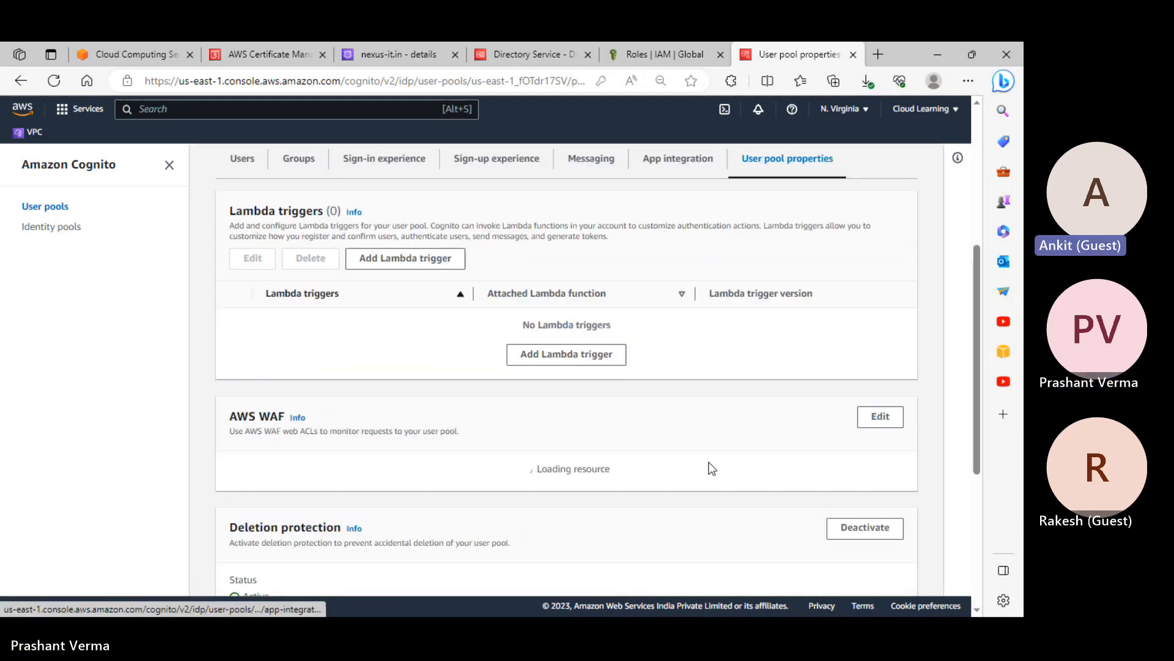
{"action": "scroll", "coordinate": [707, 468], "scroll_direction": "down", "scroll_amount": 3}
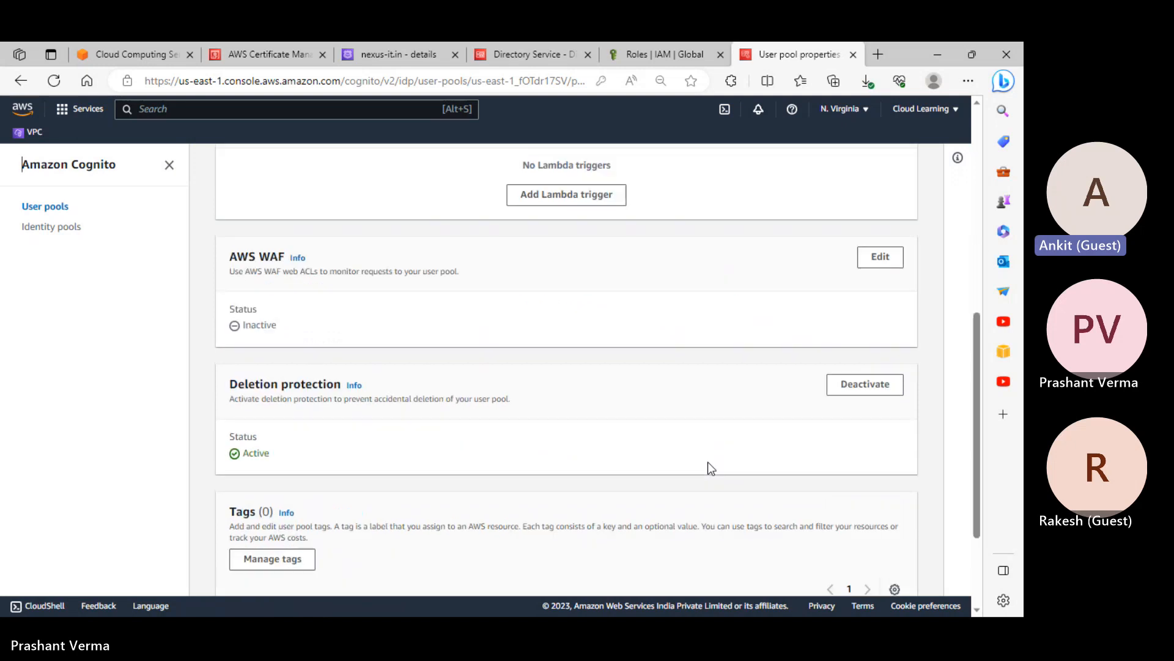
{"action": "scroll", "coordinate": [708, 468], "scroll_direction": "down", "scroll_amount": 2}
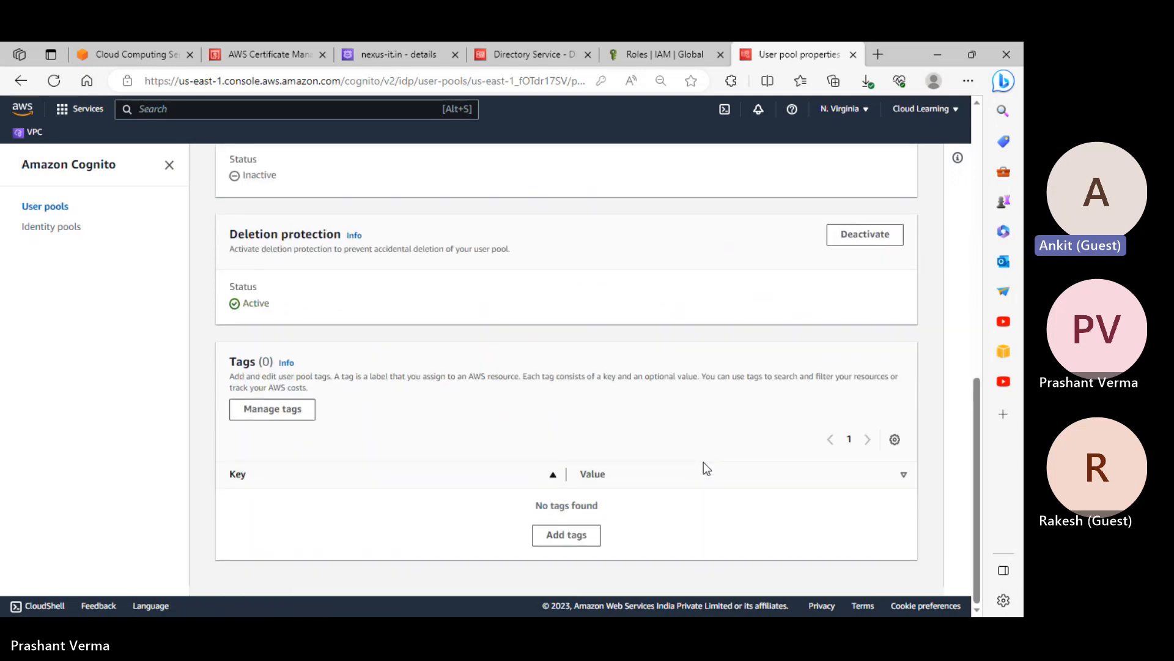
{"action": "scroll", "coordinate": [708, 468], "scroll_direction": "up", "scroll_amount": 9}
{"action": "left_click", "coordinate": [602, 395]}
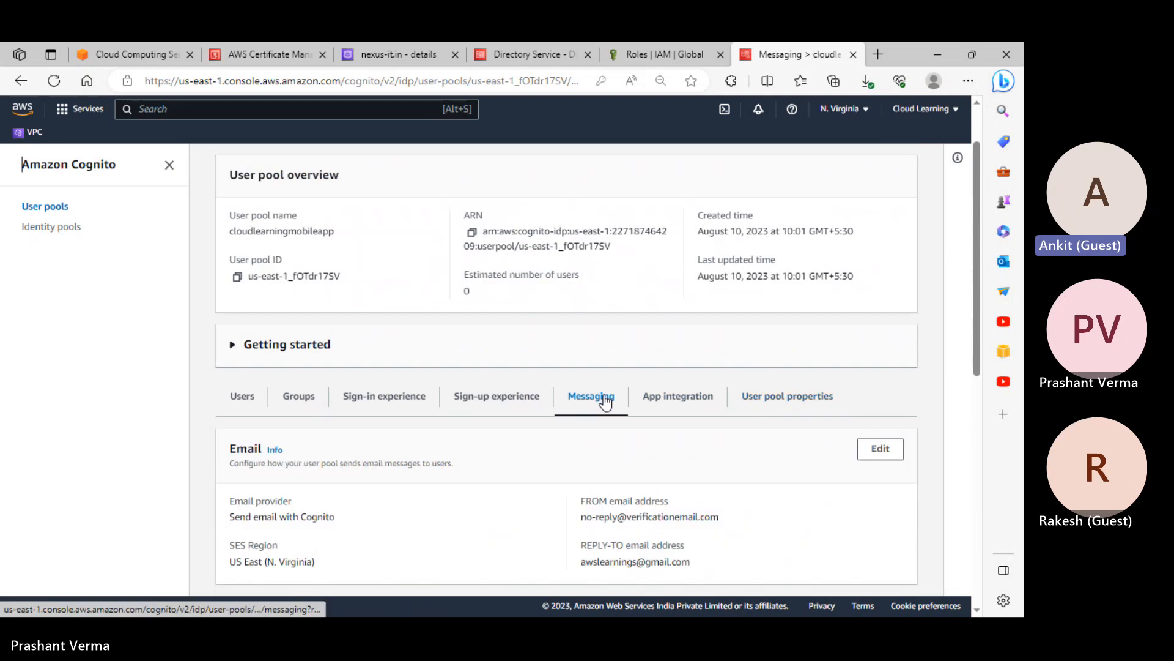
{"action": "left_click", "coordinate": [473, 400]}
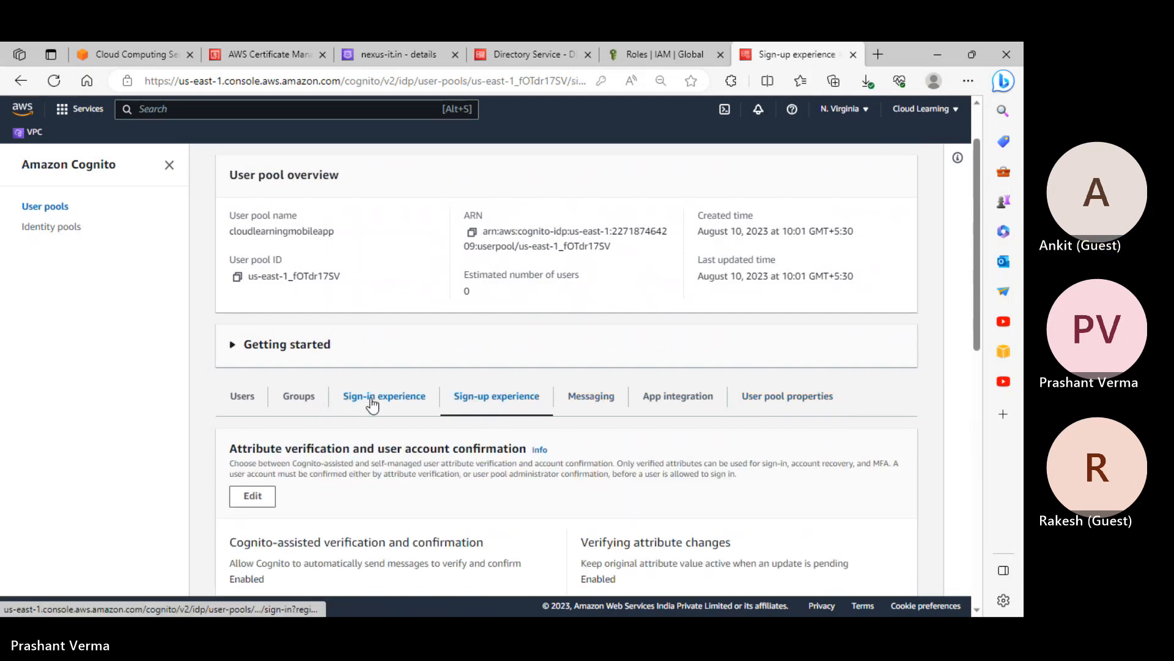
{"action": "scroll", "coordinate": [375, 401], "scroll_direction": "down", "scroll_amount": 5}
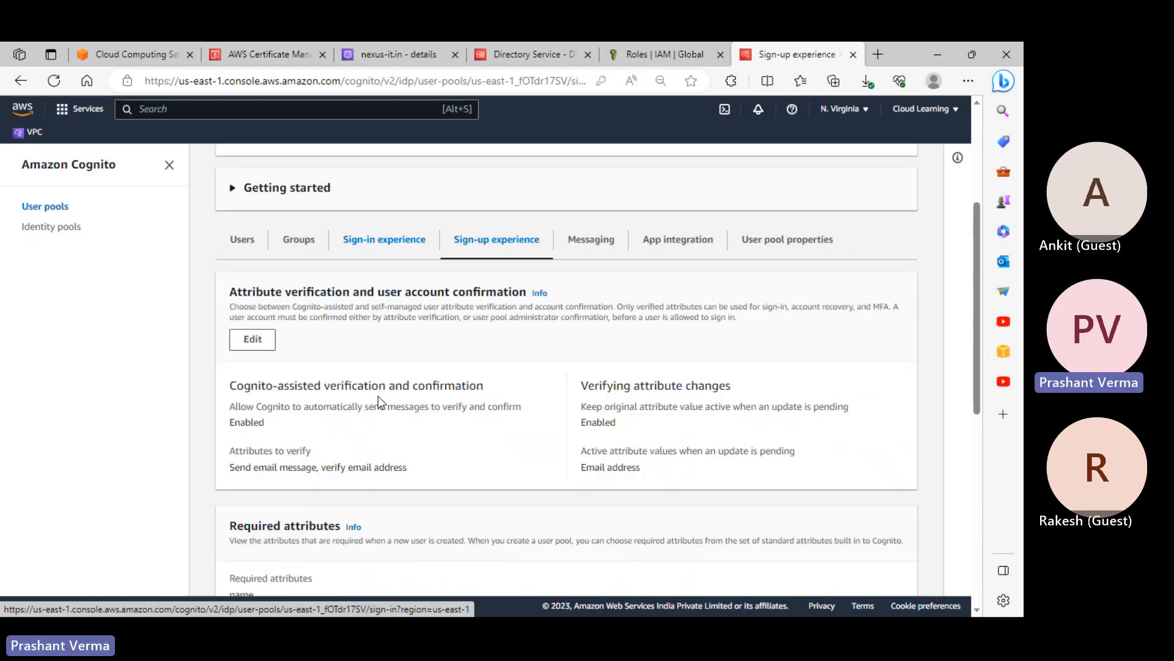
{"action": "scroll", "coordinate": [378, 395], "scroll_direction": "down", "scroll_amount": 5}
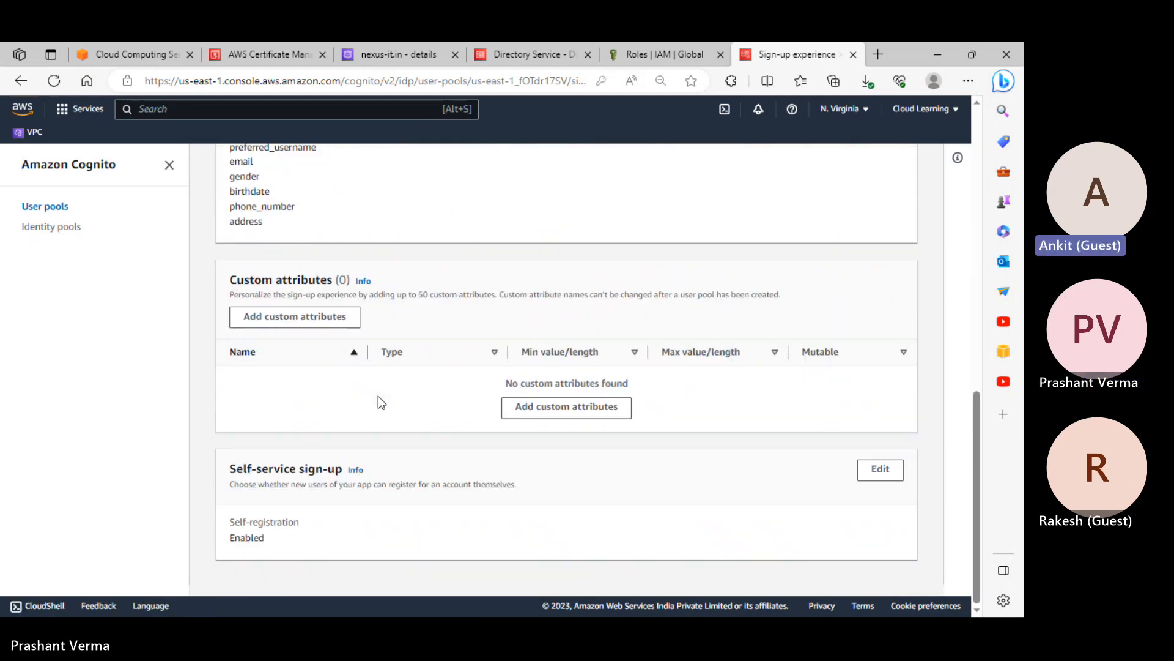
{"action": "scroll", "coordinate": [378, 395], "scroll_direction": "up", "scroll_amount": 9}
Look over the Groups, Users and Sign-in experience tabs, then start a new browser tab
{"action": "left_click", "coordinate": [291, 325]}
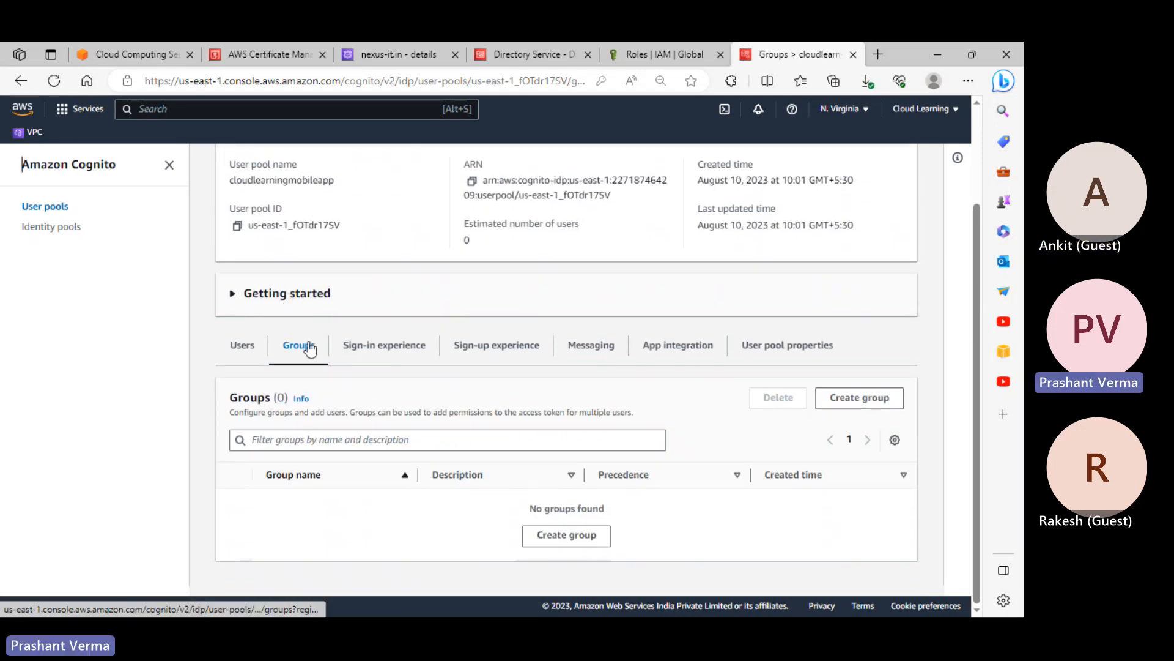
{"action": "left_click", "coordinate": [234, 353]}
{"action": "scroll", "coordinate": [332, 386], "scroll_direction": "down", "scroll_amount": 4}
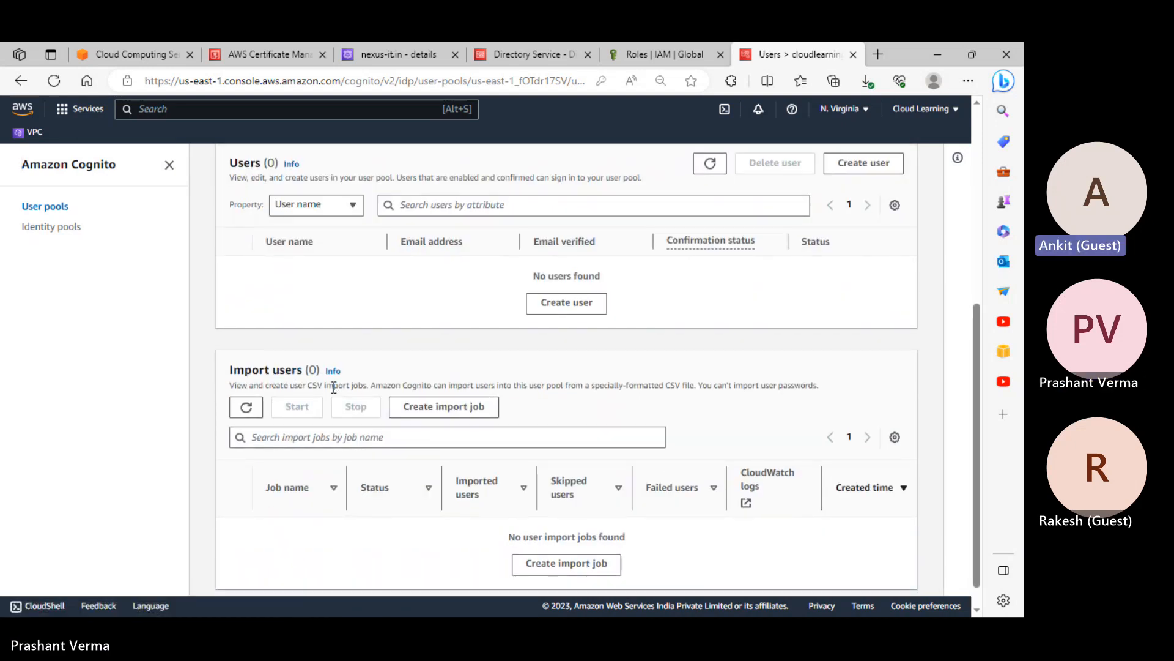
{"action": "scroll", "coordinate": [332, 386], "scroll_direction": "up", "scroll_amount": 4}
{"action": "left_click", "coordinate": [399, 355]}
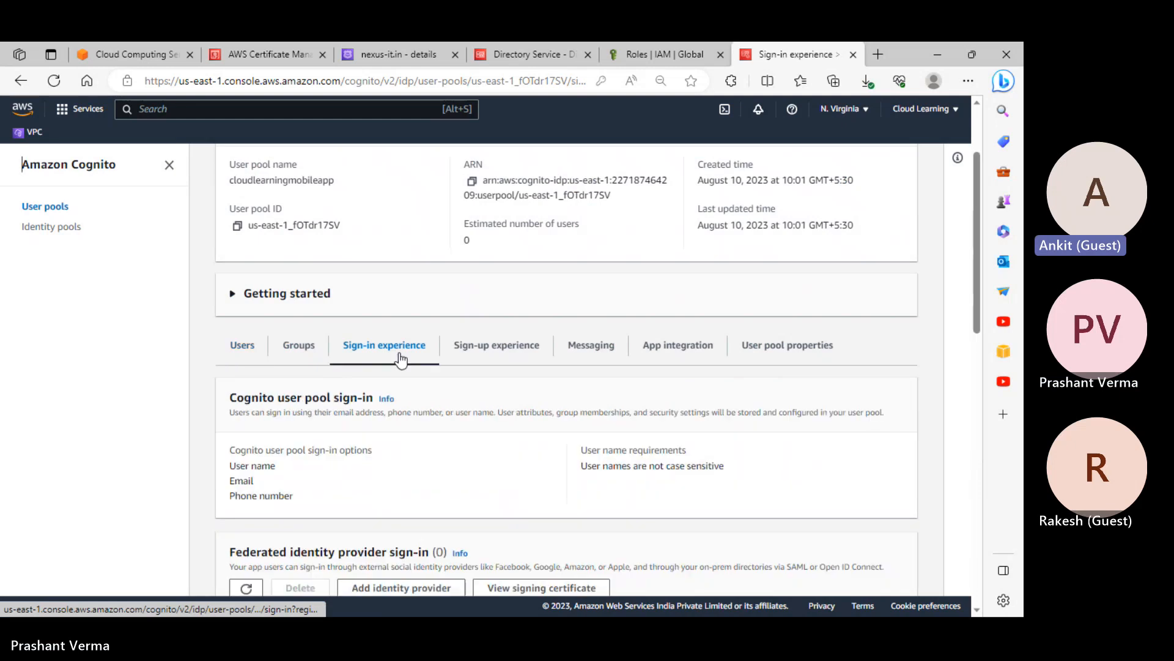
{"action": "scroll", "coordinate": [401, 360], "scroll_direction": "down", "scroll_amount": 4}
{"action": "scroll", "coordinate": [400, 359], "scroll_direction": "down", "scroll_amount": 4}
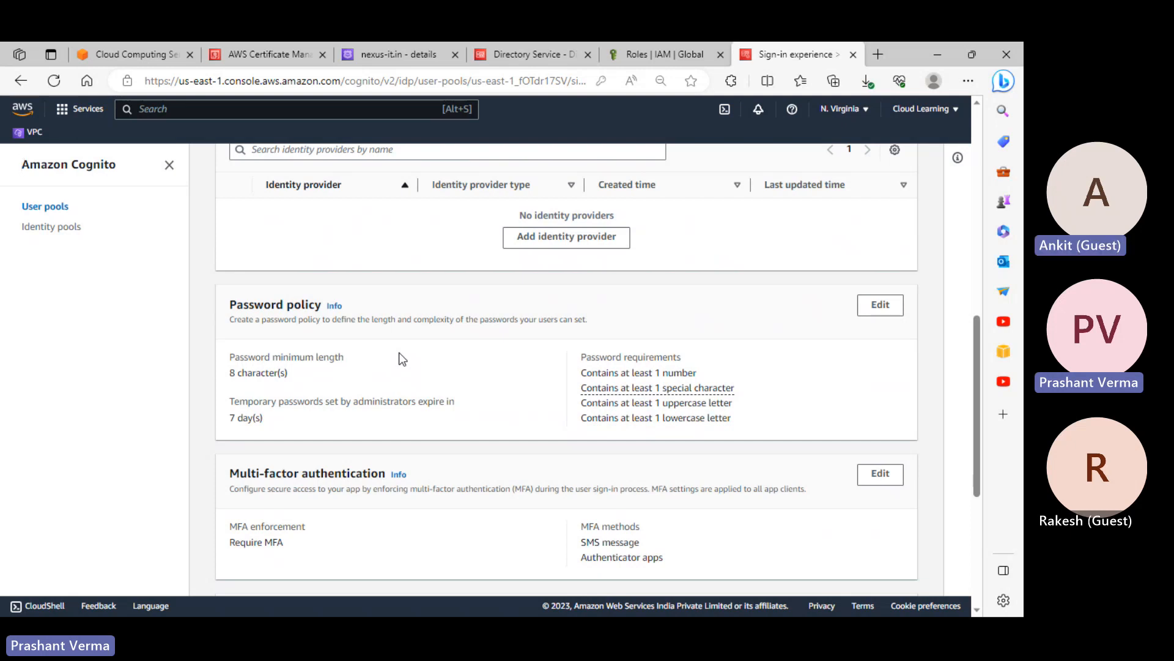
{"action": "left_click", "coordinate": [878, 54]}
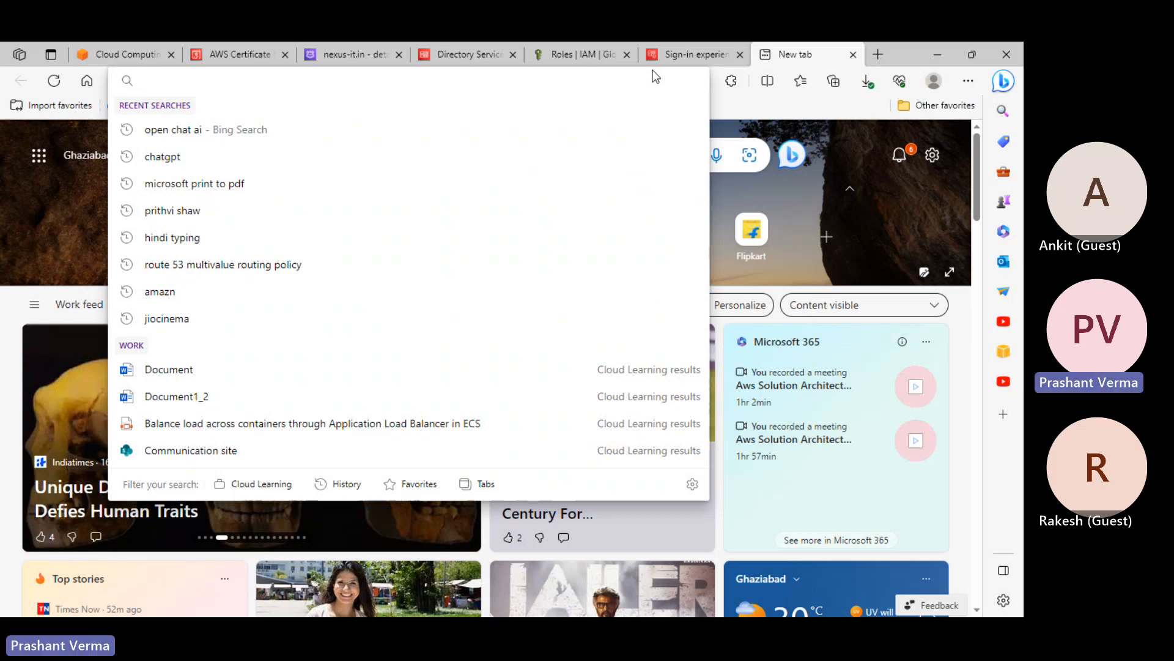
Search Bing for 's3 signin url', then switch the query to 's3 signed url'
{"action": "type", "text": "s3"}
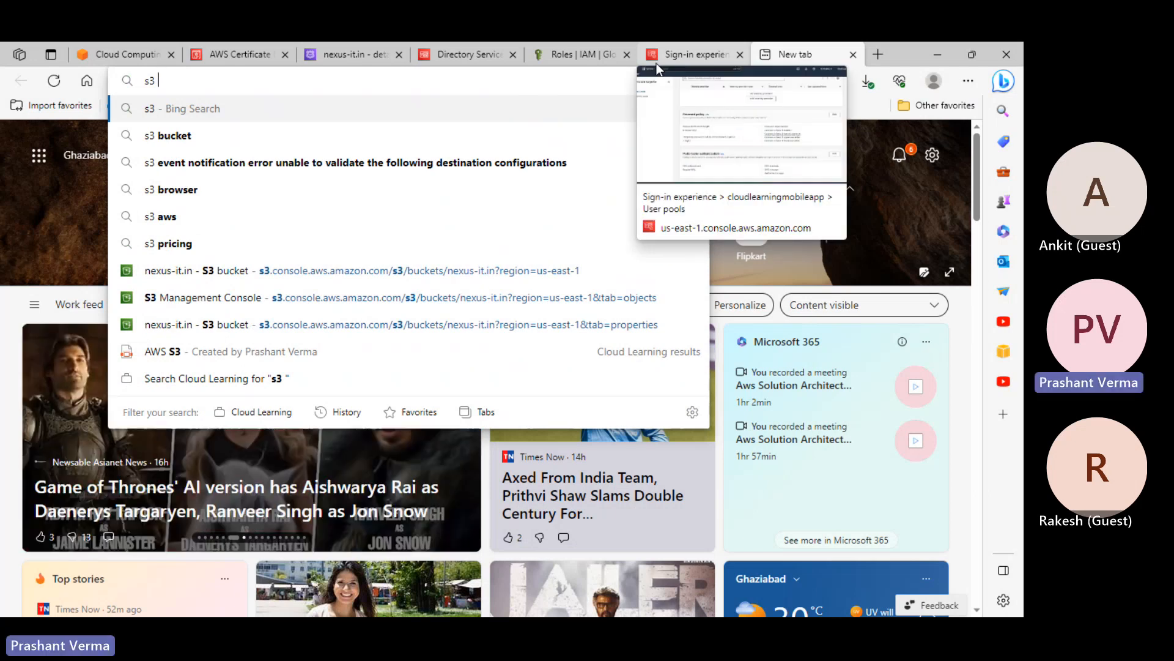
{"action": "type", "text": " sign"}
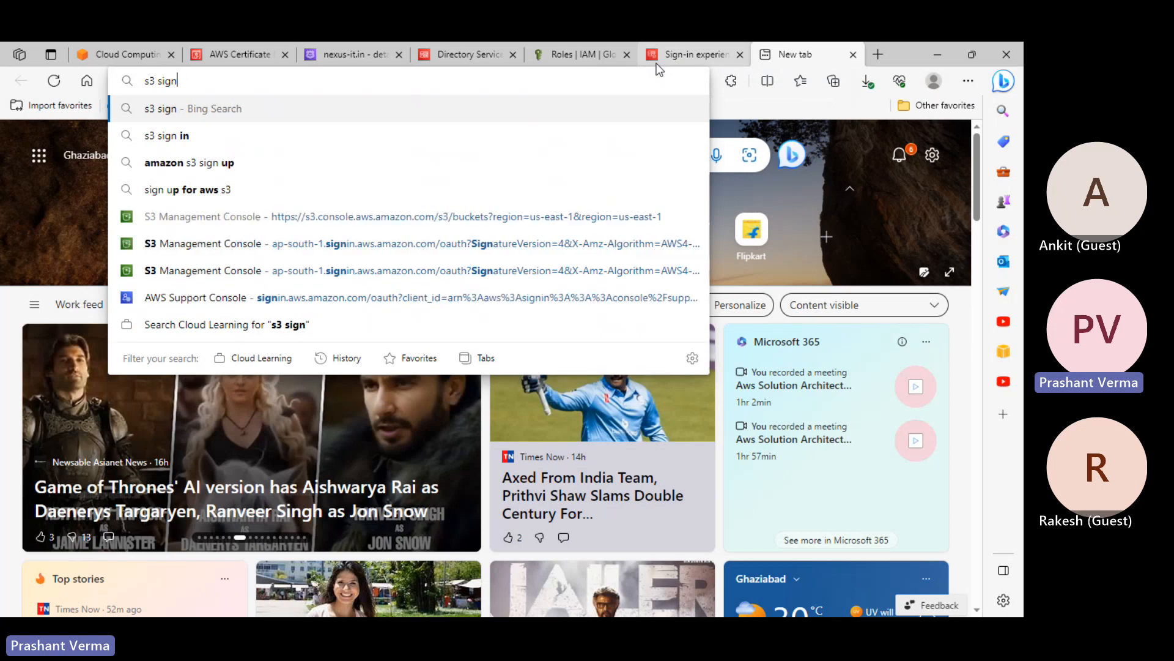
{"action": "type", "text": "in url"}
{"action": "key", "text": "Return"}
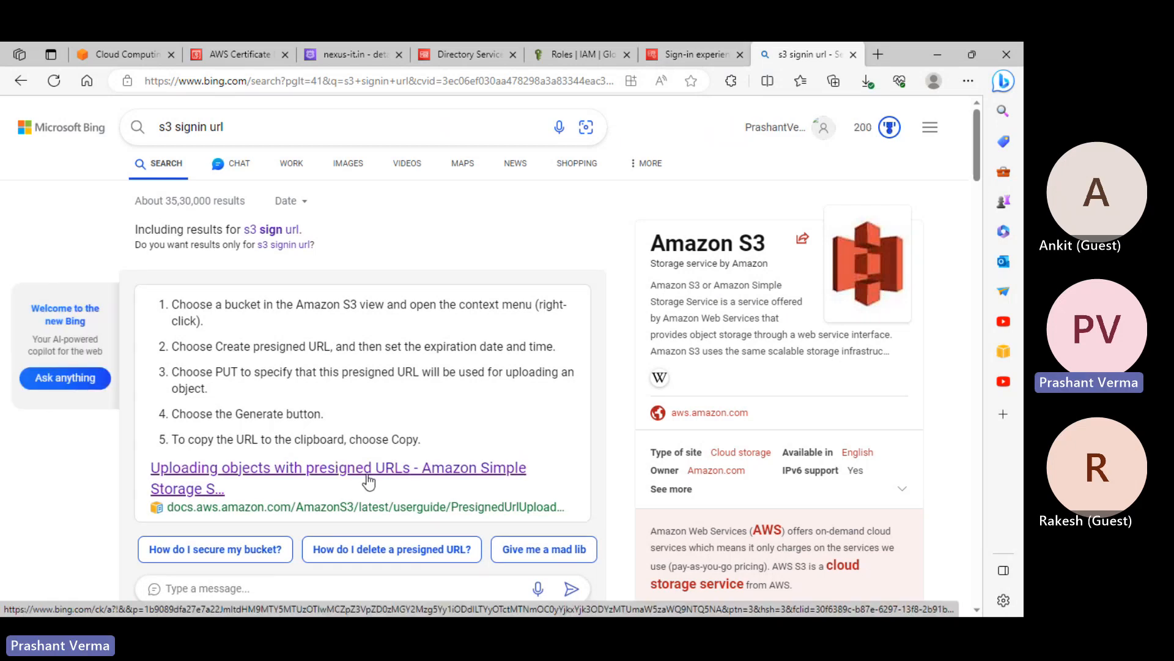
{"action": "left_click", "coordinate": [207, 127]}
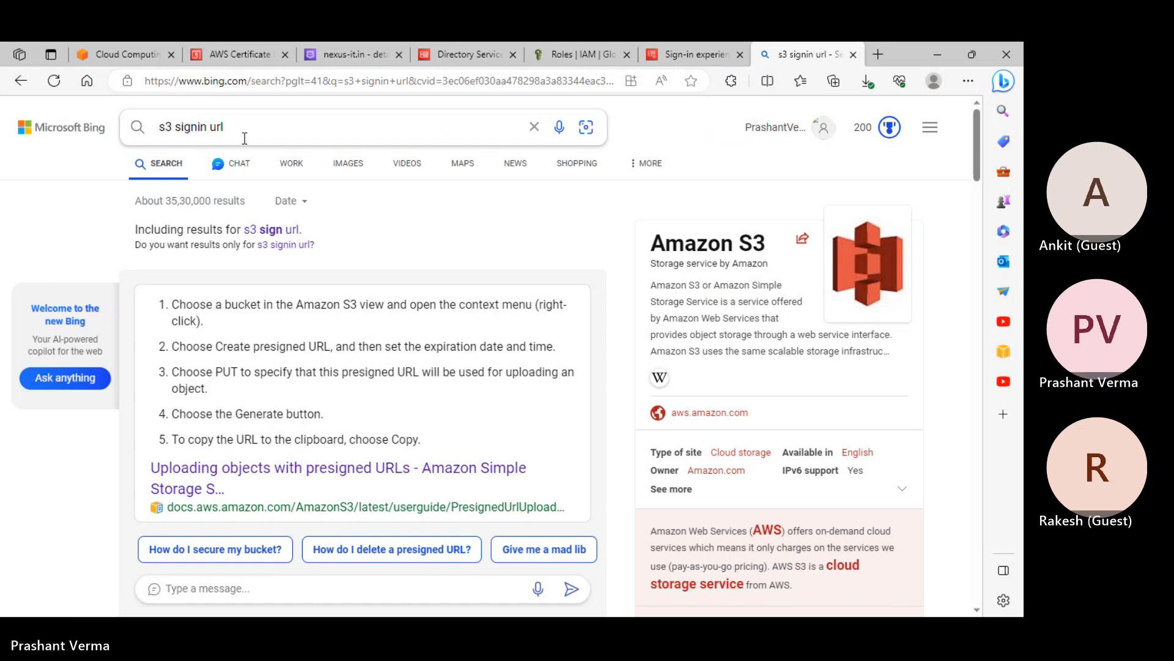
{"action": "key", "text": "BackSpace"}
{"action": "key", "text": "BackSpace"}
{"action": "key", "text": "BackSpace"}
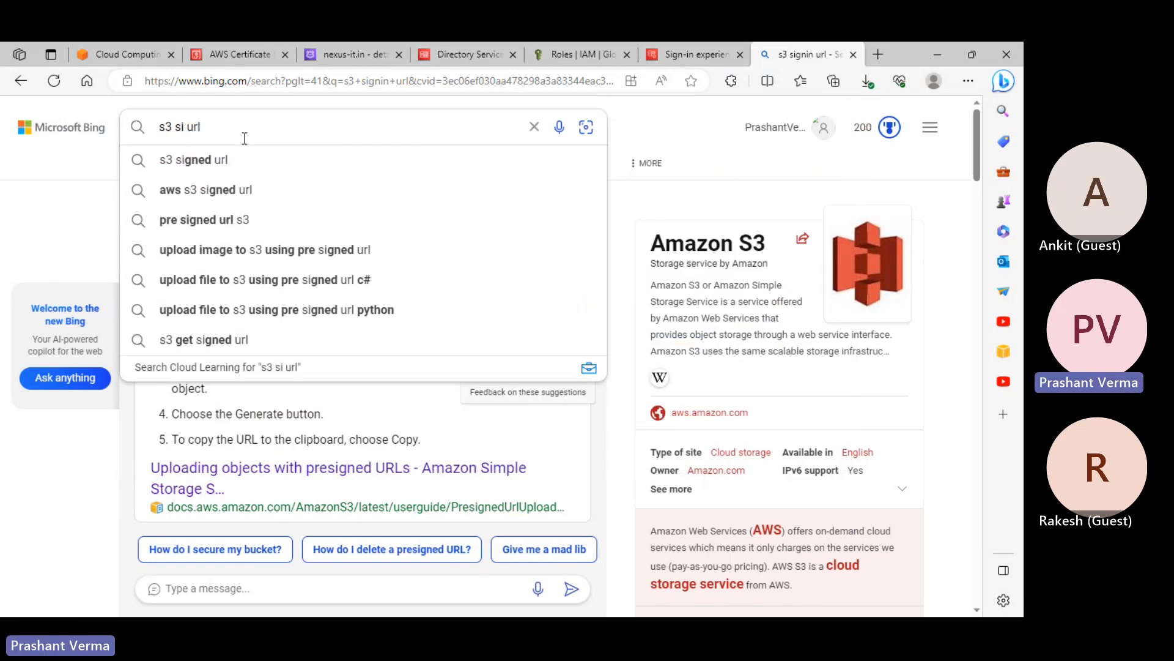
{"action": "left_click", "coordinate": [254, 158]}
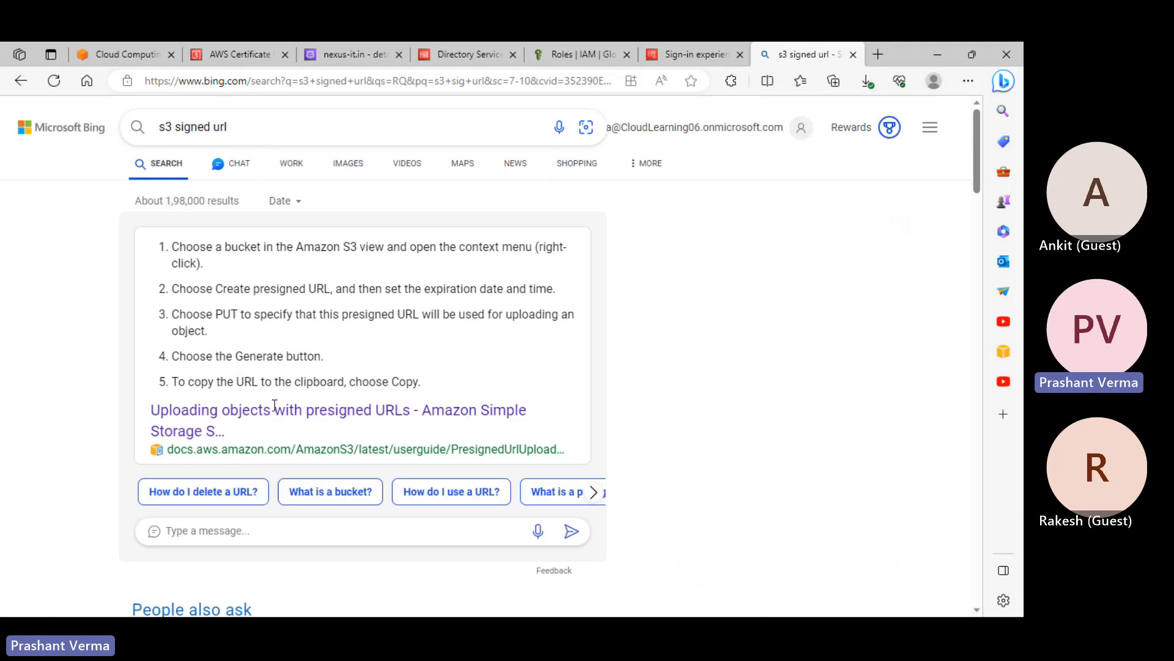
Open the AWS guide on uploading objects with presigned URLs in a new tab and view it
{"action": "right_click", "coordinate": [274, 413]}
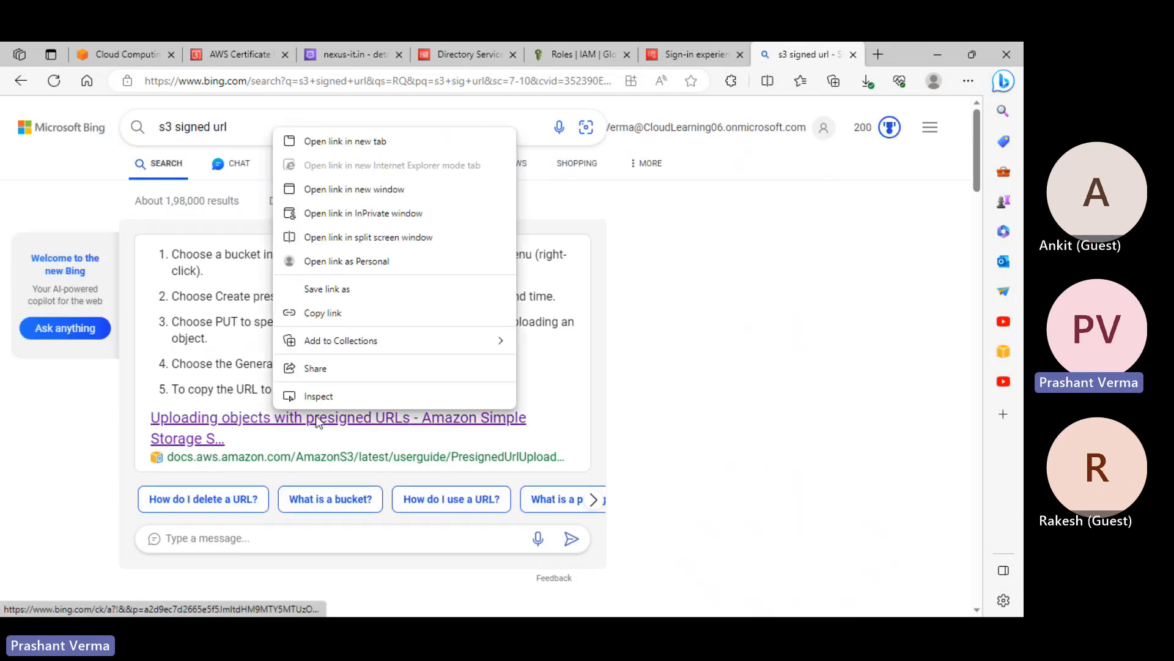
{"action": "left_click", "coordinate": [399, 141]}
{"action": "left_click", "coordinate": [802, 54]}
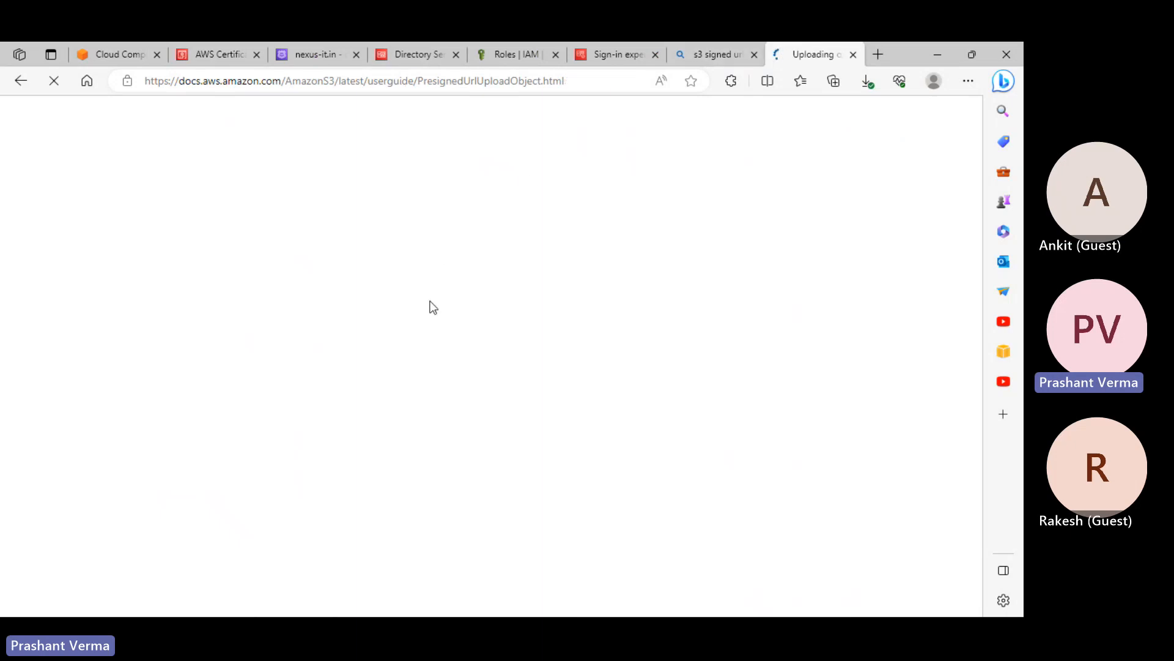
Read through the 'Uploading objects with presigned URLs' article, then switch to the aws.amazon.com tab
{"action": "scroll", "coordinate": [531, 324], "scroll_direction": "down", "scroll_amount": 4}
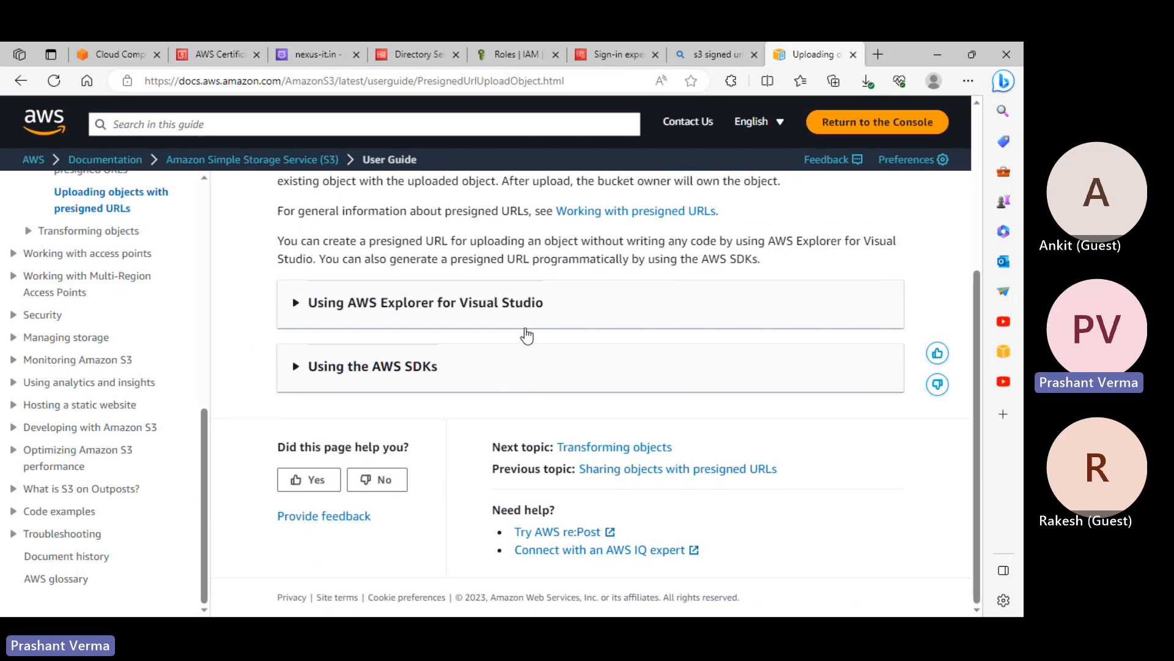
{"action": "scroll", "coordinate": [527, 335], "scroll_direction": "up", "scroll_amount": 4}
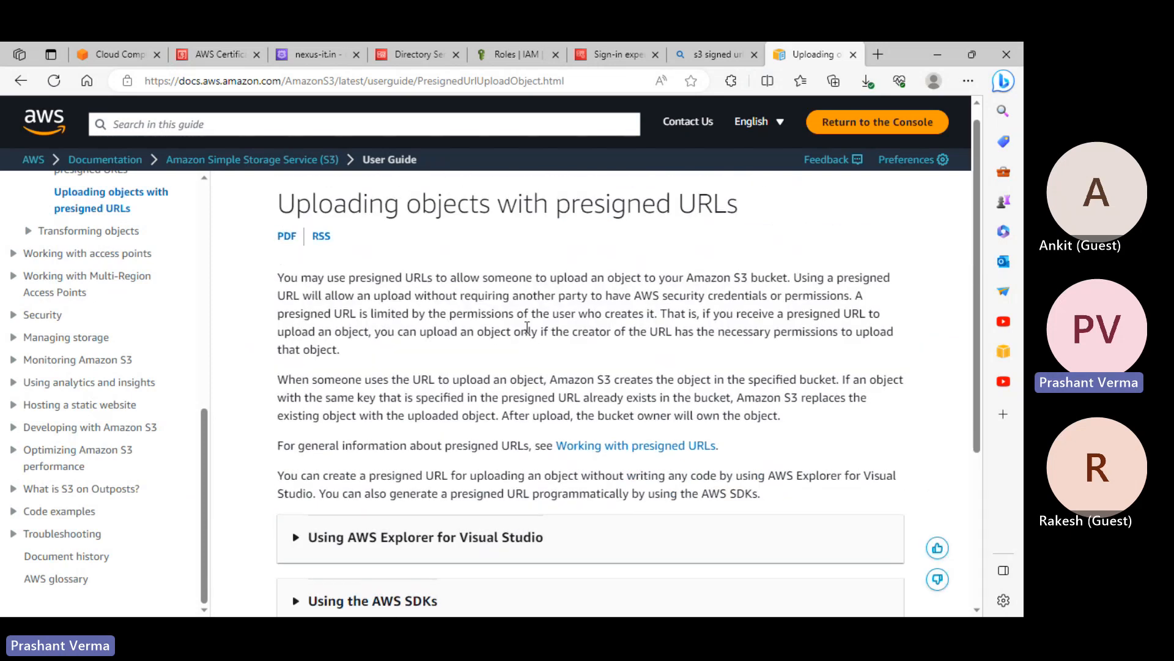
{"action": "scroll", "coordinate": [447, 408], "scroll_direction": "down", "scroll_amount": 3}
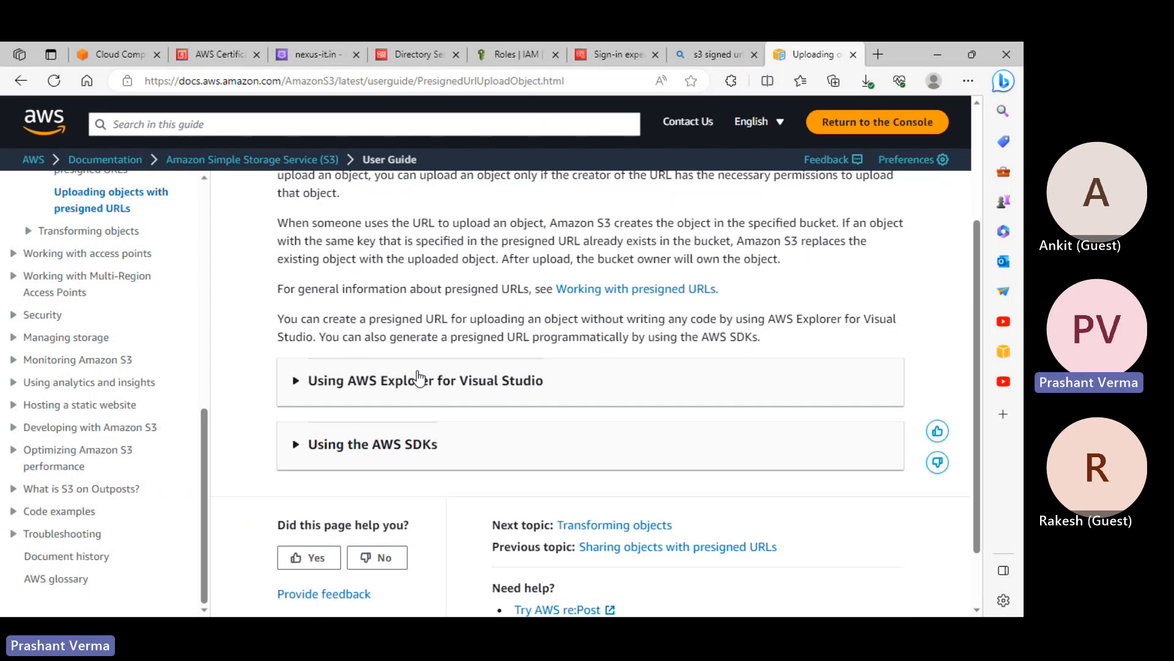
{"action": "scroll", "coordinate": [420, 377], "scroll_direction": "up", "scroll_amount": 3}
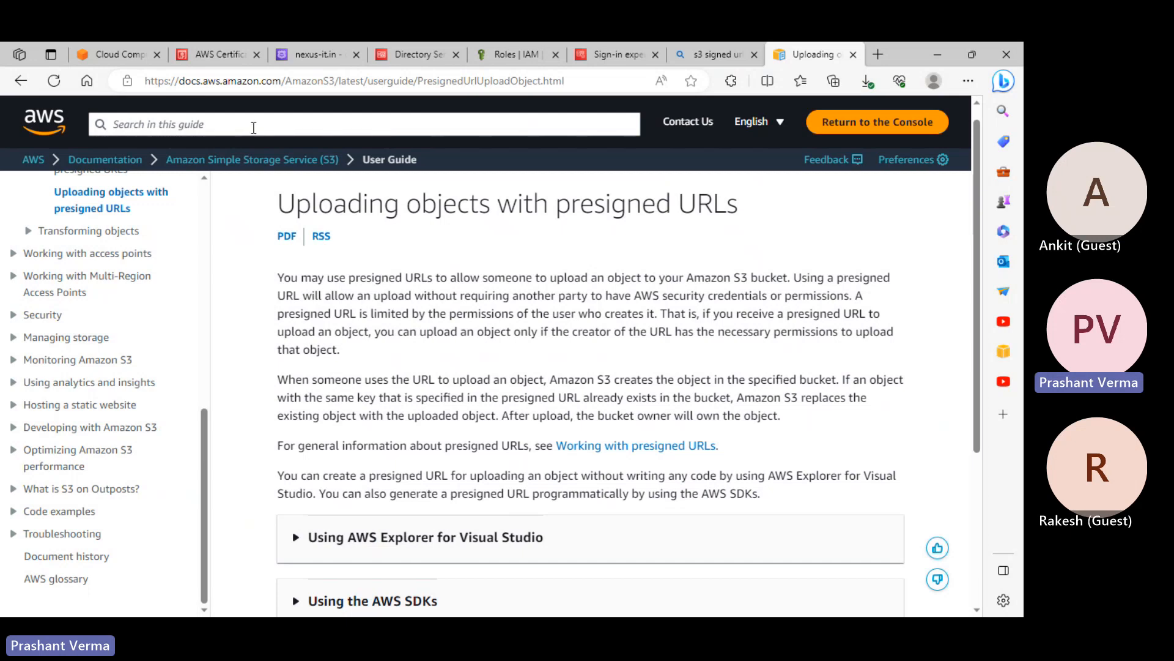
{"action": "scroll", "coordinate": [548, 278], "scroll_direction": "down", "scroll_amount": 1}
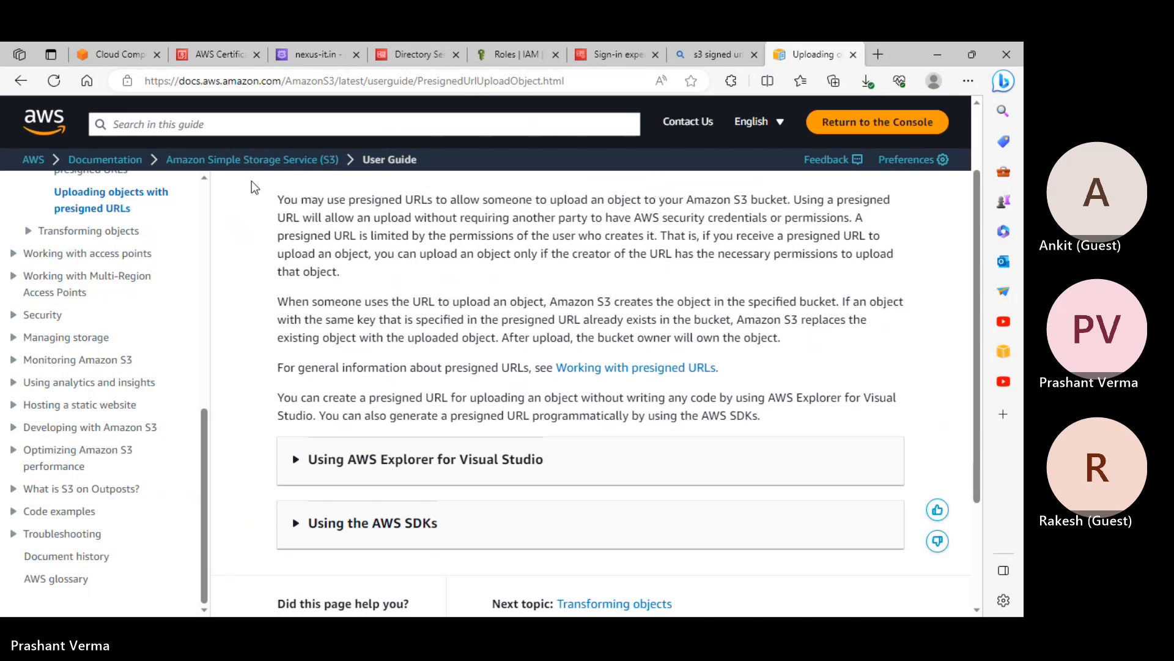
{"action": "left_click_drag", "start_coordinate": [236, 160], "coordinate": [224, 126]}
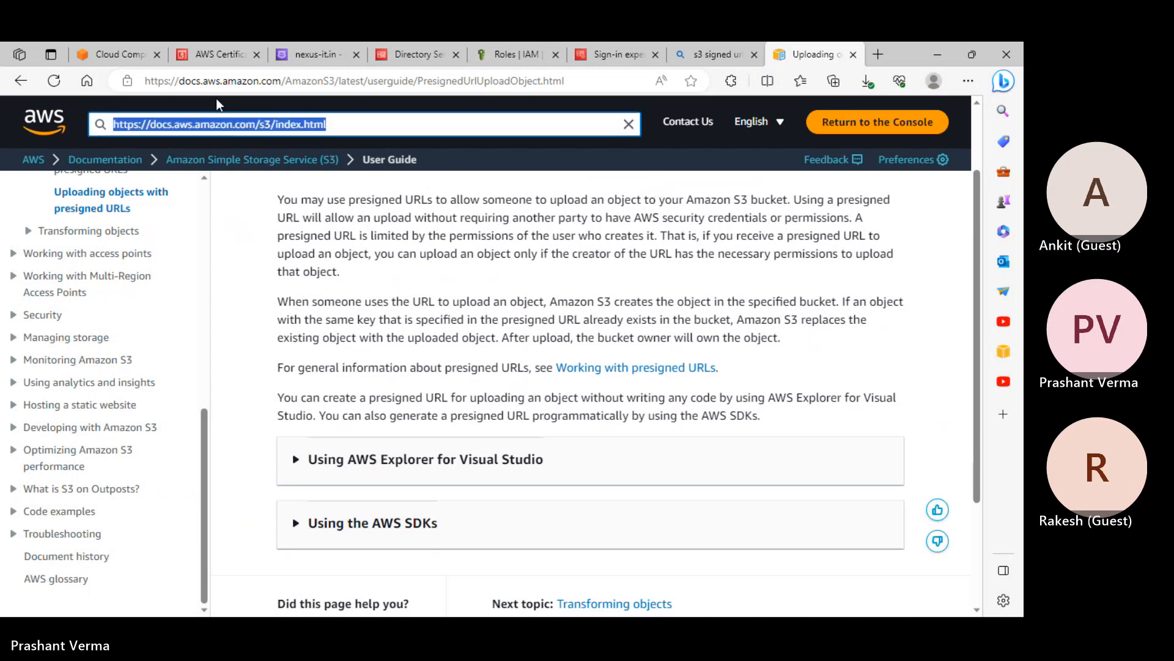
{"action": "left_click", "coordinate": [112, 52]}
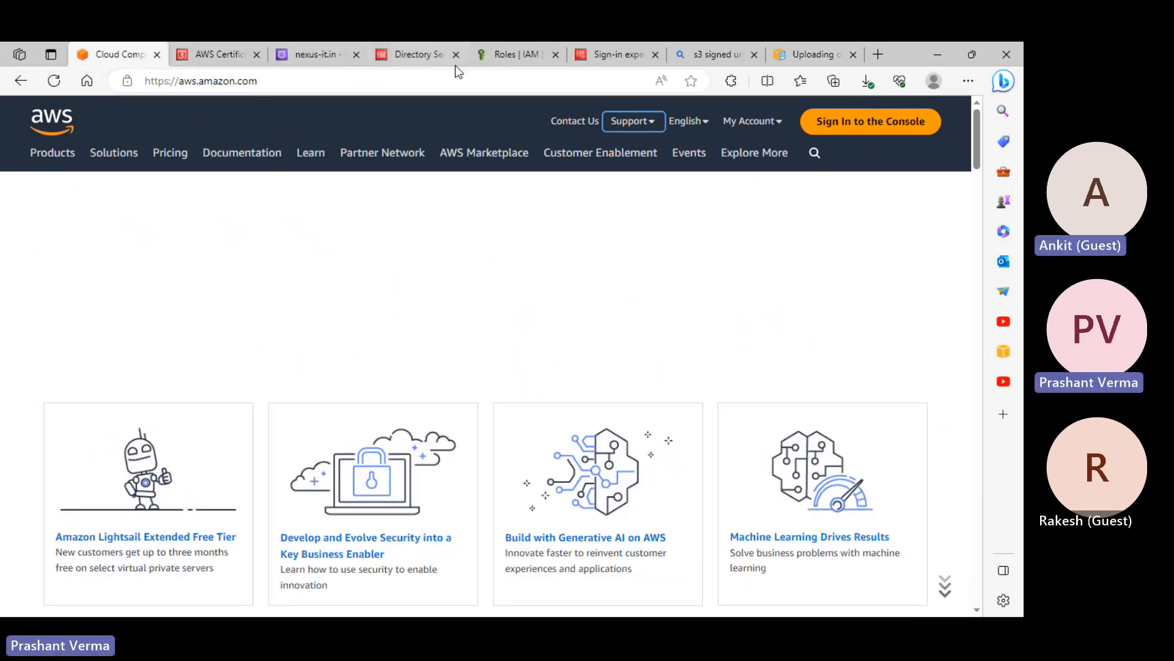
Cycle through the Directory Service, Bing, IAM Roles and Certificate Manager tabs, ending on the presigned URL docs
{"action": "left_click", "coordinate": [428, 53]}
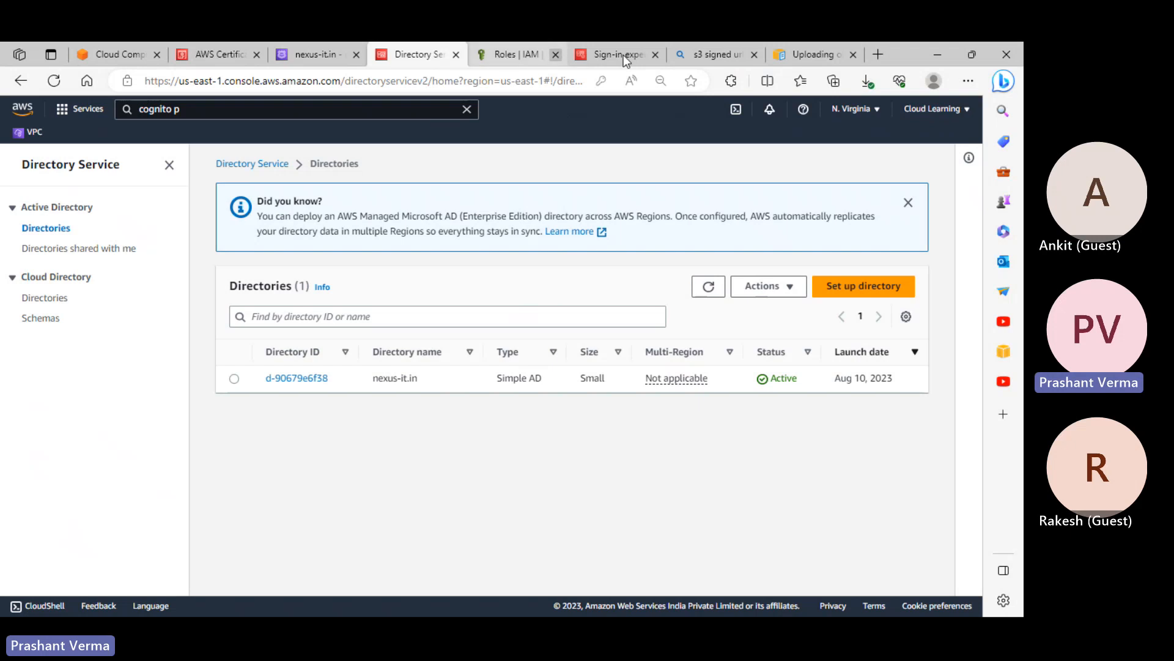
{"action": "left_click", "coordinate": [708, 57]}
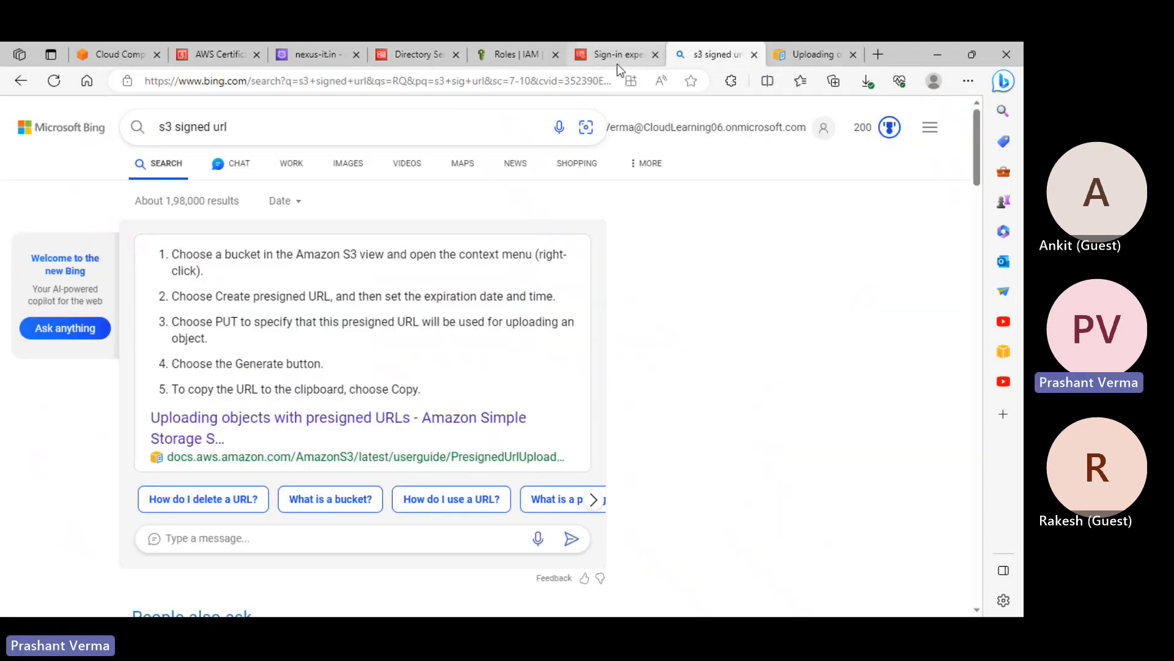
{"action": "left_click", "coordinate": [523, 55]}
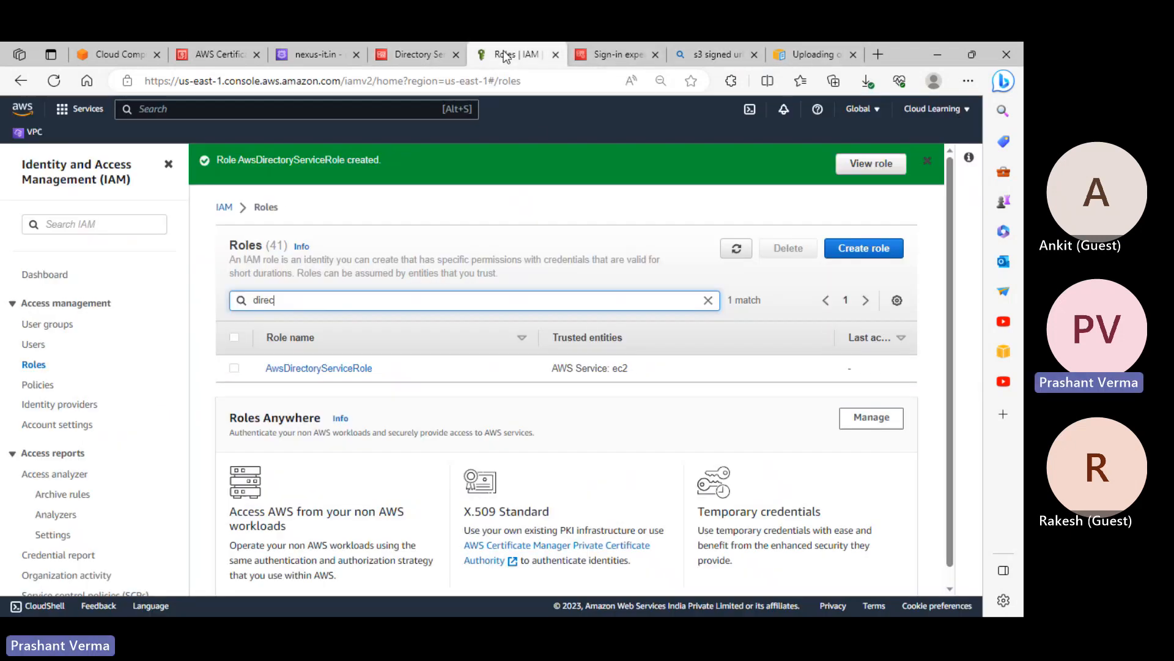
{"action": "left_click", "coordinate": [405, 60]}
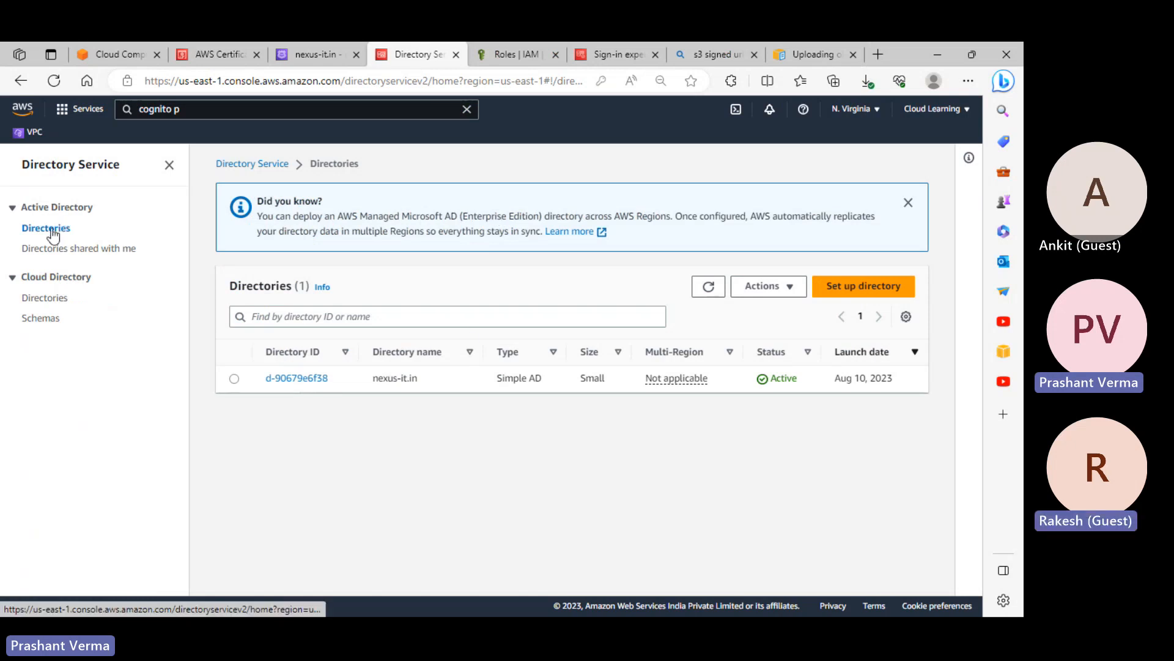
{"action": "left_click", "coordinate": [258, 166]}
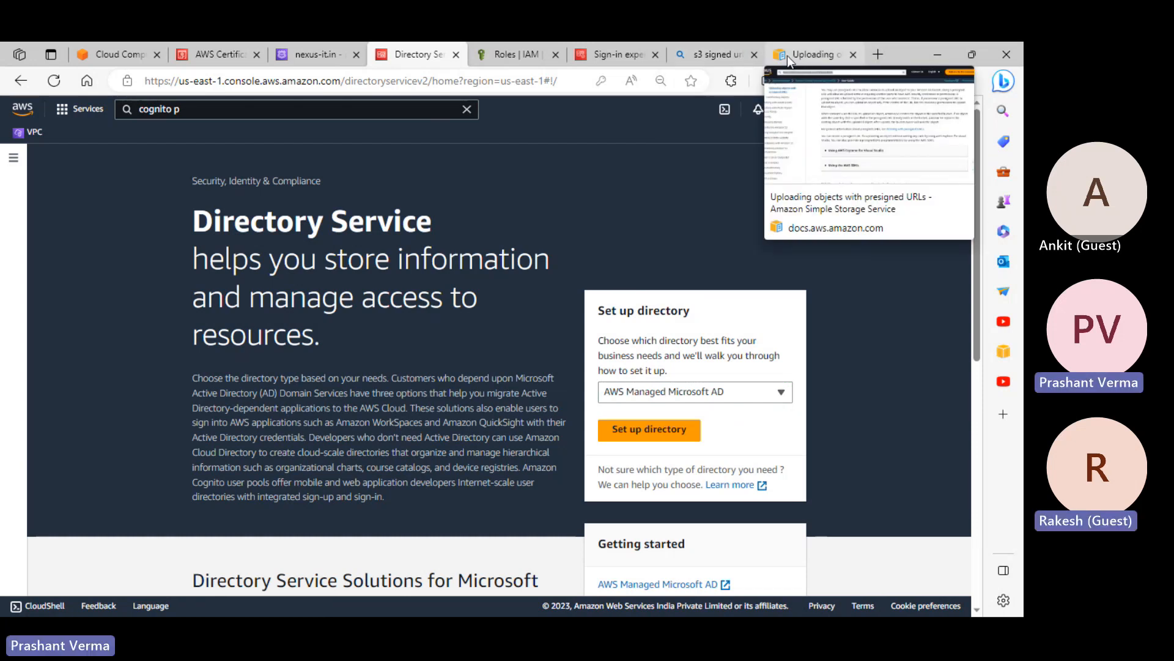
{"action": "left_click", "coordinate": [516, 55]}
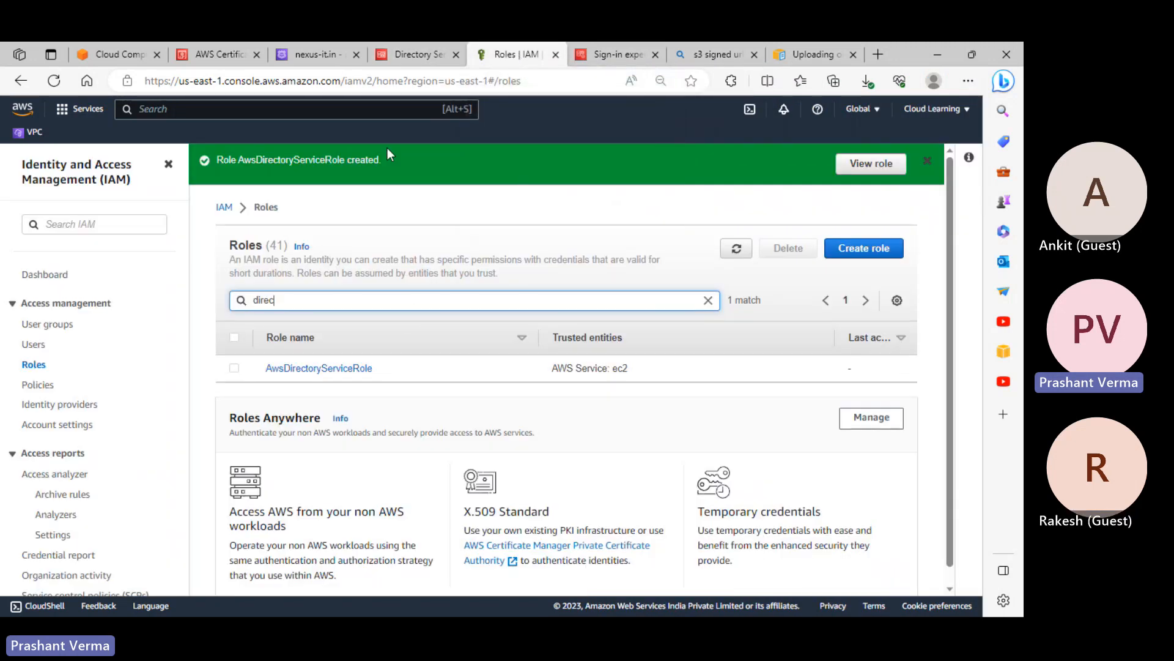
{"action": "left_click", "coordinate": [215, 58]}
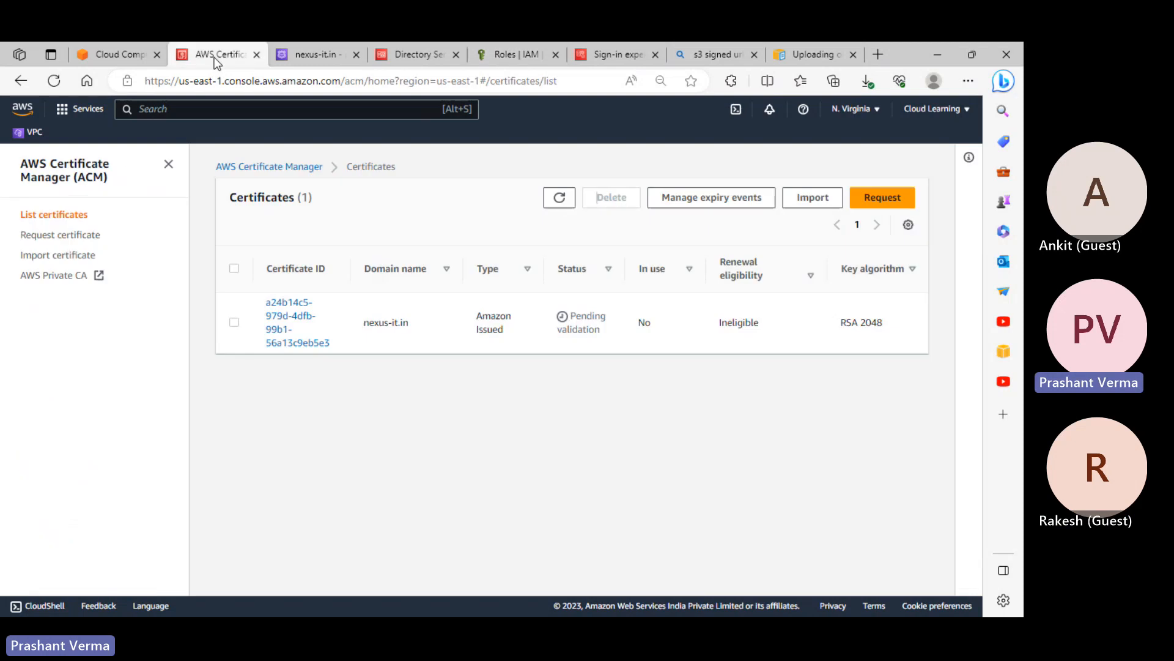
{"action": "left_click", "coordinate": [813, 50]}
Return to the user pools list and open the cloudlearningmobileapp pool's details
{"action": "left_click", "coordinate": [720, 60]}
{"action": "left_click", "coordinate": [597, 60]}
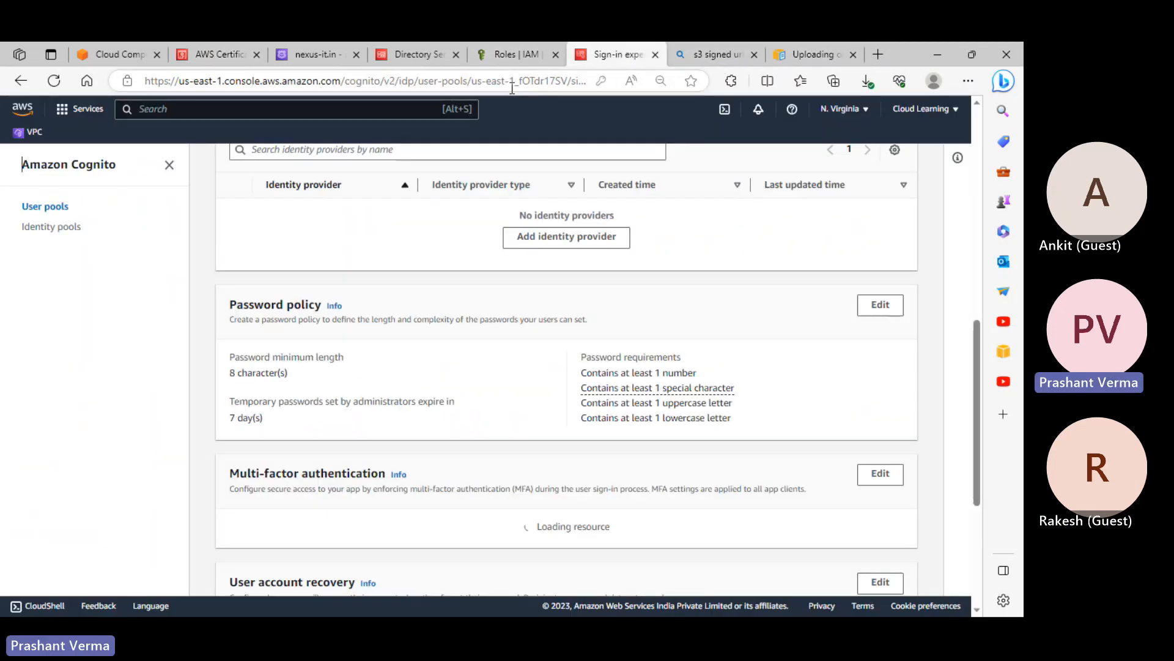
{"action": "scroll", "coordinate": [621, 393], "scroll_direction": "up", "scroll_amount": 8}
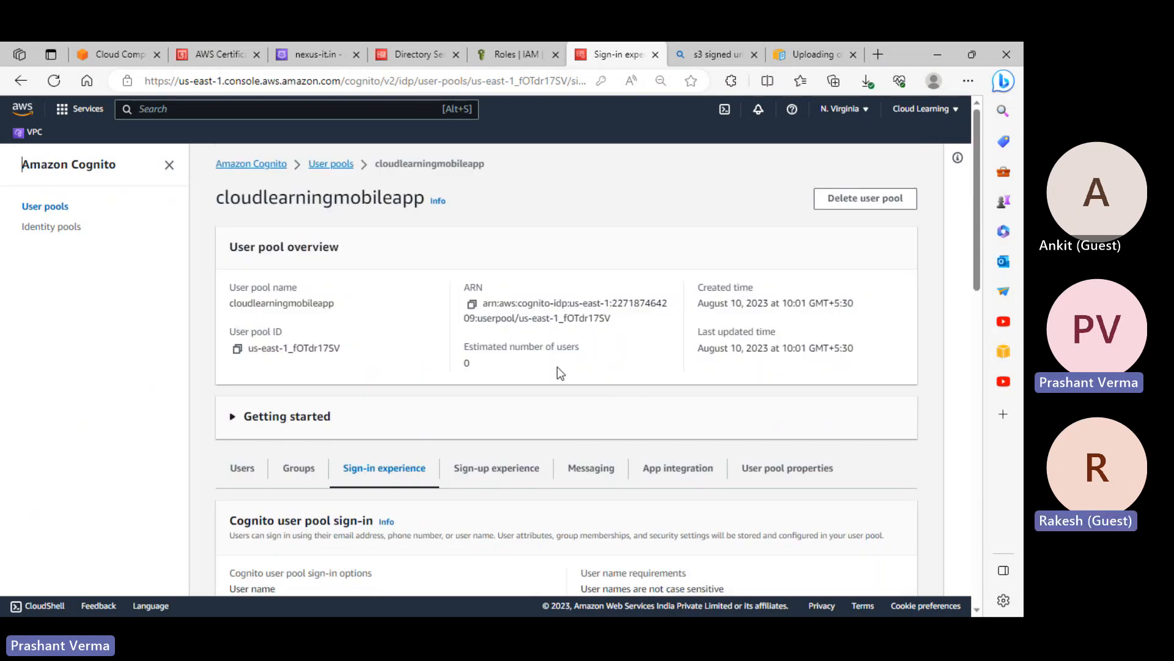
{"action": "left_click", "coordinate": [331, 164]}
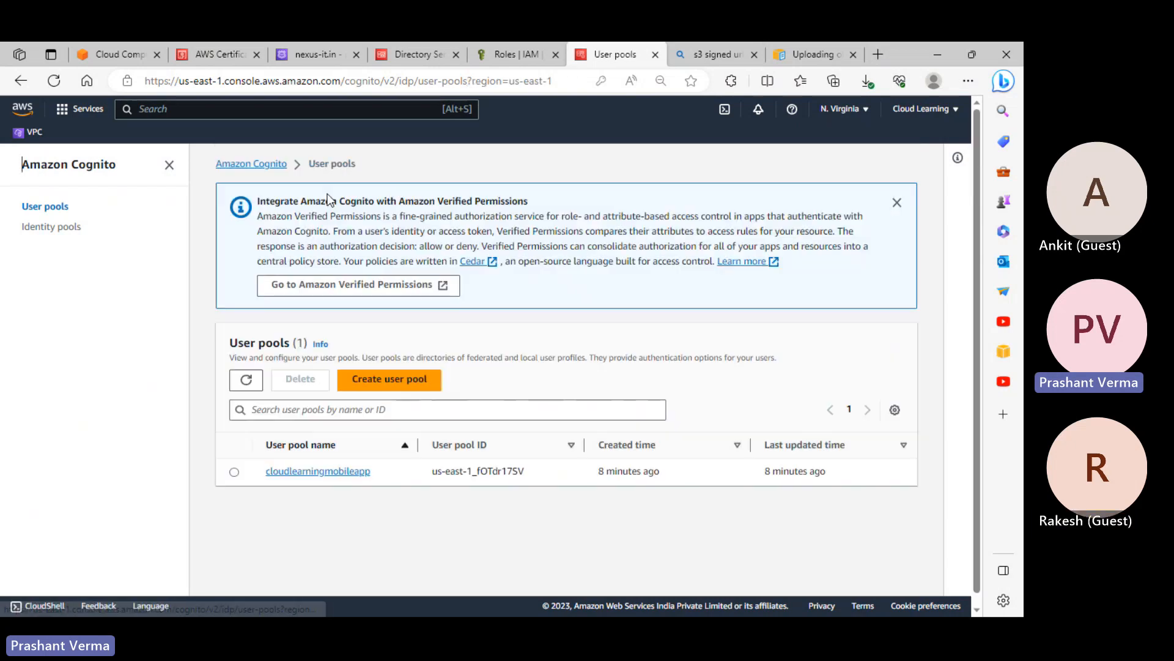
{"action": "left_click", "coordinate": [315, 472]}
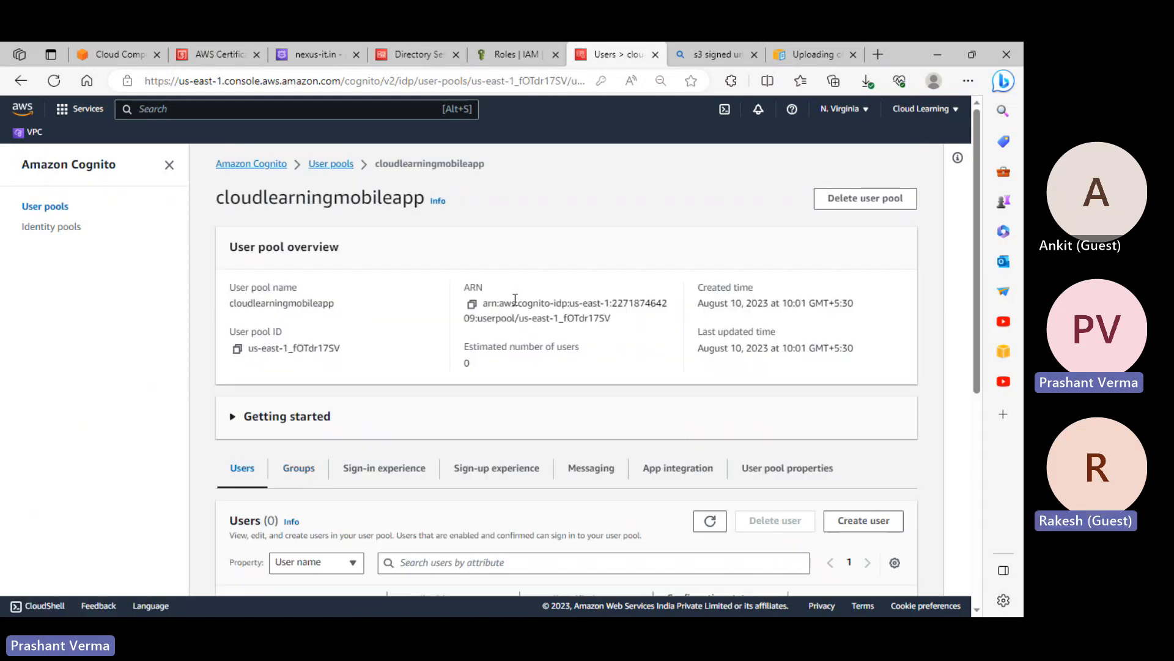
{"action": "left_click_drag", "start_coordinate": [489, 307], "coordinate": [623, 326]}
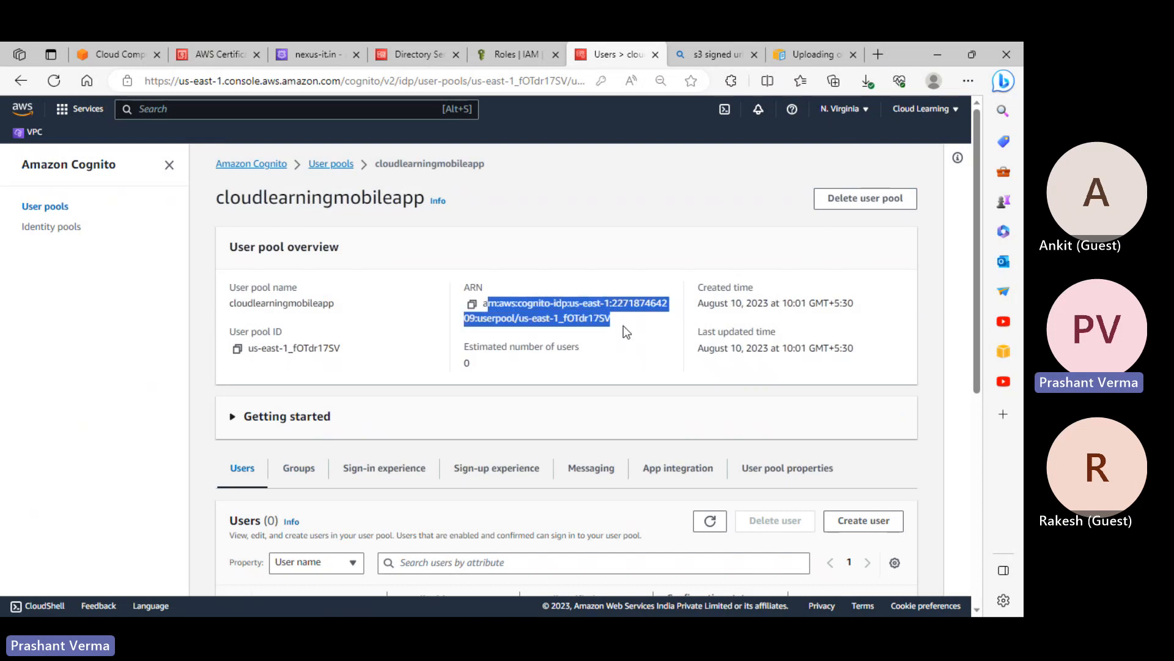
{"action": "scroll", "coordinate": [648, 376], "scroll_direction": "down", "scroll_amount": 3}
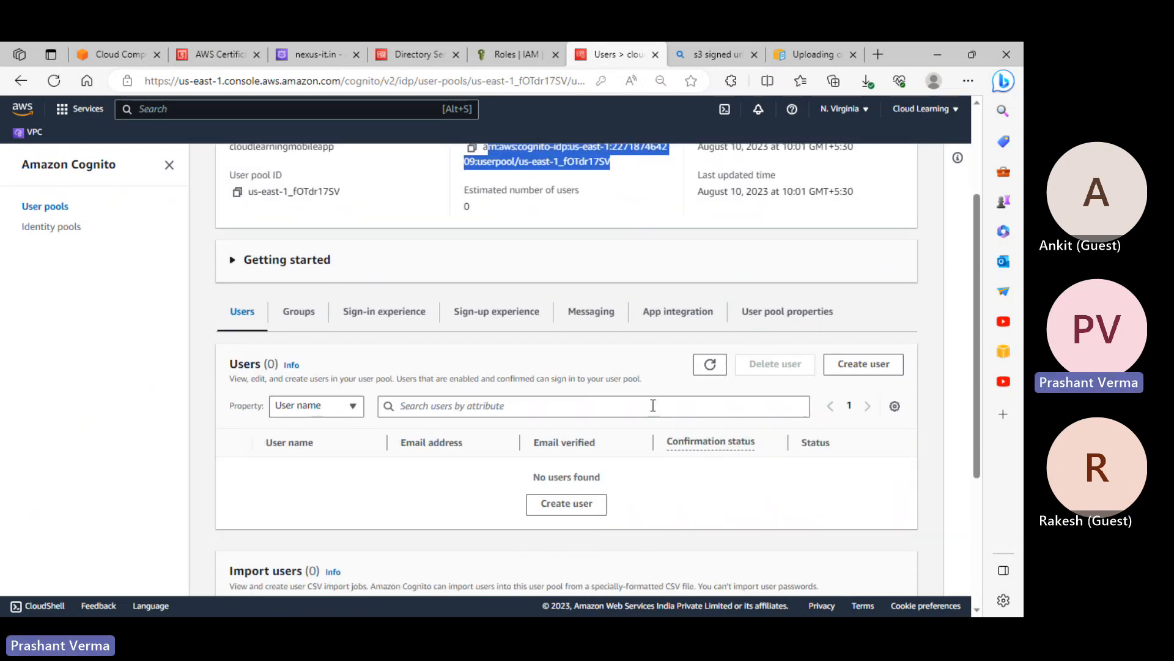
{"action": "scroll", "coordinate": [654, 406], "scroll_direction": "down", "scroll_amount": 3}
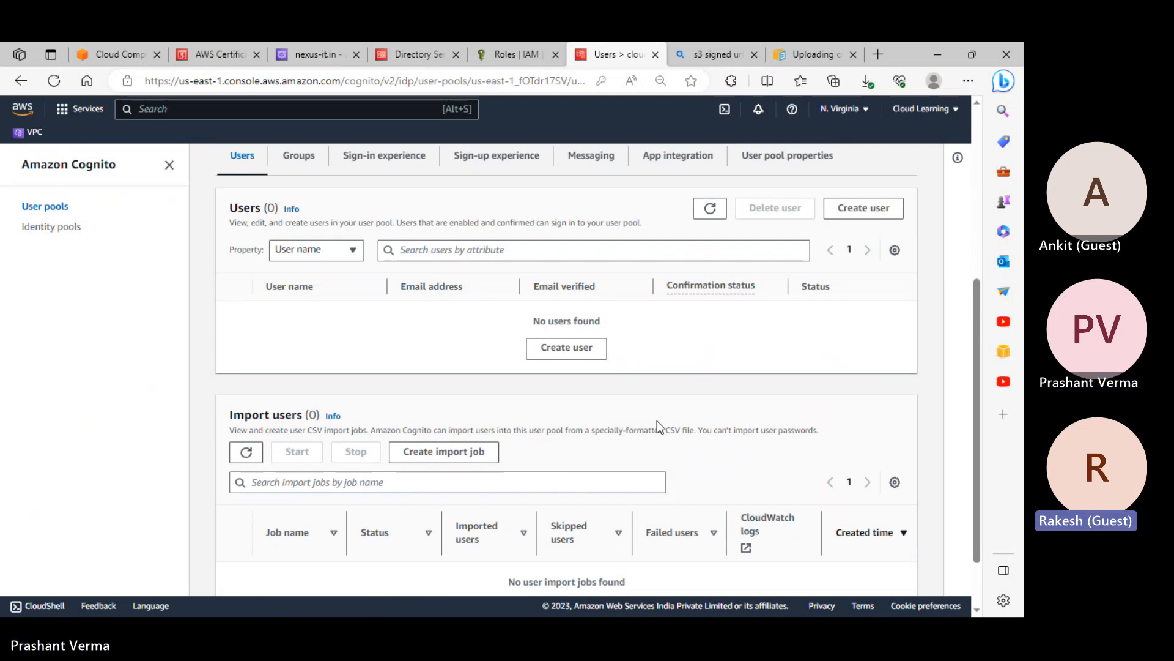
{"action": "scroll", "coordinate": [657, 420], "scroll_direction": "down", "scroll_amount": 1}
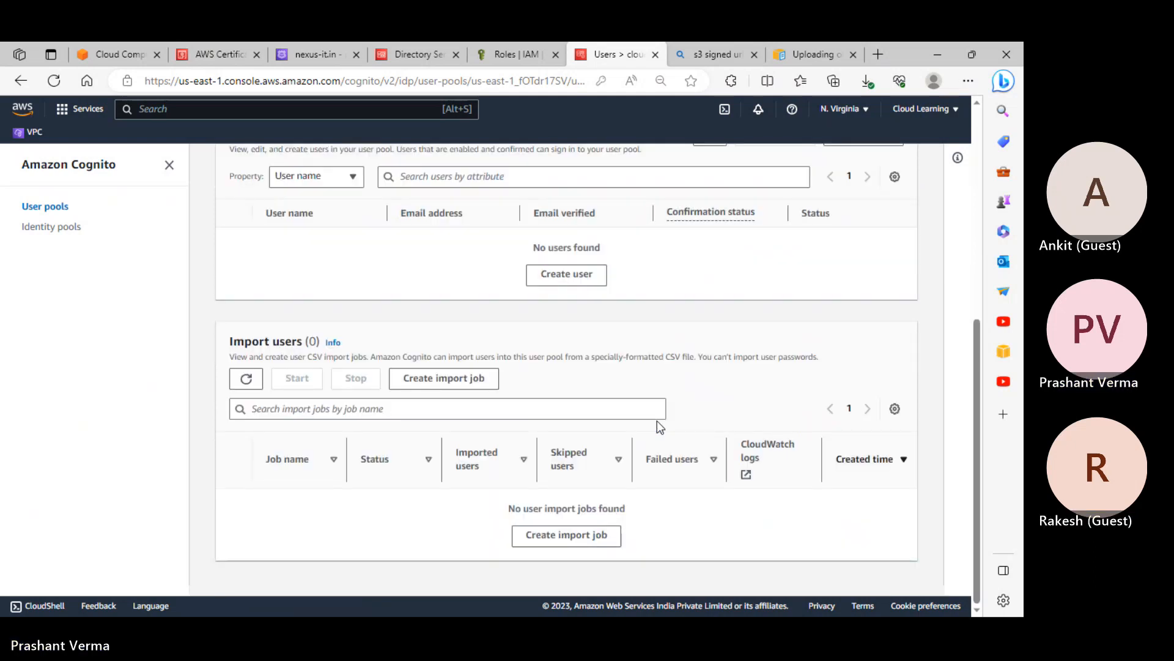
{"action": "scroll", "coordinate": [657, 421], "scroll_direction": "up", "scroll_amount": 1}
{"action": "scroll", "coordinate": [657, 427], "scroll_direction": "up", "scroll_amount": 1}
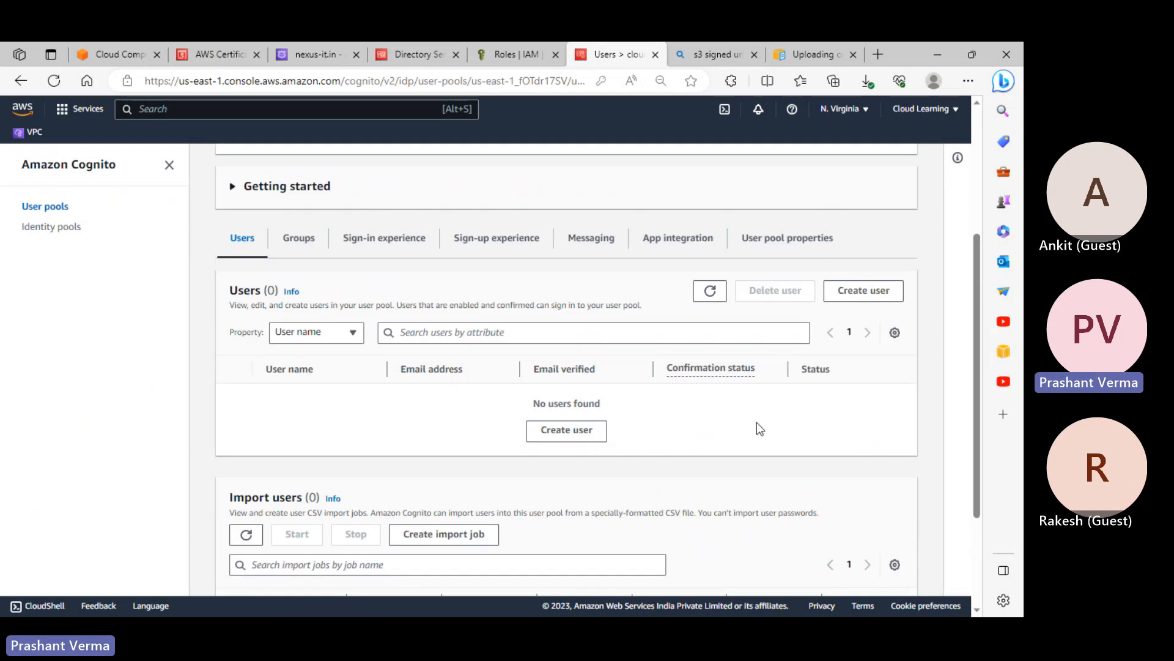
{"action": "scroll", "coordinate": [757, 422], "scroll_direction": "up", "scroll_amount": 2}
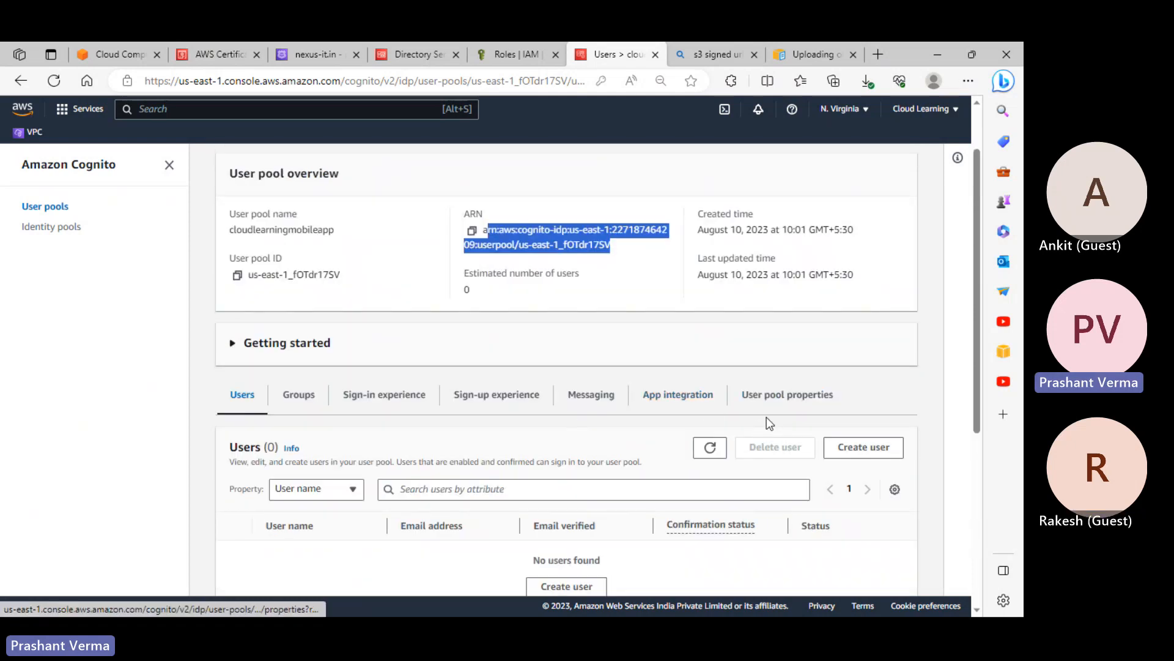
{"action": "scroll", "coordinate": [768, 418], "scroll_direction": "down", "scroll_amount": 2}
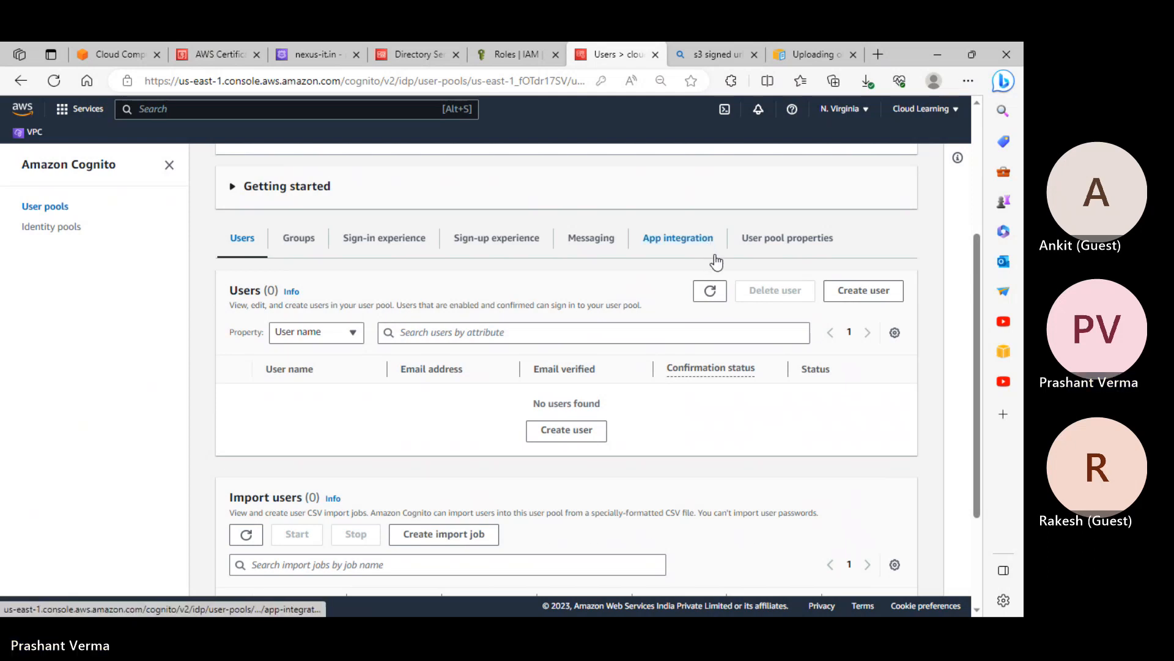
Copy the Cognito domain URL from the App integration tab and open a new browser tab
{"action": "left_click", "coordinate": [685, 240]}
{"action": "scroll", "coordinate": [688, 422], "scroll_direction": "down", "scroll_amount": 3}
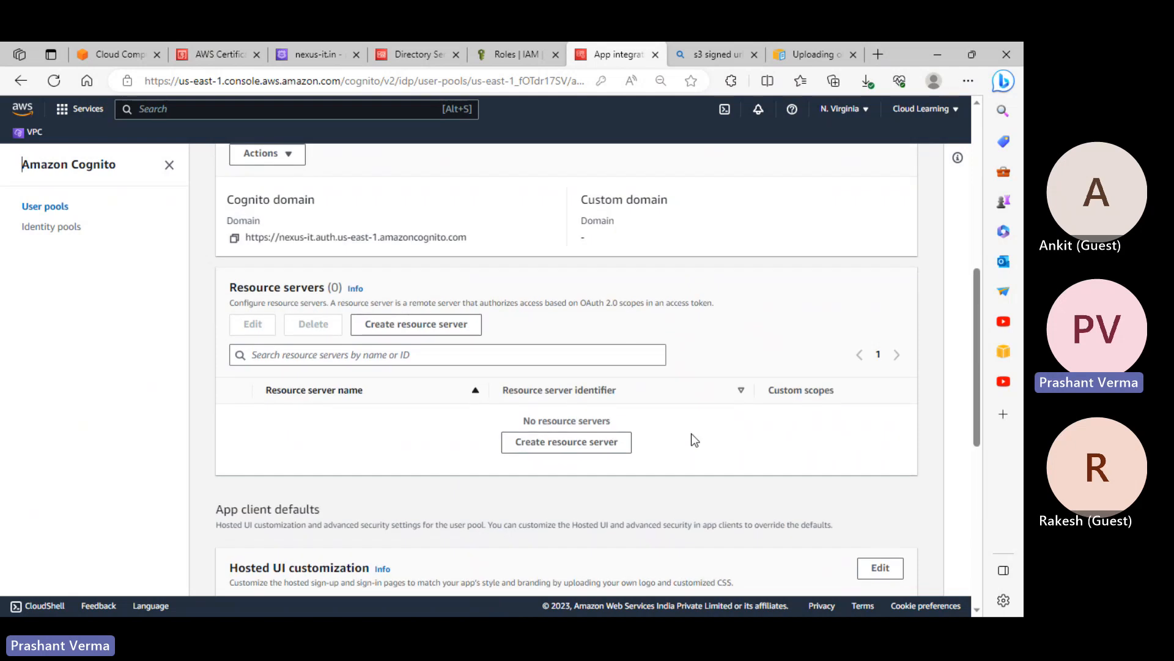
{"action": "scroll", "coordinate": [458, 339], "scroll_direction": "up", "scroll_amount": 5}
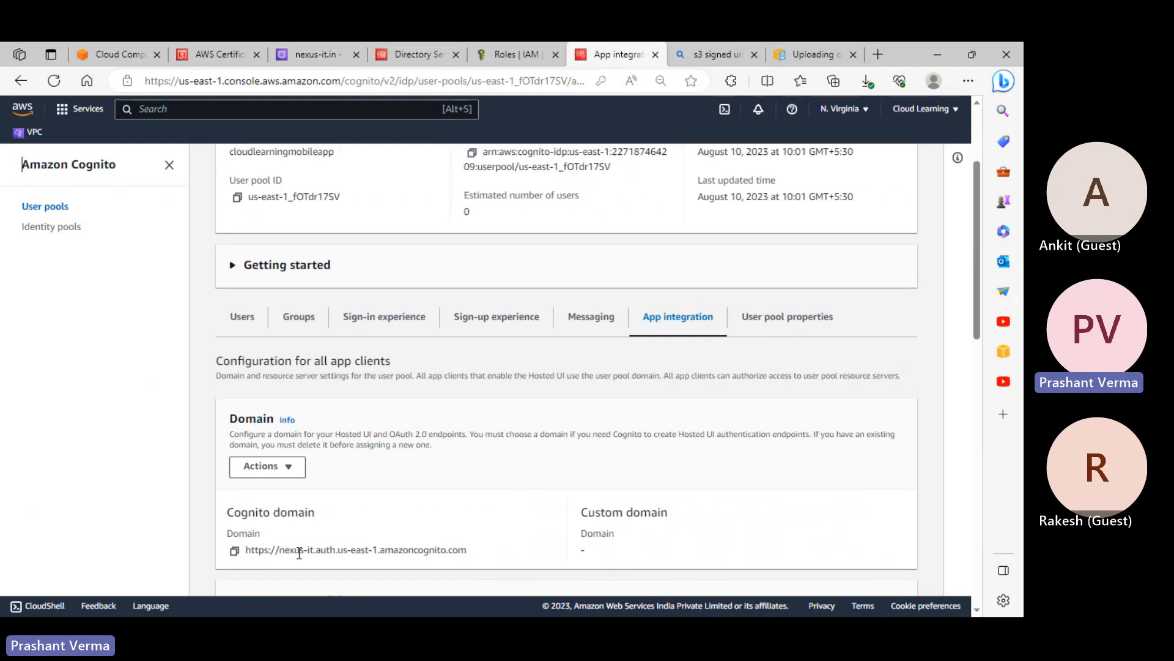
{"action": "left_click_drag", "start_coordinate": [300, 554], "coordinate": [479, 557]}
{"action": "left_click", "coordinate": [479, 556]}
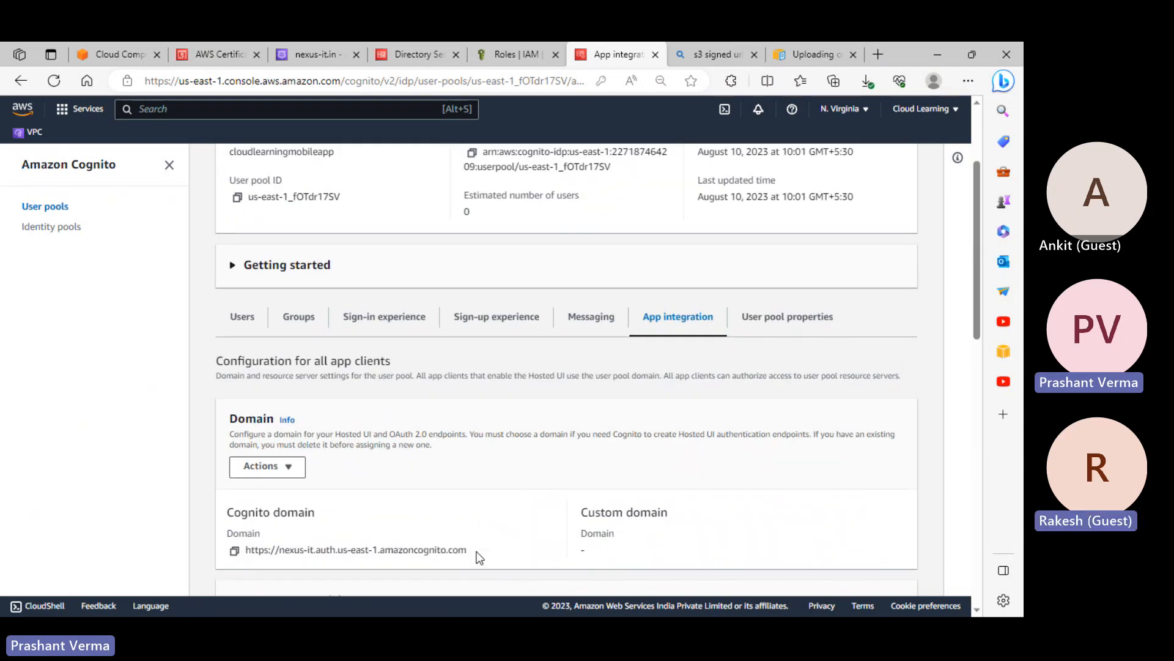
{"action": "scroll", "coordinate": [509, 446], "scroll_direction": "up", "scroll_amount": 2}
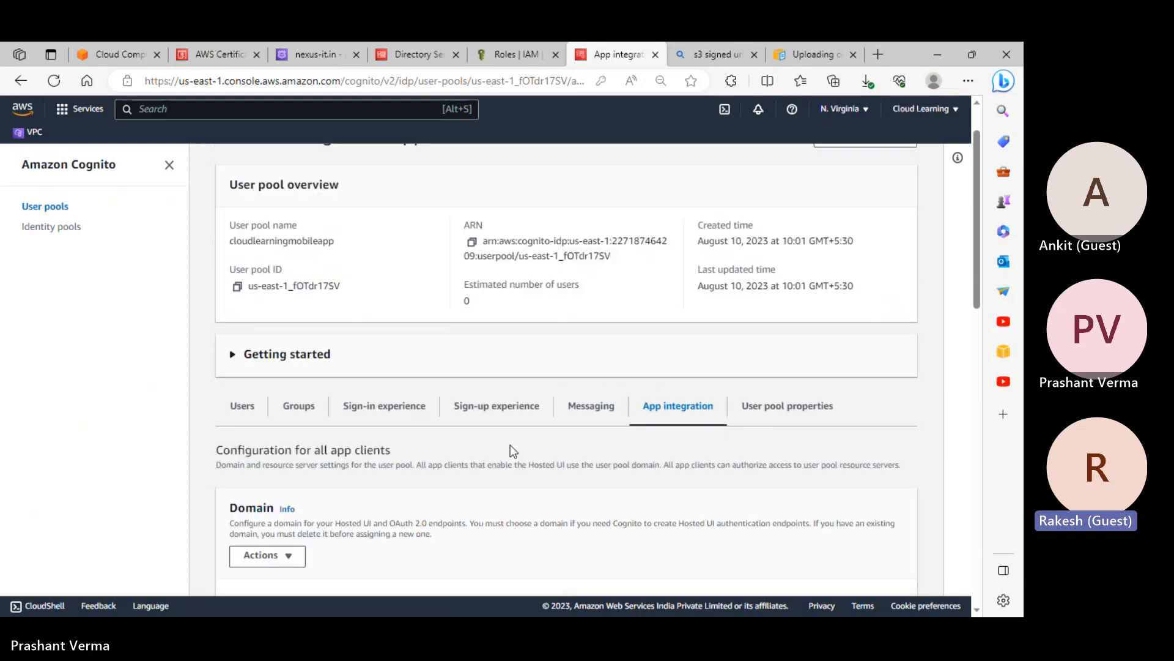
{"action": "scroll", "coordinate": [511, 445], "scroll_direction": "down", "scroll_amount": 2}
{"action": "scroll", "coordinate": [436, 475], "scroll_direction": "down", "scroll_amount": 1}
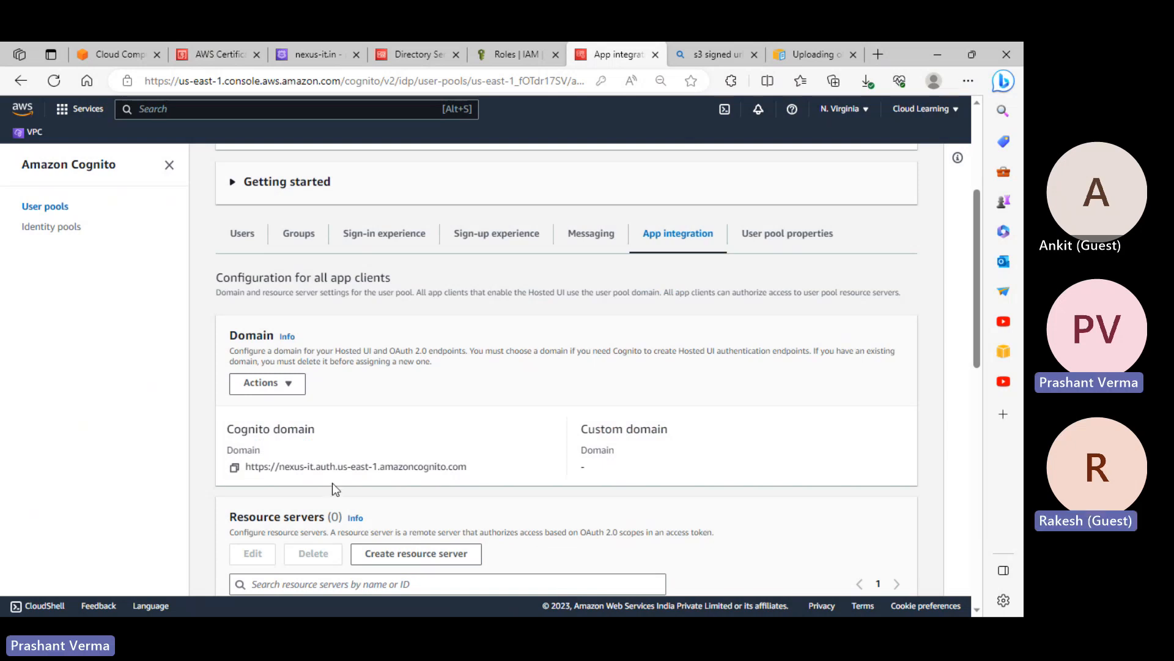
{"action": "left_click", "coordinate": [235, 469]}
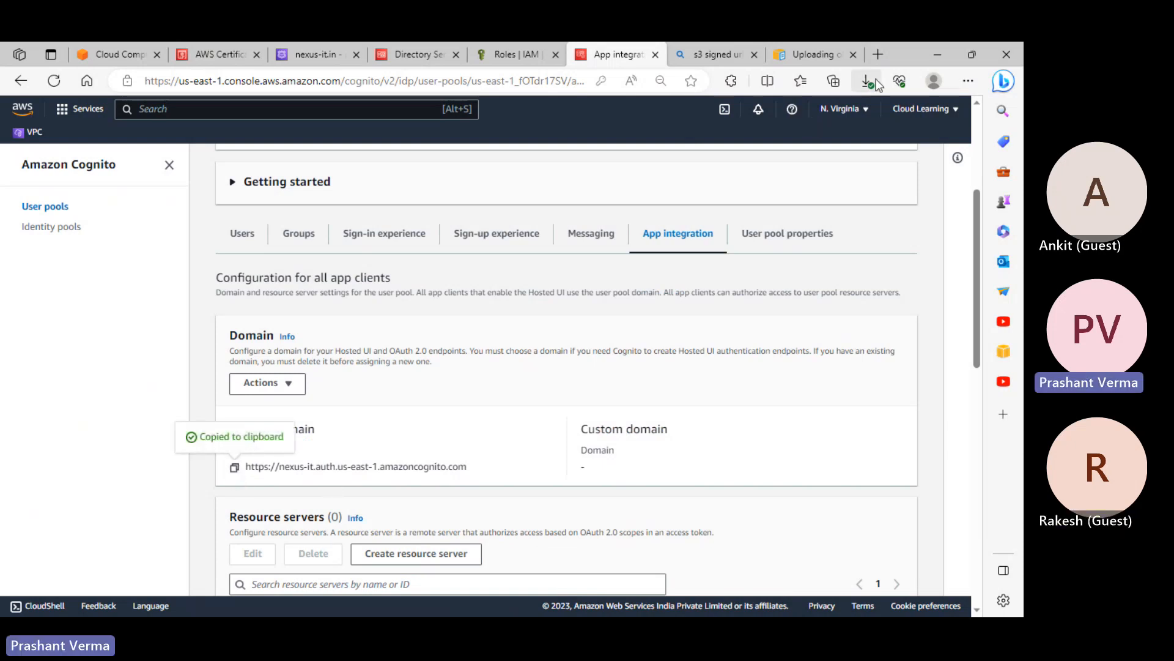
{"action": "left_click", "coordinate": [879, 55]}
Load the copied Cognito domain's sign-in page in the new tab, then close that tab
{"action": "left_click", "coordinate": [597, 81]}
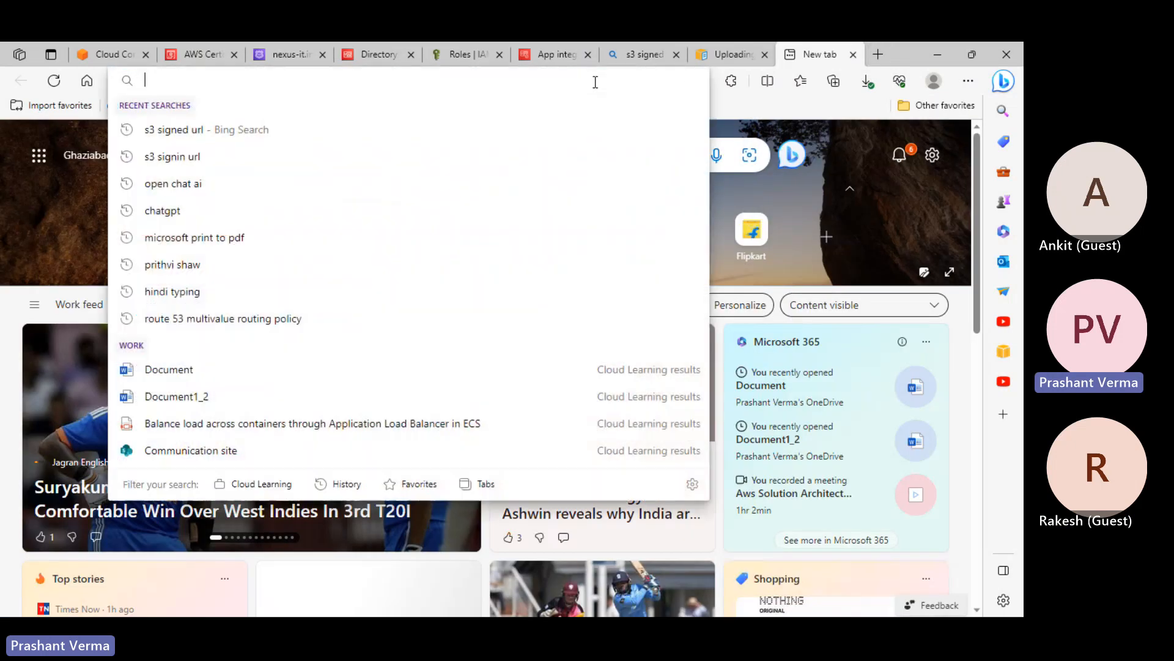
{"action": "key", "text": "ctrl+v"}
{"action": "key", "text": "Return"}
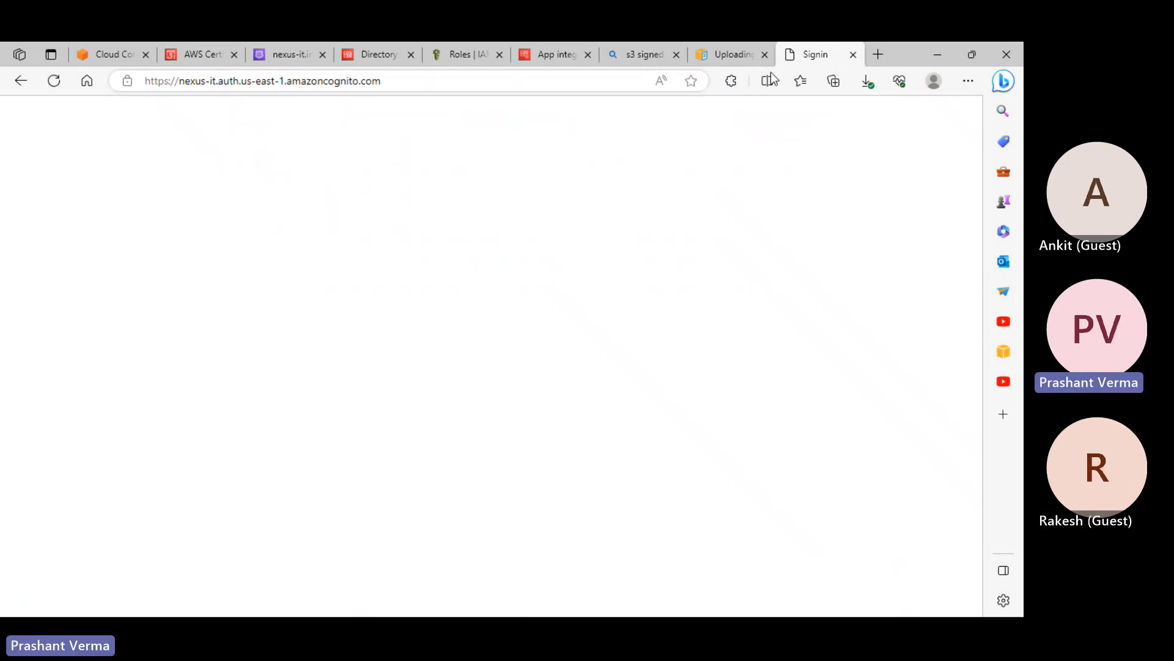
{"action": "left_click", "coordinate": [855, 55]}
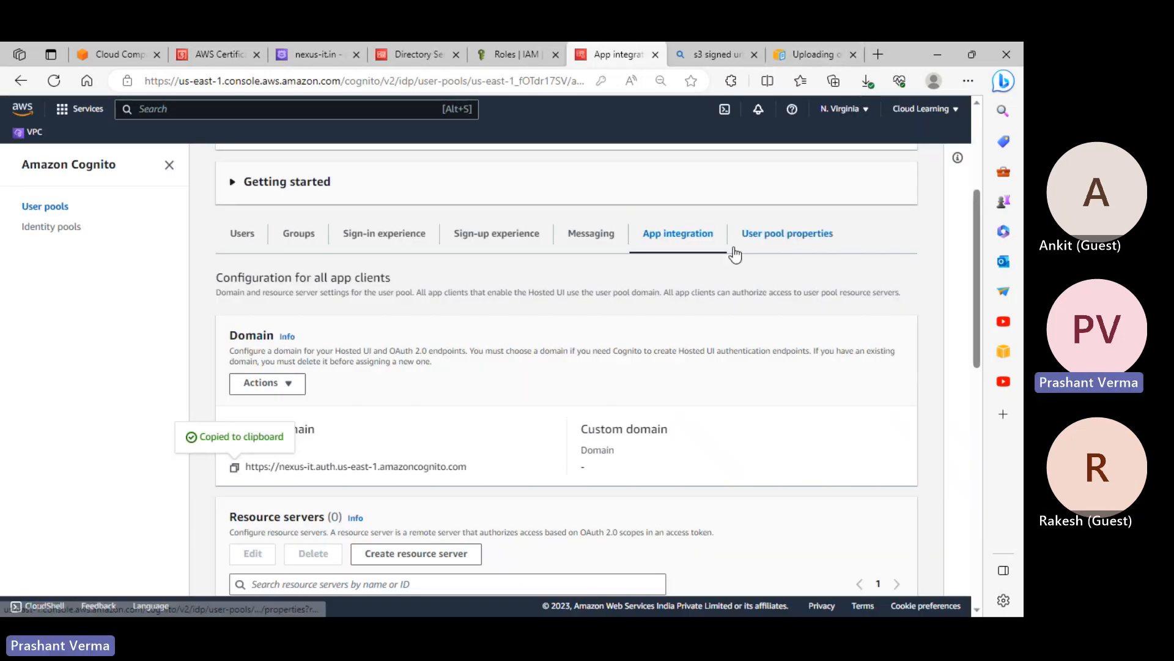
Scroll through the user pool's Messaging settings
{"action": "scroll", "coordinate": [677, 555], "scroll_direction": "down", "scroll_amount": 5}
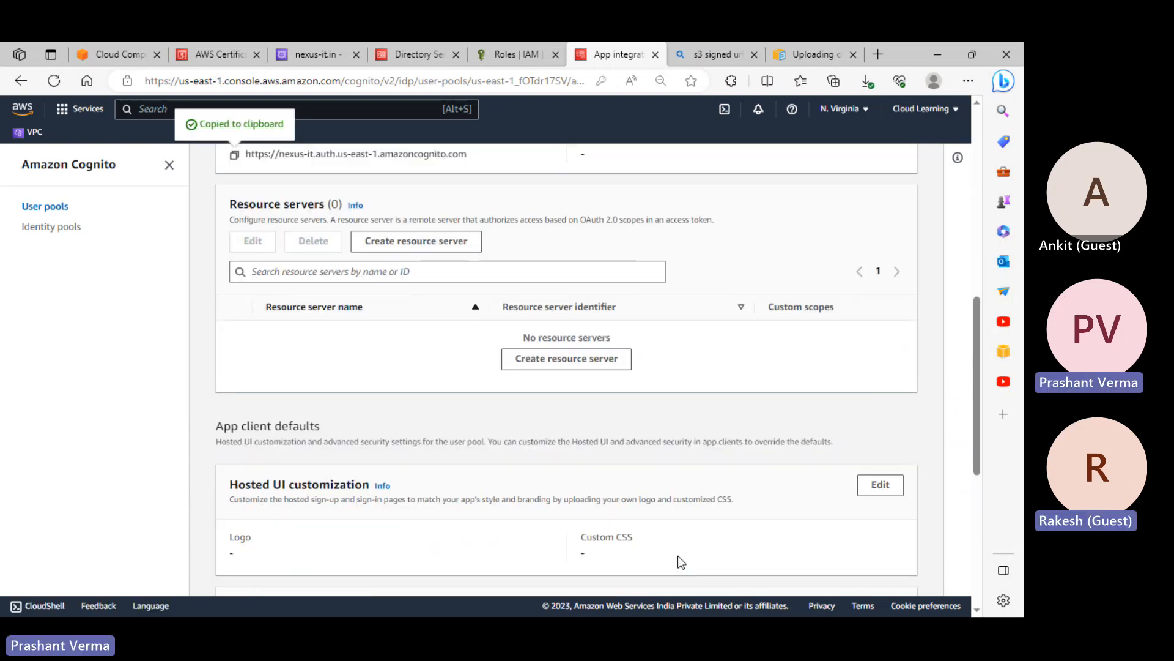
{"action": "scroll", "coordinate": [678, 555], "scroll_direction": "up", "scroll_amount": 8}
{"action": "left_click", "coordinate": [589, 468]}
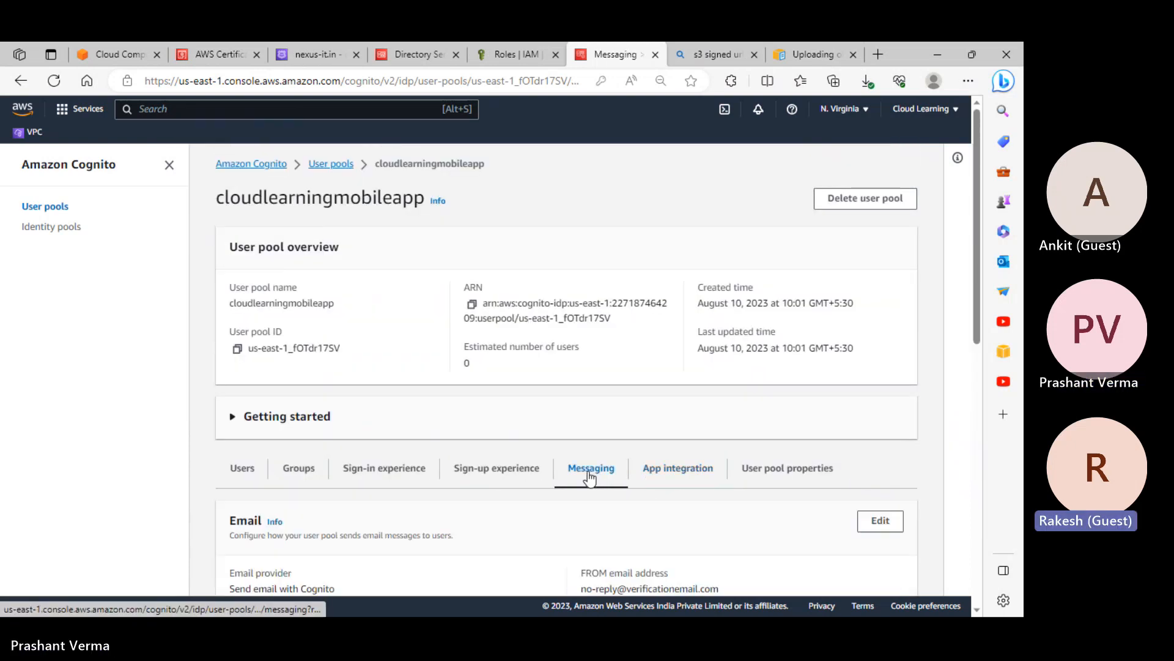
{"action": "scroll", "coordinate": [589, 483], "scroll_direction": "down", "scroll_amount": 4}
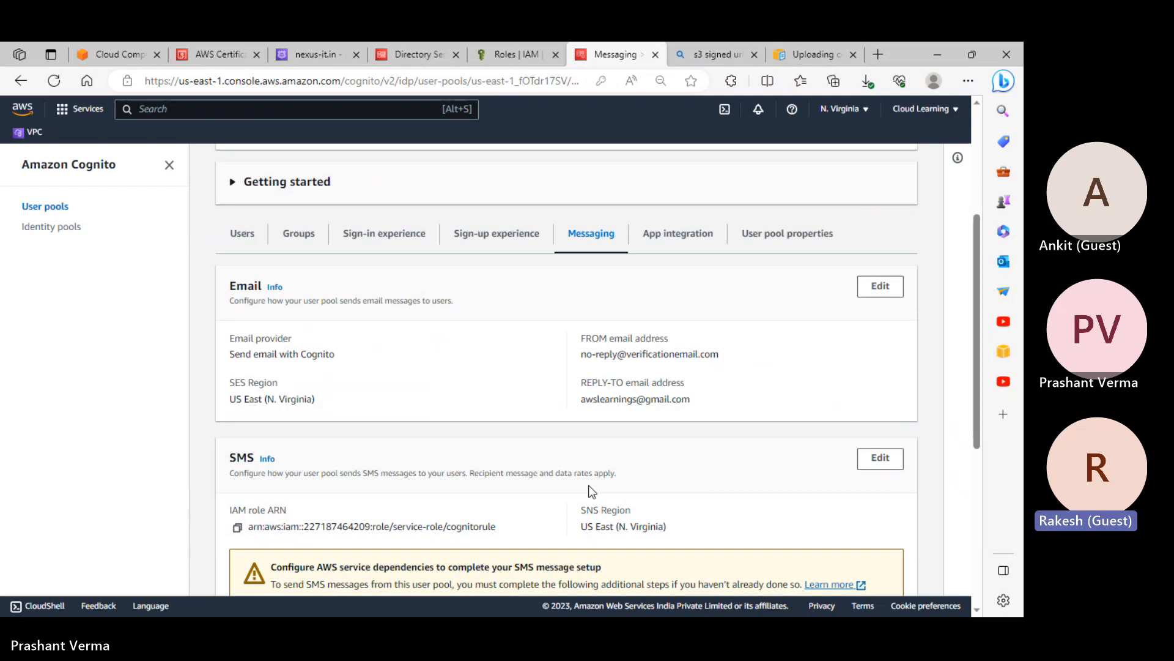
{"action": "scroll", "coordinate": [592, 491], "scroll_direction": "down", "scroll_amount": 4}
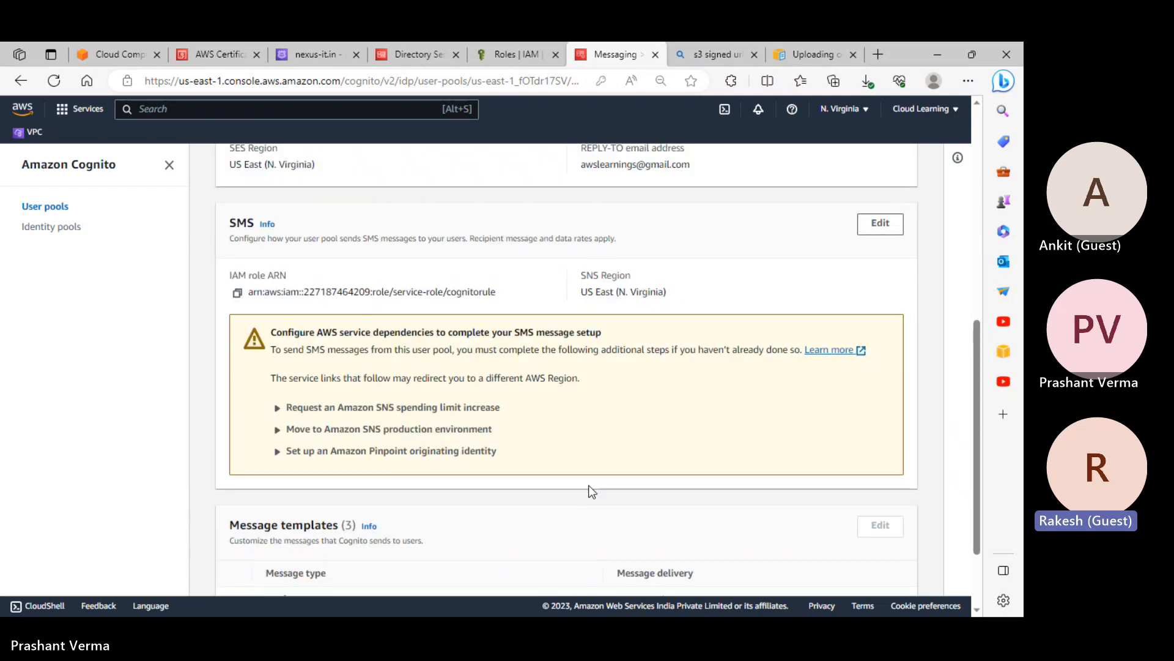
{"action": "scroll", "coordinate": [588, 489], "scroll_direction": "down", "scroll_amount": 1}
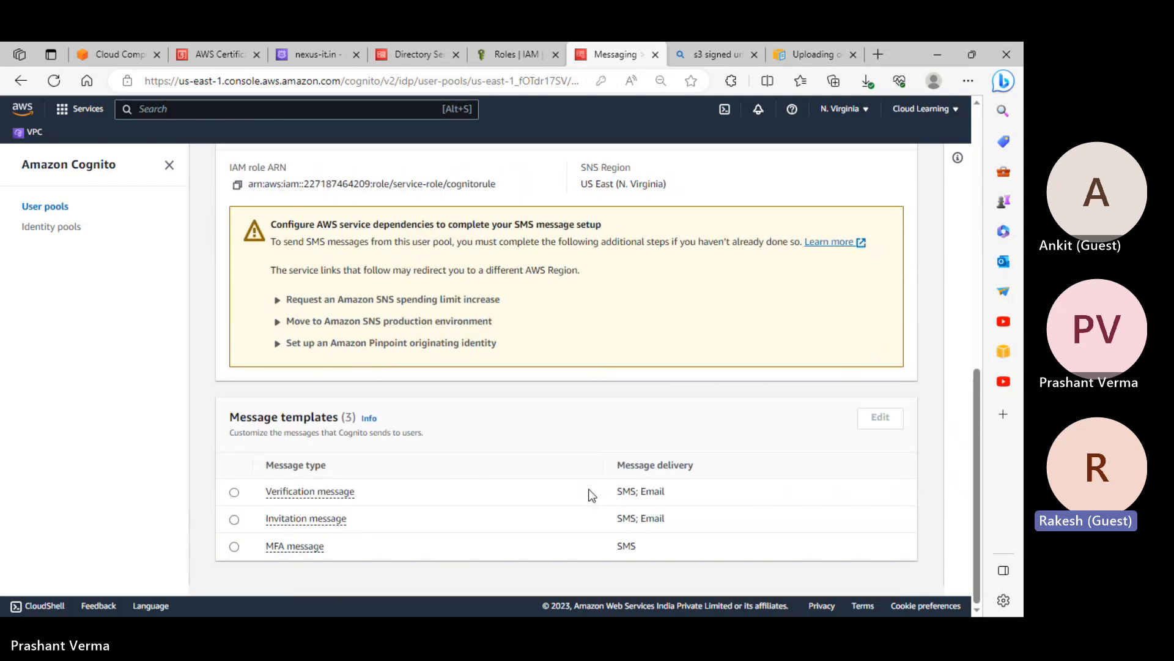
{"action": "scroll", "coordinate": [587, 474], "scroll_direction": "up", "scroll_amount": 6}
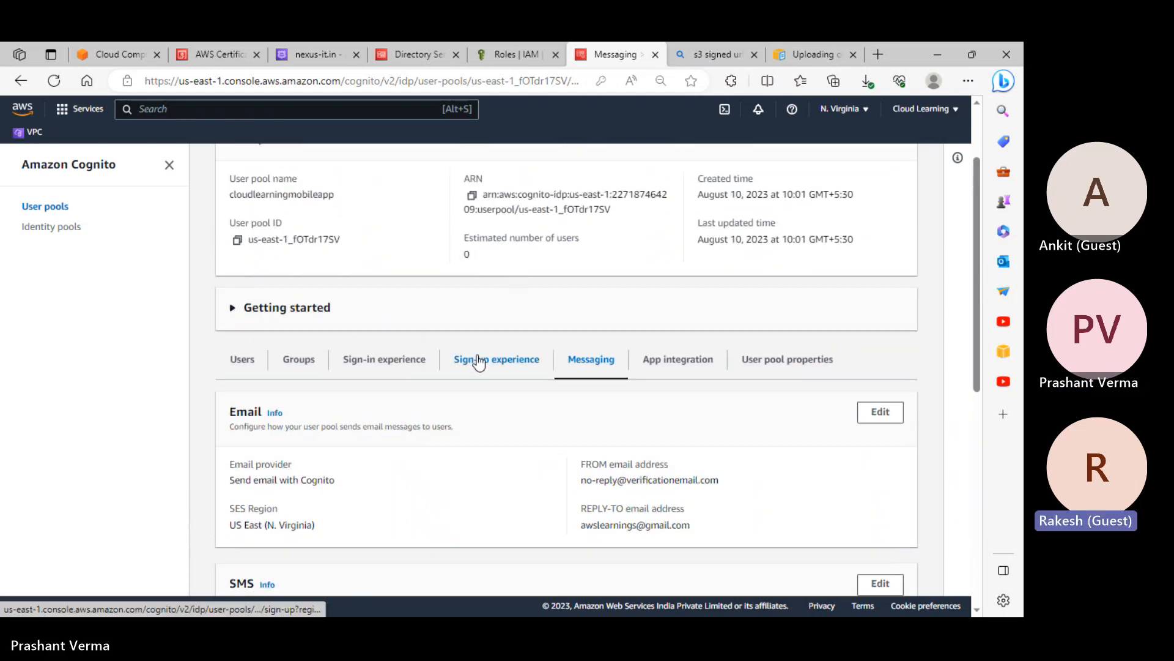
Review the Sign-up experience and Sign-in experience settings
{"action": "left_click", "coordinate": [483, 358]}
{"action": "scroll", "coordinate": [497, 414], "scroll_direction": "down", "scroll_amount": 2}
{"action": "scroll", "coordinate": [496, 414], "scroll_direction": "down", "scroll_amount": 1}
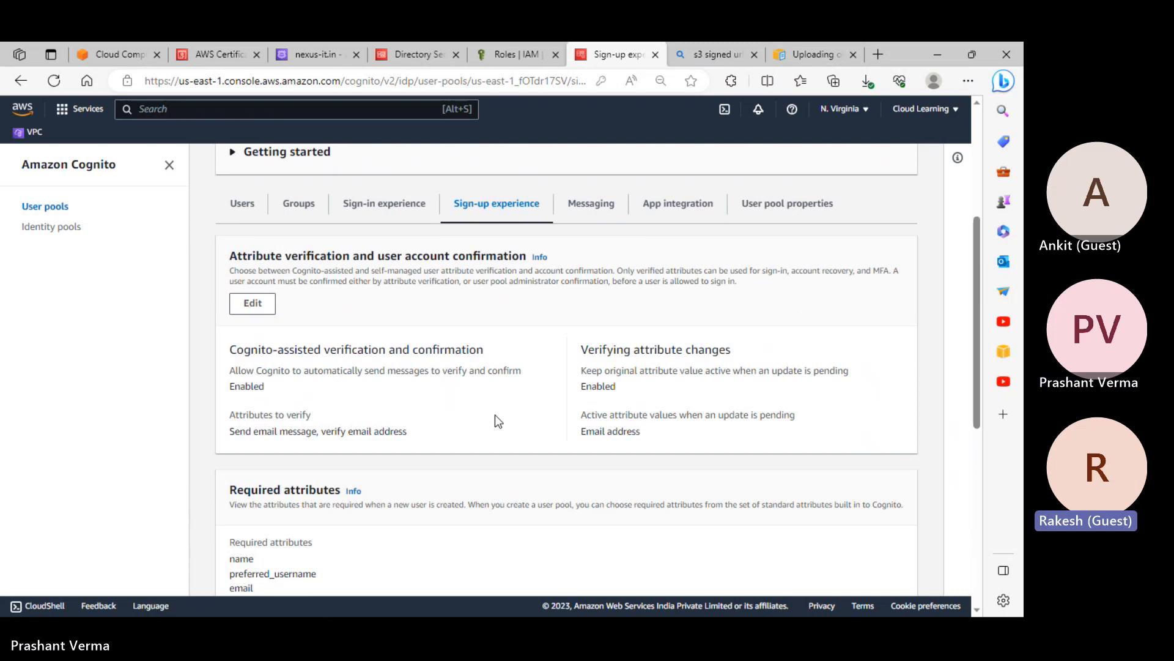
{"action": "scroll", "coordinate": [495, 415], "scroll_direction": "down", "scroll_amount": 5}
{"action": "scroll", "coordinate": [495, 421], "scroll_direction": "down", "scroll_amount": 2}
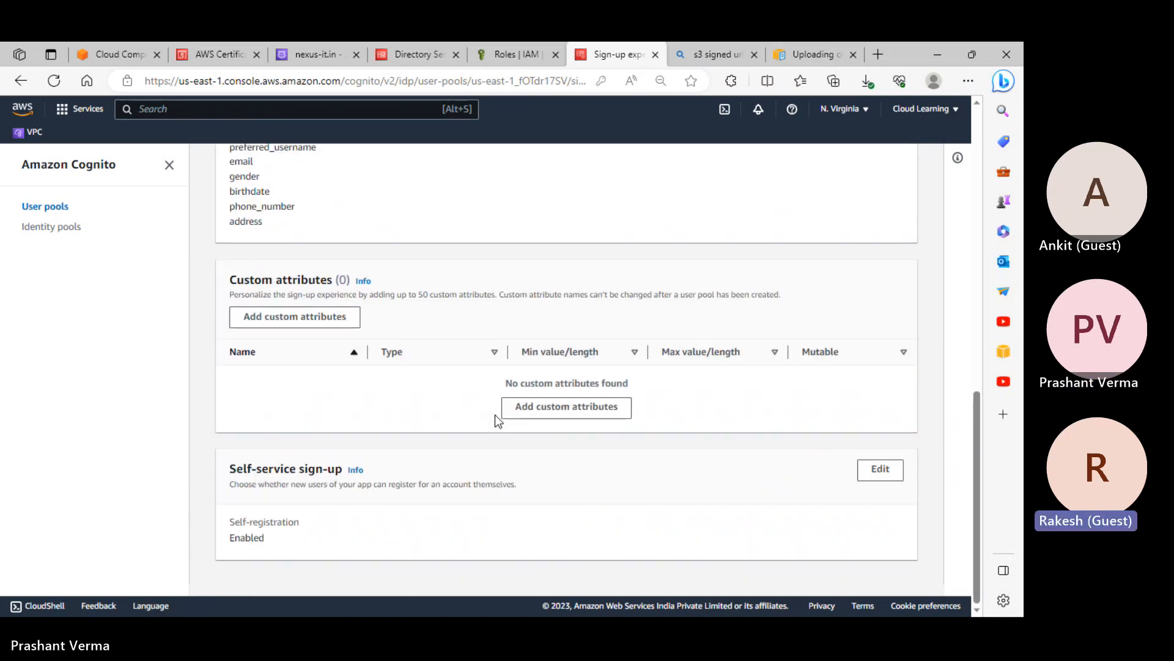
{"action": "scroll", "coordinate": [494, 415], "scroll_direction": "up", "scroll_amount": 6}
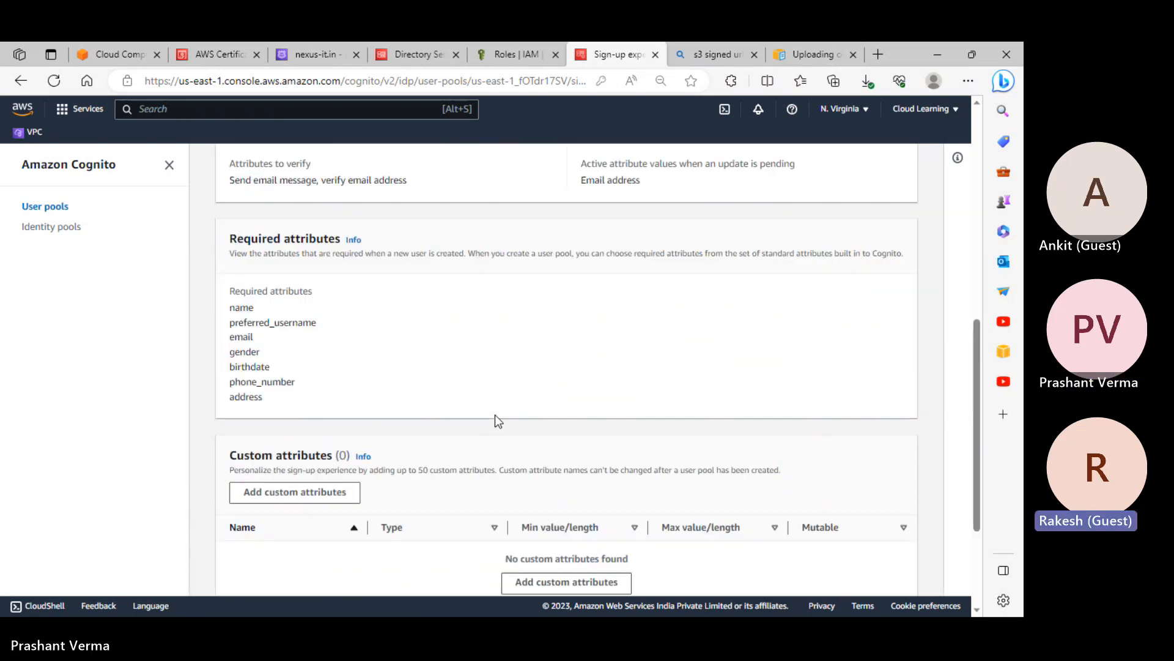
{"action": "left_click", "coordinate": [378, 170]}
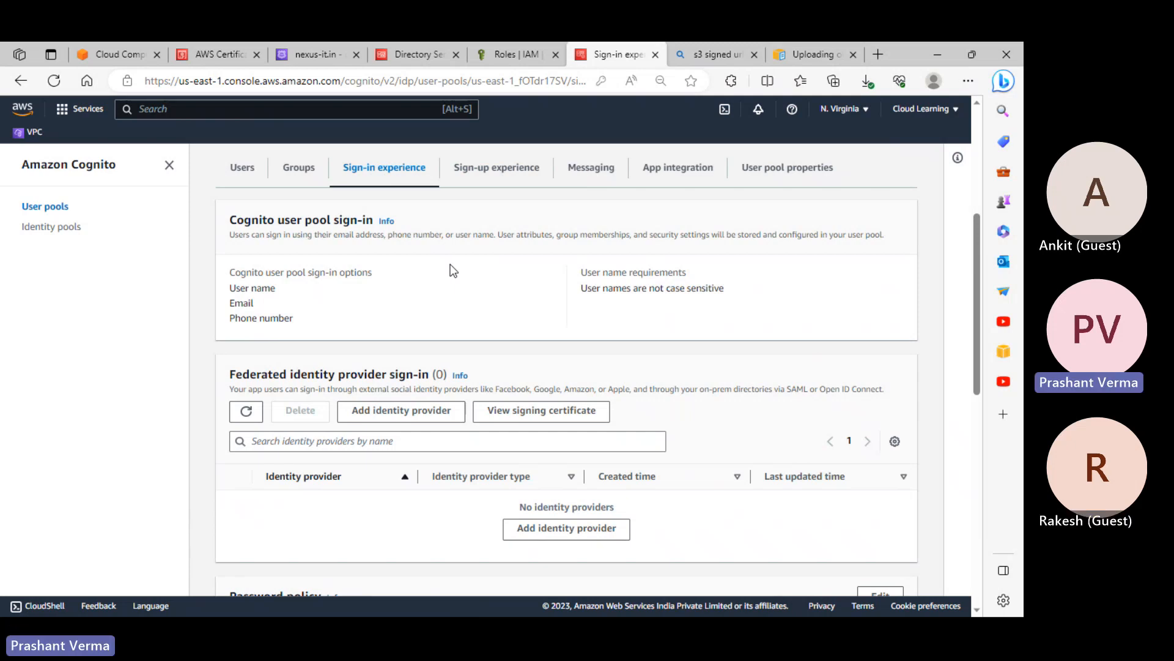
{"action": "scroll", "coordinate": [453, 271], "scroll_direction": "up", "scroll_amount": 2}
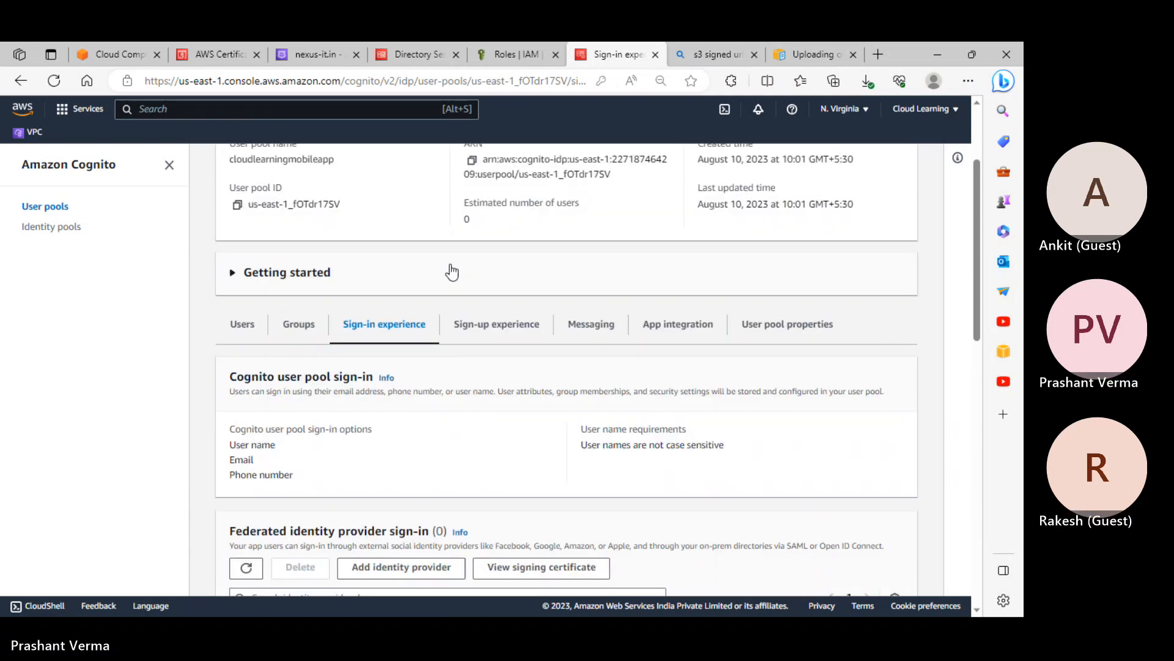
{"action": "scroll", "coordinate": [451, 270], "scroll_direction": "up", "scroll_amount": 2}
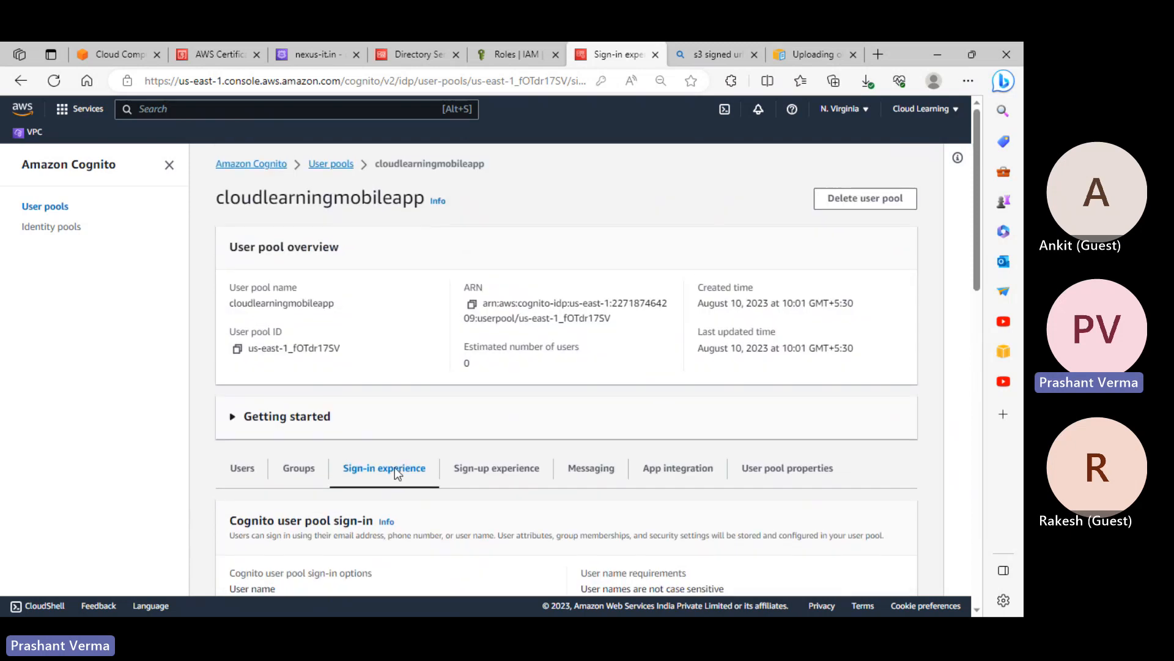
Check the Groups tab and the Users list, which shows no users found
{"action": "left_click", "coordinate": [316, 470]}
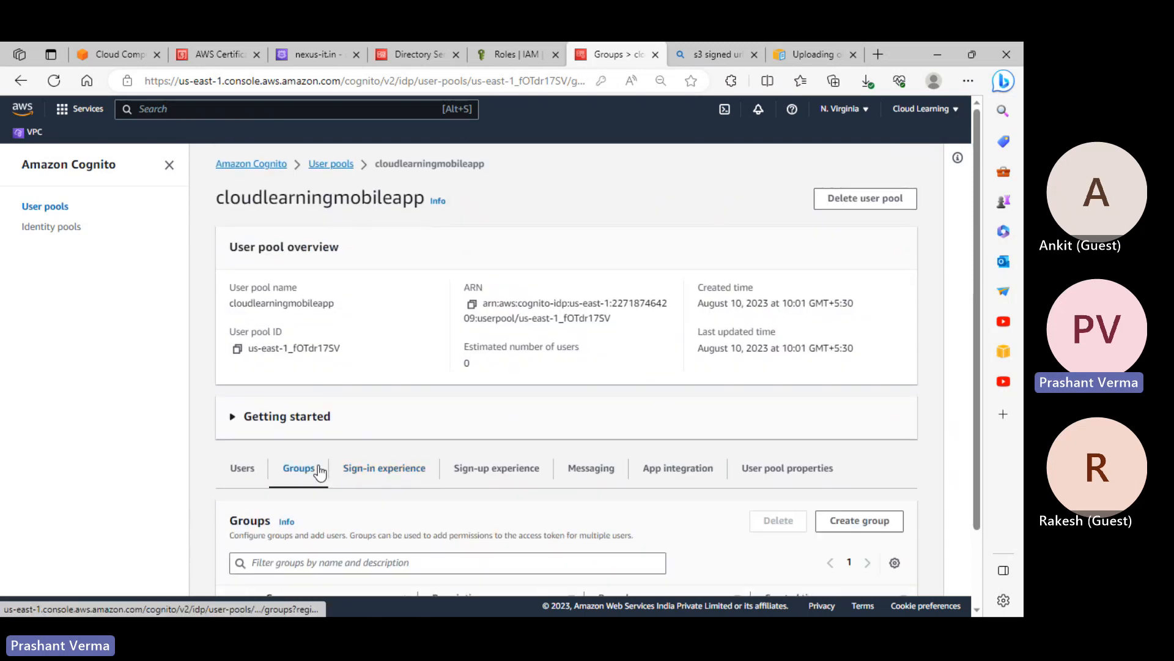
{"action": "scroll", "coordinate": [450, 515], "scroll_direction": "down", "scroll_amount": 2}
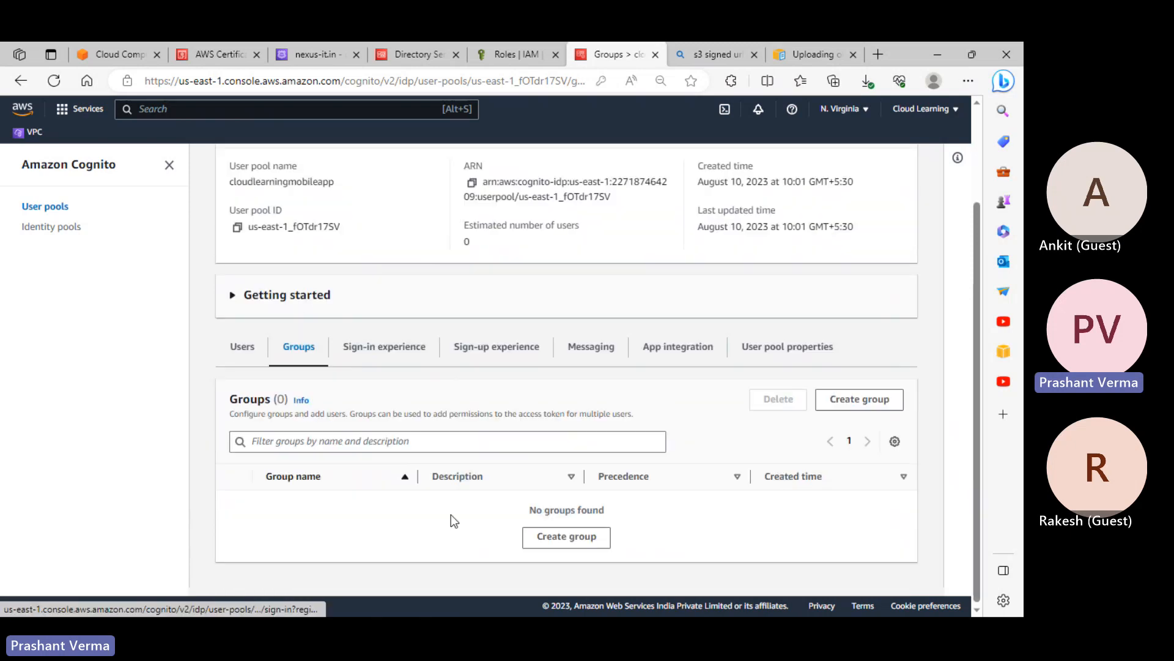
{"action": "left_click", "coordinate": [243, 353]}
{"action": "scroll", "coordinate": [465, 422], "scroll_direction": "up", "scroll_amount": 2}
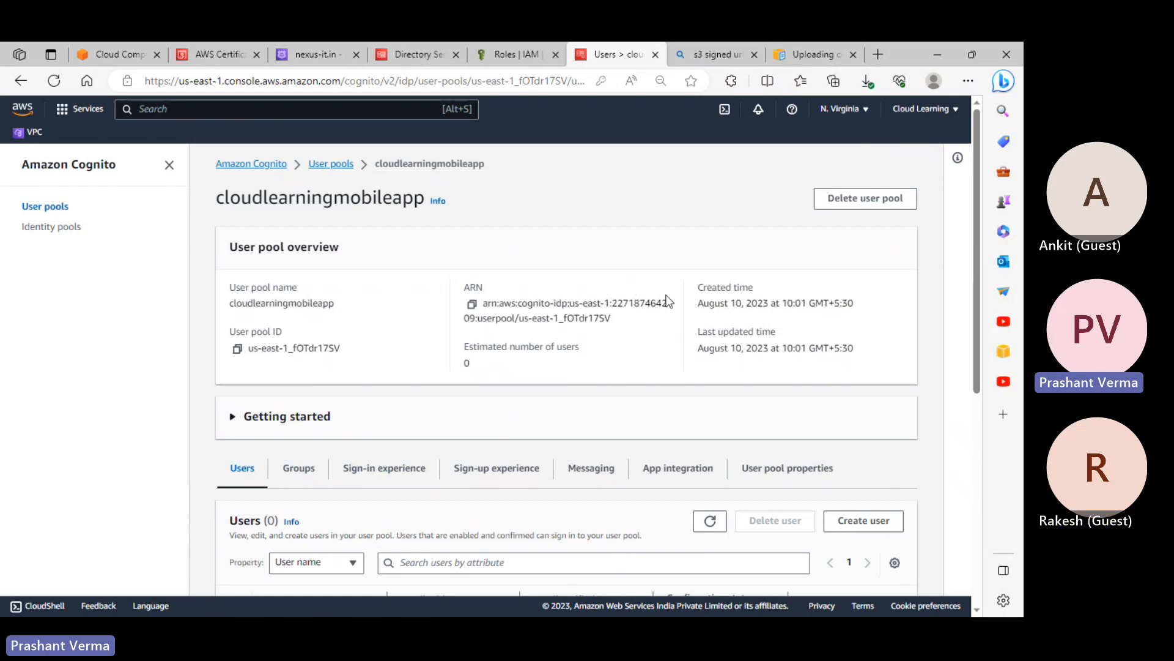
{"action": "left_click_drag", "start_coordinate": [612, 320], "coordinate": [489, 308]}
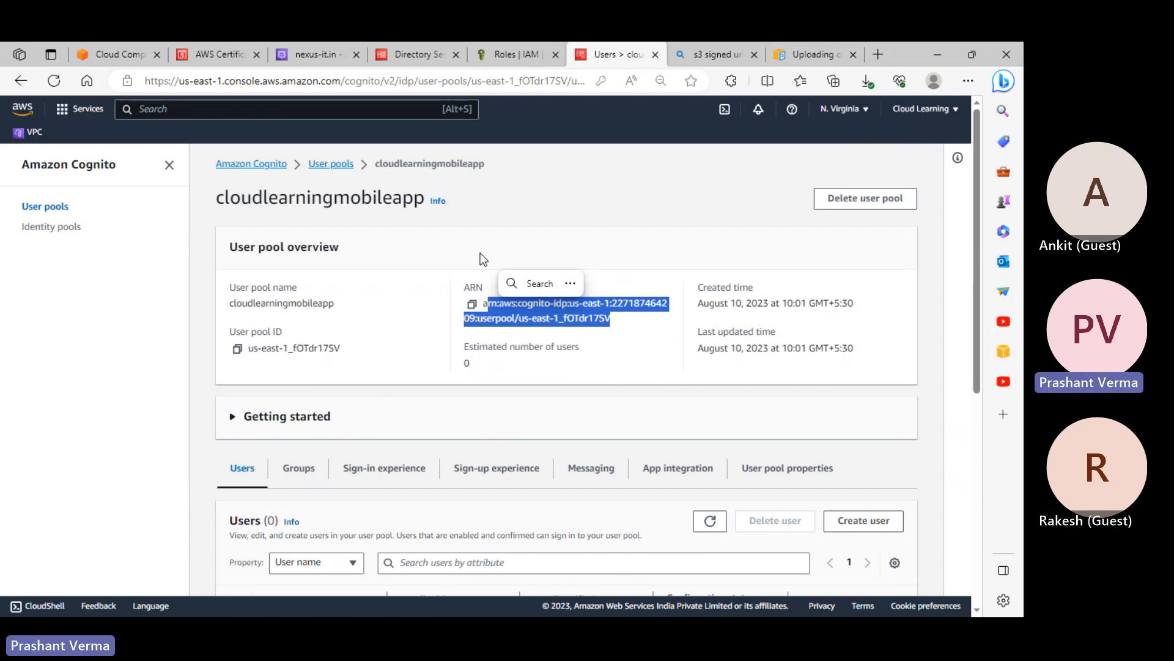
{"action": "scroll", "coordinate": [480, 256], "scroll_direction": "down", "scroll_amount": 4}
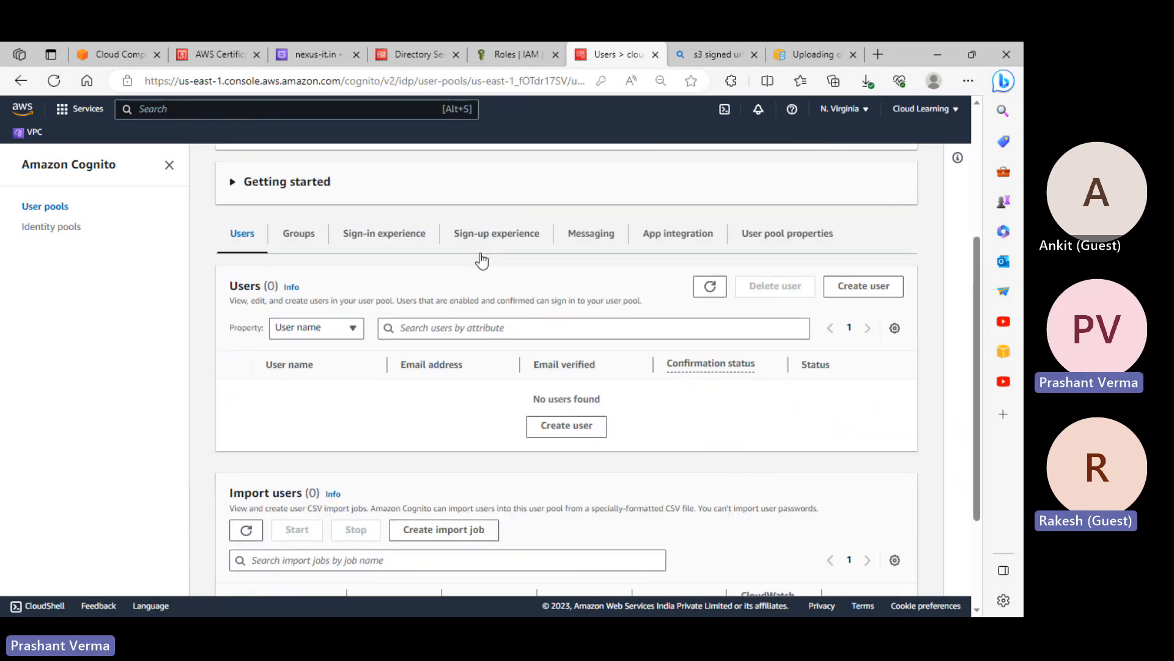
{"action": "scroll", "coordinate": [607, 310], "scroll_direction": "up", "scroll_amount": 4}
{"action": "left_click", "coordinate": [687, 358]}
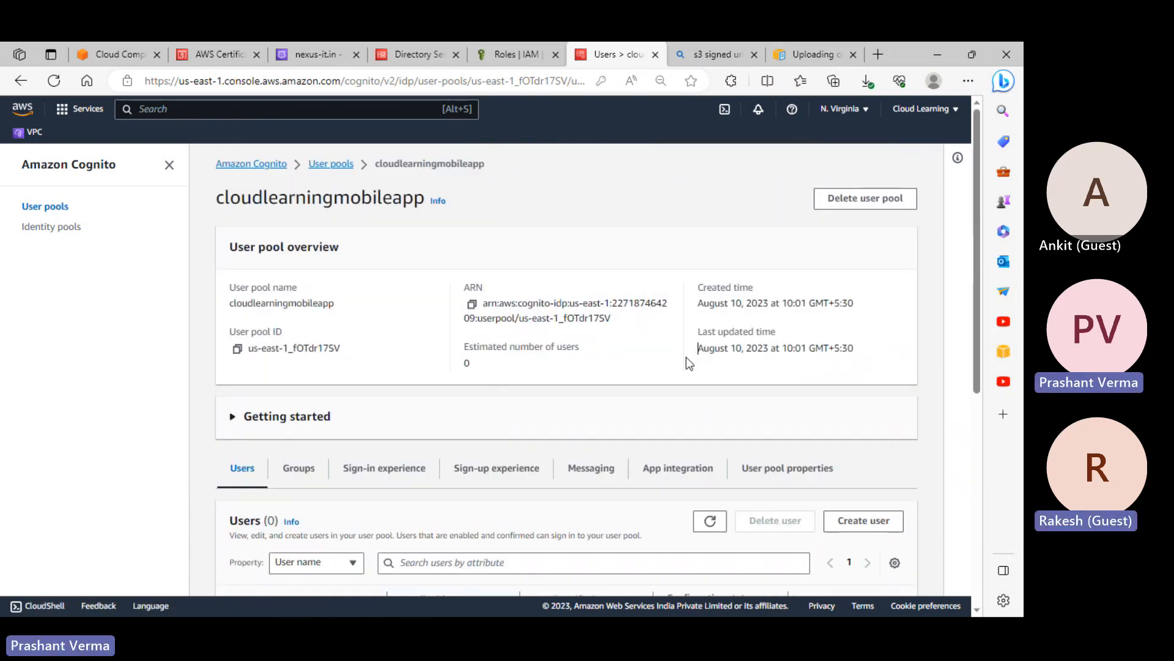
{"action": "scroll", "coordinate": [610, 367], "scroll_direction": "down", "scroll_amount": 4}
{"action": "scroll", "coordinate": [357, 329], "scroll_direction": "up", "scroll_amount": 4}
{"action": "scroll", "coordinate": [525, 375], "scroll_direction": "down", "scroll_amount": 3}
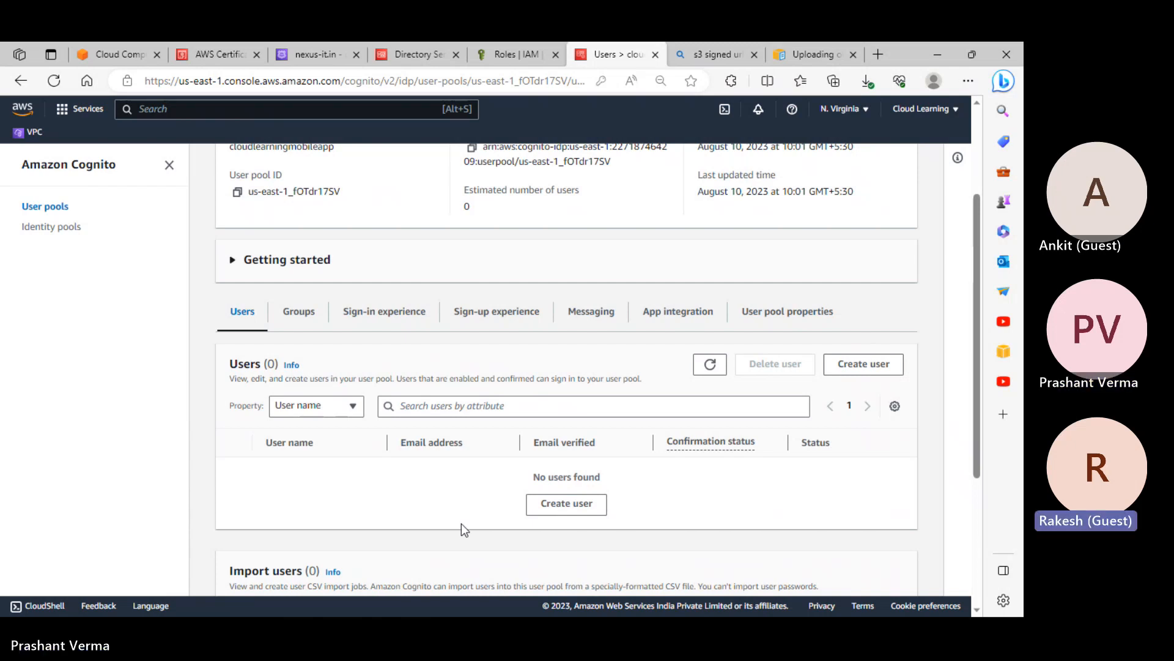
On the Sign-in experience tab, look up the Email and Phone number sign-in options in the Edge sidebar
{"action": "left_click", "coordinate": [388, 321]}
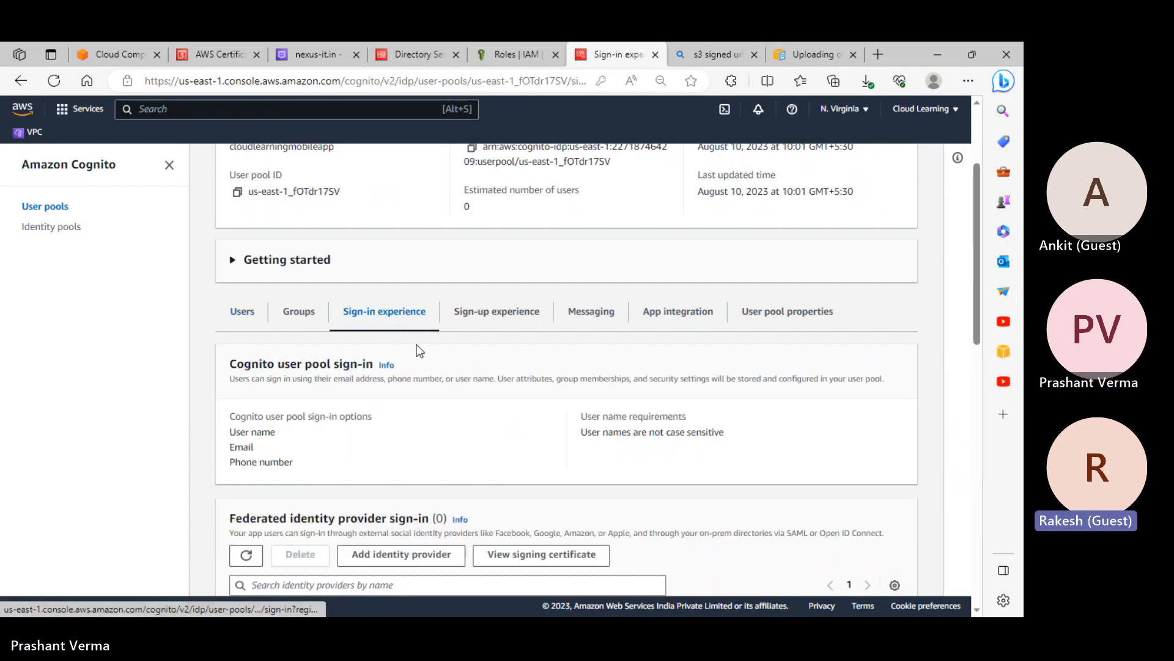
{"action": "scroll", "coordinate": [486, 422], "scroll_direction": "down", "scroll_amount": 4}
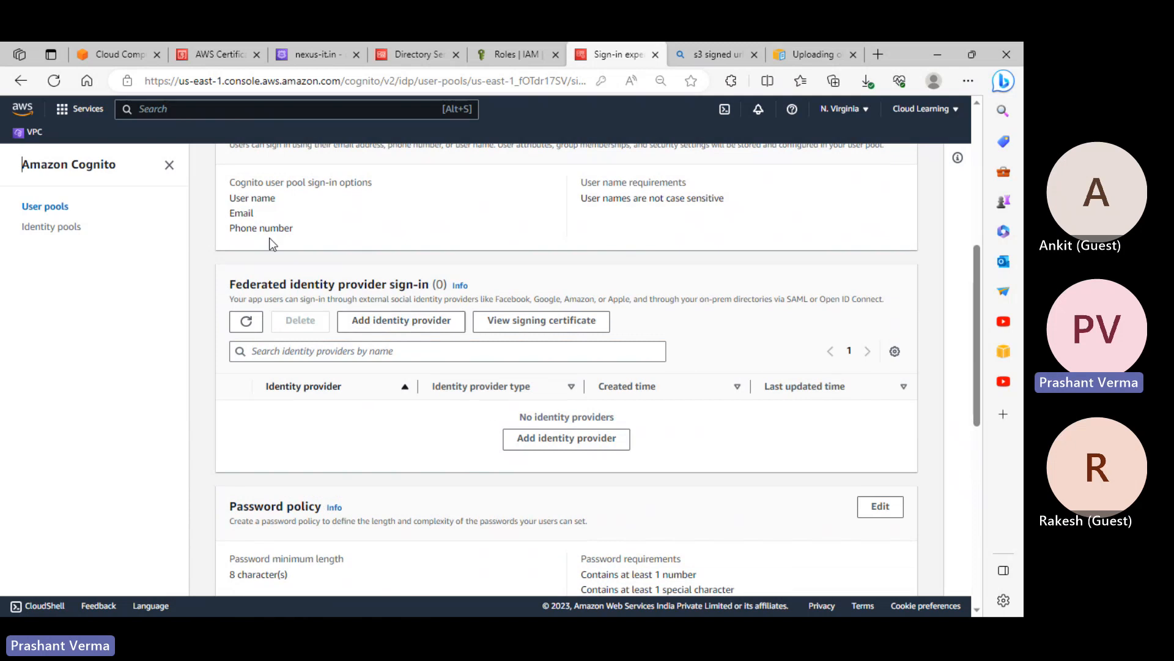
{"action": "double_click", "coordinate": [245, 214]}
{"action": "left_click_drag", "start_coordinate": [258, 219], "coordinate": [291, 240]}
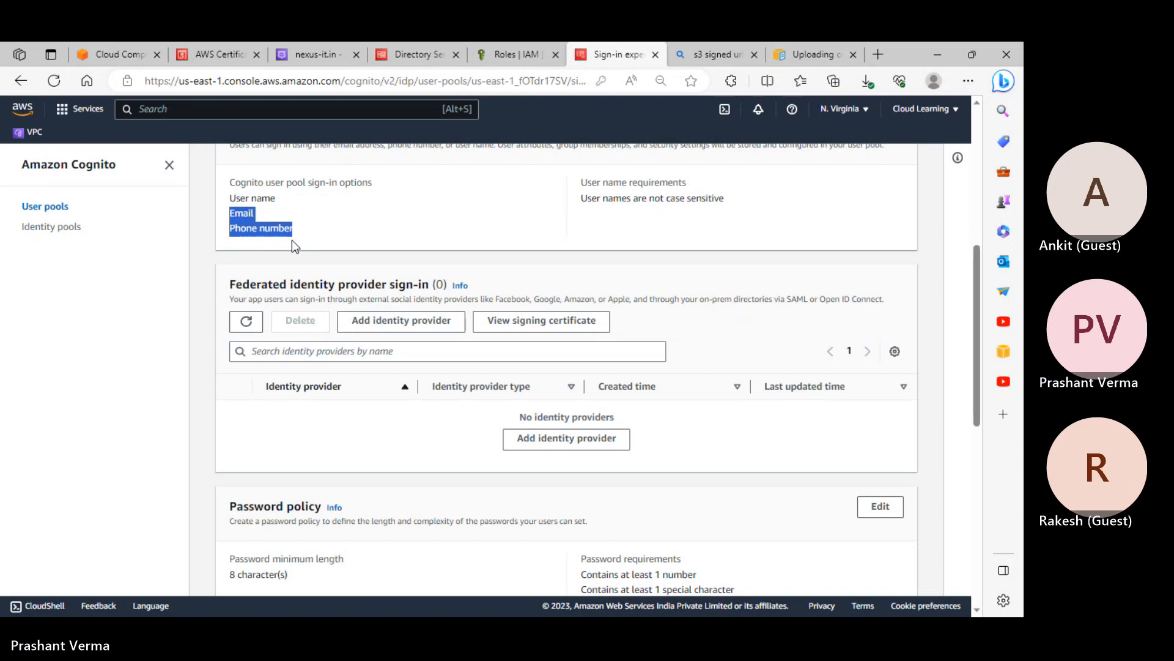
{"action": "left_click", "coordinate": [314, 211]}
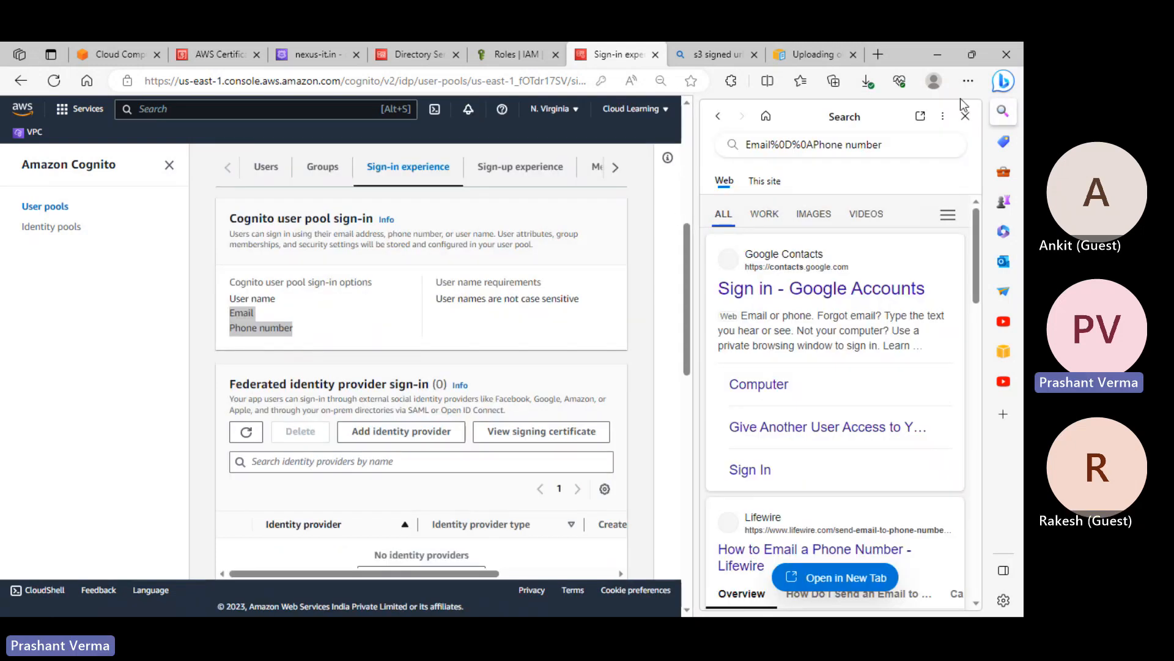
{"action": "left_click", "coordinate": [965, 115]}
{"action": "left_click", "coordinate": [246, 213]}
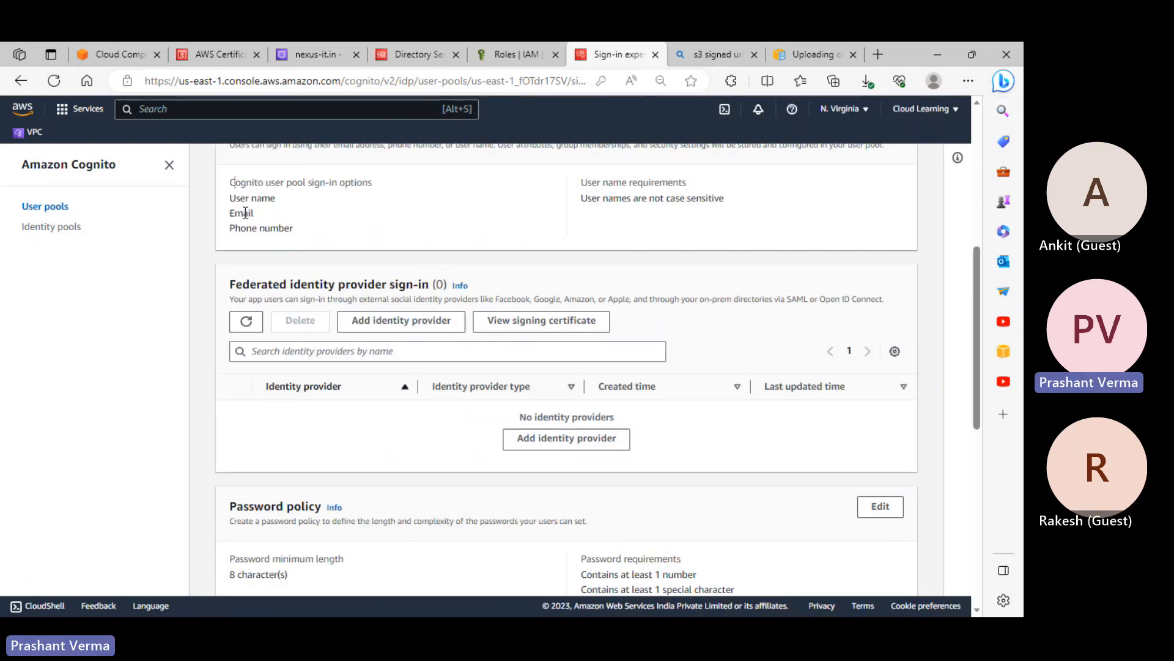
{"action": "left_click", "coordinate": [278, 229]}
{"action": "scroll", "coordinate": [441, 239], "scroll_direction": "up", "scroll_amount": 2}
{"action": "scroll", "coordinate": [442, 239], "scroll_direction": "up", "scroll_amount": 1}
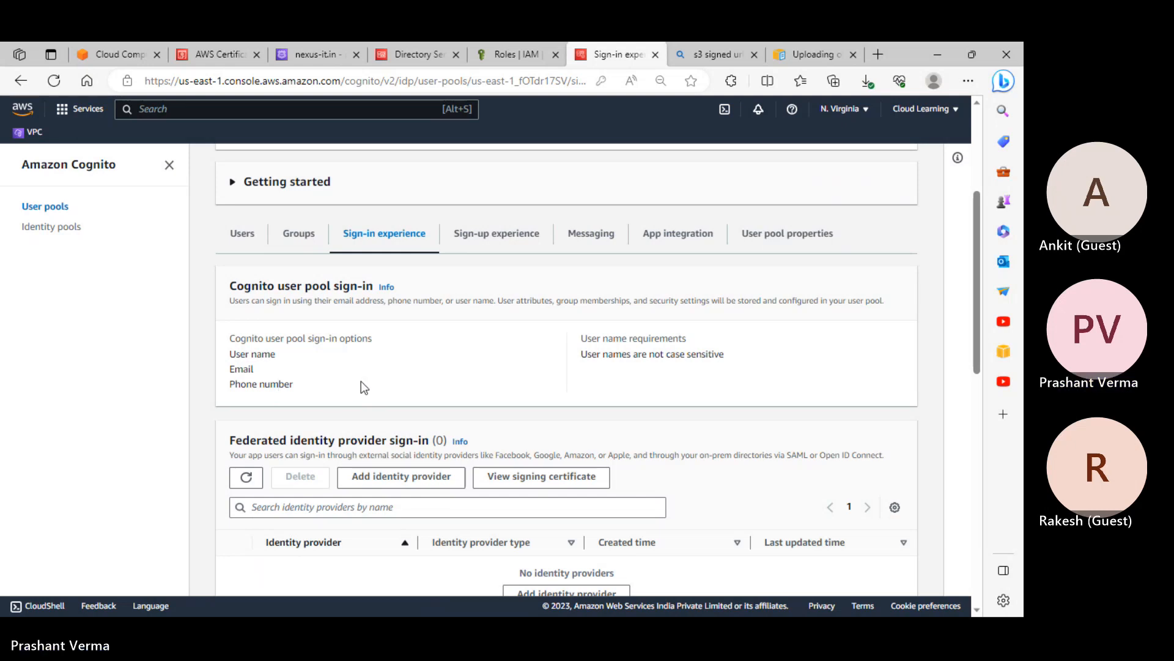
Inspect the required sign-up attributes, highlighting name, preferred_username, gender and birthdate
{"action": "left_click", "coordinate": [495, 246]}
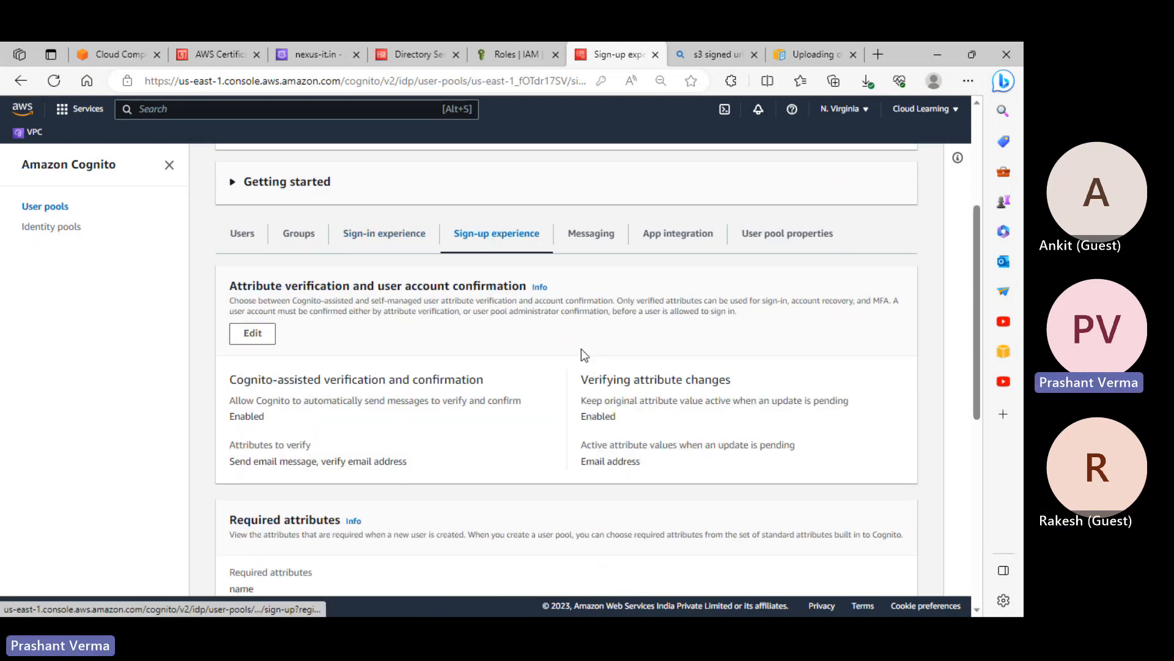
{"action": "scroll", "coordinate": [625, 398], "scroll_direction": "down", "scroll_amount": 3}
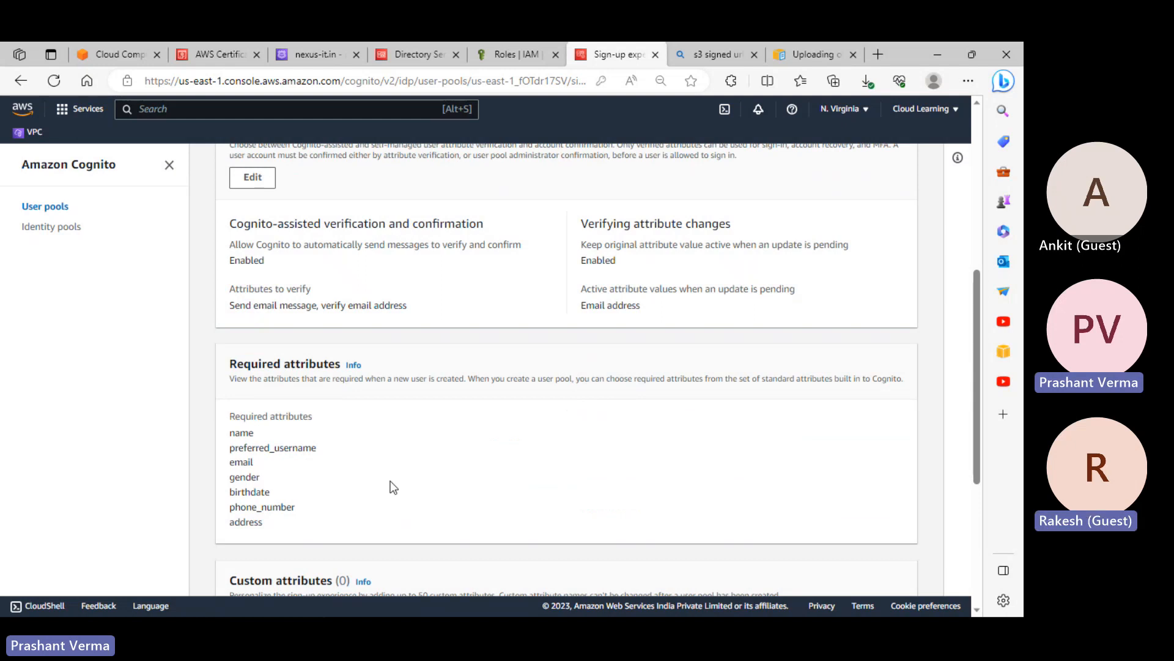
{"action": "double_click", "coordinate": [241, 433]}
{"action": "left_click_drag", "start_coordinate": [274, 447], "coordinate": [317, 448]}
{"action": "left_click_drag", "start_coordinate": [241, 463], "coordinate": [269, 478]}
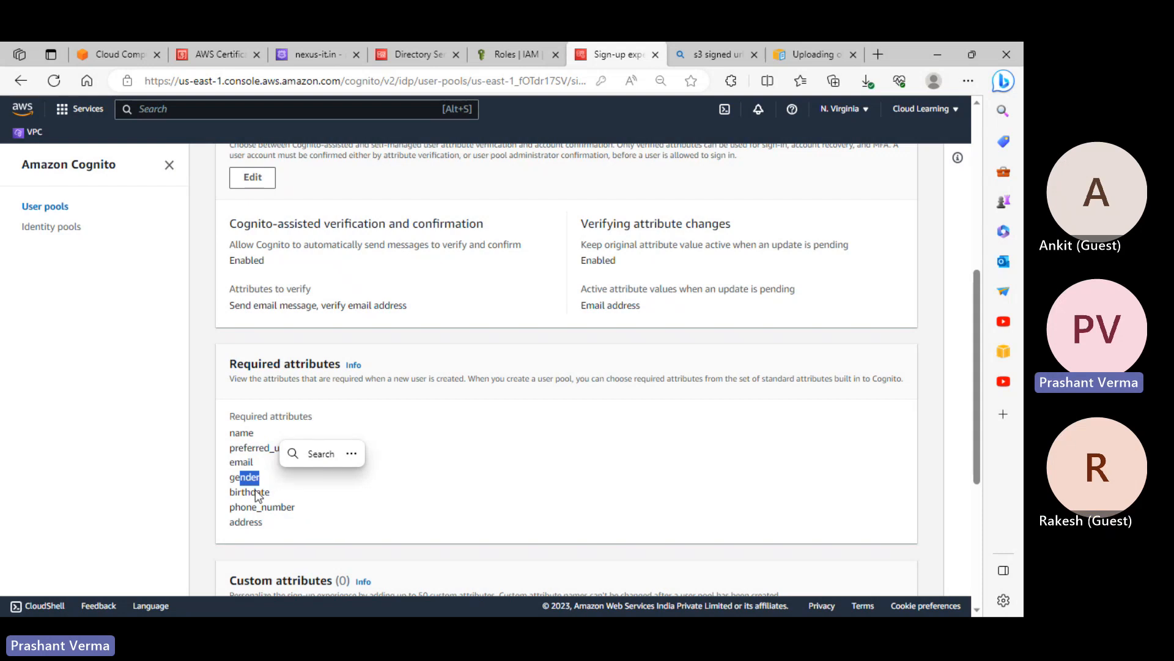
{"action": "left_click_drag", "start_coordinate": [256, 492], "coordinate": [245, 478]}
{"action": "left_click", "coordinate": [251, 444]}
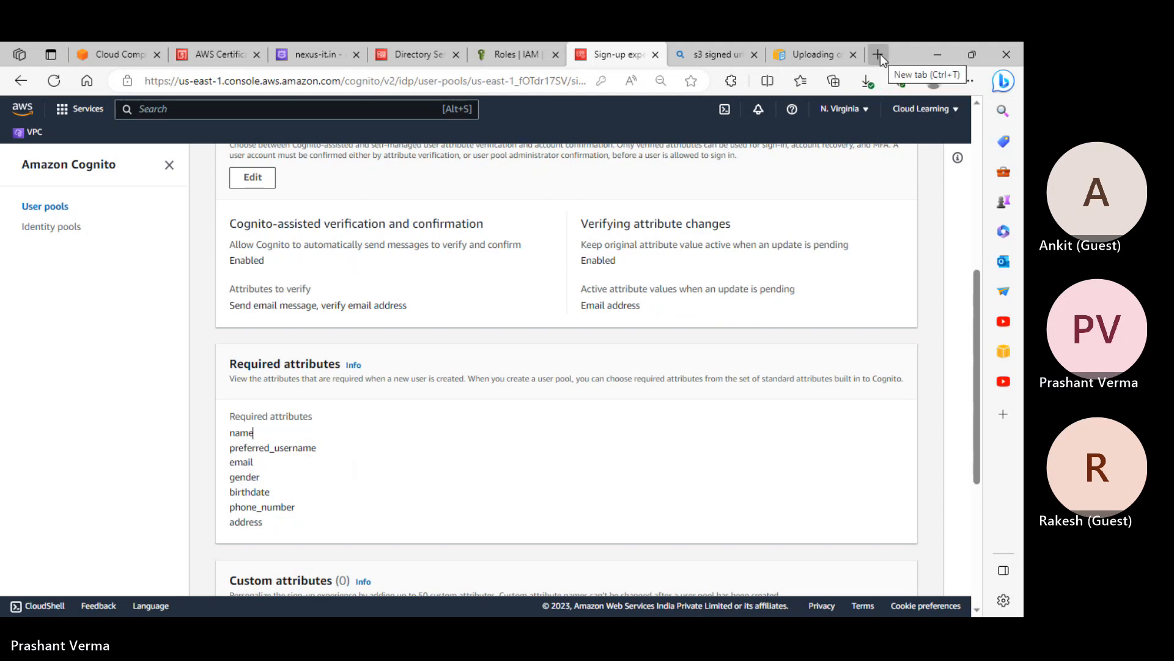
Open a private browsing window and go to awslearnings.in
{"action": "left_click", "coordinate": [969, 81]}
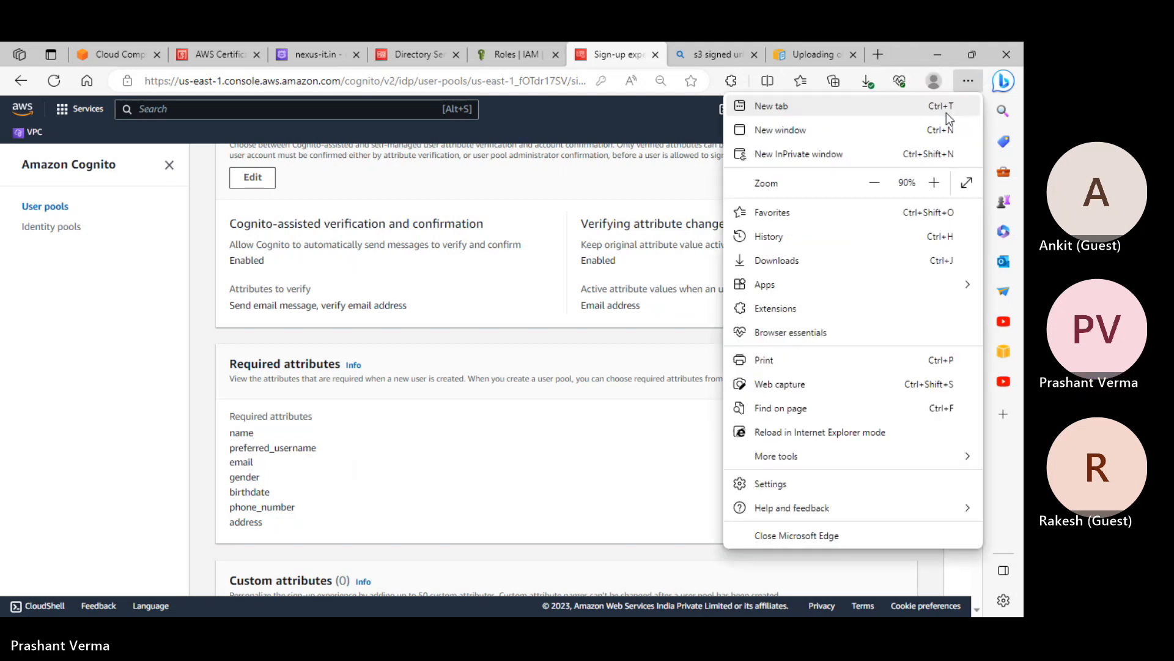
{"action": "left_click", "coordinate": [879, 153]}
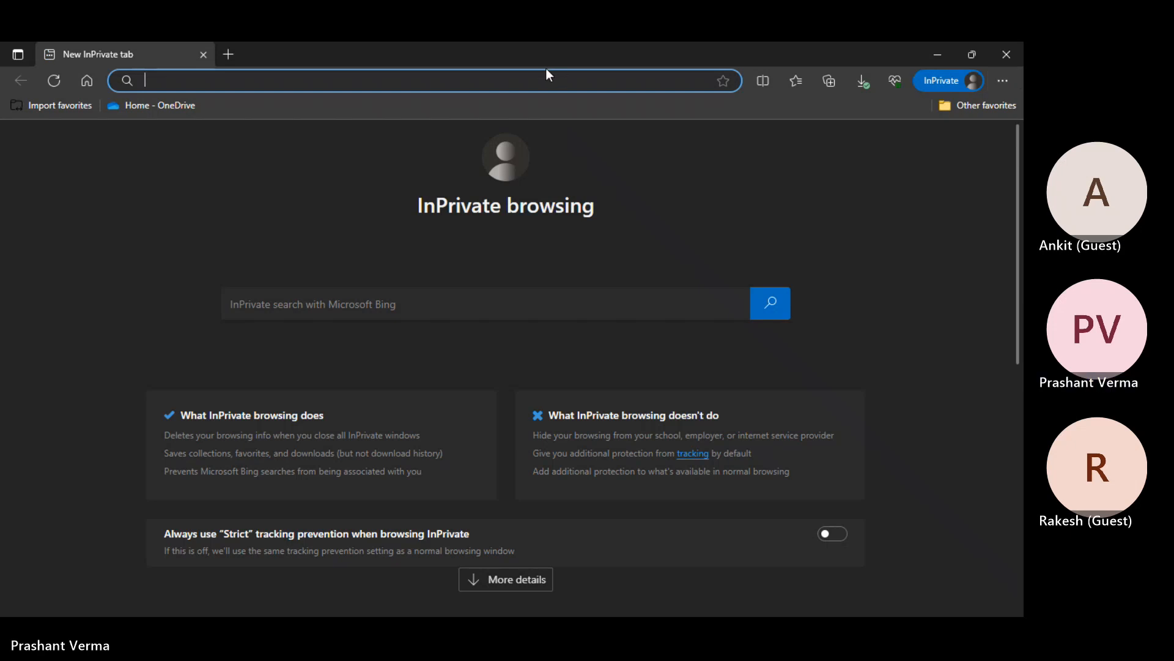
{"action": "type", "text": "awslearnings.in"}
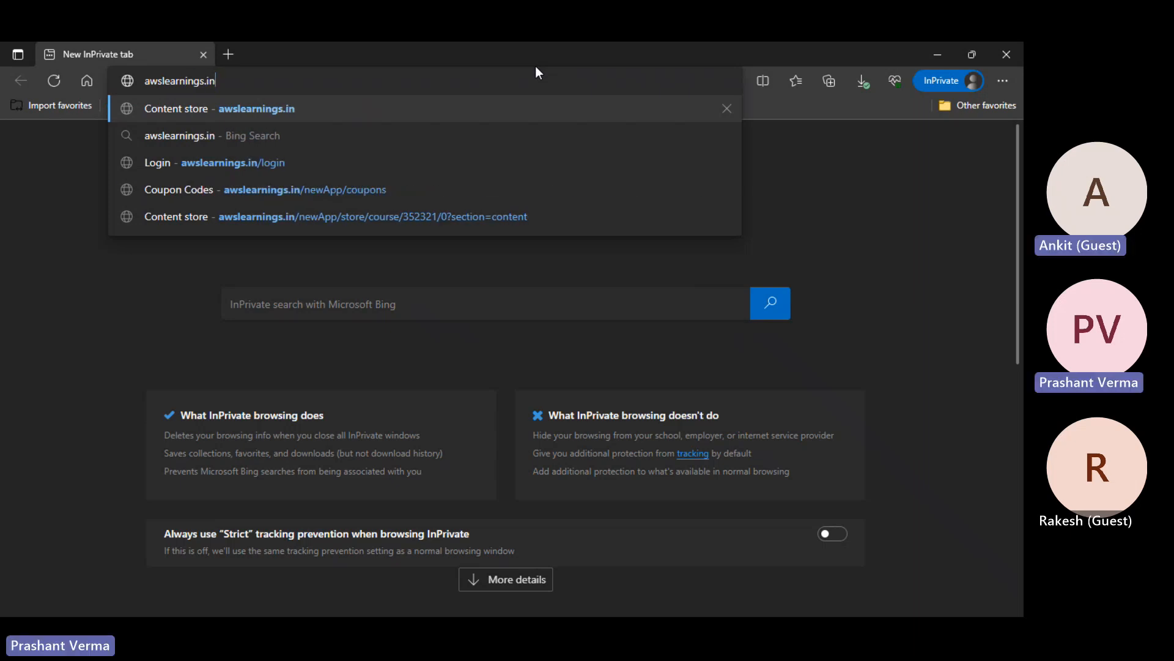
{"action": "key", "text": "Return"}
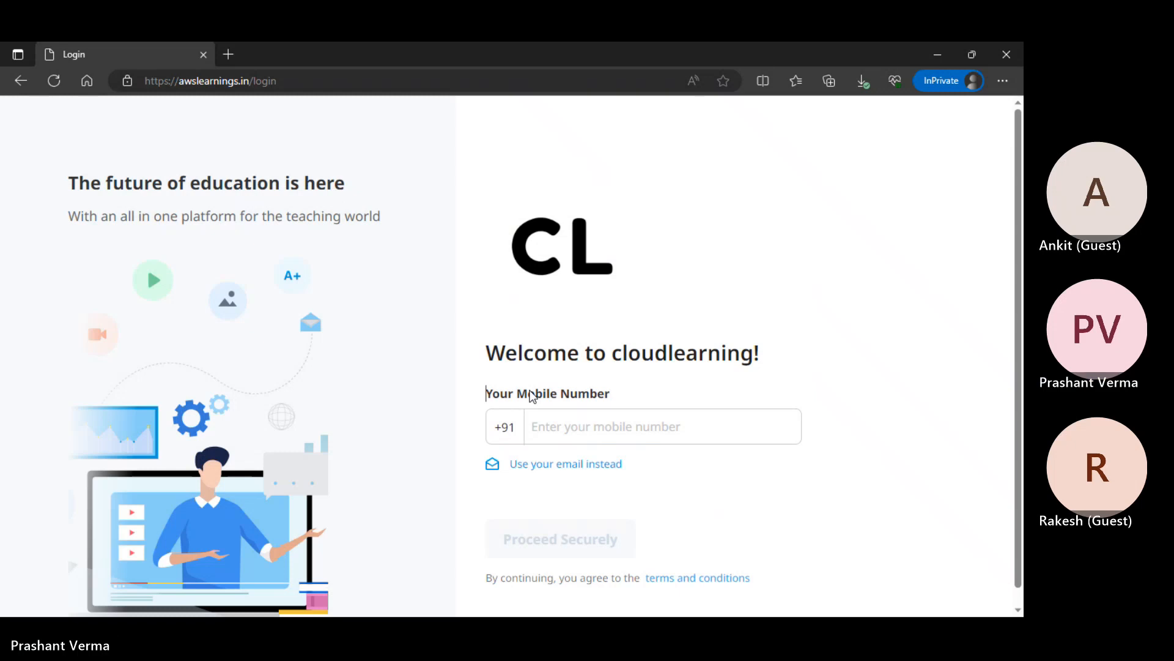
Log in with a mobile number, adding its missing digit, to reach the Classplus login page
{"action": "left_click", "coordinate": [587, 432]}
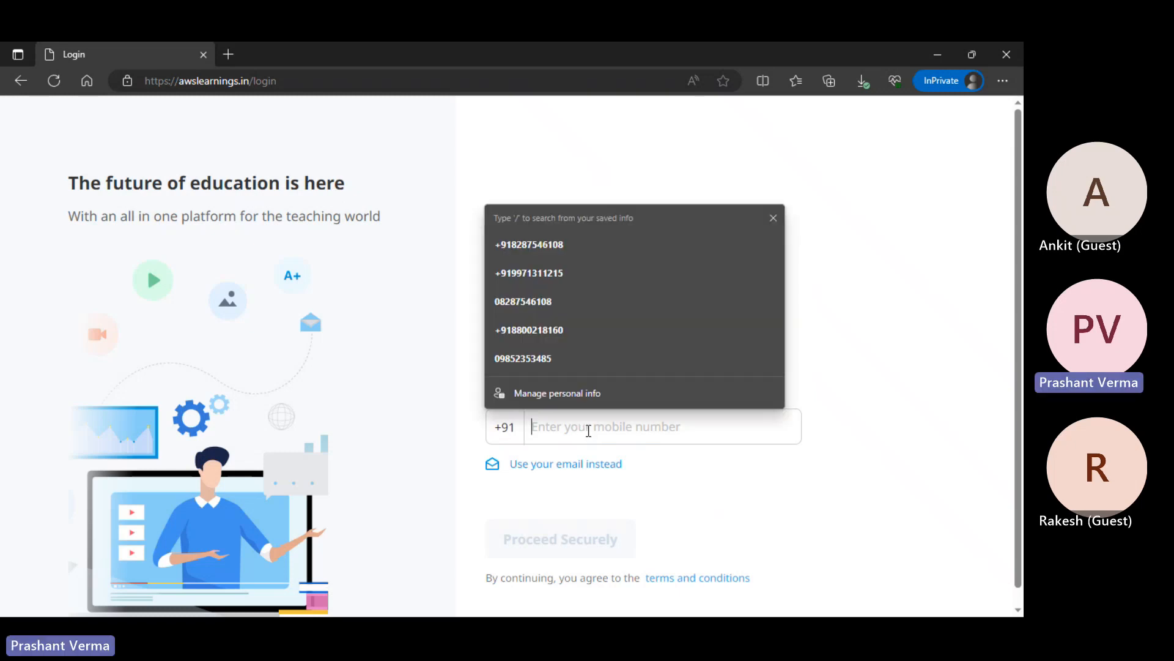
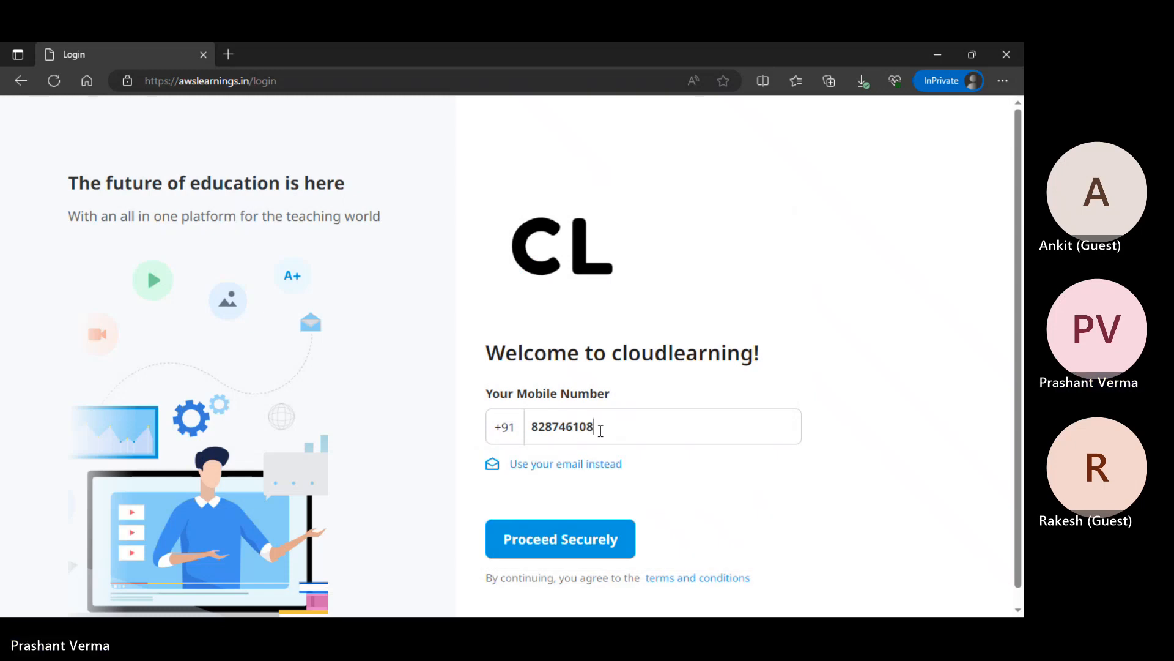
{"action": "left_click", "coordinate": [591, 554]}
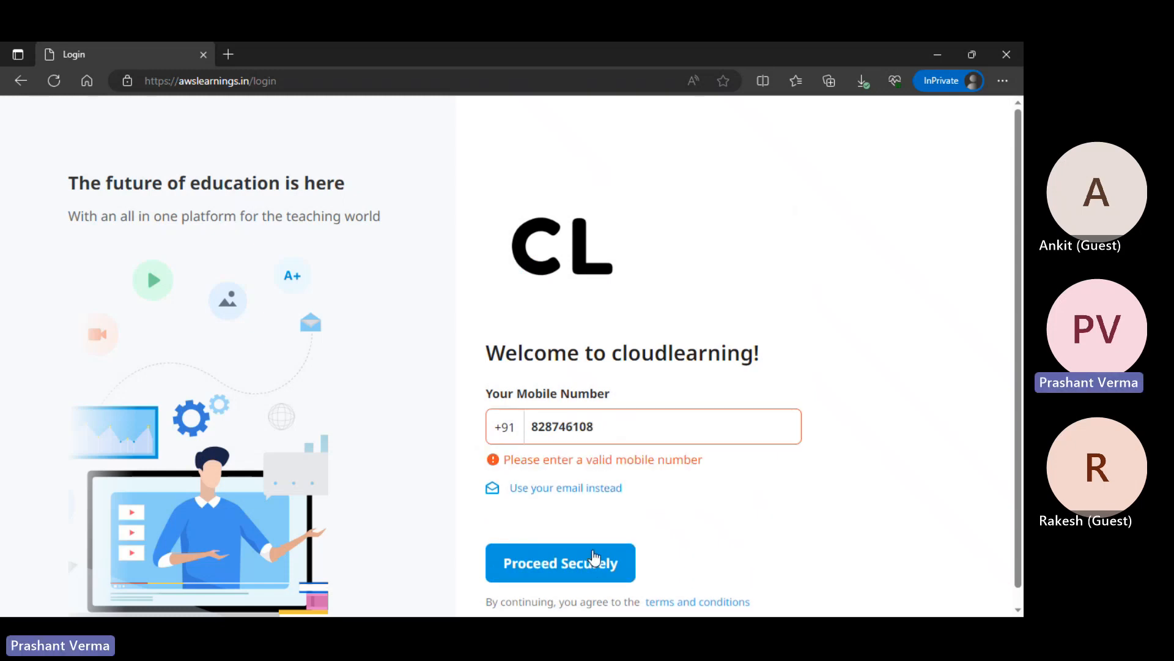
{"action": "left_click", "coordinate": [560, 427]}
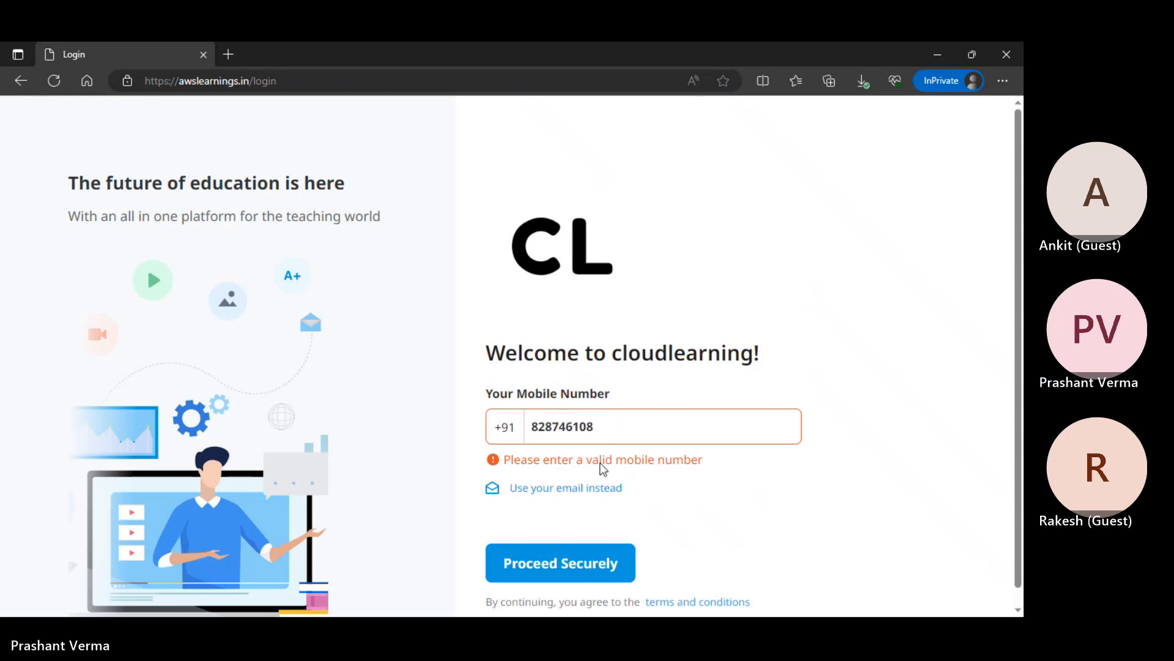
{"action": "type", "text": "5"}
{"action": "left_click", "coordinate": [605, 535]}
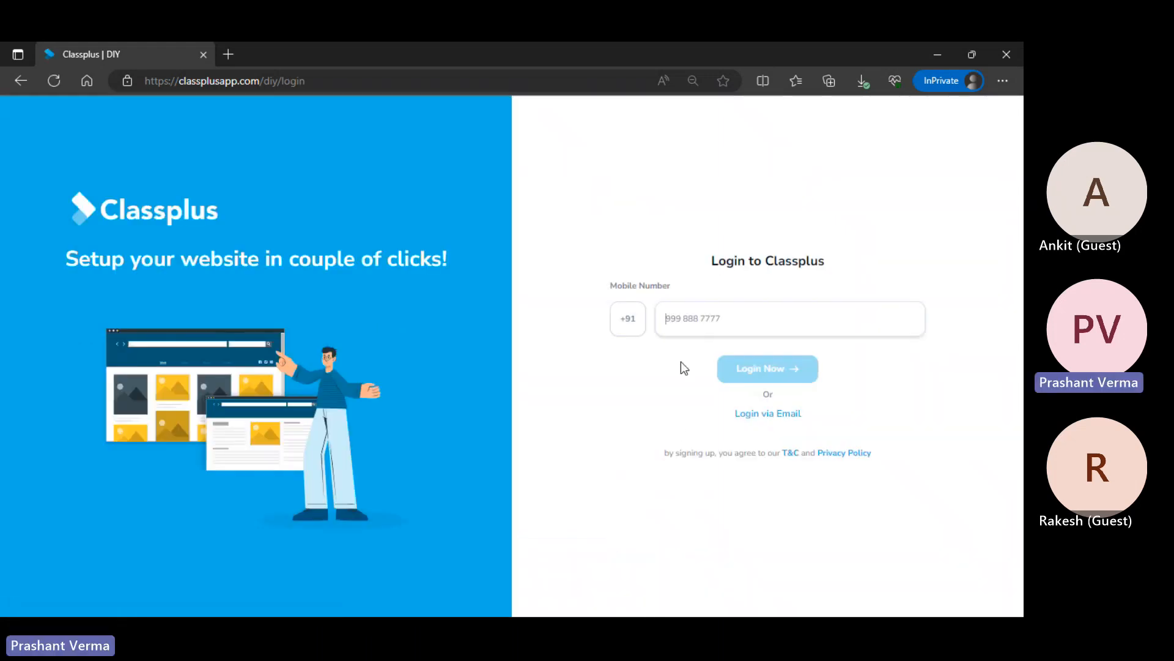
Enter the mobile number on Classplus, request a login OTP, then go back to the cloudlearning login page
{"action": "left_click", "coordinate": [694, 321]}
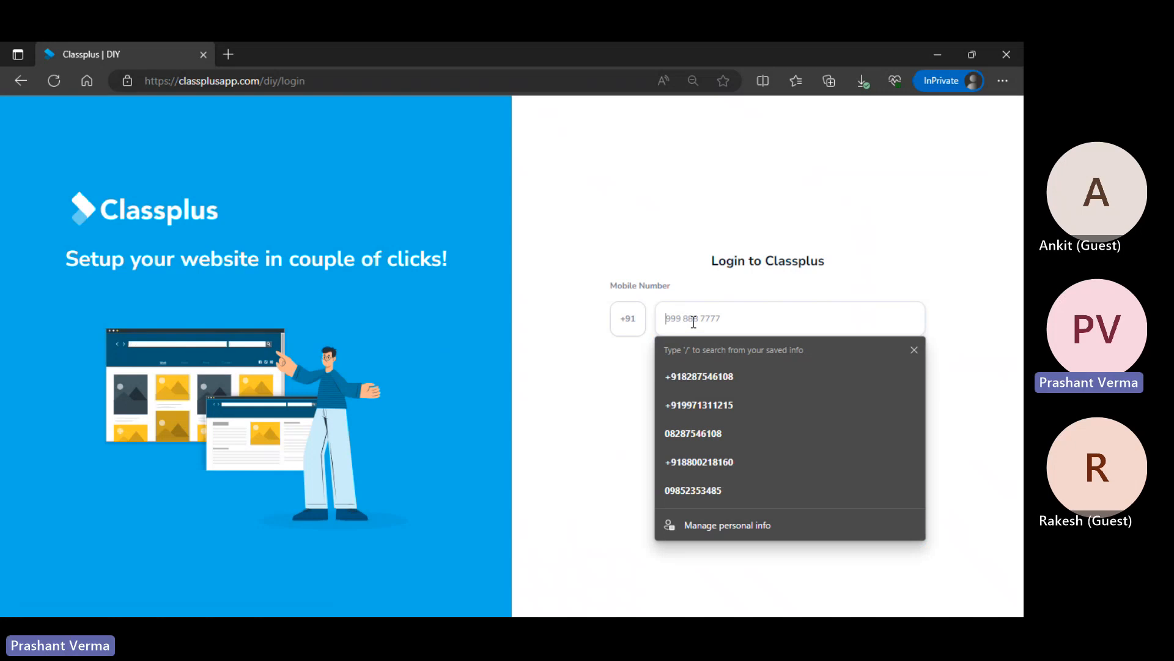
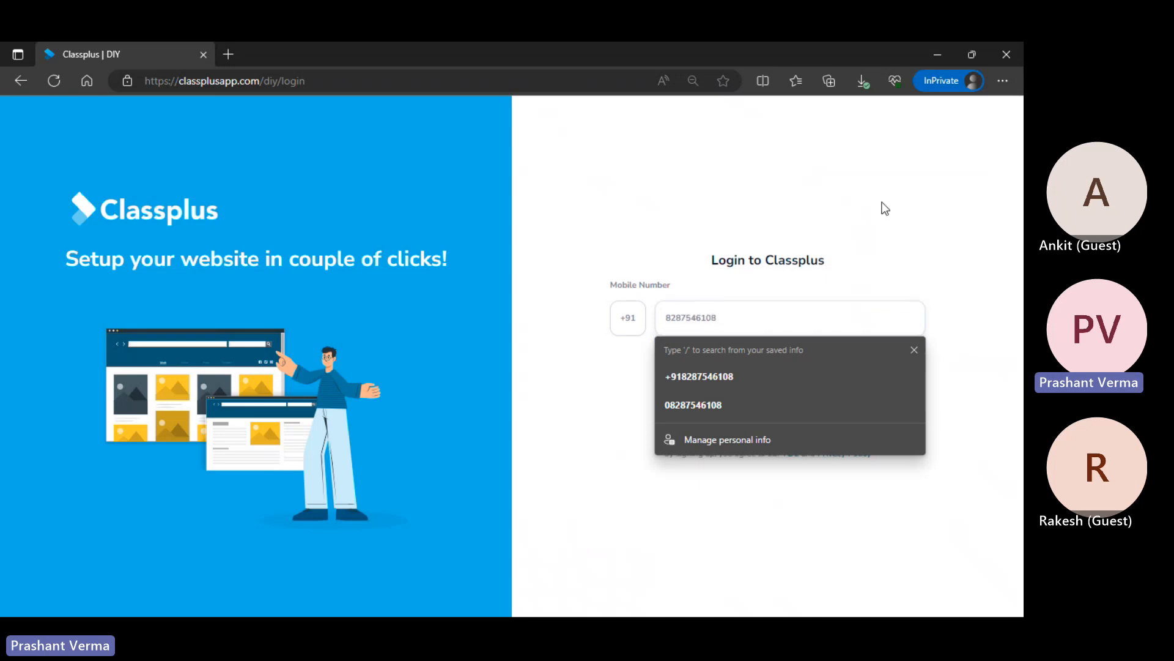
{"action": "left_click", "coordinate": [872, 258]}
{"action": "left_click", "coordinate": [777, 368]}
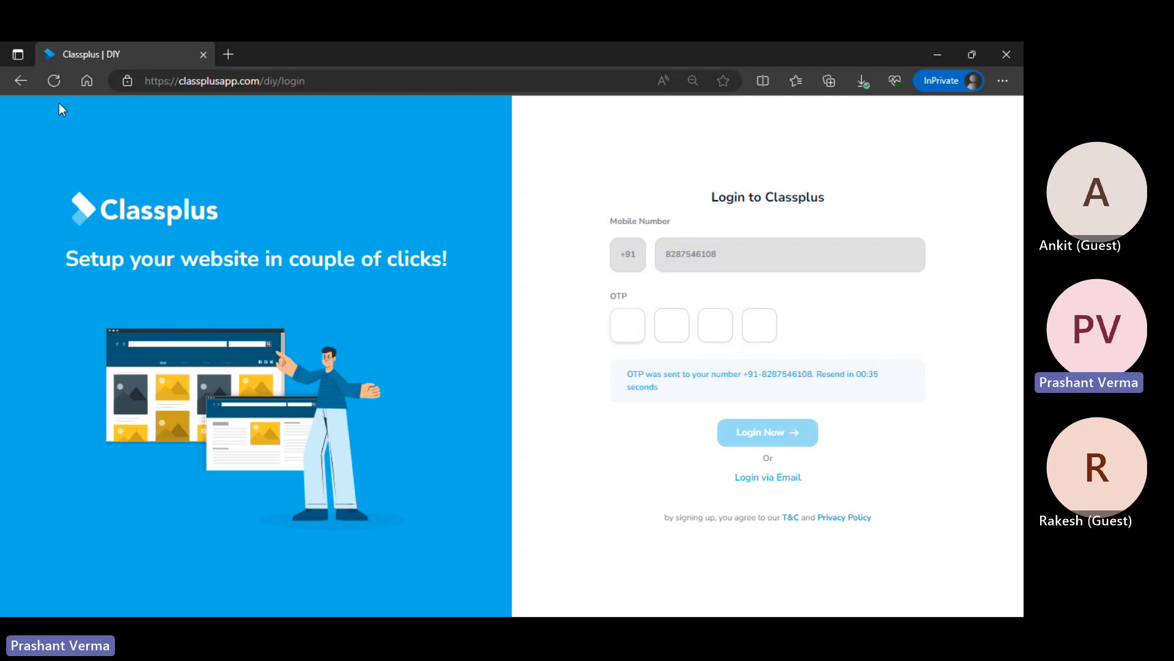
{"action": "left_click", "coordinate": [22, 81]}
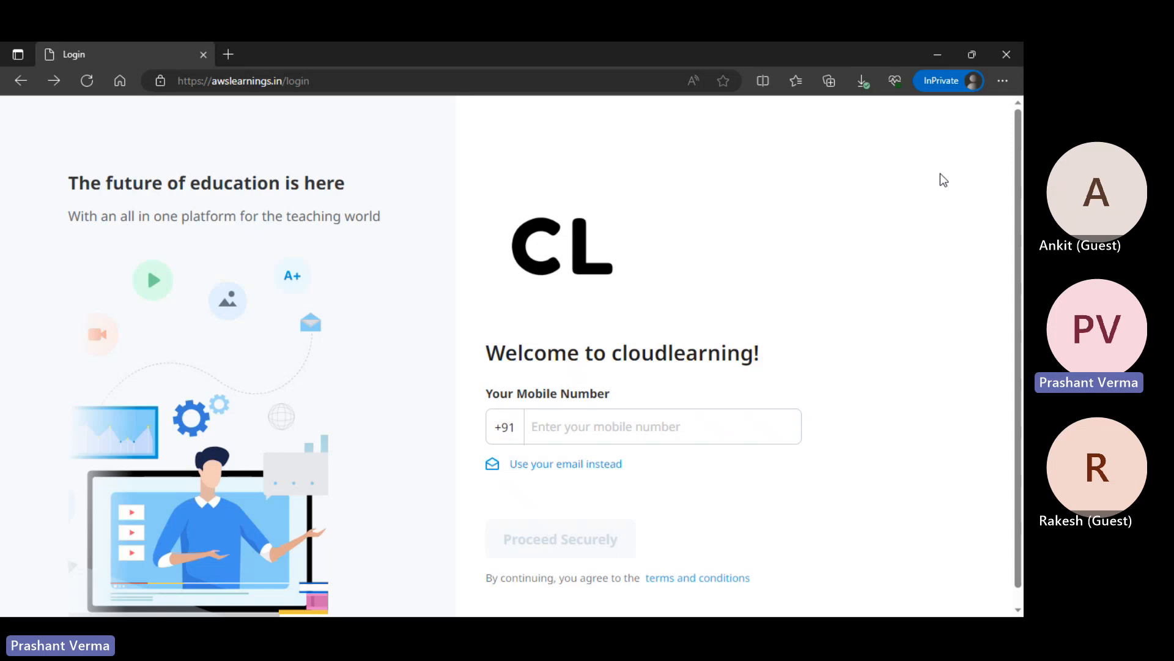
Switch the awslearnings.in login form to email sign-in
{"action": "left_click", "coordinate": [558, 465]}
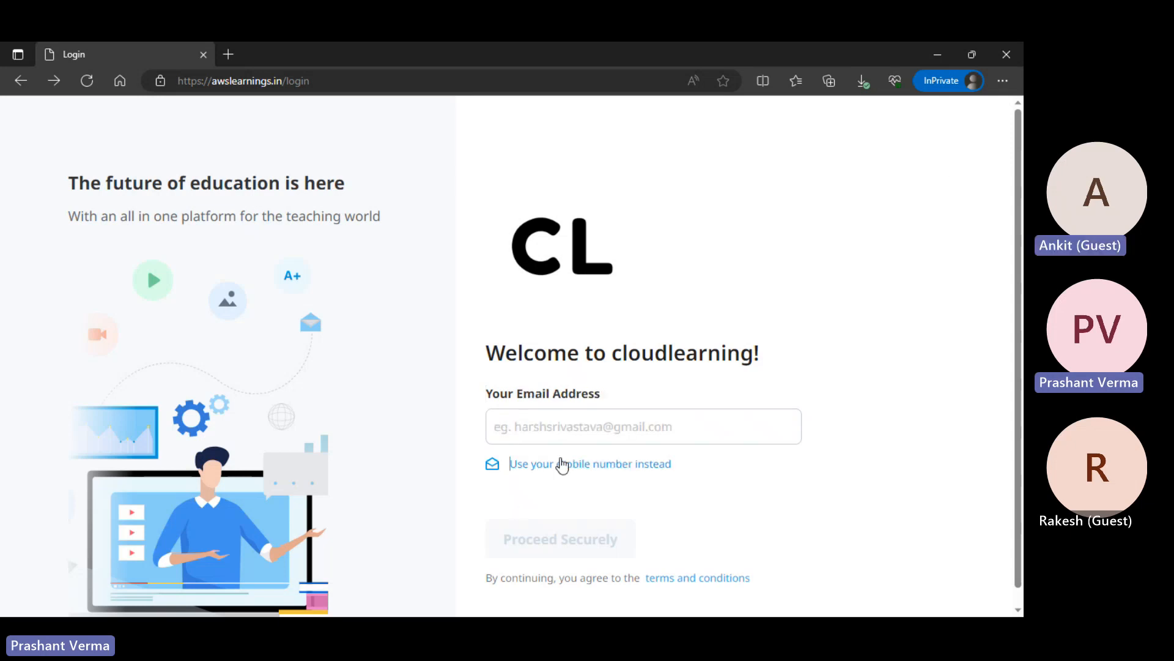
{"action": "scroll", "coordinate": [610, 534], "scroll_direction": "down", "scroll_amount": 1}
{"action": "scroll", "coordinate": [609, 534], "scroll_direction": "up", "scroll_amount": 1}
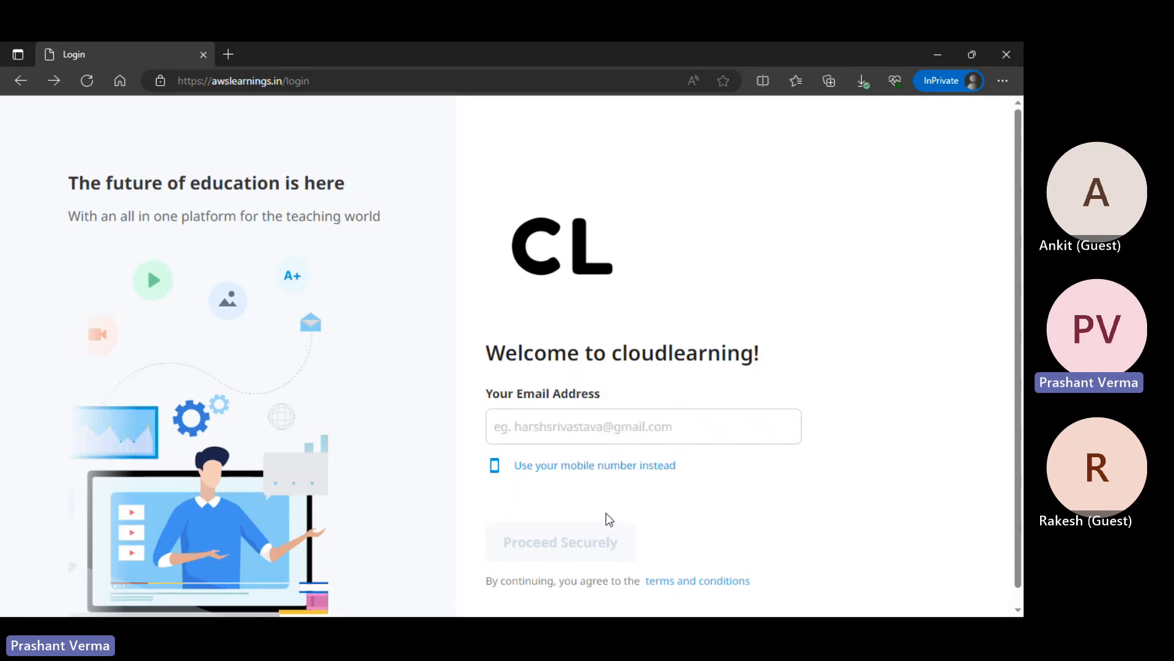
Go to irctc.co.in in the browser
{"action": "left_click", "coordinate": [395, 74]}
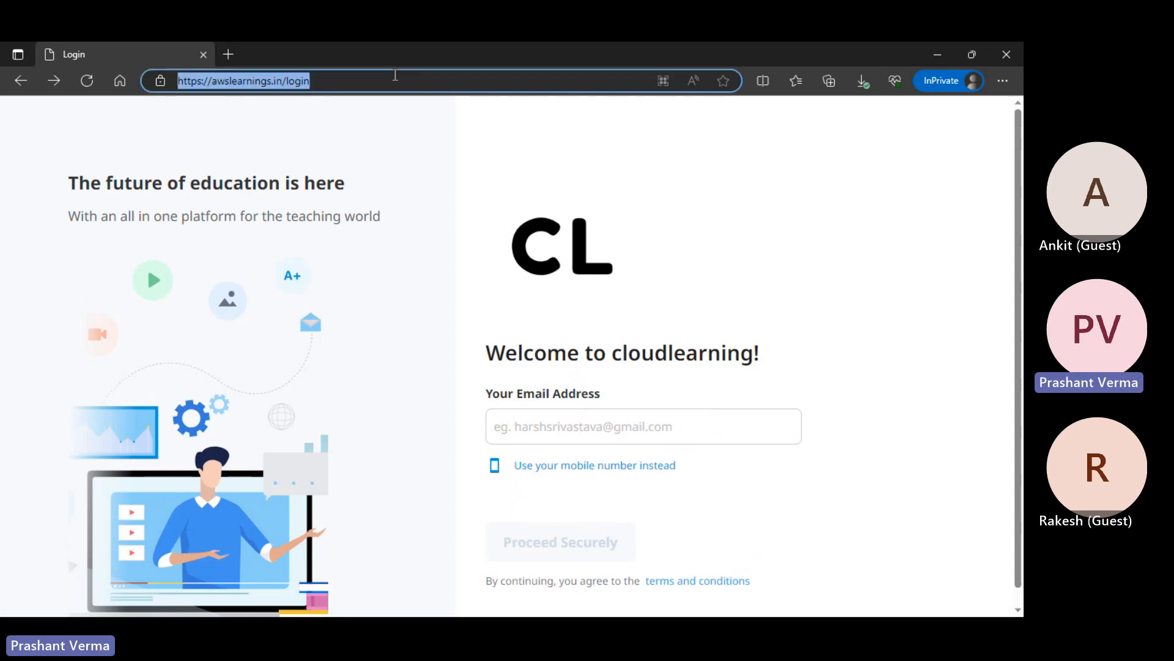
{"action": "type", "text": "i"}
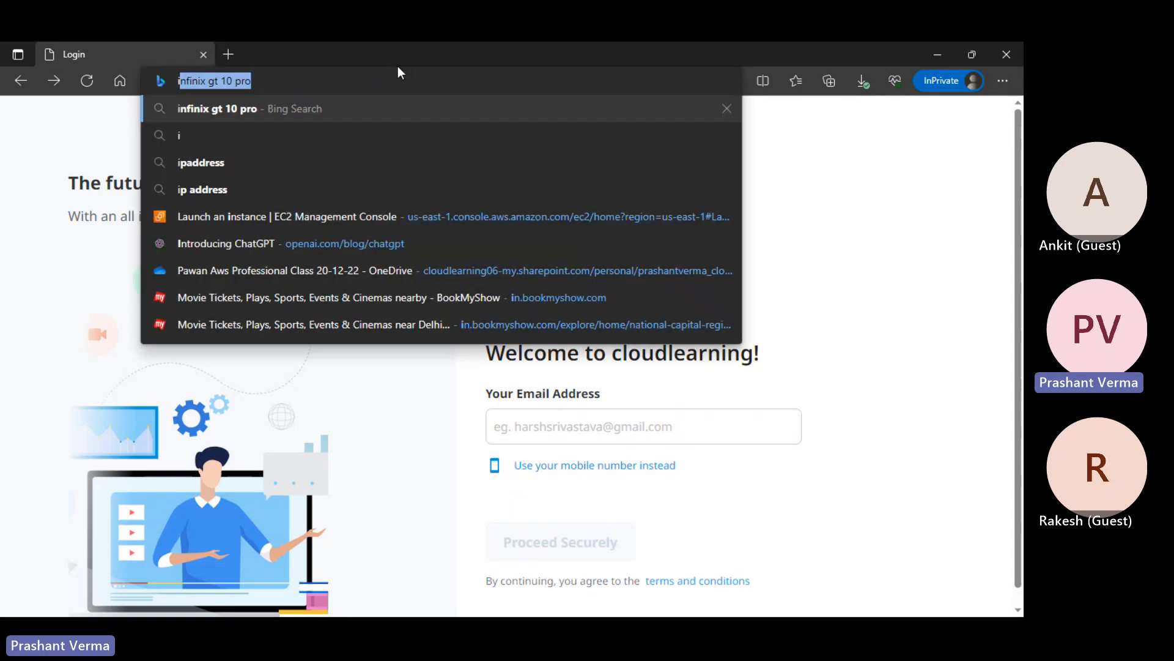
{"action": "type", "text": "rctc.co"}
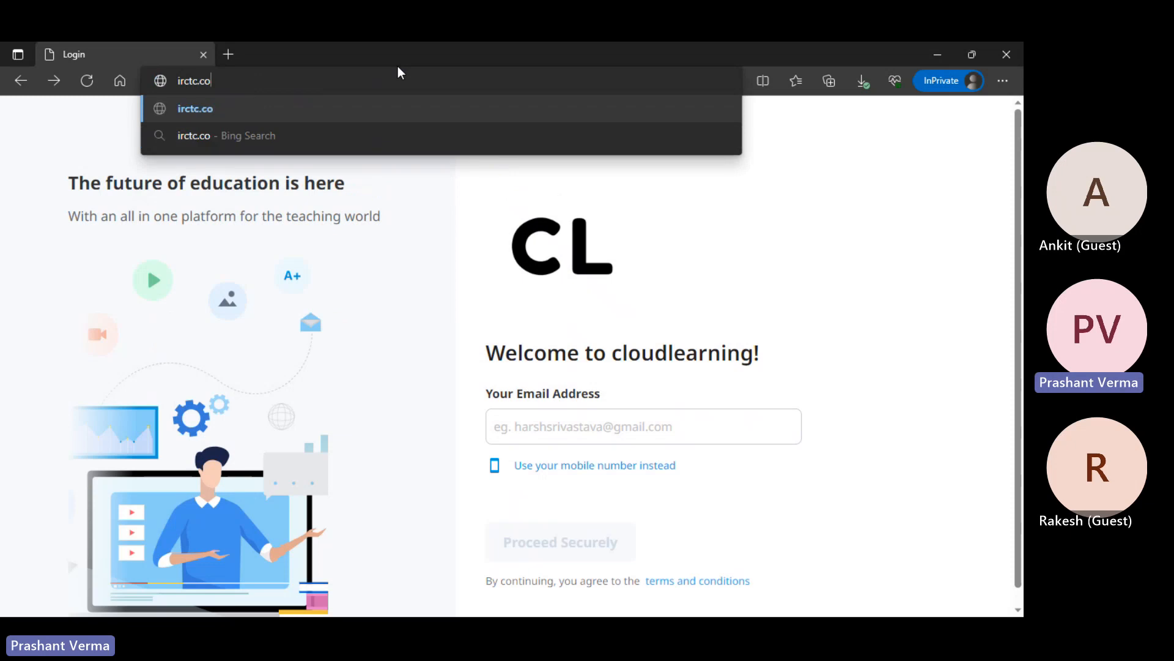
{"action": "type", "text": ".in"}
{"action": "key", "text": "Return"}
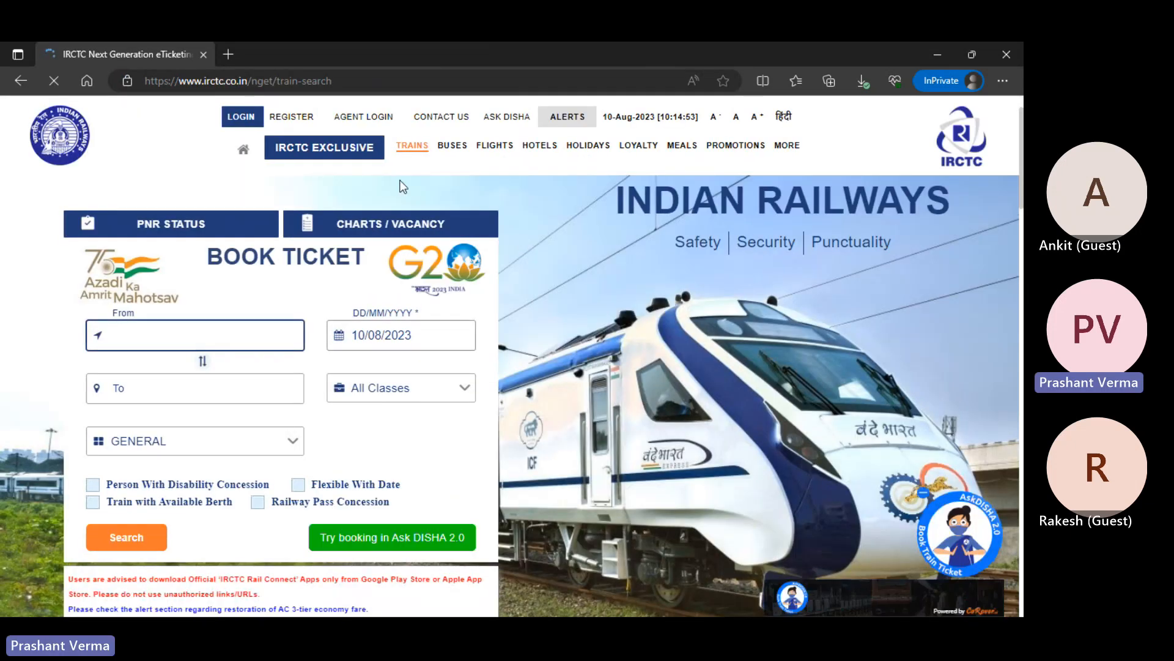
Check IRCTC's REGISTER option, then load yatra.com
{"action": "left_click", "coordinate": [288, 120]}
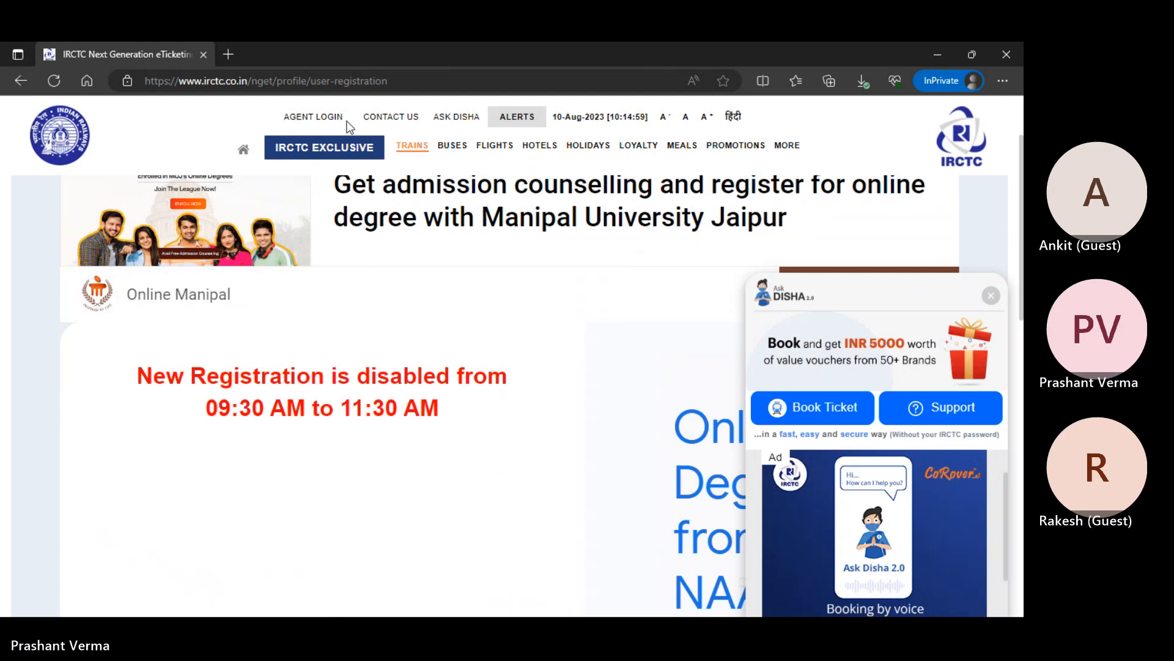
{"action": "left_click", "coordinate": [314, 88]}
{"action": "type", "text": "ya"}
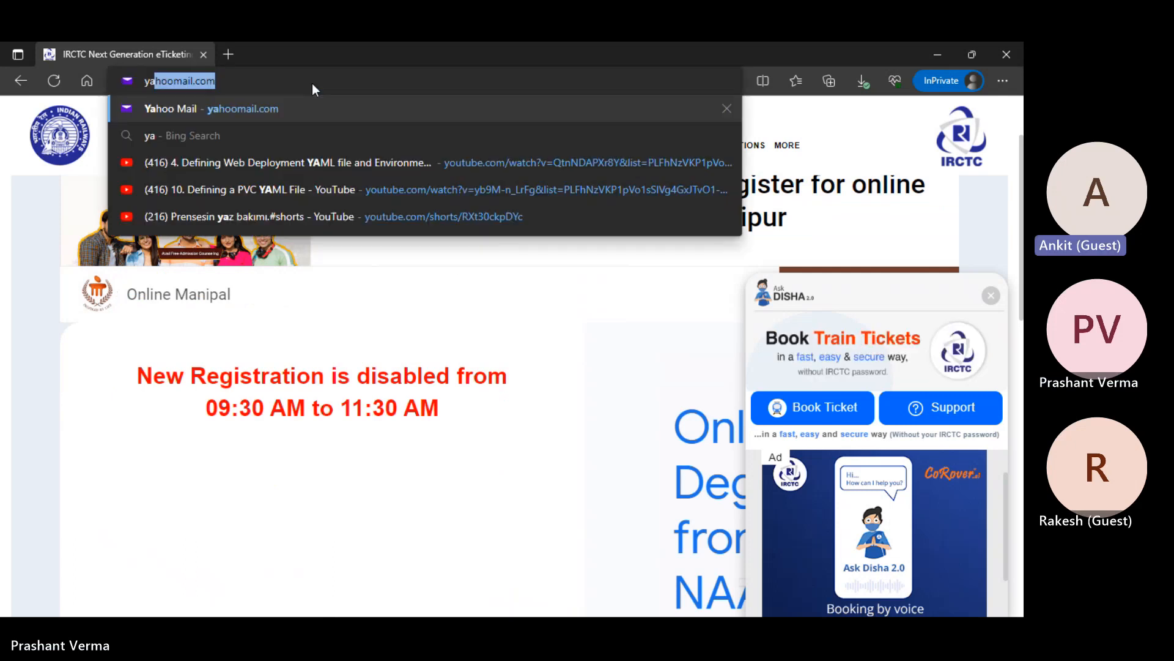
{"action": "type", "text": "tra.com"}
{"action": "key", "text": "Return"}
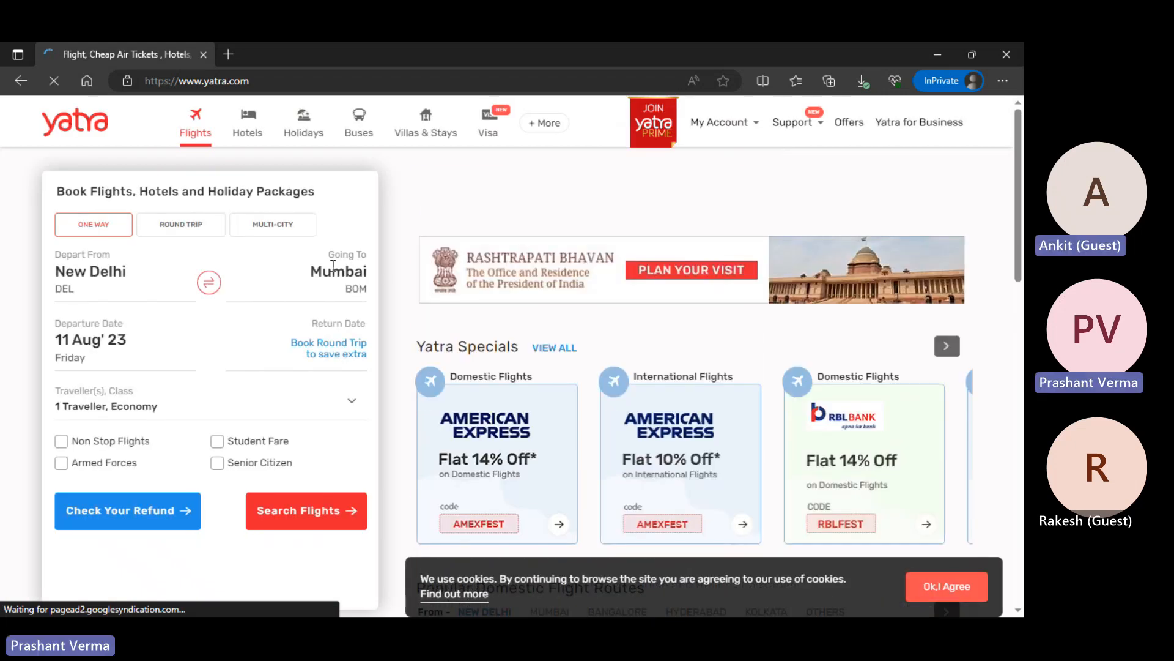
Dismiss Yatra's Independence Day Sale popup and open Sign Up from My Account
{"action": "mouse_move", "coordinate": [789, 148]}
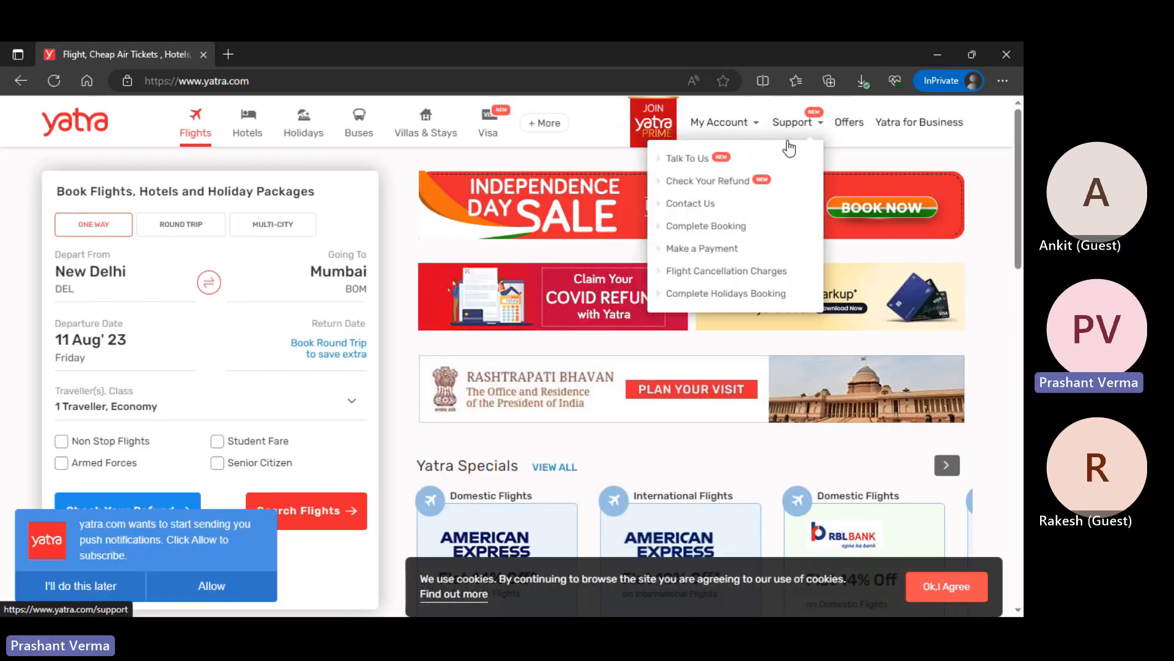
{"action": "mouse_move", "coordinate": [544, 123]}
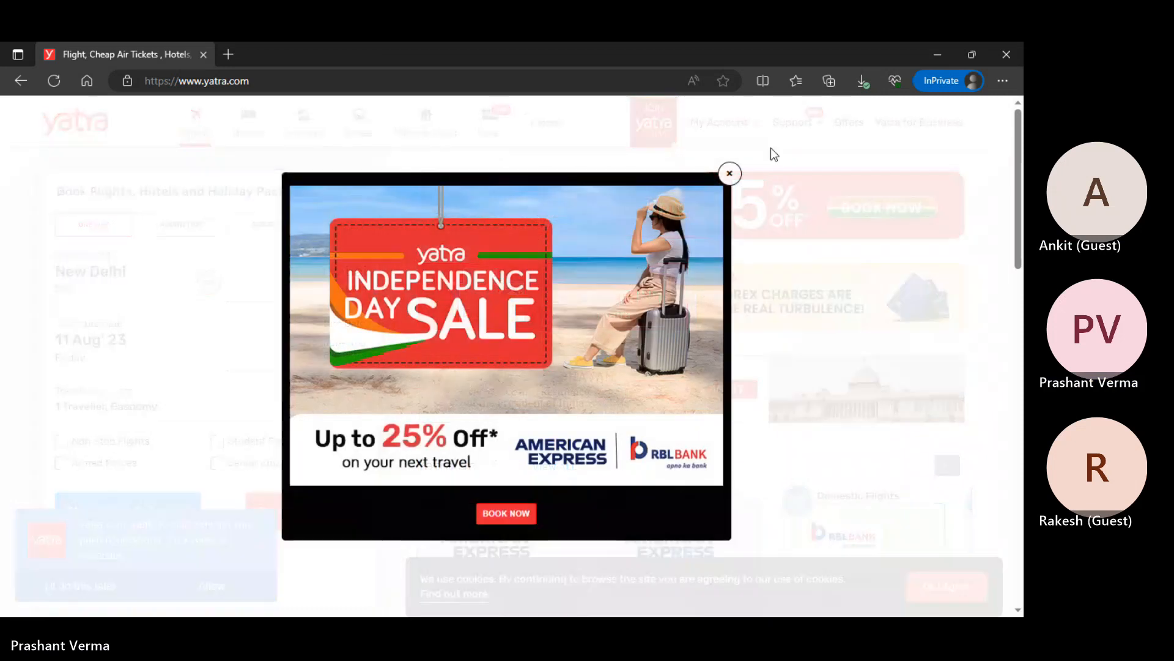
{"action": "left_click", "coordinate": [773, 154]}
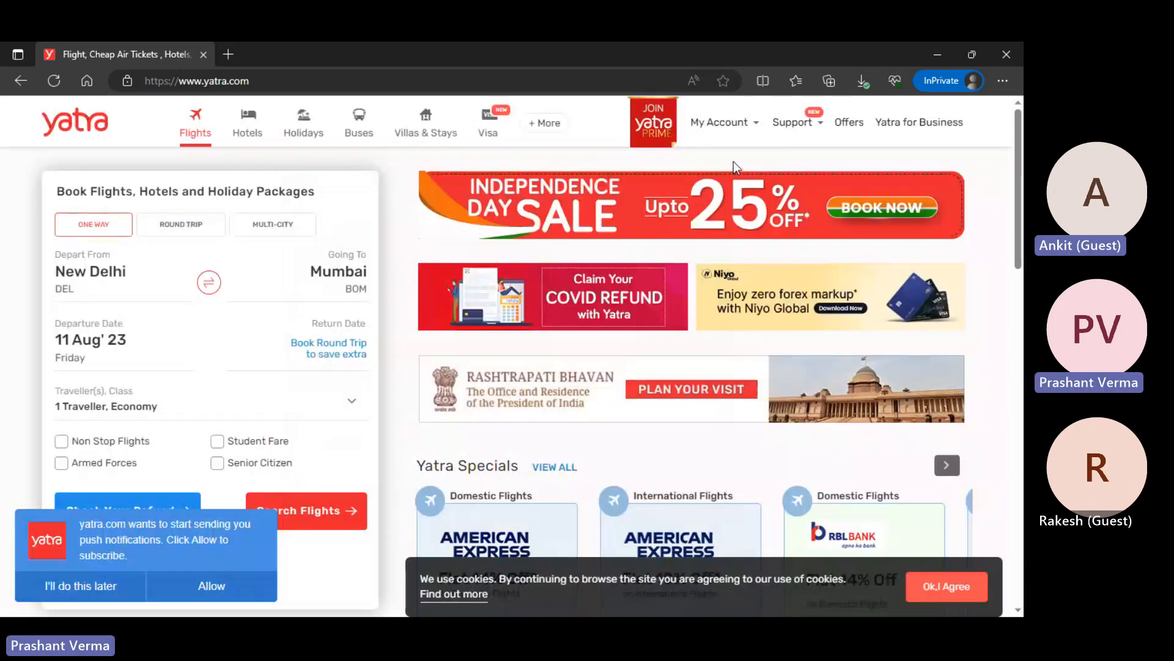
{"action": "mouse_move", "coordinate": [735, 141]}
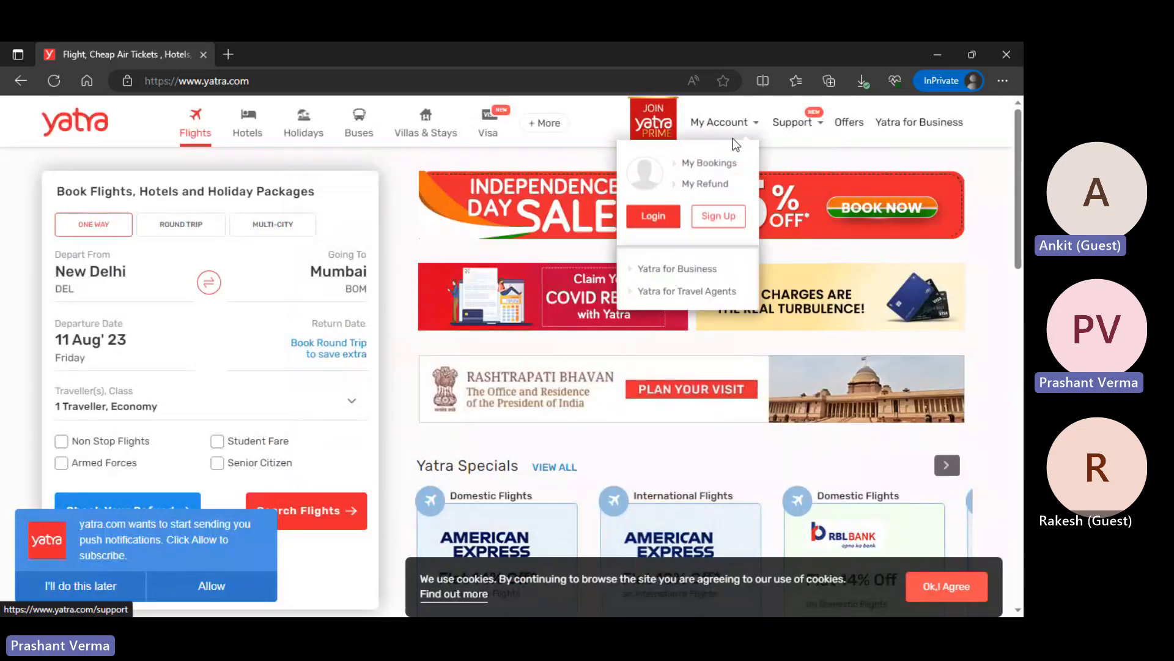
{"action": "left_click", "coordinate": [709, 219]}
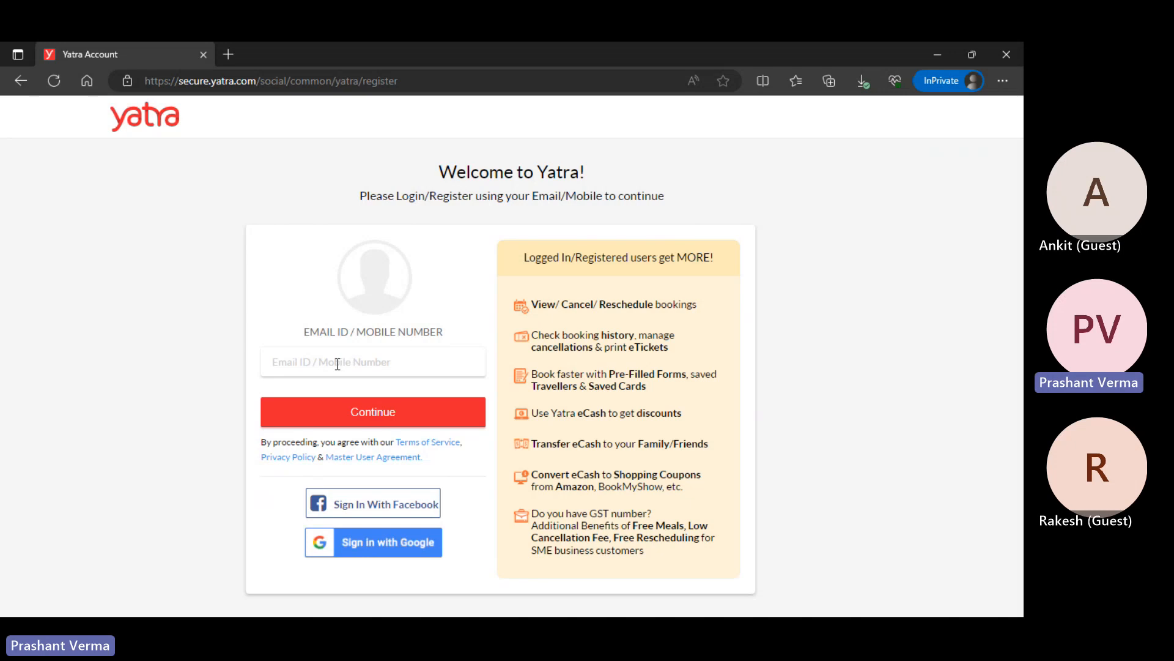
Submit an email address on Yatra's sign-up form, review the details form, then return to AWS
{"action": "type", "text": "w"}
{"action": "key", "text": "BackSpace"}
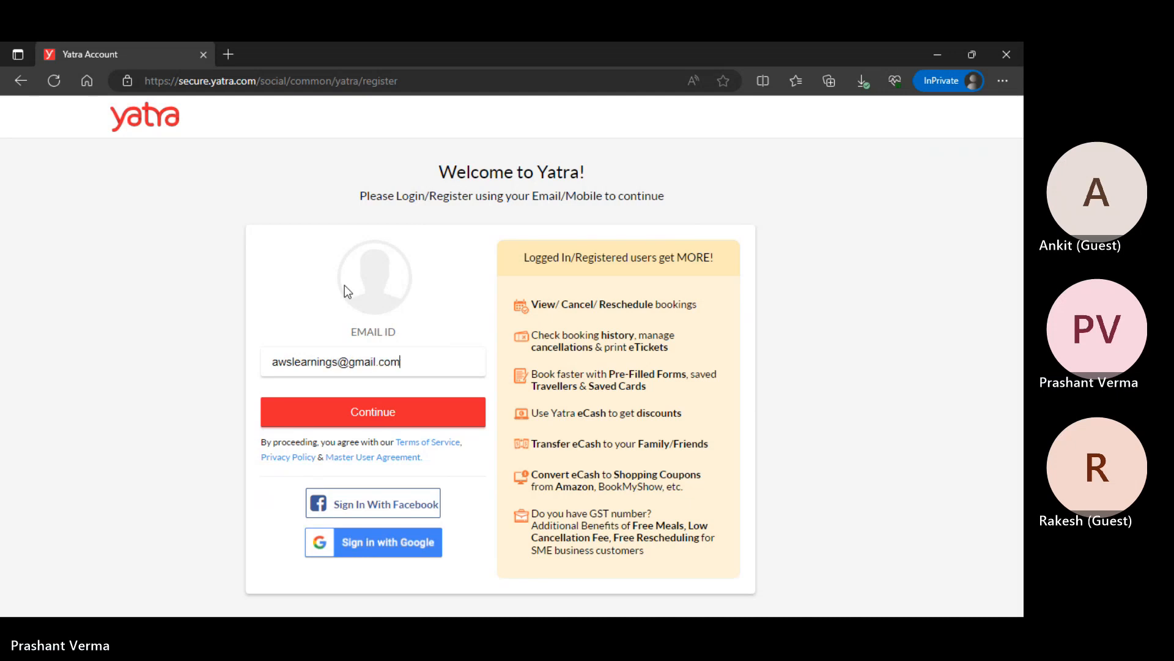
{"action": "key", "text": "Return"}
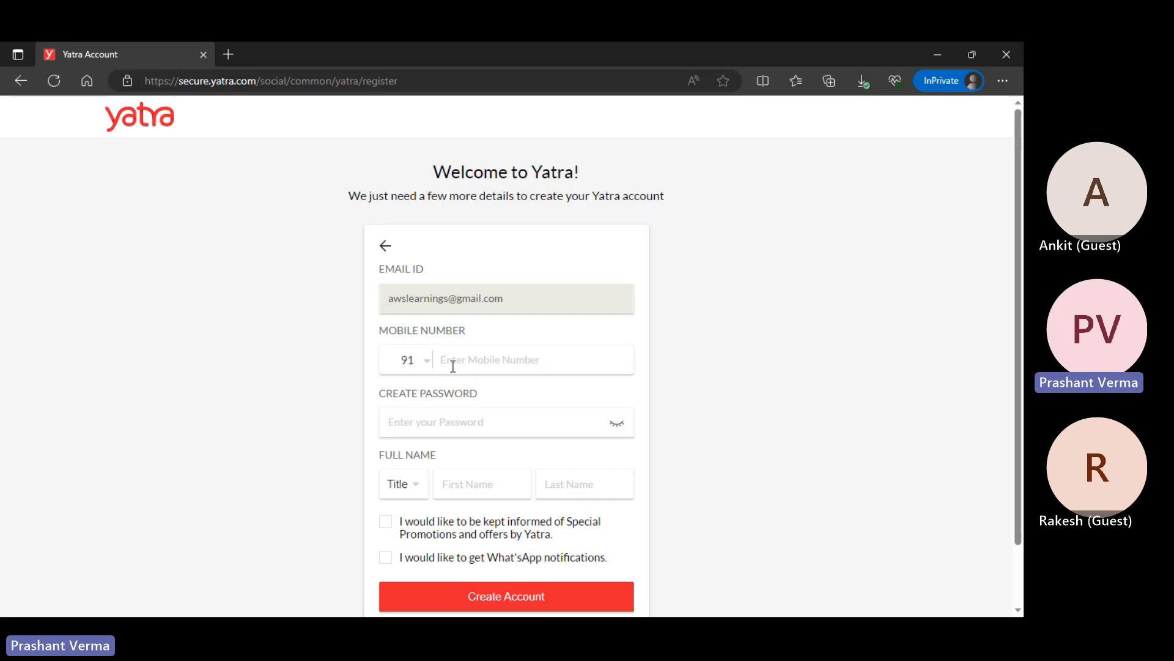
{"action": "scroll", "coordinate": [437, 422], "scroll_direction": "down", "scroll_amount": 1}
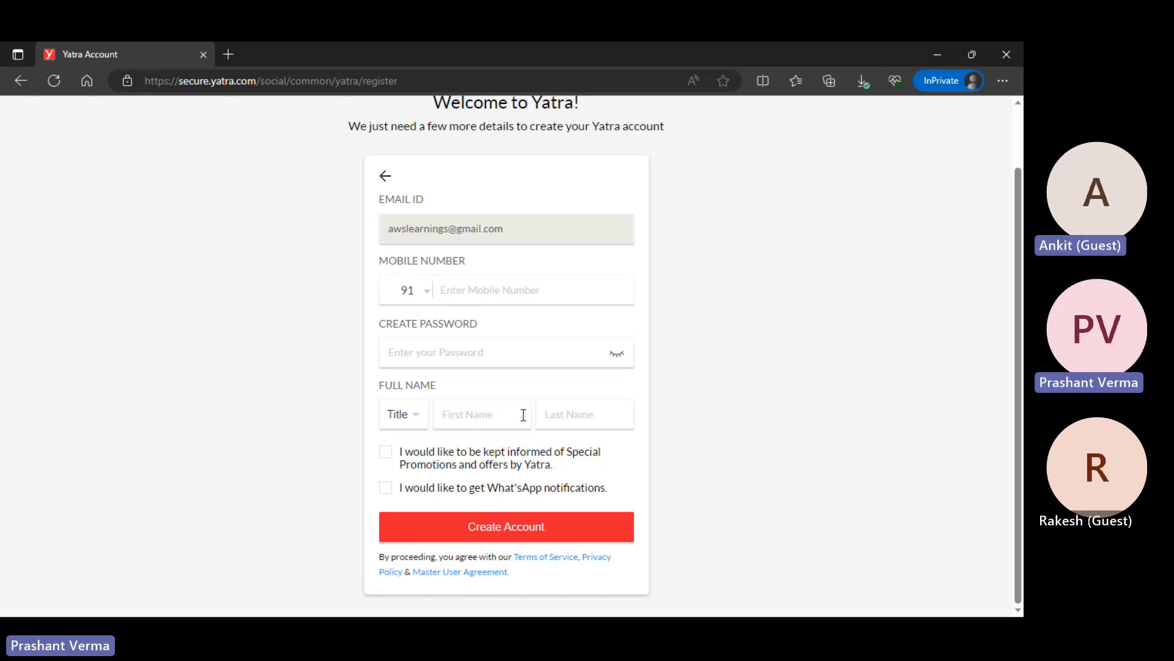
{"action": "key", "text": "alt+Tab"}
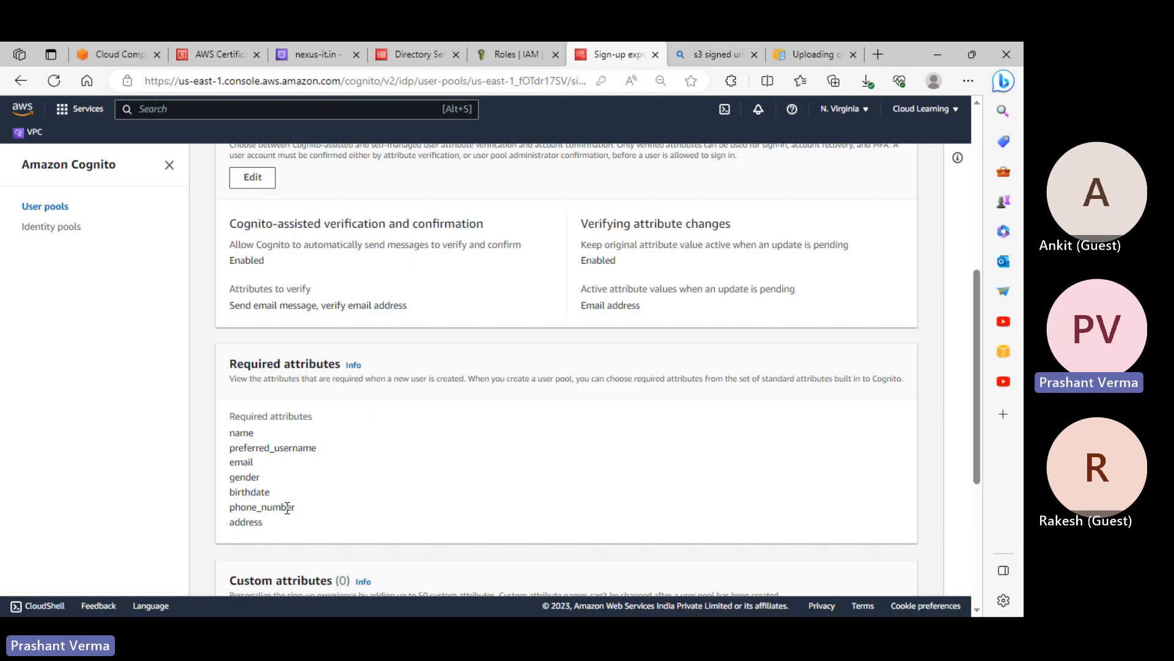
Open the user pool's Messaging tab to view its email settings
{"action": "scroll", "coordinate": [318, 499], "scroll_direction": "down", "scroll_amount": 1}
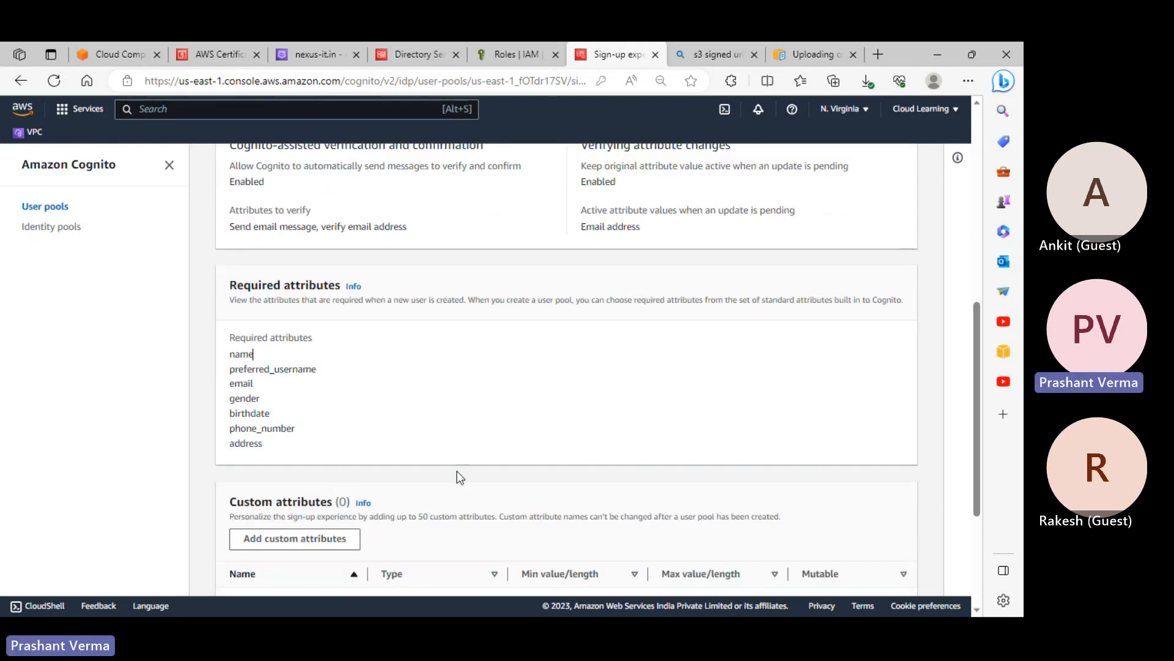
{"action": "scroll", "coordinate": [483, 465], "scroll_direction": "up", "scroll_amount": 4}
{"action": "left_click", "coordinate": [591, 313]}
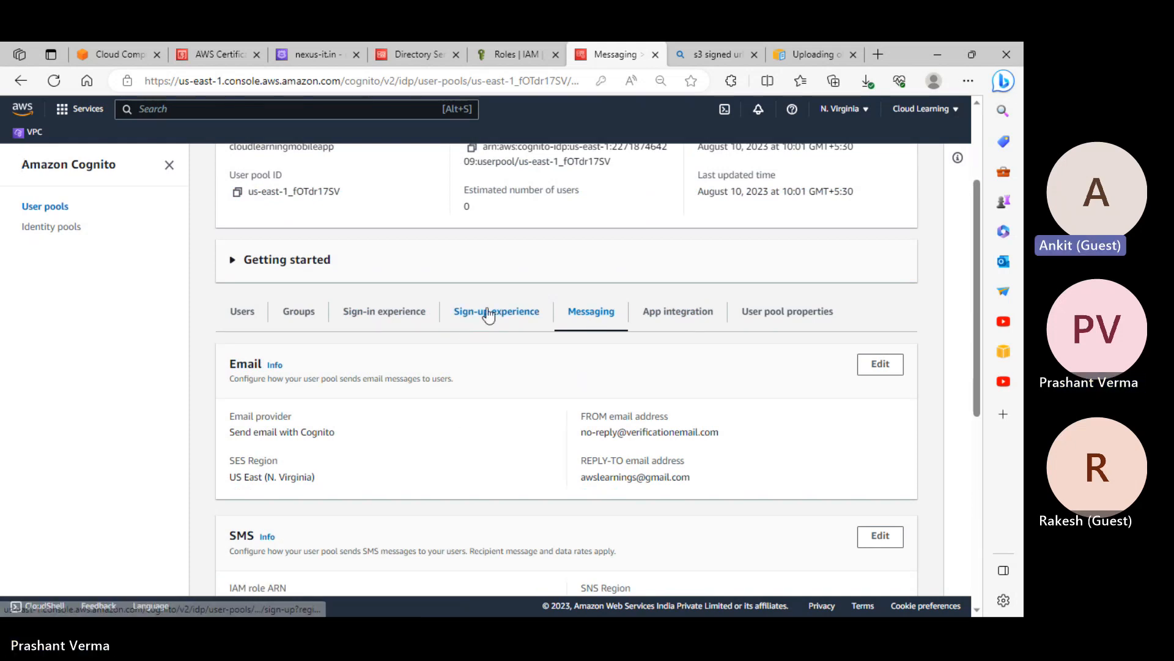
{"action": "scroll", "coordinate": [517, 337], "scroll_direction": "down", "scroll_amount": 3}
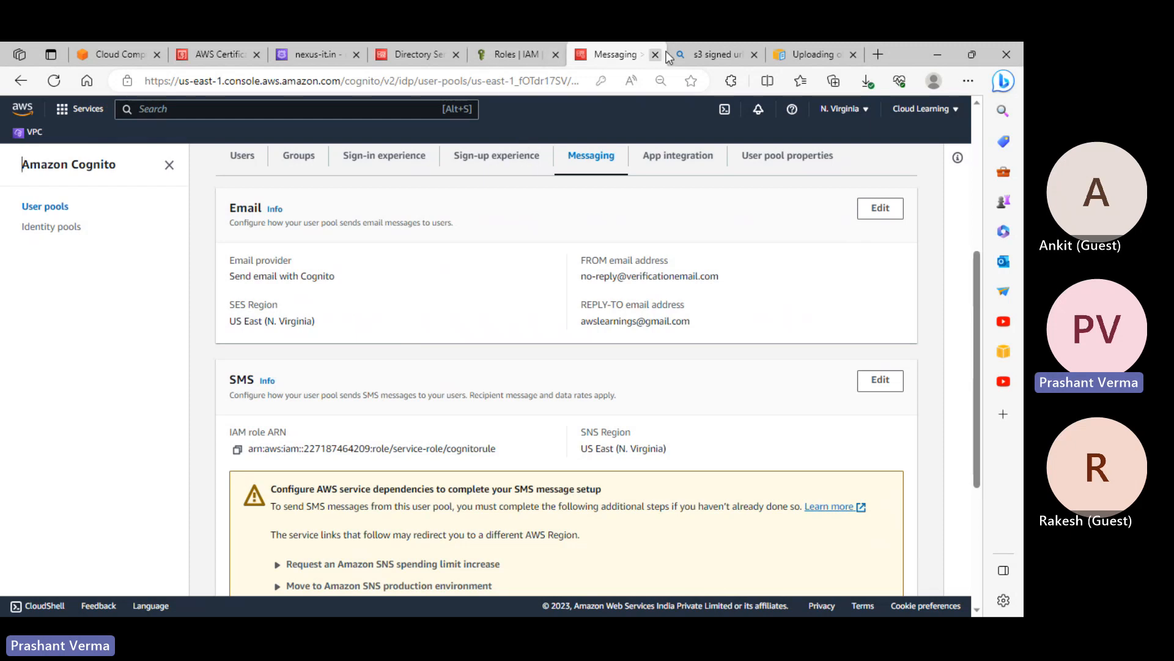
Return Yatra to its home page, then come back to the Cognito console
{"action": "key", "text": "alt+Tab"}
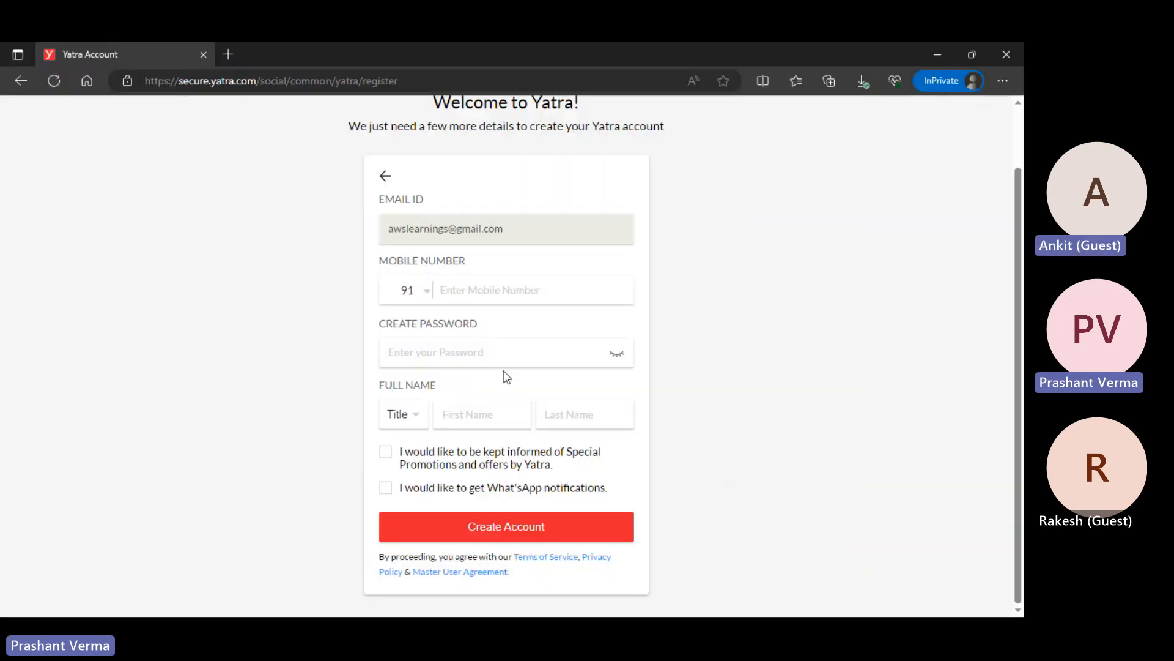
{"action": "scroll", "coordinate": [520, 355], "scroll_direction": "up", "scroll_amount": 1}
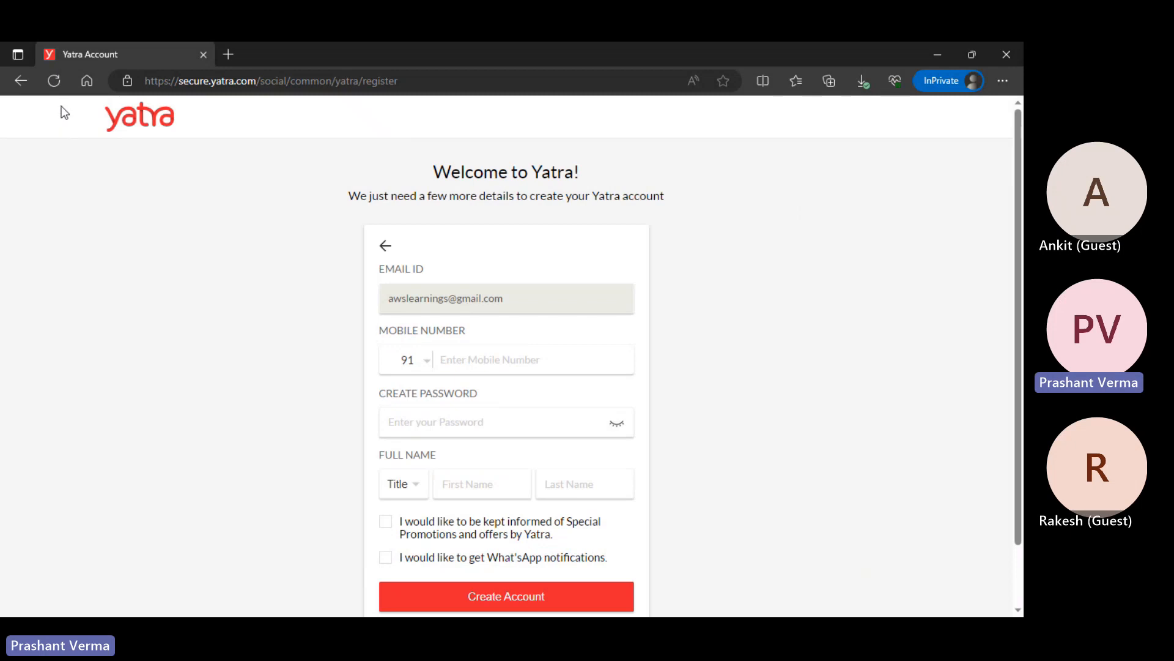
{"action": "left_click", "coordinate": [36, 78]}
{"action": "key", "text": "alt+Tab"}
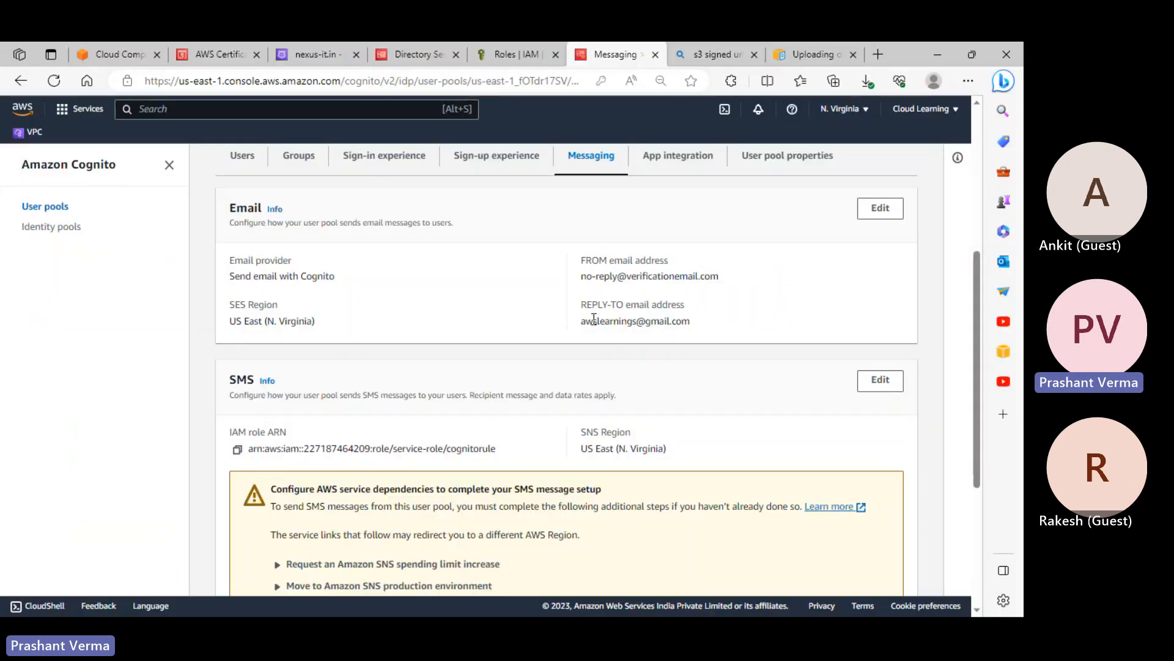
Highlight the reply-to address and the no-reply FROM sender address in Messaging
{"action": "left_click_drag", "start_coordinate": [592, 320], "coordinate": [693, 327]}
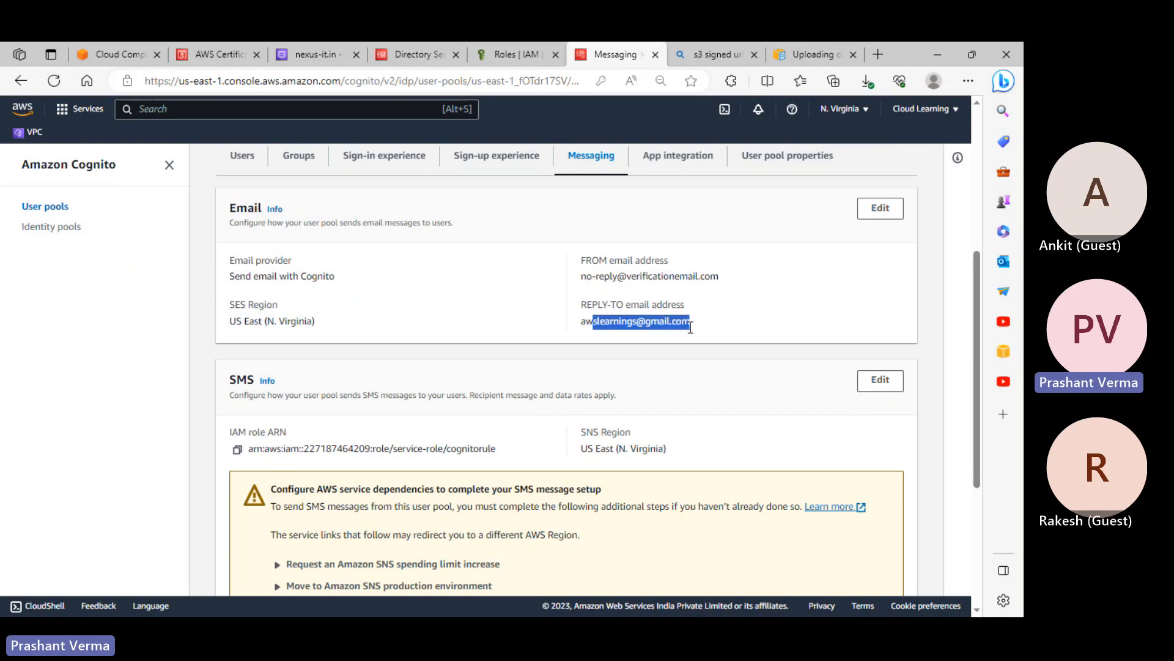
{"action": "left_click", "coordinate": [595, 278]}
{"action": "left_click_drag", "start_coordinate": [595, 279], "coordinate": [675, 280]}
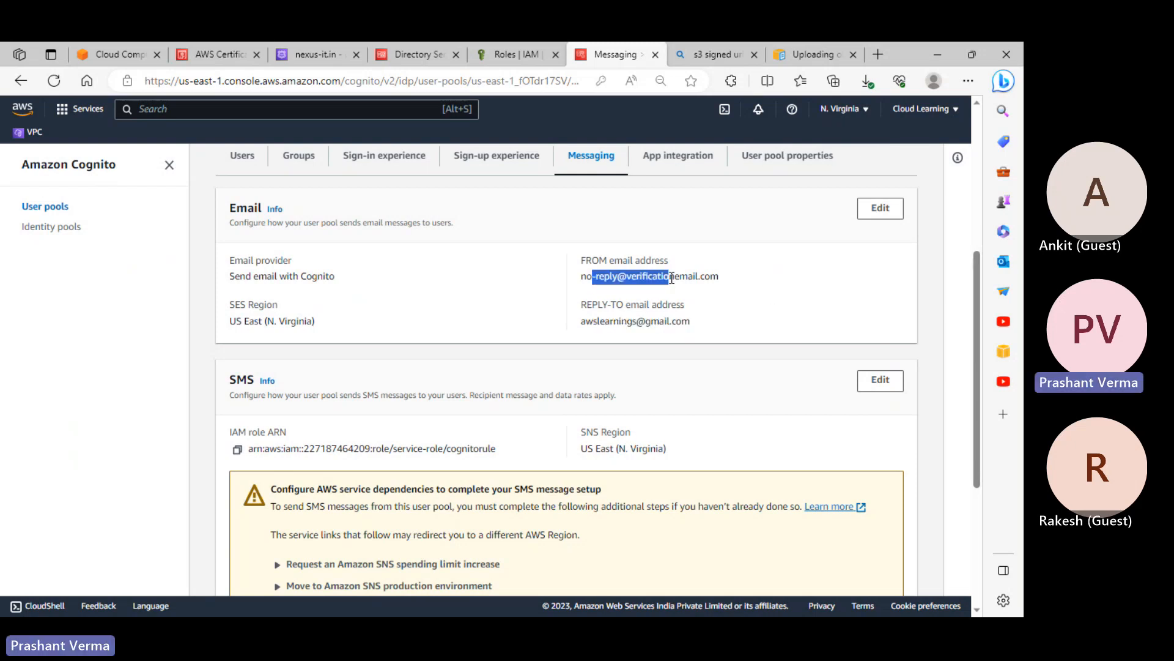
{"action": "left_click", "coordinate": [600, 280]}
{"action": "left_click_drag", "start_coordinate": [580, 279], "coordinate": [696, 285]}
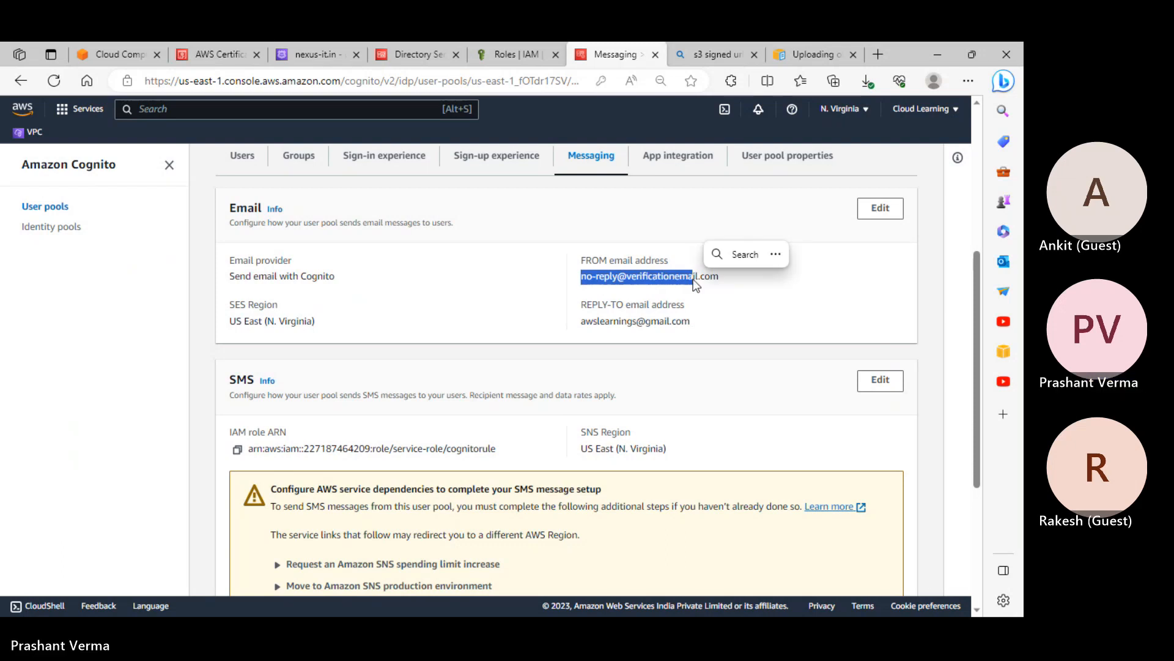
{"action": "scroll", "coordinate": [689, 290], "scroll_direction": "down", "scroll_amount": 4}
{"action": "scroll", "coordinate": [686, 294], "scroll_direction": "up", "scroll_amount": 8}
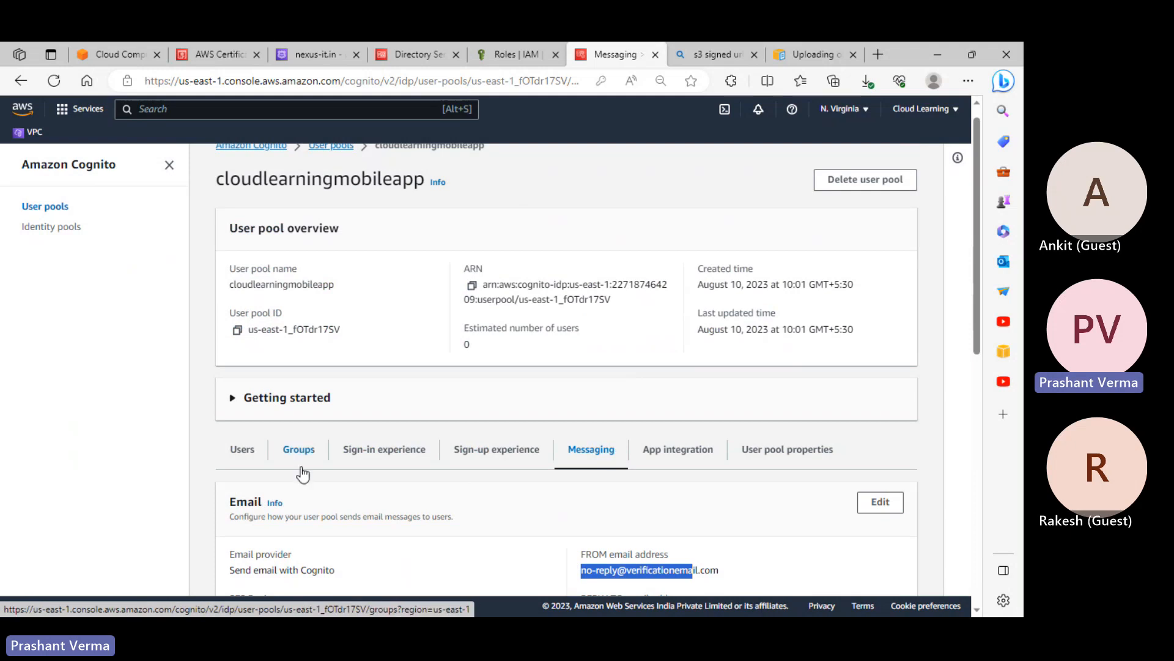
Browse the user pool's Users and Groups tabs
{"action": "left_click", "coordinate": [252, 452]}
{"action": "scroll", "coordinate": [448, 470], "scroll_direction": "down", "scroll_amount": 3}
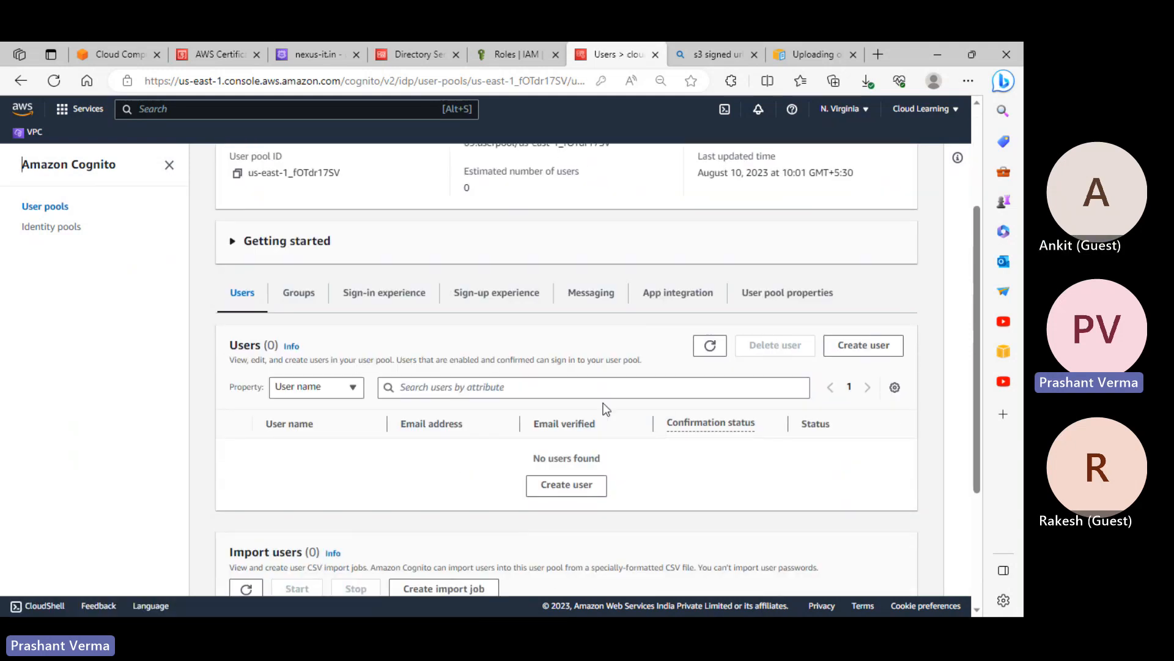
{"action": "scroll", "coordinate": [606, 441], "scroll_direction": "down", "scroll_amount": 3}
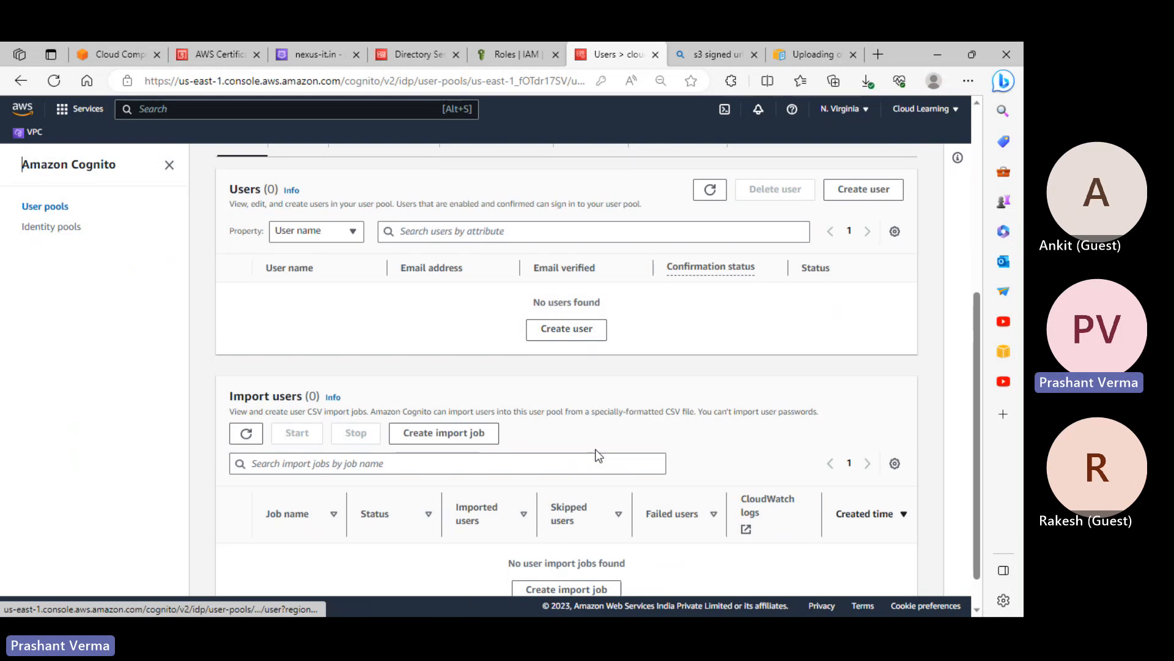
{"action": "scroll", "coordinate": [562, 452], "scroll_direction": "up", "scroll_amount": 4}
{"action": "scroll", "coordinate": [284, 367], "scroll_direction": "down", "scroll_amount": 2}
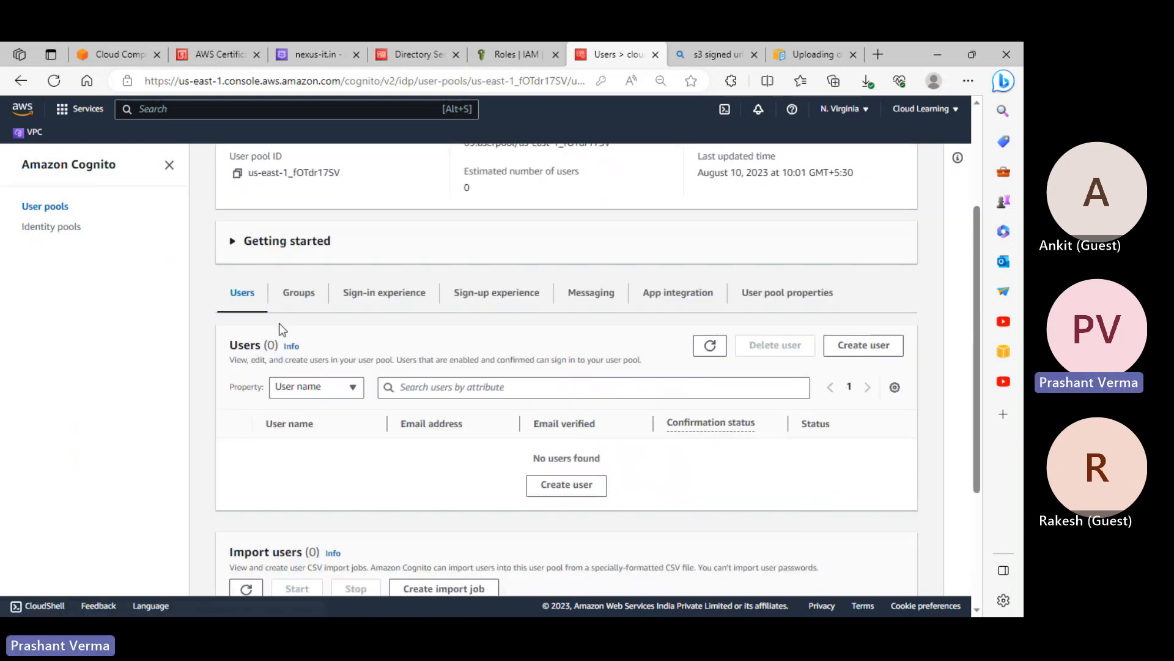
{"action": "left_click", "coordinate": [294, 294]}
{"action": "scroll", "coordinate": [464, 332], "scroll_direction": "down", "scroll_amount": 1}
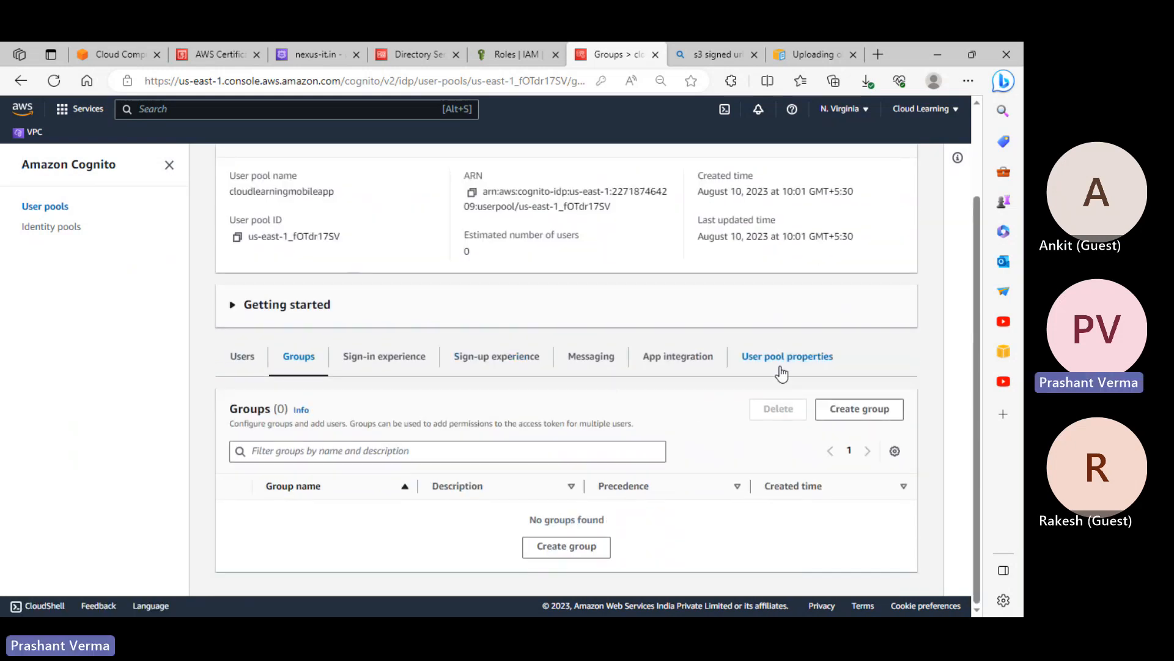
Open App integration and point out the nexus-it Cognito domain and missing custom domain
{"action": "left_click", "coordinate": [704, 368]}
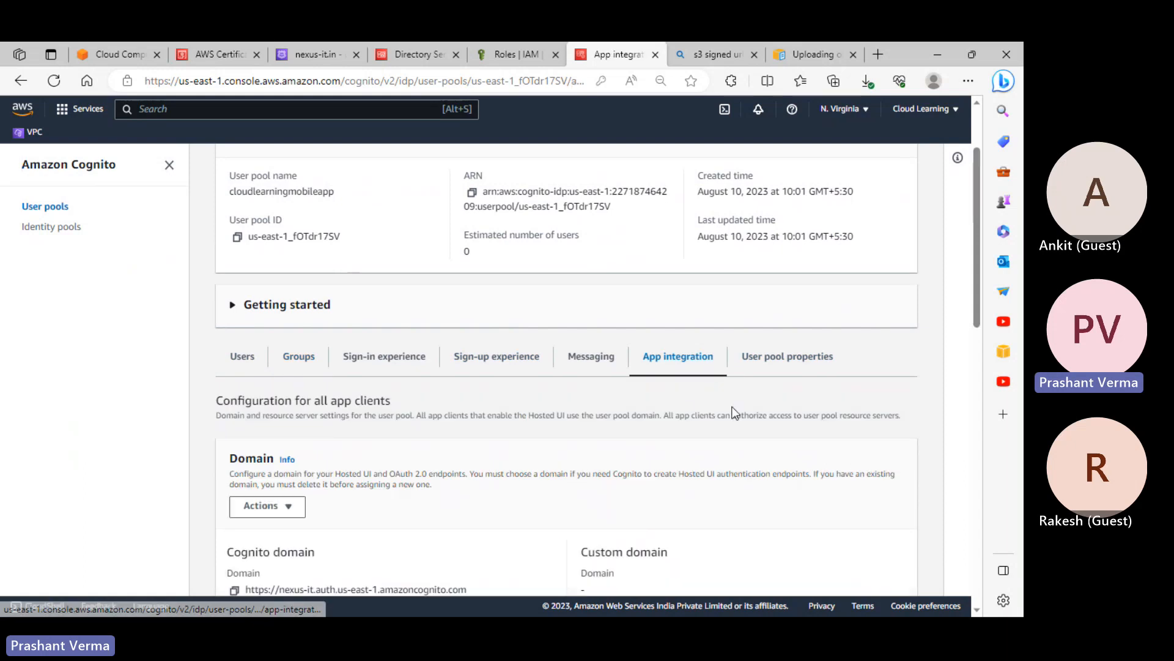
{"action": "scroll", "coordinate": [767, 412], "scroll_direction": "down", "scroll_amount": 3}
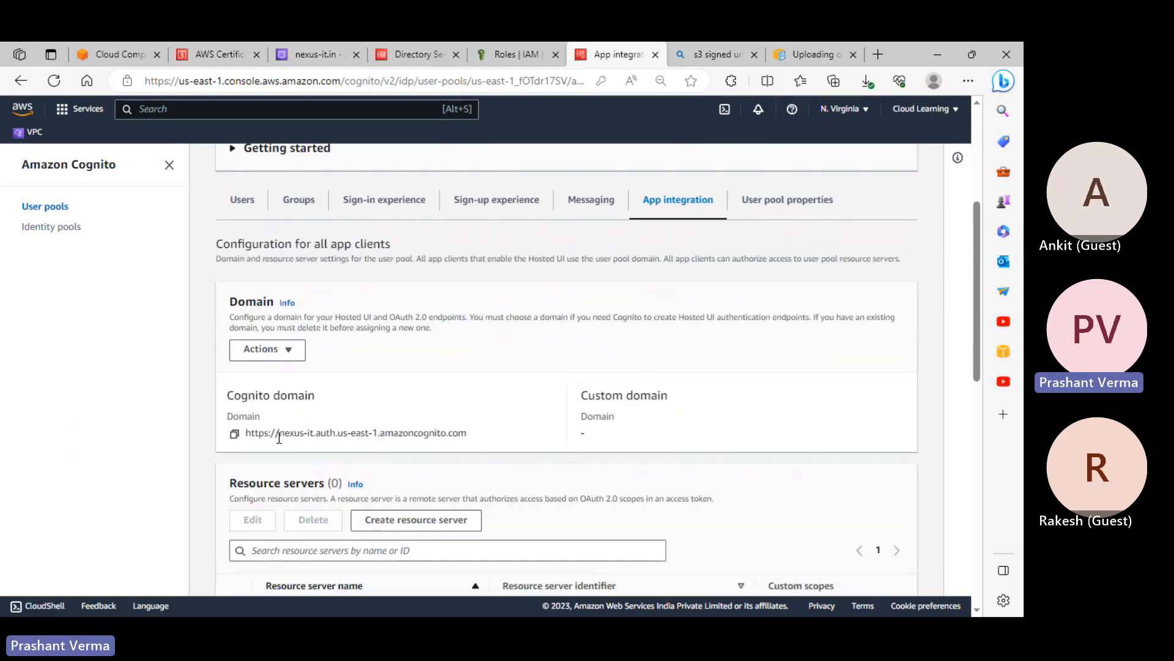
{"action": "left_click_drag", "start_coordinate": [278, 432], "coordinate": [442, 431]}
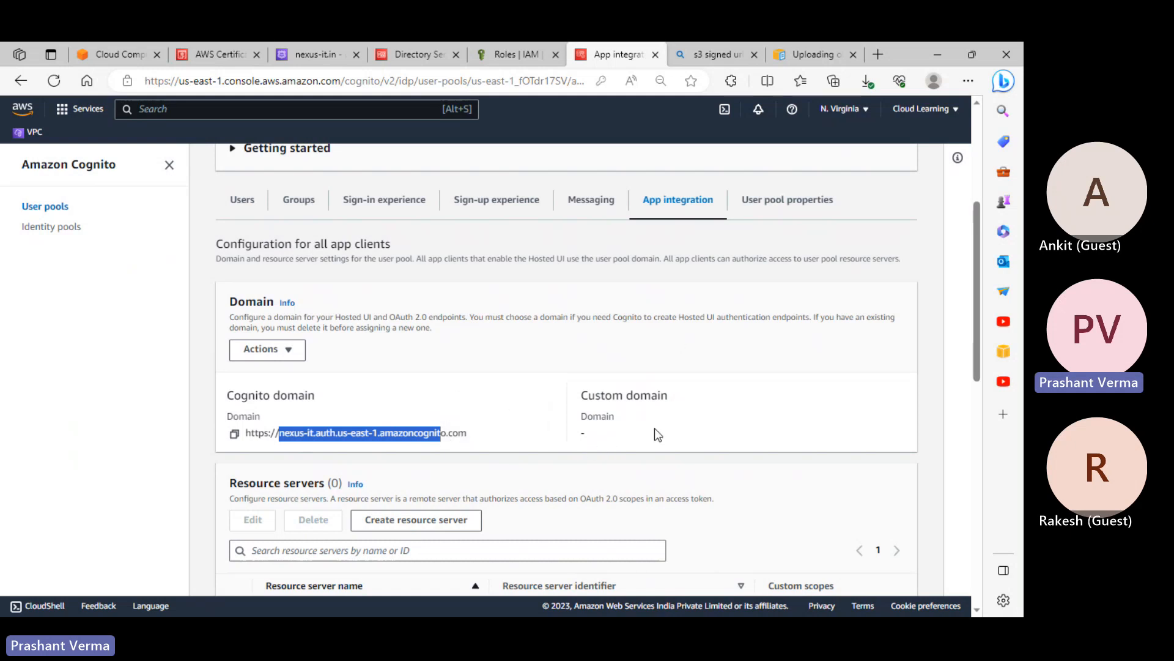
{"action": "left_click", "coordinate": [600, 430]}
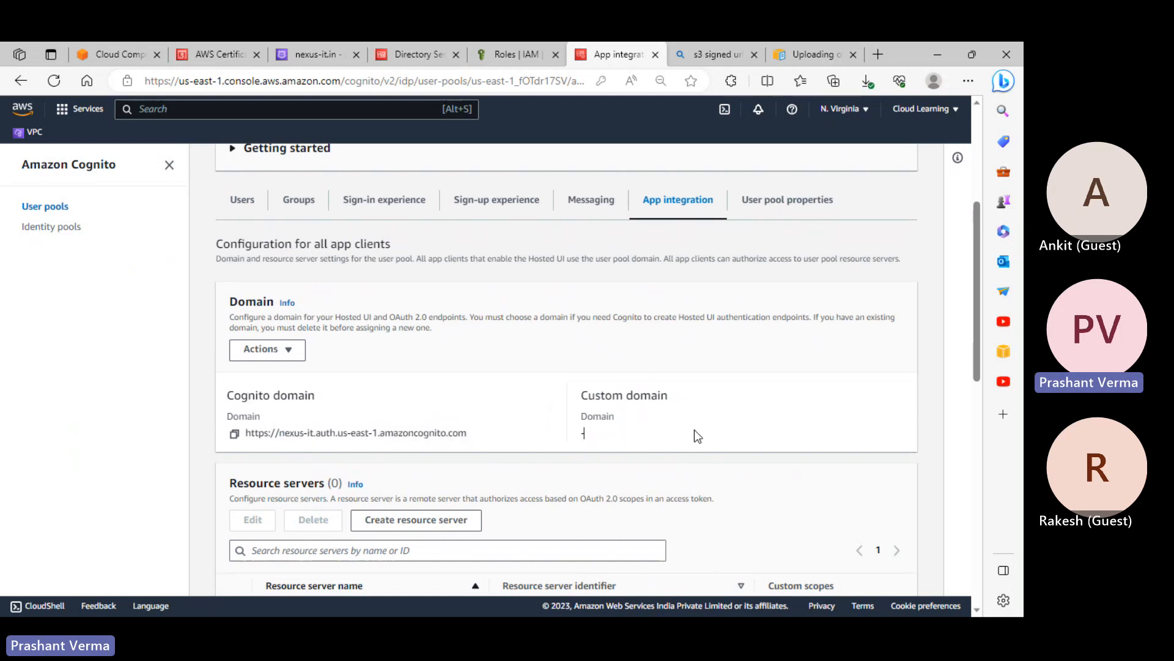
{"action": "scroll", "coordinate": [694, 433], "scroll_direction": "down", "scroll_amount": 3}
{"action": "scroll", "coordinate": [747, 333], "scroll_direction": "up", "scroll_amount": 7}
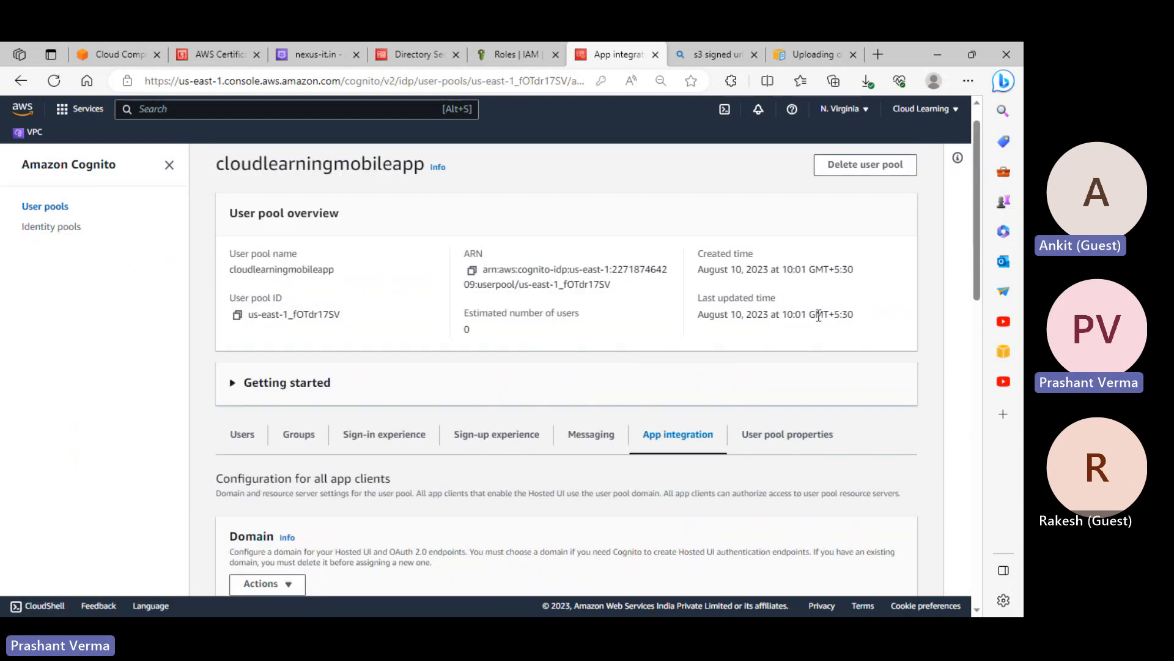
Review User pool properties: no Lambda triggers, AWS WAF inactive, deletion protection active, and Tags
{"action": "left_click", "coordinate": [775, 434]}
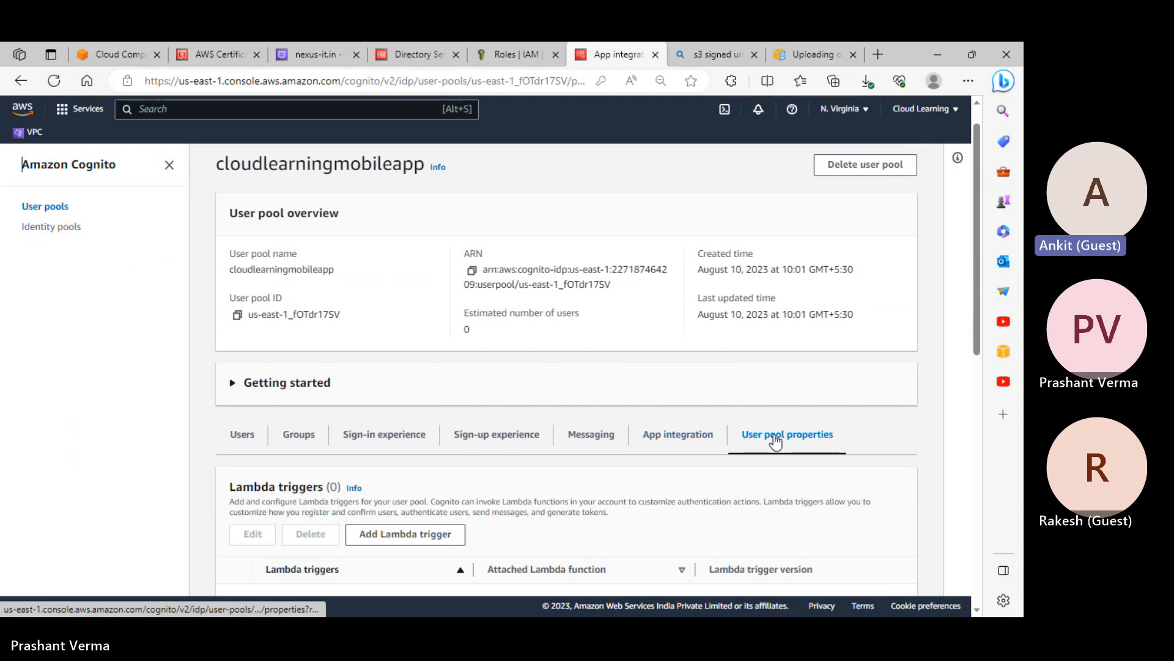
{"action": "scroll", "coordinate": [776, 438], "scroll_direction": "down", "scroll_amount": 3}
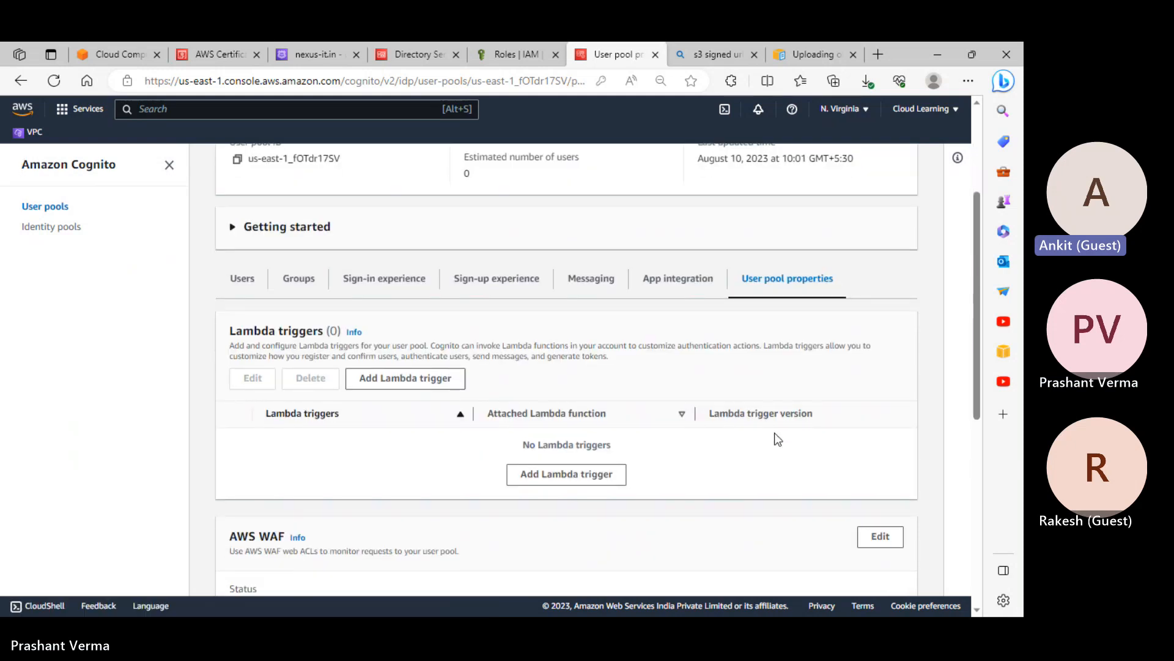
{"action": "scroll", "coordinate": [776, 438], "scroll_direction": "down", "scroll_amount": 4}
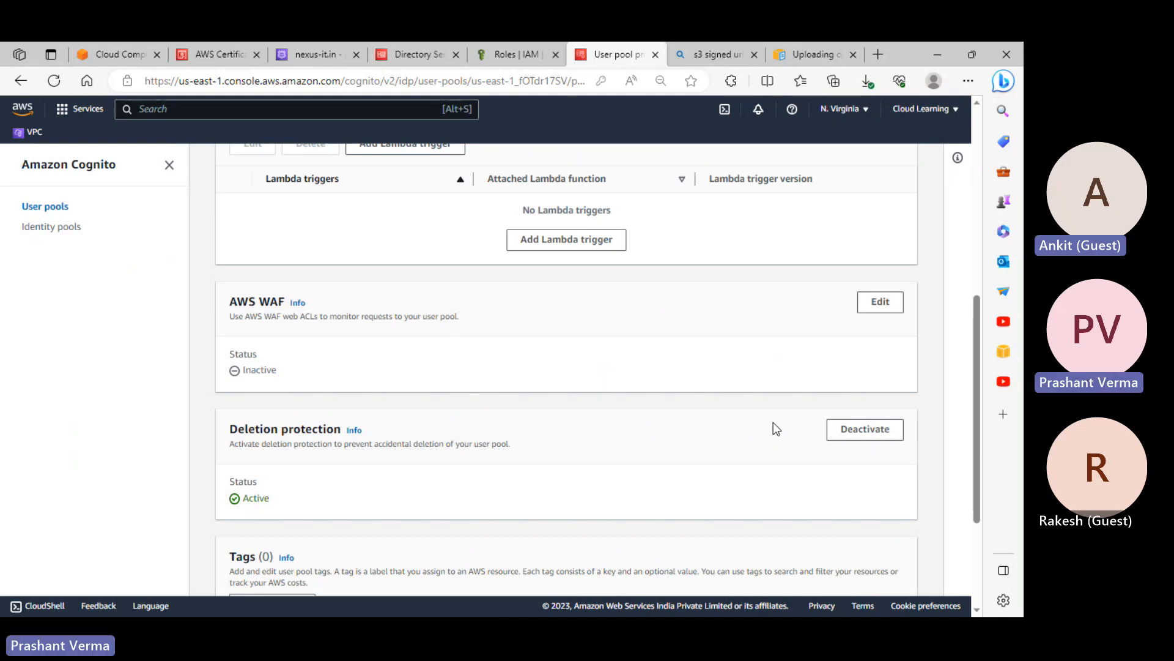
{"action": "scroll", "coordinate": [625, 328], "scroll_direction": "up", "scroll_amount": 1}
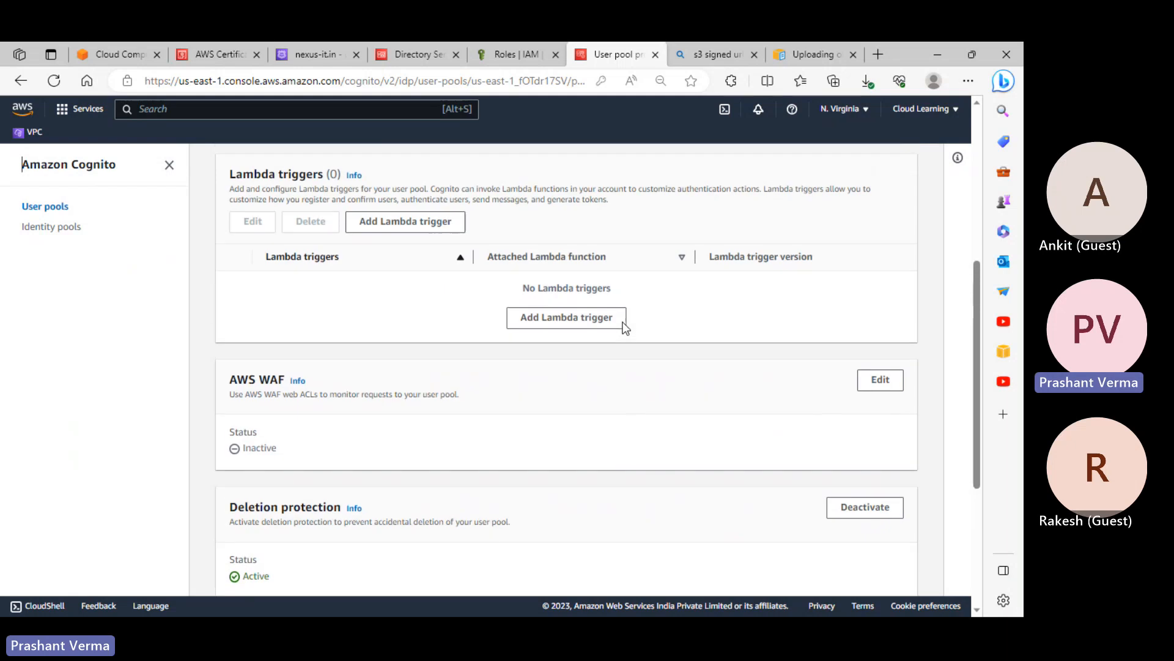
{"action": "scroll", "coordinate": [625, 329], "scroll_direction": "down", "scroll_amount": 4}
{"action": "scroll", "coordinate": [626, 328], "scroll_direction": "up", "scroll_amount": 5}
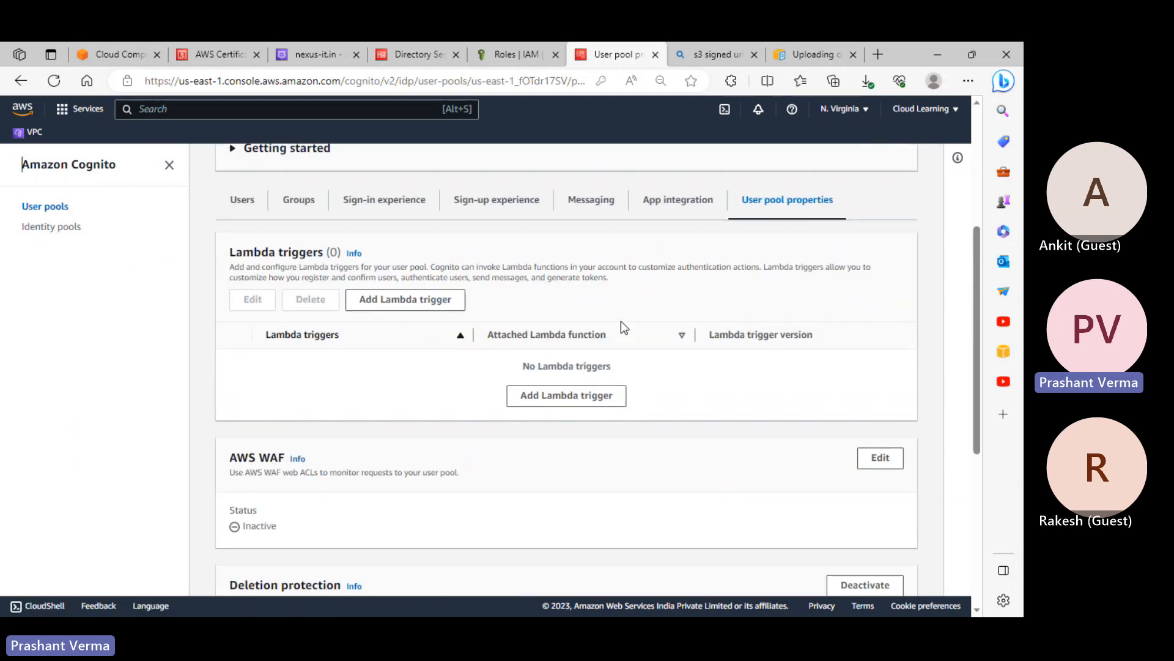
{"action": "scroll", "coordinate": [622, 320], "scroll_direction": "up", "scroll_amount": 5}
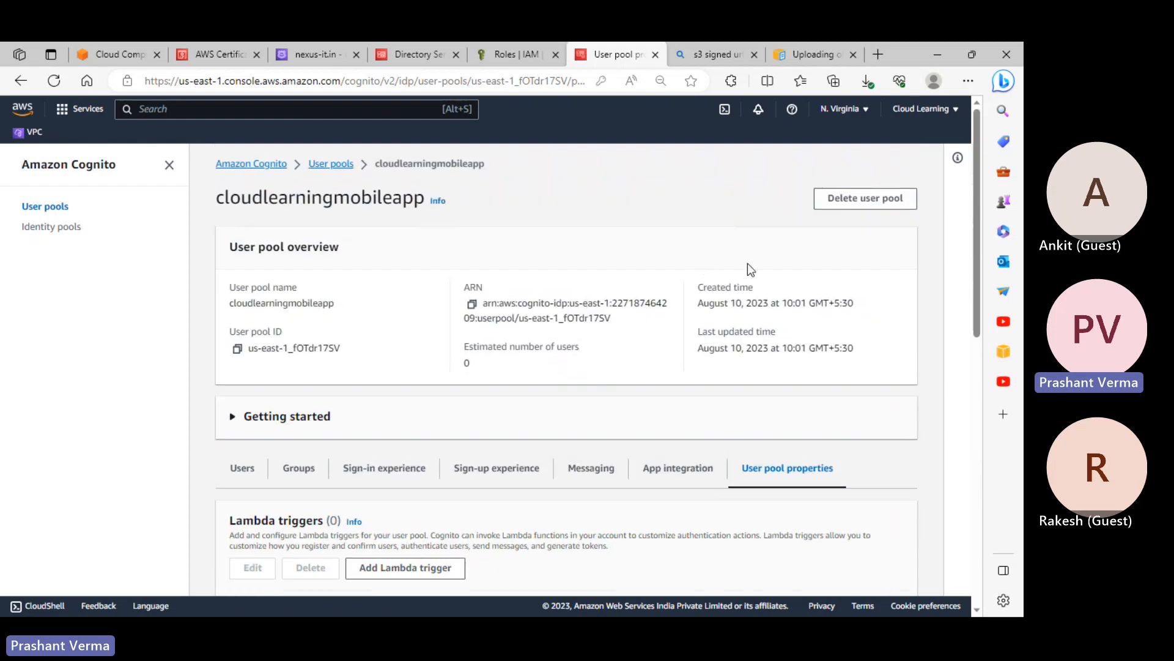
{"action": "scroll", "coordinate": [748, 263], "scroll_direction": "down", "scroll_amount": 5}
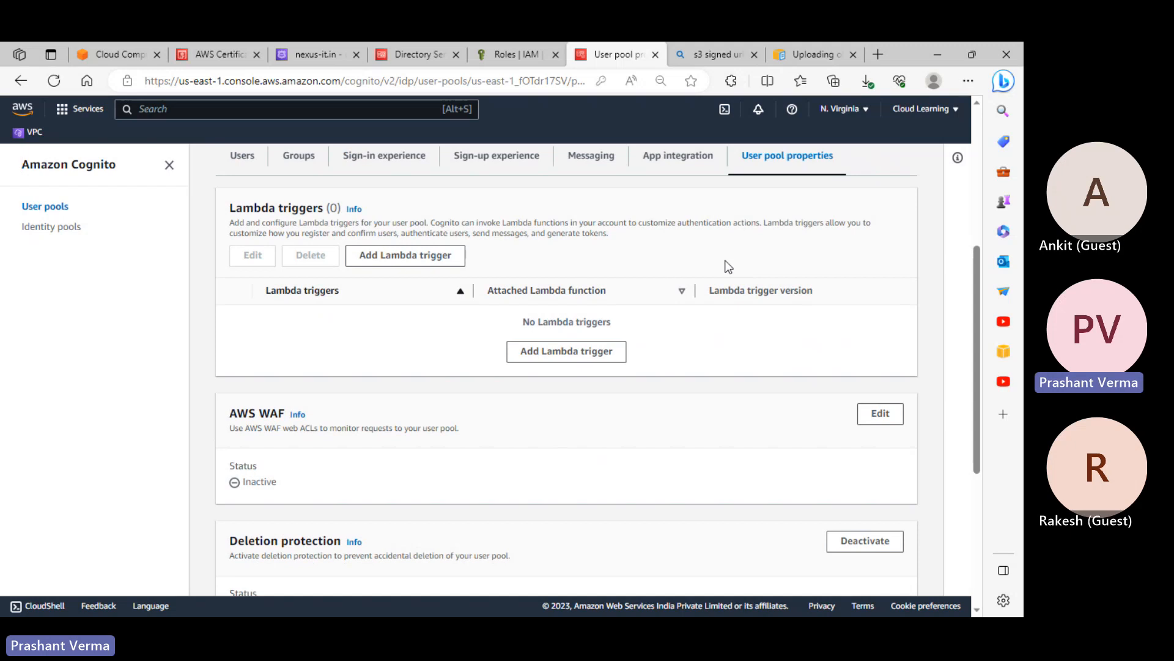
{"action": "scroll", "coordinate": [774, 261], "scroll_direction": "up", "scroll_amount": 3}
{"action": "scroll", "coordinate": [774, 260], "scroll_direction": "up", "scroll_amount": 3}
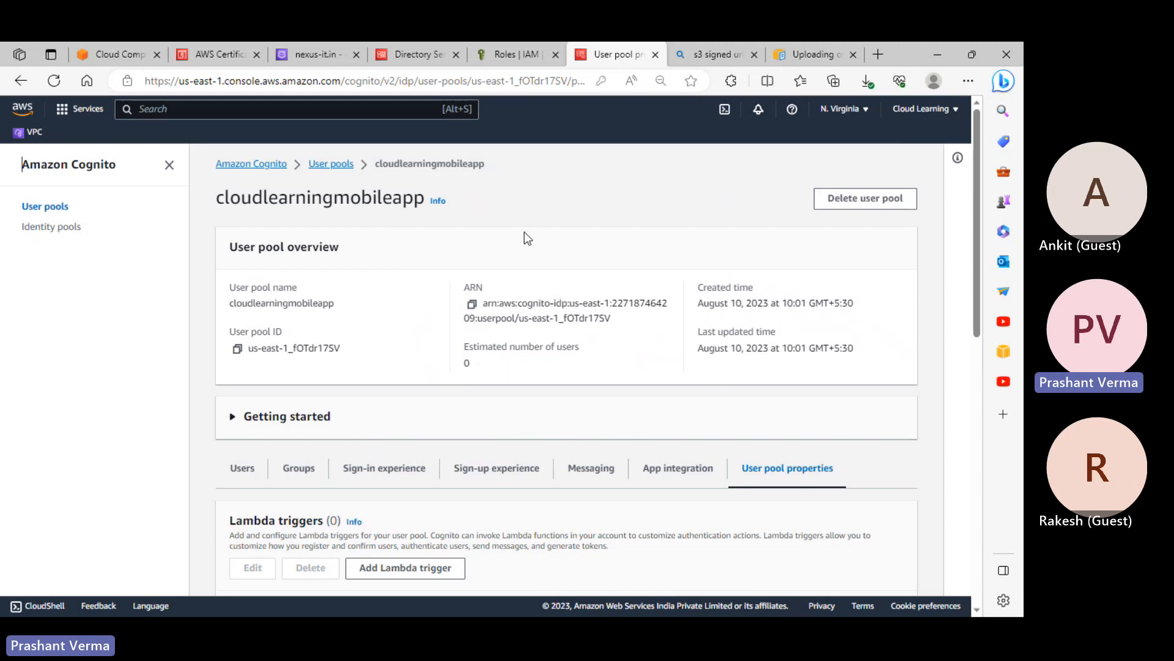
{"action": "scroll", "coordinate": [531, 268], "scroll_direction": "down", "scroll_amount": 3}
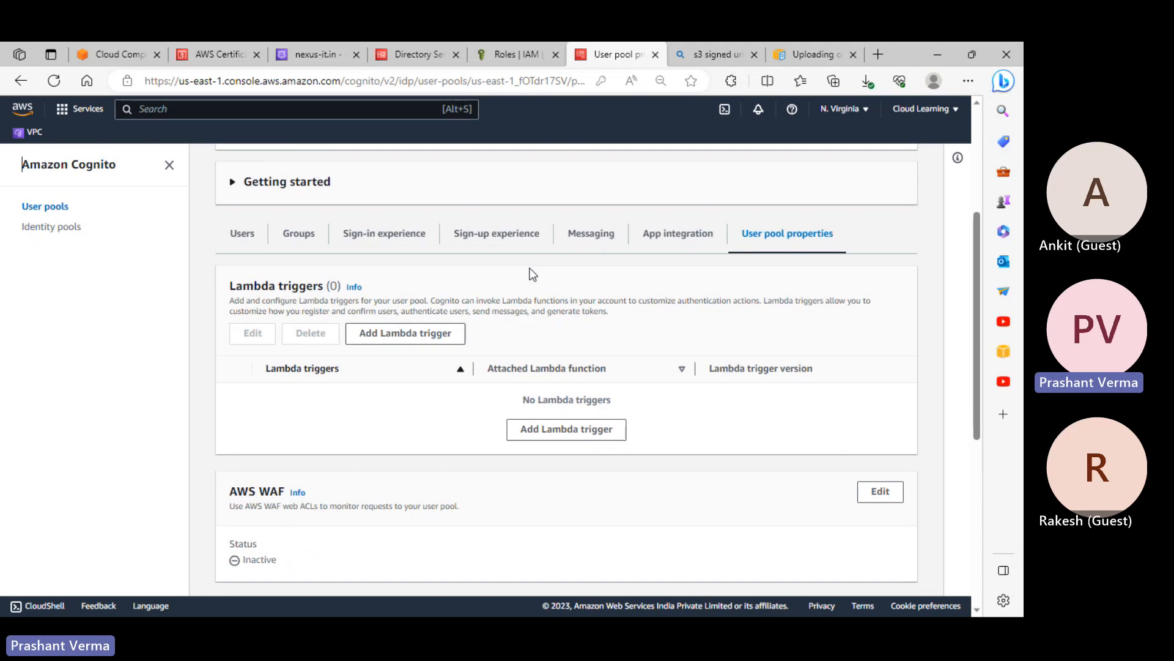
{"action": "scroll", "coordinate": [603, 297], "scroll_direction": "up", "scroll_amount": 3}
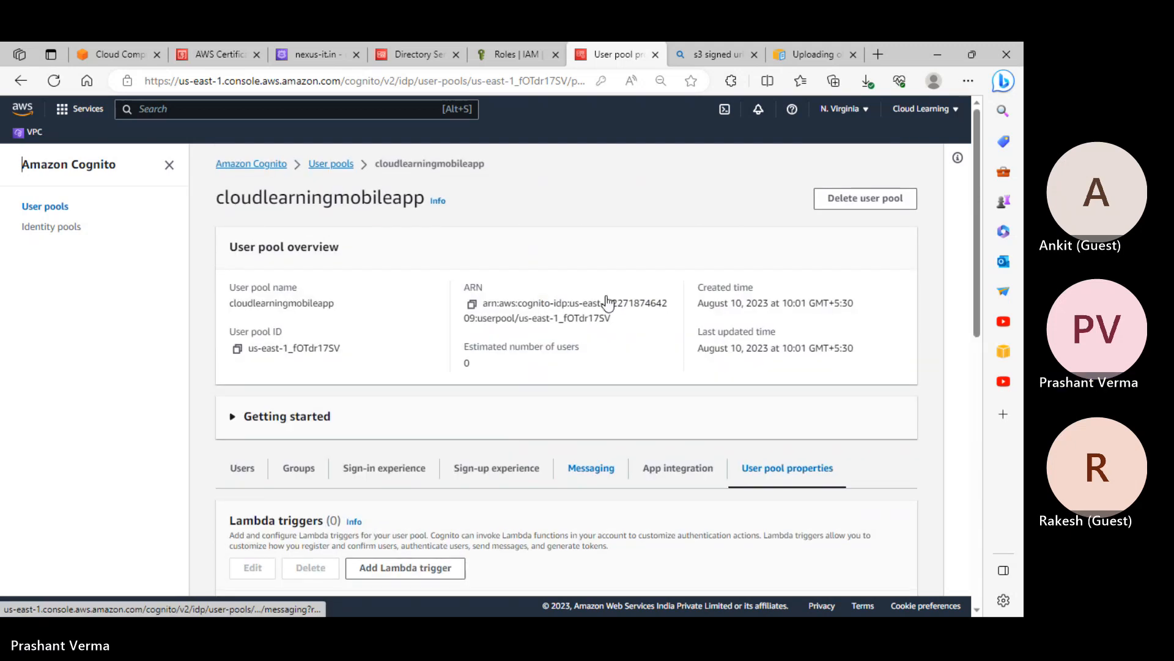
{"action": "scroll", "coordinate": [591, 299], "scroll_direction": "down", "scroll_amount": 2}
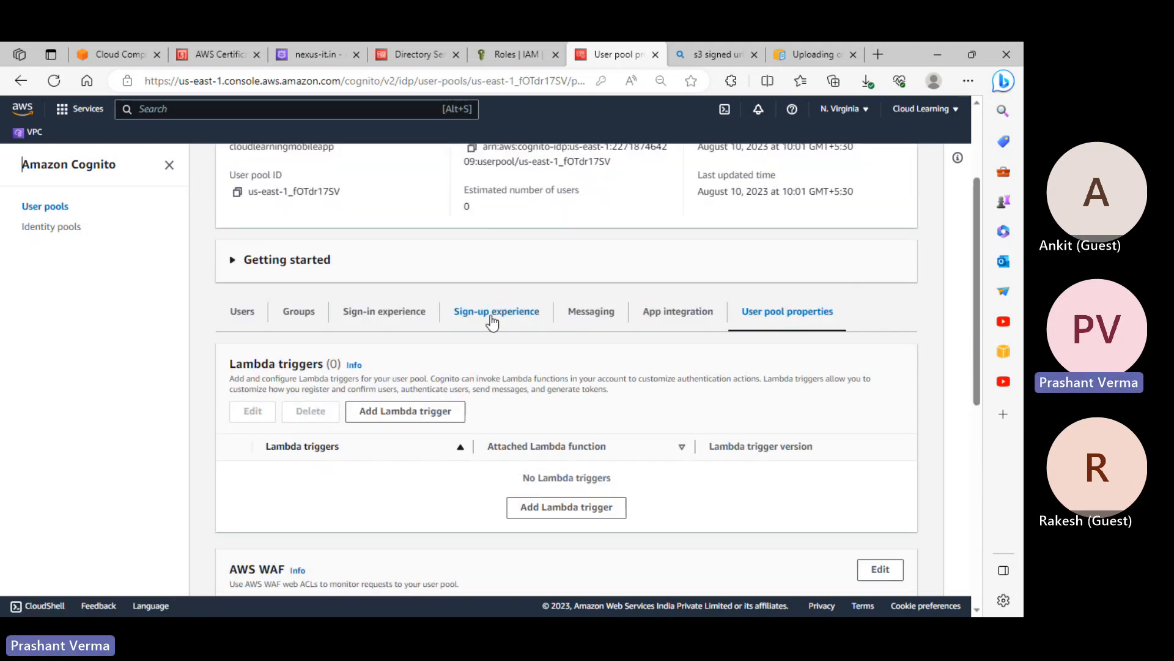
{"action": "scroll", "coordinate": [691, 290], "scroll_direction": "down", "scroll_amount": 2}
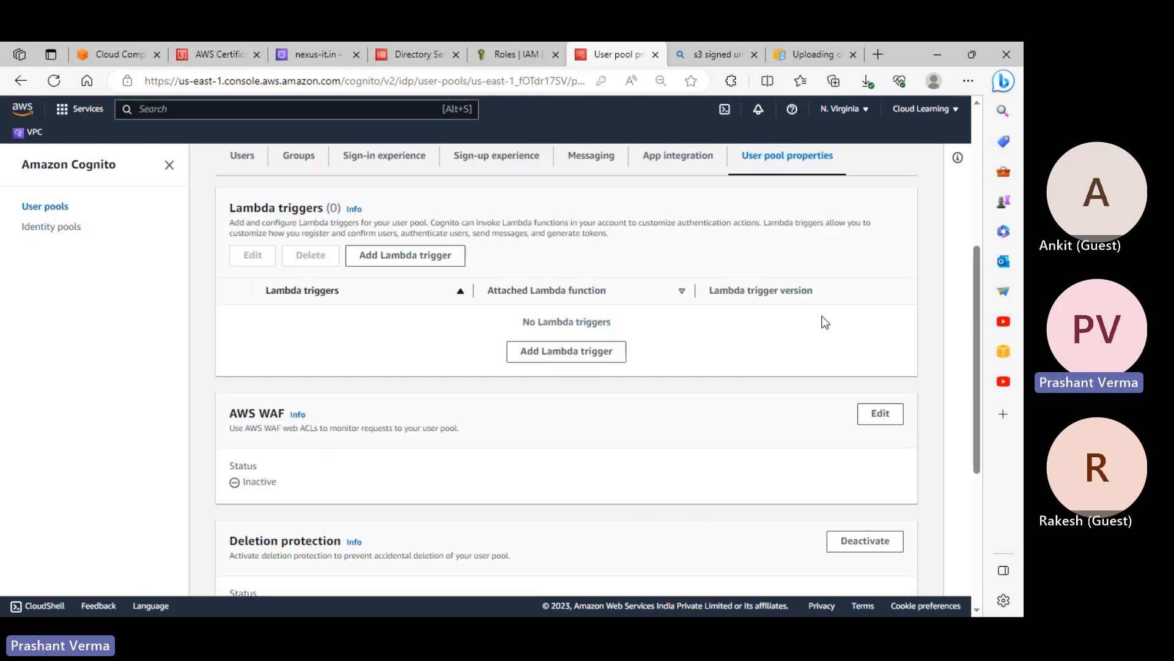
{"action": "scroll", "coordinate": [777, 361], "scroll_direction": "up", "scroll_amount": 3}
{"action": "scroll", "coordinate": [750, 297], "scroll_direction": "up", "scroll_amount": 3}
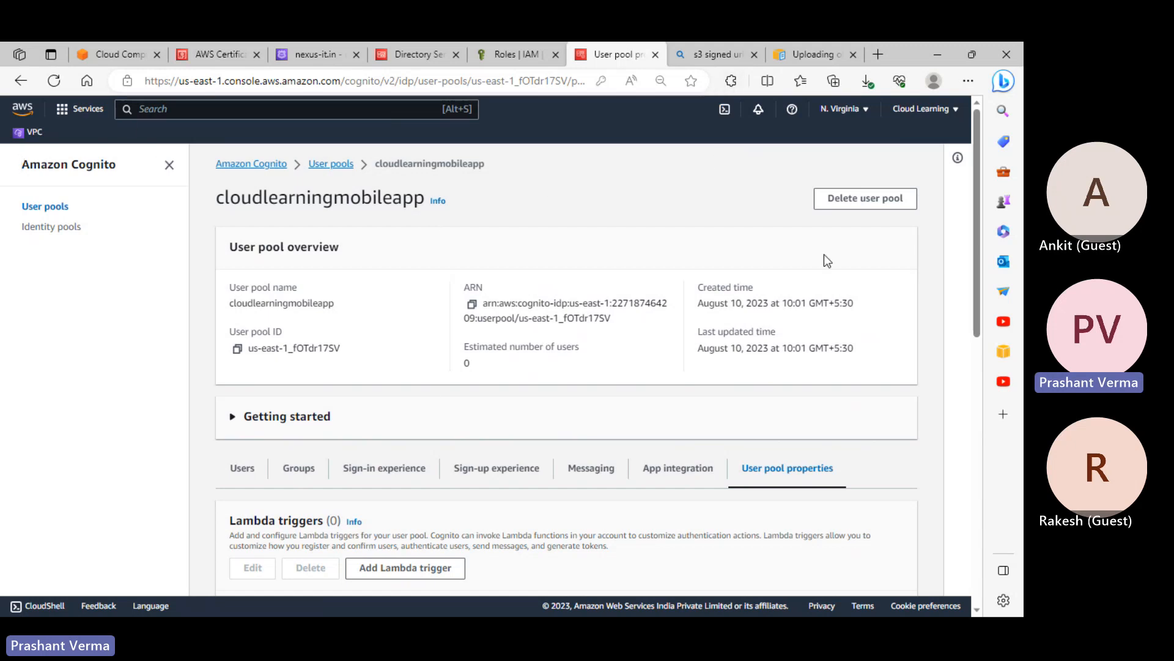
Open App integration to show the nexus-it Cognito domain and zero resource servers
{"action": "scroll", "coordinate": [810, 279], "scroll_direction": "down", "scroll_amount": 3}
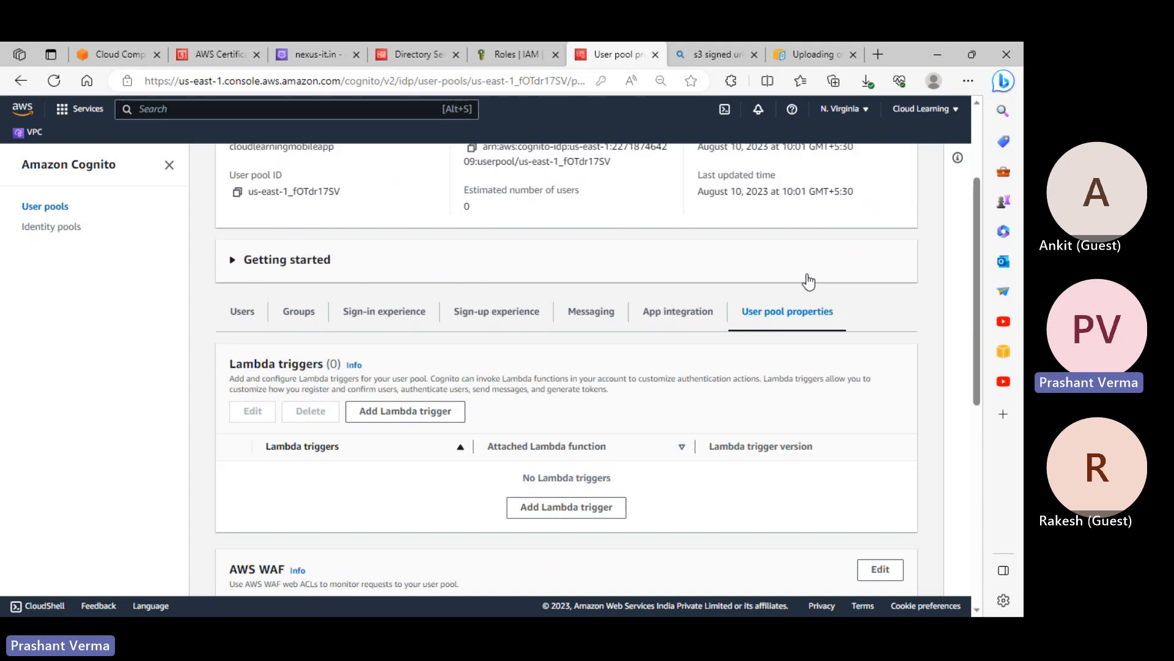
{"action": "scroll", "coordinate": [853, 152], "scroll_direction": "up", "scroll_amount": 3}
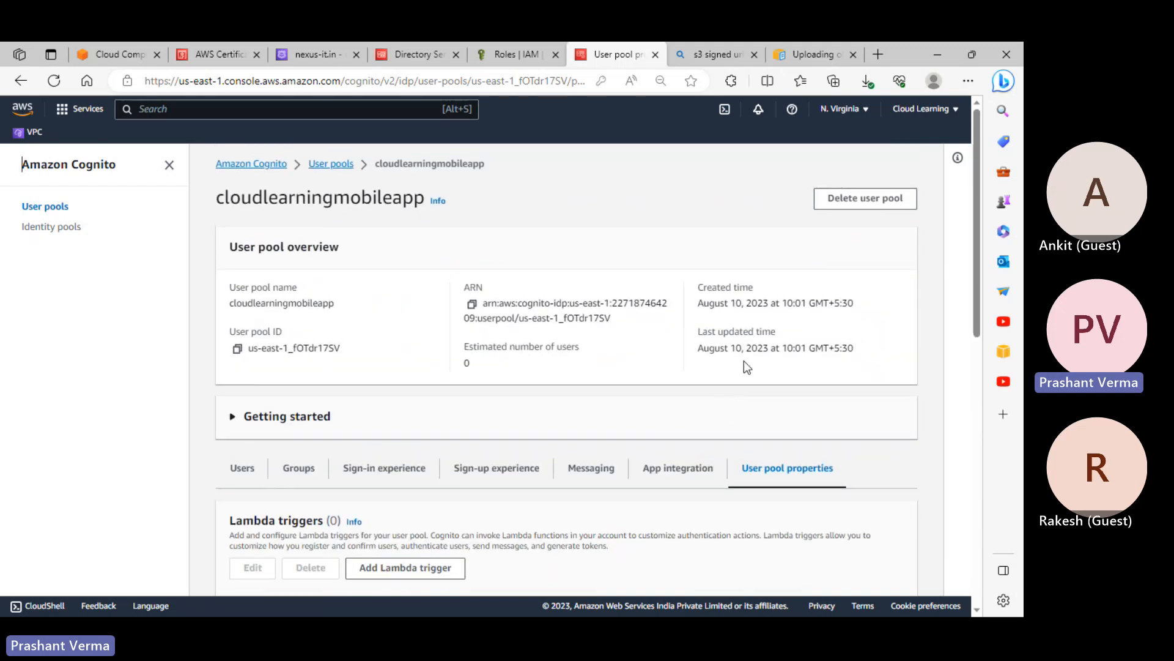
{"action": "scroll", "coordinate": [797, 394], "scroll_direction": "down", "scroll_amount": 4}
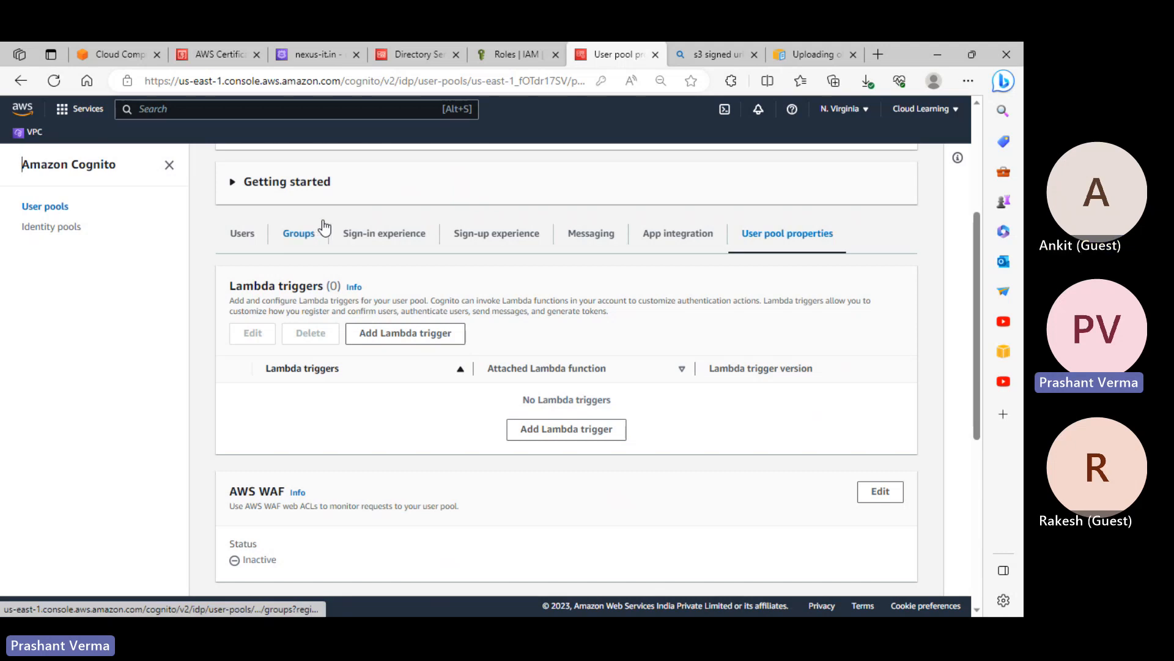
{"action": "left_click", "coordinate": [683, 245]}
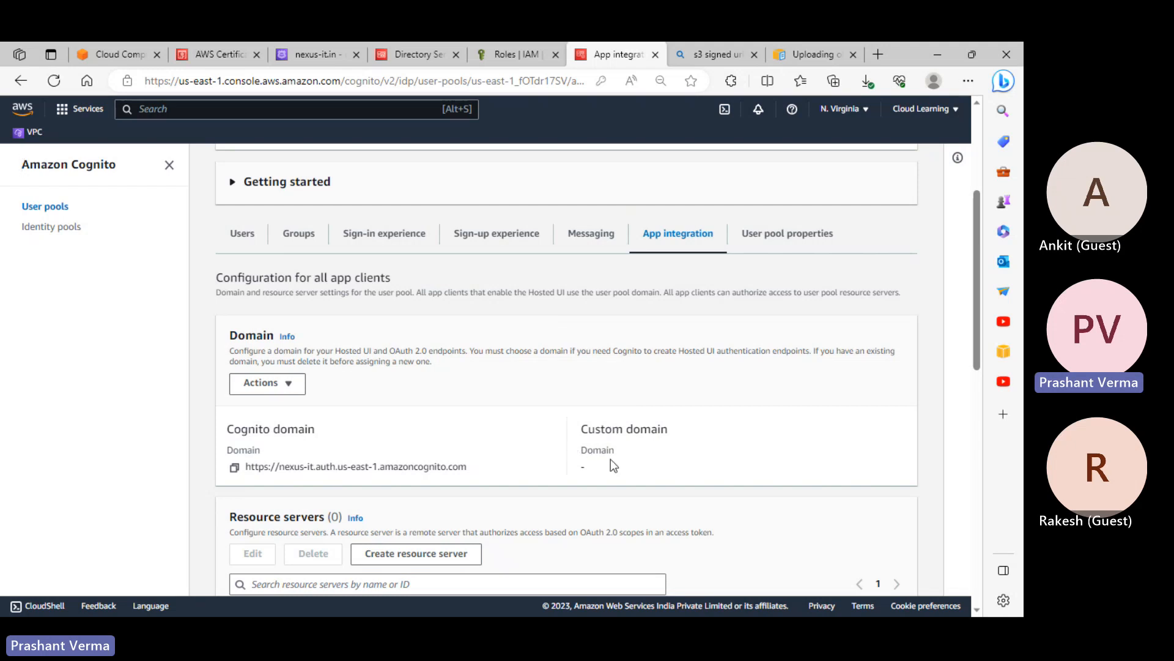
{"action": "scroll", "coordinate": [611, 464], "scroll_direction": "down", "scroll_amount": 1}
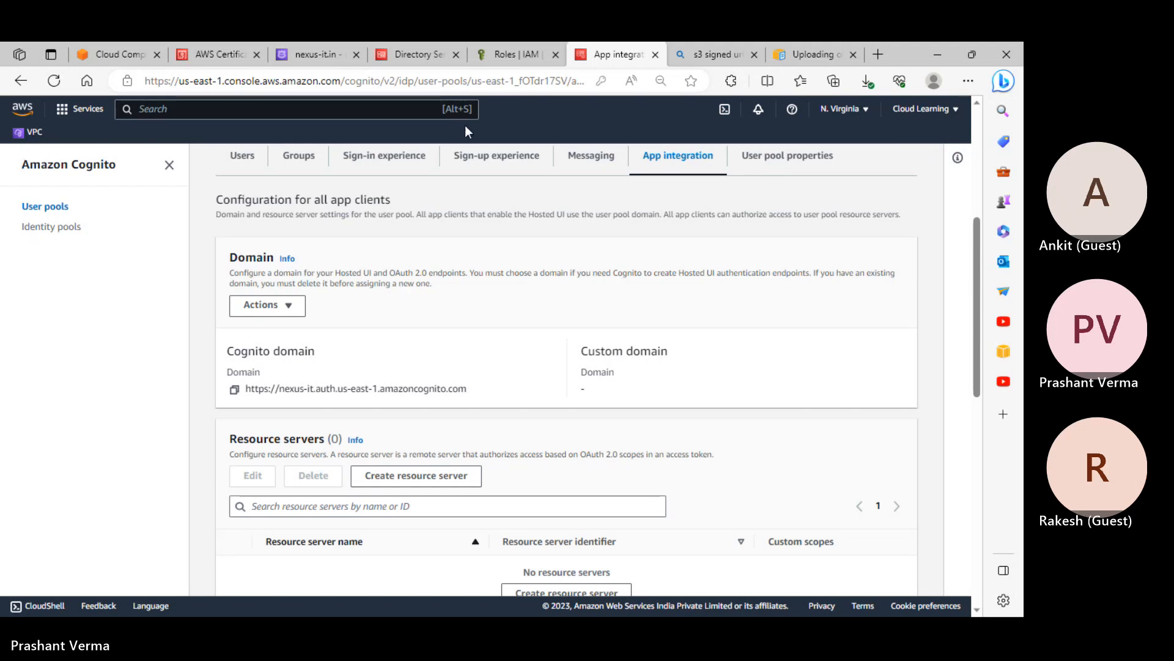
Cycle twice through the Directory Service, IAM Roles, S3 signed URL search and Cognito tabs
{"action": "left_click", "coordinate": [415, 56]}
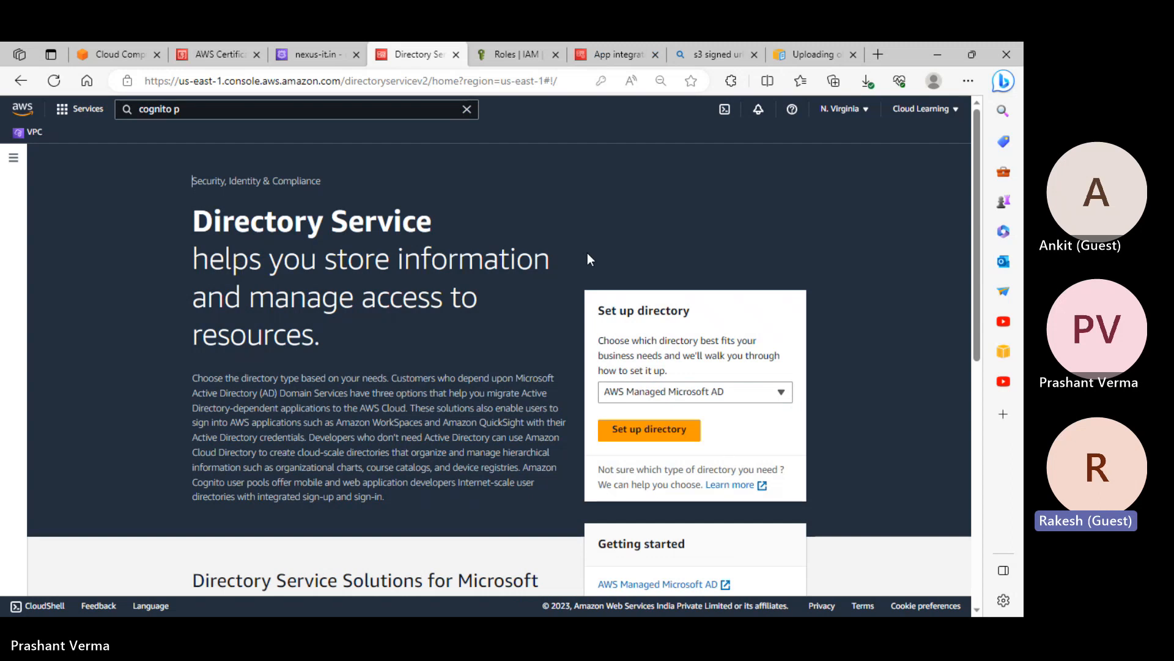
{"action": "left_click", "coordinate": [521, 58]}
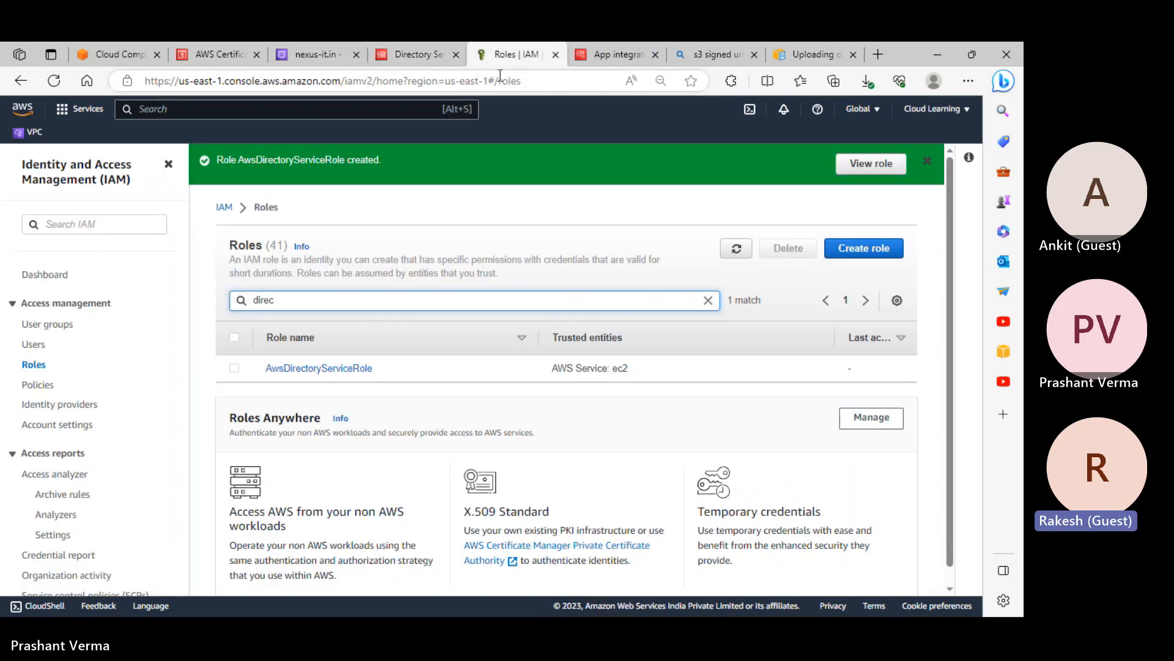
{"action": "left_click", "coordinate": [719, 55]}
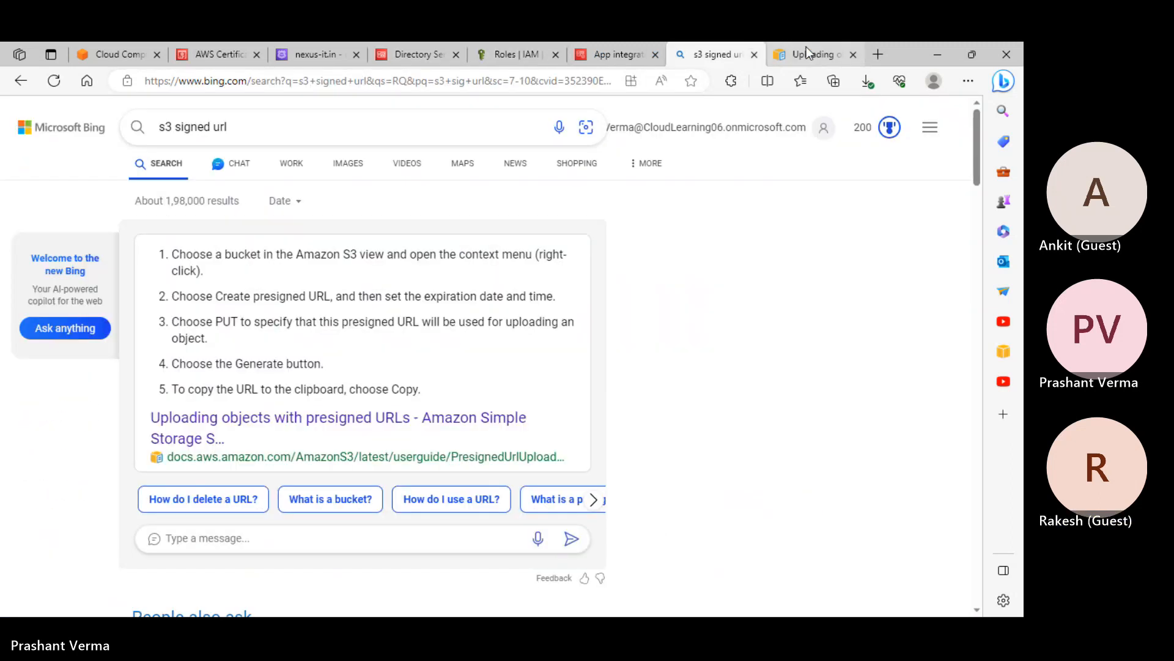
{"action": "left_click", "coordinate": [636, 56]}
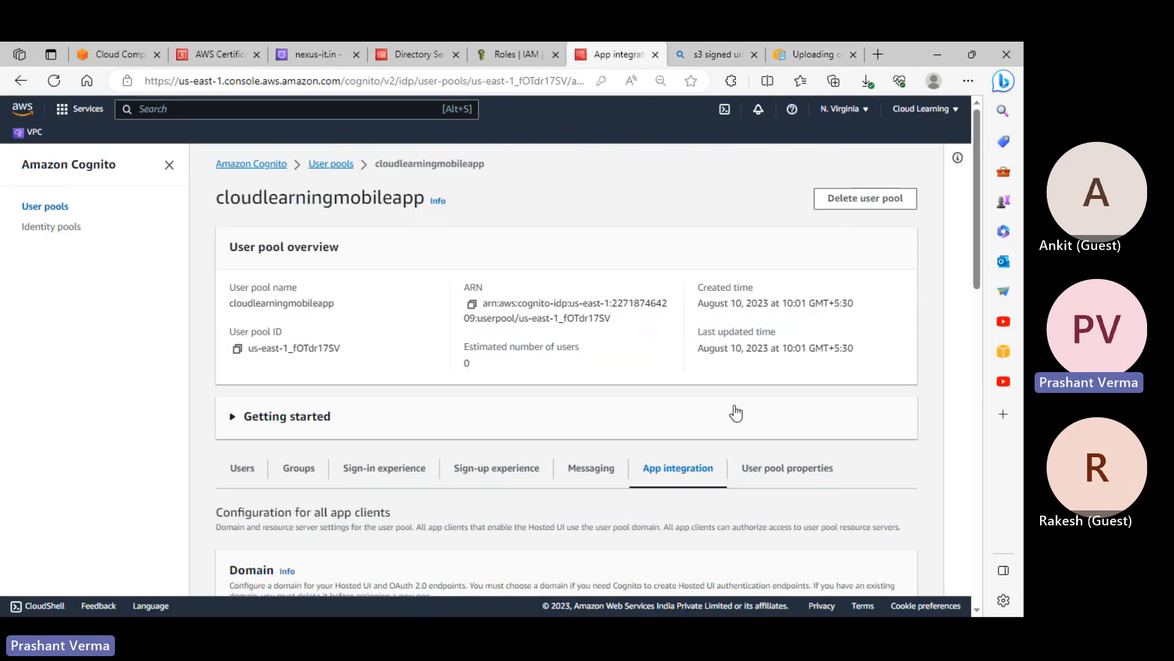
{"action": "left_click", "coordinate": [419, 55]}
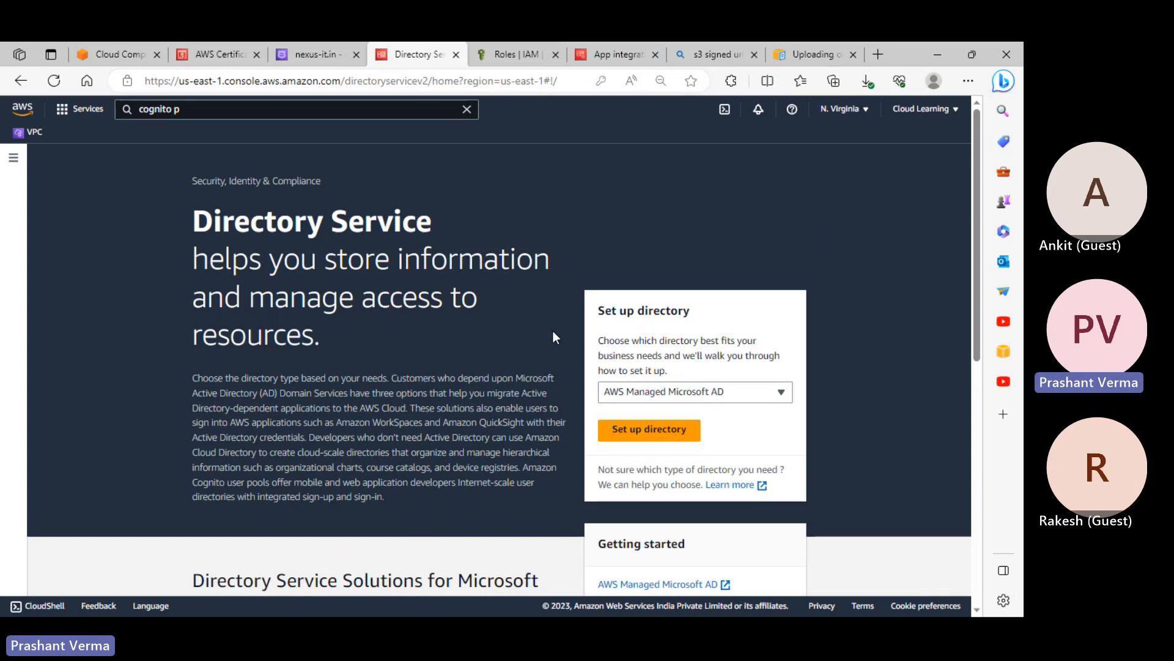
{"action": "left_click", "coordinate": [508, 55]}
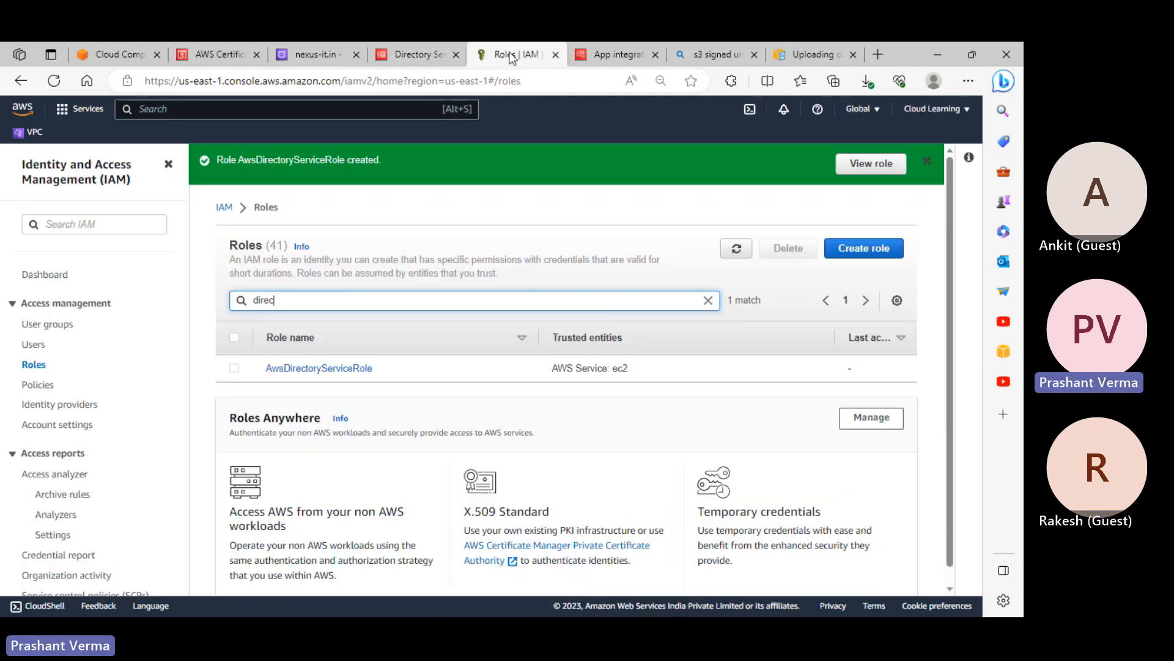
{"action": "left_click", "coordinate": [696, 54]}
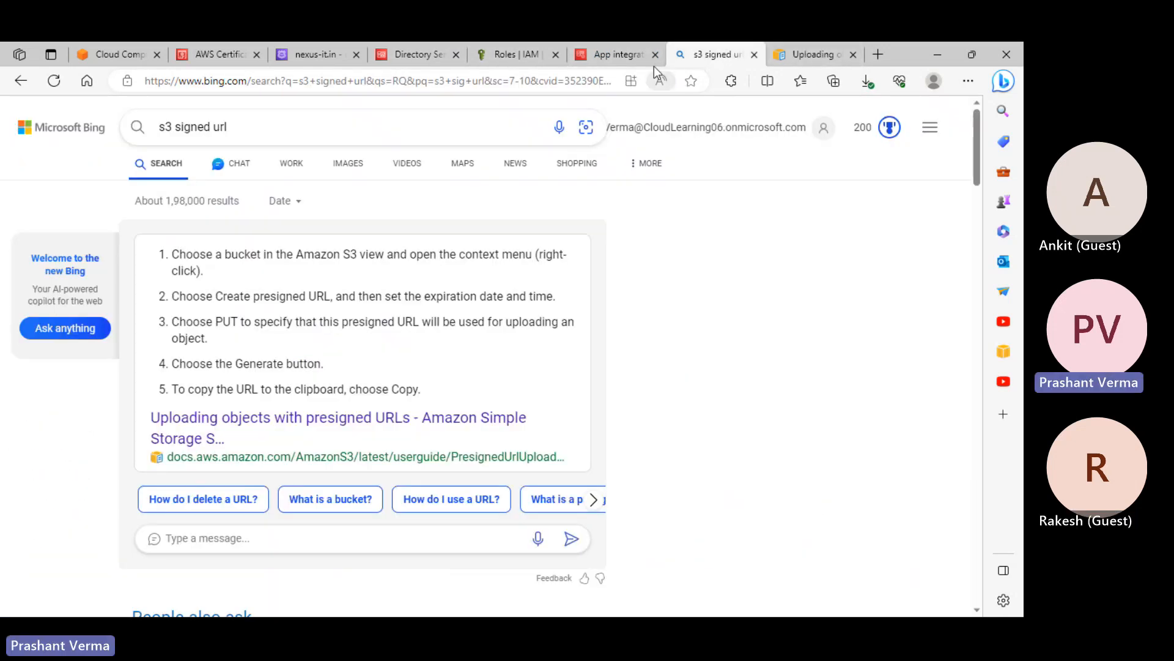
{"action": "left_click", "coordinate": [617, 53]}
Go back to Directory Service and expand its Active Directory / Cloud Directory navigation panel
{"action": "mouse_move", "coordinate": [724, 61]}
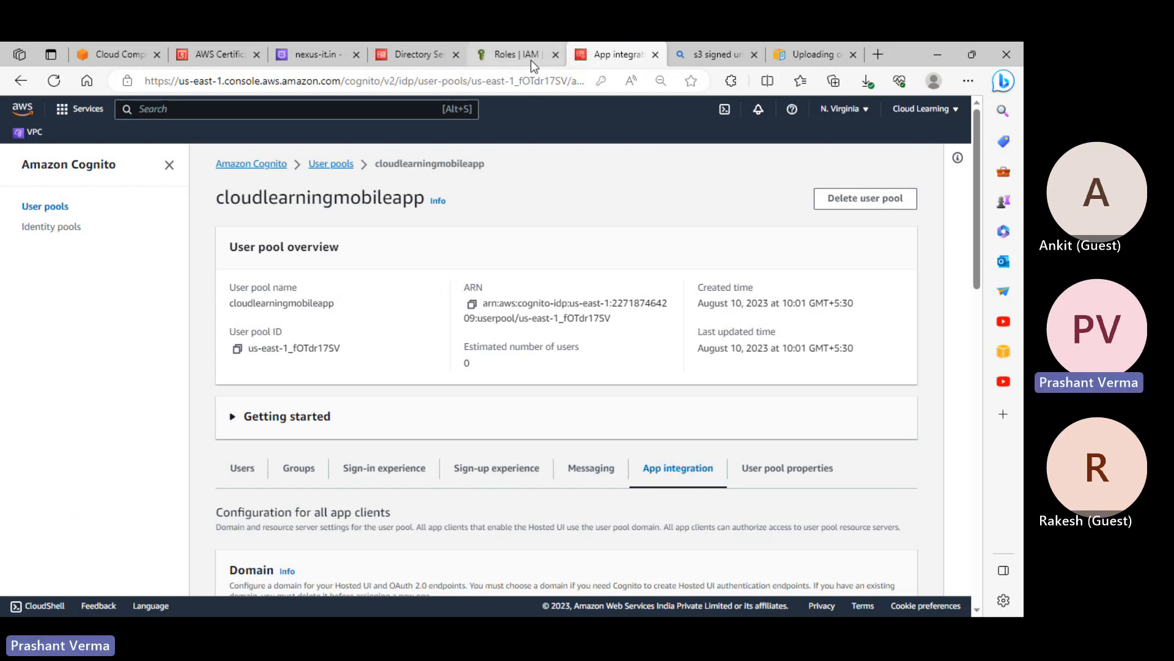
{"action": "left_click", "coordinate": [421, 60]}
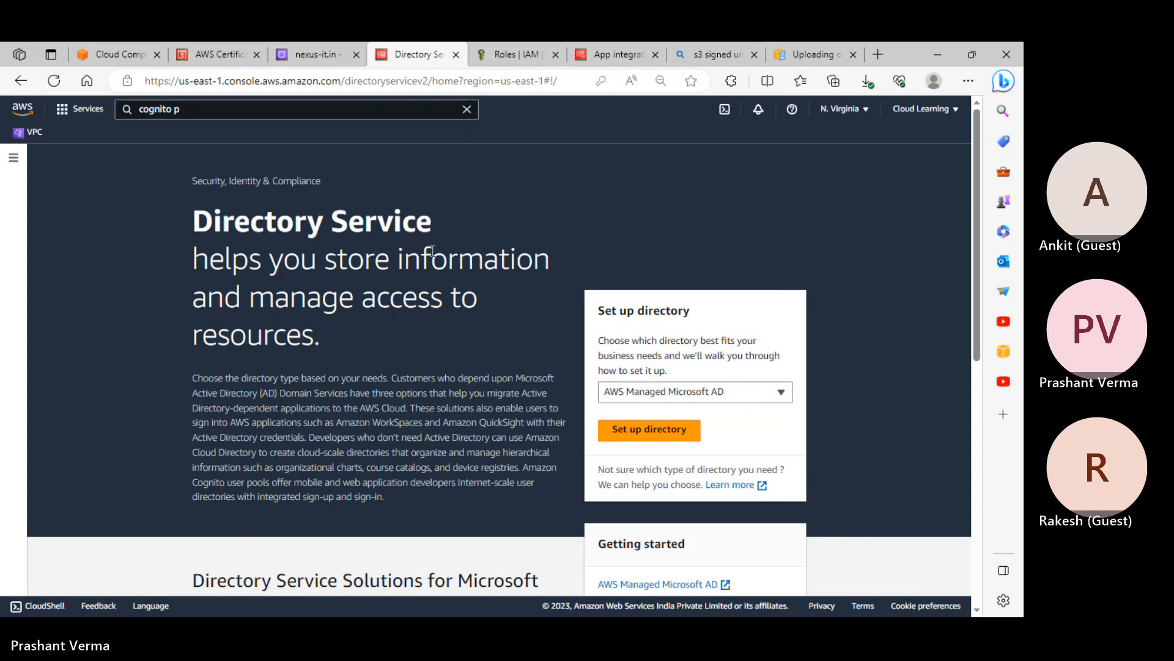
{"action": "left_click", "coordinate": [13, 157]}
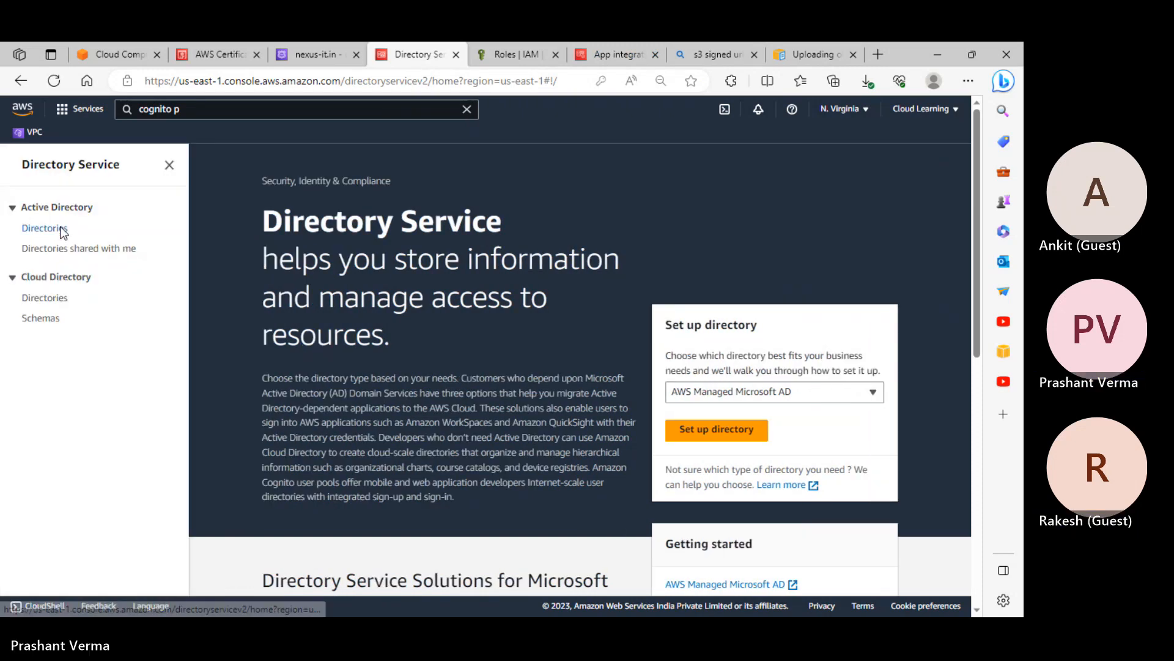
List Directories to show nexus-it.in as an active Simple AD, comparing other tabs
{"action": "left_click", "coordinate": [47, 229]}
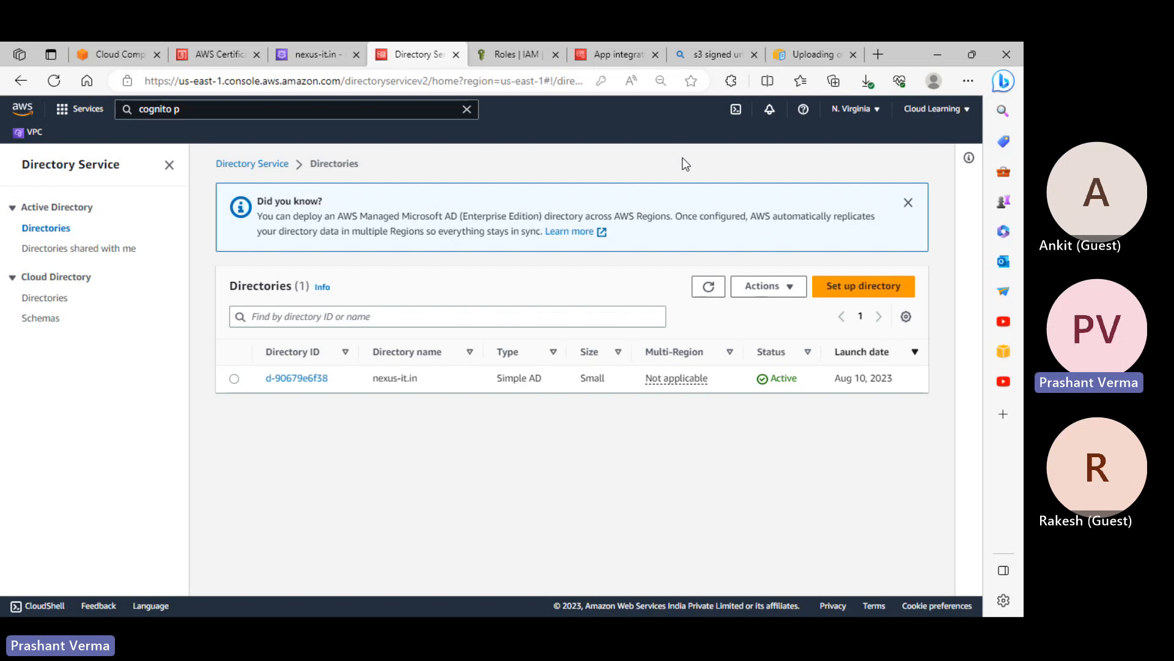
{"action": "left_click", "coordinate": [525, 58]}
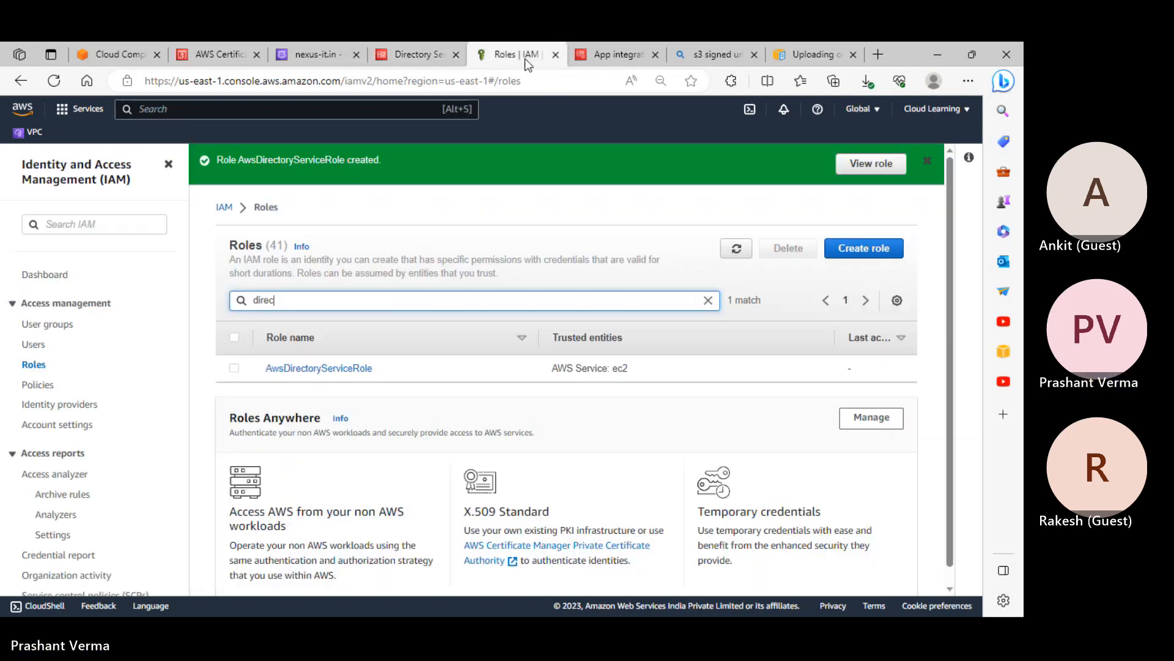
{"action": "left_click", "coordinate": [640, 58]}
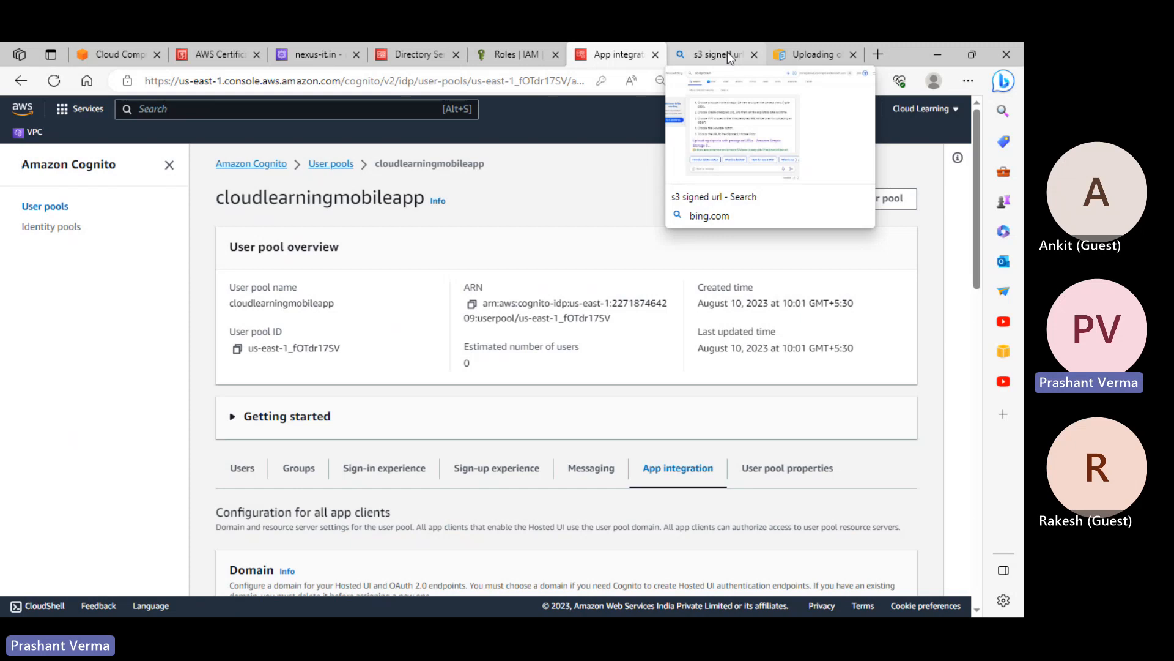
{"action": "left_click", "coordinate": [728, 55]}
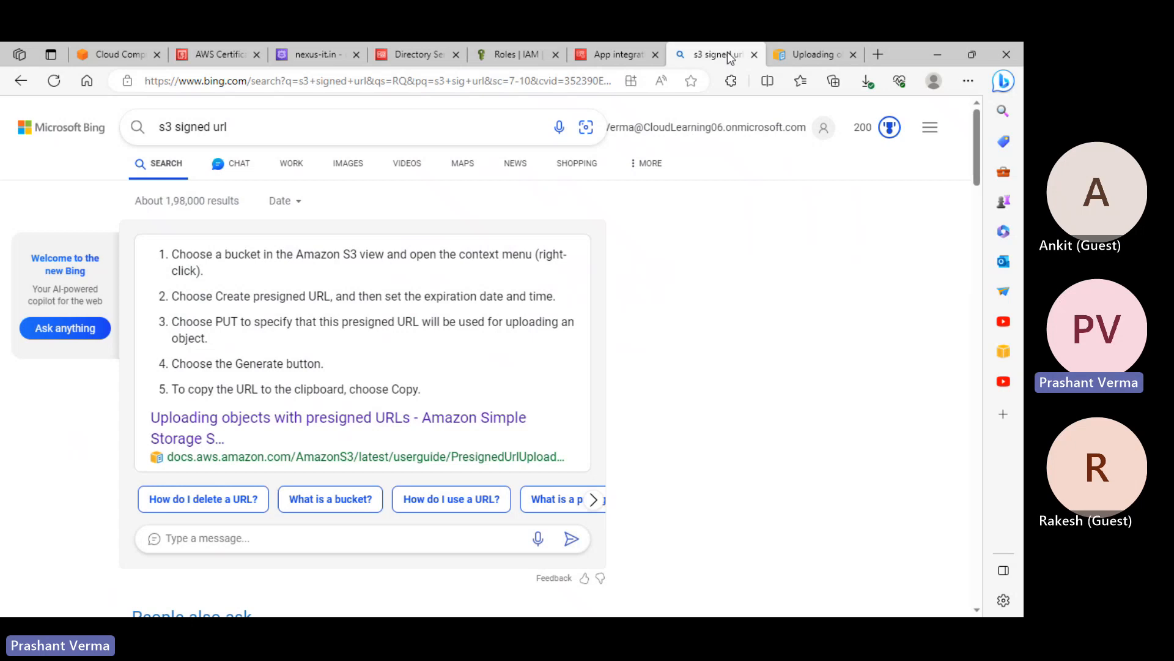
{"action": "left_click", "coordinate": [619, 57]}
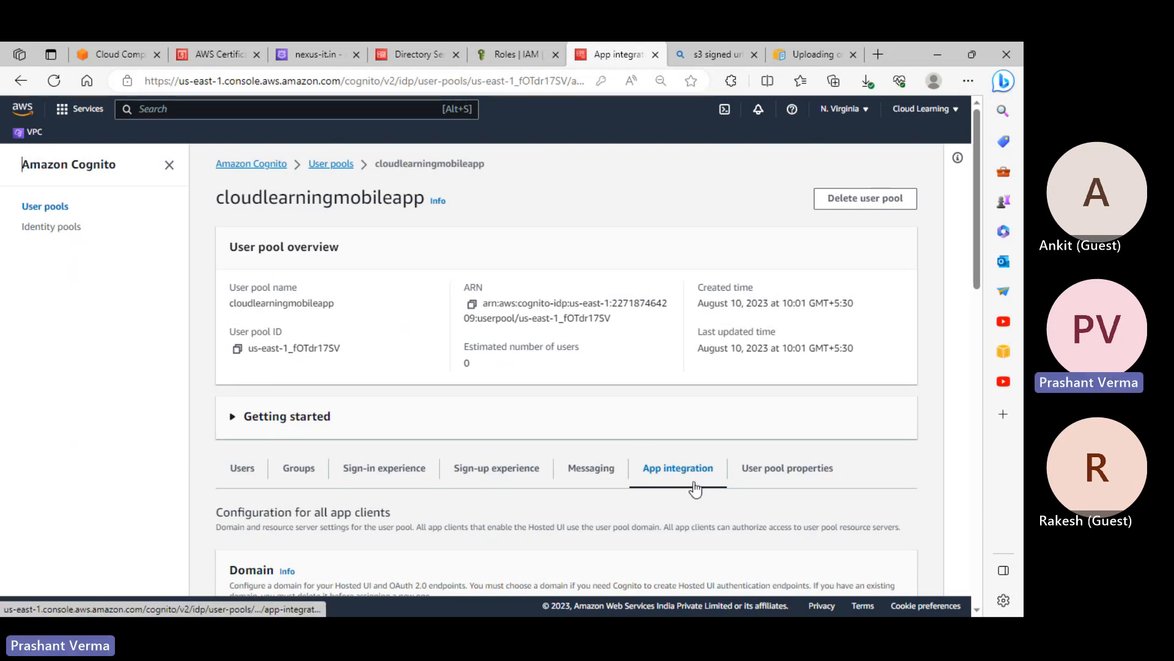
{"action": "scroll", "coordinate": [696, 489], "scroll_direction": "down", "scroll_amount": 3}
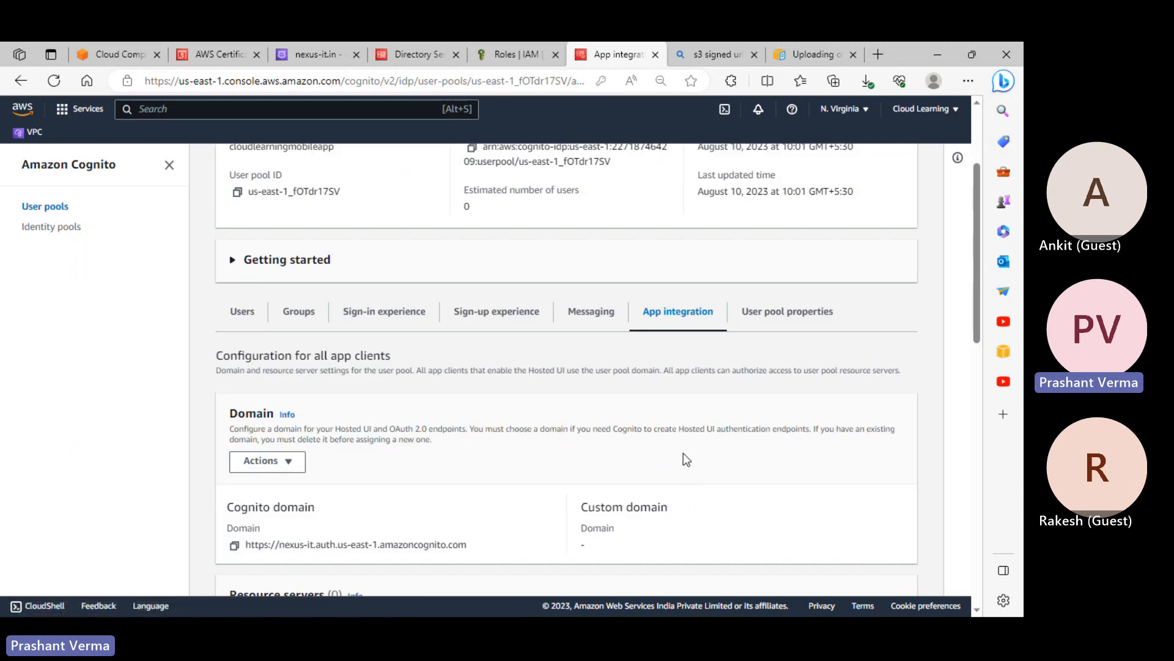
{"action": "scroll", "coordinate": [684, 453], "scroll_direction": "up", "scroll_amount": 3}
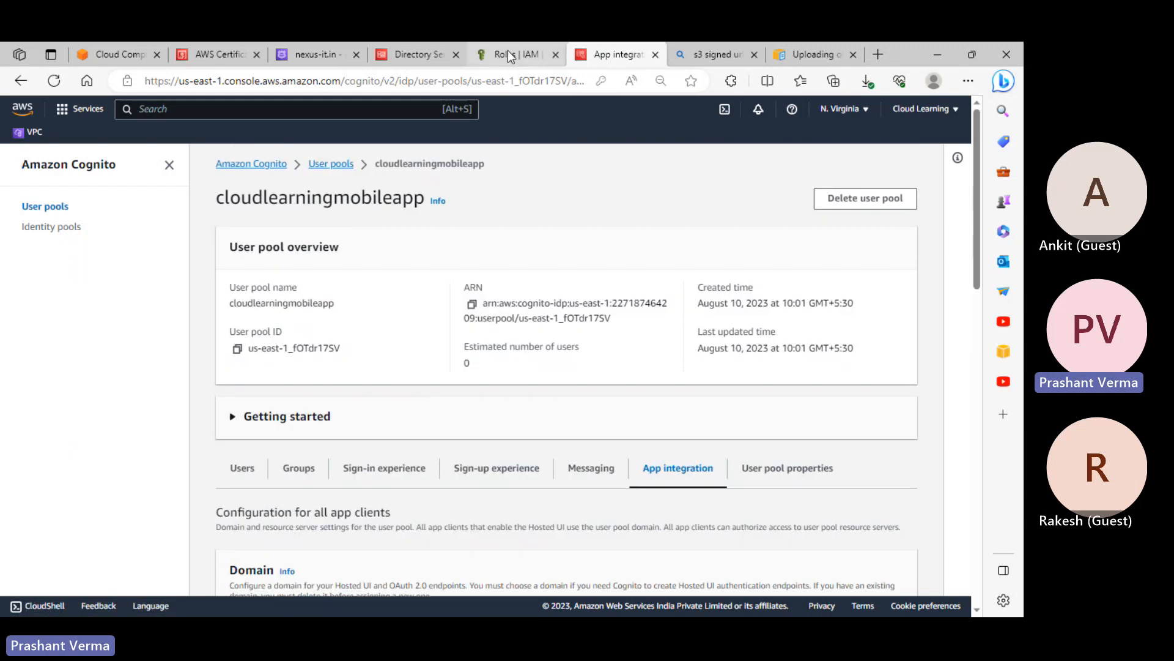
Back in the Directories list, highlight the directory name nexus-it.in
{"action": "left_click", "coordinate": [416, 54]}
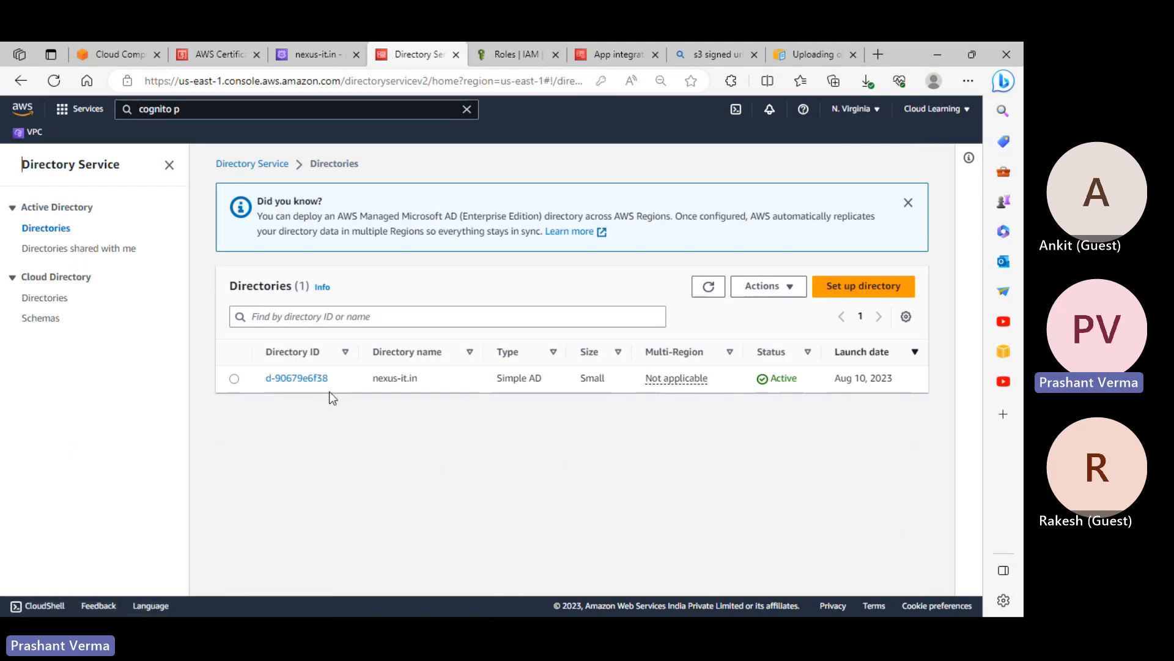
{"action": "left_click_drag", "start_coordinate": [403, 382], "coordinate": [376, 386]}
{"action": "left_click", "coordinate": [120, 53]}
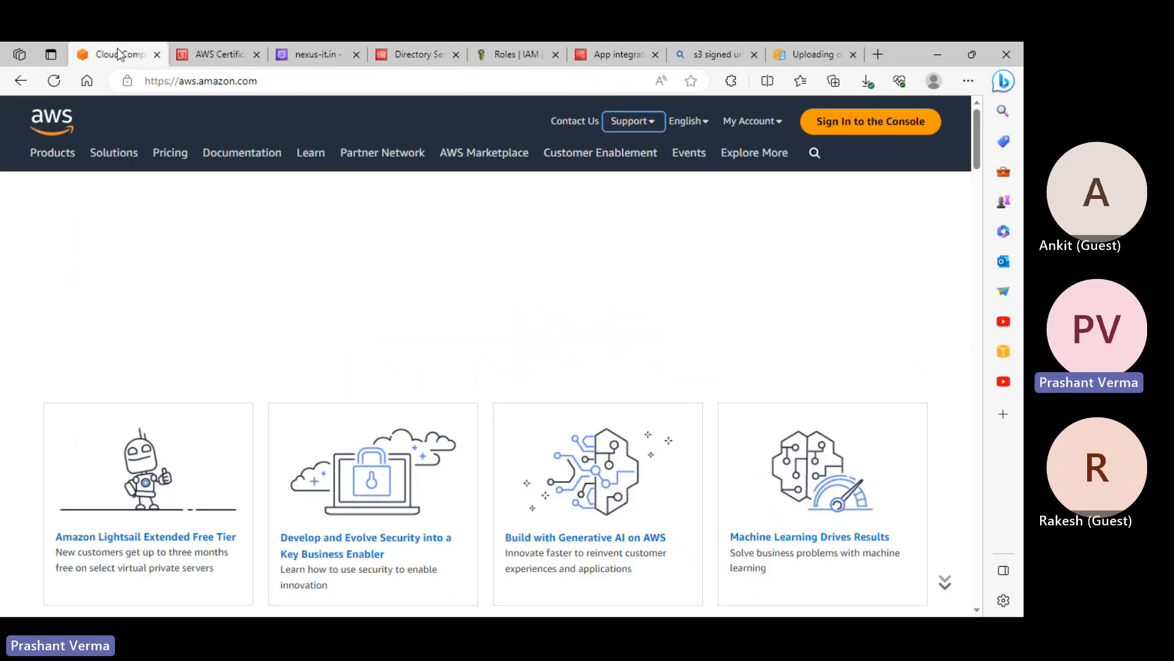
{"action": "left_click", "coordinate": [311, 56]}
{"action": "left_click", "coordinate": [238, 59]}
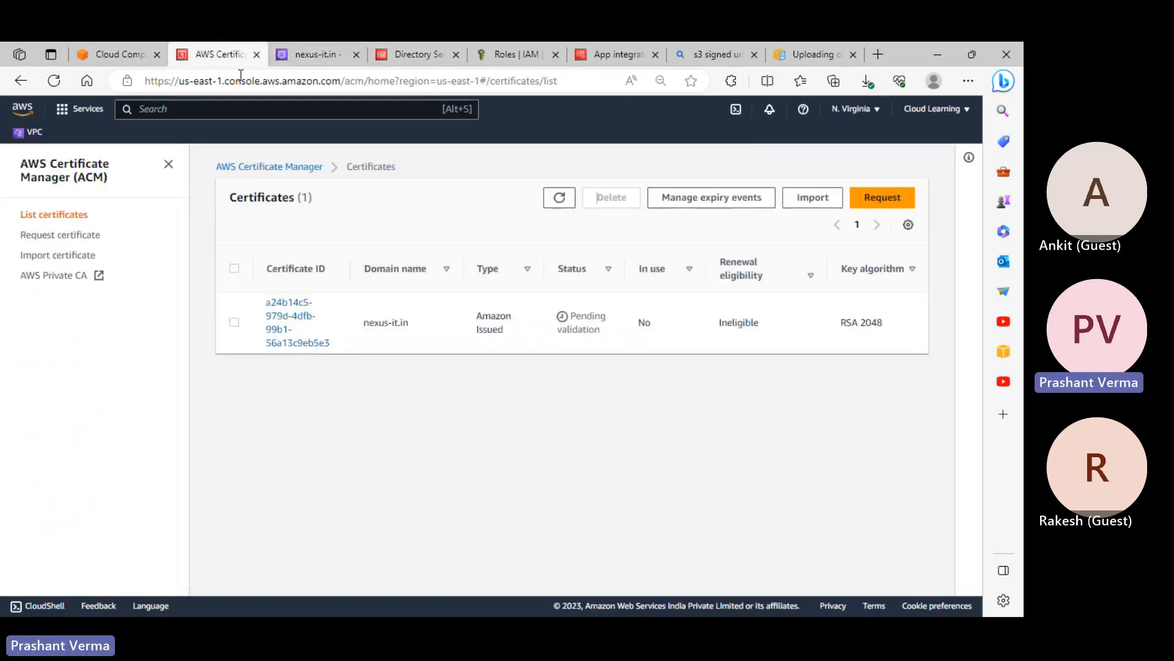
{"action": "left_click", "coordinate": [310, 344]}
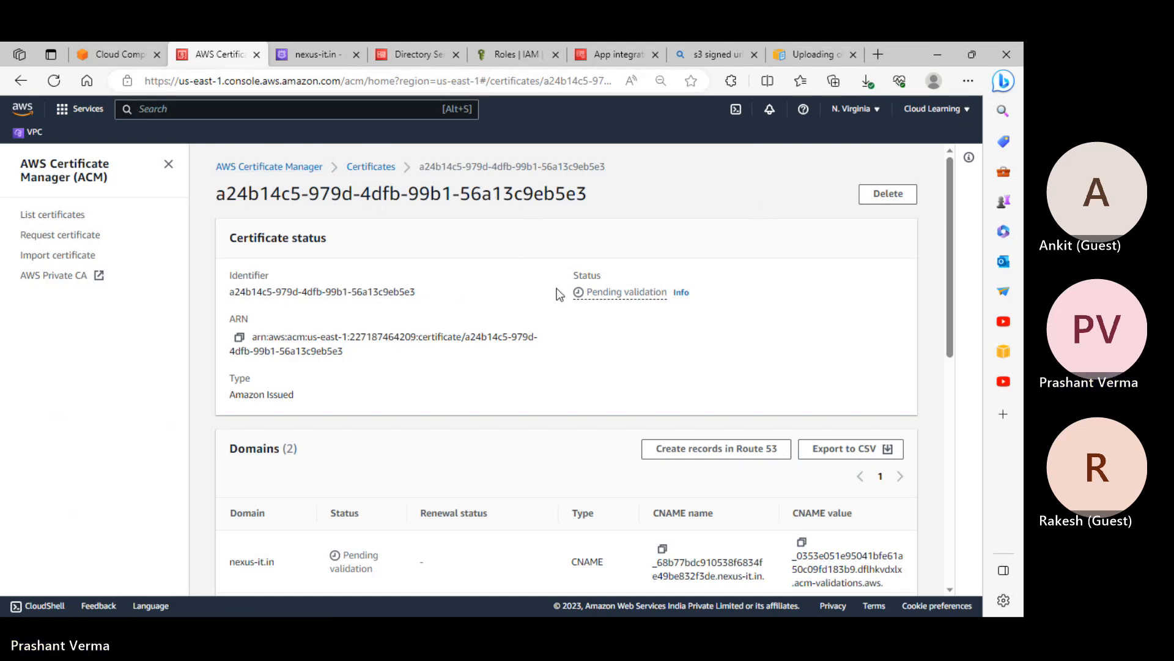
{"action": "scroll", "coordinate": [324, 324], "scroll_direction": "down", "scroll_amount": 1}
{"action": "scroll", "coordinate": [324, 325], "scroll_direction": "up", "scroll_amount": 1}
{"action": "left_click", "coordinate": [59, 83]}
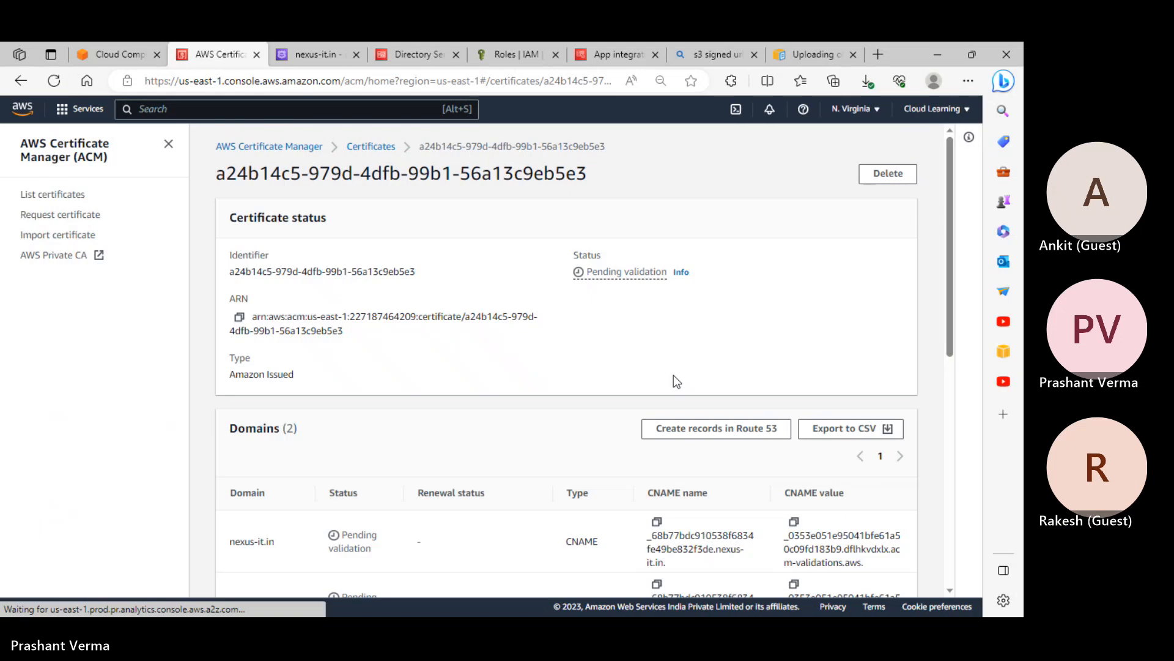
{"action": "scroll", "coordinate": [706, 415], "scroll_direction": "down", "scroll_amount": 3}
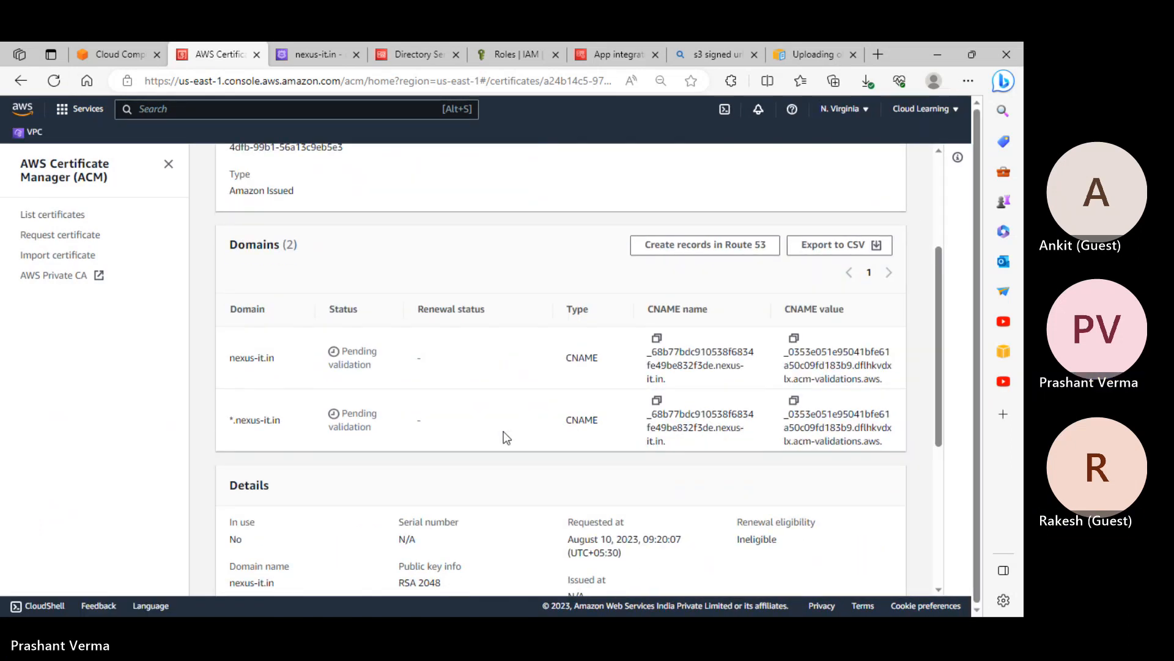
{"action": "scroll", "coordinate": [517, 445], "scroll_direction": "up", "scroll_amount": 3}
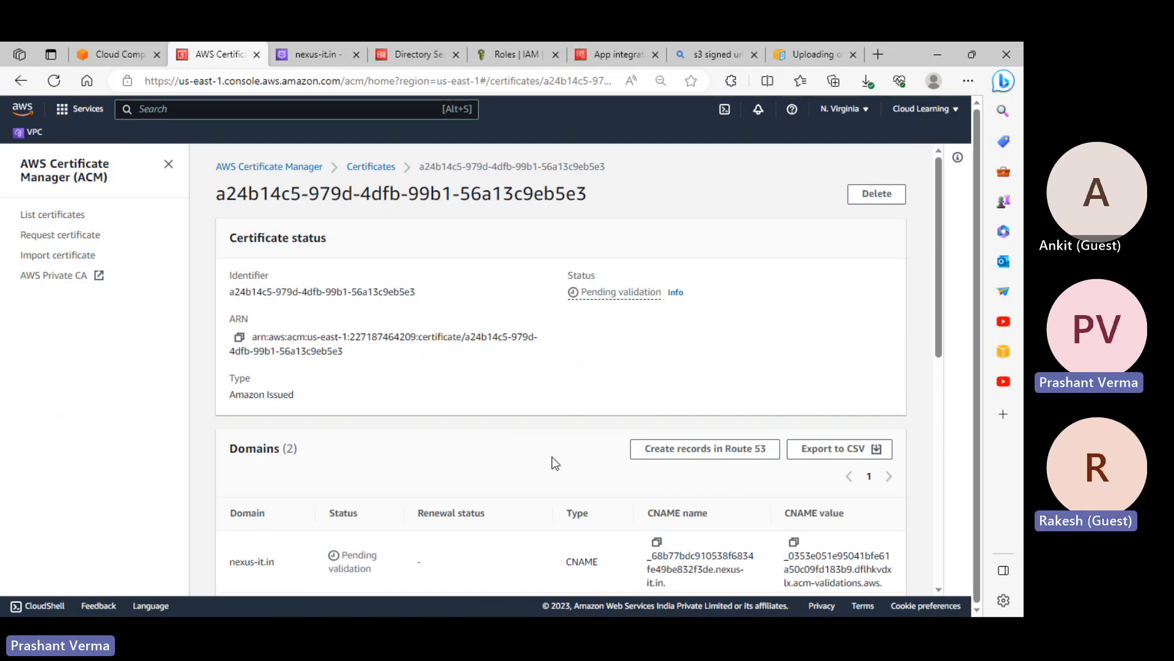
{"action": "scroll", "coordinate": [552, 456], "scroll_direction": "down", "scroll_amount": 3}
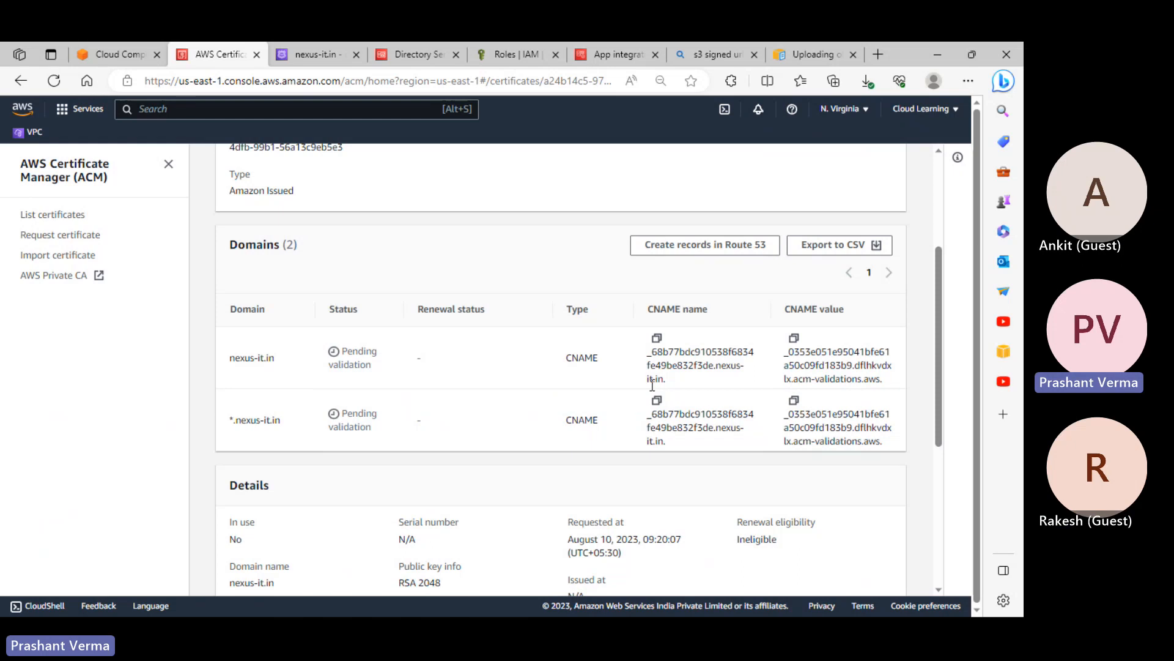
{"action": "scroll", "coordinate": [643, 395], "scroll_direction": "up", "scroll_amount": 3}
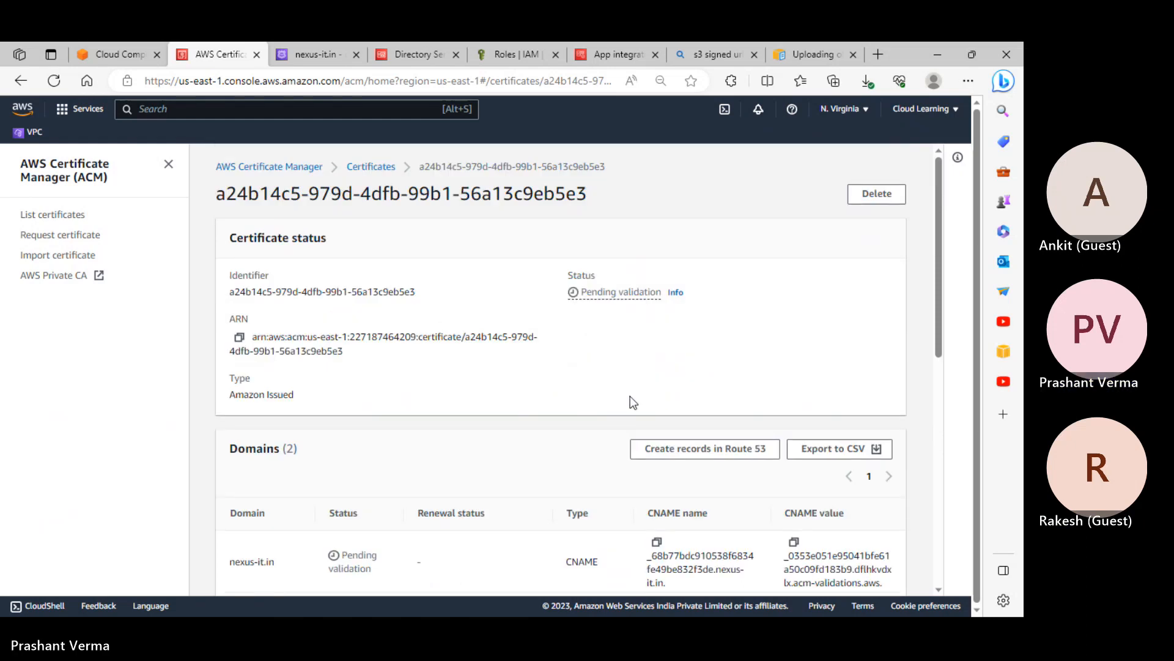
{"action": "left_click", "coordinate": [302, 51]}
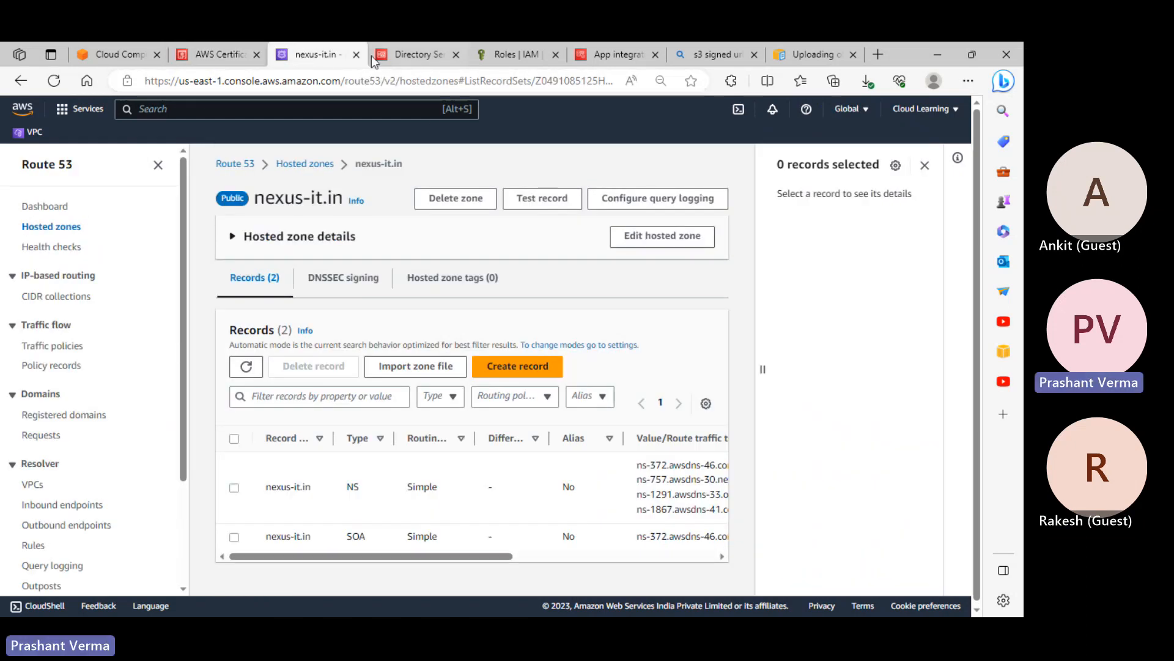
{"action": "left_click", "coordinate": [422, 54]}
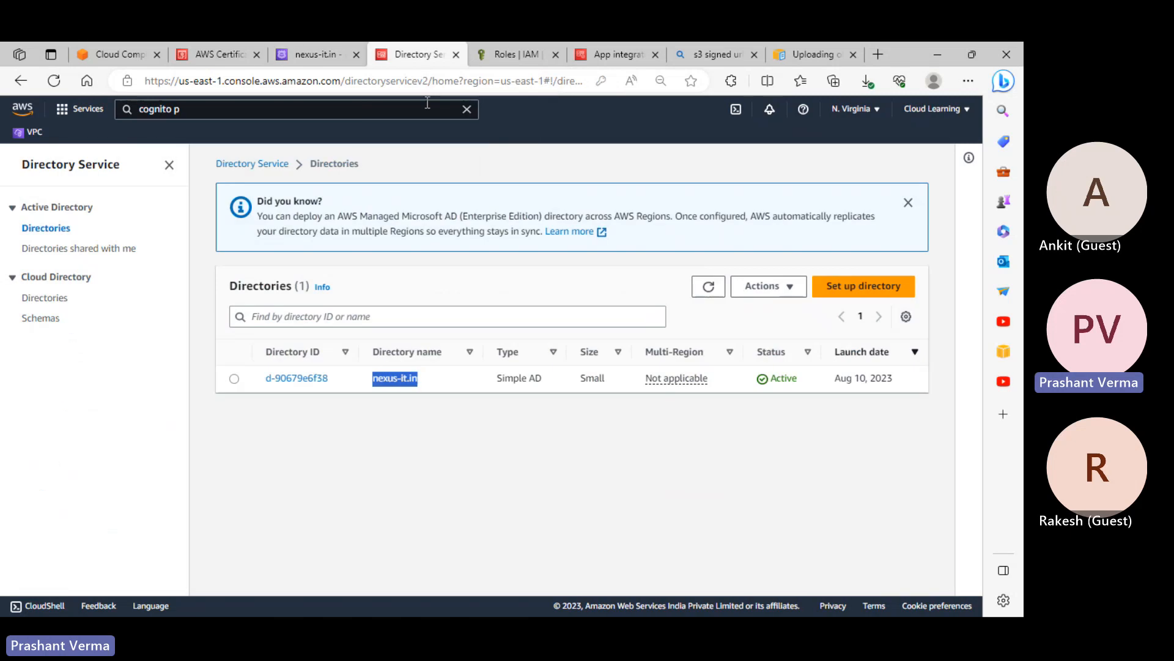
{"action": "left_click", "coordinate": [116, 53]}
{"action": "left_click", "coordinate": [218, 49]}
Search the console for 'ec2' and open the EC2 service
{"action": "left_click", "coordinate": [225, 109]}
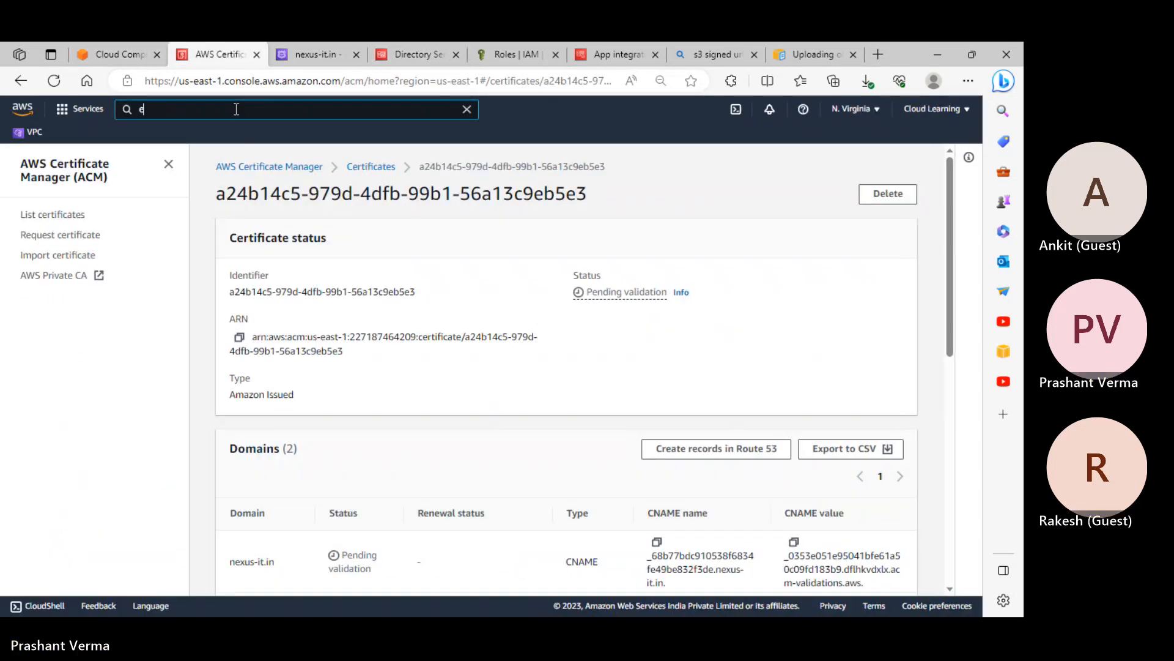
{"action": "type", "text": "ec2"}
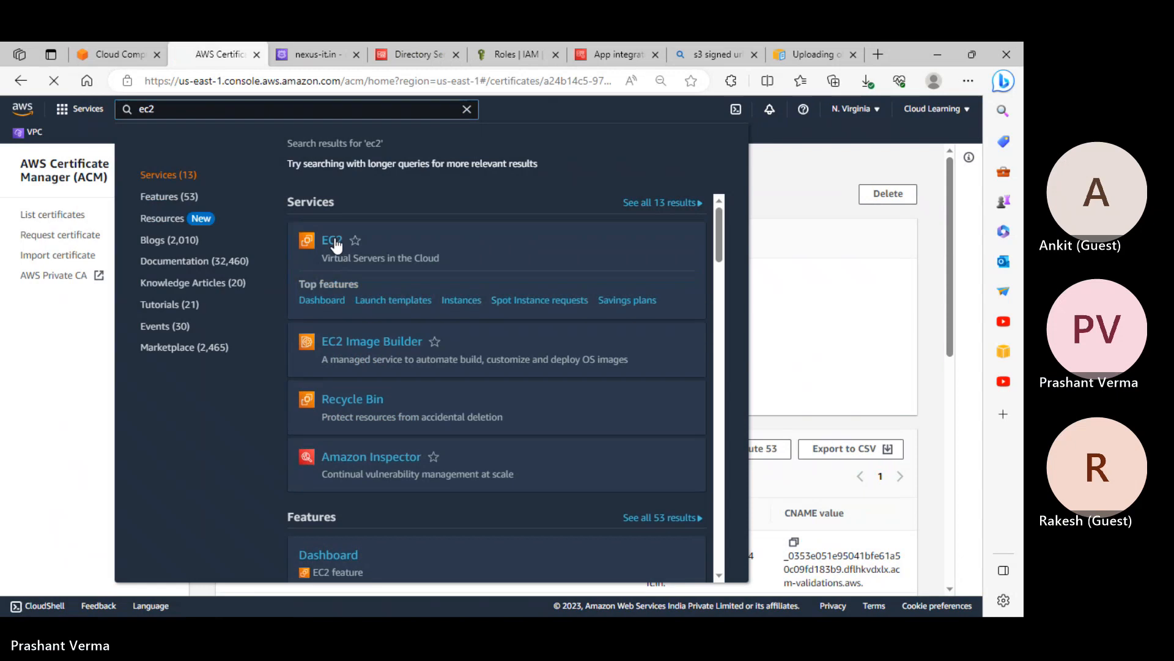
{"action": "left_click", "coordinate": [343, 244]}
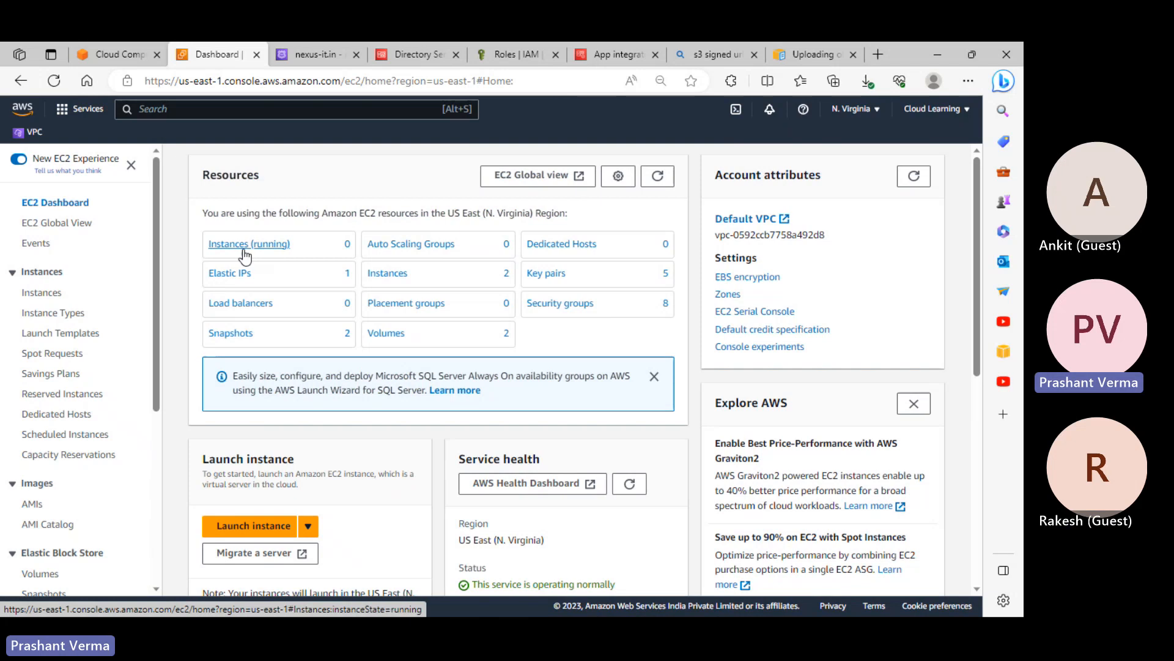
Release Elastic IP address 52.4.45.147 from the Elastic IPs list
{"action": "left_click", "coordinate": [230, 285]}
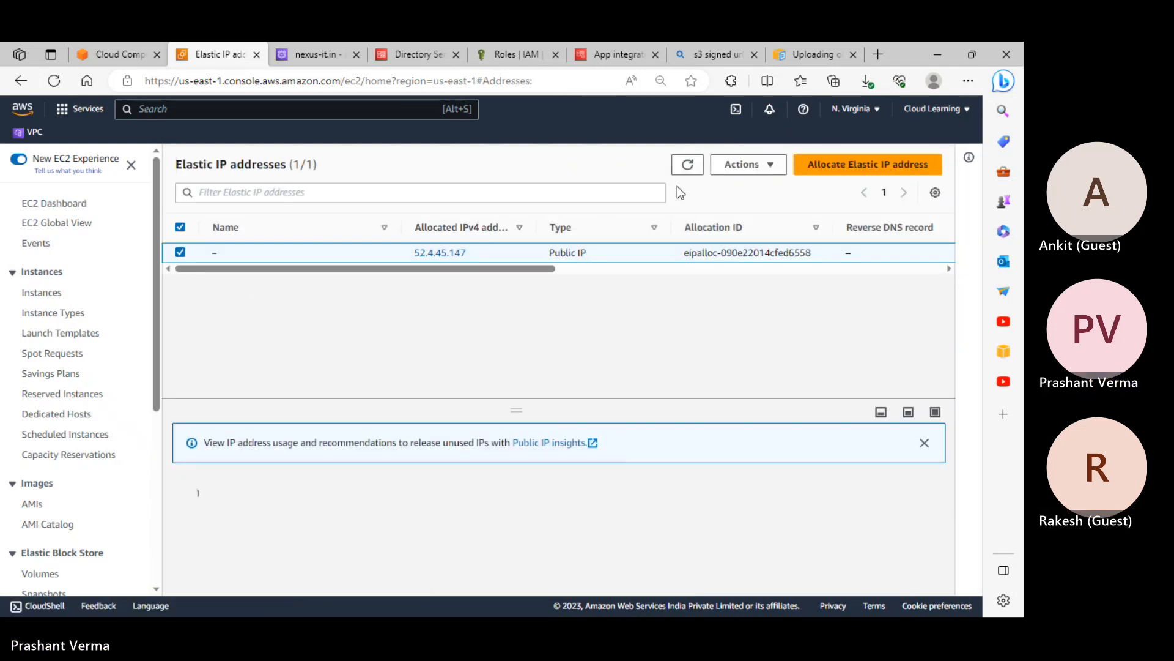
{"action": "left_click", "coordinate": [747, 164]}
{"action": "left_click", "coordinate": [753, 208]}
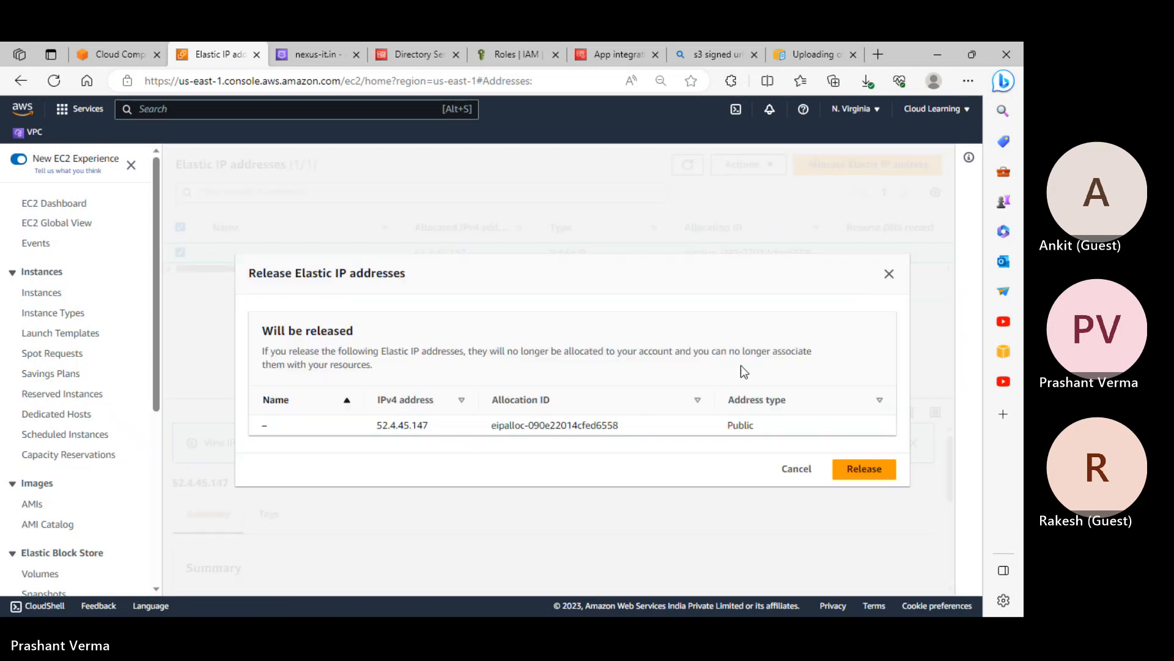
{"action": "left_click", "coordinate": [862, 468]}
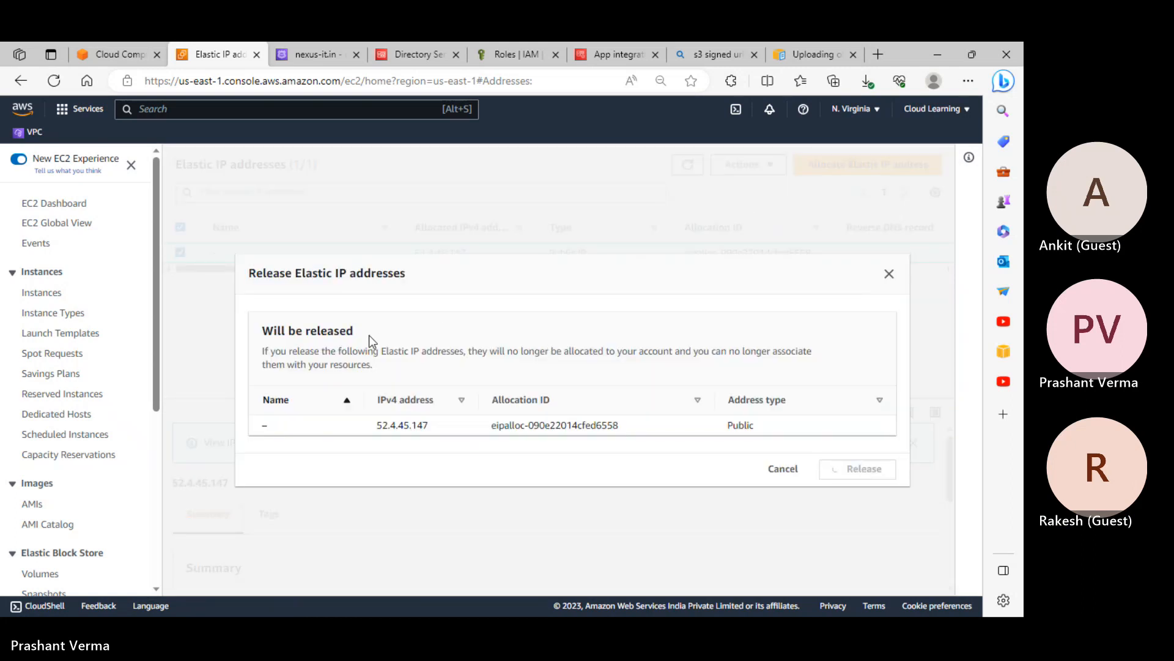
{"action": "left_click", "coordinate": [40, 293]}
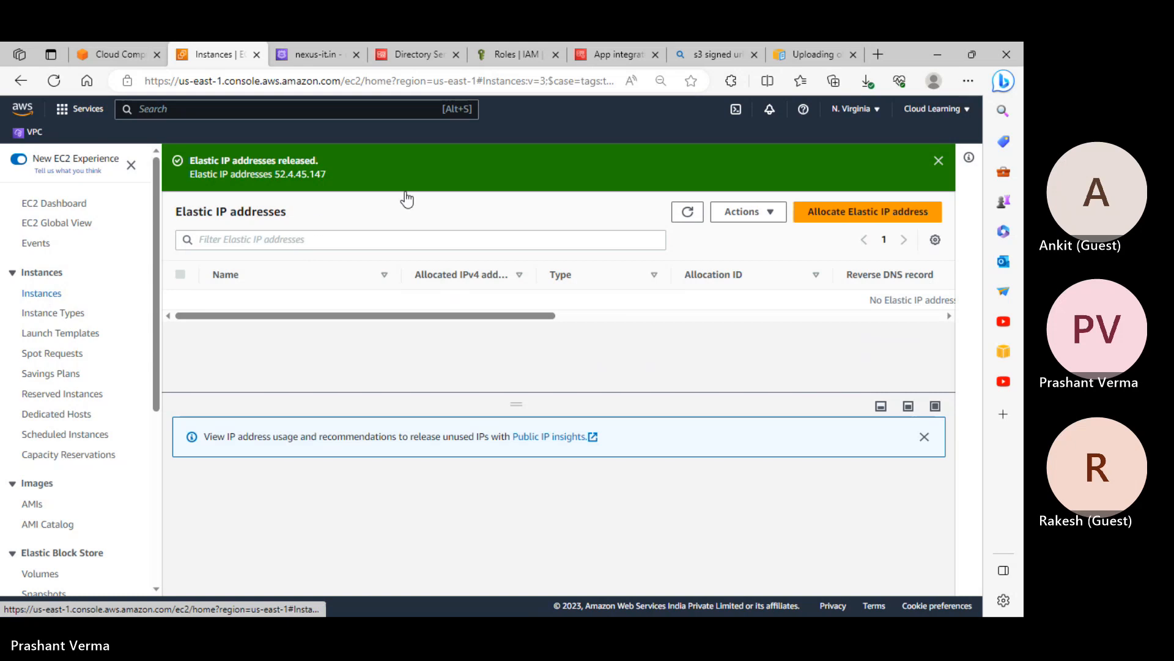
Start a new instance named windowsserver using the Windows Server 2022 Base image
{"action": "left_click", "coordinate": [897, 165]}
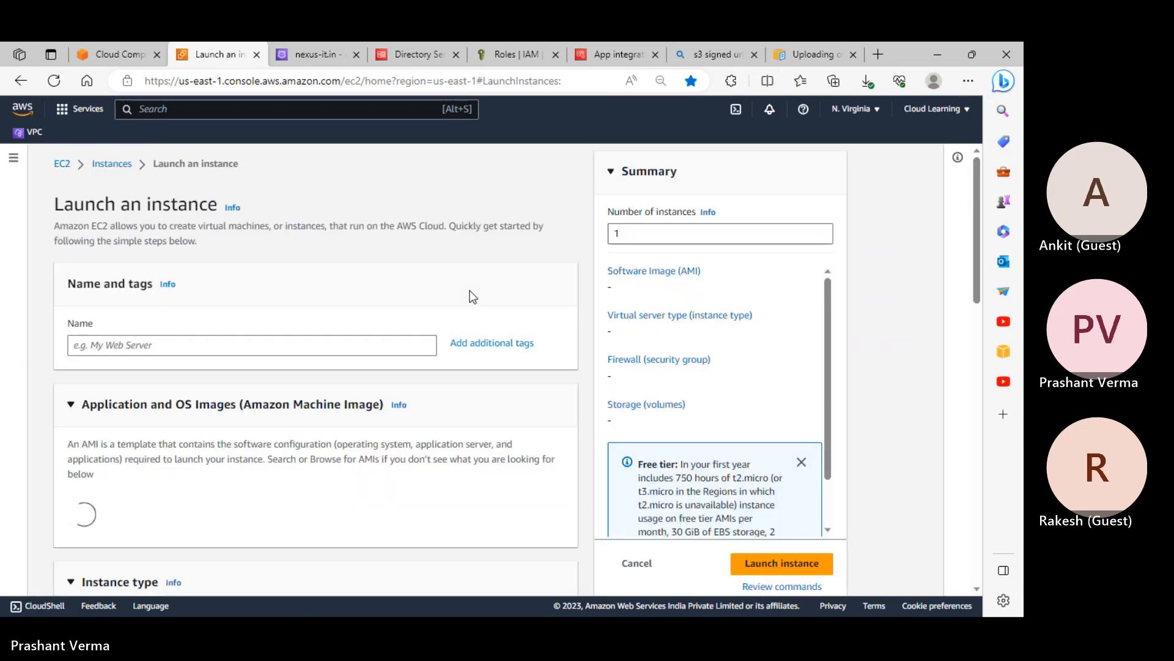
{"action": "left_click", "coordinate": [133, 346]}
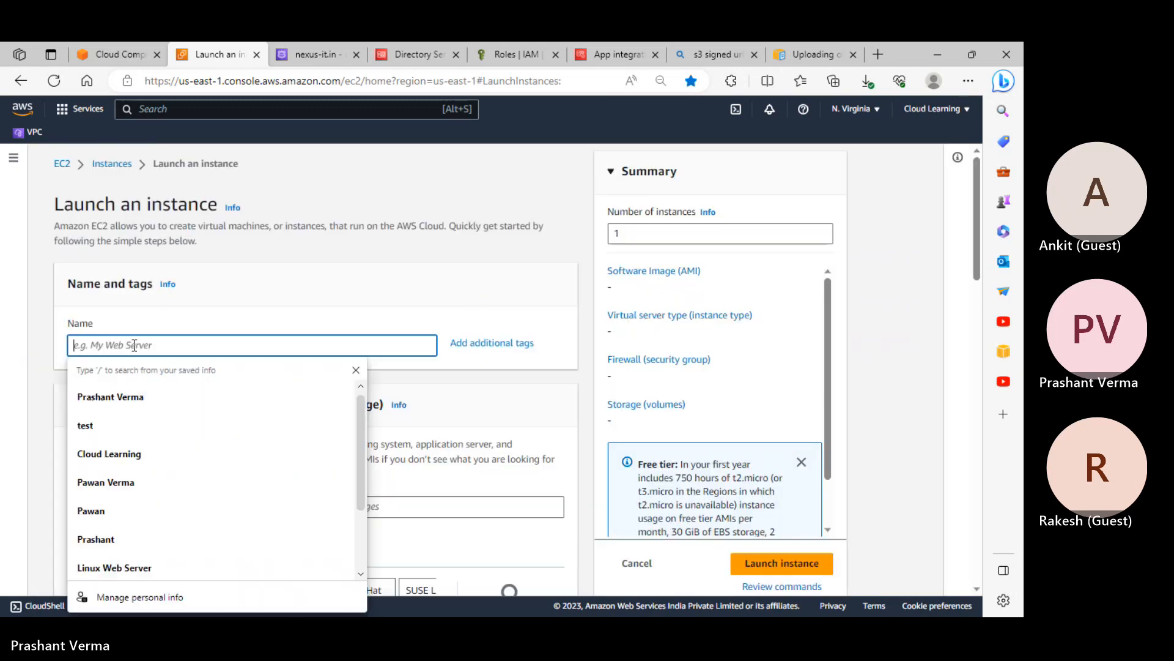
{"action": "type", "text": "windowsserver"}
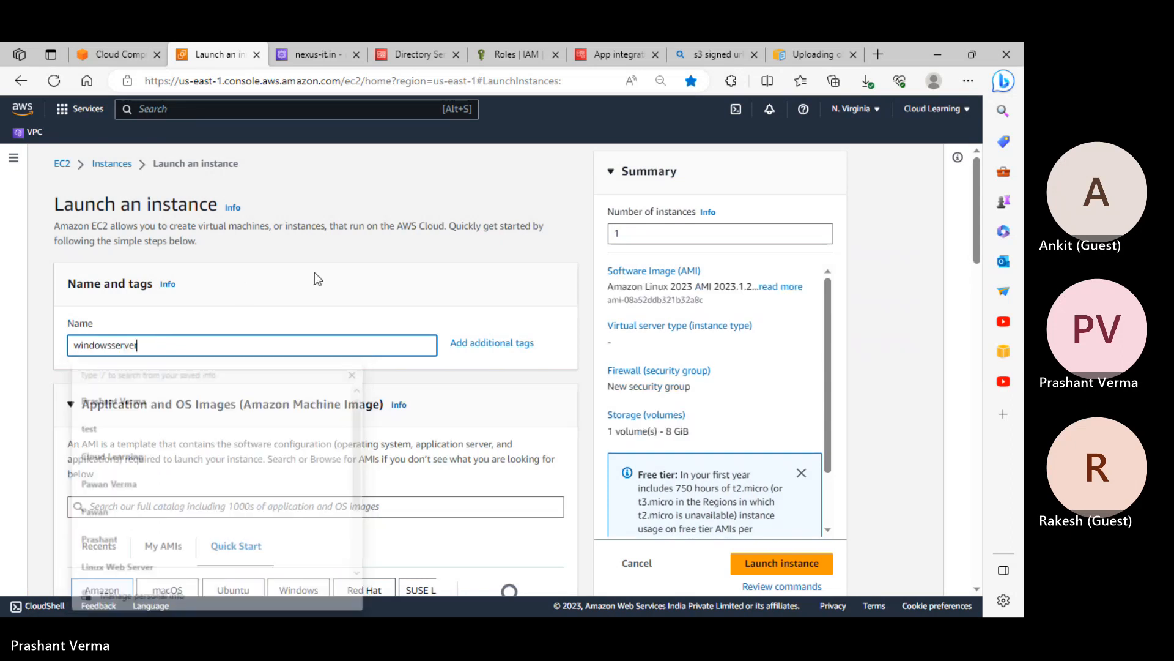
{"action": "scroll", "coordinate": [356, 303], "scroll_direction": "down", "scroll_amount": 4}
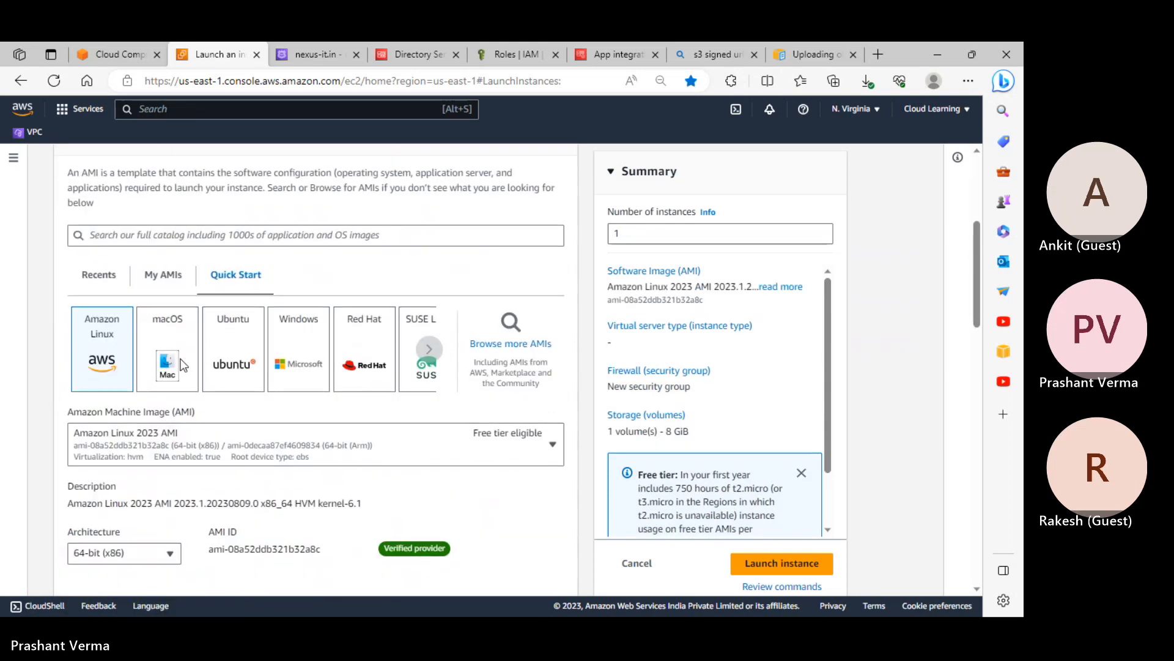
{"action": "left_click", "coordinate": [299, 372]}
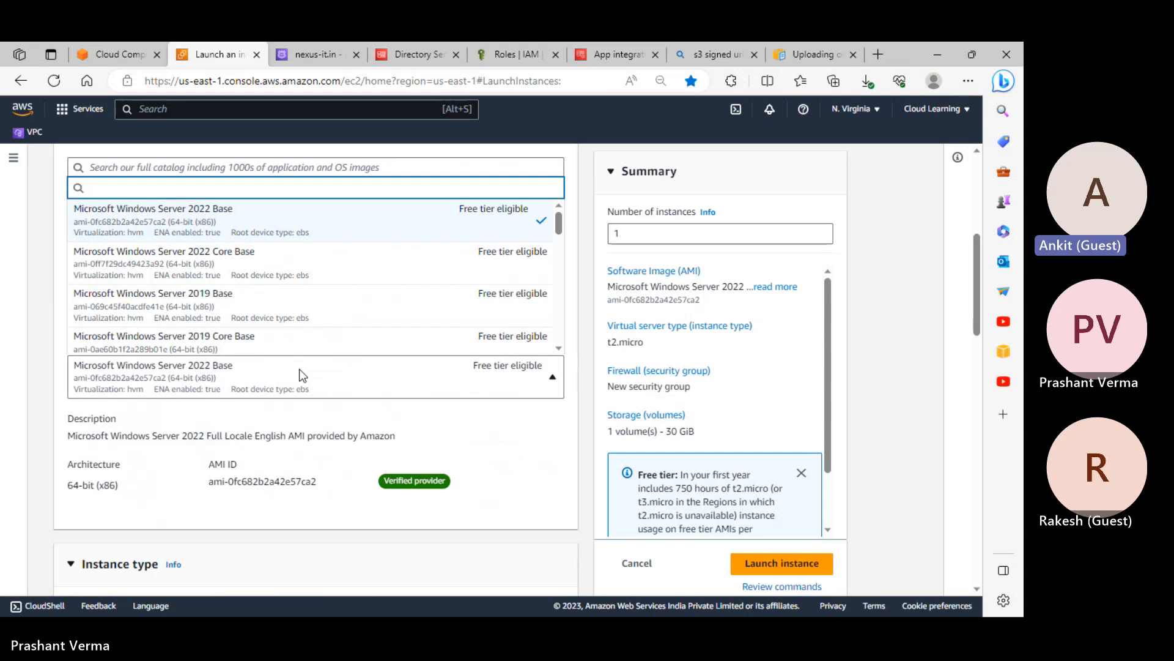
{"action": "left_click", "coordinate": [267, 316]}
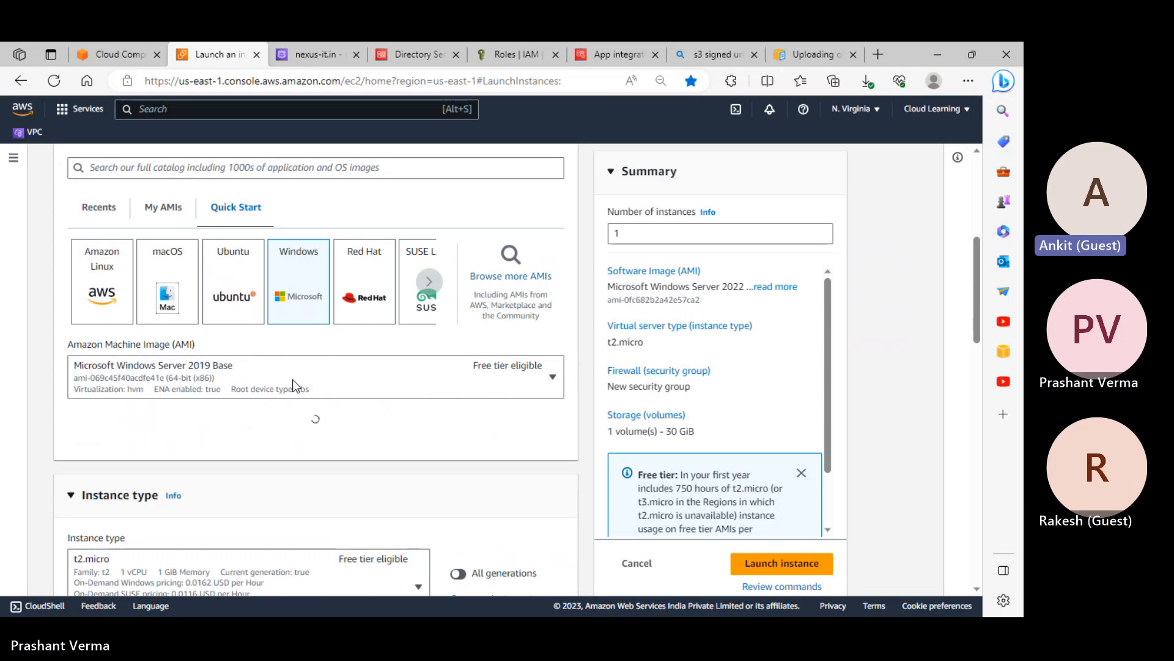
{"action": "scroll", "coordinate": [292, 380], "scroll_direction": "down", "scroll_amount": 2}
{"action": "scroll", "coordinate": [292, 386], "scroll_direction": "up", "scroll_amount": 1}
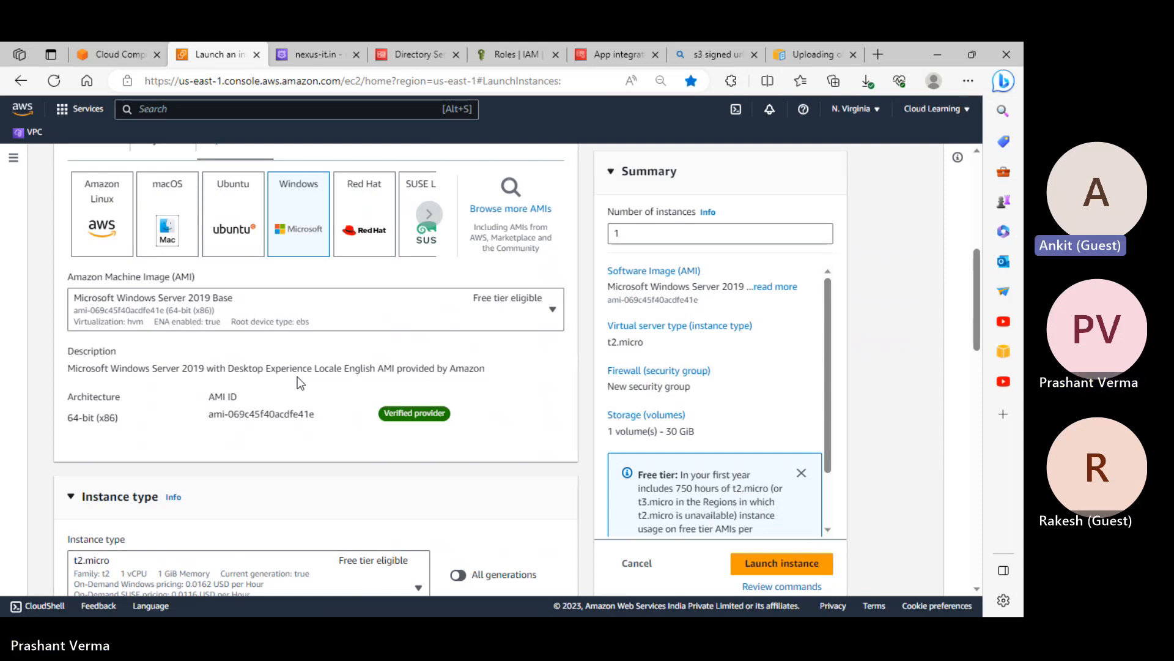
{"action": "scroll", "coordinate": [269, 310], "scroll_direction": "down", "scroll_amount": 2}
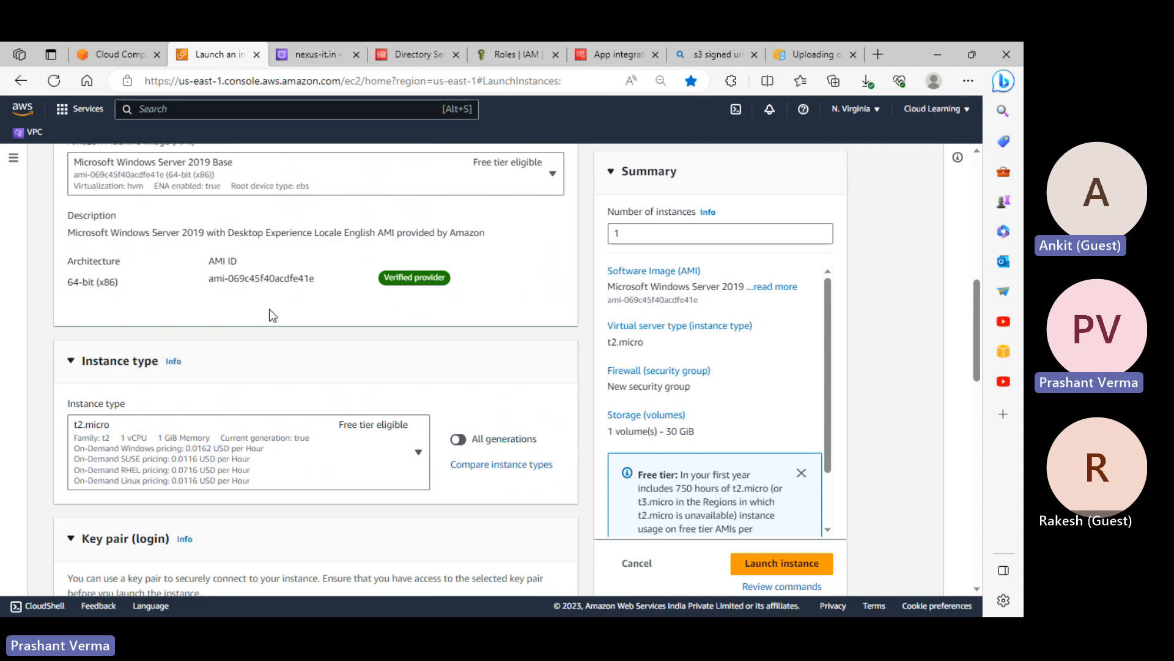
{"action": "scroll", "coordinate": [269, 310], "scroll_direction": "up", "scroll_amount": 2}
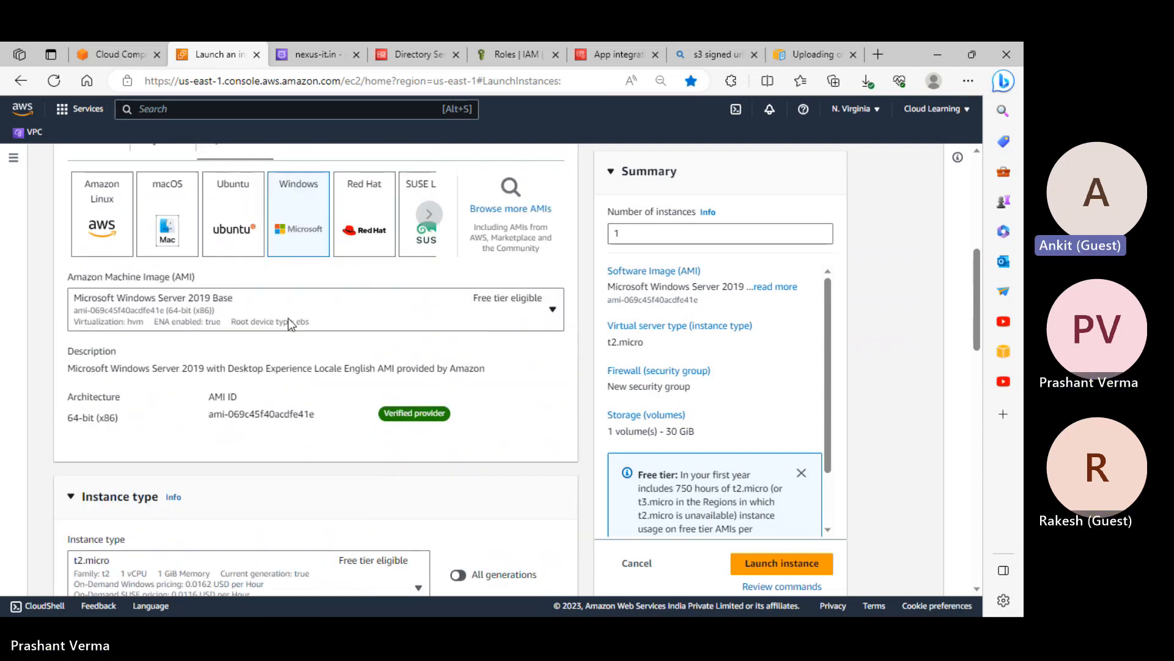
{"action": "scroll", "coordinate": [294, 319], "scroll_direction": "down", "scroll_amount": 1}
{"action": "scroll", "coordinate": [282, 321], "scroll_direction": "down", "scroll_amount": 3}
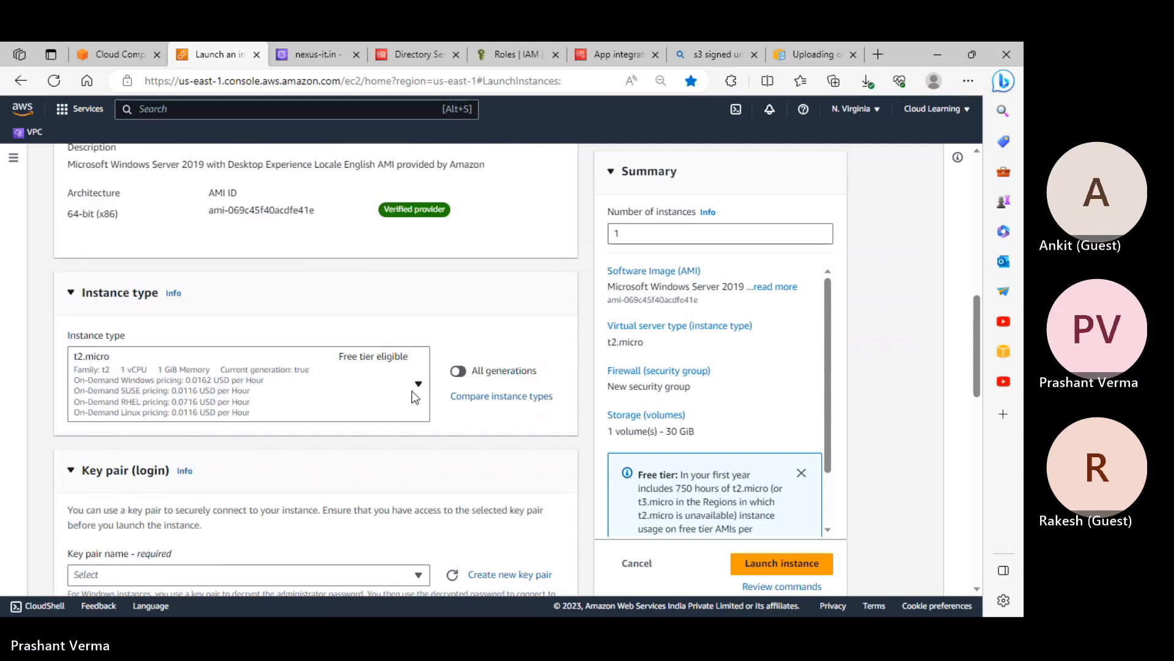
{"action": "scroll", "coordinate": [279, 287], "scroll_direction": "up", "scroll_amount": 4}
{"action": "left_click", "coordinate": [240, 318]}
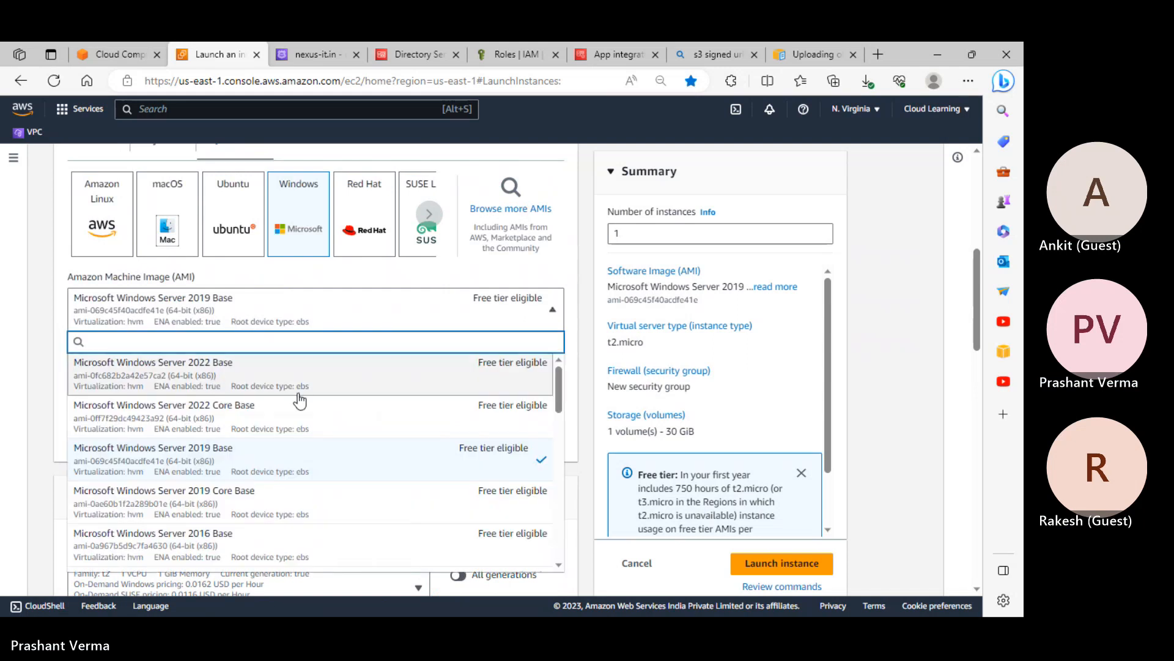
{"action": "left_click", "coordinate": [287, 379]}
{"action": "scroll", "coordinate": [290, 380], "scroll_direction": "down", "scroll_amount": 3}
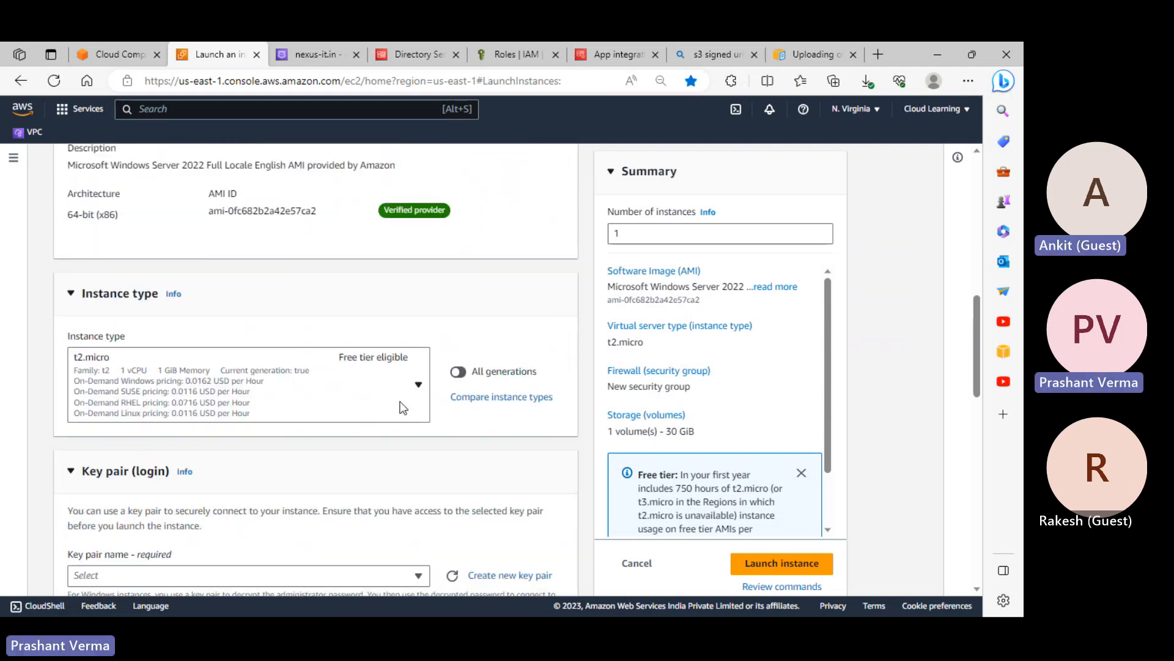
{"action": "scroll", "coordinate": [403, 408], "scroll_direction": "down", "scroll_amount": 2}
Select an existing key pair for logging in to the instance
{"action": "left_click", "coordinate": [240, 445]}
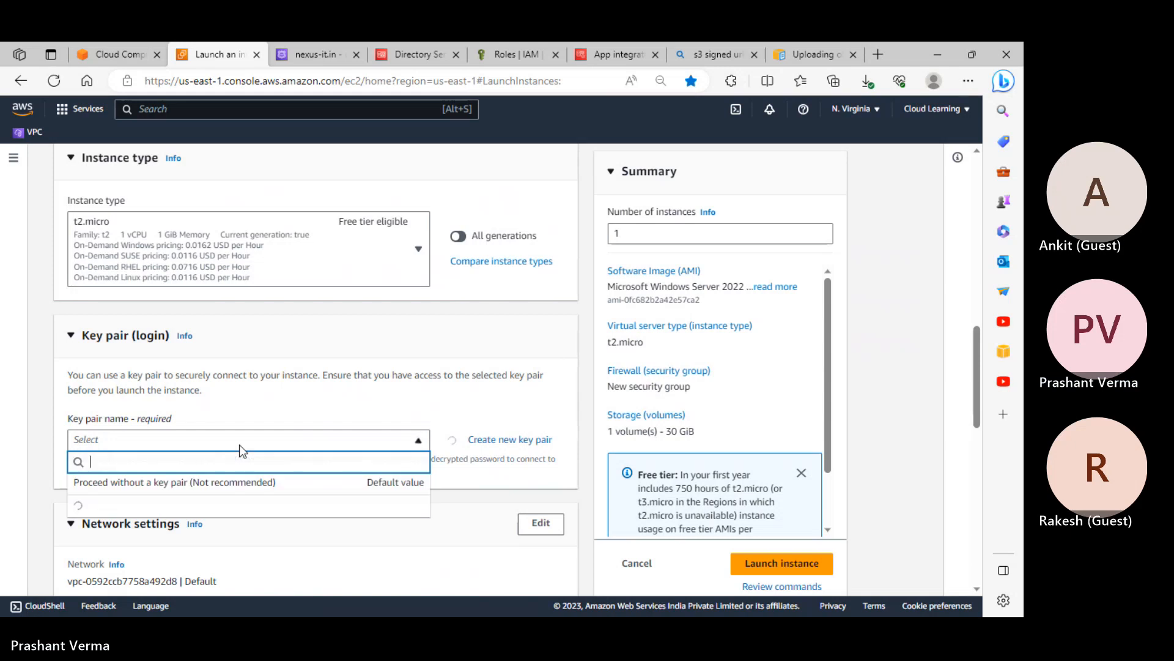
{"action": "scroll", "coordinate": [129, 545], "scroll_direction": "down", "scroll_amount": 2}
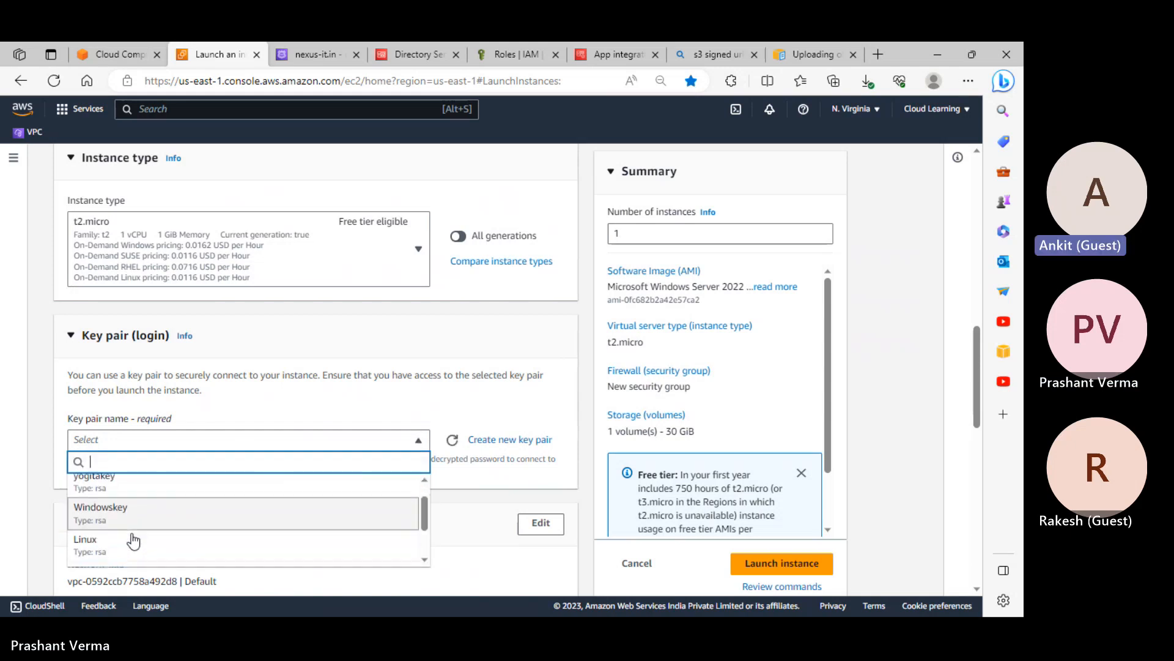
{"action": "scroll", "coordinate": [134, 541], "scroll_direction": "down", "scroll_amount": 2}
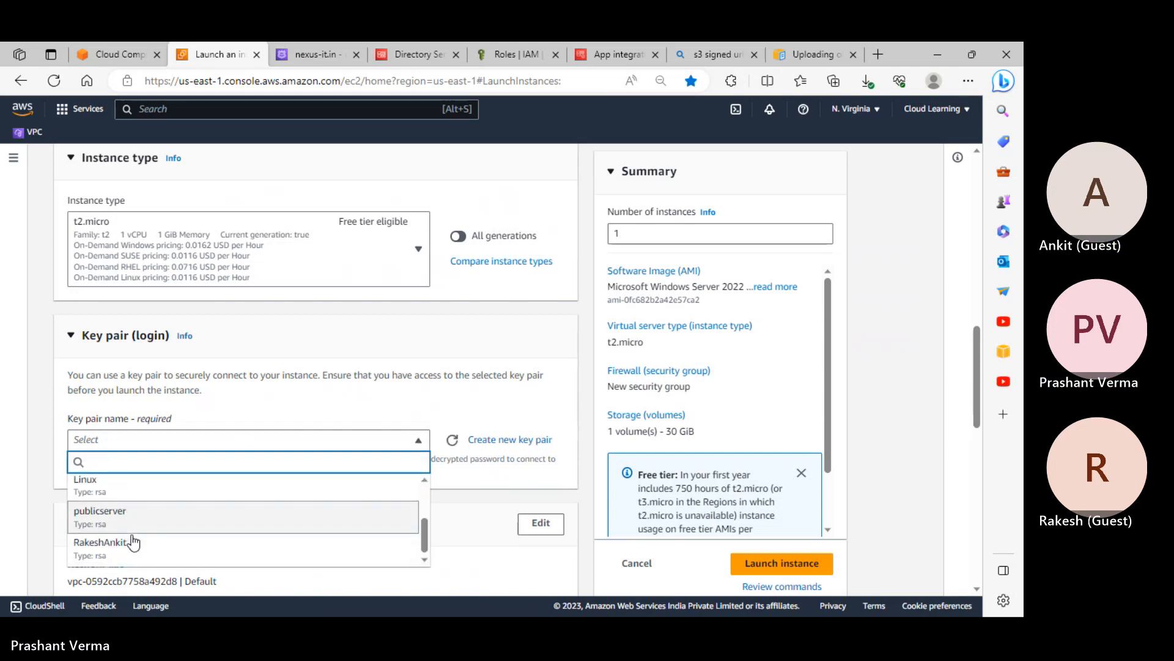
{"action": "left_click", "coordinate": [208, 542]}
{"action": "scroll", "coordinate": [331, 434], "scroll_direction": "down", "scroll_amount": 3}
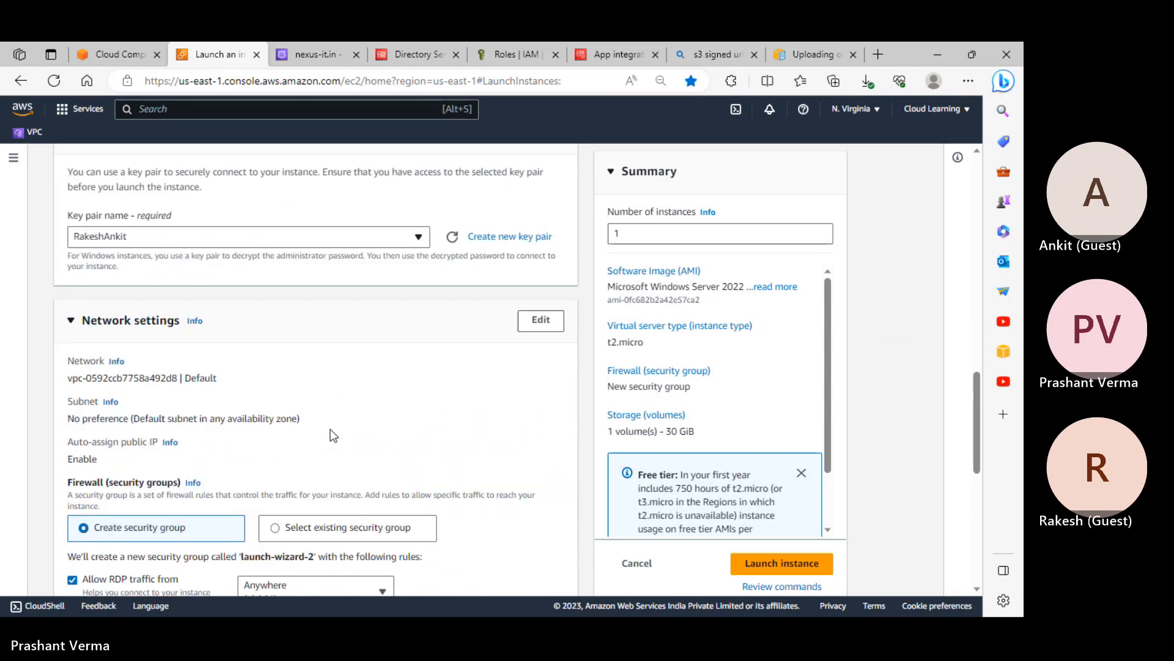
Edit then collapse Network settings, and expand the Advanced details section
{"action": "left_click", "coordinate": [542, 320]}
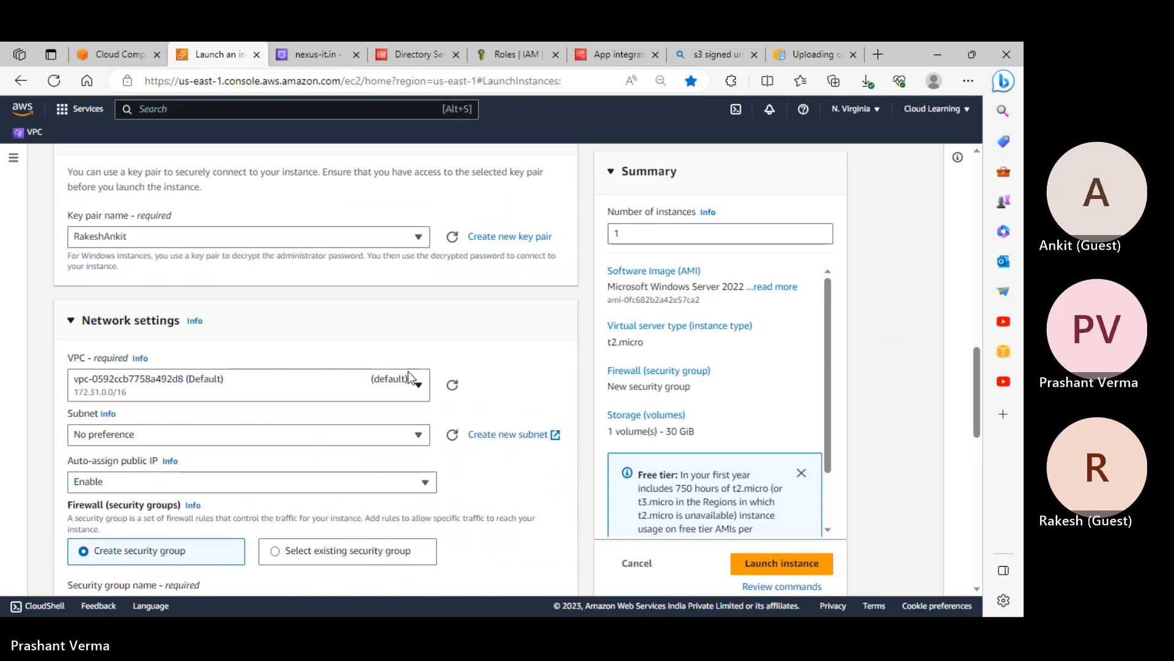
{"action": "left_click", "coordinate": [86, 324]}
{"action": "scroll", "coordinate": [347, 386], "scroll_direction": "down", "scroll_amount": 1}
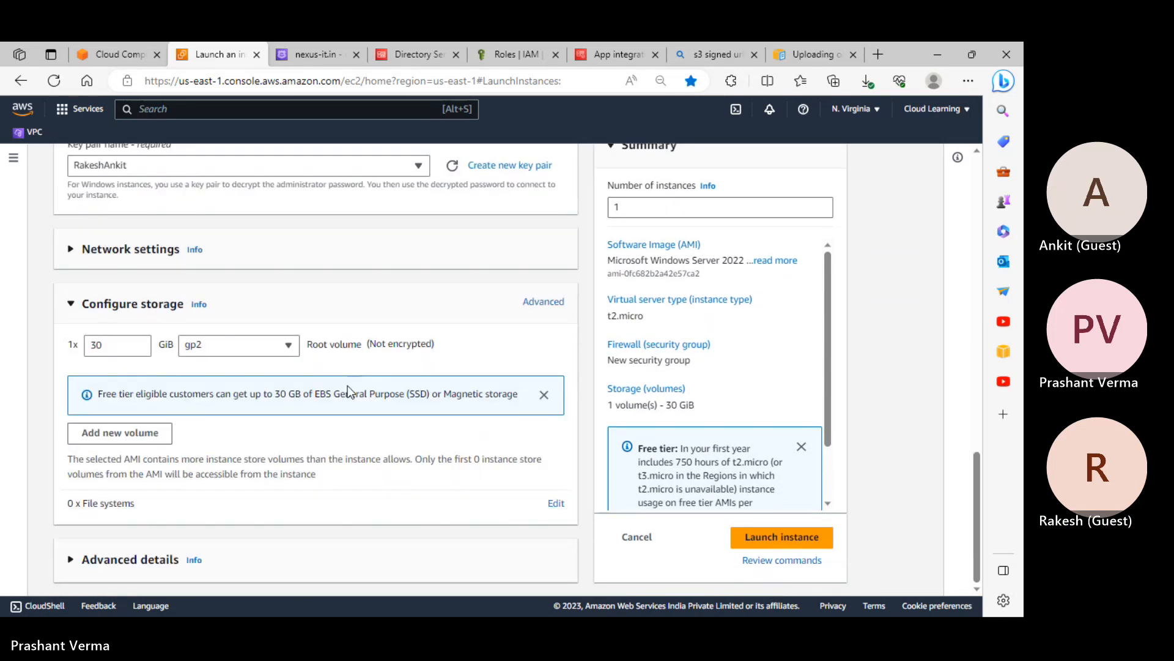
{"action": "scroll", "coordinate": [347, 385], "scroll_direction": "up", "scroll_amount": 5}
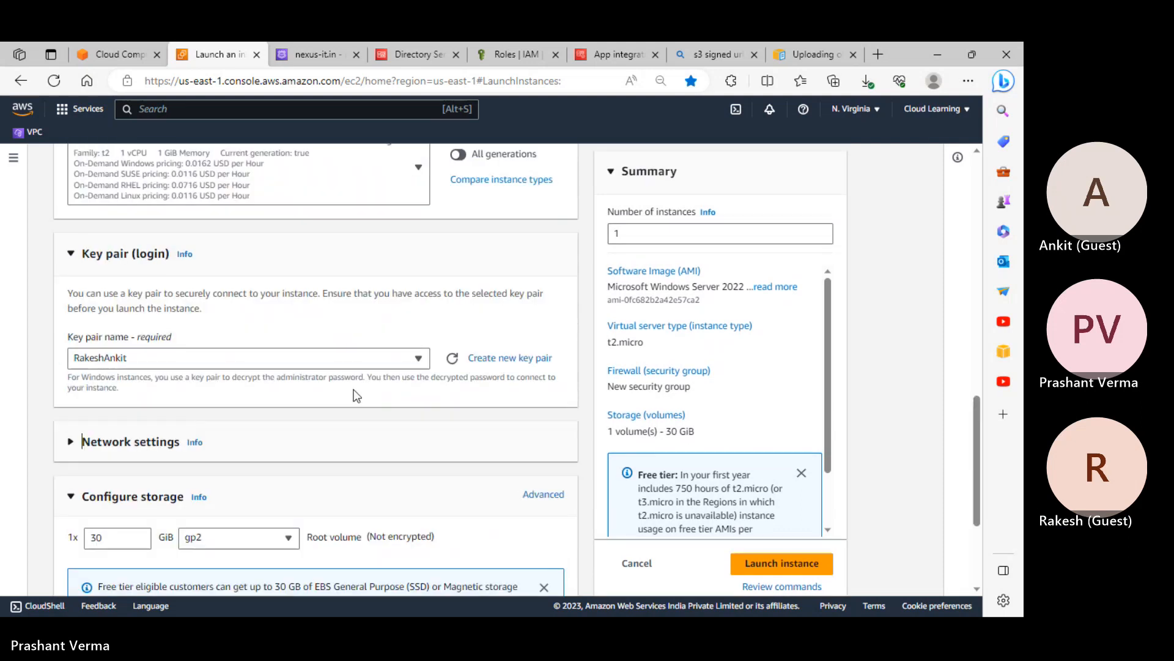
{"action": "scroll", "coordinate": [354, 389], "scroll_direction": "down", "scroll_amount": 5}
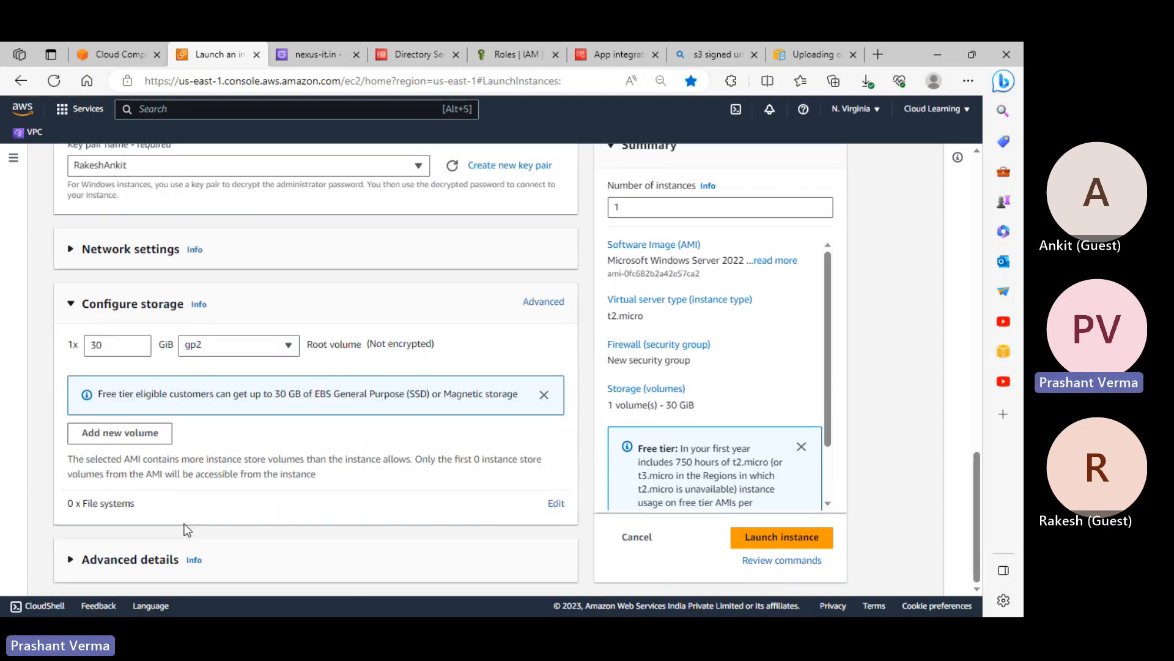
{"action": "left_click", "coordinate": [158, 558]}
{"action": "scroll", "coordinate": [326, 506], "scroll_direction": "down", "scroll_amount": 4}
Choose nexus-it.in as the domain join directory
{"action": "scroll", "coordinate": [310, 457], "scroll_direction": "down", "scroll_amount": 1}
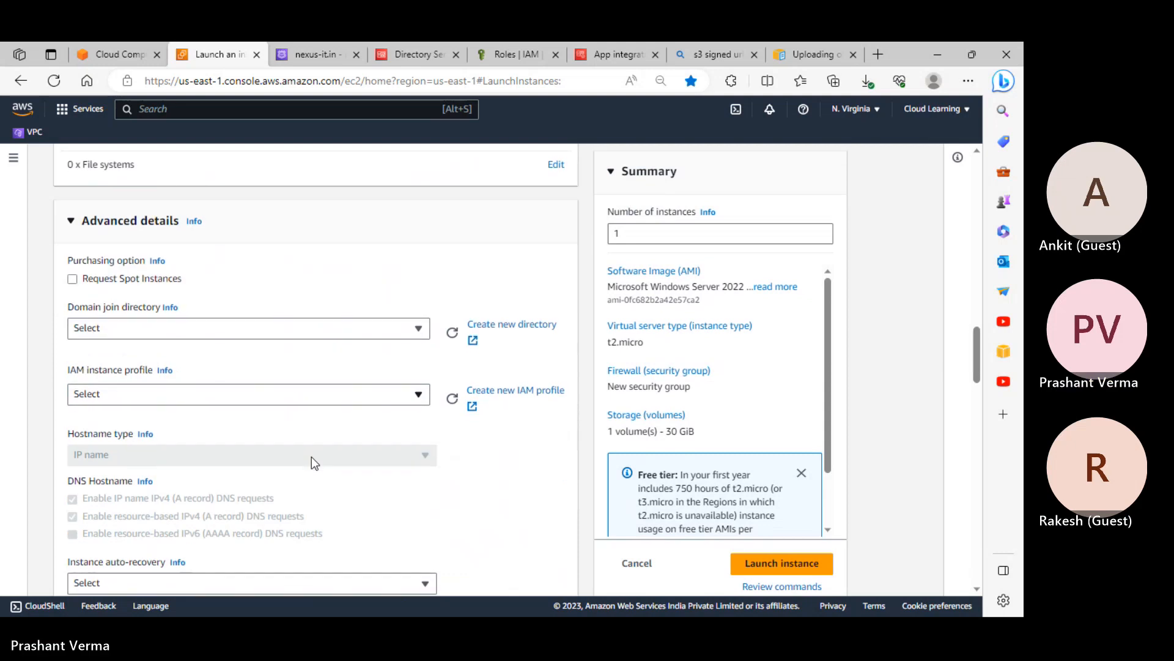
{"action": "left_click", "coordinate": [145, 327]}
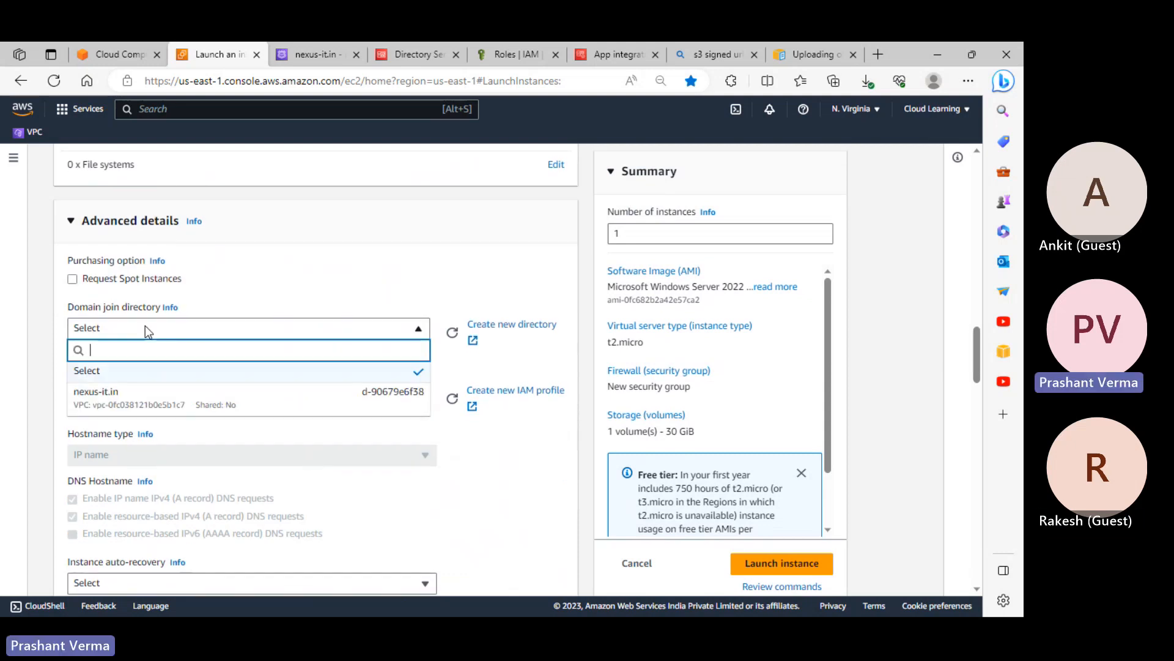
{"action": "left_click", "coordinate": [120, 411]}
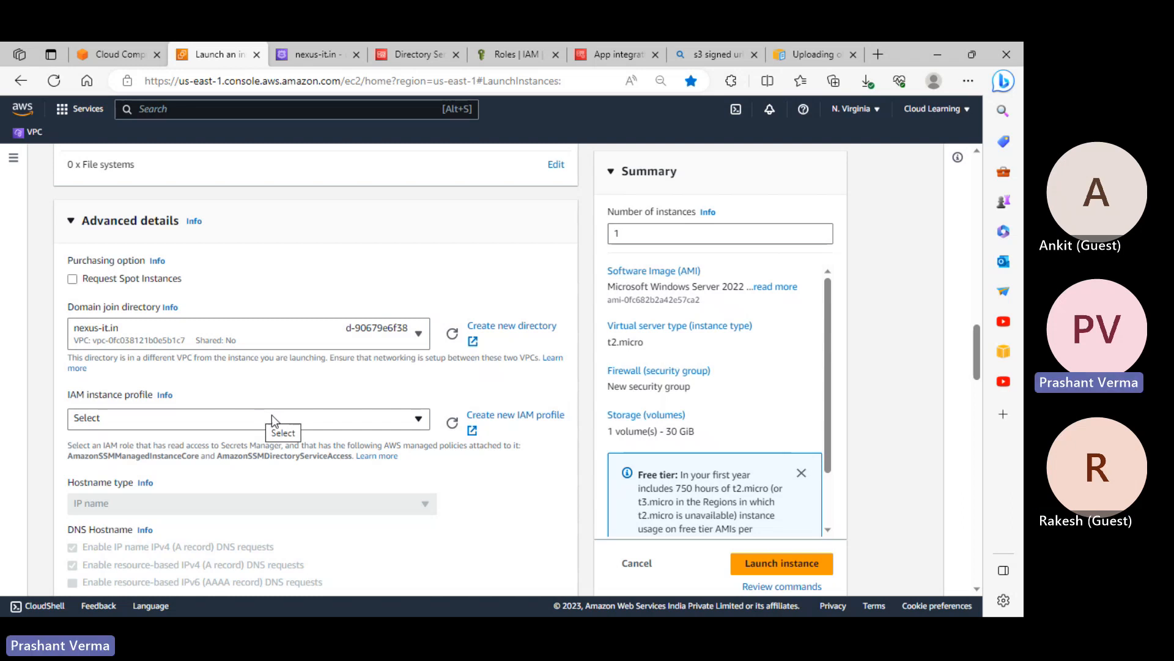
Attach the AwsDirectoryServiceRole IAM instance profile to the instance
{"action": "left_click", "coordinate": [301, 422]}
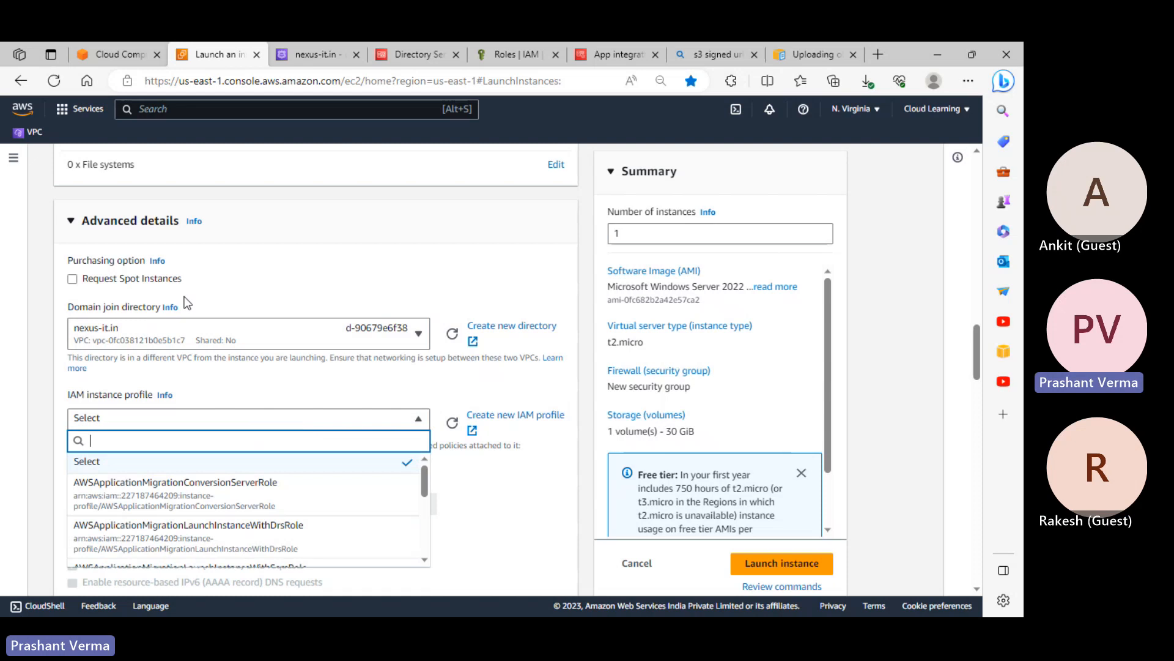
{"action": "scroll", "coordinate": [248, 505], "scroll_direction": "down", "scroll_amount": 2}
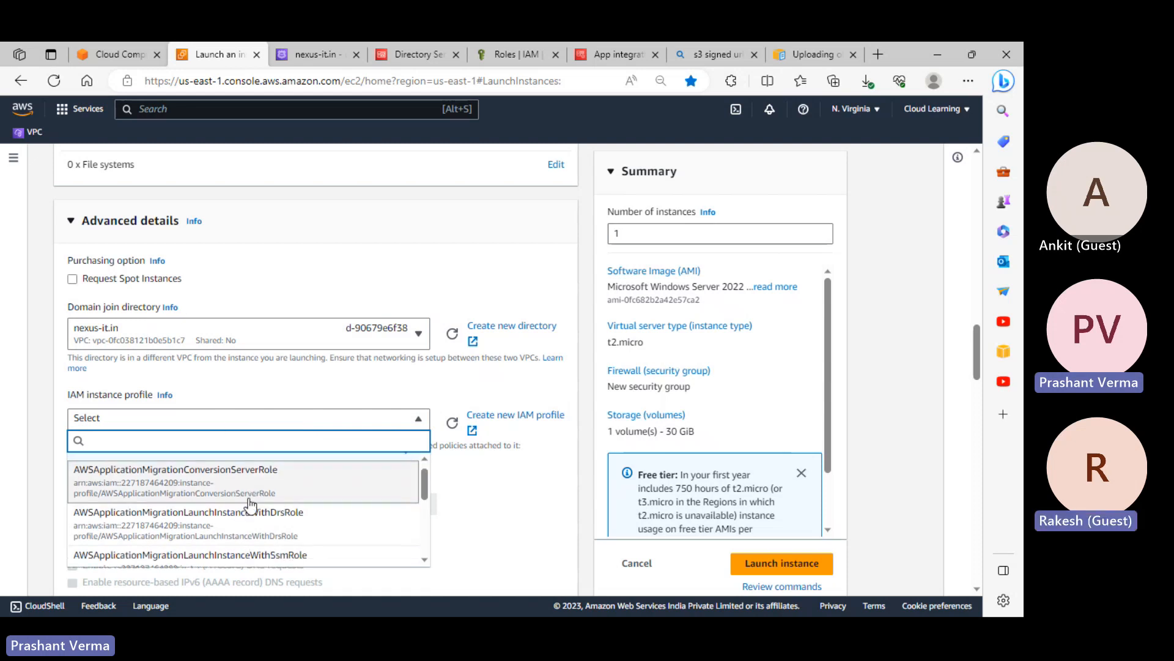
{"action": "scroll", "coordinate": [250, 506], "scroll_direction": "down", "scroll_amount": 5}
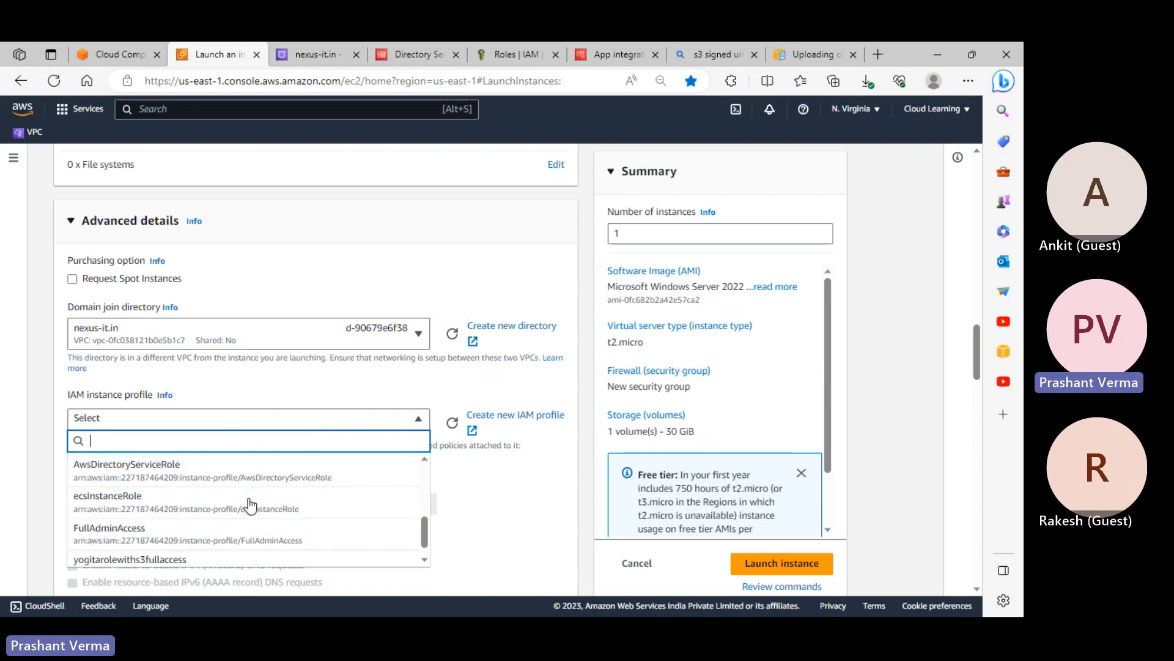
{"action": "left_click", "coordinate": [152, 472]}
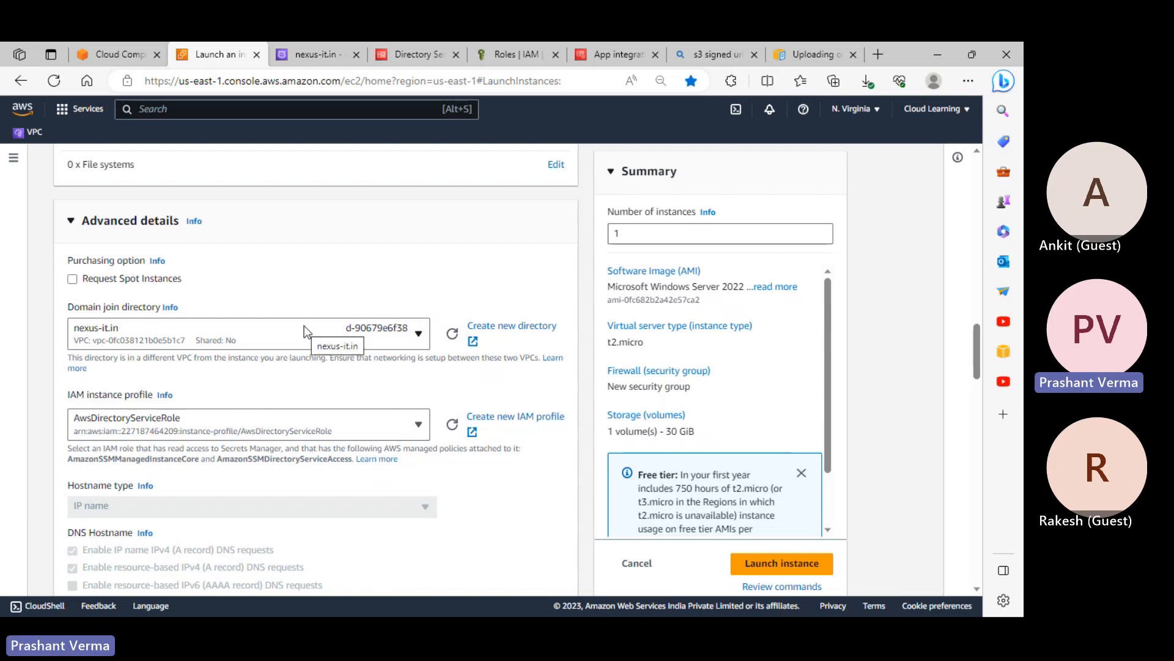
{"action": "scroll", "coordinate": [346, 374], "scroll_direction": "down", "scroll_amount": 3}
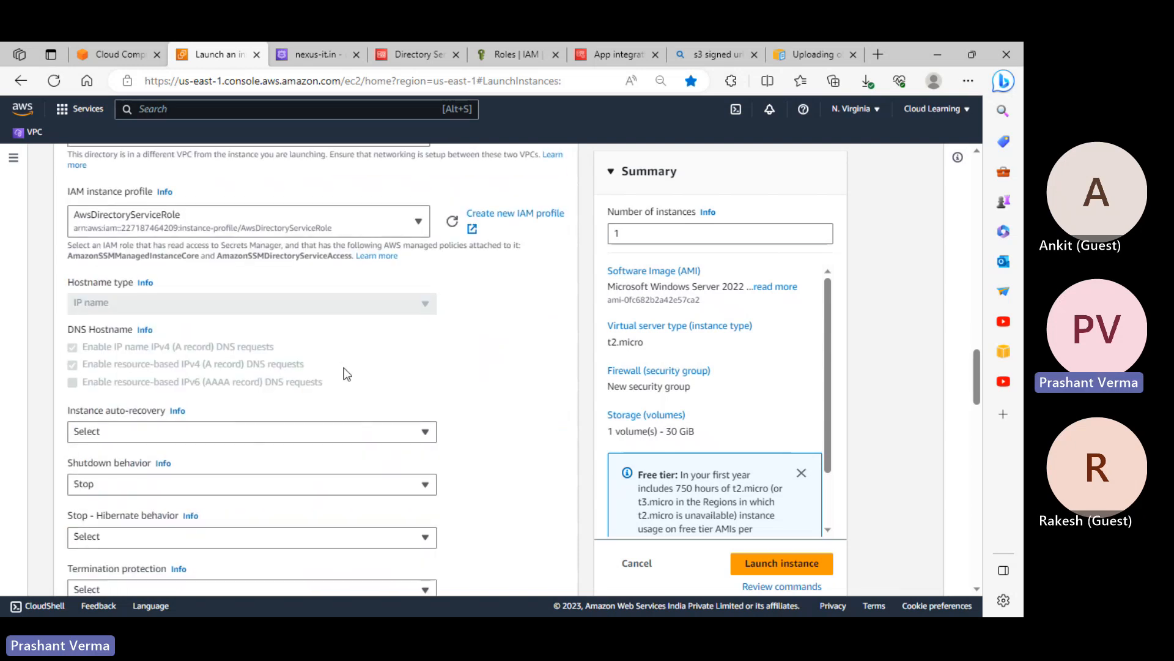
{"action": "scroll", "coordinate": [344, 370], "scroll_direction": "up", "scroll_amount": 3}
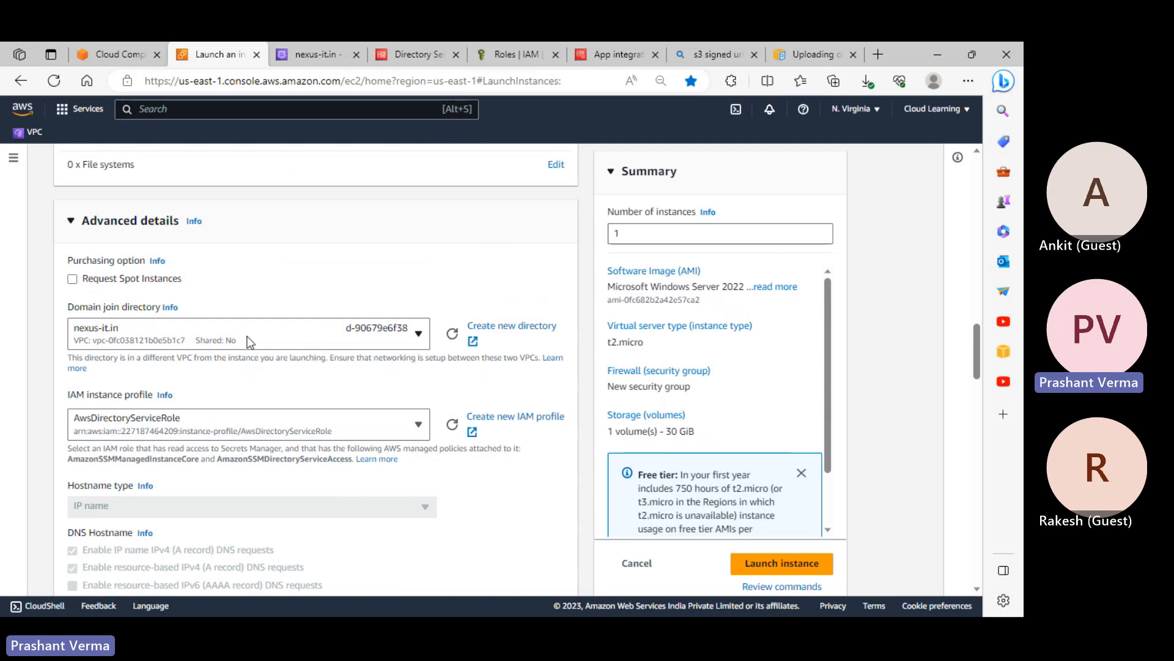
{"action": "scroll", "coordinate": [269, 422], "scroll_direction": "down", "scroll_amount": 3}
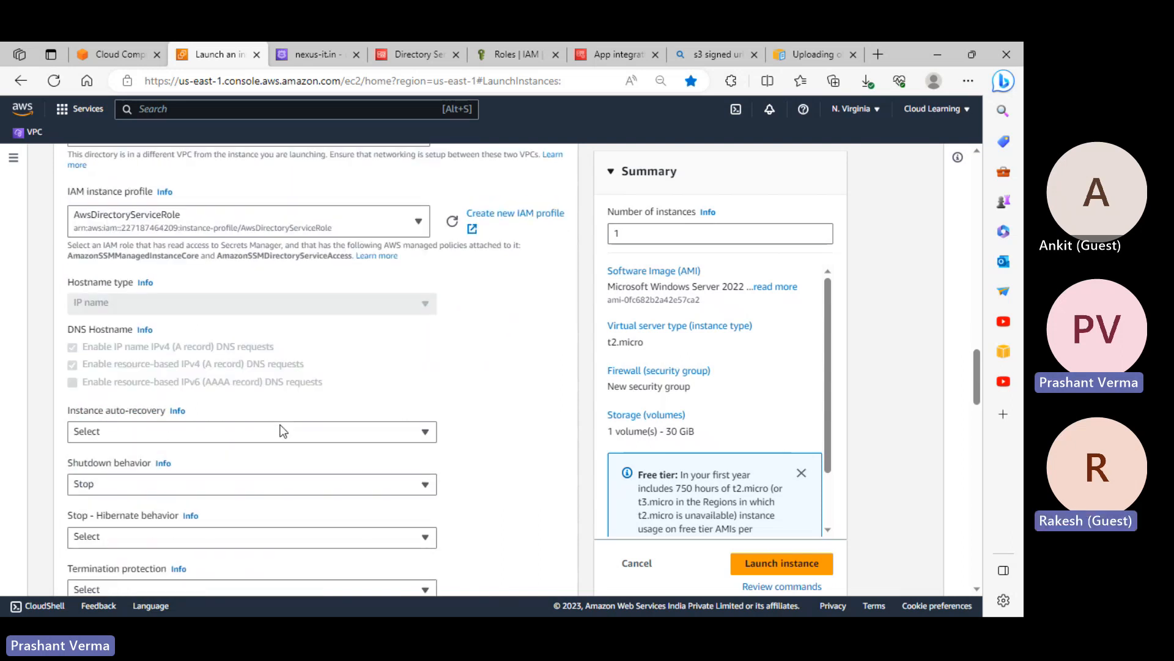
{"action": "scroll", "coordinate": [281, 425], "scroll_direction": "down", "scroll_amount": 10}
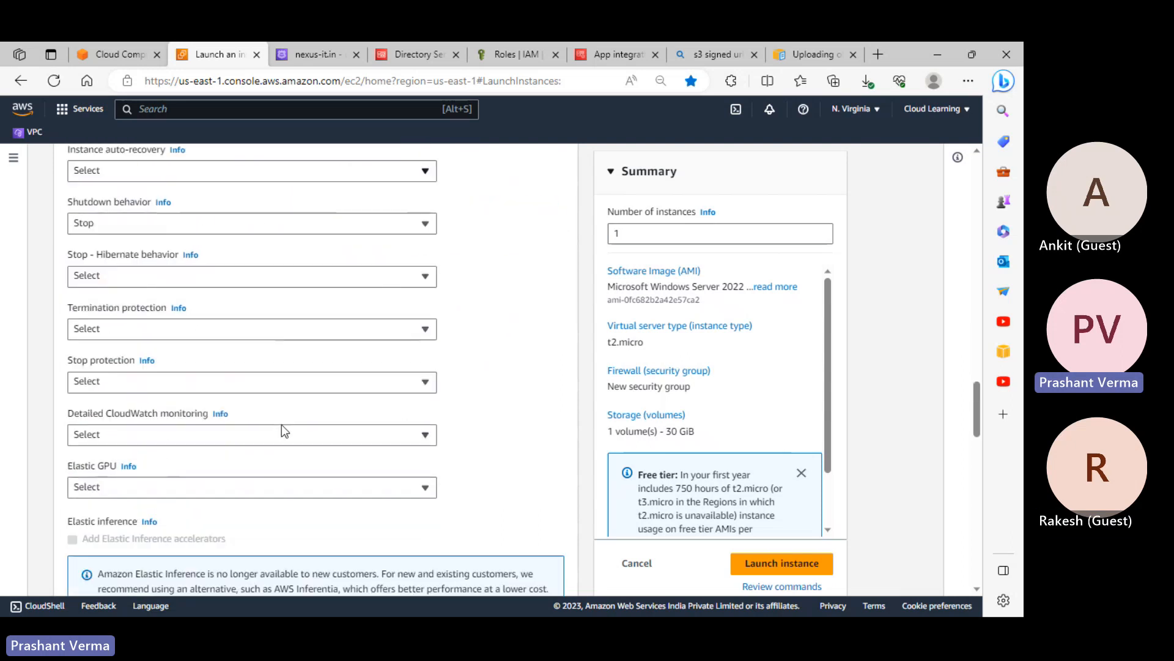
Launch the windowsserver instance and go to the full instances list
{"action": "left_click", "coordinate": [797, 575]}
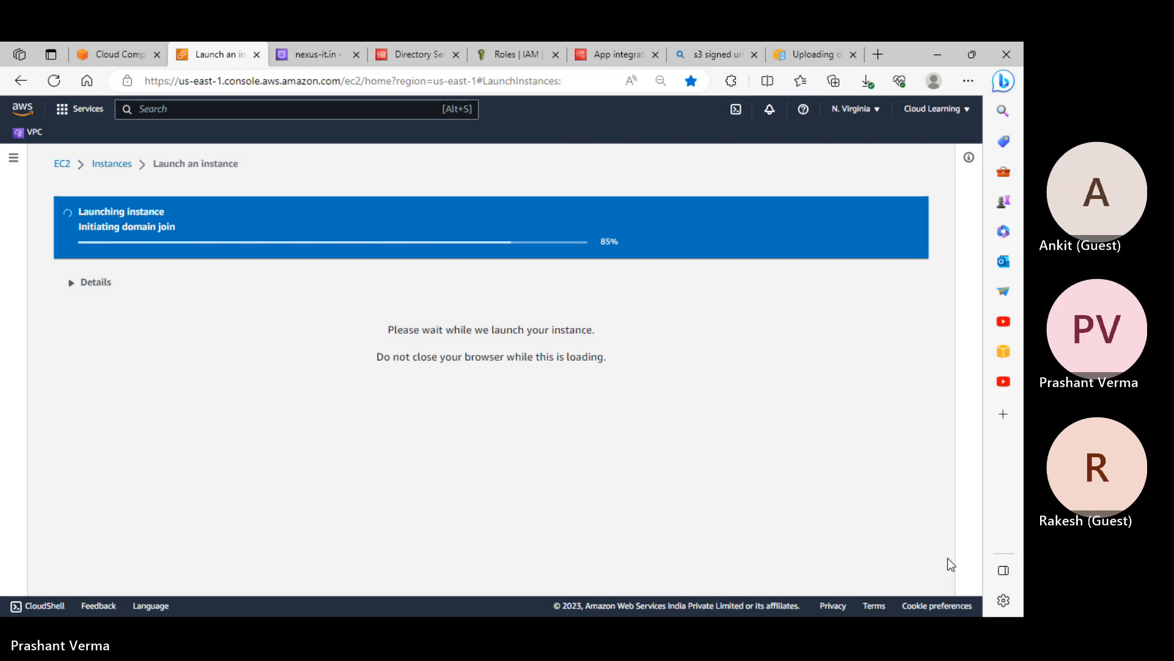
{"action": "scroll", "coordinate": [914, 534], "scroll_direction": "down", "scroll_amount": 5}
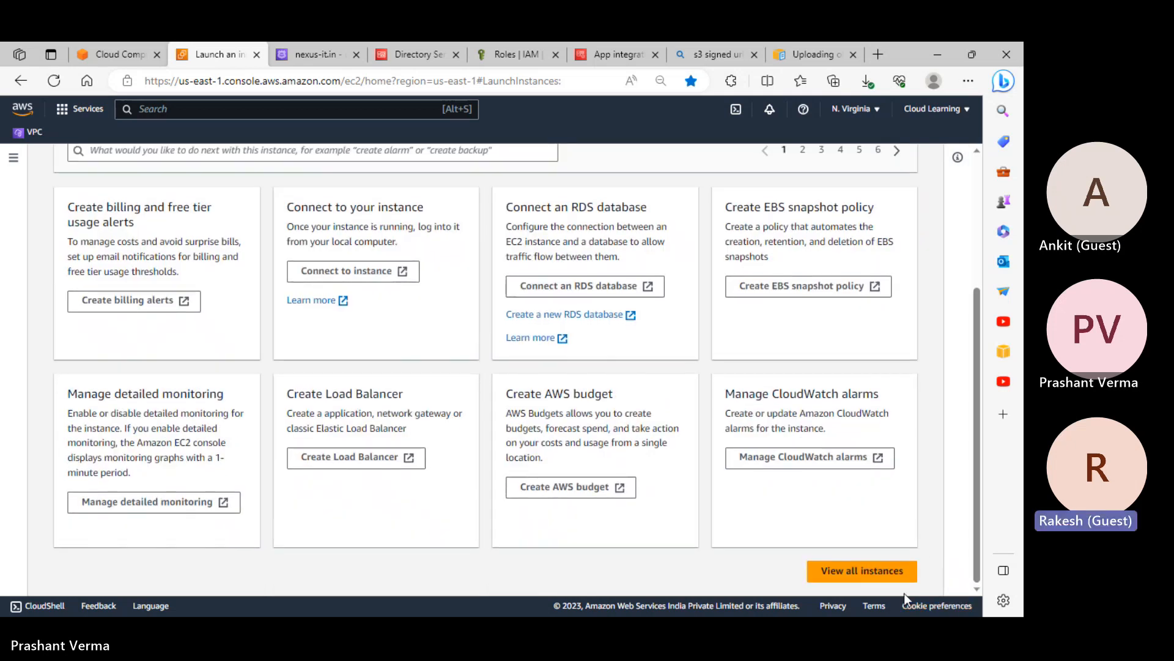
{"action": "left_click", "coordinate": [872, 570]}
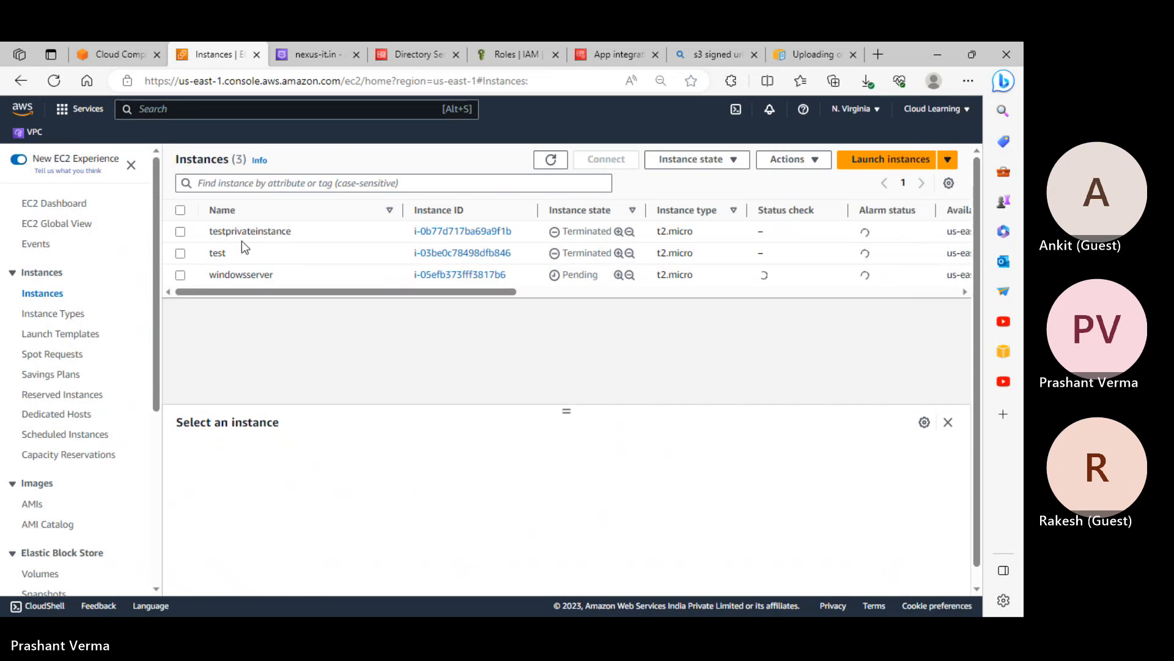
Refresh until windowsserver is Running and view its details, public IPv4 54.164.143.98
{"action": "left_click", "coordinate": [180, 274]}
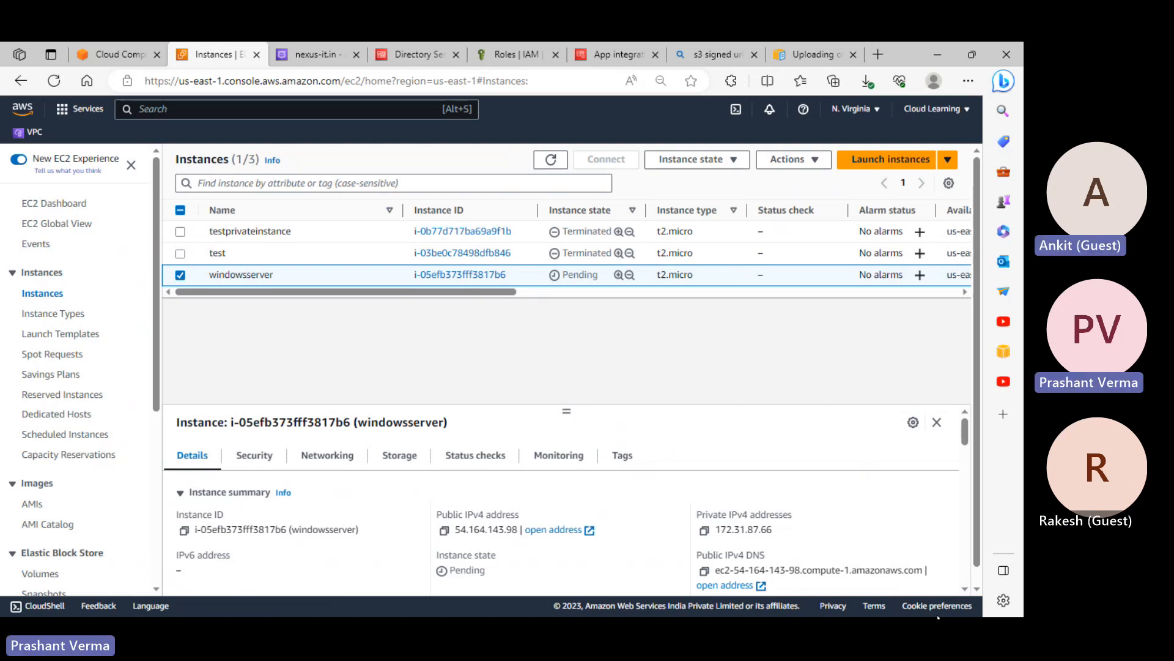
{"action": "left_click", "coordinate": [559, 161]}
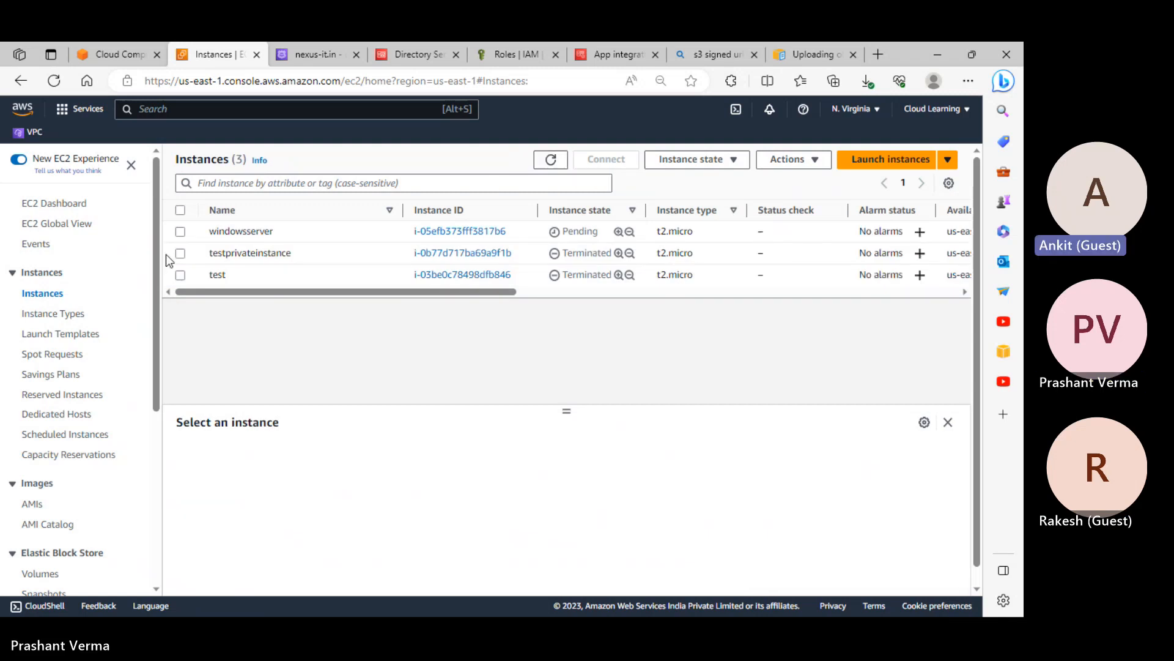
{"action": "left_click", "coordinate": [182, 235]}
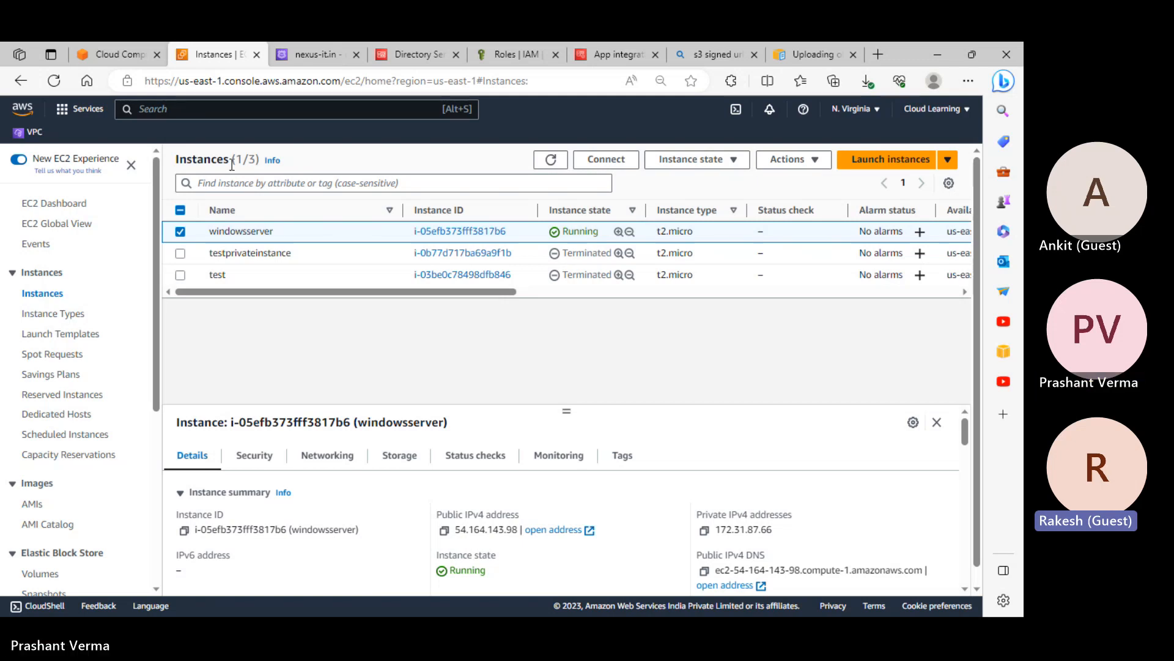
Refresh, reselect windowsserver, enlarge its details panel, then minimize the EC2 browser window
{"action": "left_click", "coordinate": [552, 159]}
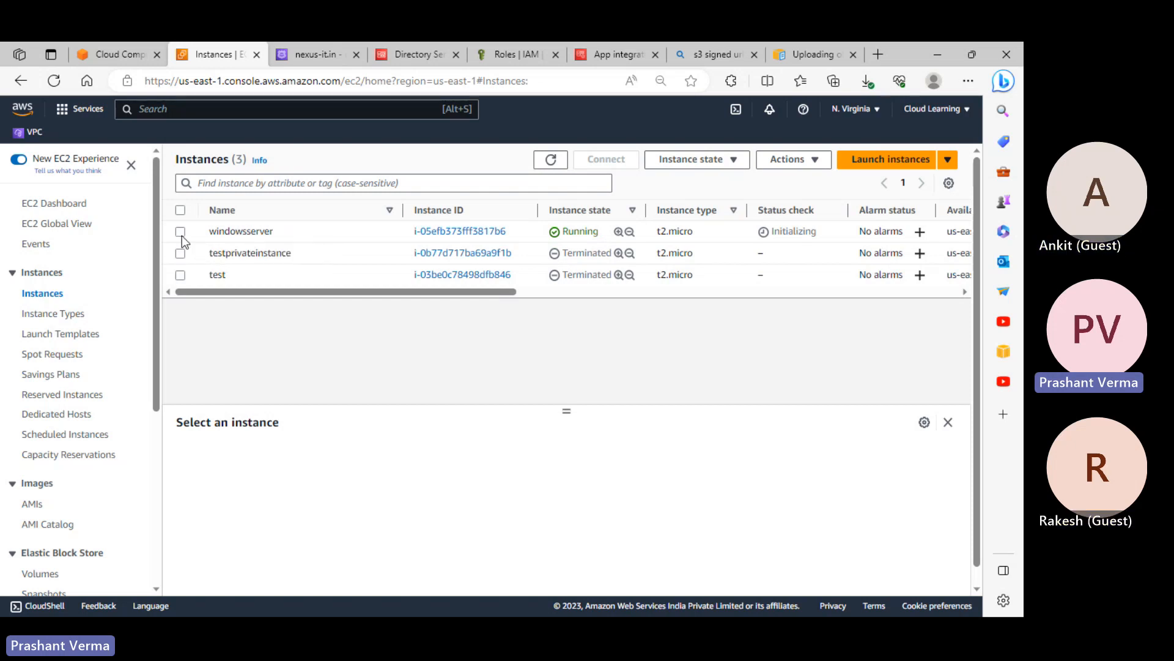
{"action": "left_click", "coordinate": [245, 239]}
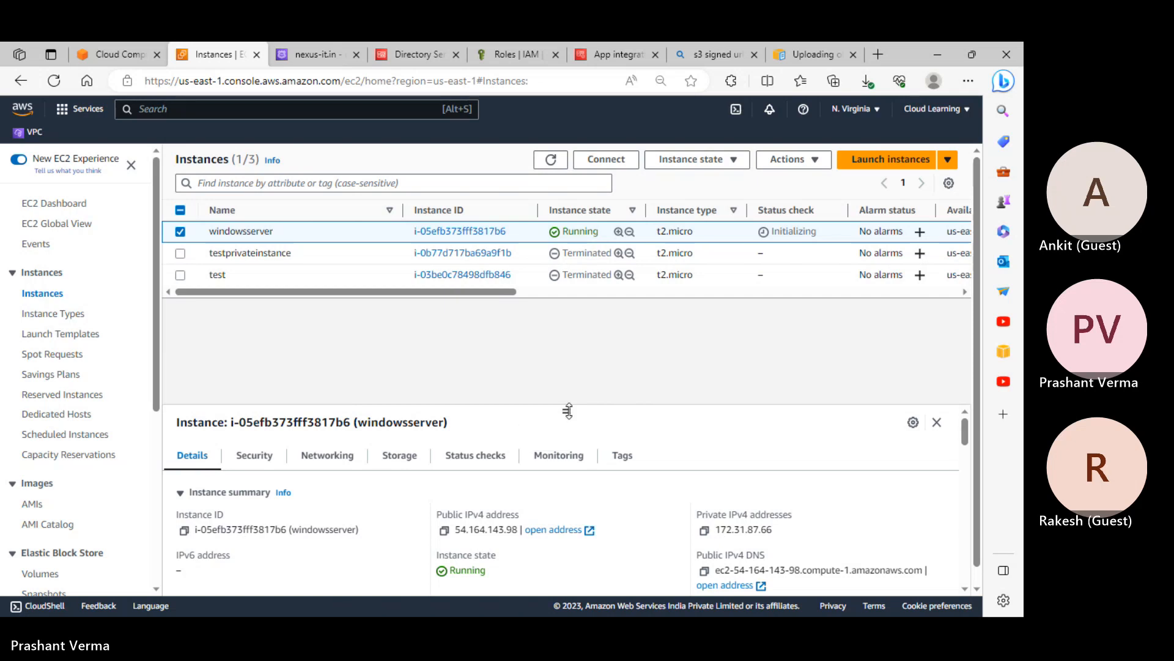
{"action": "left_click_drag", "start_coordinate": [568, 411], "coordinate": [567, 354]}
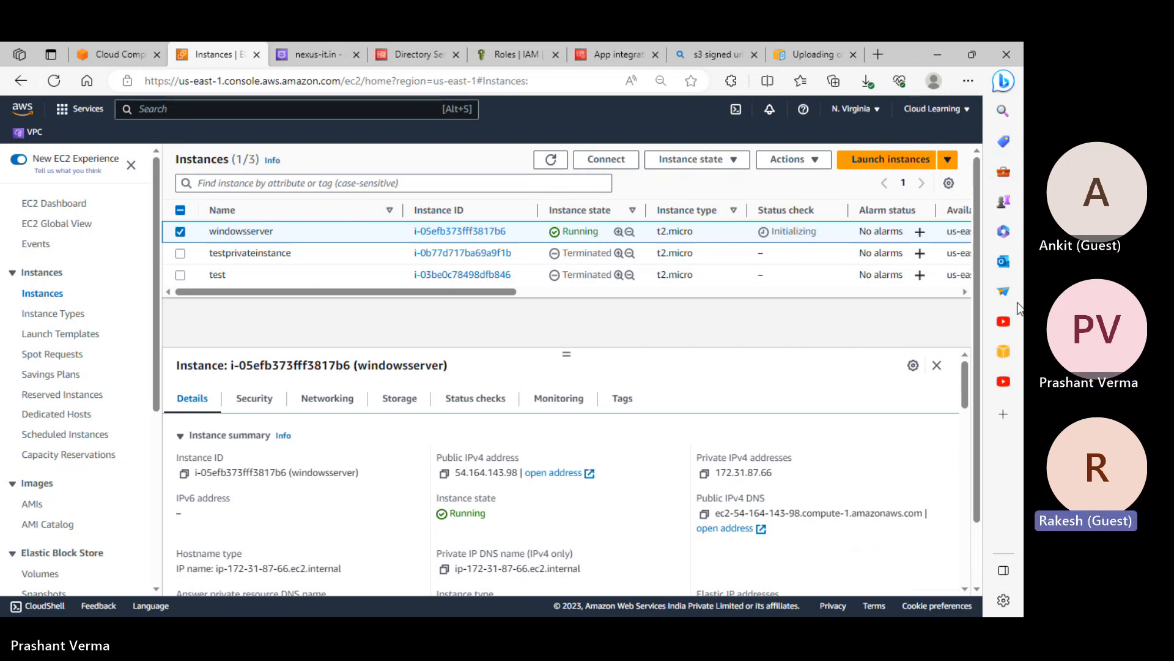
{"action": "left_click", "coordinate": [938, 54]}
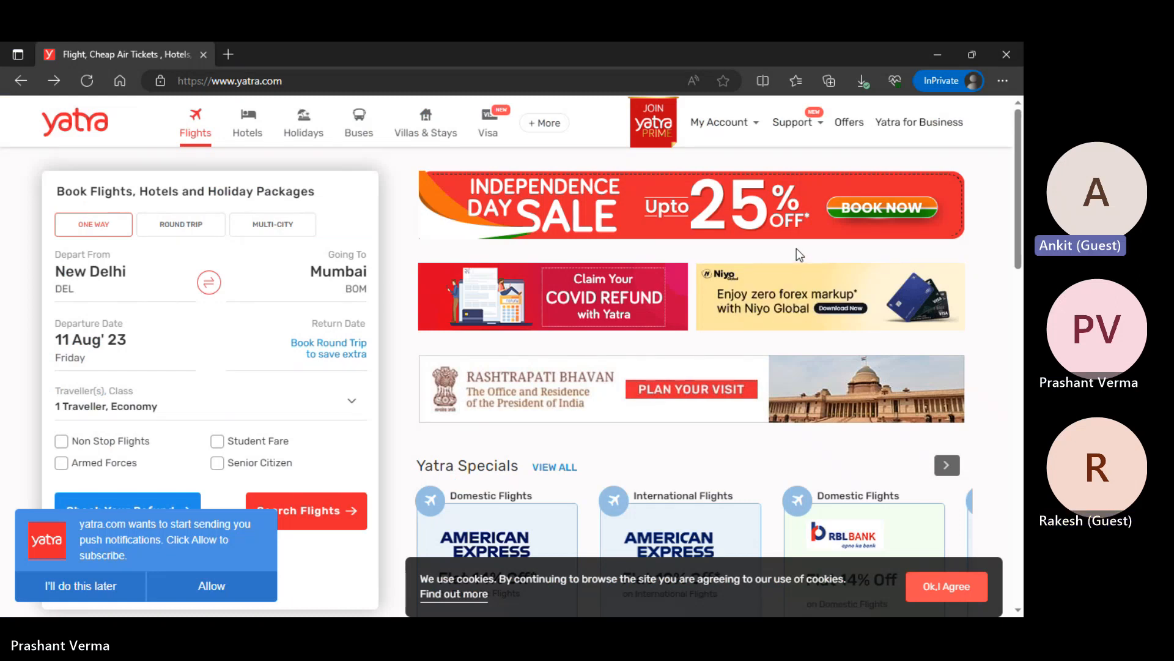
Leave the EC2 instances window and bring up the Amazon S3 getting-started page in ap-south-1
{"action": "key", "text": "super+d"}
{"action": "key", "text": "alt+Tab"}
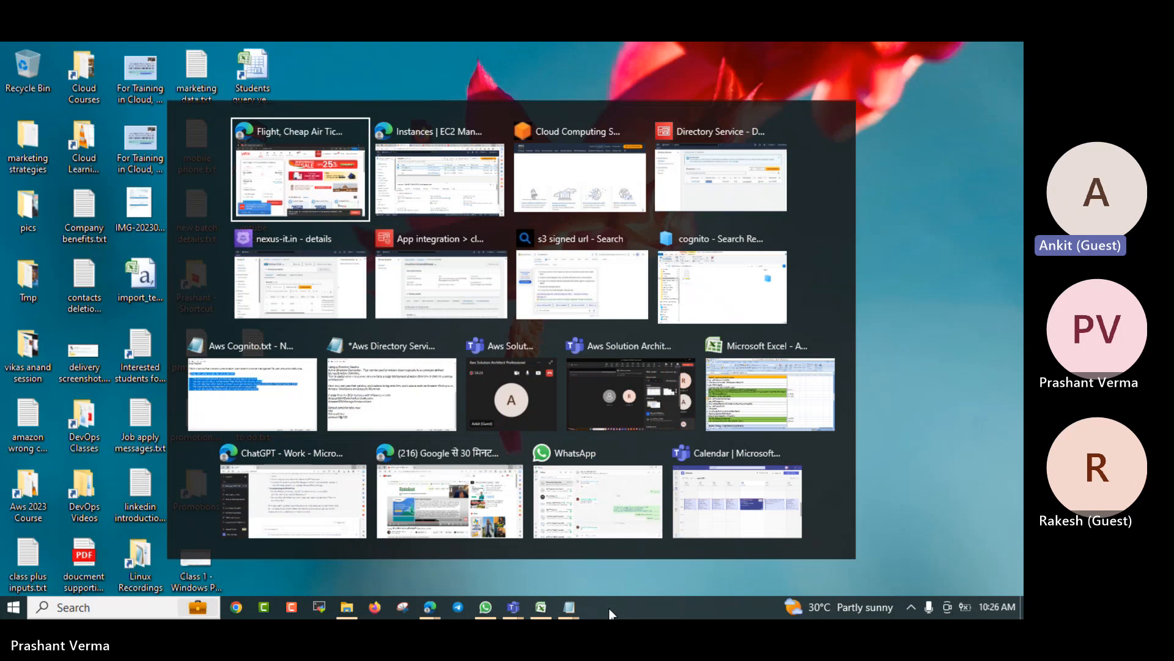
{"action": "key", "text": "alt+Tab"}
{"action": "key", "text": "alt+Tab"}
{"action": "key", "text": "alt+Tab"}
{"action": "key", "text": "alt+Tab"}
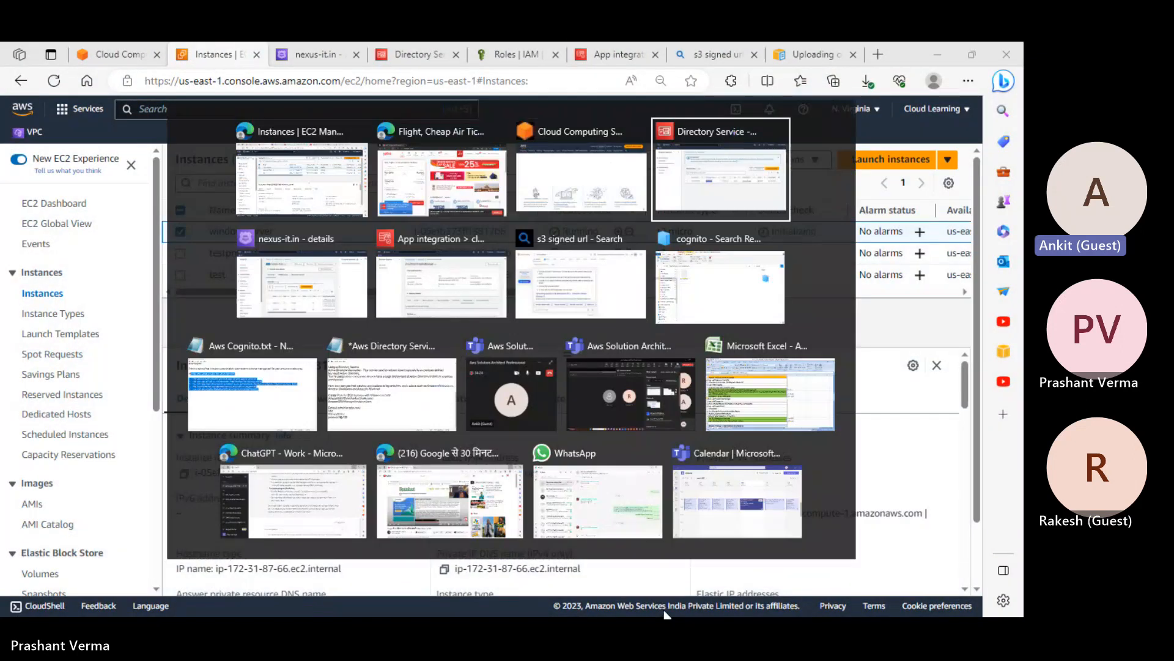
{"action": "left_click", "coordinate": [584, 414]}
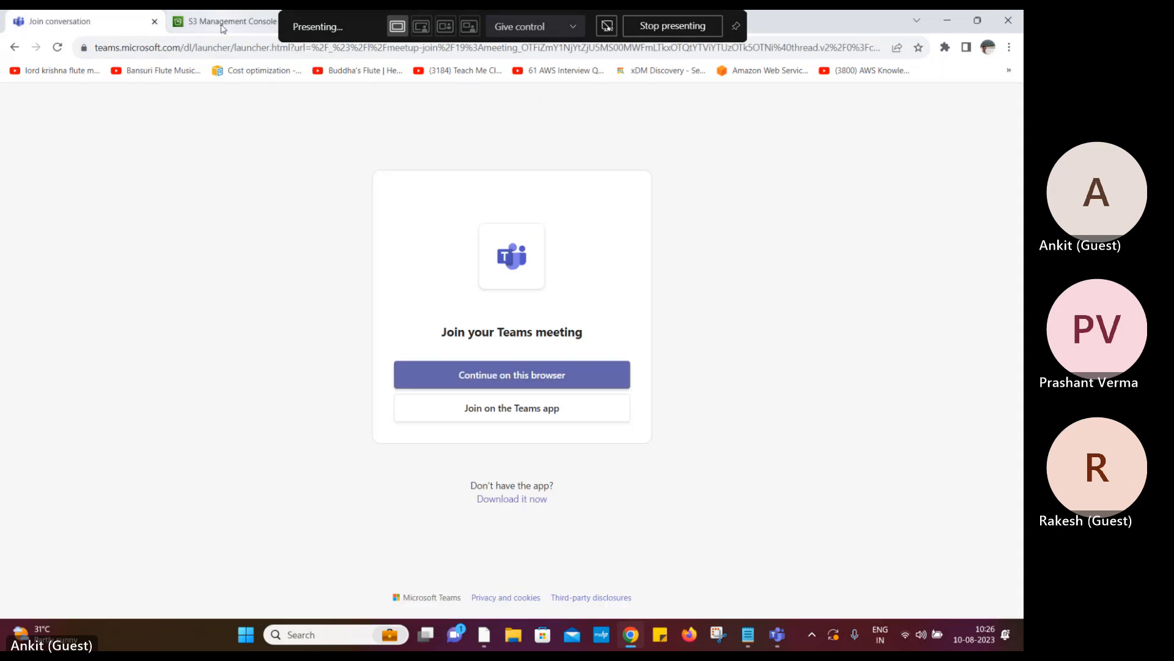
{"action": "left_click", "coordinate": [224, 25]}
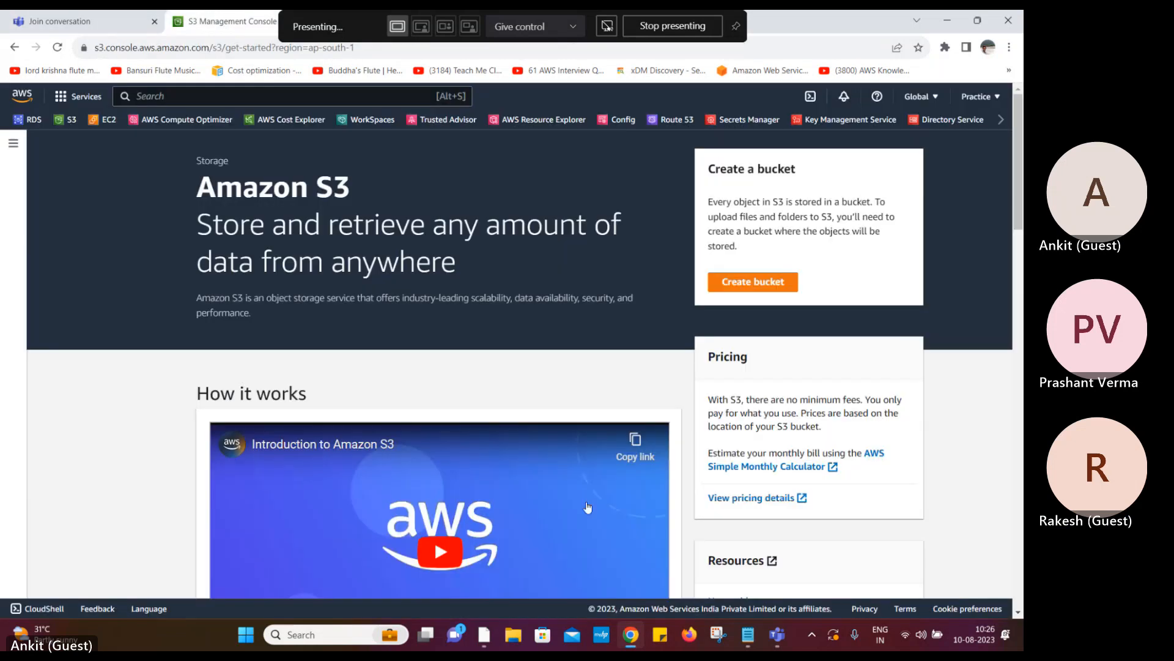
{"action": "left_click", "coordinate": [633, 637]}
{"action": "left_click", "coordinate": [633, 637]}
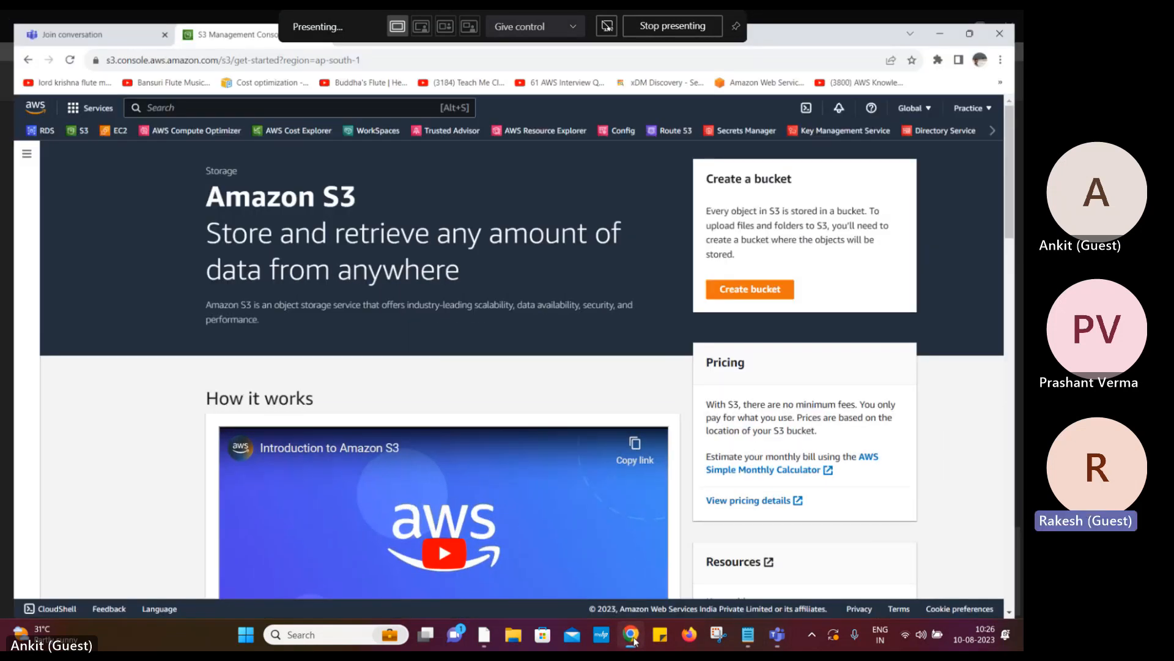
{"action": "left_click", "coordinate": [737, 28]}
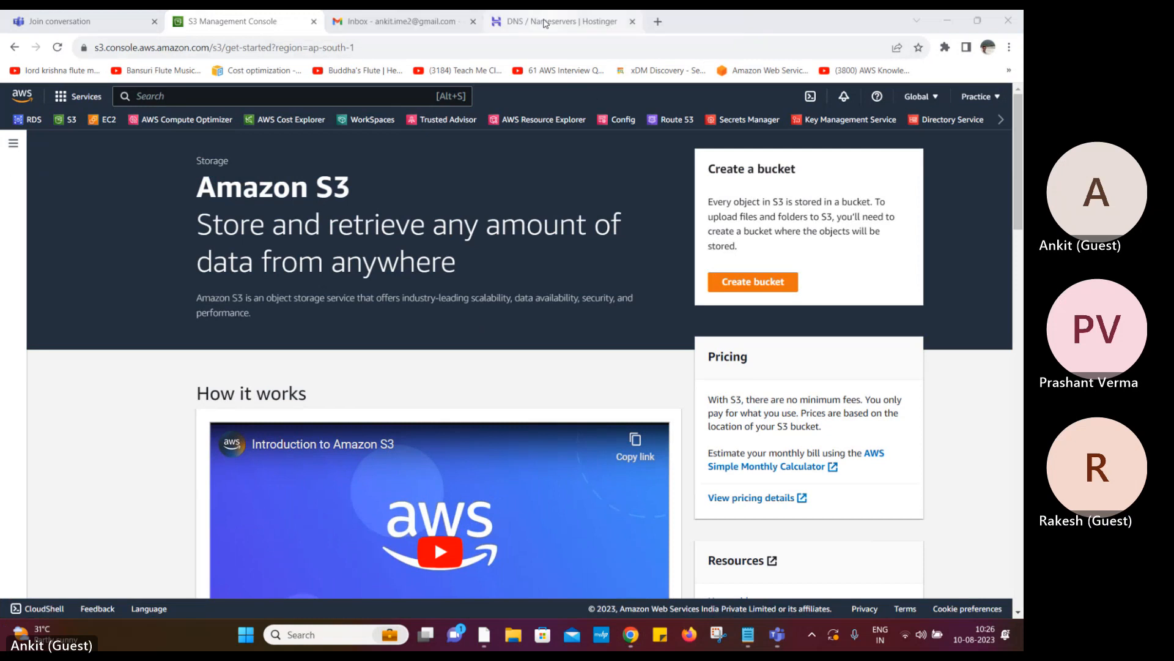
Bring up Hostinger's nexus-it.in DNS records showing the ACM validation CNAME
{"action": "left_click", "coordinate": [547, 24]}
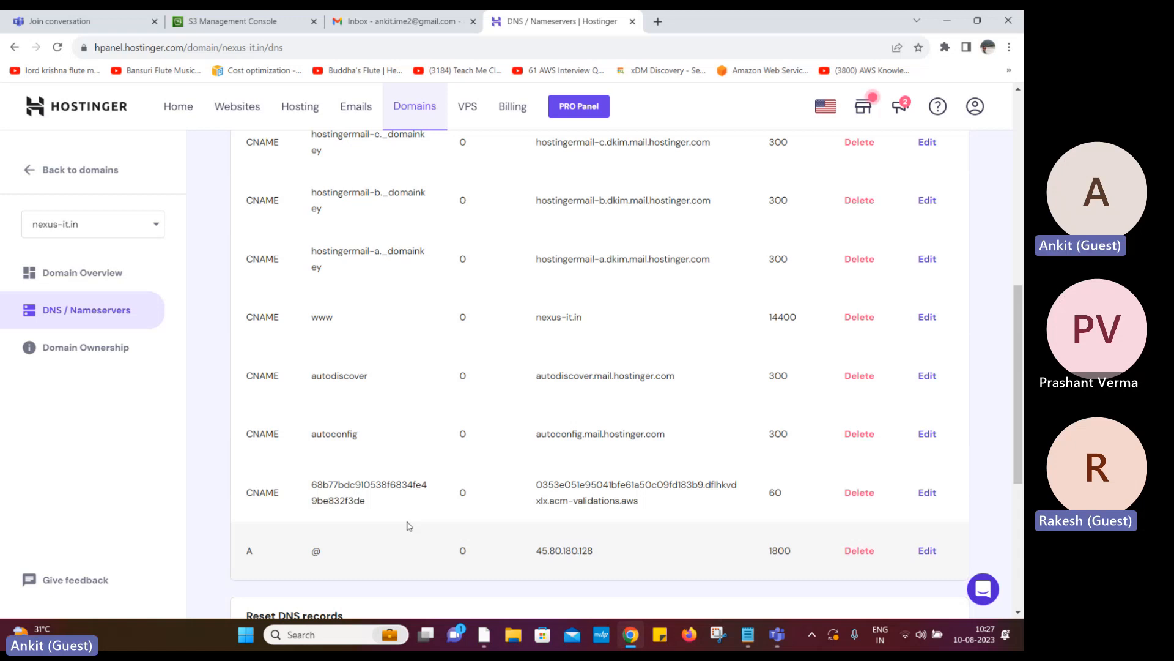
{"action": "mouse_move", "coordinate": [747, 642]}
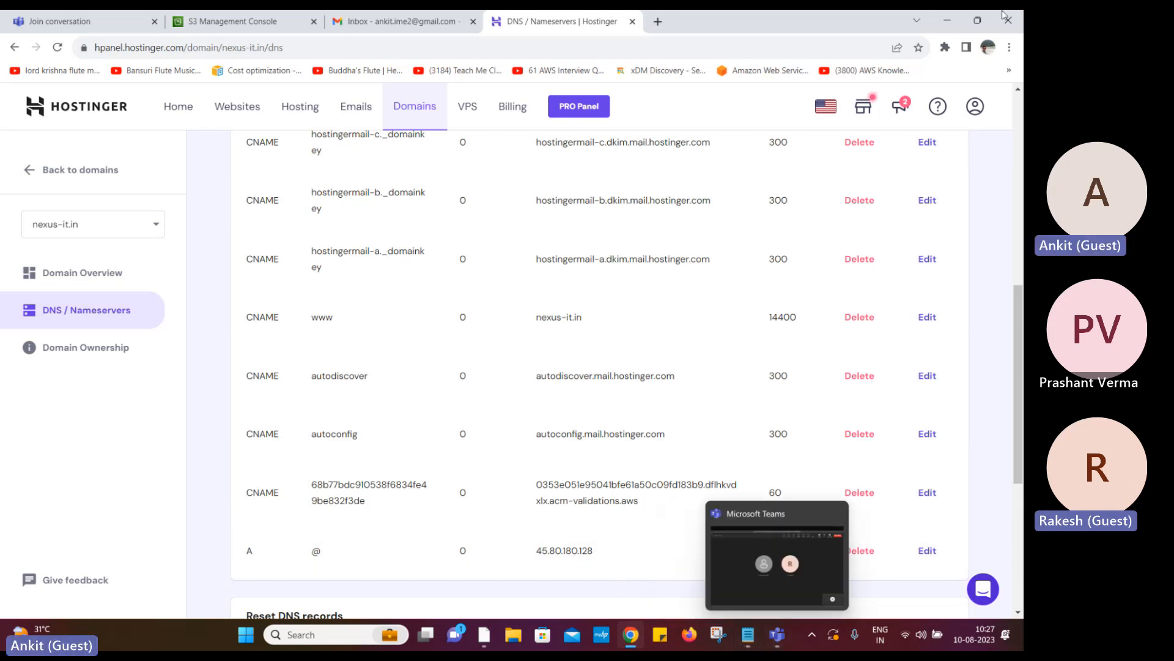
Open the Word document listing the nexus-it.in validation CNAME values, then return to Hostinger
{"action": "left_click", "coordinate": [946, 24]}
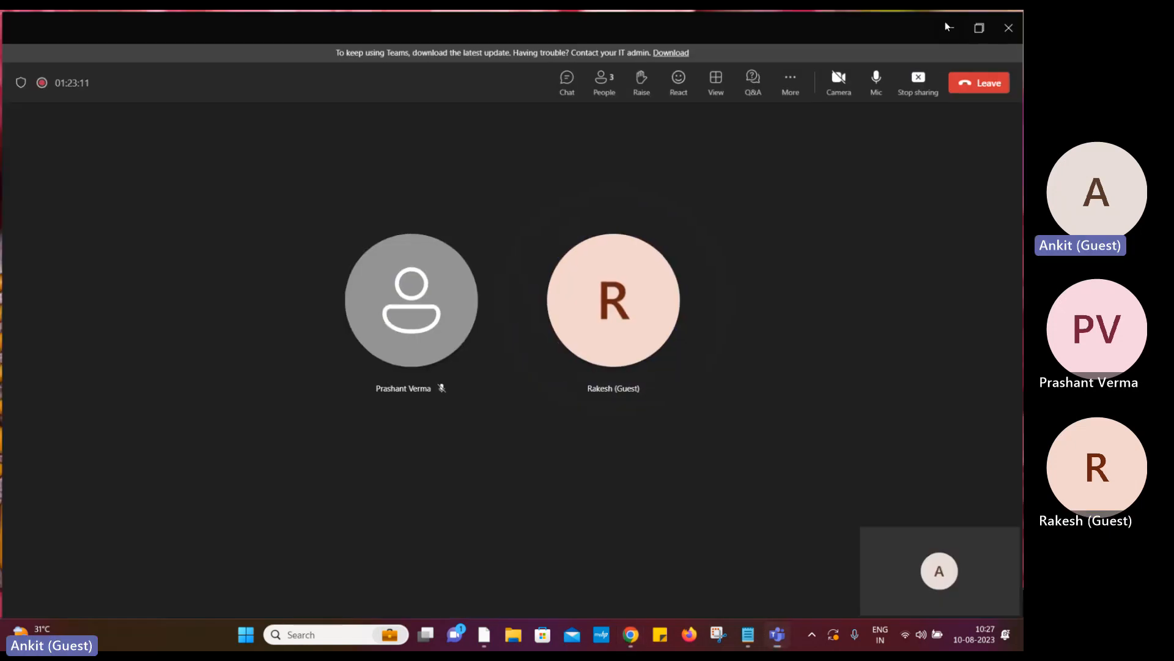
{"action": "left_click", "coordinate": [946, 23]}
{"action": "double_click", "coordinate": [430, 441]}
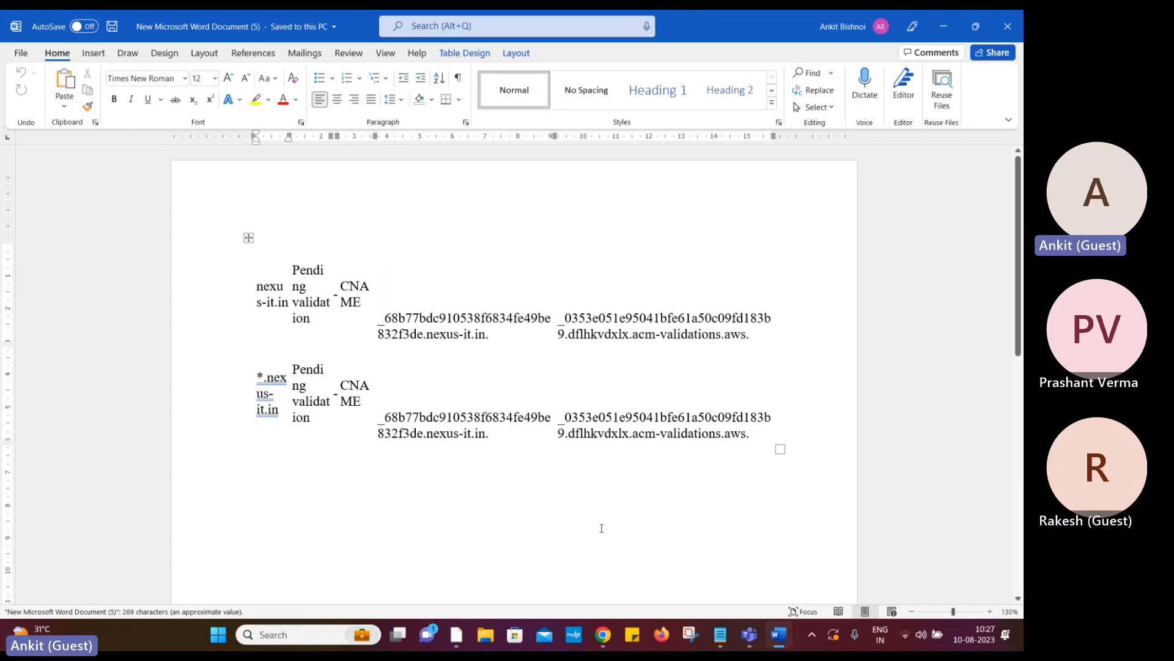
{"action": "left_click", "coordinate": [602, 640]}
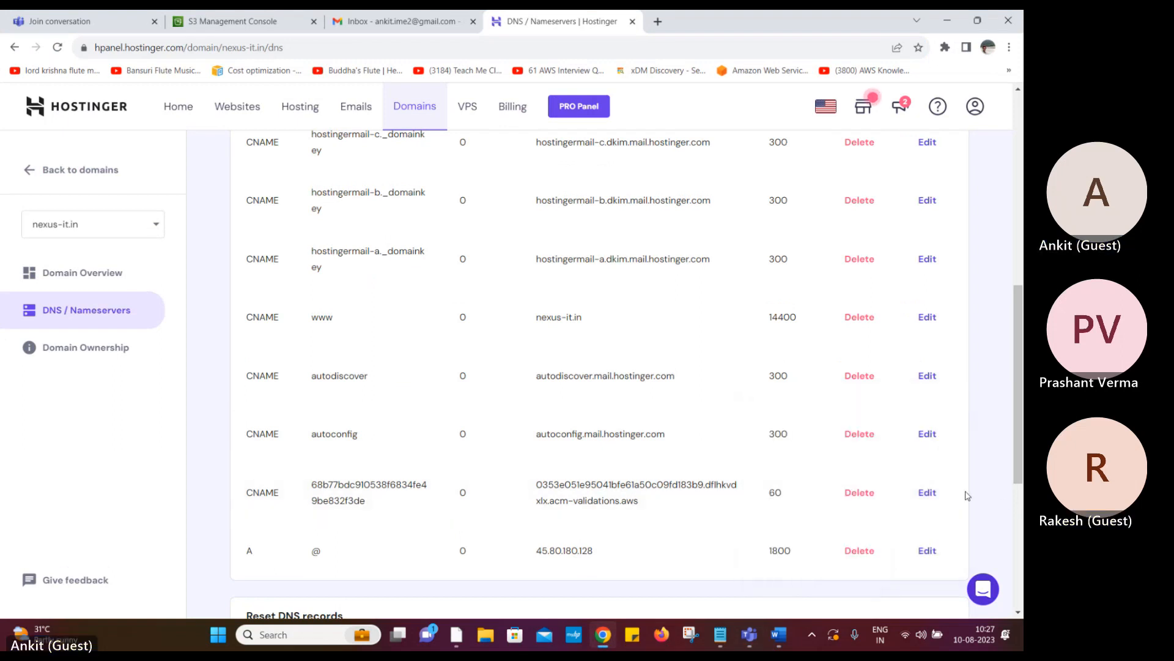
{"action": "left_click", "coordinate": [927, 493]}
{"action": "left_click", "coordinate": [349, 318]}
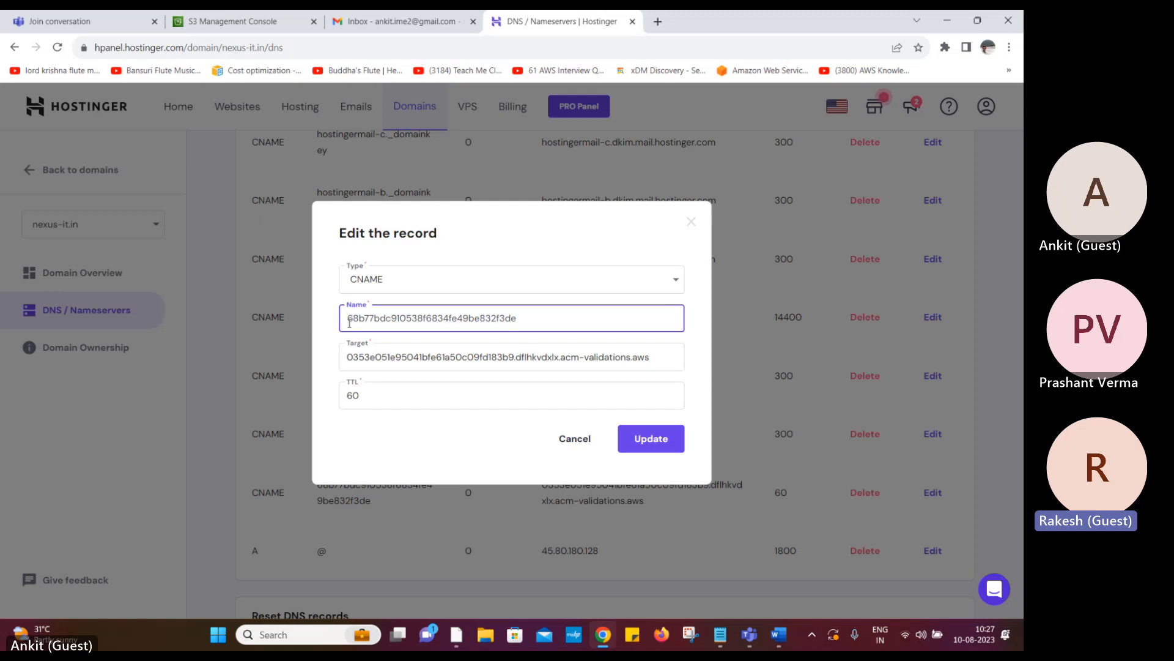
{"action": "type", "text": "_"}
{"action": "left_click", "coordinate": [350, 361]}
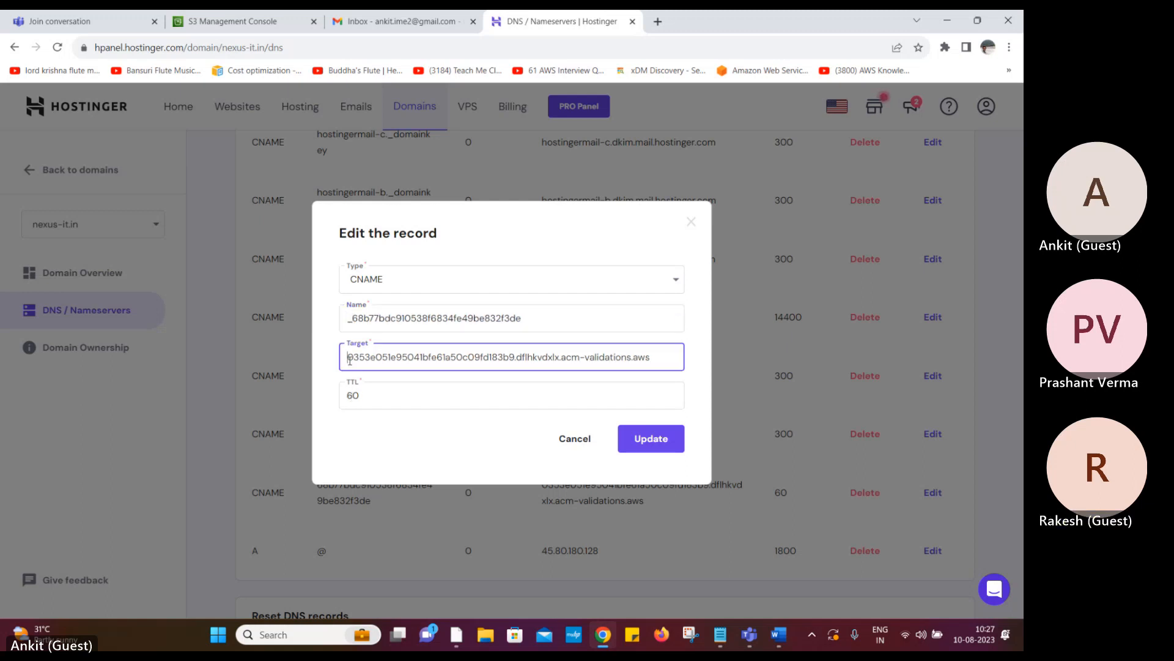
{"action": "type", "text": "_"}
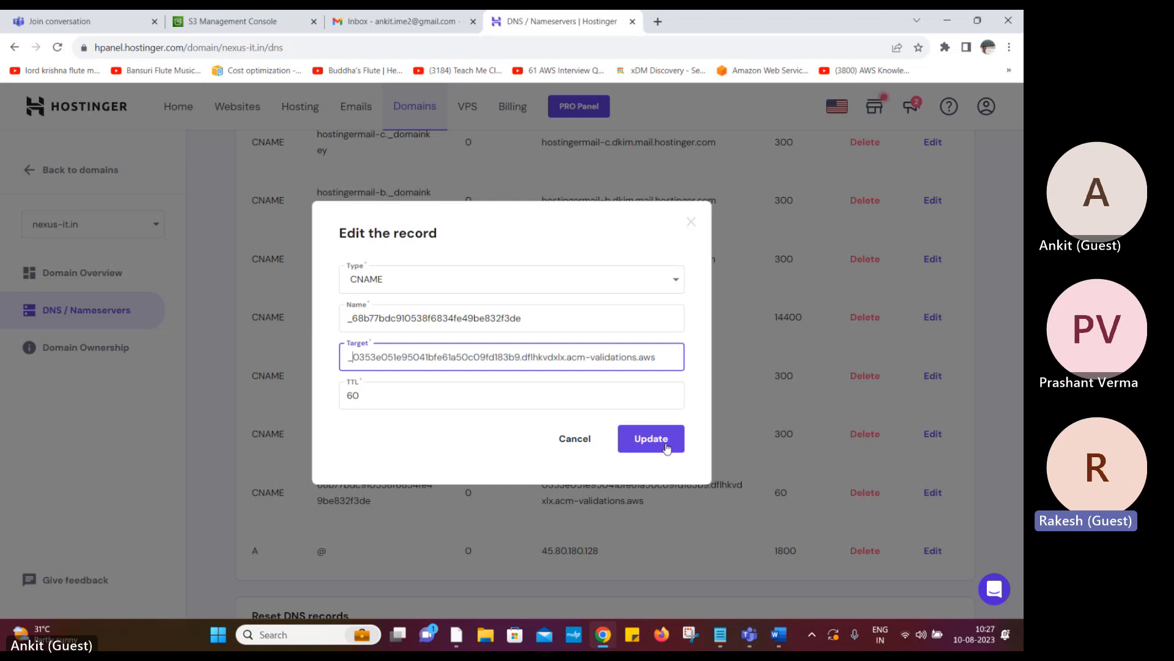
{"action": "left_click", "coordinate": [779, 634]}
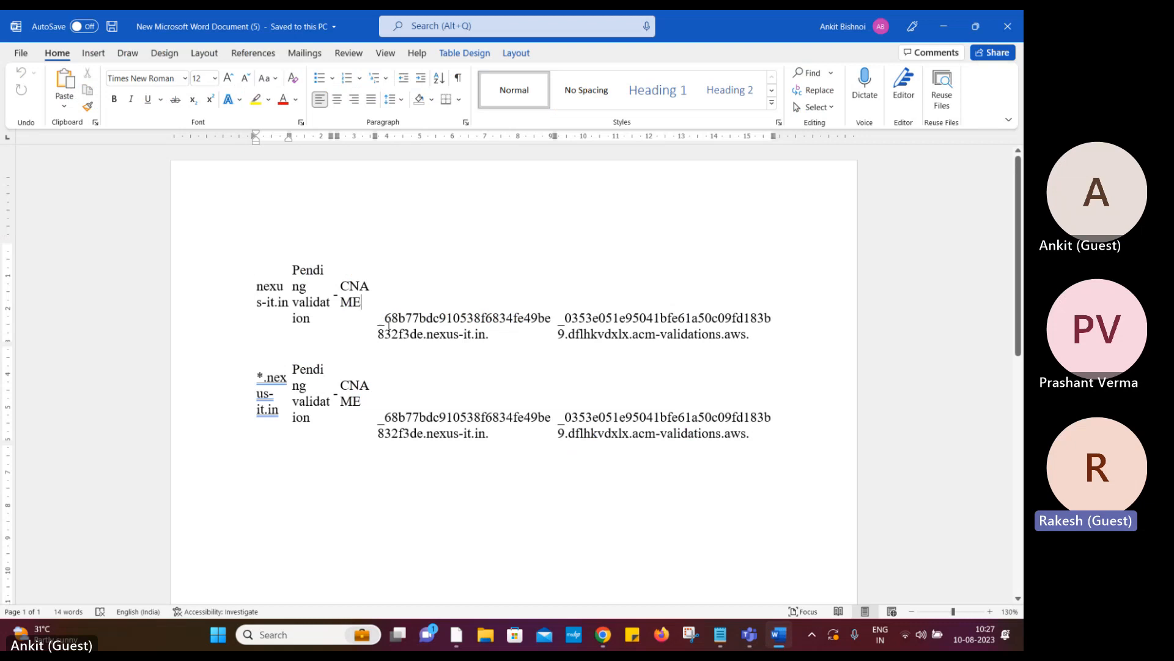
{"action": "left_click_drag", "start_coordinate": [389, 326], "coordinate": [485, 358]}
{"action": "key", "text": "ctrl+c"}
{"action": "left_click", "coordinate": [388, 345]}
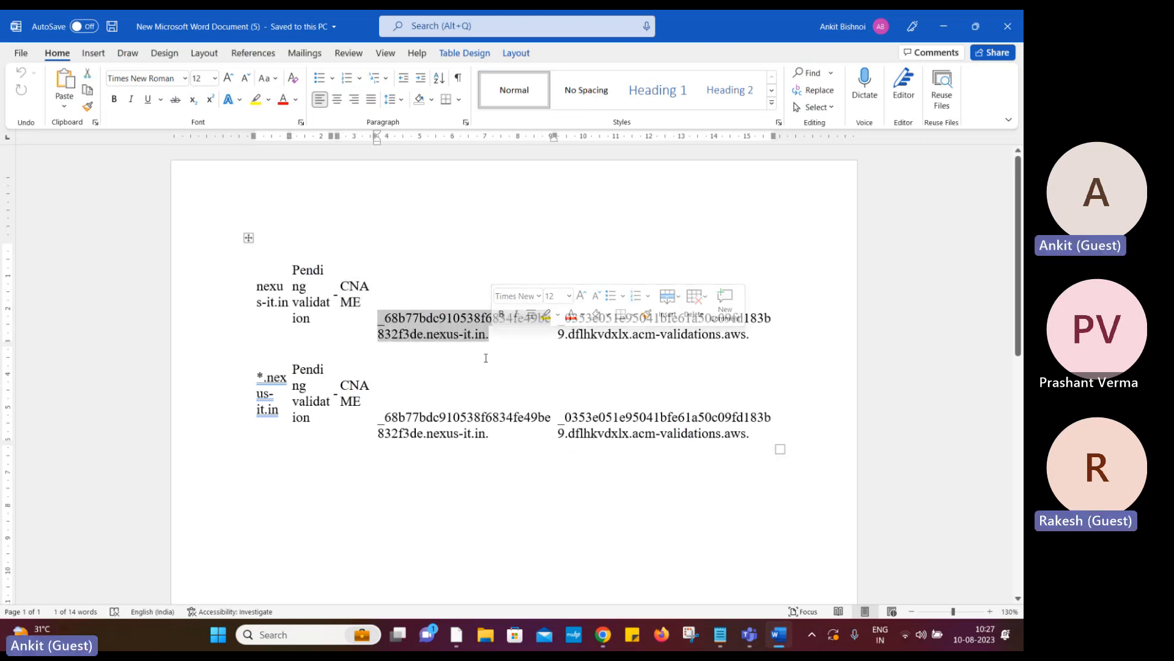
{"action": "key", "text": "alt+Tab"}
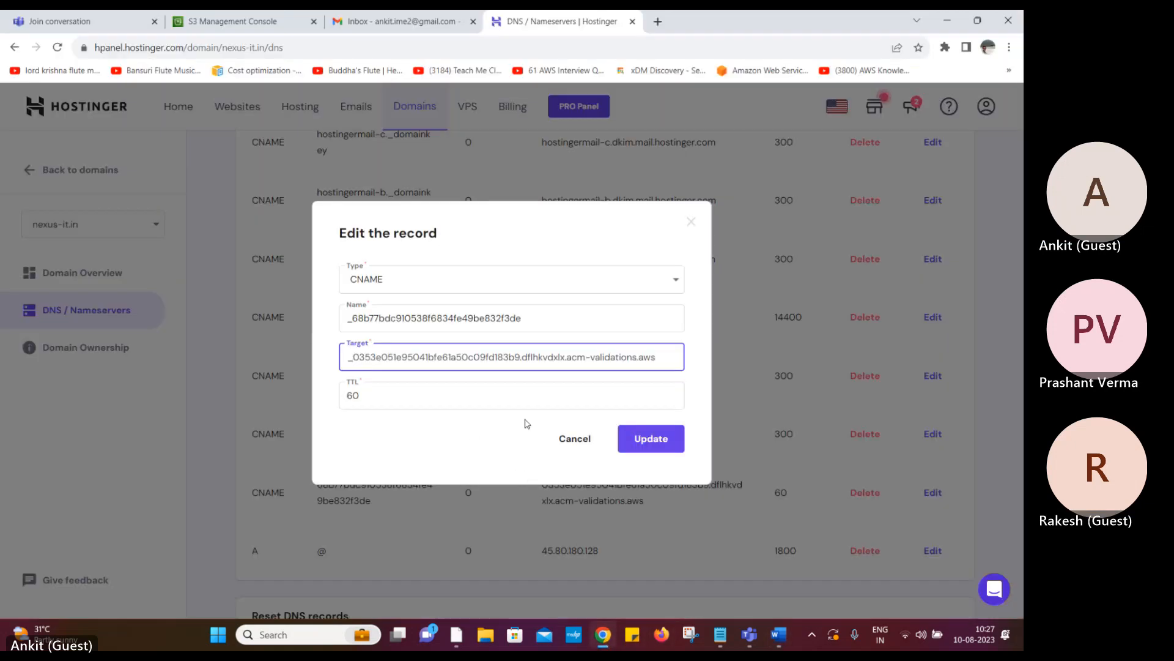
{"action": "left_click_drag", "start_coordinate": [593, 319], "coordinate": [327, 320]}
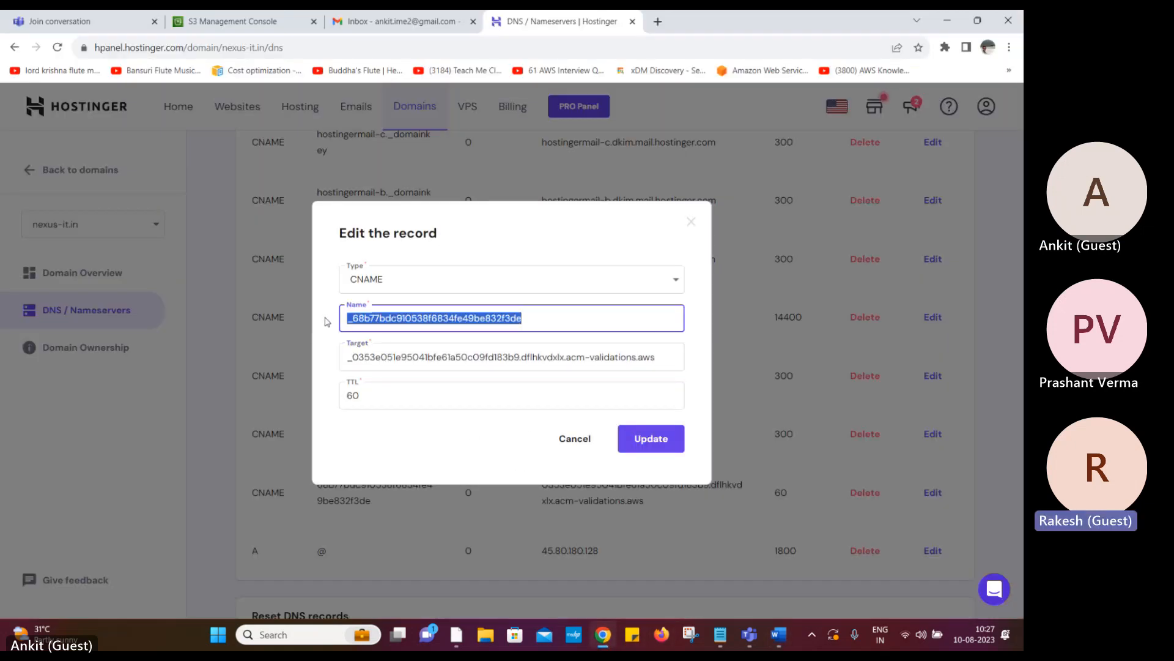
{"action": "key", "text": "ctrl+v"}
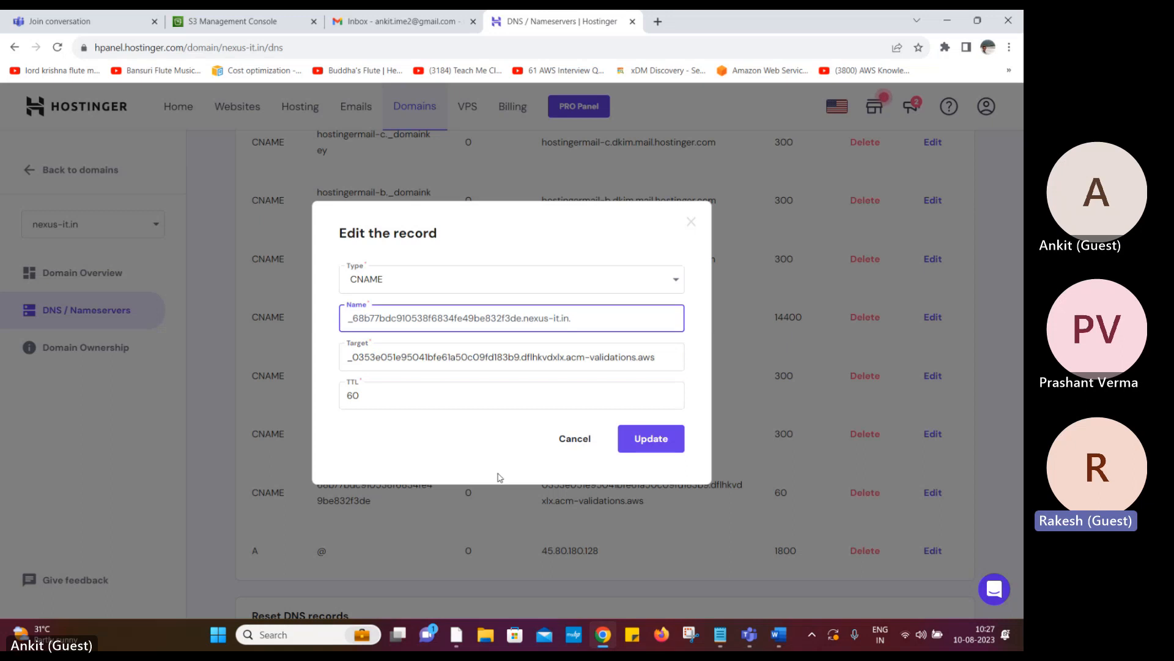
{"action": "left_click", "coordinate": [779, 634]}
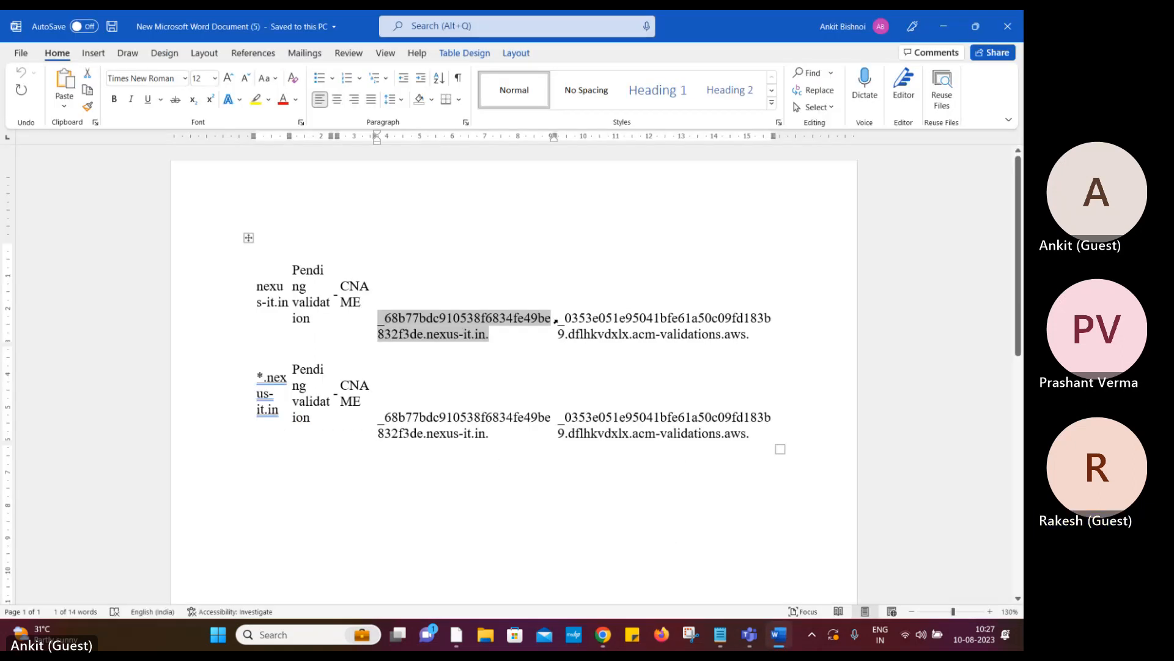
{"action": "left_click", "coordinate": [558, 321]}
{"action": "left_click", "coordinate": [582, 356]}
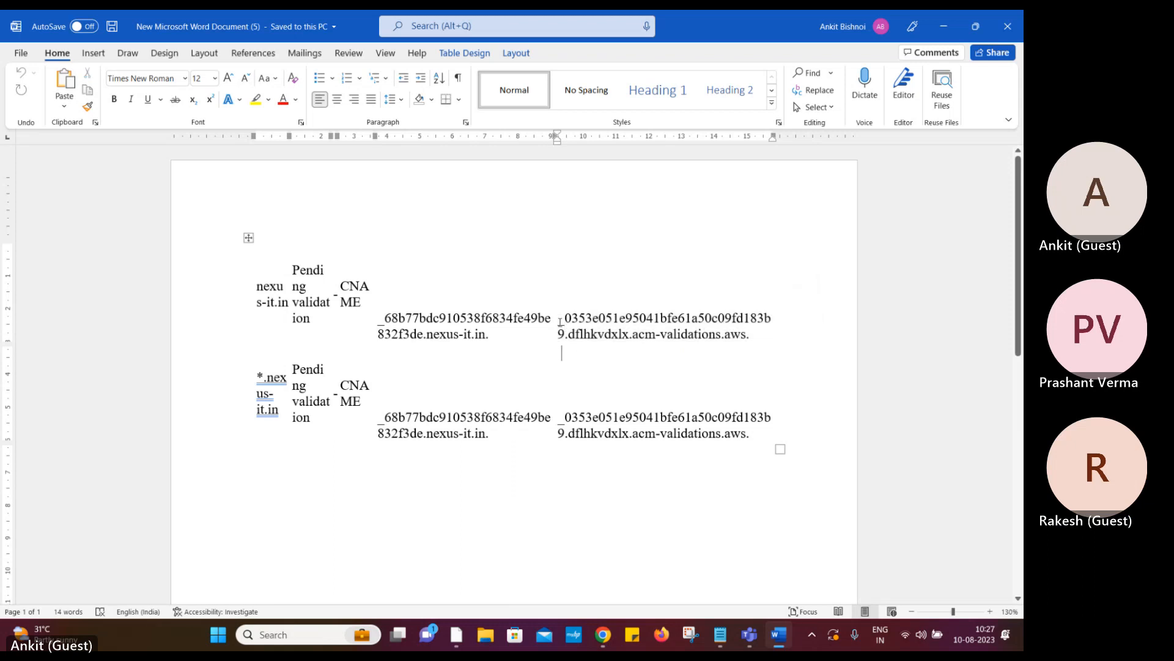
{"action": "left_click_drag", "start_coordinate": [561, 322], "coordinate": [749, 336]}
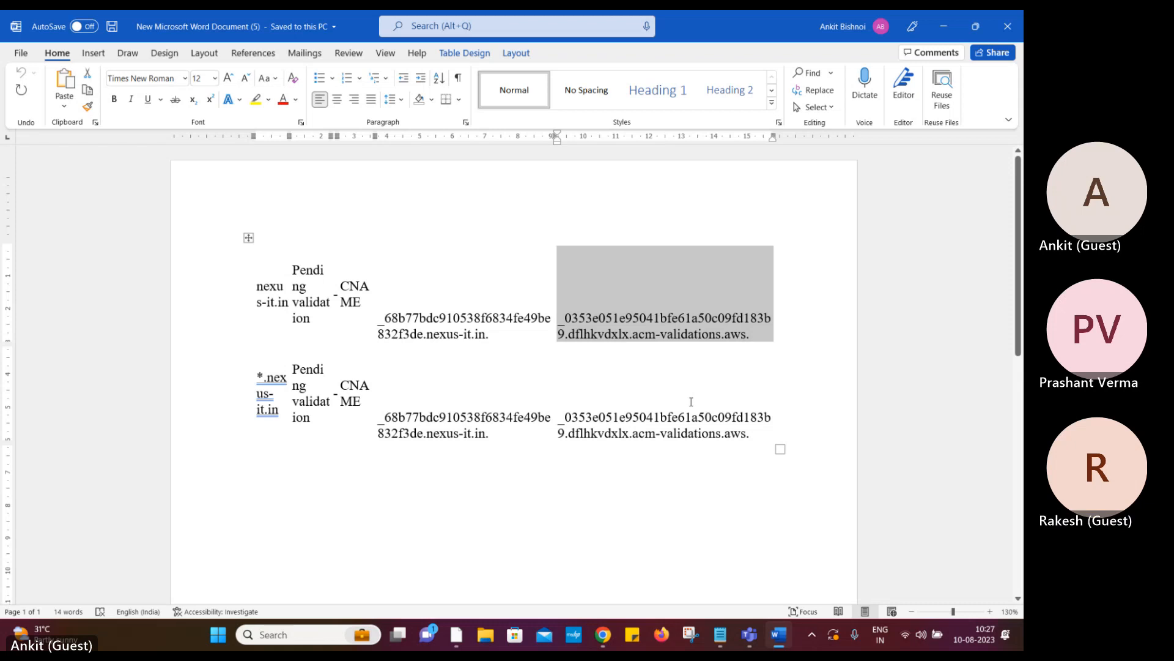
{"action": "left_click", "coordinate": [691, 401]}
{"action": "left_click_drag", "start_coordinate": [757, 339], "coordinate": [572, 355]}
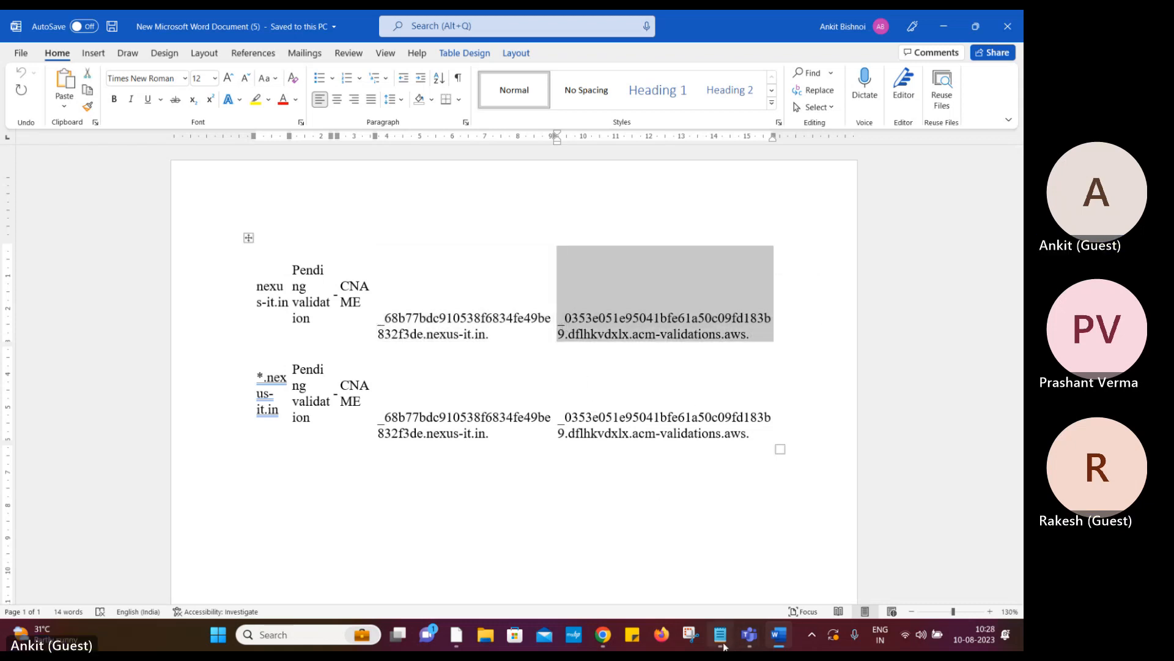
{"action": "key", "text": "alt+Tab"}
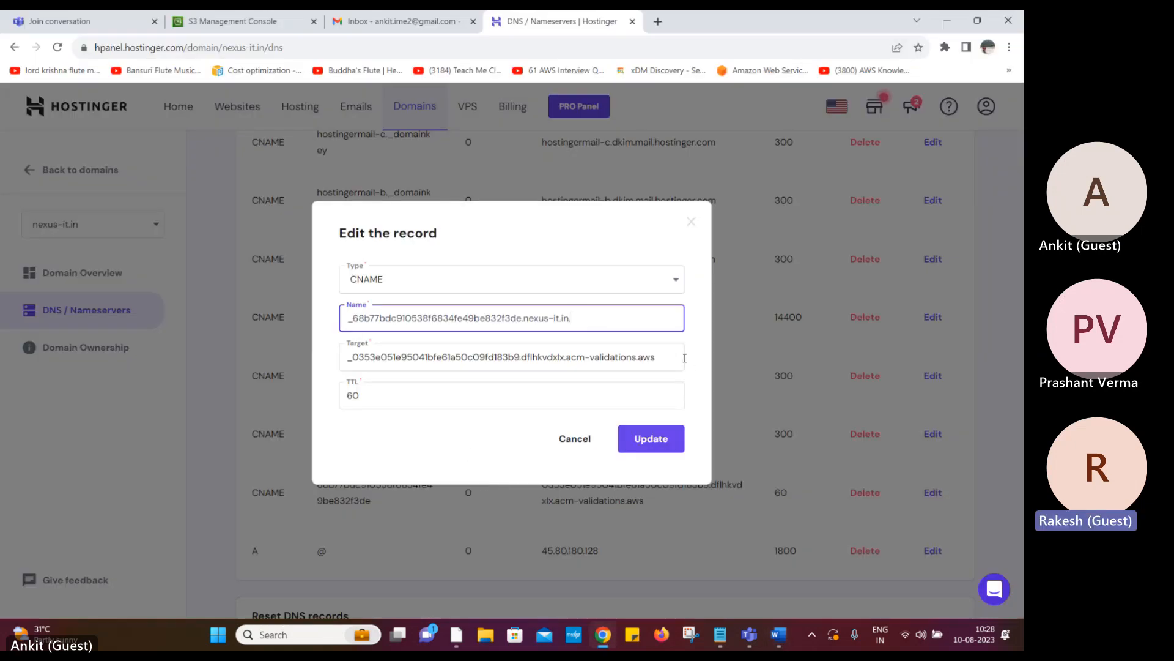
{"action": "left_click_drag", "start_coordinate": [684, 358], "coordinate": [300, 374]}
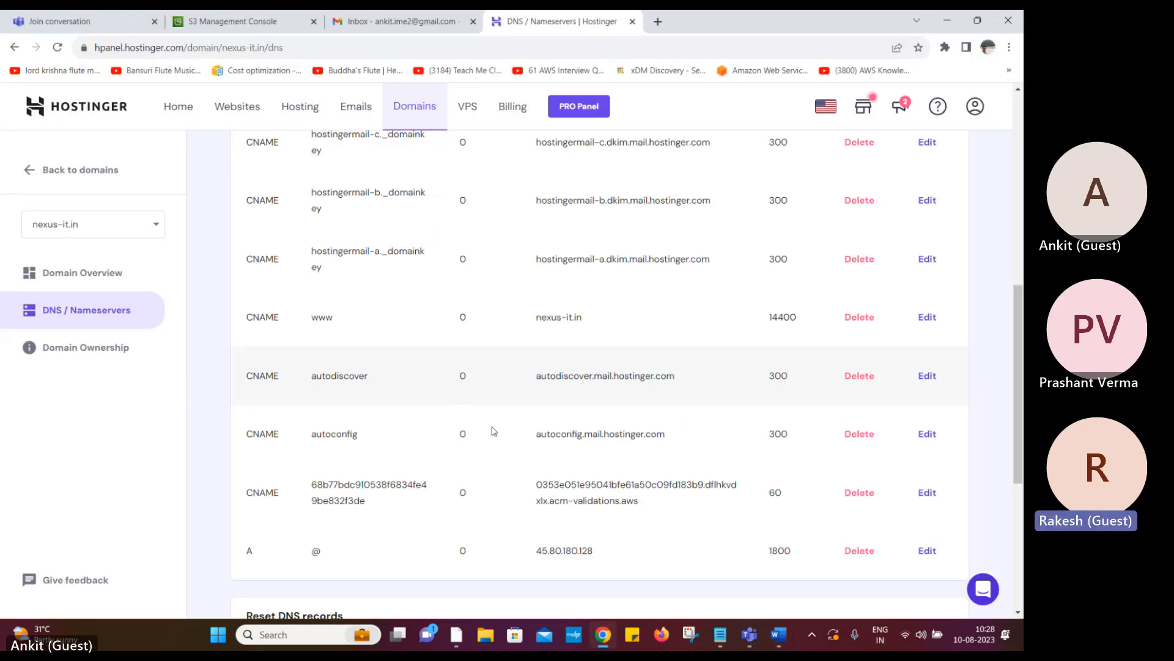
Copy the first validation record name from Word into the Hostinger record's name field
{"action": "left_click", "coordinate": [918, 499]}
{"action": "left_click_drag", "start_coordinate": [651, 360], "coordinate": [304, 378]}
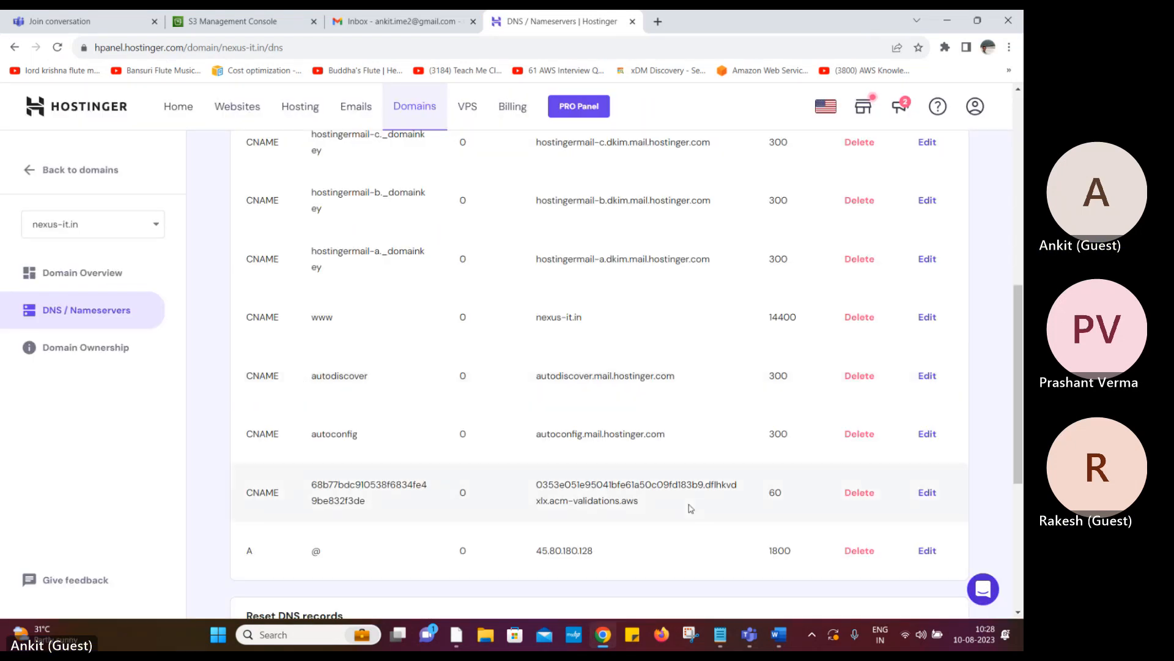
{"action": "left_click", "coordinate": [925, 492]}
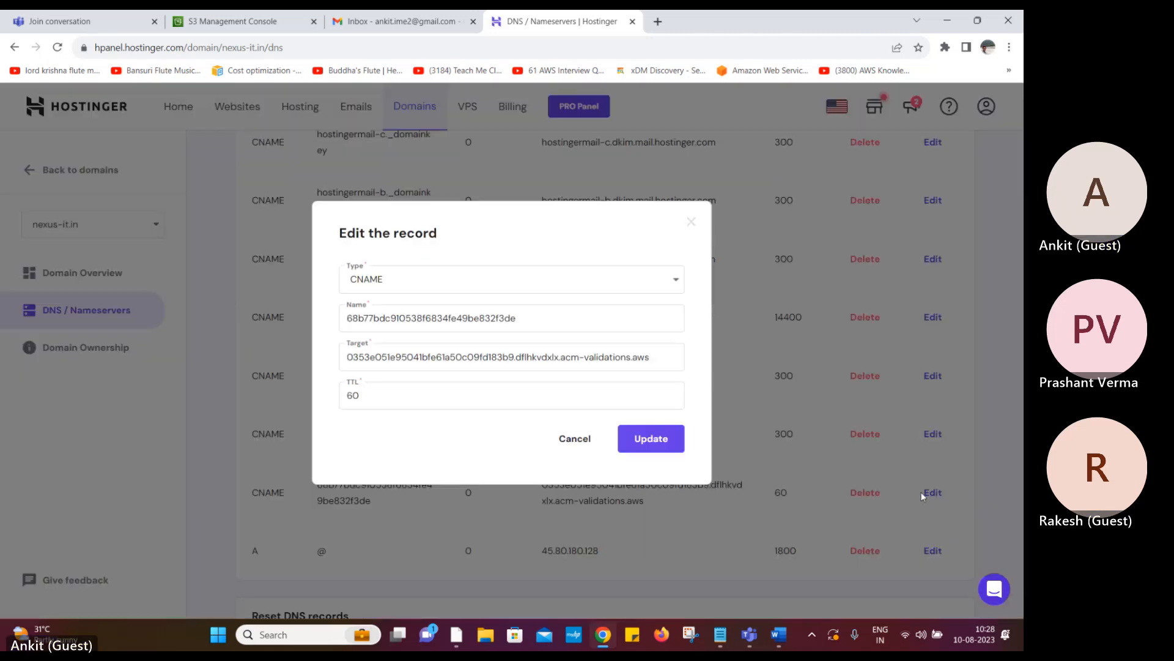
{"action": "left_click", "coordinate": [539, 318]}
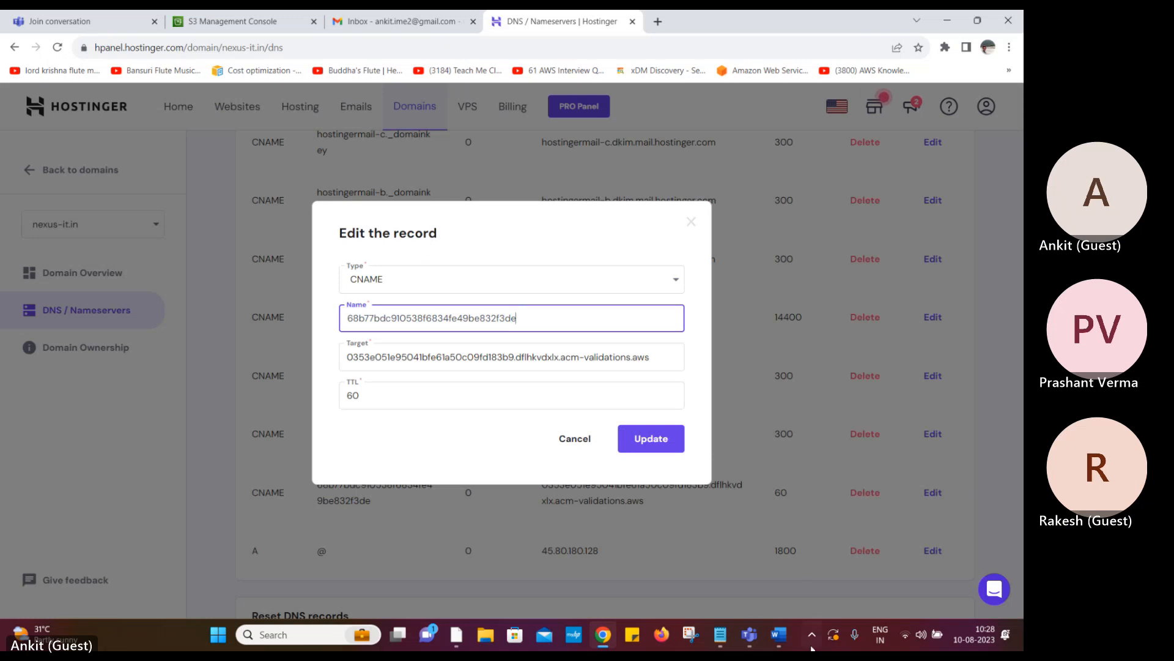
{"action": "left_click", "coordinate": [779, 634]}
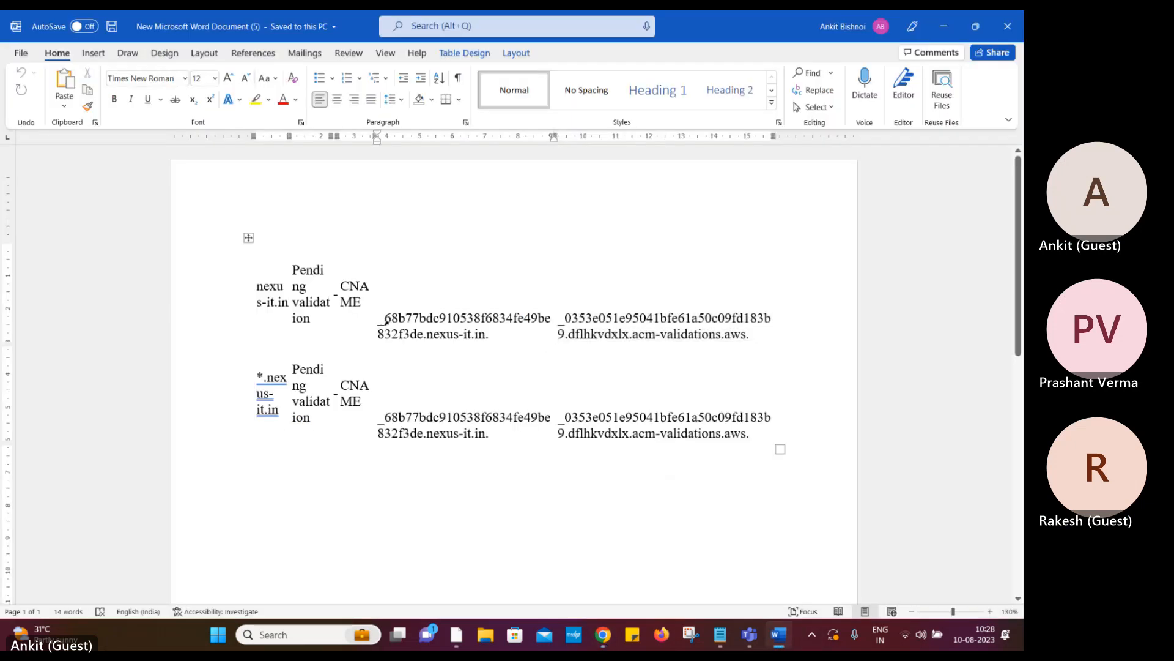
{"action": "left_click", "coordinate": [387, 321]}
{"action": "left_click", "coordinate": [480, 359]}
{"action": "left_click_drag", "start_coordinate": [490, 336], "coordinate": [397, 324]}
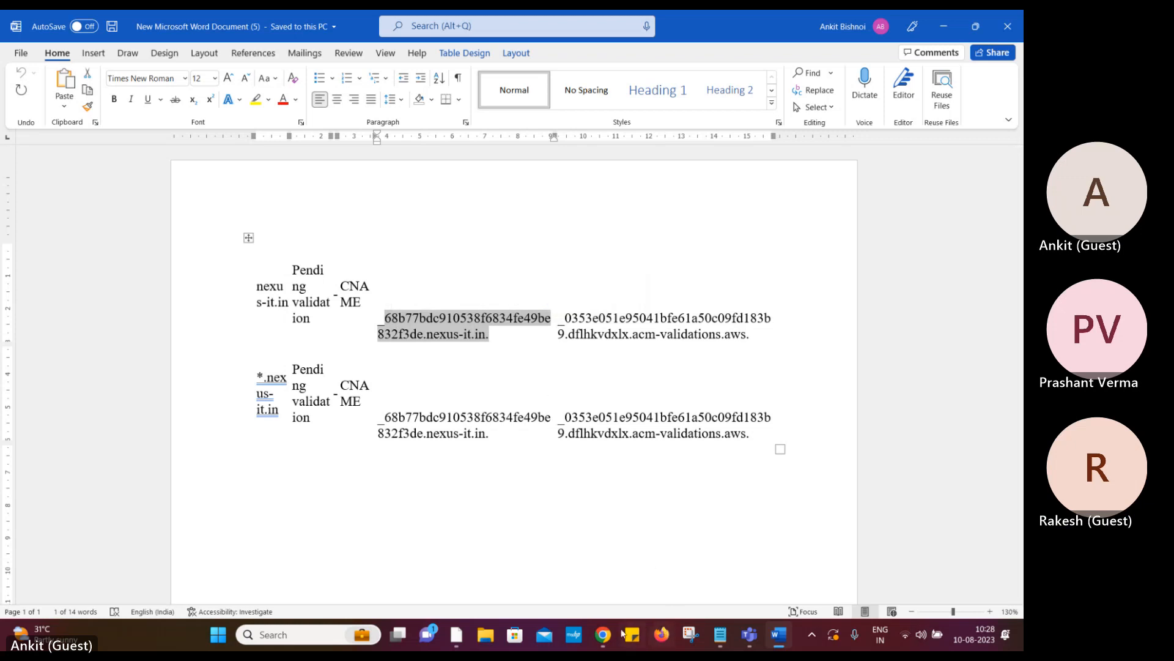
{"action": "left_click", "coordinate": [603, 635]}
{"action": "left_click_drag", "start_coordinate": [523, 320], "coordinate": [339, 324]}
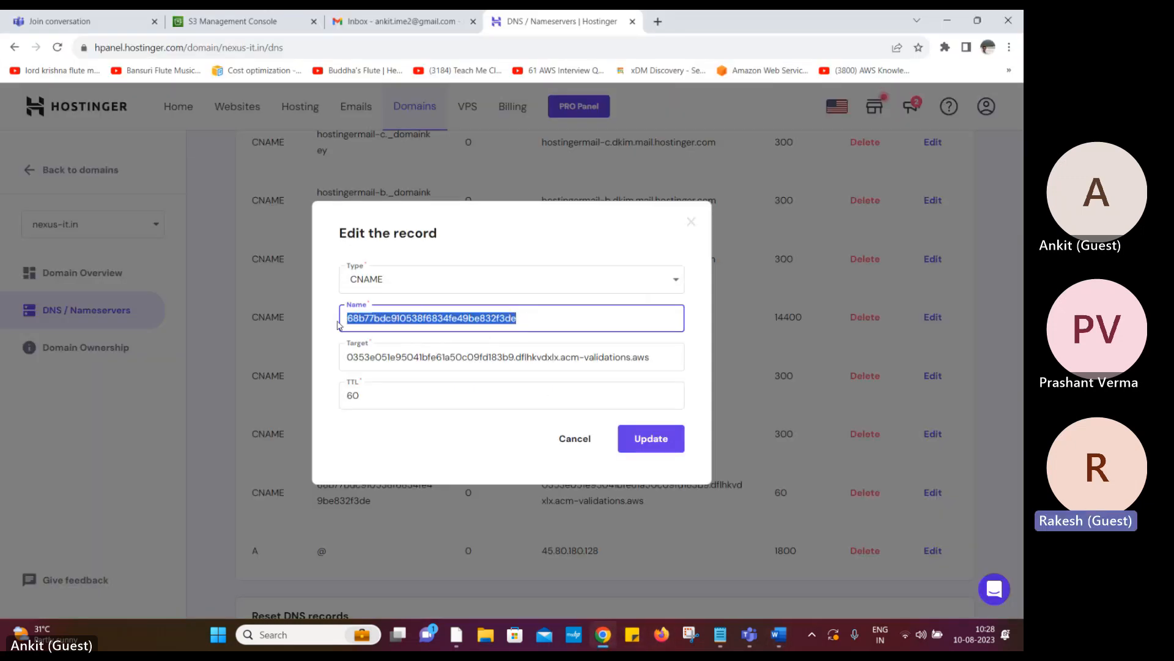
{"action": "key", "text": "ctrl+v"}
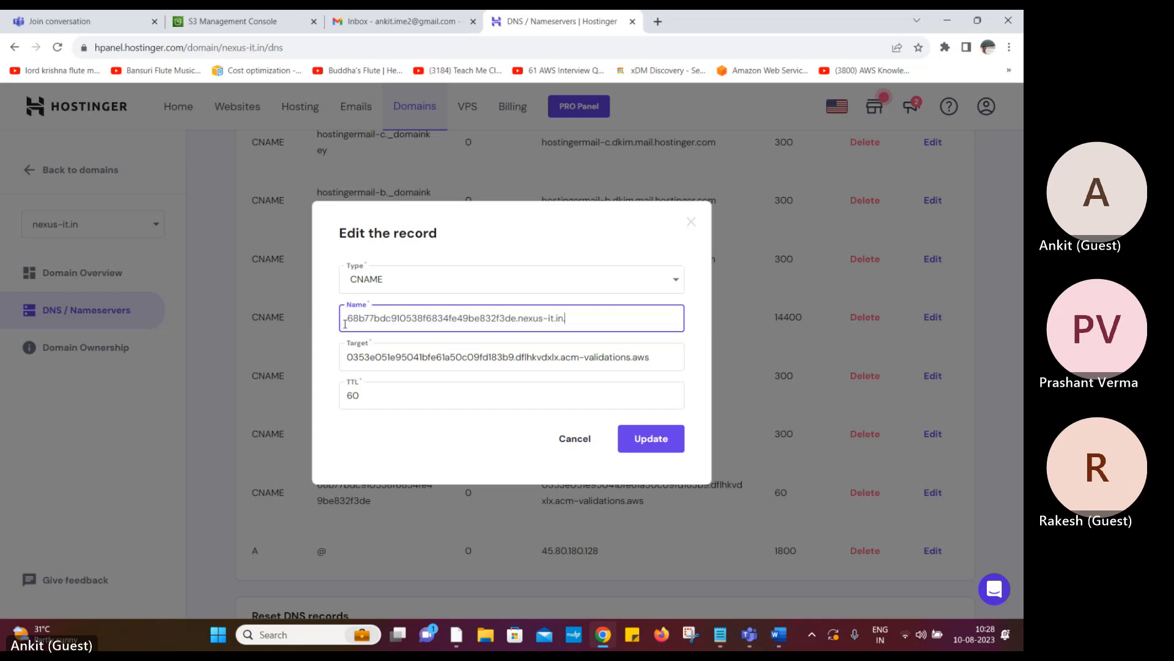
Compare the Word name cell with the record name, then close the edit form unchanged
{"action": "left_click", "coordinate": [779, 634]}
{"action": "left_click", "coordinate": [380, 351]}
{"action": "left_click", "coordinate": [379, 323]}
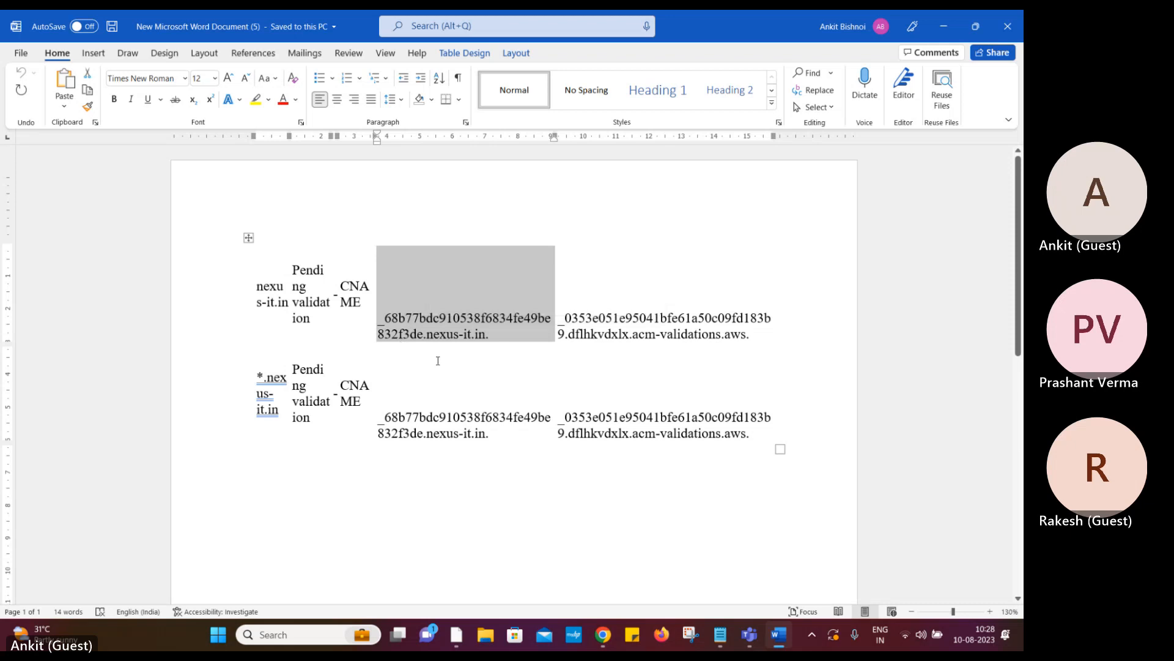
{"action": "left_click", "coordinate": [603, 634]}
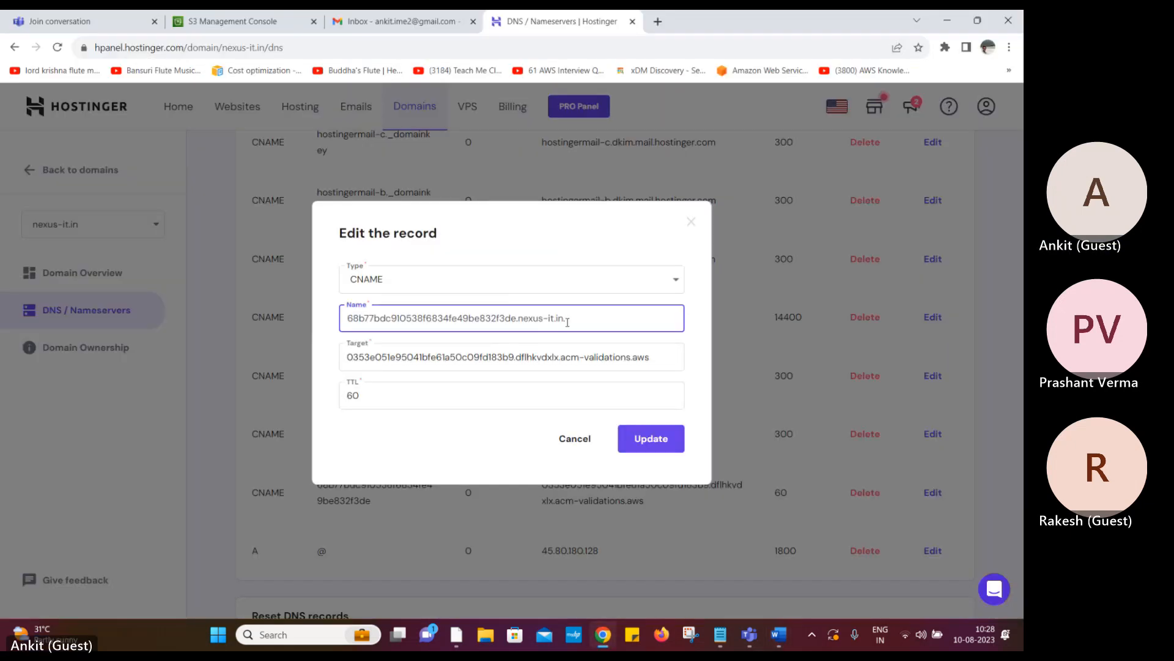
{"action": "left_click_drag", "start_coordinate": [575, 319], "coordinate": [318, 321]}
{"action": "left_click", "coordinate": [309, 319]}
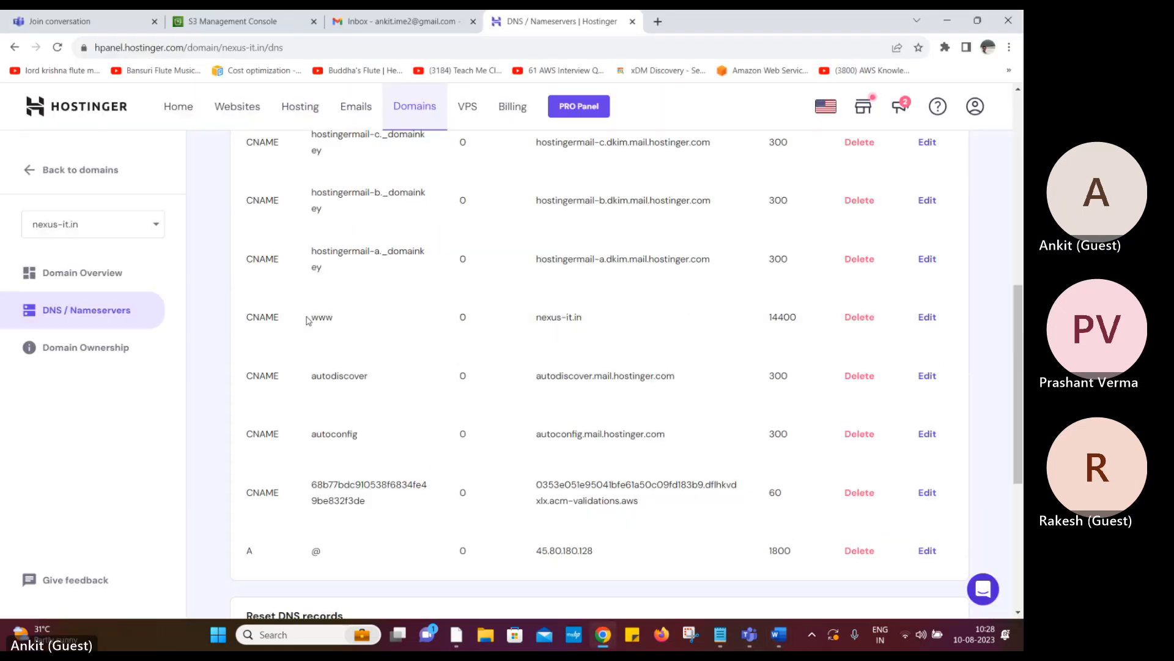
Widen the Word table column beside CNAME so the validation values re-flow
{"action": "left_click", "coordinate": [778, 636]}
{"action": "left_click", "coordinate": [381, 334]}
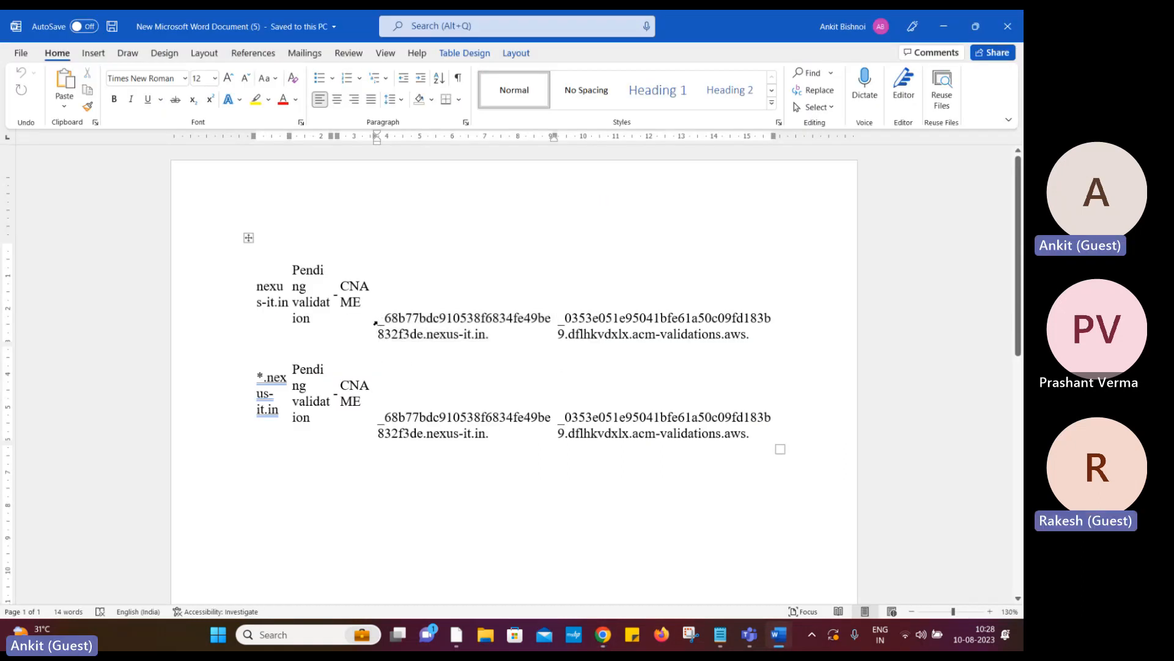
{"action": "left_click_drag", "start_coordinate": [375, 322], "coordinate": [696, 336]}
{"action": "key", "text": "ctrl+c"}
{"action": "left_click", "coordinate": [405, 352]}
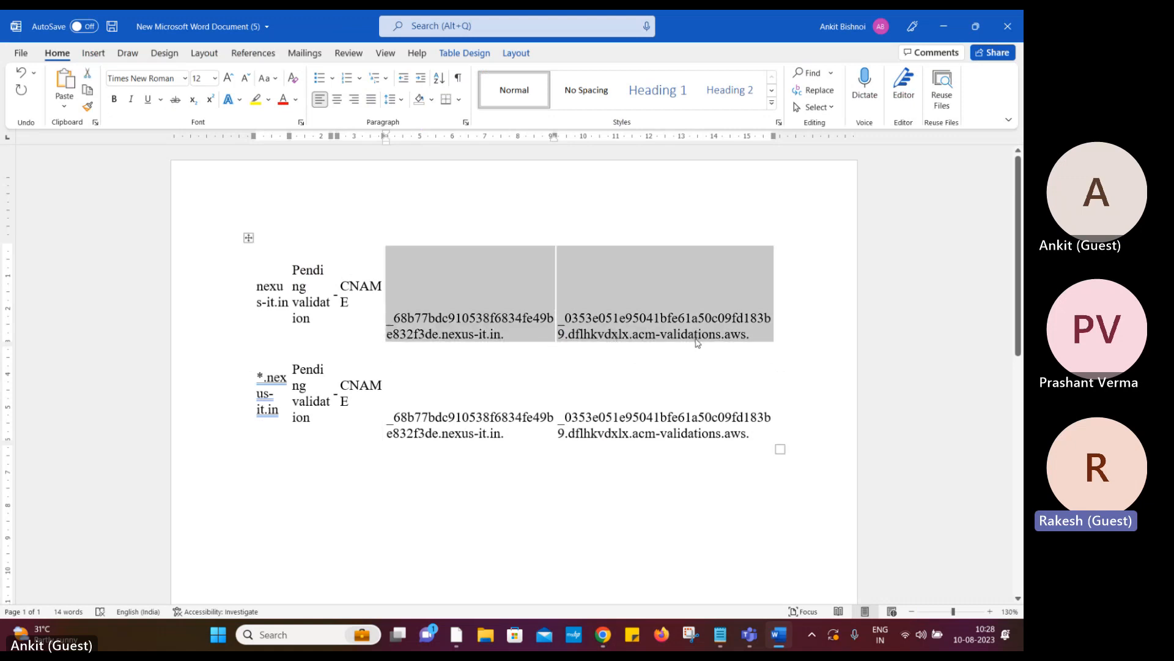
Replace the Qualifications text in the 'copy and paste' note with the two validation values
{"action": "left_click", "coordinate": [943, 29]}
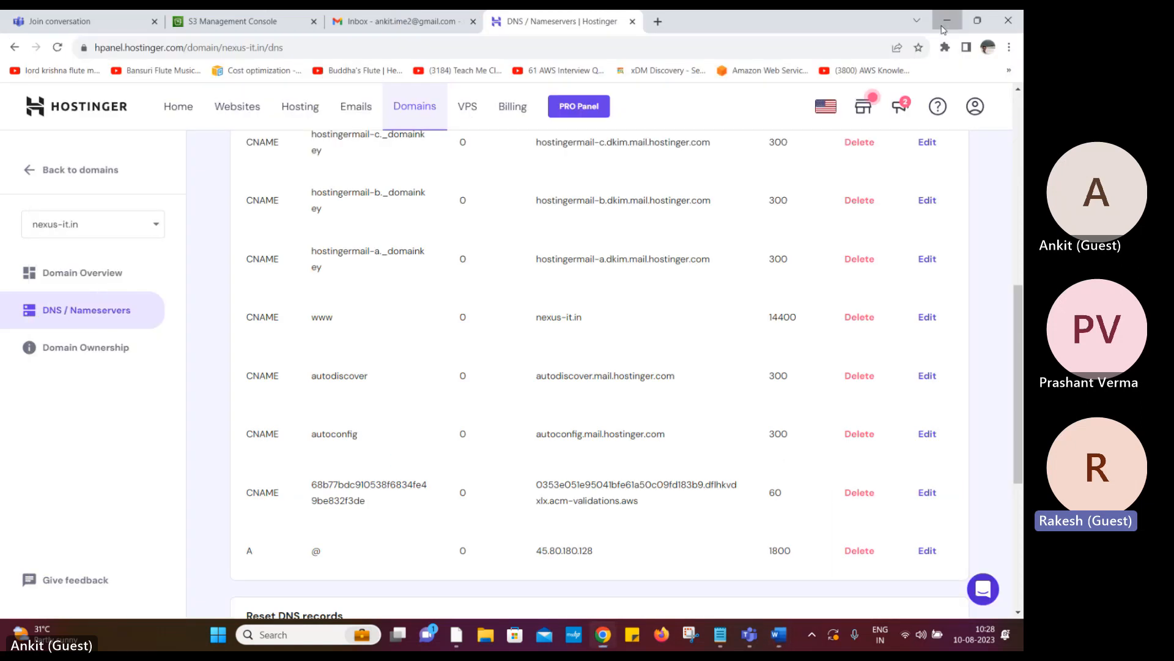
{"action": "left_click", "coordinate": [952, 17]}
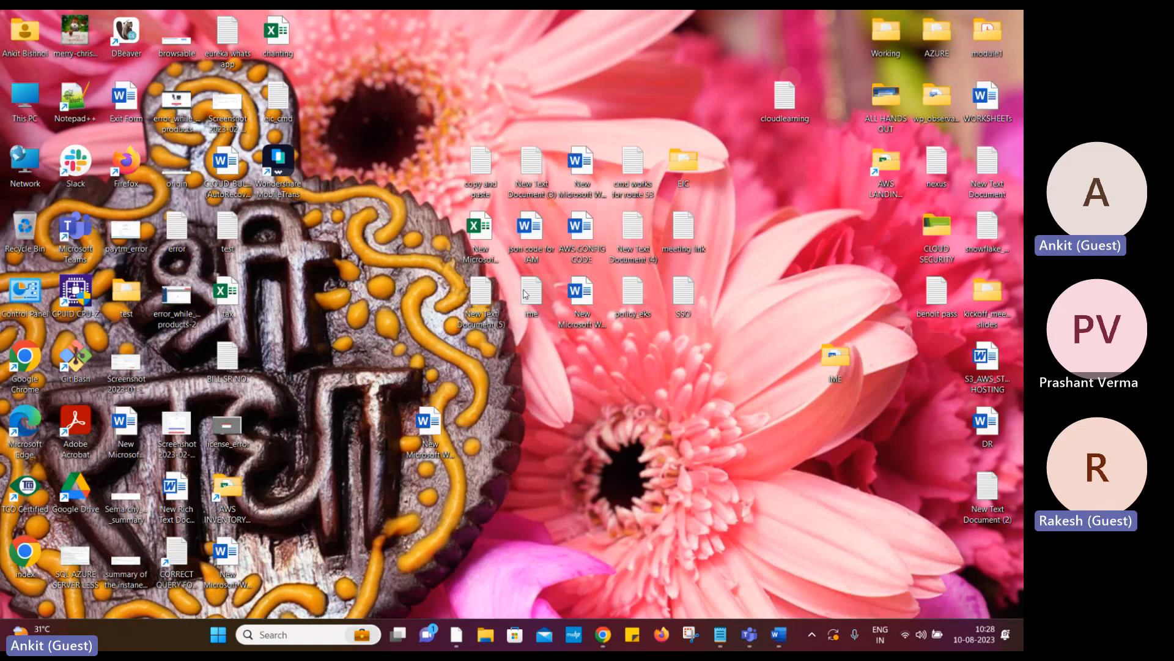
{"action": "double_click", "coordinate": [480, 181]}
{"action": "key", "text": "ctrl+a"}
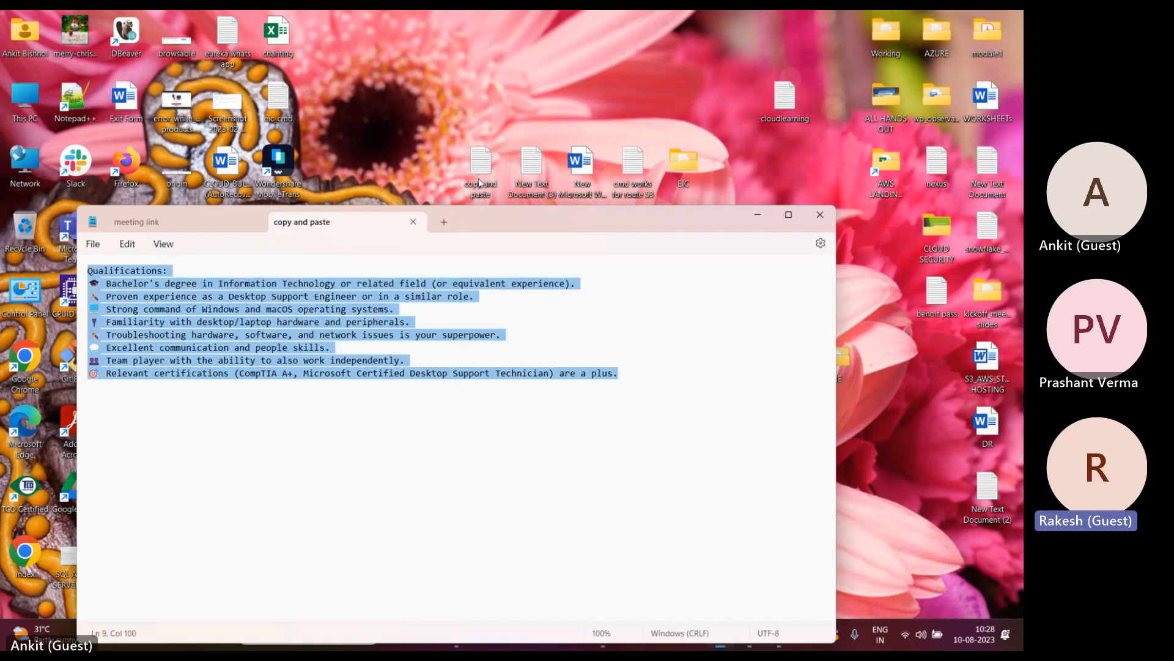
{"action": "key", "text": "BackSpace"}
{"action": "key", "text": "ctrl+v"}
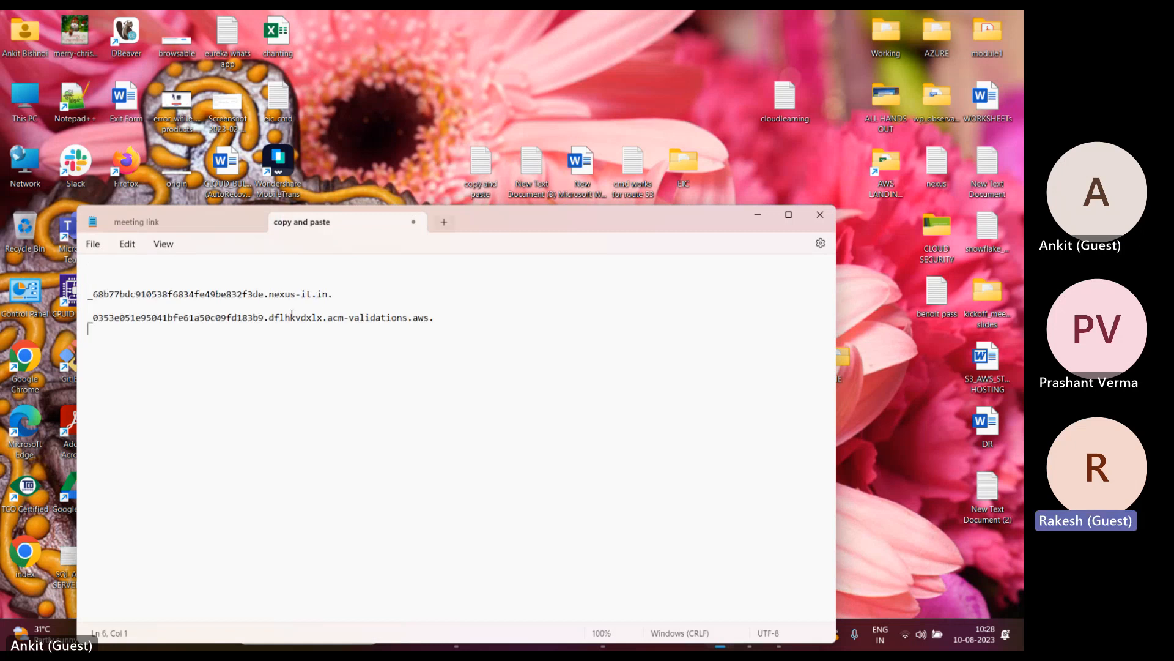
Select the validation record name line and go back to Hostinger's DNS page
{"action": "left_click_drag", "start_coordinate": [111, 294], "coordinate": [333, 294]}
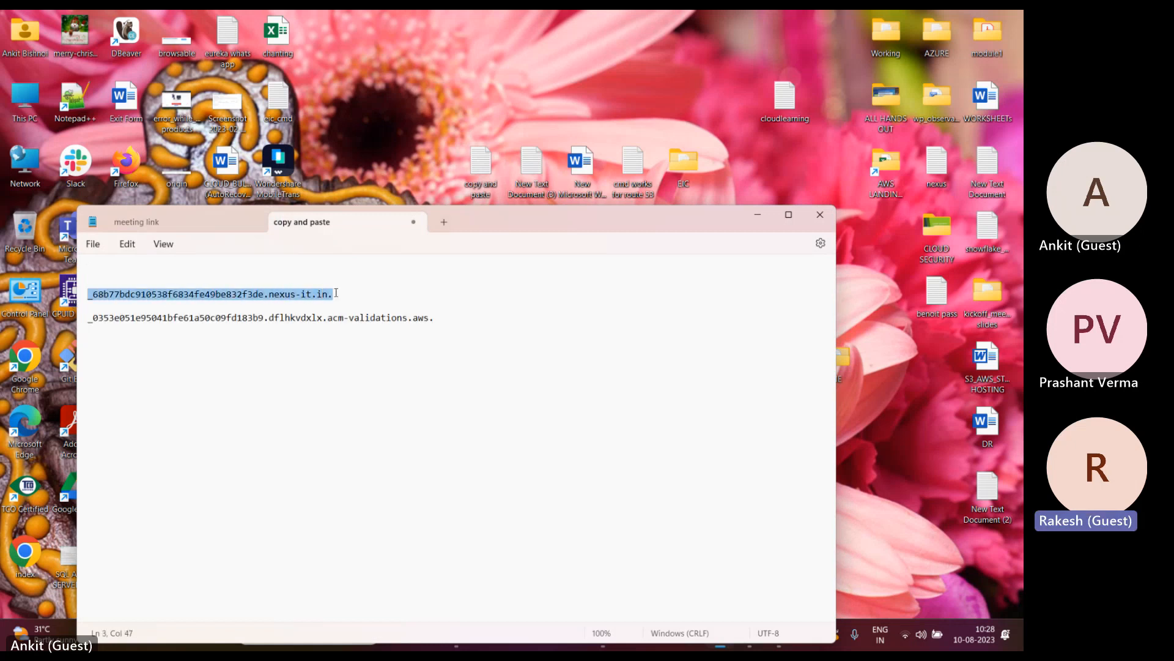
{"action": "left_click", "coordinate": [757, 215]}
{"action": "left_click", "coordinate": [612, 644]}
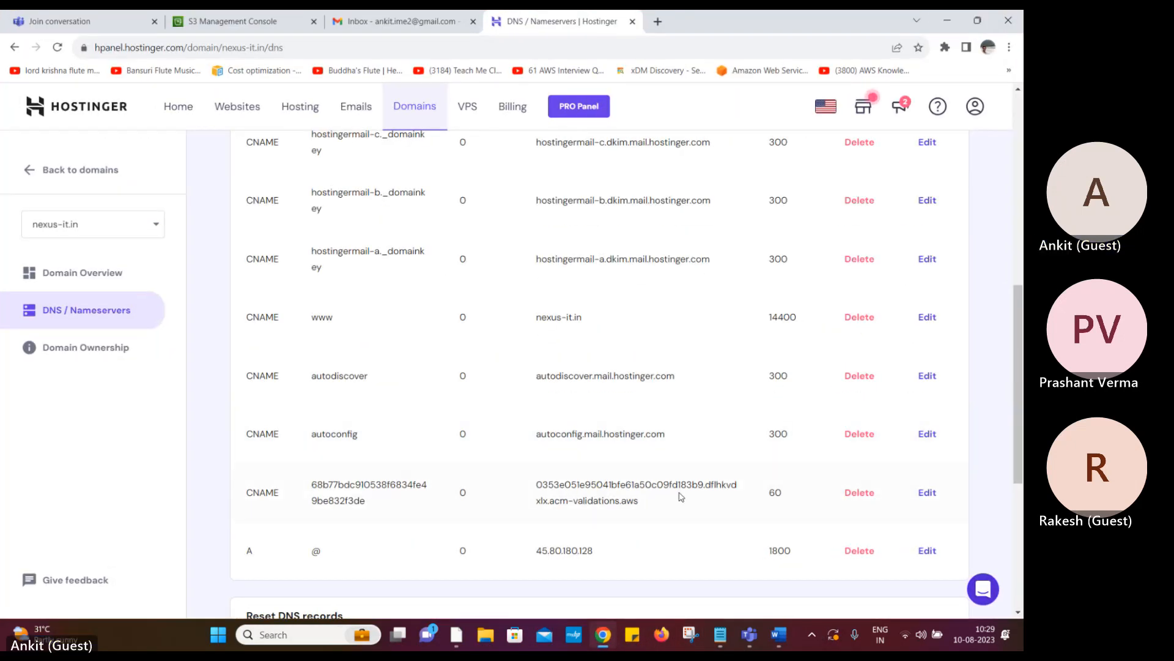
Delete the old 68b77… ACM validation CNAME record (TTL 60) from nexus-it.in
{"action": "left_click", "coordinate": [928, 493]}
{"action": "double_click", "coordinate": [501, 318]}
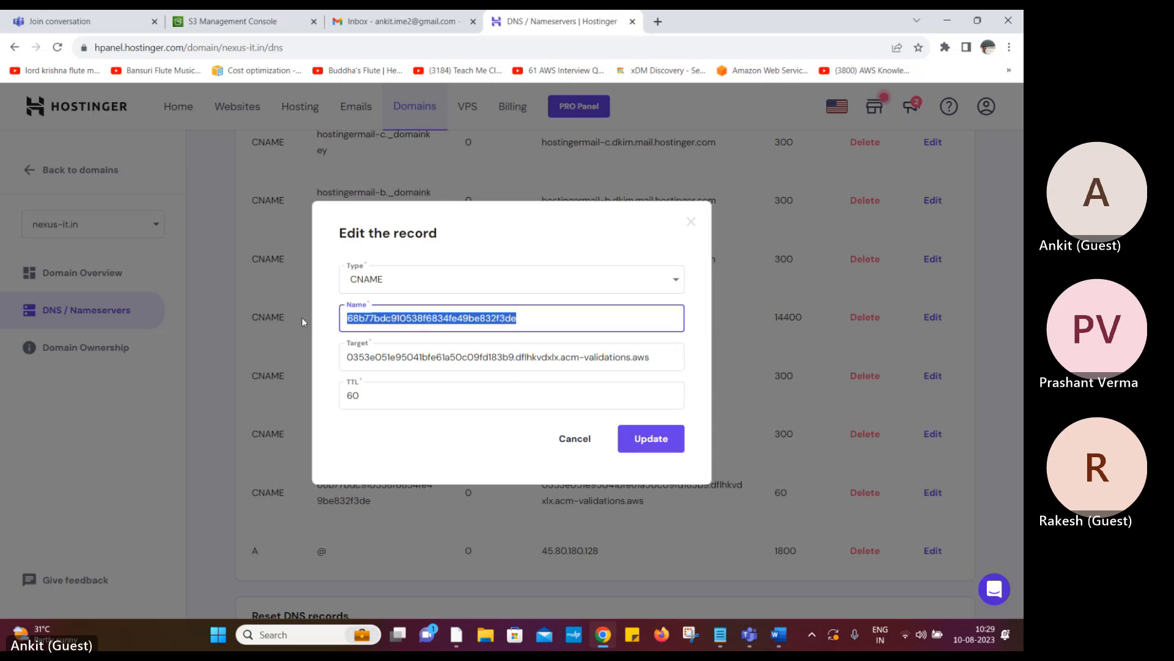
{"action": "left_click", "coordinate": [304, 322]}
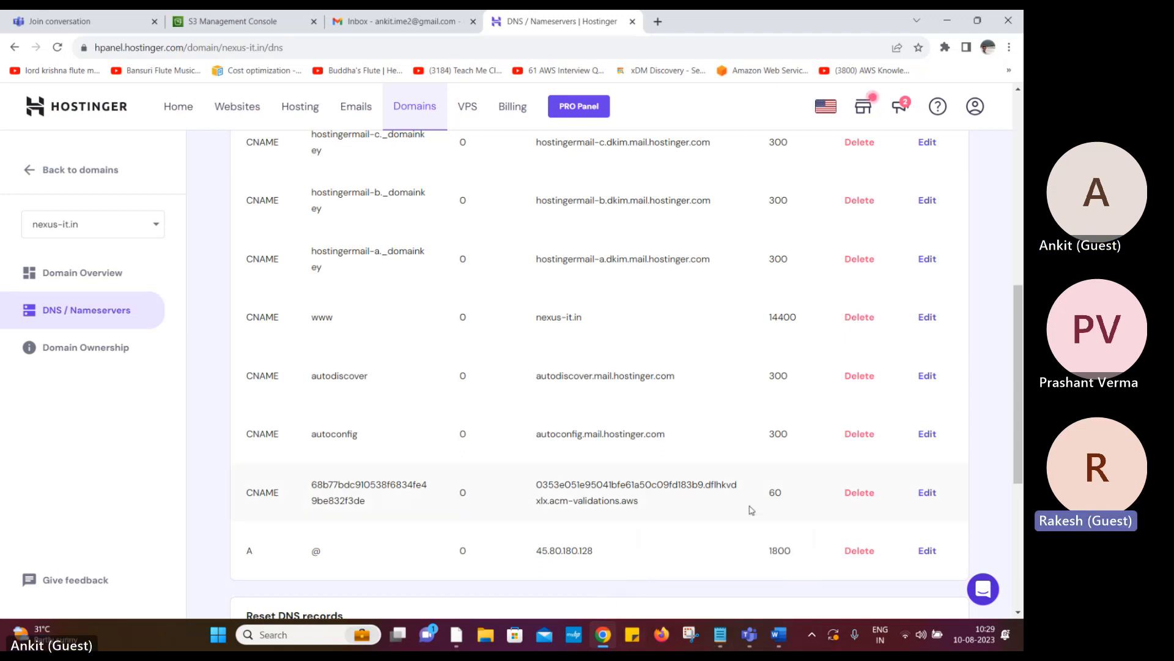
{"action": "left_click", "coordinate": [858, 492]}
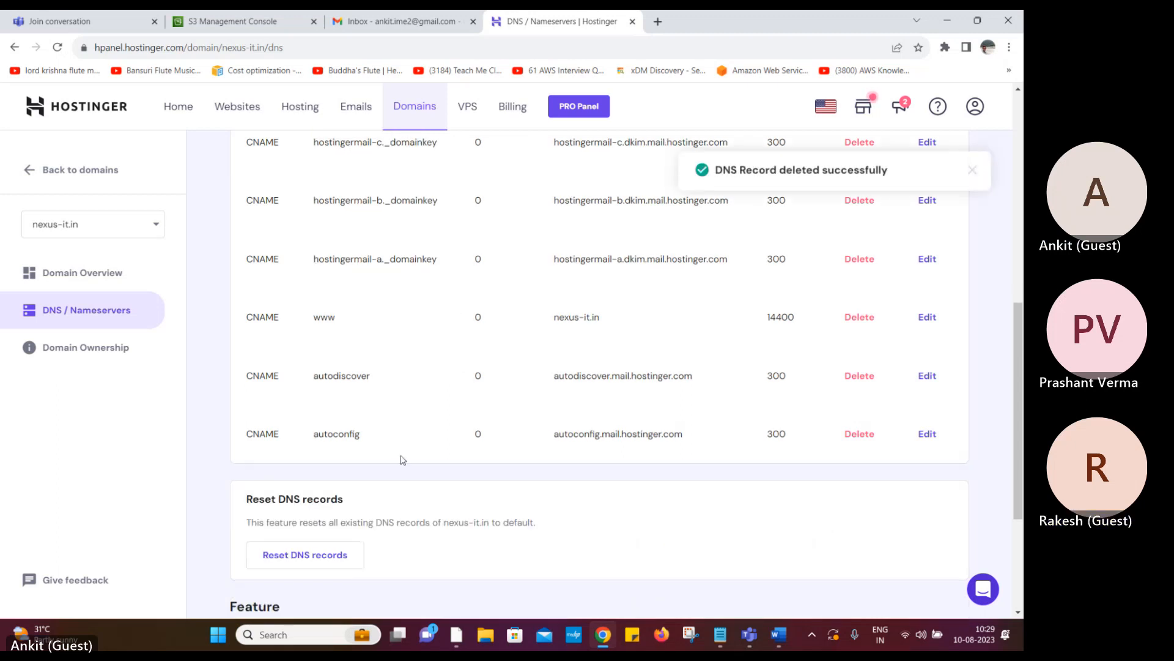
{"action": "scroll", "coordinate": [402, 456], "scroll_direction": "up", "scroll_amount": 10}
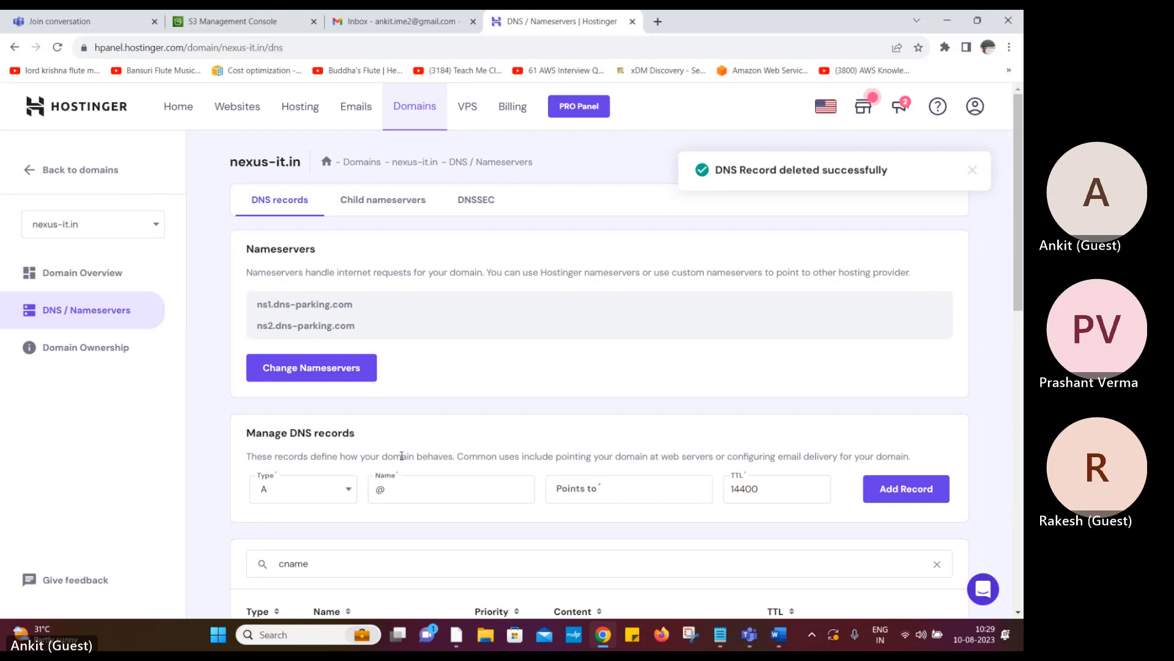
Start a new CNAME record and paste the underscore-prefixed validation name
{"action": "scroll", "coordinate": [402, 456], "scroll_direction": "down", "scroll_amount": 3}
{"action": "left_click", "coordinate": [937, 363]}
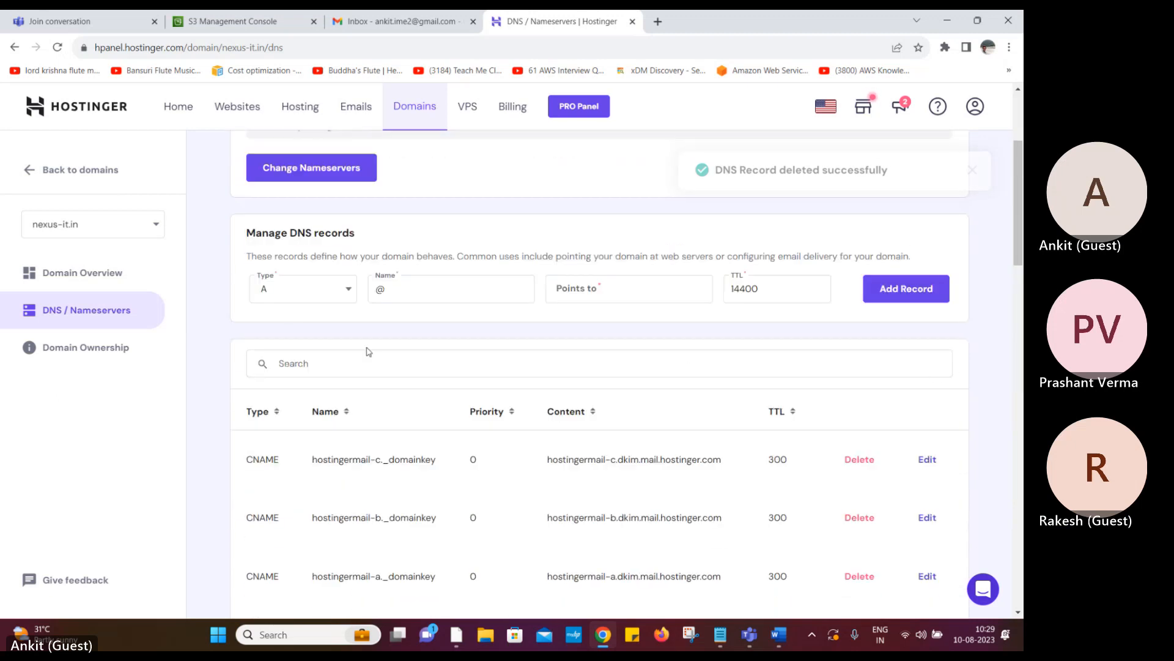
{"action": "left_click", "coordinate": [292, 296]}
{"action": "left_click", "coordinate": [283, 406]}
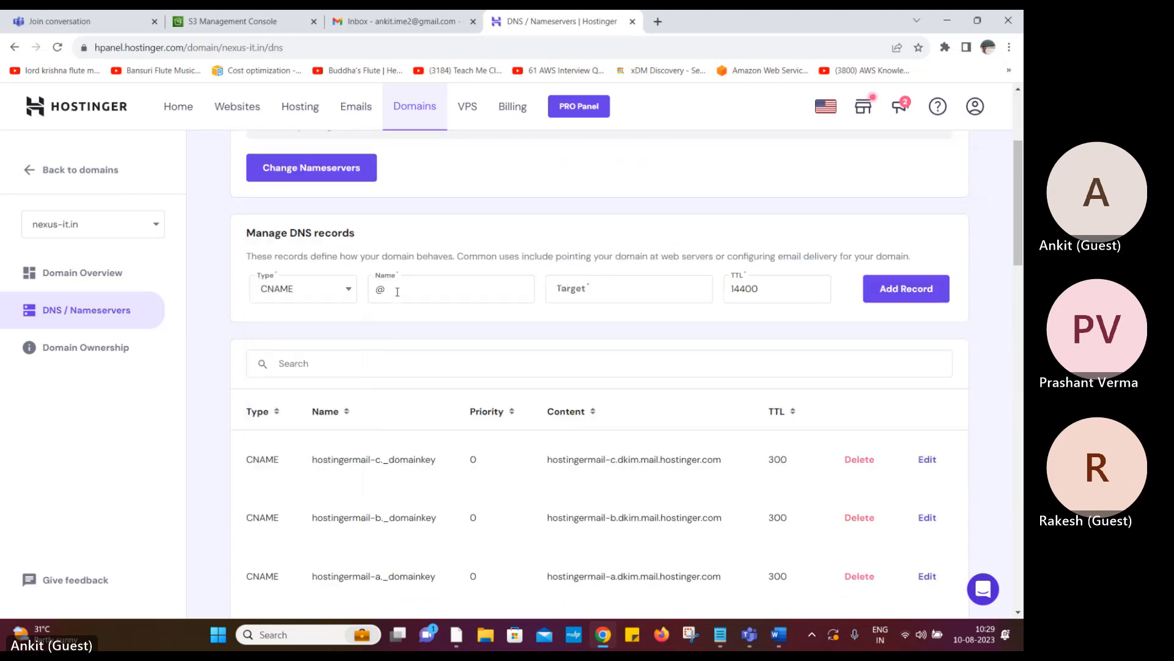
{"action": "left_click", "coordinate": [398, 293]}
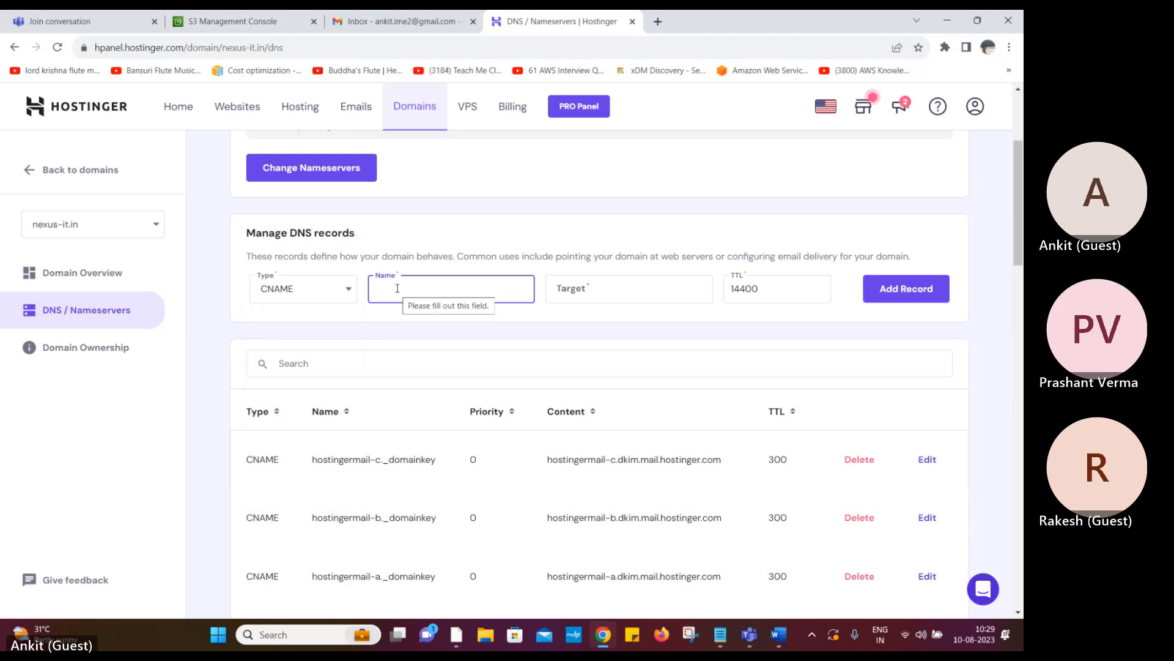
{"action": "key", "text": "ctrl+v"}
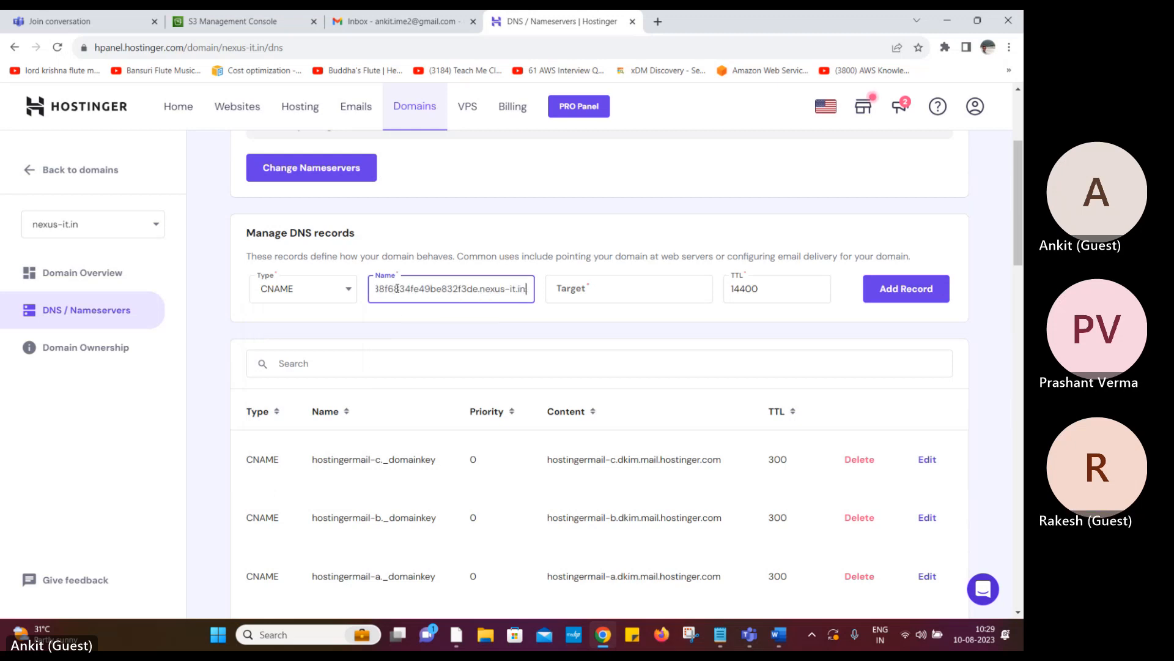
{"action": "key", "text": "Home"}
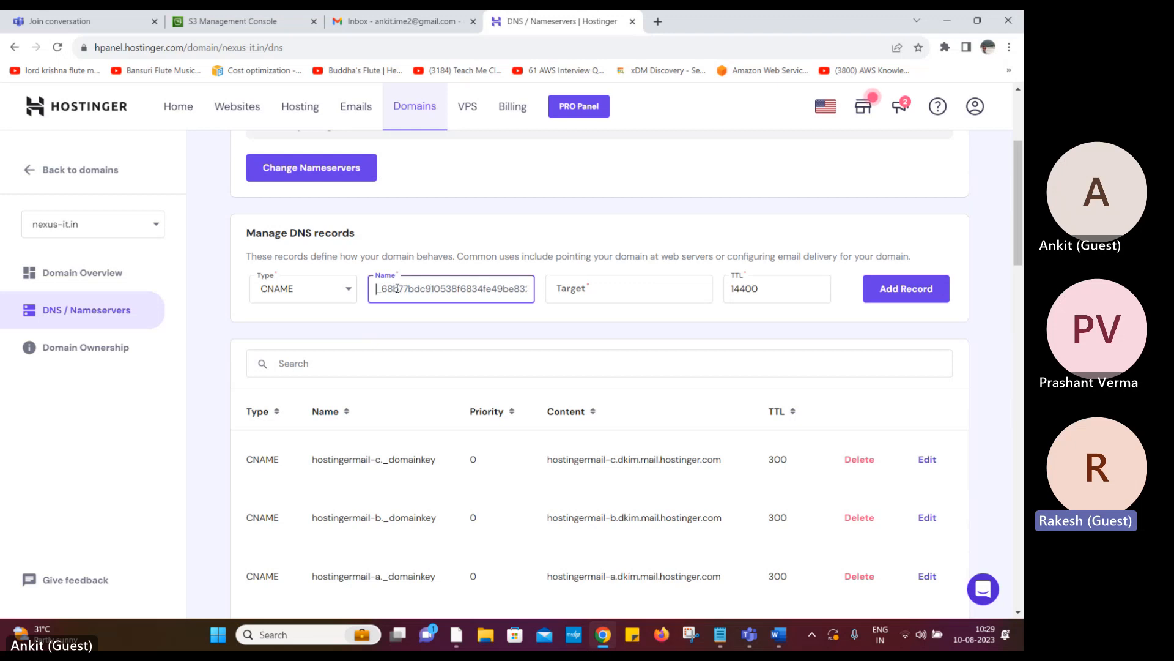
Paste the acm-validations.aws target from Notepad, set TTL 300, and add the record
{"action": "left_click", "coordinate": [723, 638]}
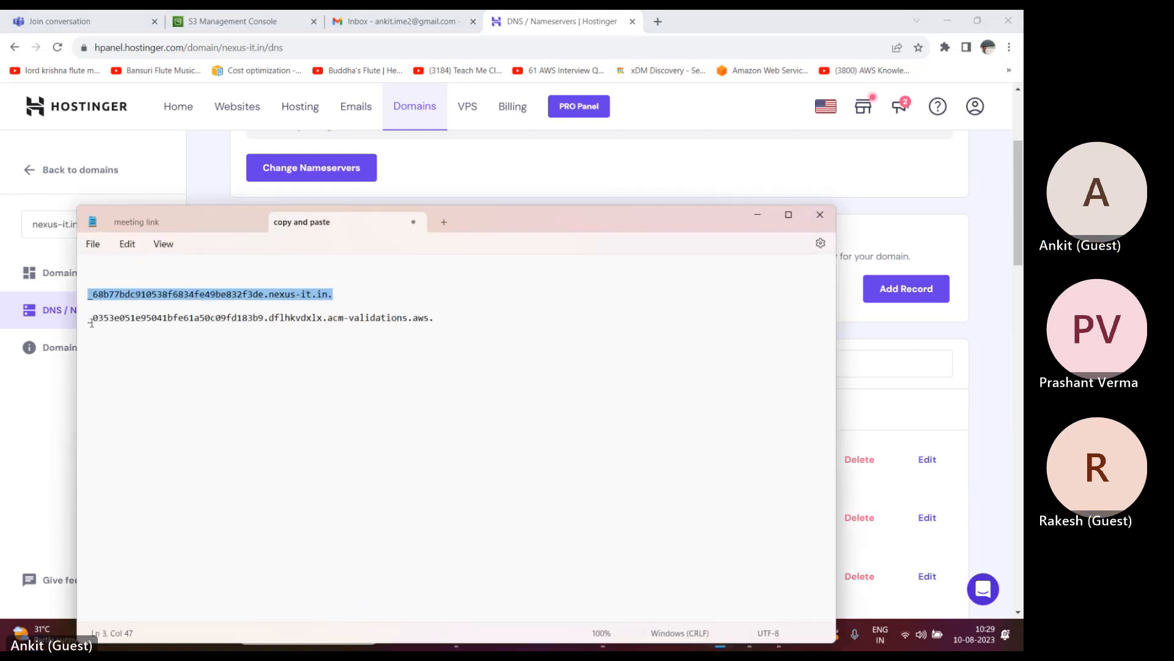
{"action": "left_click_drag", "start_coordinate": [91, 322], "coordinate": [433, 319]}
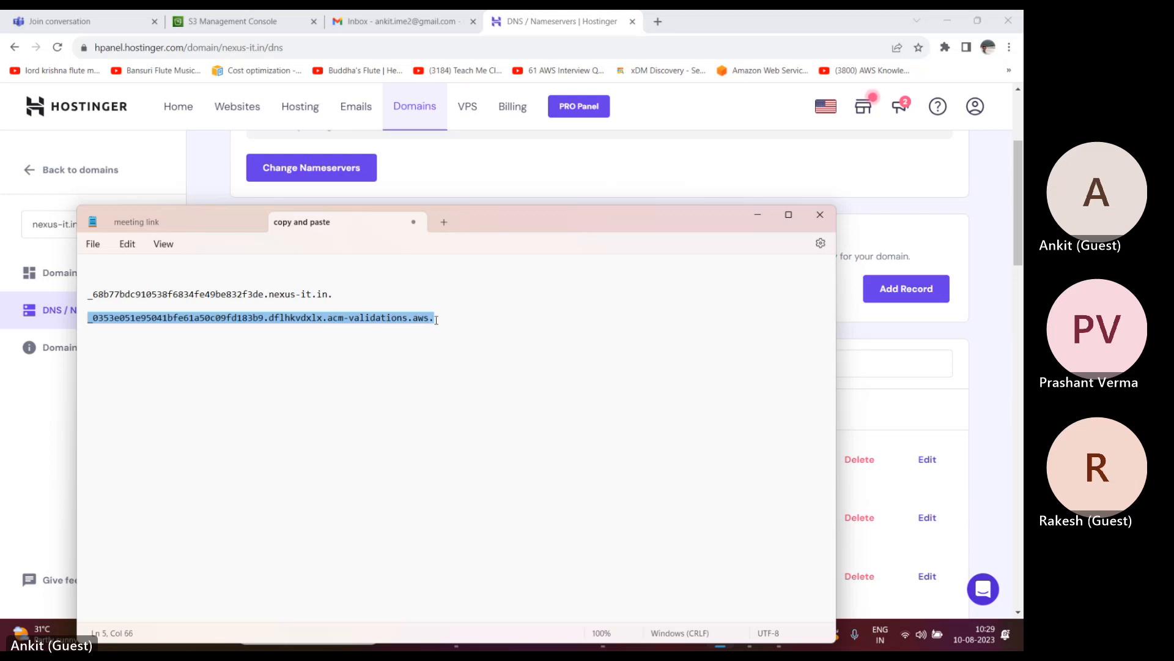
{"action": "left_click", "coordinate": [758, 216]}
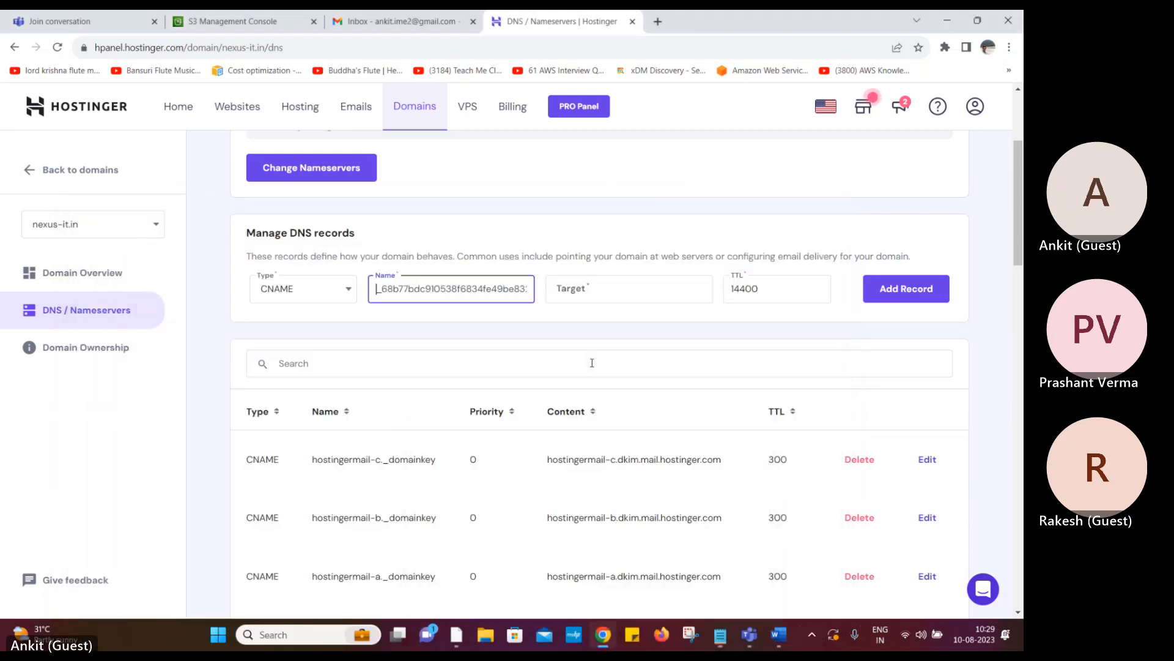
{"action": "left_click", "coordinate": [589, 290]}
{"action": "type", "text": "_0353e051e95041bfe61a50c09fd183b9.dflhkvdxlx.acm-validations.aws."}
{"action": "key", "text": "Tab"}
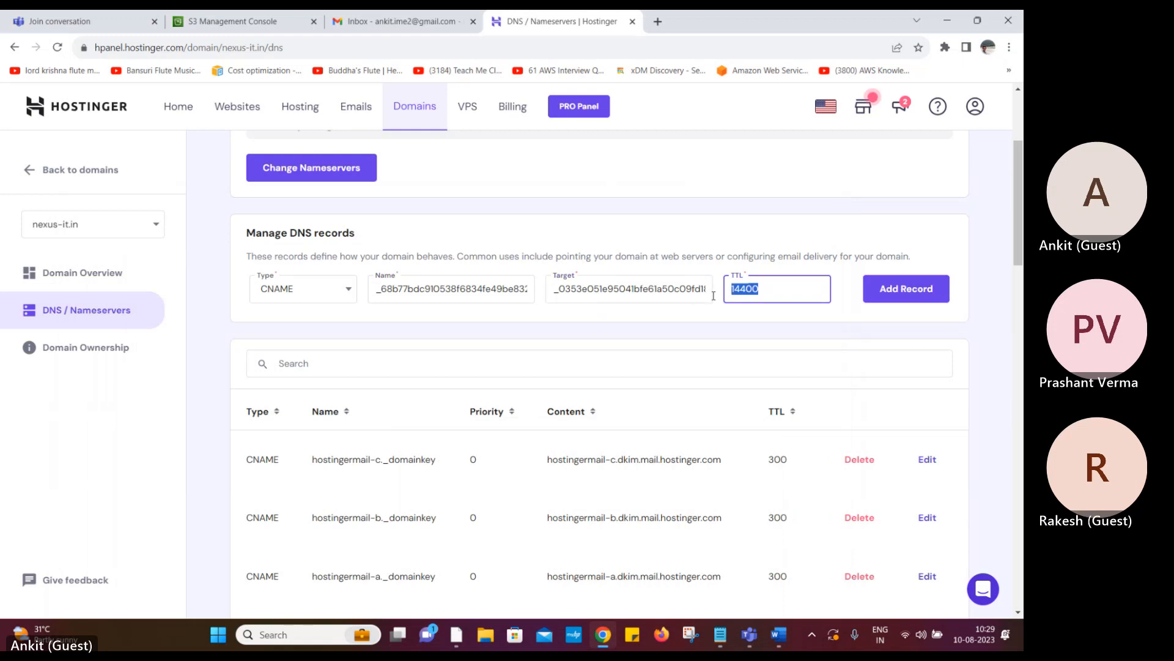
{"action": "type", "text": "60"}
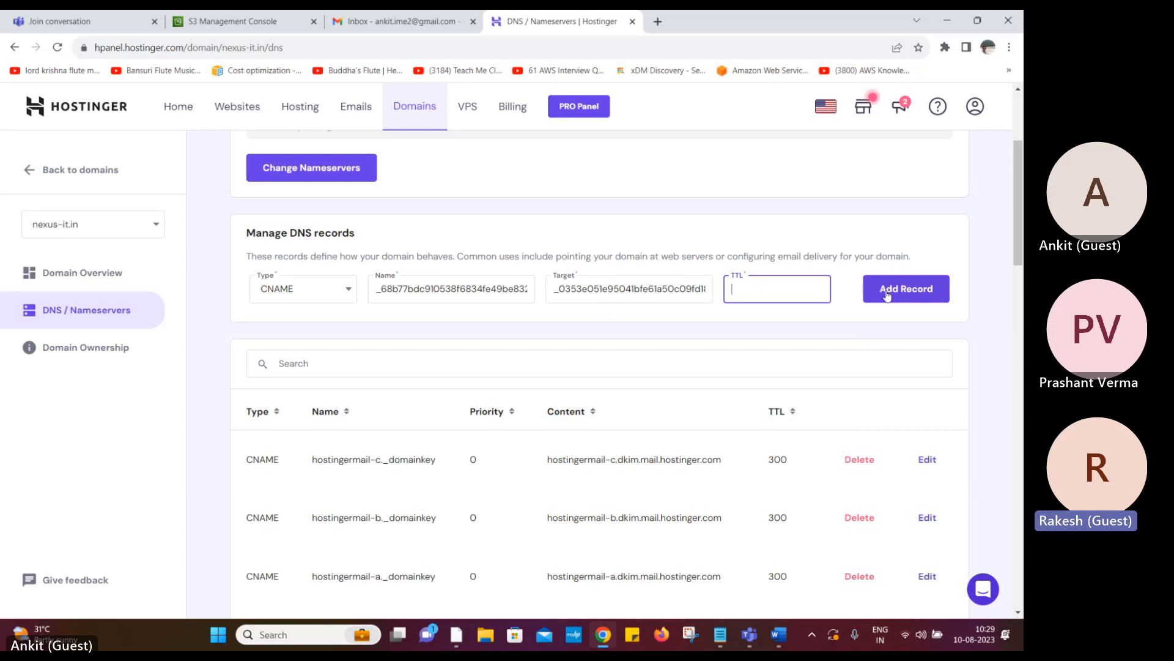
{"action": "type", "text": "00"}
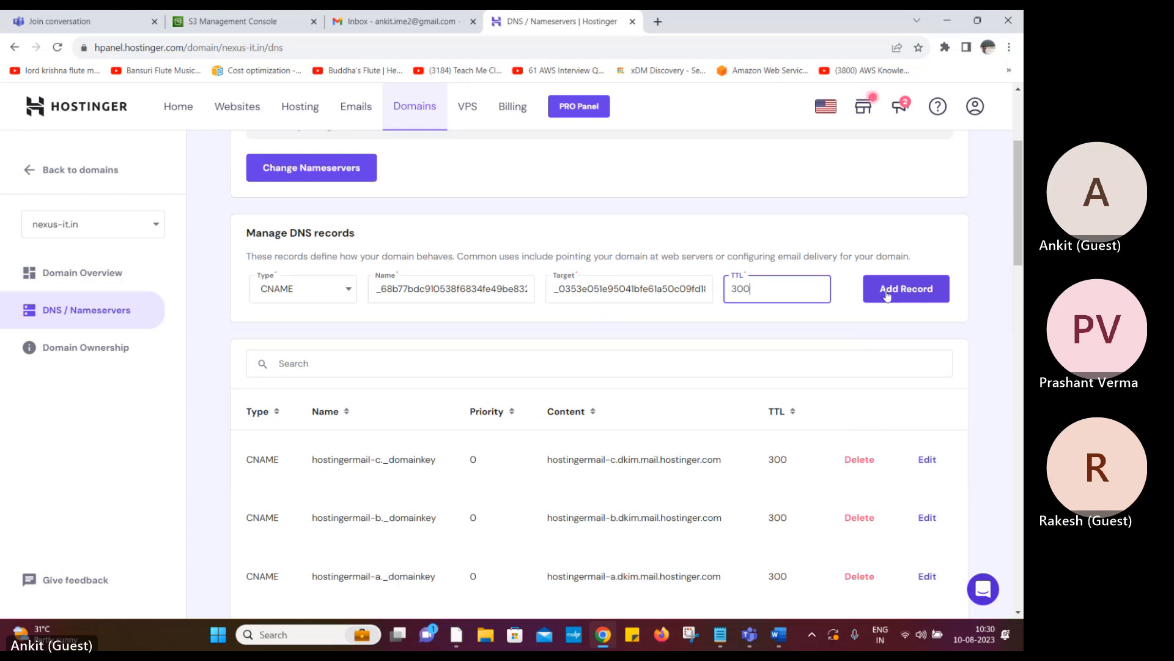
{"action": "left_click", "coordinate": [888, 297]}
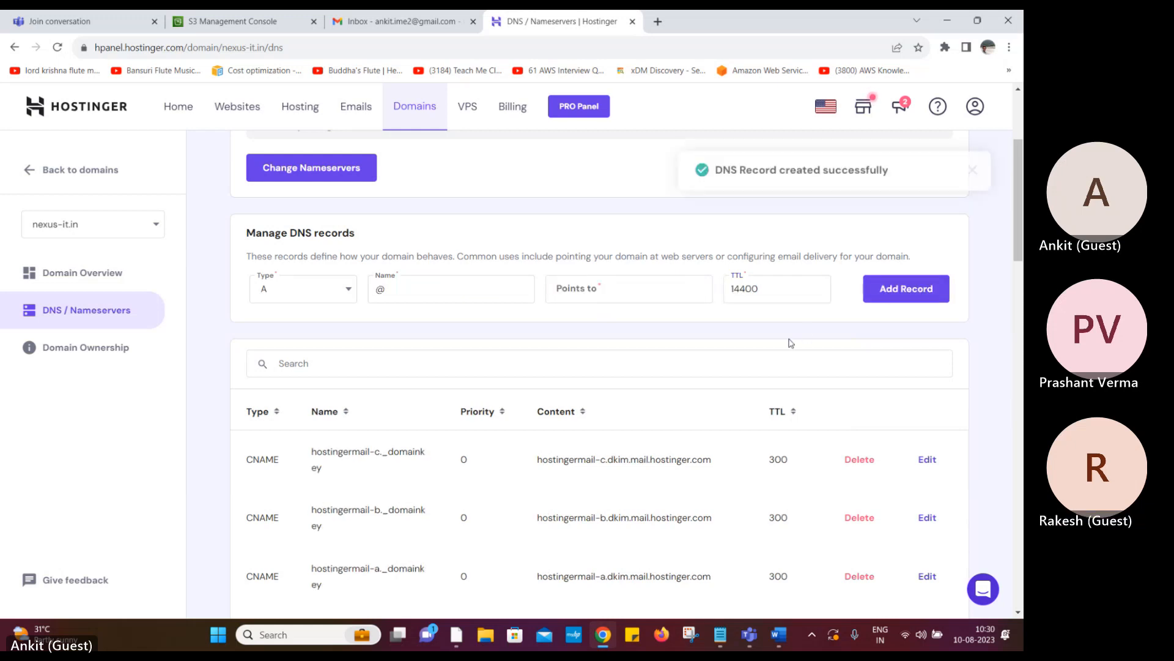
Scroll the DNS records list to check the new validation CNAME at TTL 300
{"action": "scroll", "coordinate": [376, 479], "scroll_direction": "down", "scroll_amount": 5}
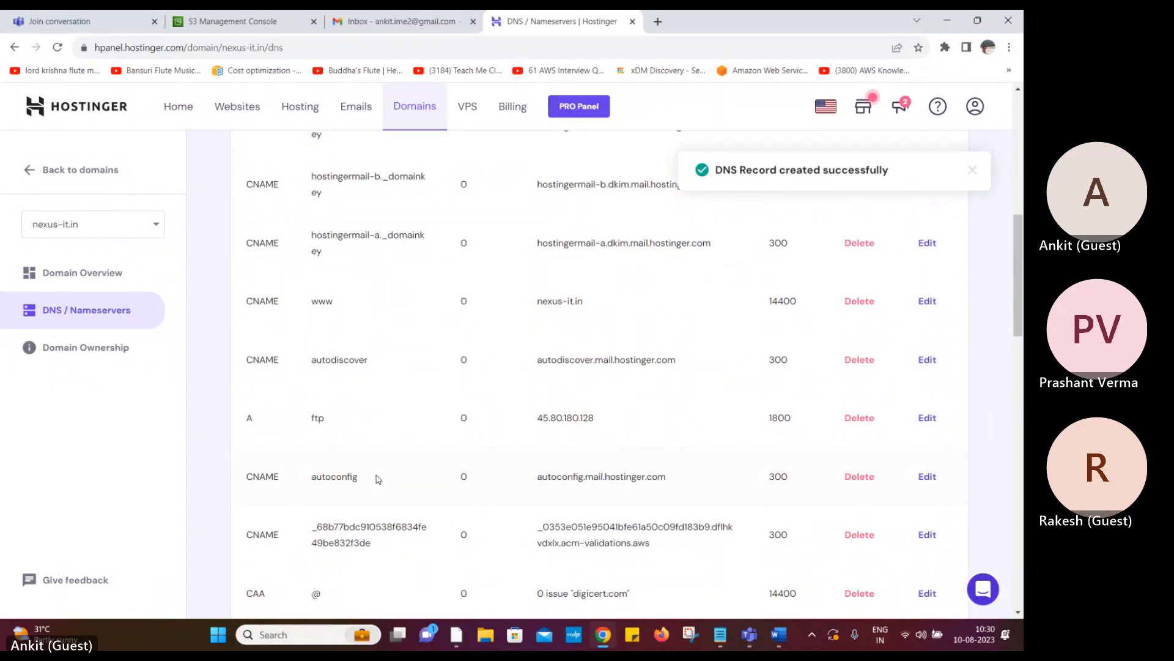
{"action": "scroll", "coordinate": [377, 479], "scroll_direction": "down", "scroll_amount": 1}
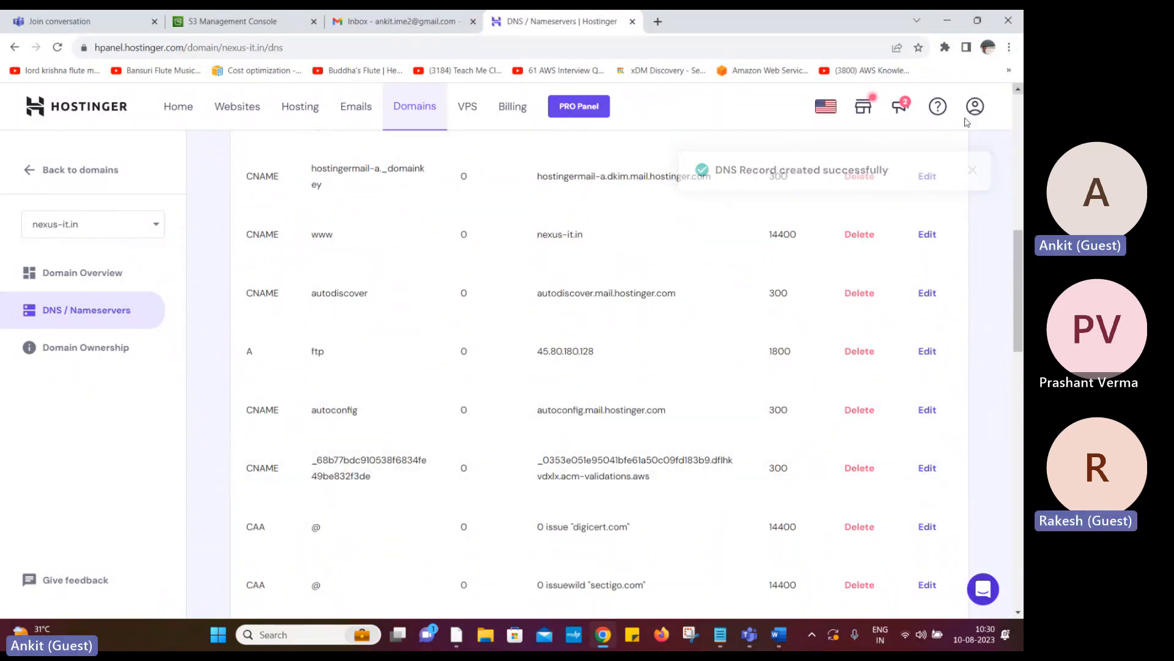
{"action": "scroll", "coordinate": [547, 484], "scroll_direction": "down", "scroll_amount": 3}
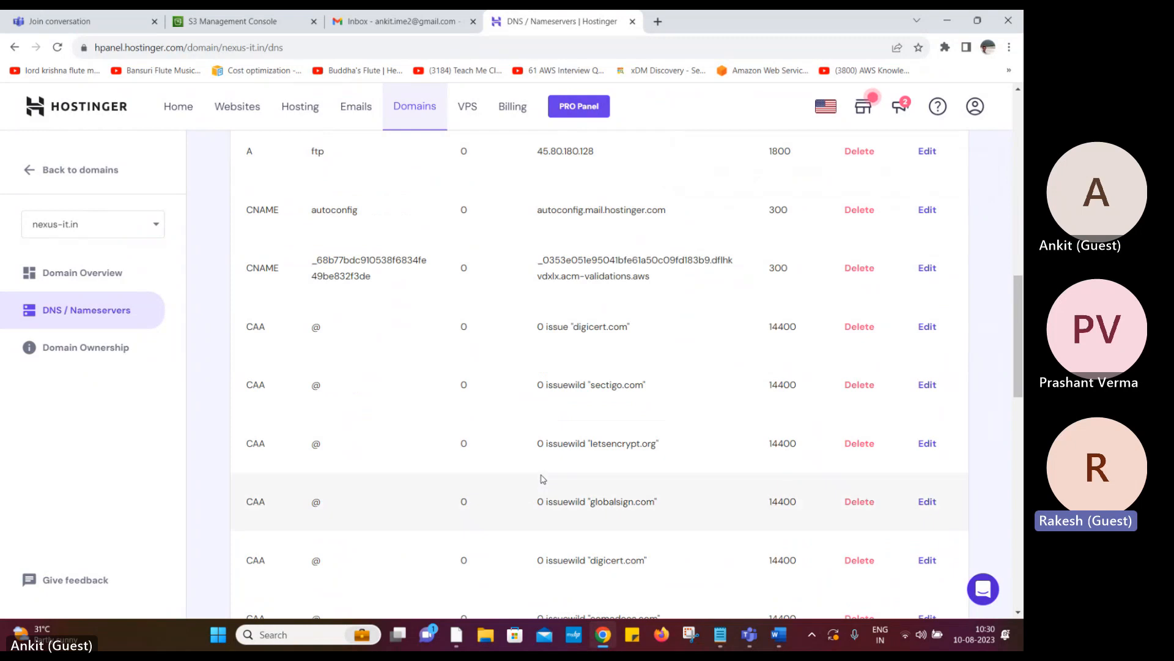
{"action": "scroll", "coordinate": [543, 481], "scroll_direction": "up", "scroll_amount": 5}
{"action": "scroll", "coordinate": [541, 477], "scroll_direction": "down", "scroll_amount": 2}
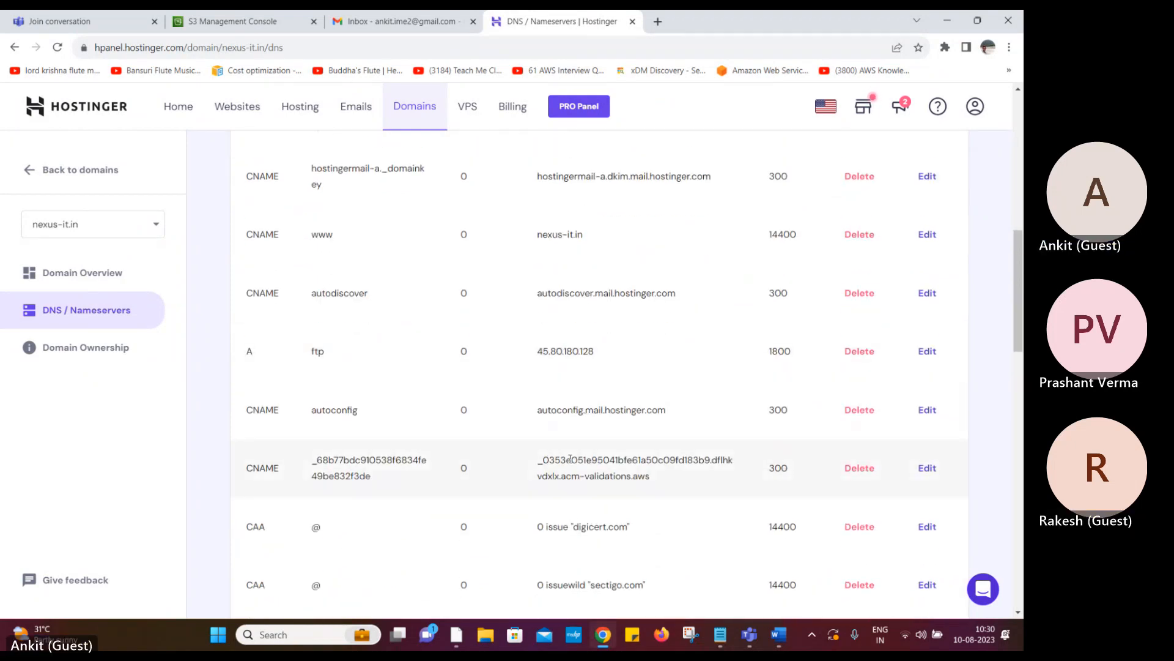
Bring the Word validation table back up and close it, triggering the save prompt
{"action": "left_click", "coordinate": [782, 644]}
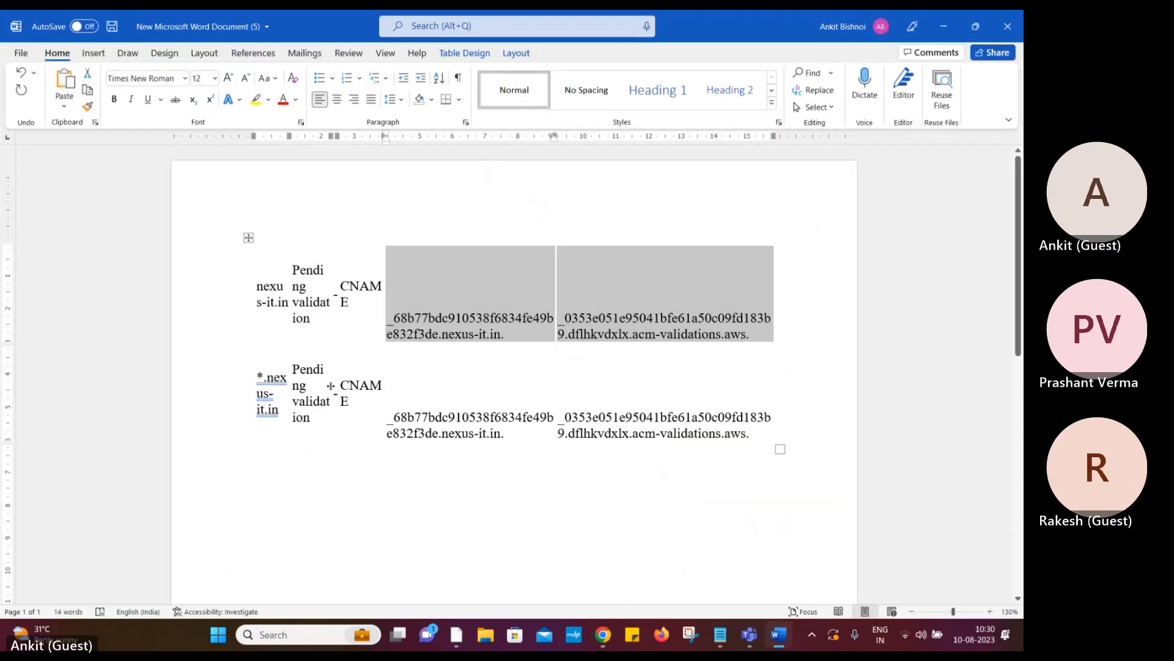
{"action": "left_click_drag", "start_coordinate": [256, 377], "coordinate": [287, 378]}
{"action": "left_click", "coordinate": [275, 294]}
{"action": "left_click", "coordinate": [1019, 32]}
Save and close Word, hide Notepad, and return to the Amazon S3 start page
{"action": "left_click", "coordinate": [458, 350]}
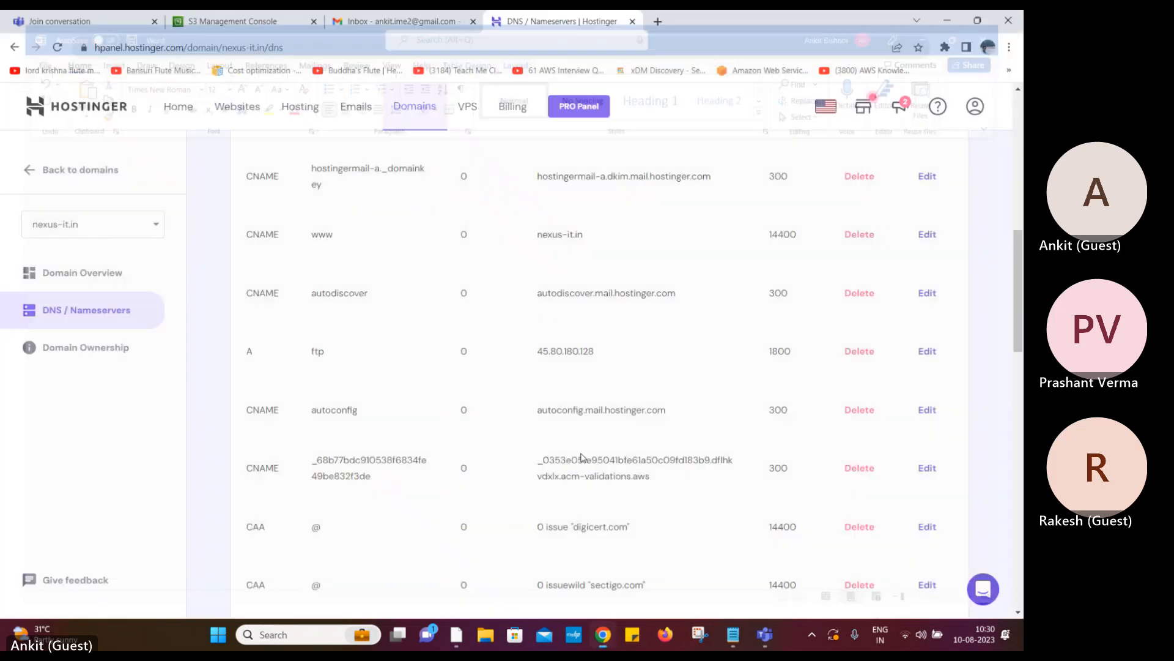
{"action": "left_click", "coordinate": [743, 636]}
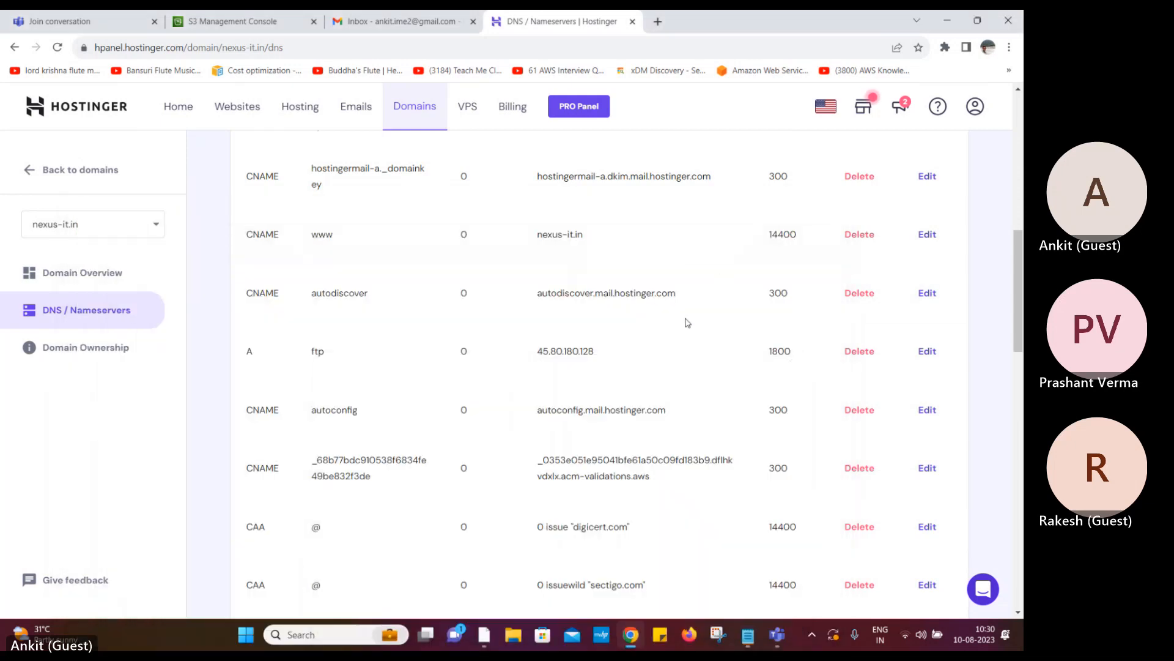
{"action": "left_click", "coordinate": [757, 215]}
{"action": "mouse_move", "coordinate": [778, 644]}
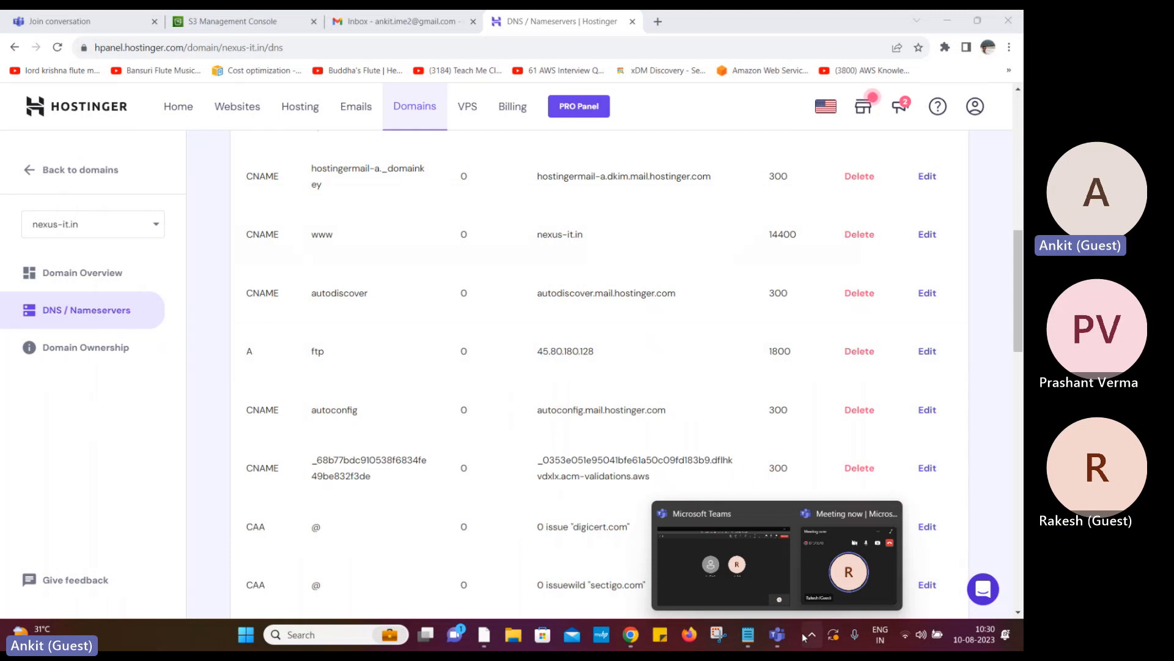
{"action": "left_click", "coordinate": [240, 23]}
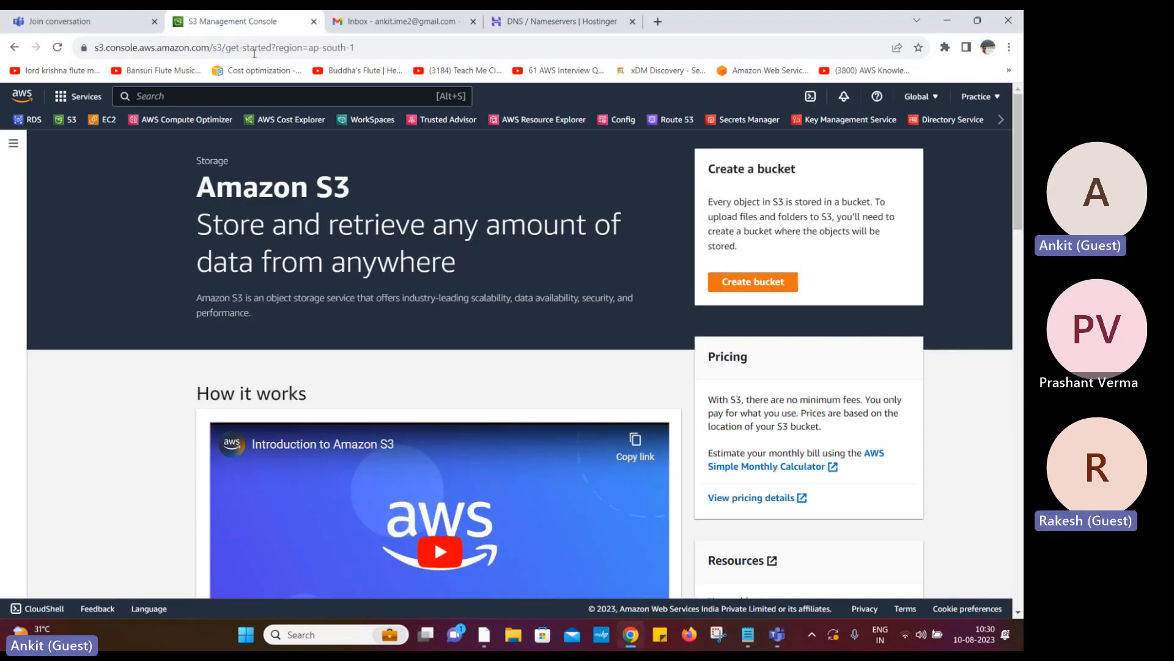
Try creating bucket 'test' with ACLs enabled and all public access unblocked
{"action": "left_click", "coordinate": [751, 285]}
{"action": "left_click", "coordinate": [209, 310]}
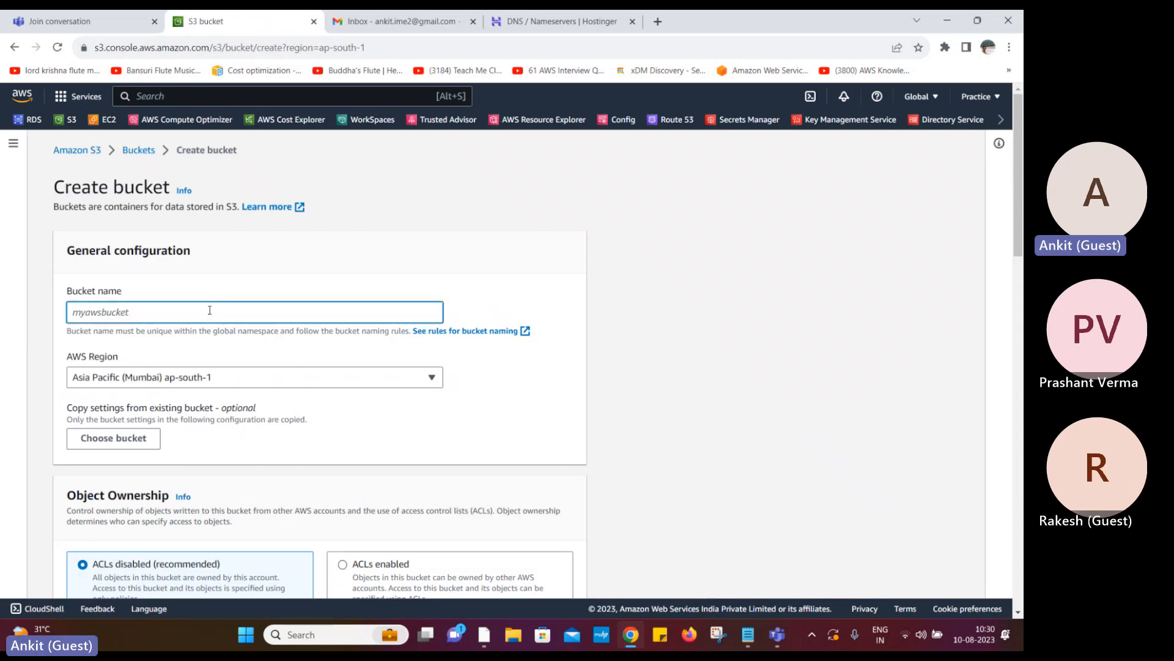
{"action": "type", "text": "test"}
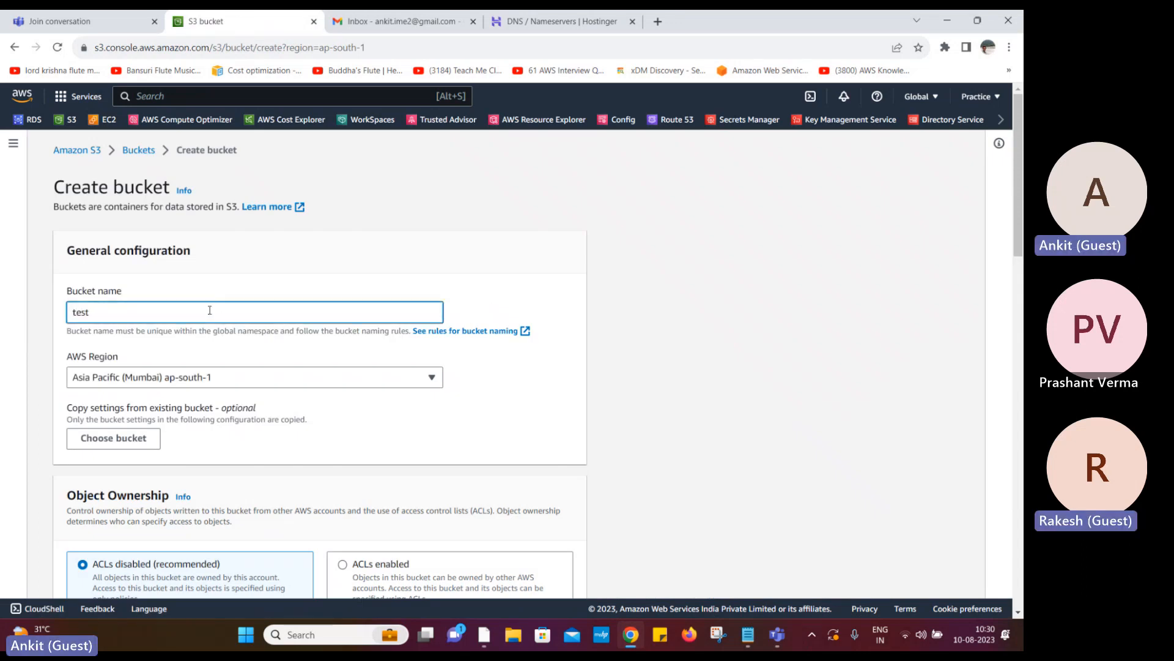
{"action": "scroll", "coordinate": [369, 387], "scroll_direction": "down", "scroll_amount": 3}
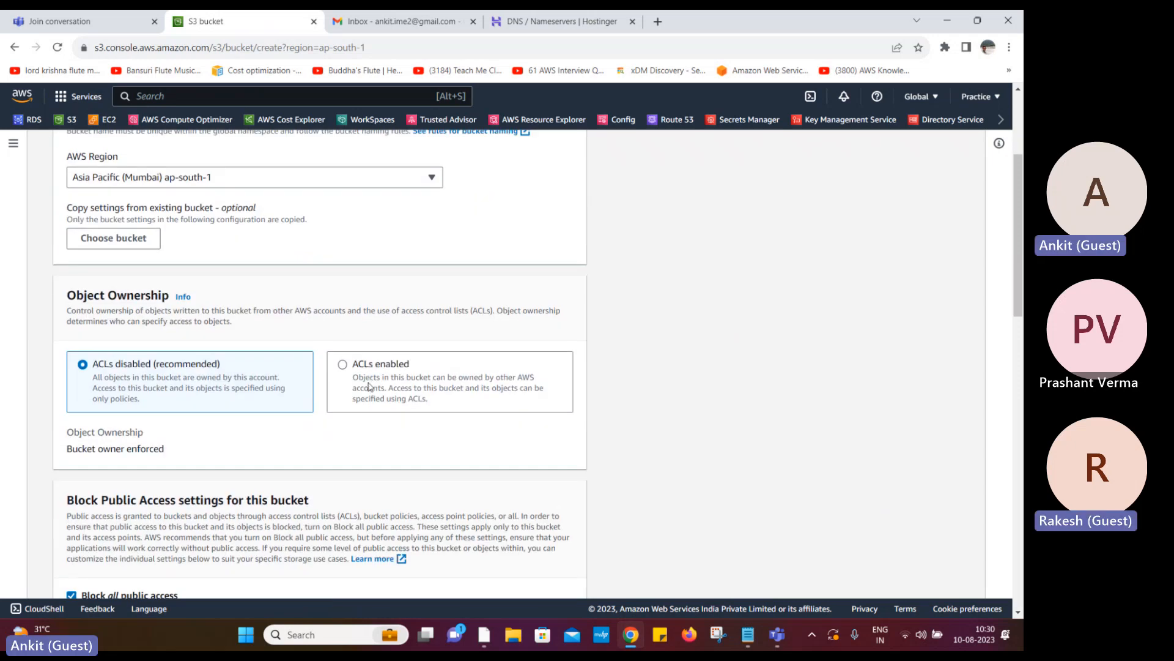
{"action": "left_click", "coordinate": [370, 365]}
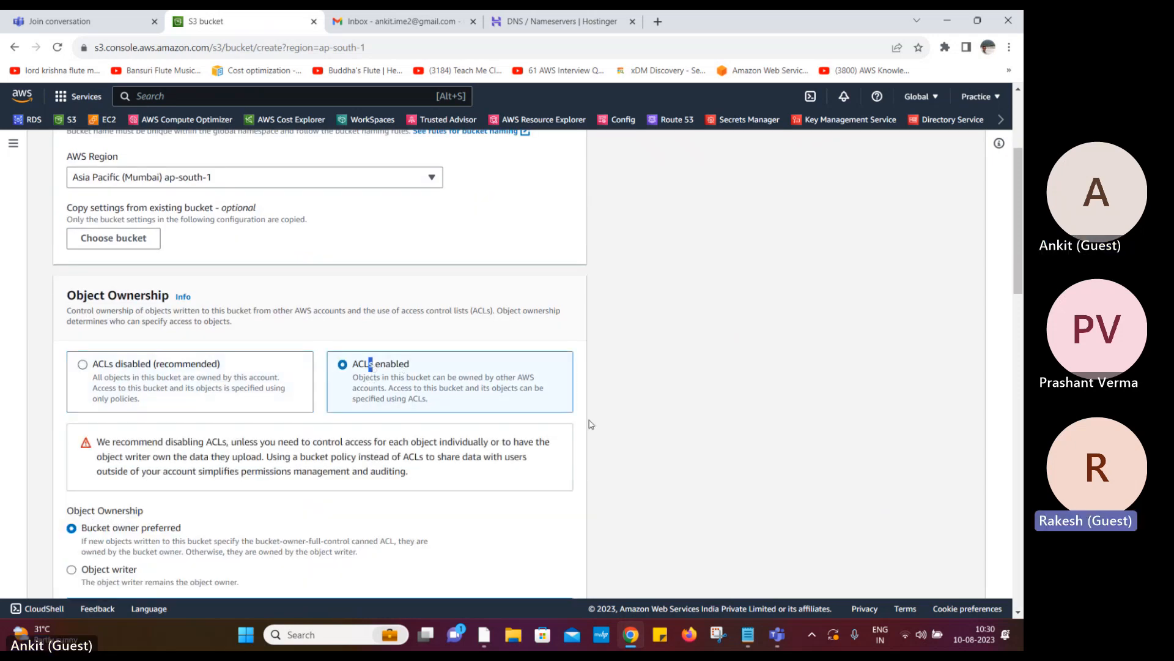
{"action": "scroll", "coordinate": [624, 448], "scroll_direction": "down", "scroll_amount": 10}
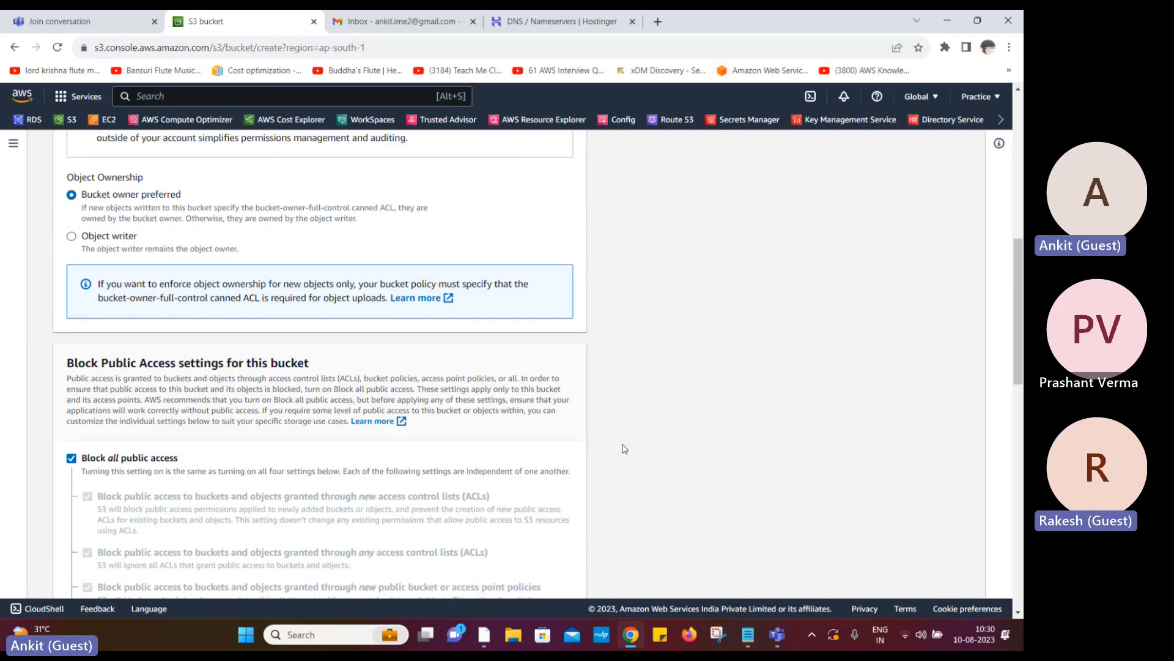
{"action": "left_click", "coordinate": [71, 192]}
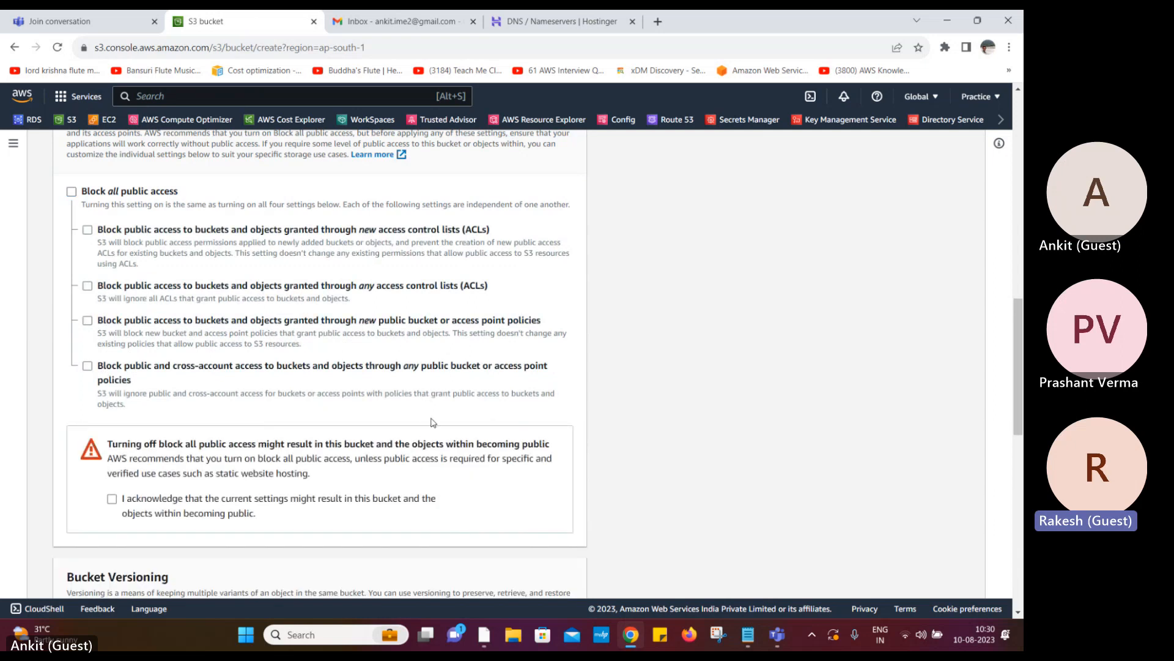
{"action": "left_click", "coordinate": [113, 499]}
{"action": "scroll", "coordinate": [565, 427], "scroll_direction": "down", "scroll_amount": 5}
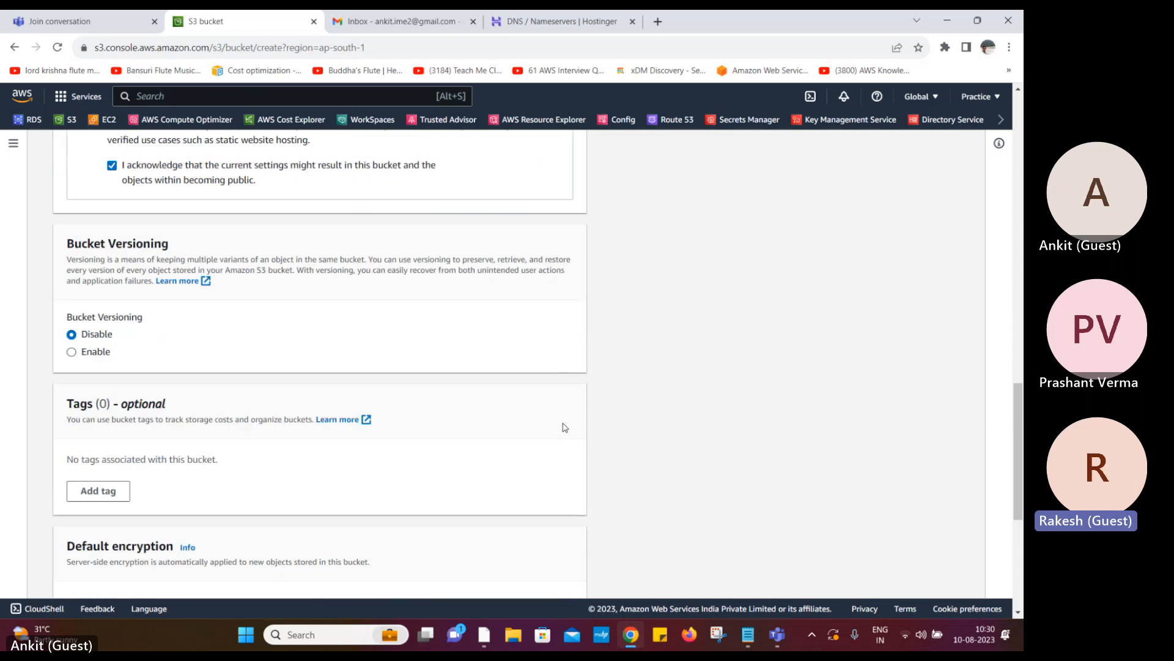
{"action": "scroll", "coordinate": [424, 475], "scroll_direction": "down", "scroll_amount": 5}
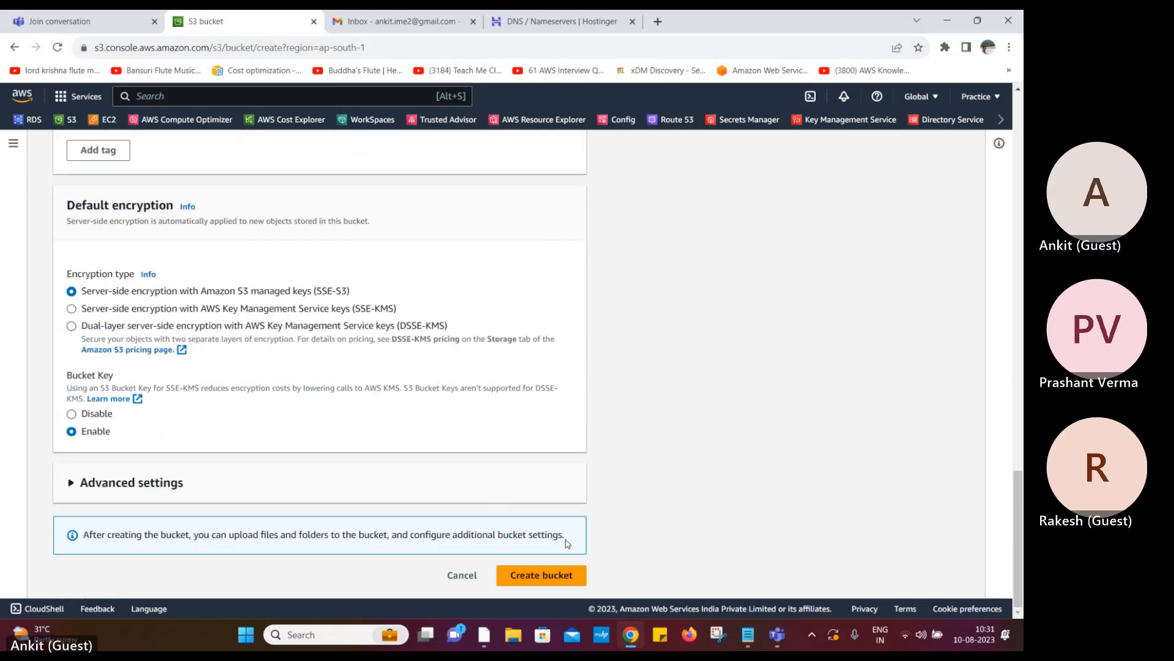
{"action": "left_click", "coordinate": [569, 573]}
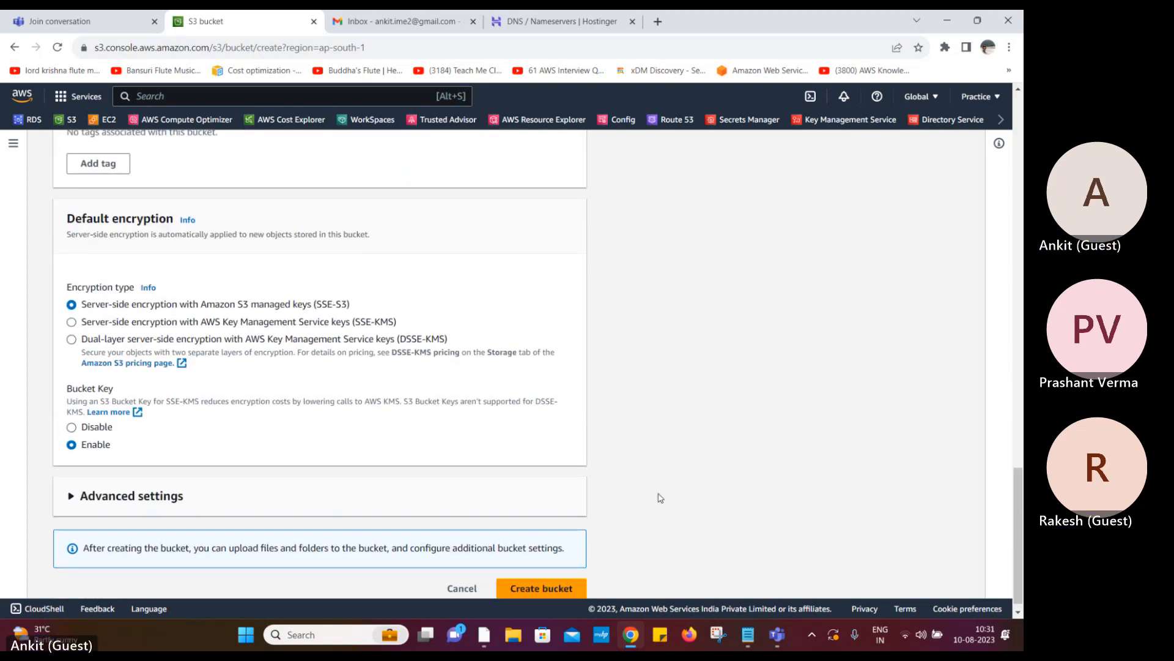
Rename the bucket to the unique name test588 and create it
{"action": "scroll", "coordinate": [660, 497], "scroll_direction": "up", "scroll_amount": 11}
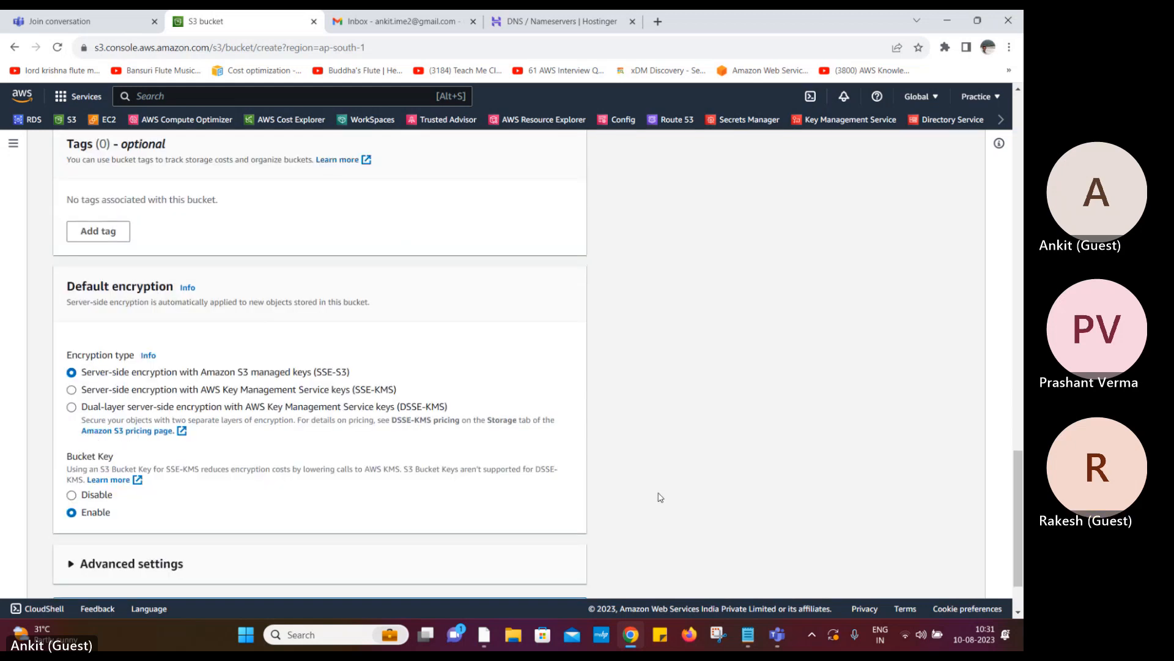
{"action": "scroll", "coordinate": [660, 497], "scroll_direction": "up", "scroll_amount": 12}
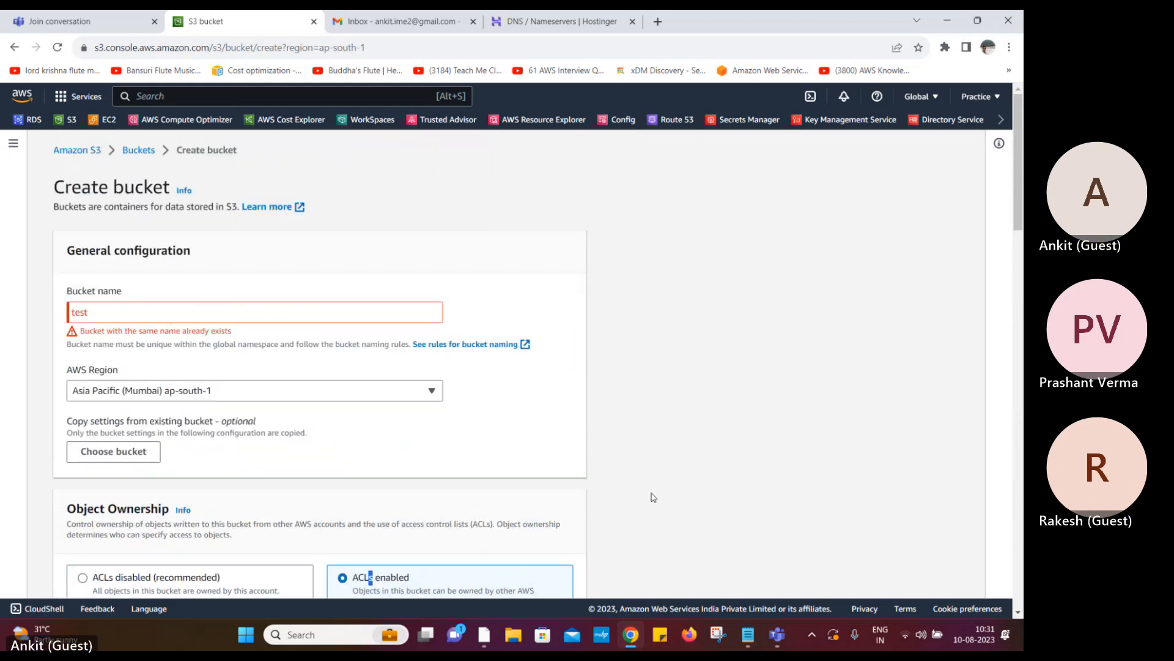
{"action": "left_click", "coordinate": [121, 310]}
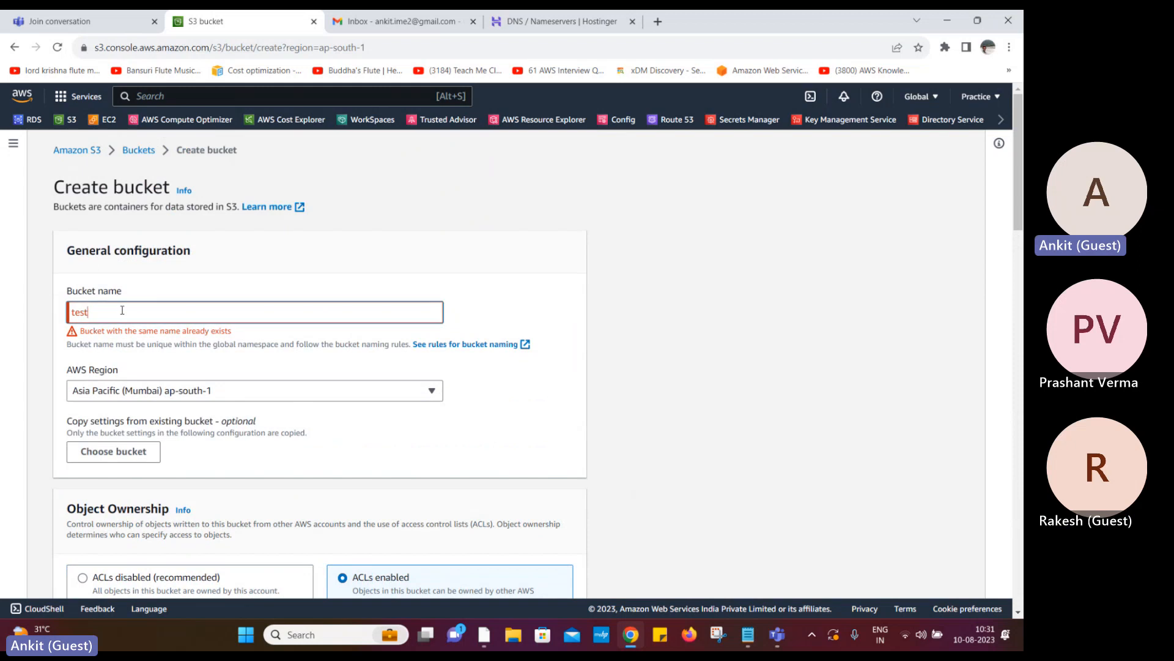
{"action": "type", "text": "588"}
{"action": "scroll", "coordinate": [550, 519], "scroll_direction": "down", "scroll_amount": 20}
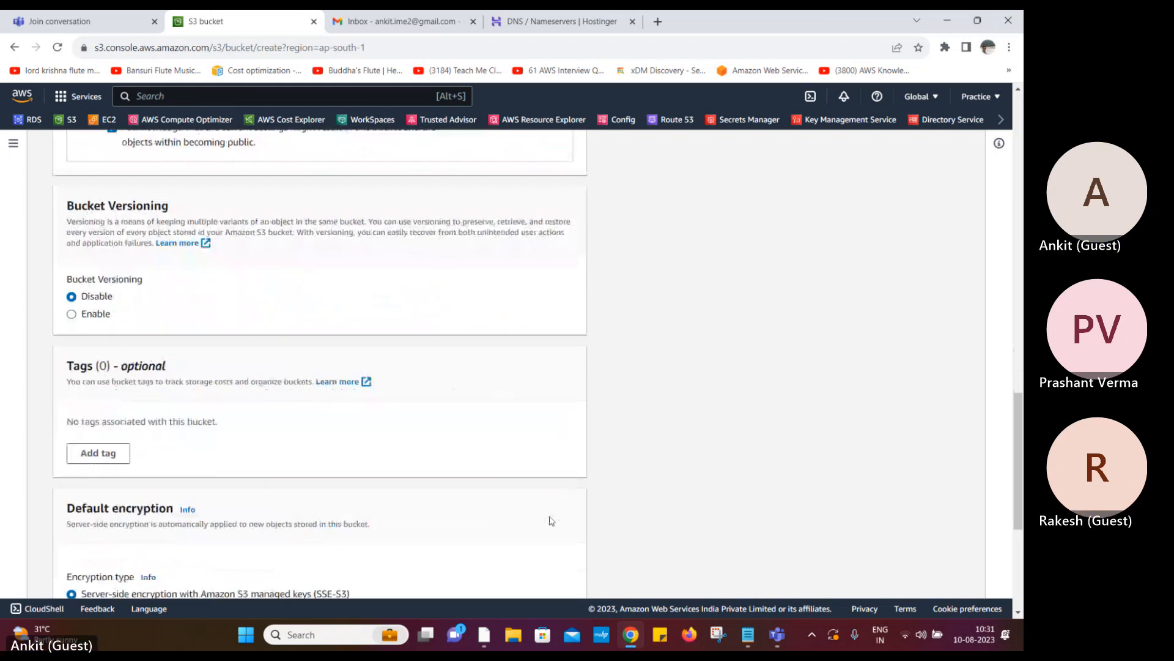
{"action": "left_click", "coordinate": [547, 575]}
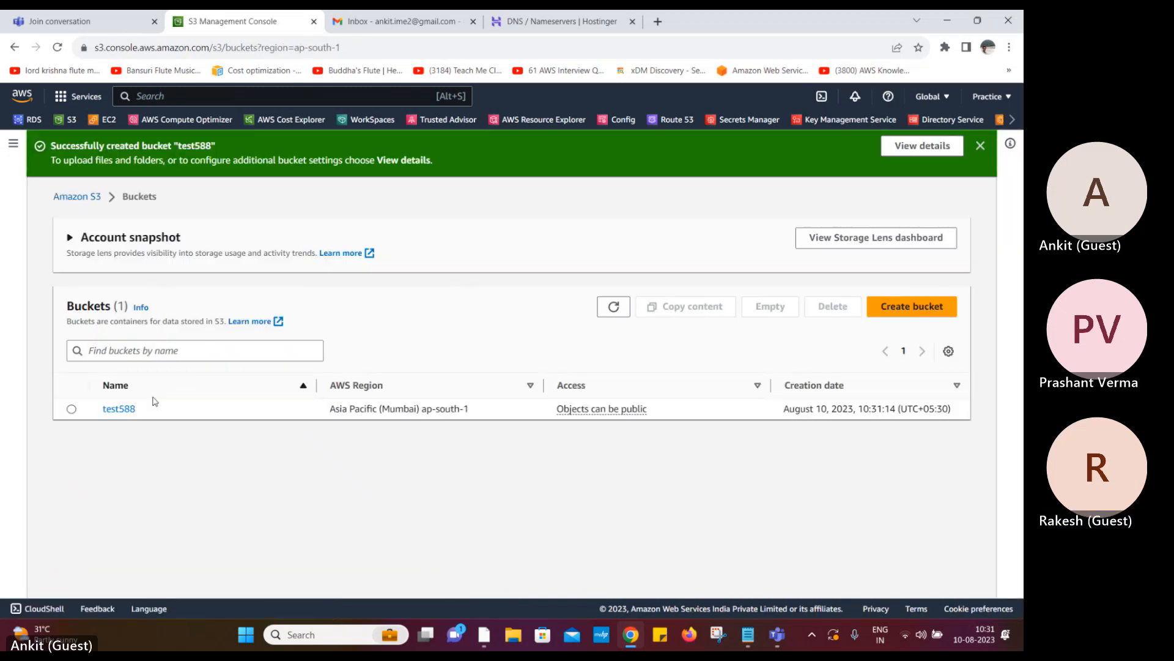
In bucket test588, add Quotes.pdf and job.jpg from Downloads to the upload list
{"action": "left_click", "coordinate": [121, 408]}
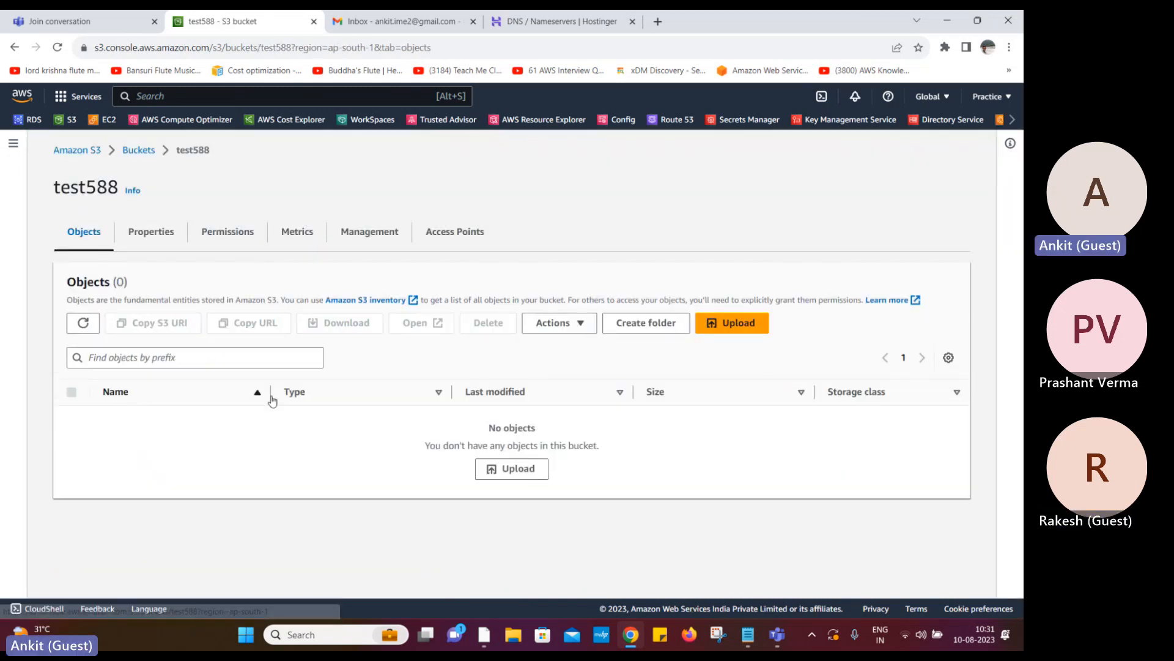
{"action": "left_click", "coordinate": [507, 469]}
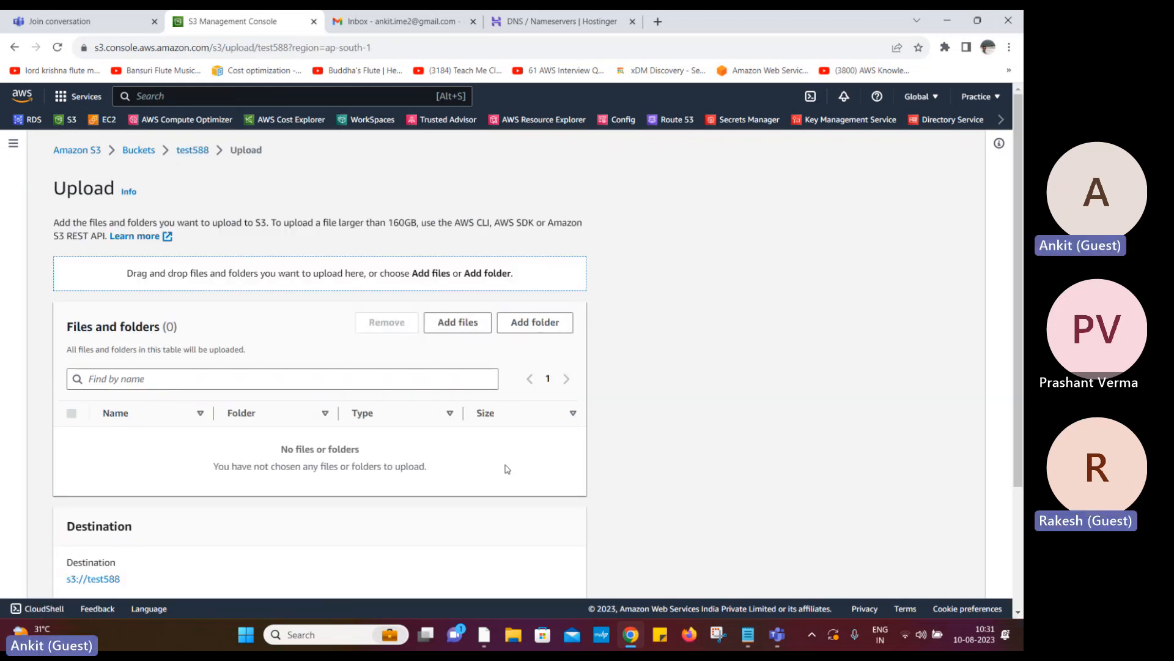
{"action": "left_click", "coordinate": [459, 322]}
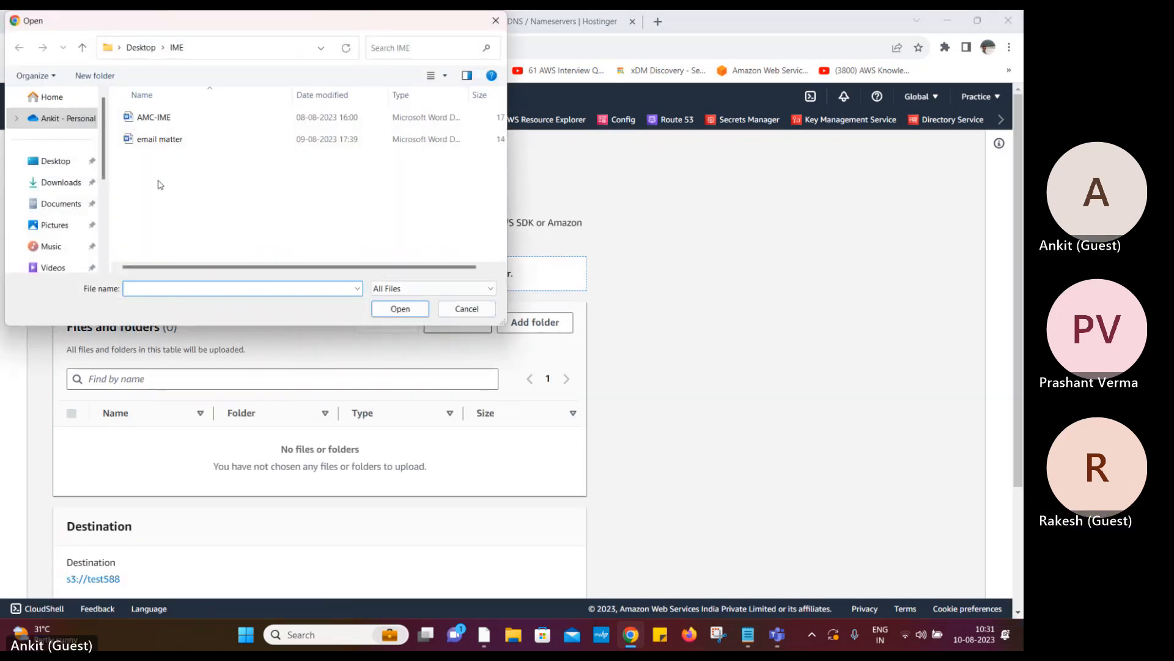
{"action": "left_click", "coordinate": [57, 182]}
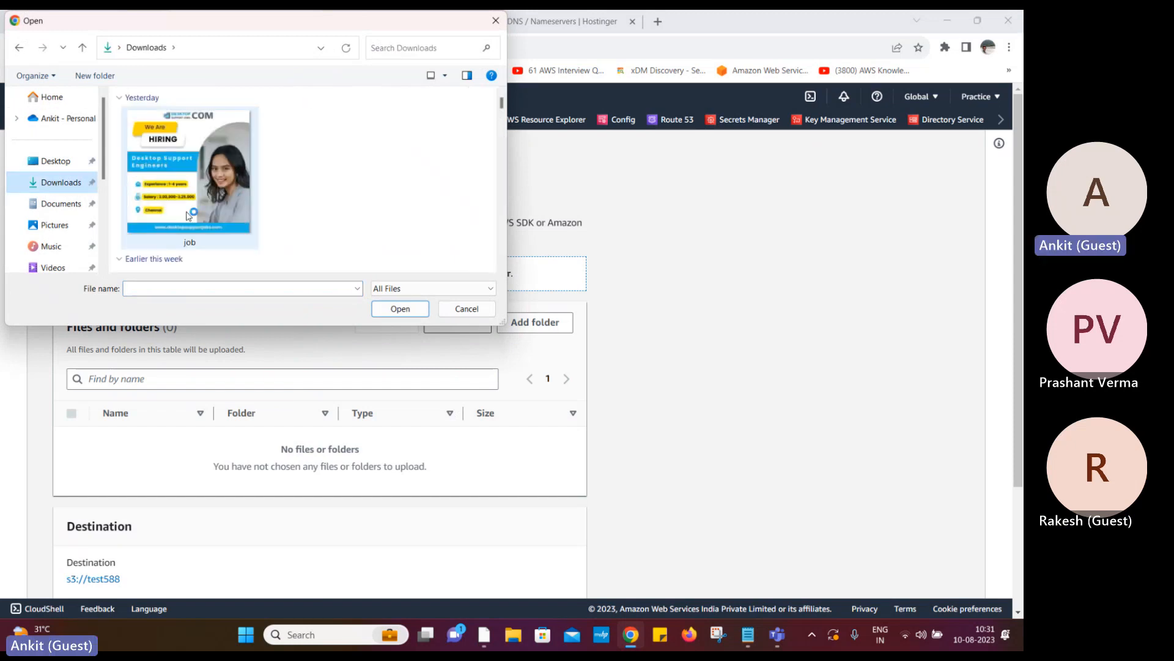
{"action": "scroll", "coordinate": [189, 217], "scroll_direction": "down", "scroll_amount": 3}
{"action": "scroll", "coordinate": [189, 225], "scroll_direction": "up", "scroll_amount": 1}
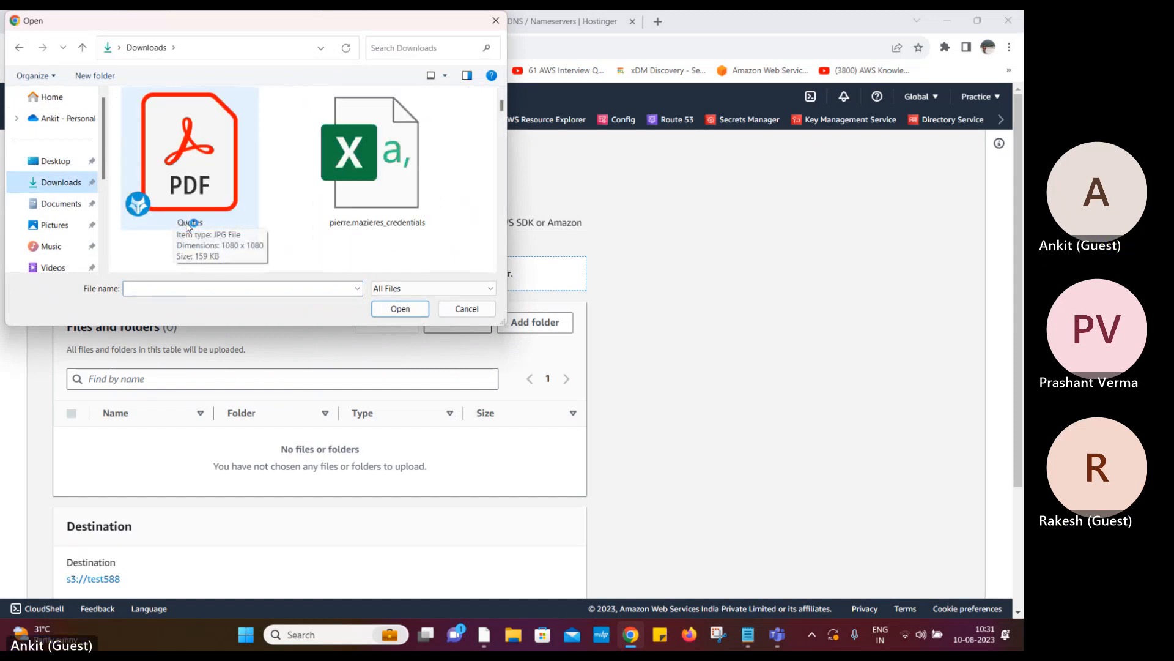
{"action": "left_click", "coordinate": [189, 225]}
{"action": "left_click", "coordinate": [400, 309]}
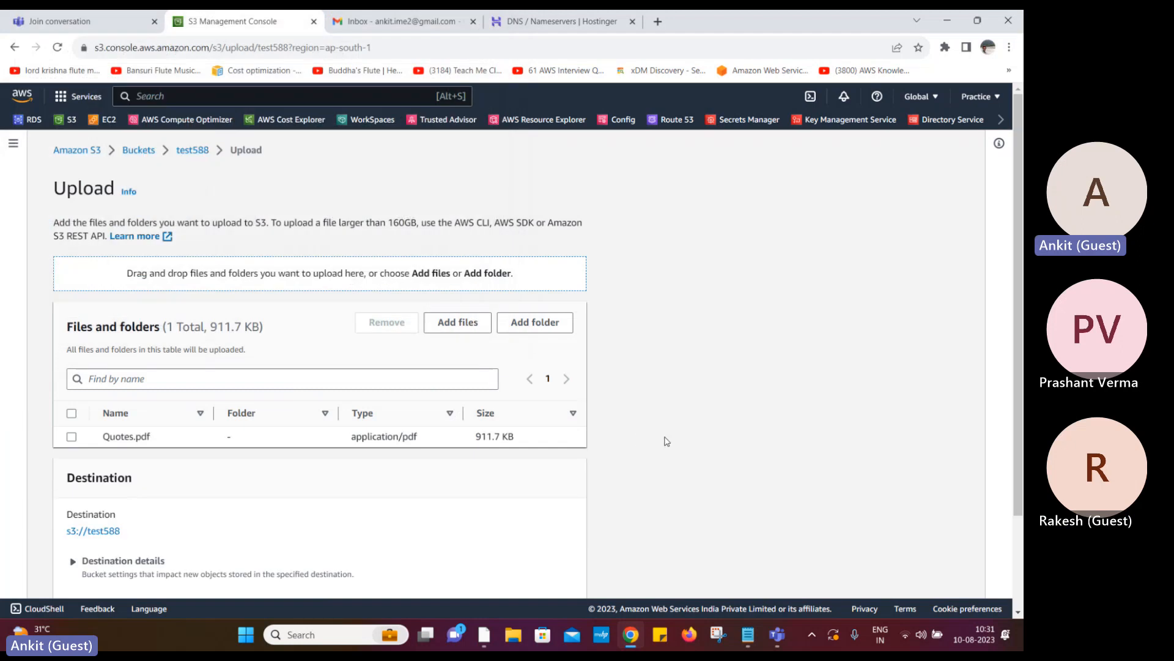
{"action": "left_click", "coordinate": [458, 323]}
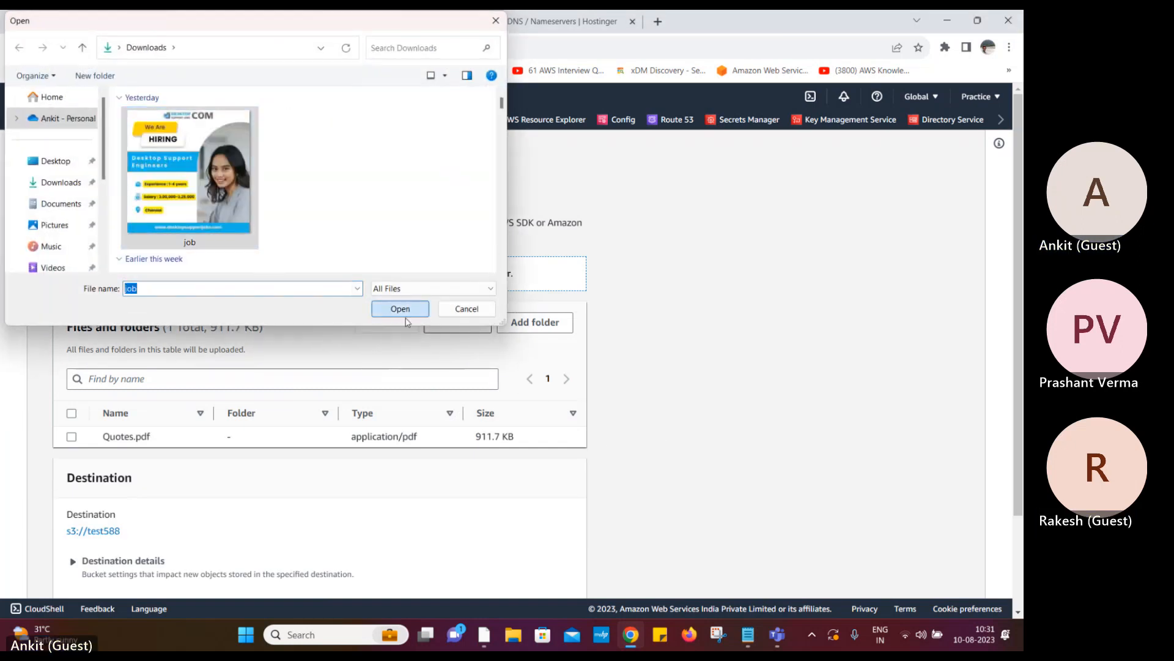
{"action": "left_click", "coordinate": [400, 309]}
Keep the Private ACL under Permissions and upload the two files
{"action": "scroll", "coordinate": [630, 493], "scroll_direction": "down", "scroll_amount": 2}
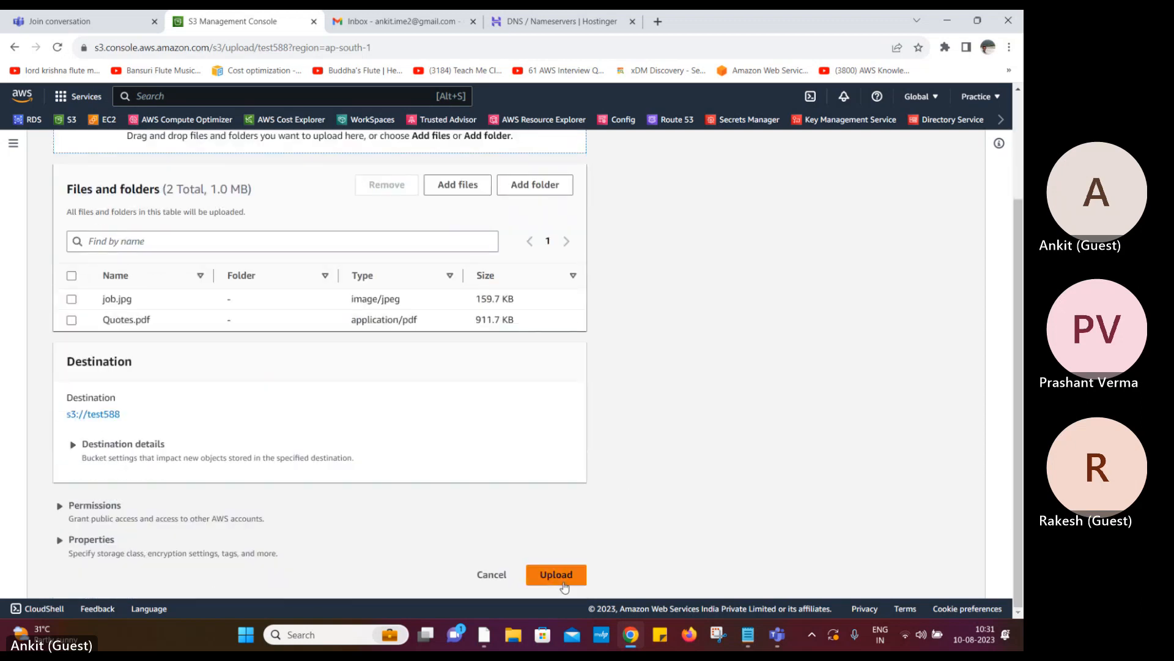
{"action": "left_click", "coordinate": [92, 508]}
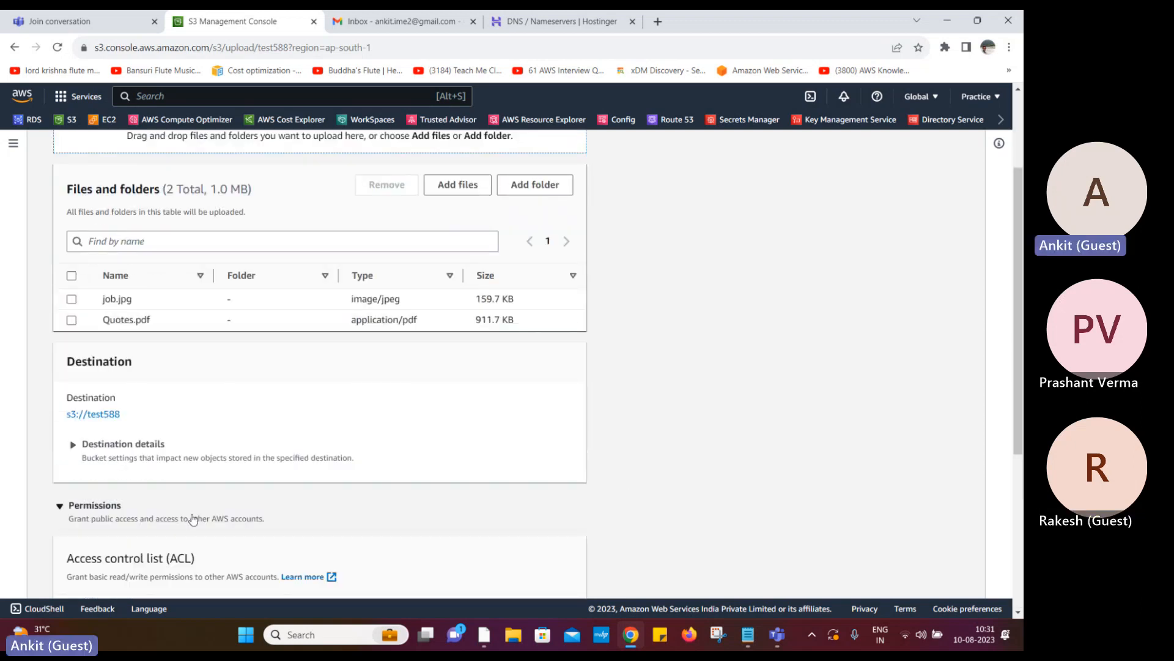
{"action": "scroll", "coordinate": [318, 537], "scroll_direction": "down", "scroll_amount": 2}
{"action": "scroll", "coordinate": [318, 537], "scroll_direction": "down", "scroll_amount": 2}
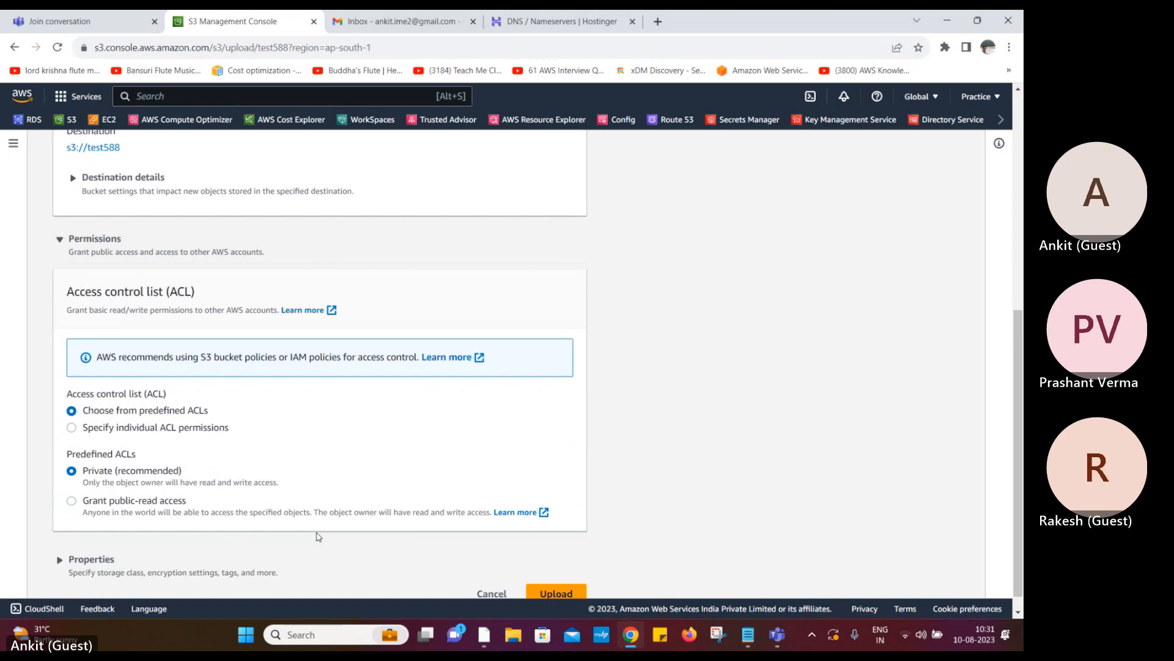
{"action": "left_click", "coordinate": [72, 501]}
{"action": "left_click", "coordinate": [72, 471]}
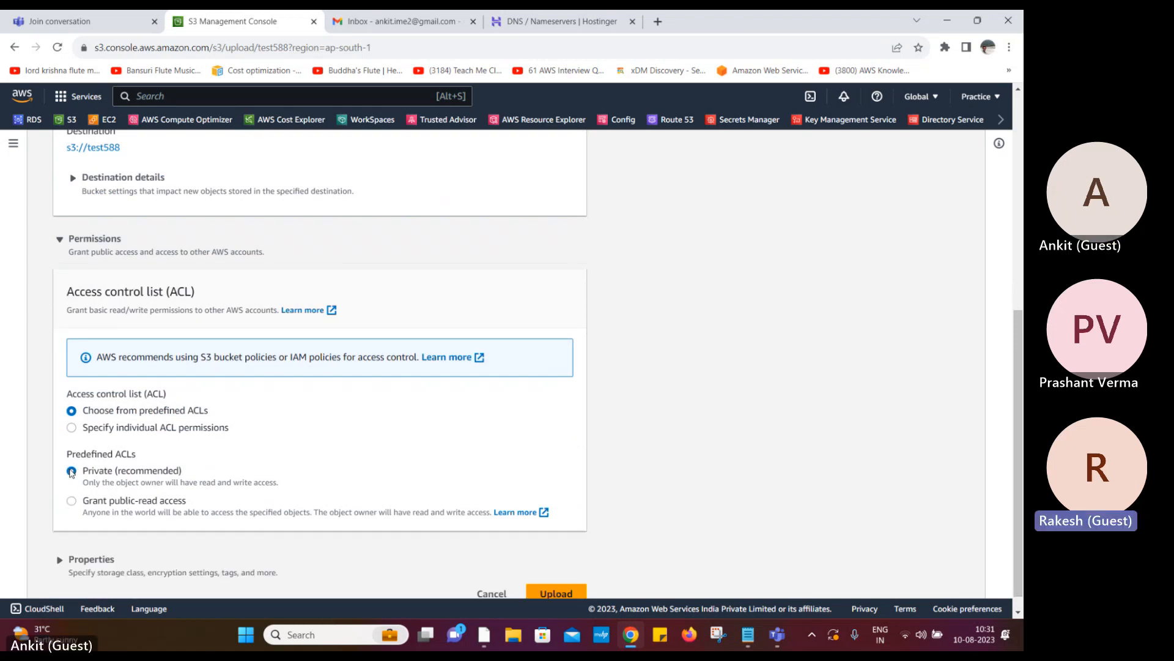
{"action": "scroll", "coordinate": [306, 520], "scroll_direction": "down", "scroll_amount": 1}
{"action": "left_click", "coordinate": [556, 575]}
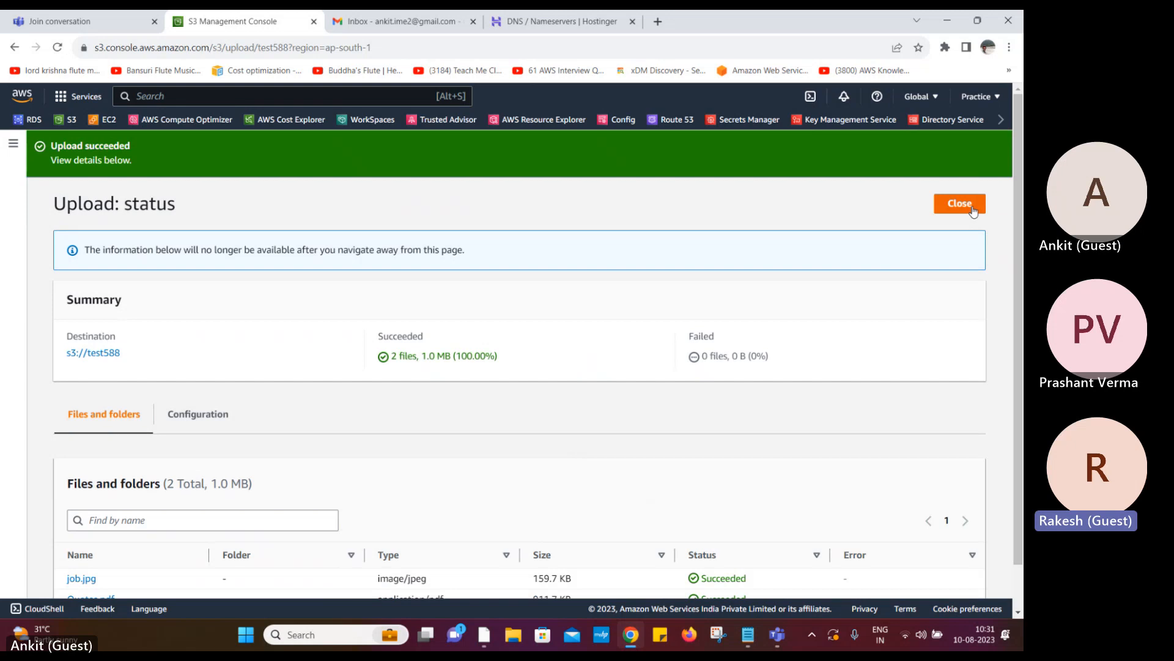
Review the upload's Configuration tab, close the status page, and open job.jpg's details page
{"action": "scroll", "coordinate": [380, 506], "scroll_direction": "down", "scroll_amount": 1}
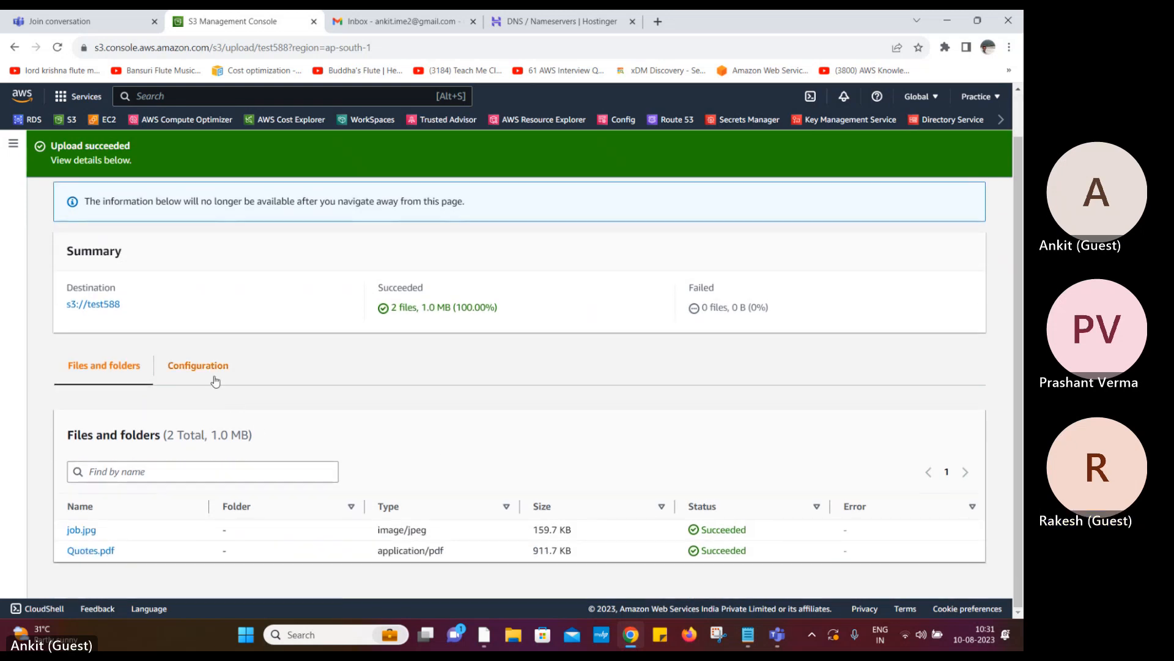
{"action": "left_click", "coordinate": [198, 367]}
{"action": "scroll", "coordinate": [203, 419], "scroll_direction": "down", "scroll_amount": 6}
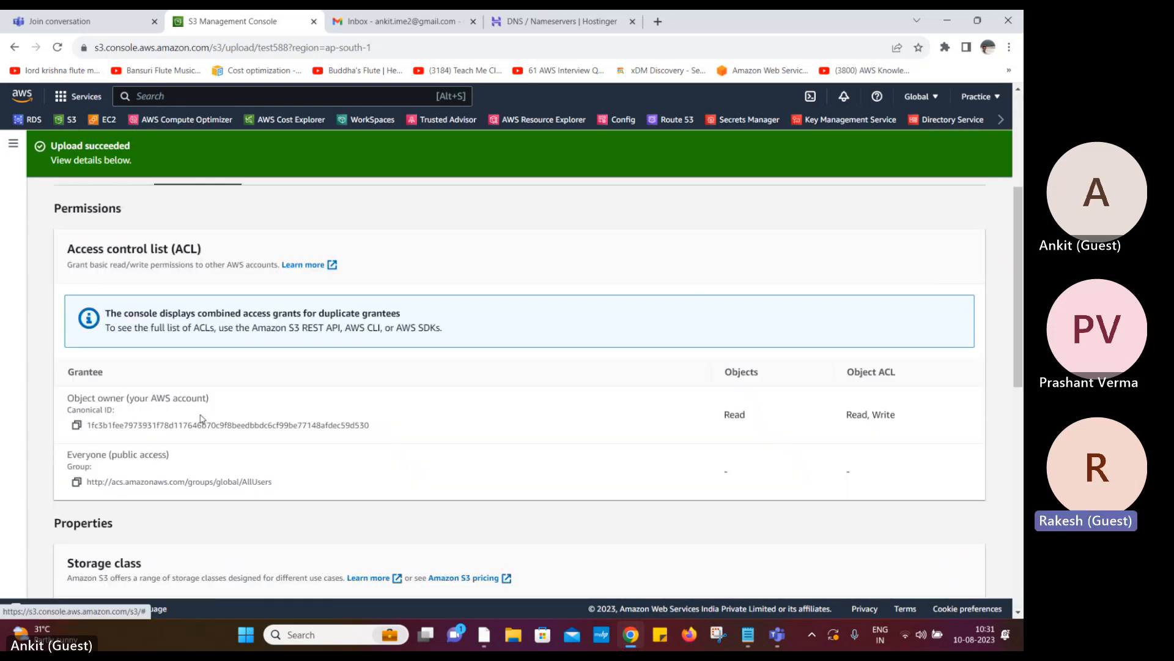
{"action": "scroll", "coordinate": [203, 419], "scroll_direction": "up", "scroll_amount": 7}
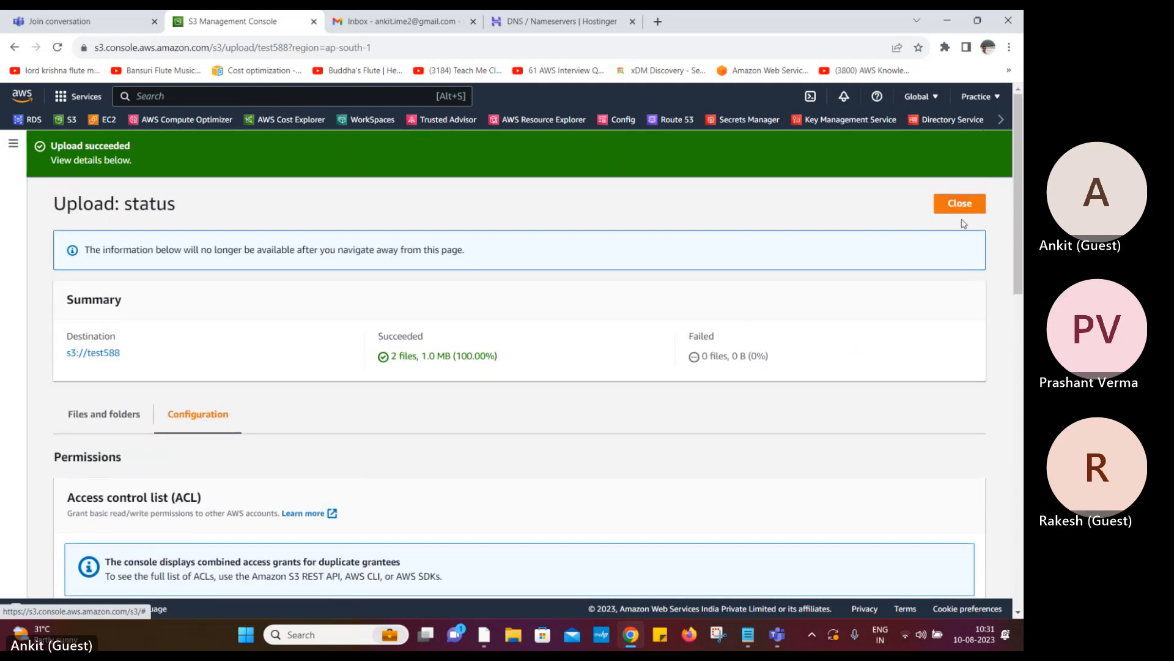
{"action": "left_click", "coordinate": [959, 203]}
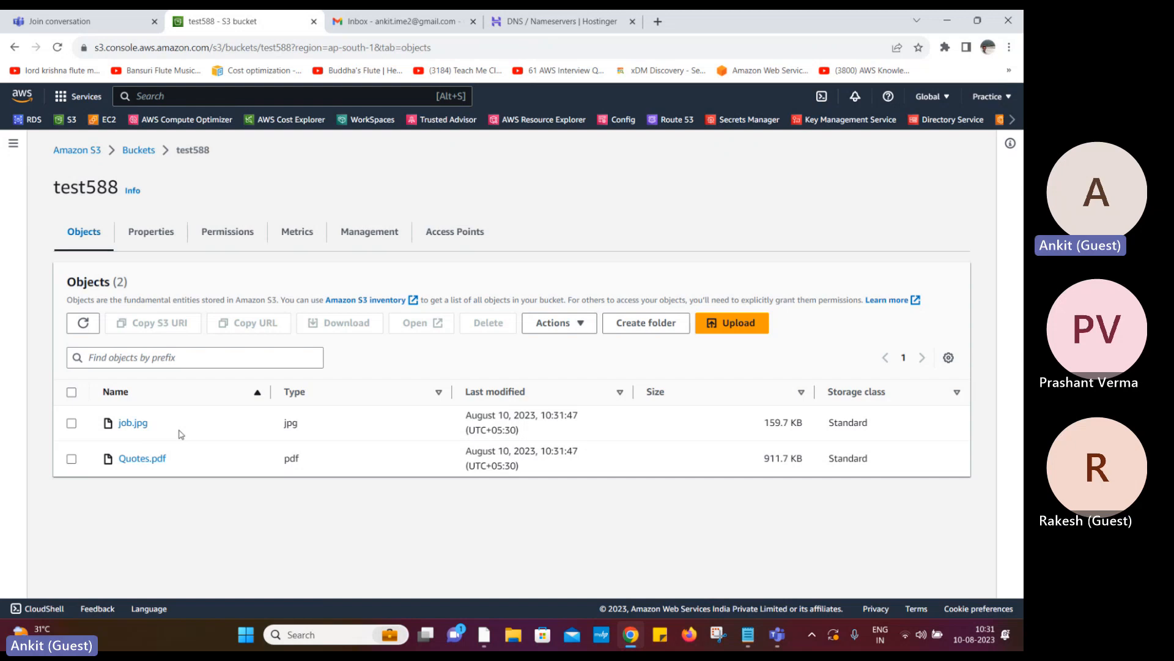
{"action": "left_click", "coordinate": [134, 423]}
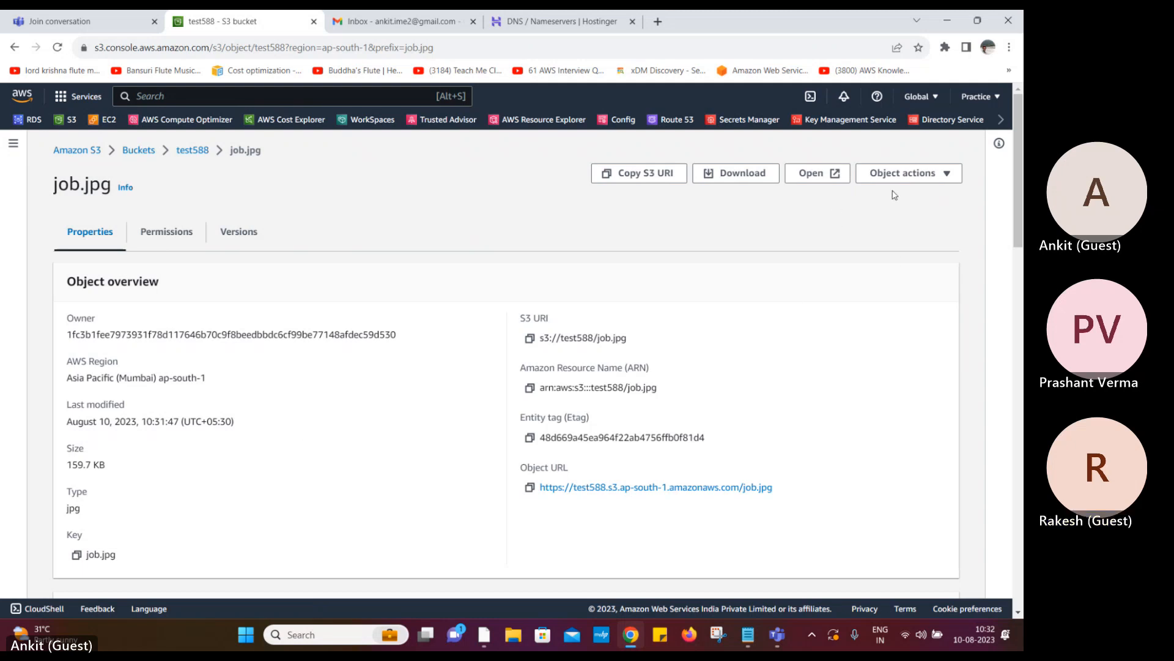
{"action": "left_click", "coordinate": [925, 175]}
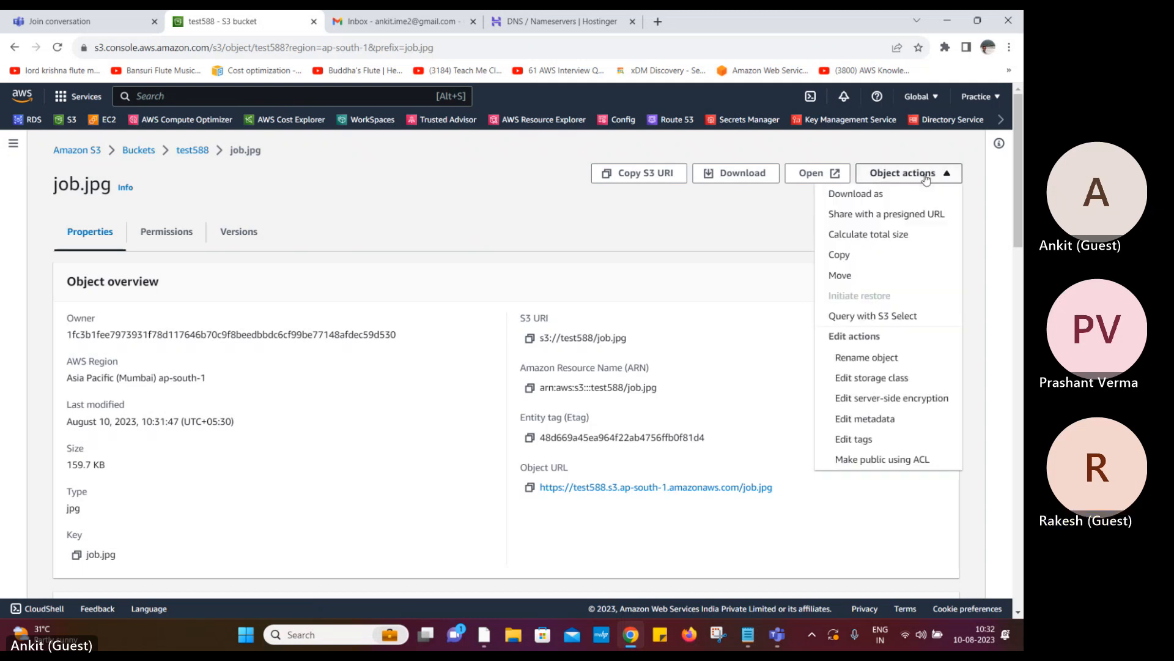
Create a presigned URL for job.jpg valid for 15 minutes
{"action": "left_click", "coordinate": [914, 215]}
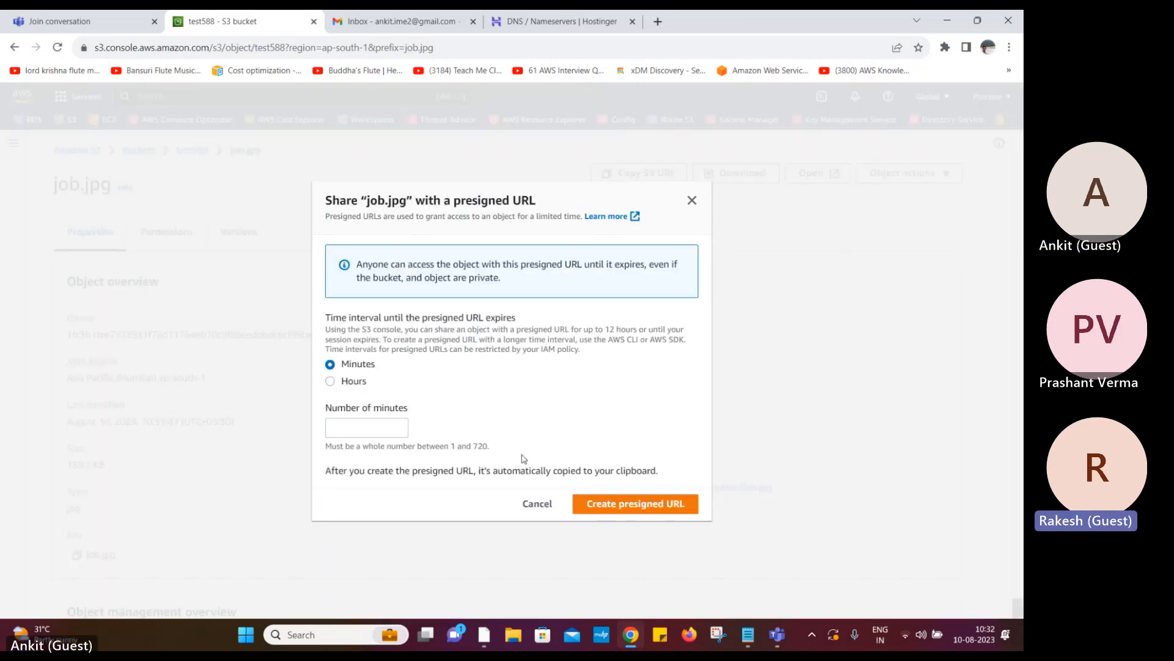
{"action": "left_click", "coordinate": [340, 424]}
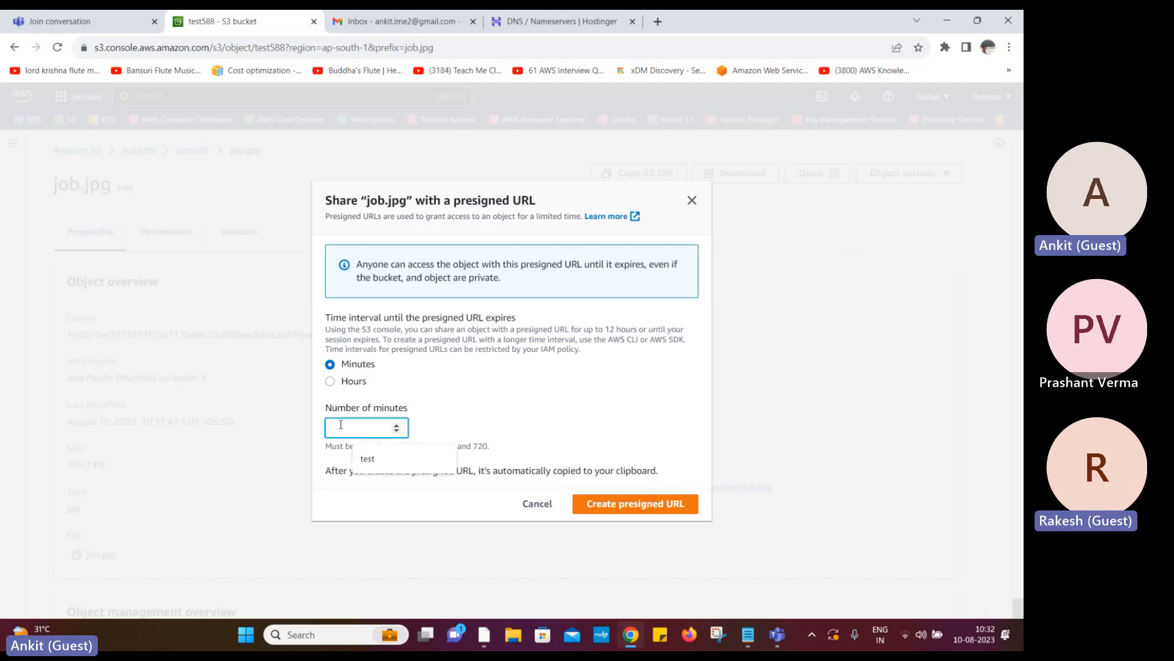
{"action": "type", "text": "60"}
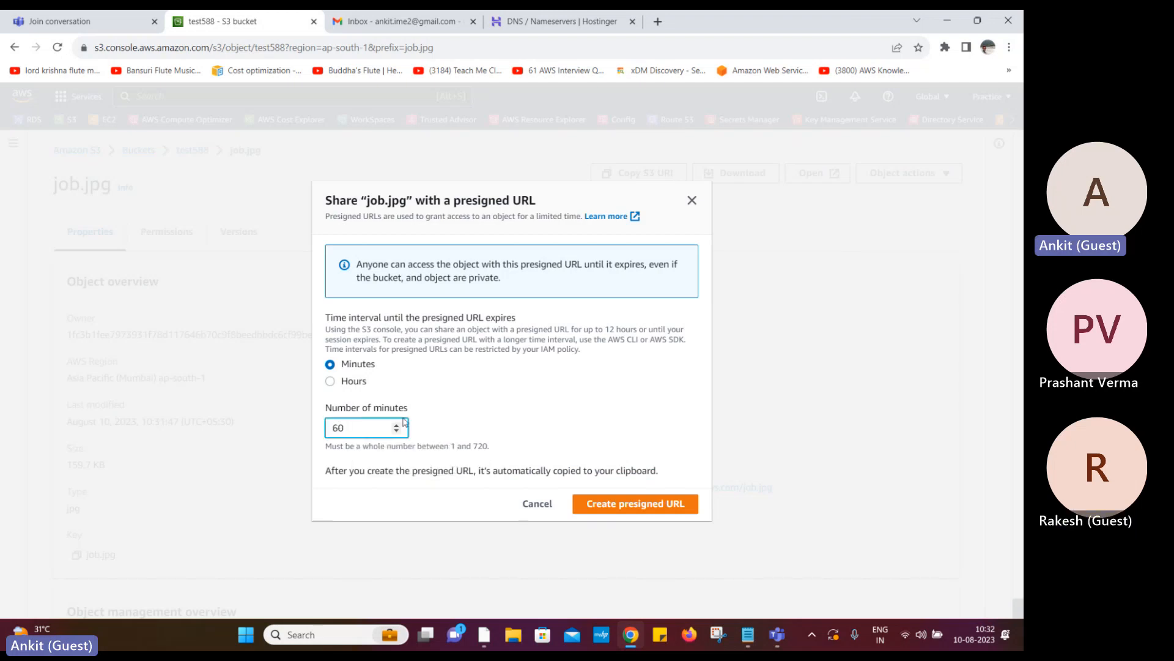
{"action": "type", "text": "15"}
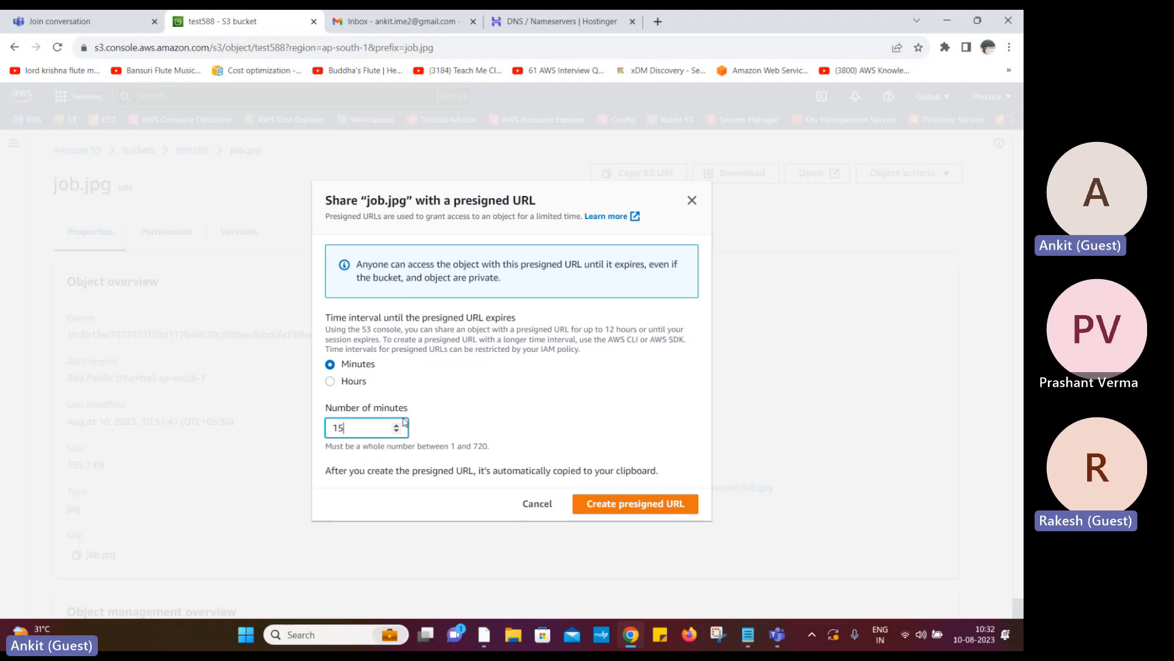
{"action": "left_click", "coordinate": [606, 507]}
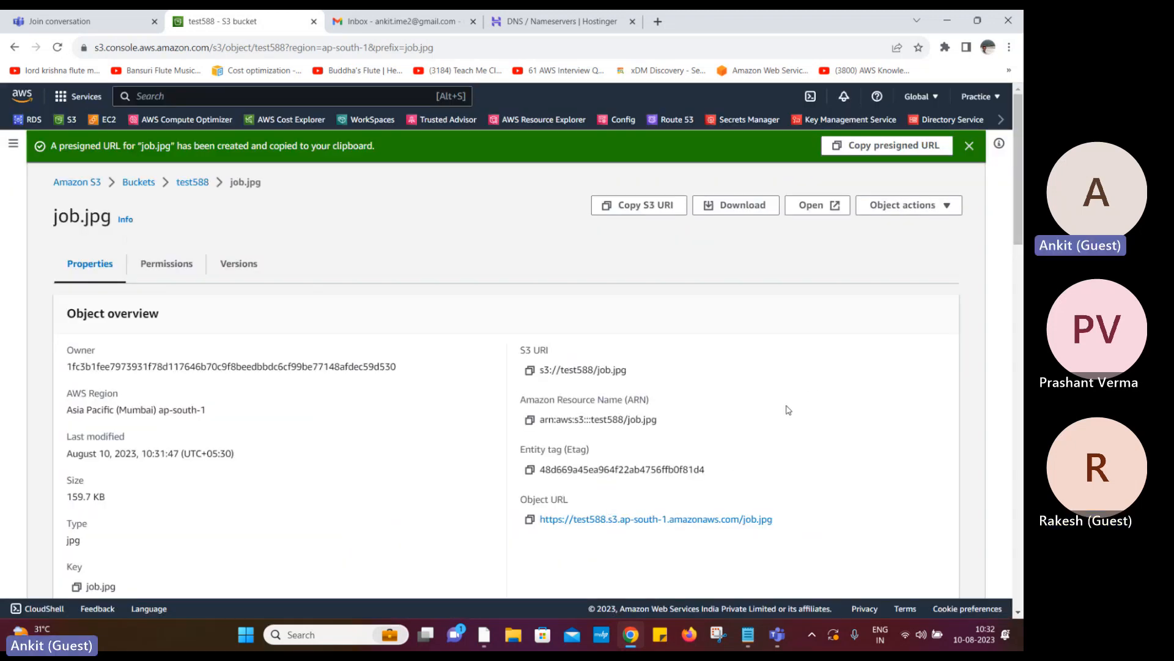
Test job.jpg's plain object URL in a new tab (Access Denied), then return to test588
{"action": "scroll", "coordinate": [643, 396], "scroll_direction": "down", "scroll_amount": 2}
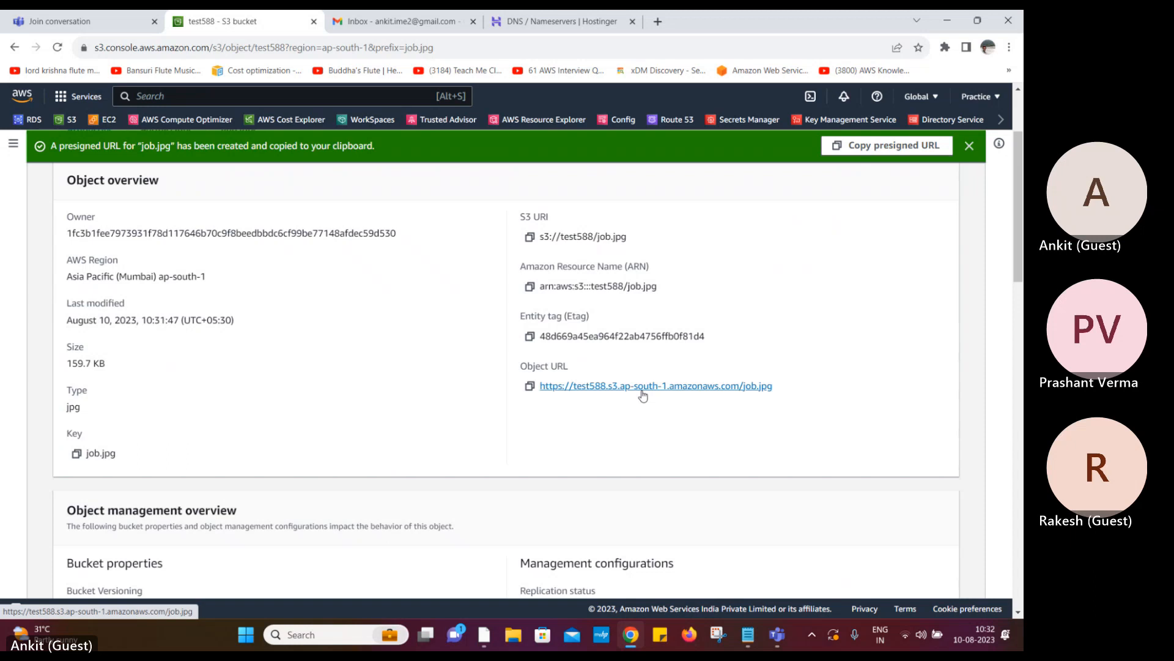
{"action": "left_click", "coordinate": [530, 385]}
{"action": "left_click", "coordinate": [657, 21]}
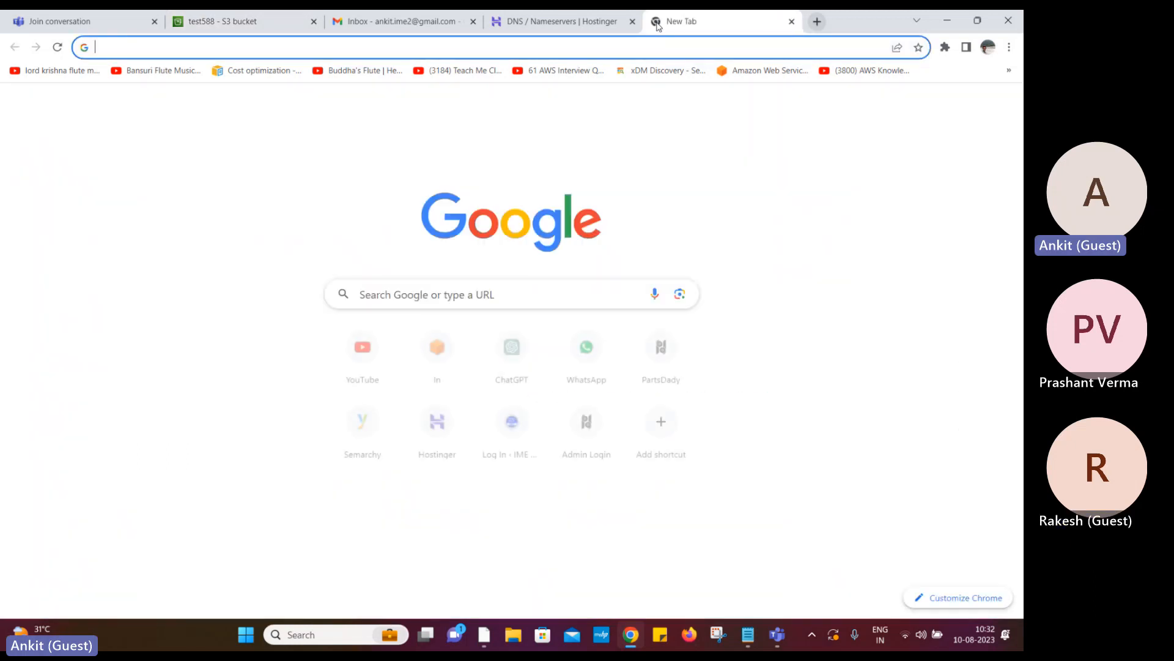
{"action": "key", "text": "ctrl+v"}
{"action": "key", "text": "Return"}
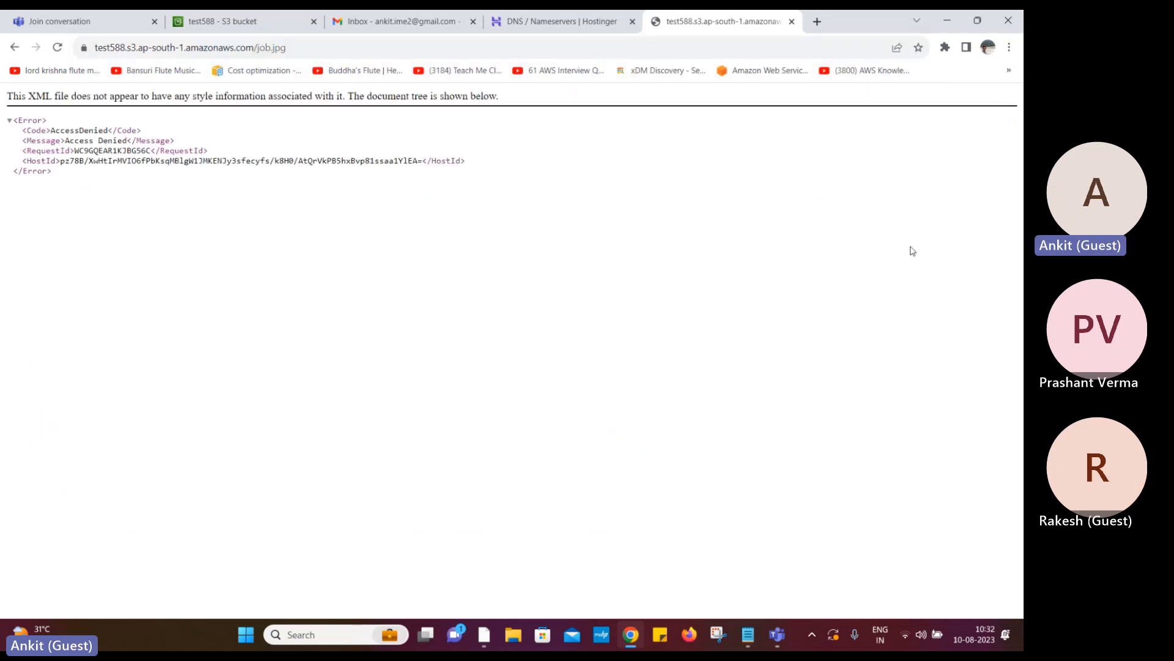
{"action": "left_click", "coordinate": [792, 22]}
{"action": "scroll", "coordinate": [876, 299], "scroll_direction": "up", "scroll_amount": 3}
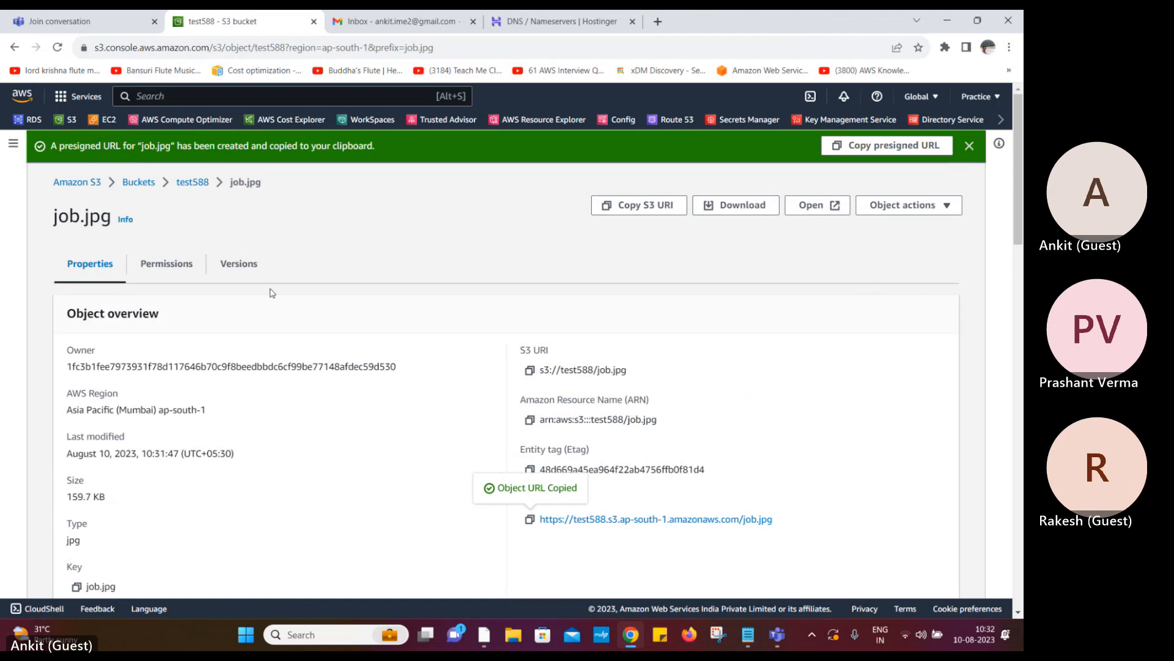
{"action": "left_click", "coordinate": [187, 180]}
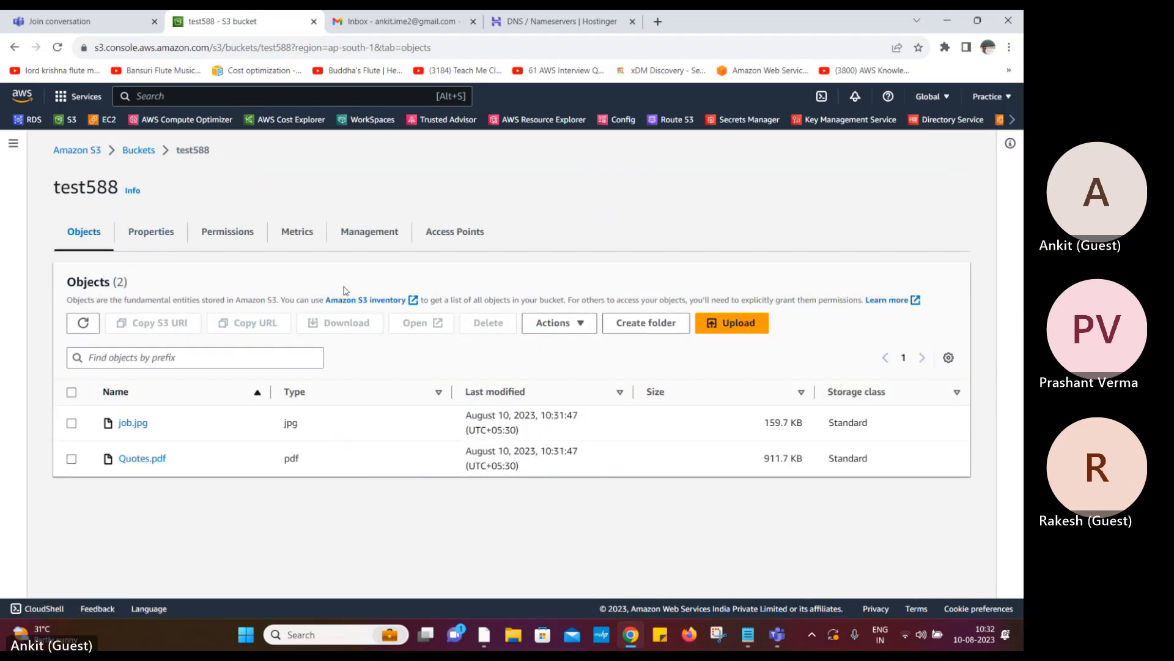
Reopen test588 from the bucket list and try selecting both objects
{"action": "left_click", "coordinate": [575, 335]}
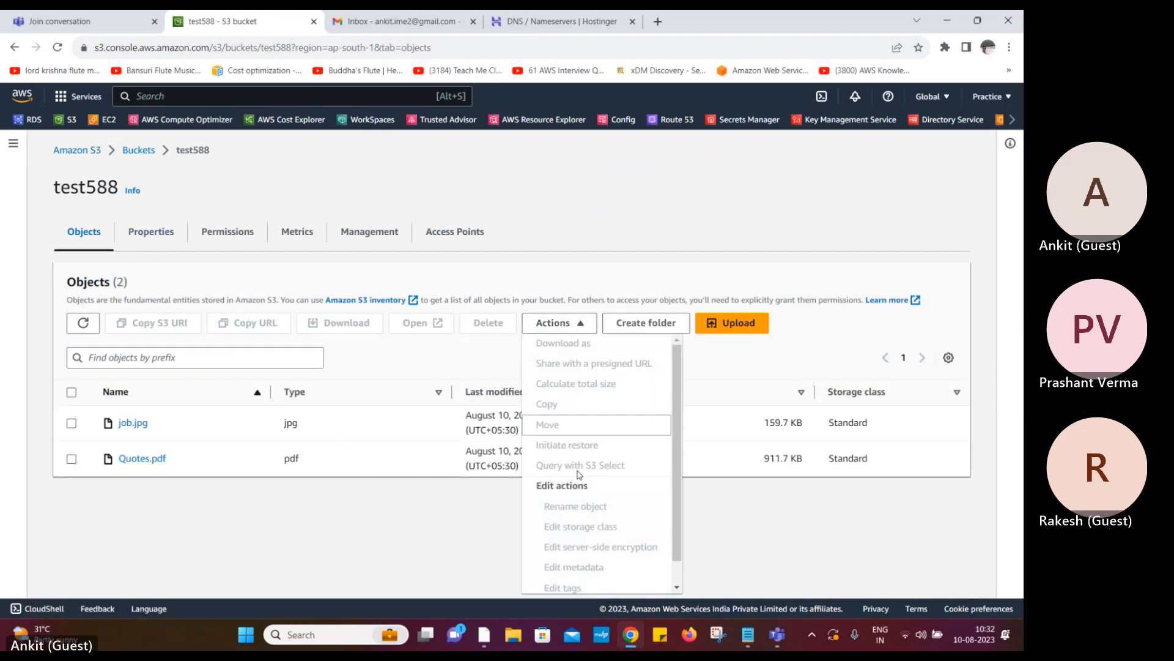
{"action": "left_click", "coordinate": [390, 578]}
{"action": "left_click", "coordinate": [138, 150]}
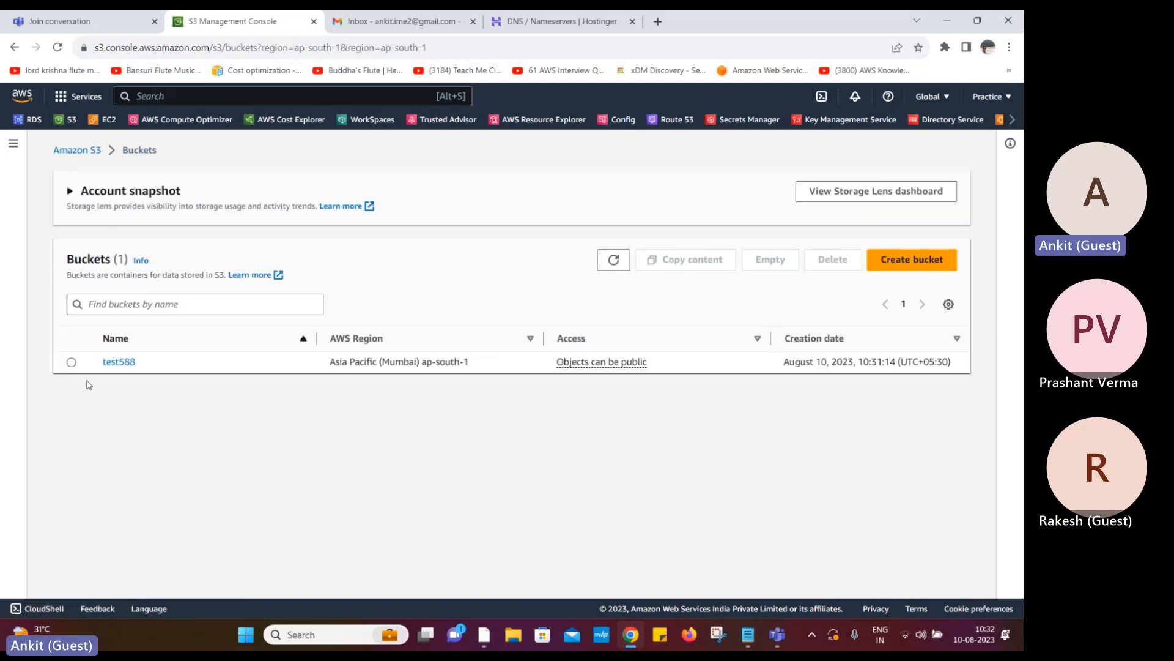
{"action": "left_click", "coordinate": [72, 362]}
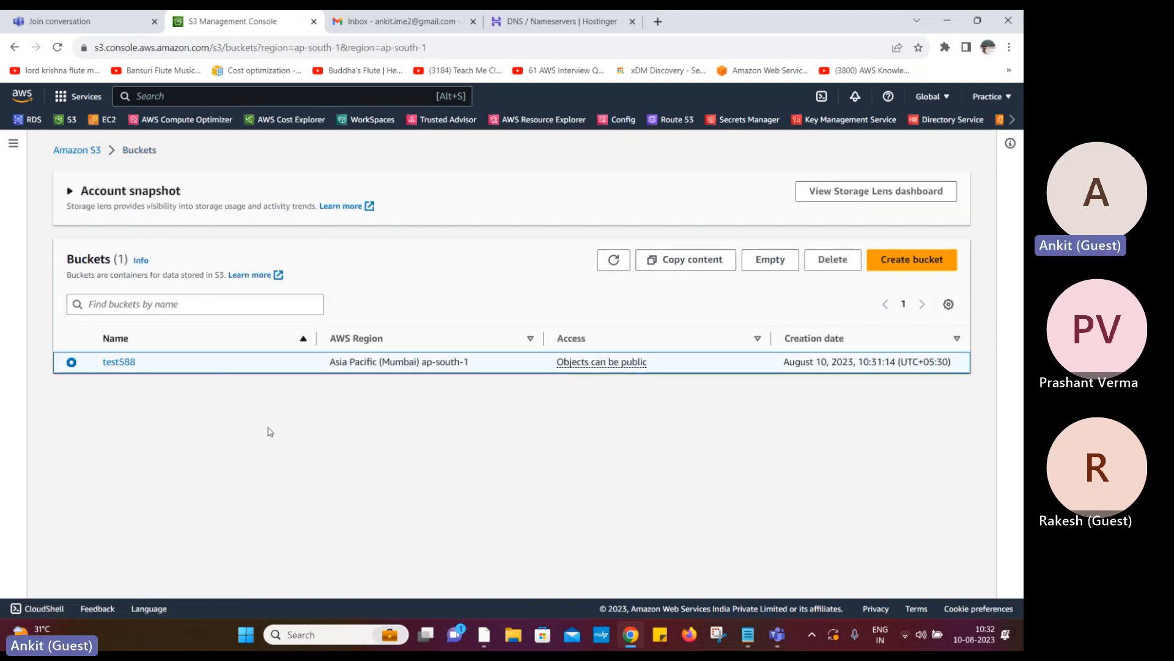
{"action": "left_click", "coordinate": [129, 361]}
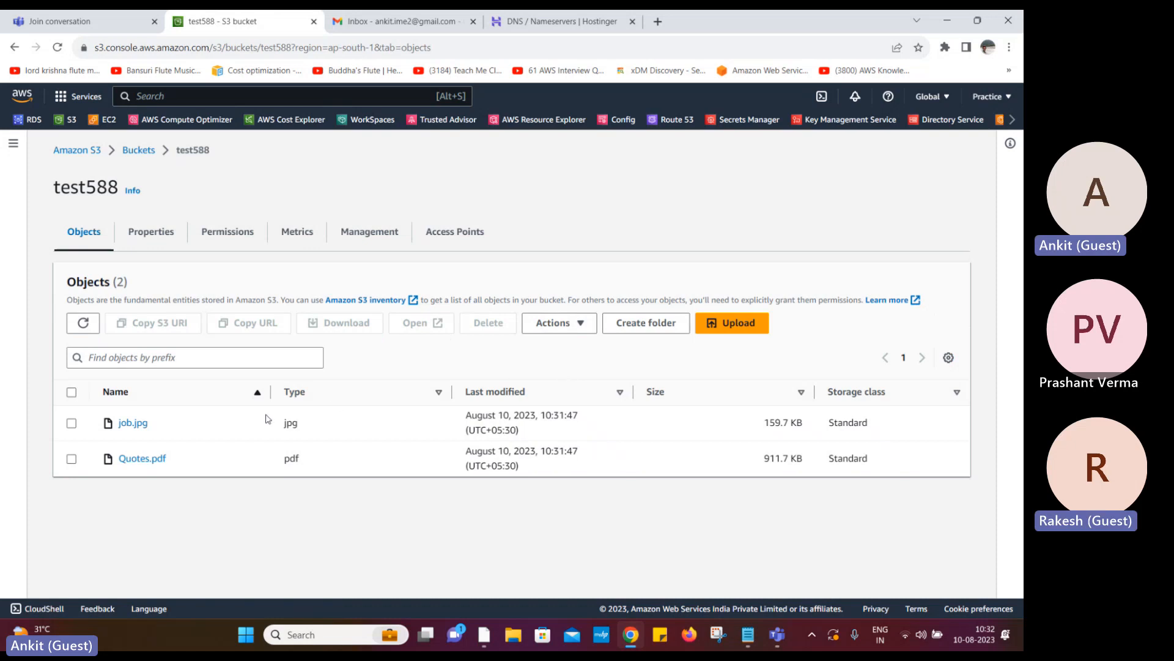
{"action": "left_click", "coordinate": [71, 392]}
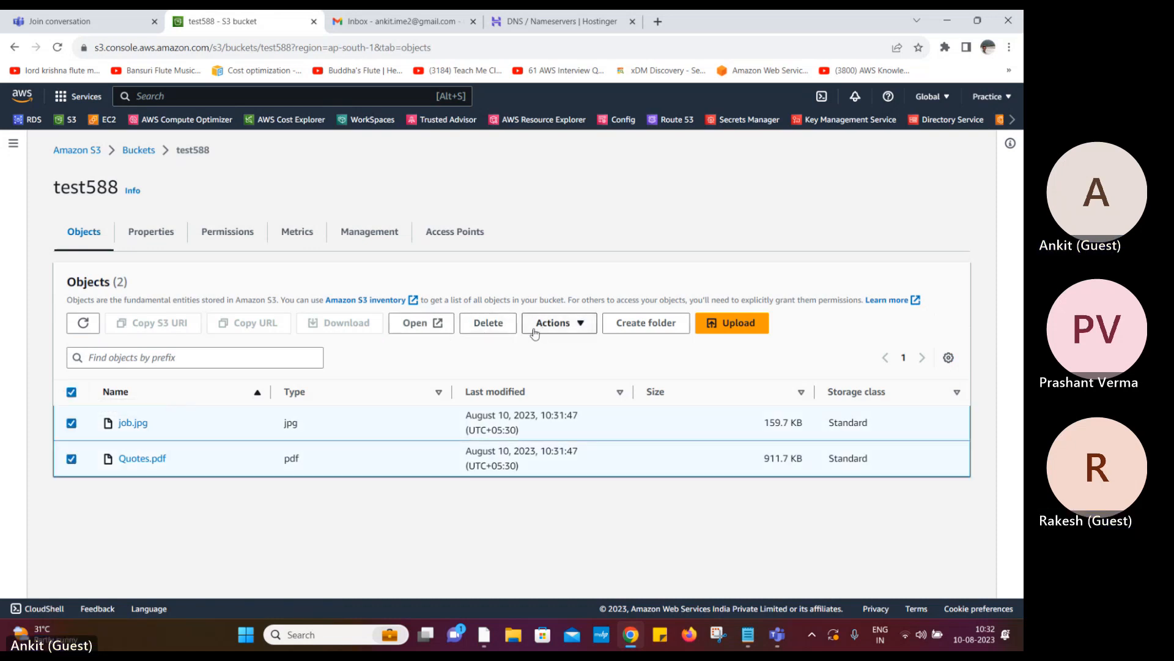
{"action": "left_click", "coordinate": [71, 392]}
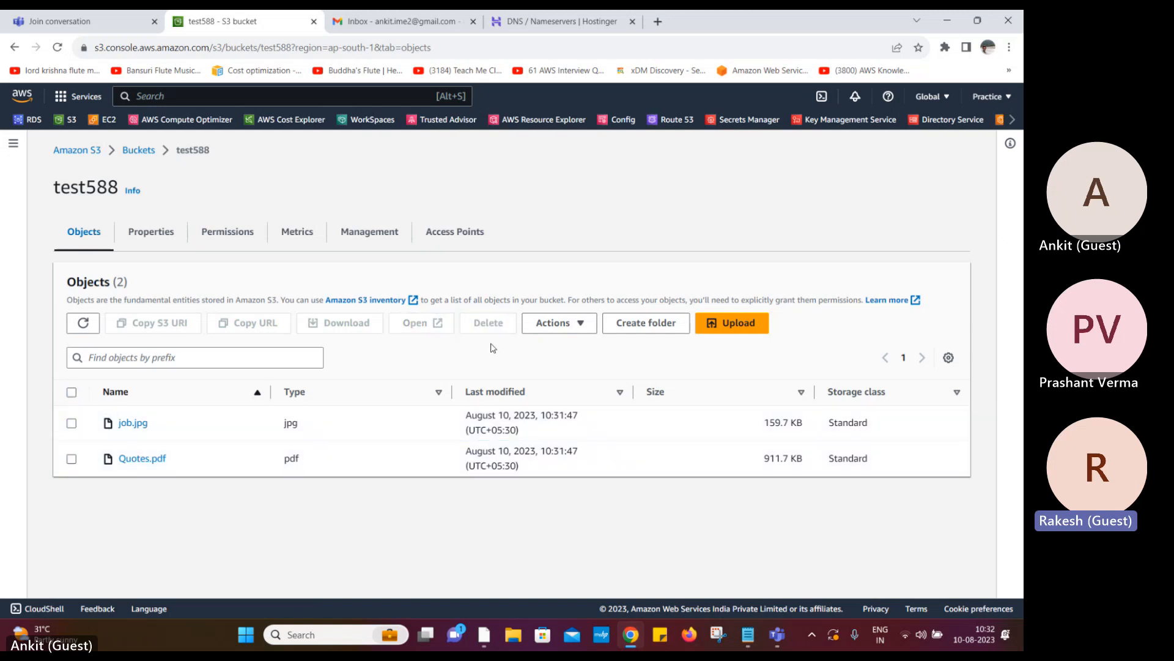
Select job.jpg and start making it public from object actions, then cancel
{"action": "left_click", "coordinate": [588, 327]}
{"action": "scroll", "coordinate": [584, 525], "scroll_direction": "down", "scroll_amount": 1}
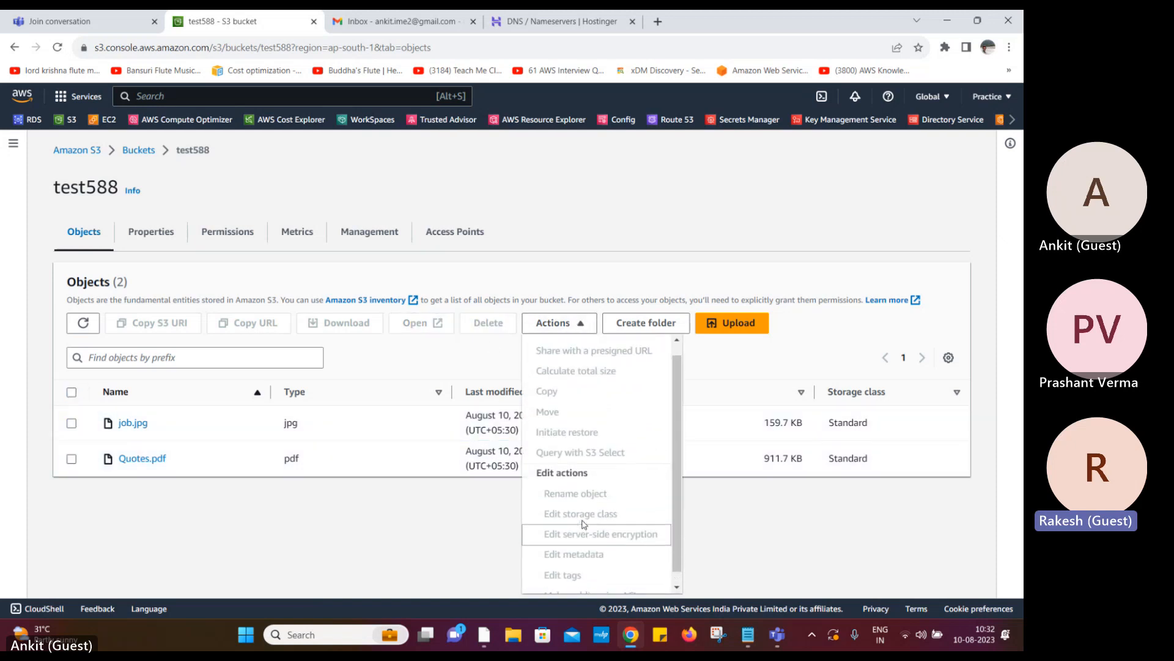
{"action": "left_click", "coordinate": [415, 548]}
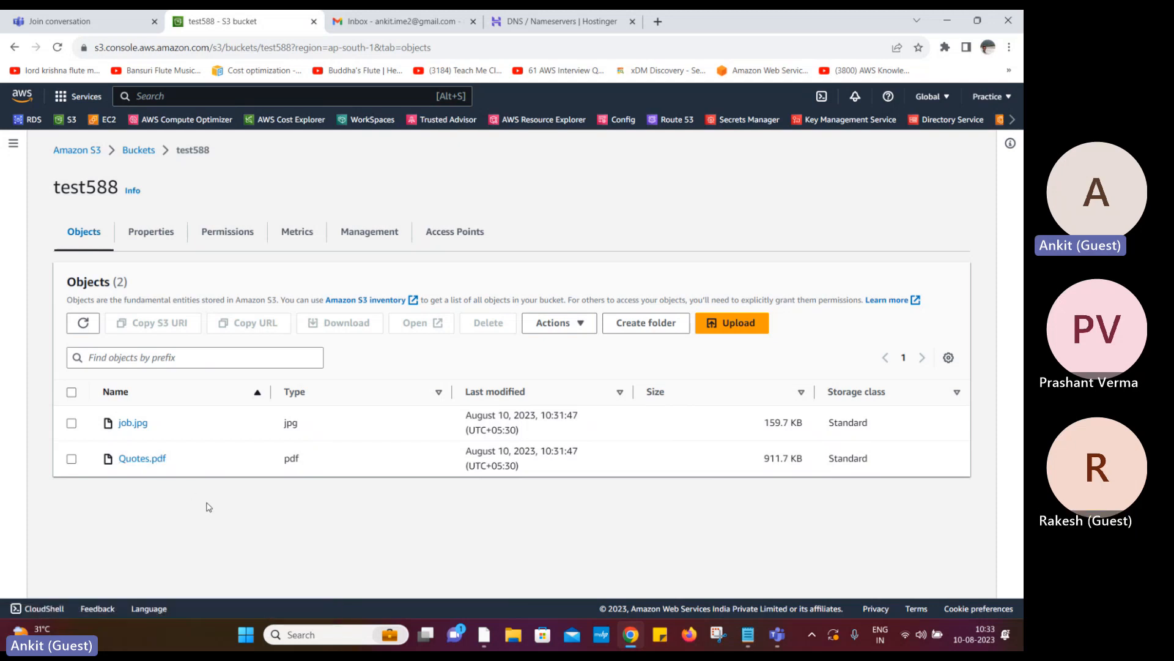
{"action": "left_click", "coordinate": [71, 423]}
{"action": "left_click", "coordinate": [575, 321]}
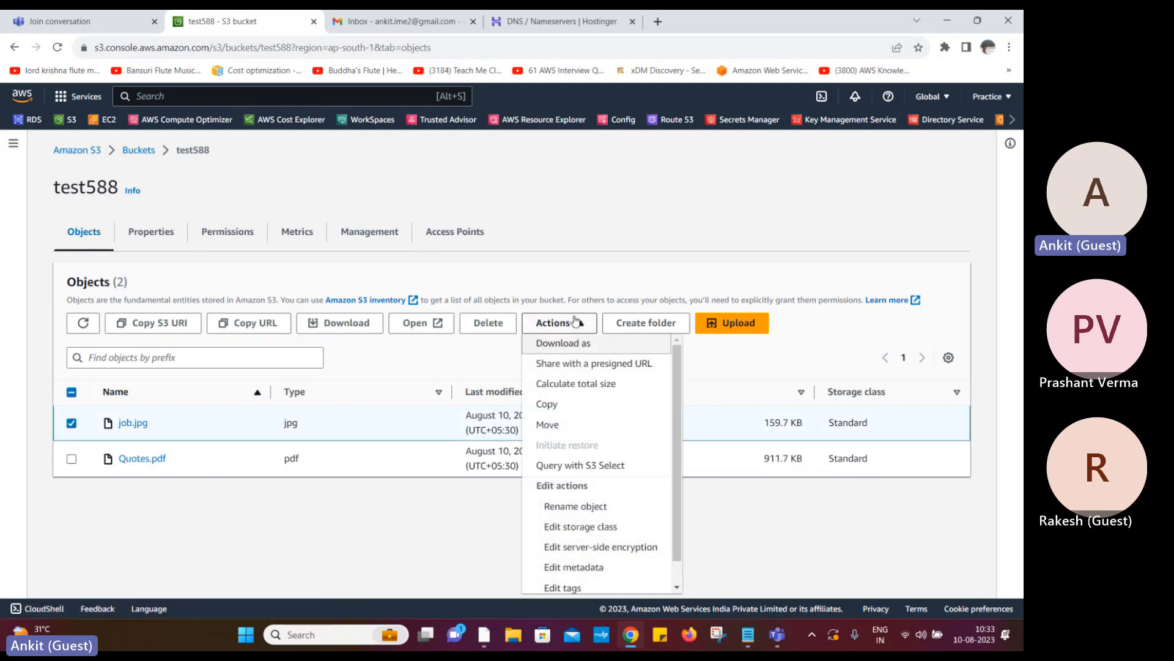
{"action": "scroll", "coordinate": [557, 567], "scroll_direction": "down", "scroll_amount": 1}
{"action": "left_click", "coordinate": [566, 581]}
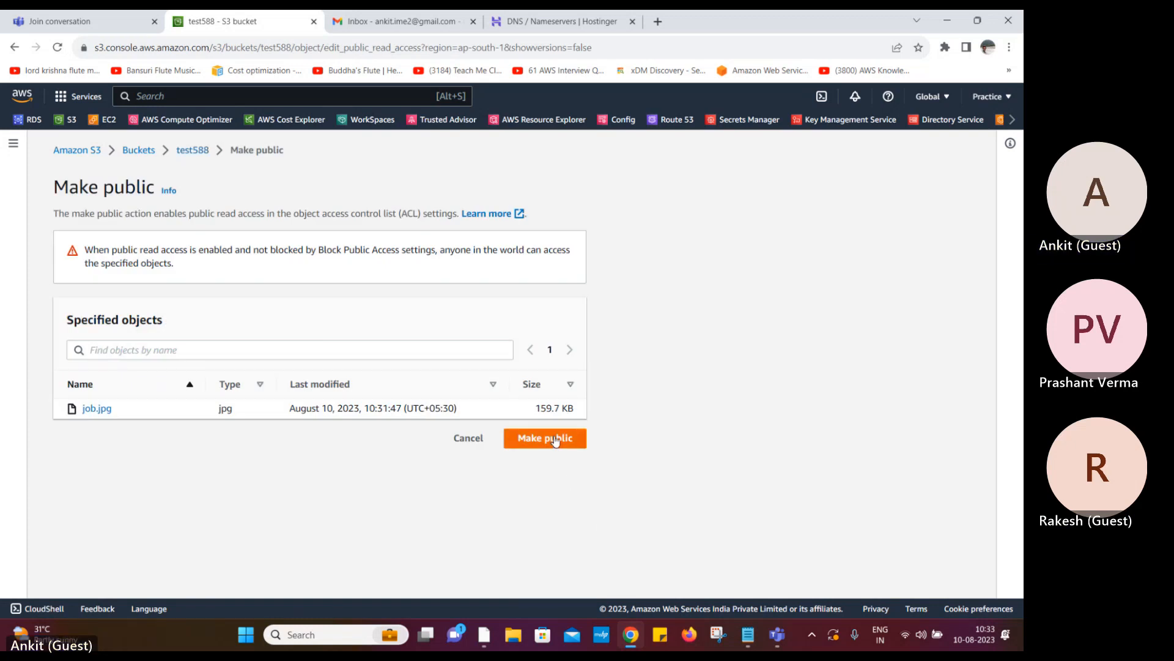
{"action": "left_click", "coordinate": [462, 441]}
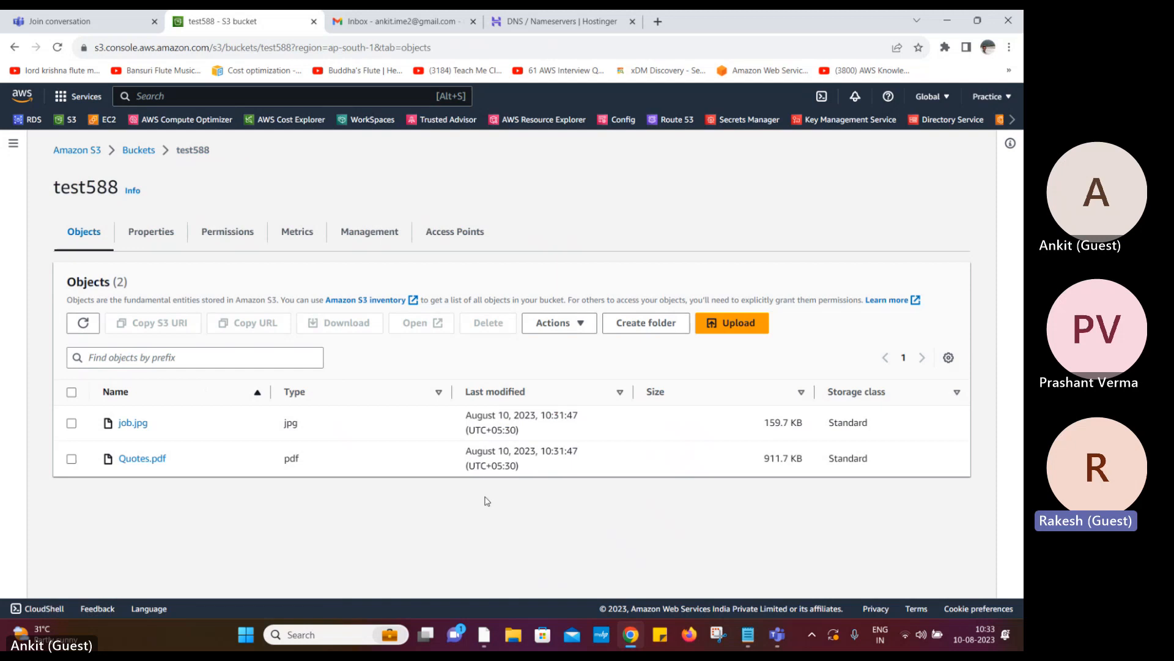
Open job.jpg's details page and copy its object URL
{"action": "left_click", "coordinate": [129, 424]}
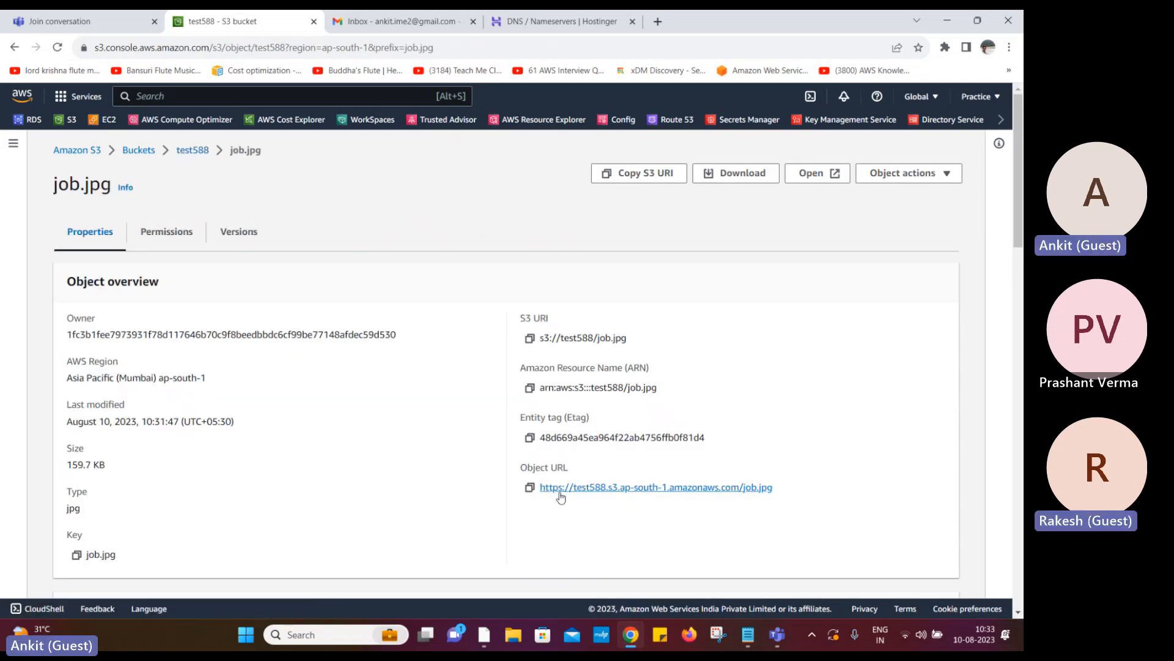
{"action": "left_click", "coordinate": [530, 488]}
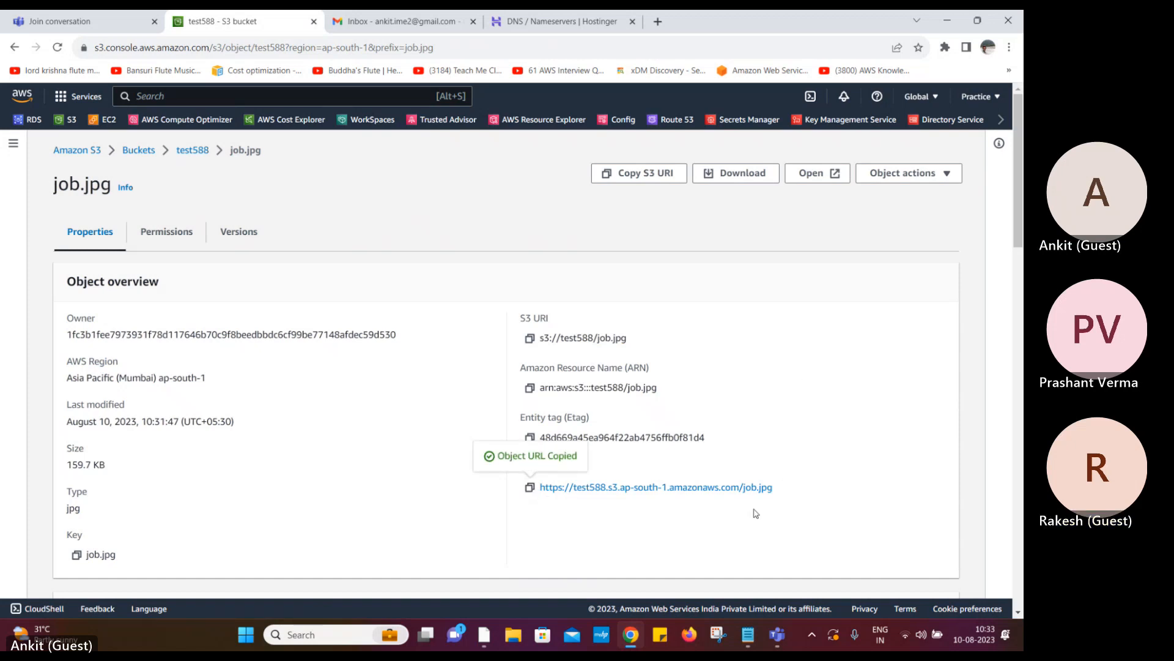
{"action": "left_click", "coordinate": [948, 177]}
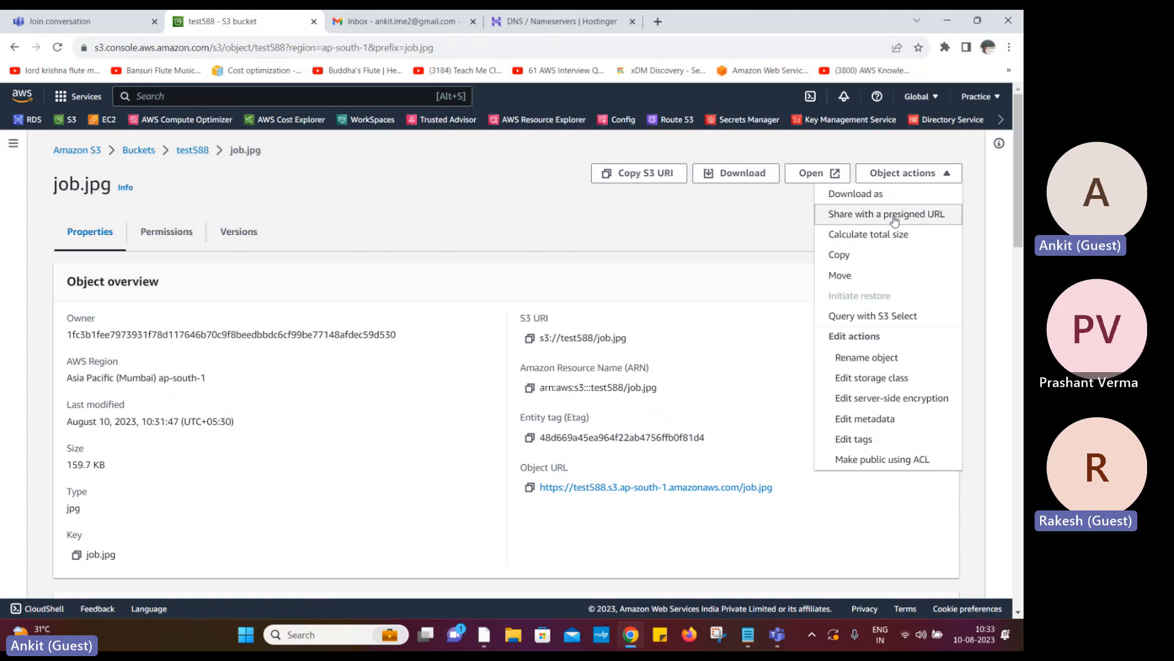
Create a 15-minute presigned URL for job.jpg and copy it
{"action": "left_click", "coordinate": [895, 217]}
{"action": "left_click", "coordinate": [347, 430]}
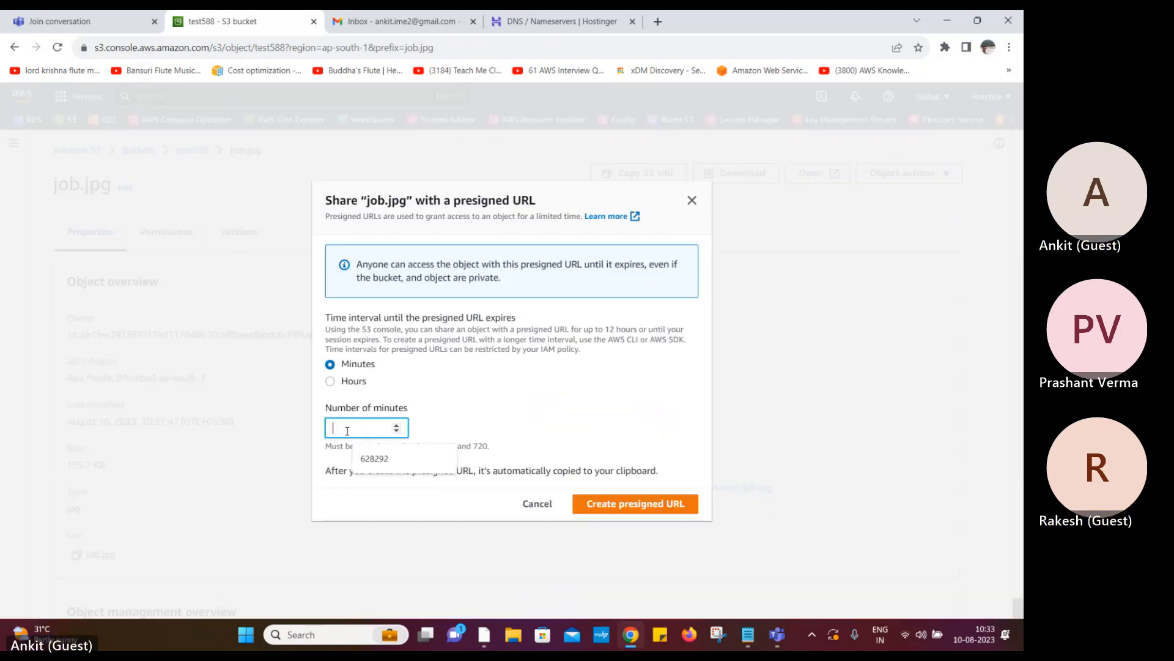
{"action": "type", "text": "15"}
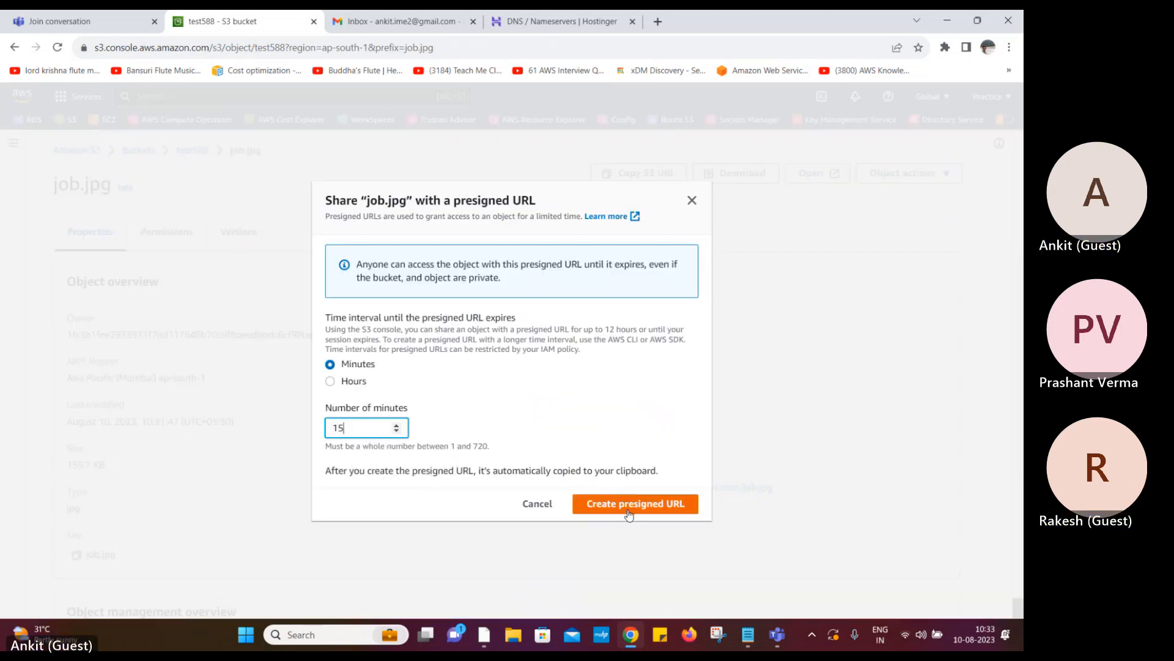
{"action": "left_click", "coordinate": [630, 505]}
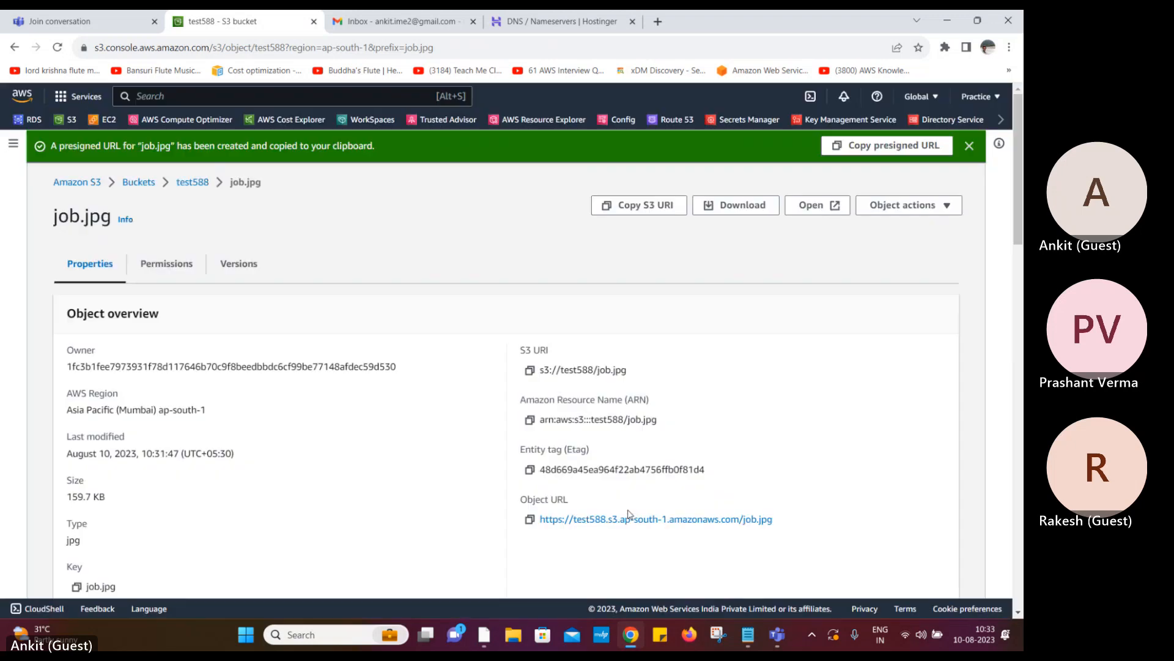
{"action": "left_click", "coordinate": [896, 149]}
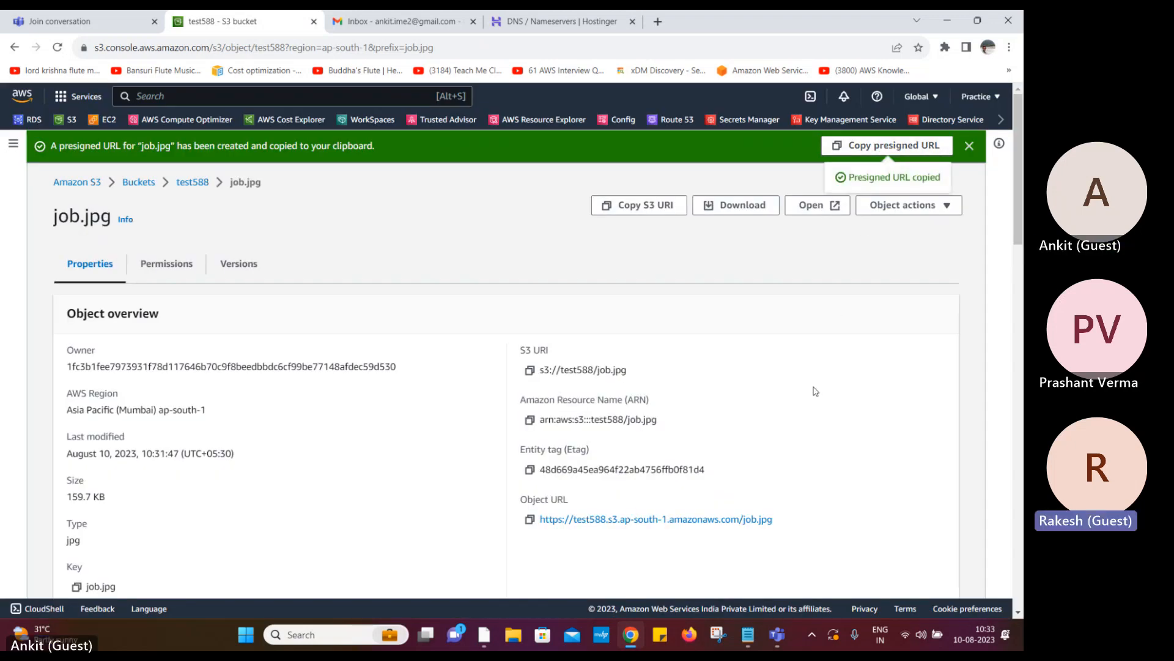
Load the presigned URL in a new tab to view the image, then return to S3
{"action": "left_click", "coordinate": [659, 22]}
{"action": "key", "text": "ctrl+v"}
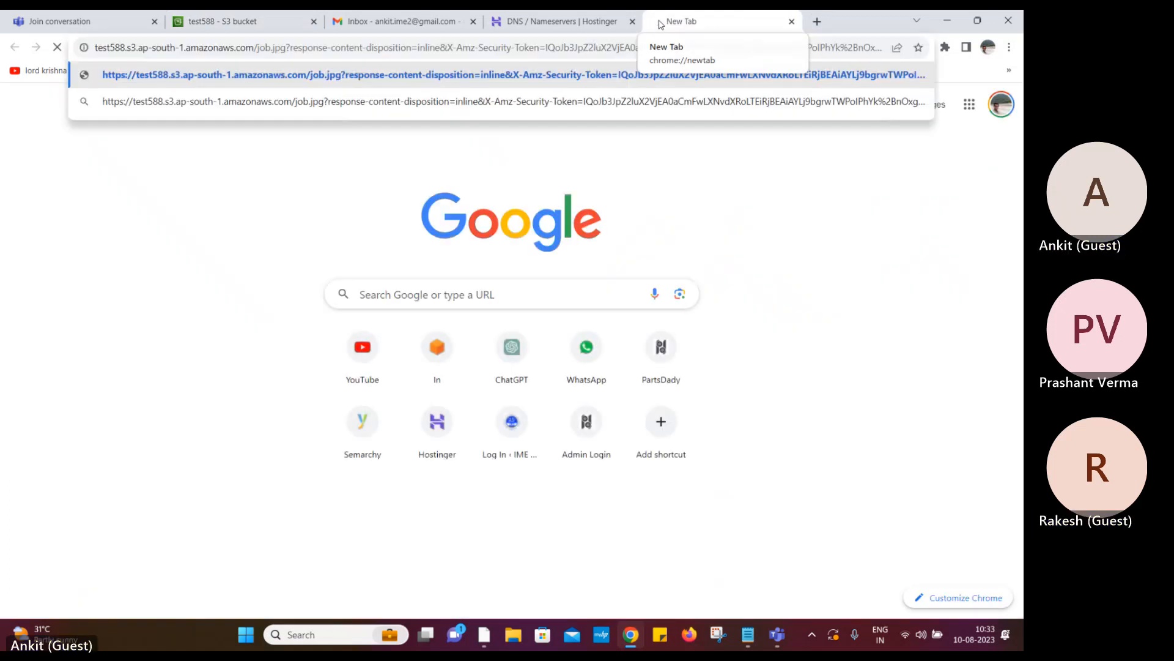
{"action": "key", "text": "Return"}
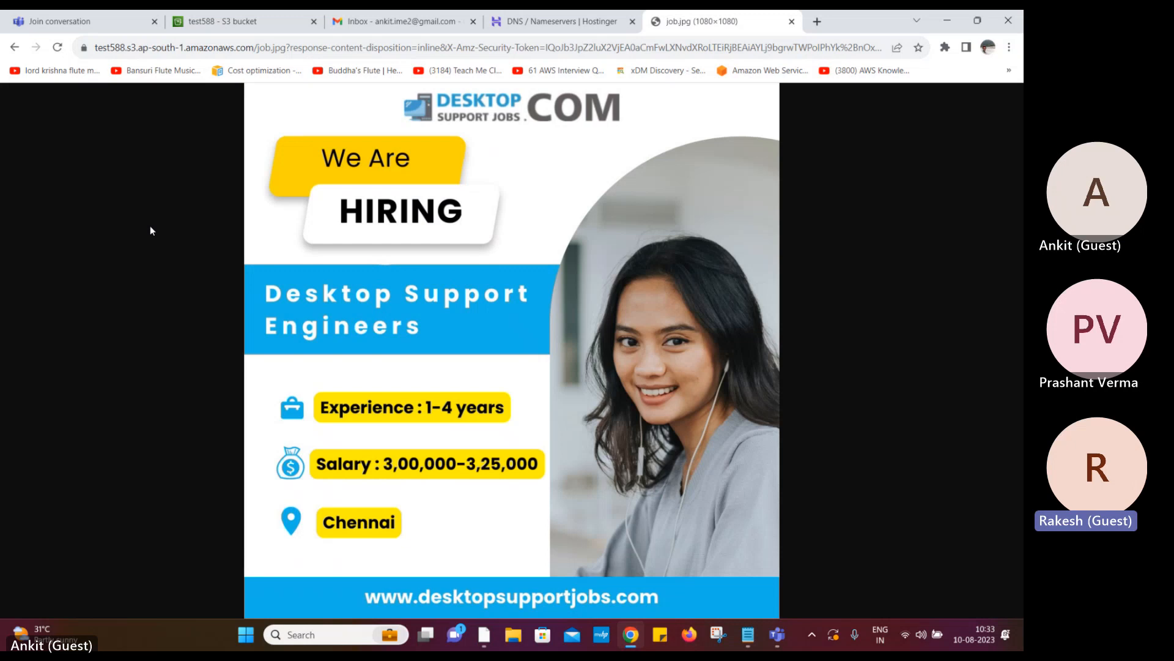
{"action": "left_click", "coordinate": [100, 48]}
{"action": "left_click_drag", "start_coordinate": [100, 48], "coordinate": [287, 49]}
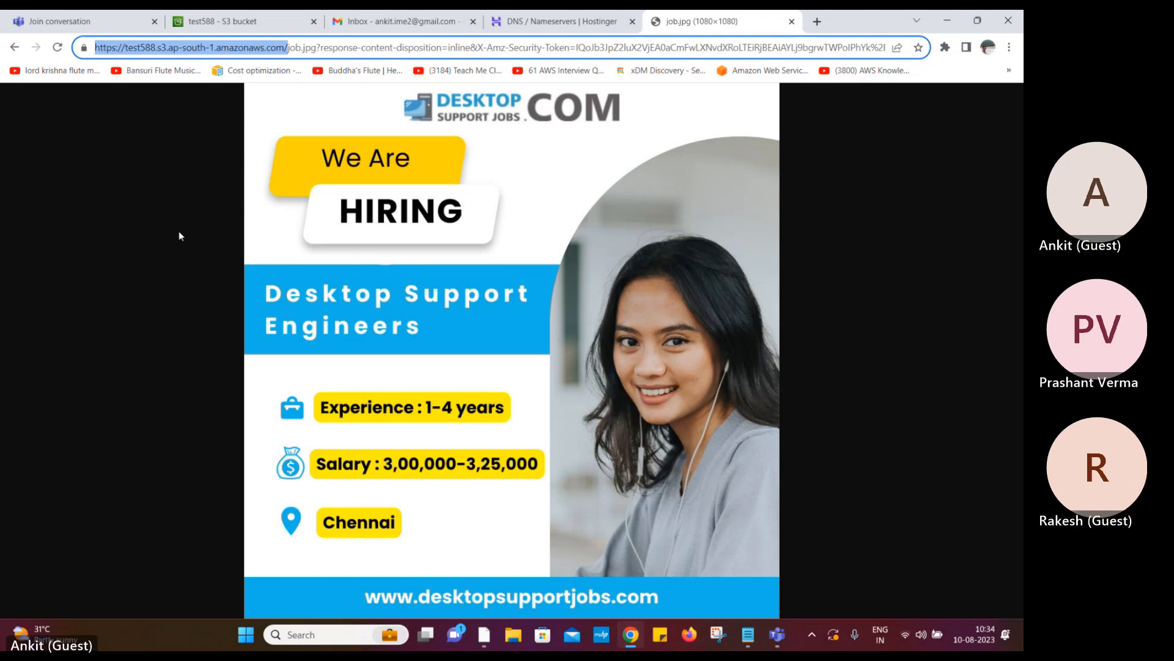
{"action": "left_click", "coordinate": [218, 22]}
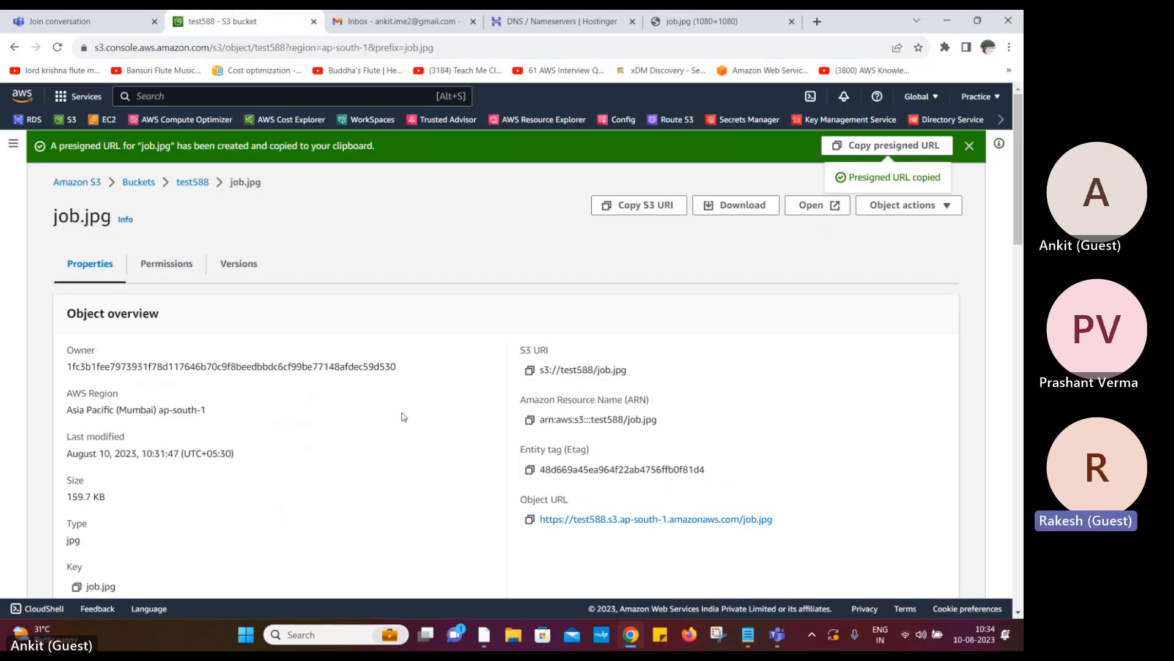
Open job.jpg's Object actions list and dismiss it without changes
{"action": "left_click", "coordinate": [959, 212]}
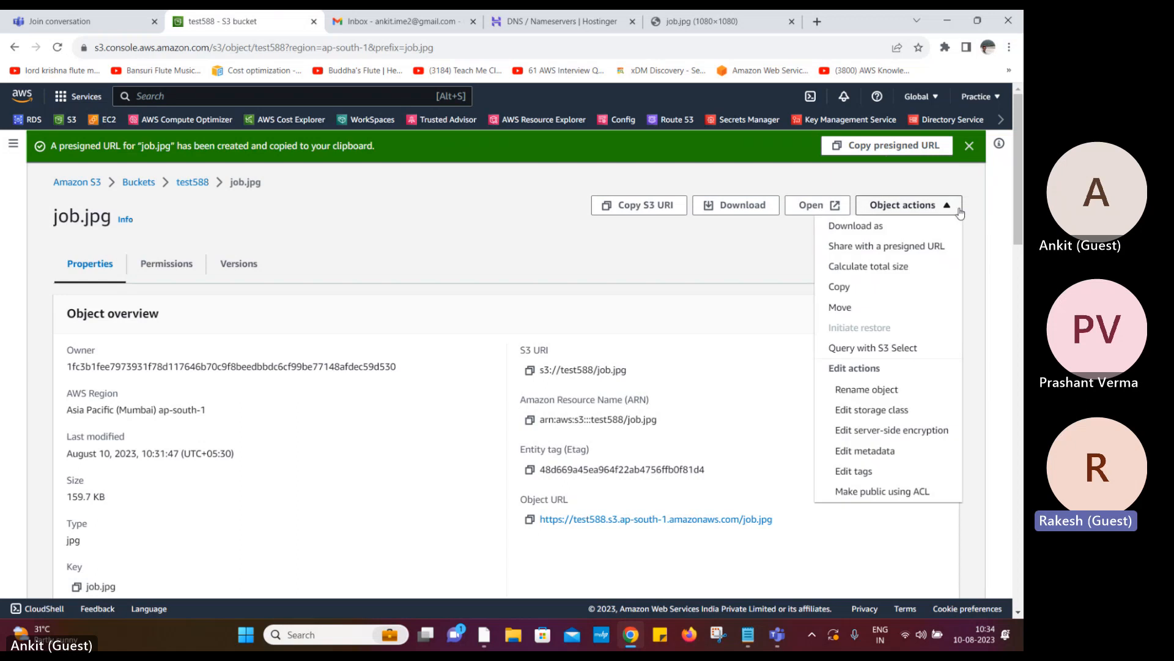
{"action": "left_click", "coordinate": [695, 256]}
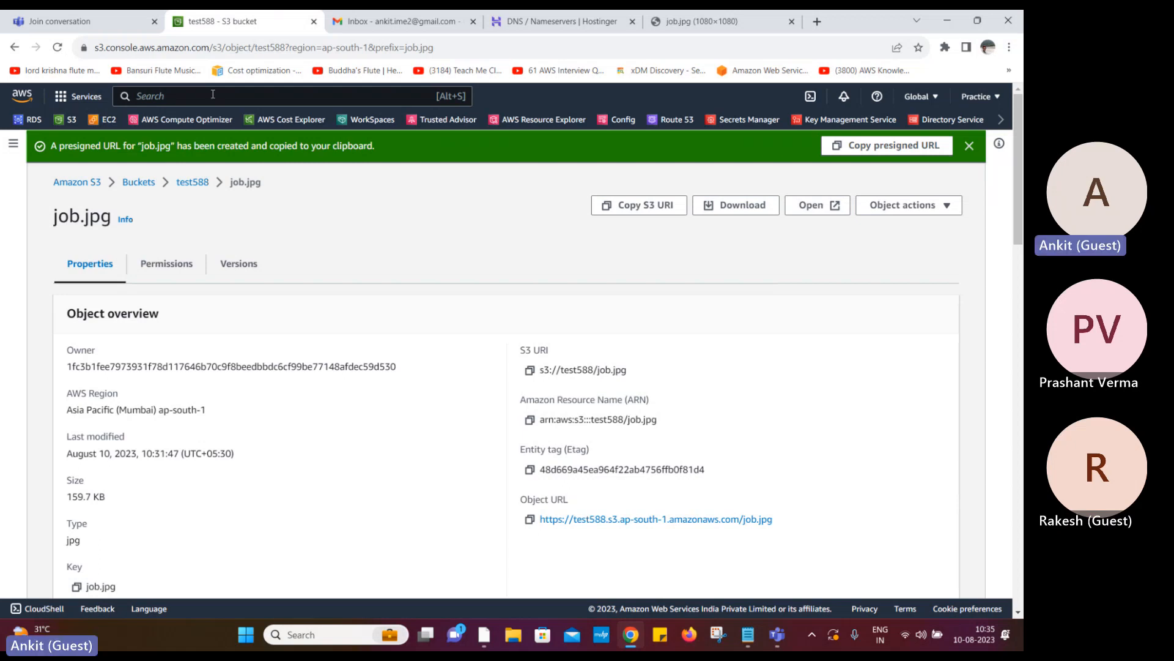
Search 'netflex' in a new tab, browse the Netflix site, then close that tab
{"action": "left_click", "coordinate": [817, 22]}
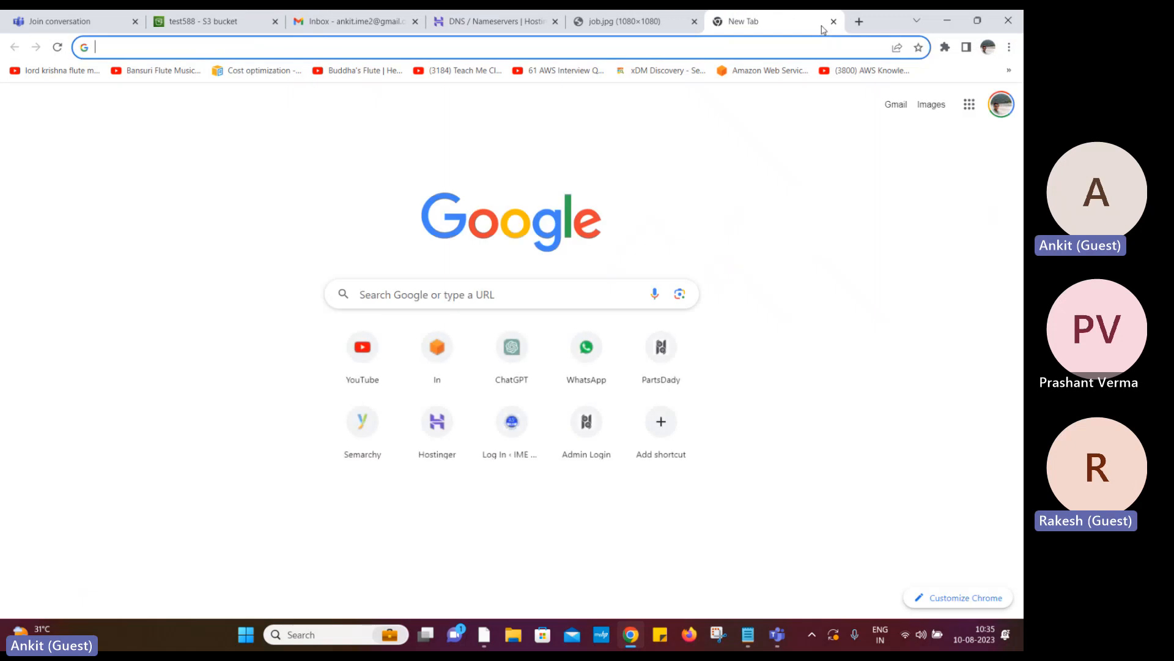
{"action": "type", "text": "netflex"}
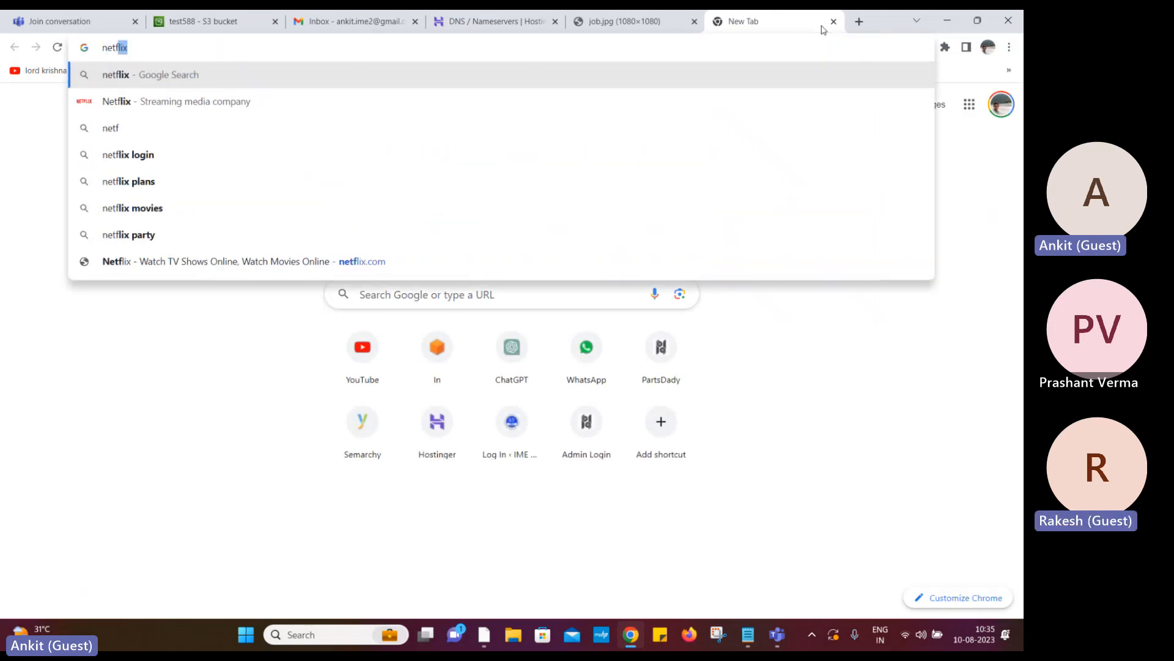
{"action": "key", "text": "Return"}
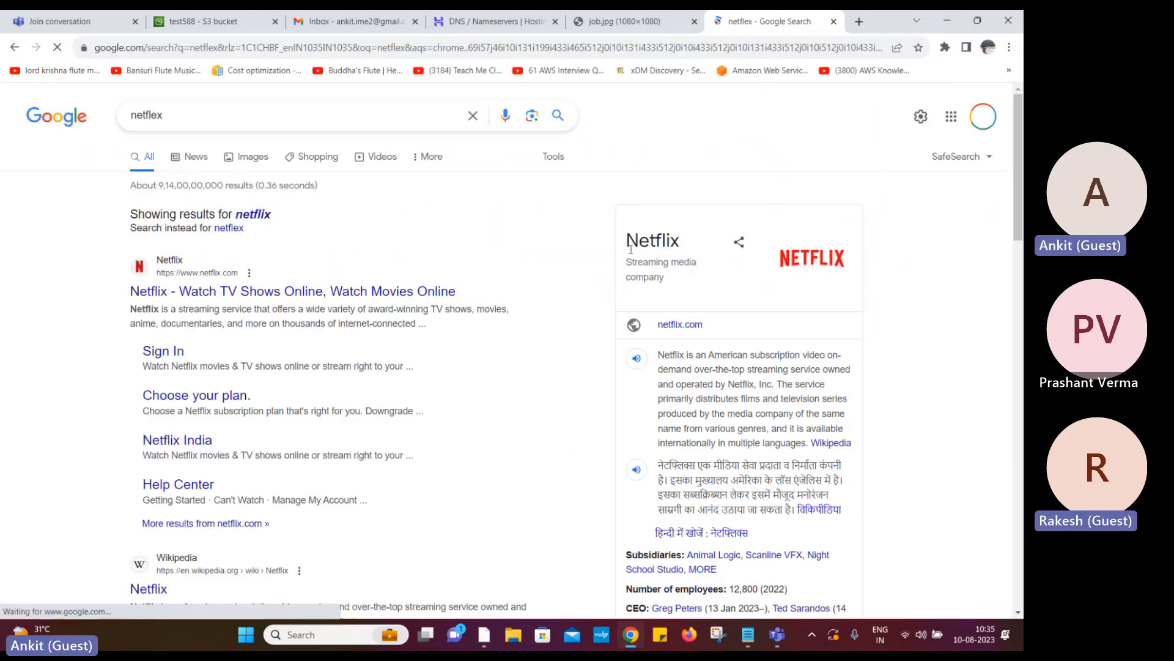
{"action": "left_click", "coordinate": [367, 292]}
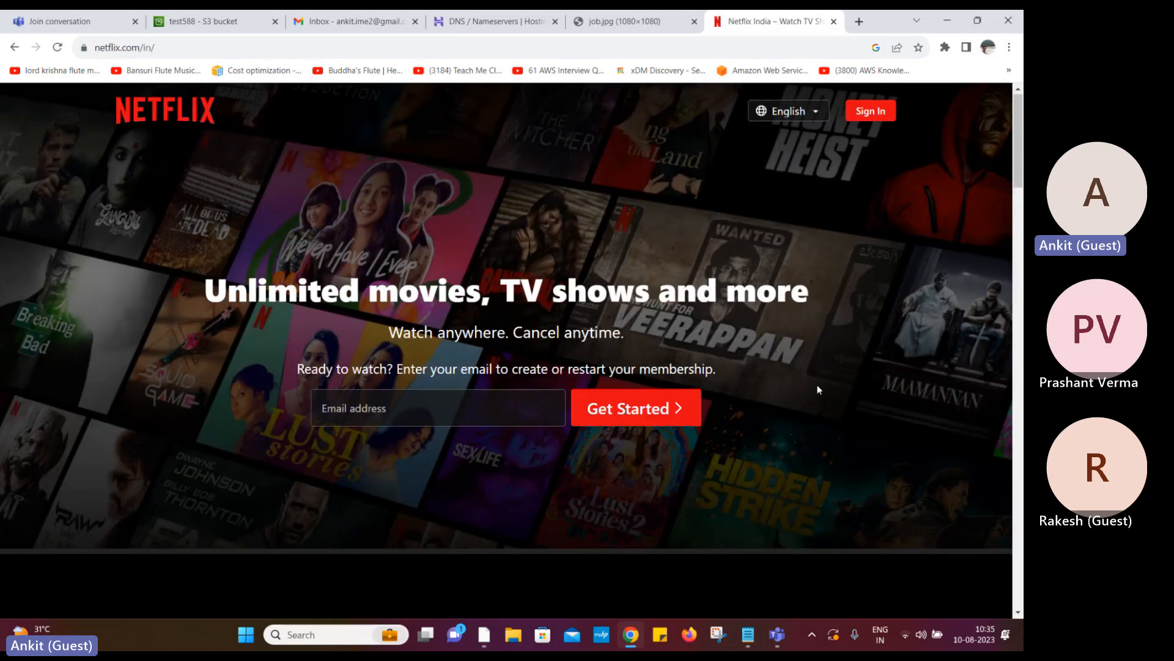
{"action": "scroll", "coordinate": [818, 387], "scroll_direction": "down", "scroll_amount": 15}
{"action": "scroll", "coordinate": [817, 389], "scroll_direction": "up", "scroll_amount": 5}
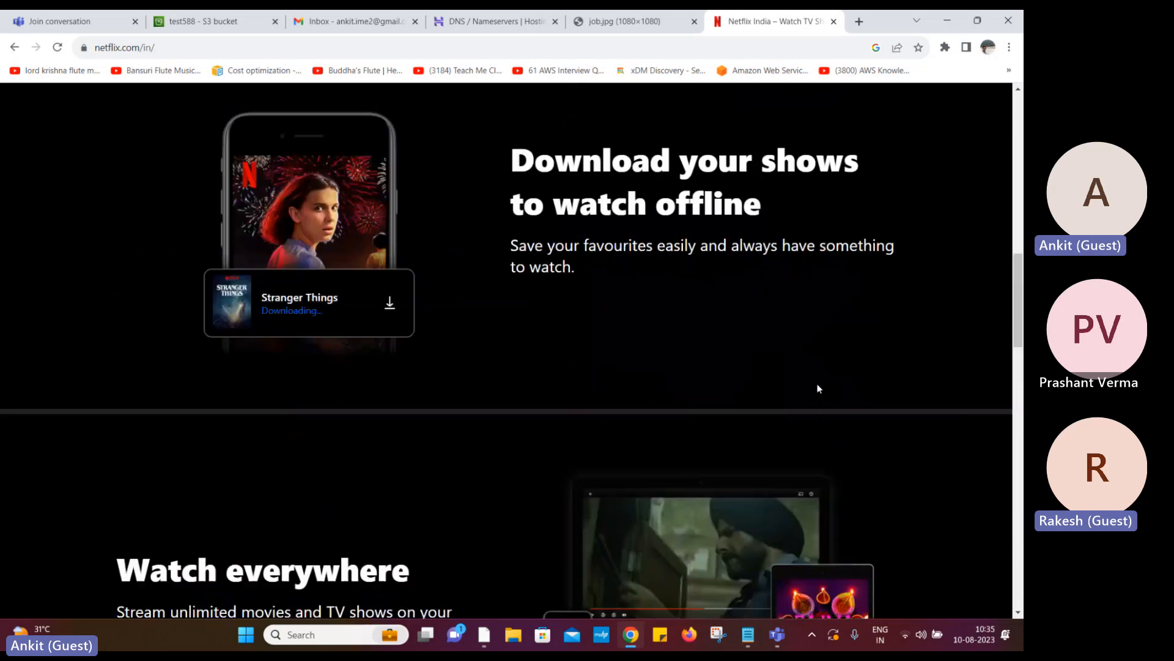
{"action": "scroll", "coordinate": [817, 385], "scroll_direction": "down", "scroll_amount": 20}
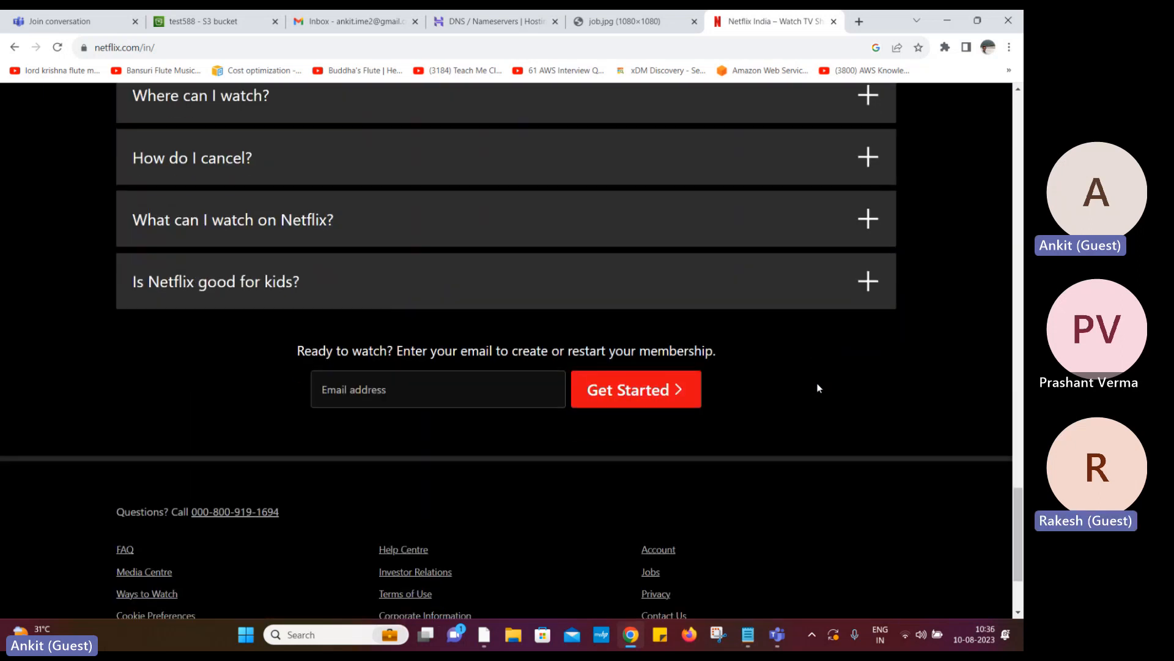
{"action": "scroll", "coordinate": [818, 388], "scroll_direction": "up", "scroll_amount": 20}
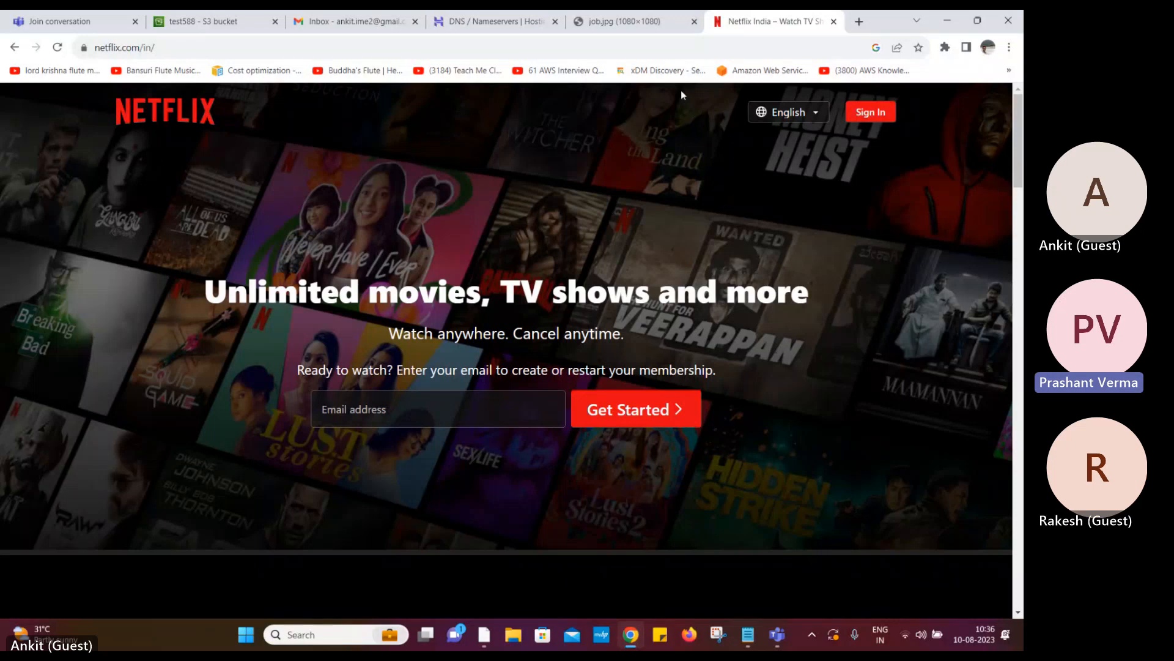
{"action": "left_click", "coordinate": [833, 21]}
Switch to the Teams meeting window and stop sharing the screen
{"action": "mouse_move", "coordinate": [776, 637]}
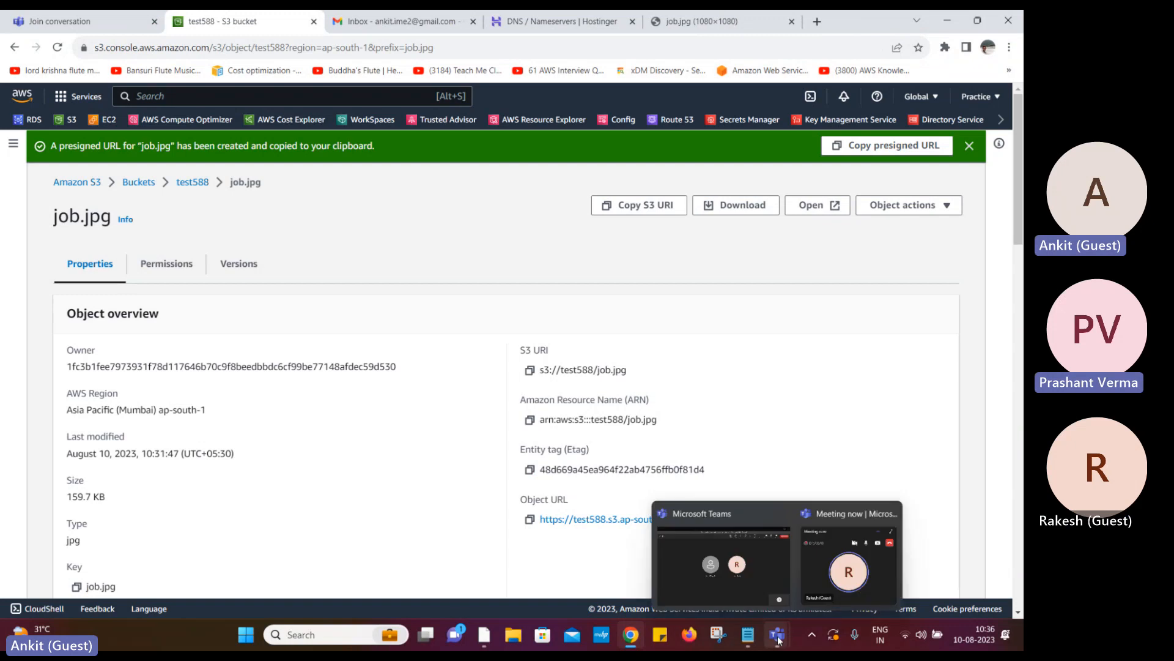
{"action": "left_click", "coordinate": [735, 586]}
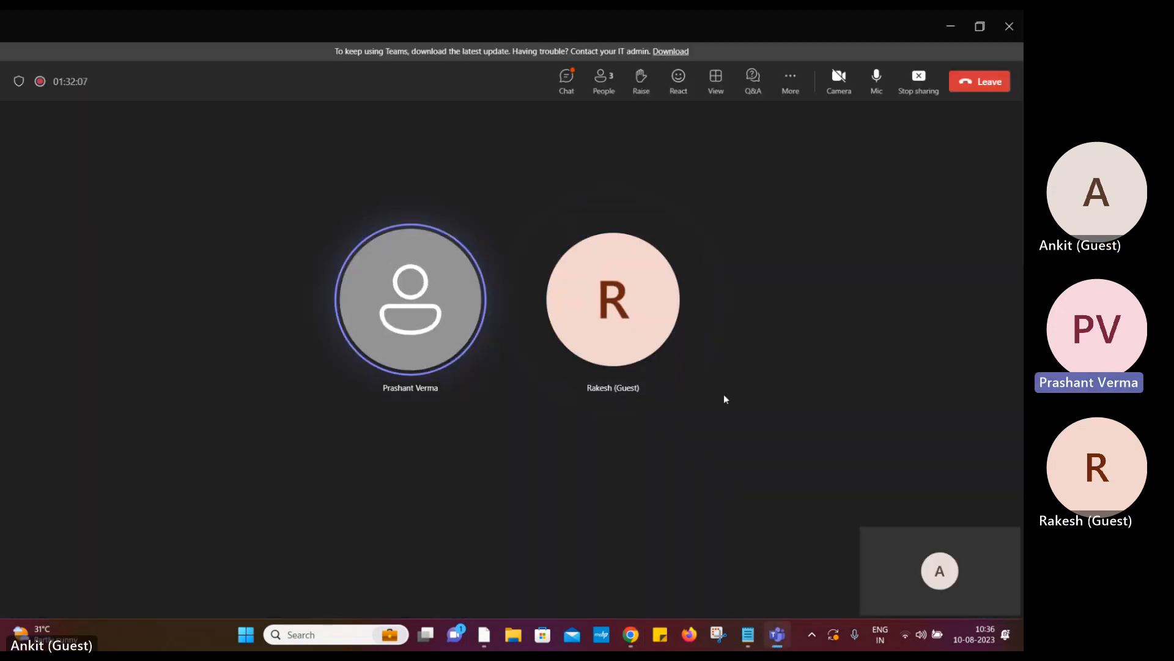
{"action": "left_click", "coordinate": [918, 79]}
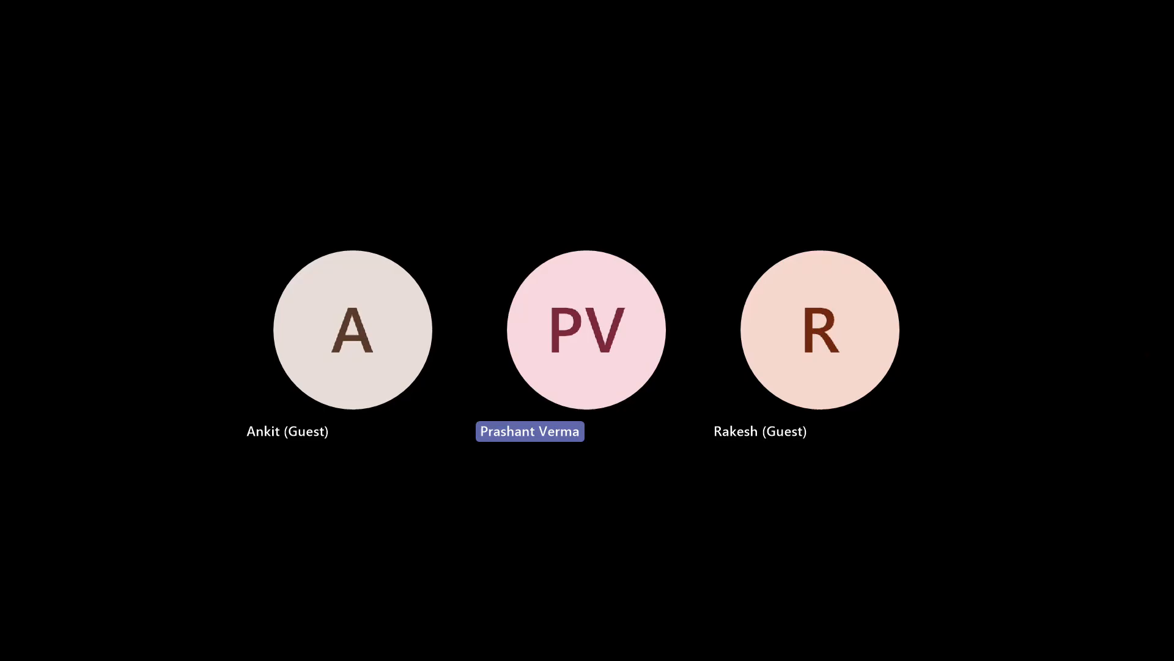
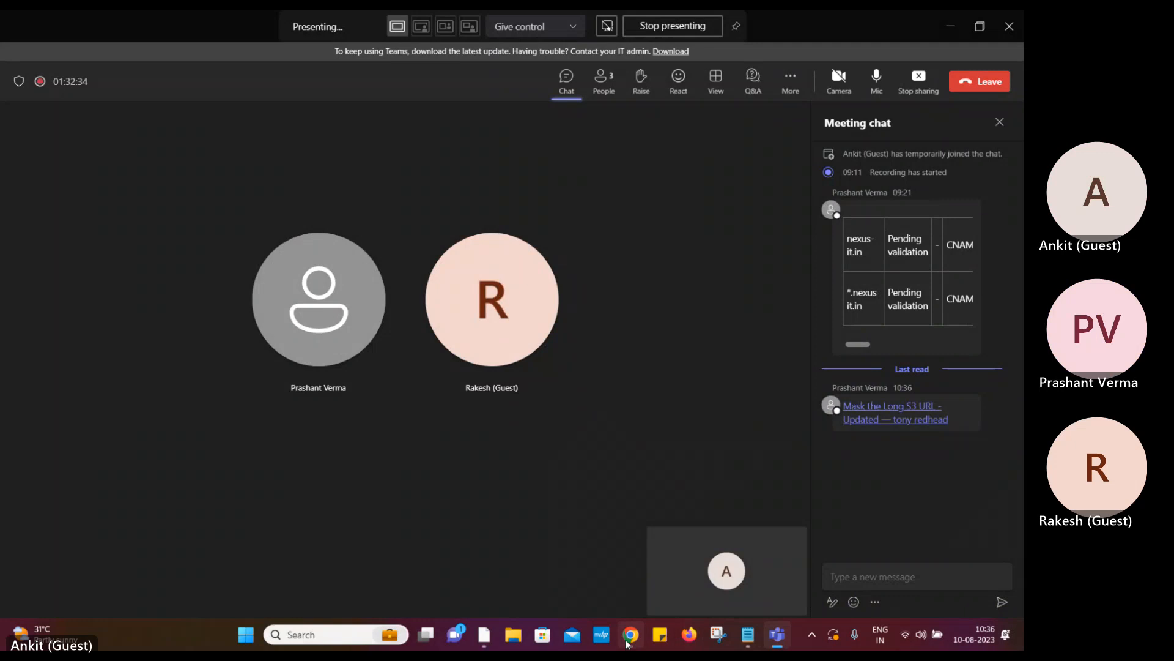
Bring up the shared S3 URL masking article and read through its GoDaddy DNS steps
{"action": "left_click", "coordinate": [630, 635]}
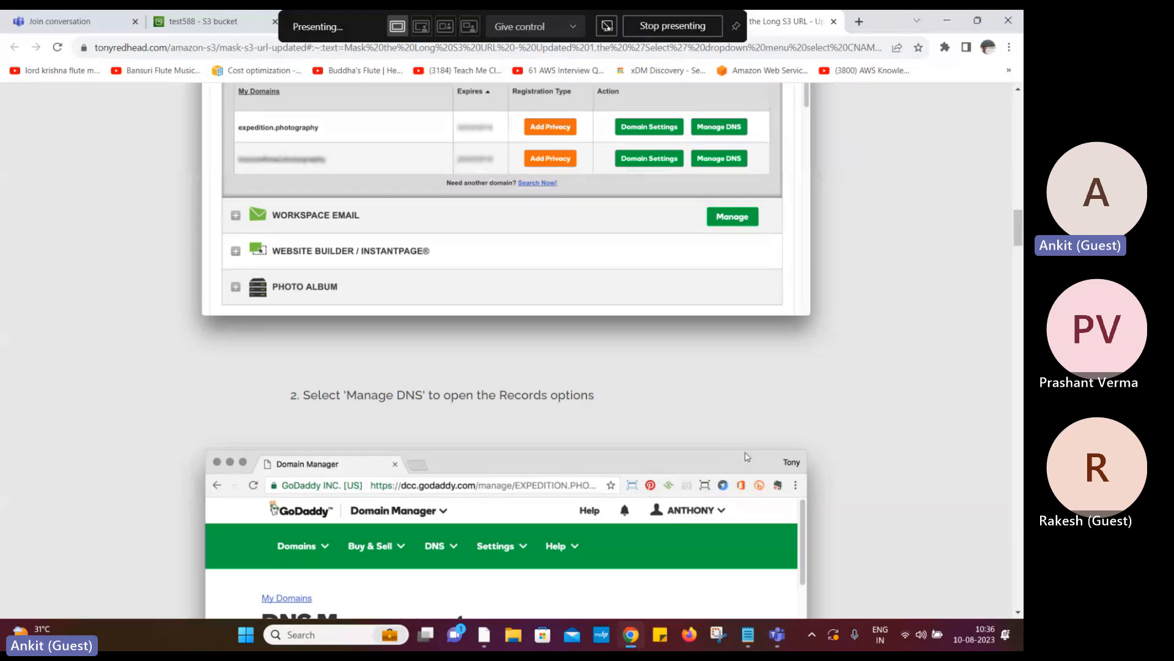
{"action": "scroll", "coordinate": [848, 482], "scroll_direction": "down", "scroll_amount": 4}
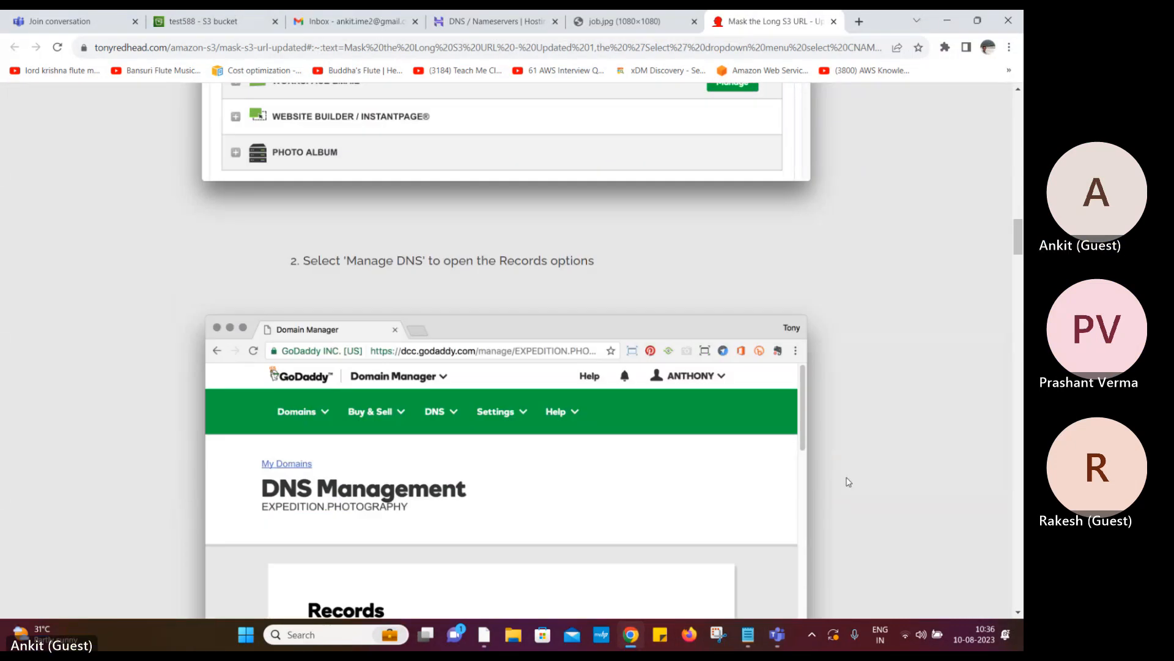
{"action": "scroll", "coordinate": [849, 482], "scroll_direction": "down", "scroll_amount": 9}
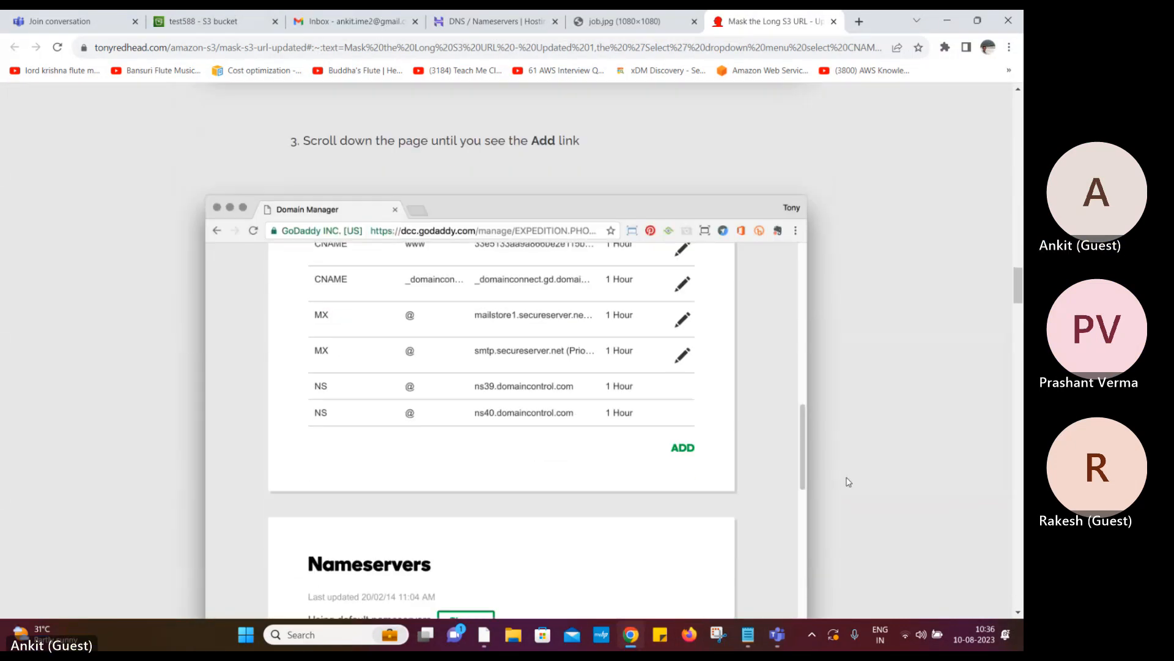
{"action": "scroll", "coordinate": [848, 482], "scroll_direction": "down", "scroll_amount": 11}
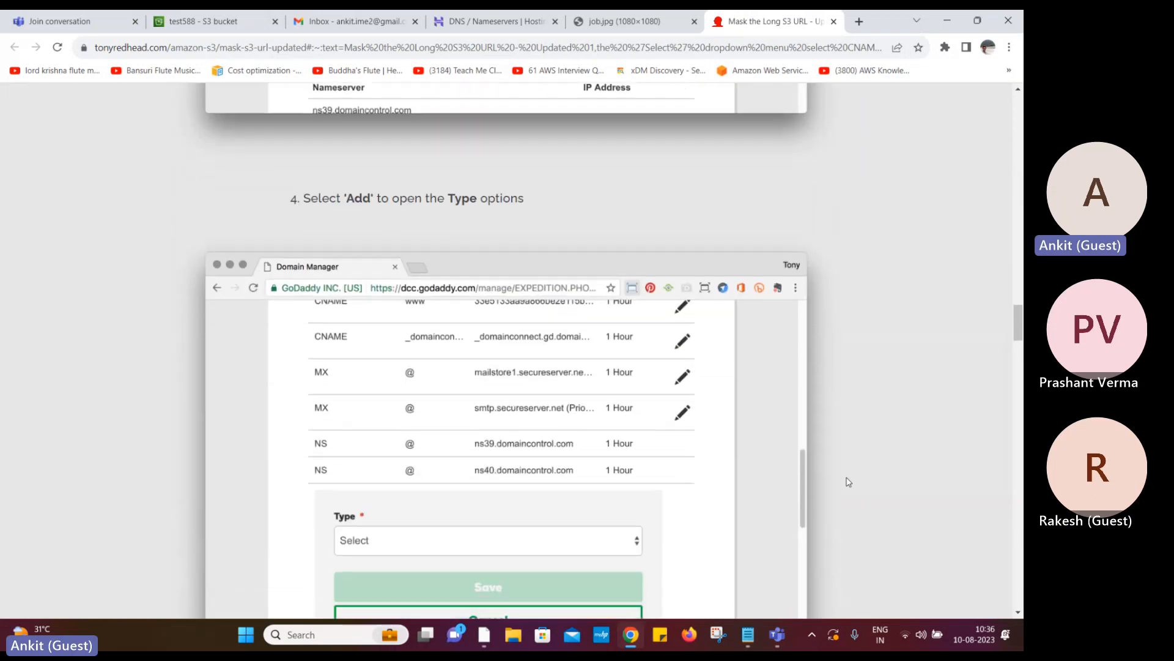
{"action": "scroll", "coordinate": [848, 483], "scroll_direction": "down", "scroll_amount": 8}
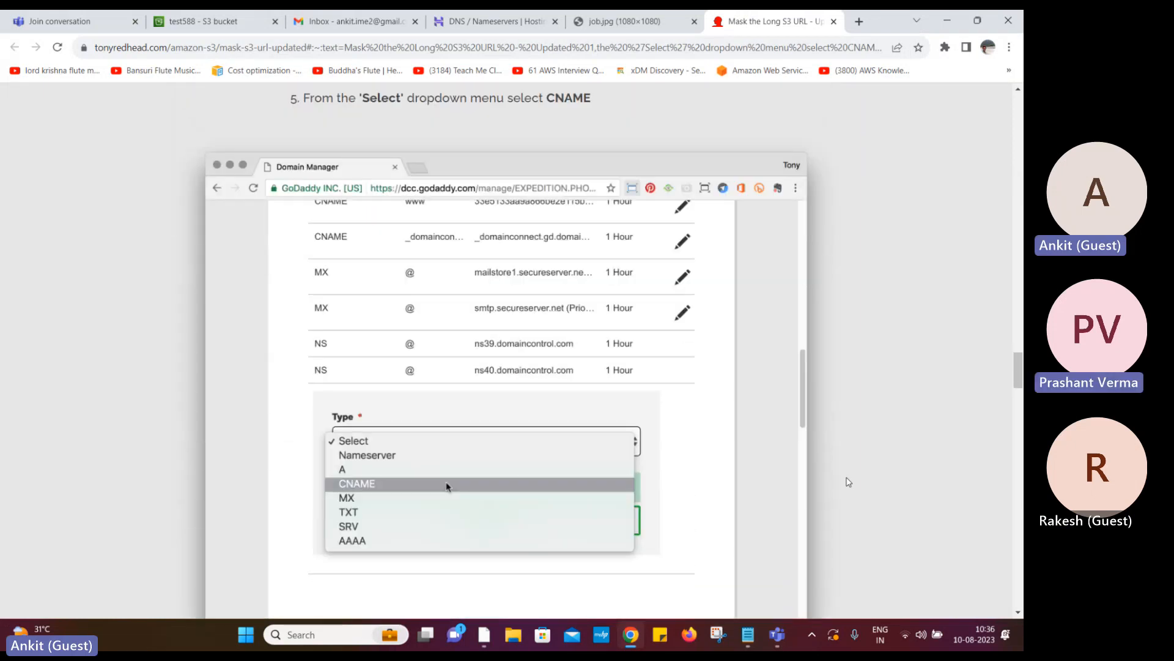
{"action": "scroll", "coordinate": [849, 482], "scroll_direction": "down", "scroll_amount": 5}
{"action": "scroll", "coordinate": [848, 482], "scroll_direction": "up", "scroll_amount": 11}
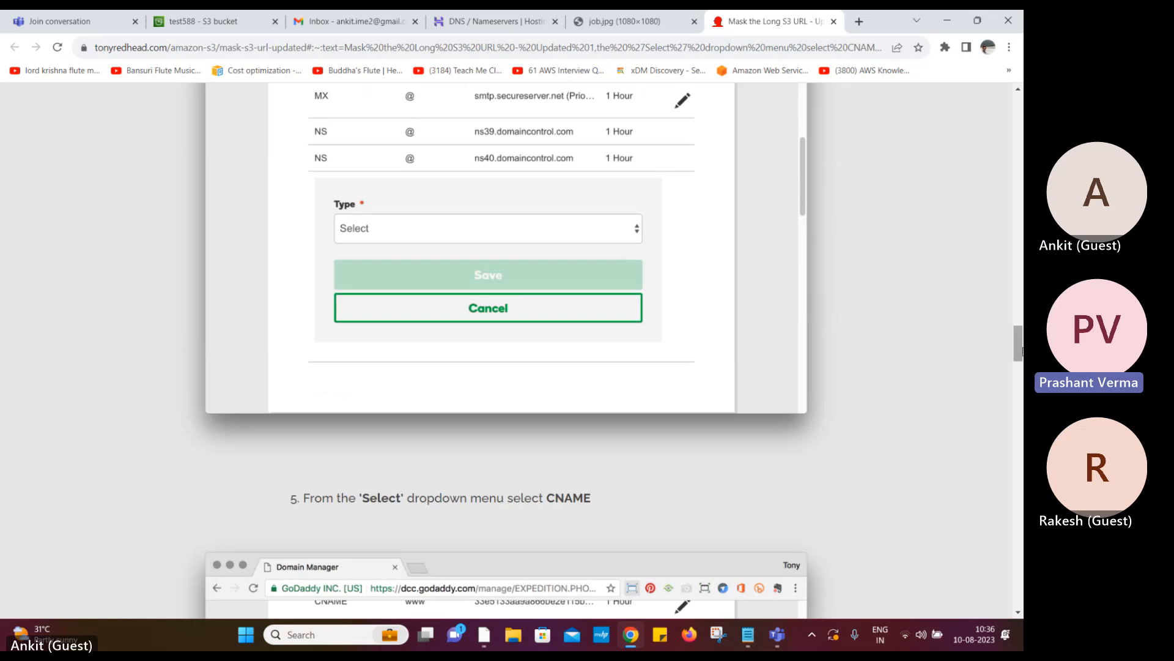
{"action": "left_click_drag", "start_coordinate": [1018, 352], "coordinate": [1019, 115]}
{"action": "scroll", "coordinate": [514, 291], "scroll_direction": "down", "scroll_amount": 1}
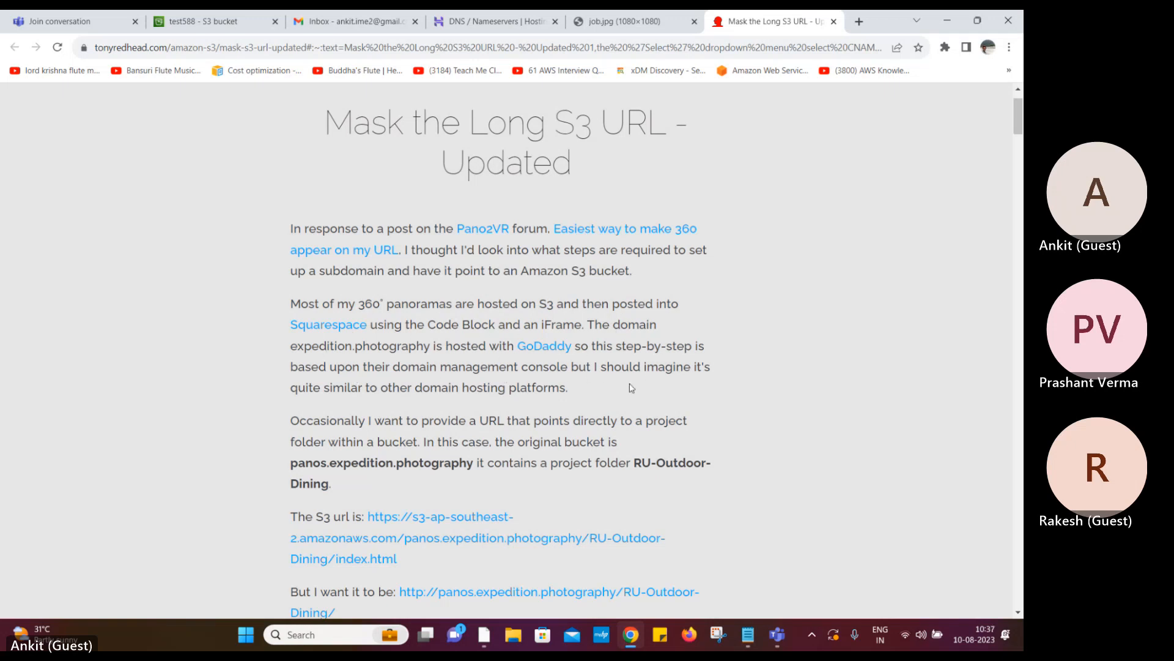
{"action": "scroll", "coordinate": [145, 433], "scroll_direction": "down", "scroll_amount": 1}
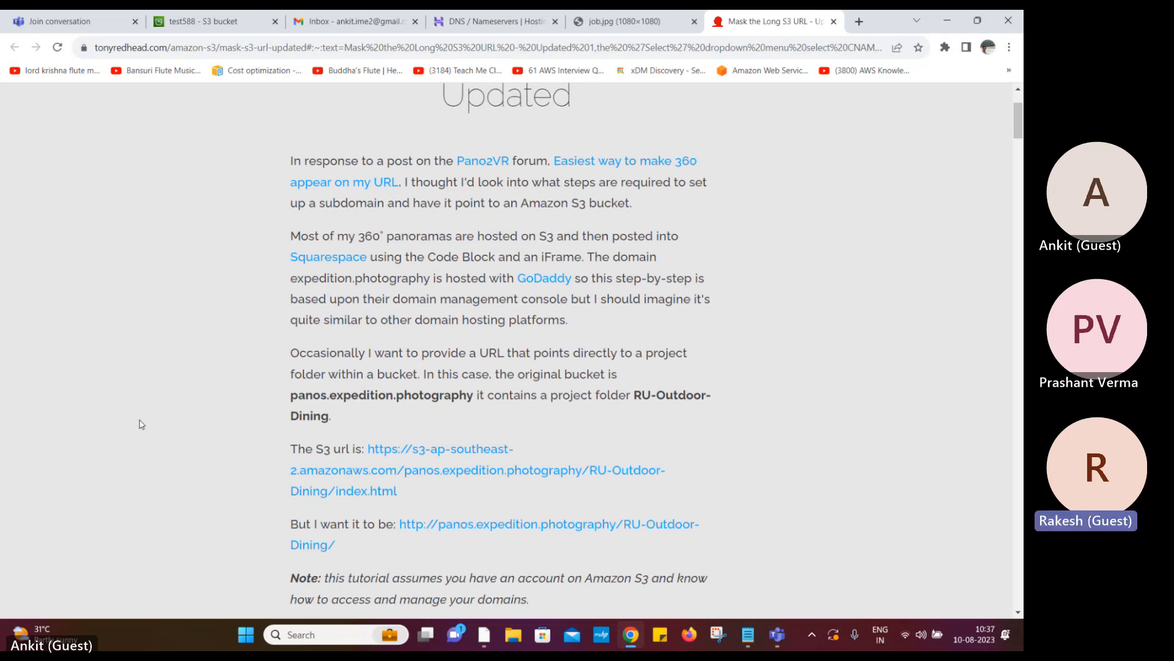
{"action": "scroll", "coordinate": [141, 424], "scroll_direction": "down", "scroll_amount": 2}
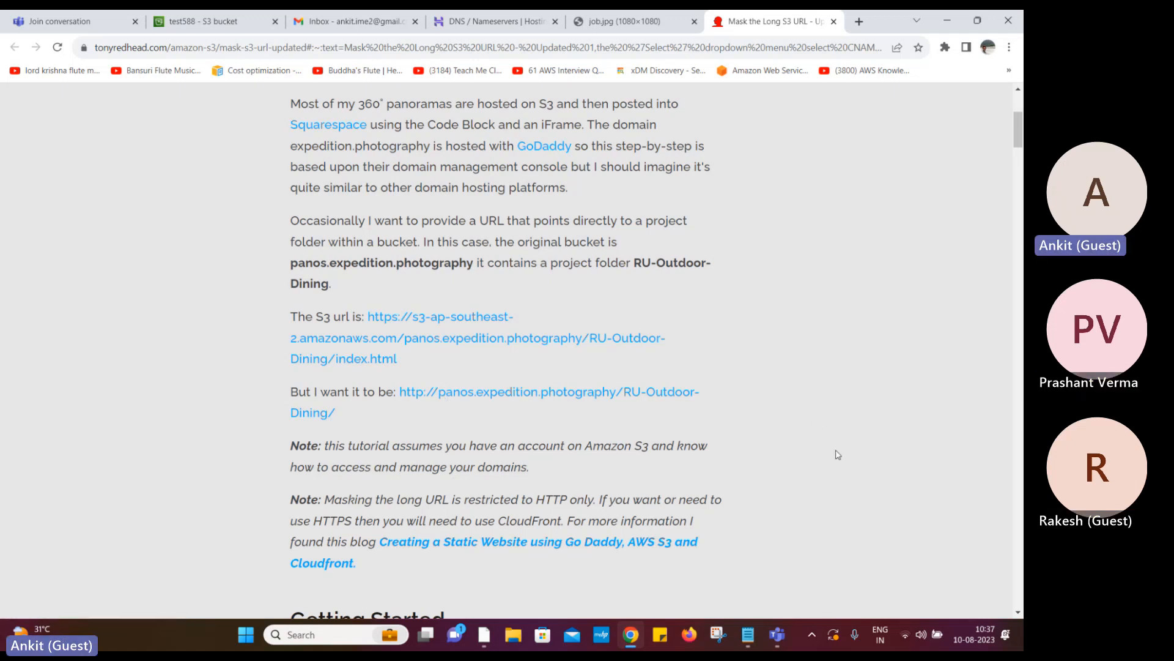
{"action": "scroll", "coordinate": [838, 455], "scroll_direction": "down", "scroll_amount": 3}
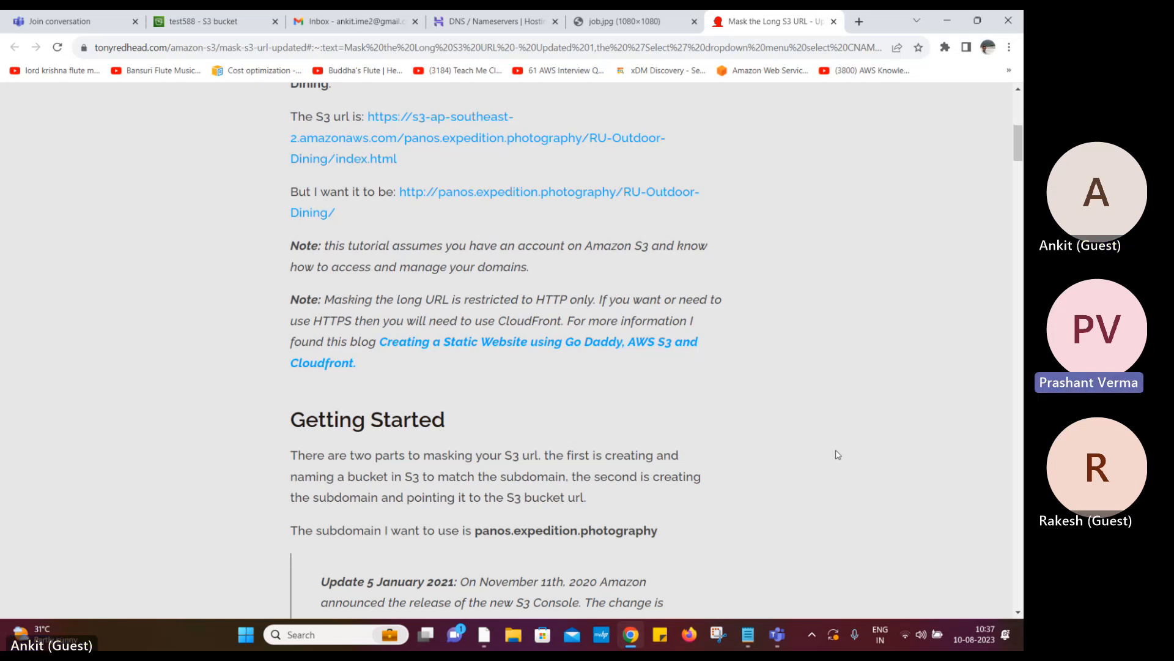
{"action": "scroll", "coordinate": [838, 455], "scroll_direction": "down", "scroll_amount": 6}
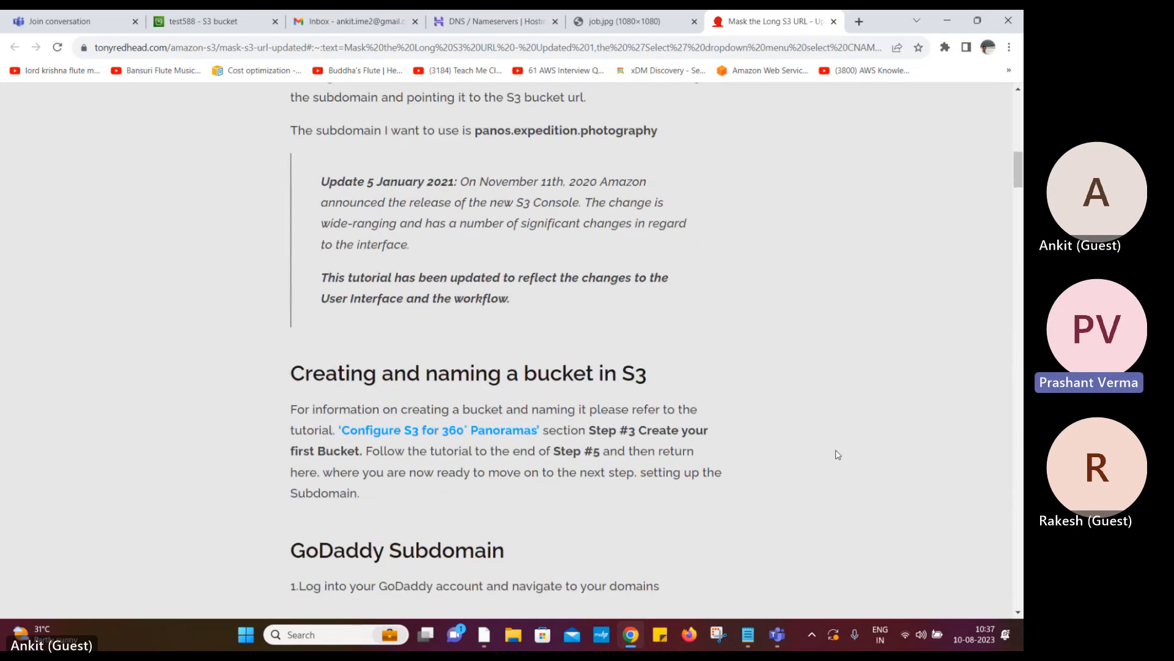
{"action": "scroll", "coordinate": [838, 454], "scroll_direction": "down", "scroll_amount": 3}
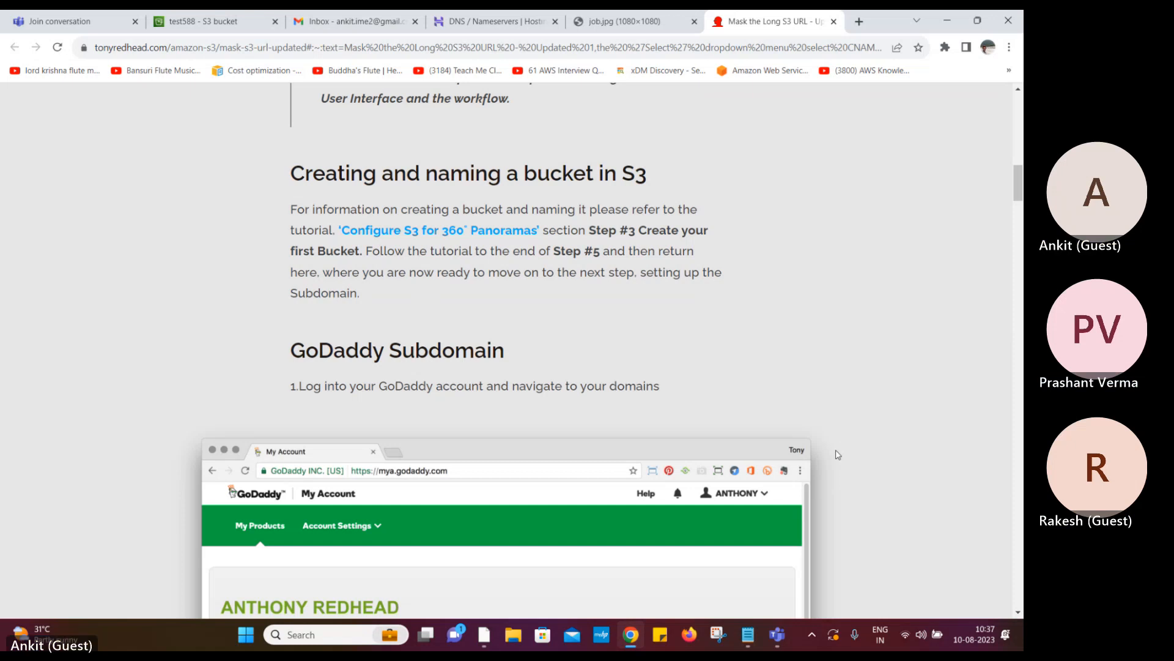
{"action": "scroll", "coordinate": [838, 455], "scroll_direction": "down", "scroll_amount": 4}
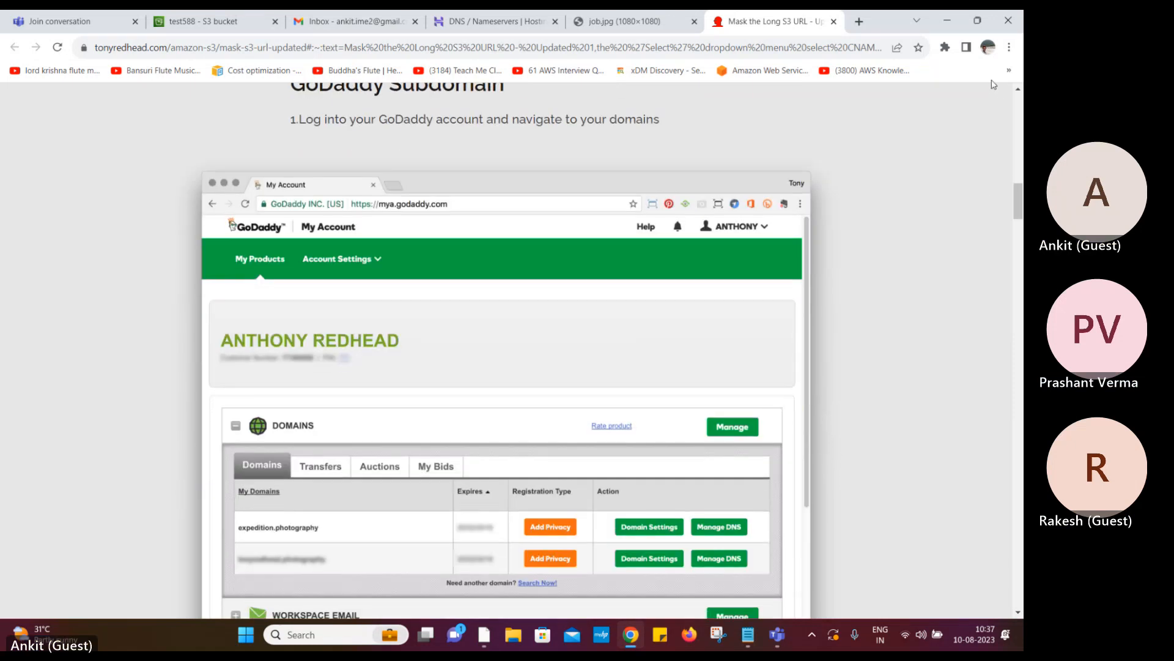
Bookmark the 'Mask the Long S3 URL - Updated' article
{"action": "left_click", "coordinate": [918, 47]}
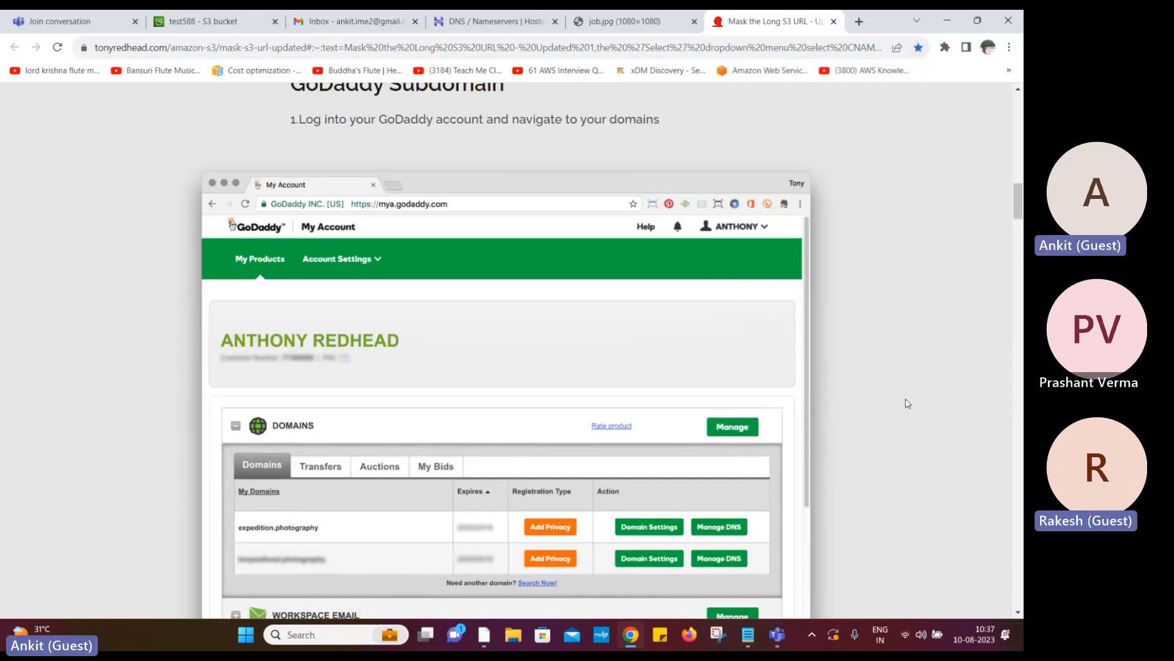
{"action": "scroll", "coordinate": [907, 401], "scroll_direction": "down", "scroll_amount": 14}
{"action": "scroll", "coordinate": [908, 403], "scroll_direction": "down", "scroll_amount": 5}
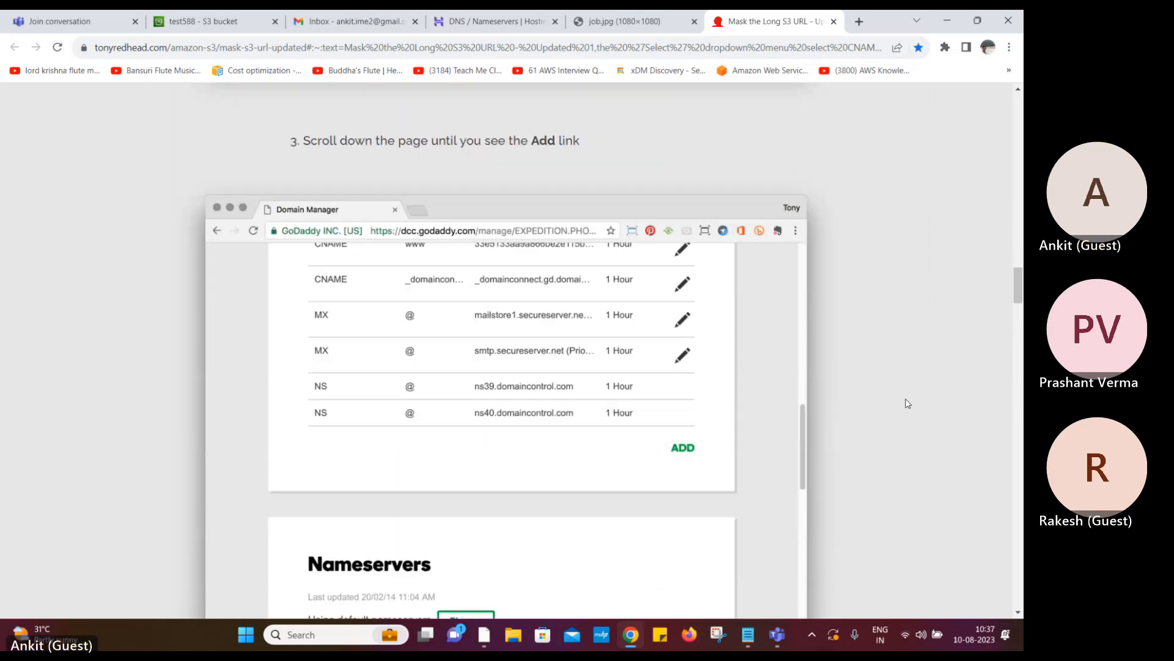
{"action": "scroll", "coordinate": [908, 403], "scroll_direction": "down", "scroll_amount": 5}
{"action": "scroll", "coordinate": [908, 403], "scroll_direction": "up", "scroll_amount": 5}
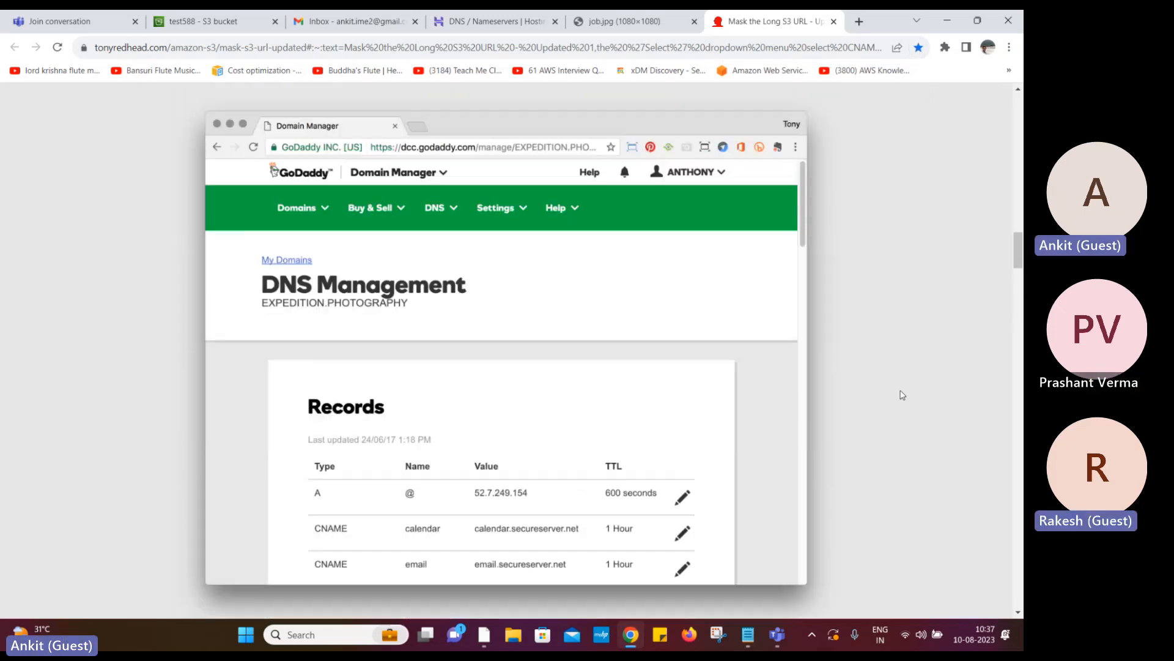
Switch to the Hostinger DNS / Nameservers tab listing nexus-it.in's records
{"action": "left_click", "coordinate": [486, 21]}
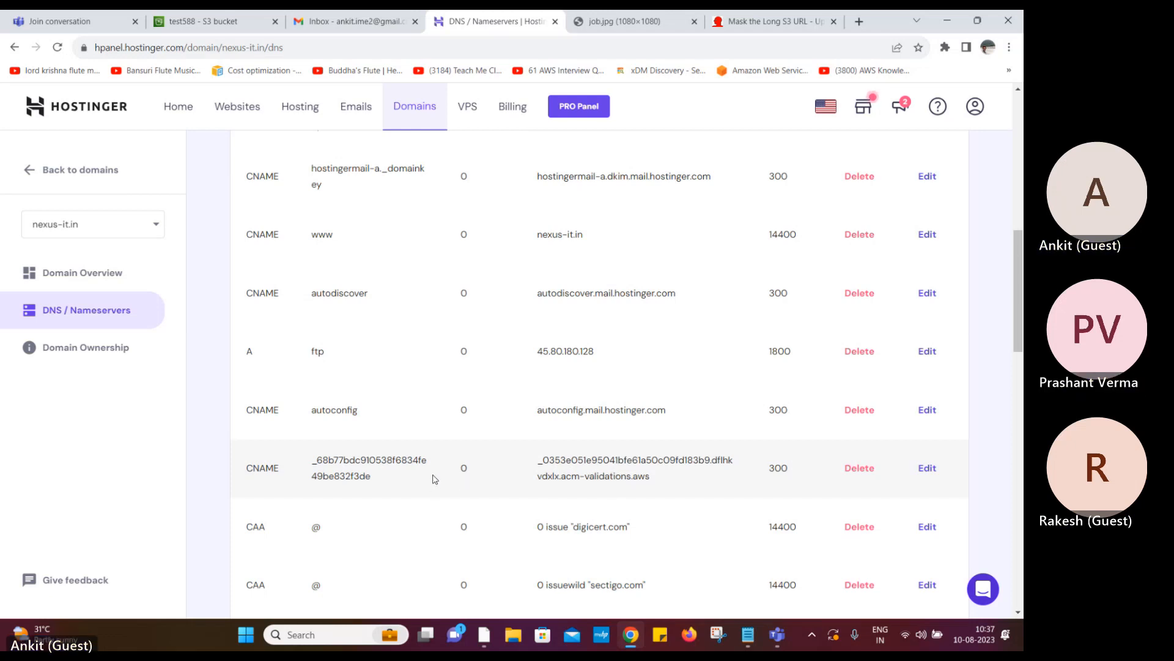
Return to the Teams meeting and end this computer's screen share
{"action": "left_click", "coordinate": [777, 635]}
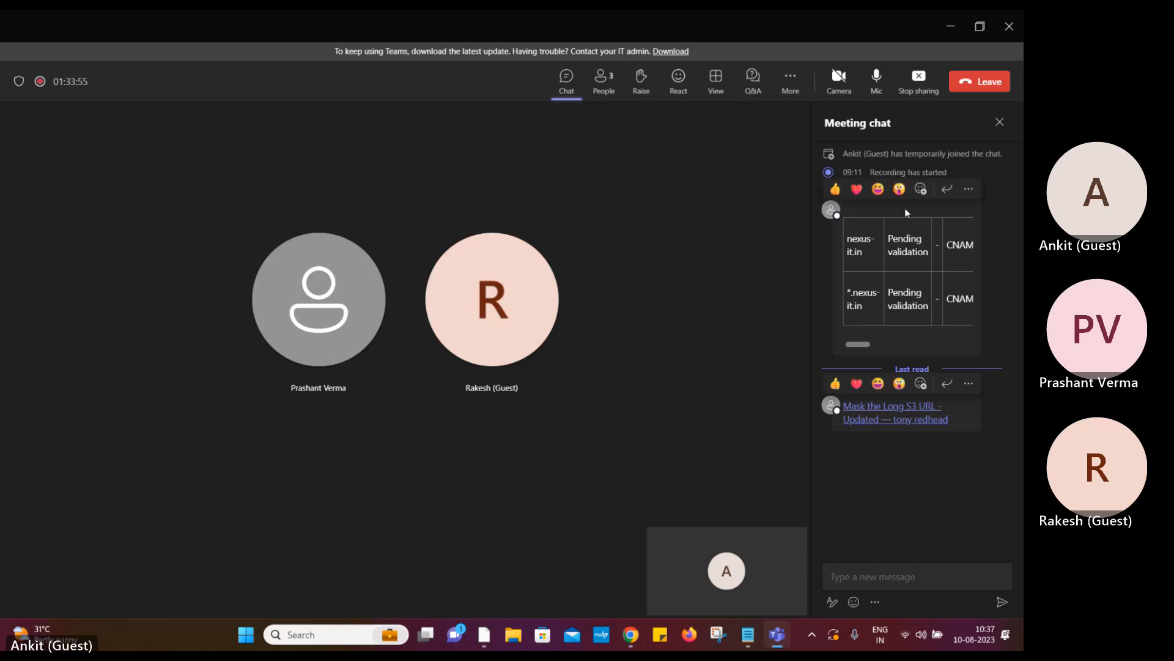
{"action": "left_click", "coordinate": [919, 87]}
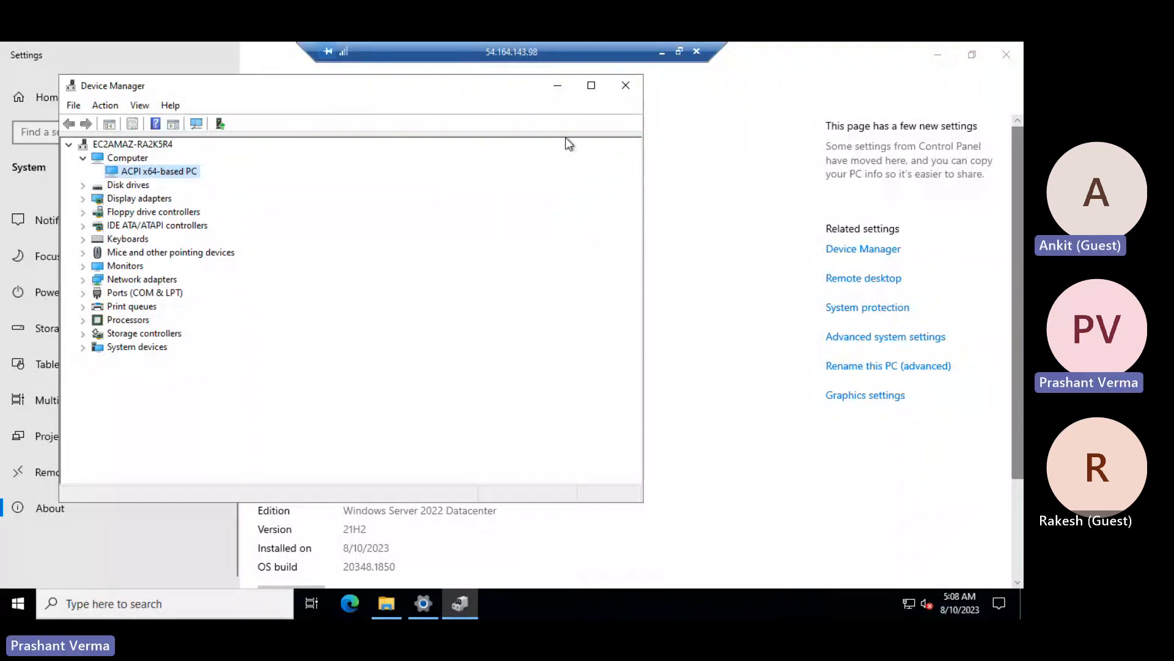
Minimize the remote desktop and bring the Edge 'Roles | IAM' window to the front
{"action": "left_click", "coordinate": [662, 51]}
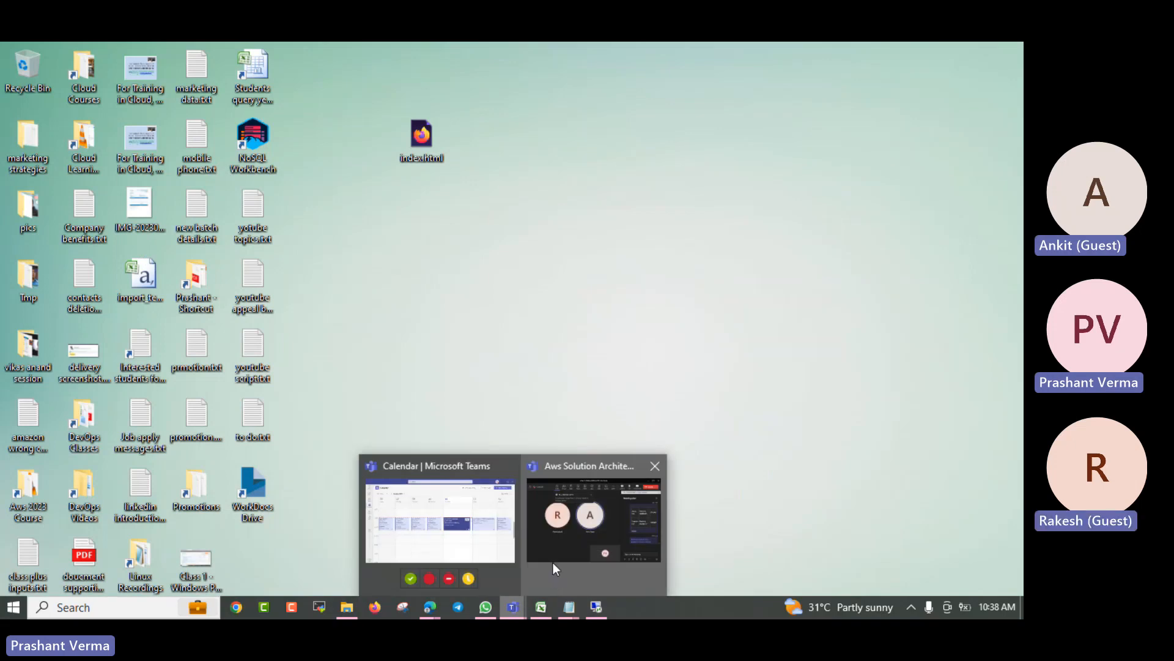
{"action": "key", "text": "alt+Tab"}
{"action": "key", "text": "alt+Tab"}
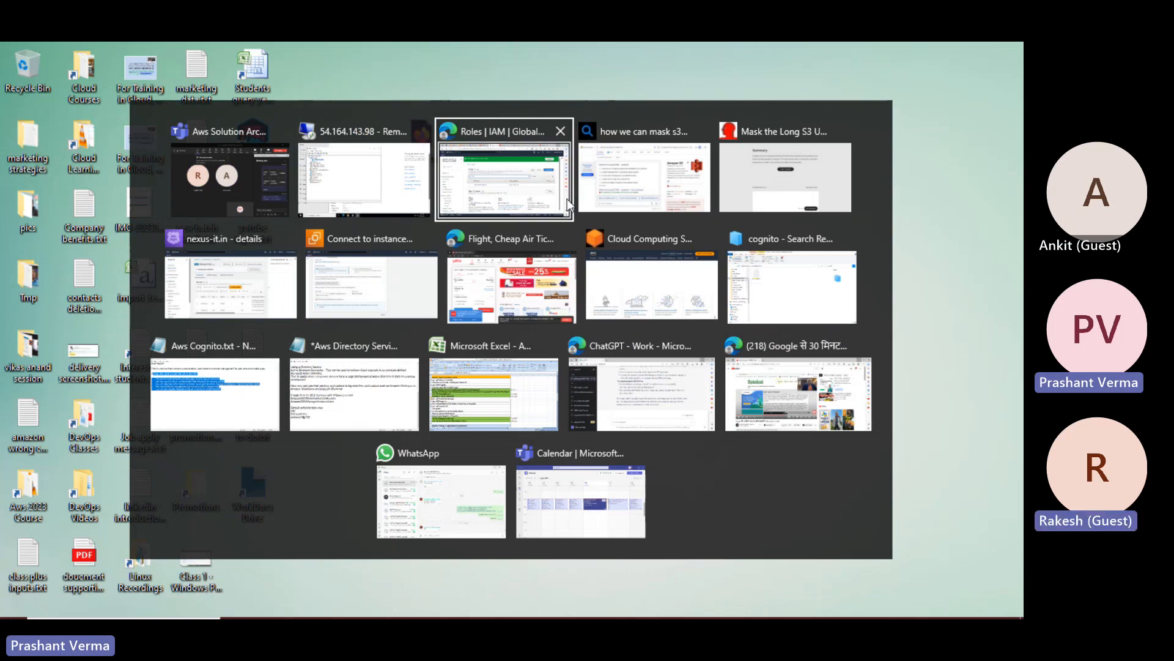
{"action": "left_click", "coordinate": [508, 184]}
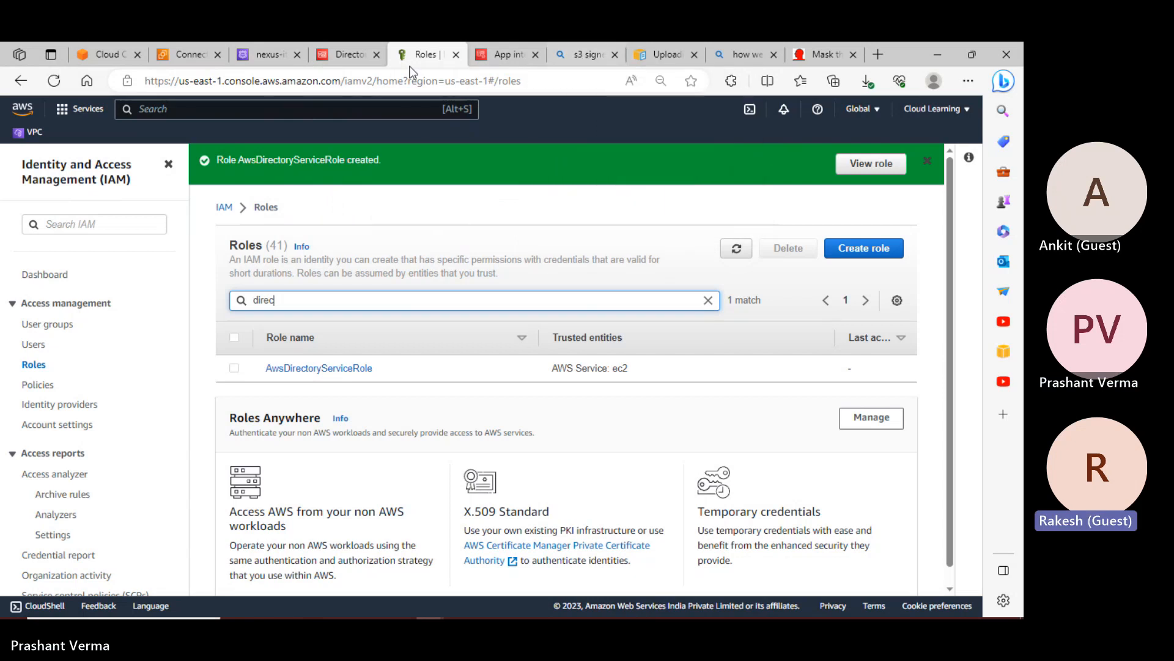
Open EC2 through an 'ec2' search and list the running instances
{"action": "left_click", "coordinate": [161, 107]}
{"action": "type", "text": "ec2"}
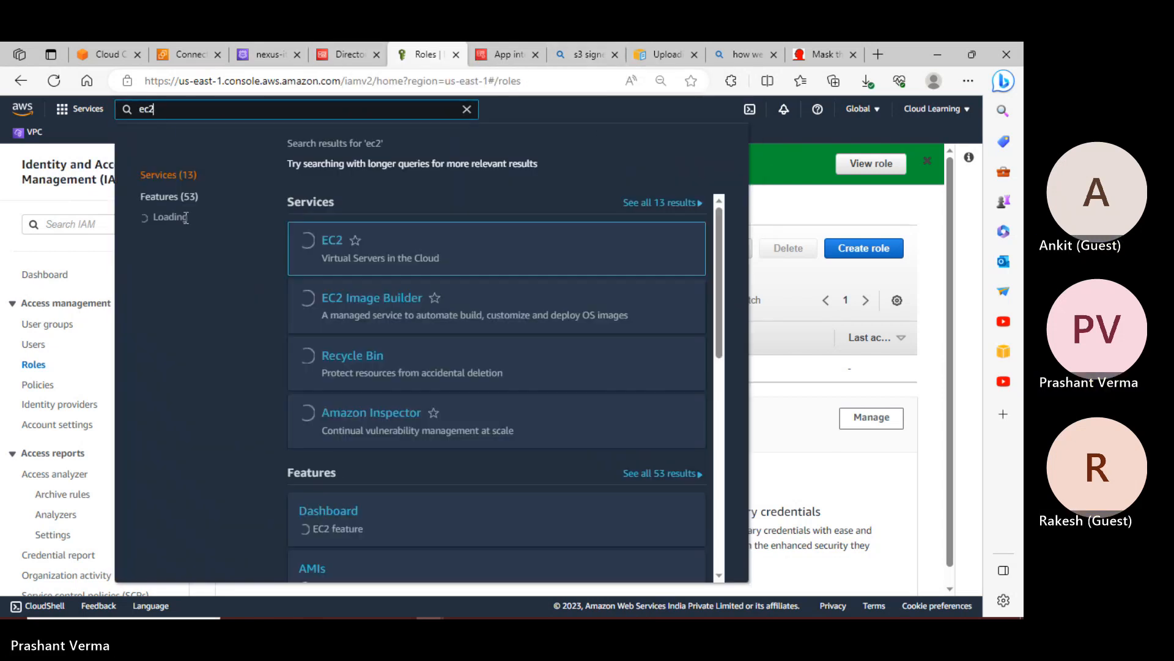
{"action": "left_click", "coordinate": [331, 242]}
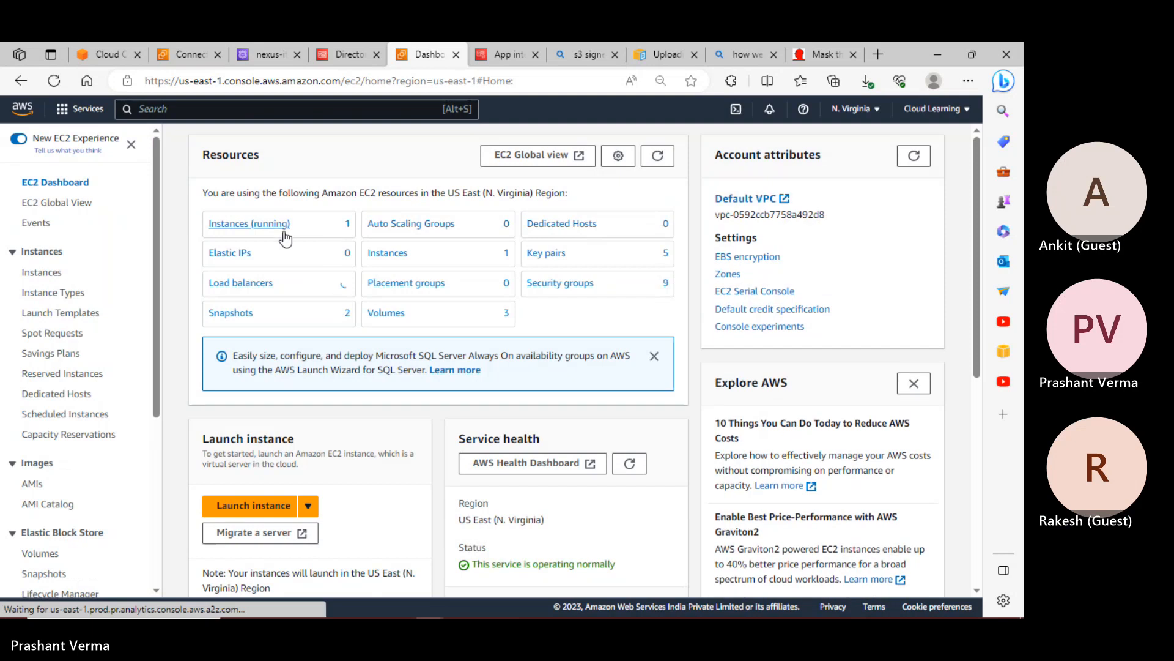
{"action": "left_click", "coordinate": [269, 226]}
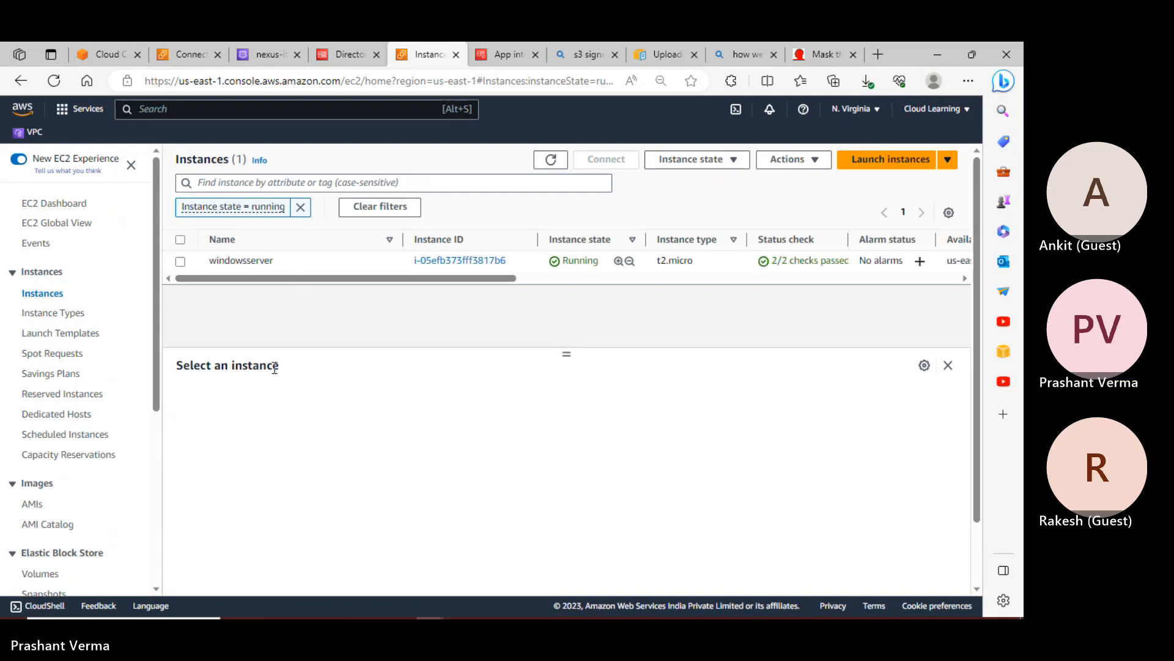
Select the windowsserver instance and scroll through its details
{"action": "left_click", "coordinate": [181, 261]}
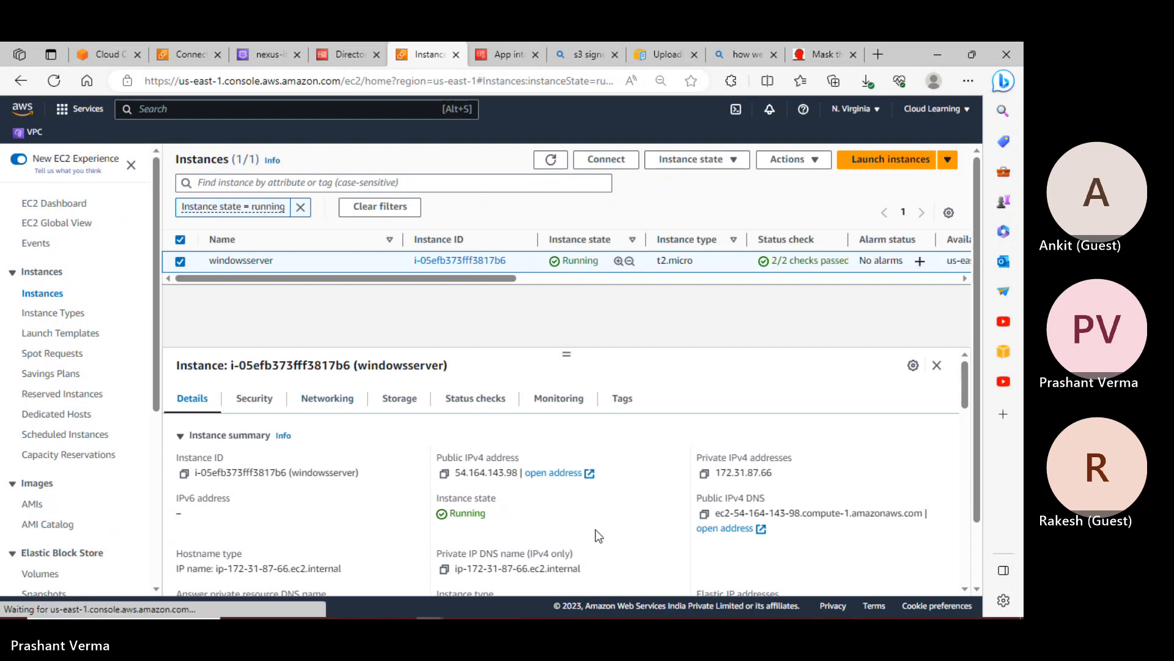
{"action": "scroll", "coordinate": [599, 536], "scroll_direction": "down", "scroll_amount": 2}
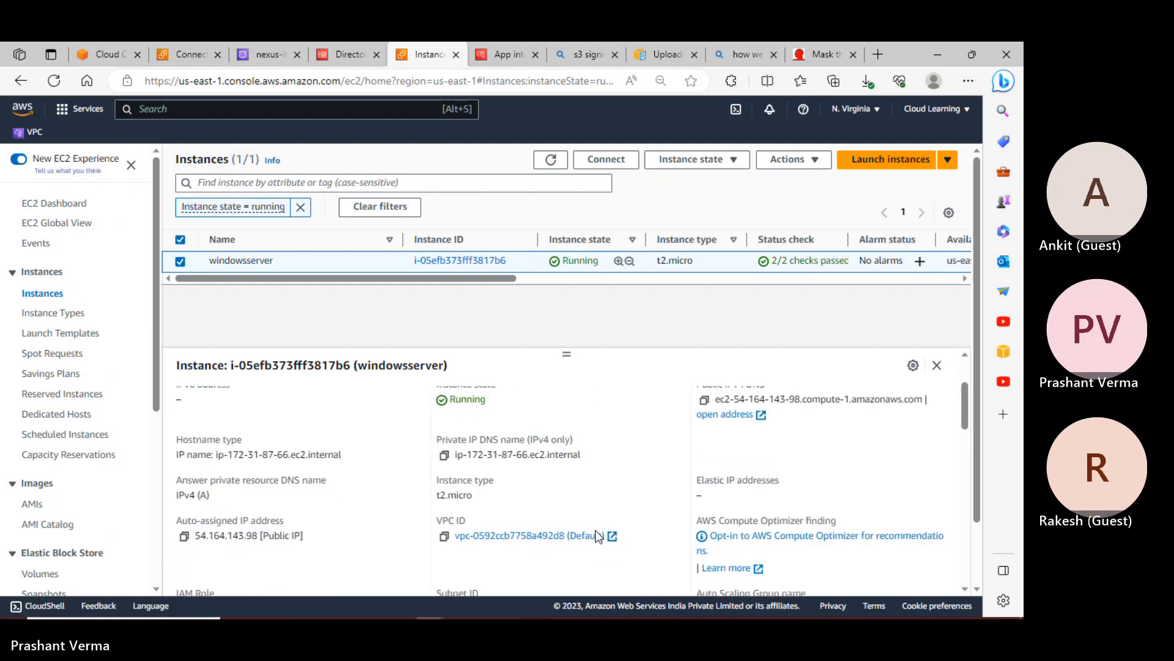
{"action": "scroll", "coordinate": [599, 536], "scroll_direction": "down", "scroll_amount": 4}
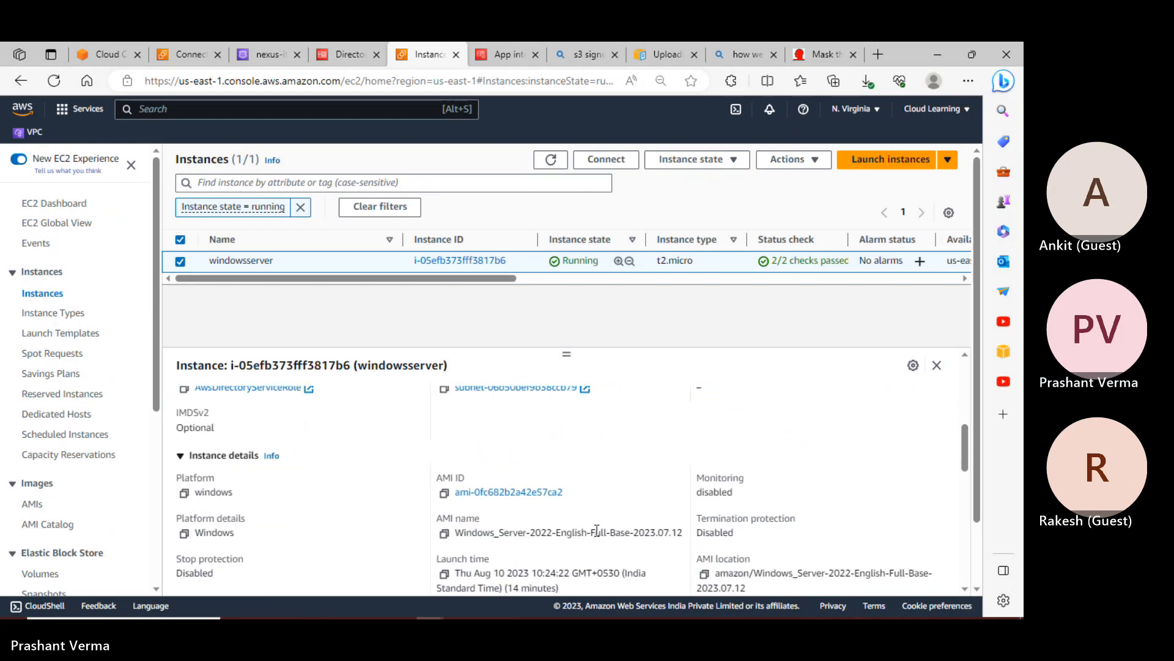
{"action": "scroll", "coordinate": [597, 530], "scroll_direction": "down", "scroll_amount": 1}
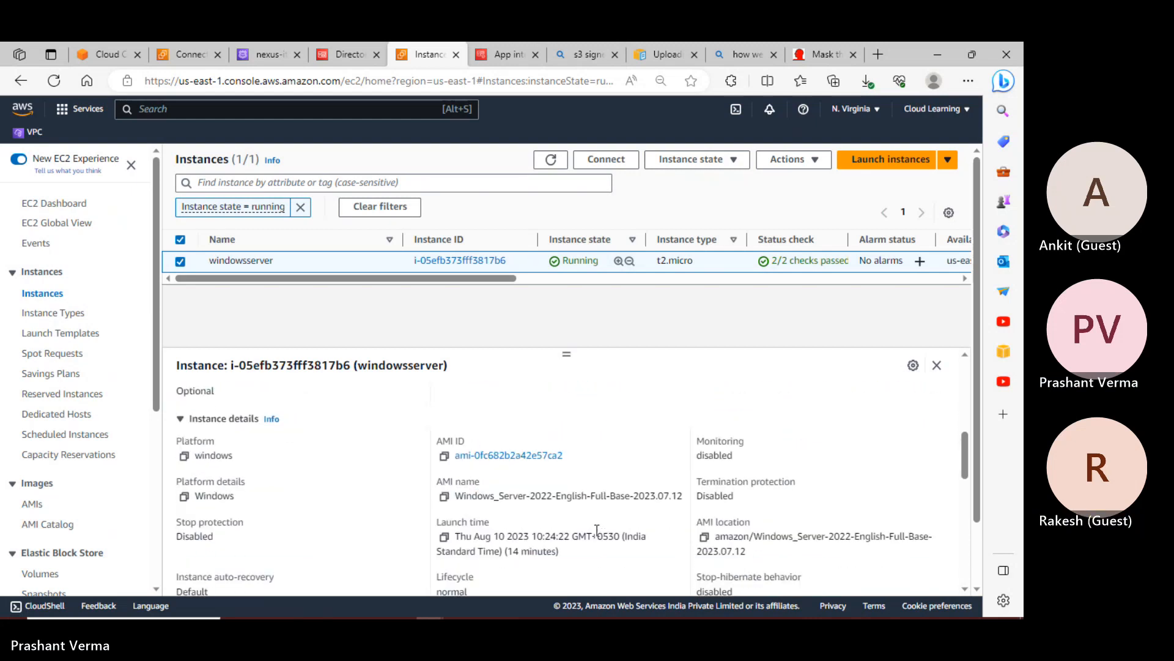
{"action": "scroll", "coordinate": [593, 532], "scroll_direction": "down", "scroll_amount": 1}
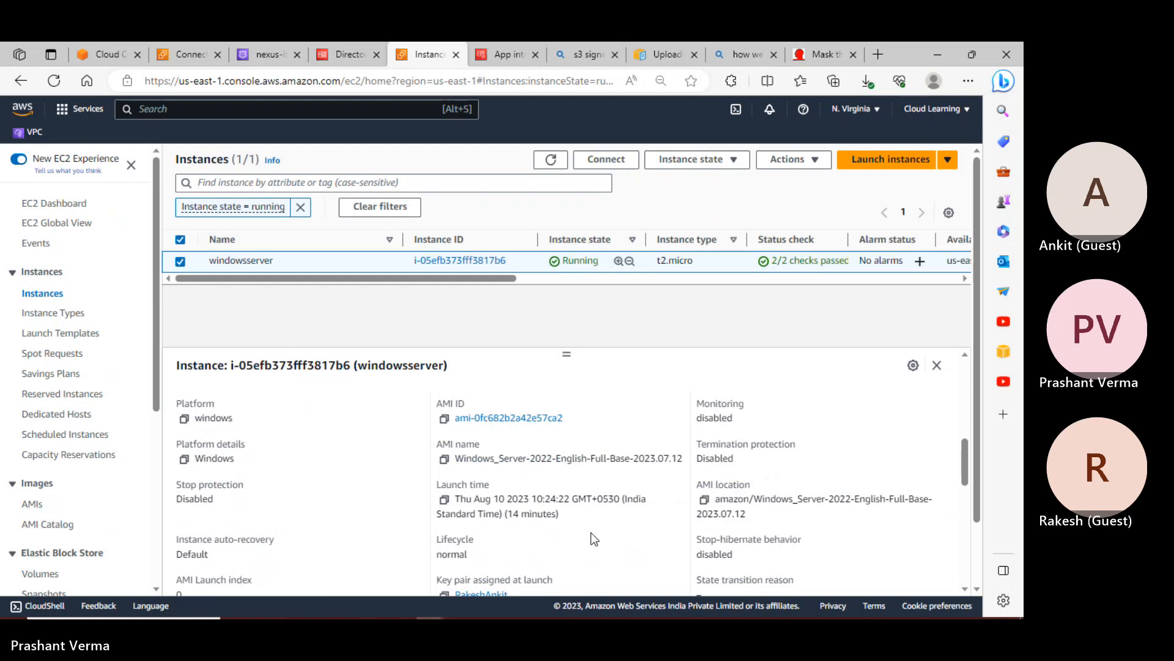
{"action": "scroll", "coordinate": [591, 538], "scroll_direction": "down", "scroll_amount": 1}
{"action": "scroll", "coordinate": [591, 539], "scroll_direction": "down", "scroll_amount": 1}
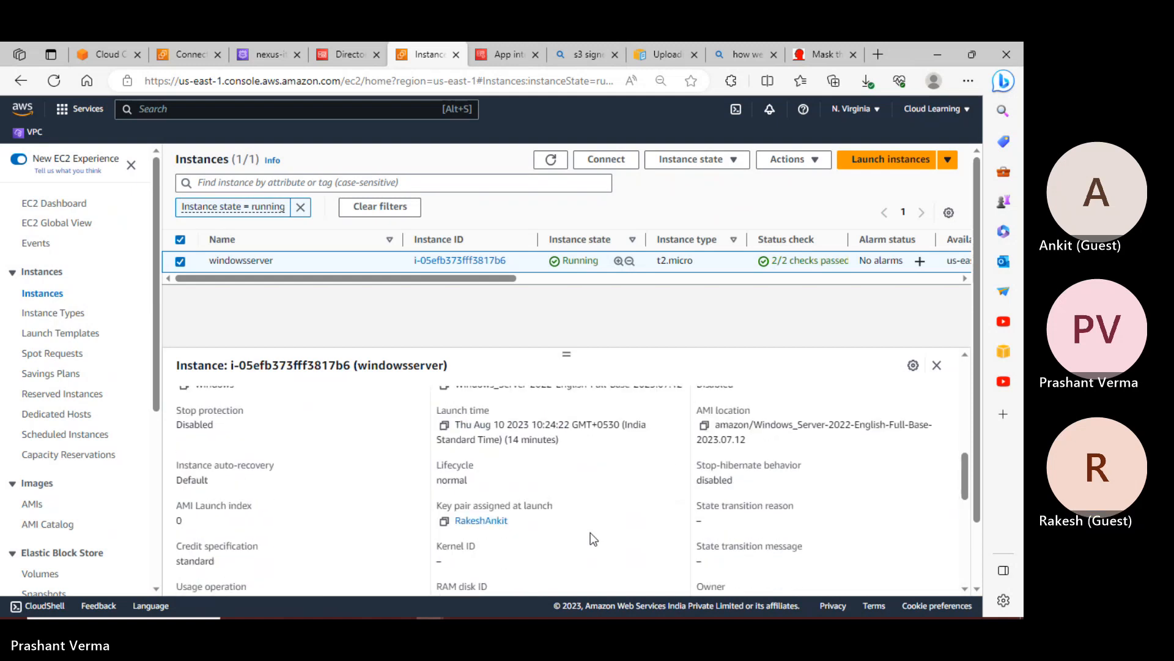
{"action": "scroll", "coordinate": [588, 536], "scroll_direction": "down", "scroll_amount": 4}
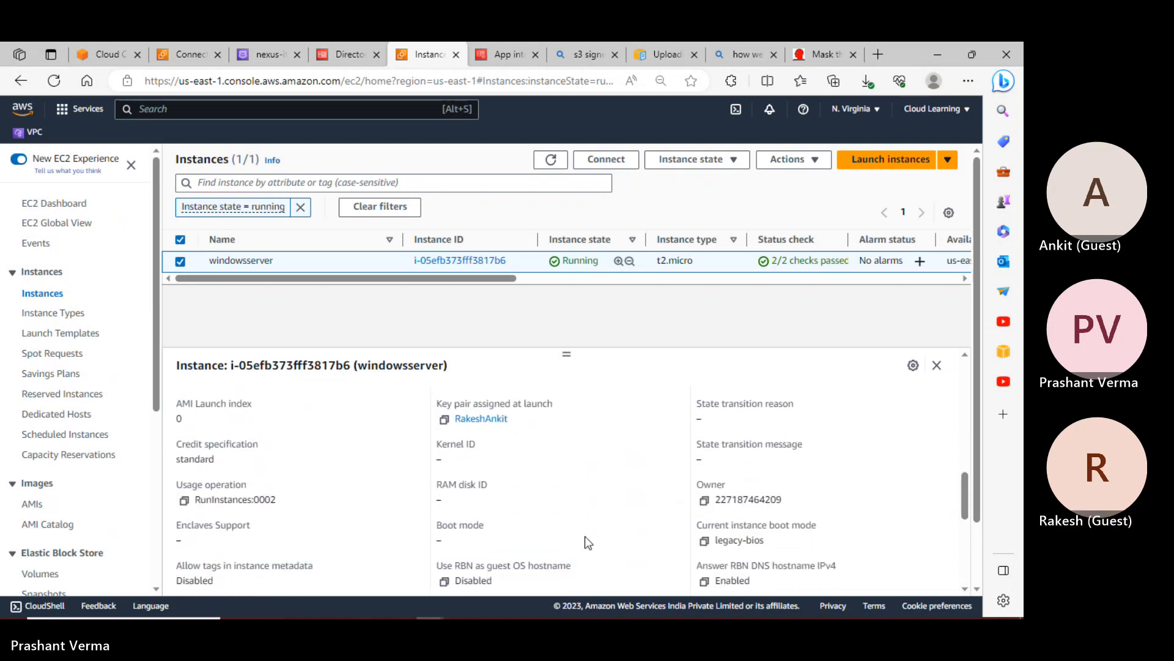
{"action": "scroll", "coordinate": [585, 536], "scroll_direction": "down", "scroll_amount": 2}
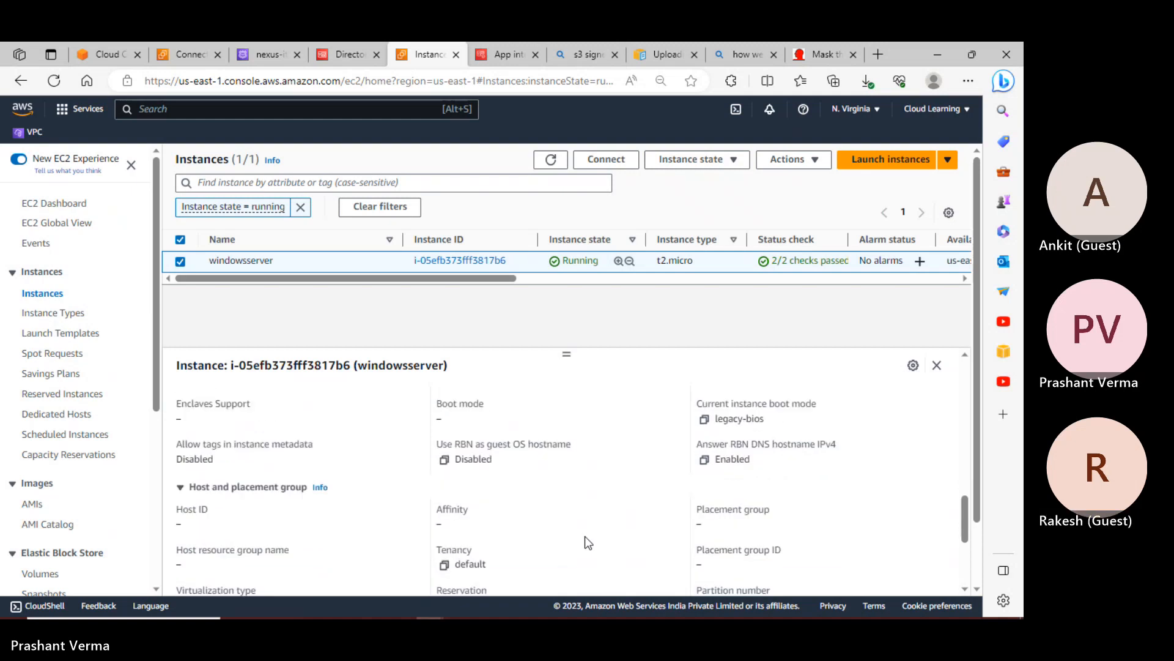
{"action": "scroll", "coordinate": [585, 535], "scroll_direction": "down", "scroll_amount": 2}
{"action": "scroll", "coordinate": [585, 536], "scroll_direction": "down", "scroll_amount": 4}
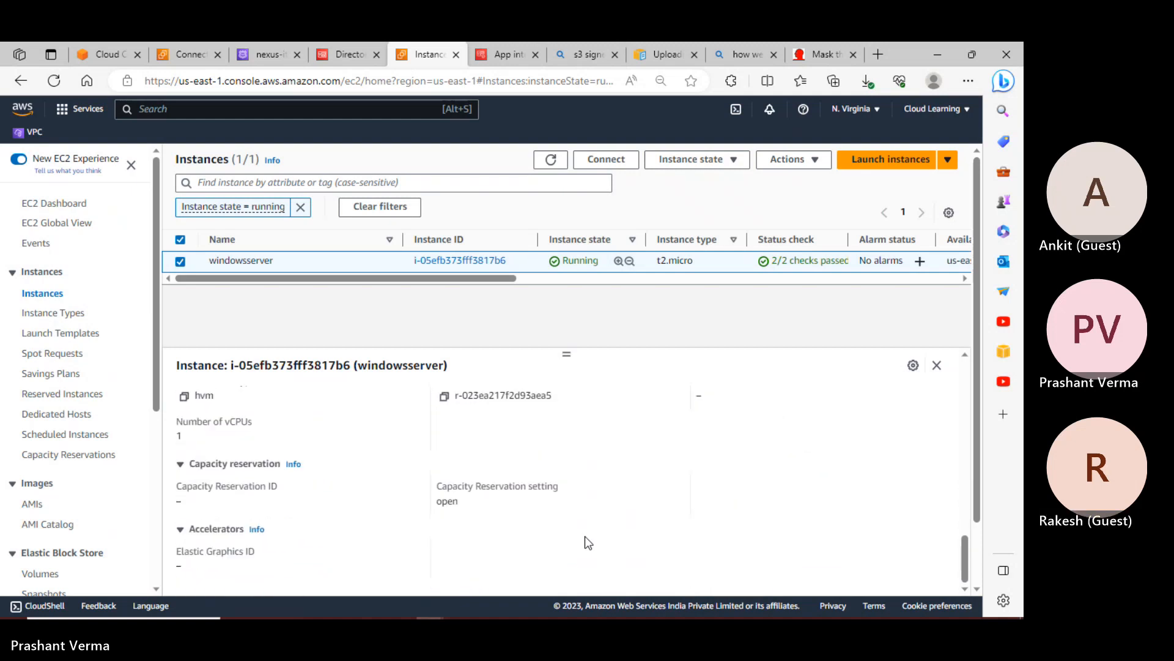
{"action": "scroll", "coordinate": [585, 536], "scroll_direction": "up", "scroll_amount": 15}
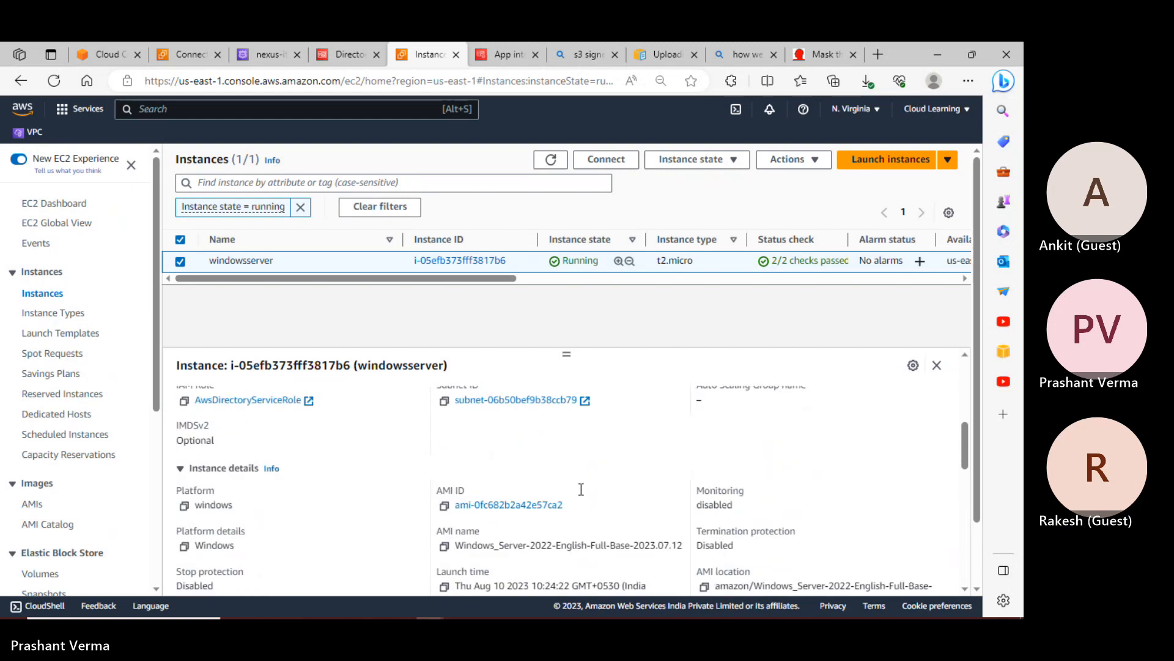
{"action": "scroll", "coordinate": [579, 488], "scroll_direction": "up", "scroll_amount": 1}
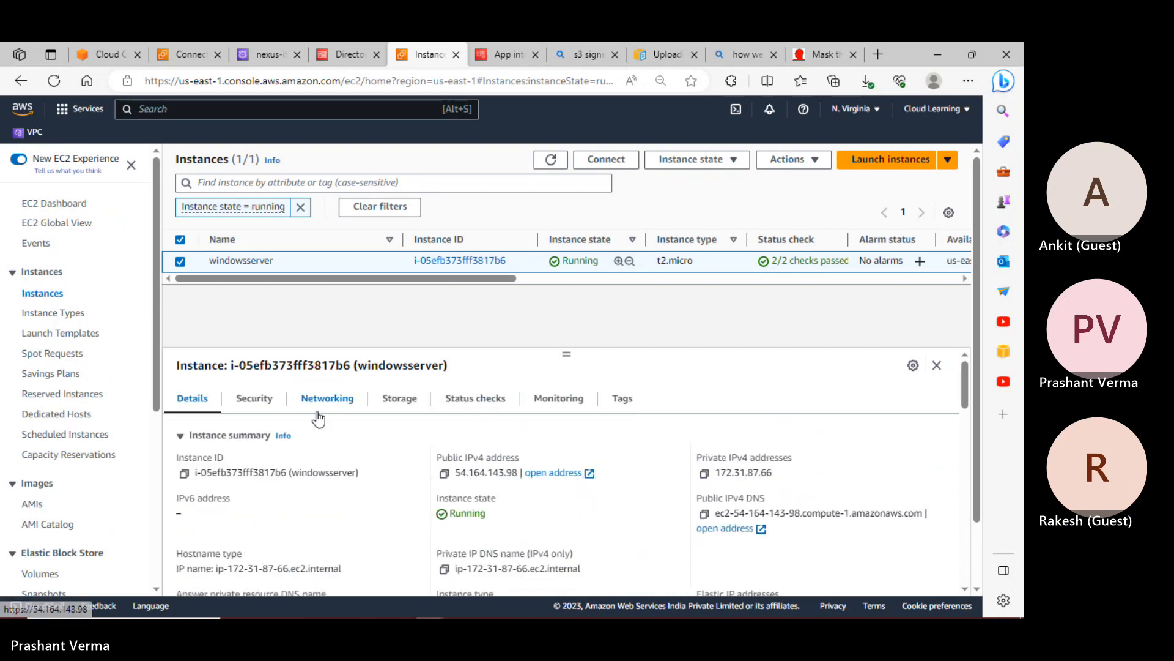
Review the instance's security groups and inbound rules, then return to Details
{"action": "left_click", "coordinate": [249, 404]}
{"action": "scroll", "coordinate": [527, 479], "scroll_direction": "down", "scroll_amount": 2}
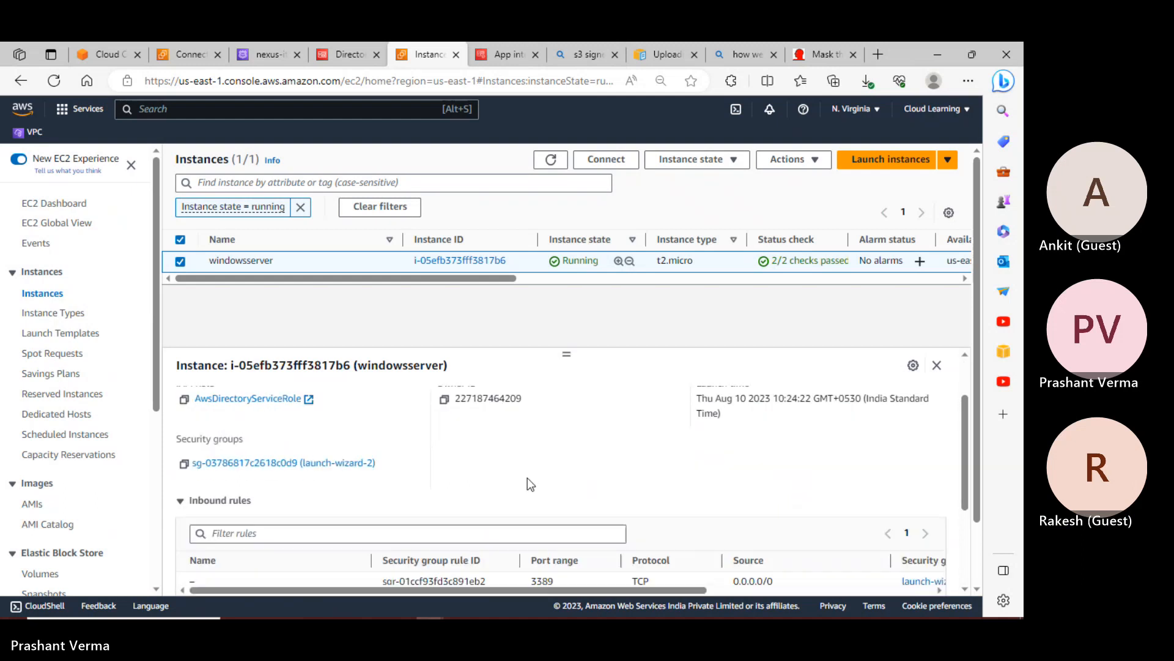
{"action": "scroll", "coordinate": [527, 478], "scroll_direction": "down", "scroll_amount": 5}
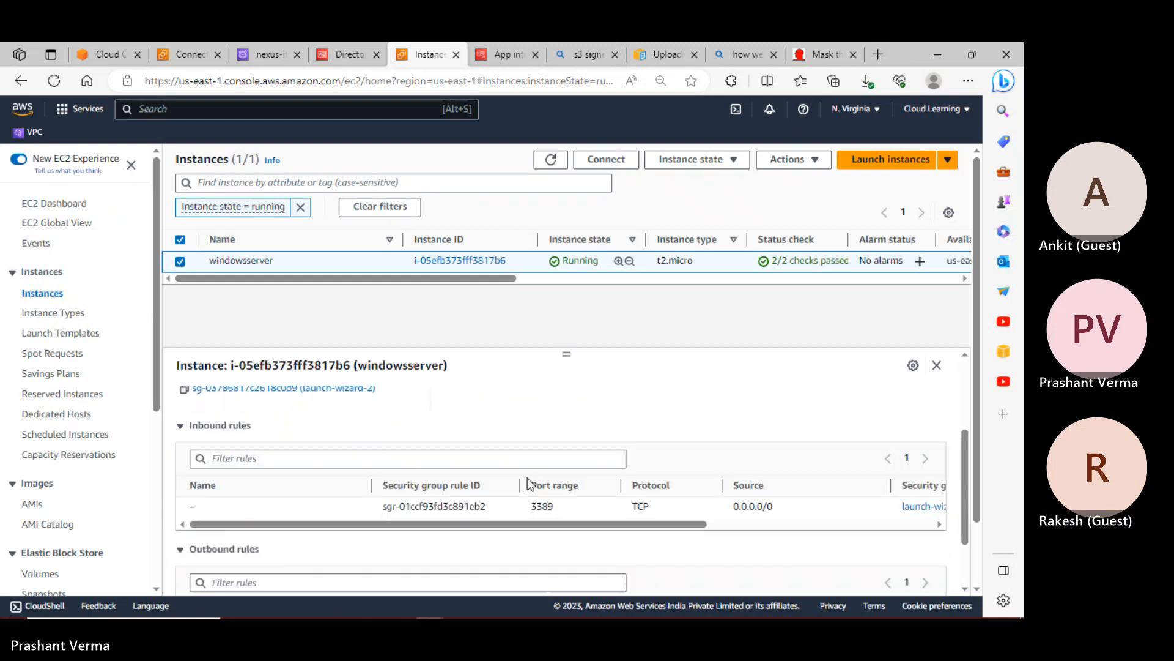
{"action": "scroll", "coordinate": [329, 428], "scroll_direction": "up", "scroll_amount": 5}
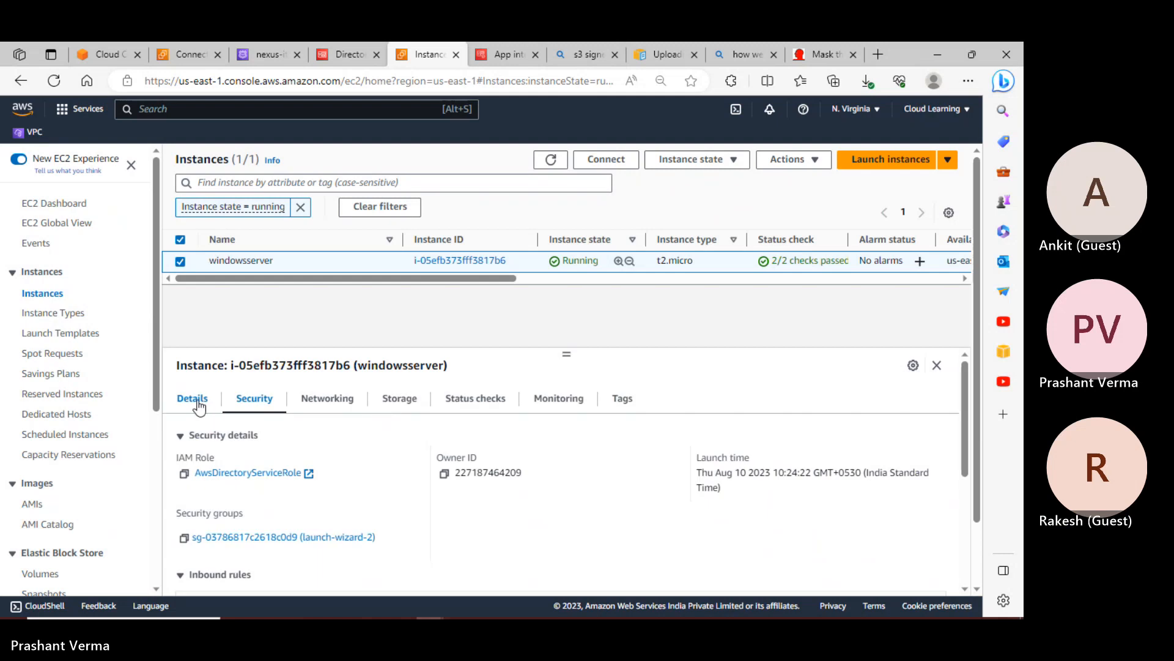
{"action": "left_click", "coordinate": [193, 399]}
{"action": "scroll", "coordinate": [489, 496], "scroll_direction": "down", "scroll_amount": 1}
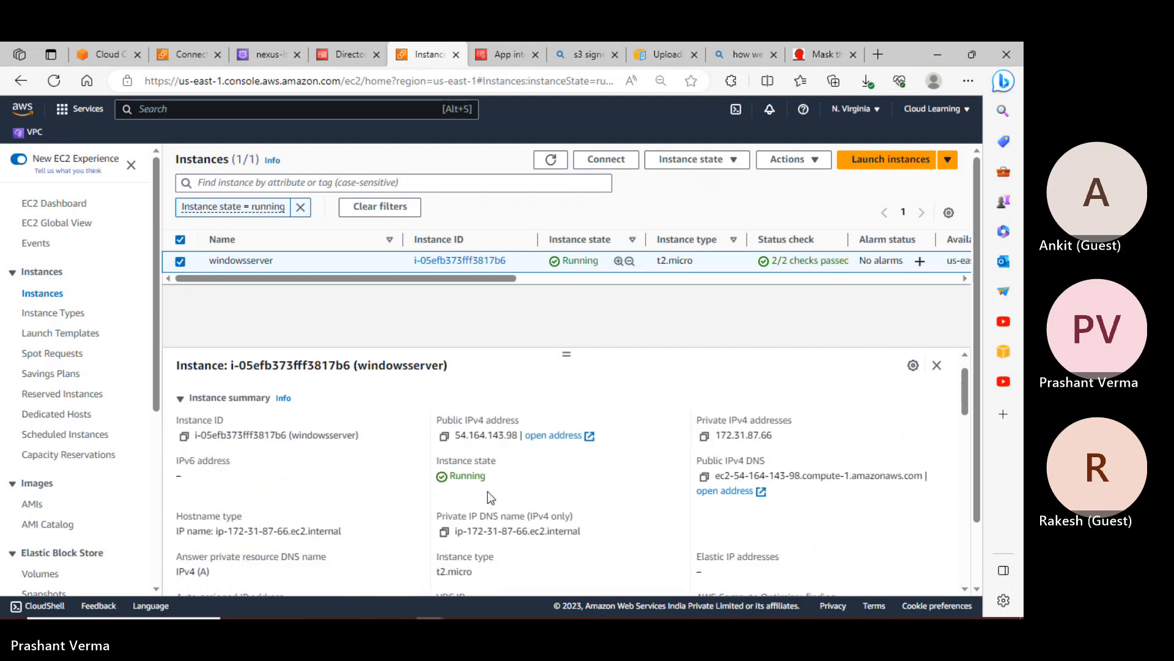
{"action": "scroll", "coordinate": [487, 490], "scroll_direction": "down", "scroll_amount": 2}
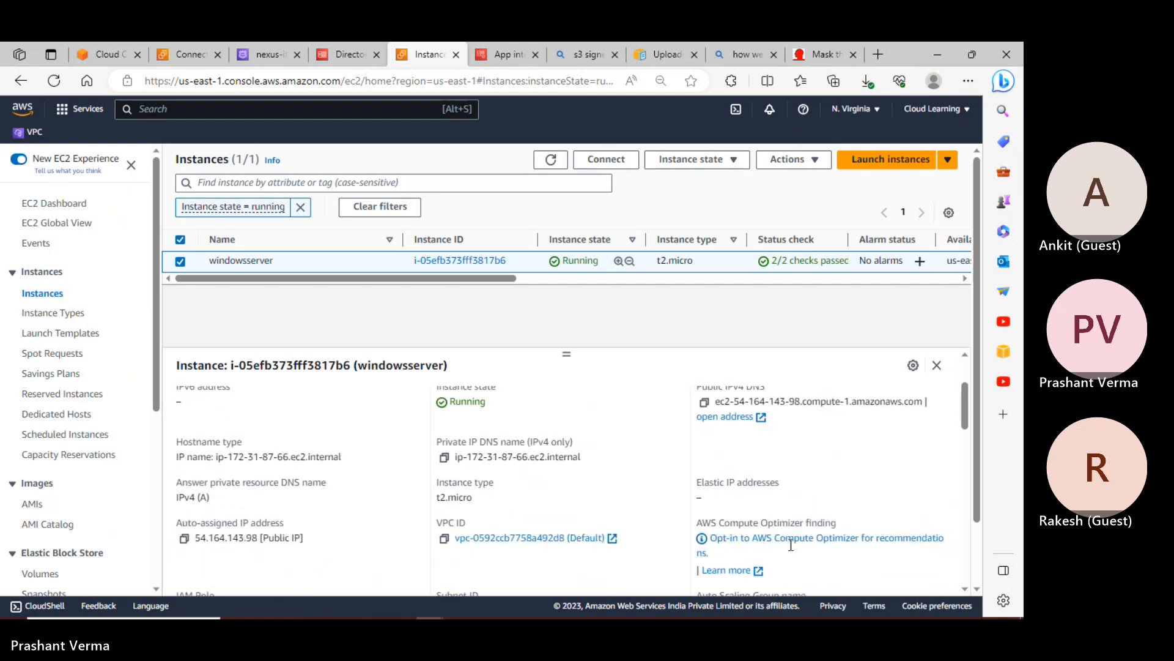
Search the instance page for 'nexus', finding no matches
{"action": "key", "text": "ctrl+f"}
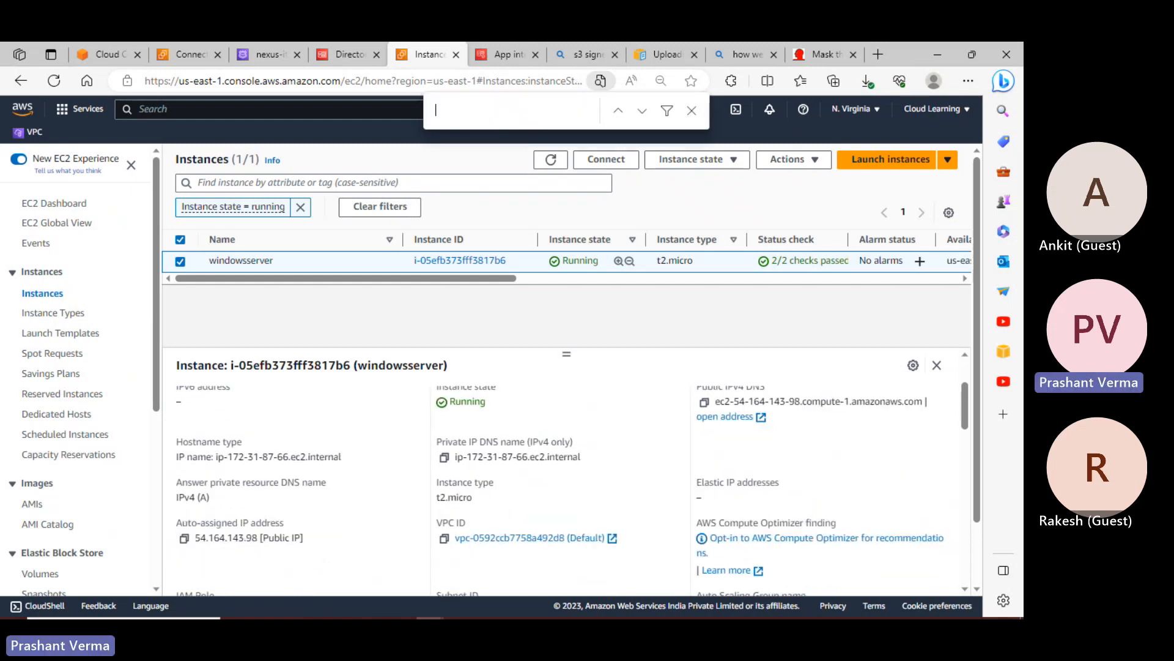
{"action": "type", "text": "nexus"}
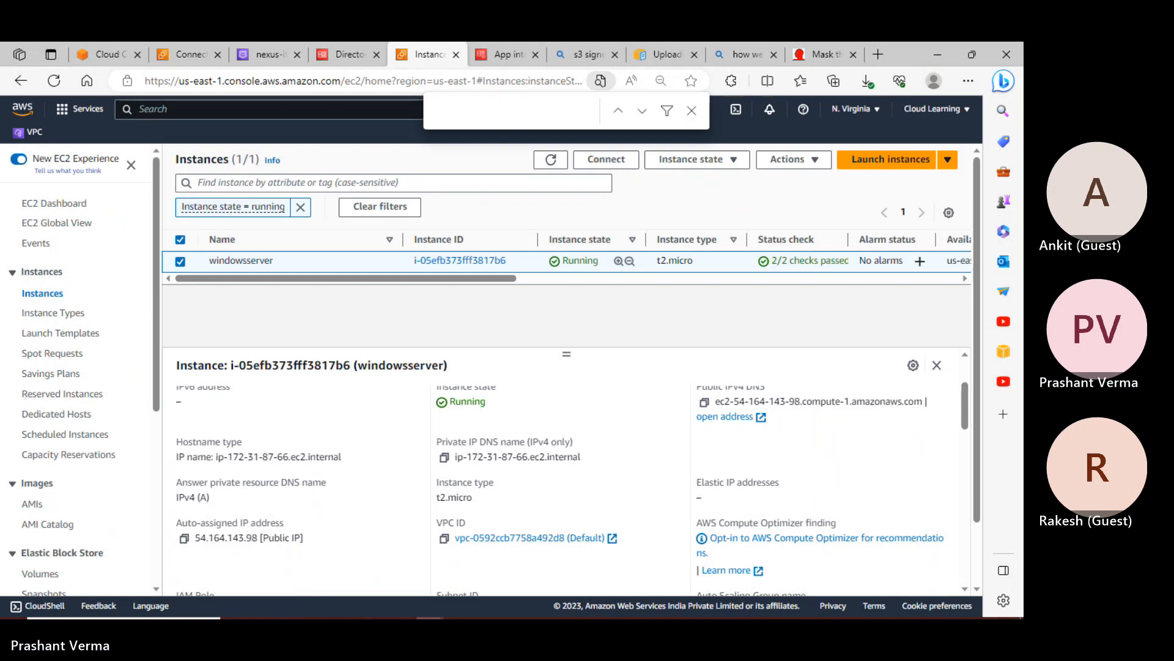
{"action": "scroll", "coordinate": [621, 506], "scroll_direction": "down", "scroll_amount": 3}
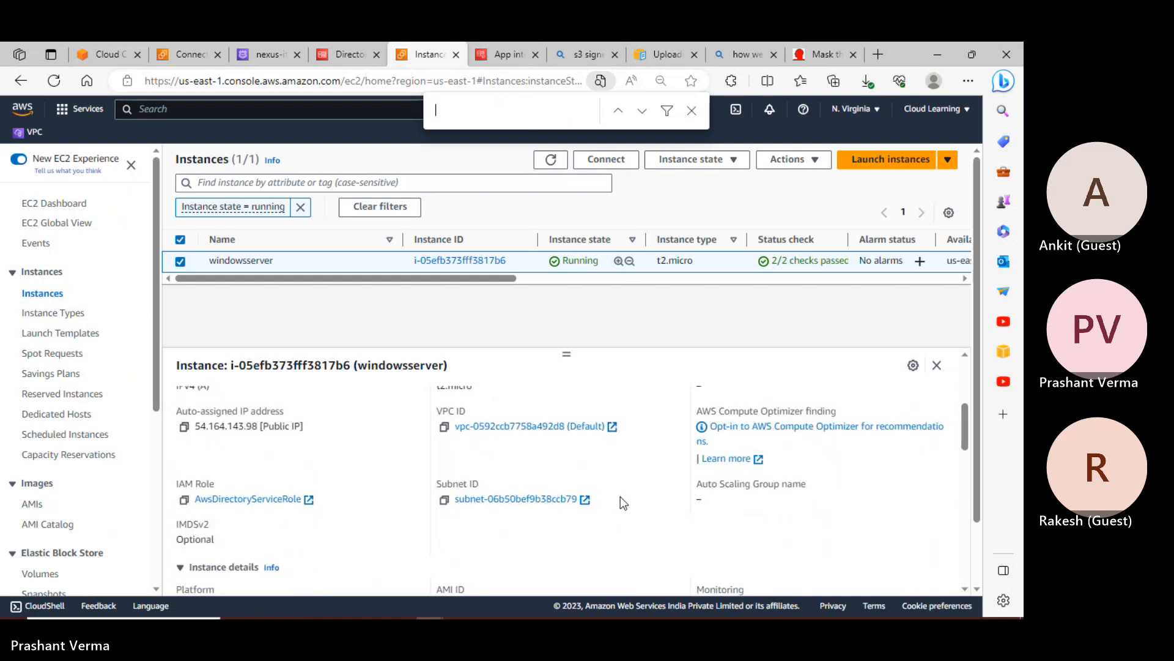
{"action": "scroll", "coordinate": [620, 496], "scroll_direction": "down", "scroll_amount": 1}
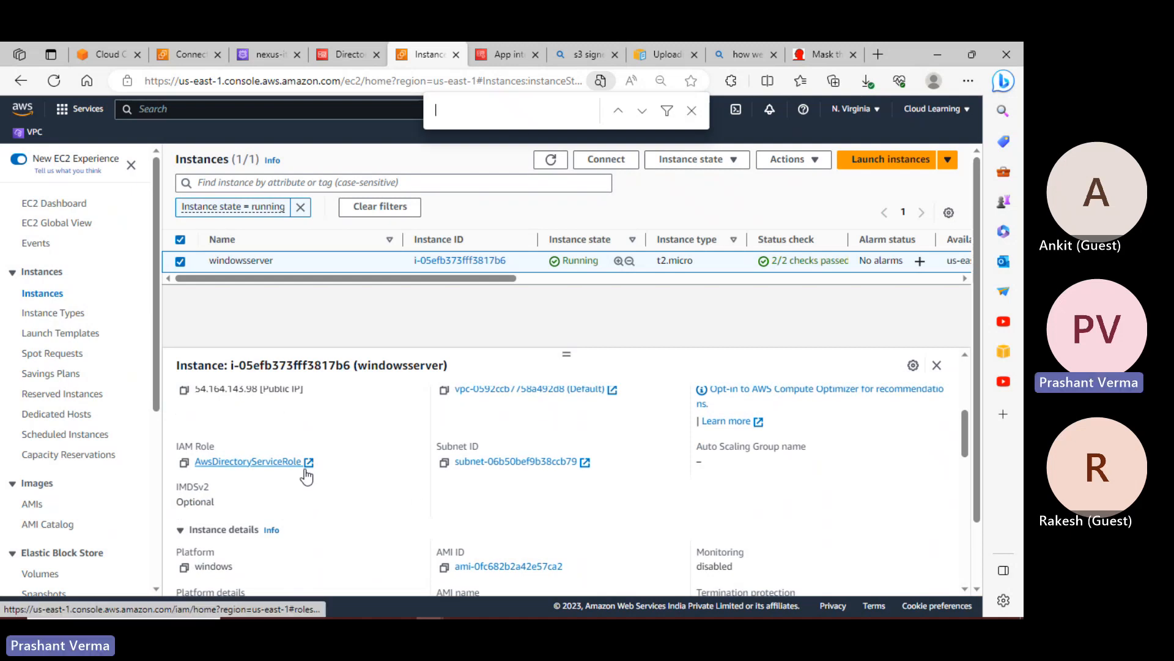
{"action": "scroll", "coordinate": [298, 486], "scroll_direction": "down", "scroll_amount": 5}
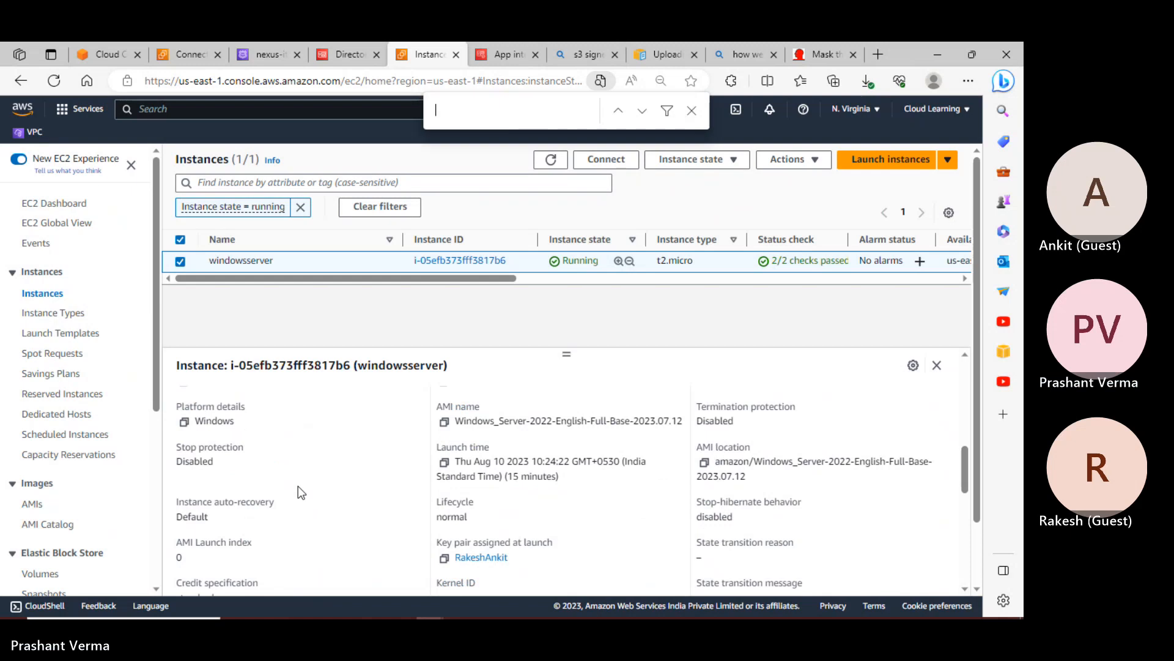
{"action": "scroll", "coordinate": [298, 485], "scroll_direction": "down", "scroll_amount": 3}
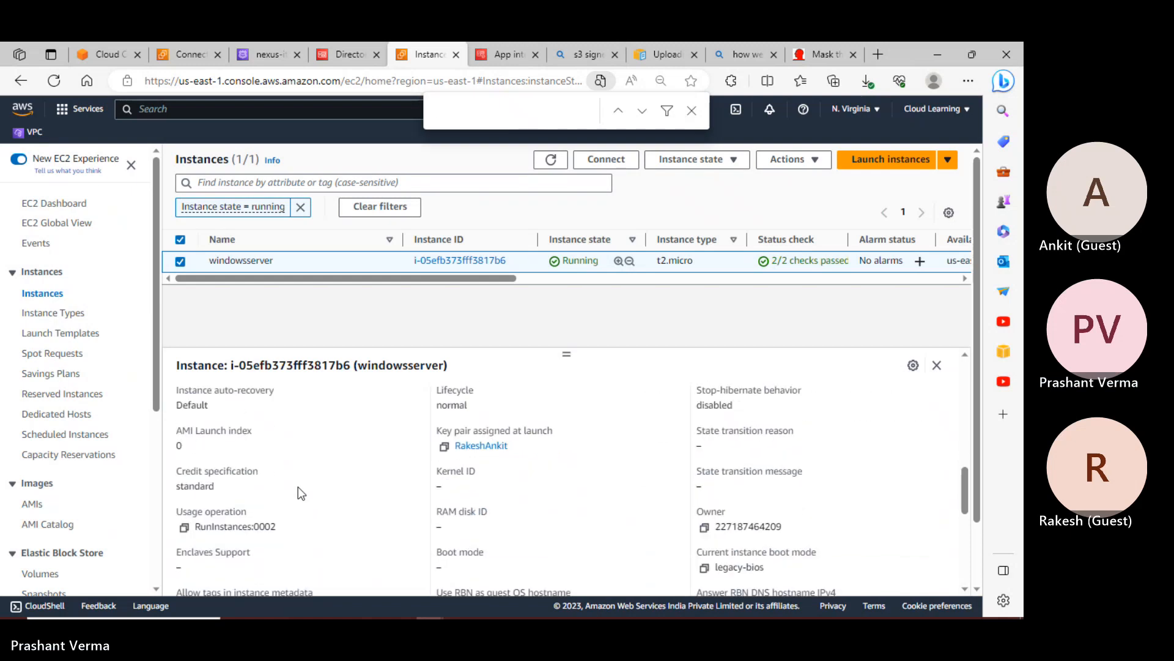
{"action": "scroll", "coordinate": [299, 486], "scroll_direction": "down", "scroll_amount": 4}
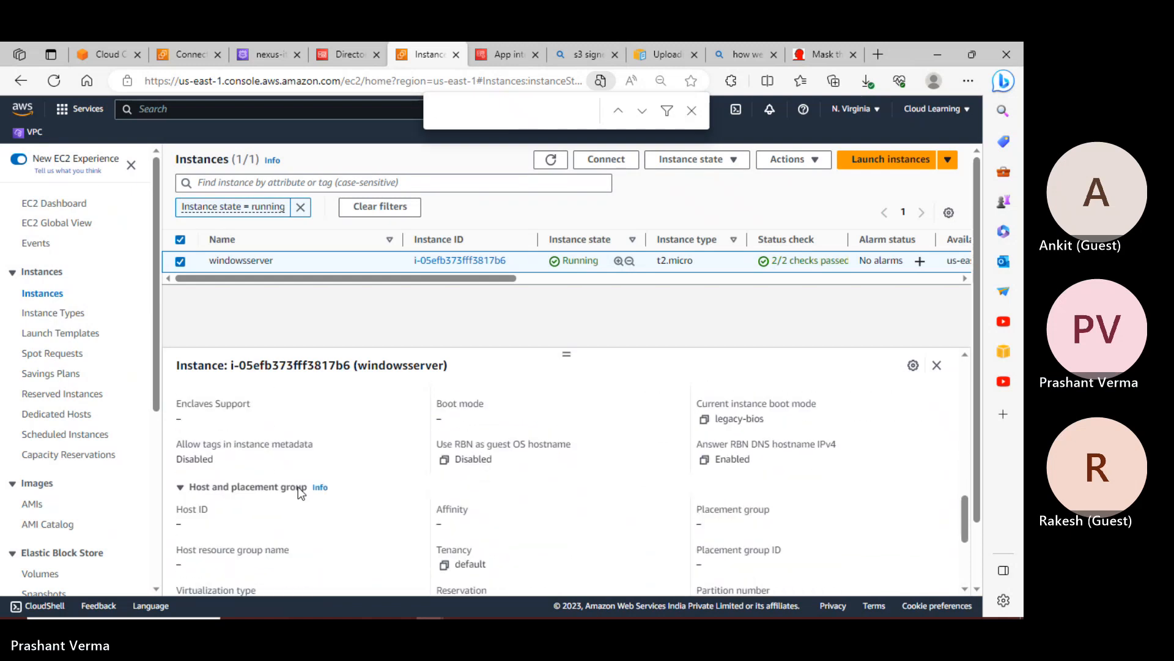
{"action": "scroll", "coordinate": [299, 486], "scroll_direction": "down", "scroll_amount": 4}
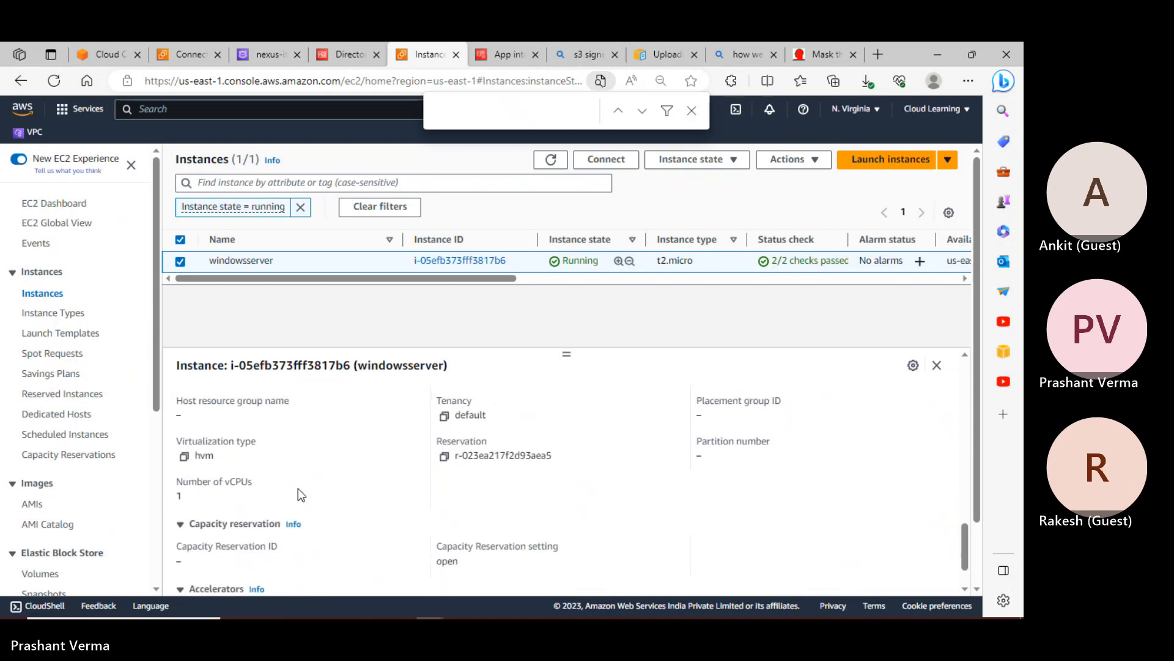
{"action": "scroll", "coordinate": [298, 490], "scroll_direction": "down", "scroll_amount": 4}
{"action": "scroll", "coordinate": [728, 540], "scroll_direction": "up", "scroll_amount": 6}
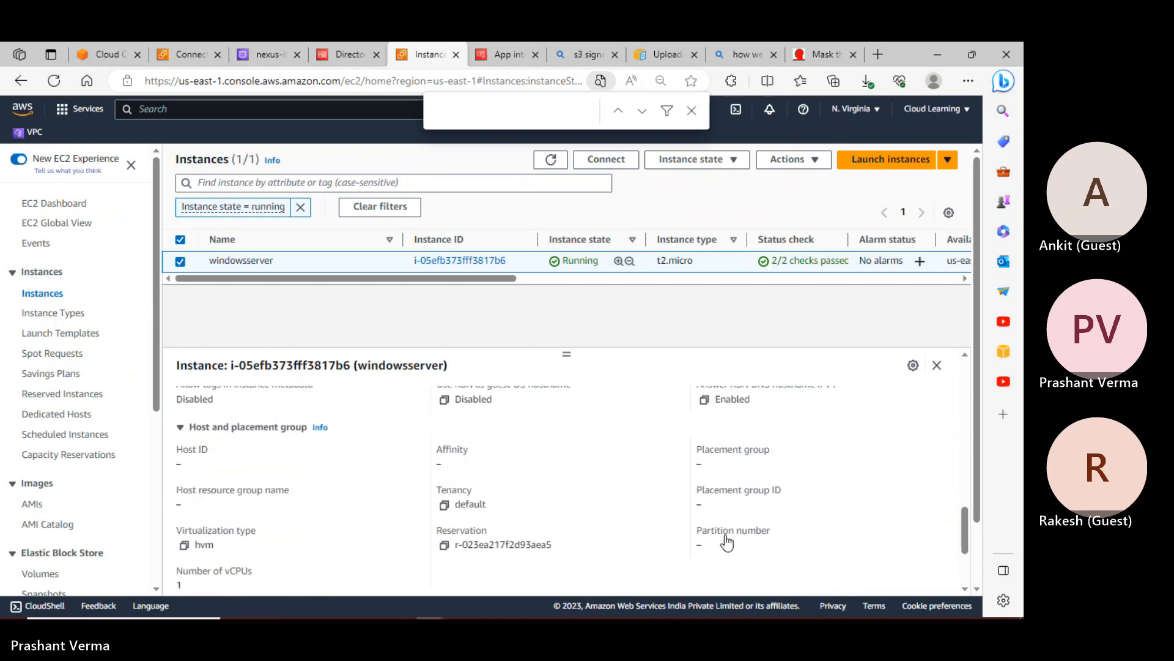
{"action": "scroll", "coordinate": [727, 541], "scroll_direction": "up", "scroll_amount": 8}
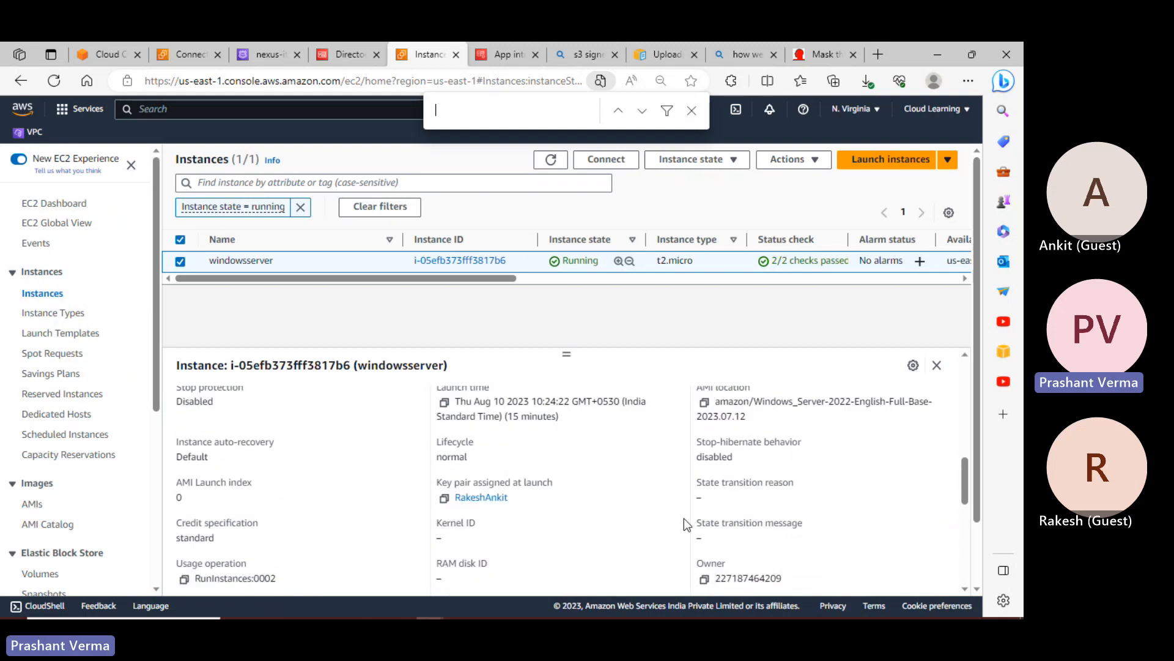
{"action": "scroll", "coordinate": [610, 479], "scroll_direction": "up", "scroll_amount": 1}
{"action": "scroll", "coordinate": [611, 478], "scroll_direction": "up", "scroll_amount": 2}
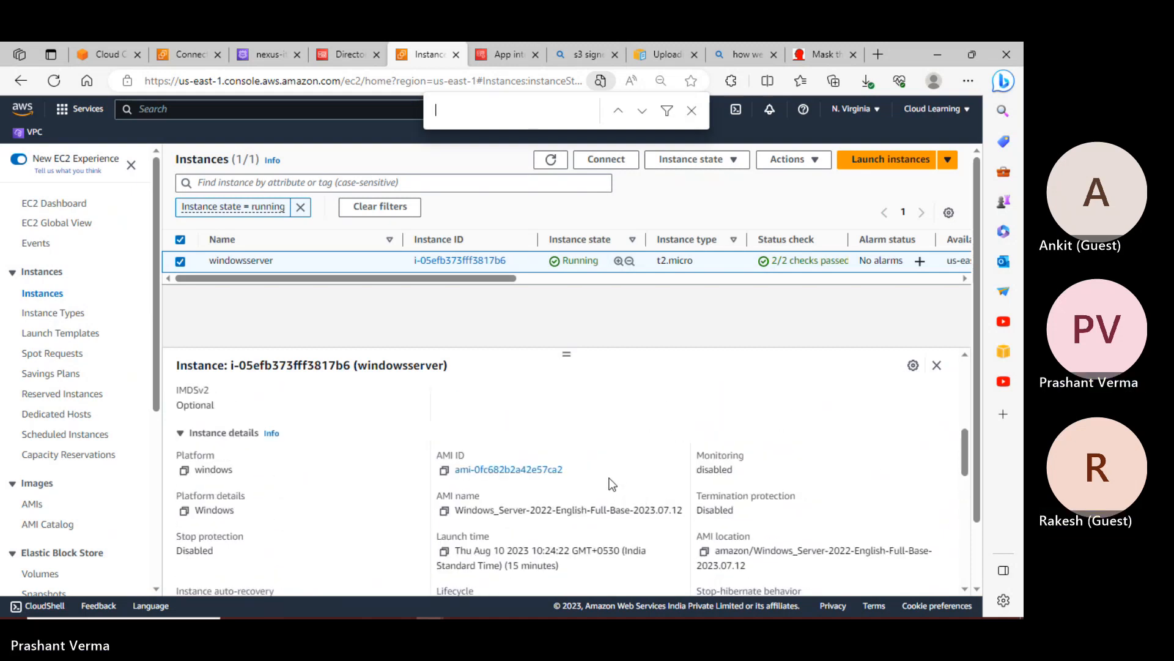
{"action": "scroll", "coordinate": [612, 483], "scroll_direction": "up", "scroll_amount": 4}
{"action": "scroll", "coordinate": [611, 483], "scroll_direction": "up", "scroll_amount": 6}
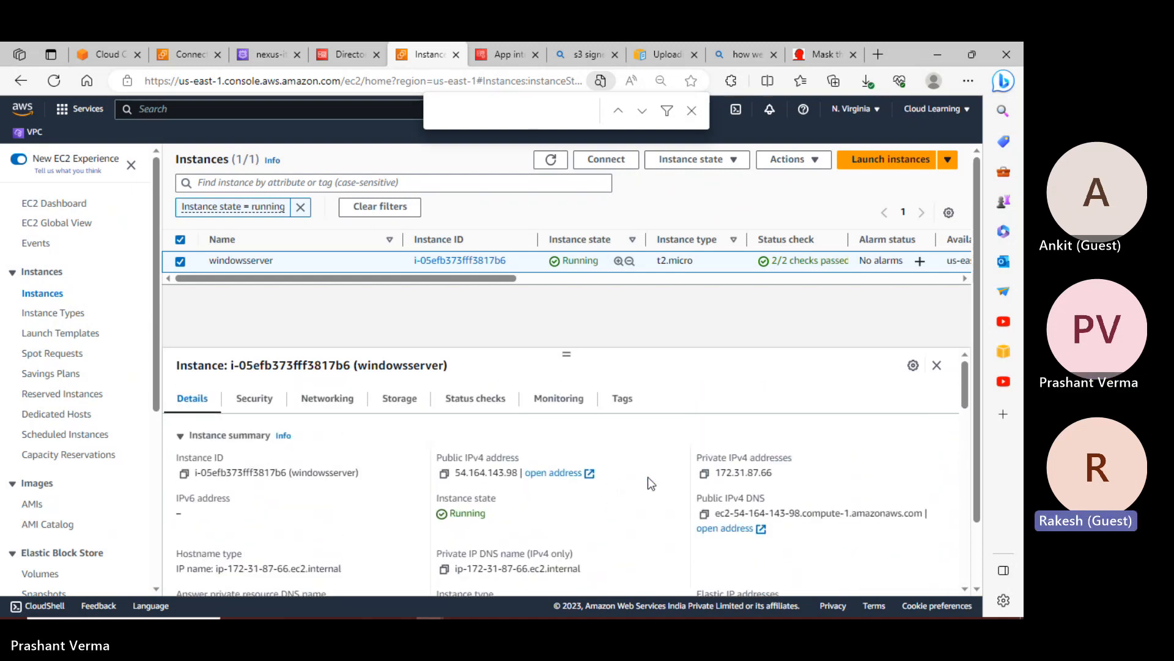
Review windowsserver's networking IPv4 addresses, DNS names and VPC, then bring up the window switcher
{"action": "left_click", "coordinate": [339, 402]}
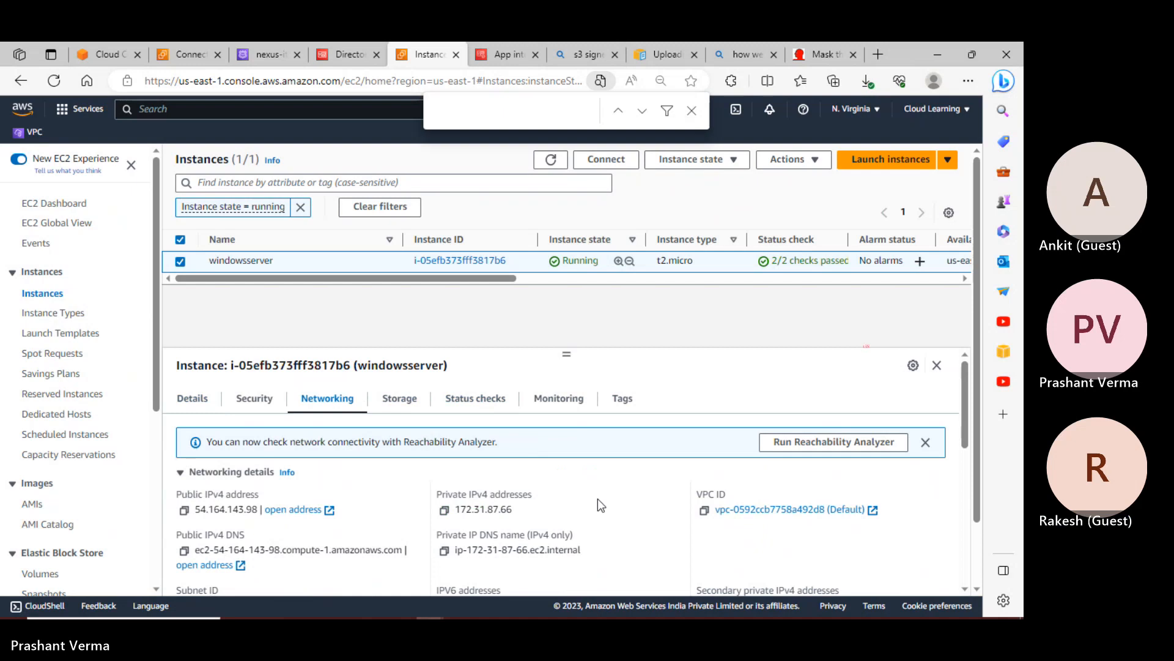
{"action": "scroll", "coordinate": [604, 511], "scroll_direction": "down", "scroll_amount": 2}
{"action": "scroll", "coordinate": [604, 512], "scroll_direction": "down", "scroll_amount": 2}
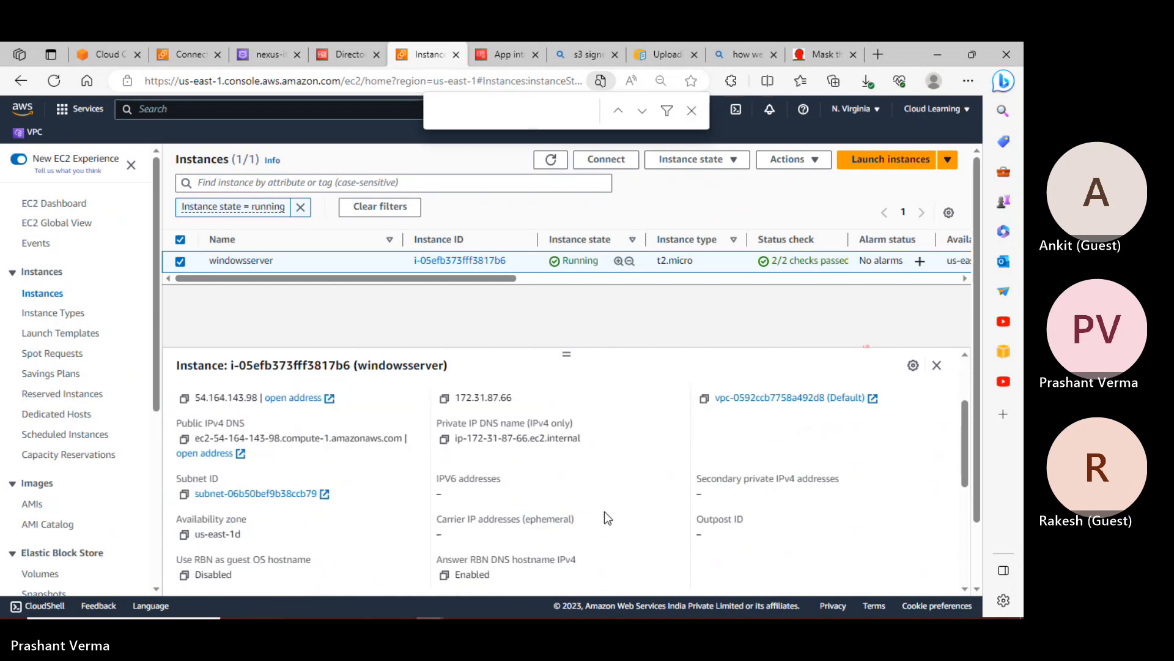
{"action": "scroll", "coordinate": [604, 511], "scroll_direction": "down", "scroll_amount": 5}
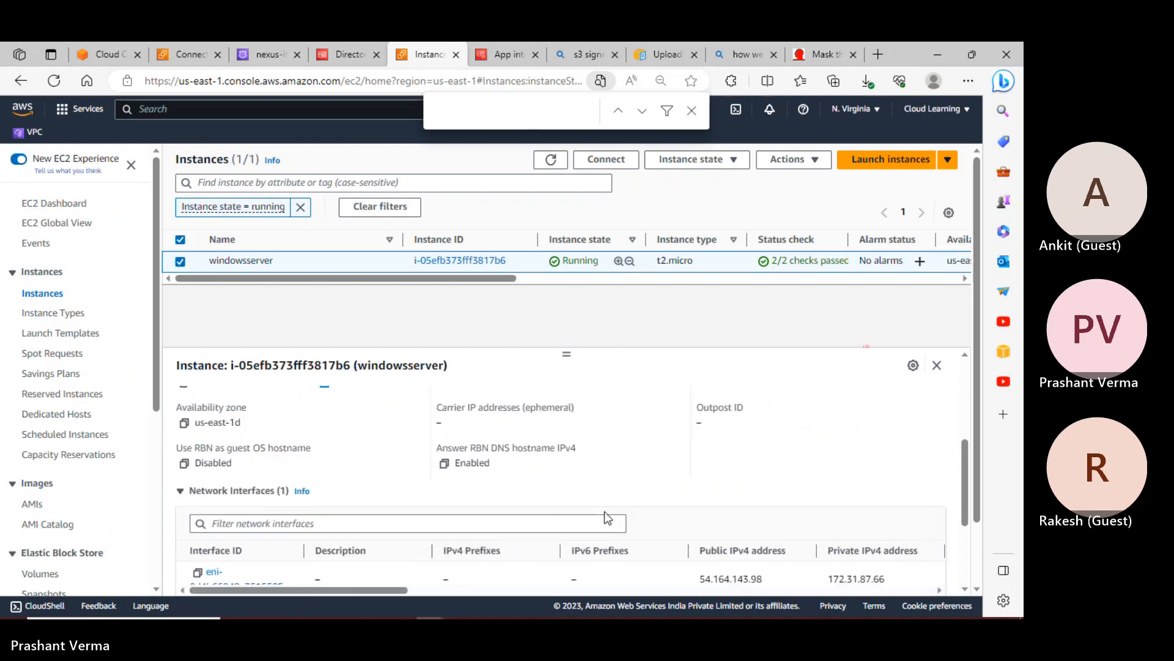
{"action": "scroll", "coordinate": [605, 520], "scroll_direction": "up", "scroll_amount": 7}
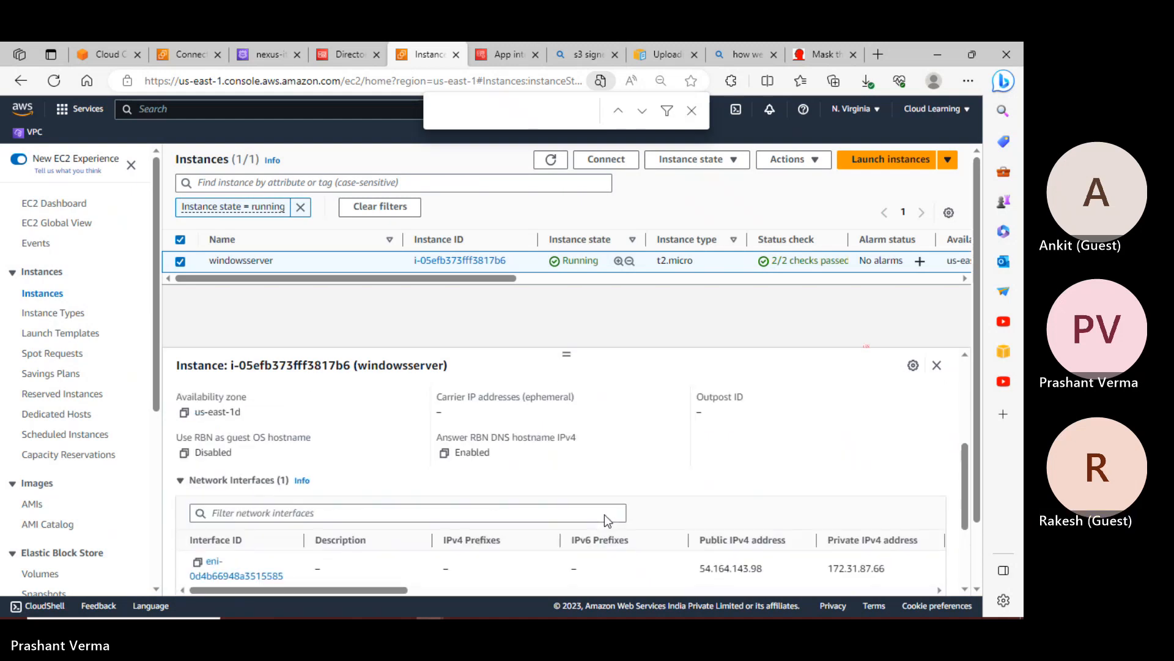
{"action": "scroll", "coordinate": [605, 520], "scroll_direction": "up", "scroll_amount": 5}
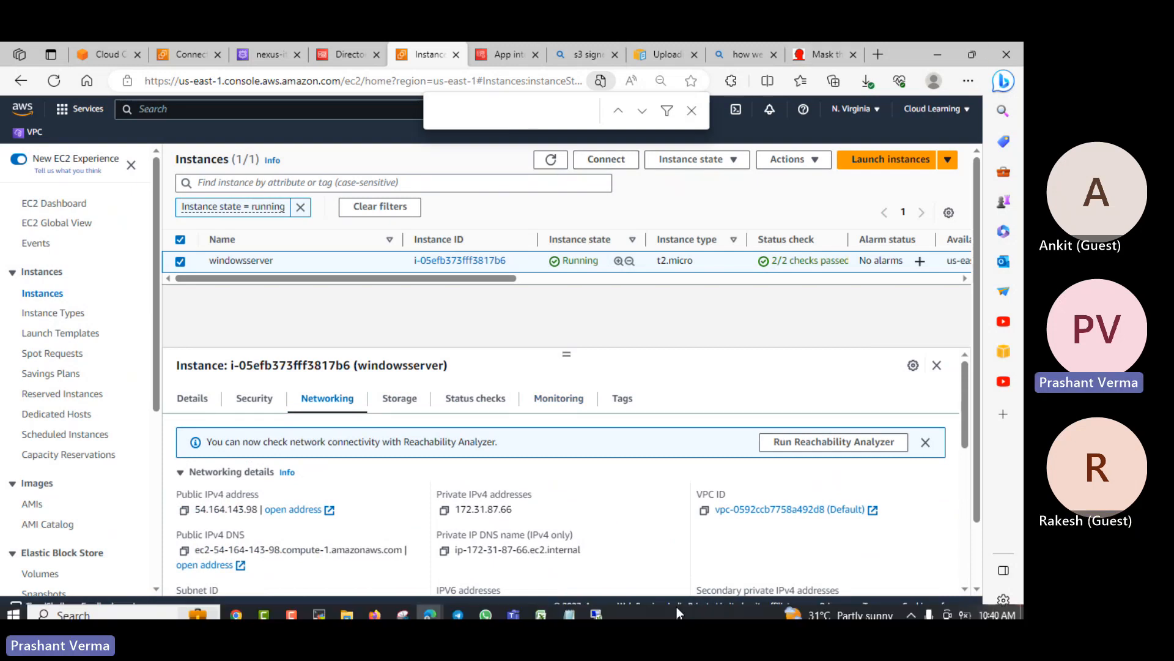
{"action": "key", "text": "alt+Tab"}
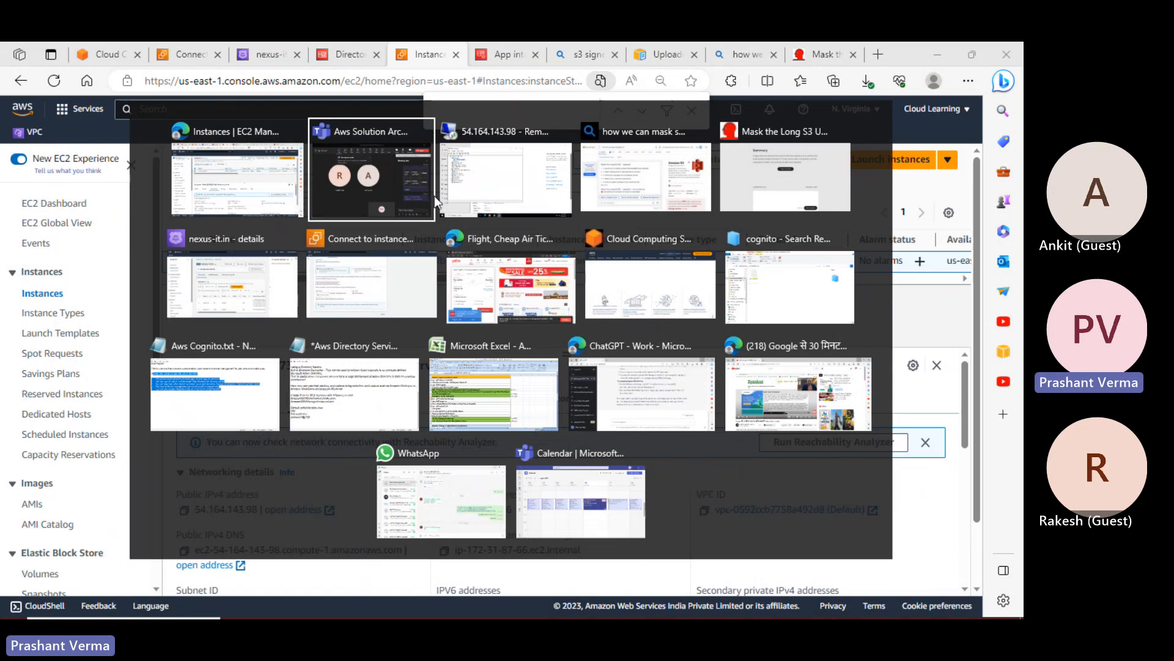
In the remote server session, close Device Manager and the Settings window
{"action": "left_click", "coordinate": [468, 189]}
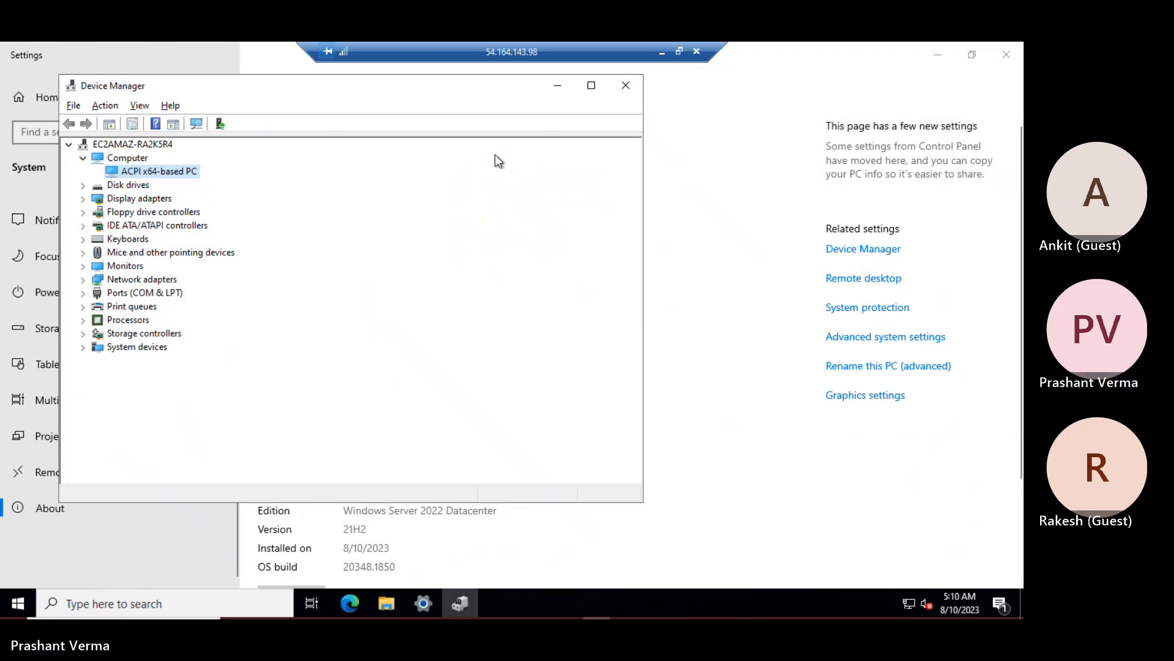
{"action": "left_click", "coordinate": [626, 84]}
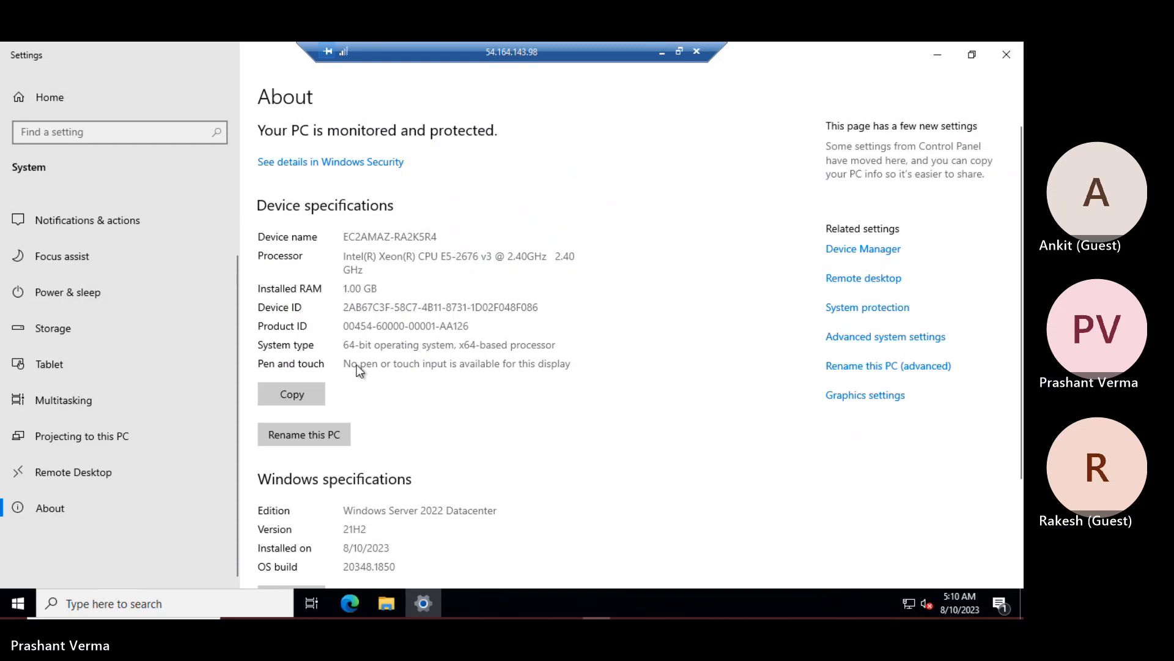
{"action": "scroll", "coordinate": [401, 406], "scroll_direction": "down", "scroll_amount": 3}
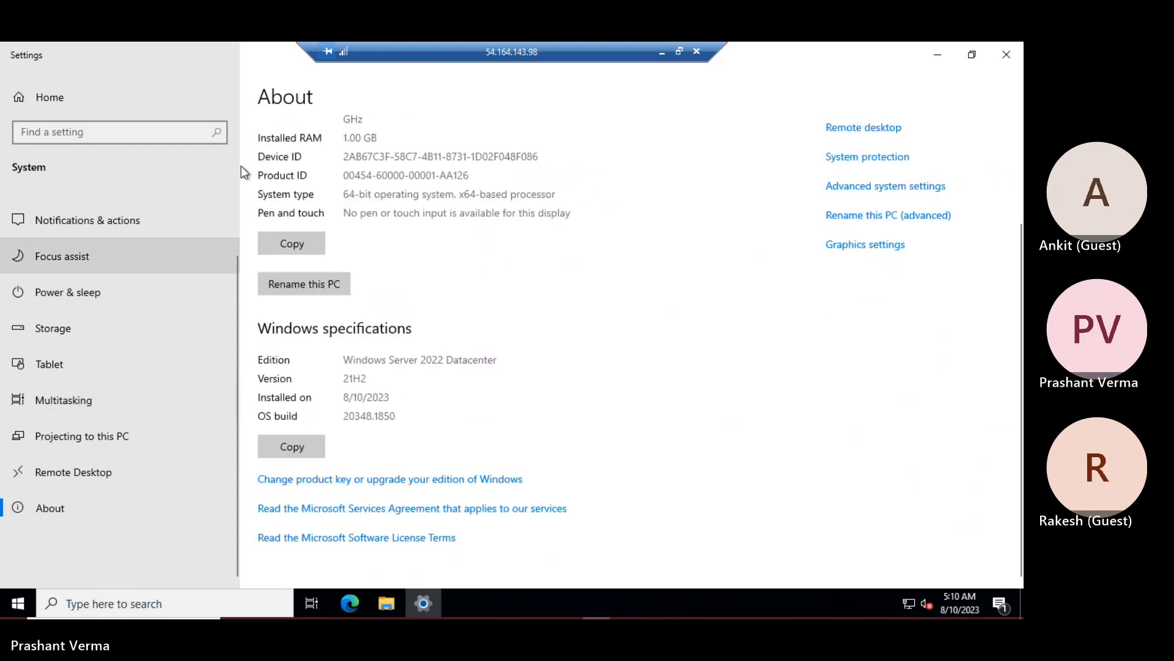
{"action": "scroll", "coordinate": [612, 306], "scroll_direction": "up", "scroll_amount": 3}
{"action": "left_click", "coordinate": [1006, 54]}
Open File Explorer with This PC expanded and launch Server Manager
{"action": "key", "text": "super+e"}
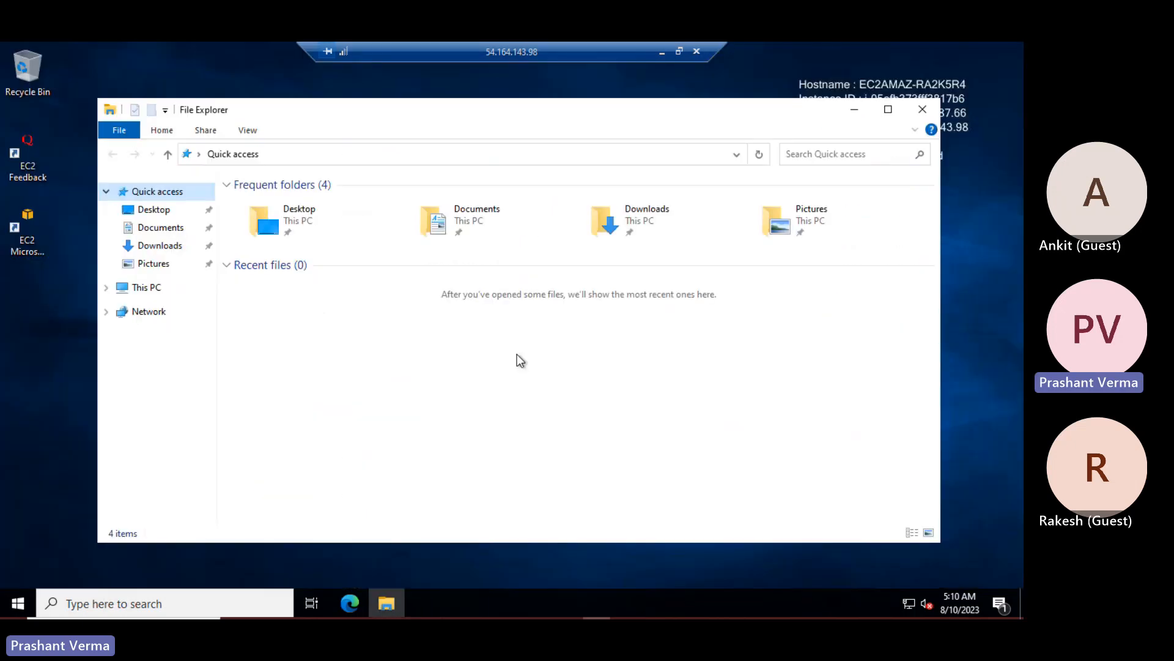
{"action": "left_click", "coordinate": [104, 289]}
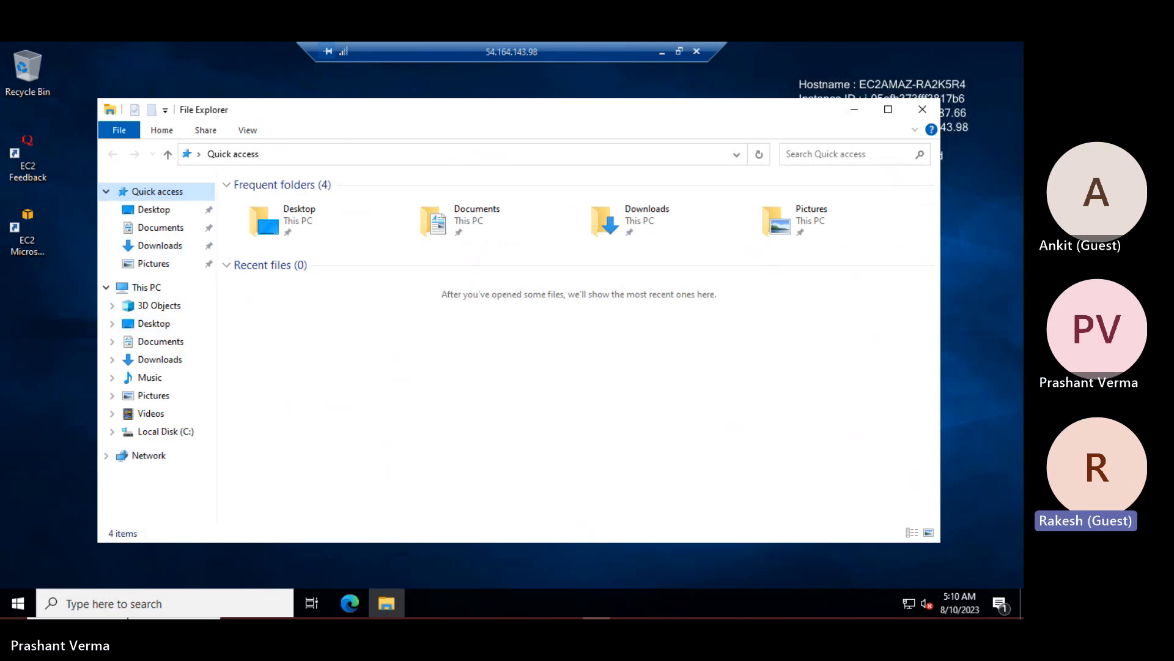
{"action": "left_click", "coordinate": [18, 606]}
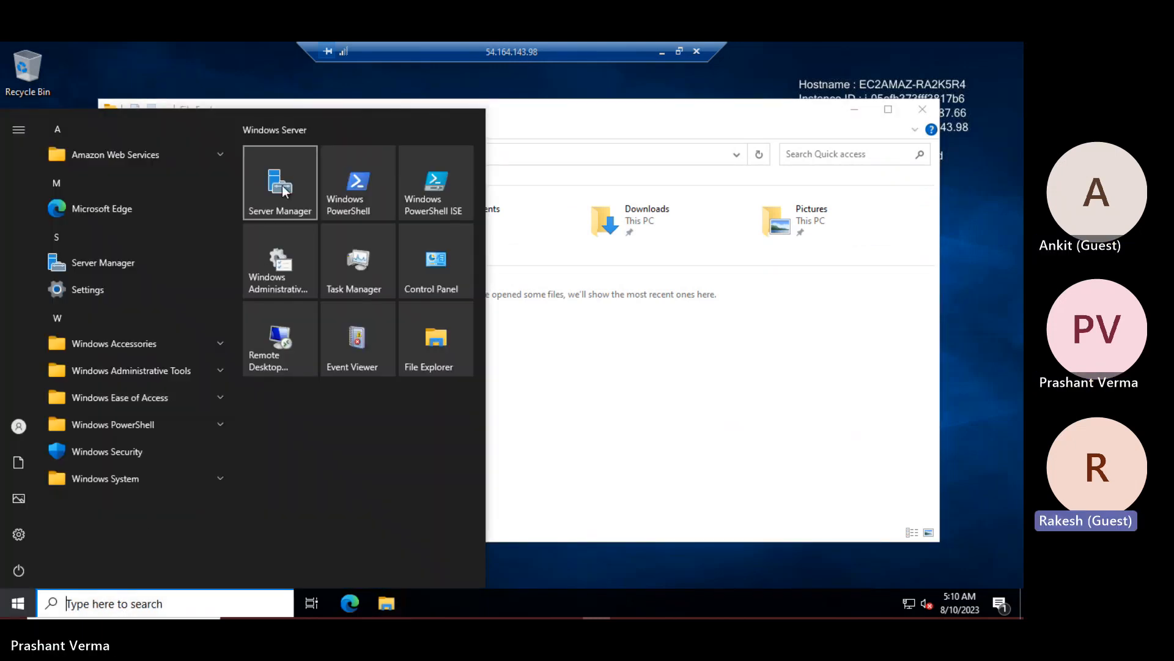
{"action": "left_click", "coordinate": [713, 403]}
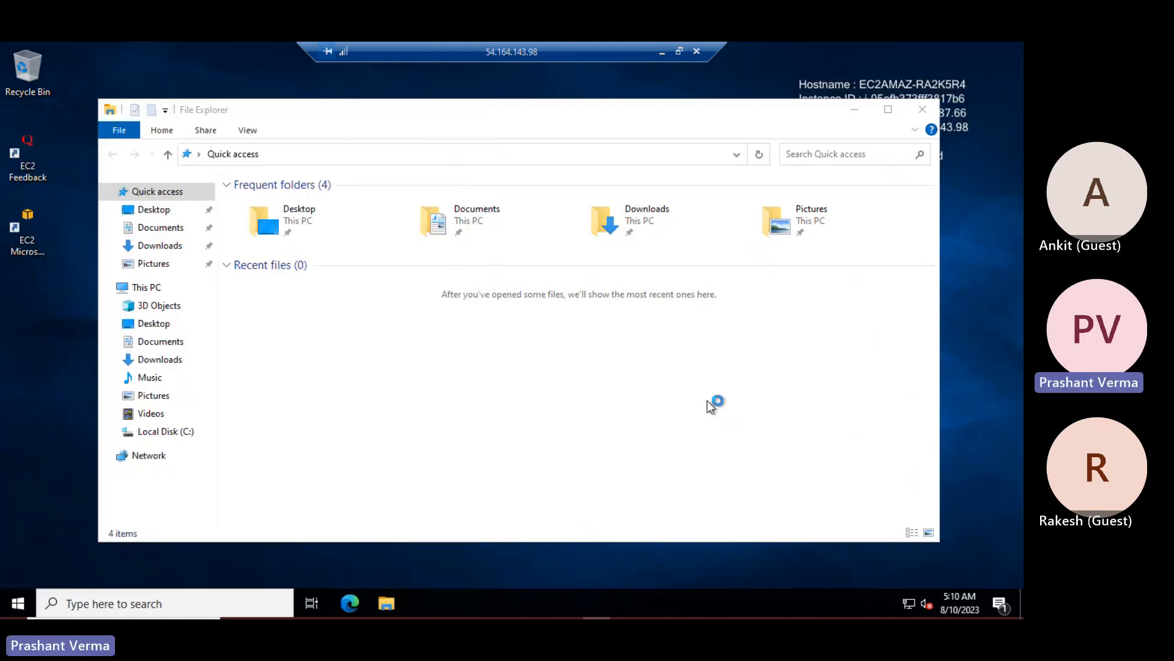
Open This PC's properties to review the Windows Server 2022 Datacenter specifications
{"action": "right_click", "coordinate": [147, 286]}
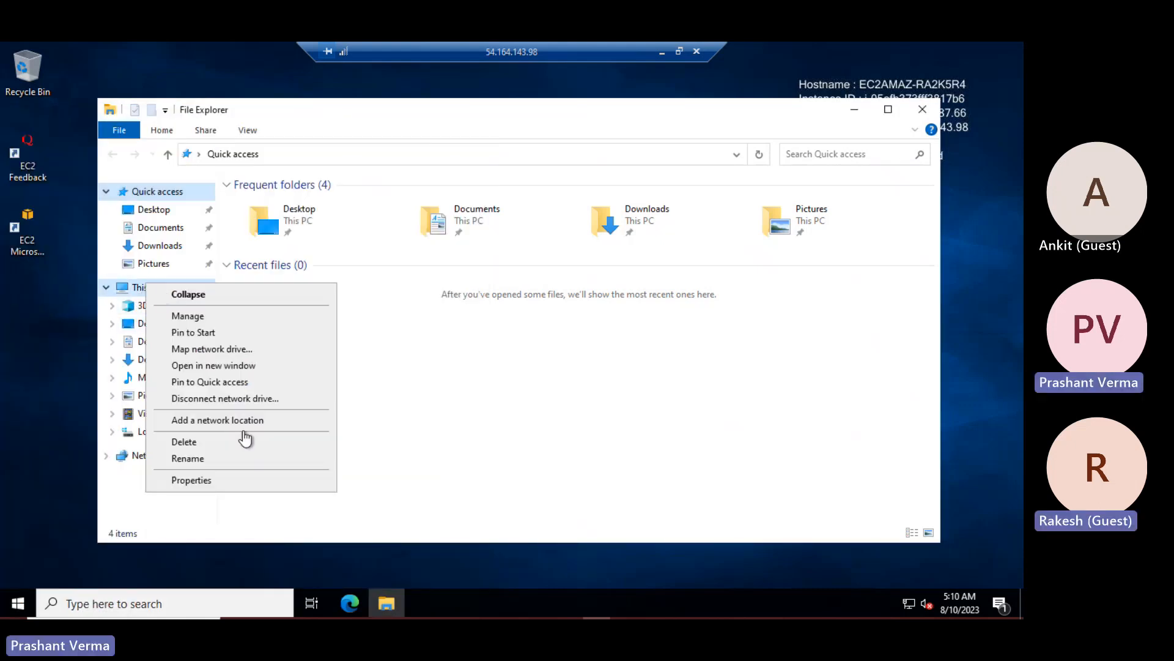
{"action": "left_click", "coordinate": [250, 488]}
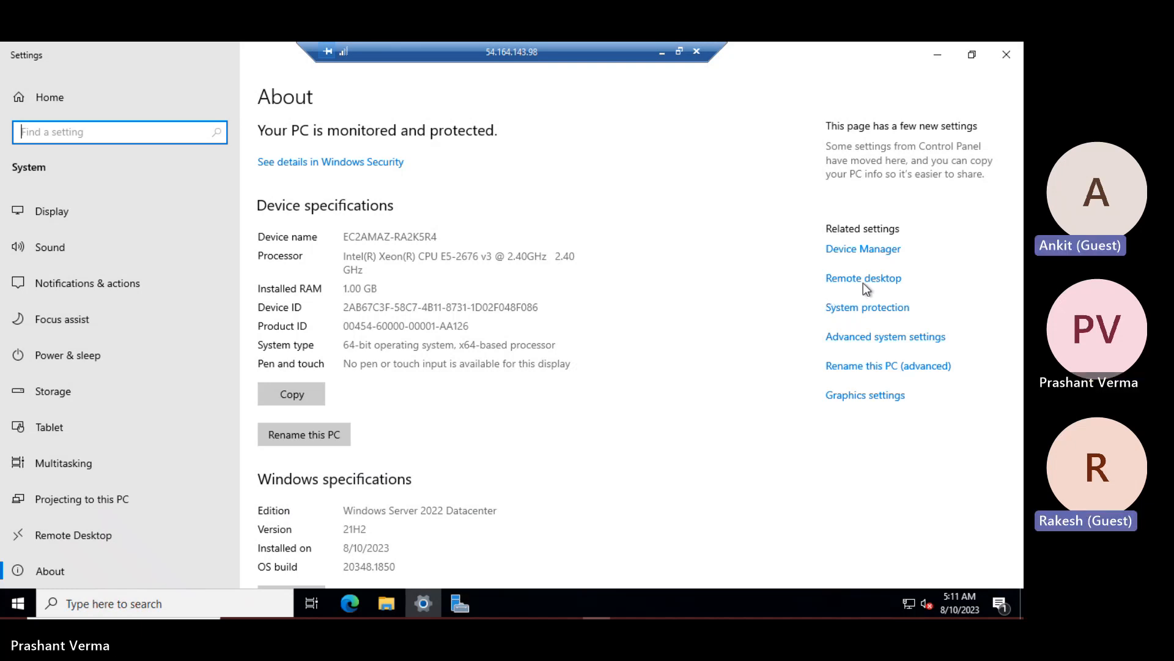
{"action": "scroll", "coordinate": [861, 287], "scroll_direction": "down", "scroll_amount": 3}
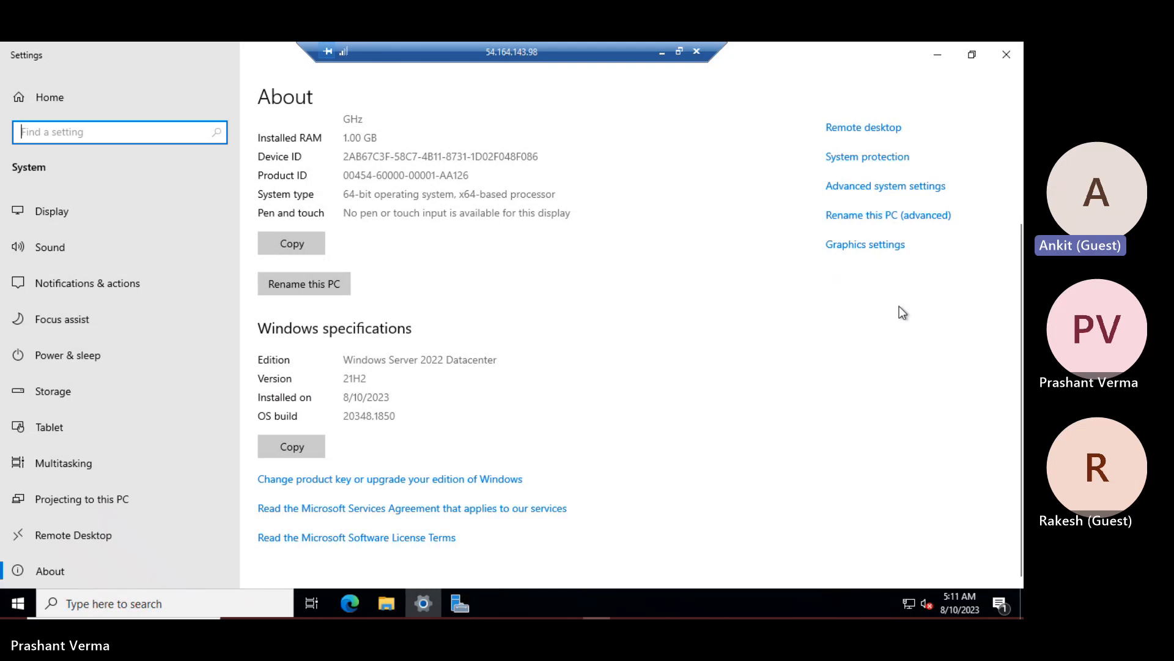
{"action": "scroll", "coordinate": [900, 306], "scroll_direction": "up", "scroll_amount": 3}
Try the Computer Name domain-membership option, then cancel, leaving the server in WORKGROUP
{"action": "left_click", "coordinate": [902, 338]}
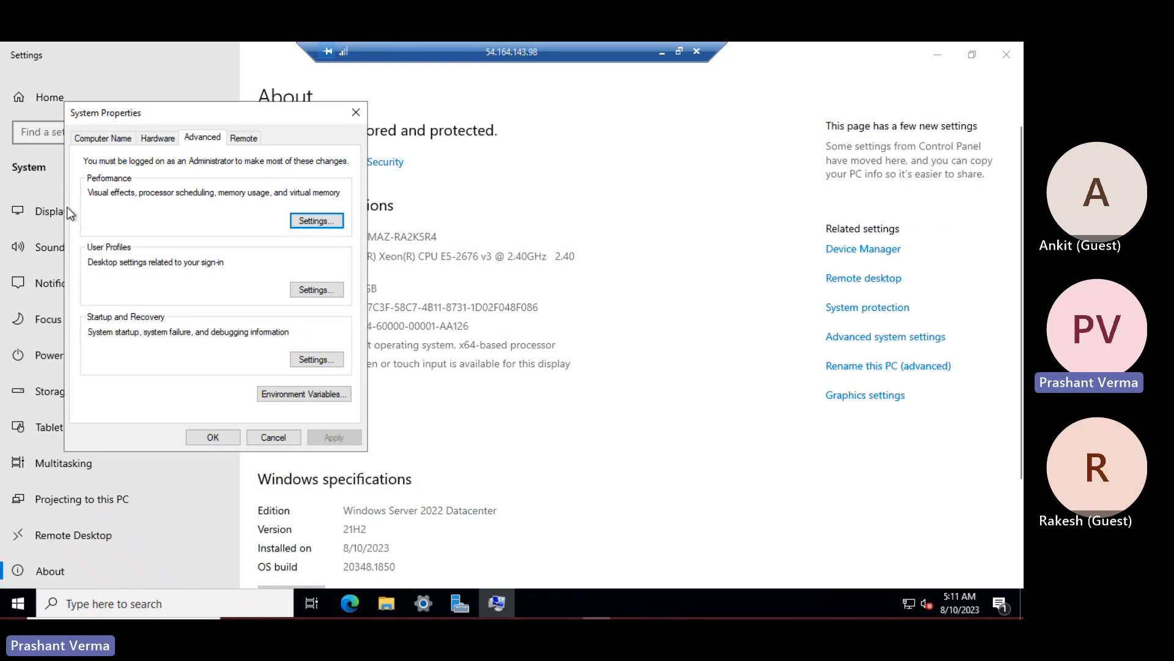
{"action": "left_click", "coordinate": [104, 139]}
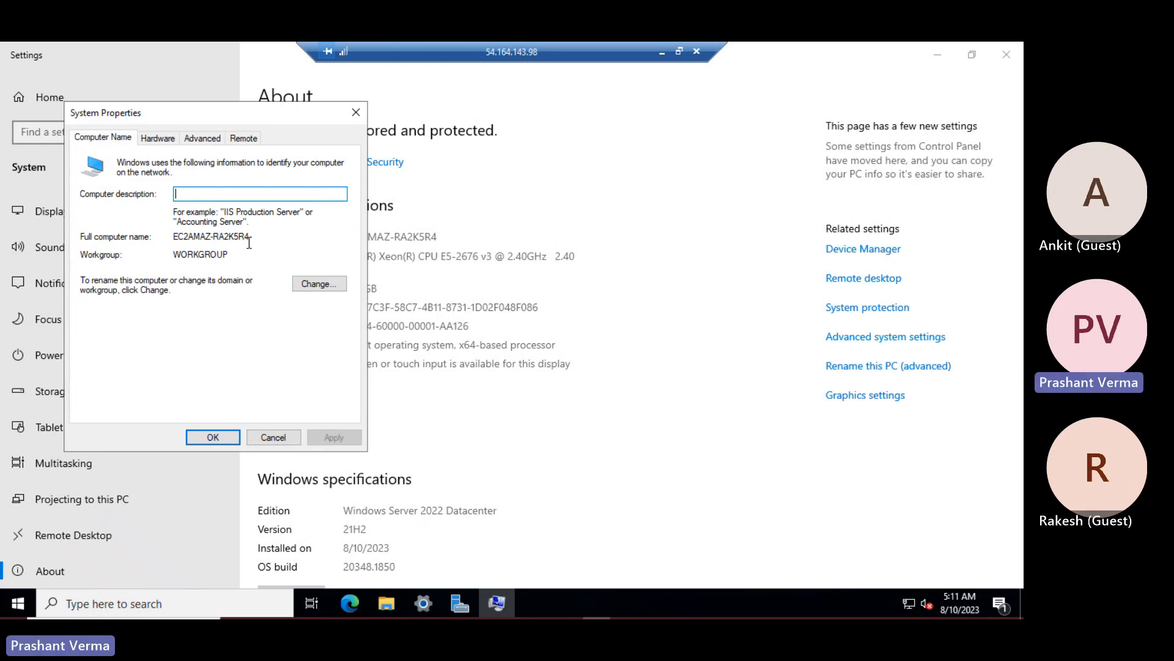
{"action": "left_click", "coordinate": [320, 284]}
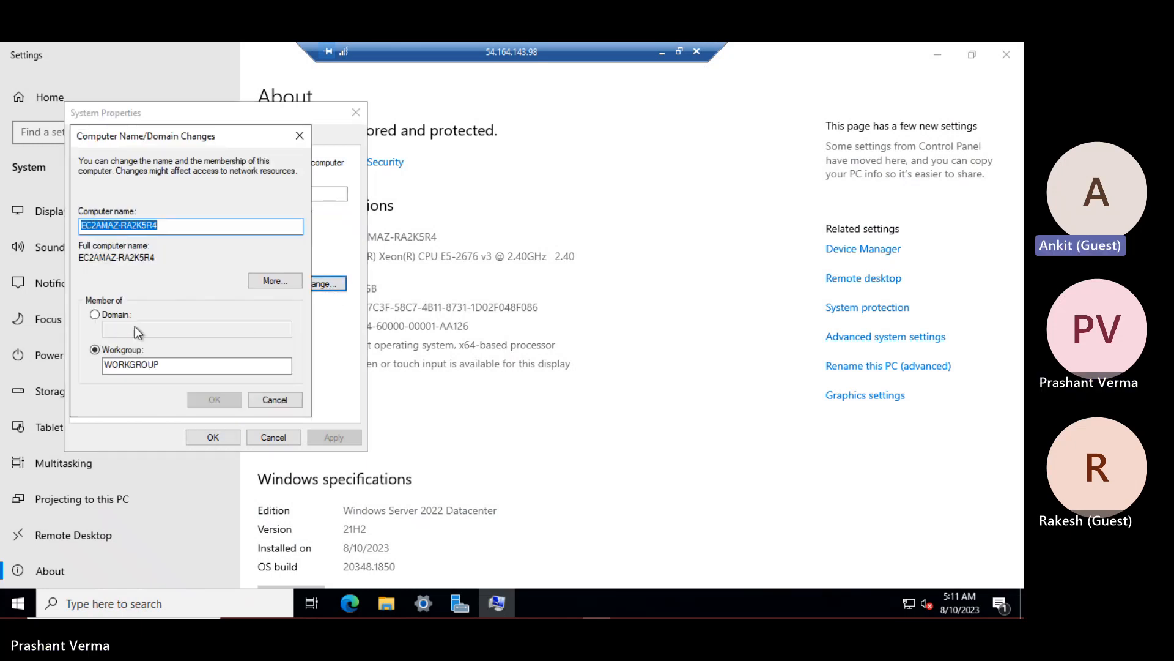
{"action": "left_click", "coordinate": [132, 330]}
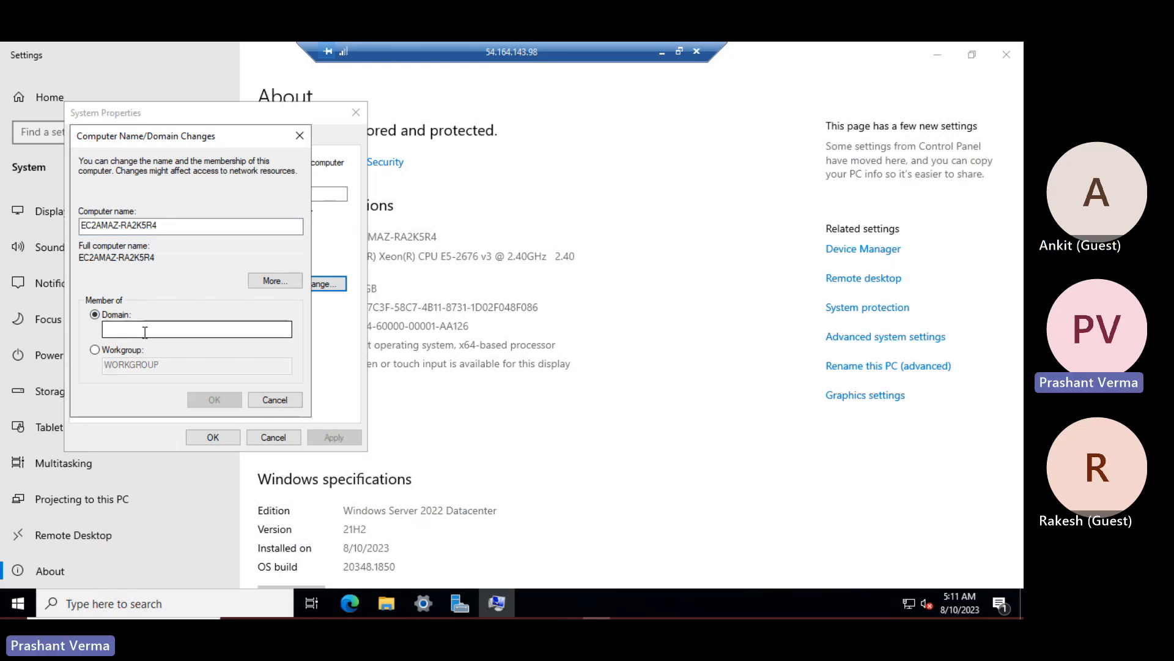
{"action": "left_click", "coordinate": [275, 399]}
{"action": "left_click", "coordinate": [272, 437]}
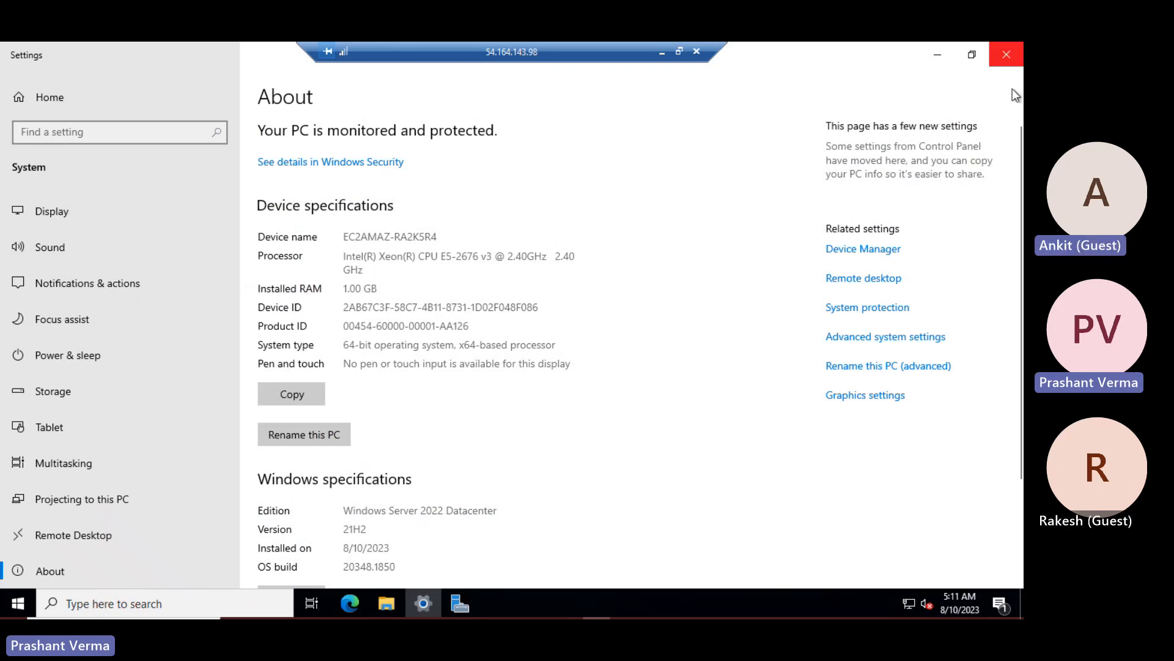
Close Settings, minimize Server Manager and close the remote desktop session
{"action": "left_click", "coordinate": [1007, 60]}
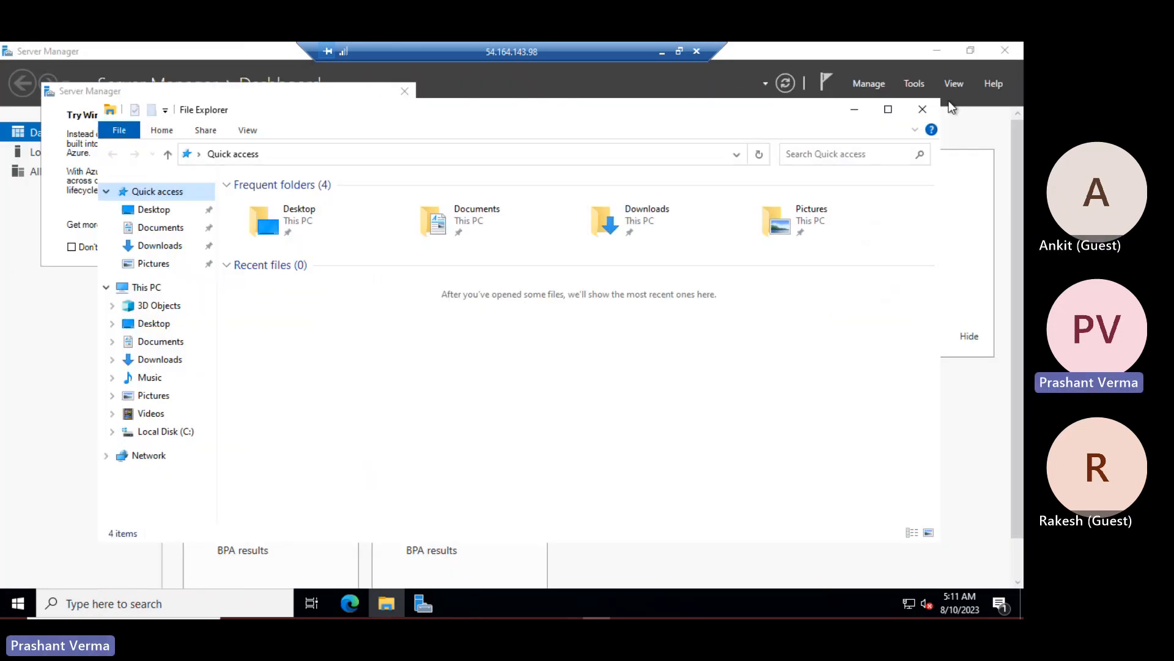
{"action": "left_click", "coordinate": [936, 50]}
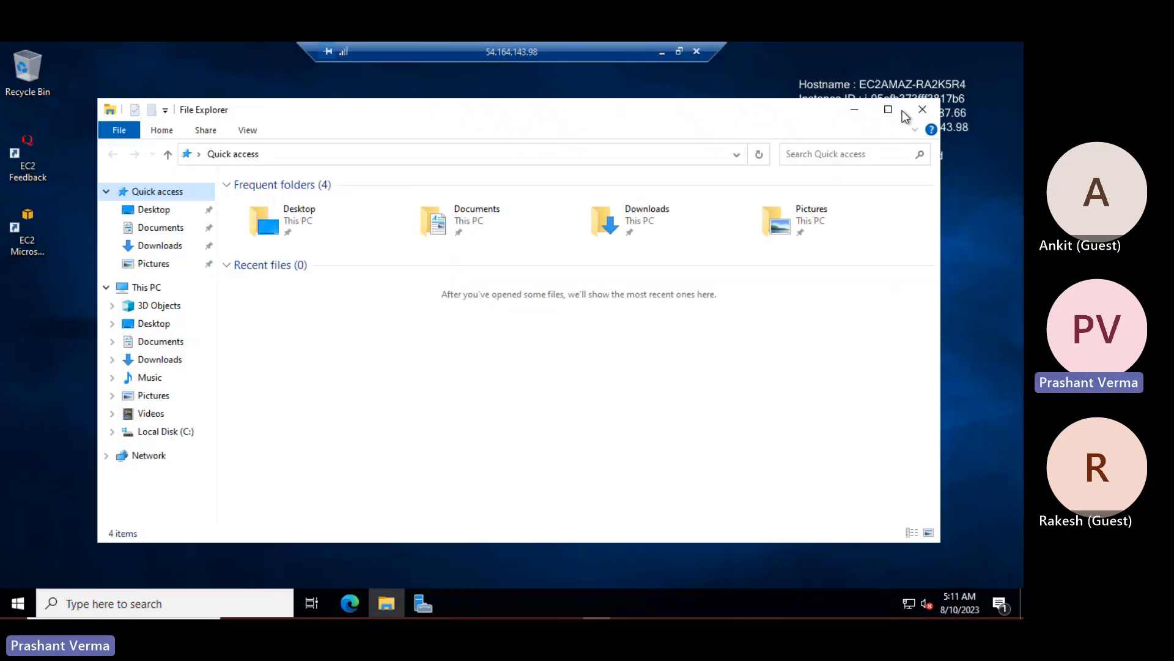
{"action": "left_click", "coordinate": [698, 51]}
Confirm the disconnect and open Directory Service through a 'direc' search
{"action": "left_click", "coordinate": [560, 356]}
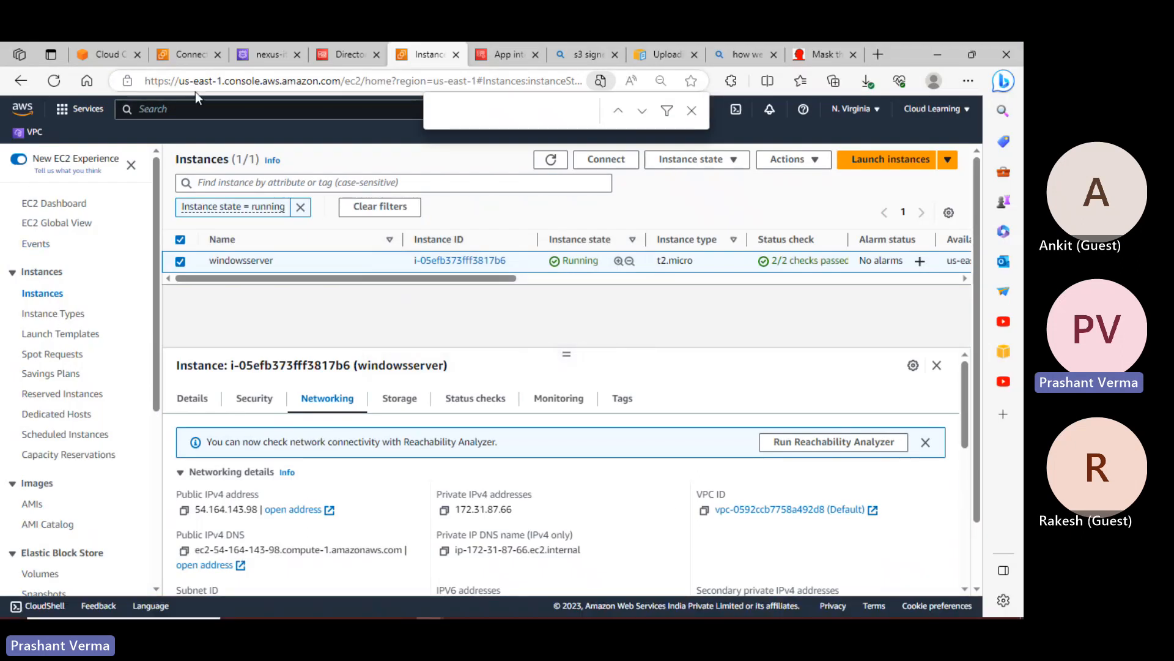
{"action": "left_click", "coordinate": [191, 110]}
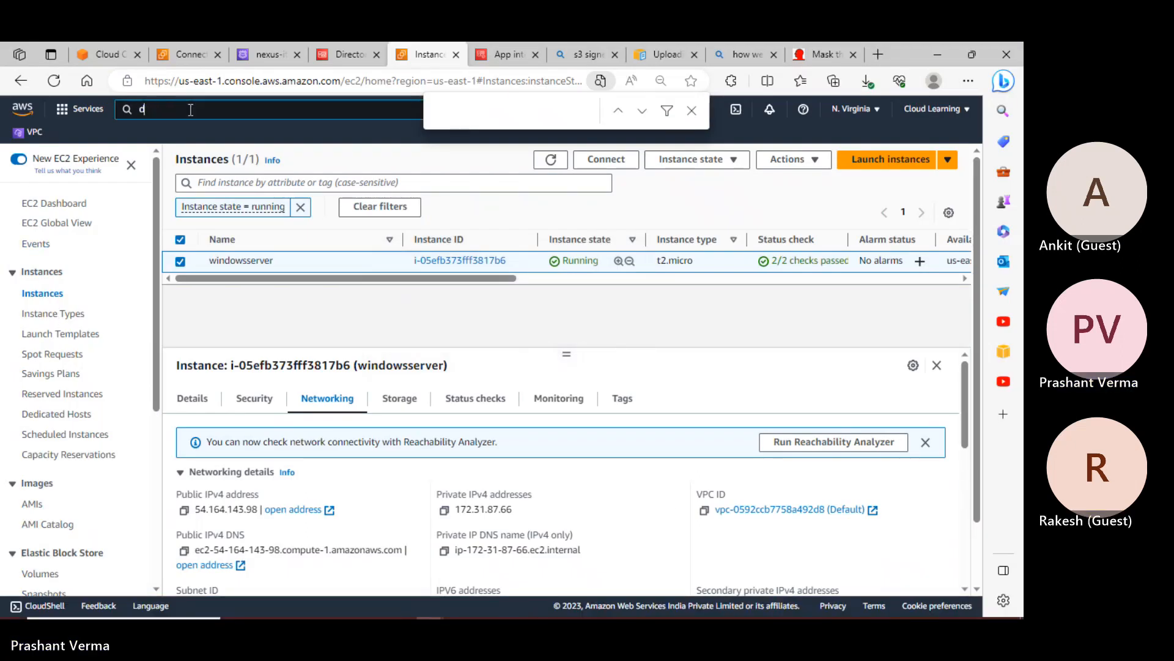
{"action": "type", "text": "direct"}
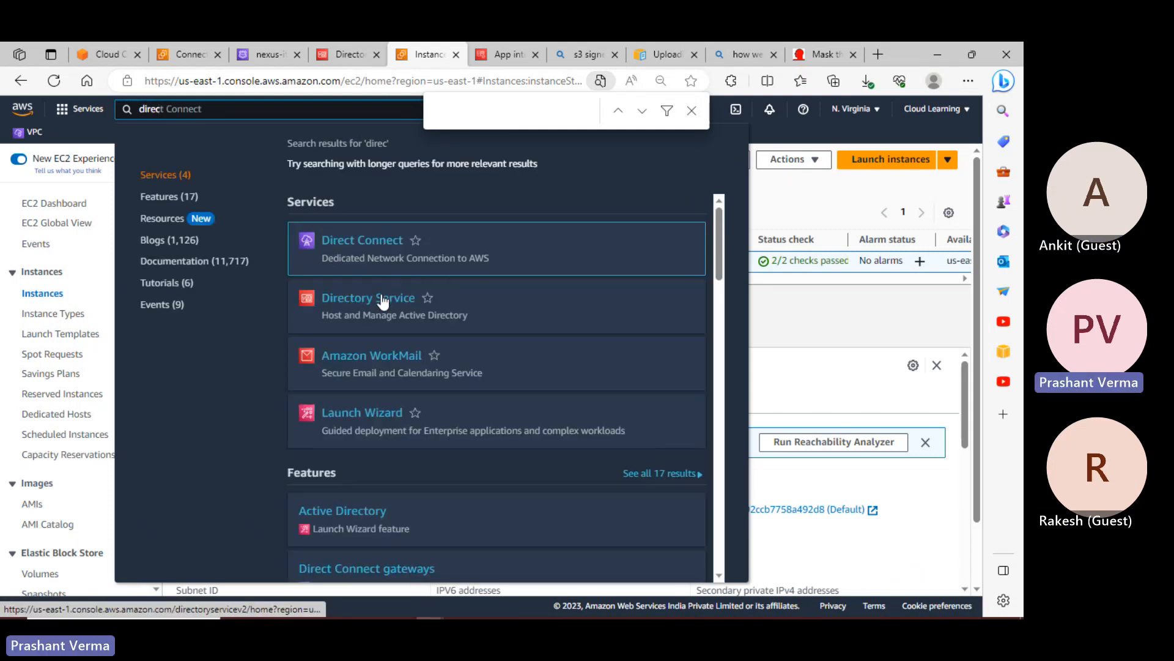
{"action": "left_click", "coordinate": [383, 301]}
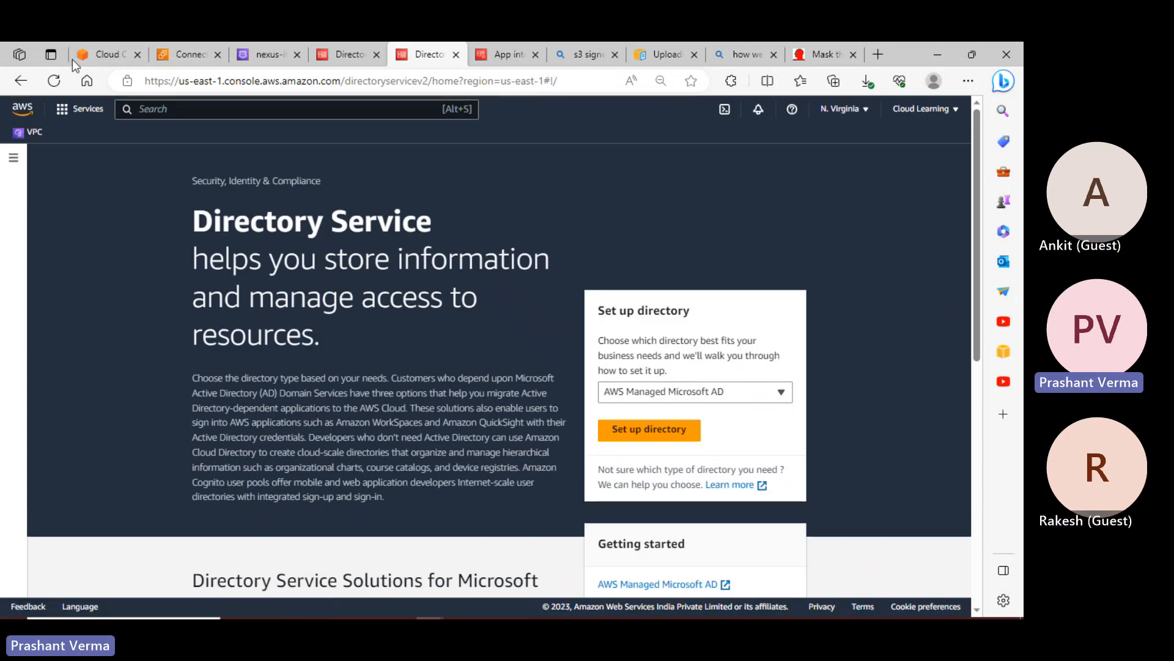
Return to the EC2 tab's Instances list showing windowsserver running
{"action": "left_click", "coordinate": [107, 56]}
{"action": "left_click", "coordinate": [184, 54]}
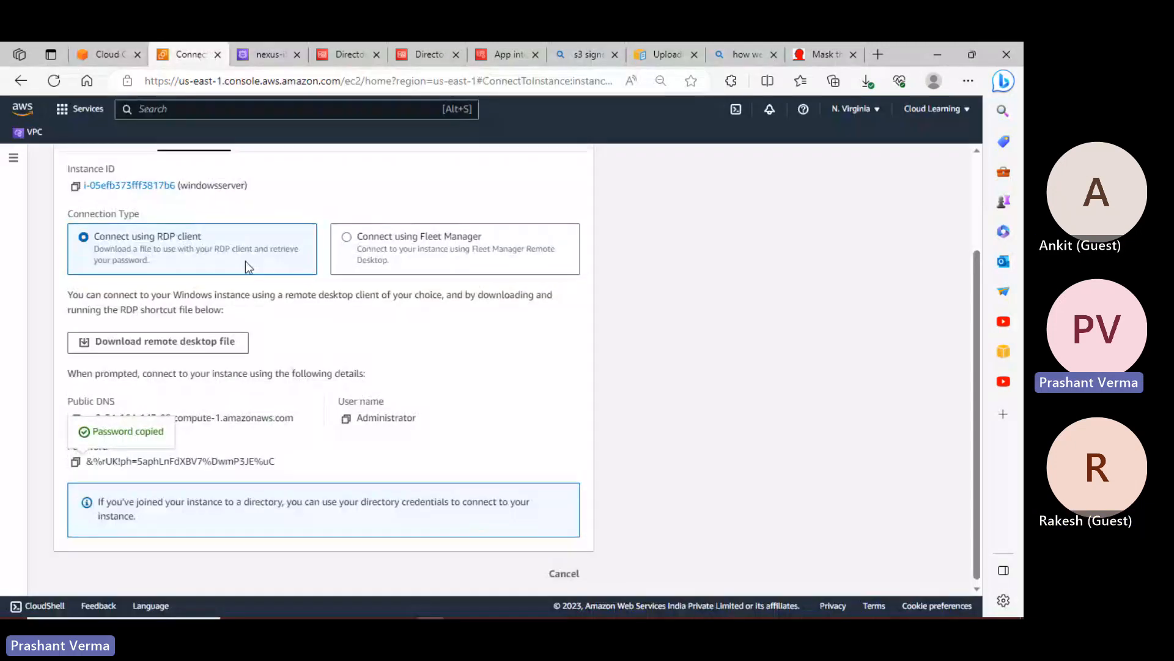
{"action": "scroll", "coordinate": [245, 260], "scroll_direction": "up", "scroll_amount": 3}
{"action": "left_click", "coordinate": [119, 164]}
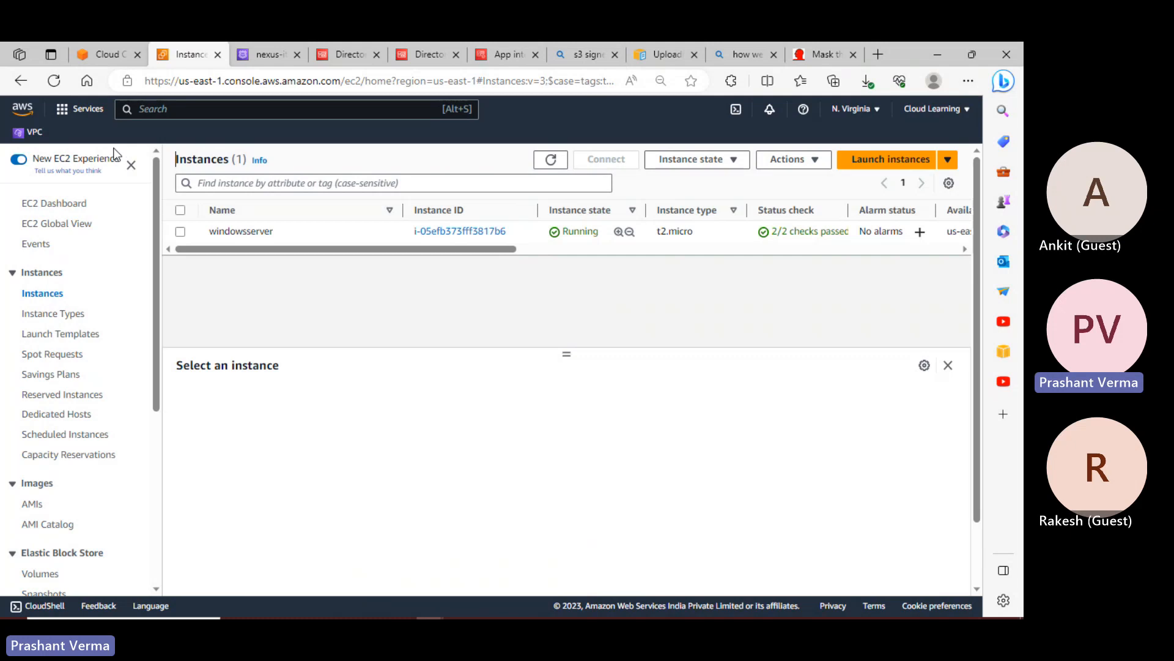
Start a new instance launch named testcustomwin using the Microsoft Windows Server 2022 Base AMI
{"action": "left_click", "coordinate": [890, 162]}
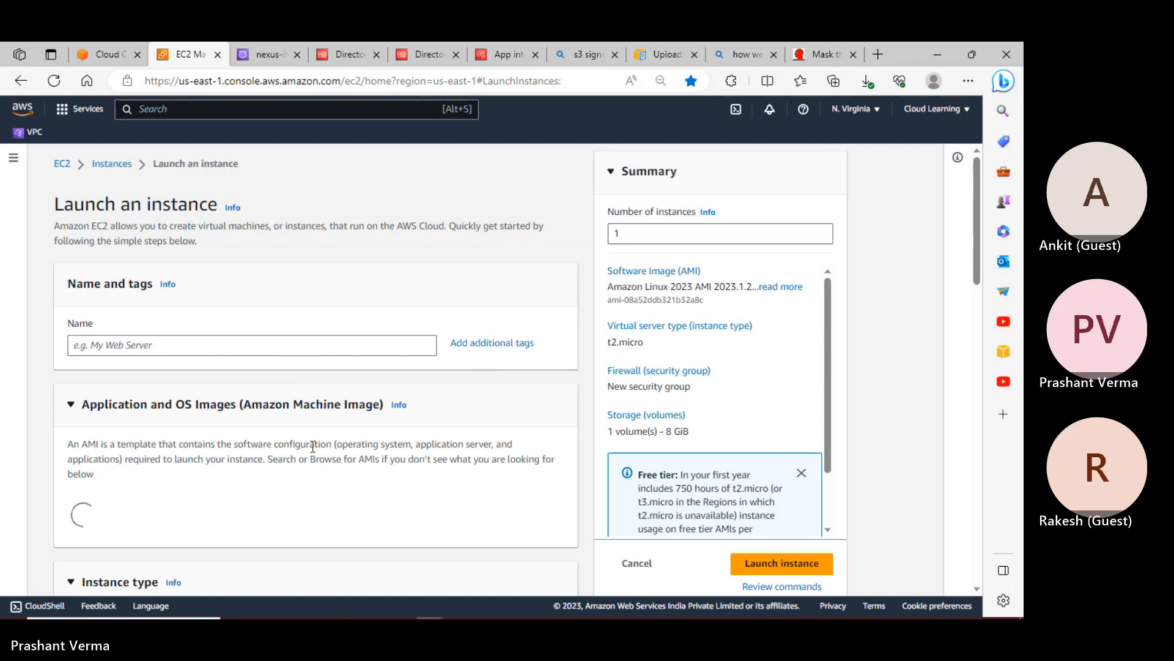
{"action": "scroll", "coordinate": [312, 450], "scroll_direction": "down", "scroll_amount": 1}
{"action": "scroll", "coordinate": [312, 450], "scroll_direction": "up", "scroll_amount": 1}
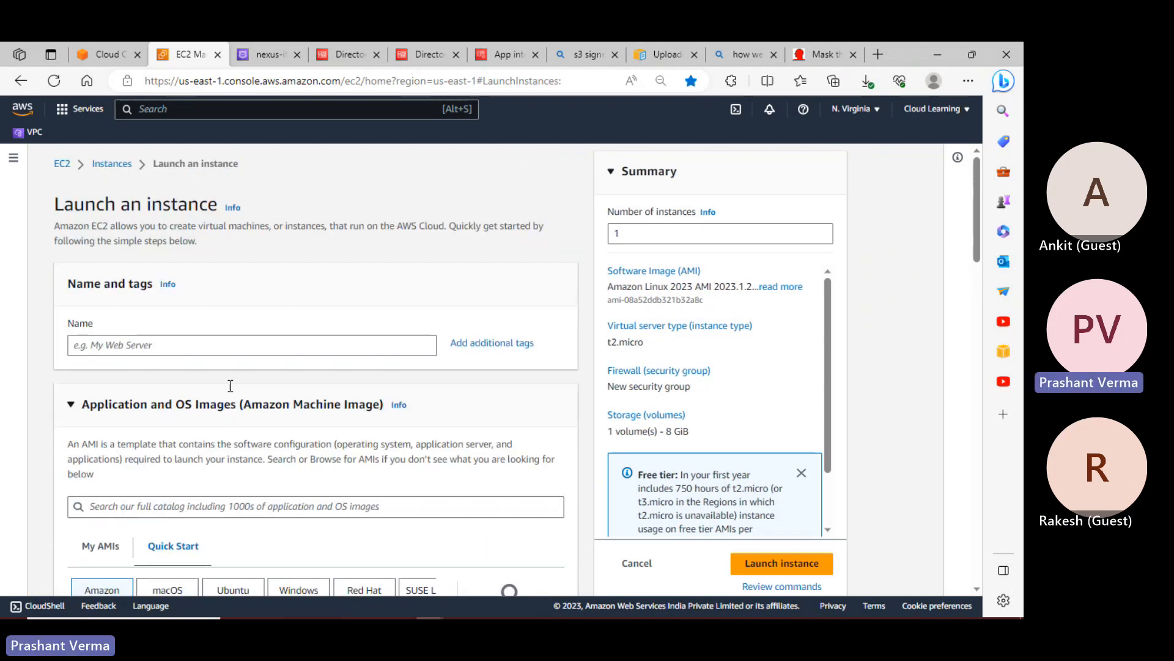
{"action": "left_click", "coordinate": [188, 348]}
{"action": "type", "text": "t"}
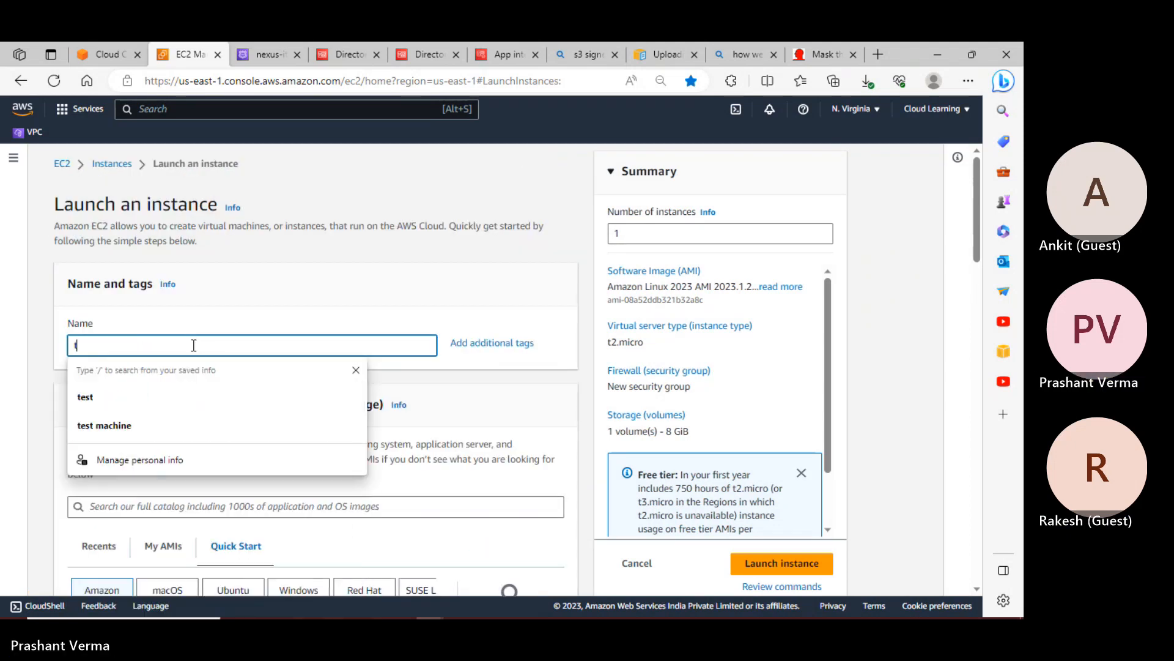
{"action": "type", "text": "estcustomwin"}
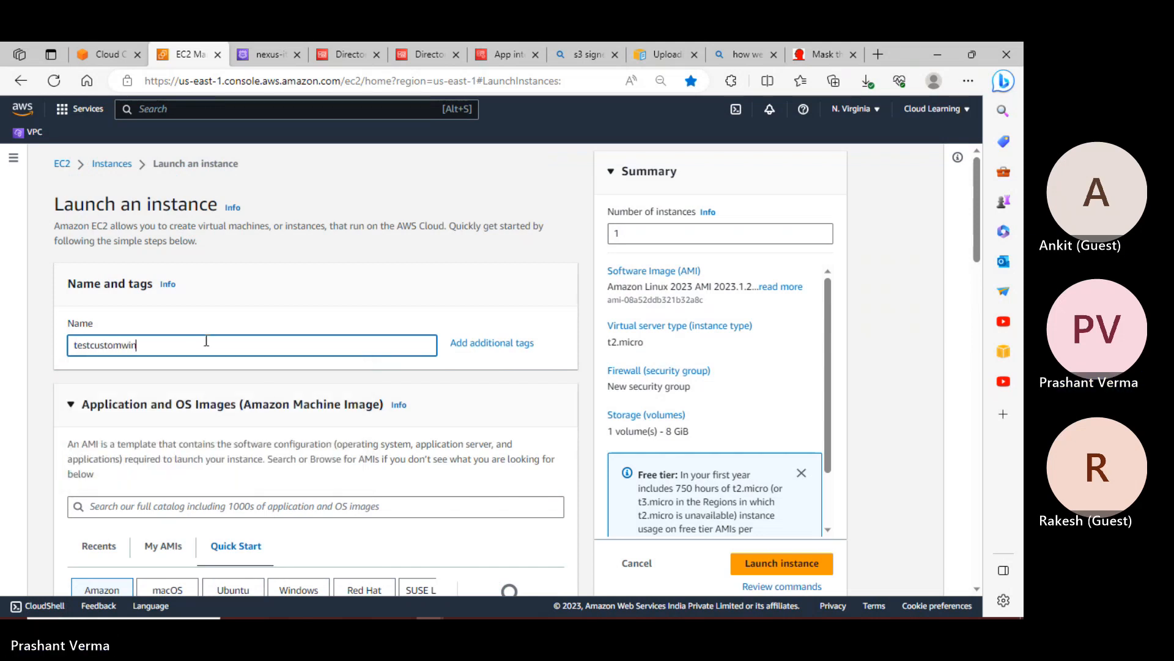
{"action": "scroll", "coordinate": [244, 333], "scroll_direction": "down", "scroll_amount": 5}
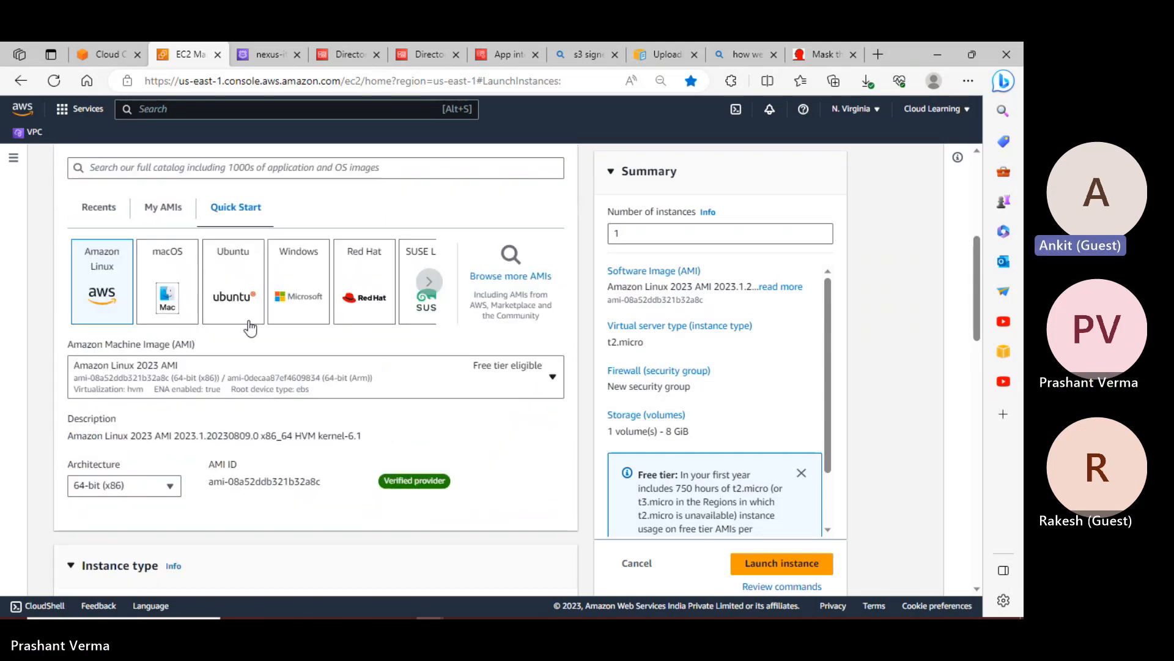
{"action": "left_click", "coordinate": [295, 297]}
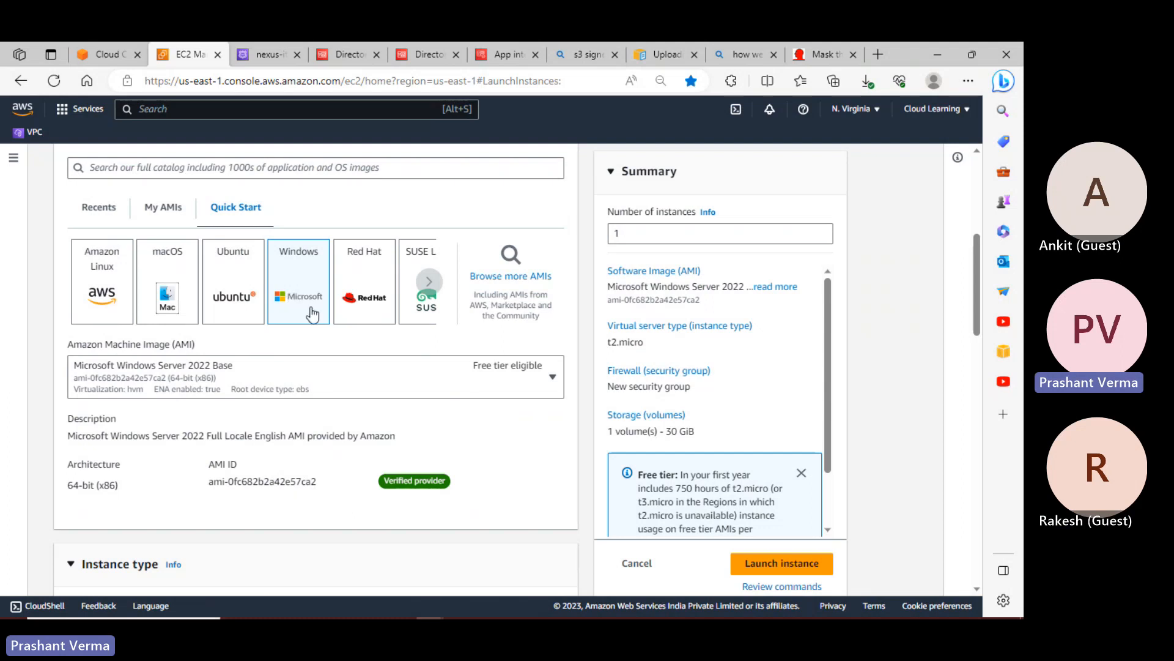
Choose an existing key pair for logging in to the instance
{"action": "scroll", "coordinate": [334, 387], "scroll_direction": "down", "scroll_amount": 8}
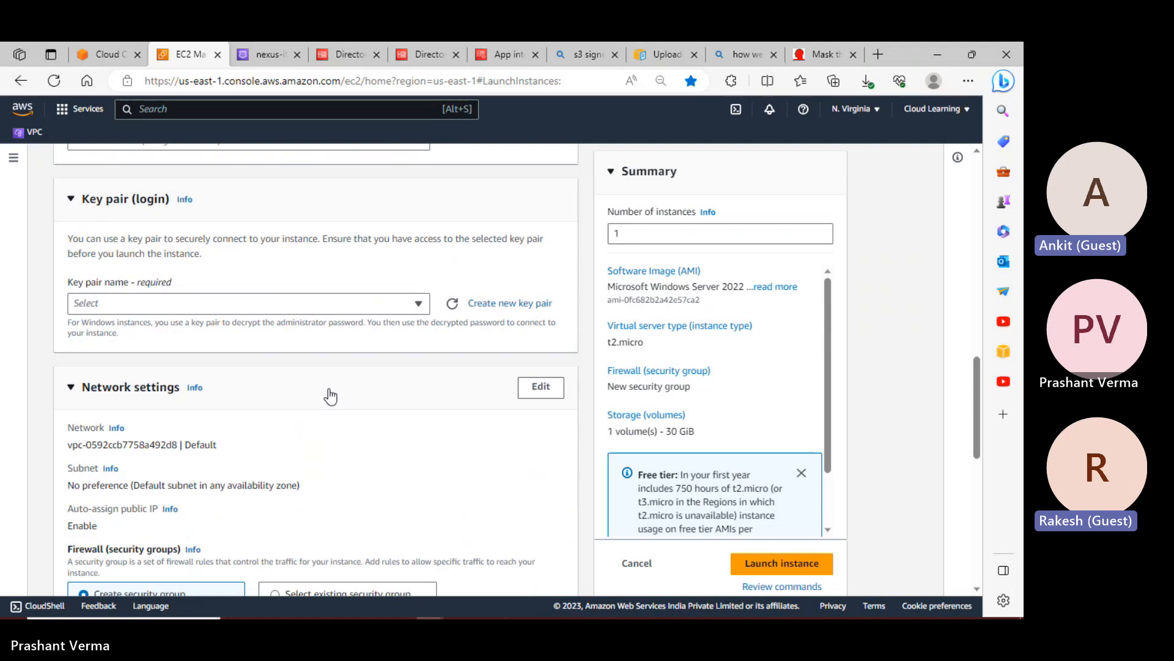
{"action": "left_click", "coordinate": [232, 309]}
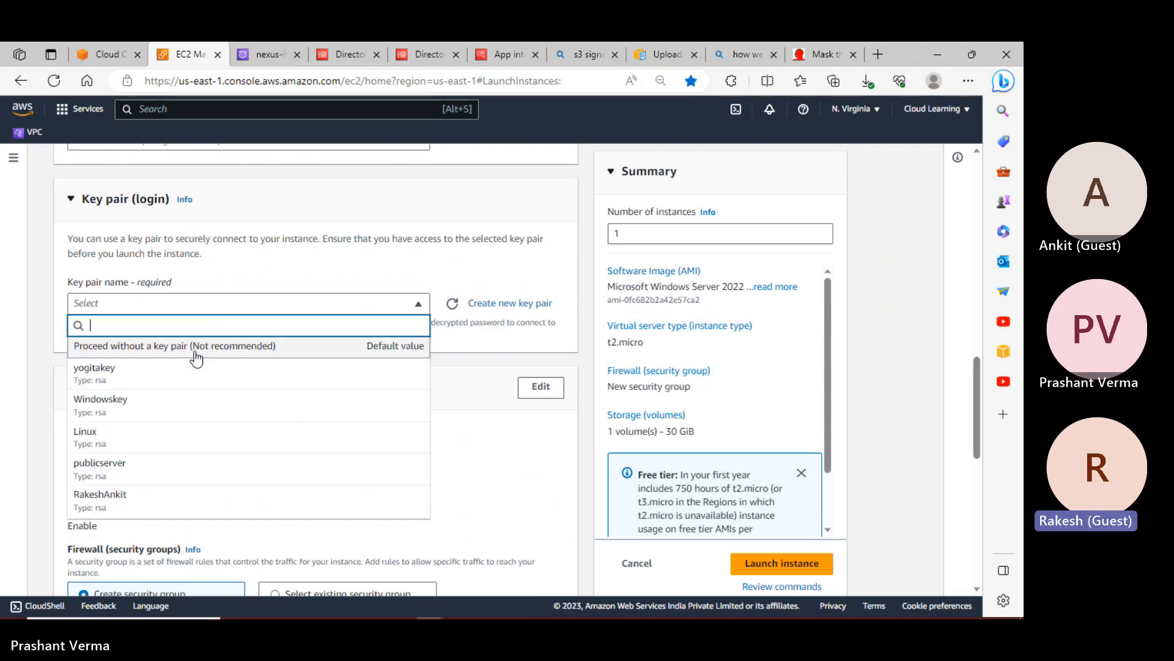
{"action": "left_click", "coordinate": [109, 509]}
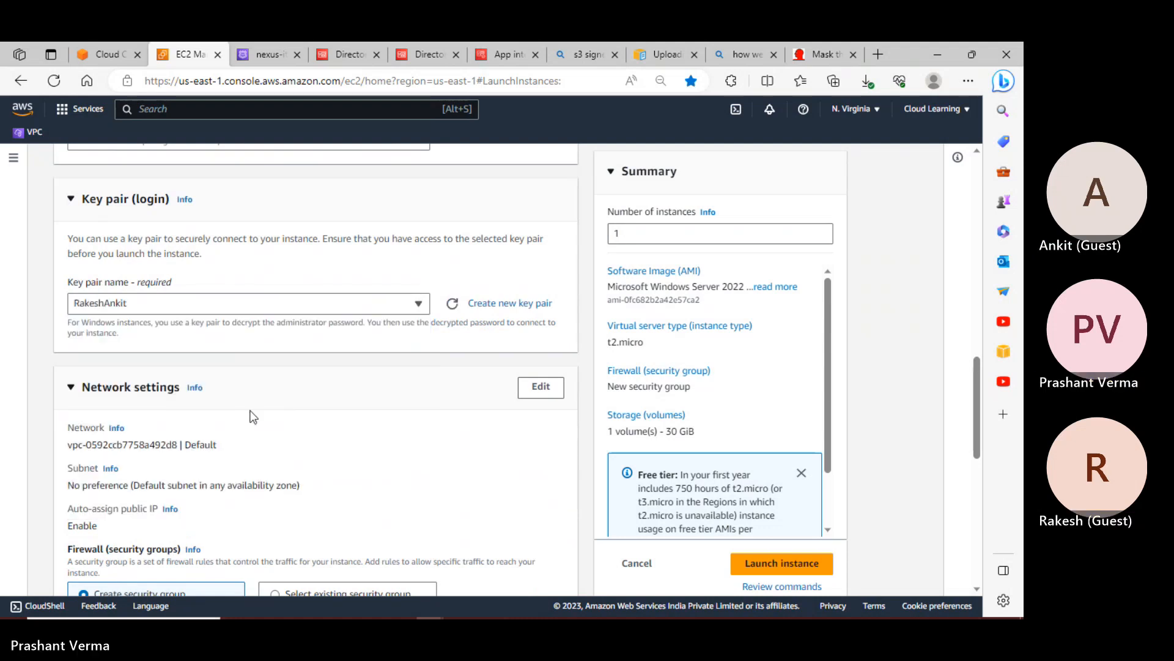
Attach the existing Windows SG security group and expand Advanced details
{"action": "scroll", "coordinate": [254, 416], "scroll_direction": "down", "scroll_amount": 3}
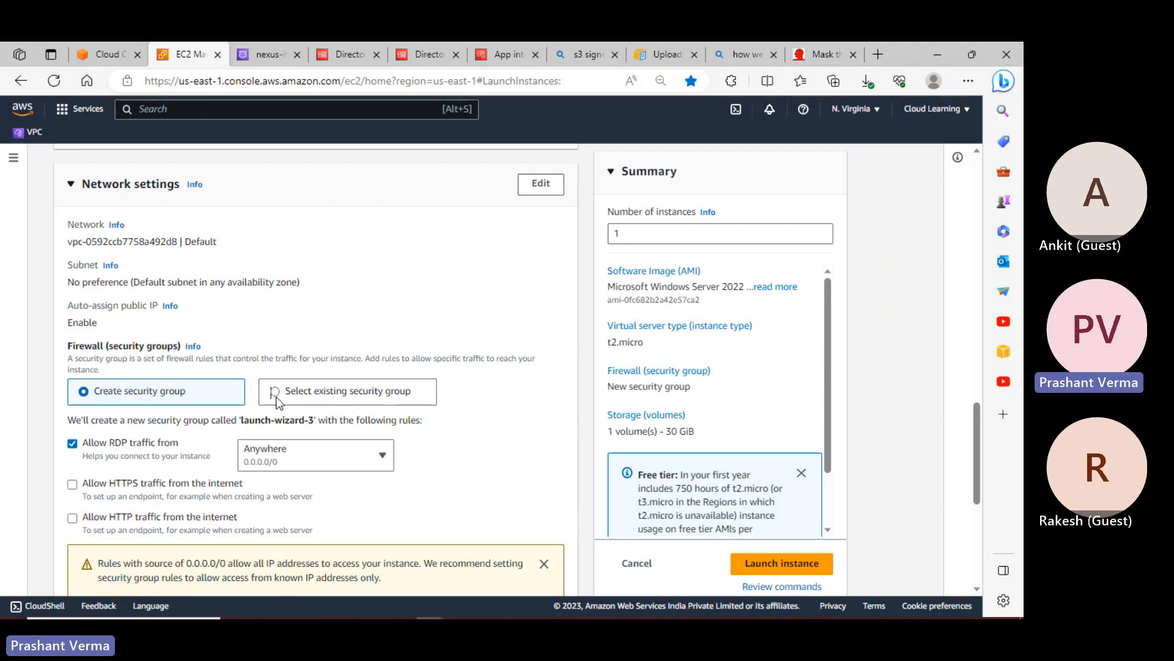
{"action": "left_click", "coordinate": [275, 392]}
{"action": "left_click", "coordinate": [184, 441]}
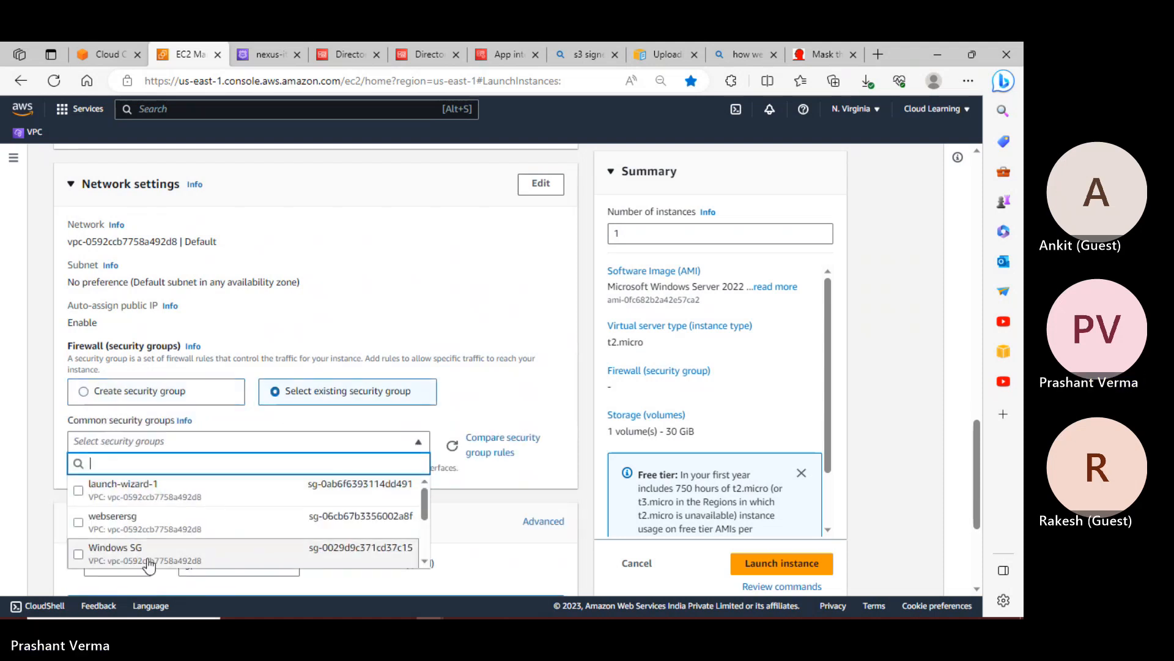
{"action": "left_click", "coordinate": [246, 540]}
{"action": "scroll", "coordinate": [338, 485], "scroll_direction": "down", "scroll_amount": 4}
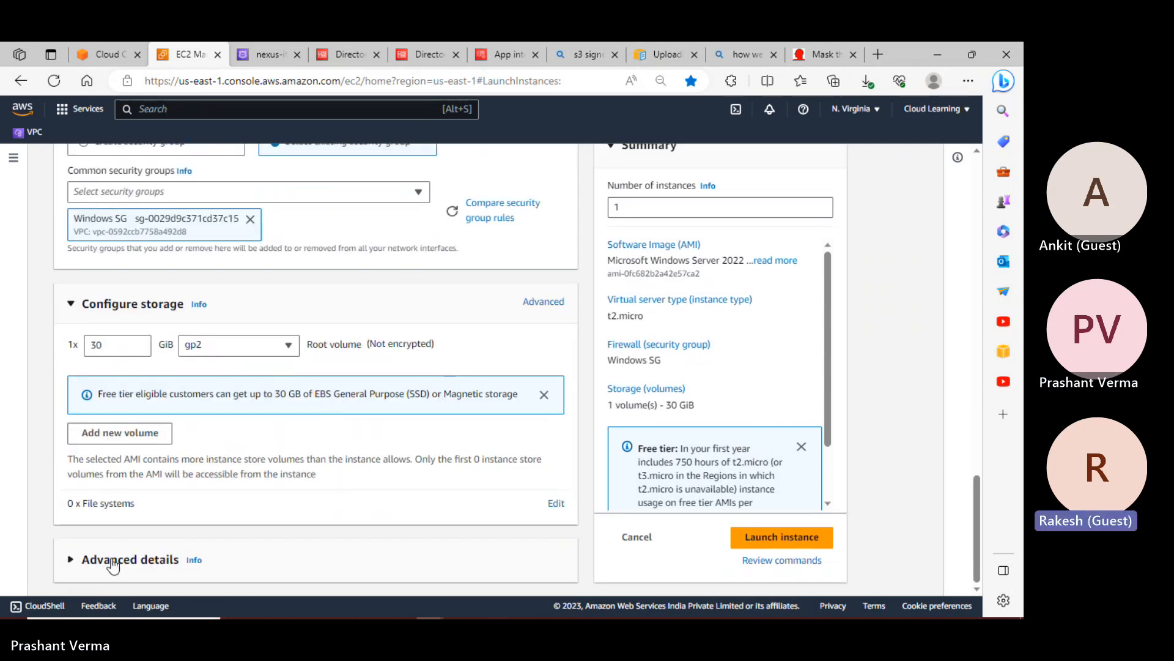
{"action": "left_click", "coordinate": [112, 565]}
Set domain join to nexus-it.in with the AwsDirectoryServiceRole IAM instance profile
{"action": "scroll", "coordinate": [220, 524], "scroll_direction": "down", "scroll_amount": 5}
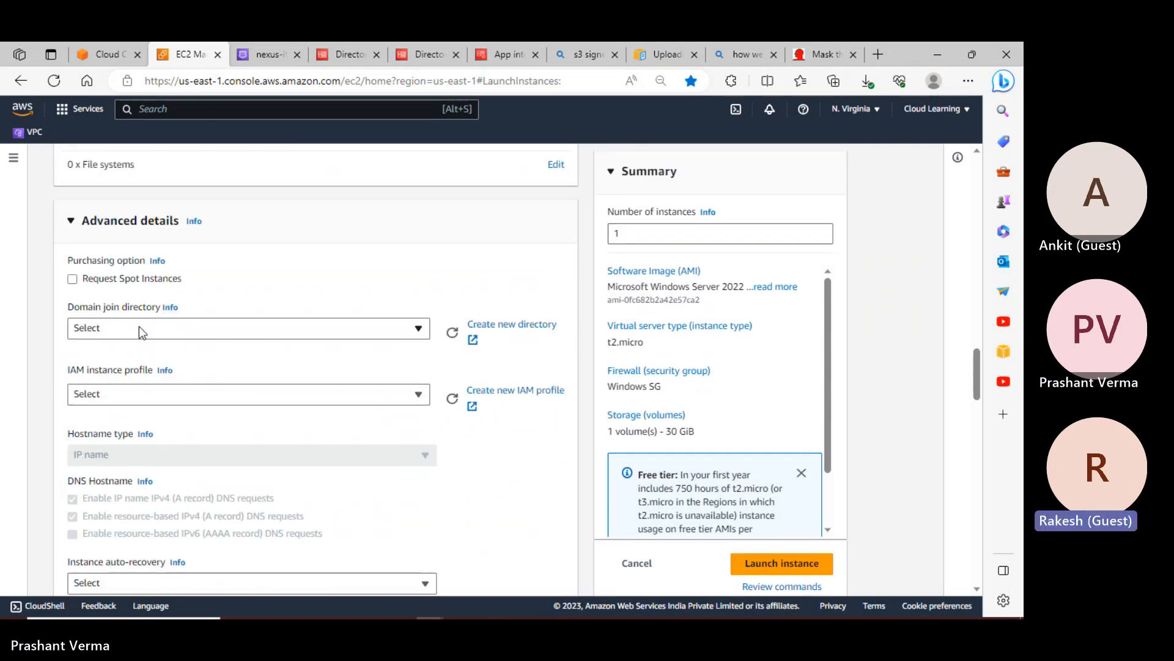
{"action": "left_click", "coordinate": [138, 328]}
{"action": "left_click", "coordinate": [113, 395]}
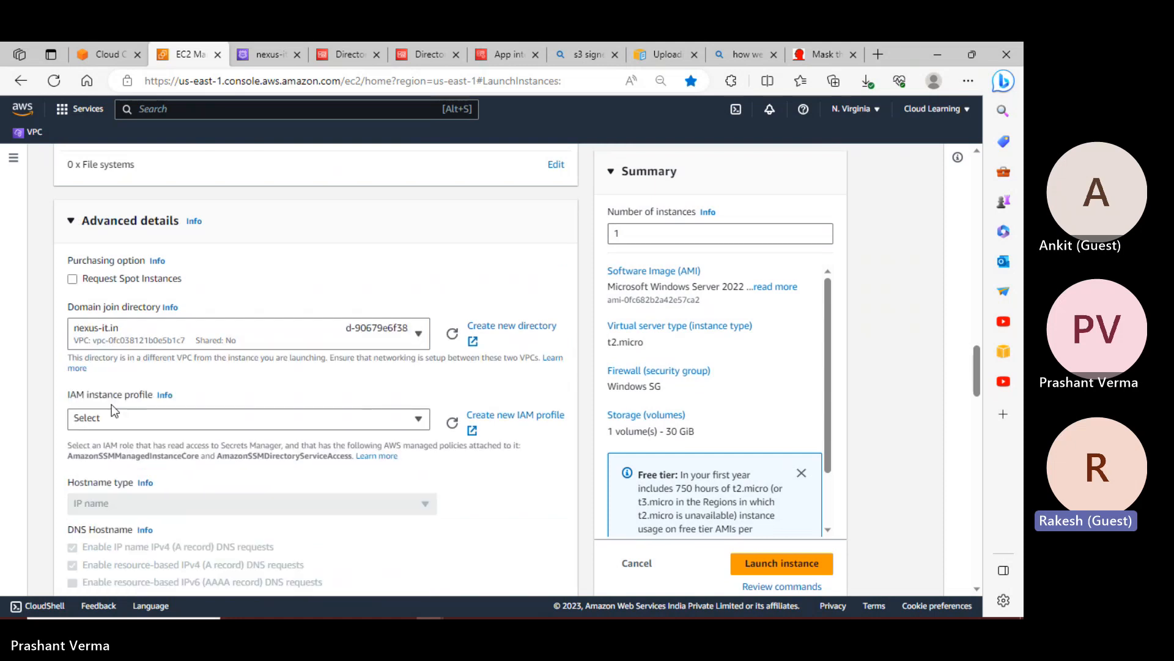
{"action": "left_click", "coordinate": [131, 422]}
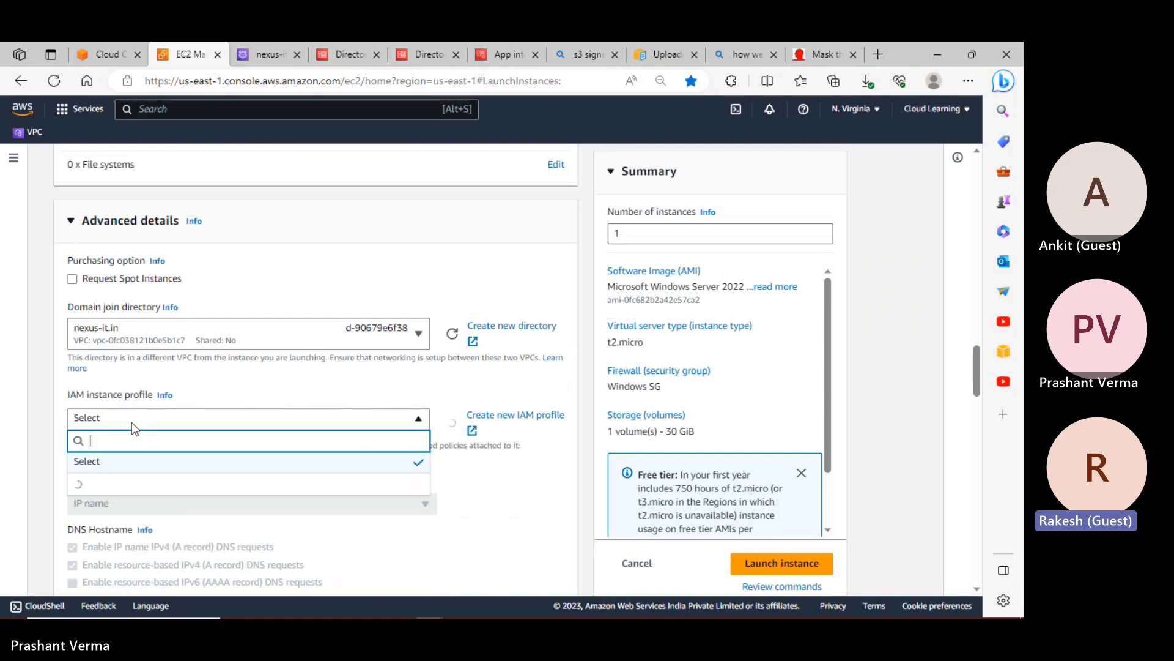
{"action": "scroll", "coordinate": [196, 537], "scroll_direction": "down", "scroll_amount": 4}
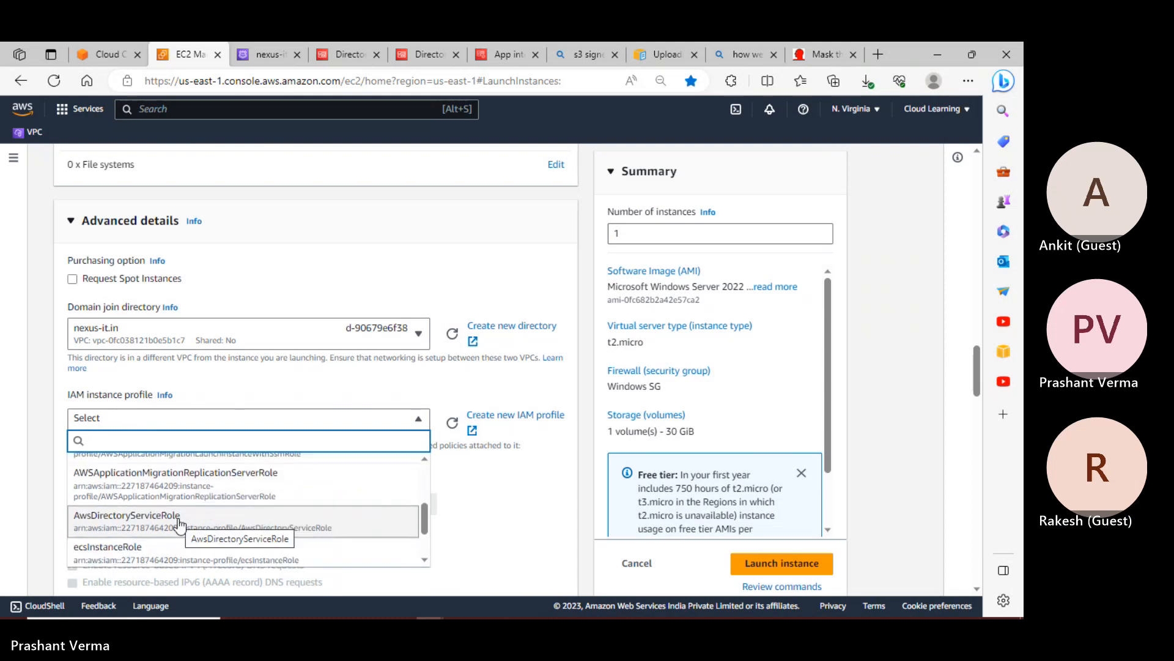
{"action": "left_click", "coordinate": [187, 525]}
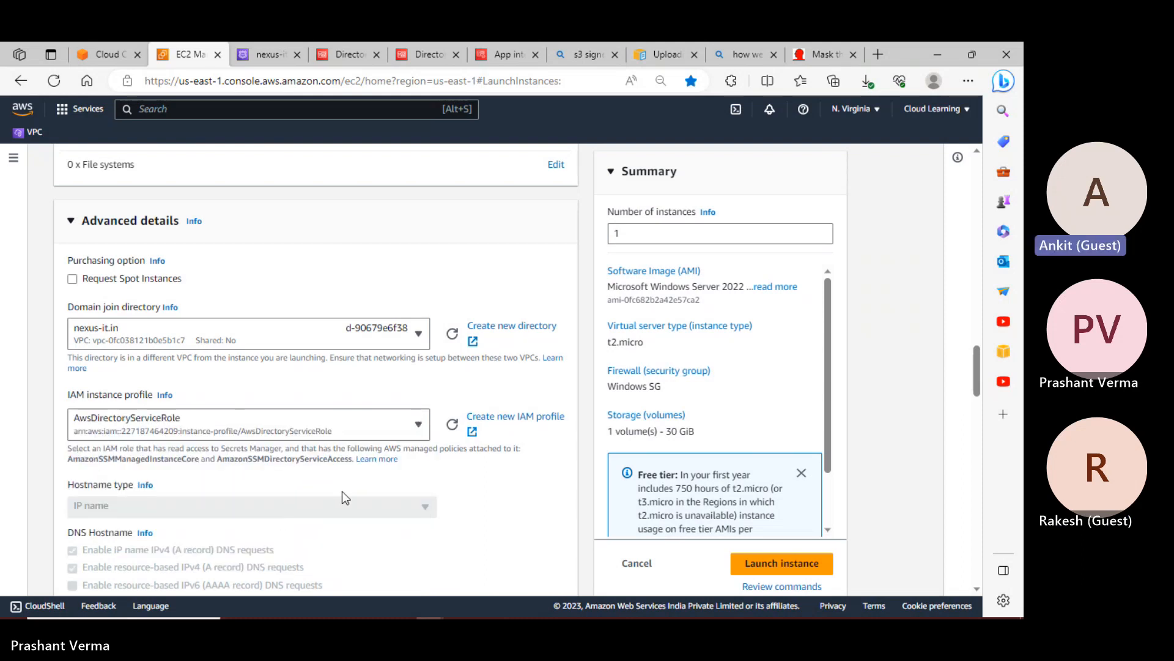
Launch the configured testcustomwin instance
{"action": "scroll", "coordinate": [342, 495], "scroll_direction": "down", "scroll_amount": 3}
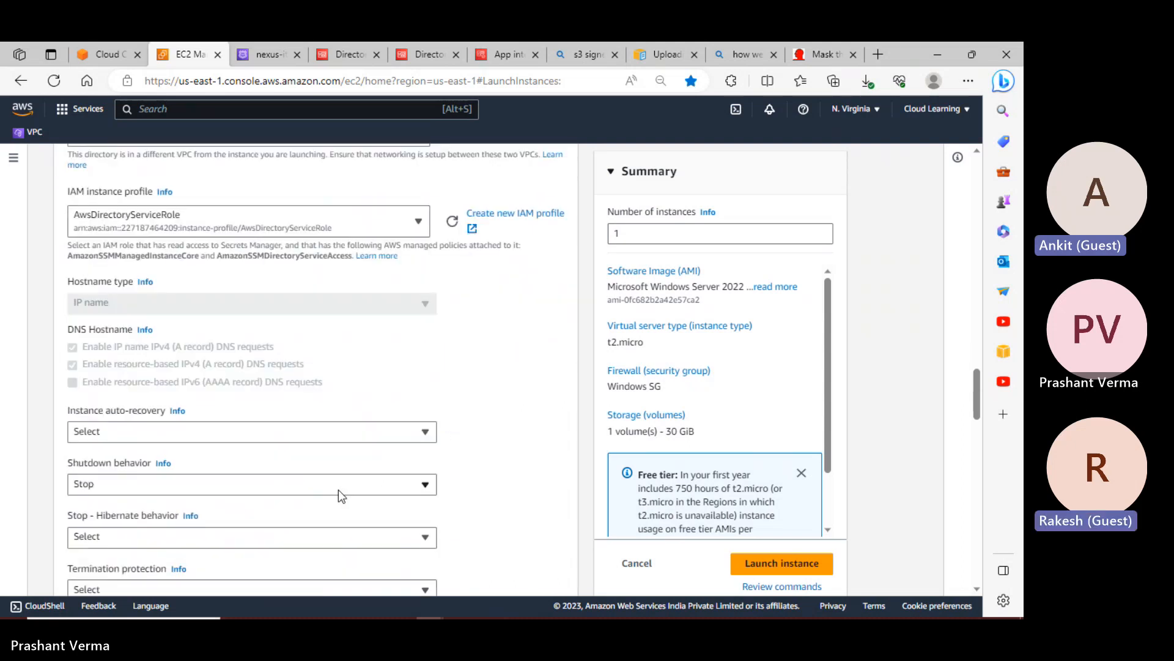
{"action": "scroll", "coordinate": [335, 489], "scroll_direction": "down", "scroll_amount": 6}
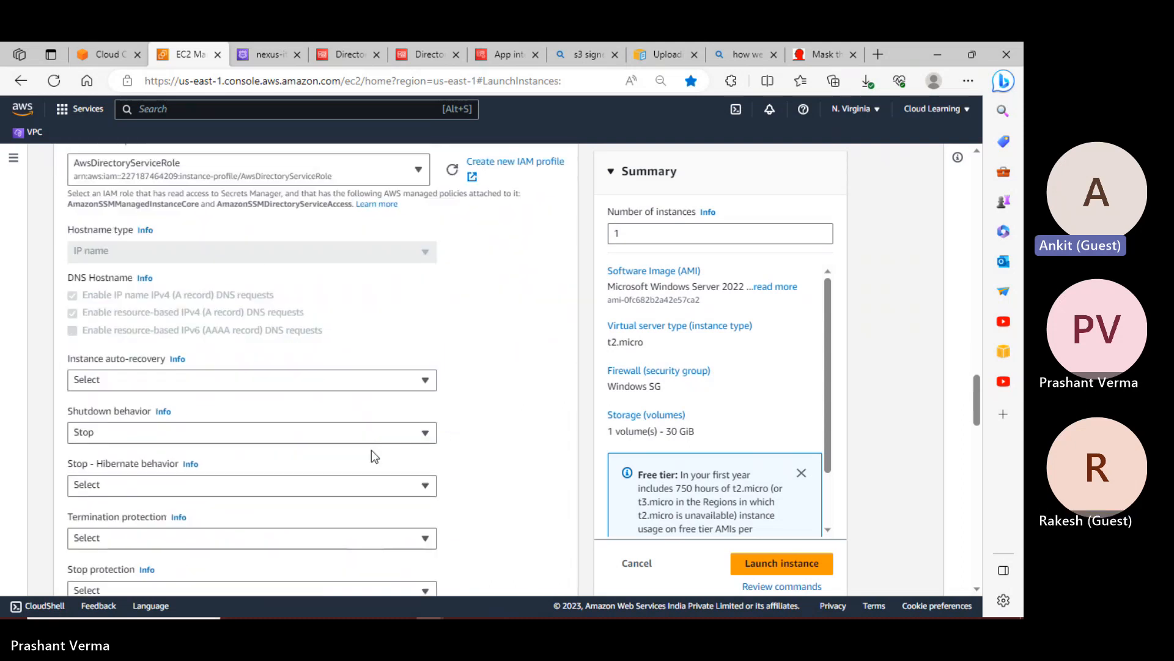
{"action": "left_click", "coordinate": [825, 571]}
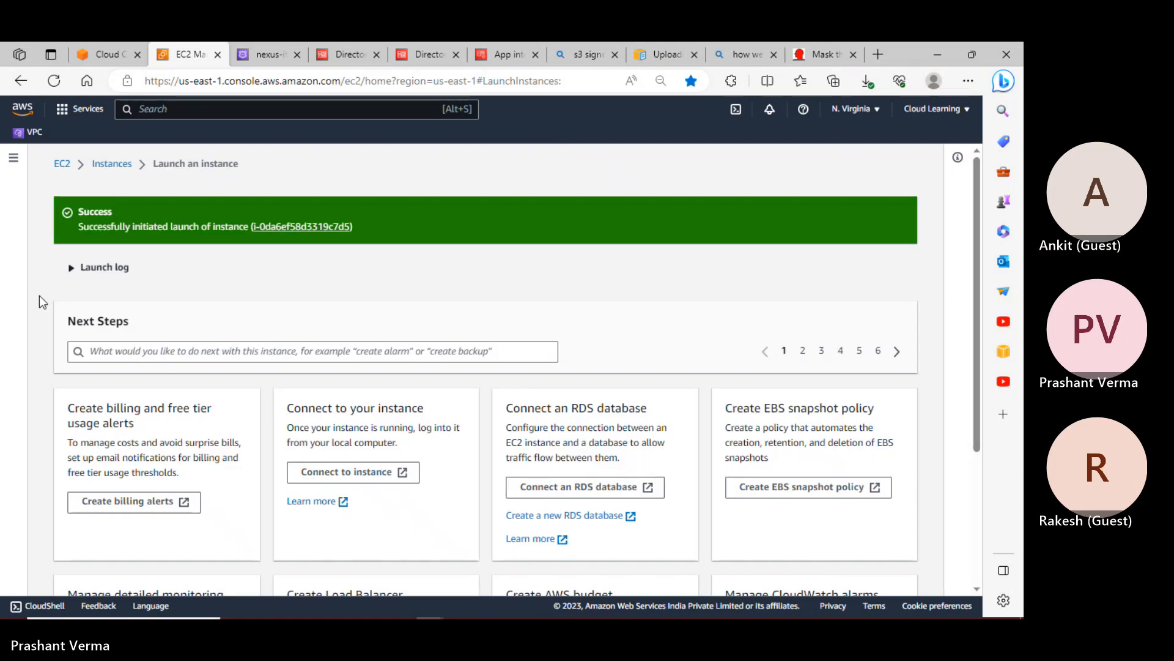
Return to the Instances list and inspect windowsserver's networking details and private IPv4 address
{"action": "left_click", "coordinate": [117, 165]}
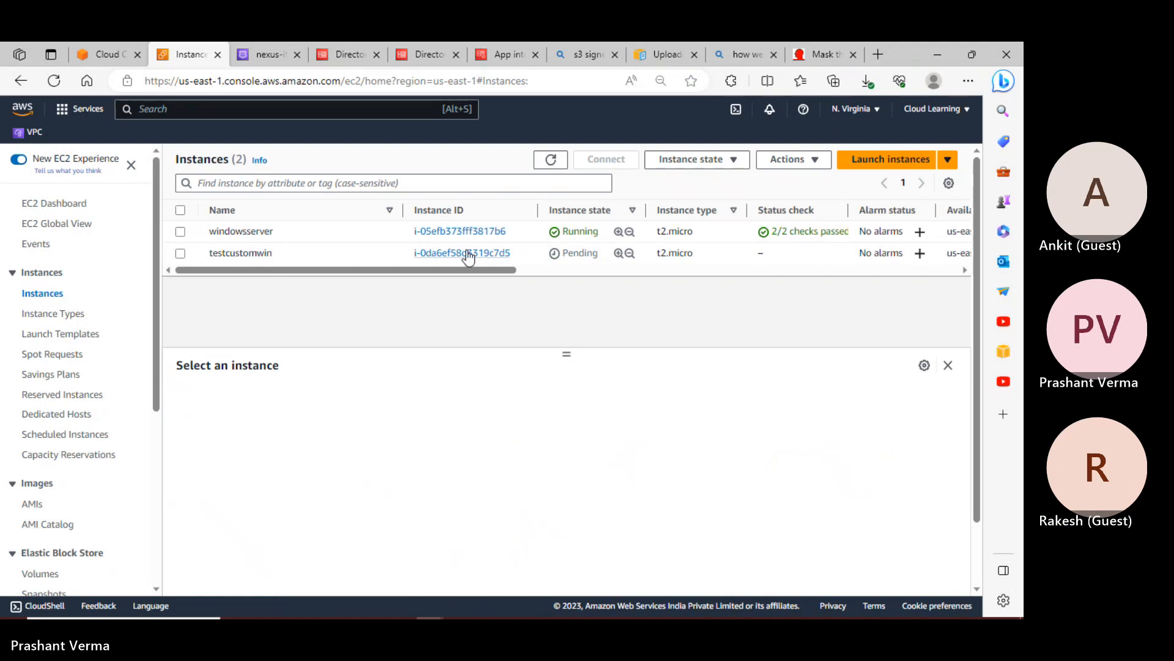
{"action": "left_click", "coordinate": [179, 232]}
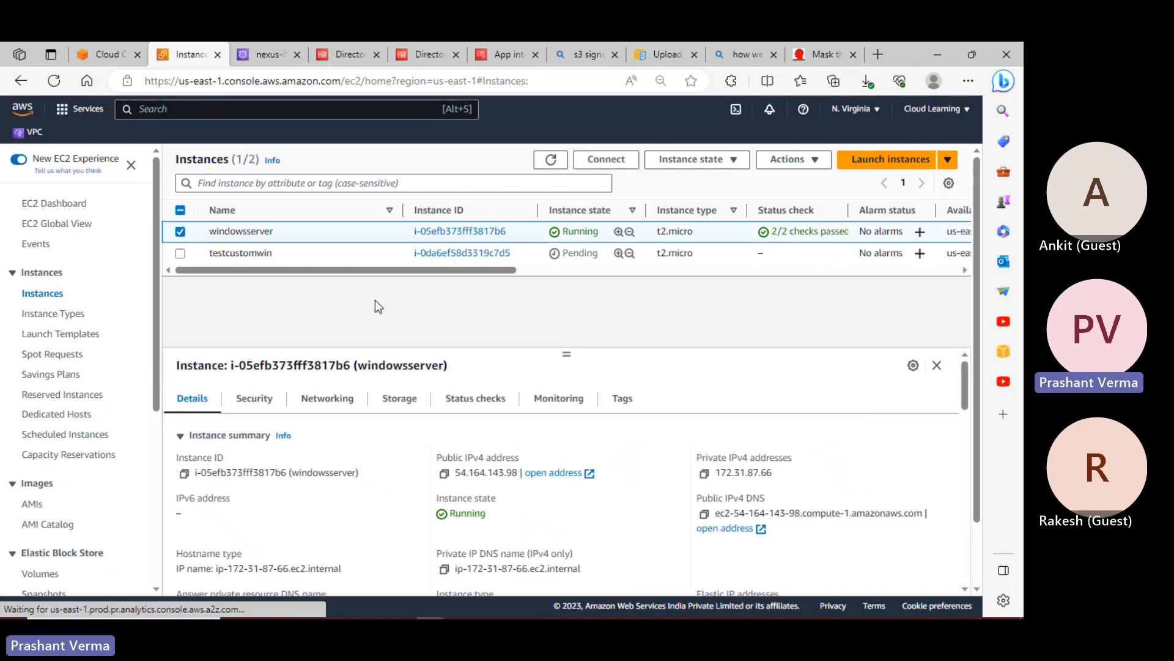
{"action": "left_click", "coordinate": [315, 399]}
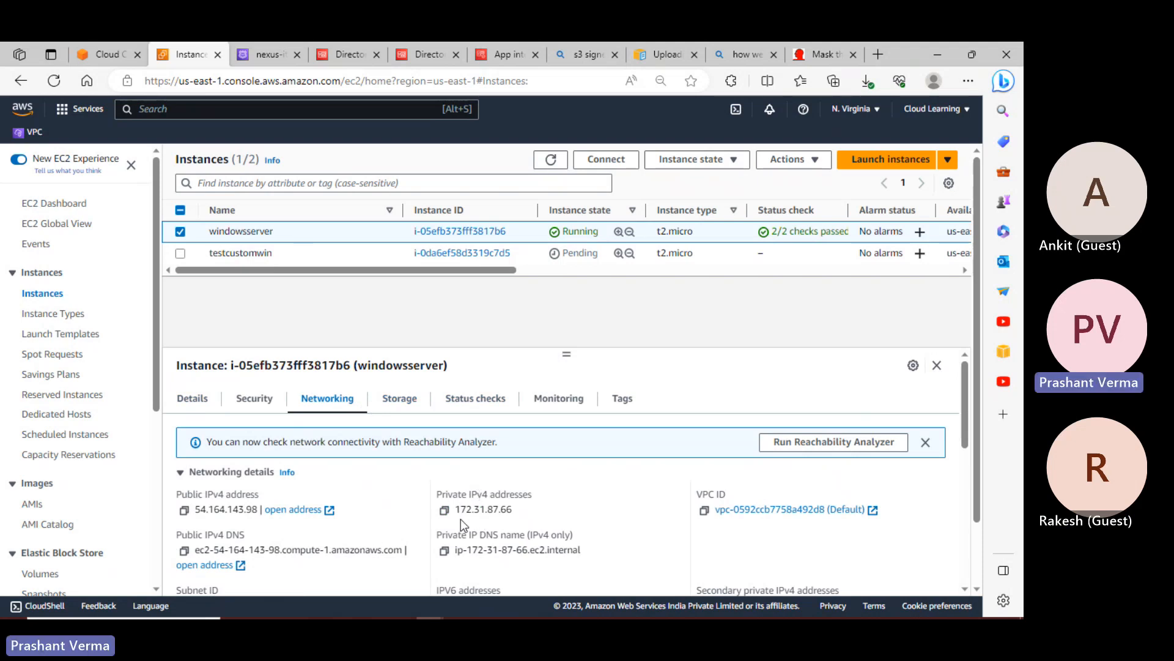
{"action": "left_click_drag", "start_coordinate": [455, 510], "coordinate": [500, 510]}
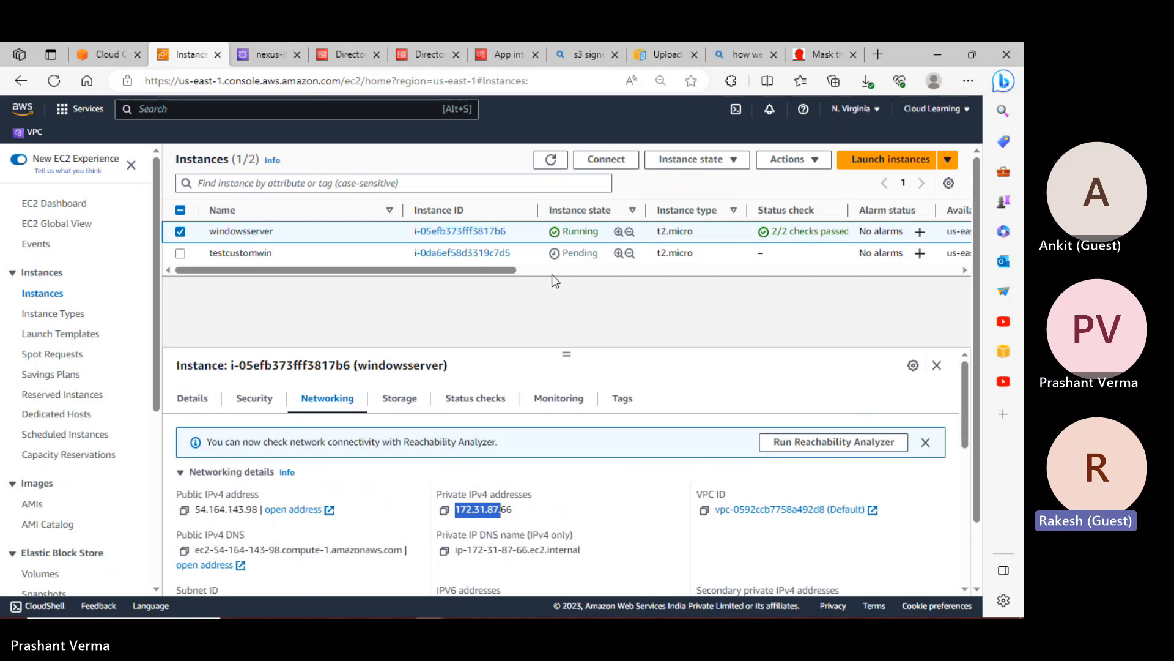
{"action": "left_click", "coordinate": [181, 232]}
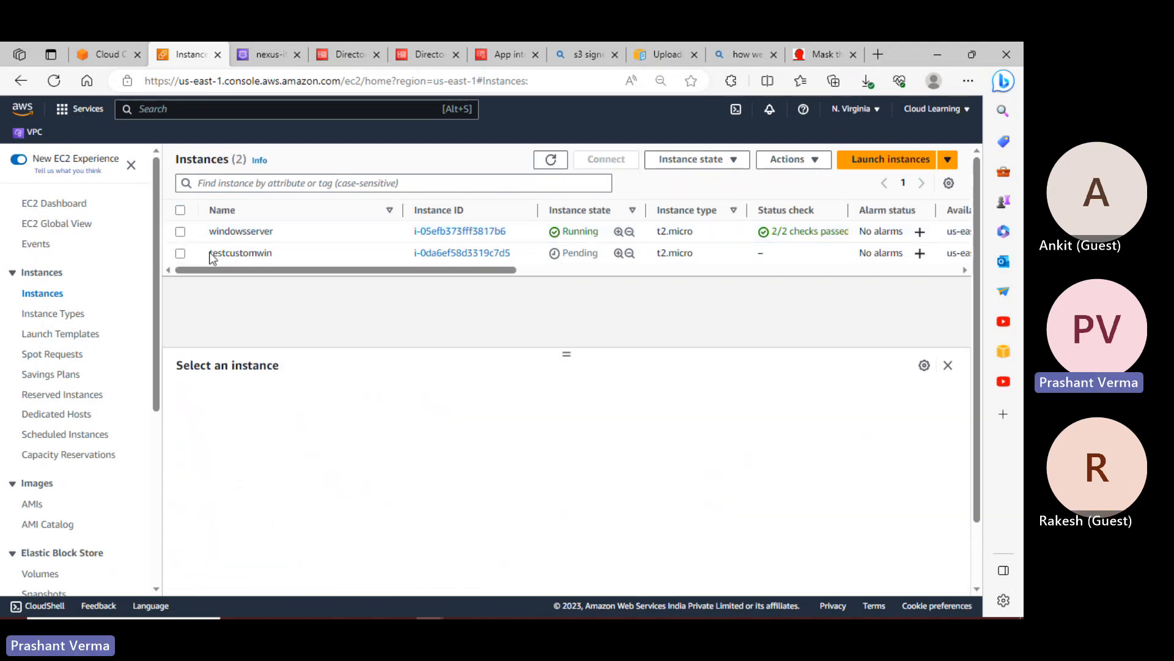
Refresh the list, select testcustomwin and copy its public IPv4 address 34.224.99.62
{"action": "left_click", "coordinate": [180, 253]}
{"action": "left_click", "coordinate": [552, 161]}
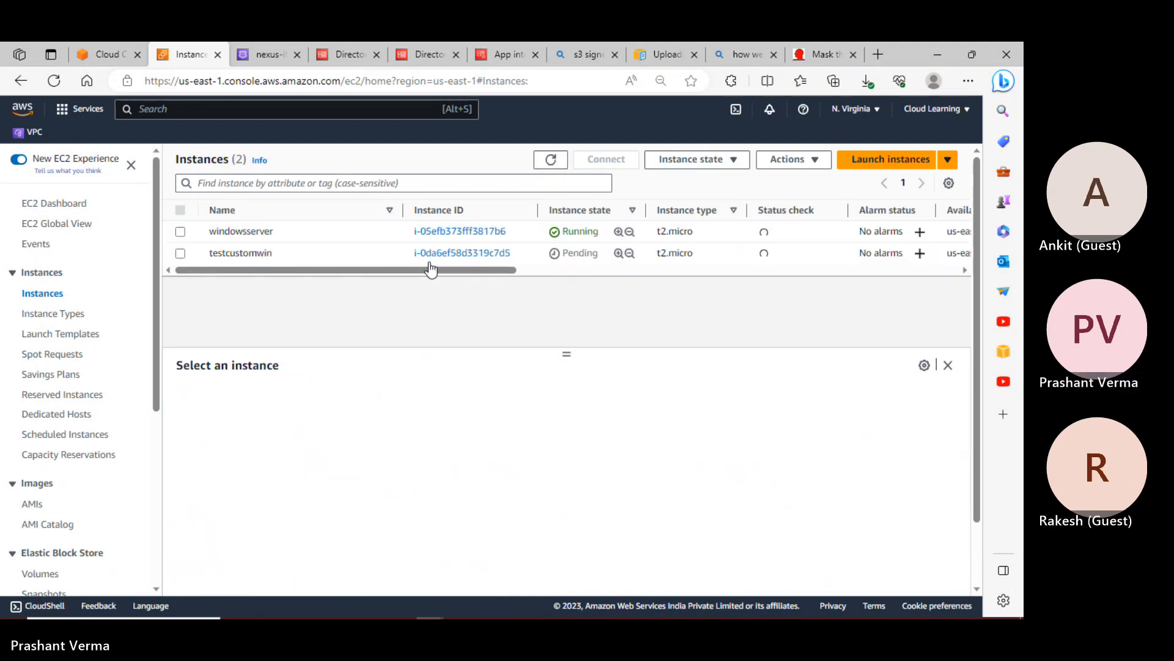
{"action": "left_click", "coordinate": [185, 254]}
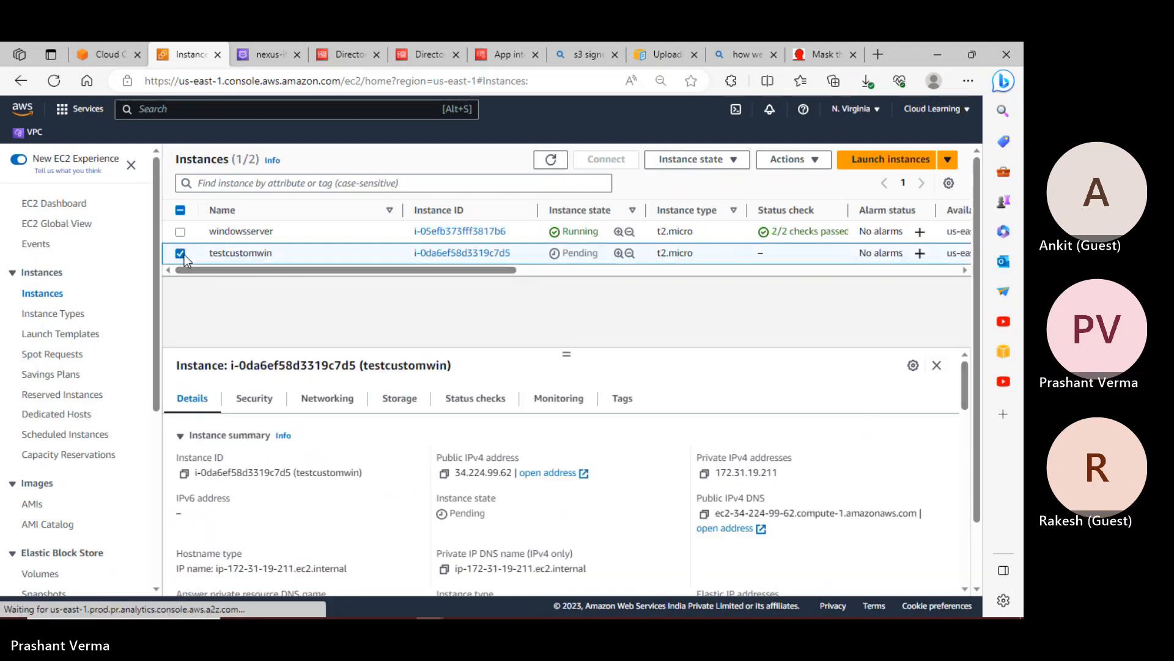
{"action": "left_click", "coordinate": [445, 473]}
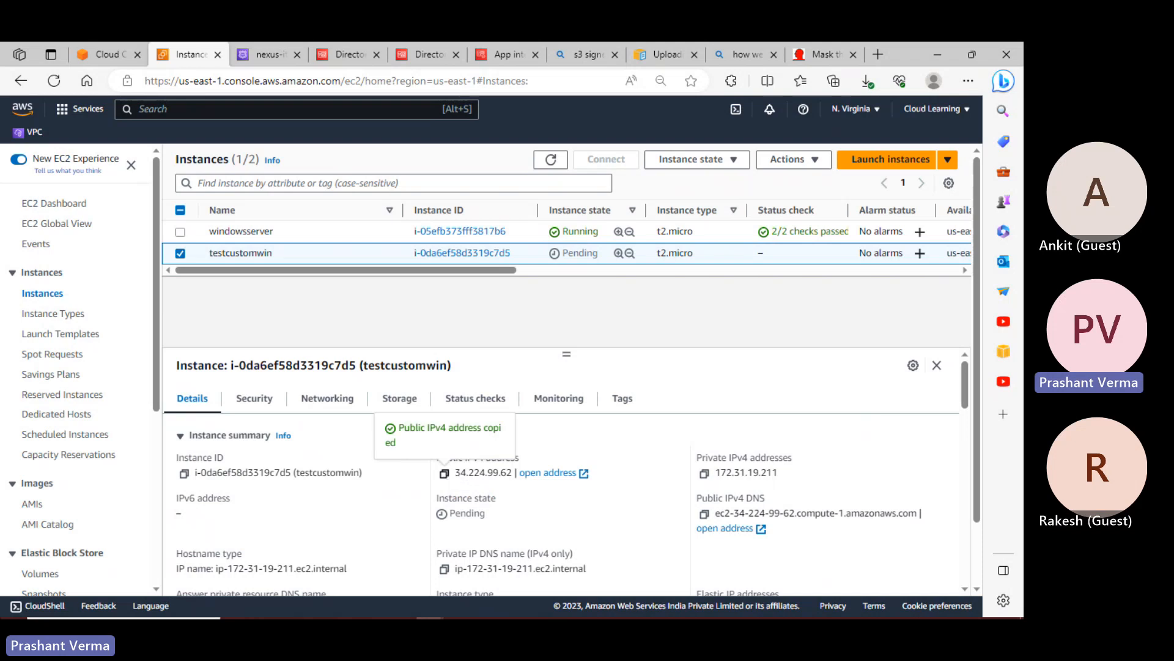
Start the Remote Desktop client by running mstsc
{"action": "right_click", "coordinate": [14, 610]}
{"action": "left_click", "coordinate": [49, 538]}
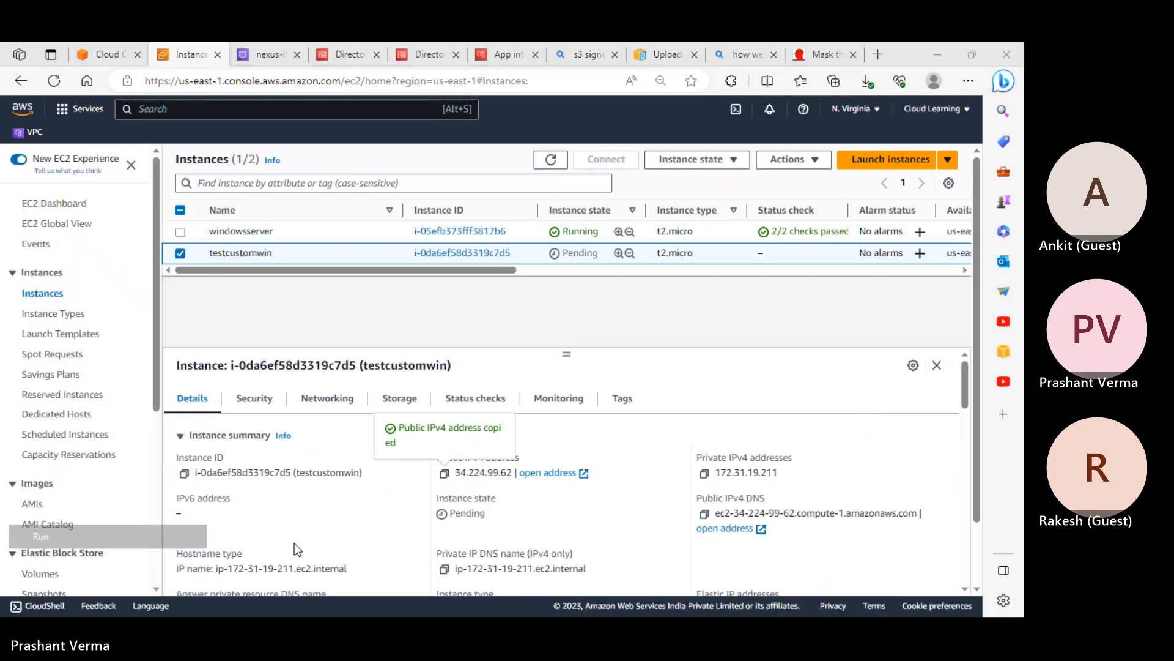
{"action": "type", "text": "mstsc"}
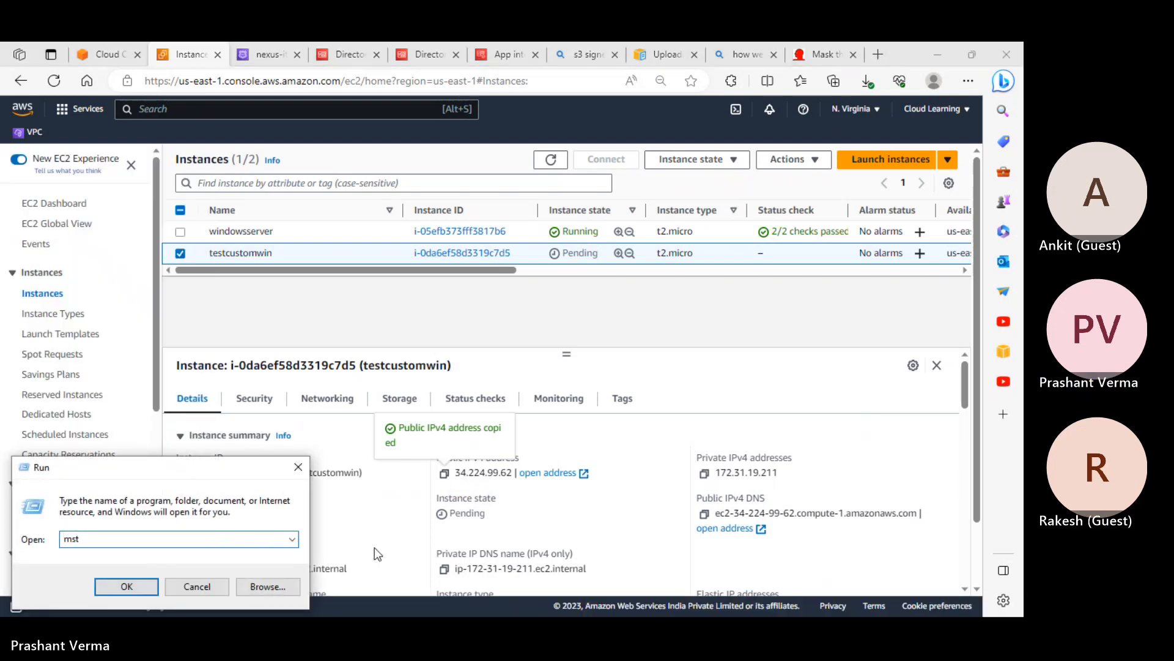
{"action": "key", "text": "Return"}
Attempt a Remote Desktop connection to 34.224.99.62, then dismiss the progress and minimize the window
{"action": "key", "text": "ctrl+v"}
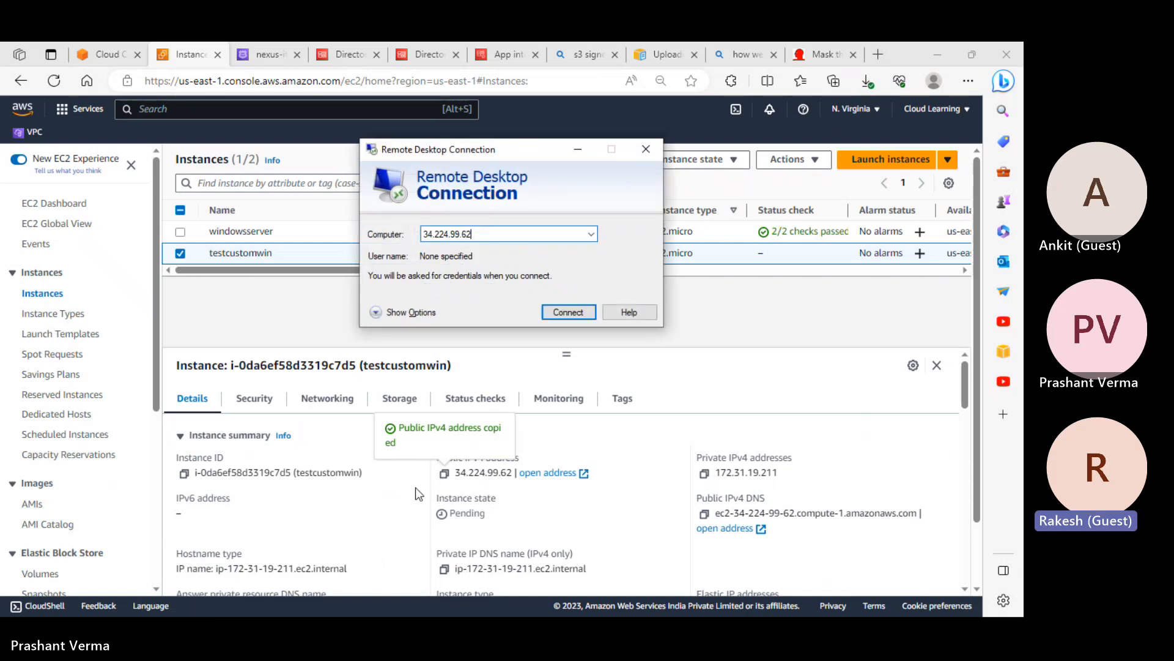
{"action": "left_click", "coordinate": [568, 318]}
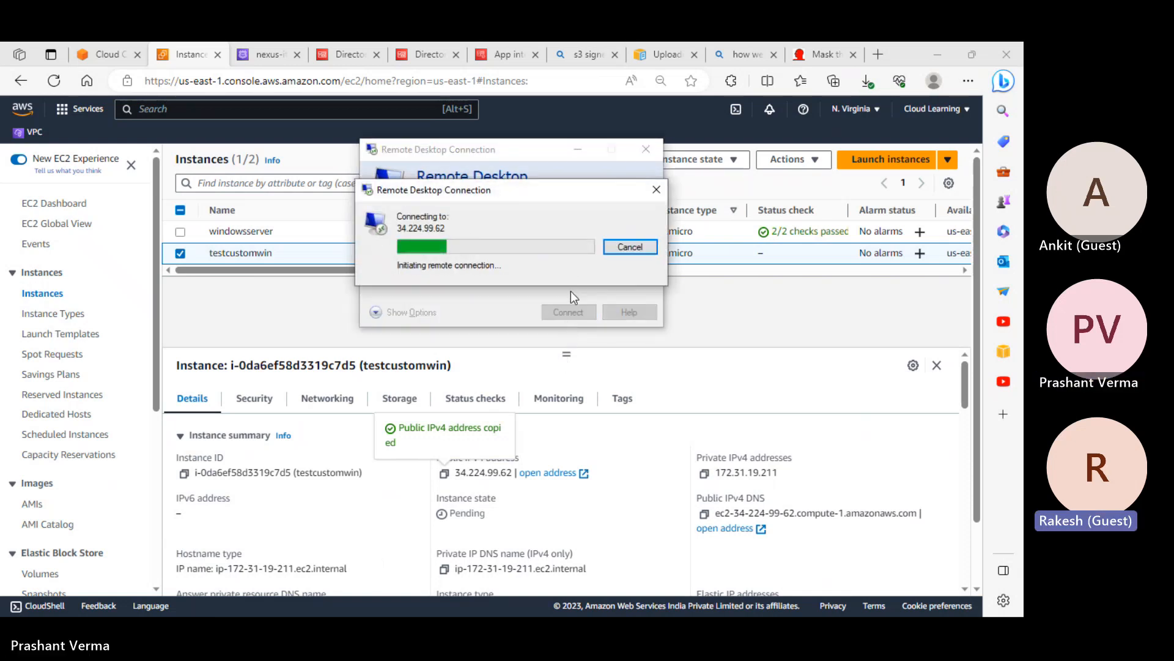
{"action": "left_click", "coordinate": [648, 249]}
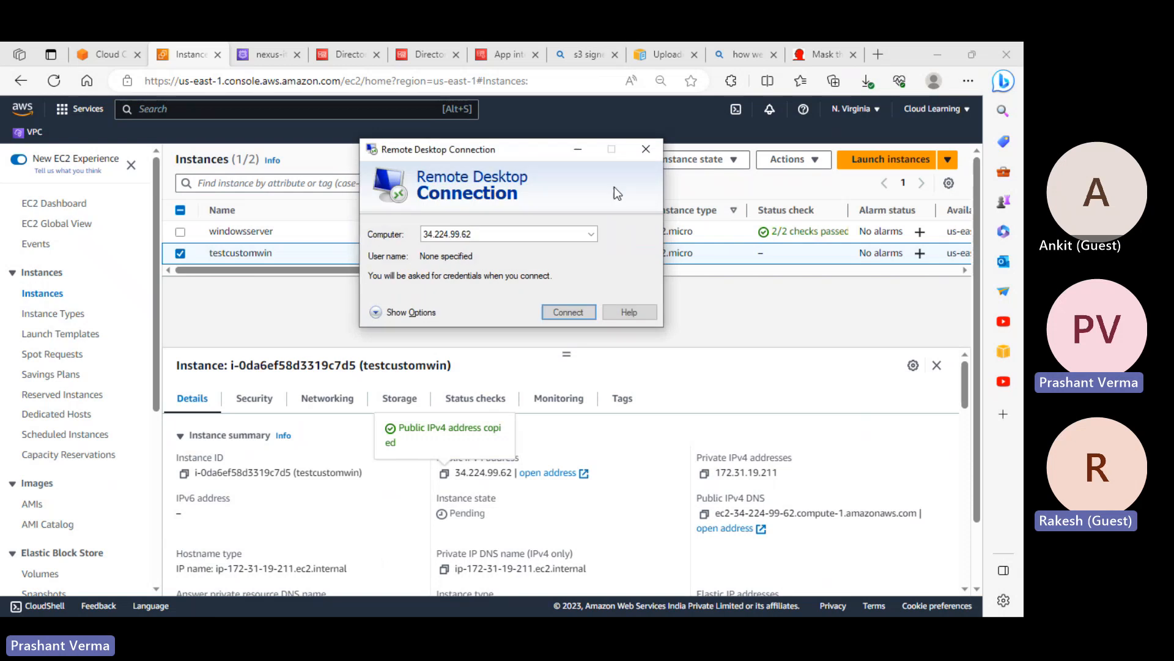
{"action": "left_click", "coordinate": [578, 149]}
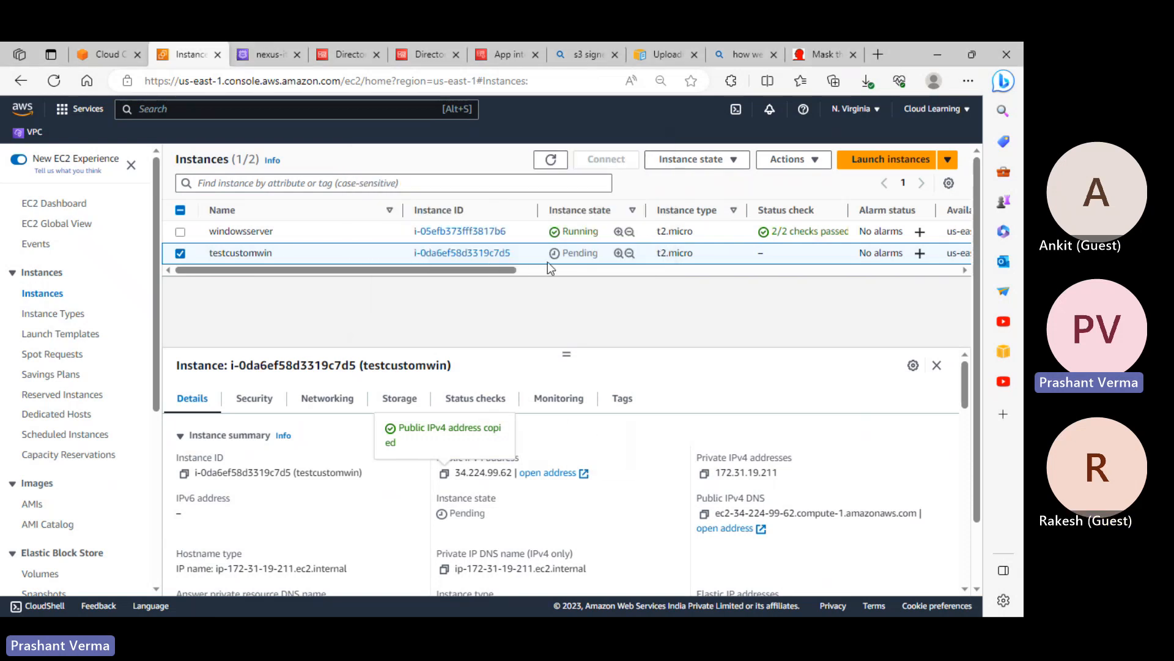
Review testcustomwin's networking (public 34.224.99.62, private 172.31.19.211) and start another instance launch
{"action": "left_click", "coordinate": [342, 403]}
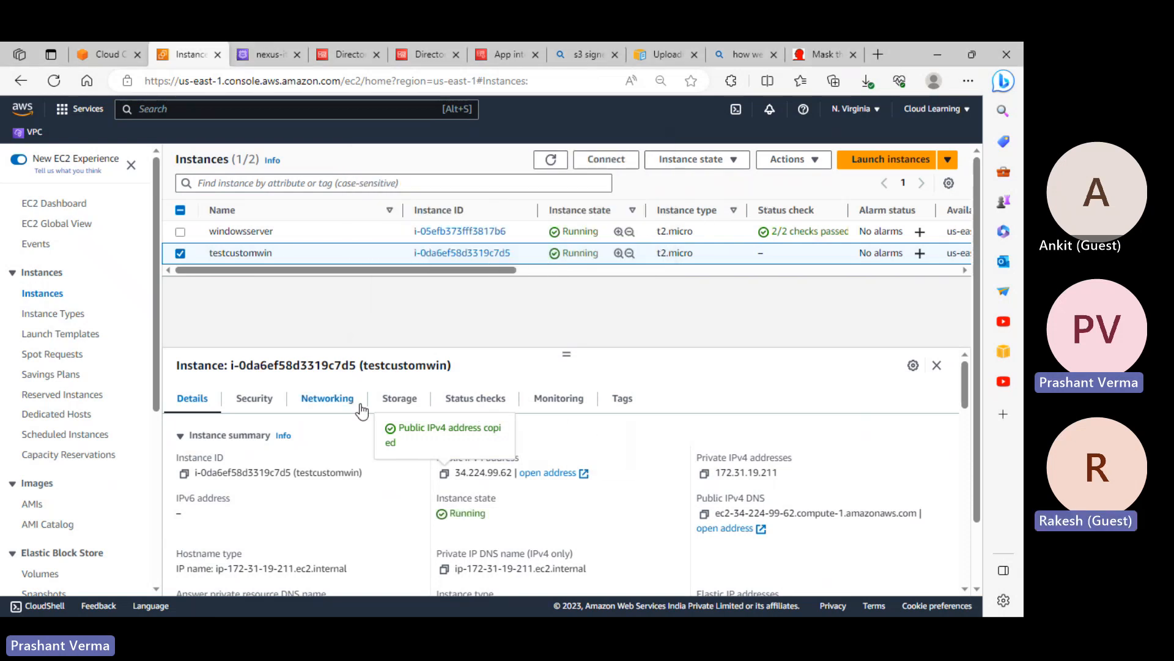
{"action": "scroll", "coordinate": [429, 508], "scroll_direction": "down", "scroll_amount": 2}
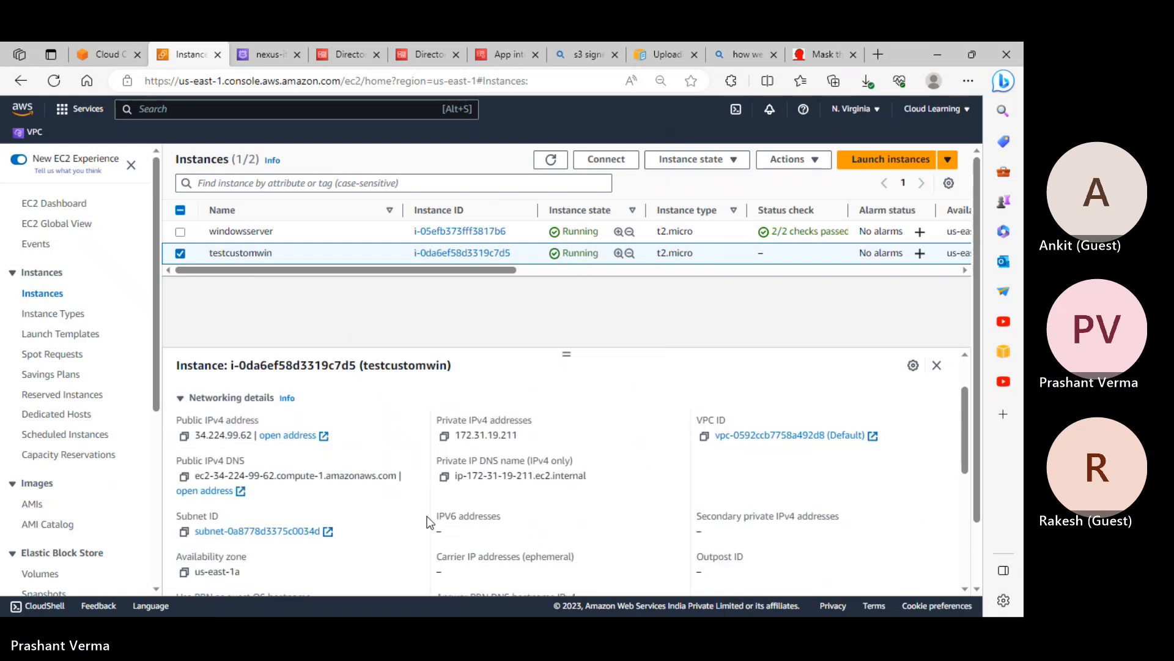
{"action": "scroll", "coordinate": [431, 521], "scroll_direction": "up", "scroll_amount": 2}
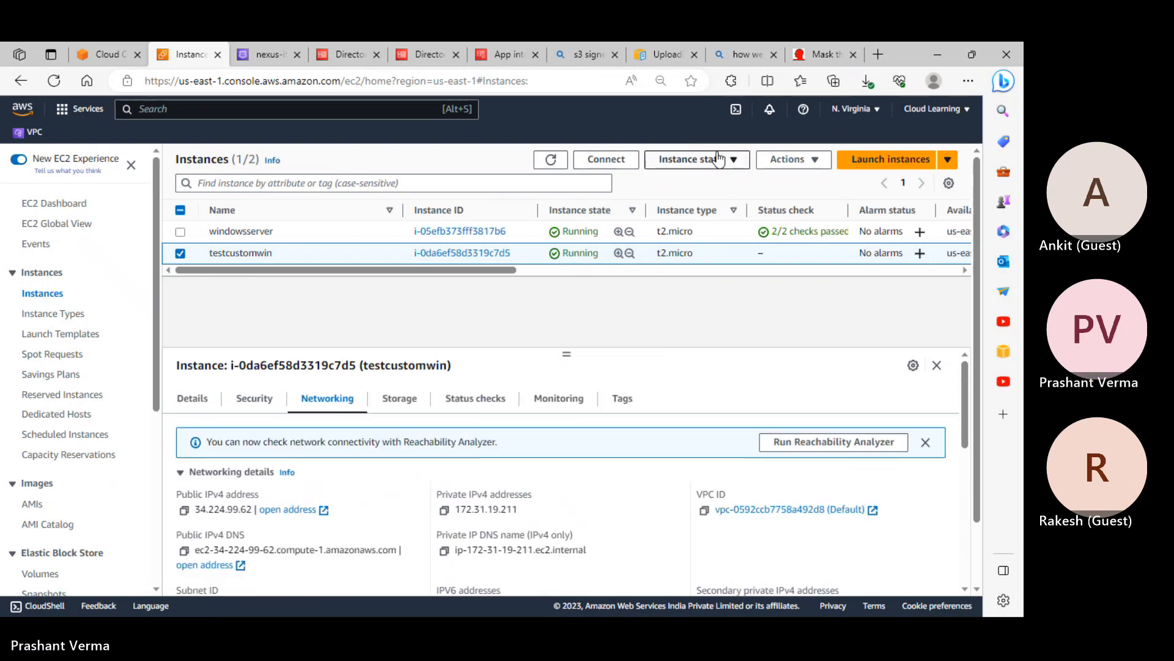
{"action": "left_click", "coordinate": [793, 159]}
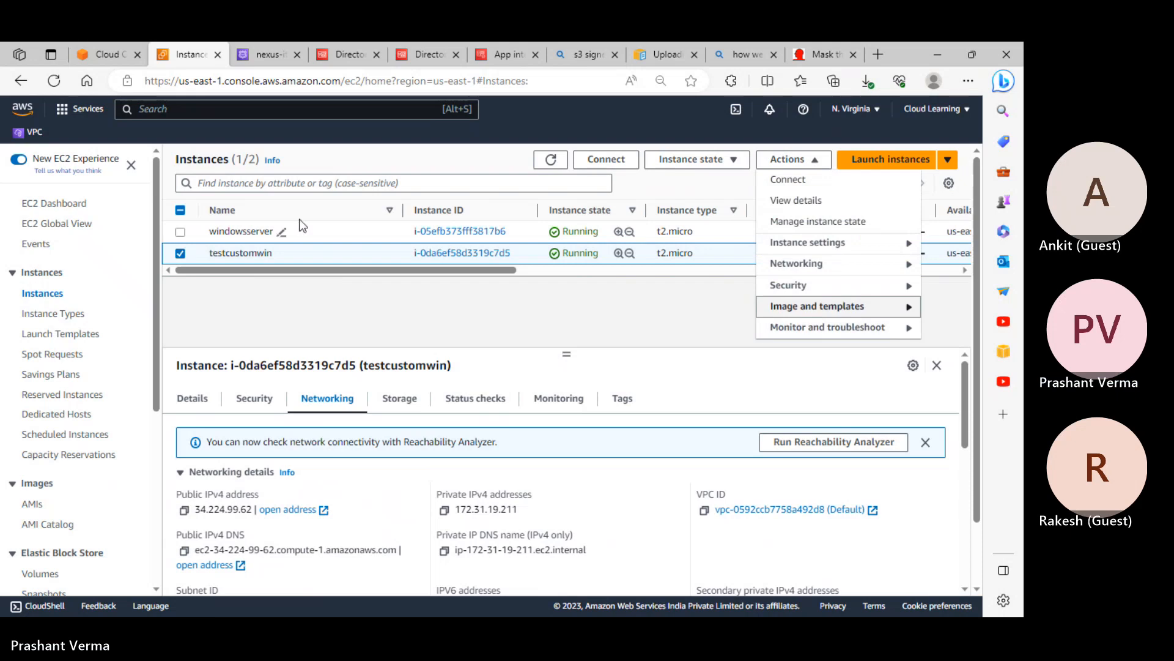
{"action": "left_click", "coordinate": [892, 159]}
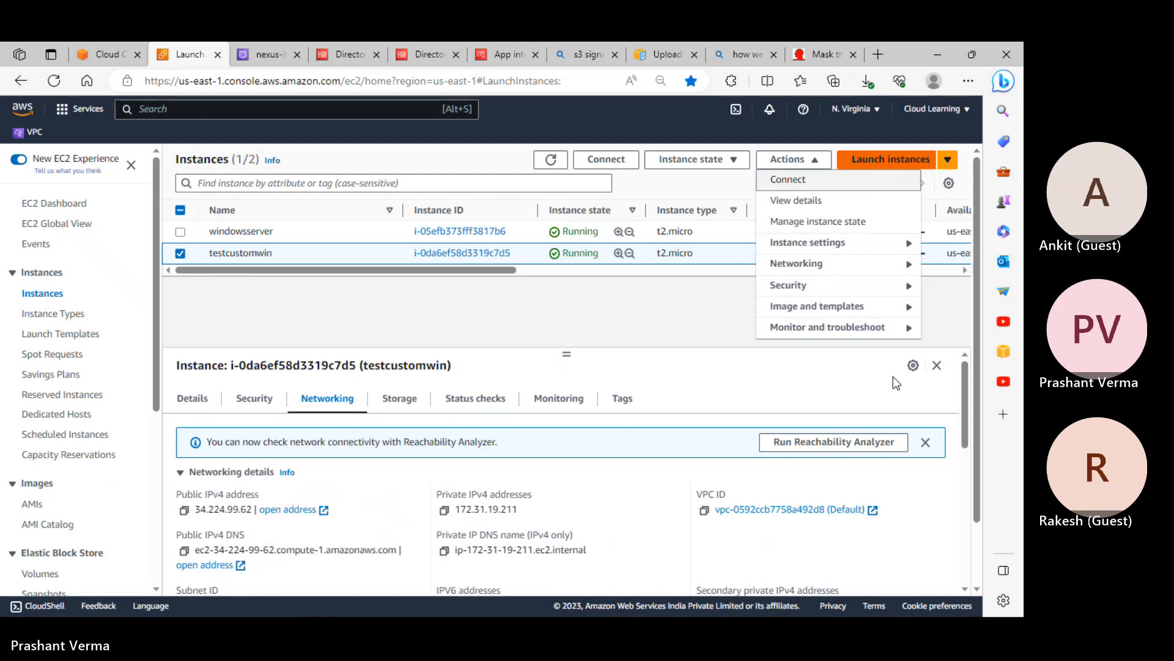
Name the new instance win3 with the Windows Server 2022 AMI and the Windowskey key pair
{"action": "scroll", "coordinate": [204, 278], "scroll_direction": "up", "scroll_amount": 3}
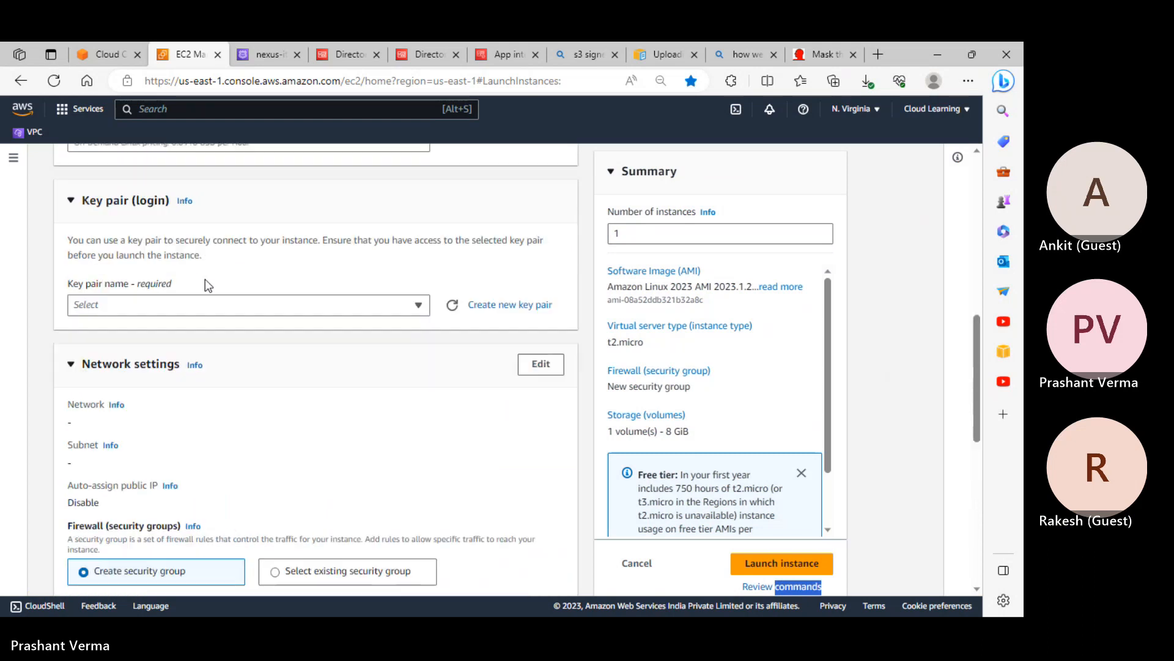
{"action": "scroll", "coordinate": [204, 279], "scroll_direction": "up", "scroll_amount": 10}
{"action": "left_click", "coordinate": [153, 343]}
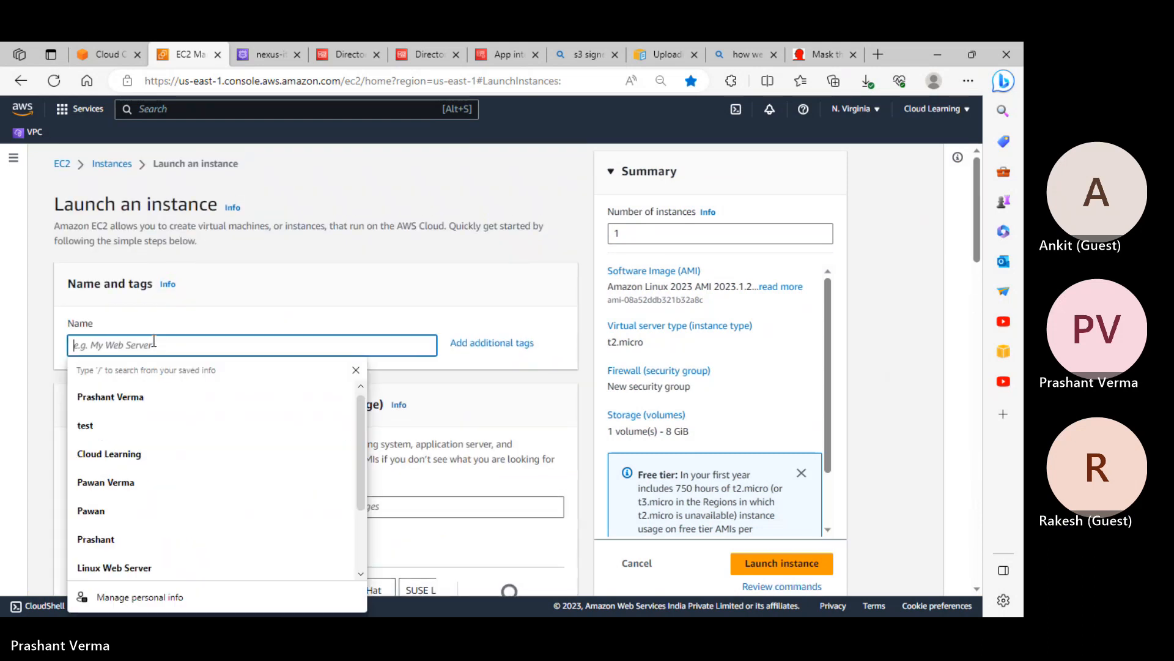
{"action": "type", "text": "win3"}
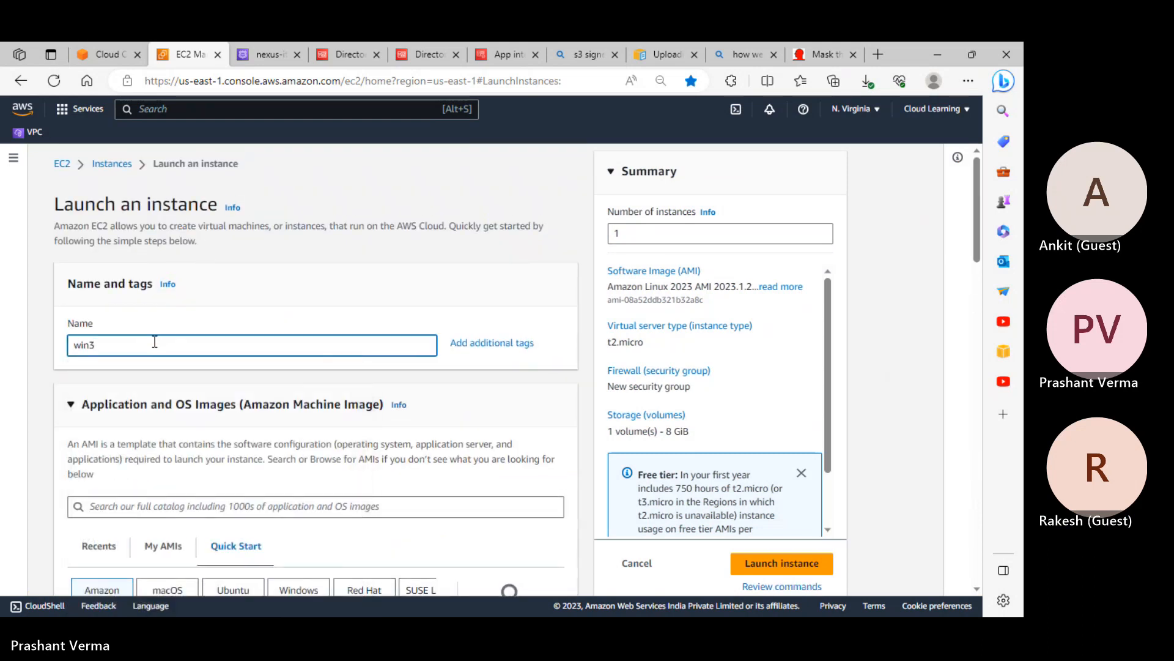
{"action": "scroll", "coordinate": [227, 357], "scroll_direction": "down", "scroll_amount": 5}
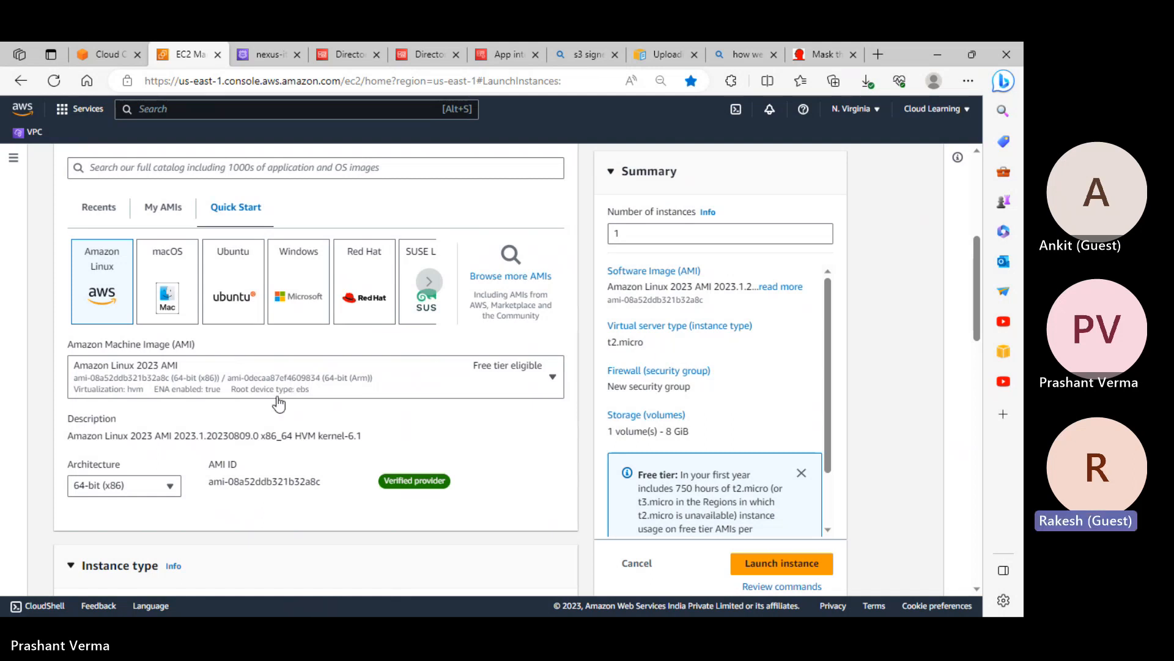
{"action": "left_click", "coordinate": [317, 295]}
{"action": "scroll", "coordinate": [258, 526], "scroll_direction": "down", "scroll_amount": 6}
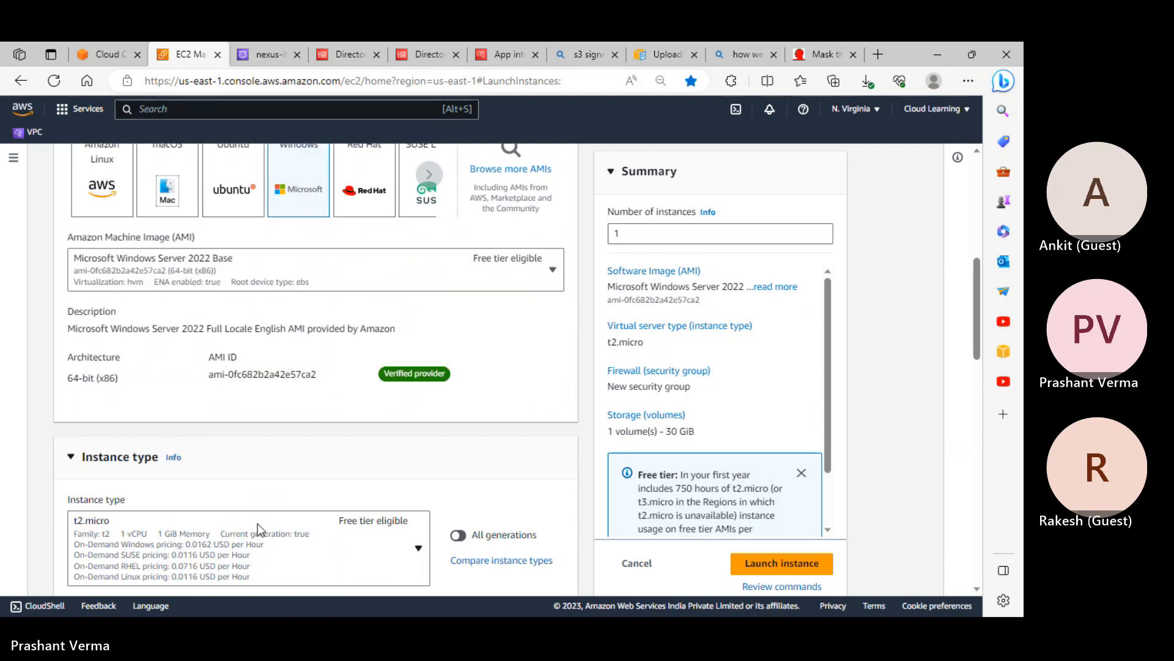
{"action": "left_click", "coordinate": [121, 441]}
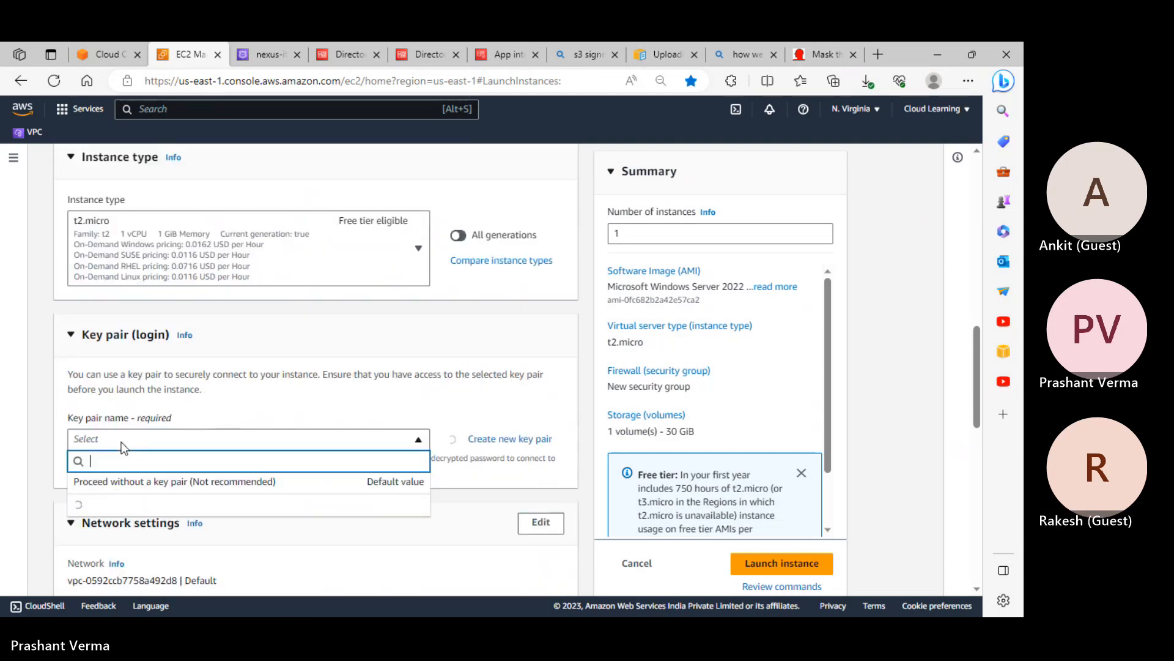
{"action": "left_click", "coordinate": [182, 524]}
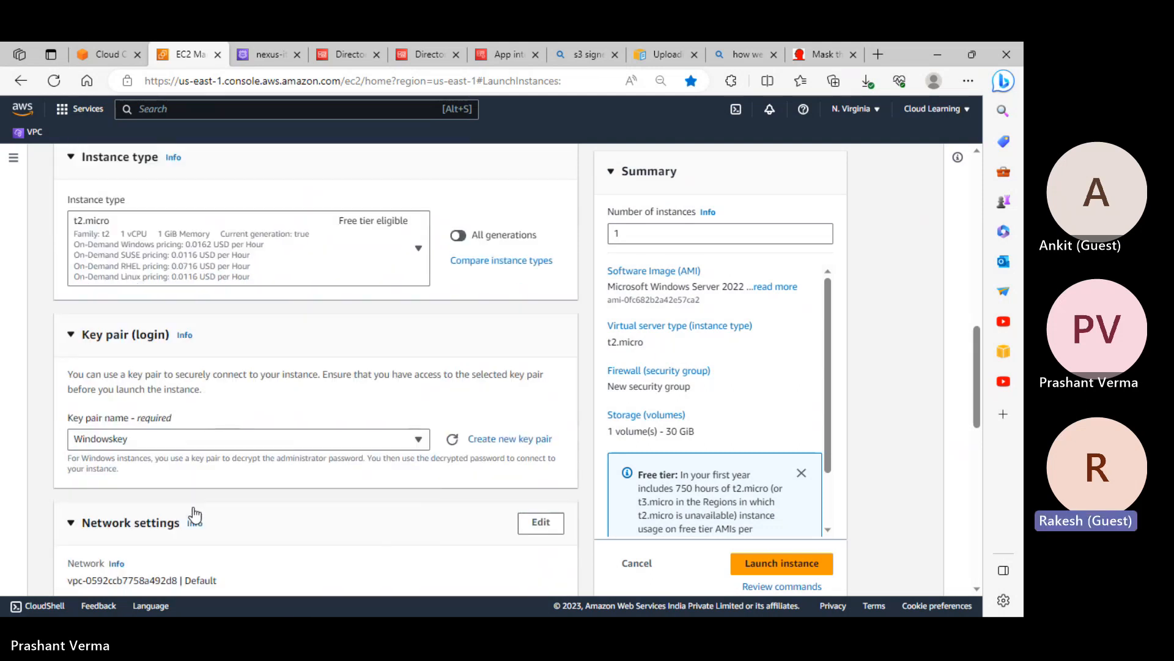
Place win3 in customvpc's publicsubnet with automatic public IP assignment enabled
{"action": "scroll", "coordinate": [451, 320], "scroll_direction": "down", "scroll_amount": 3}
{"action": "left_click", "coordinate": [543, 319]}
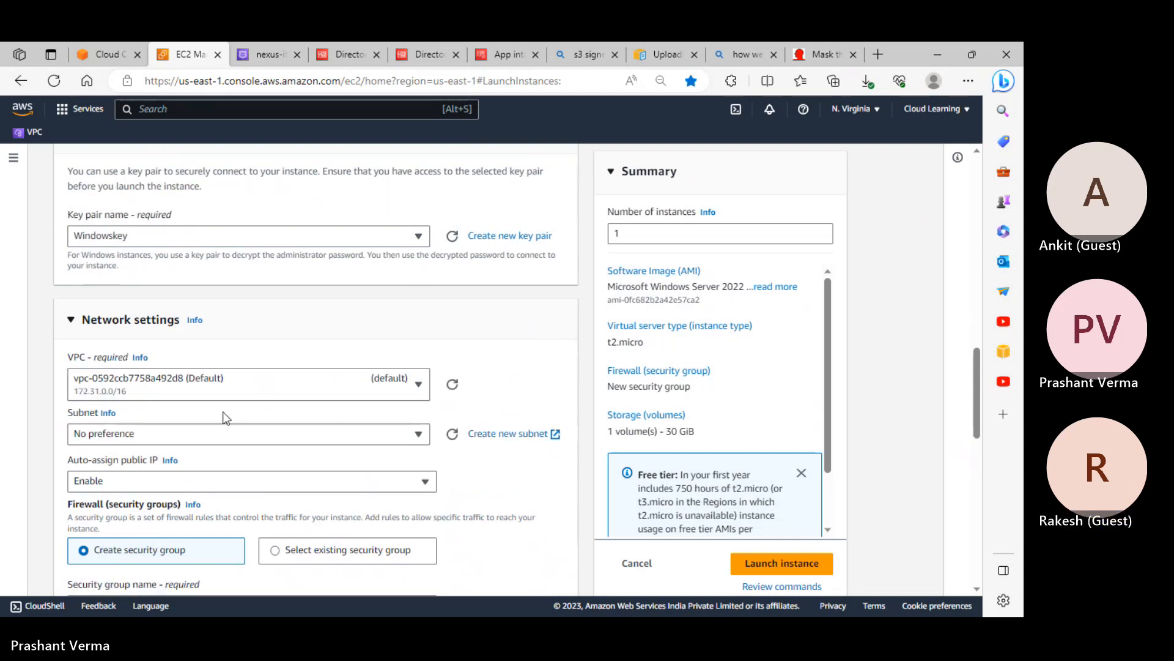
{"action": "left_click", "coordinate": [164, 396]}
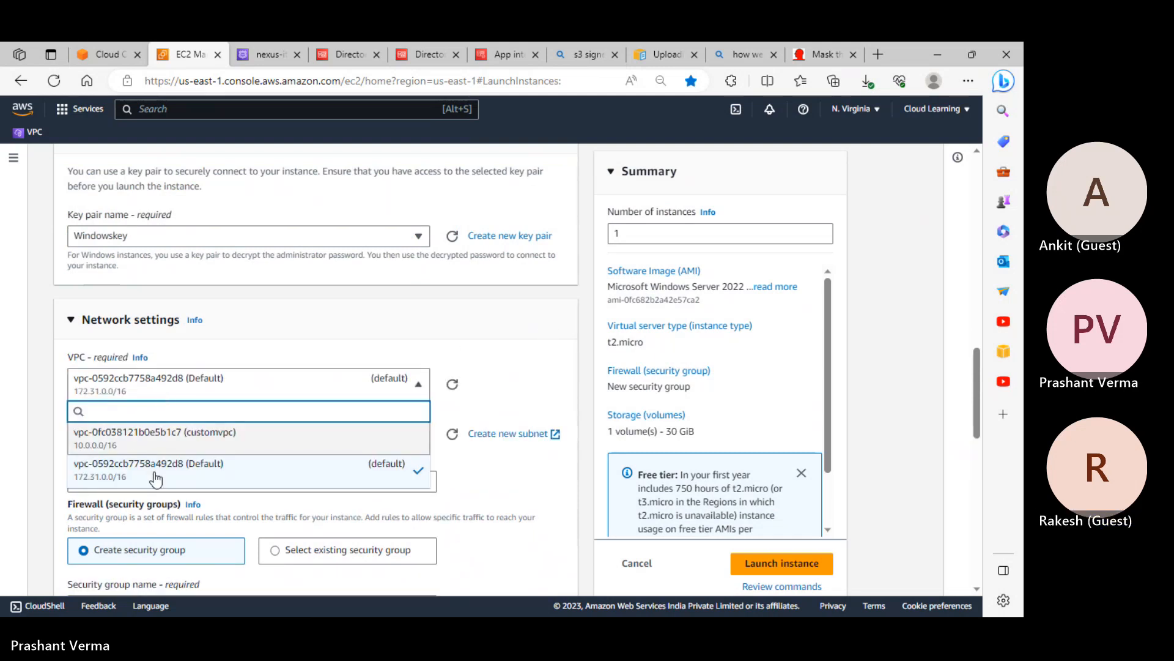
{"action": "left_click", "coordinate": [159, 436]}
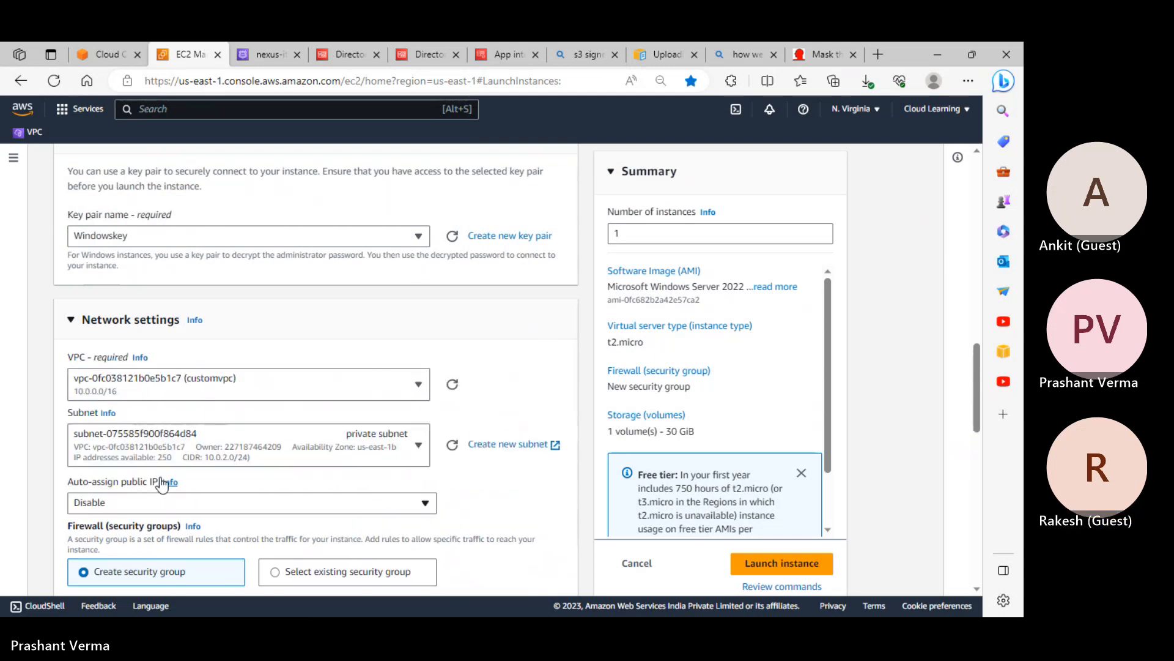
{"action": "left_click", "coordinate": [159, 503]}
{"action": "left_click", "coordinate": [155, 454]}
{"action": "left_click", "coordinate": [174, 441]}
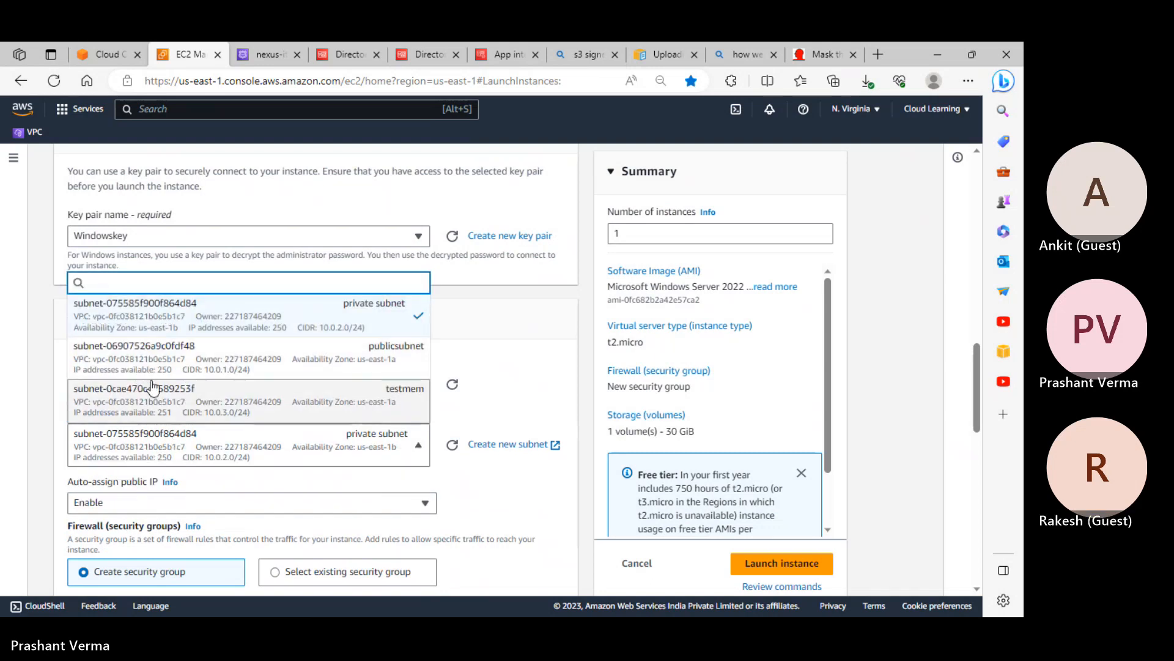
{"action": "left_click", "coordinate": [374, 360]}
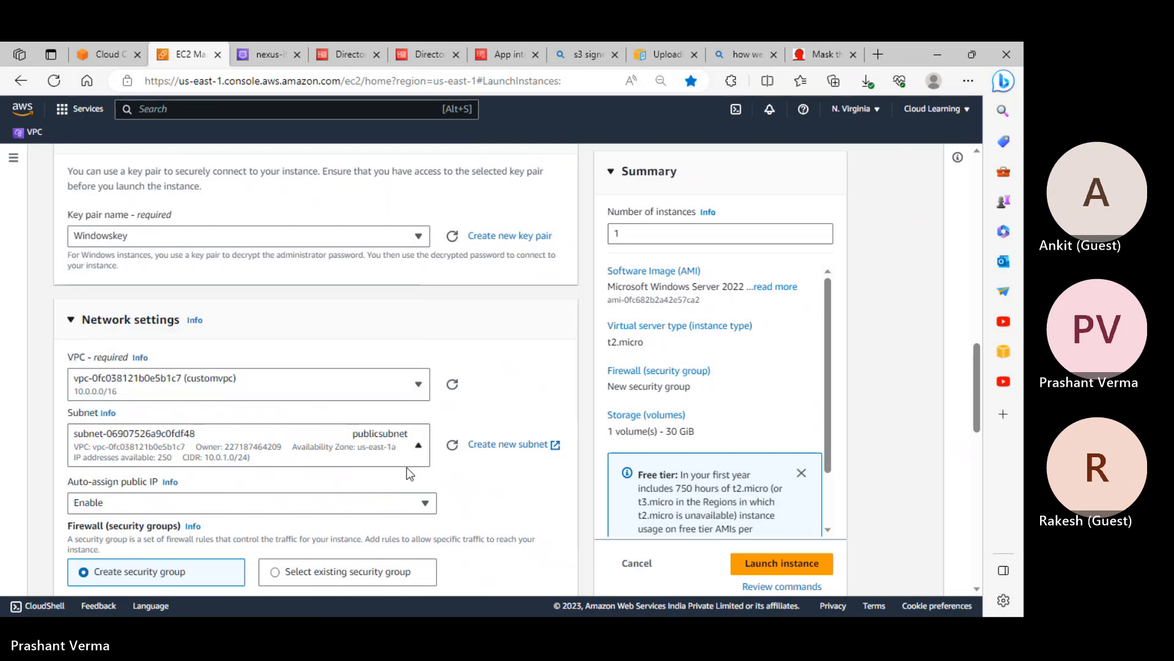
Attach the existing default security group to win3
{"action": "scroll", "coordinate": [371, 475], "scroll_direction": "down", "scroll_amount": 5}
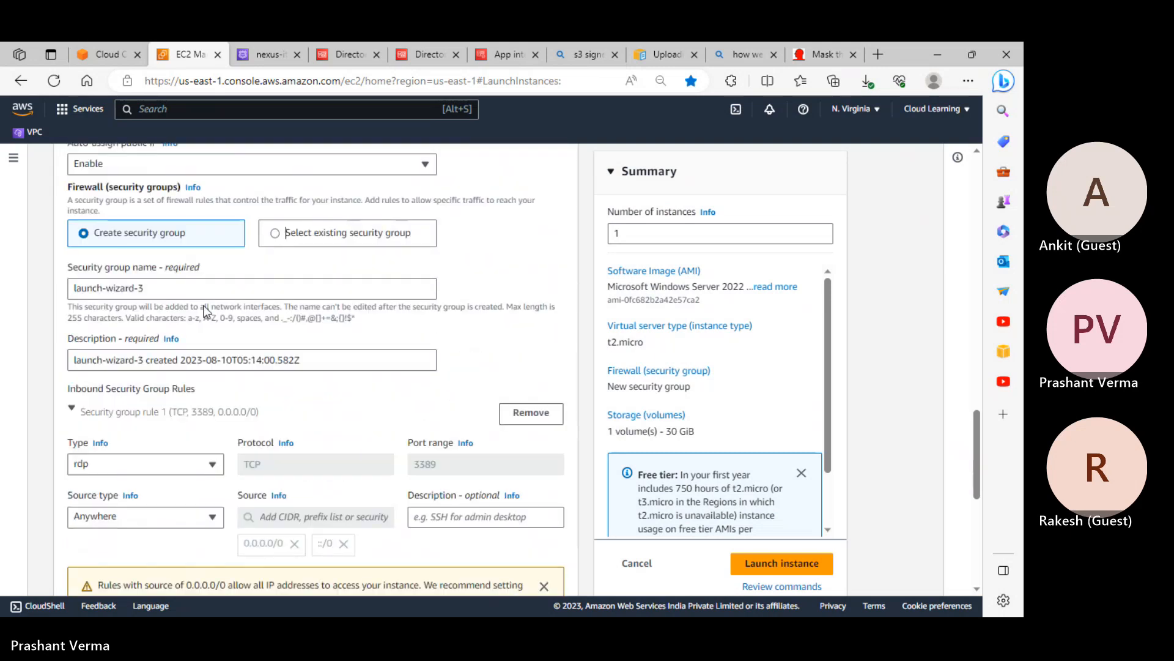
{"action": "left_click", "coordinate": [347, 232]}
{"action": "left_click", "coordinate": [147, 288]}
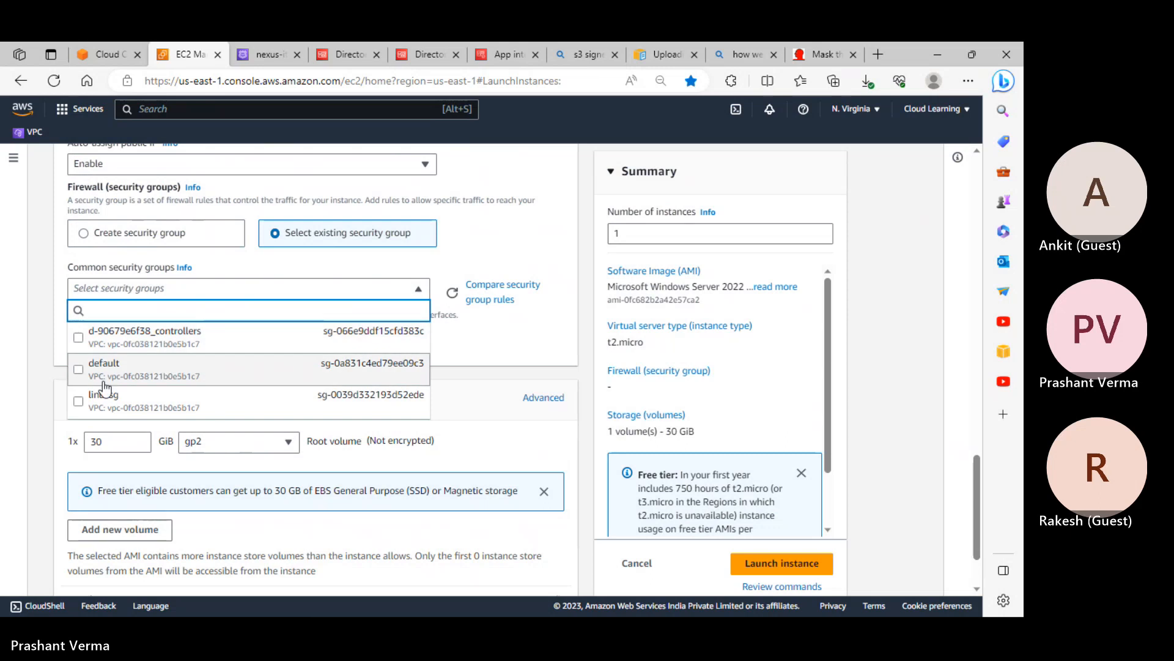
{"action": "scroll", "coordinate": [134, 377], "scroll_direction": "down", "scroll_amount": 2}
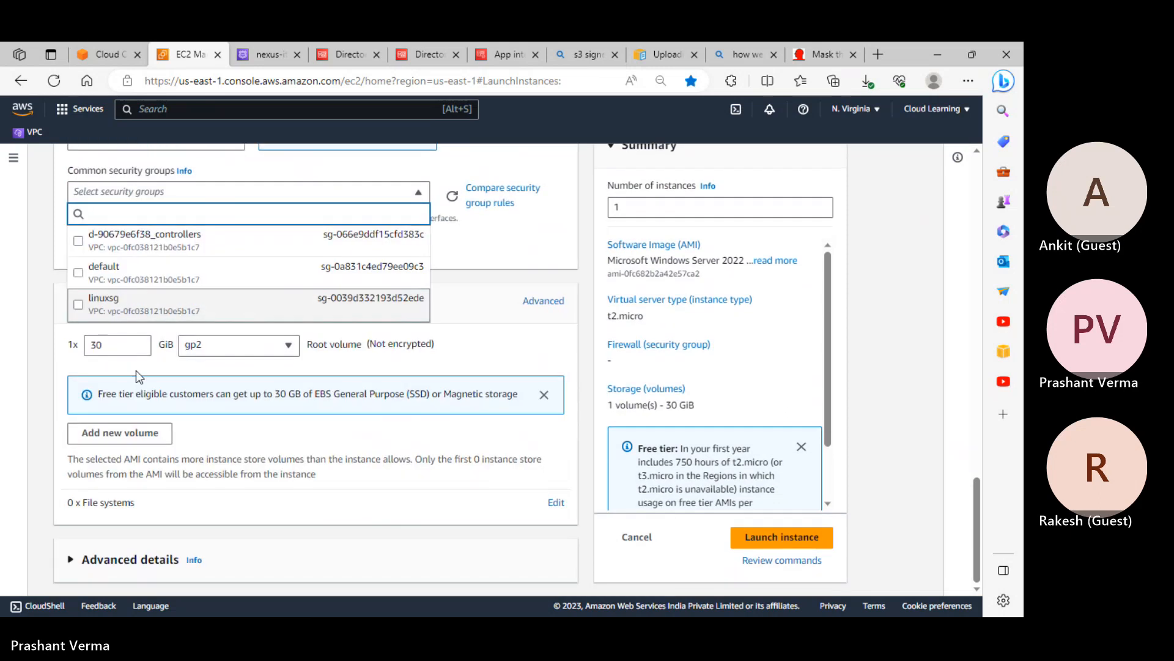
{"action": "scroll", "coordinate": [140, 375], "scroll_direction": "up", "scroll_amount": 1}
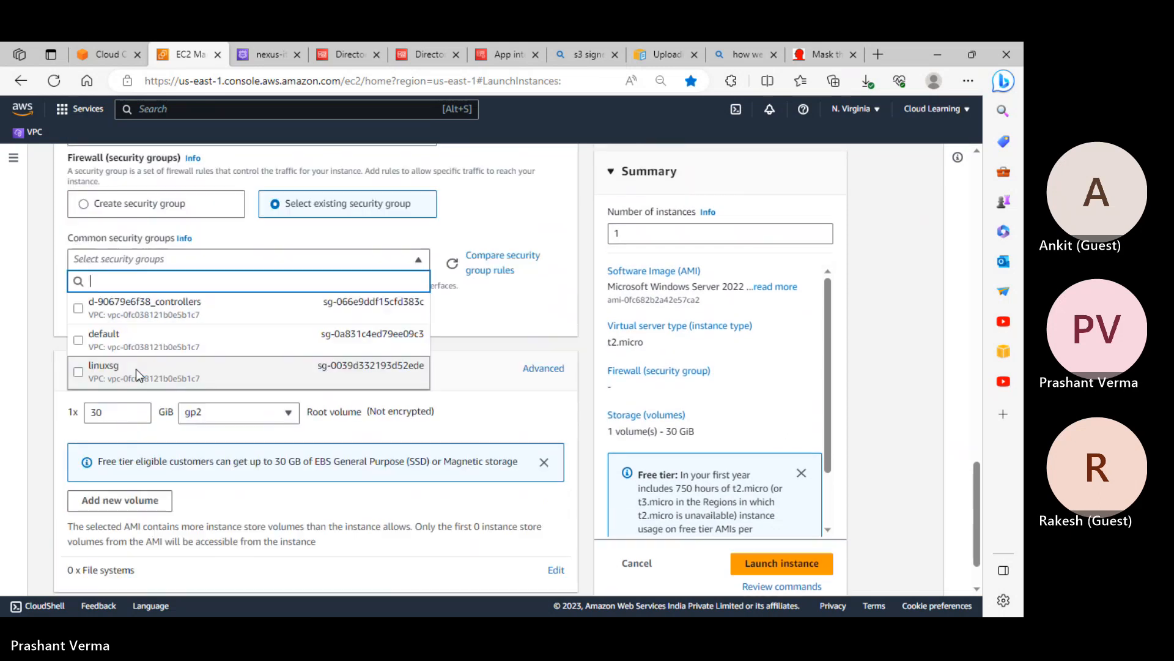
{"action": "left_click", "coordinate": [82, 348]}
Join win3 to nexus-it.in using the AwsDirectoryServiceRole IAM instance profile
{"action": "scroll", "coordinate": [240, 424], "scroll_direction": "down", "scroll_amount": 2}
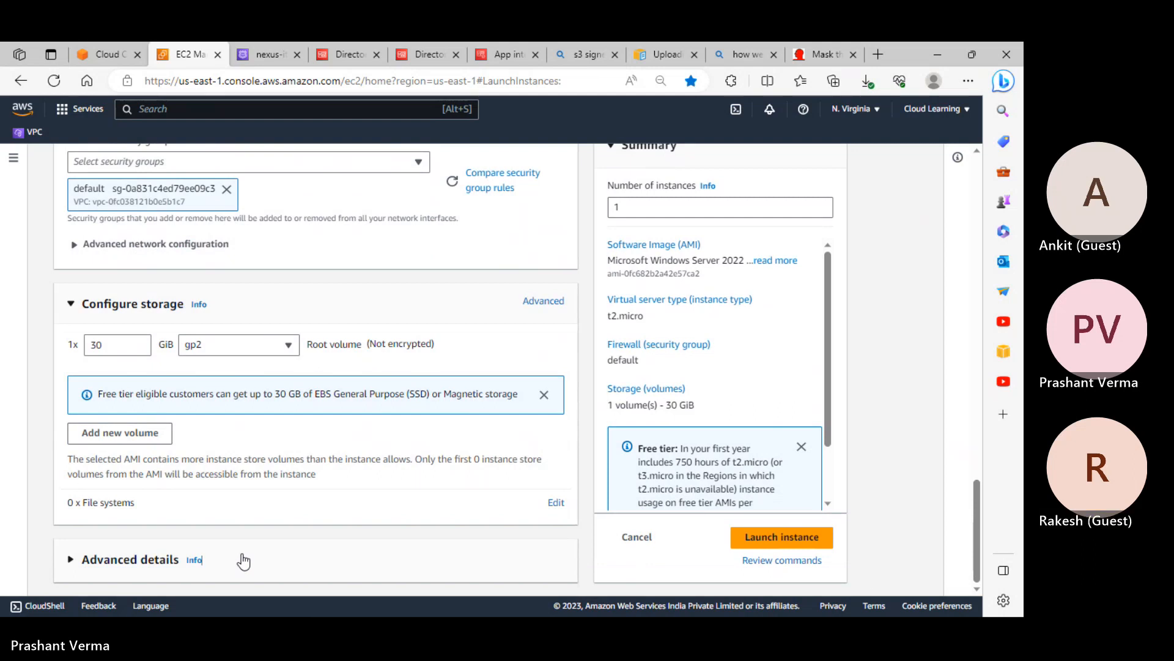
{"action": "left_click", "coordinate": [284, 559]}
{"action": "scroll", "coordinate": [284, 517], "scroll_direction": "down", "scroll_amount": 8}
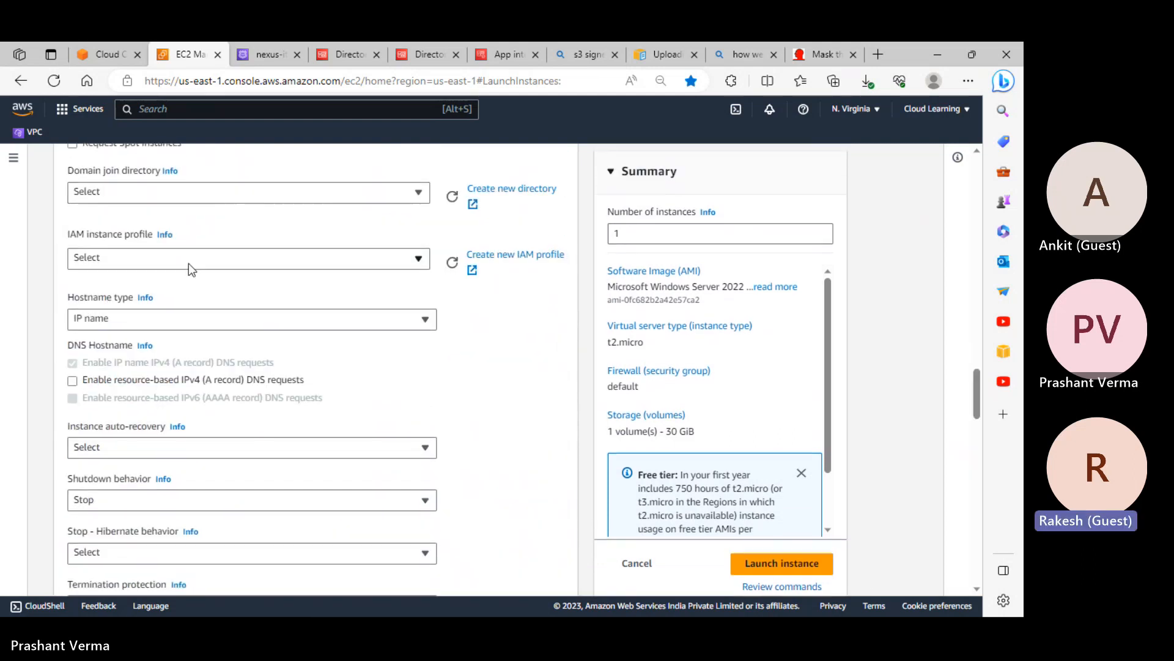
{"action": "left_click", "coordinate": [96, 197]}
{"action": "left_click", "coordinate": [117, 268]}
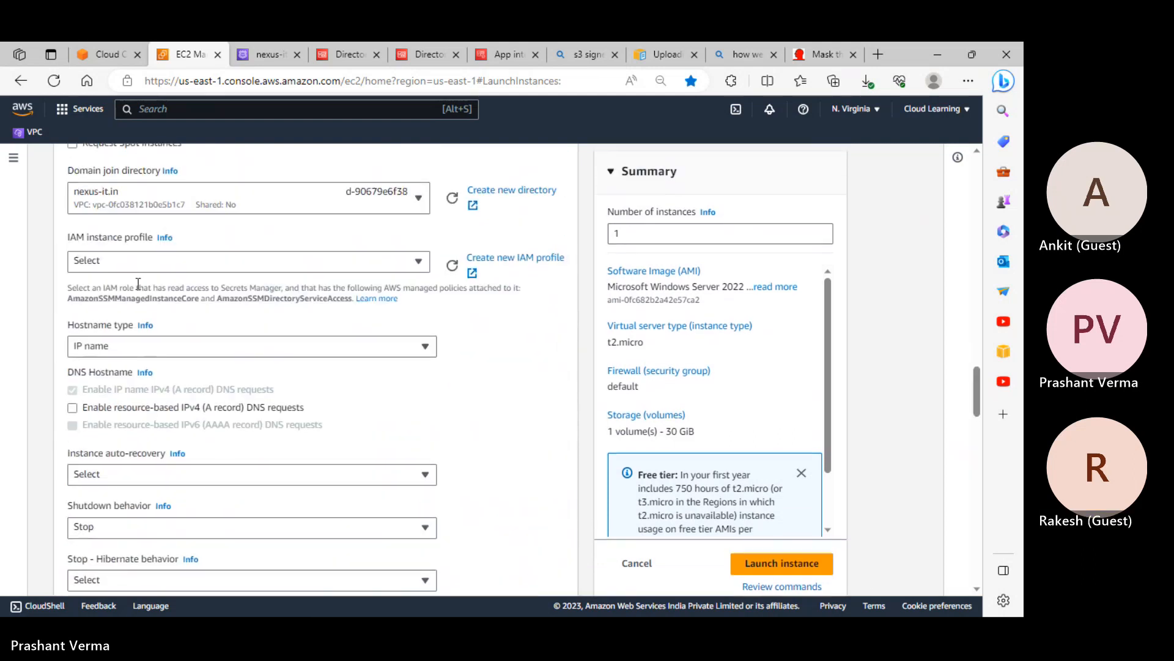
{"action": "left_click", "coordinate": [133, 269]}
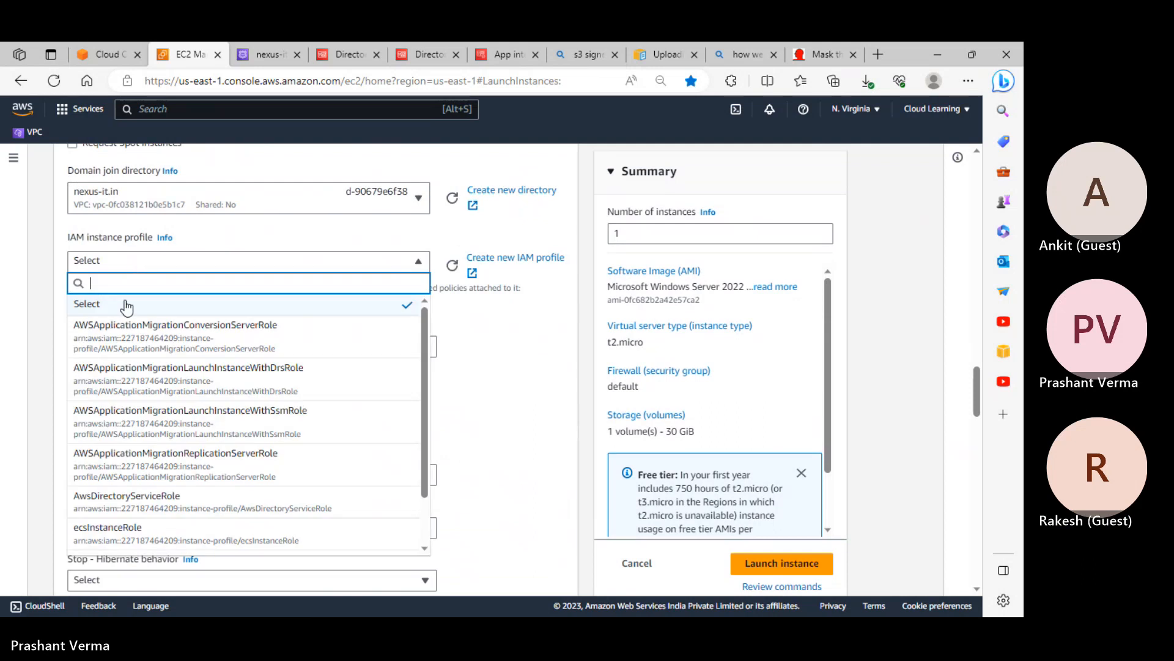
{"action": "left_click", "coordinate": [177, 514]}
Launch win3, then terminate the old testcustomwin and windowsserver instances
{"action": "left_click", "coordinate": [775, 564]}
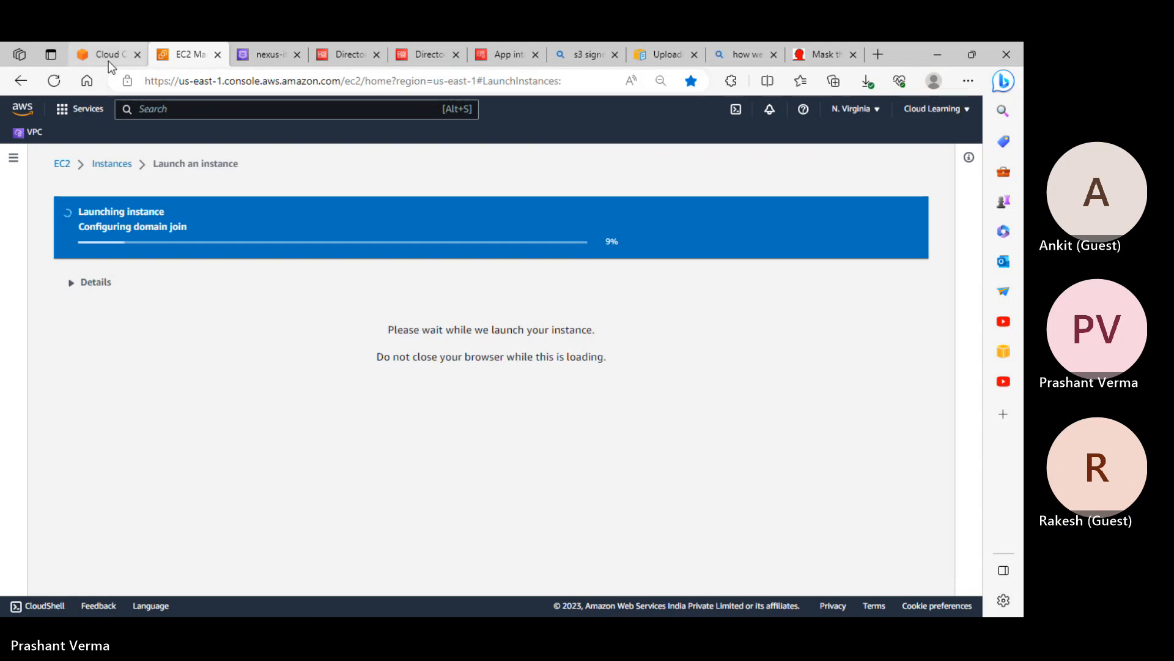
{"action": "left_click", "coordinate": [112, 165]}
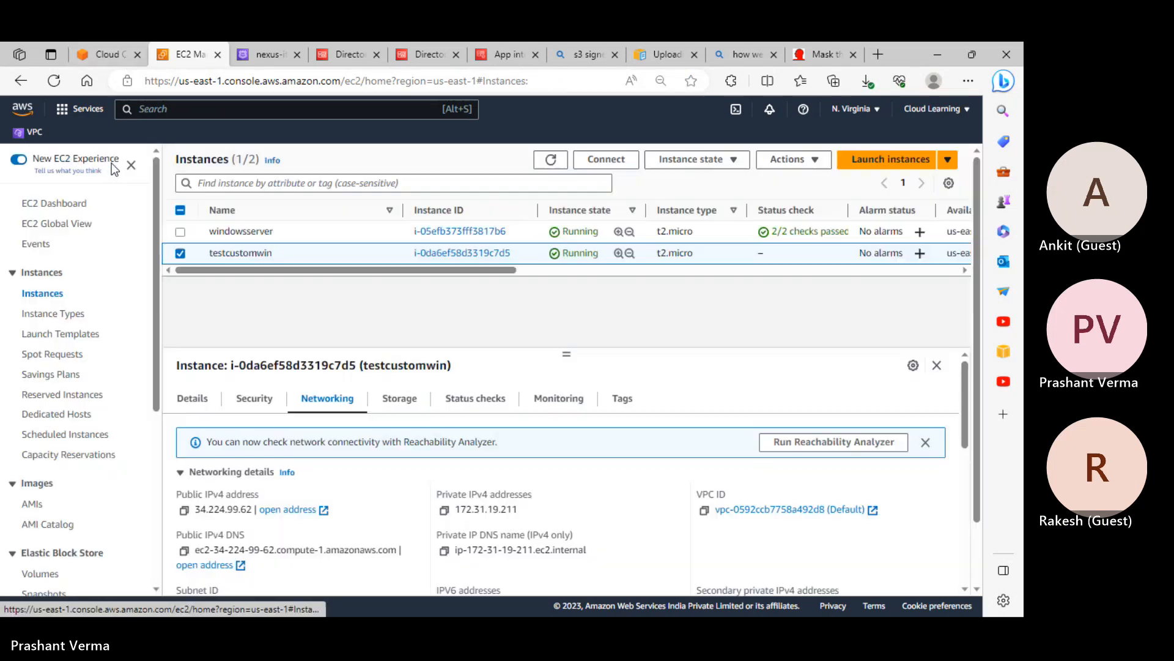
{"action": "left_click", "coordinate": [267, 234]}
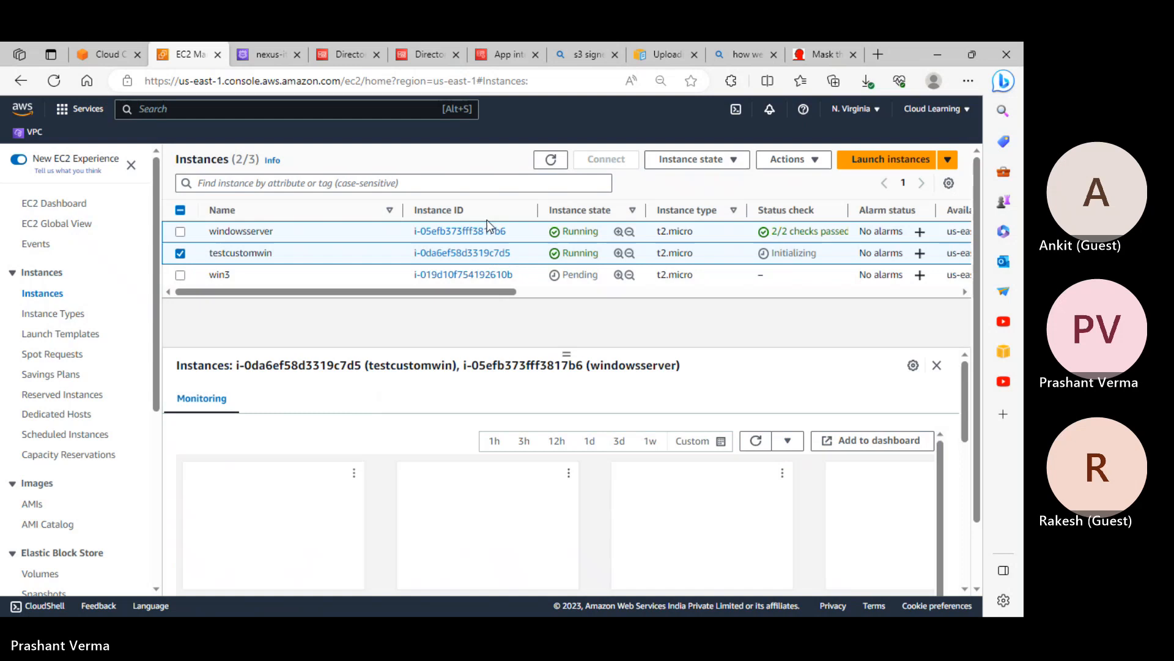
{"action": "left_click", "coordinate": [727, 163]}
{"action": "left_click", "coordinate": [711, 263]}
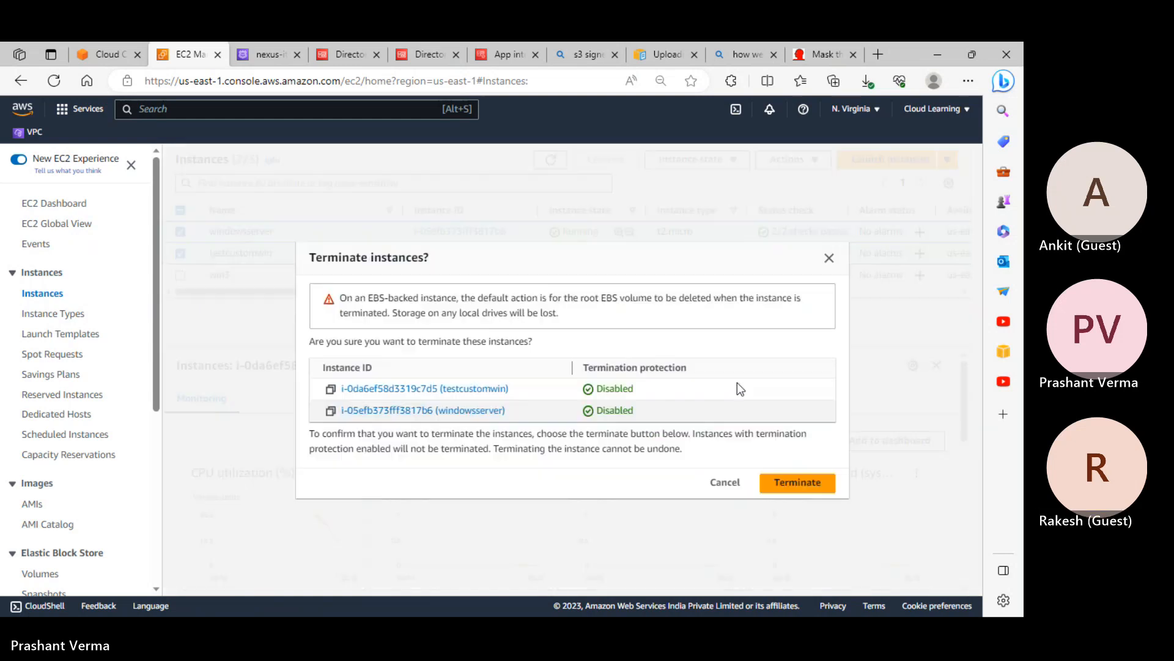
{"action": "left_click", "coordinate": [803, 486]}
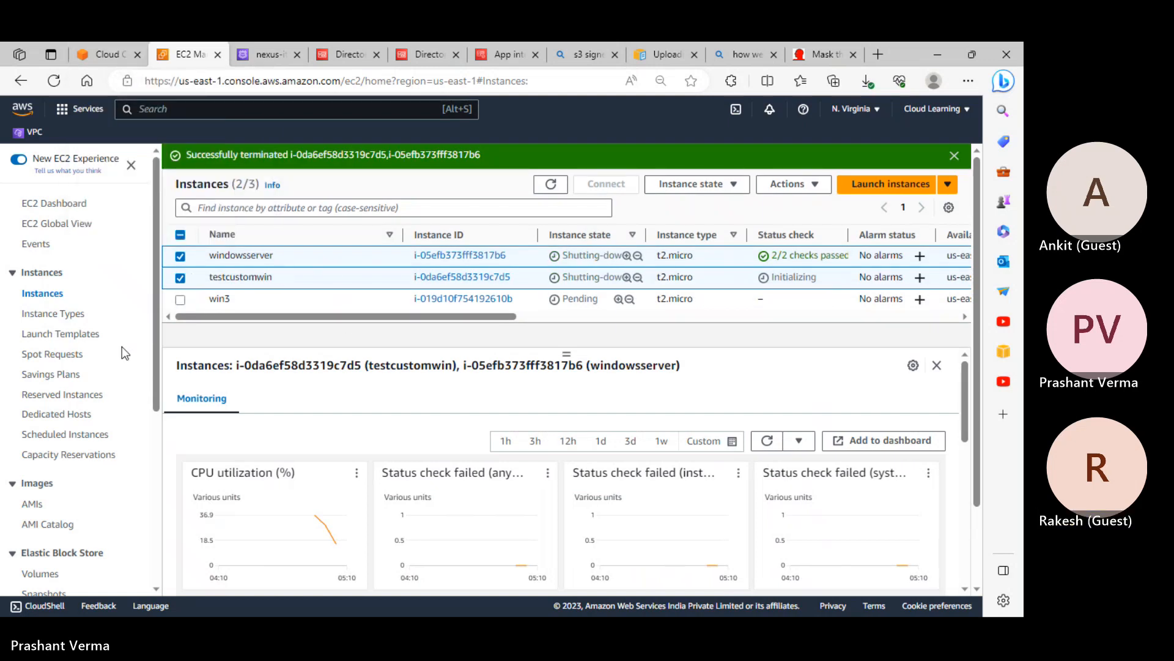
Select only win3 and review its security groups and inbound rules
{"action": "left_click", "coordinate": [180, 278]}
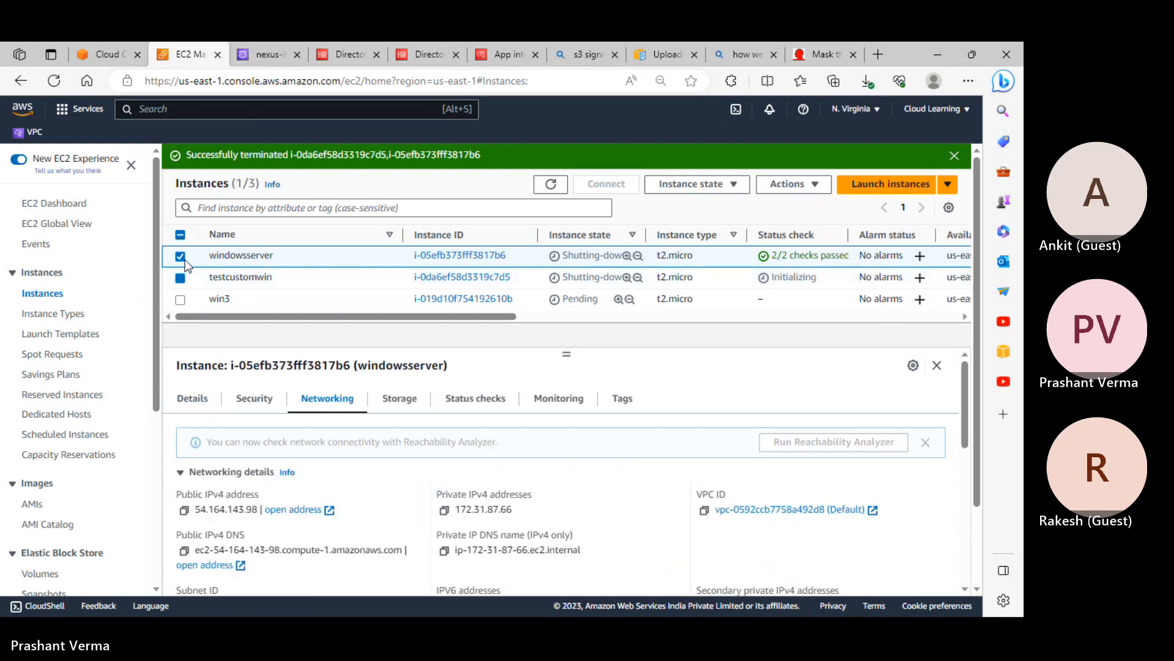
{"action": "left_click", "coordinate": [180, 255]}
{"action": "left_click", "coordinate": [219, 299]}
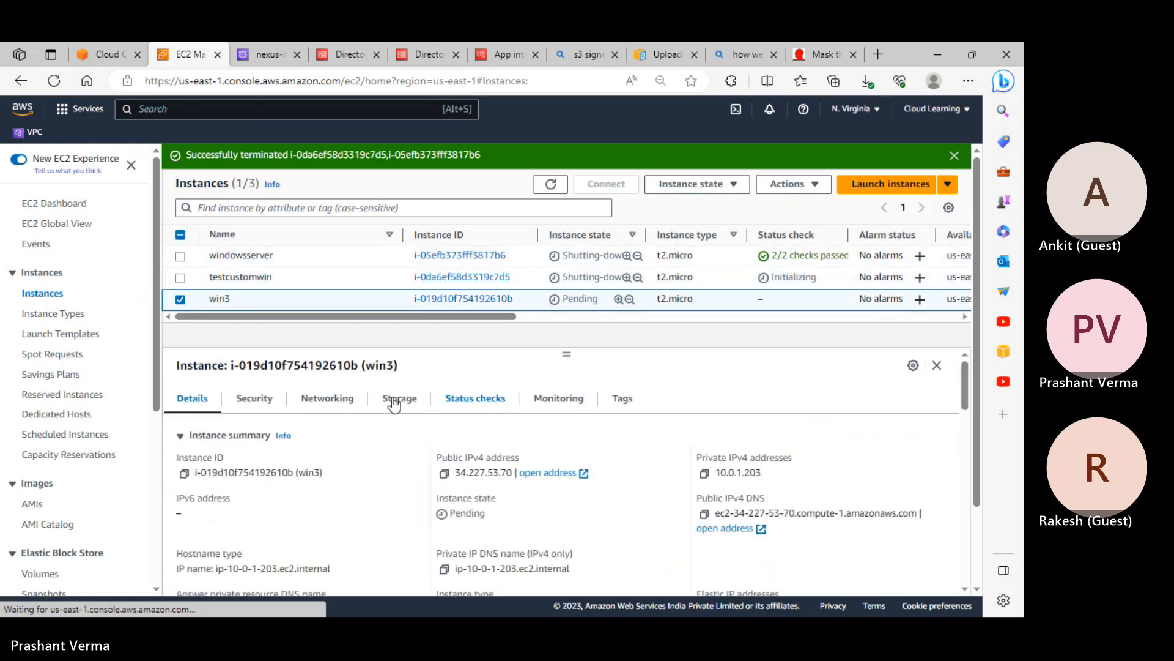
{"action": "left_click", "coordinate": [255, 400]}
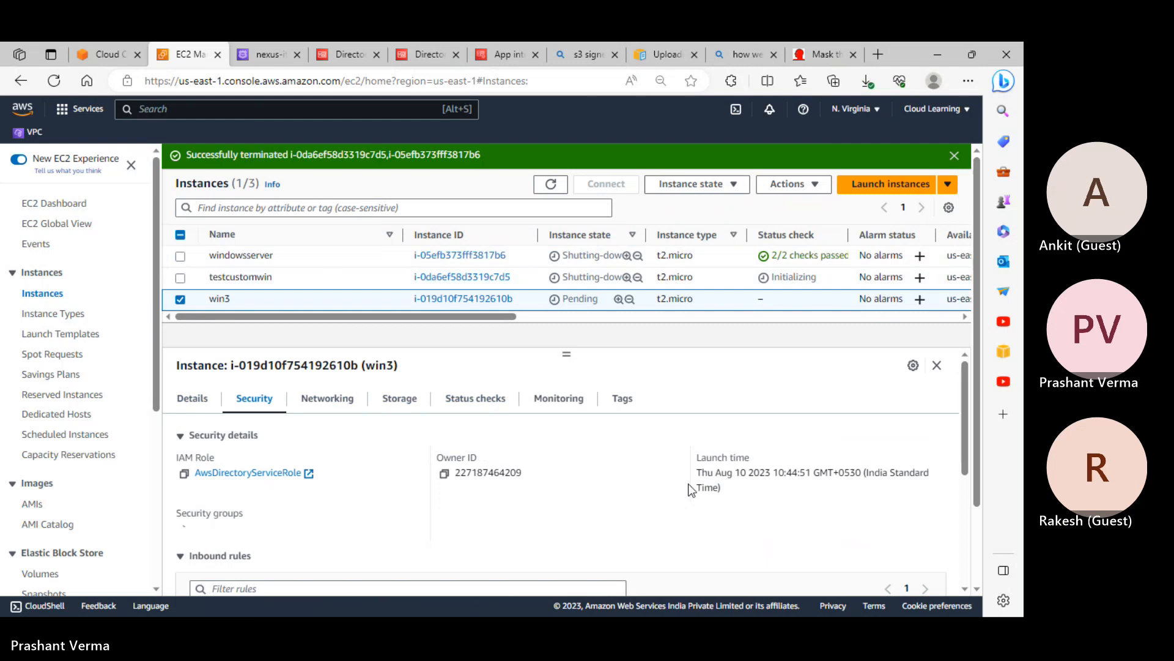
{"action": "scroll", "coordinate": [605, 487], "scroll_direction": "down", "scroll_amount": 2}
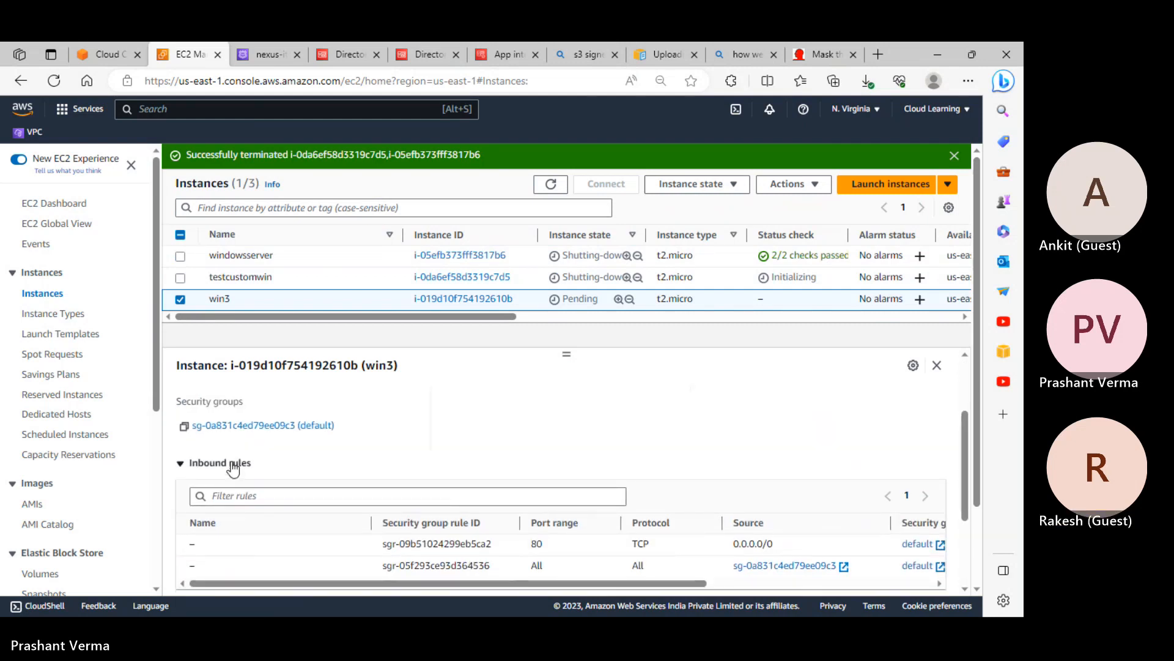
{"action": "scroll", "coordinate": [258, 513], "scroll_direction": "up", "scroll_amount": 2}
Open win3's default security group and begin editing its inbound rules
{"action": "left_click", "coordinate": [261, 500]}
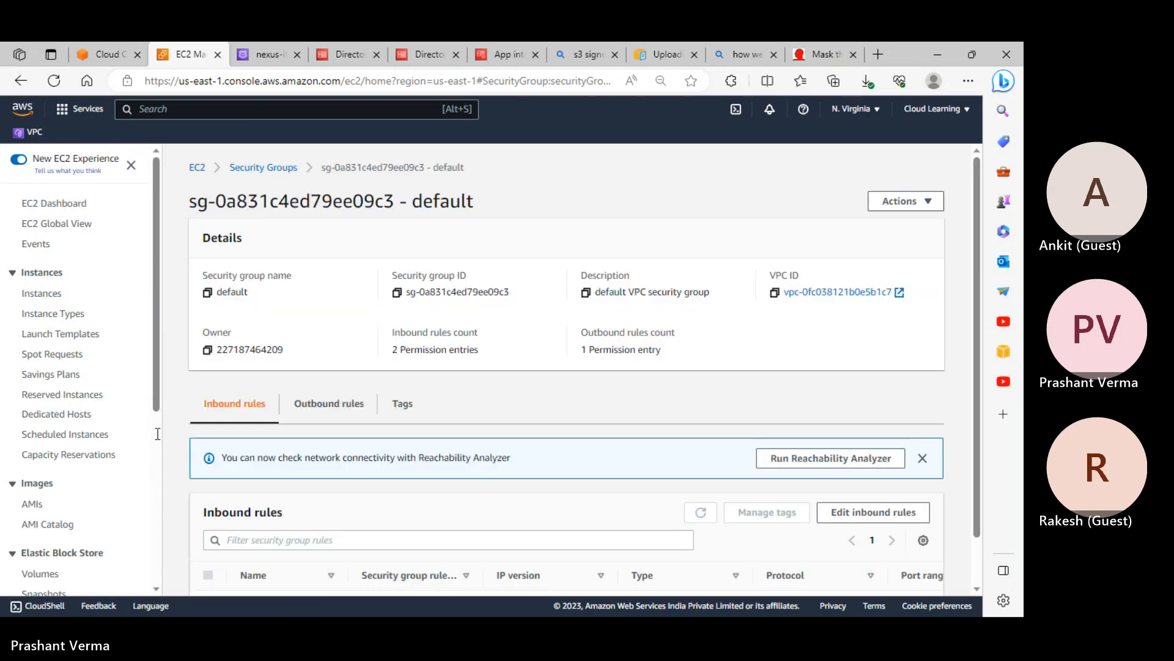
{"action": "scroll", "coordinate": [82, 496], "scroll_direction": "down", "scroll_amount": 4}
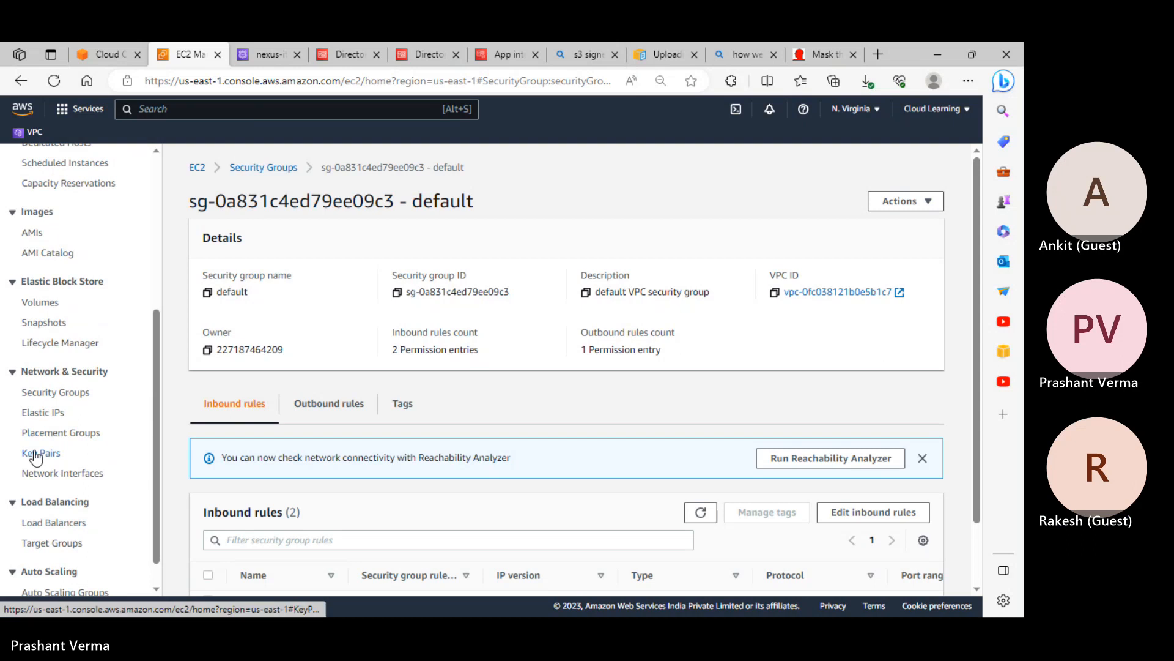
{"action": "scroll", "coordinate": [44, 525], "scroll_direction": "up", "scroll_amount": 4}
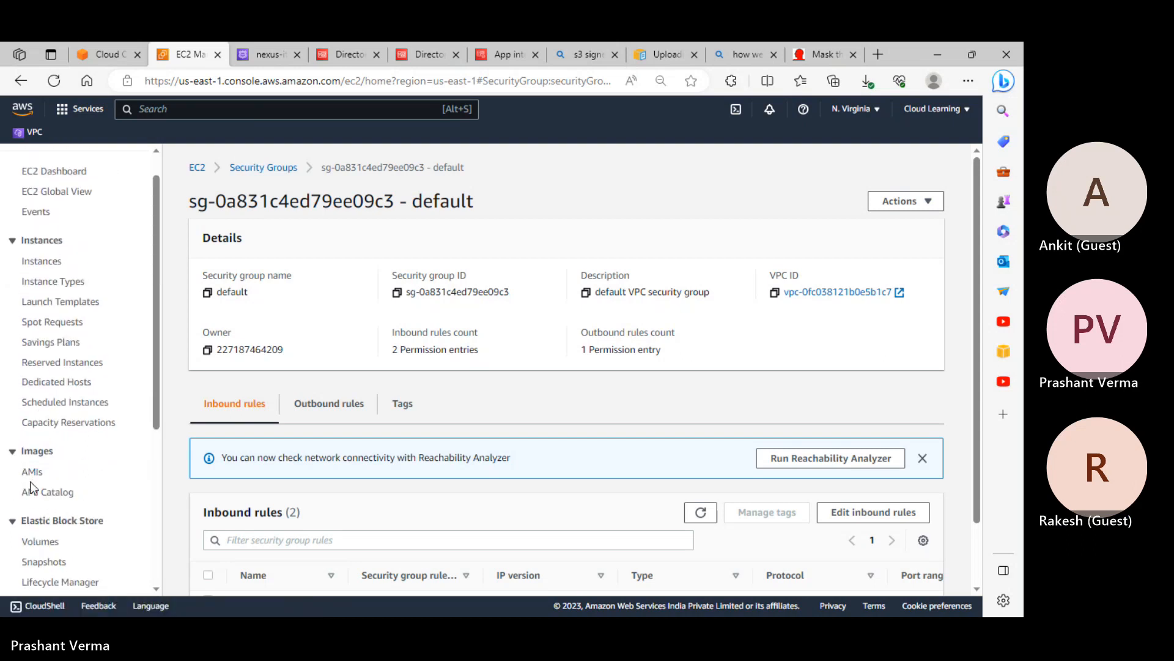
{"action": "scroll", "coordinate": [612, 429], "scroll_direction": "down", "scroll_amount": 1}
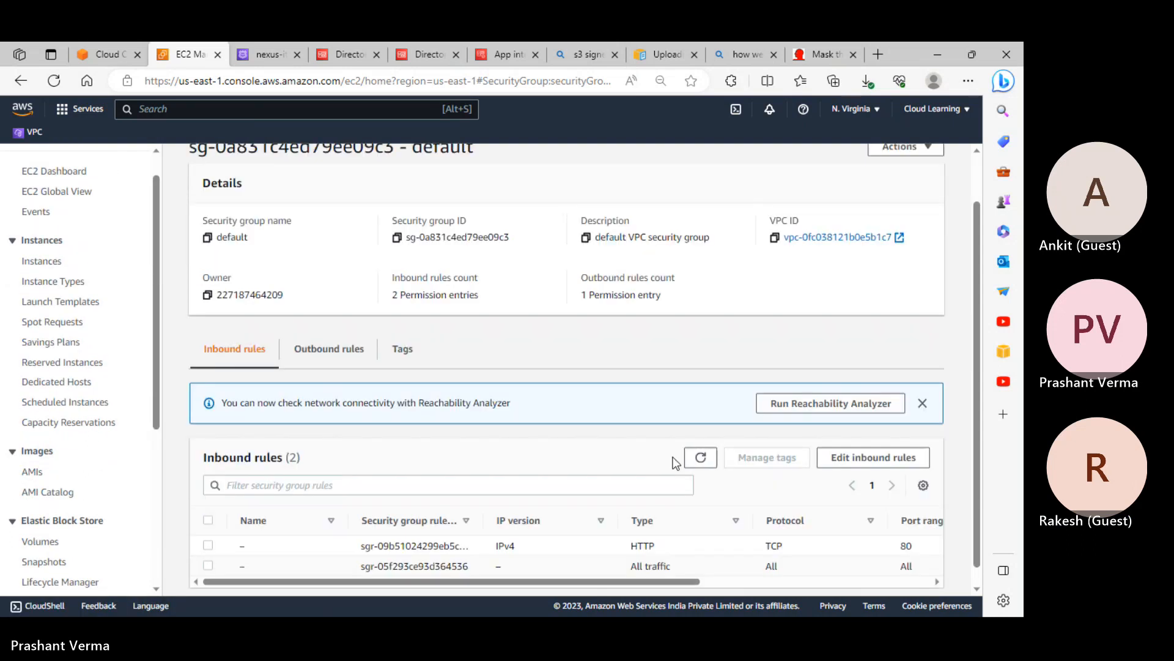
{"action": "left_click", "coordinate": [859, 446]}
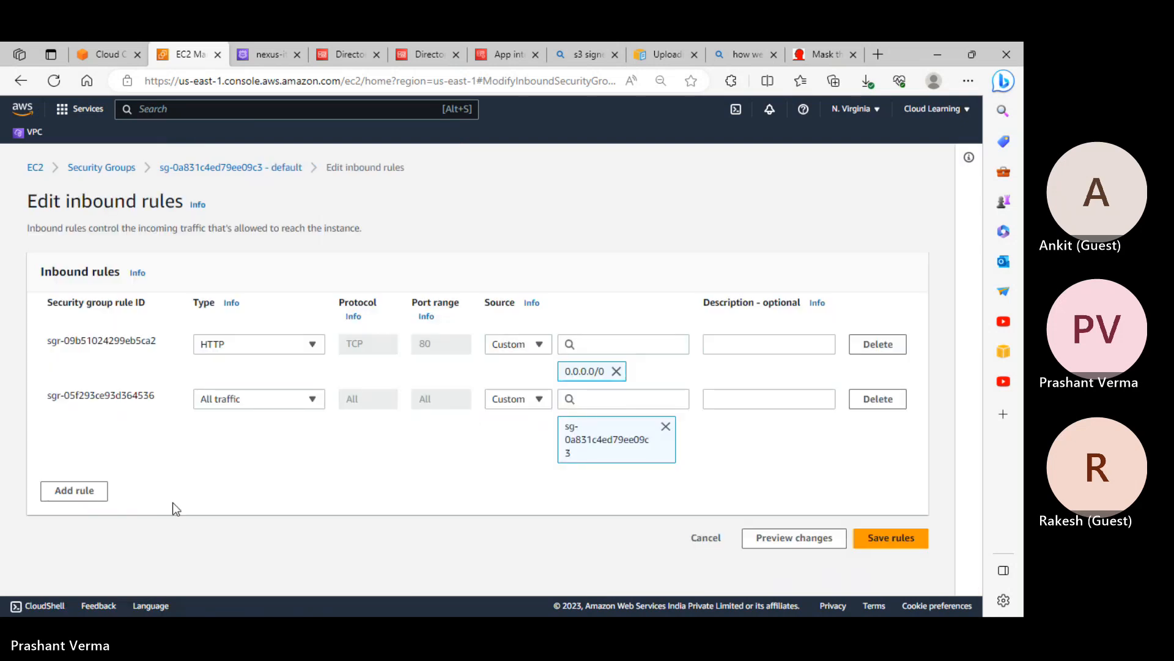
{"action": "left_click", "coordinate": [505, 399]}
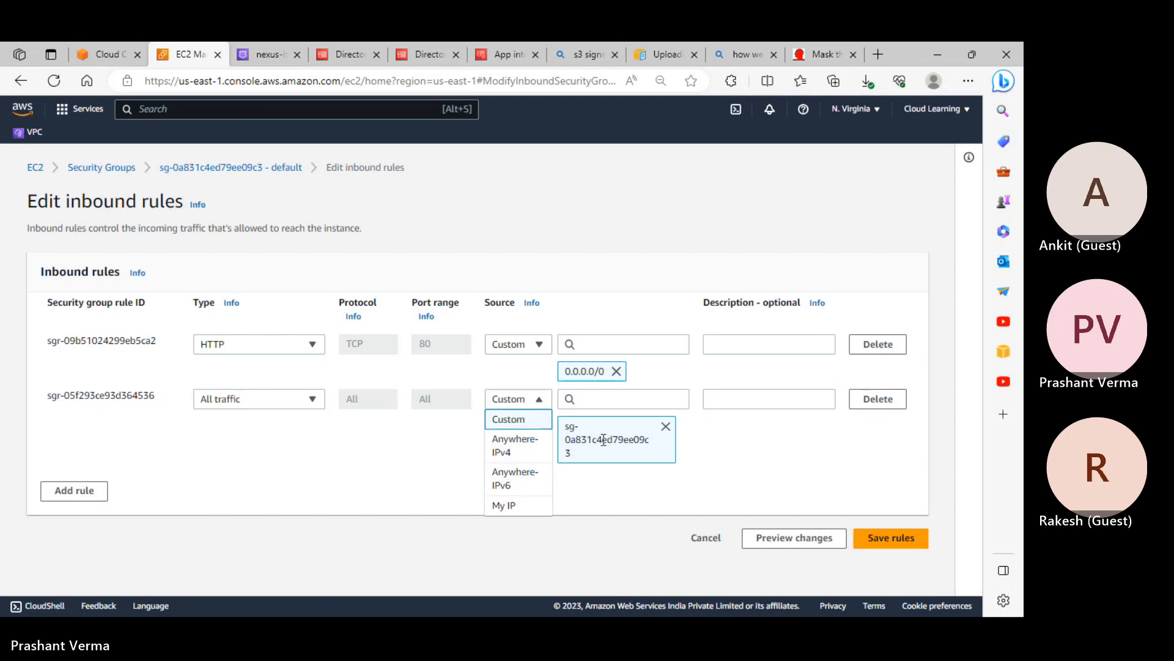
Add an inbound All traffic rule from Anywhere-IPv4 (0.0.0.0/0) and save the rules
{"action": "left_click", "coordinate": [95, 490]}
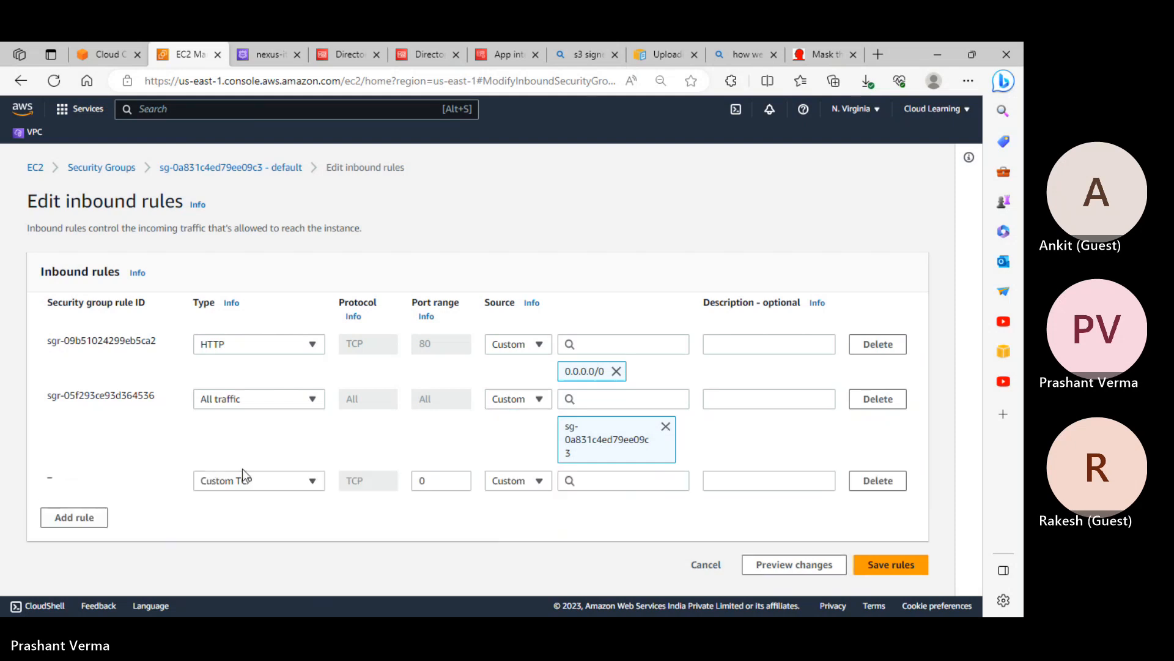
{"action": "left_click", "coordinate": [244, 480]}
{"action": "left_click", "coordinate": [235, 366]}
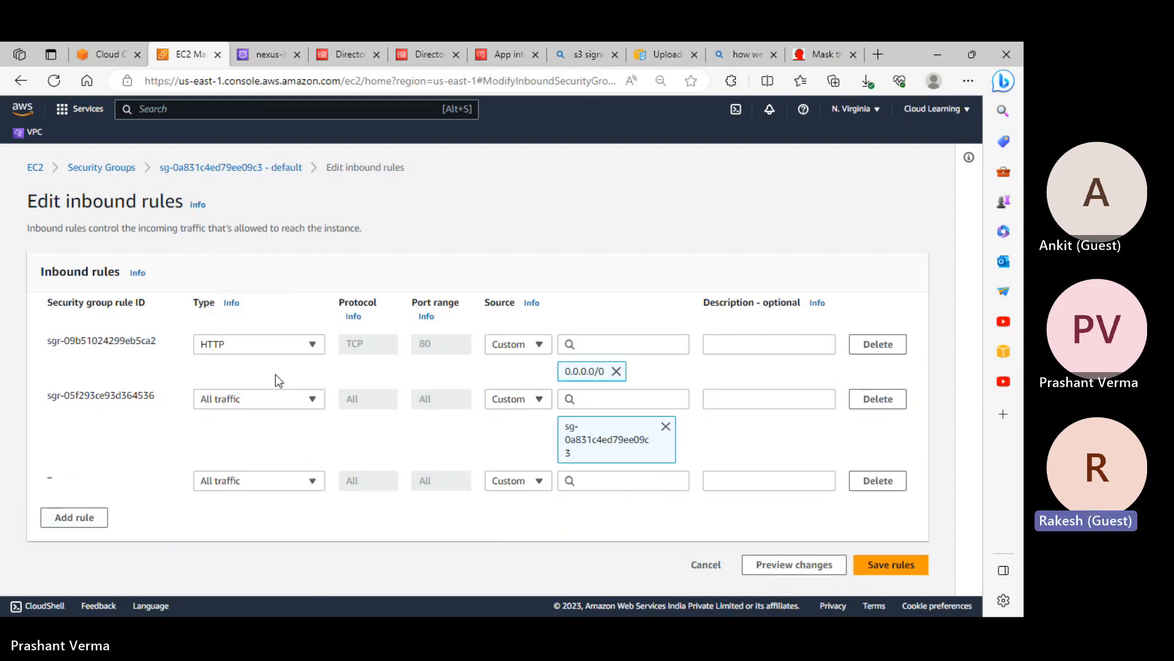
{"action": "left_click", "coordinate": [519, 480]}
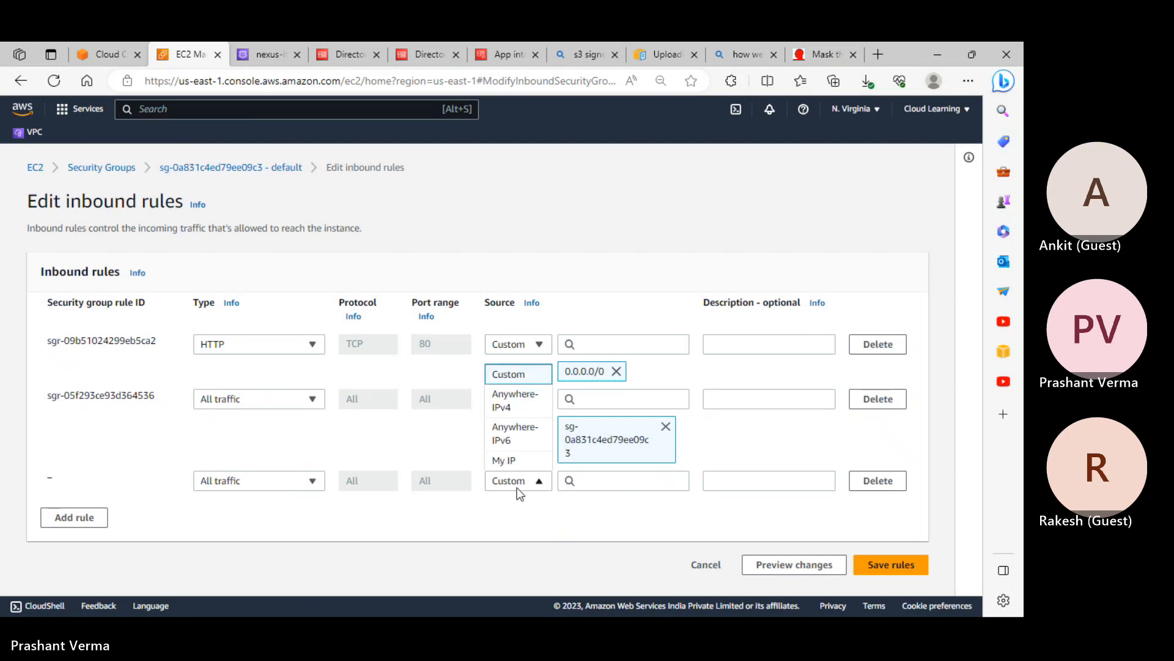
{"action": "left_click", "coordinate": [517, 401]}
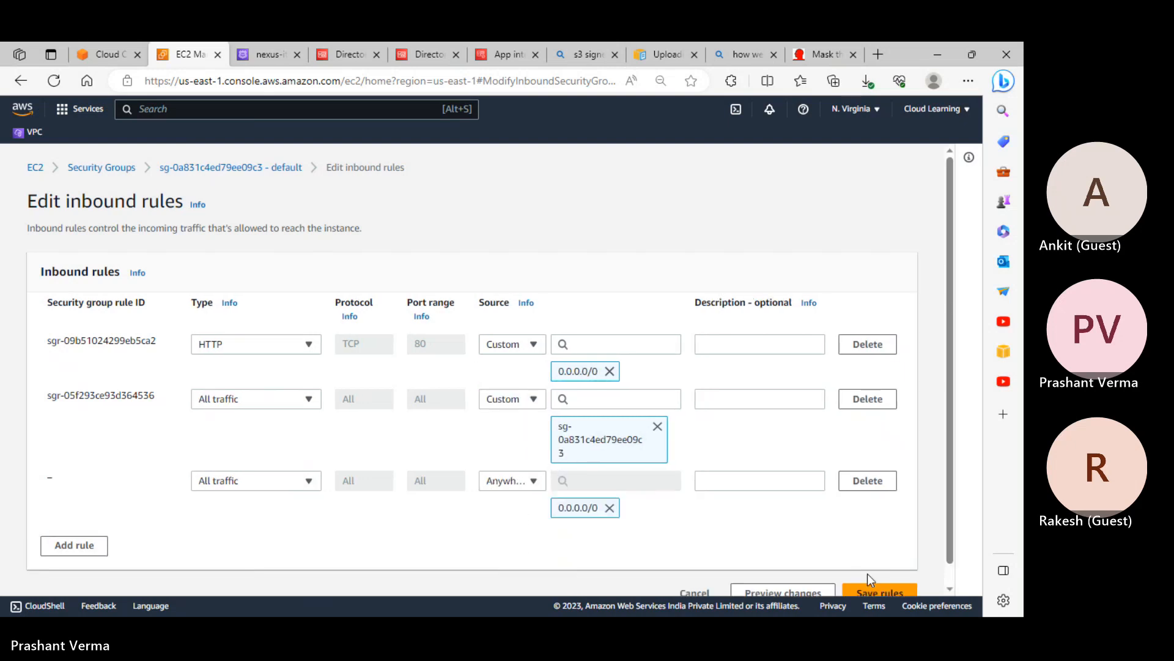
{"action": "left_click", "coordinate": [898, 592]}
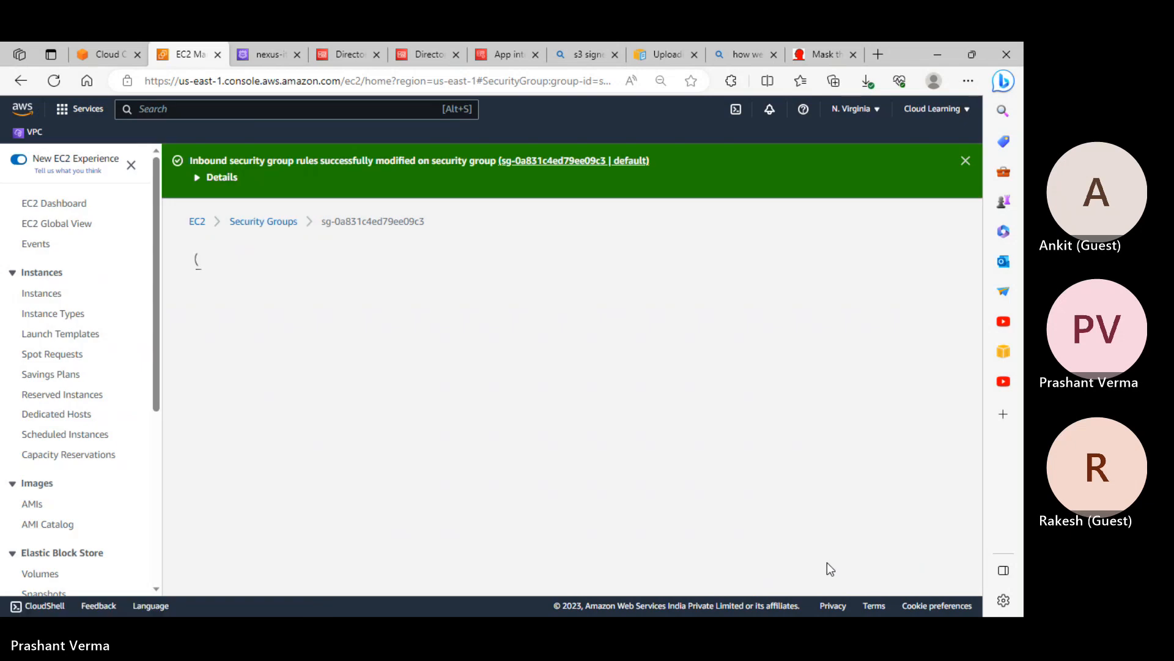
{"action": "scroll", "coordinate": [521, 404], "scroll_direction": "down", "scroll_amount": 3}
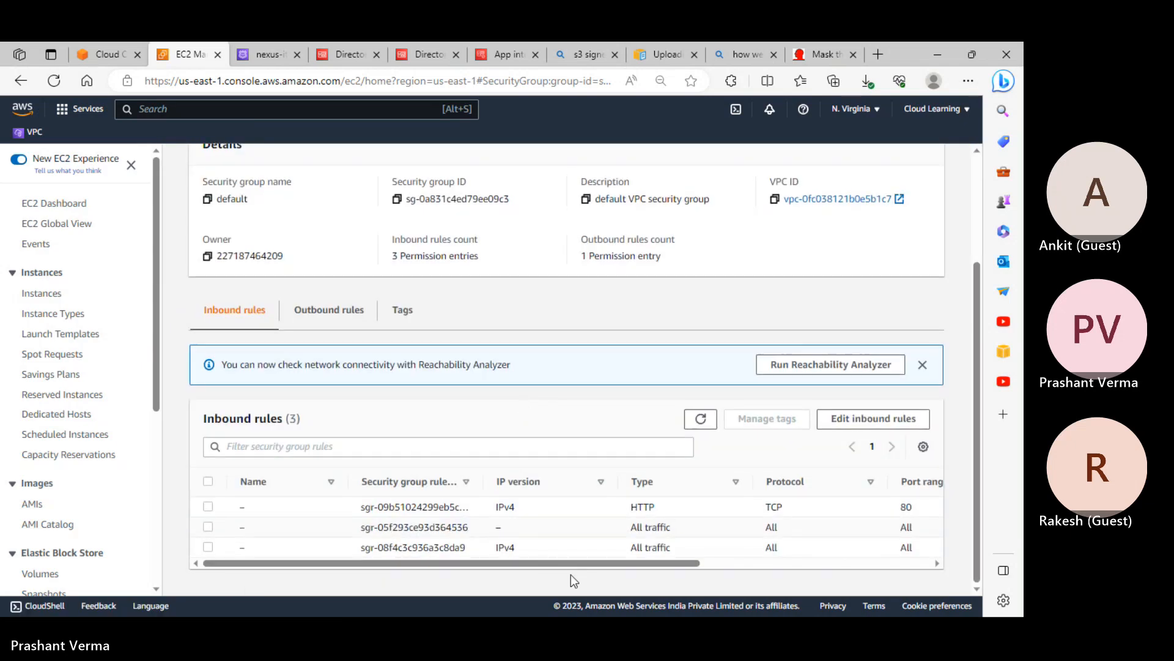
{"action": "left_click_drag", "start_coordinate": [574, 560], "coordinate": [387, 512]}
{"action": "scroll", "coordinate": [366, 438], "scroll_direction": "up", "scroll_amount": 2}
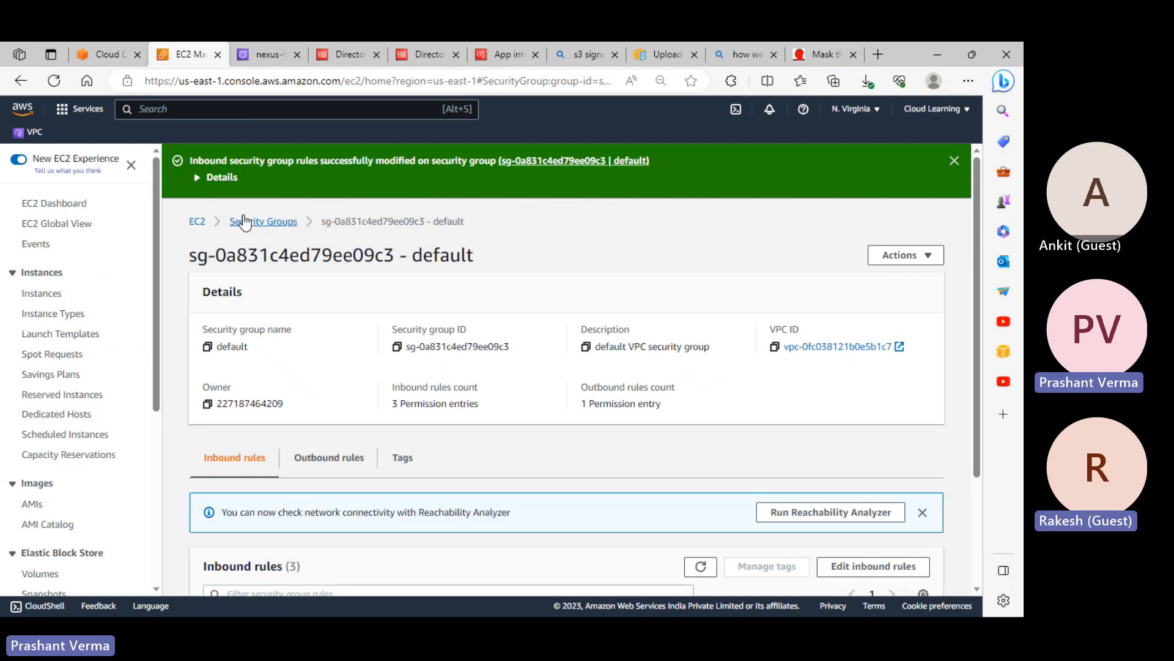
Go to the running instances list and show win3's details with public IPv4 34.227.53.70
{"action": "left_click", "coordinate": [201, 222]}
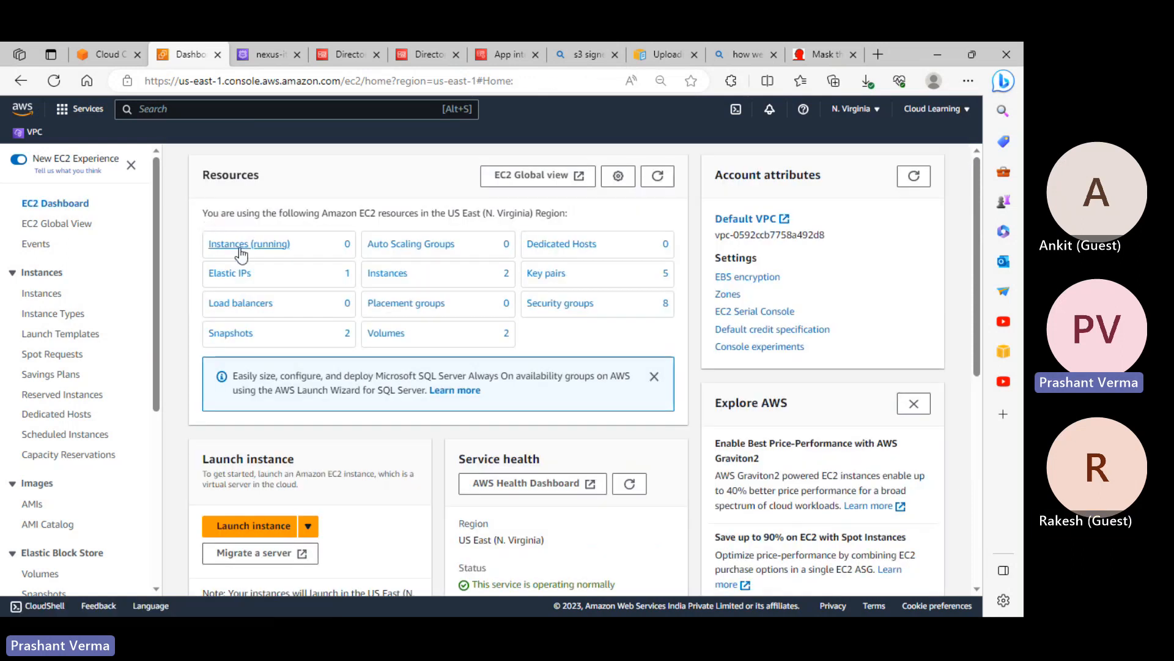
{"action": "left_click", "coordinate": [262, 252]}
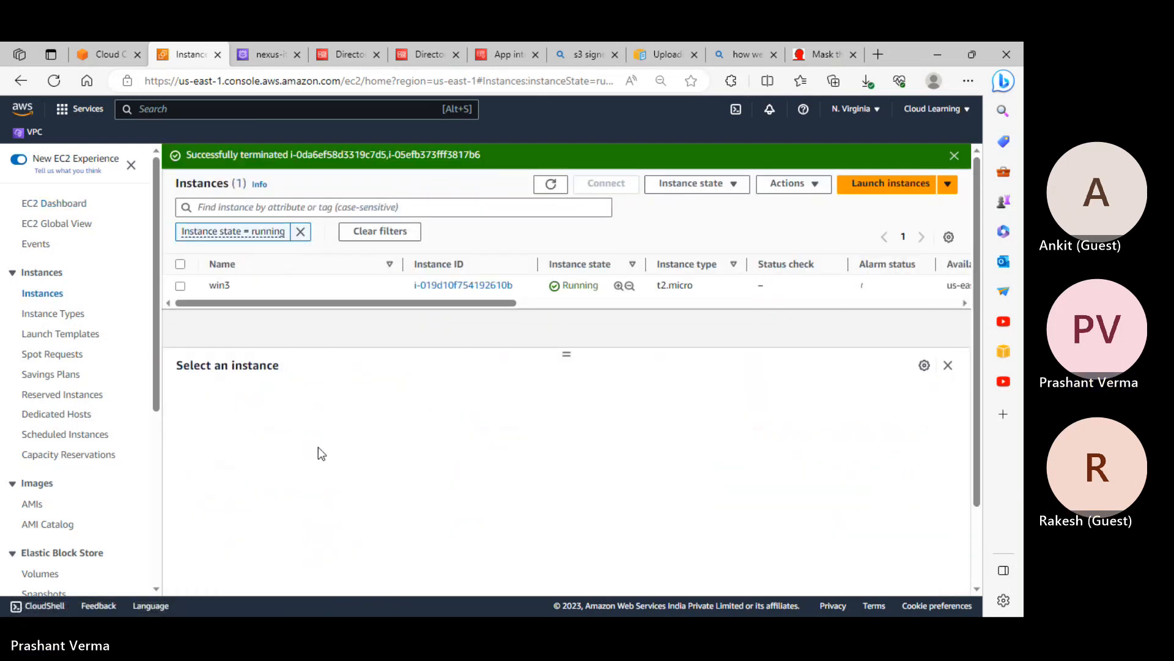
{"action": "left_click", "coordinate": [181, 285]}
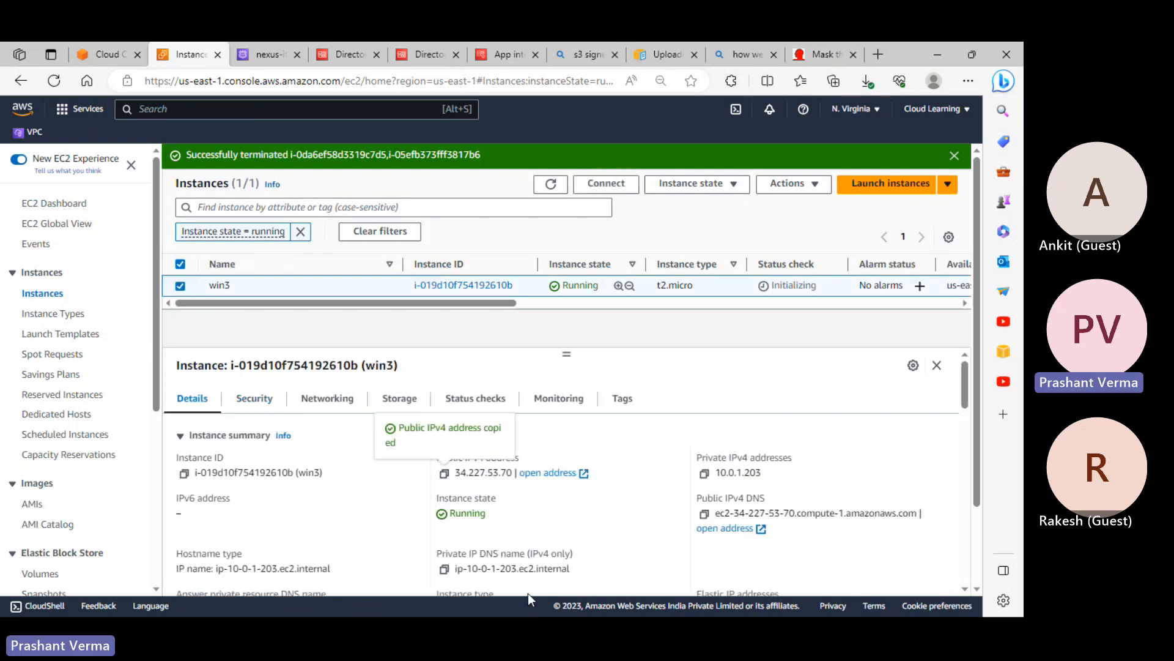
In Remote Desktop Connection, paste 34.227.53.70 as the computer and start connecting
{"action": "key", "text": "alt+Tab"}
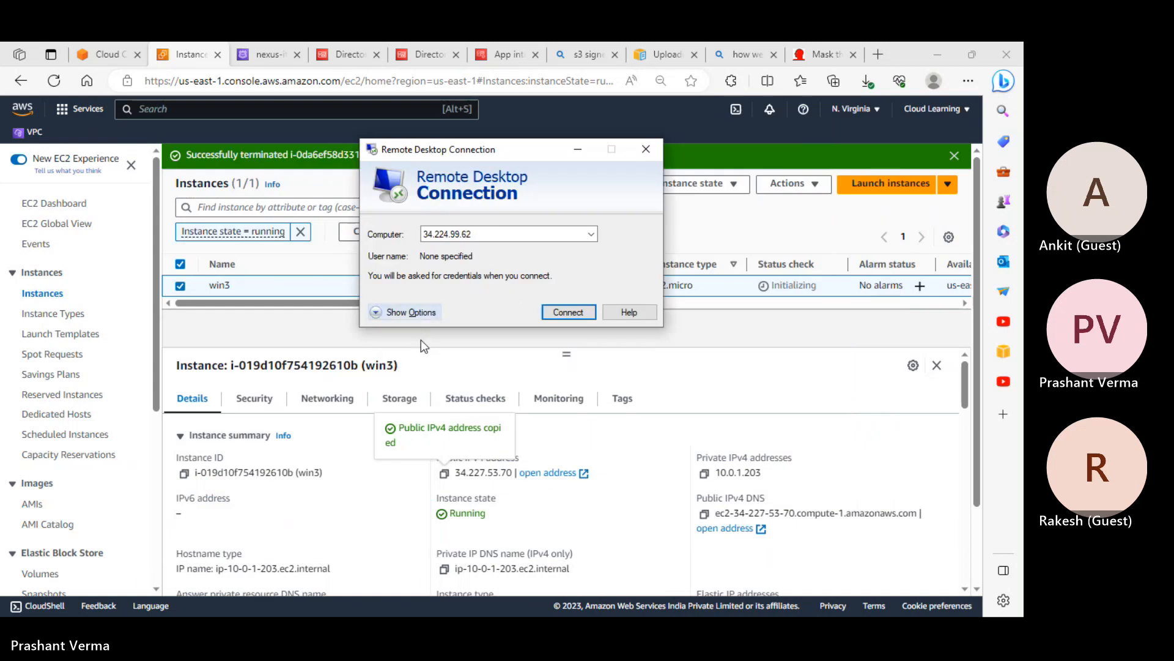
{"action": "key", "text": "ctrl+a"}
{"action": "key", "text": "ctrl+v"}
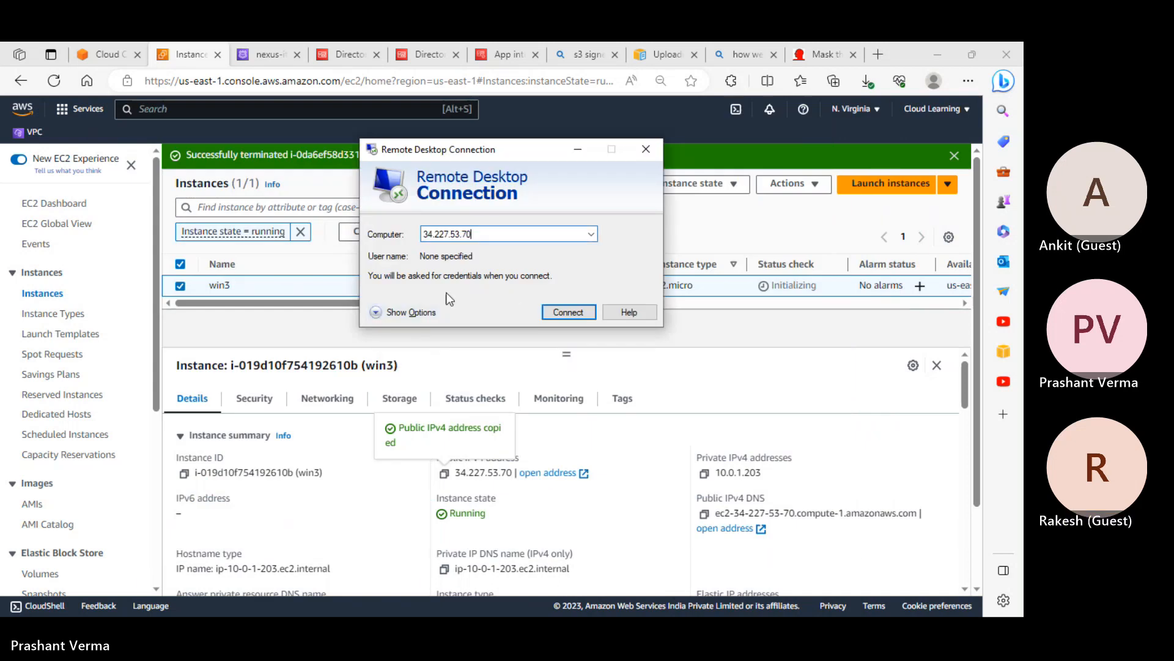
{"action": "left_click", "coordinate": [568, 312]}
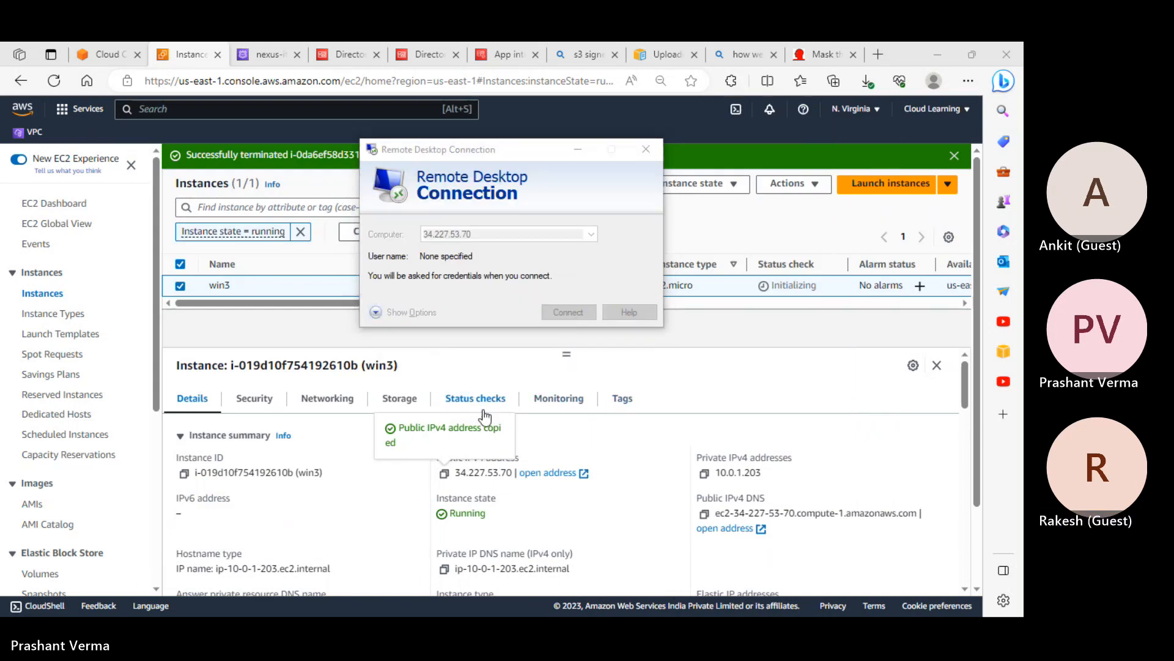
Sign in with a different account, entering Administrator as the user name
{"action": "left_click", "coordinate": [390, 308]}
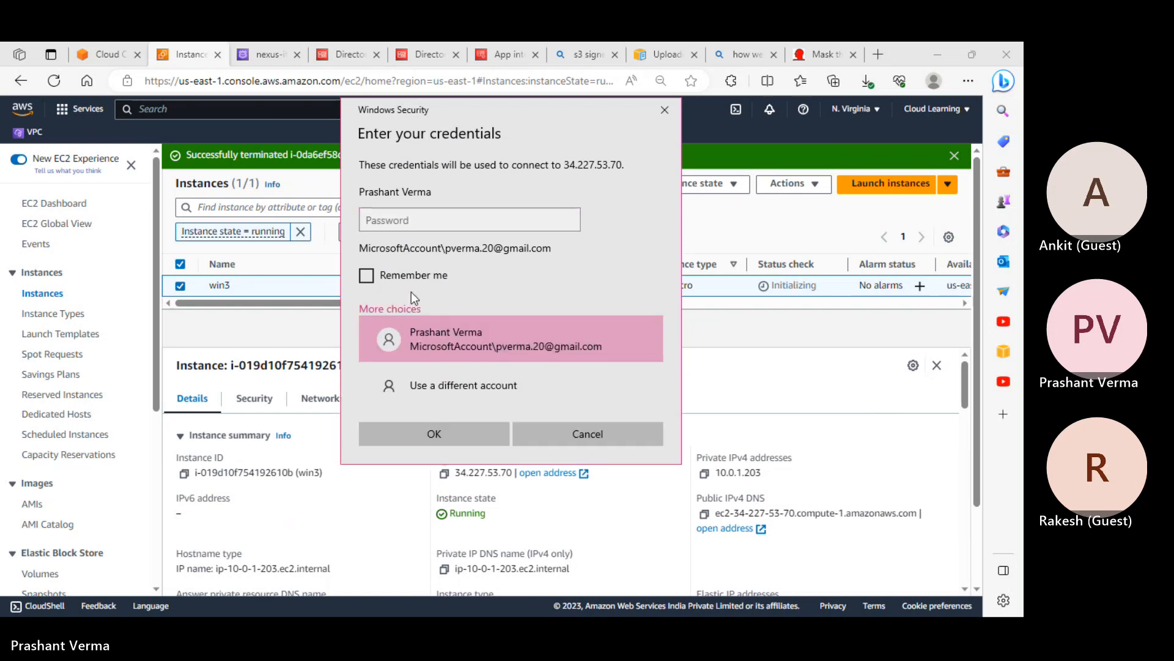
{"action": "left_click", "coordinate": [442, 387]}
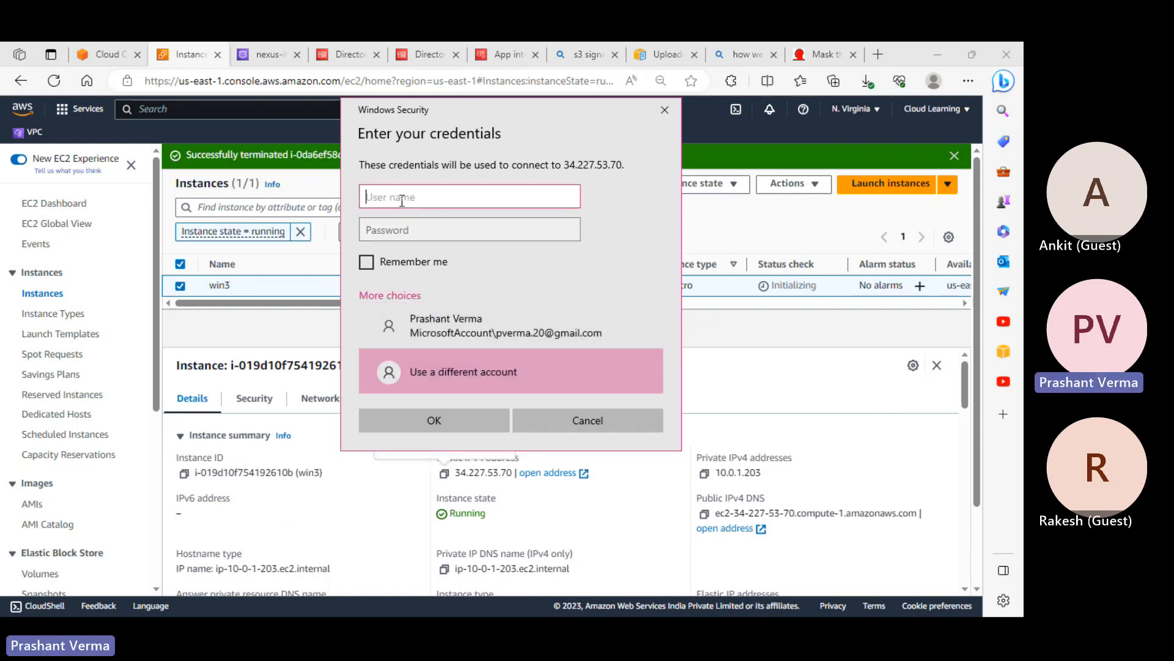
{"action": "type", "text": "Administrator"}
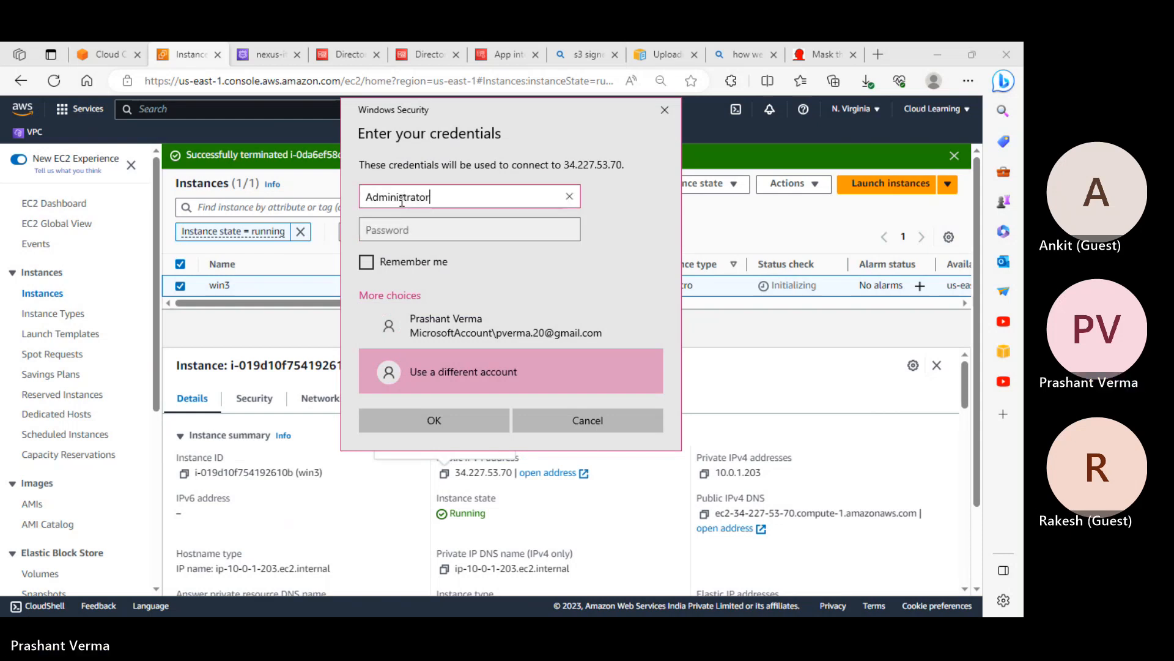
{"action": "key", "text": "Tab"}
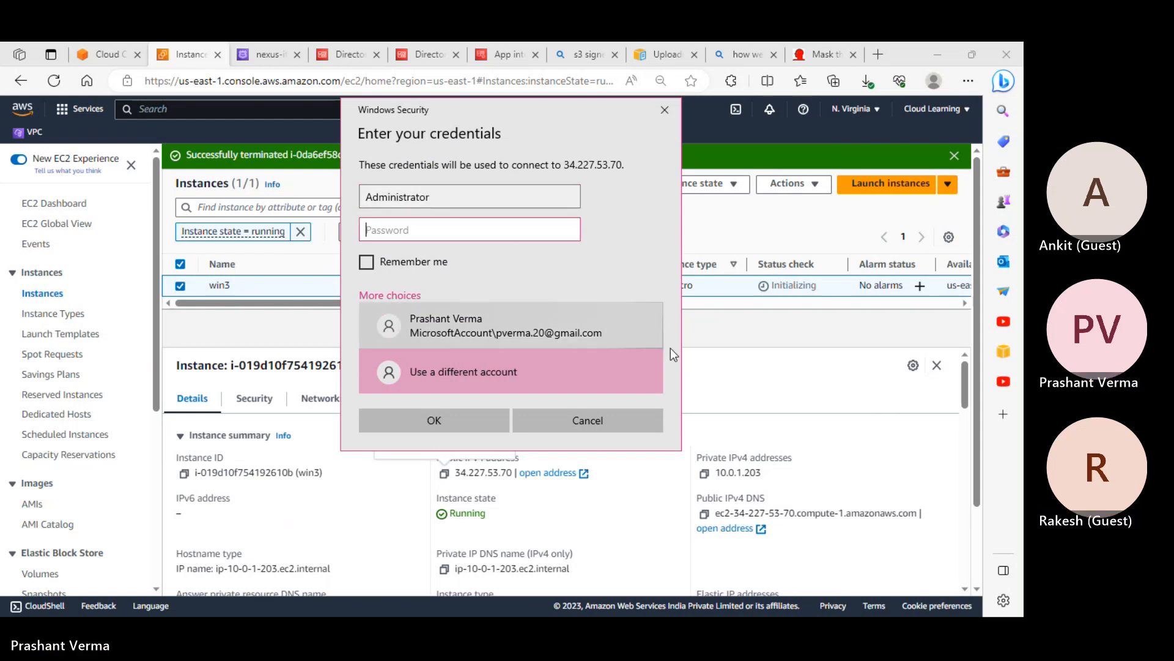
{"action": "left_click", "coordinate": [776, 383]}
Show win3's RDP client connection details and go to Get password
{"action": "left_click", "coordinate": [609, 185]}
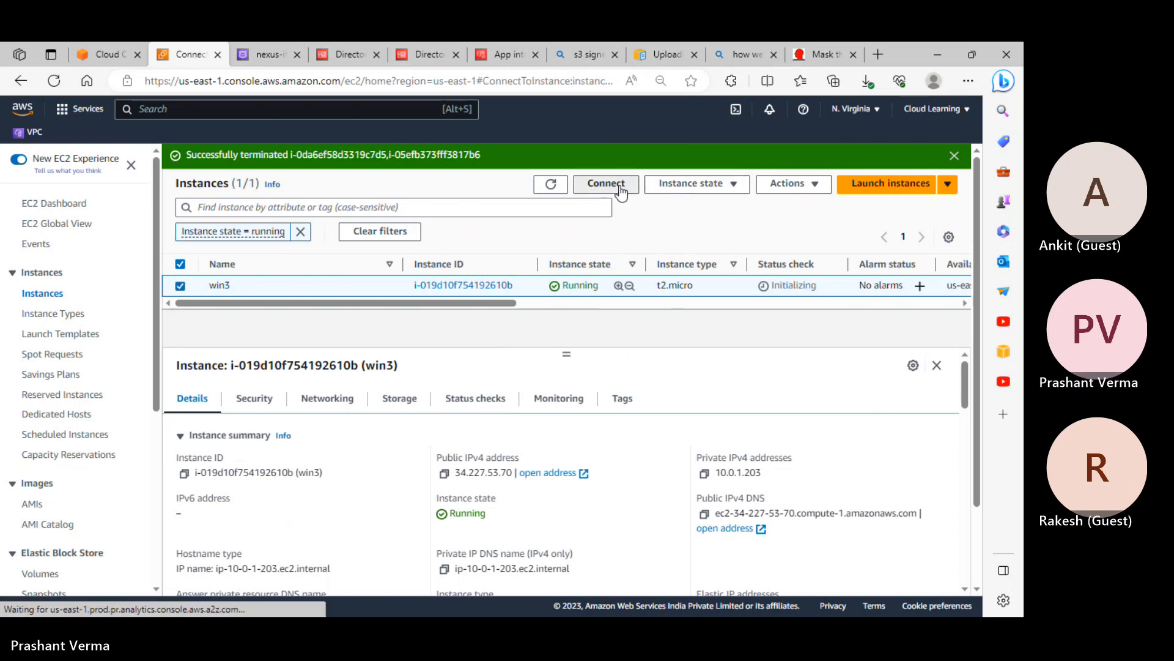
{"action": "left_click", "coordinate": [194, 259]}
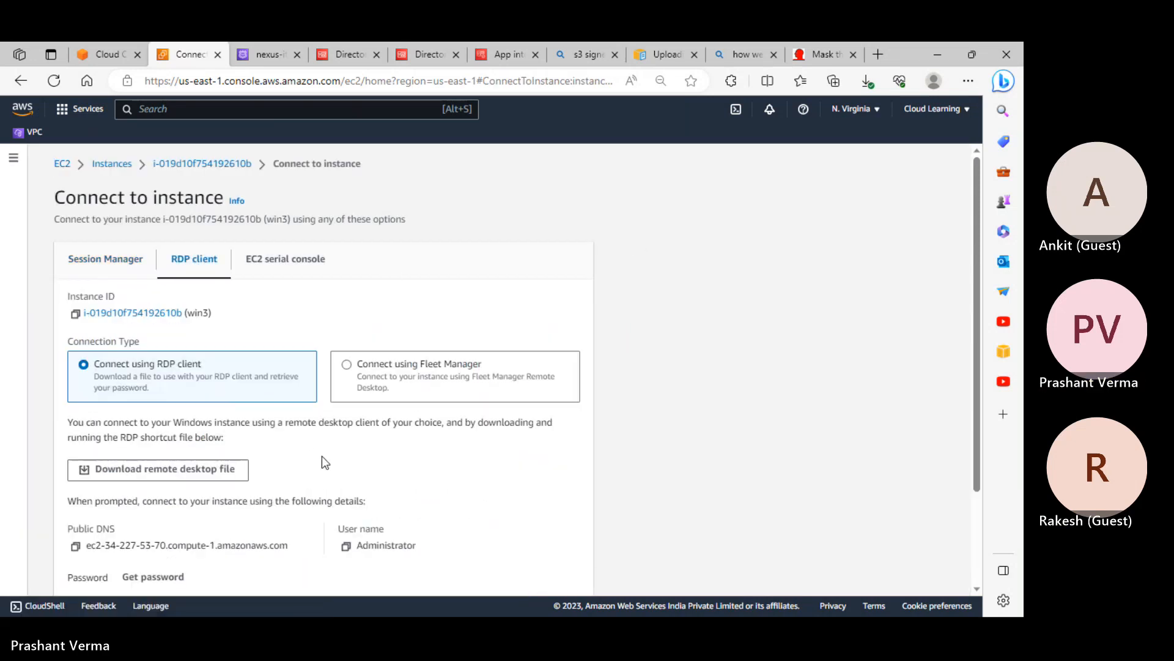
{"action": "scroll", "coordinate": [322, 457], "scroll_direction": "down", "scroll_amount": 3}
{"action": "left_click", "coordinate": [157, 457]}
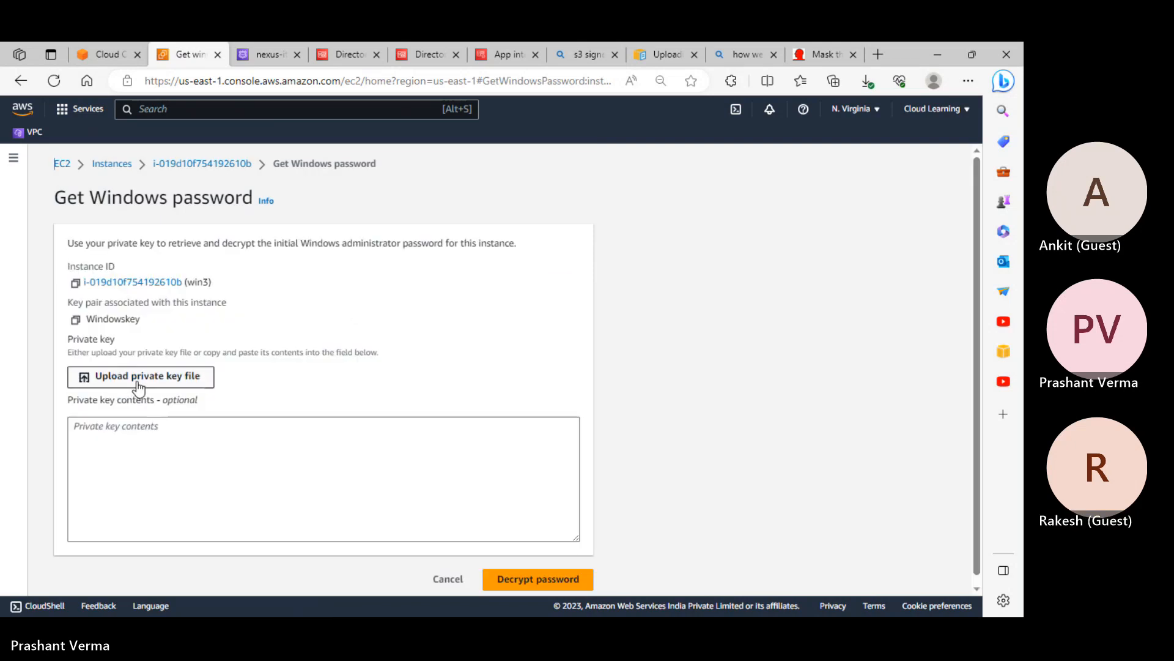
Upload Windowskey.pem as the private key and decrypt the Administrator password
{"action": "left_click", "coordinate": [137, 382]}
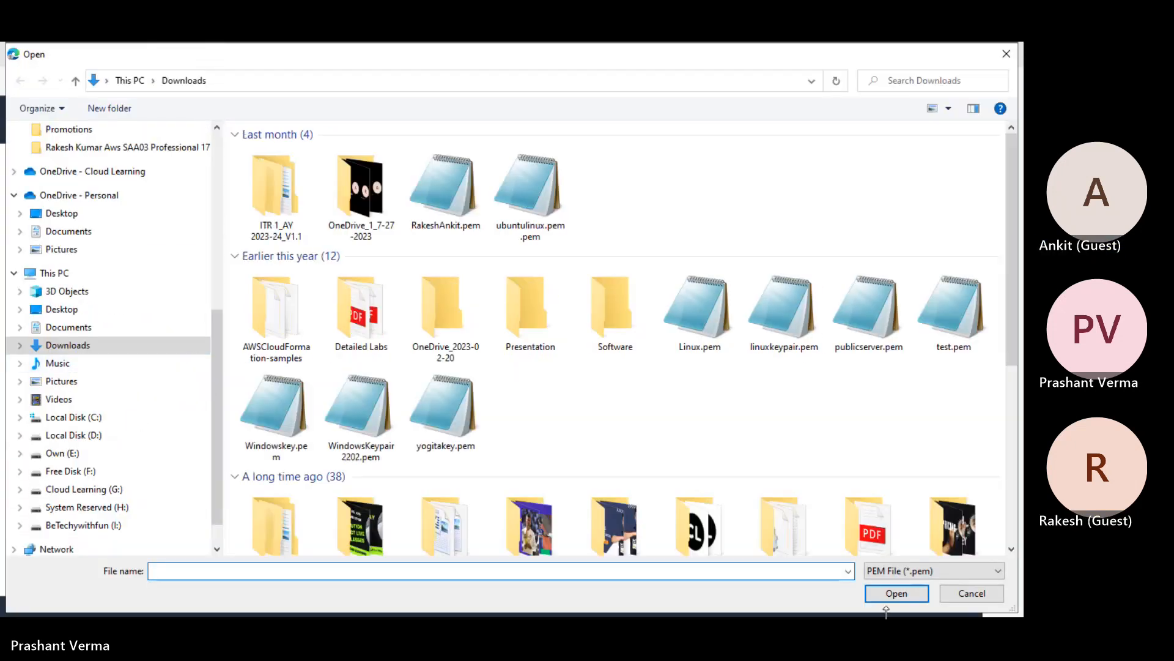
{"action": "left_click", "coordinate": [972, 593]}
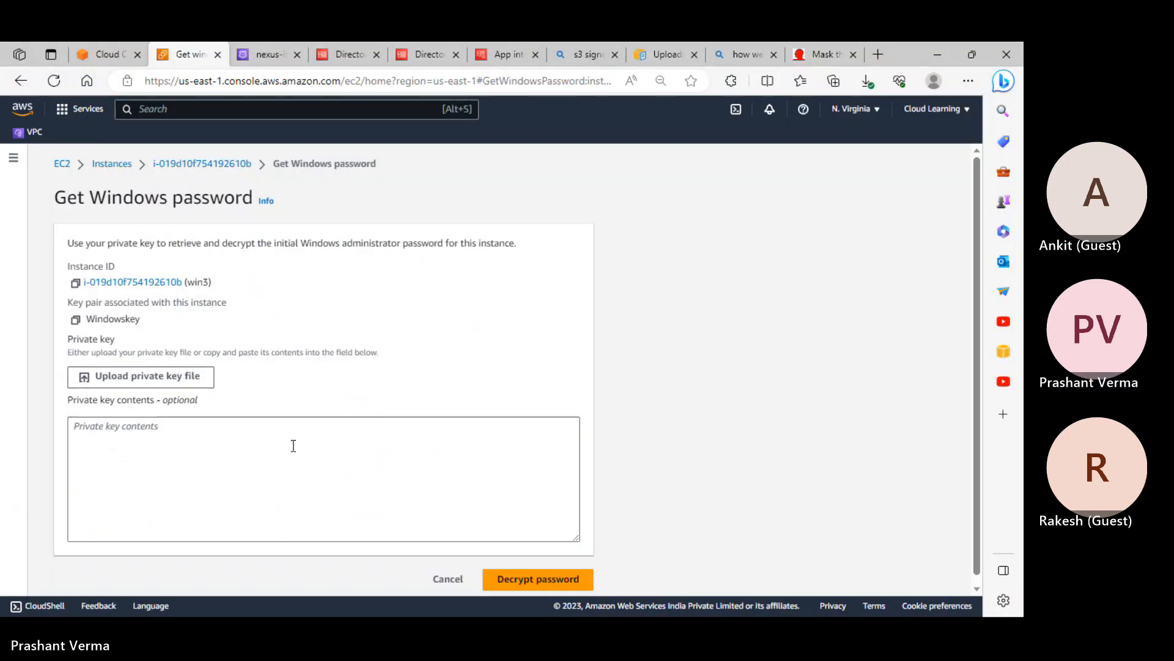
{"action": "left_click", "coordinate": [141, 379]}
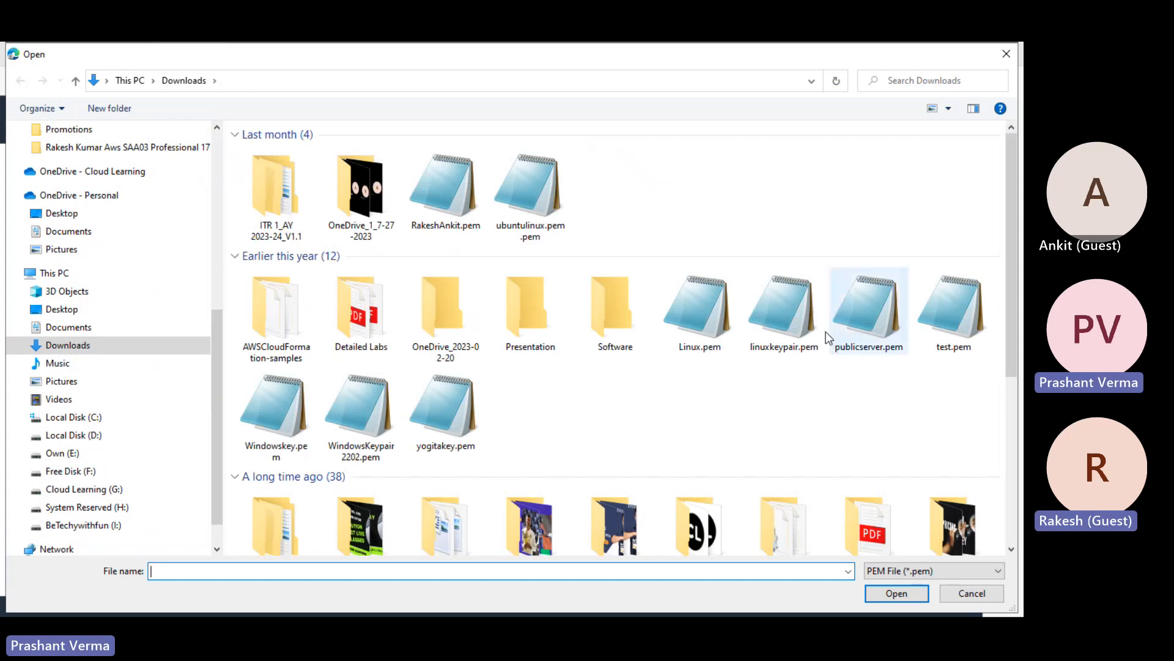
{"action": "left_click", "coordinate": [879, 329]}
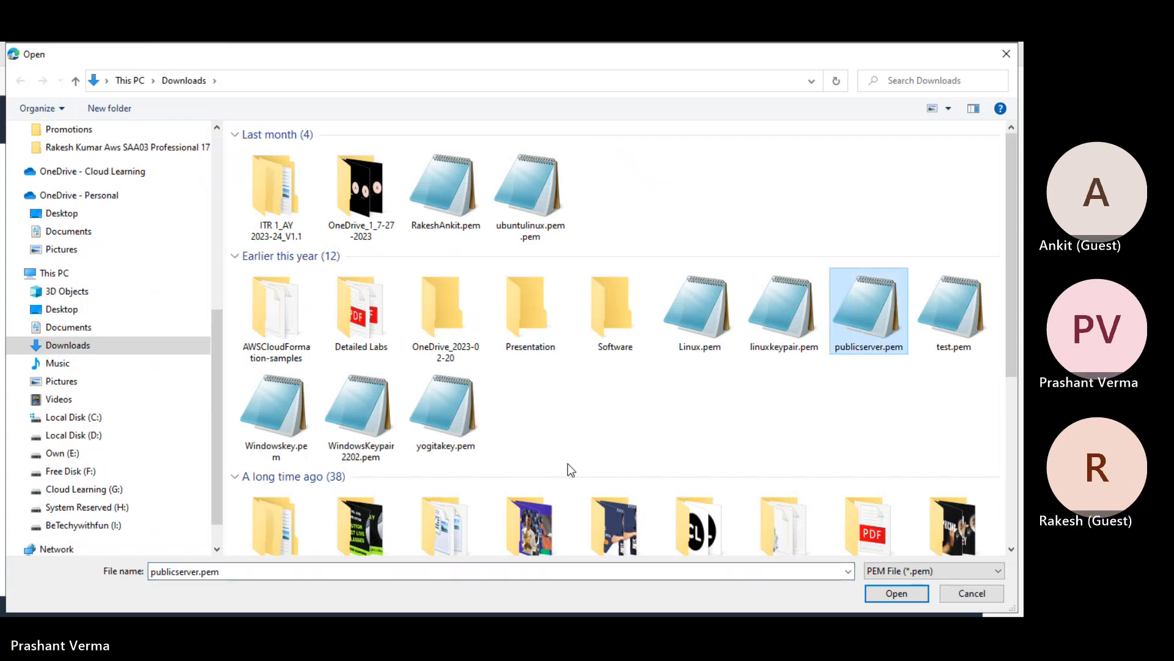
{"action": "left_click", "coordinate": [294, 444]}
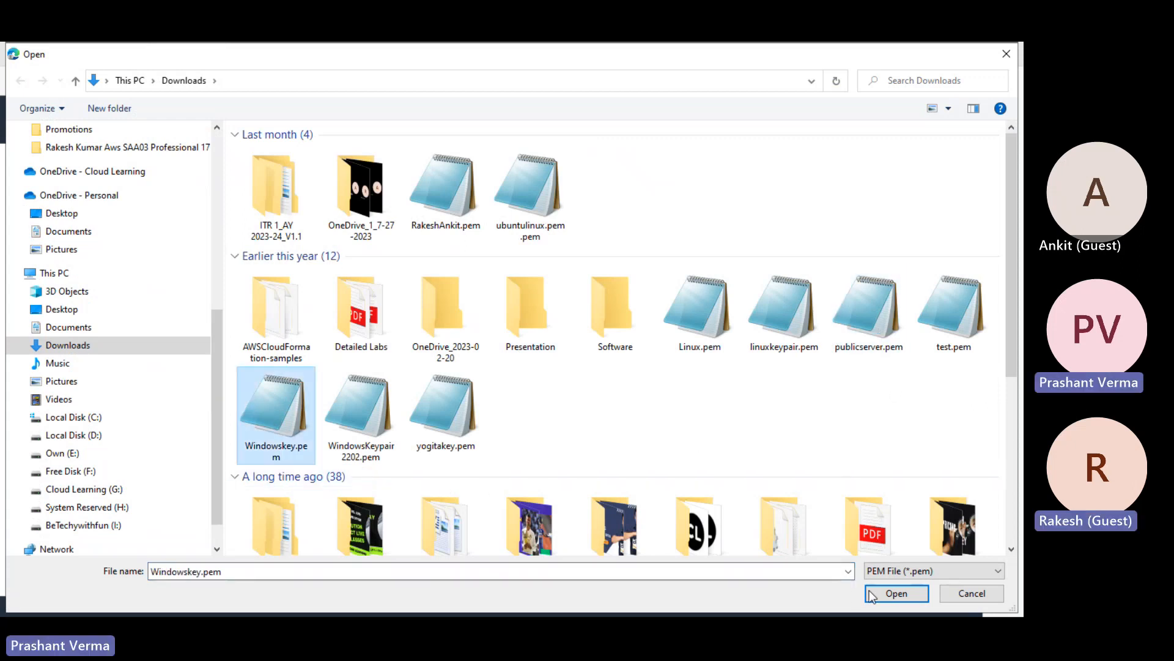
{"action": "left_click", "coordinate": [895, 594]}
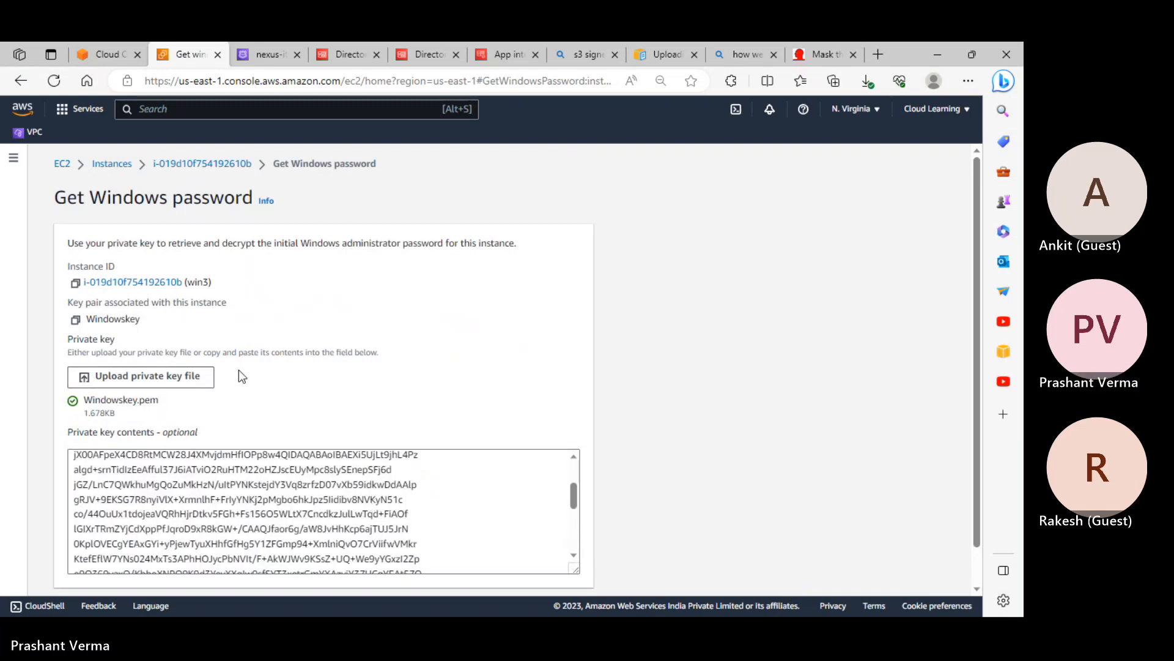
{"action": "scroll", "coordinate": [157, 326], "scroll_direction": "down", "scroll_amount": 2}
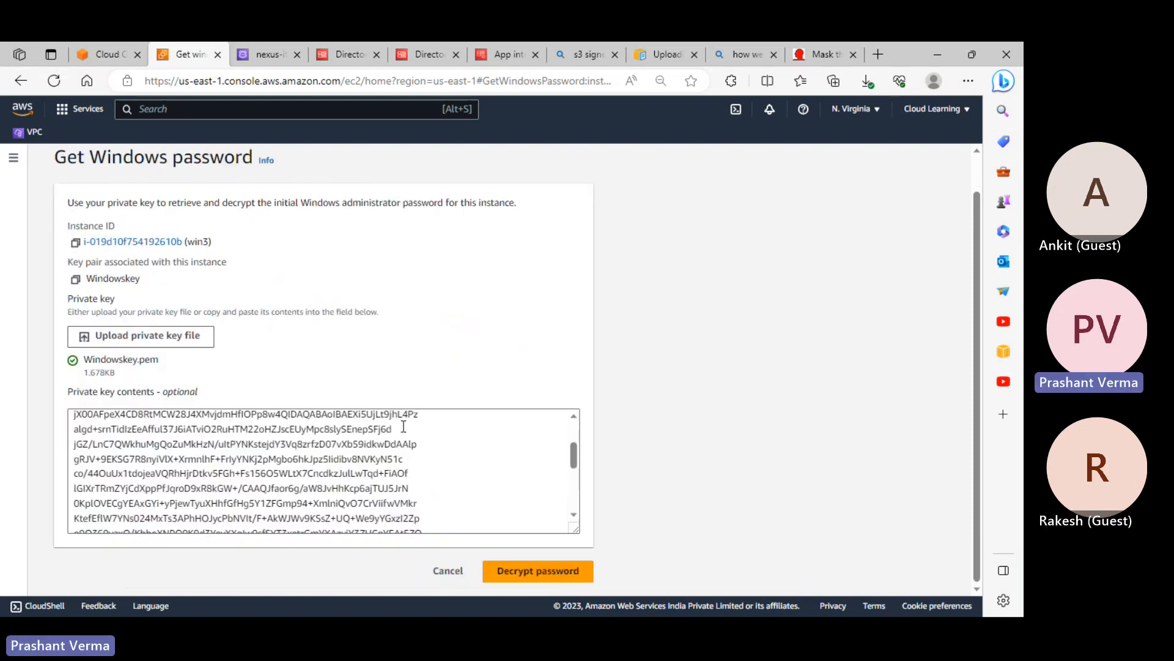
{"action": "left_click", "coordinate": [545, 573]}
Paste win3's decrypted Administrator password into the RDP prompt and accept the certificate warning
{"action": "scroll", "coordinate": [535, 559], "scroll_direction": "down", "scroll_amount": 2}
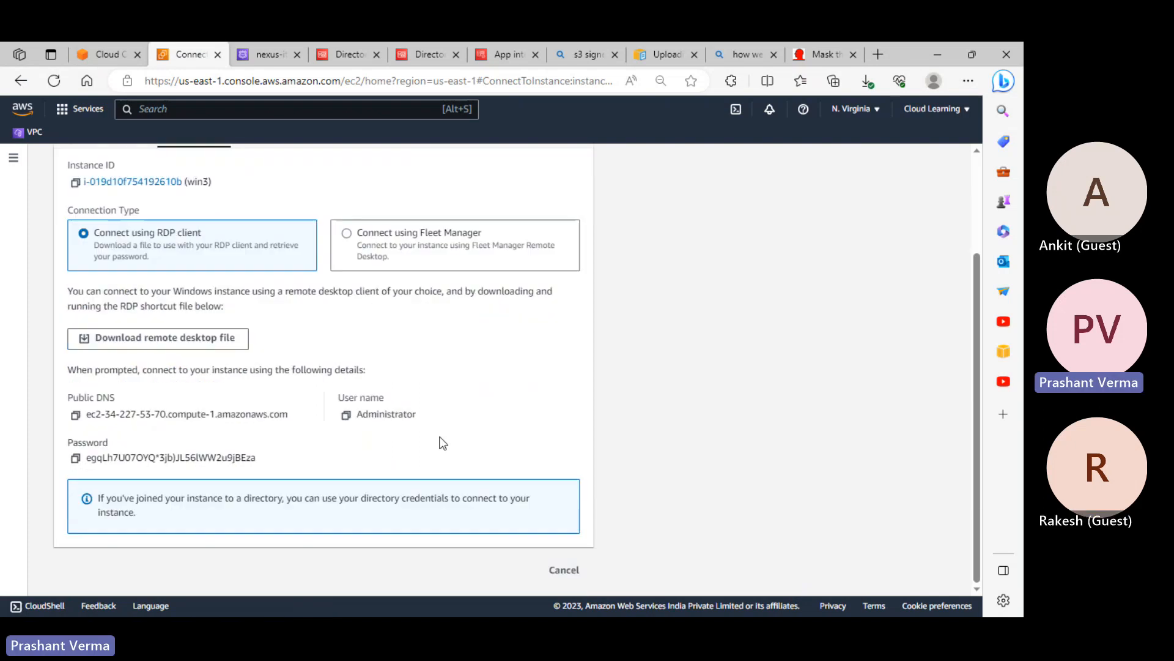
{"action": "left_click", "coordinate": [76, 459]}
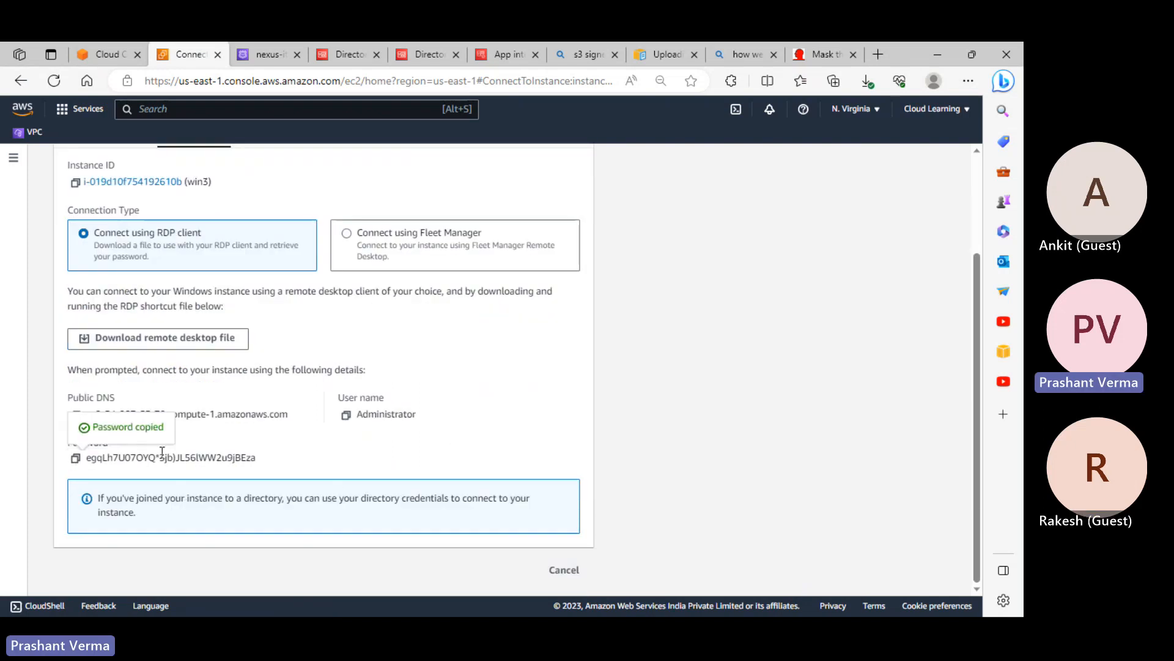
{"action": "key", "text": "alt+Tab"}
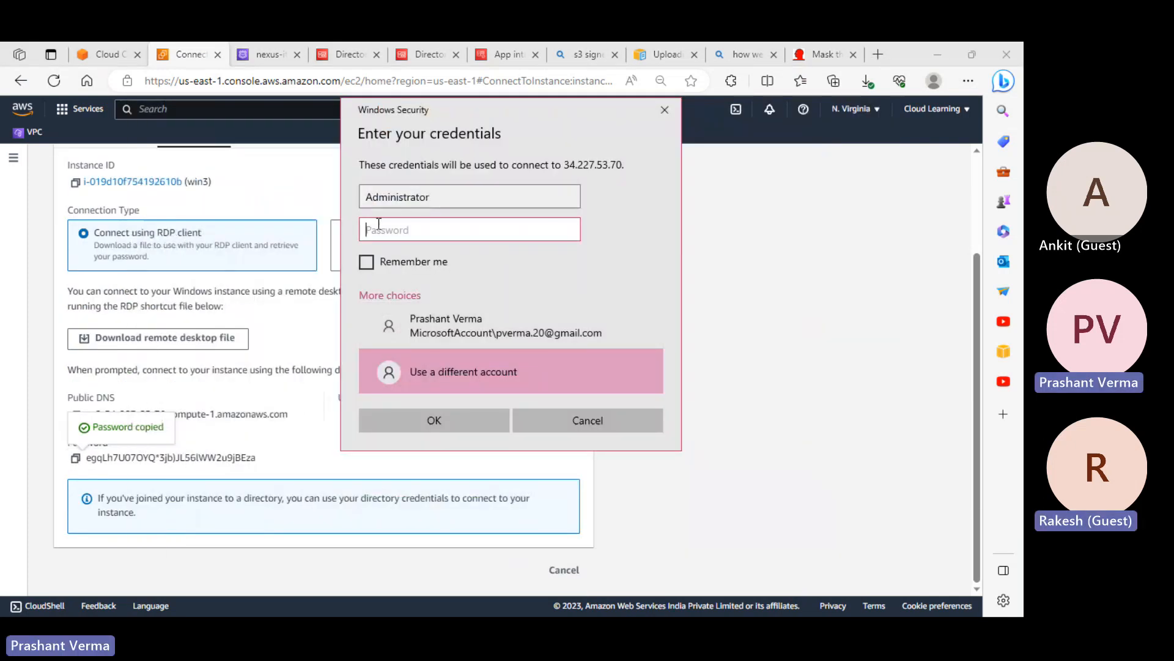
{"action": "key", "text": "ctrl+v"}
{"action": "left_click", "coordinate": [452, 421]}
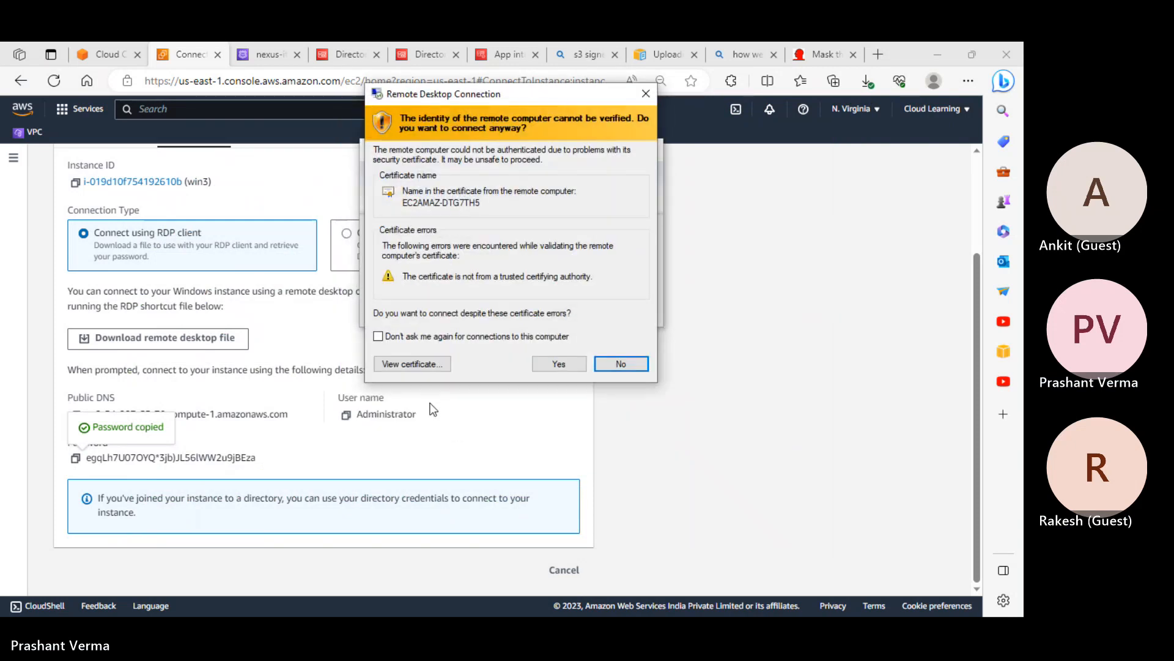
{"action": "left_click", "coordinate": [558, 365]}
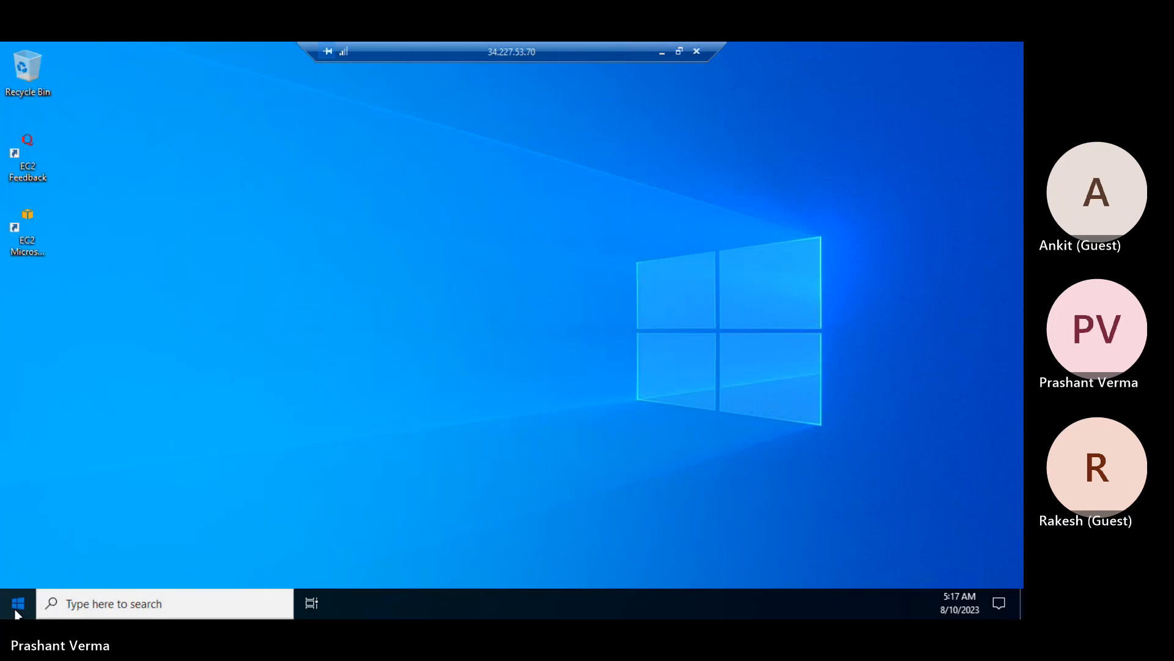
On the server, open File Explorer and This PC's properties in a maximized Settings window
{"action": "left_click", "coordinate": [17, 613]}
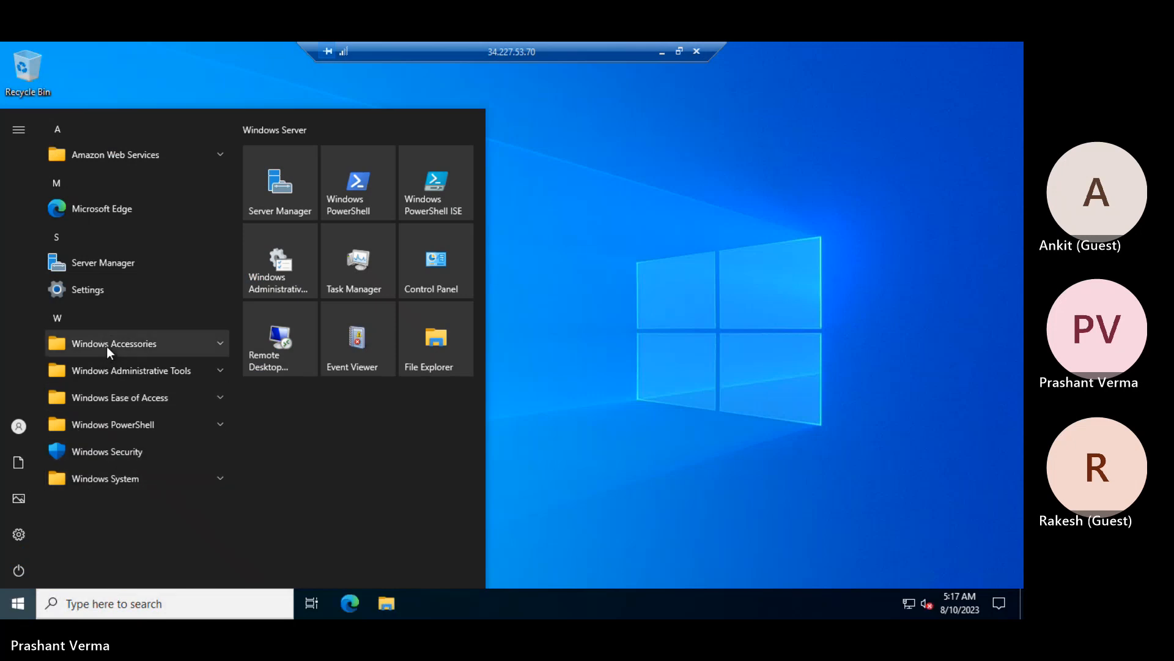
{"action": "left_click", "coordinate": [432, 369]}
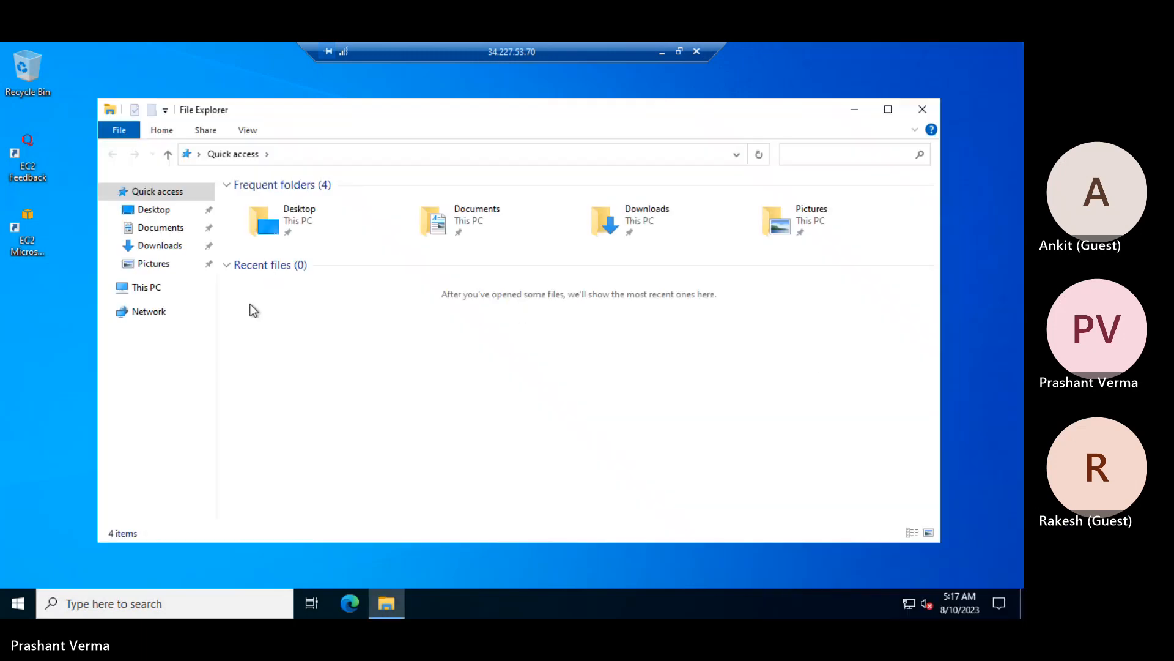
{"action": "right_click", "coordinate": [154, 288]}
{"action": "left_click", "coordinate": [221, 484]}
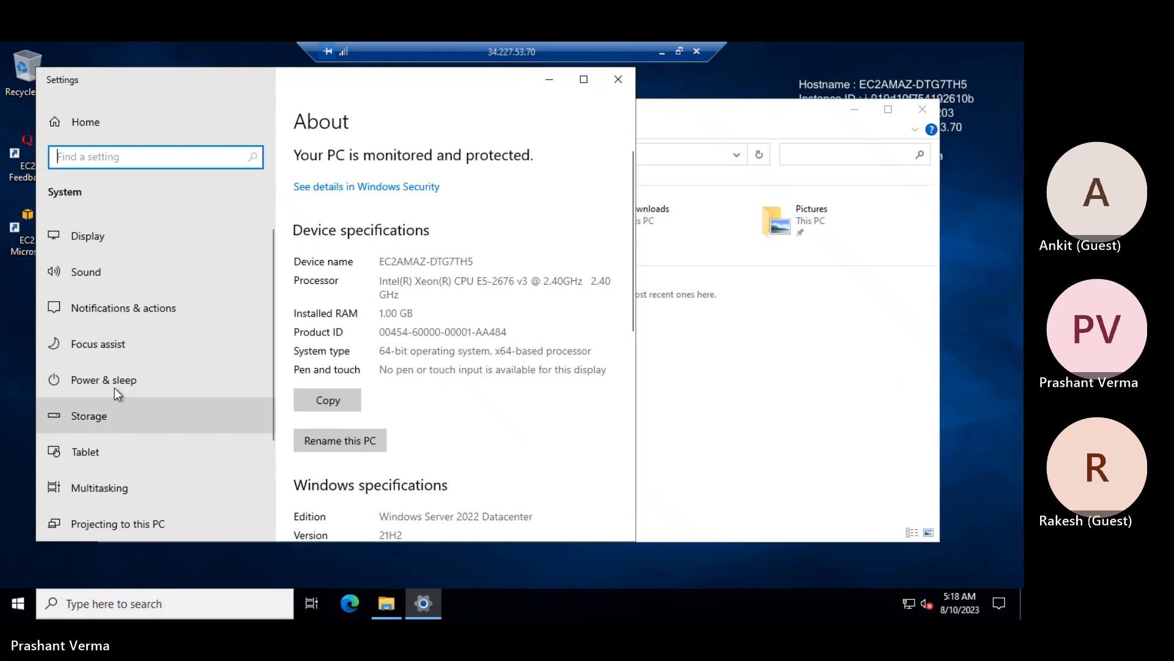
{"action": "scroll", "coordinate": [99, 365], "scroll_direction": "down", "scroll_amount": 3}
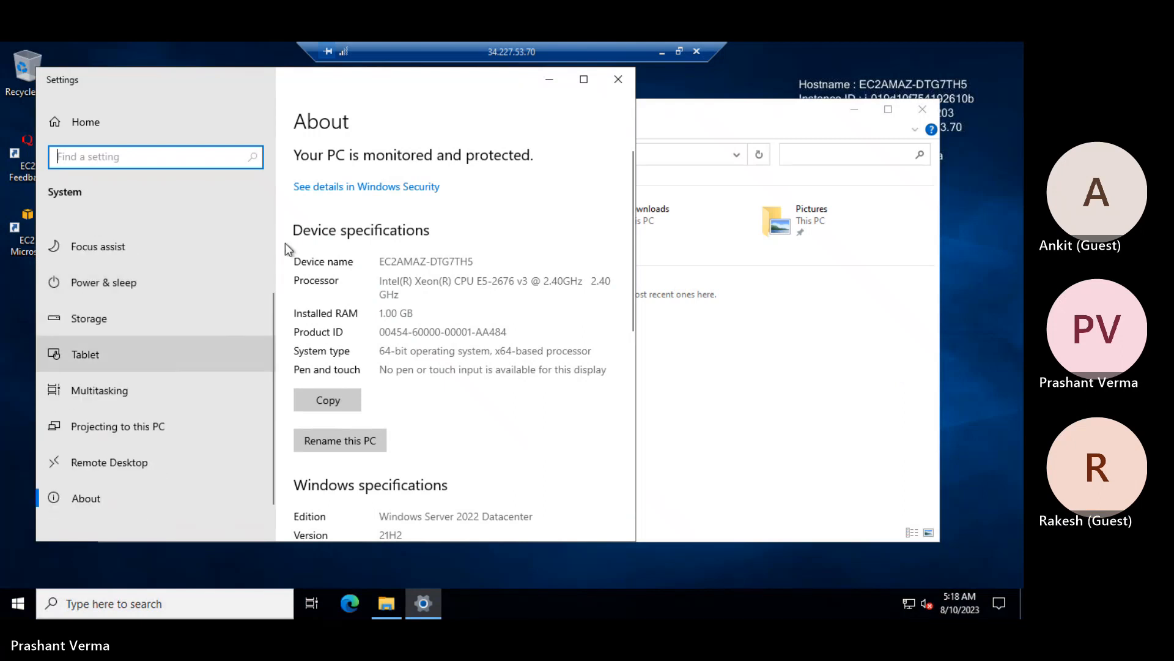
{"action": "left_click", "coordinate": [584, 80]}
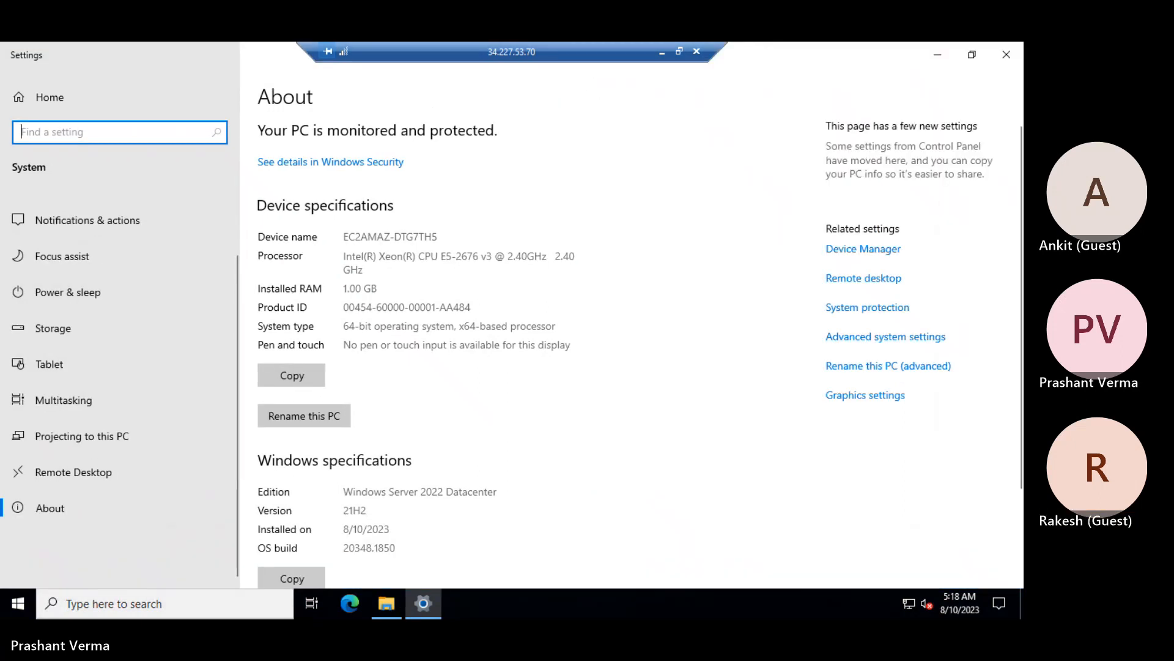
Check the Computer Name tab showing EC2AMAZ-DTG7TH5 in WORKGROUP, cancel, and minimize Settings
{"action": "left_click", "coordinate": [905, 340]}
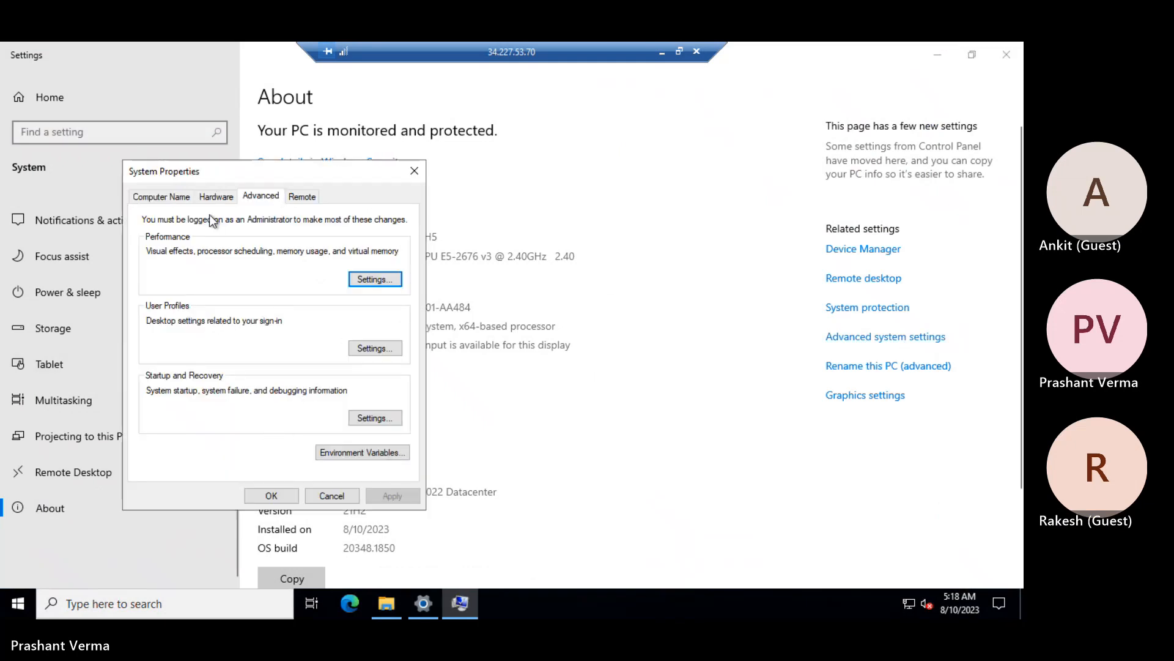
{"action": "left_click", "coordinate": [163, 197]}
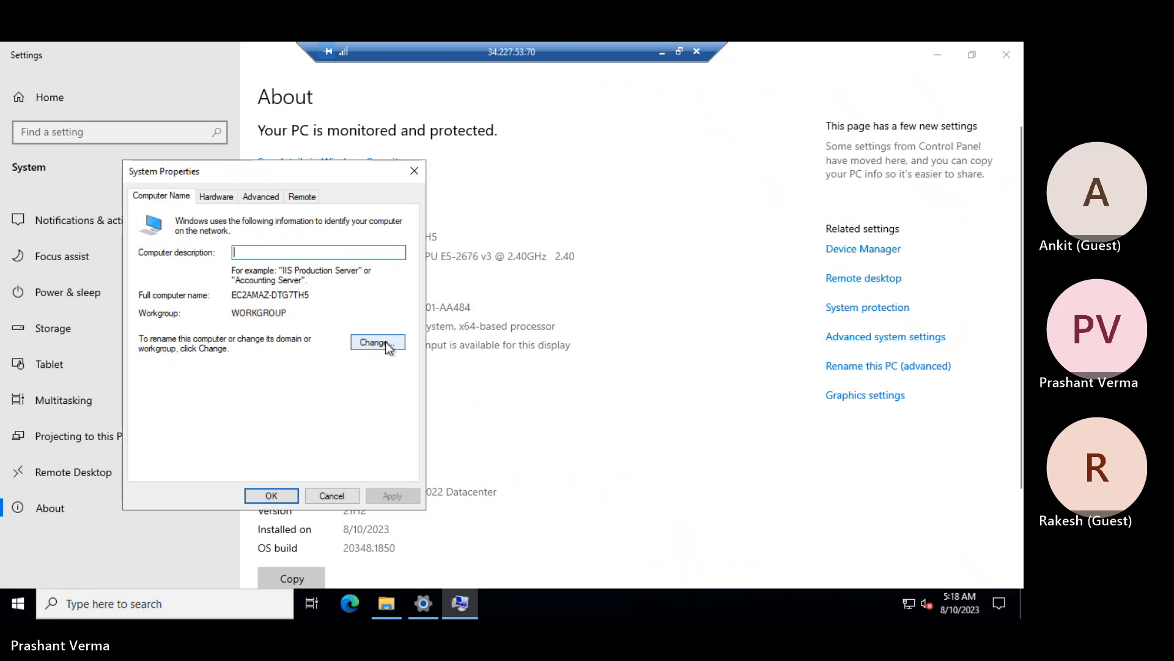
{"action": "left_click_drag", "start_coordinate": [246, 313], "coordinate": [307, 315]}
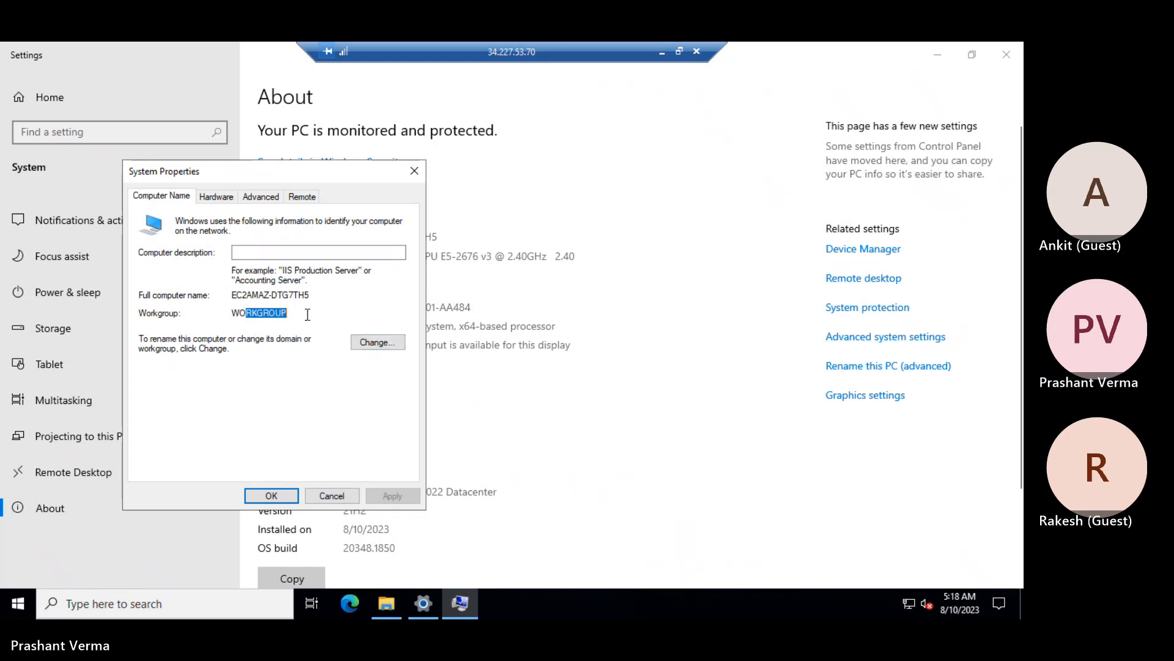
{"action": "left_click", "coordinate": [335, 497]}
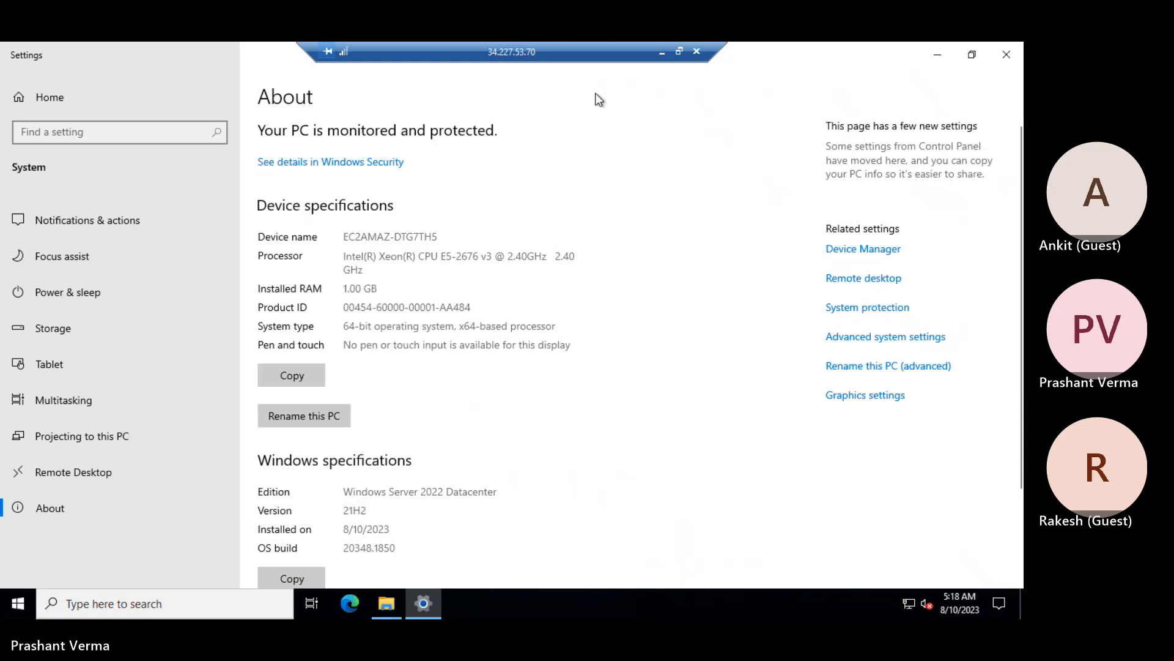
{"action": "left_click", "coordinate": [945, 58]}
Return to the refreshed EC2 Instances list, select win3, and glance at the remote desktop
{"action": "left_click", "coordinate": [661, 52]}
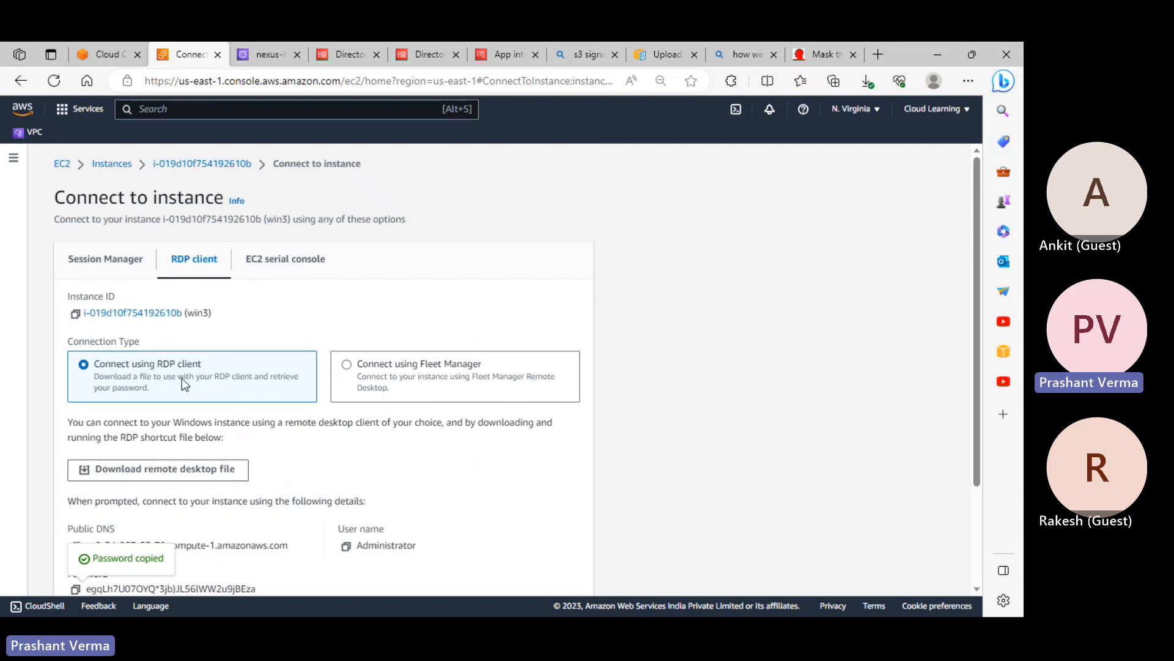
{"action": "scroll", "coordinate": [205, 377], "scroll_direction": "down", "scroll_amount": 3}
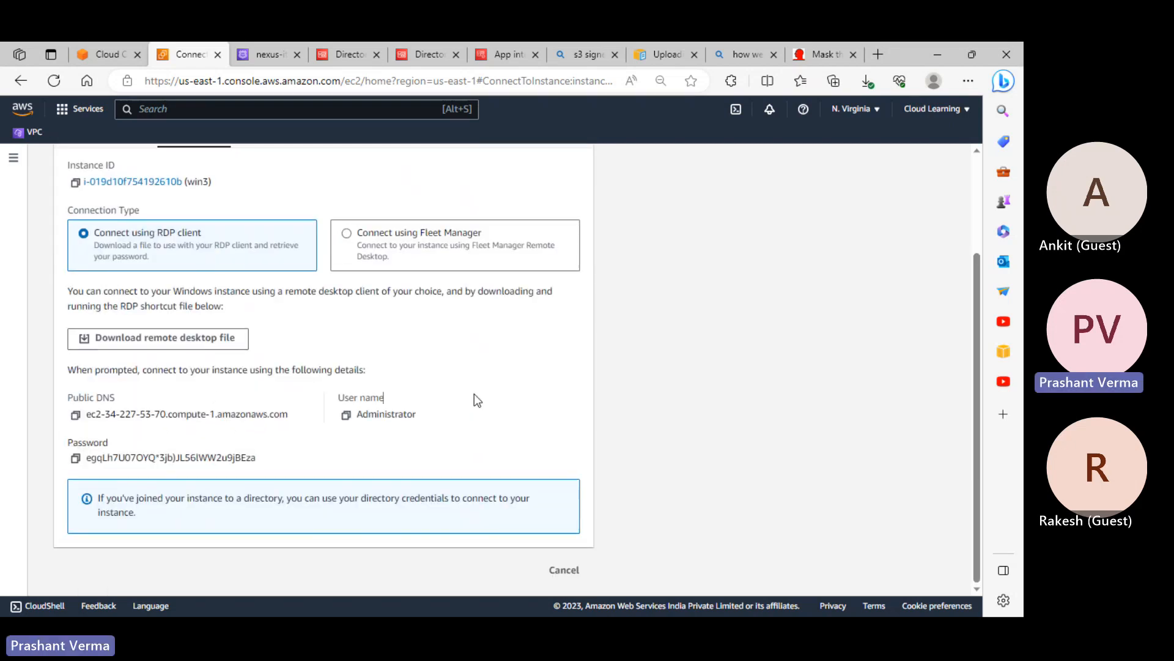
{"action": "scroll", "coordinate": [474, 394], "scroll_direction": "up", "scroll_amount": 3}
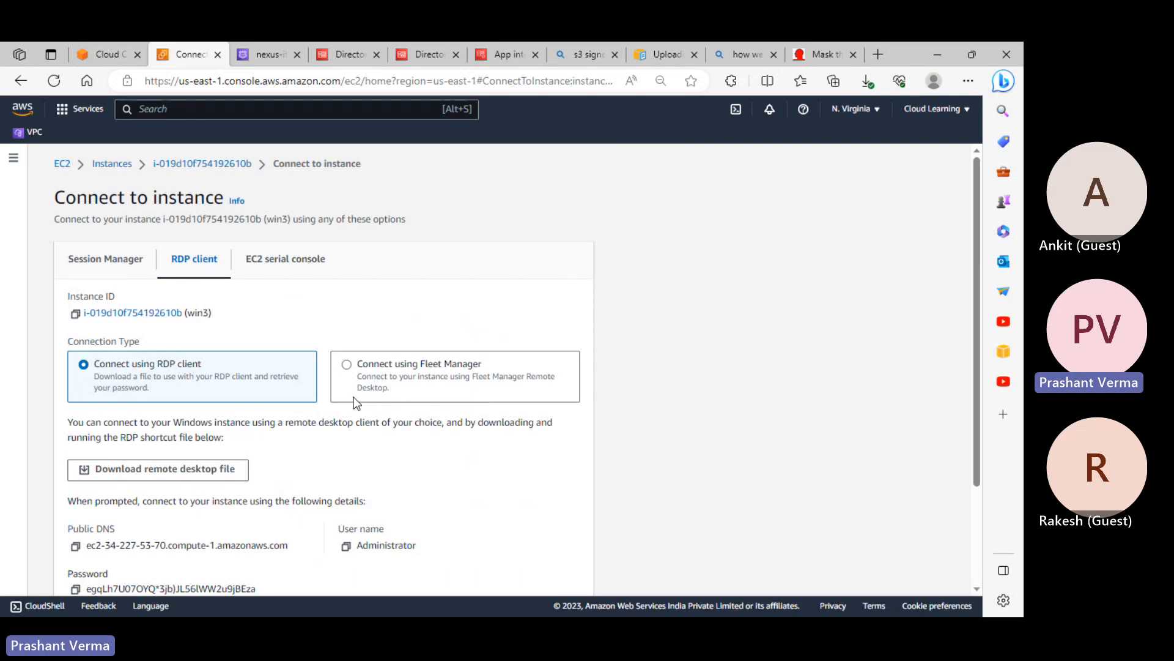
{"action": "left_click", "coordinate": [110, 261]}
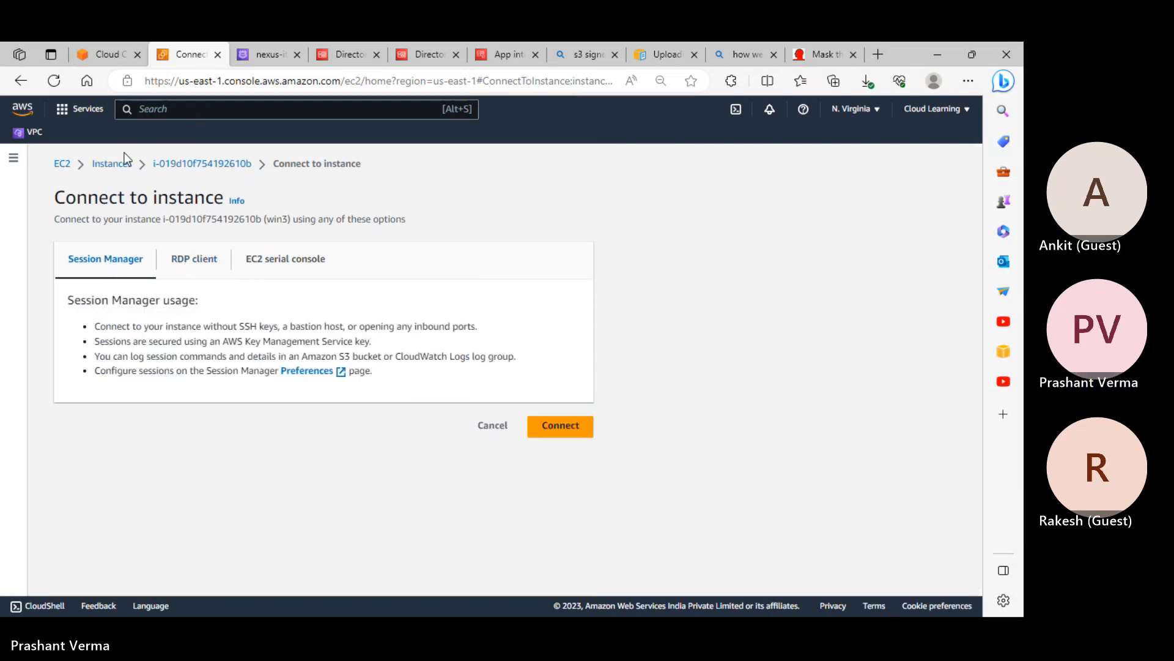
{"action": "left_click", "coordinate": [113, 165]}
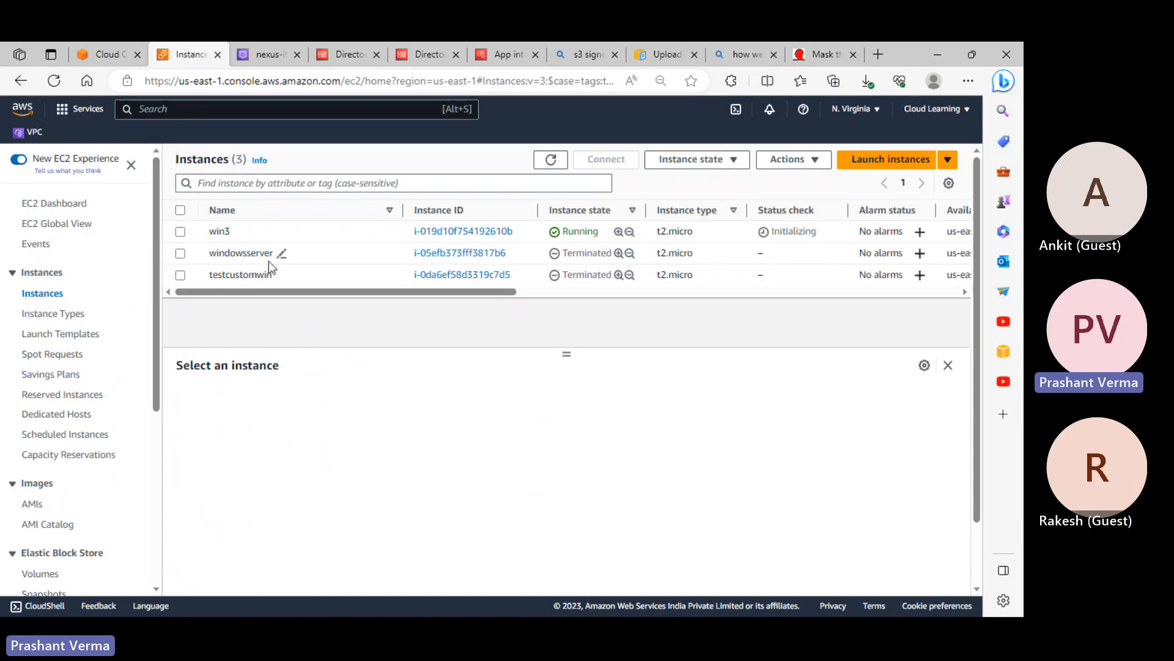
{"action": "left_click", "coordinate": [545, 161]}
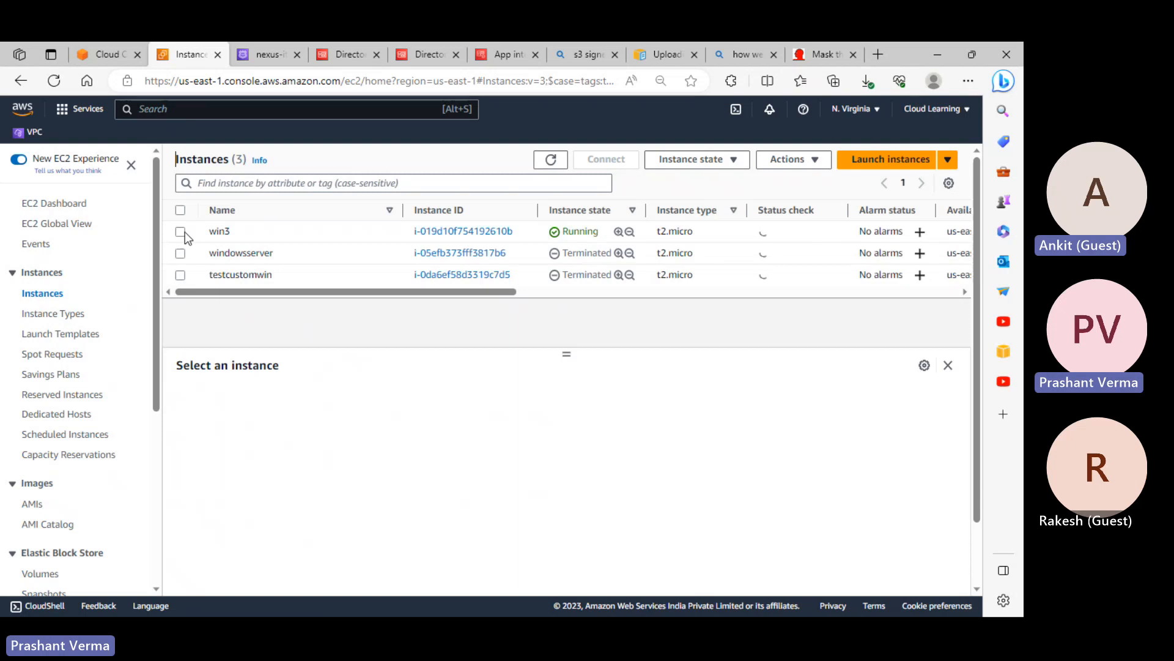
{"action": "left_click", "coordinate": [181, 232]}
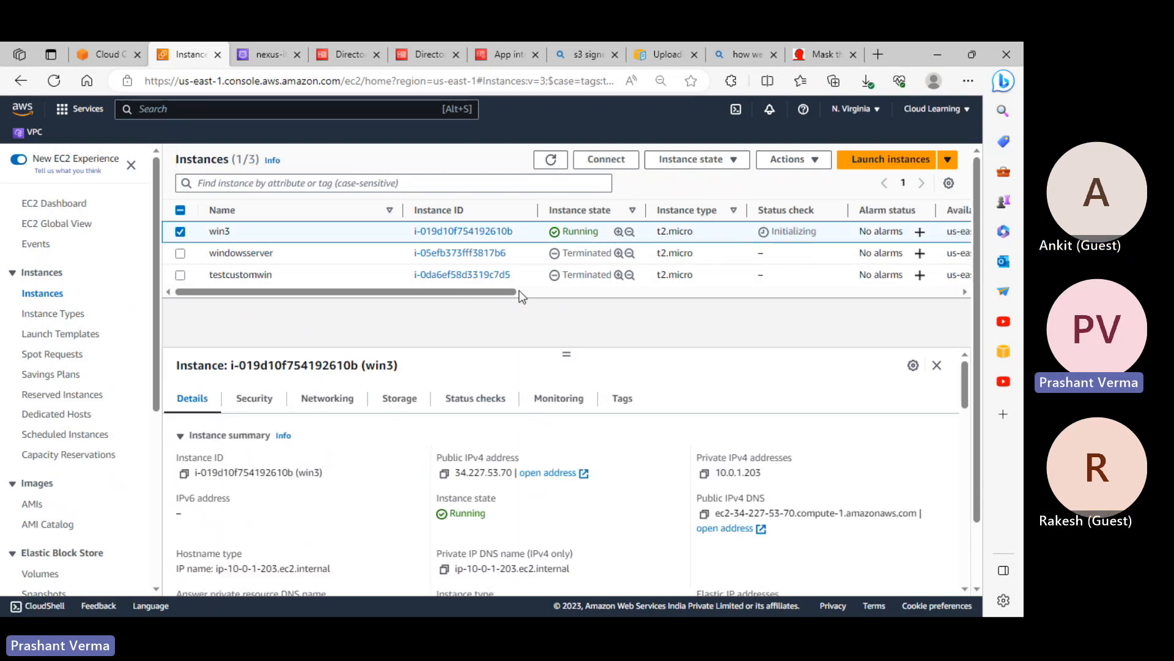
{"action": "left_click_drag", "start_coordinate": [518, 292], "coordinate": [567, 306]}
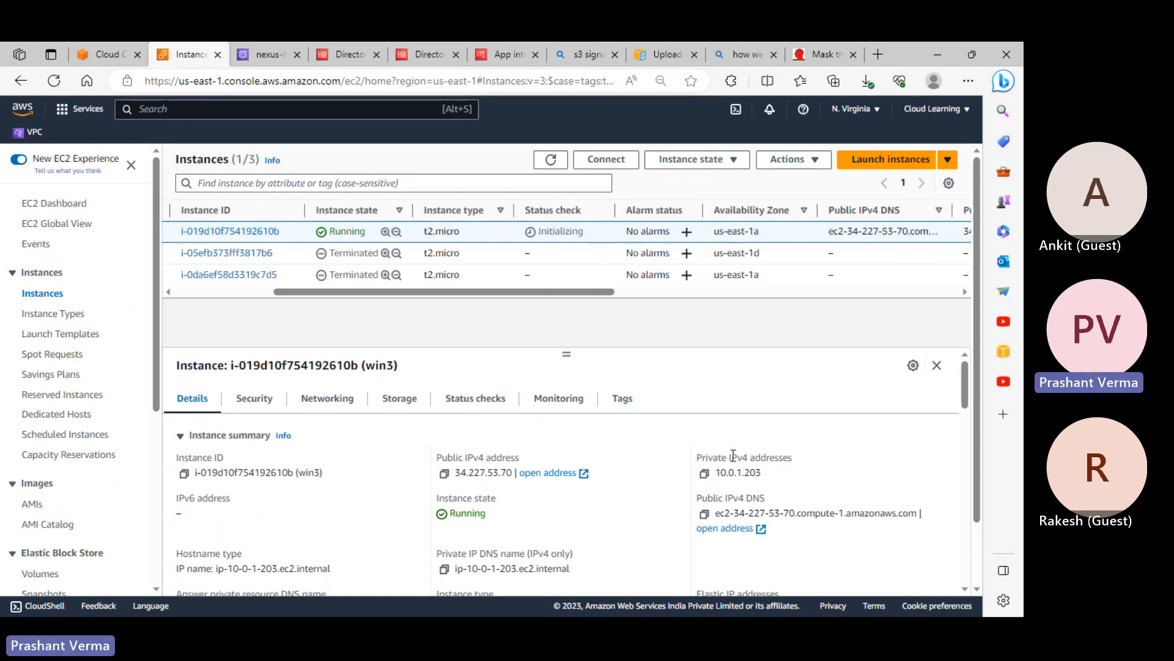
{"action": "key", "text": "alt+Tab"}
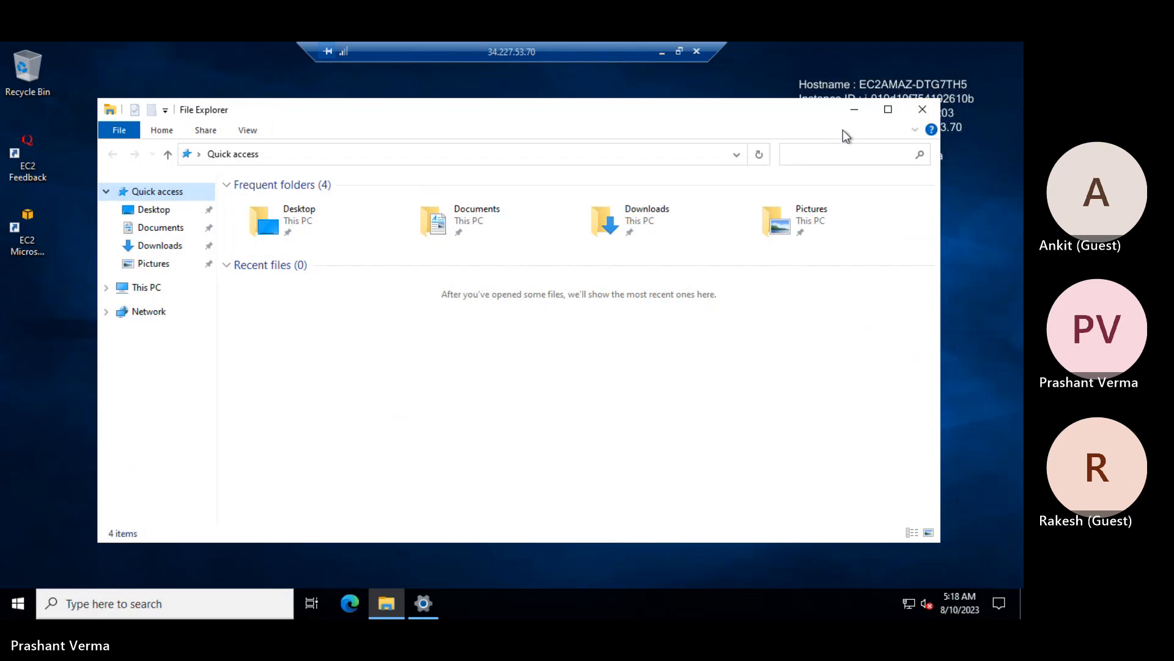
{"action": "left_click", "coordinate": [864, 112]}
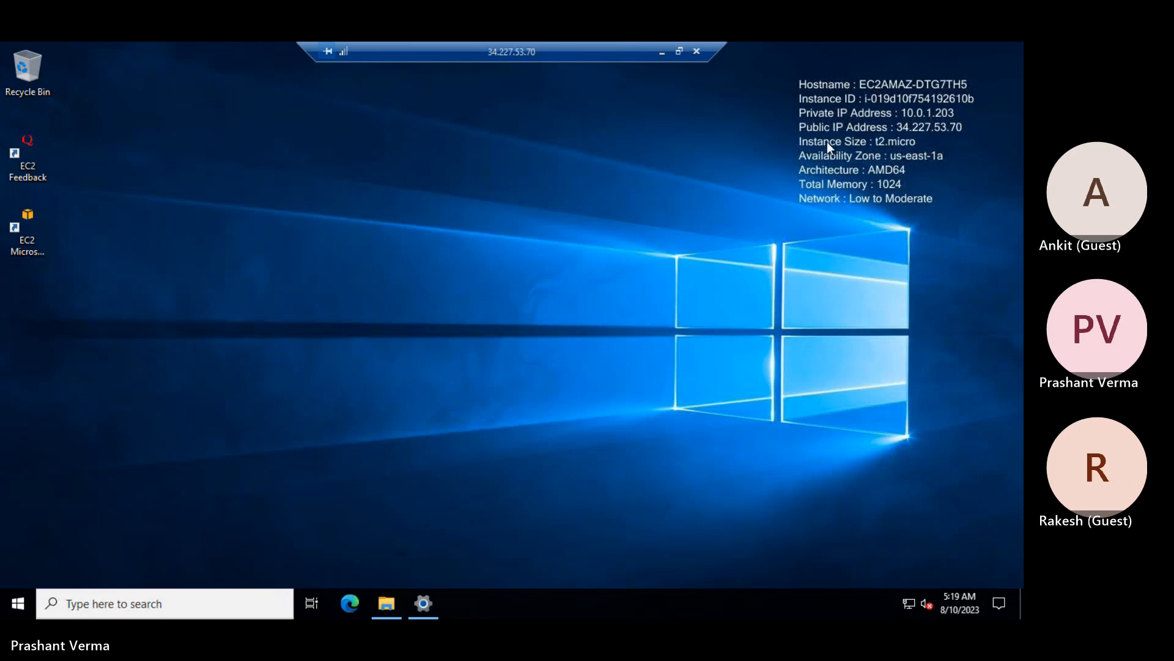
{"action": "left_click", "coordinate": [662, 53]}
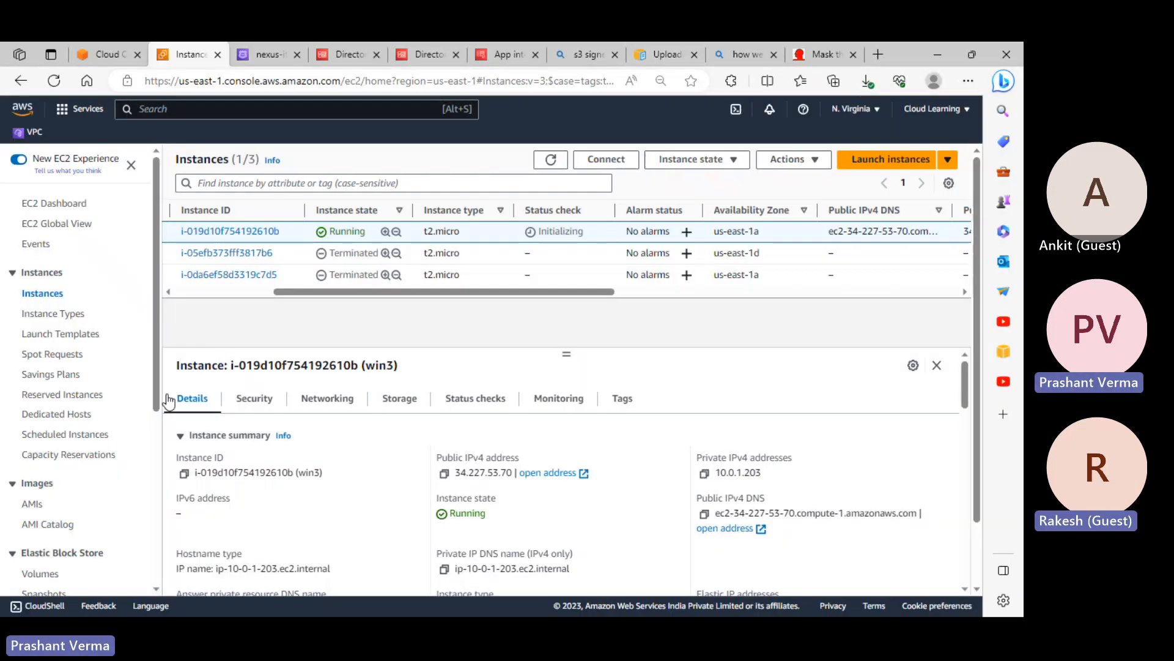
Review win3's Security and Details tabs, refresh to 2/2 checks, and return to Remote Desktop
{"action": "left_click", "coordinate": [280, 404]}
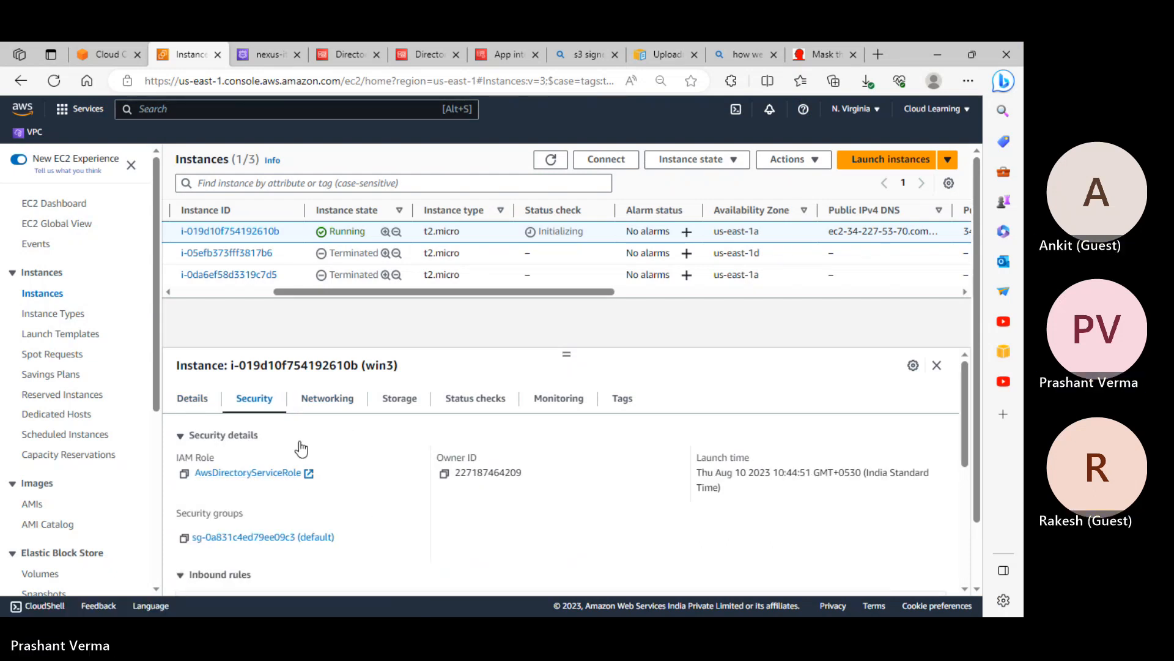
{"action": "left_click", "coordinate": [192, 398]}
{"action": "scroll", "coordinate": [552, 504], "scroll_direction": "down", "scroll_amount": 3}
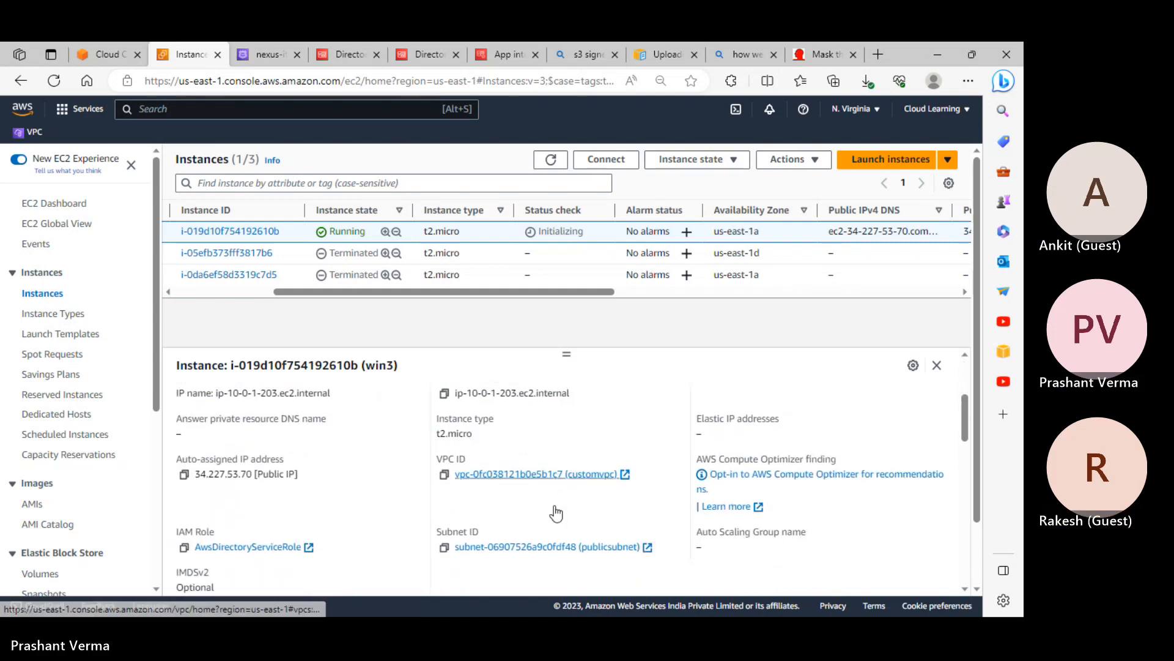
{"action": "key", "text": "ctrl+f"}
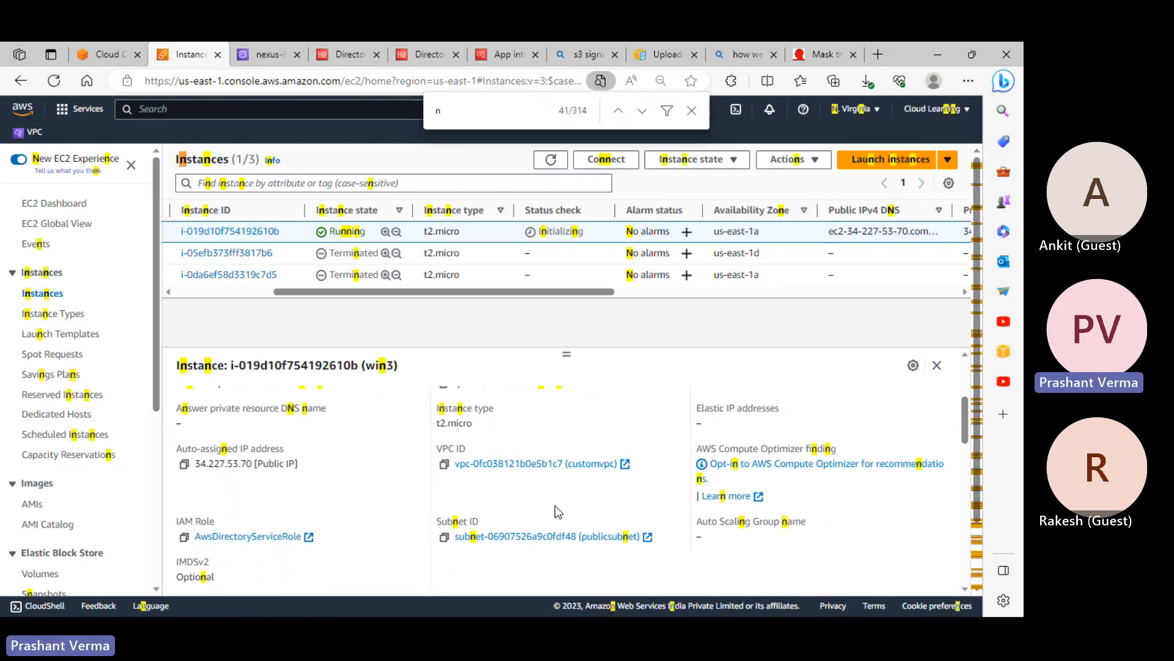
{"action": "type", "text": "nl"}
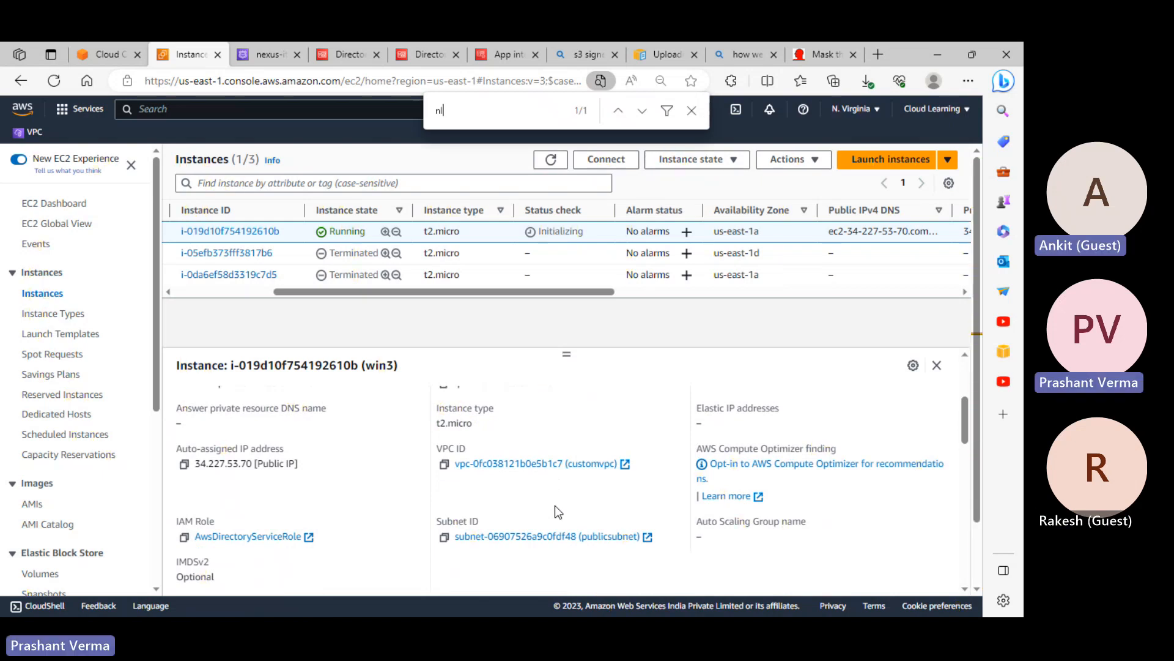
{"action": "key", "text": "BackSpace"}
{"action": "type", "text": "e"}
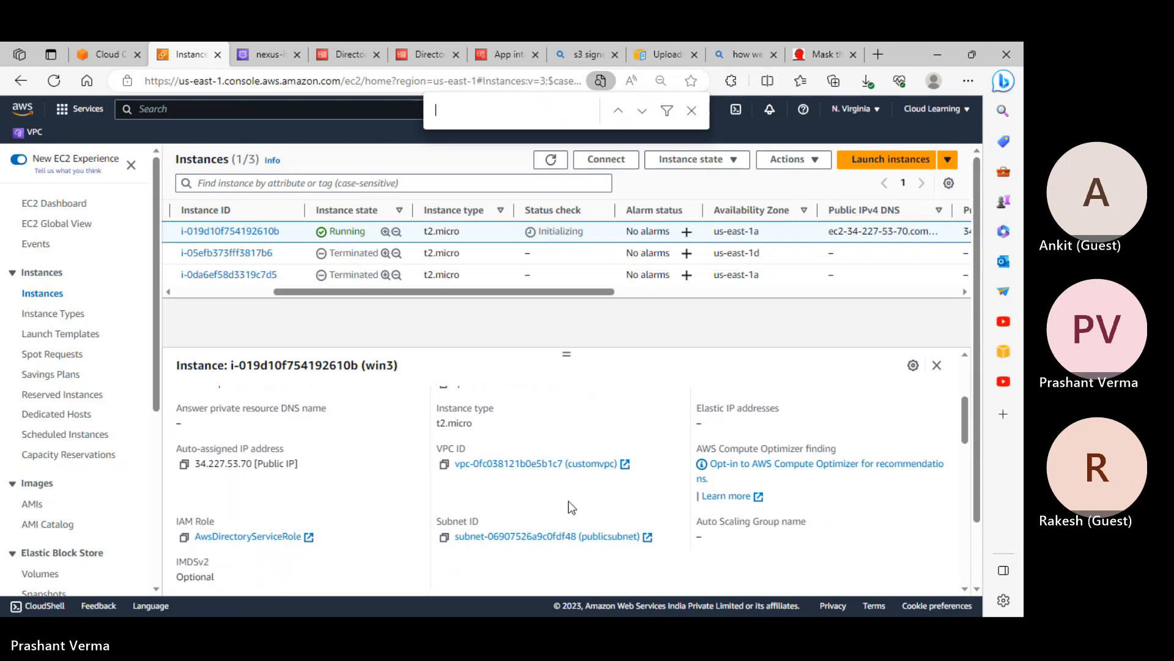
{"action": "left_click", "coordinate": [554, 160]}
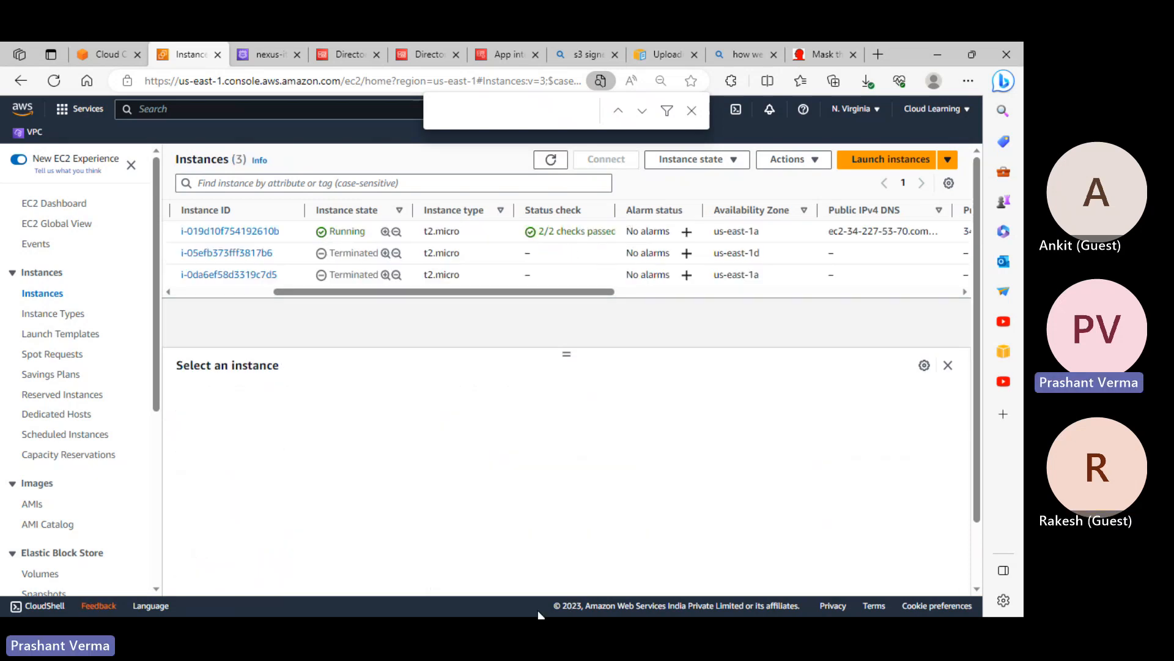
{"action": "key", "text": "alt+Tab"}
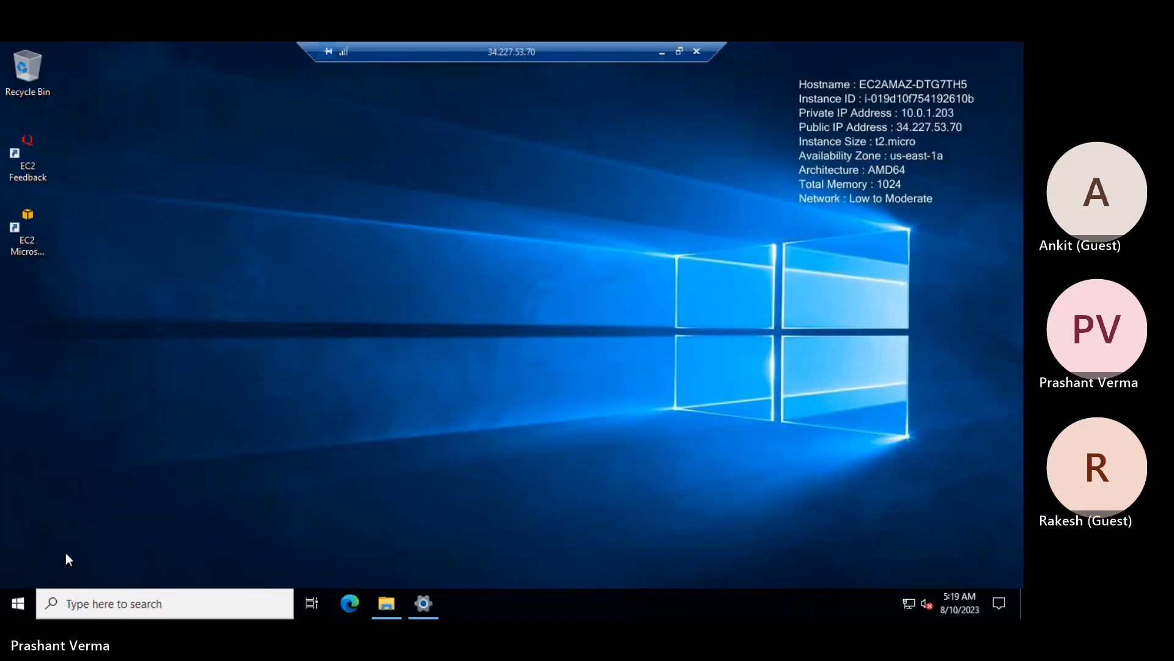
Restart the remote Windows server with the reason Other (Unplanned)
{"action": "left_click", "coordinate": [18, 603]}
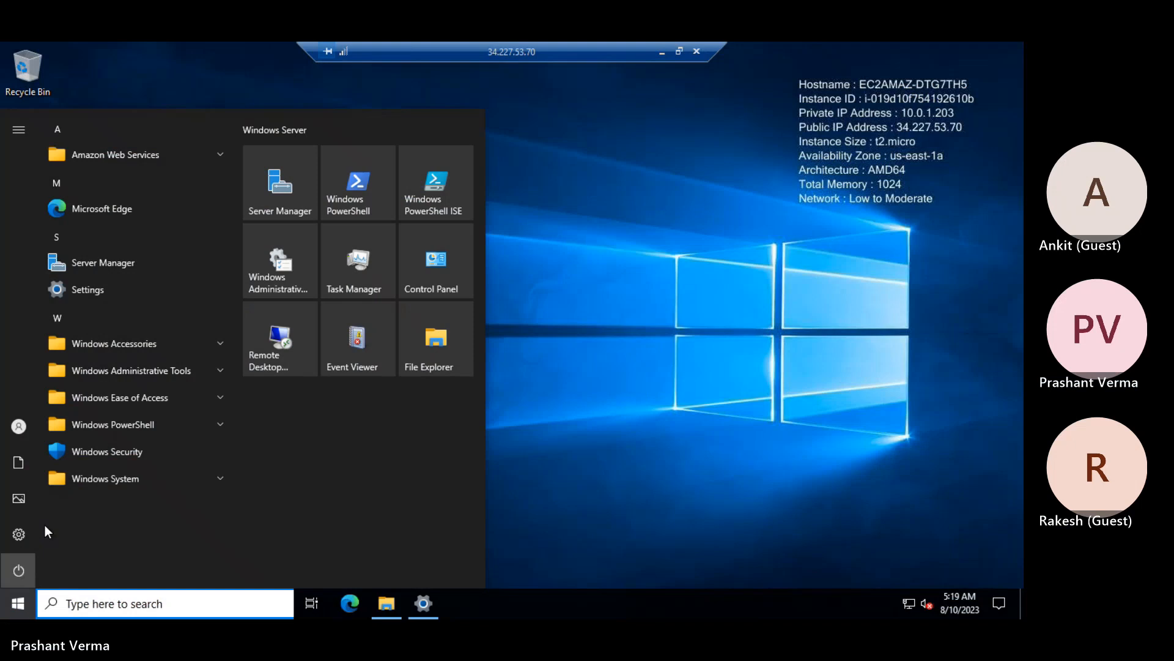
{"action": "left_click", "coordinate": [18, 570]}
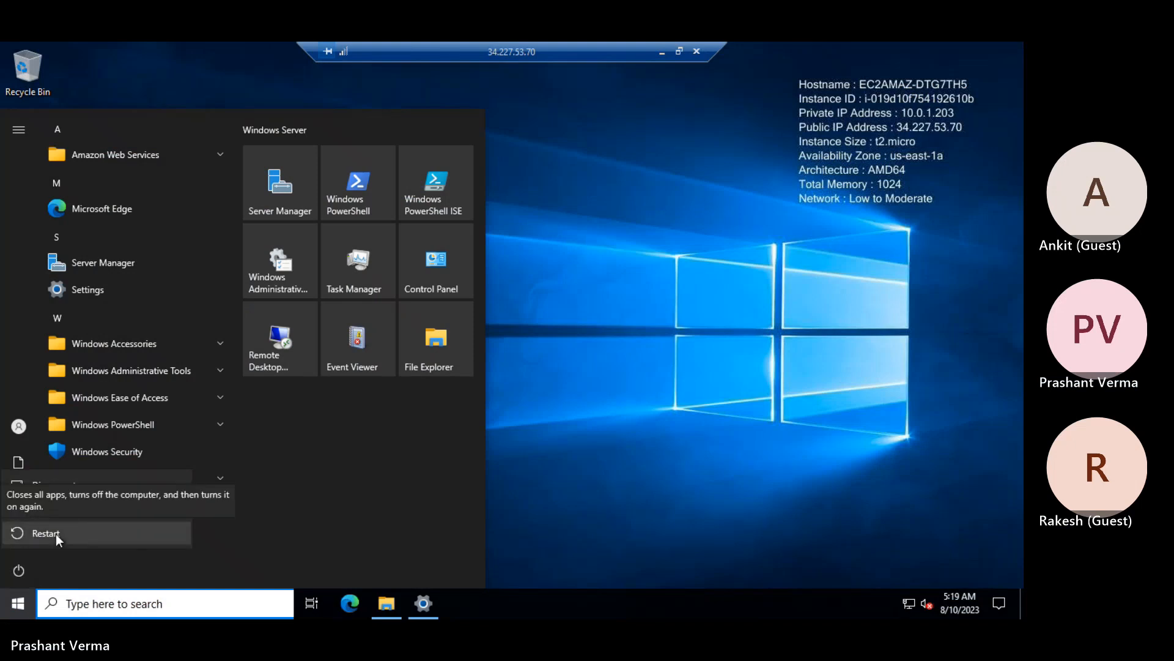
{"action": "left_click", "coordinate": [56, 534]}
{"action": "left_click", "coordinate": [82, 498]}
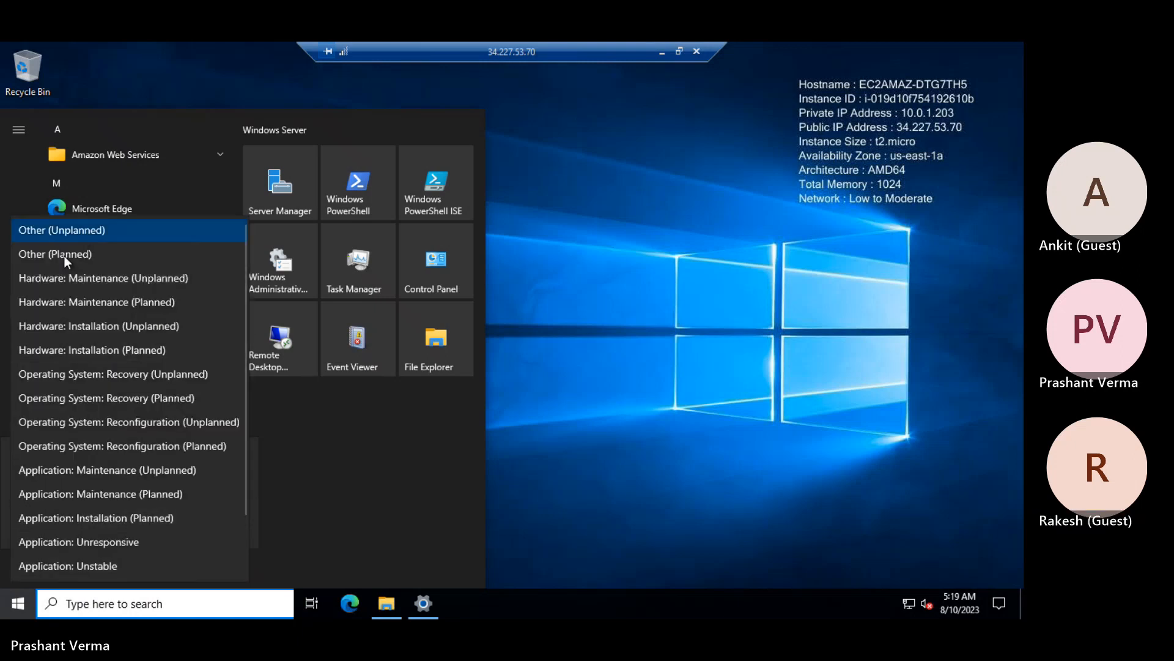
{"action": "left_click", "coordinate": [65, 233]}
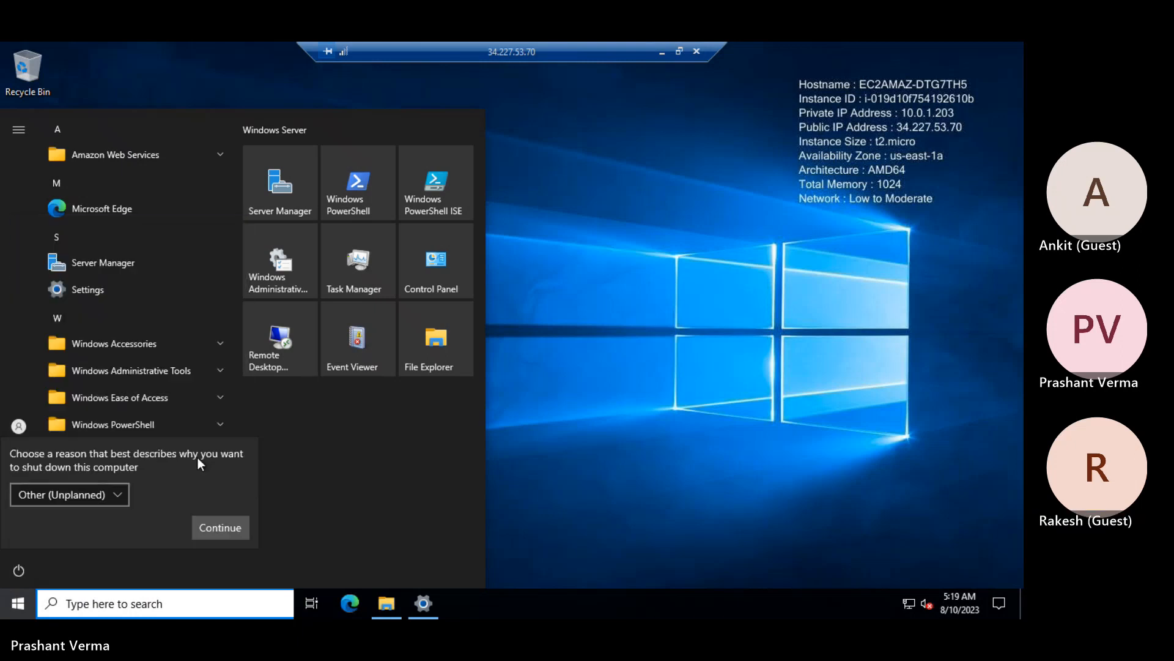
{"action": "left_click", "coordinate": [206, 530]}
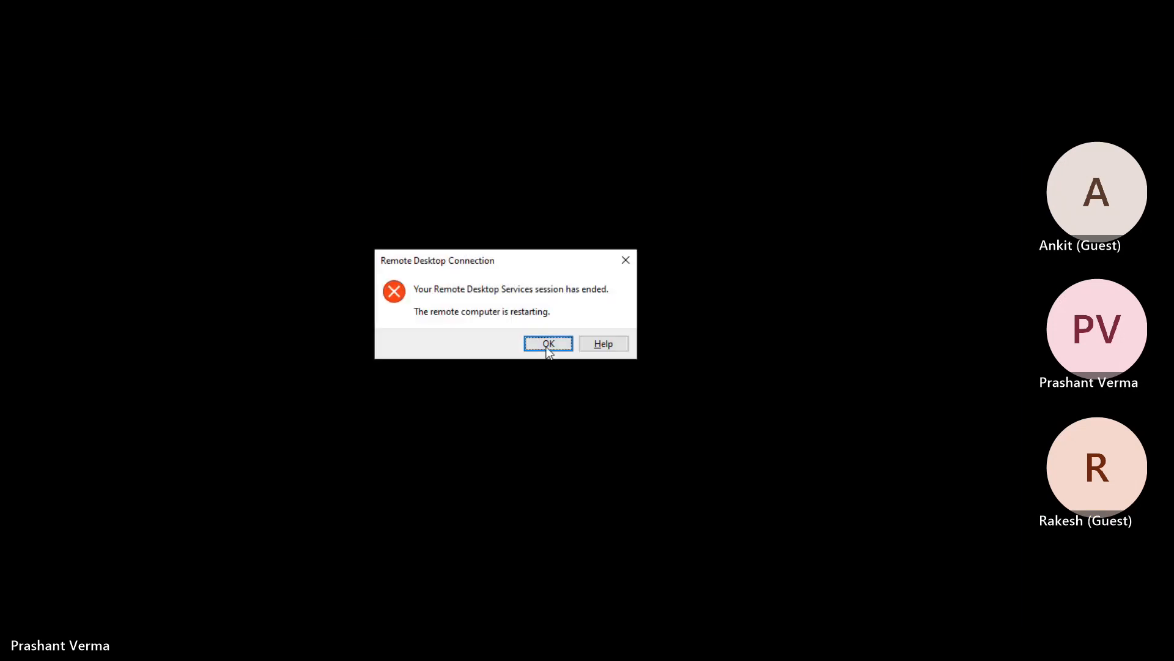
Dismiss the session-ended notice, refresh Instances, and open win3's running instance summary
{"action": "left_click", "coordinate": [547, 343]}
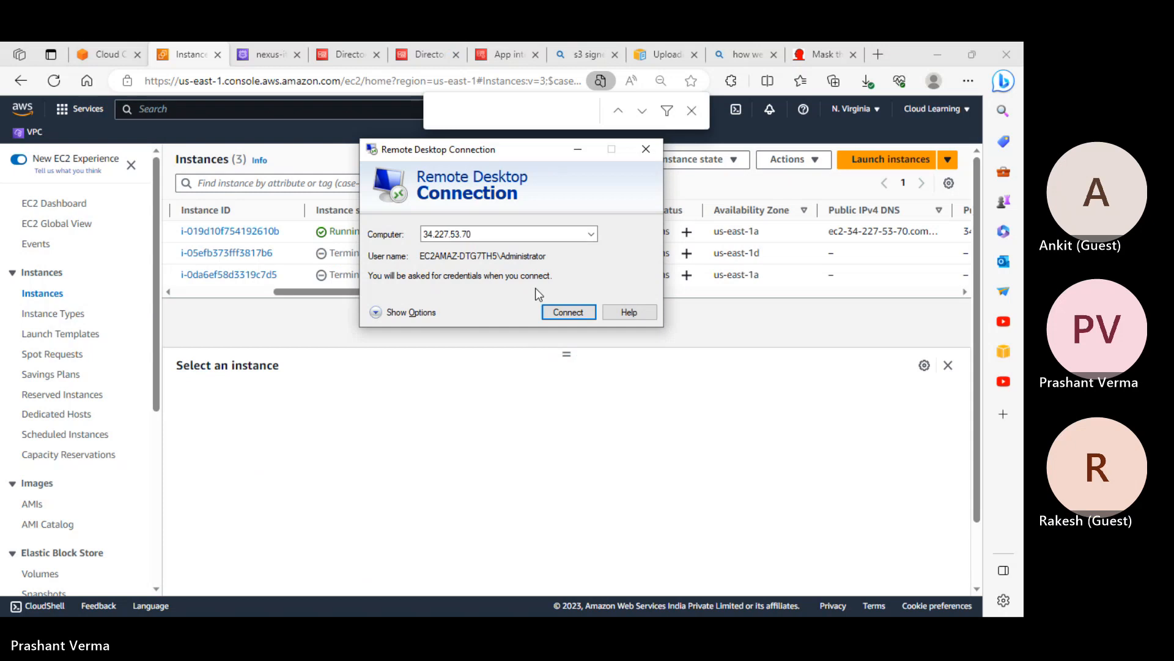
{"action": "left_click_drag", "start_coordinate": [418, 149], "coordinate": [323, 505]}
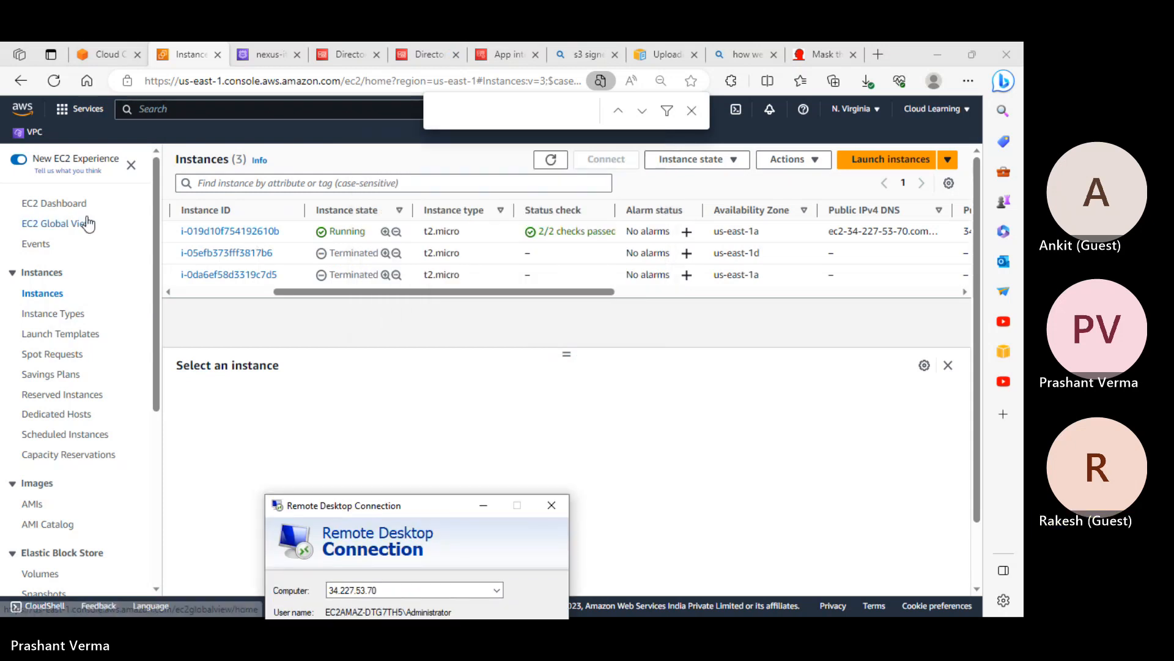
{"action": "left_click", "coordinate": [550, 159]}
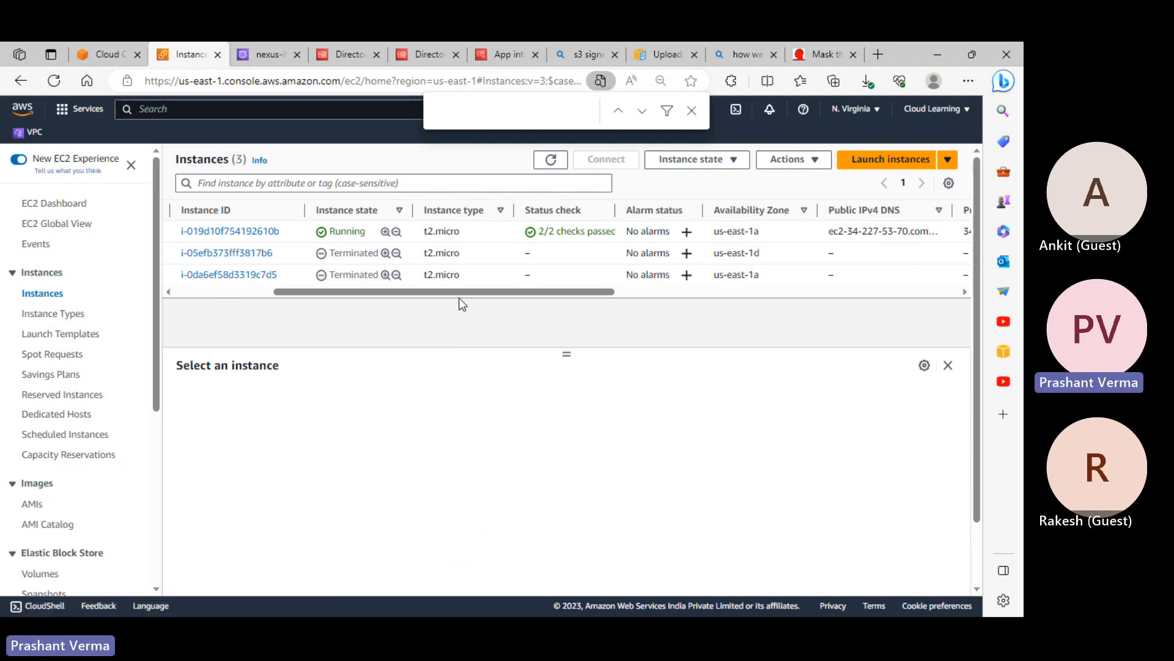
{"action": "left_click", "coordinate": [242, 232]}
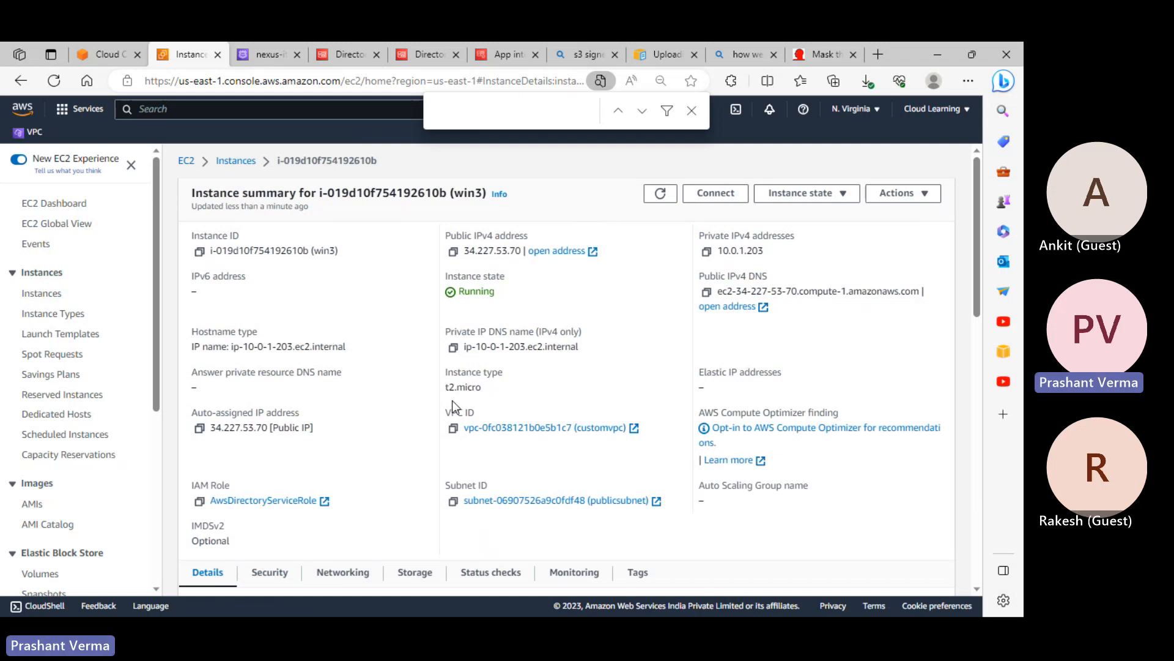
{"action": "scroll", "coordinate": [452, 401], "scroll_direction": "down", "scroll_amount": 2}
{"action": "scroll", "coordinate": [453, 400], "scroll_direction": "up", "scroll_amount": 2}
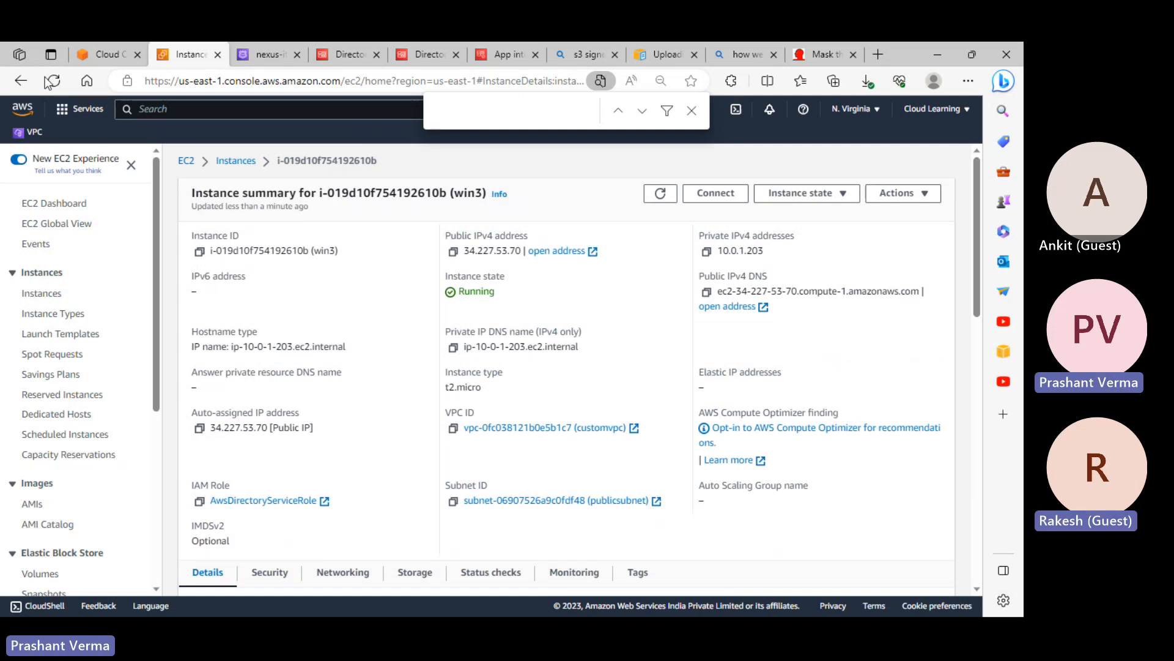
Go back to the Instances list and start launching a new instance
{"action": "left_click", "coordinate": [104, 54]}
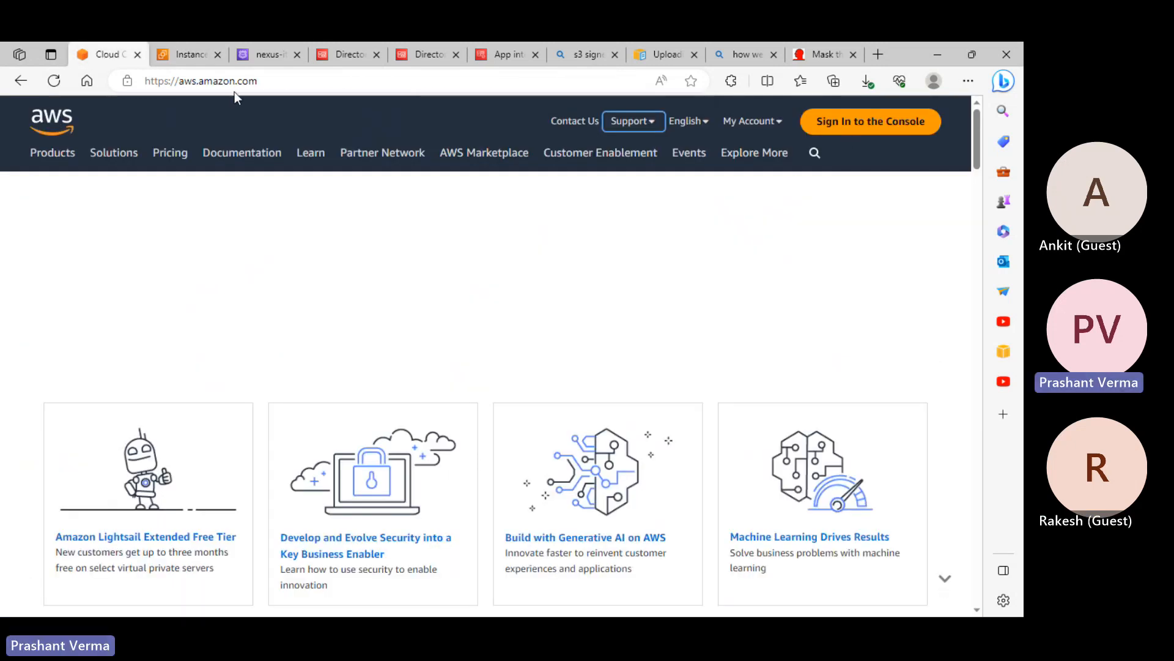
{"action": "left_click", "coordinate": [204, 53]}
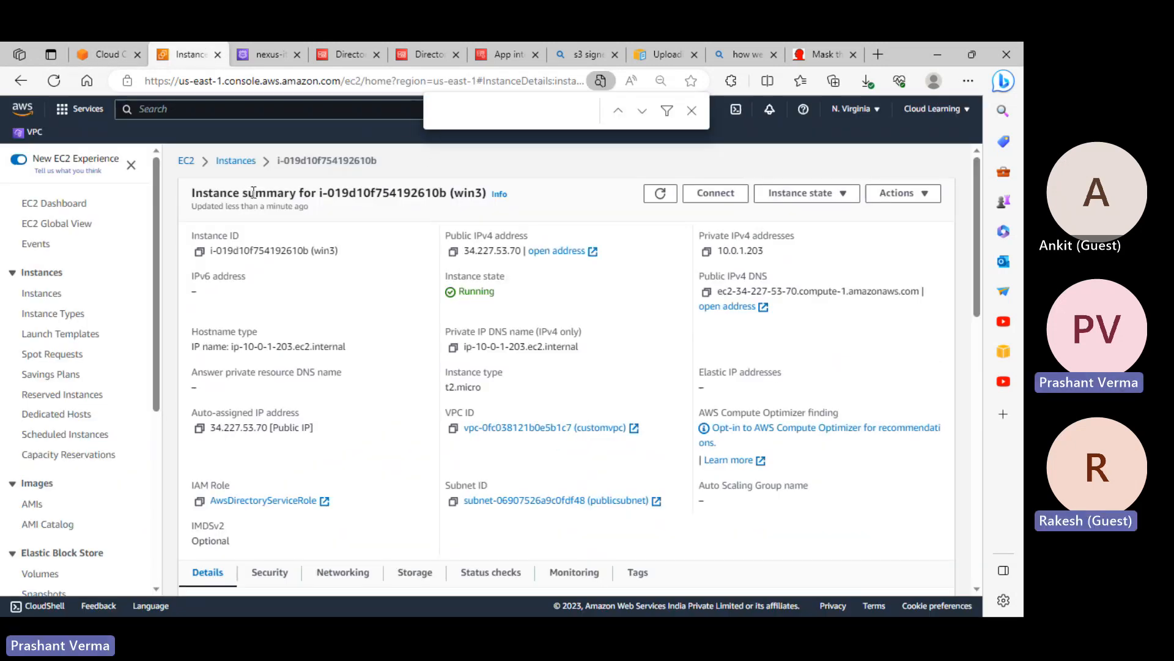
{"action": "left_click", "coordinate": [237, 160]}
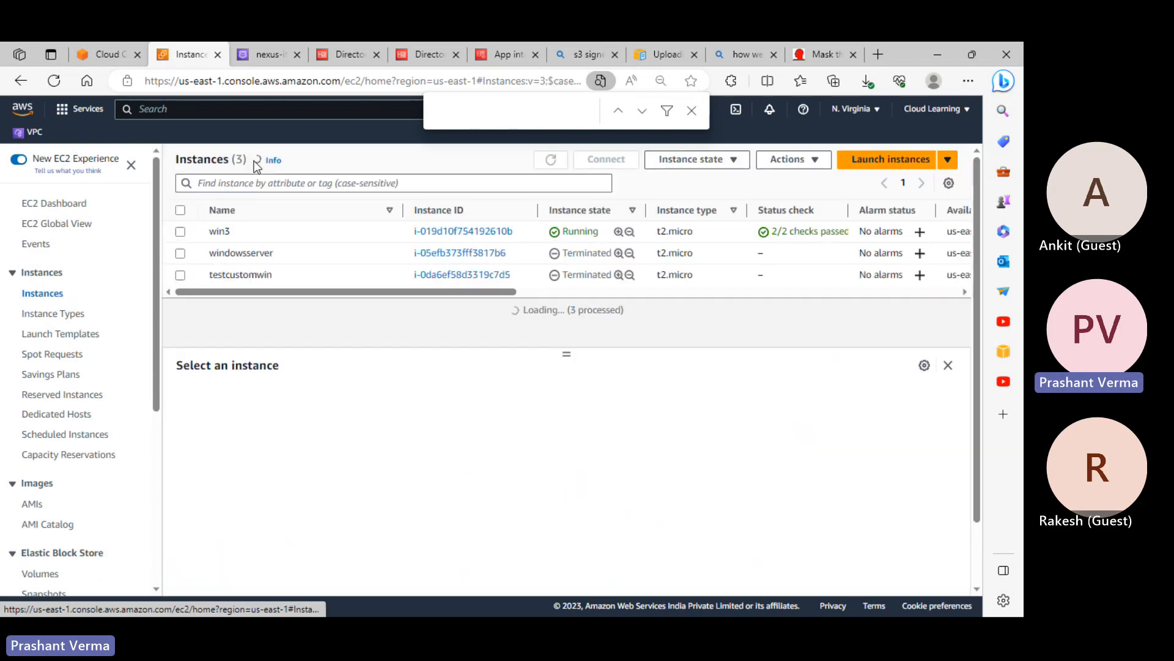
{"action": "left_click", "coordinate": [914, 160]}
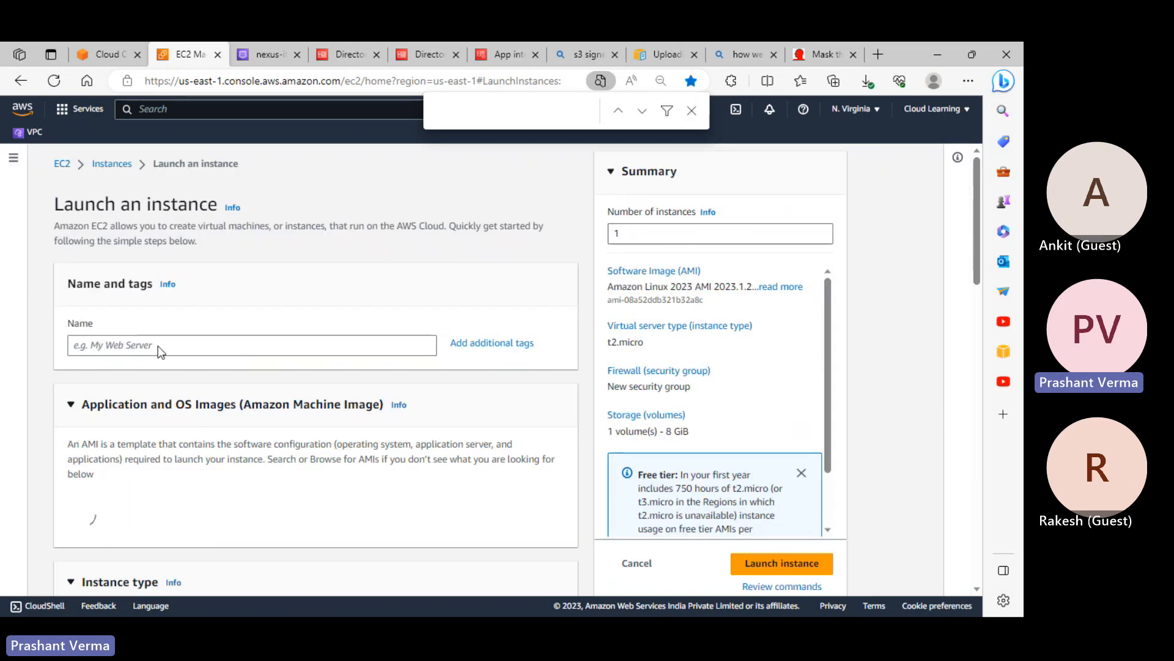
Name the new instance win4 and choose the Windows Server 2022 Base AMI
{"action": "left_click", "coordinate": [164, 342]}
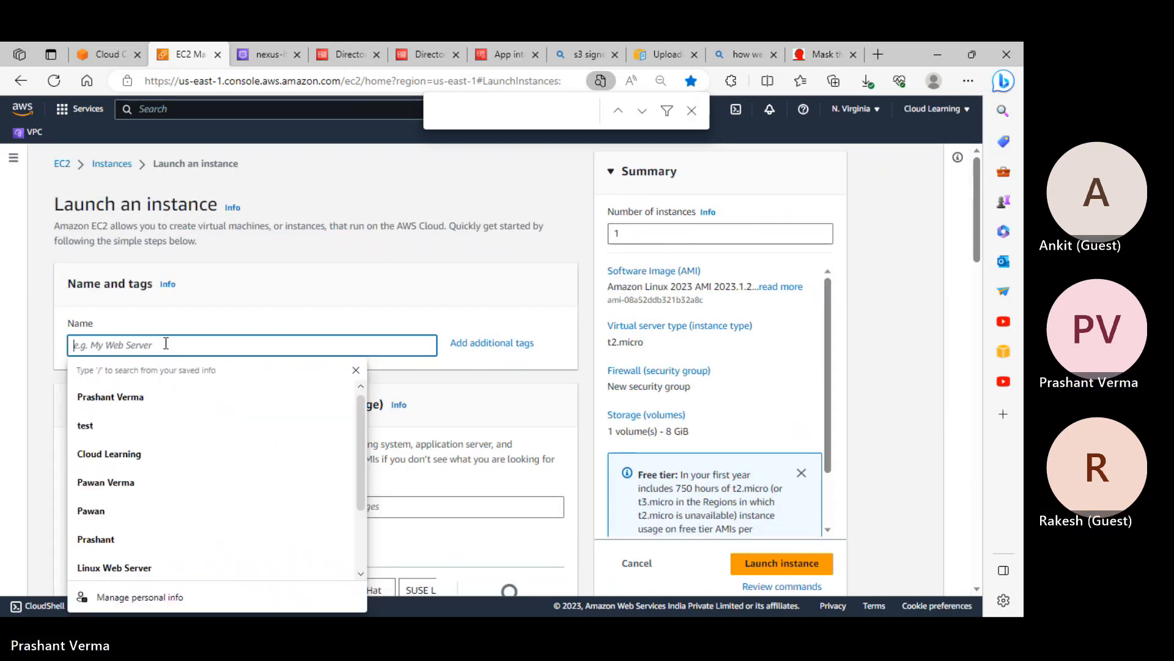
{"action": "type", "text": "win4"}
{"action": "left_click", "coordinate": [221, 310]}
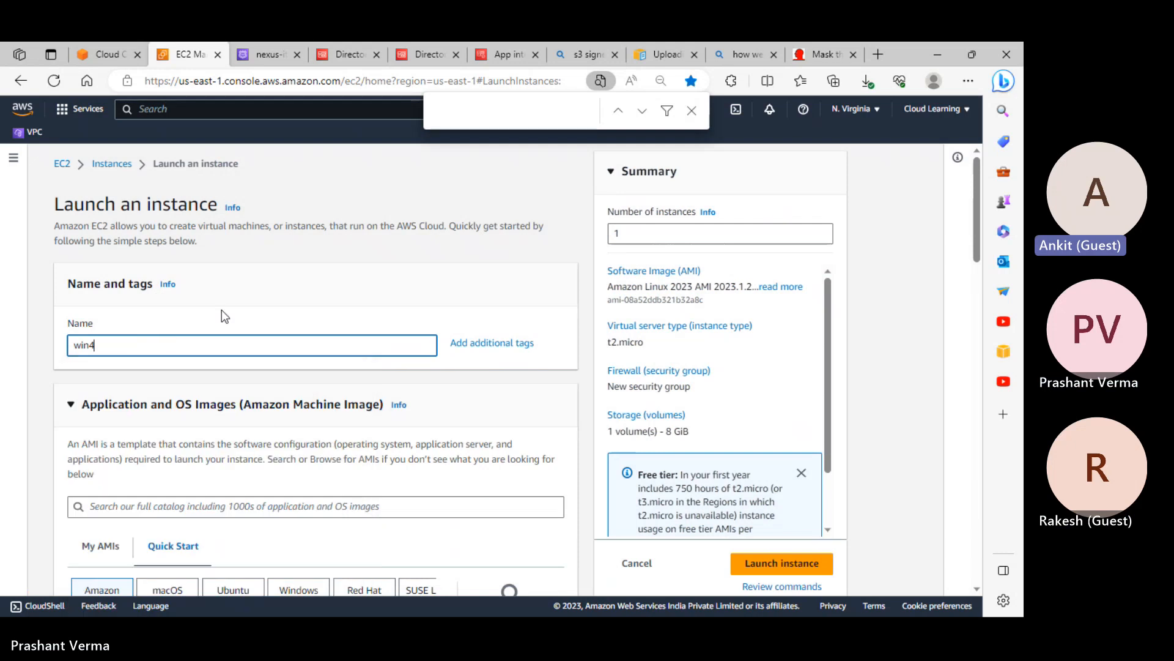
{"action": "scroll", "coordinate": [239, 346], "scroll_direction": "down", "scroll_amount": 3}
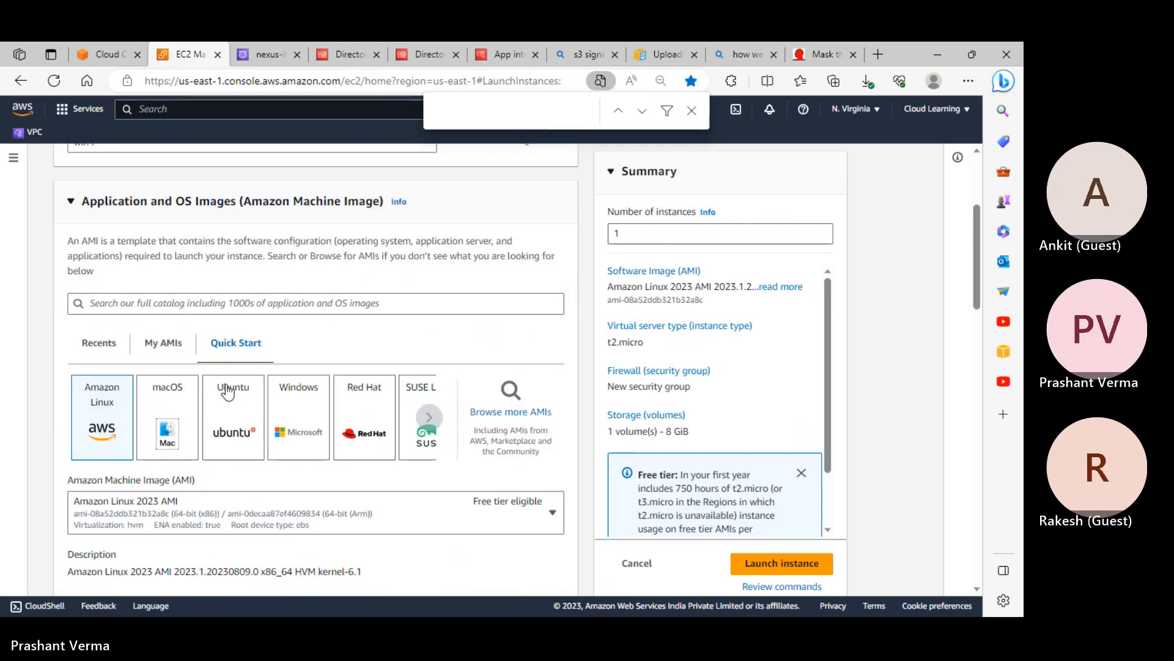
{"action": "left_click", "coordinate": [307, 409]}
{"action": "scroll", "coordinate": [315, 385], "scroll_direction": "down", "scroll_amount": 5}
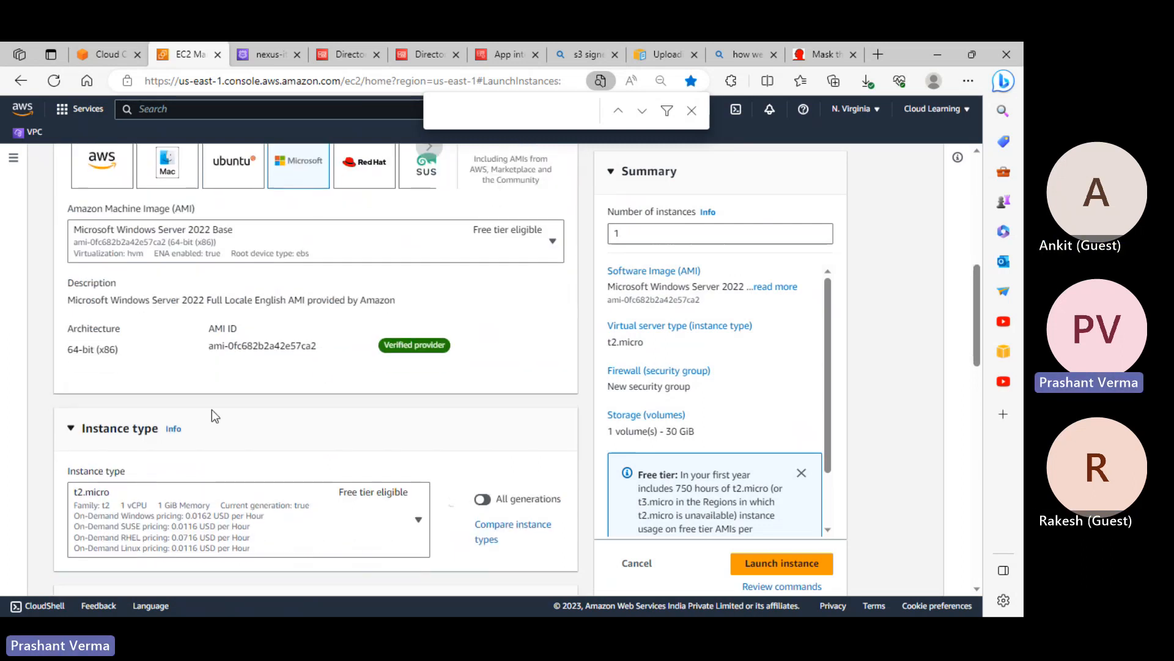
{"action": "scroll", "coordinate": [209, 433], "scroll_direction": "down", "scroll_amount": 4}
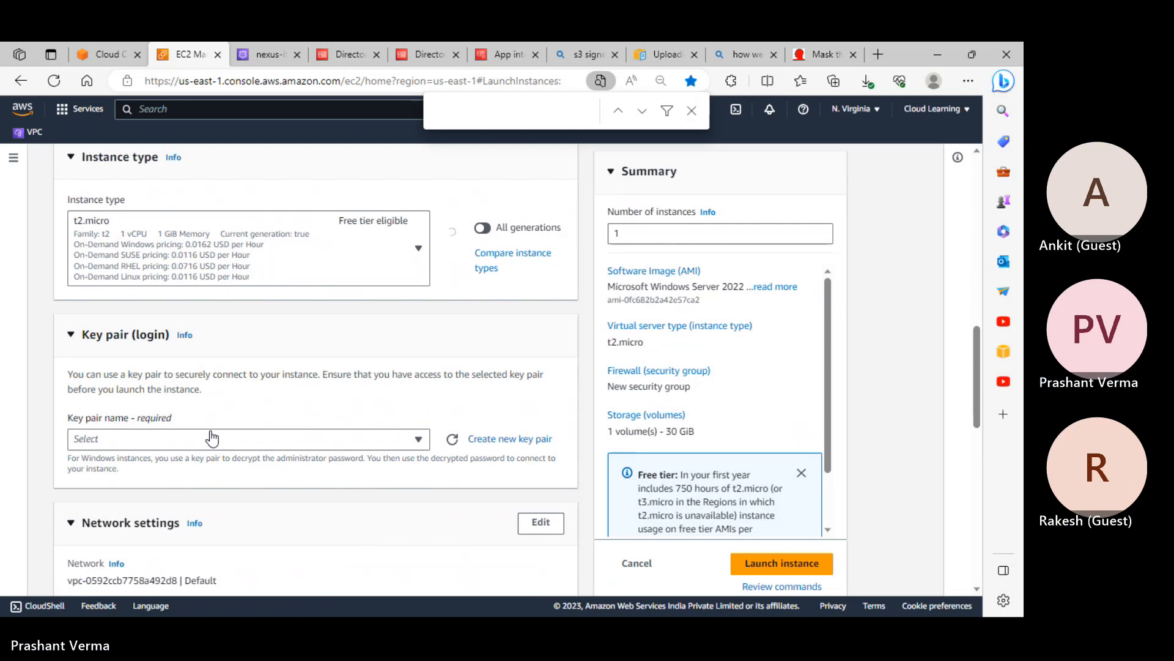
{"action": "scroll", "coordinate": [206, 434], "scroll_direction": "down", "scroll_amount": 2}
Pick an existing key pair and edit network settings to use customvpc
{"action": "left_click", "coordinate": [137, 306]}
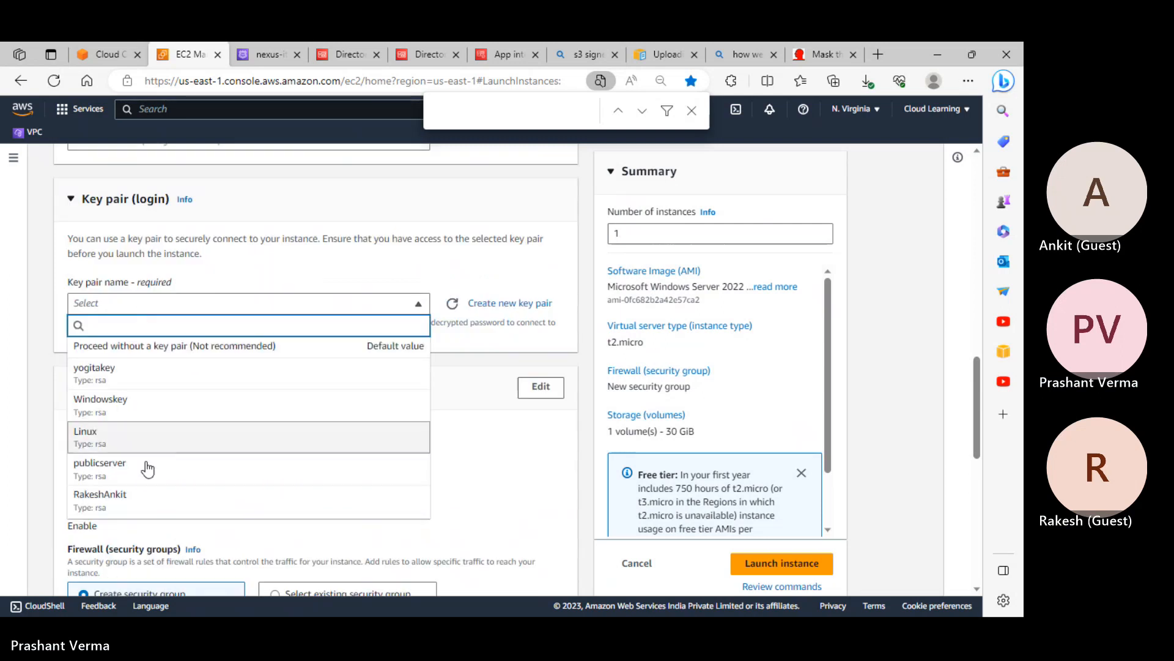
{"action": "left_click", "coordinate": [144, 504]}
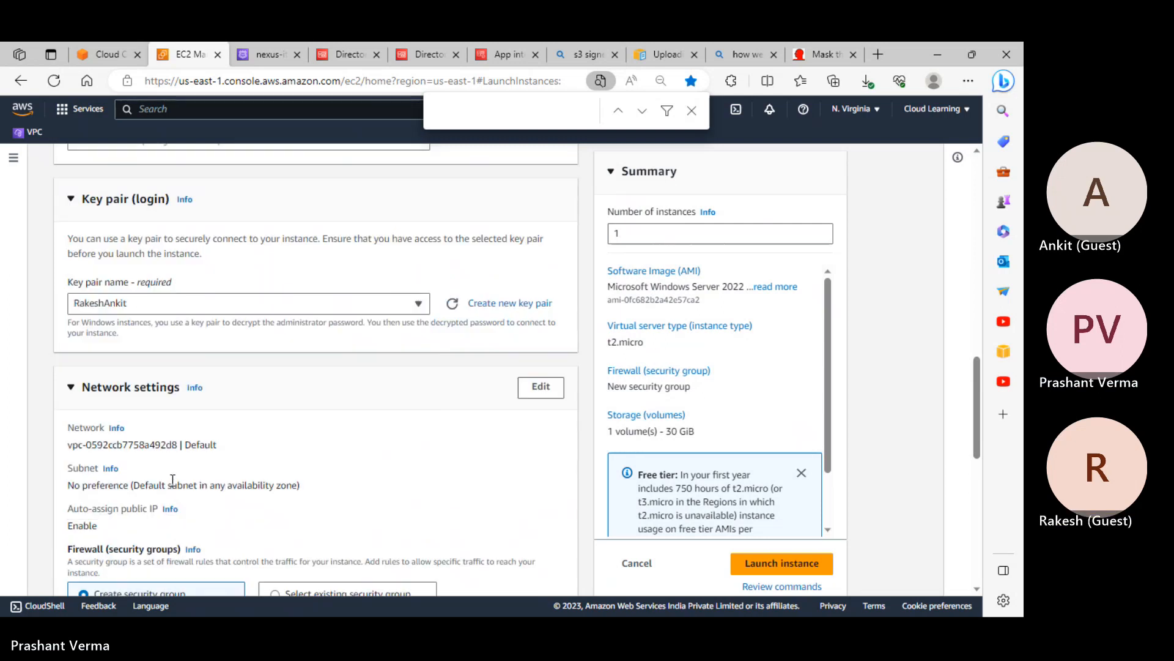
{"action": "scroll", "coordinate": [361, 322], "scroll_direction": "down", "scroll_amount": 2}
{"action": "left_click", "coordinate": [538, 251]}
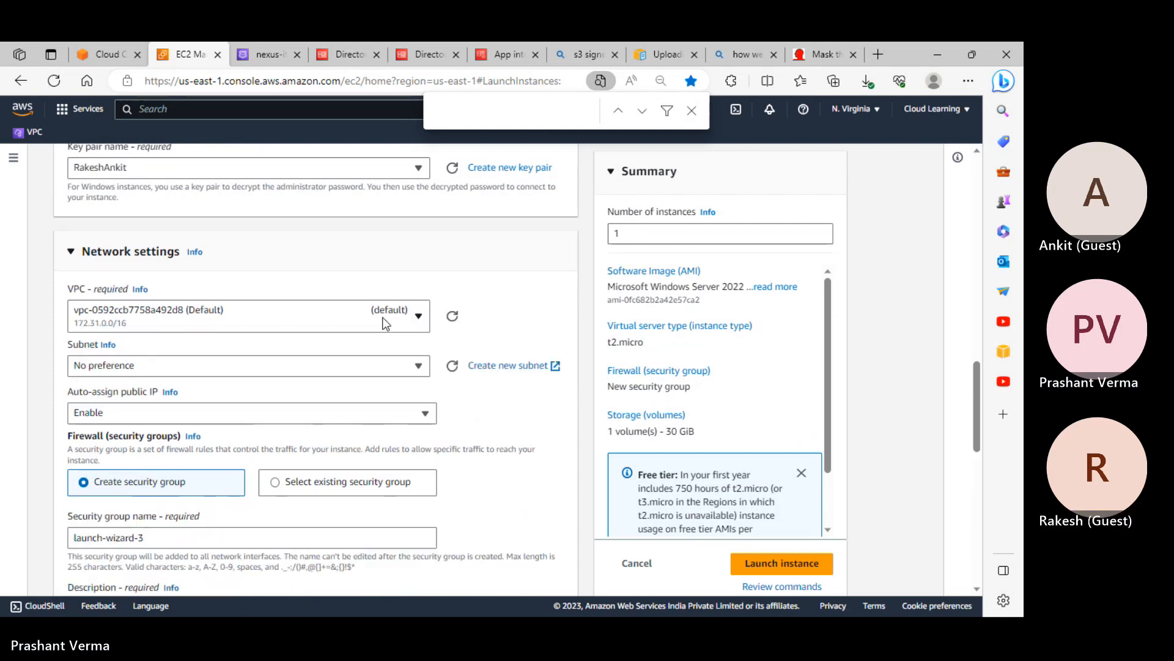
{"action": "left_click", "coordinate": [147, 322]}
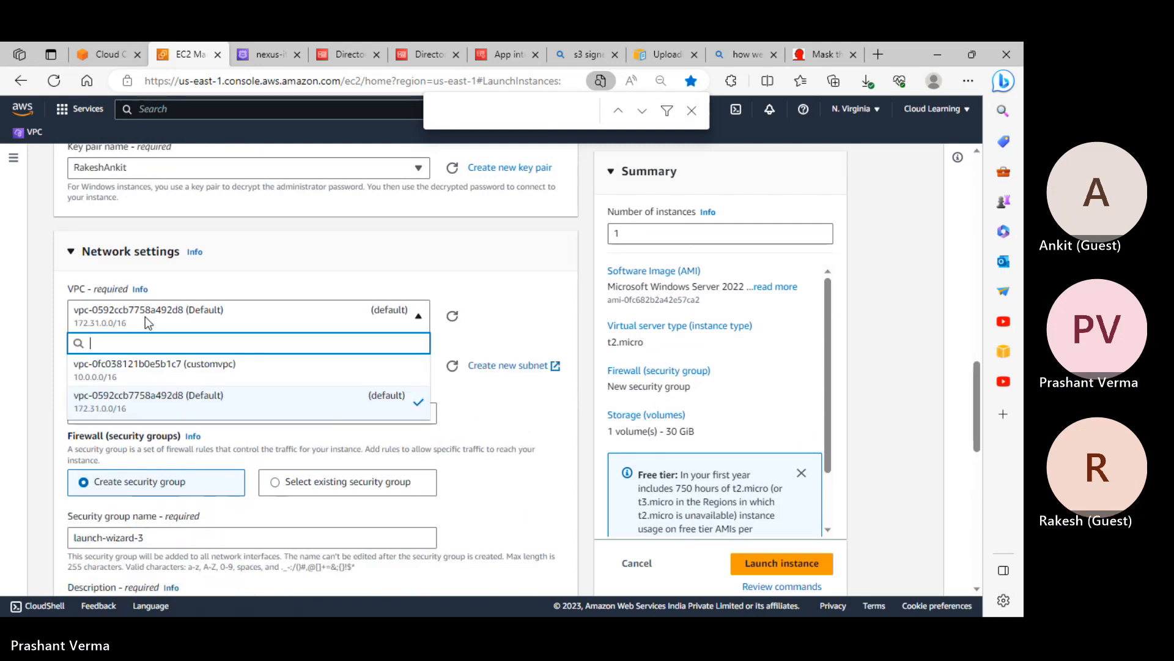
{"action": "left_click", "coordinate": [159, 370]}
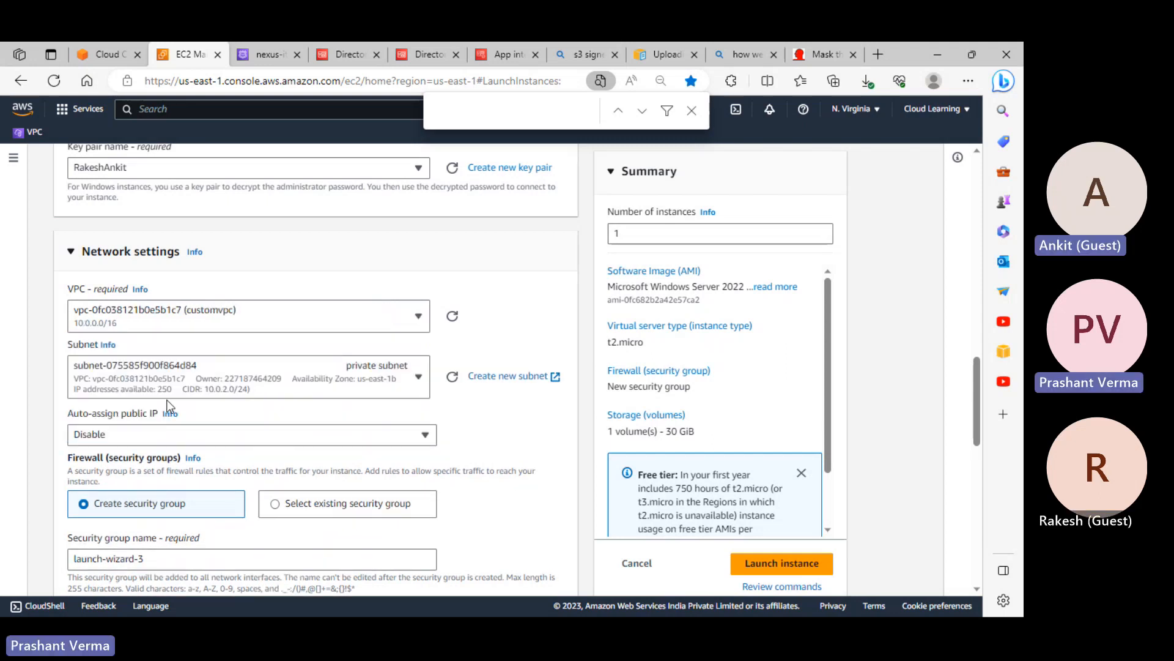
{"action": "left_click", "coordinate": [191, 116]}
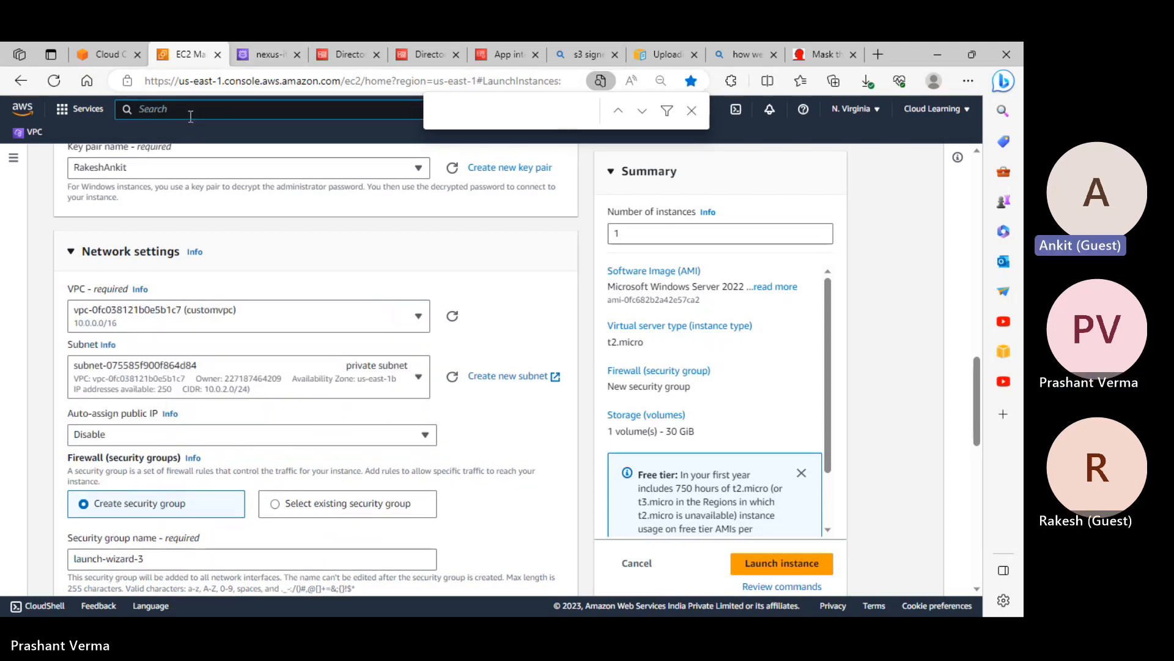
Open Directory Service in a new tab and view directory d-90679e6f38 (nexus-it.in) details
{"action": "type", "text": "directory ser"}
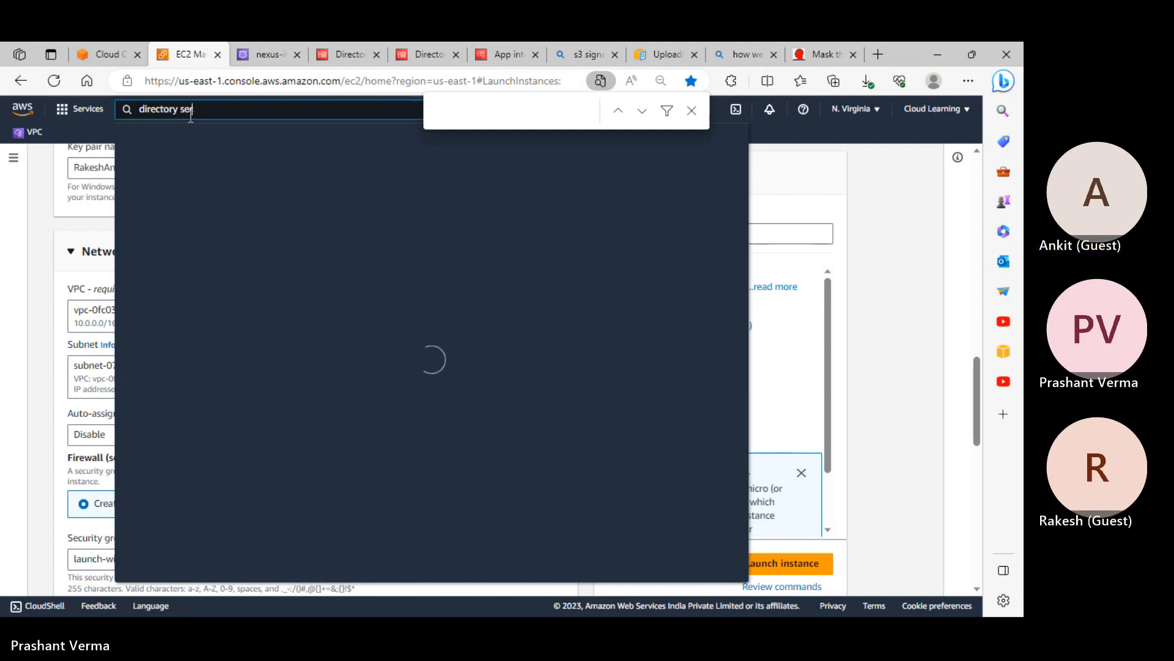
{"action": "type", "text": "vice"}
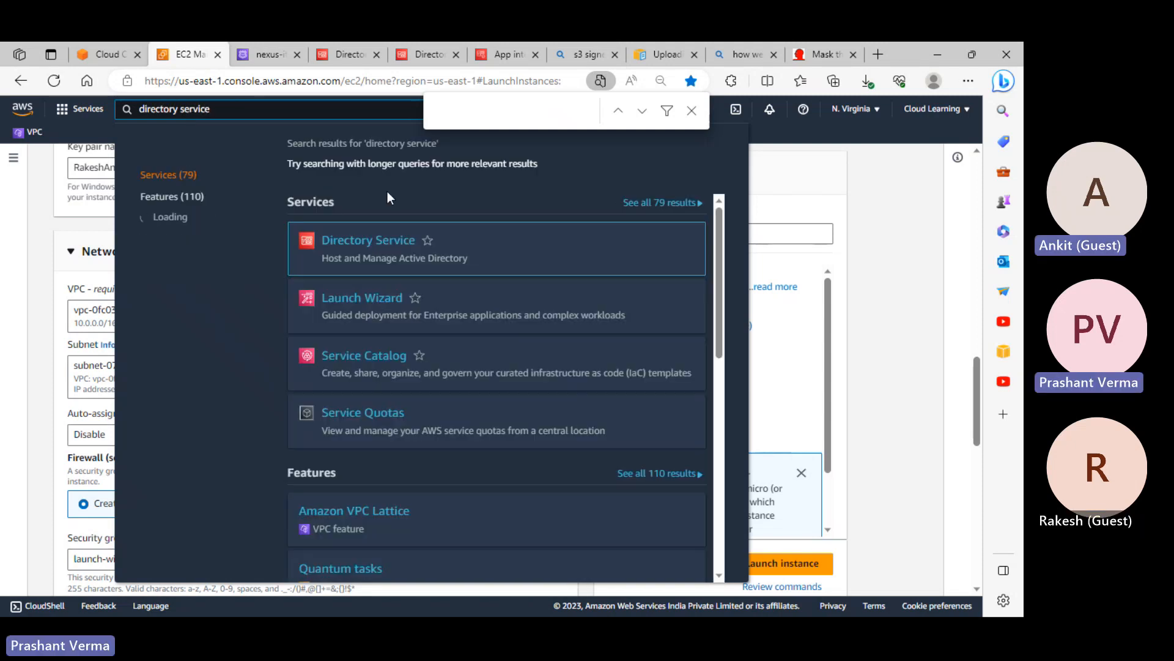
{"action": "middle_click", "coordinate": [410, 245]}
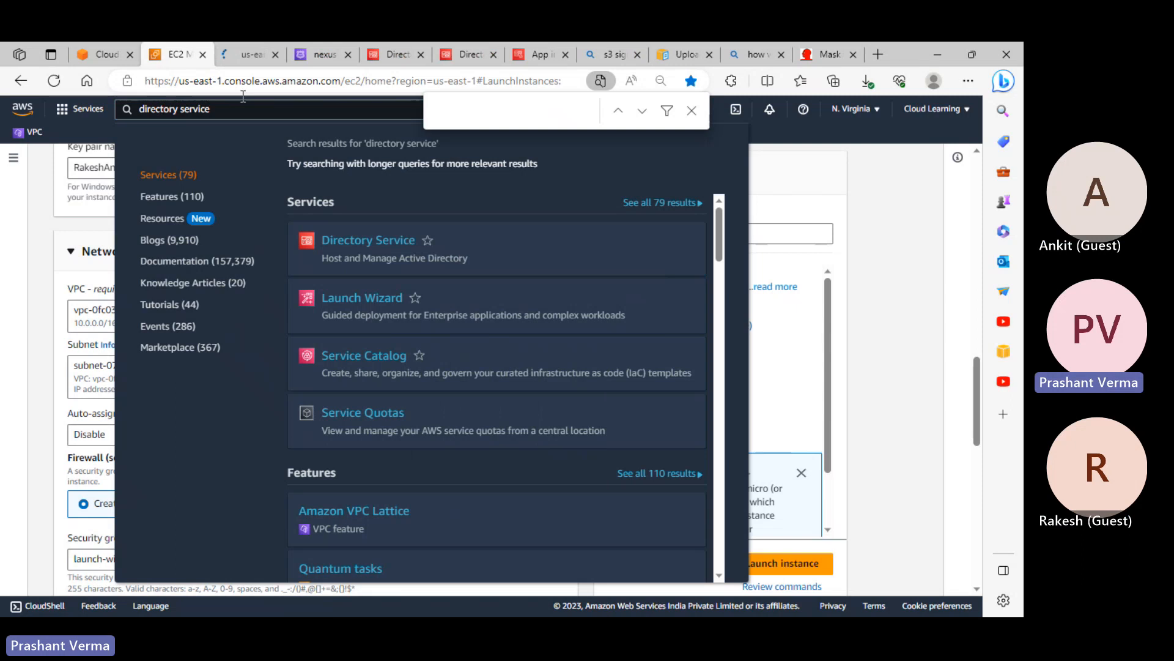
{"action": "left_click", "coordinate": [246, 55]}
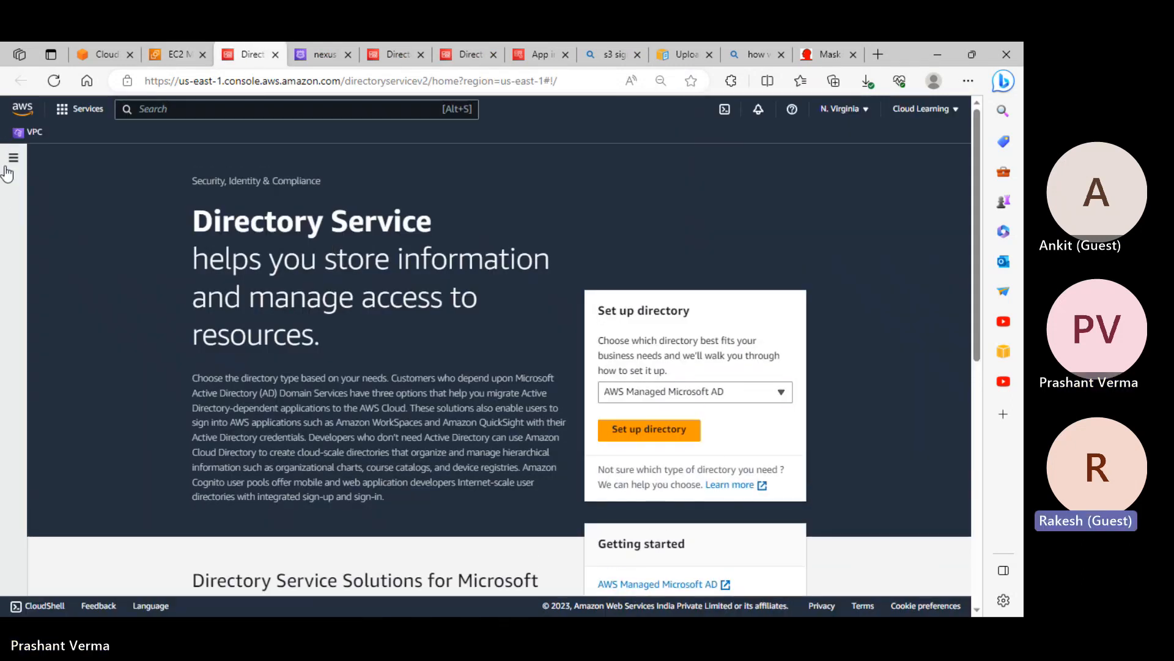
{"action": "left_click", "coordinate": [9, 166]}
{"action": "left_click", "coordinate": [46, 228]}
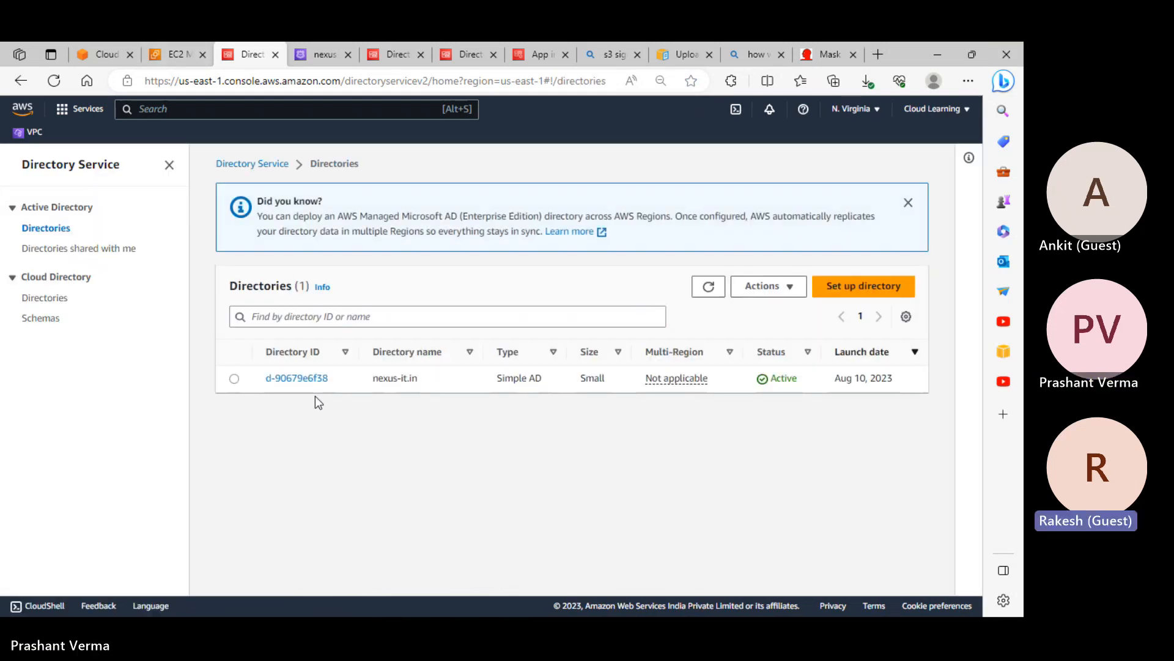
{"action": "left_click", "coordinate": [314, 377]}
{"action": "scroll", "coordinate": [633, 416], "scroll_direction": "down", "scroll_amount": 1}
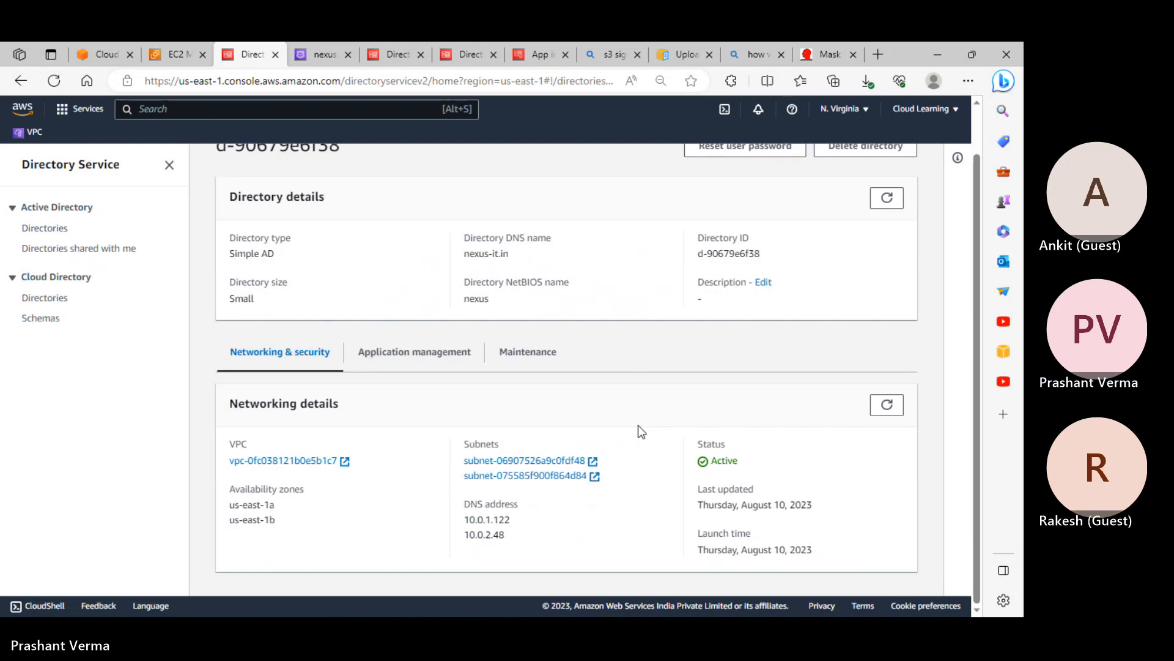
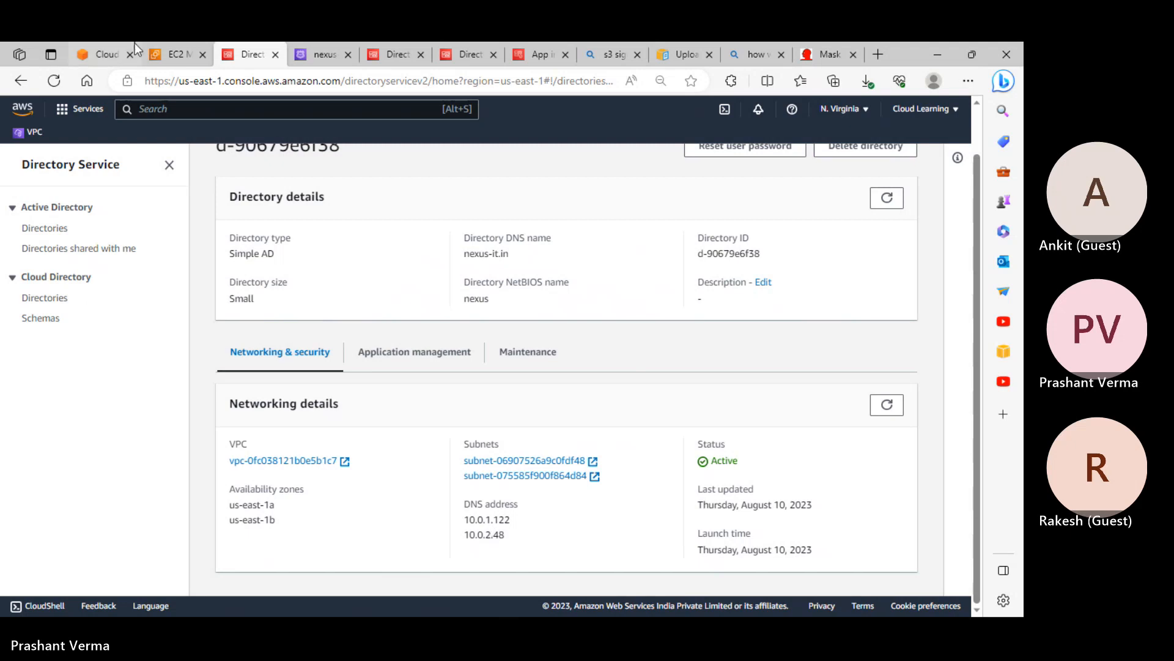
Search the console for 'vpc' and open the VPC dashboard in a new tab
{"action": "left_click", "coordinate": [200, 113]}
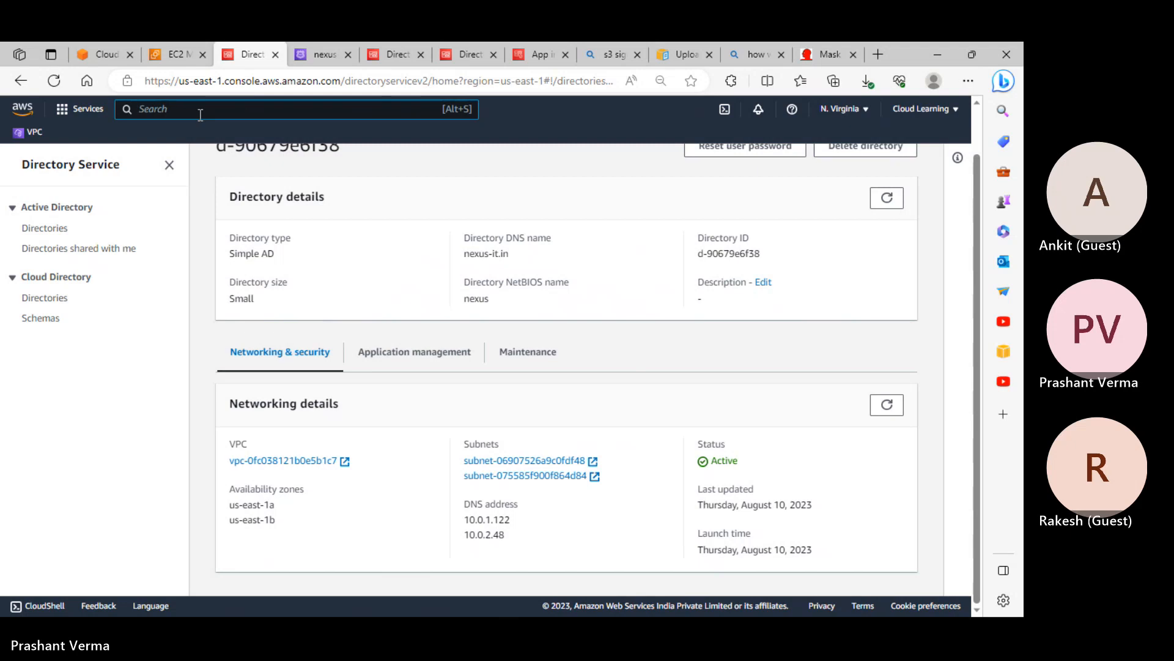
{"action": "type", "text": "vpc"}
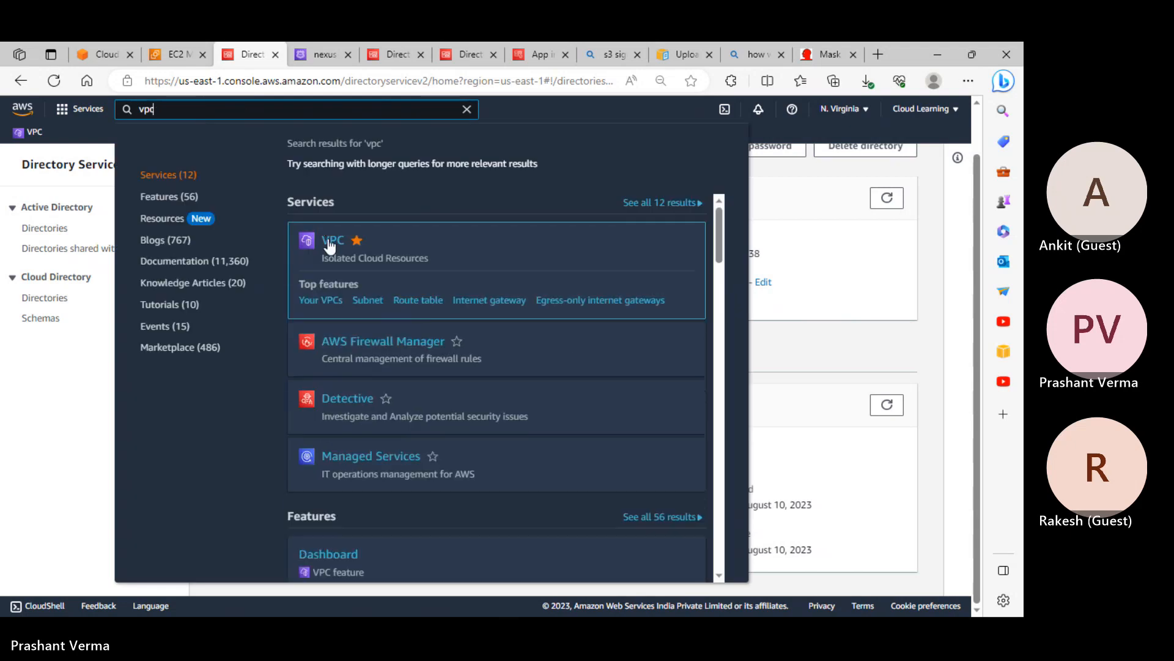
{"action": "right_click", "coordinate": [329, 244]}
{"action": "left_click", "coordinate": [352, 252]}
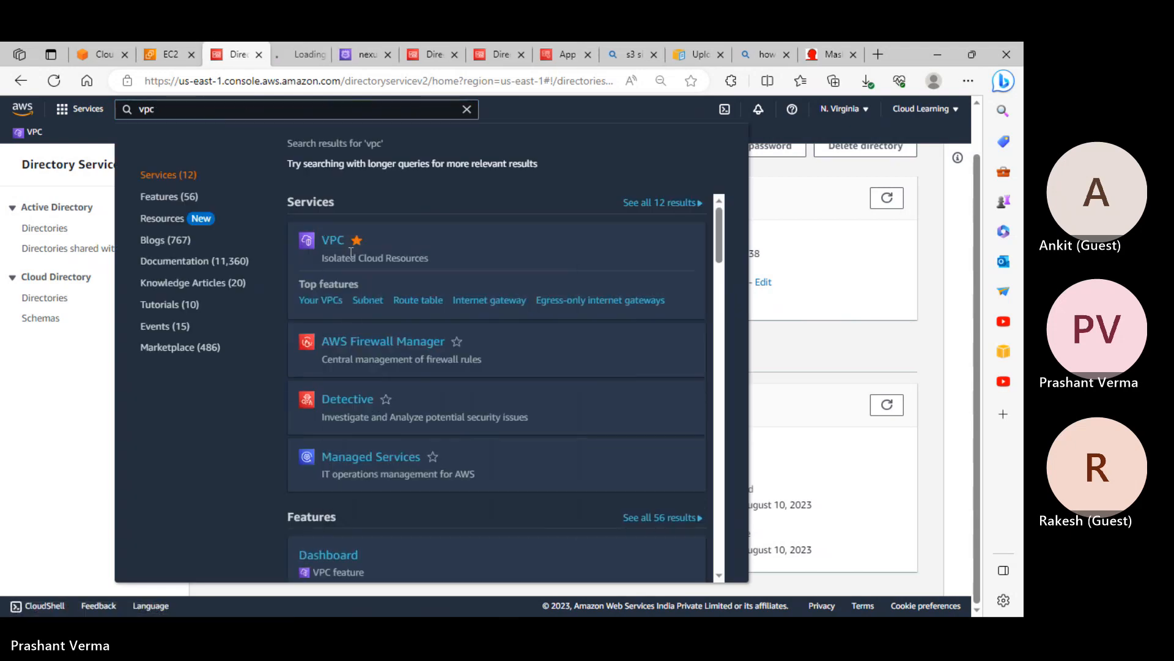
{"action": "left_click", "coordinate": [293, 54]}
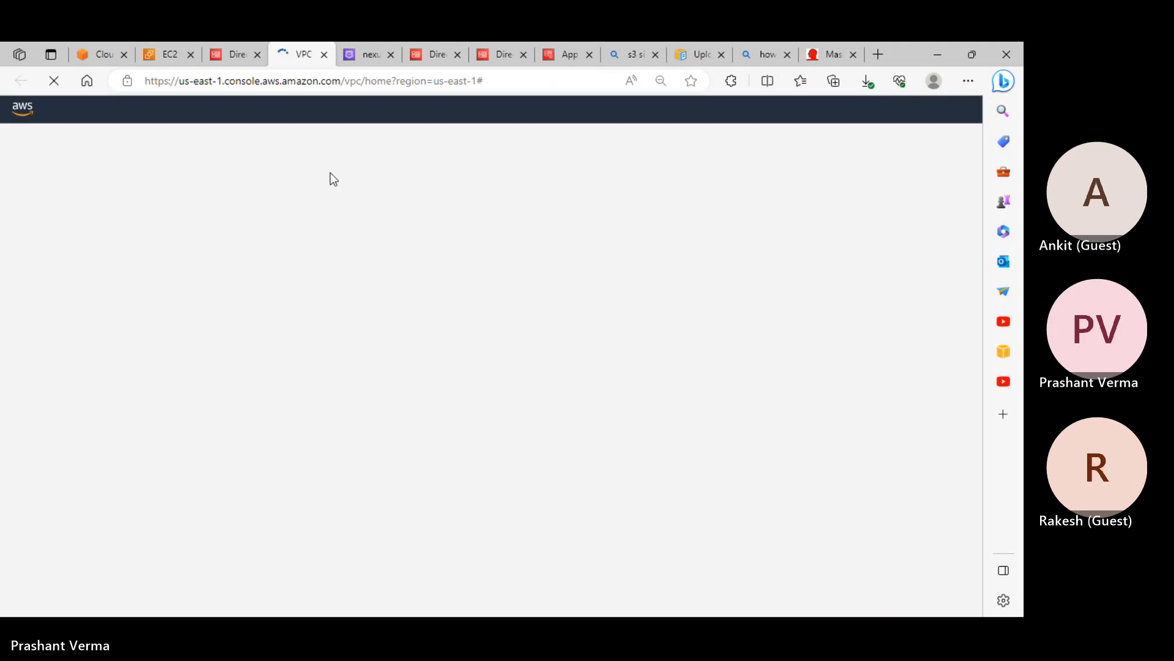
{"action": "left_click", "coordinate": [39, 278]}
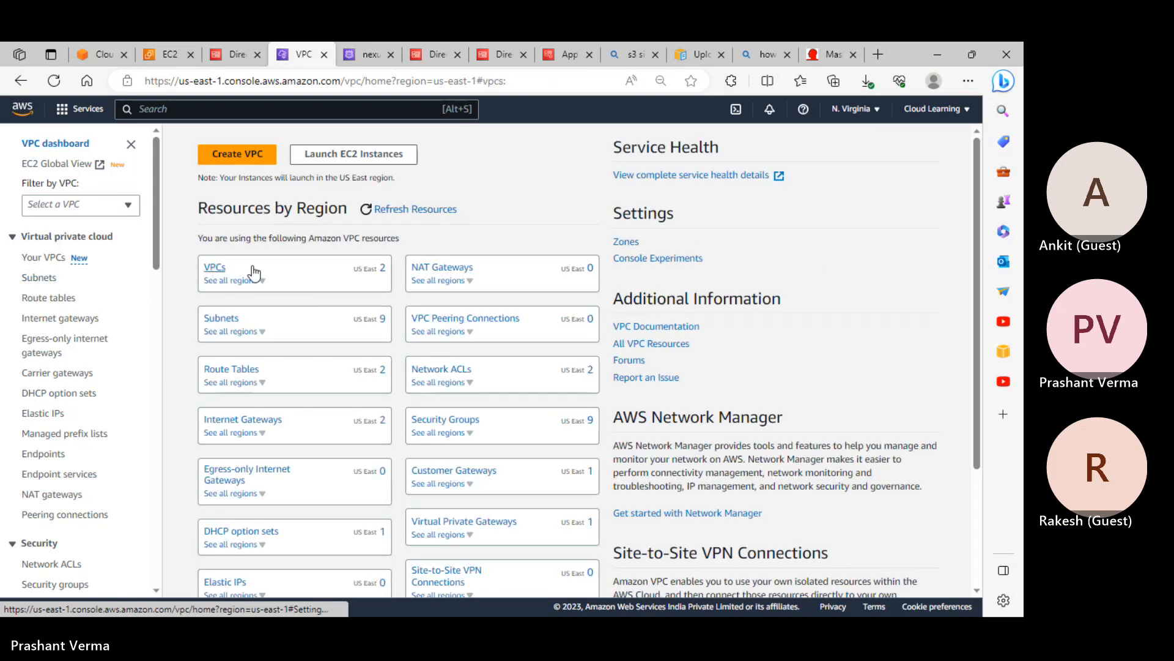
Select customvpc under Your VPCs and view its CIDR blocks
{"action": "left_click", "coordinate": [216, 268]}
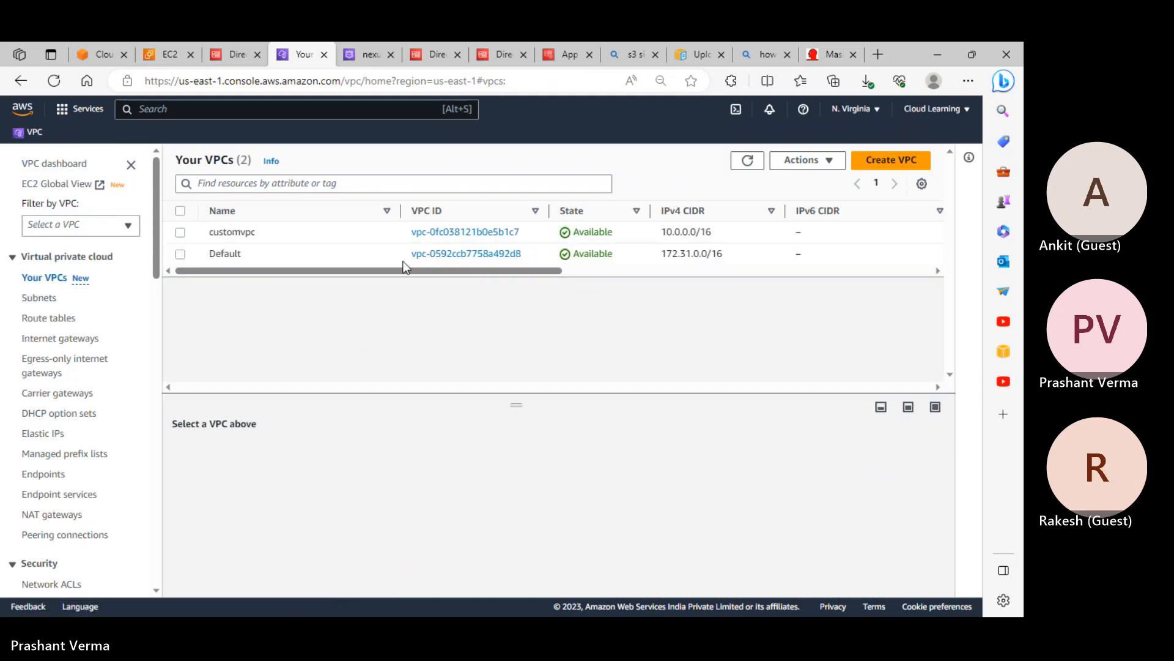
{"action": "left_click", "coordinate": [237, 235]}
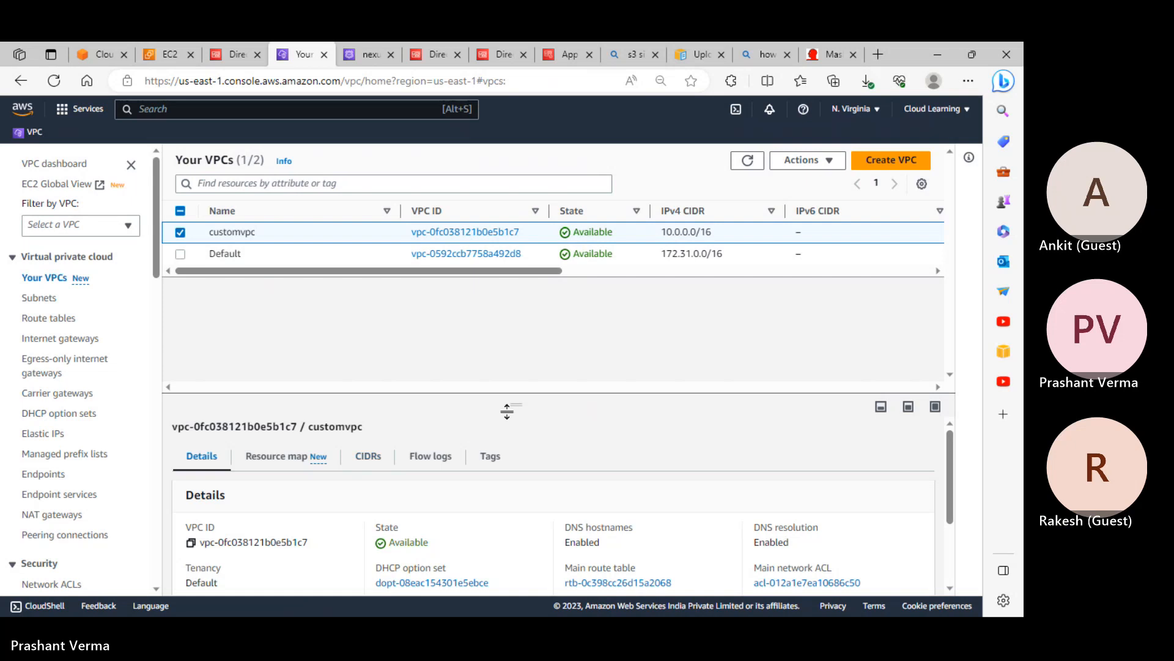
{"action": "left_click_drag", "start_coordinate": [521, 394], "coordinate": [515, 280]}
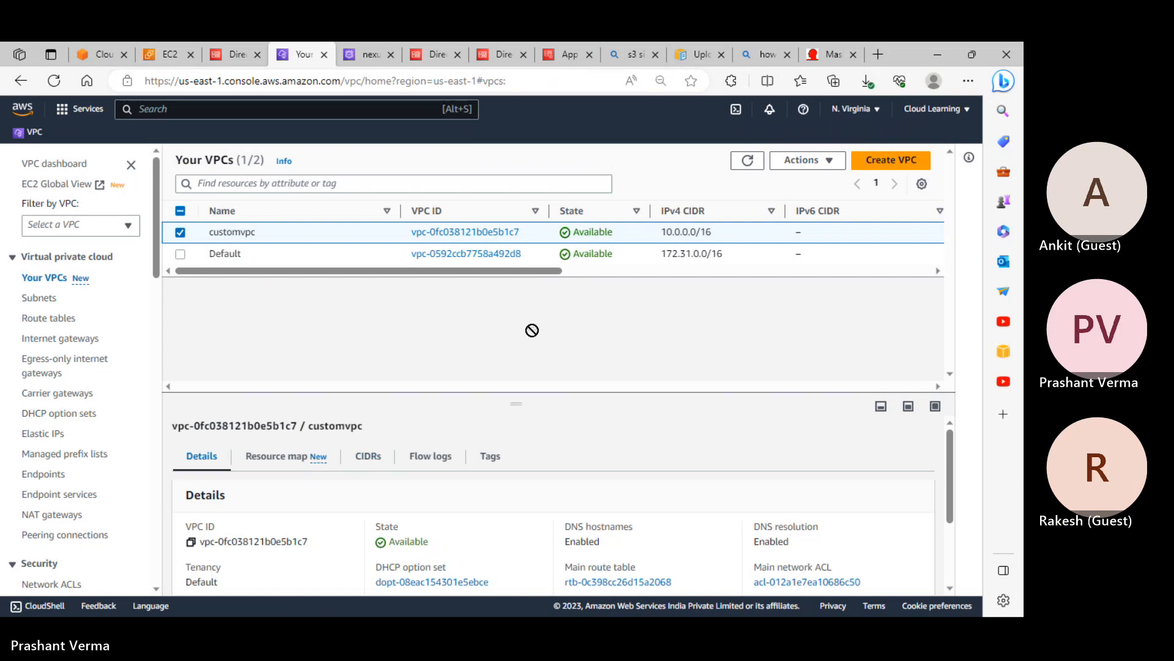
{"action": "left_click_drag", "start_coordinate": [532, 330], "coordinate": [520, 299]}
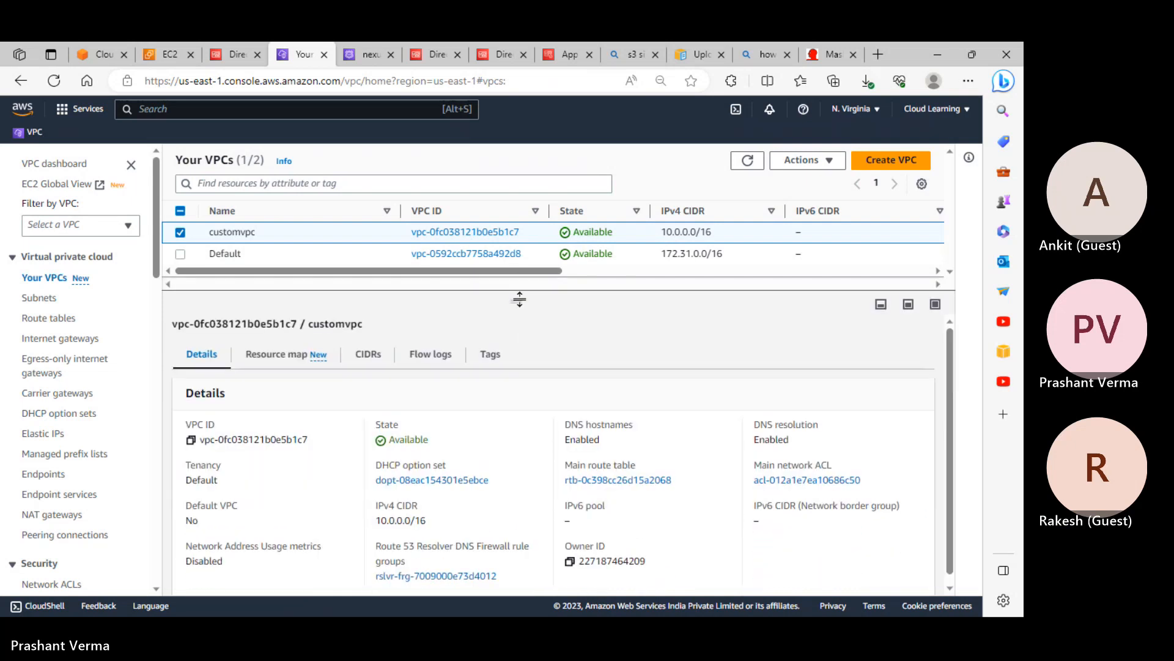
{"action": "left_click", "coordinate": [369, 361]}
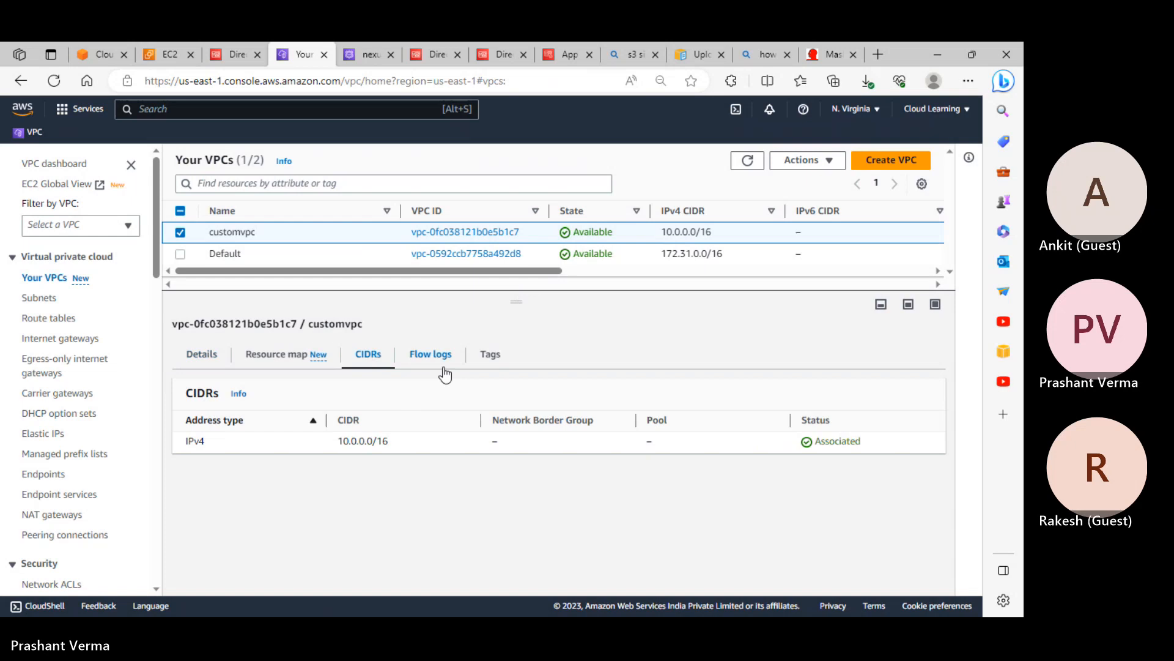
Sort the subnets by name, check their availability zones, then go to aws.amazon.com
{"action": "left_click", "coordinate": [39, 298]}
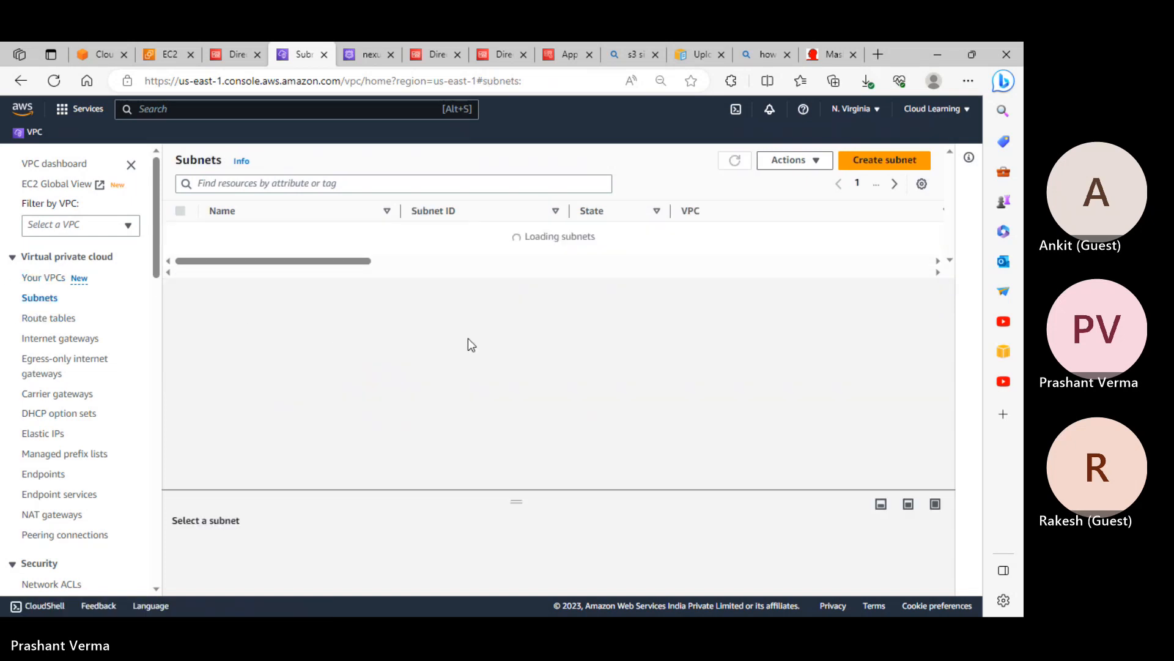
{"action": "left_click", "coordinate": [222, 211]}
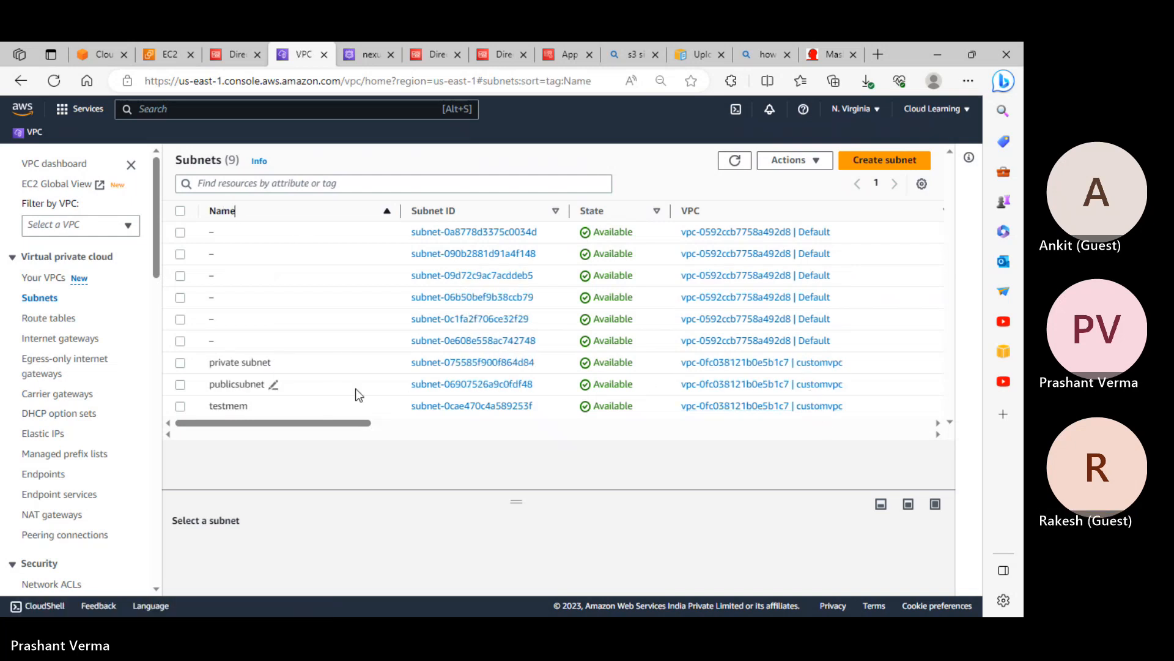
{"action": "left_click_drag", "start_coordinate": [340, 423], "coordinate": [551, 422]}
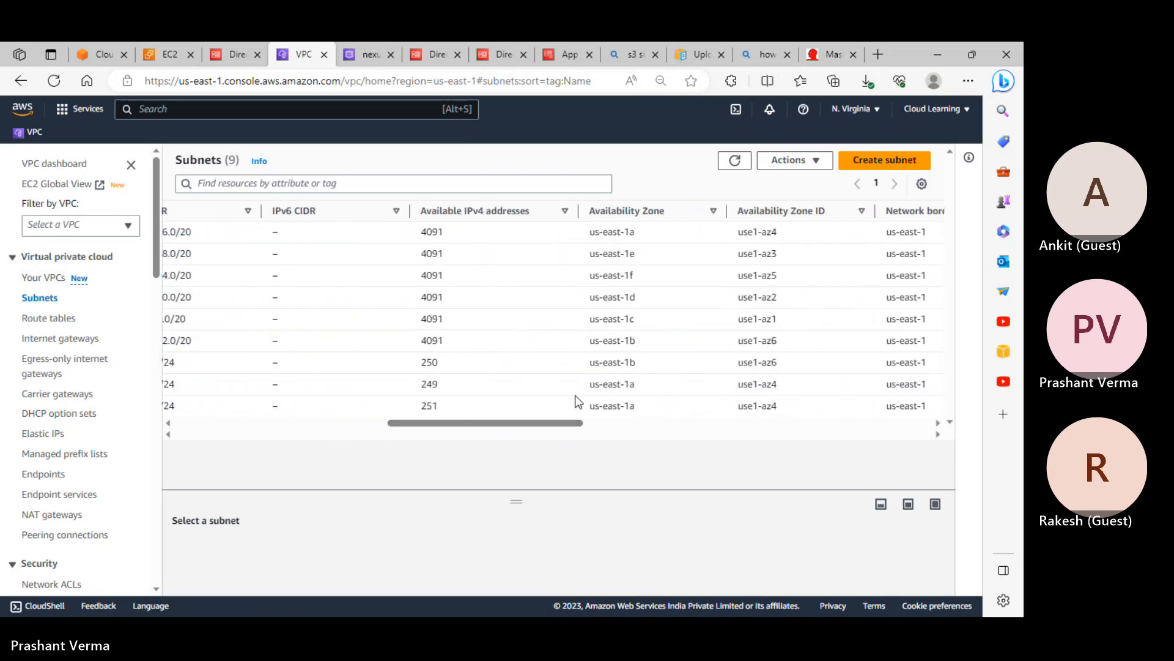
{"action": "left_click_drag", "start_coordinate": [643, 373], "coordinate": [625, 363]}
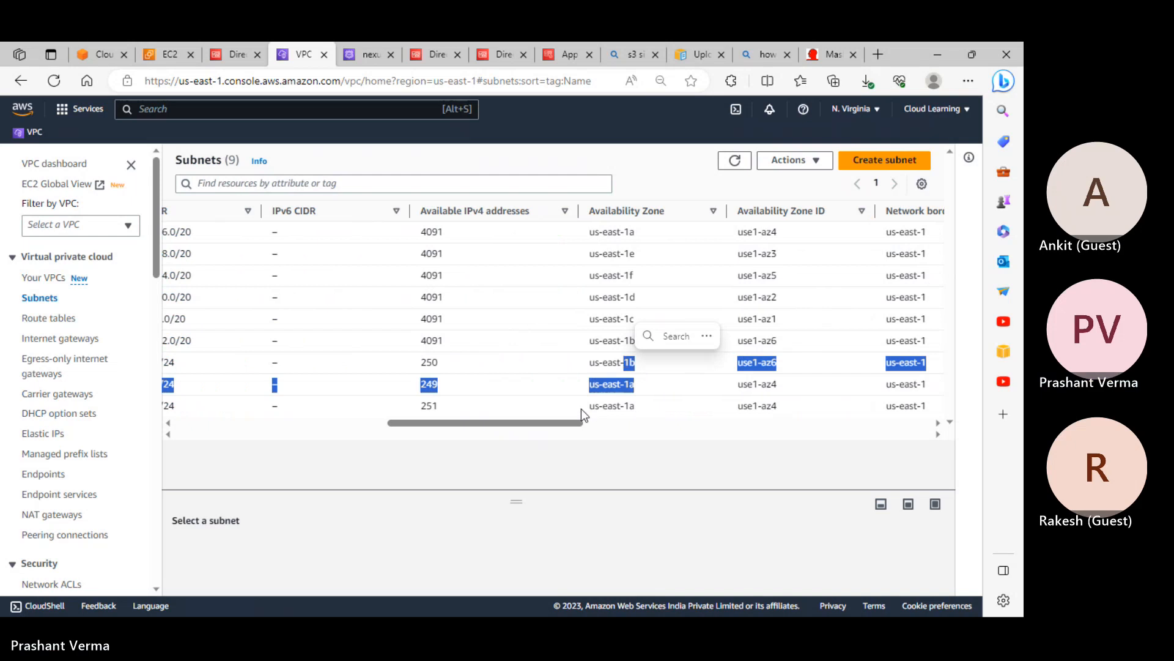
{"action": "left_click_drag", "start_coordinate": [540, 426], "coordinate": [309, 430]}
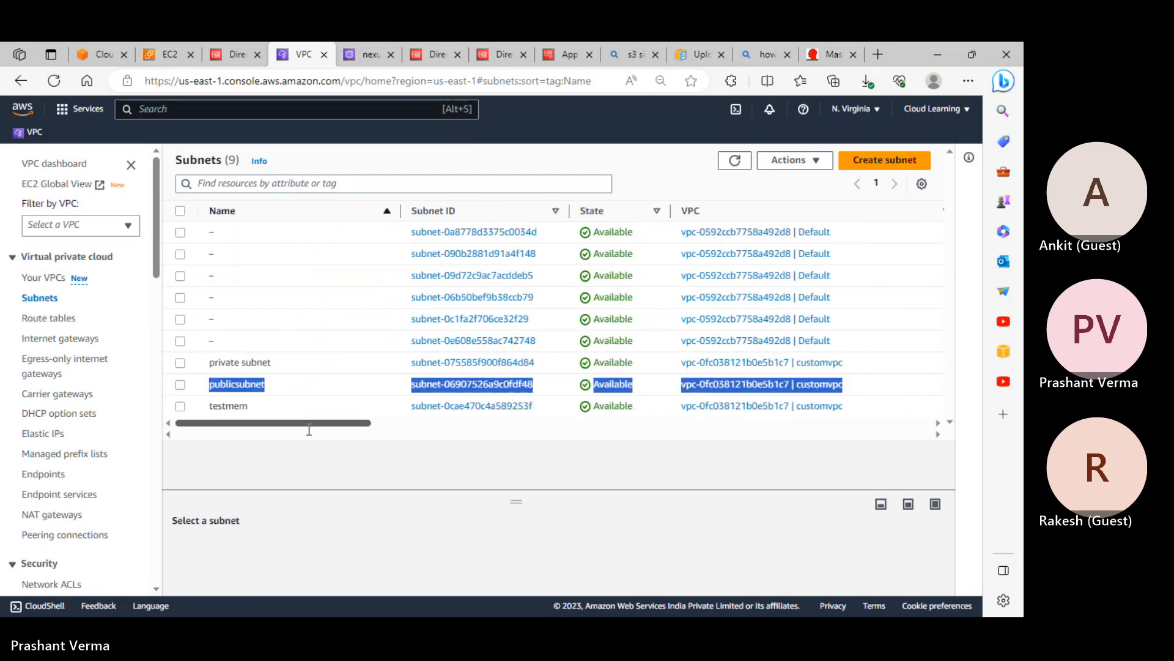
{"action": "left_click", "coordinate": [83, 49]}
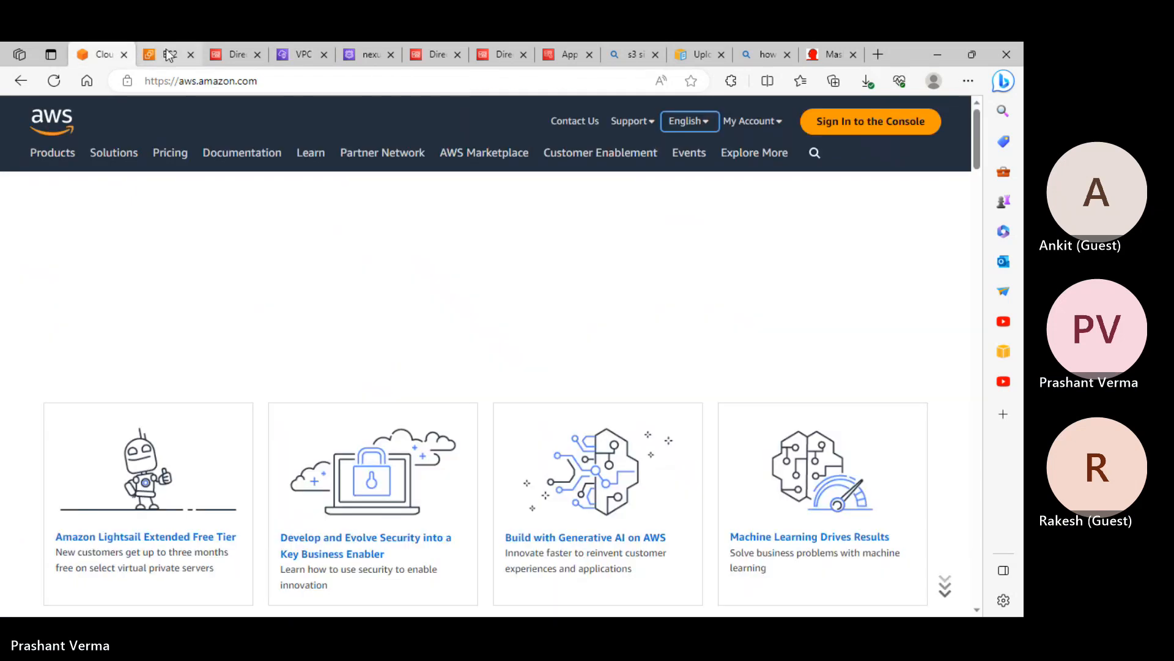
Back in the EC2 launch form, place the instance in publicsubnet
{"action": "left_click", "coordinate": [170, 56]}
{"action": "left_click", "coordinate": [875, 232]}
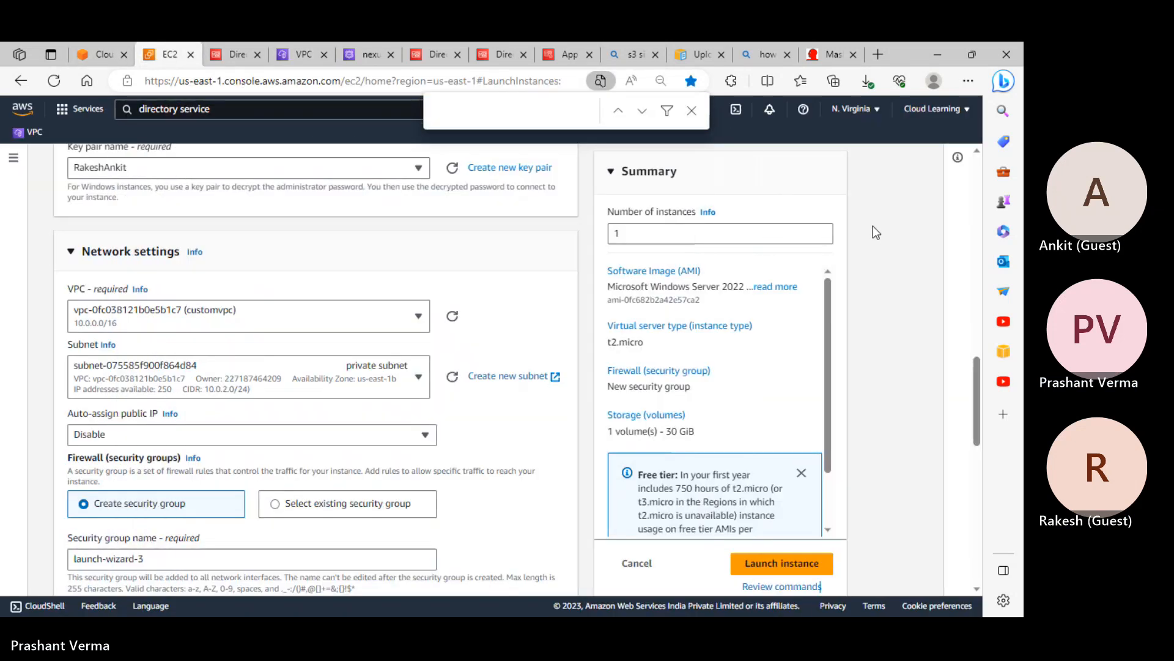
{"action": "scroll", "coordinate": [288, 346], "scroll_direction": "down", "scroll_amount": 2}
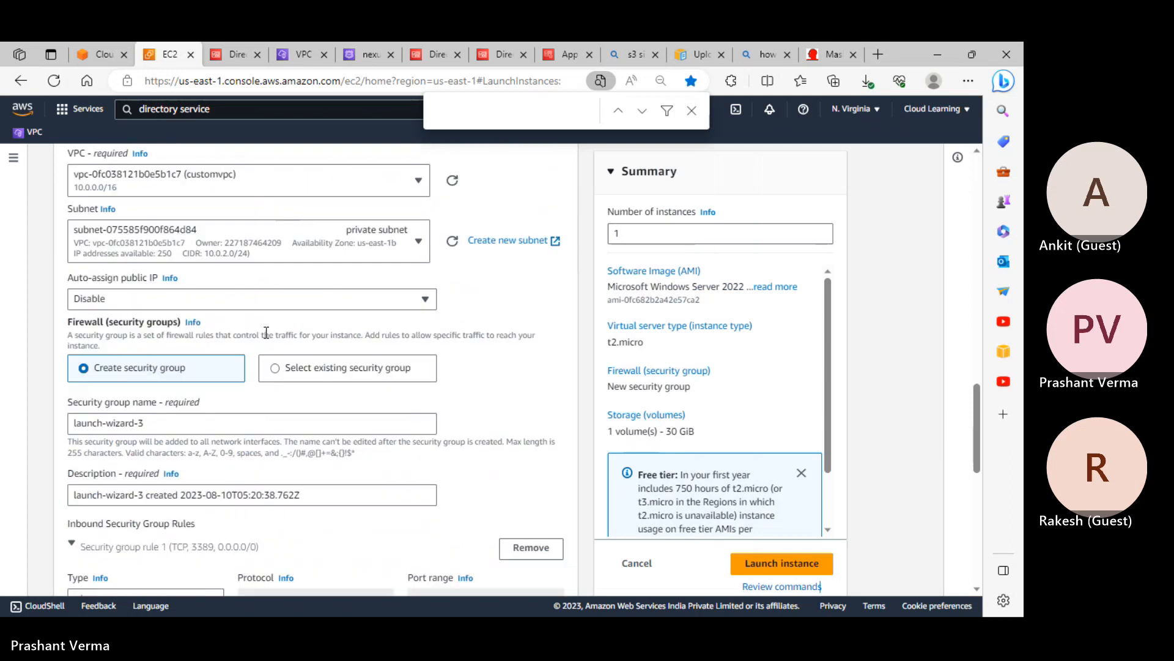
{"action": "left_click", "coordinate": [147, 246]}
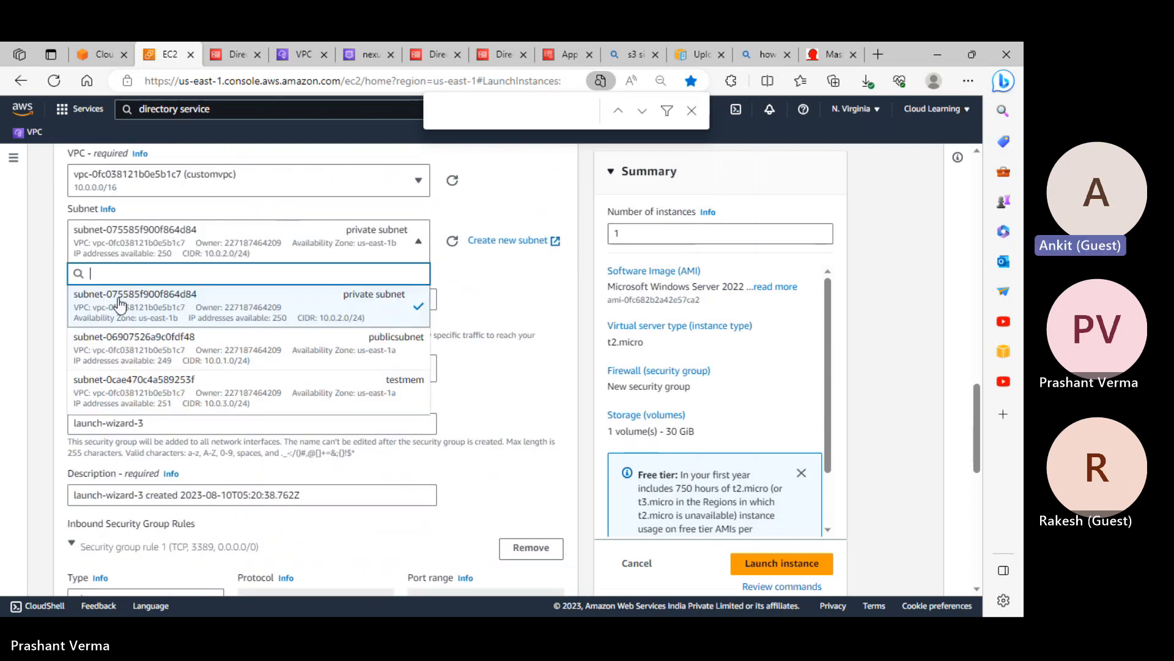
{"action": "left_click", "coordinate": [113, 346]}
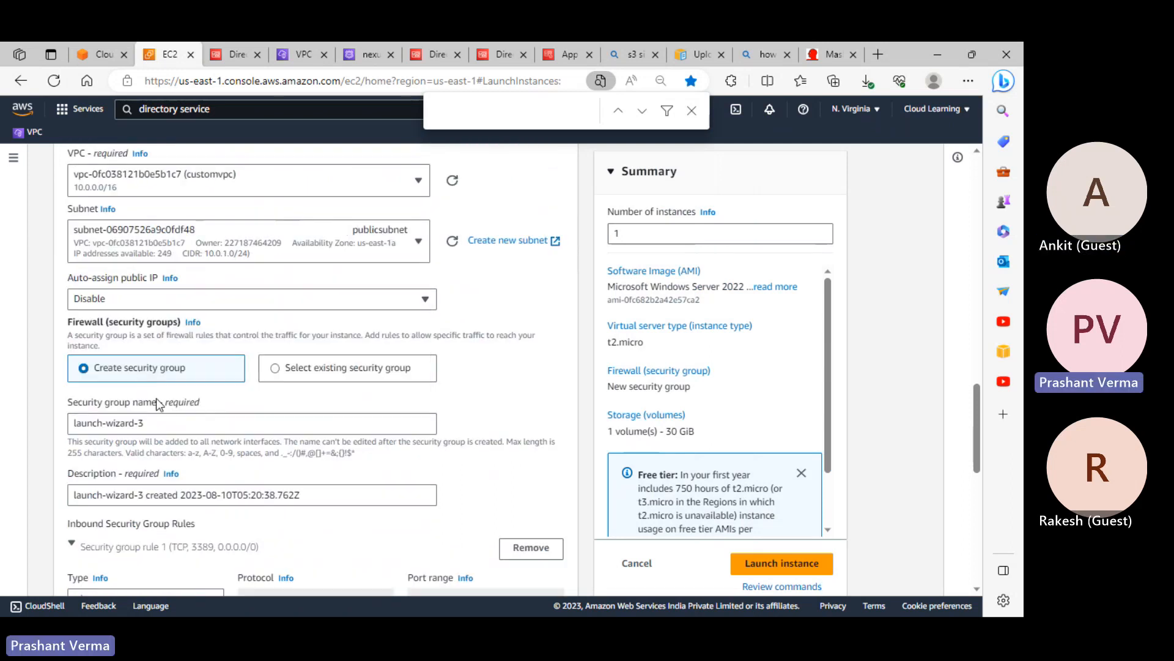
Use the existing default security group for the instance
{"action": "left_click", "coordinate": [280, 378]}
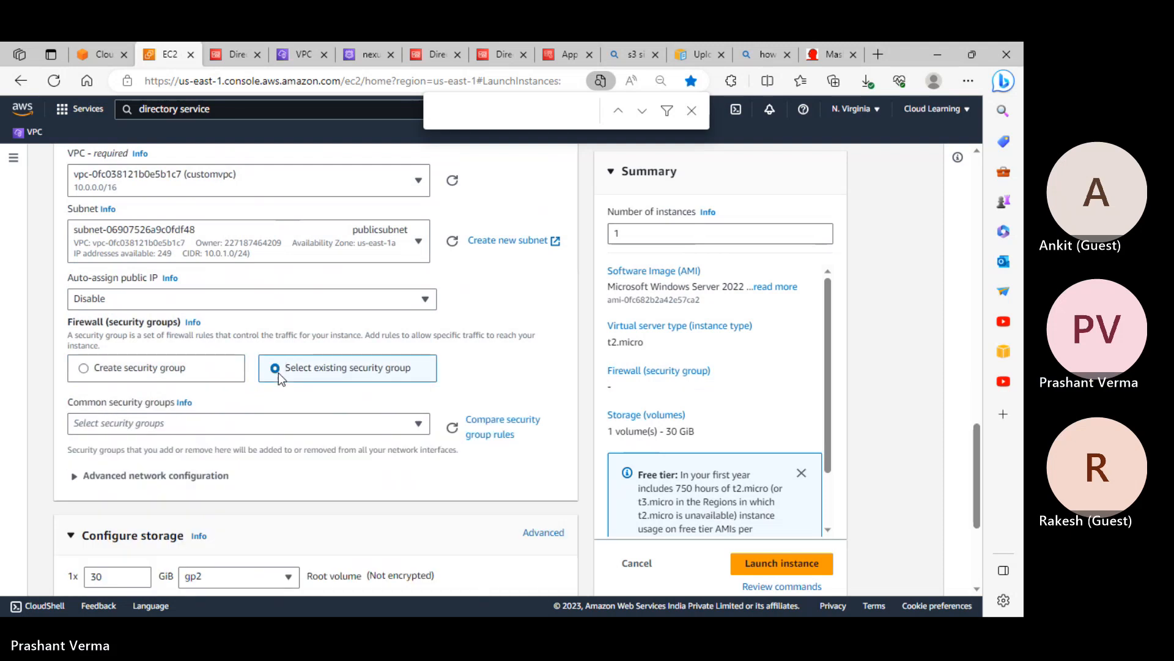
{"action": "left_click", "coordinate": [142, 425]}
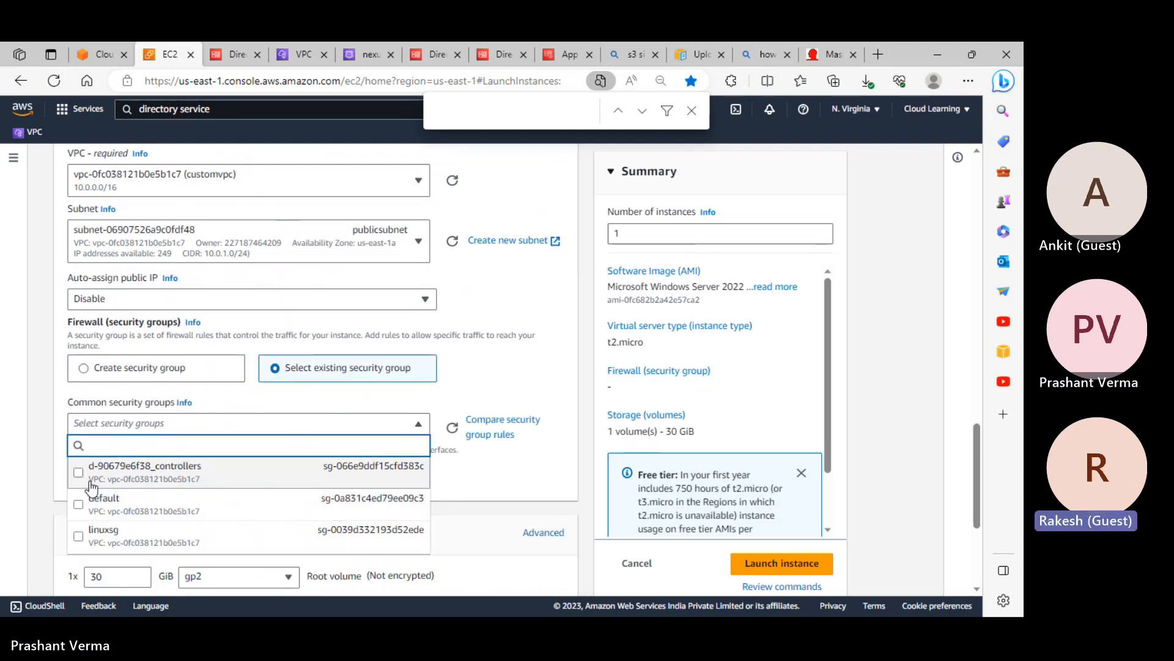
{"action": "scroll", "coordinate": [85, 483], "scroll_direction": "down", "scroll_amount": 1}
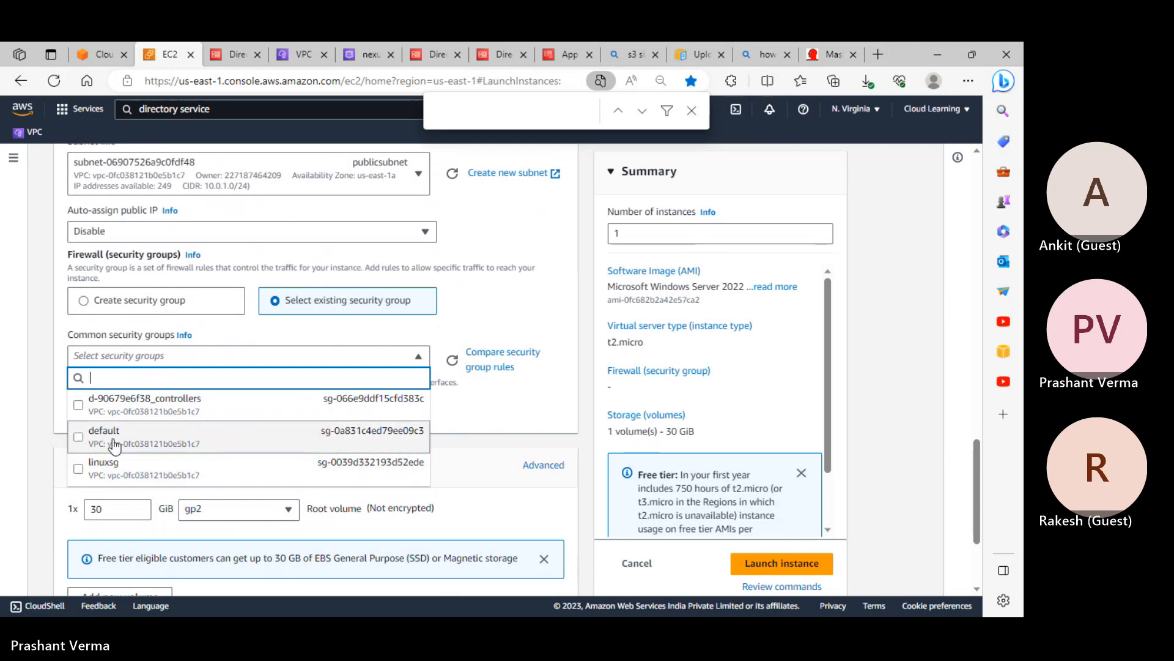
{"action": "left_click", "coordinate": [295, 442]}
{"action": "scroll", "coordinate": [257, 440], "scroll_direction": "down", "scroll_amount": 3}
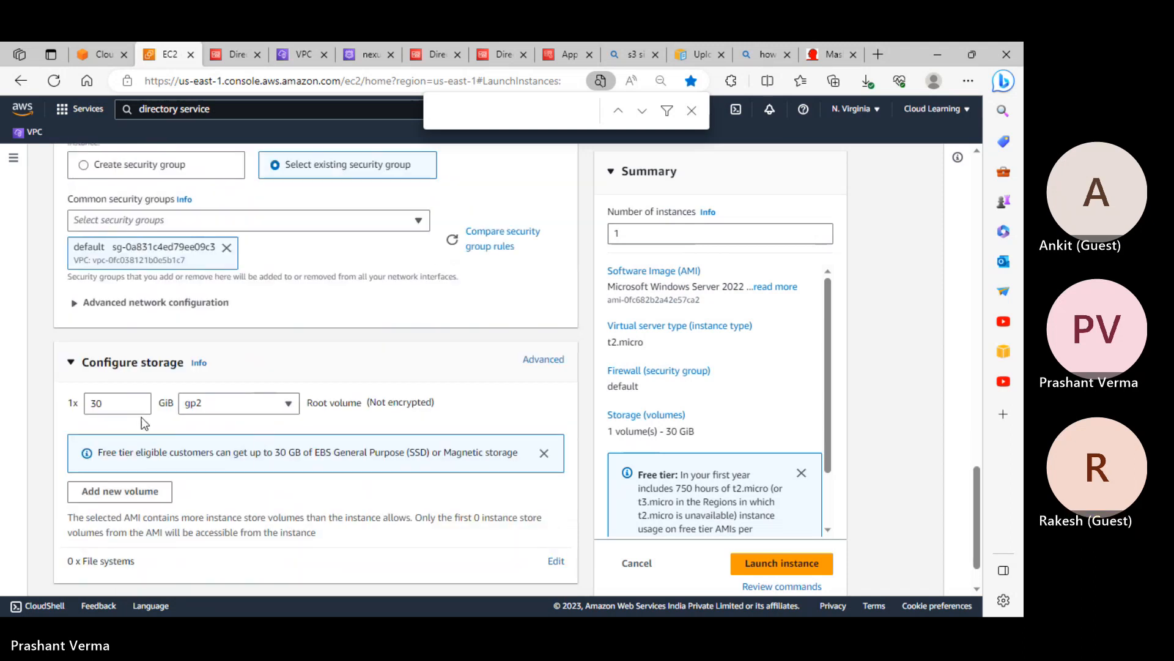
In Advanced details, join the instance to the nexus-it.in domain directory
{"action": "left_click", "coordinate": [184, 554]}
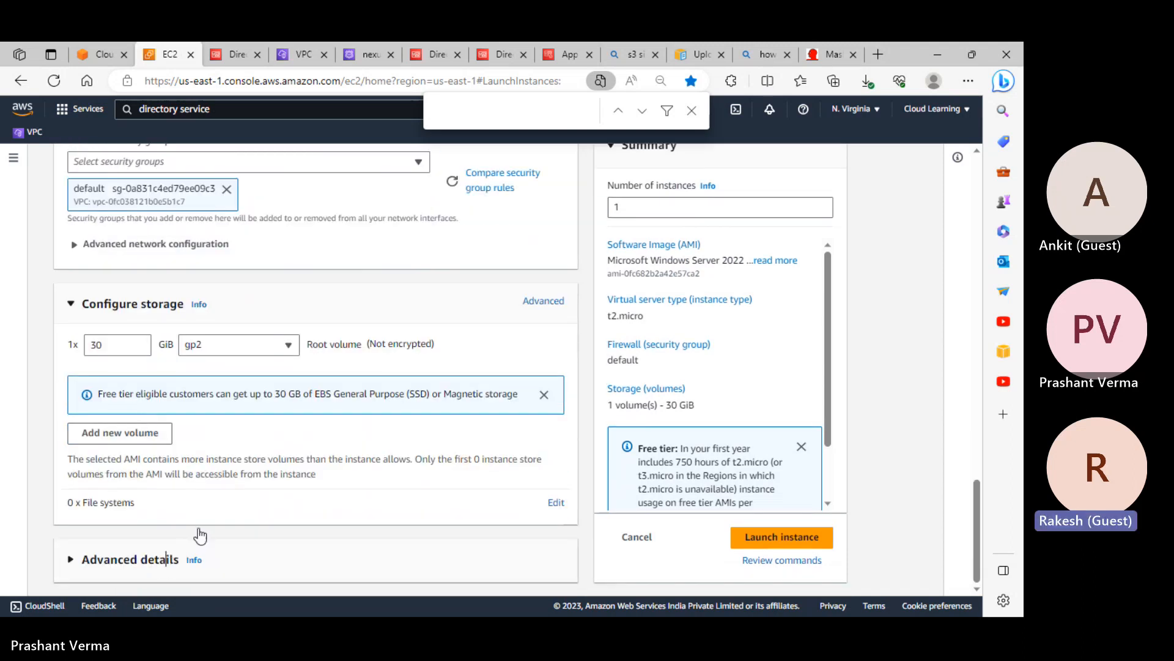
{"action": "scroll", "coordinate": [213, 485], "scroll_direction": "down", "scroll_amount": 4}
{"action": "scroll", "coordinate": [164, 453], "scroll_direction": "down", "scroll_amount": 3}
{"action": "scroll", "coordinate": [161, 416], "scroll_direction": "up", "scroll_amount": 2}
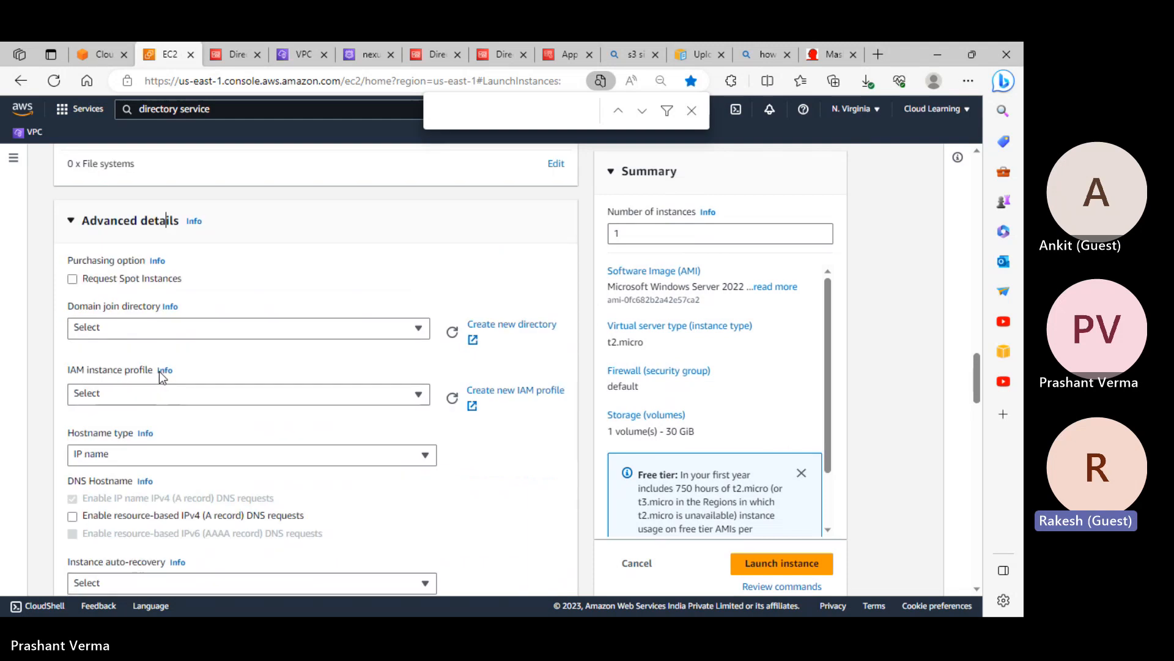
{"action": "left_click", "coordinate": [128, 325]}
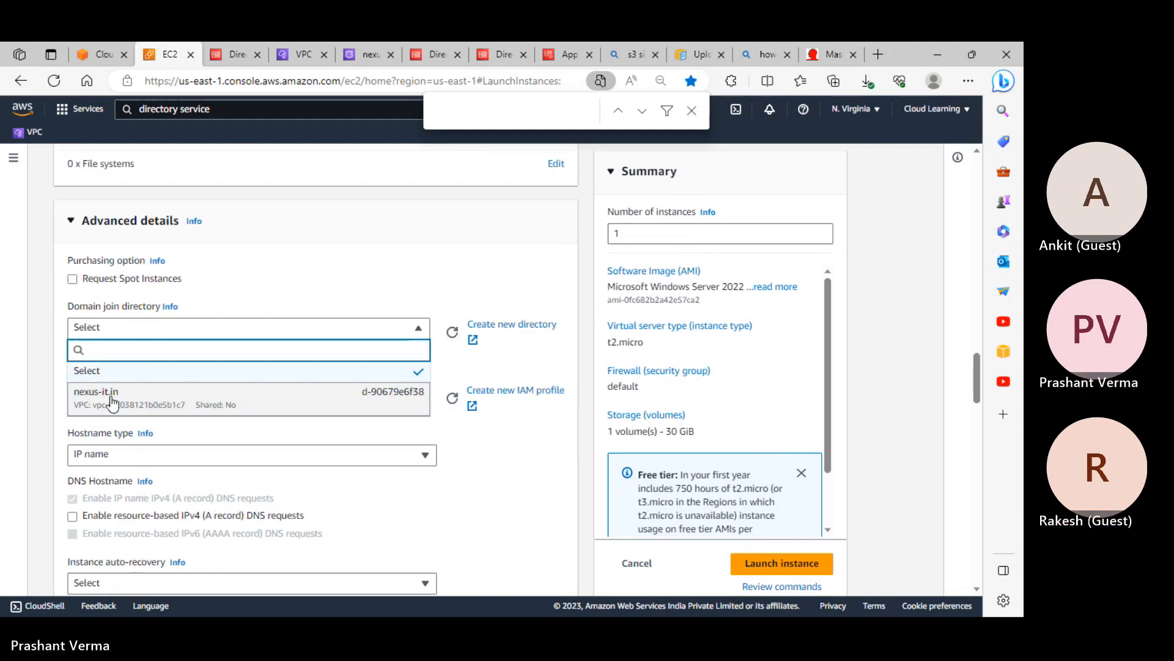
{"action": "left_click", "coordinate": [147, 392]}
Set the IAM instance profile to AwsDirectoryServiceRole
{"action": "left_click", "coordinate": [152, 396]}
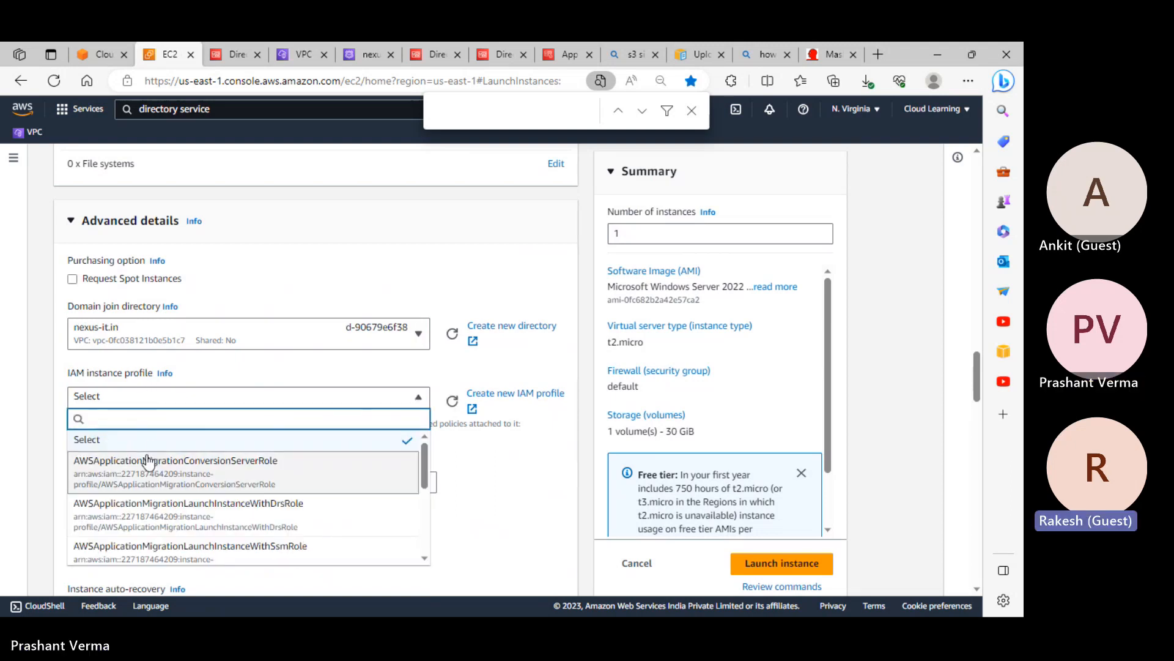
{"action": "scroll", "coordinate": [165, 469], "scroll_direction": "down", "scroll_amount": 2}
{"action": "scroll", "coordinate": [159, 489], "scroll_direction": "down", "scroll_amount": 1}
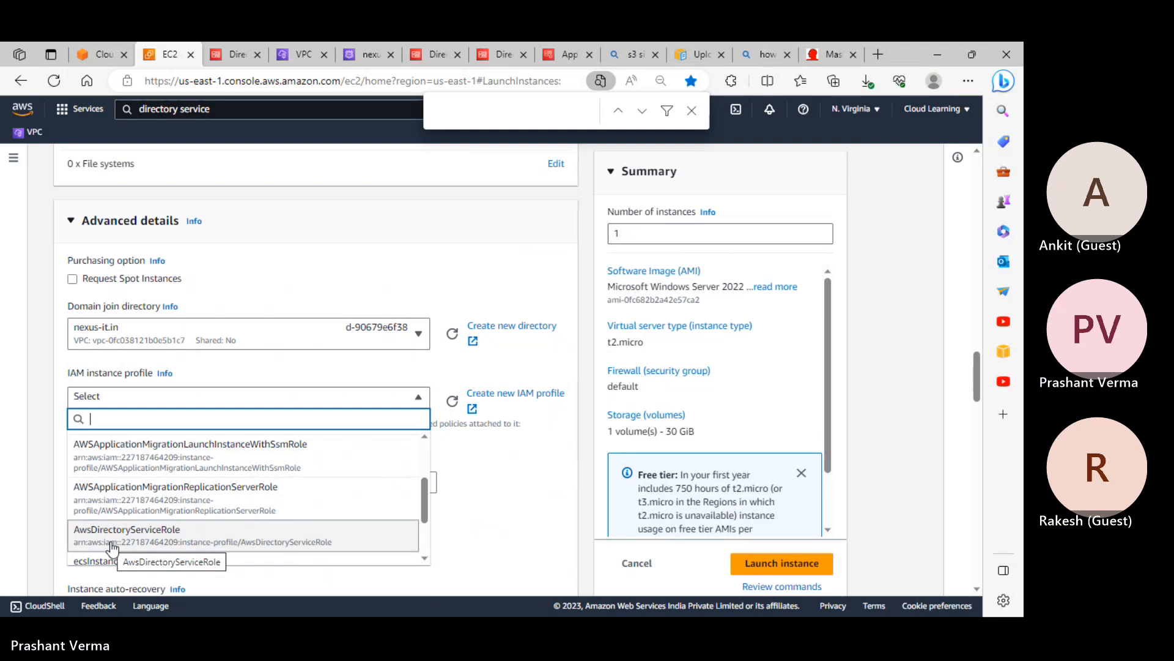
{"action": "left_click", "coordinate": [115, 544]}
Enable auto-assign public IP in the network settings
{"action": "scroll", "coordinate": [192, 272], "scroll_direction": "up", "scroll_amount": 6}
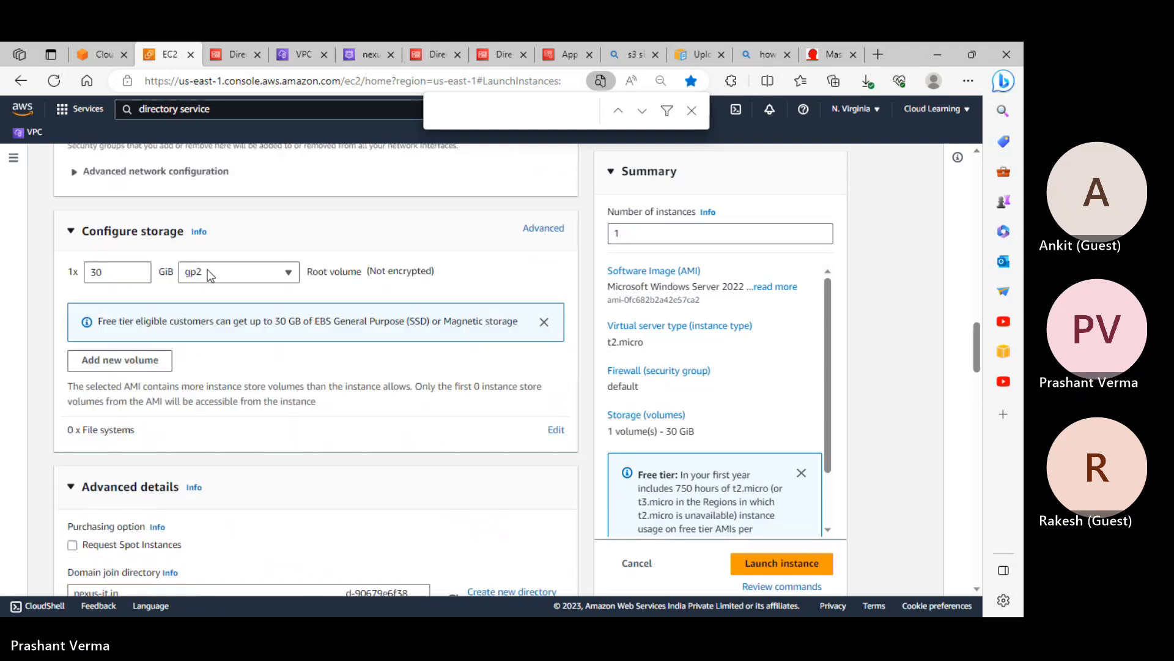
{"action": "scroll", "coordinate": [183, 282], "scroll_direction": "up", "scroll_amount": 4}
{"action": "scroll", "coordinate": [149, 287], "scroll_direction": "up", "scroll_amount": 4}
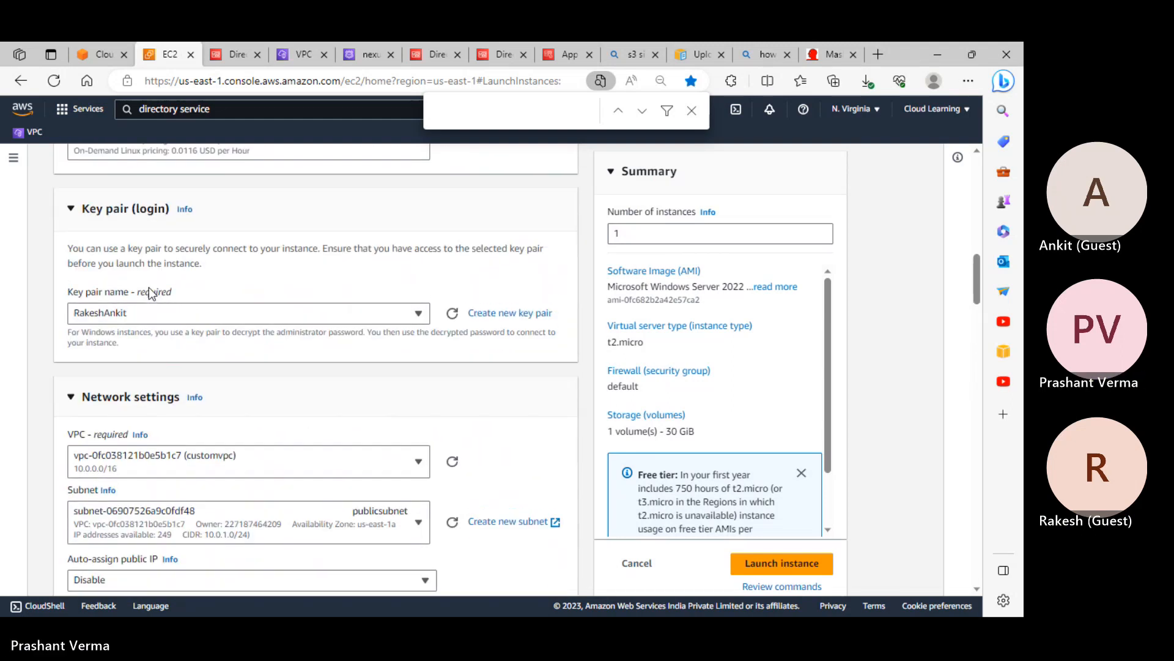
{"action": "scroll", "coordinate": [149, 287], "scroll_direction": "down", "scroll_amount": 4}
{"action": "scroll", "coordinate": [149, 287], "scroll_direction": "up", "scroll_amount": 6}
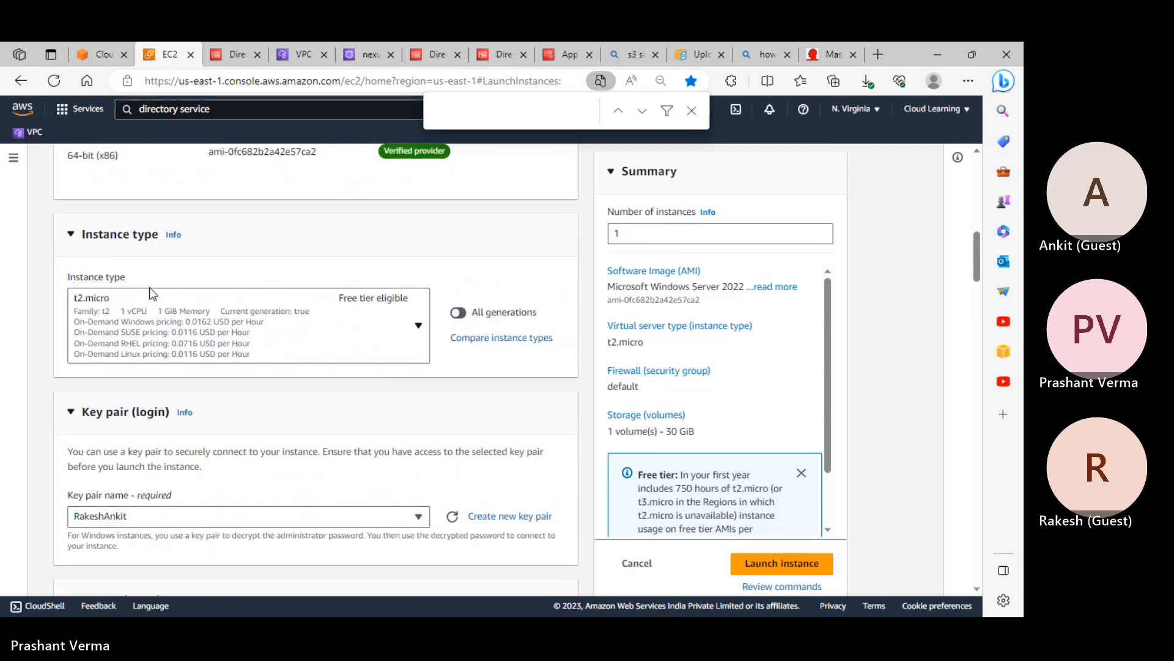
{"action": "scroll", "coordinate": [149, 287], "scroll_direction": "down", "scroll_amount": 4}
{"action": "scroll", "coordinate": [151, 293], "scroll_direction": "down", "scroll_amount": 1}
{"action": "left_click", "coordinate": [128, 376]}
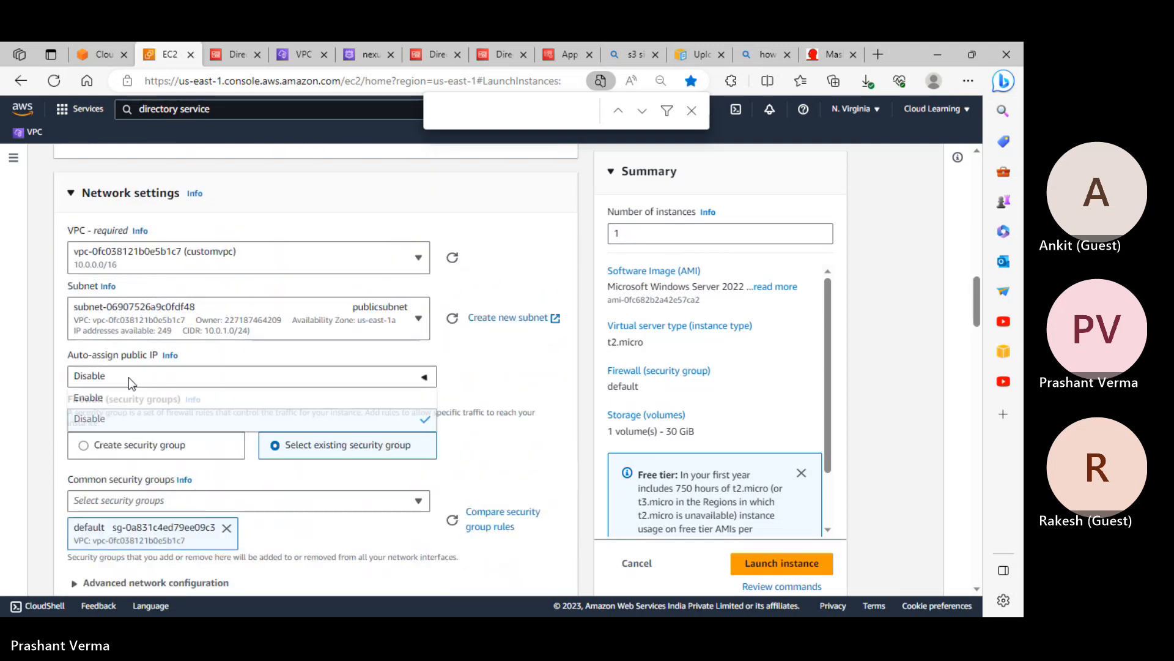
{"action": "left_click", "coordinate": [94, 399]}
Launch the configured Windows Server instance
{"action": "scroll", "coordinate": [237, 420], "scroll_direction": "down", "scroll_amount": 15}
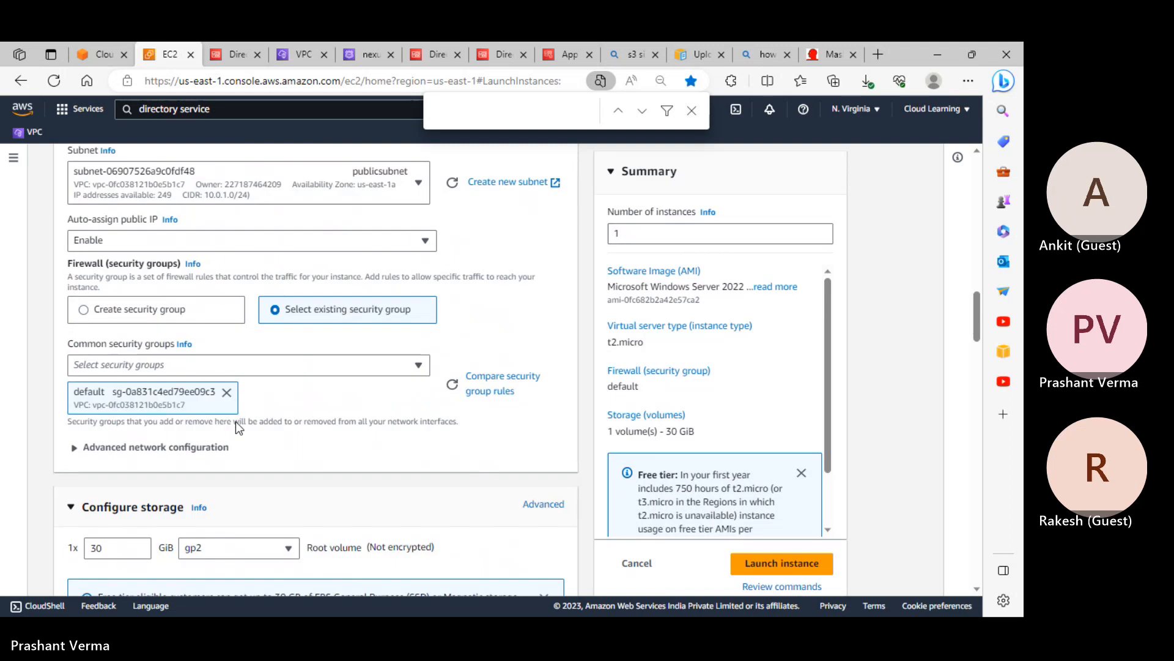
{"action": "scroll", "coordinate": [243, 436], "scroll_direction": "down", "scroll_amount": 13}
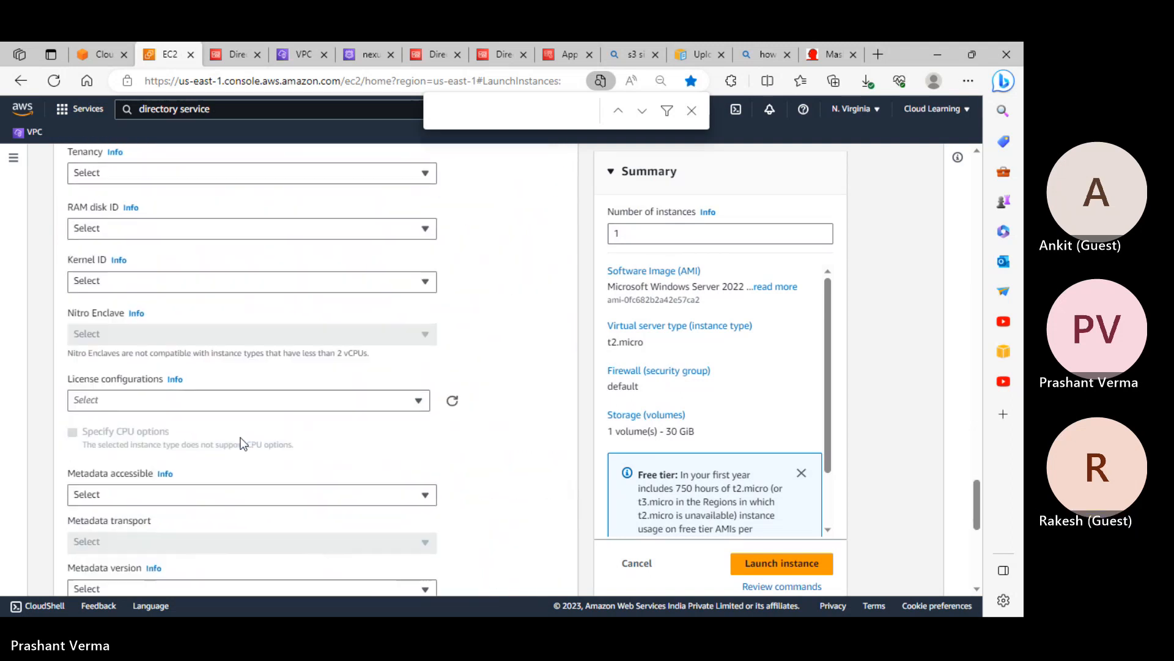
{"action": "scroll", "coordinate": [242, 441], "scroll_direction": "up", "scroll_amount": 4}
{"action": "scroll", "coordinate": [243, 442], "scroll_direction": "up", "scroll_amount": 7}
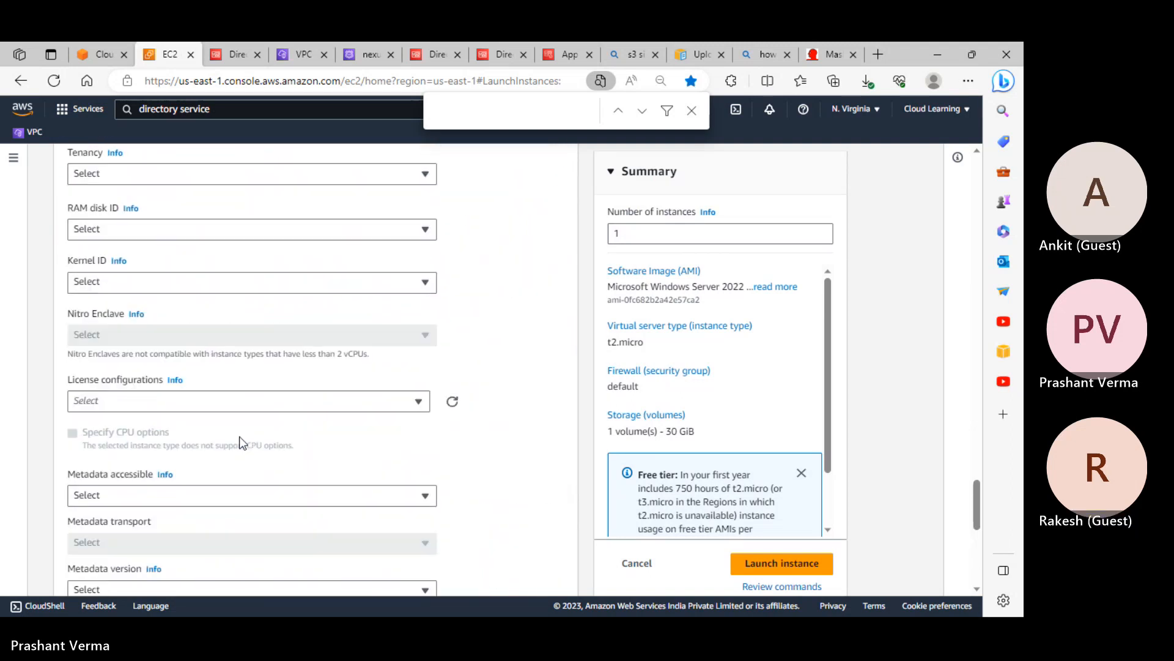
{"action": "scroll", "coordinate": [150, 380], "scroll_direction": "up", "scroll_amount": 7}
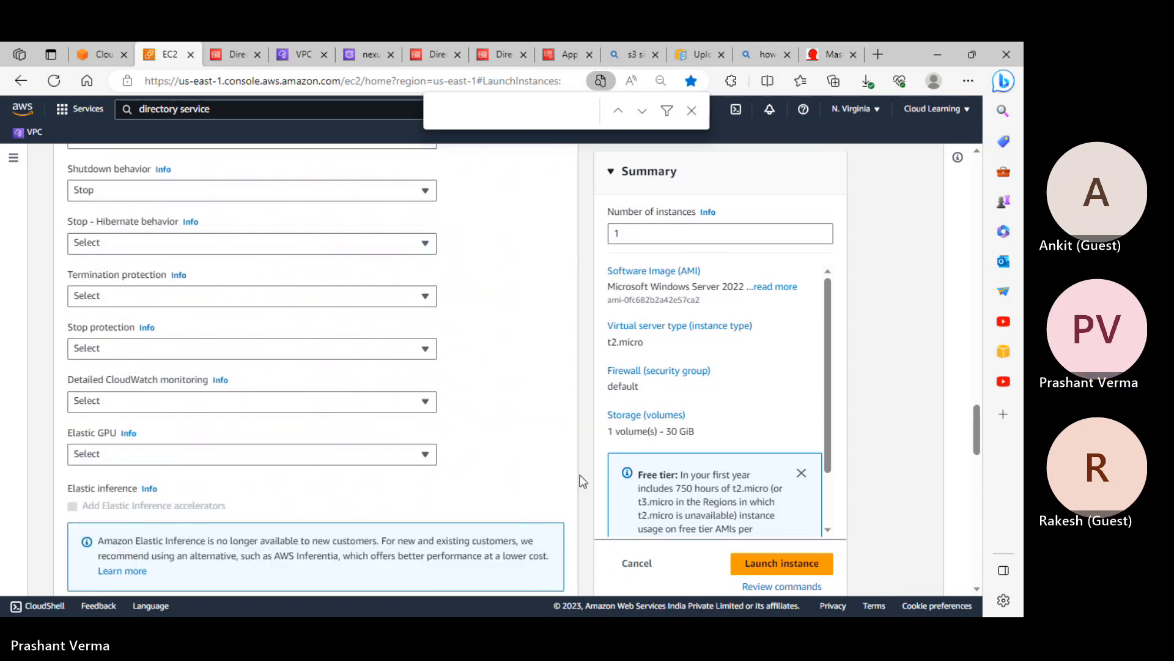
{"action": "left_click", "coordinate": [767, 563]}
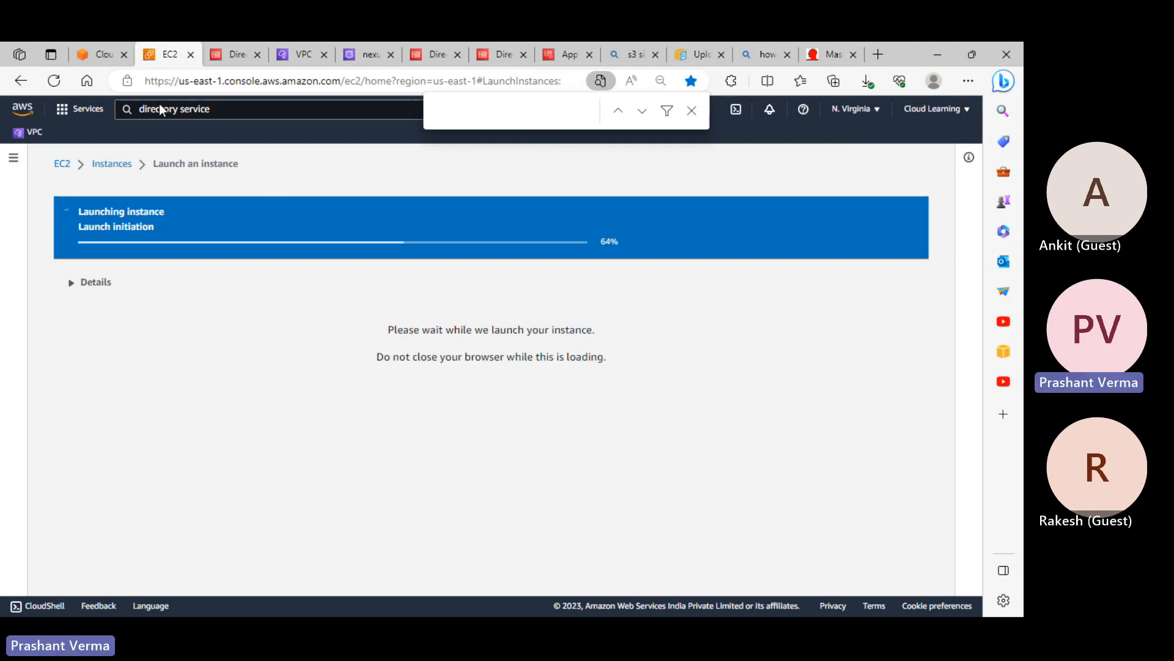
After the successful launch, return to the EC2 Instances list showing win4 pending
{"action": "mouse_move", "coordinate": [112, 63]}
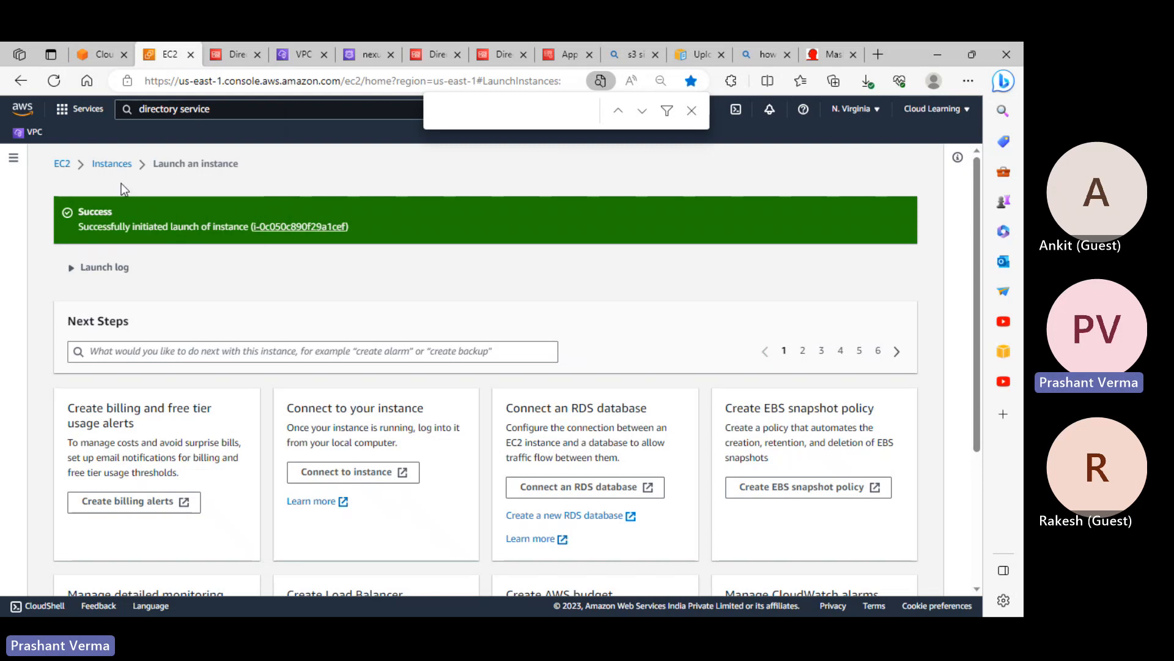
{"action": "left_click", "coordinate": [113, 163]}
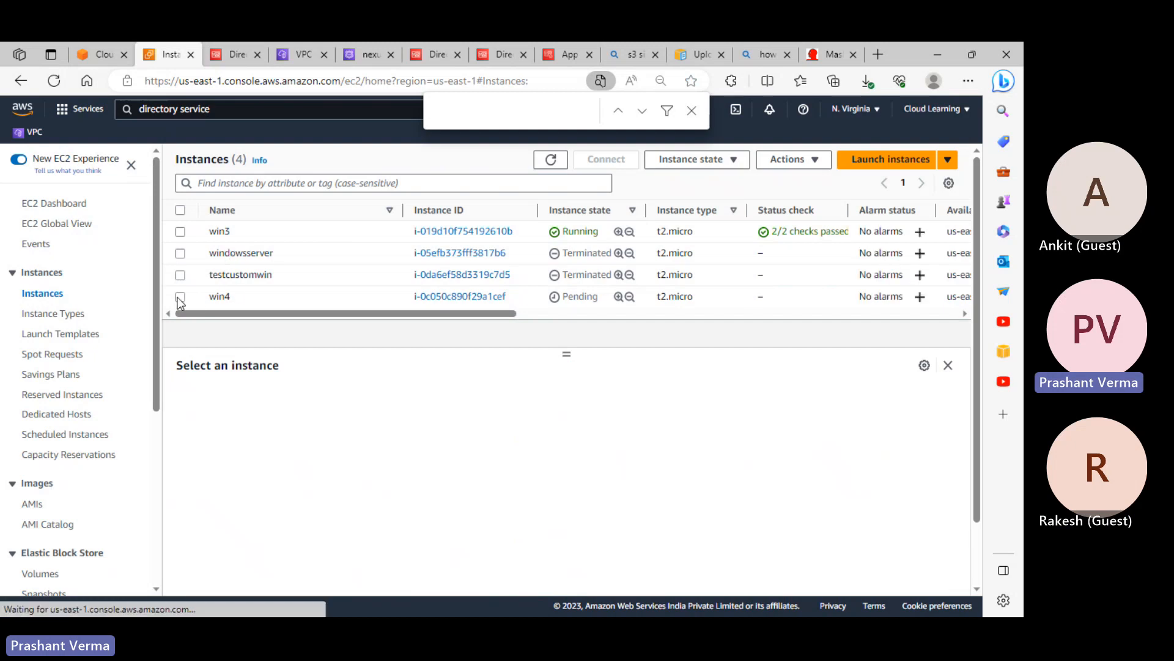
Select win3 and copy its public IPv4 address
{"action": "left_click", "coordinate": [180, 297]}
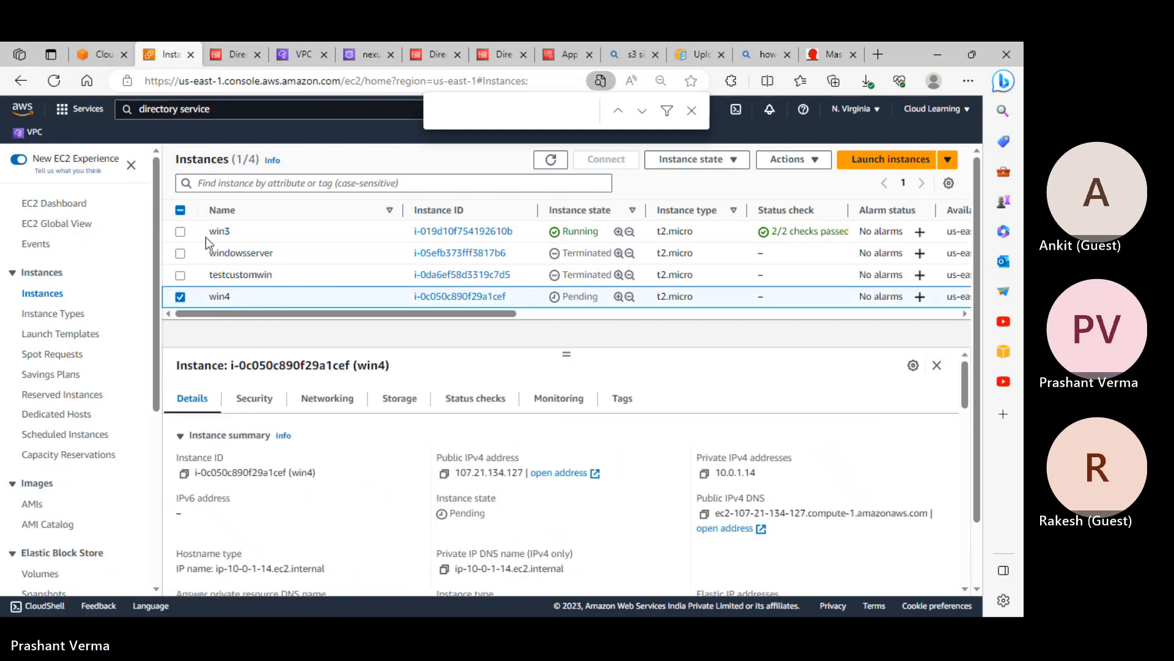
{"action": "left_click", "coordinate": [180, 297]}
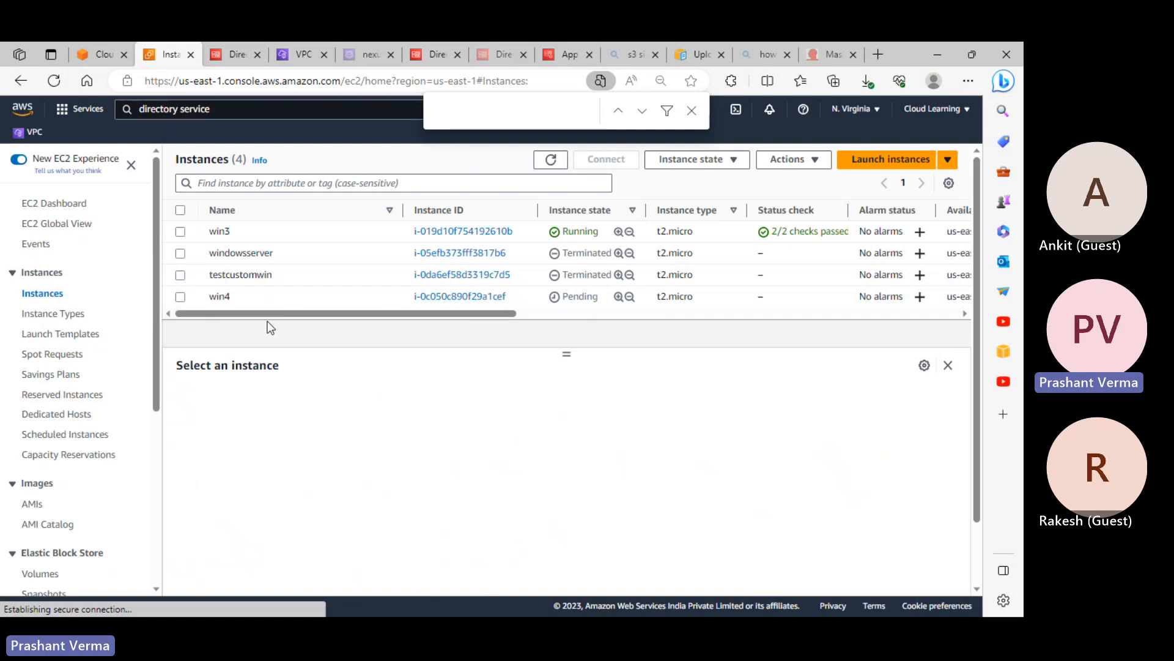
{"action": "left_click", "coordinate": [270, 231]}
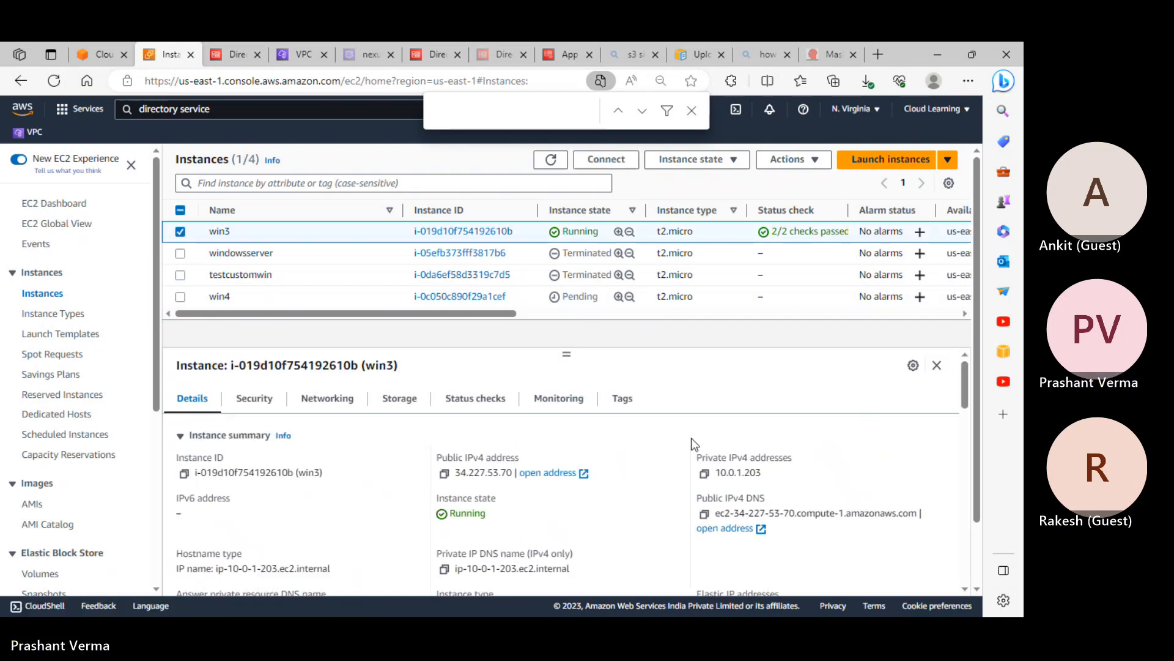
{"action": "left_click", "coordinate": [444, 474]}
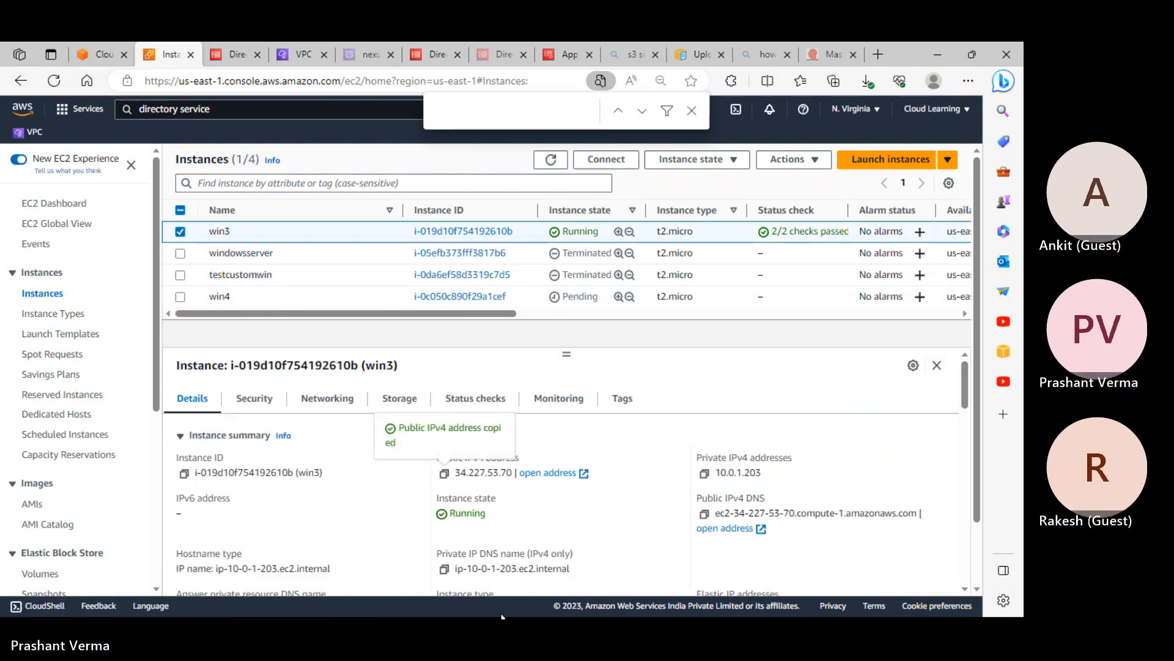
Start a Remote Desktop connection to 34.227.53.70 using mstsc
{"action": "left_click", "coordinate": [12, 607]}
{"action": "right_click", "coordinate": [12, 607]}
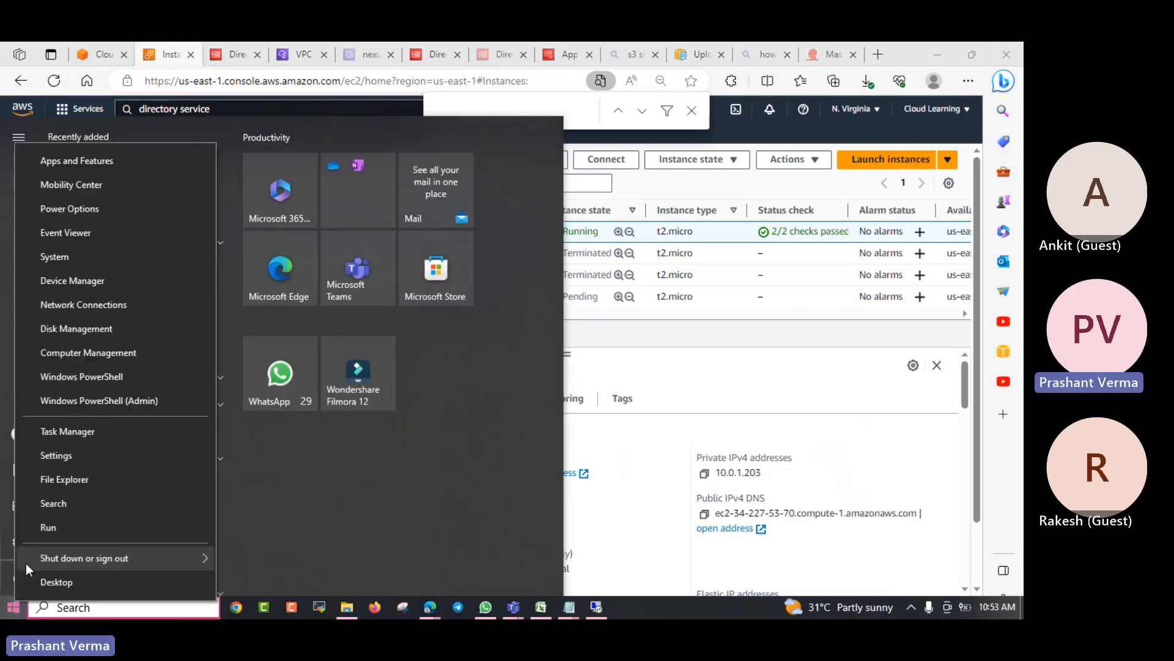
{"action": "left_click", "coordinate": [42, 532]}
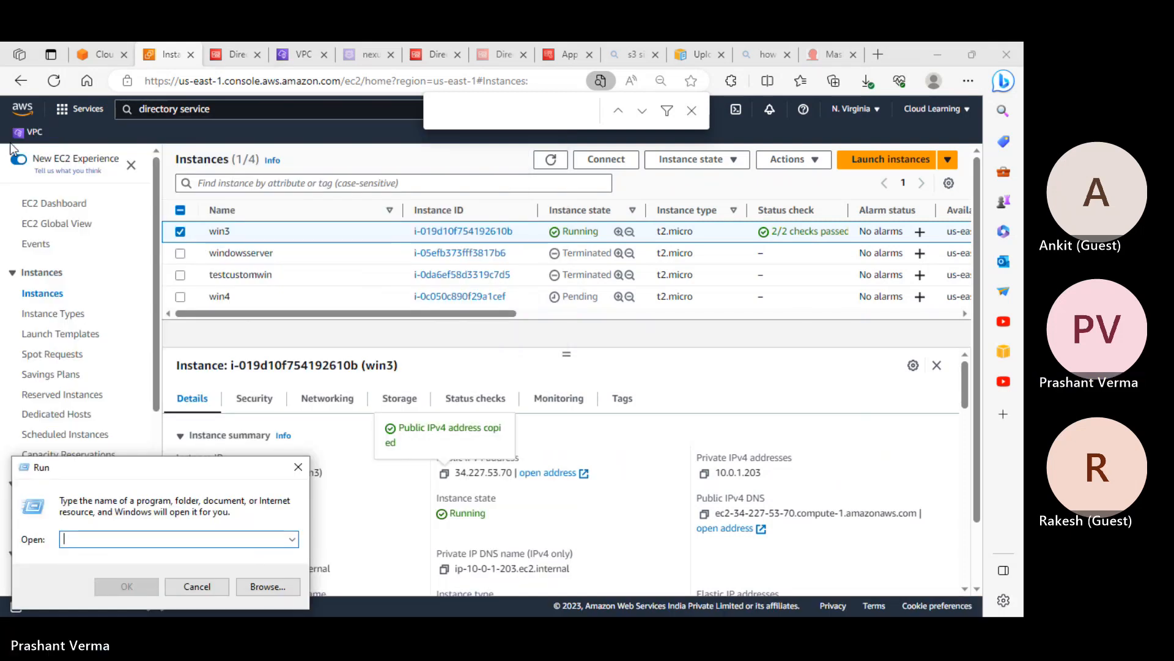
{"action": "type", "text": "mstsc"}
{"action": "key", "text": "Return"}
{"action": "key", "text": "ctrl+v"}
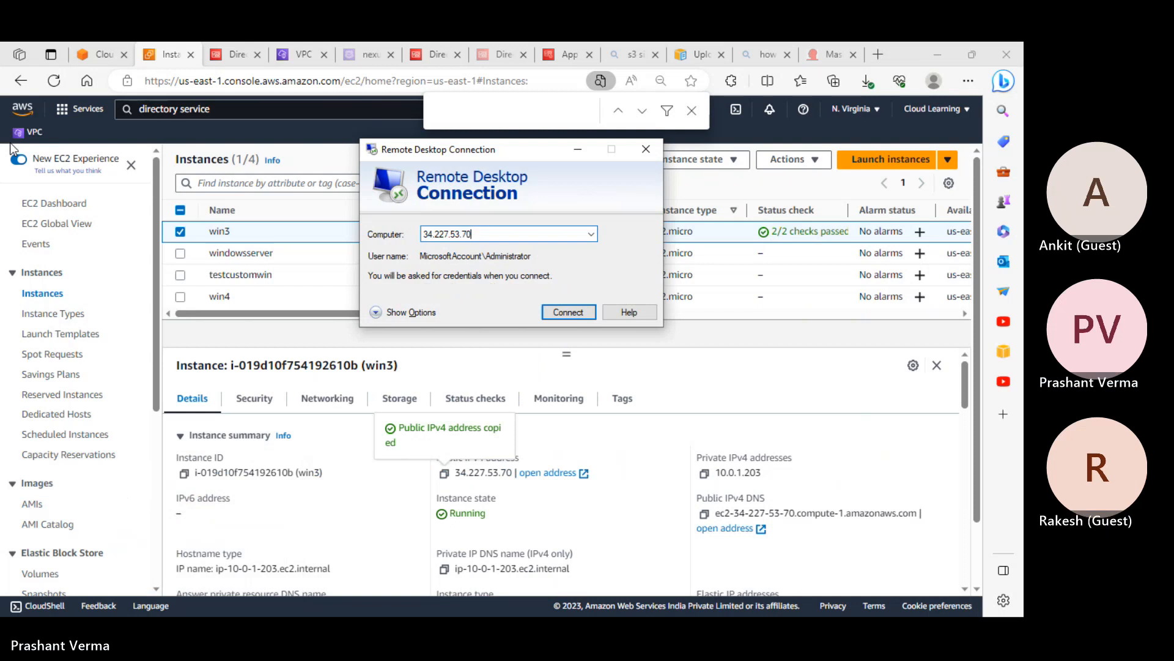
{"action": "left_click", "coordinate": [549, 313]}
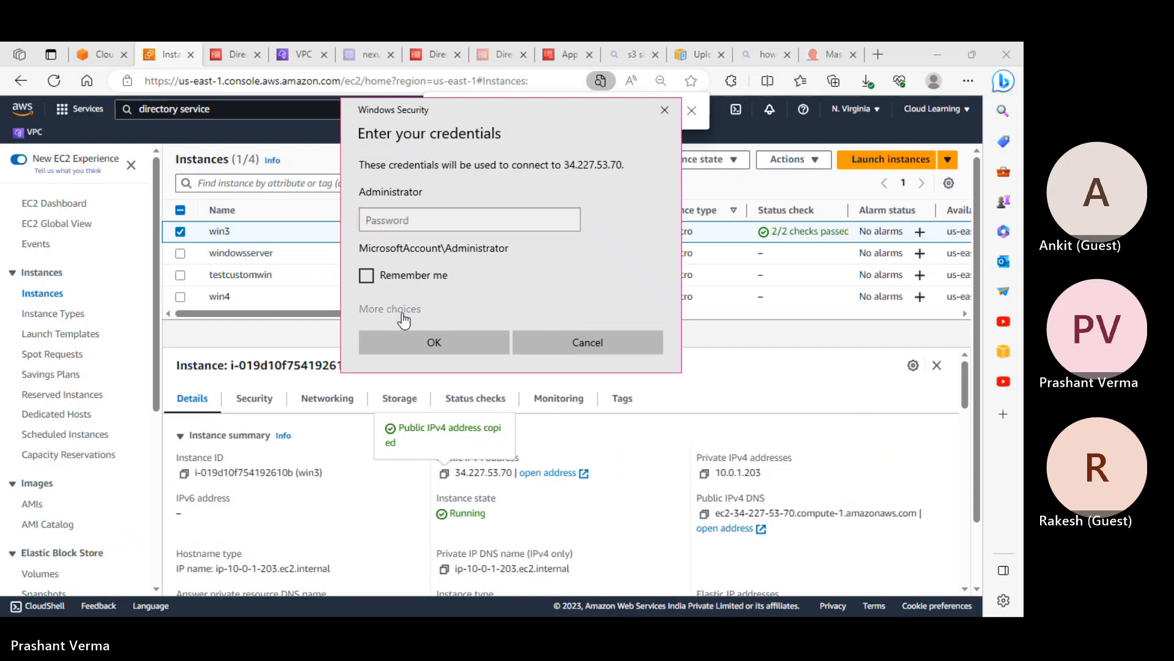
Sign in with a different account, entering Administrator as the user name
{"action": "left_click", "coordinate": [403, 313]}
{"action": "left_click", "coordinate": [435, 387]}
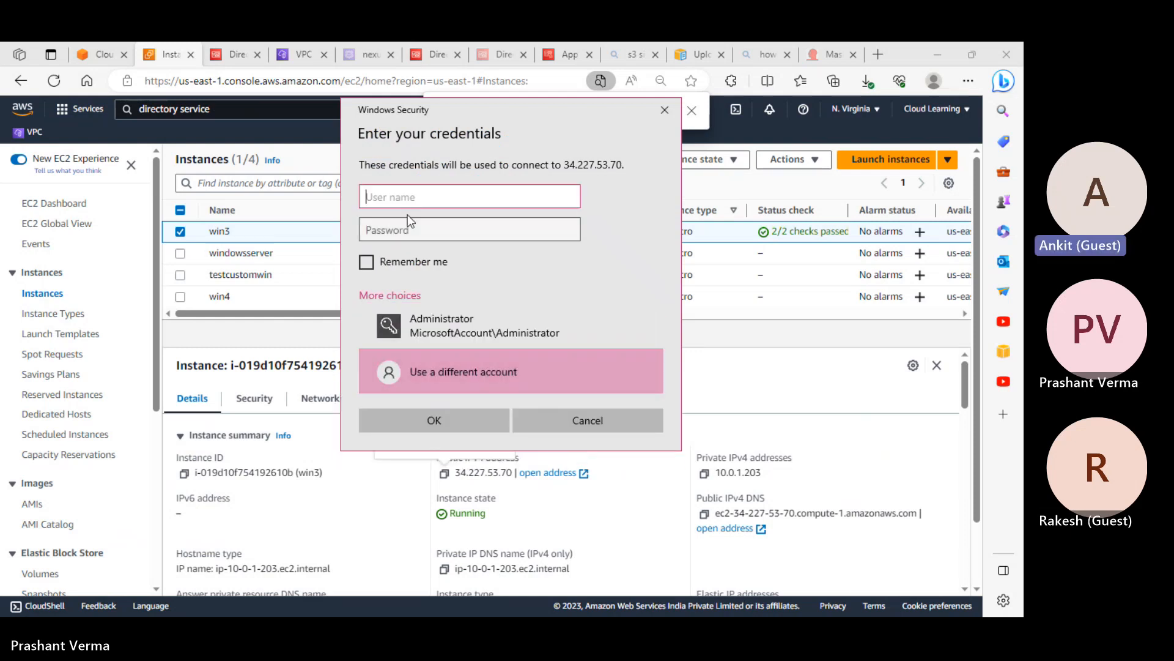
{"action": "type", "text": "Administrator"}
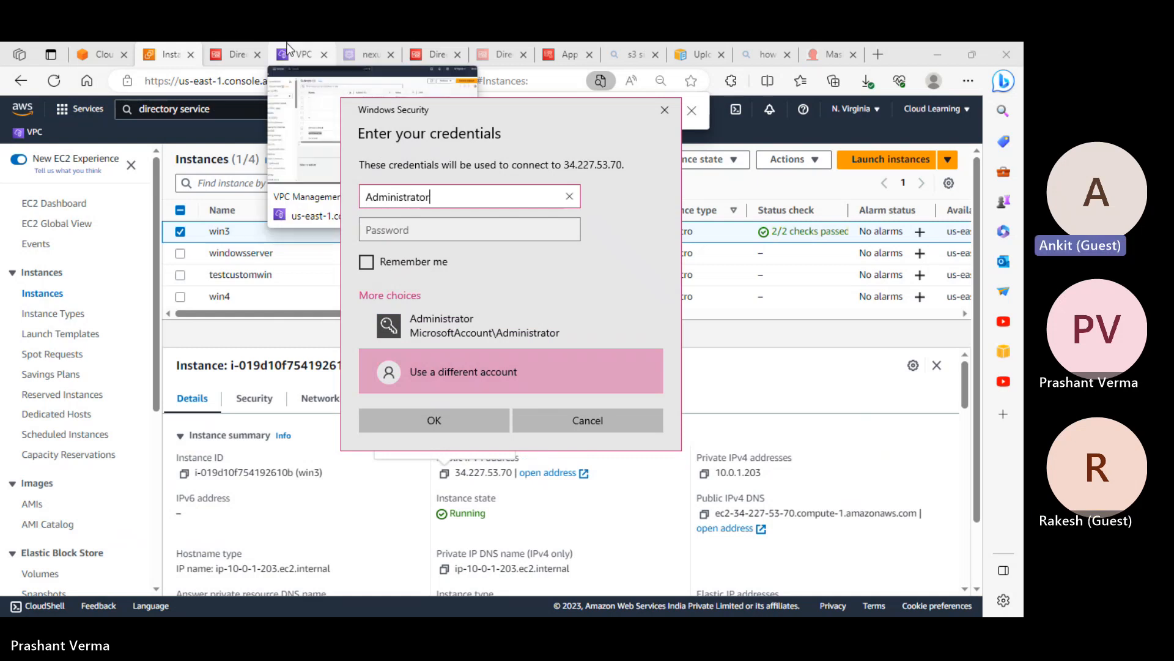
{"action": "key", "text": "Tab"}
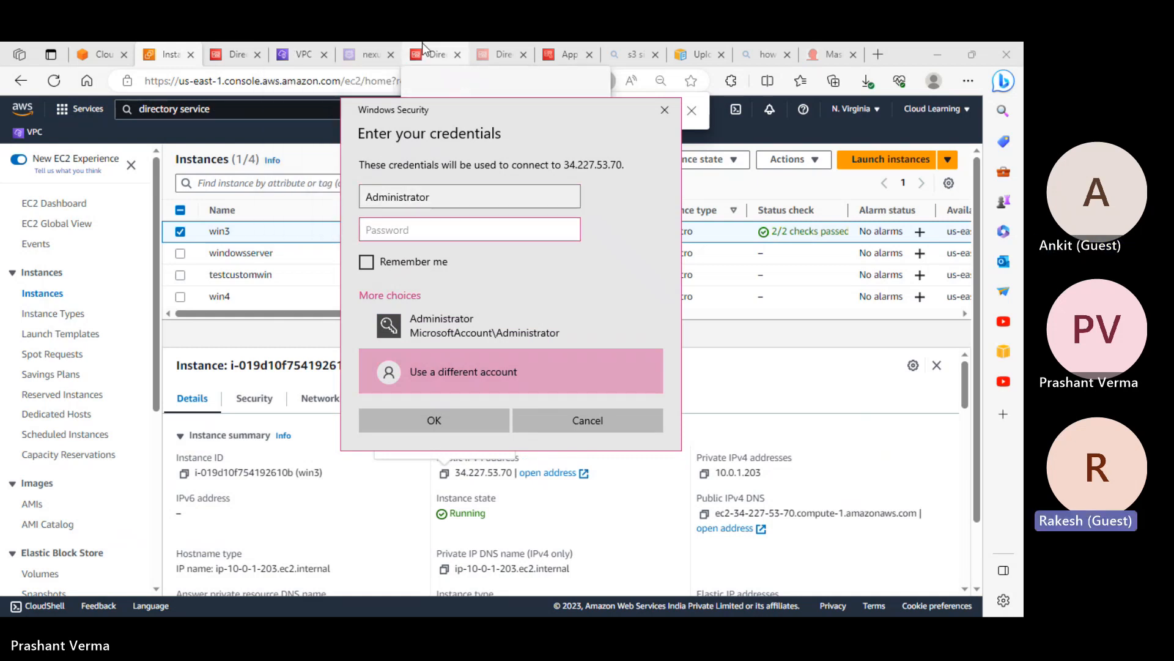
Open win3's RDP client connection details and request the administrator password
{"action": "left_click", "coordinate": [769, 193]}
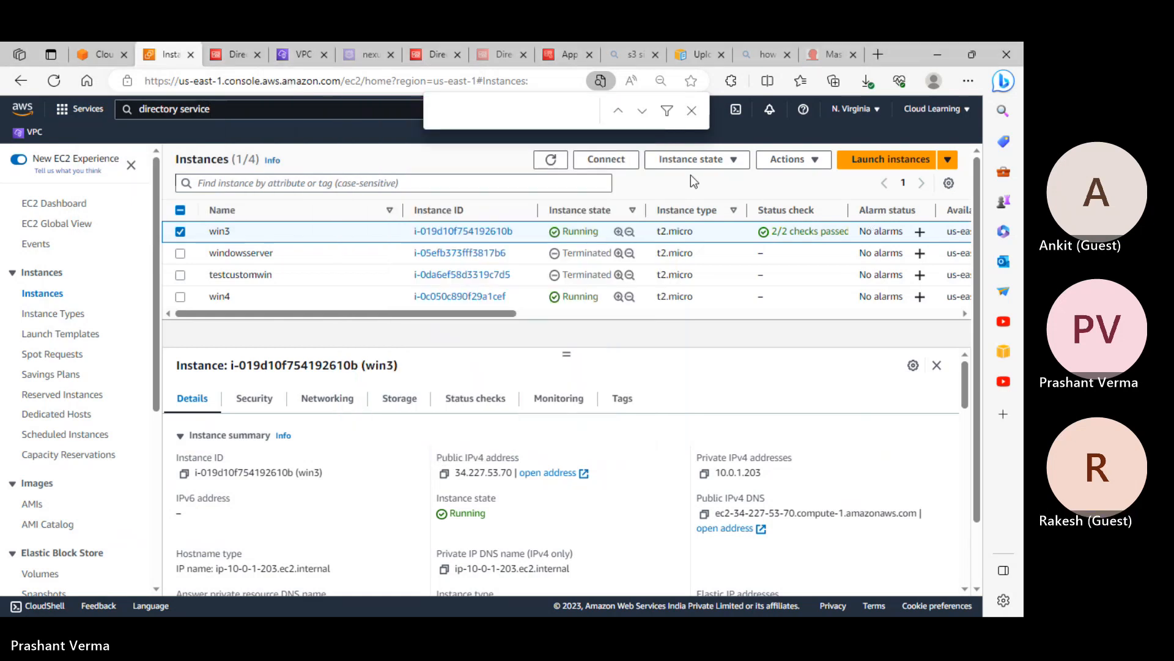
{"action": "left_click", "coordinate": [605, 160]}
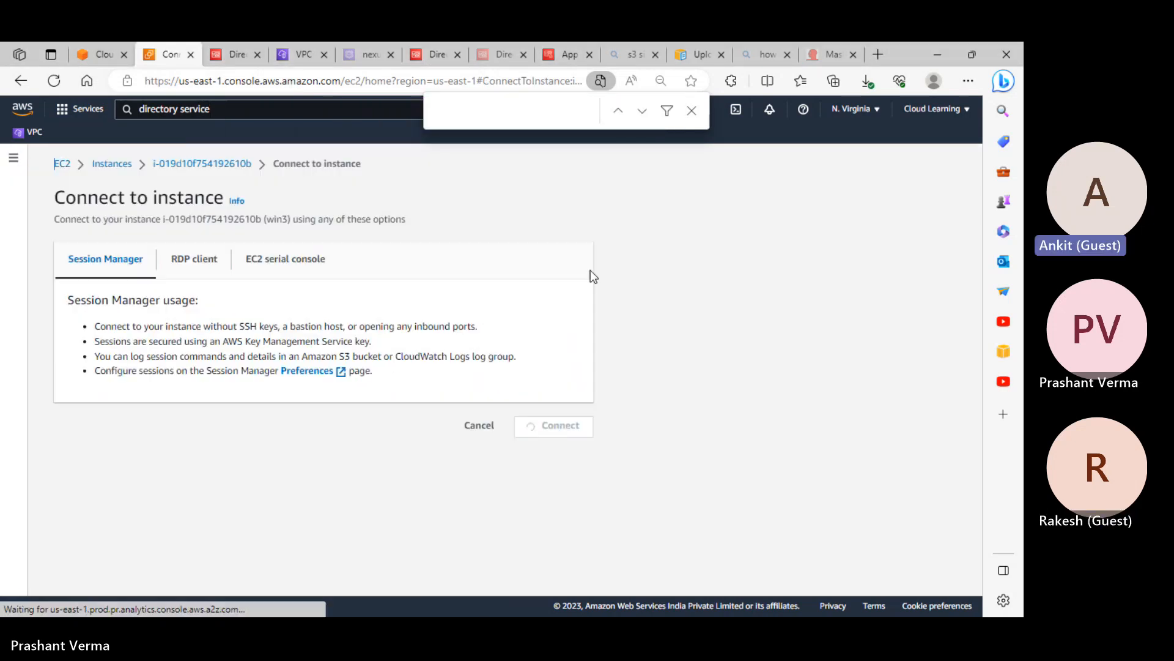
{"action": "left_click", "coordinate": [183, 259]}
{"action": "scroll", "coordinate": [186, 375], "scroll_direction": "down", "scroll_amount": 2}
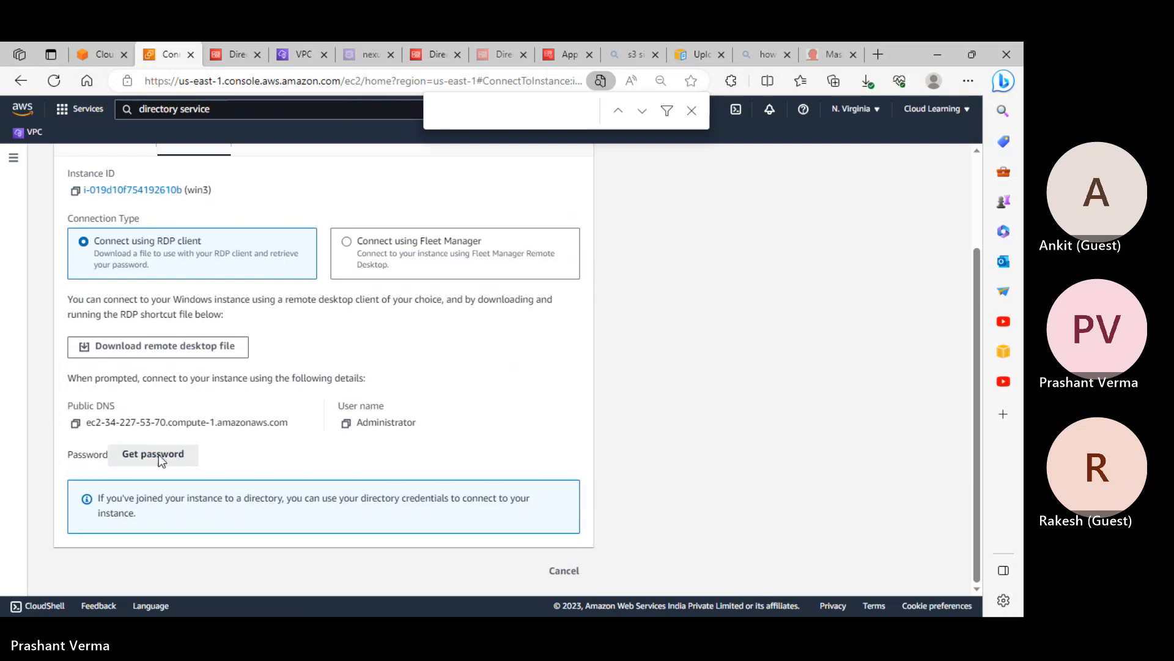
{"action": "left_click", "coordinate": [159, 454]}
Decrypt win3's administrator password using Windowskey.pem and copy it for the credentials prompt
{"action": "left_click", "coordinate": [163, 383]}
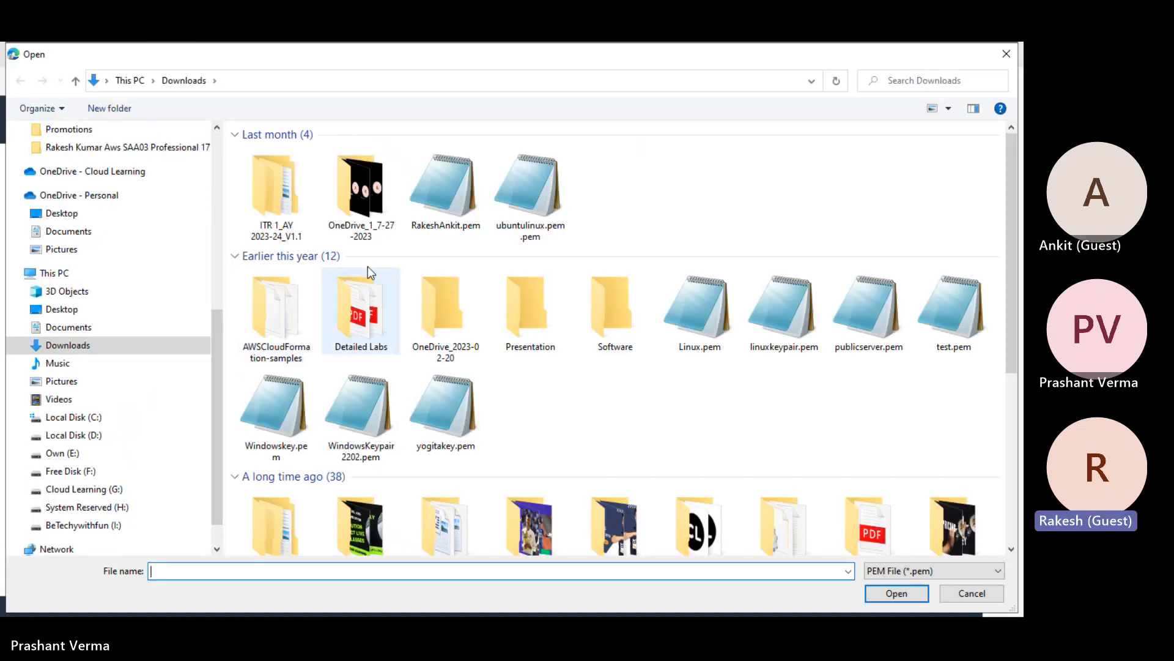
{"action": "left_click", "coordinate": [469, 207]}
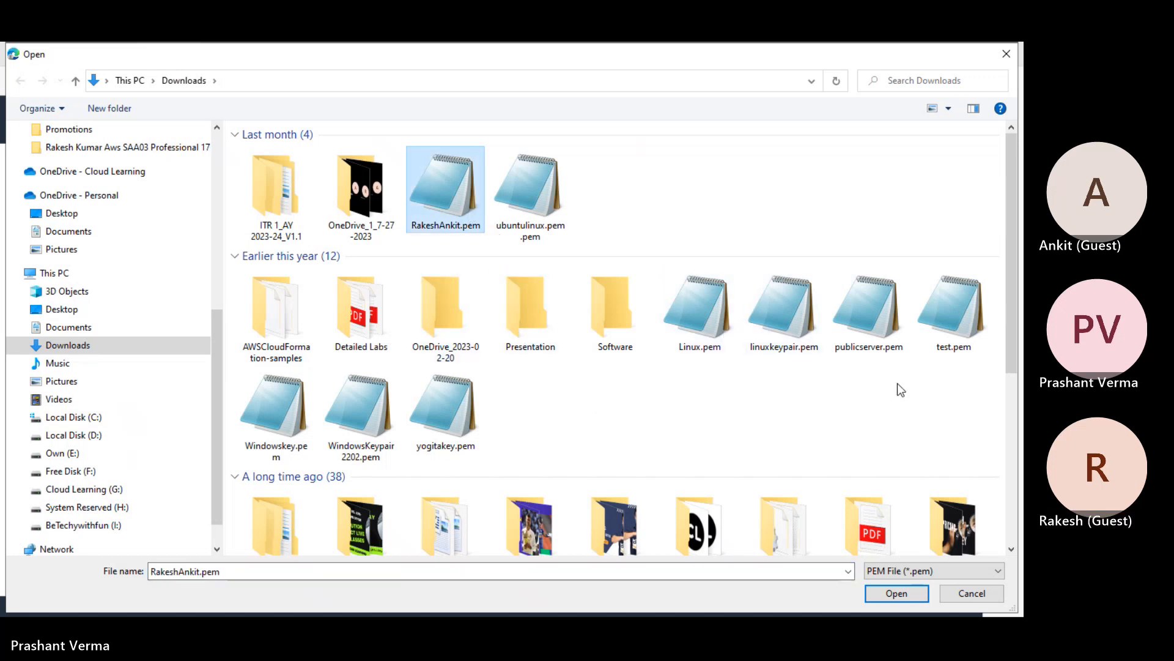
{"action": "left_click", "coordinate": [276, 407]}
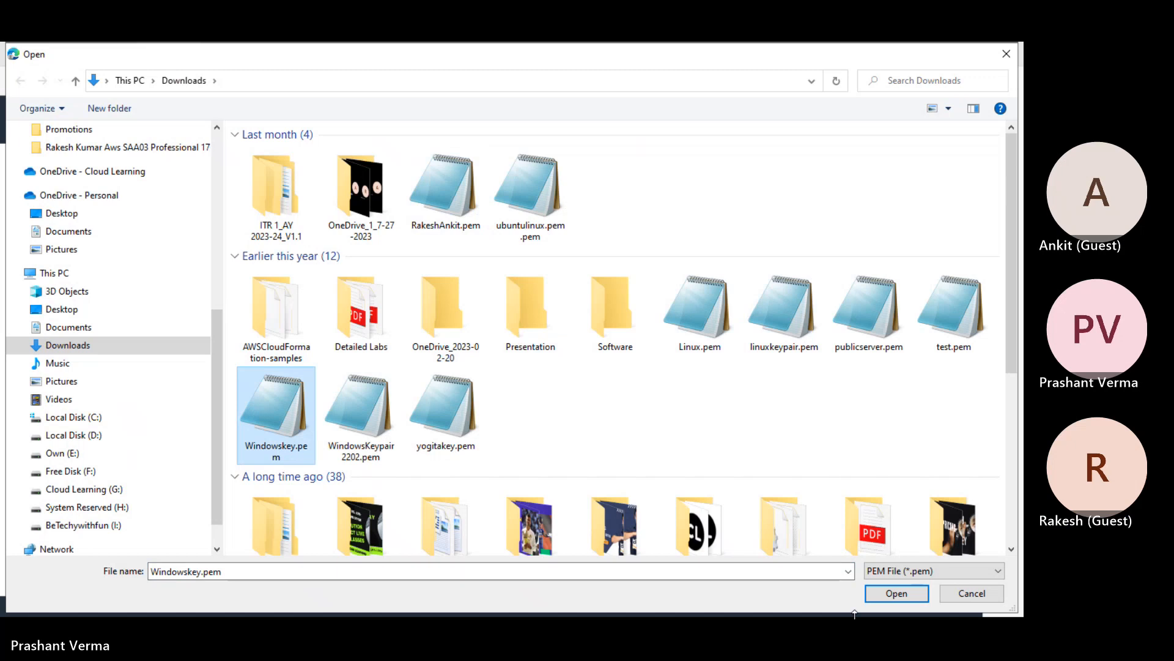
{"action": "left_click", "coordinate": [894, 596]}
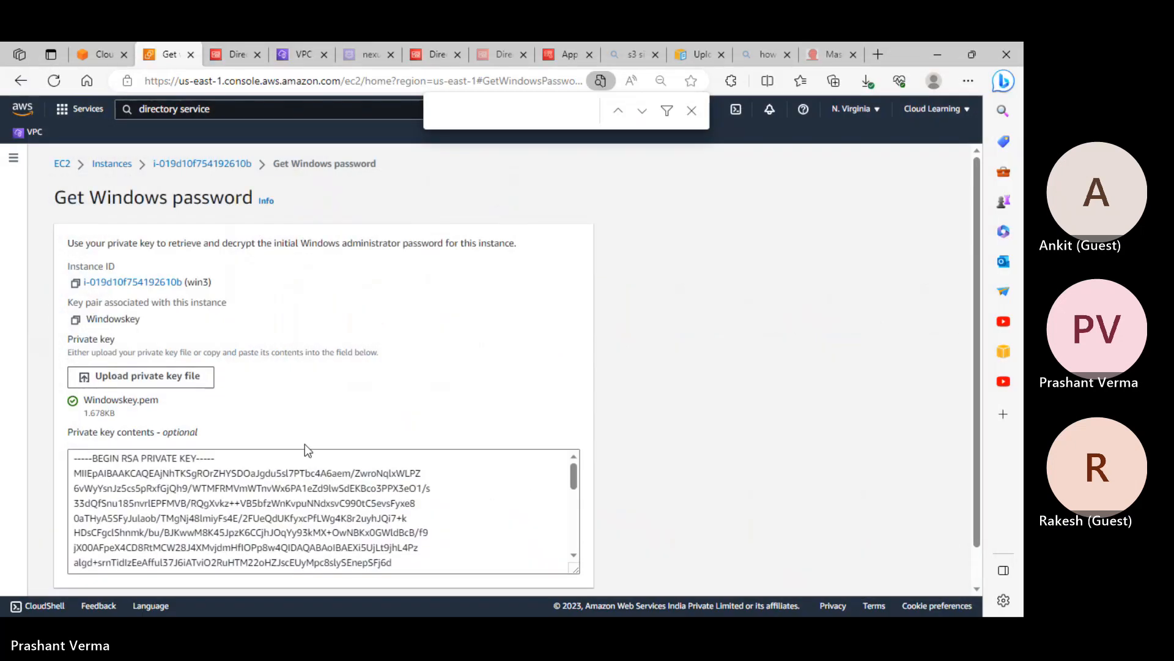
{"action": "scroll", "coordinate": [304, 450], "scroll_direction": "down", "scroll_amount": 1}
{"action": "left_click", "coordinate": [539, 570]}
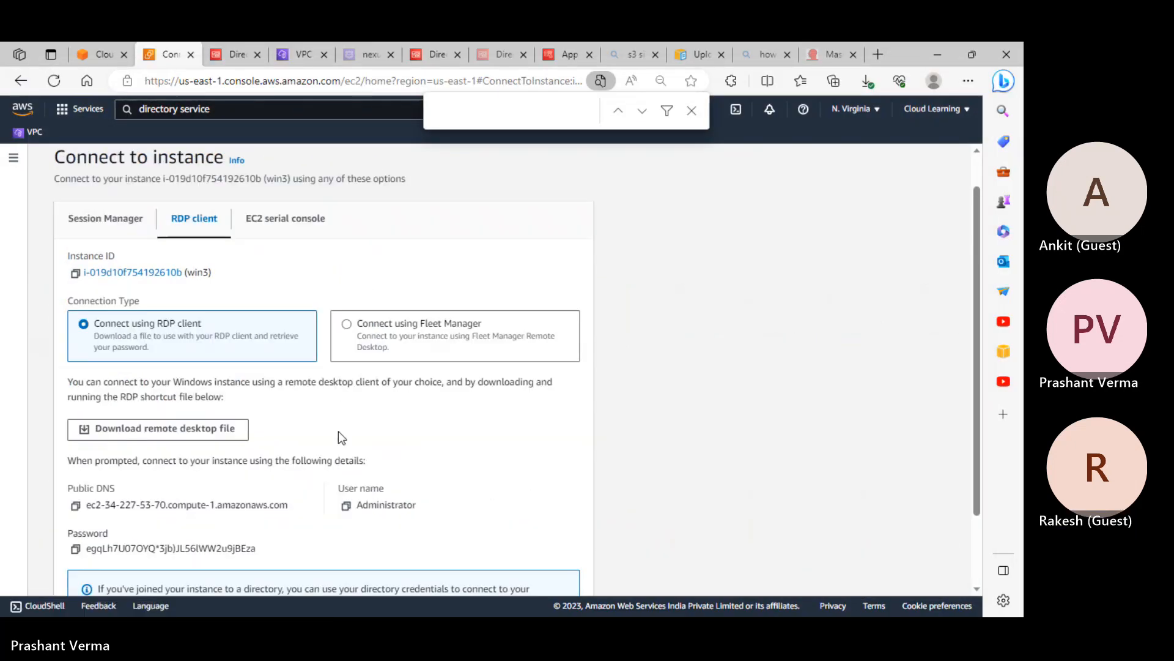
{"action": "scroll", "coordinate": [178, 487], "scroll_direction": "down", "scroll_amount": 1}
{"action": "left_click", "coordinate": [76, 480]}
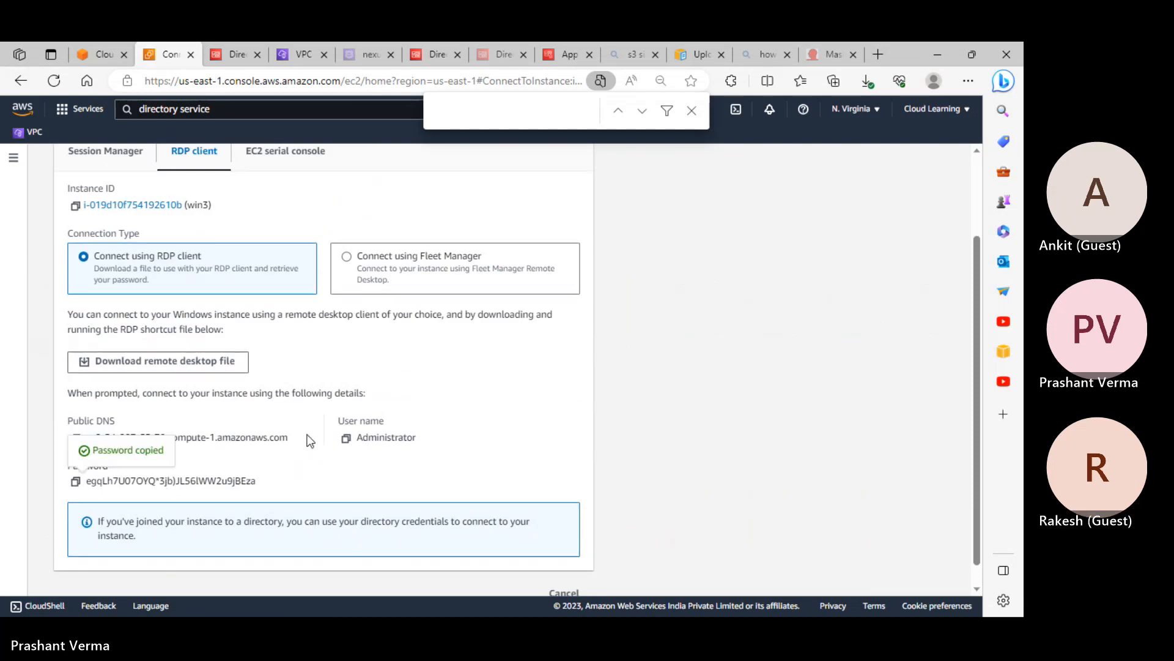
{"action": "key", "text": "alt+Tab"}
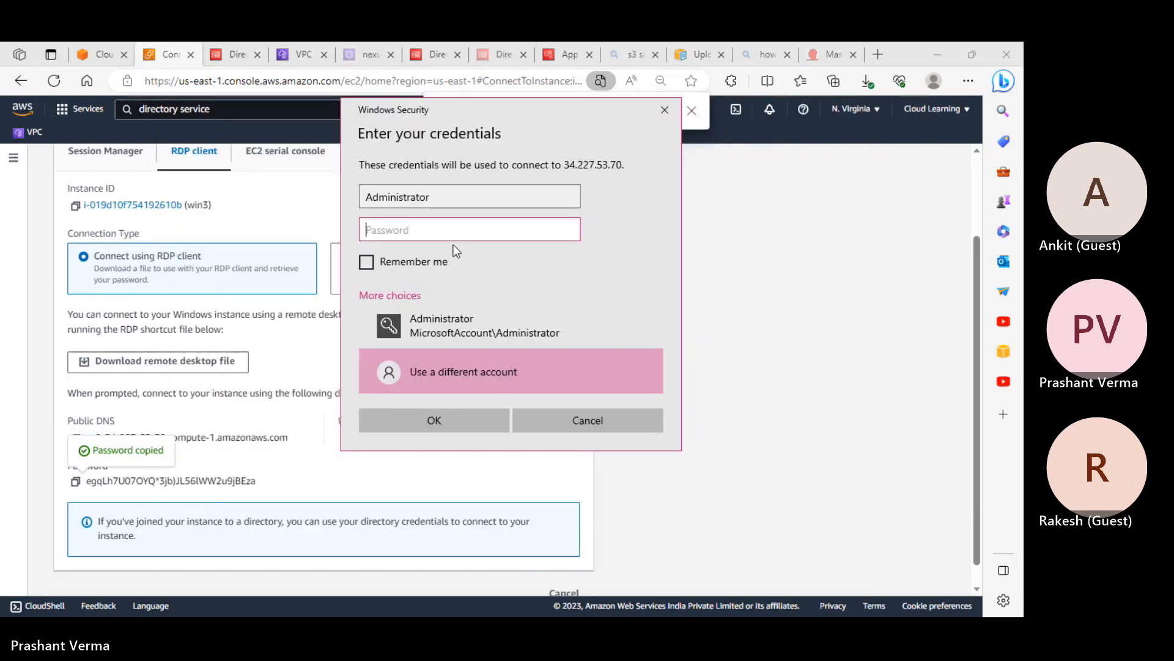
Paste the administrator password, submit it, and accept the certificate warning to connect to win3
{"action": "key", "text": "ctrl+v"}
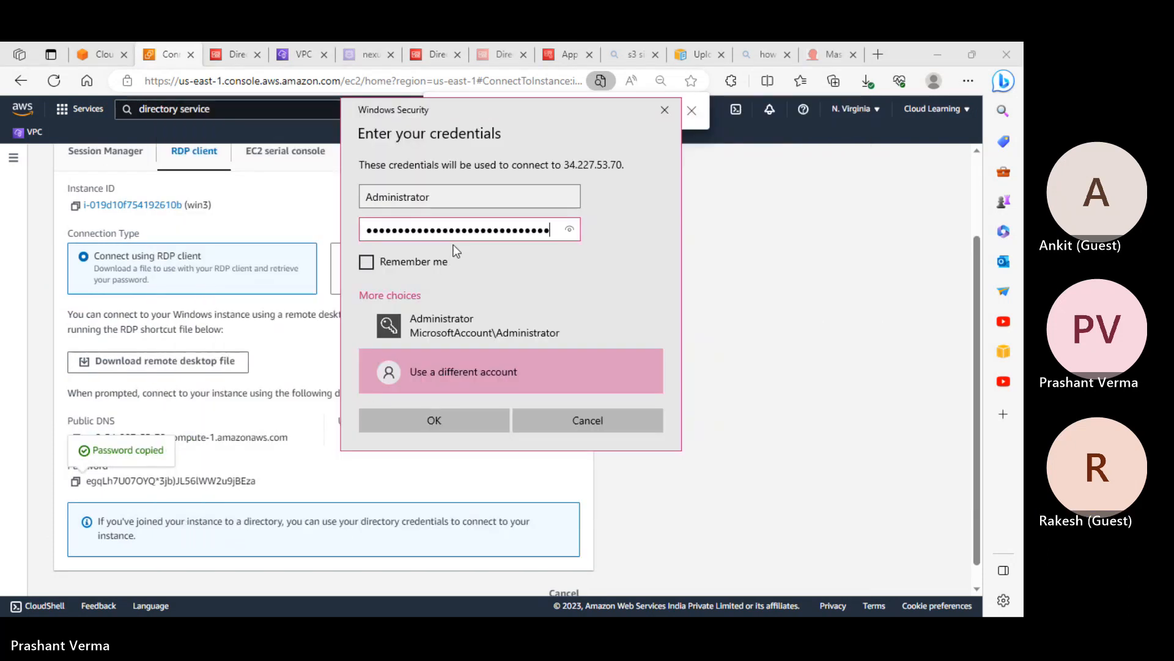
{"action": "left_click", "coordinate": [435, 424]}
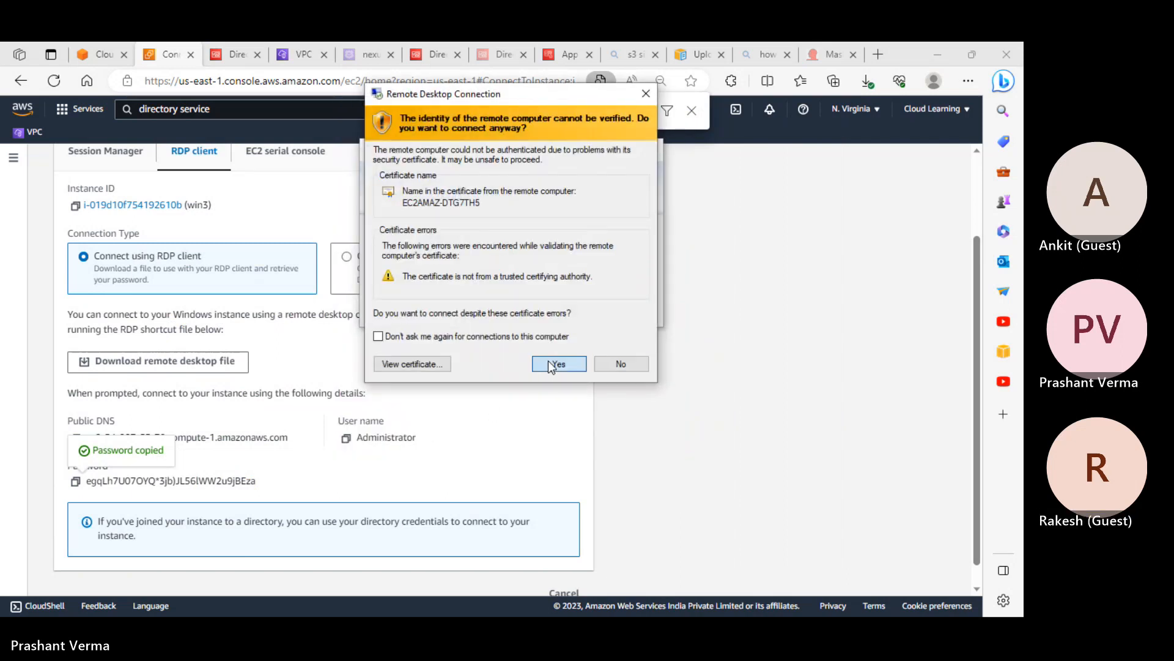
{"action": "left_click", "coordinate": [548, 360]}
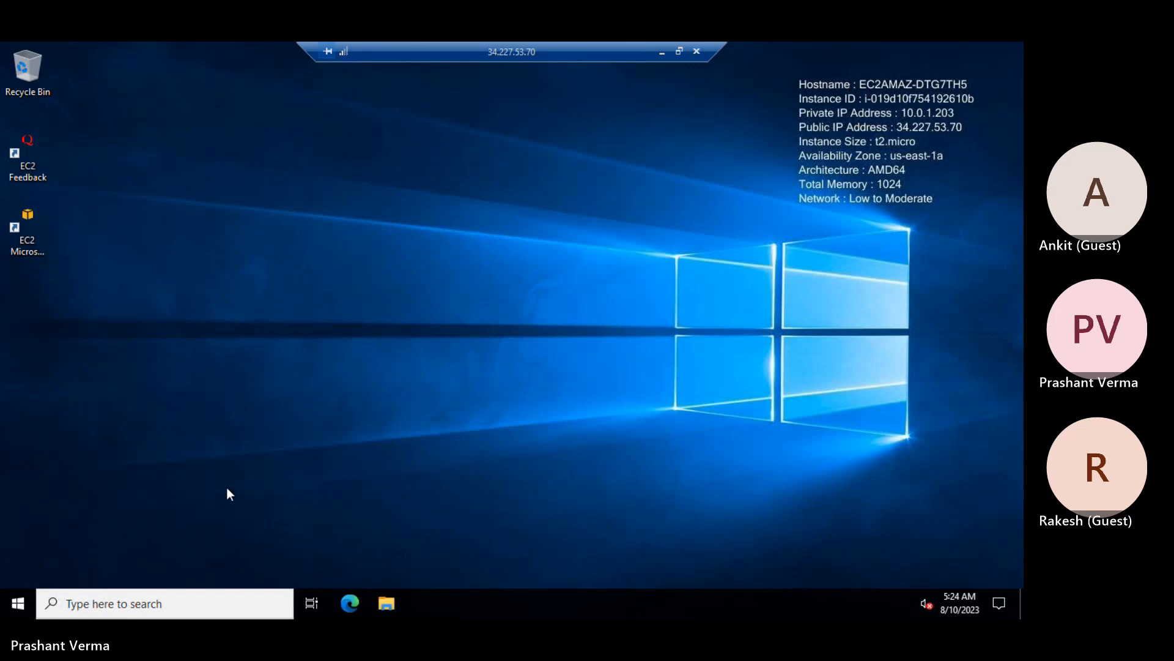
Open File Explorer on the server and view the properties of This PC
{"action": "key", "text": "super"}
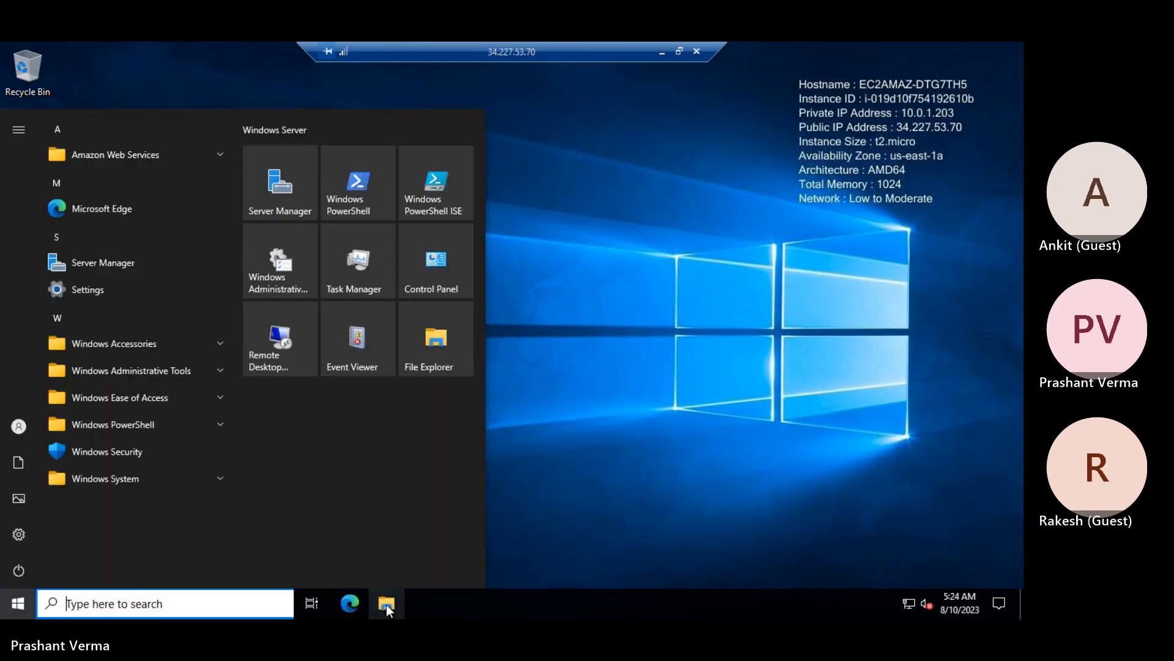
{"action": "left_click", "coordinate": [386, 604]}
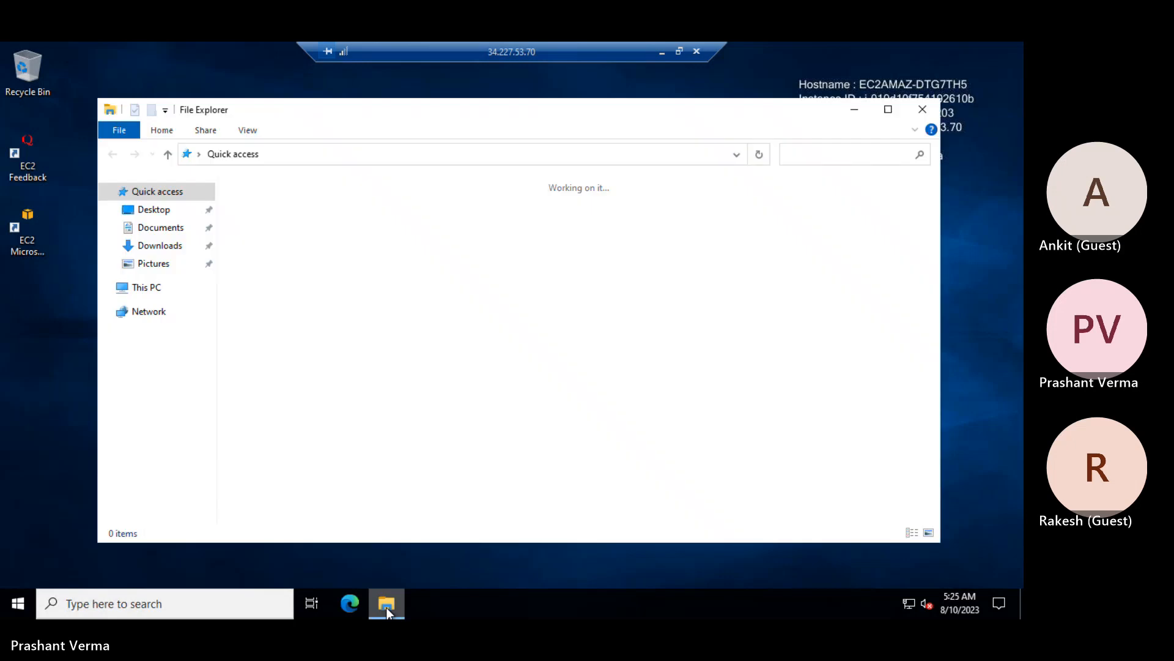
{"action": "left_click", "coordinate": [386, 612]}
{"action": "left_click", "coordinate": [398, 606]}
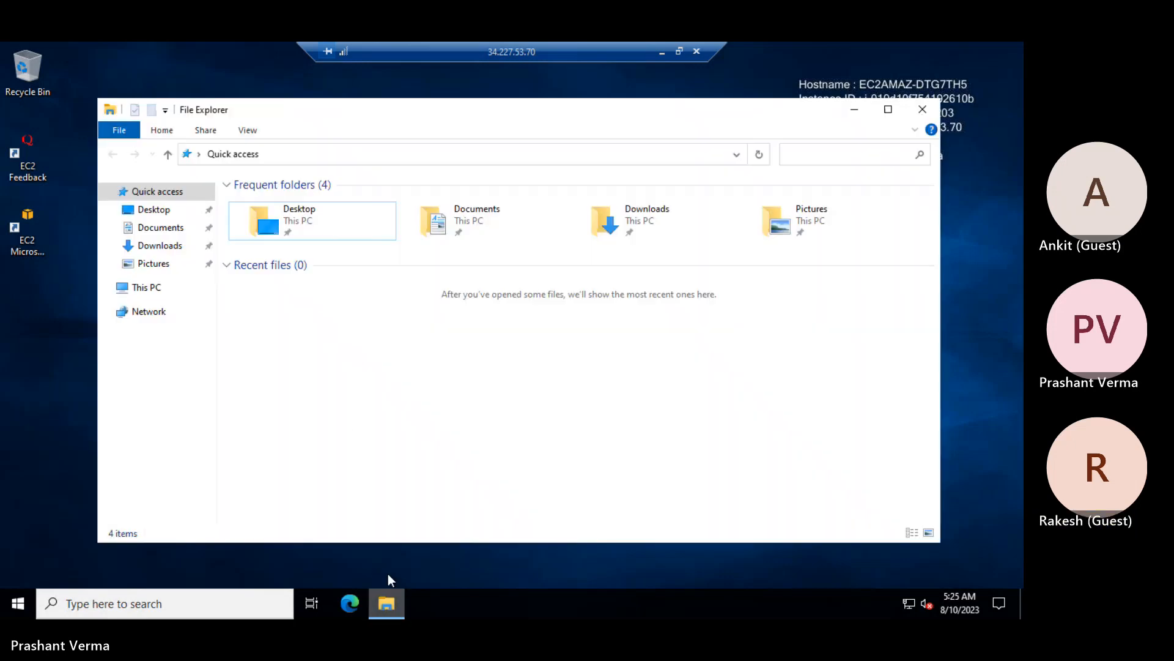
{"action": "left_click", "coordinate": [153, 290]}
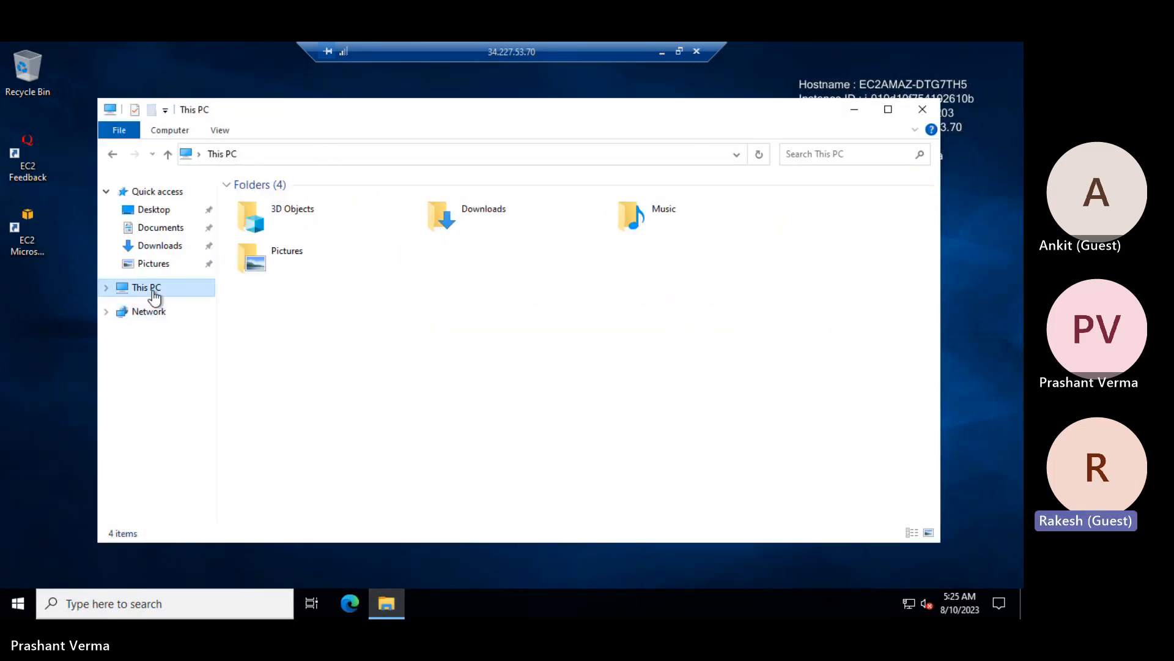
{"action": "right_click", "coordinate": [154, 295]}
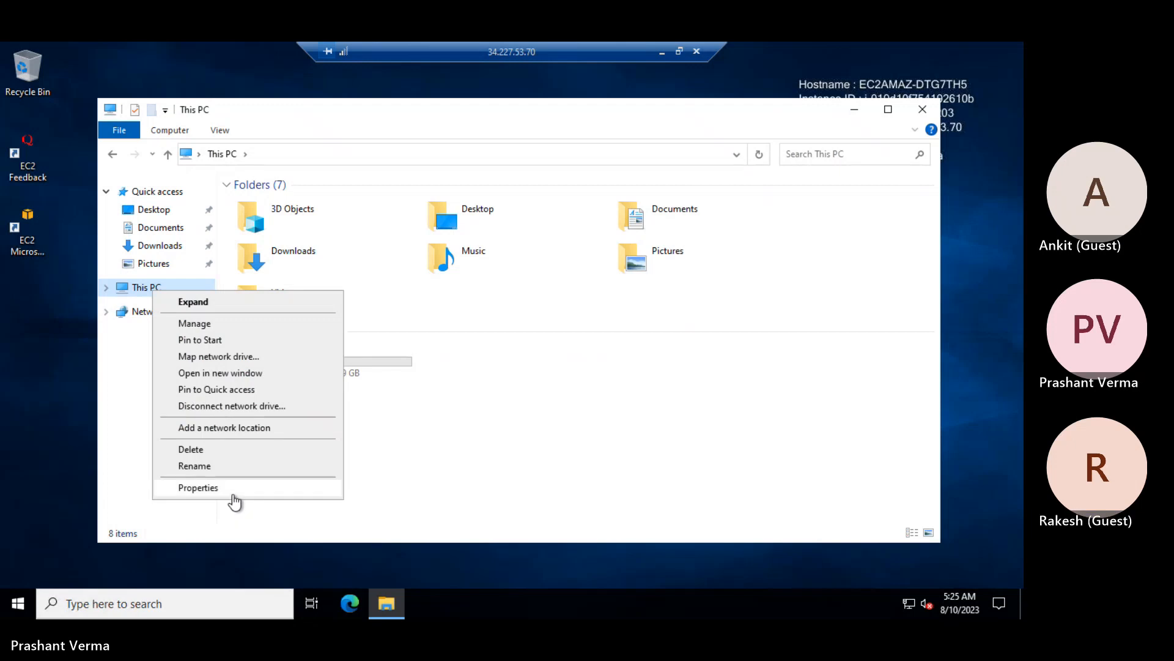
{"action": "left_click", "coordinate": [199, 488]}
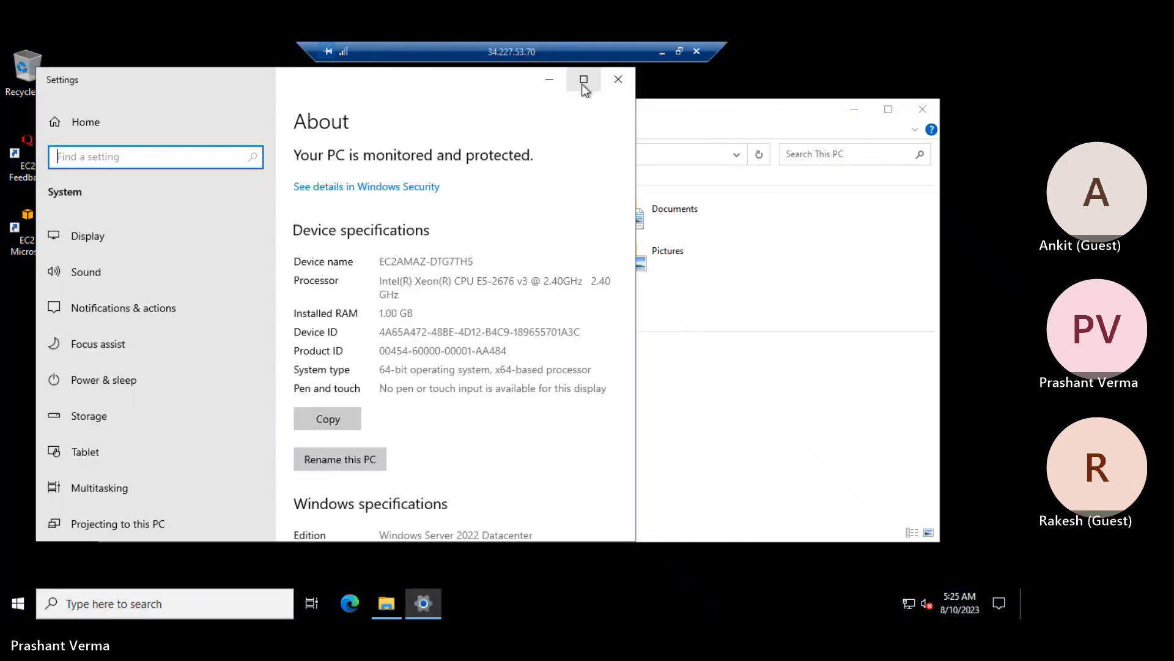
Check the computer name and WORKGROUP in Advanced system settings, then disconnect the session
{"action": "left_click", "coordinate": [583, 79]}
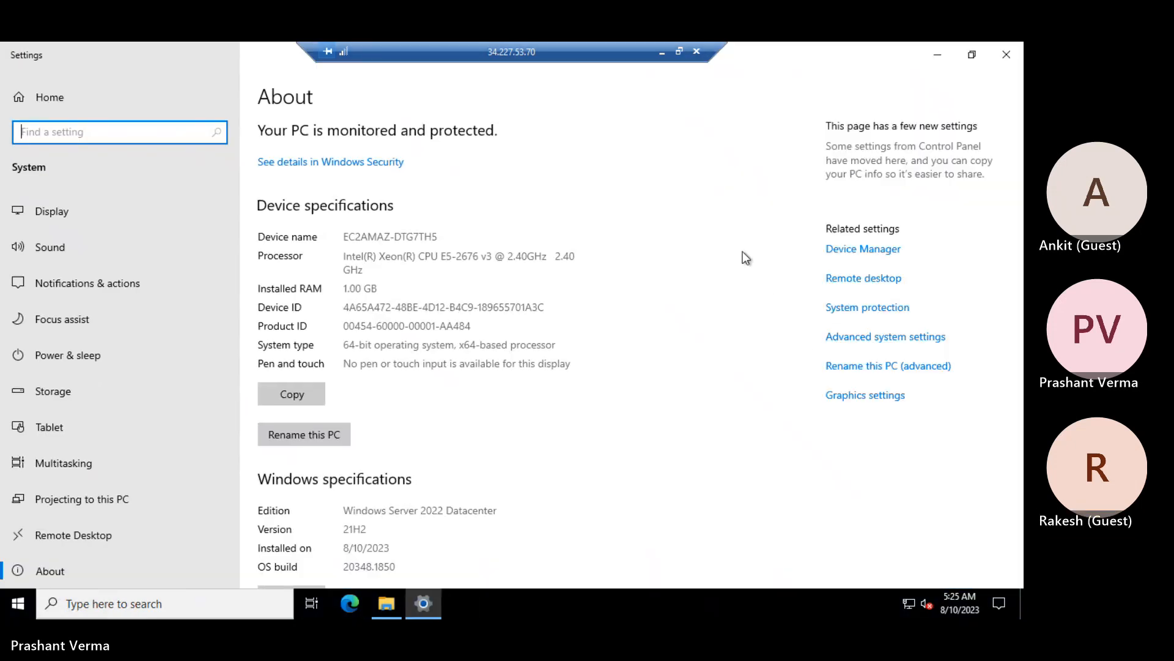
{"action": "left_click", "coordinate": [873, 338]}
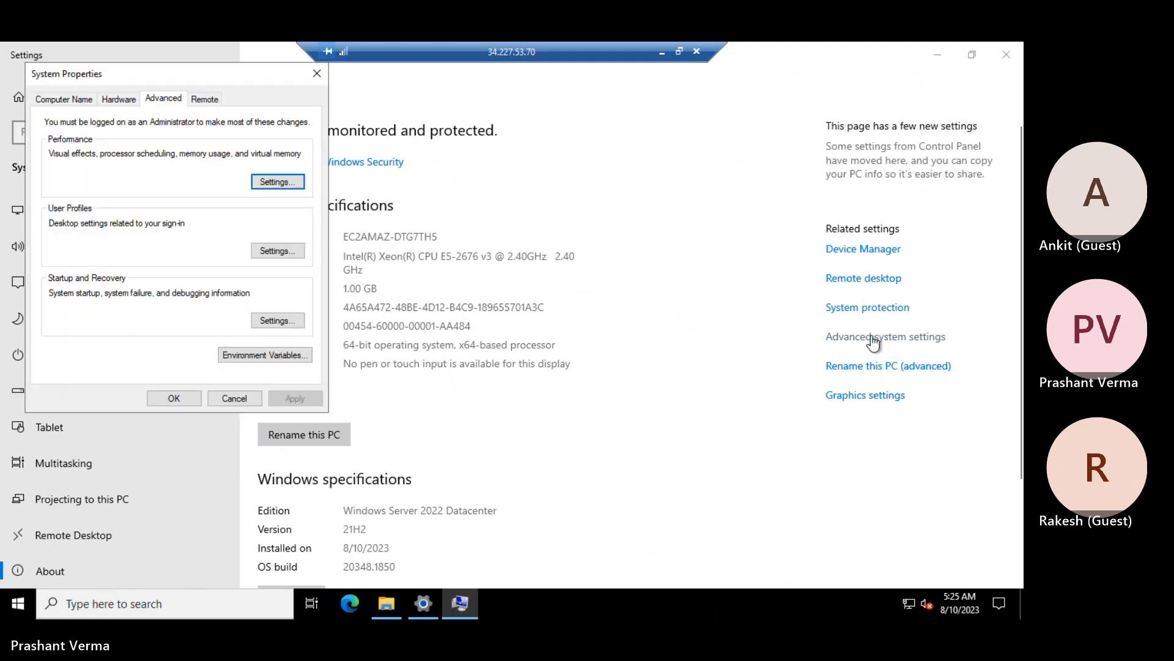
{"action": "left_click", "coordinate": [83, 103]}
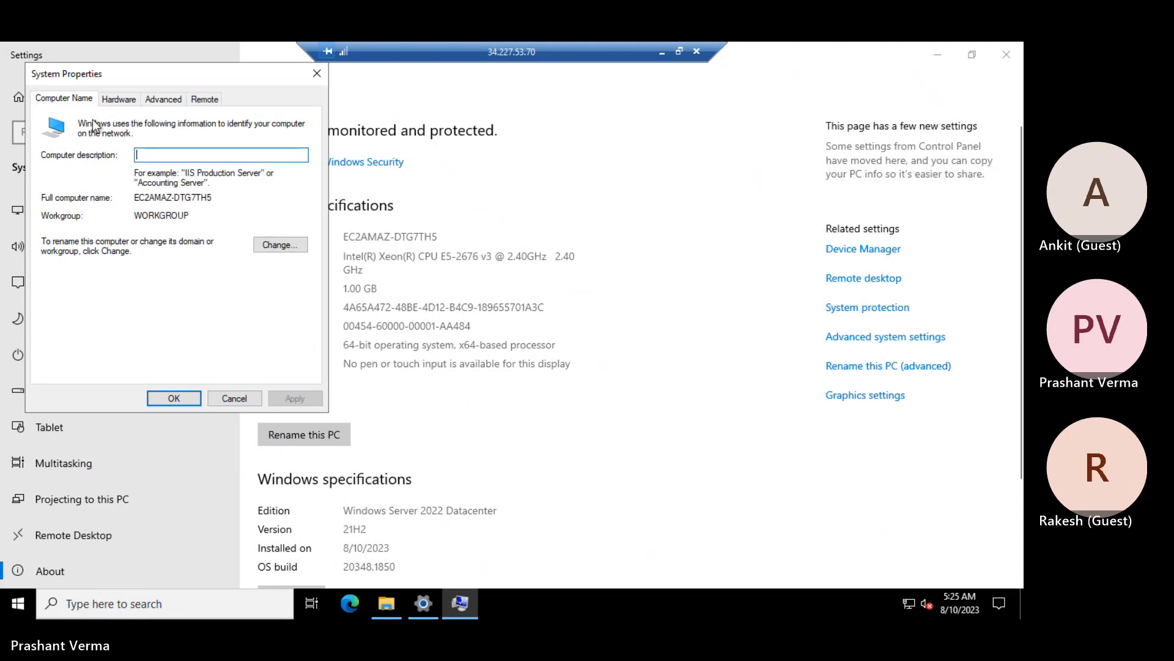
{"action": "key", "text": "Escape"}
{"action": "left_click", "coordinate": [696, 51]}
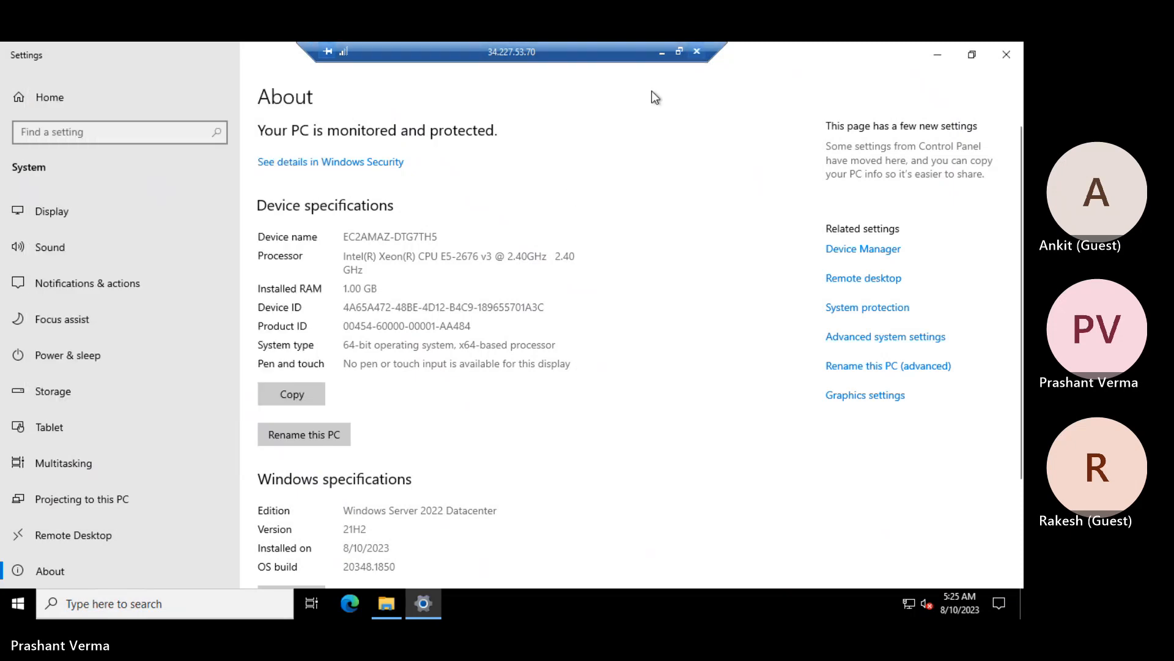
{"action": "left_click", "coordinate": [559, 355]}
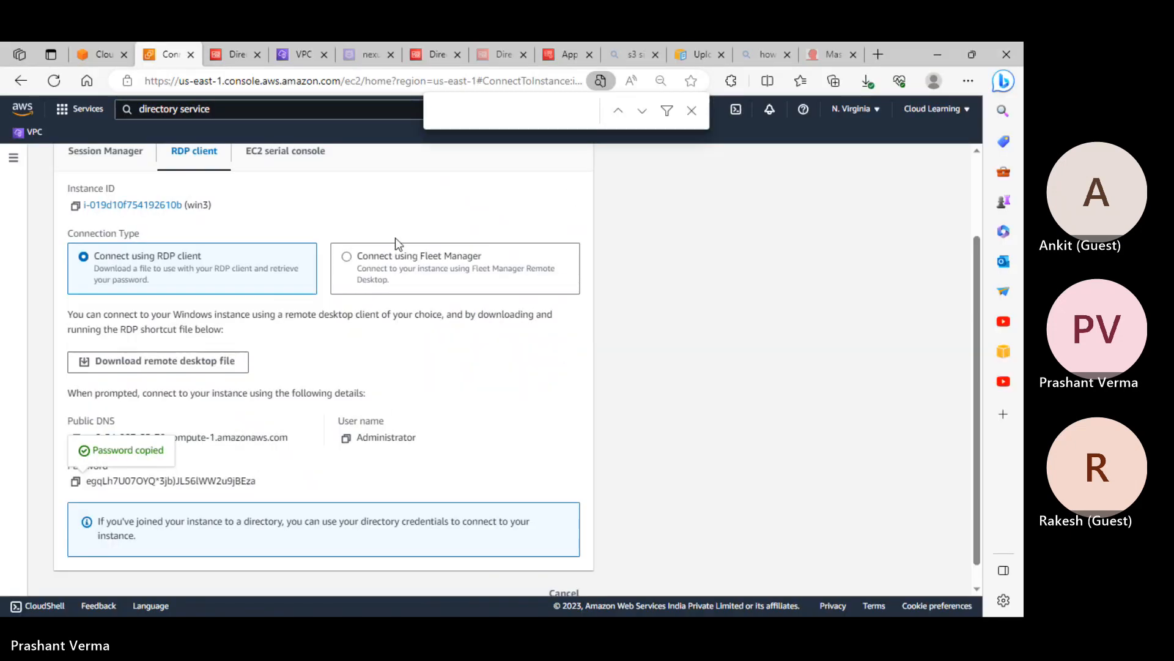
Return to the Instances list, select win4 and open its Connect to instance page
{"action": "scroll", "coordinate": [146, 167], "scroll_direction": "up", "scroll_amount": 2}
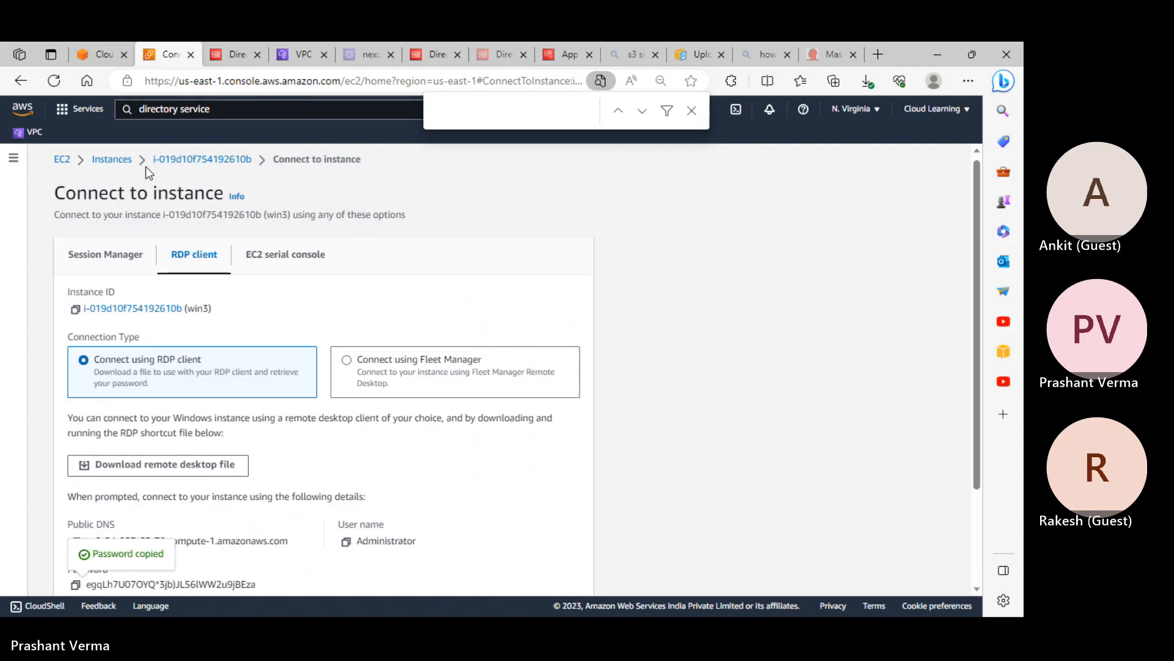
{"action": "left_click", "coordinate": [112, 164]}
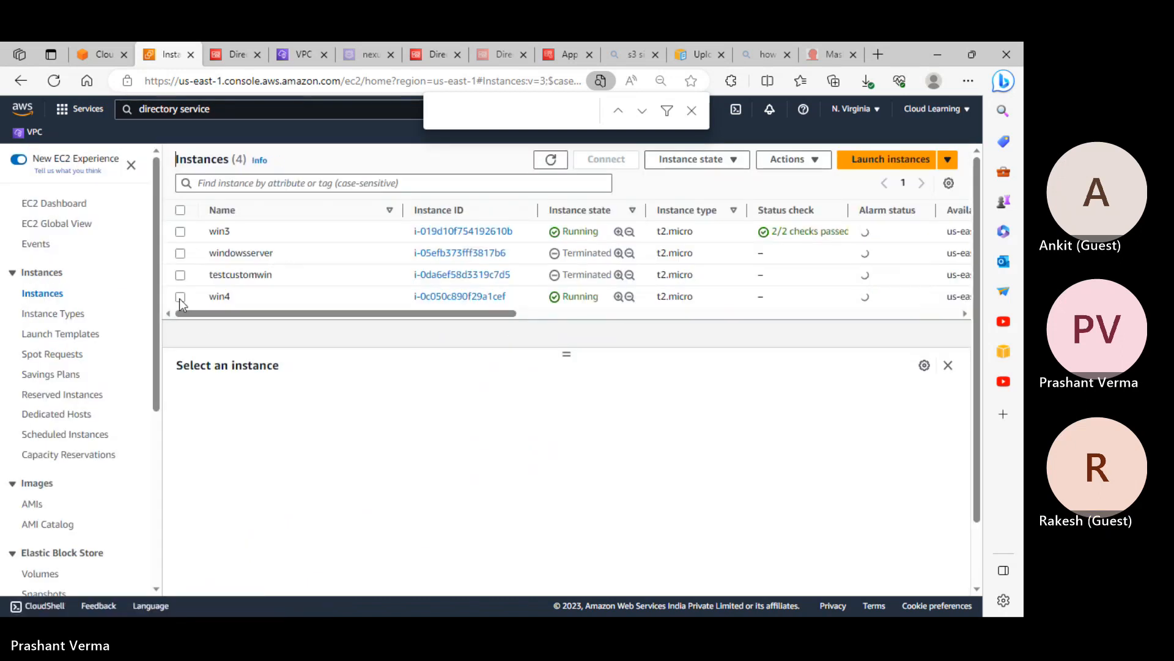
{"action": "left_click", "coordinate": [180, 298]}
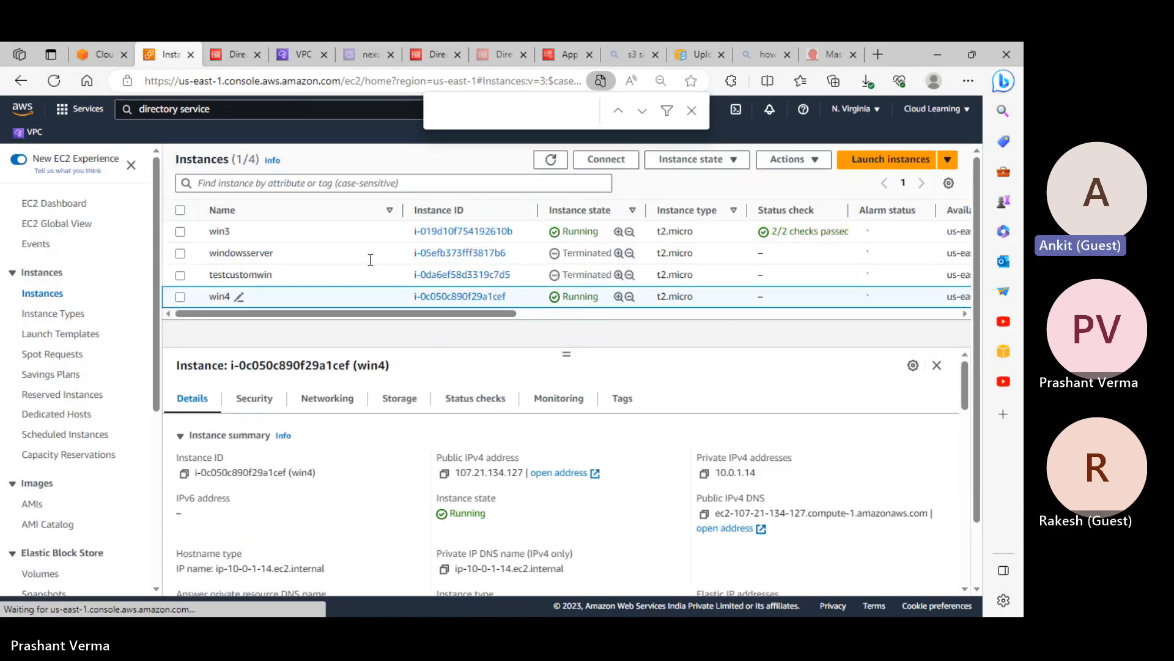
{"action": "left_click", "coordinate": [627, 161]}
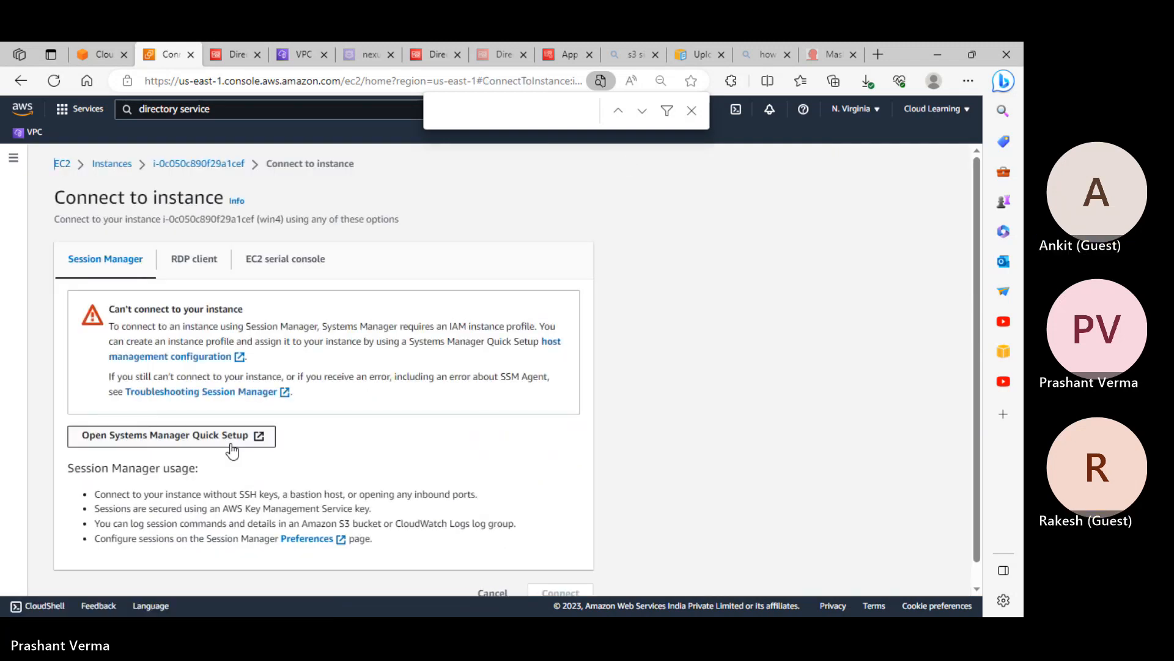
Decrypt win4's RDP Administrator password with the uploaded key pair file and copy it
{"action": "left_click", "coordinate": [194, 259]}
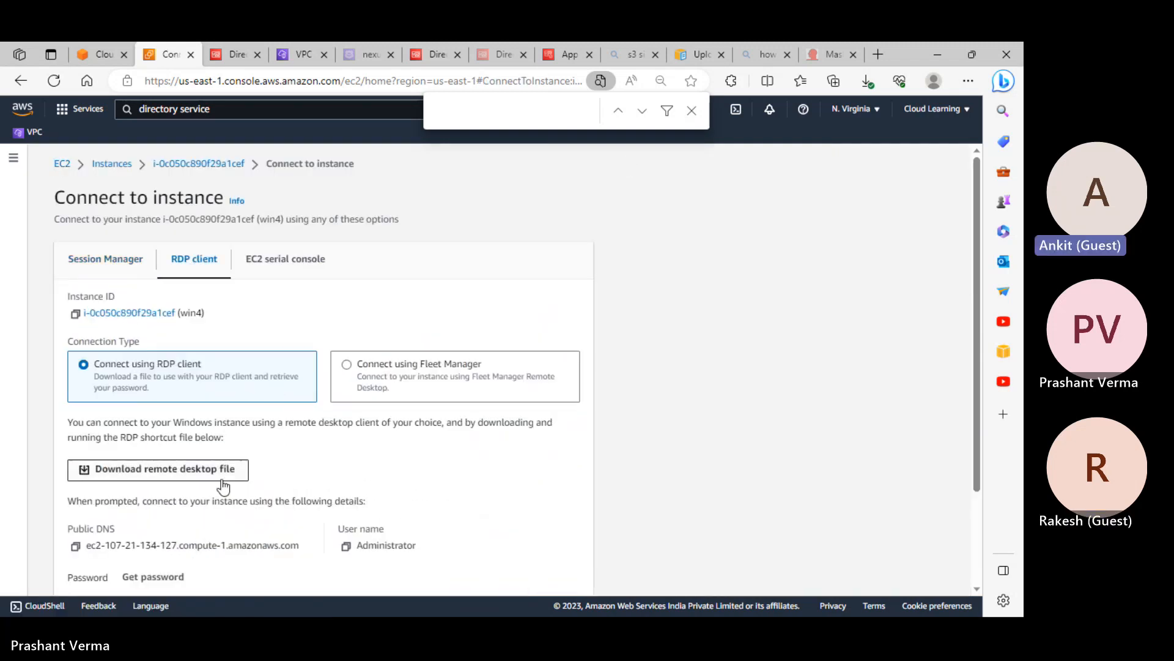
{"action": "scroll", "coordinate": [223, 486], "scroll_direction": "down", "scroll_amount": 2}
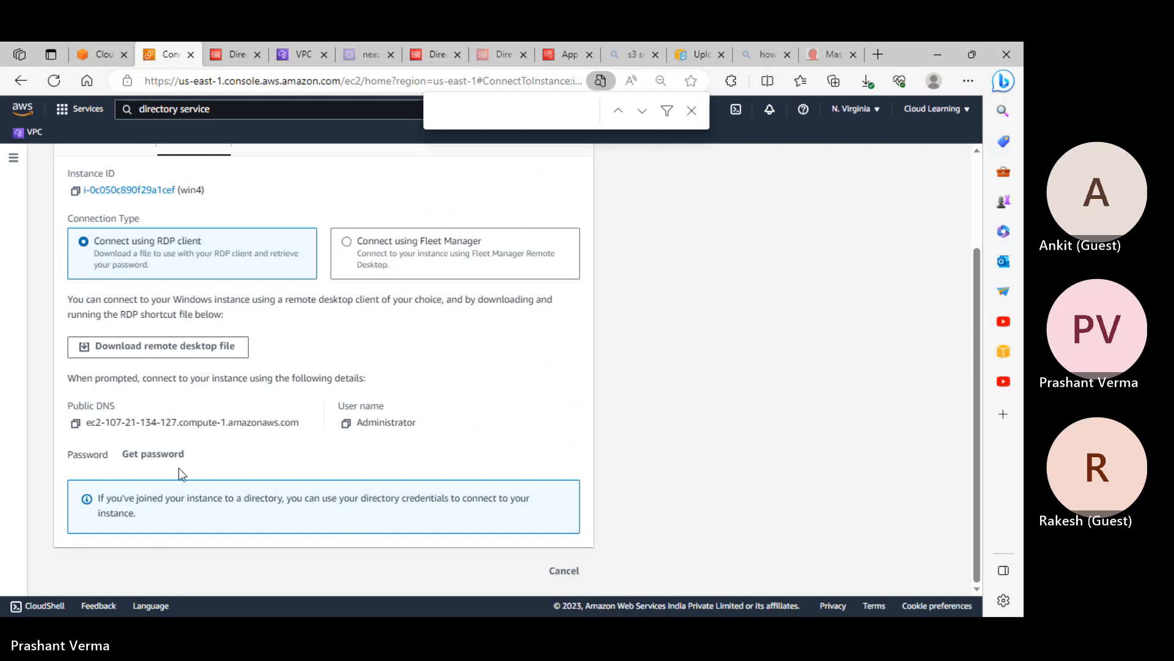
{"action": "left_click", "coordinate": [150, 455]}
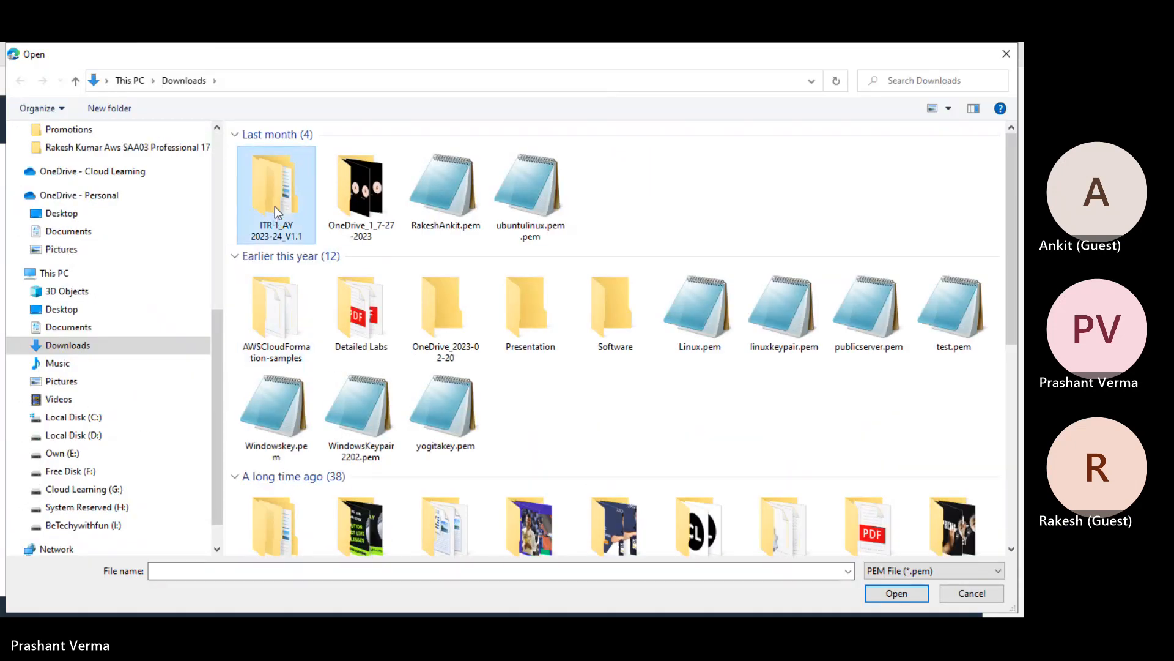
{"action": "left_click", "coordinate": [436, 205]}
{"action": "left_click", "coordinate": [903, 597]}
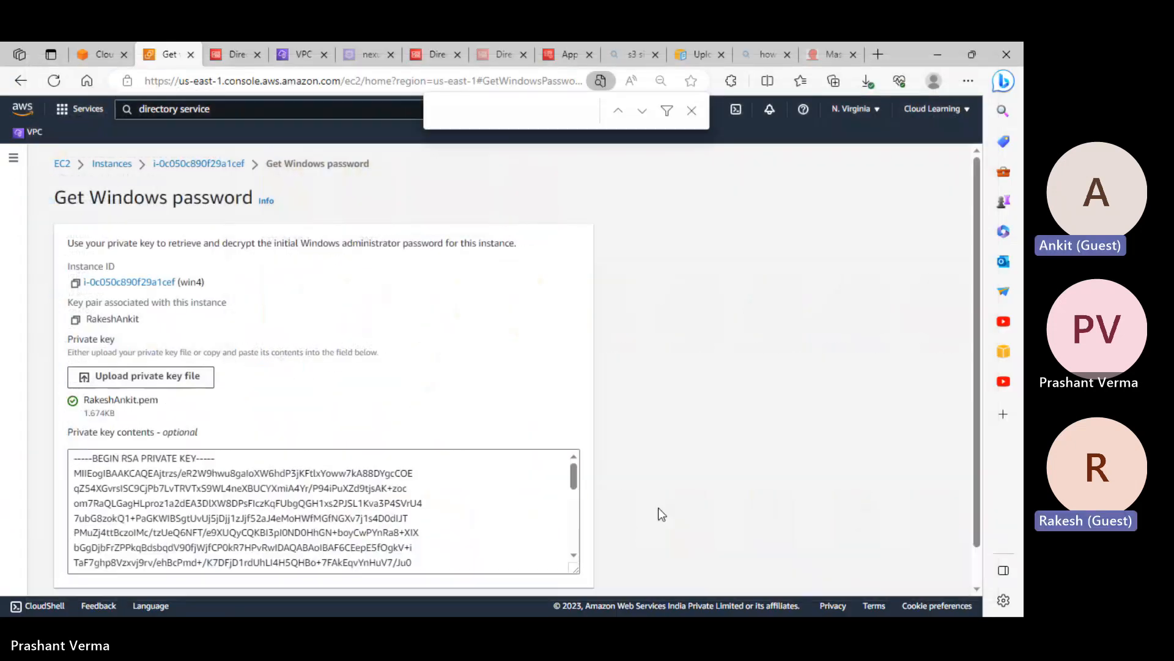
{"action": "scroll", "coordinate": [475, 535], "scroll_direction": "down", "scroll_amount": 5}
{"action": "scroll", "coordinate": [530, 541], "scroll_direction": "down", "scroll_amount": 3}
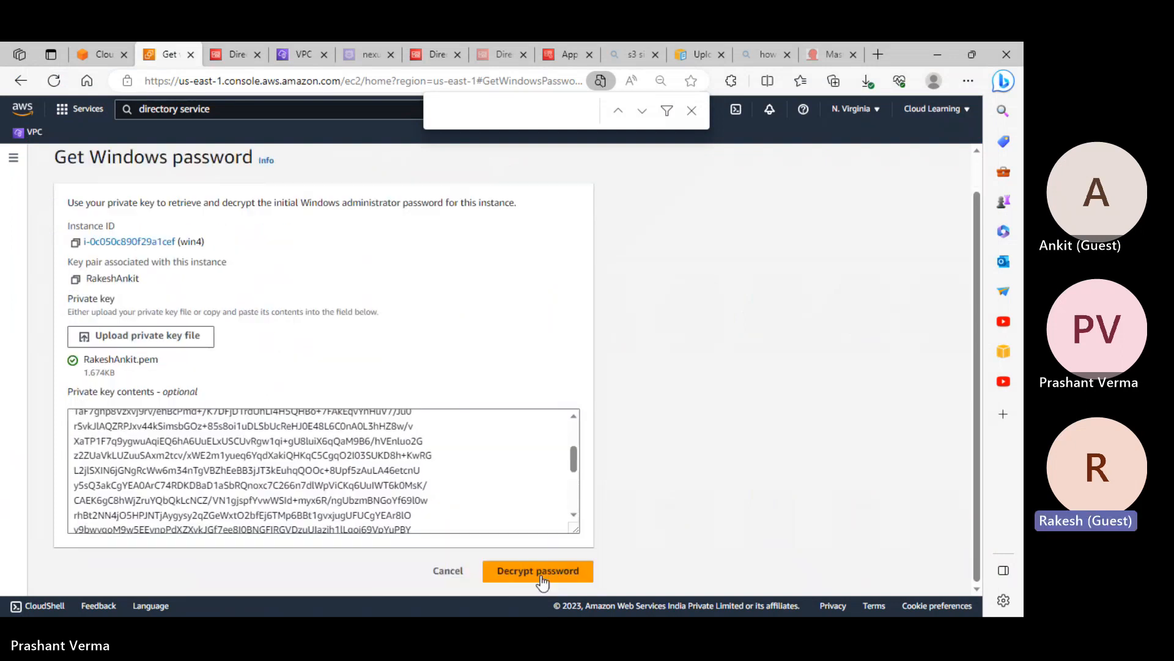
{"action": "left_click", "coordinate": [543, 570]}
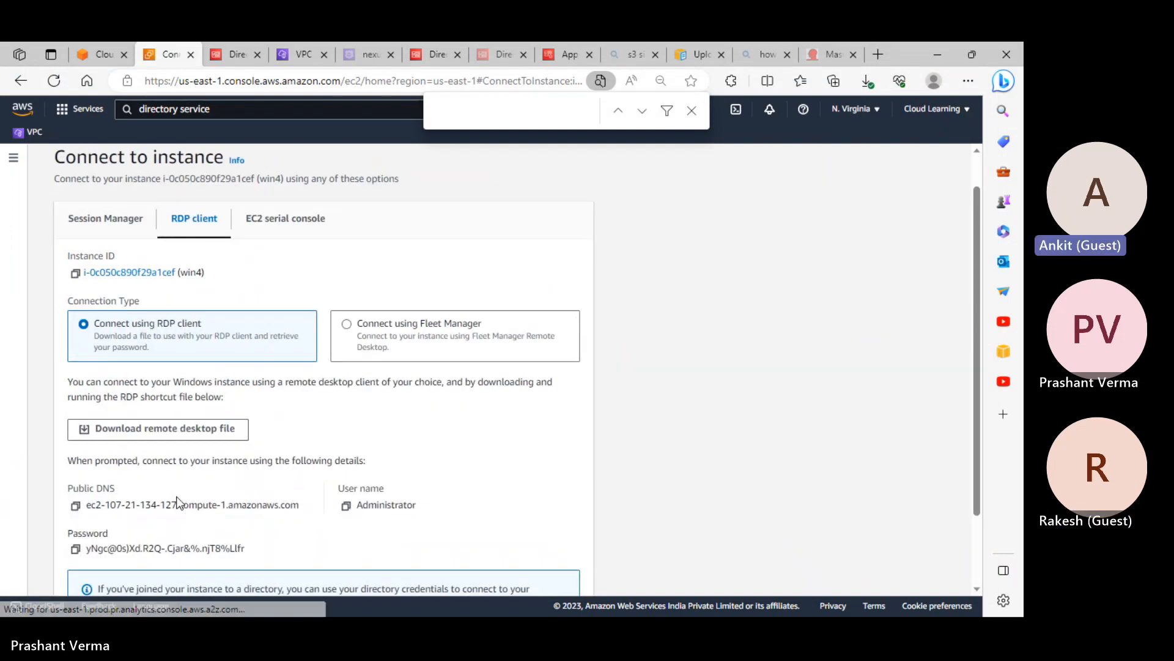
{"action": "left_click", "coordinate": [75, 548]}
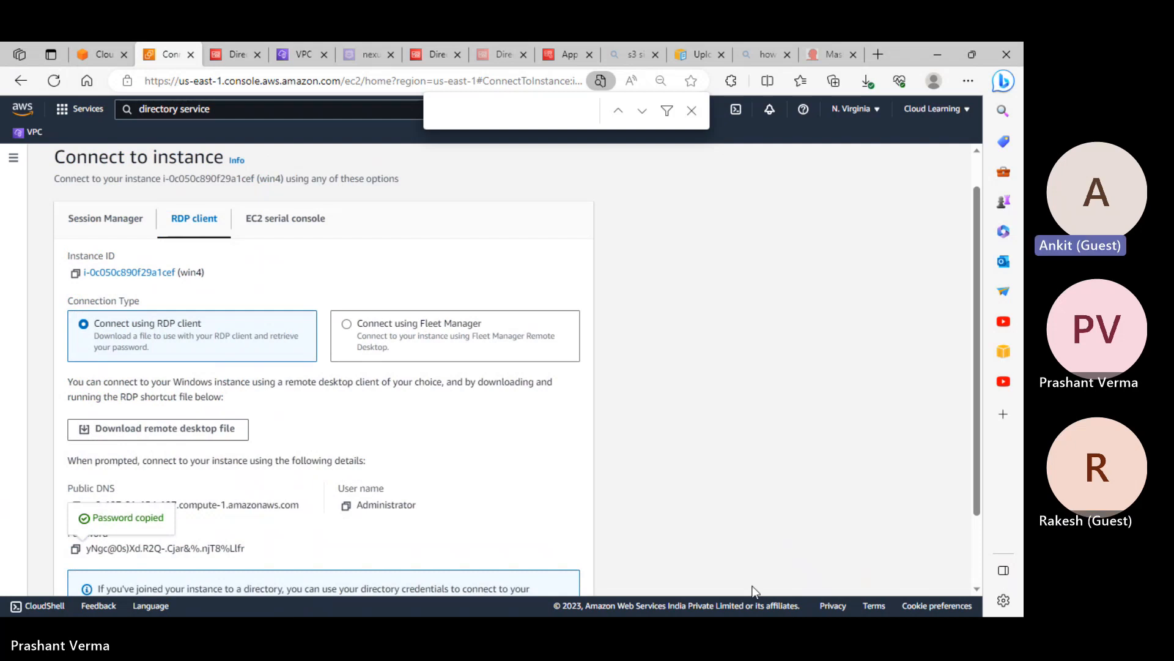
Paste the password at the end of Aws Cognito.txt and minimize the notes
{"action": "key", "text": "super"}
{"action": "mouse_move", "coordinate": [582, 612]}
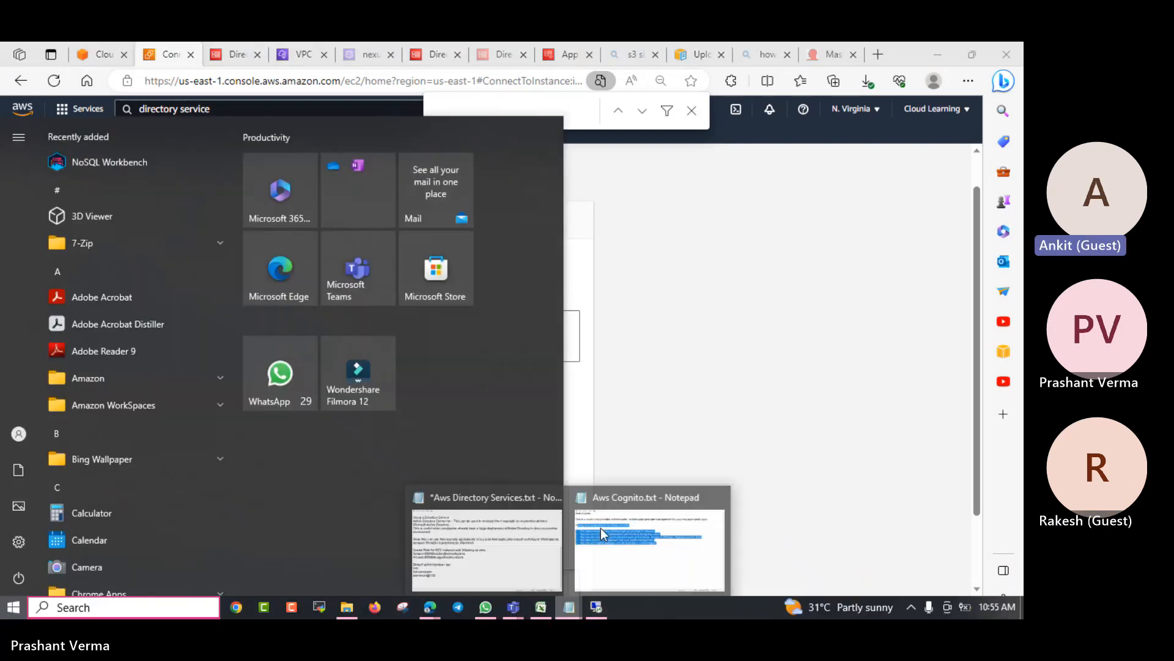
{"action": "left_click", "coordinate": [654, 545]}
{"action": "left_click", "coordinate": [571, 295]}
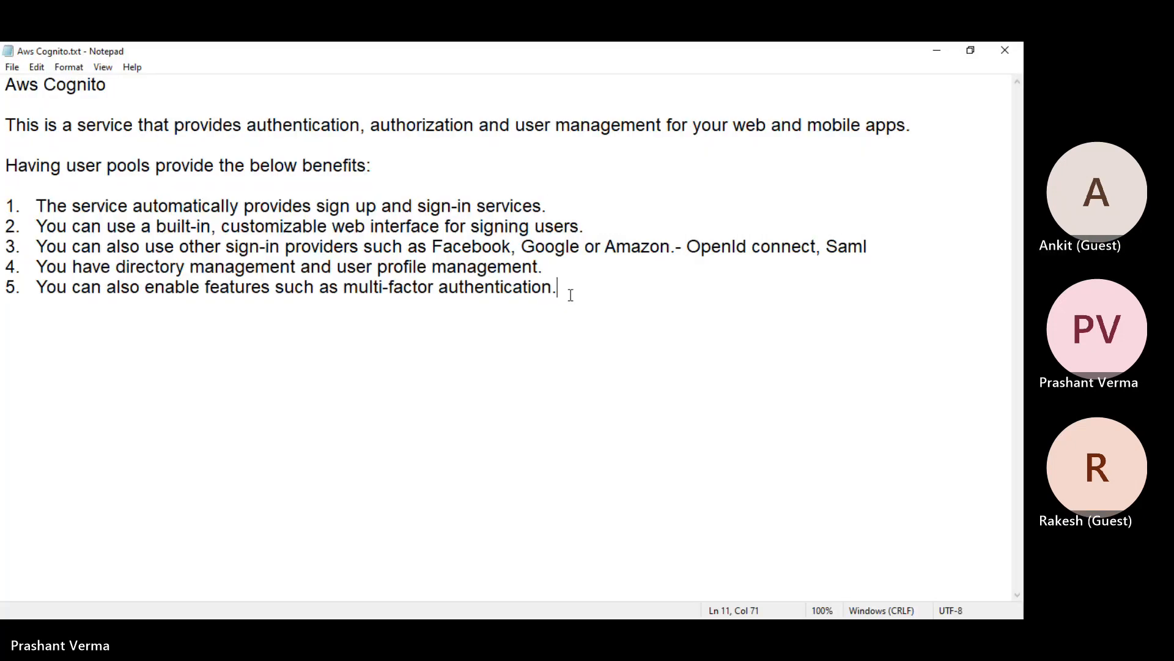
{"action": "key", "text": "Return"}
{"action": "key", "text": "Return"}
{"action": "key", "text": "Return"}
{"action": "key", "text": "ctrl+v"}
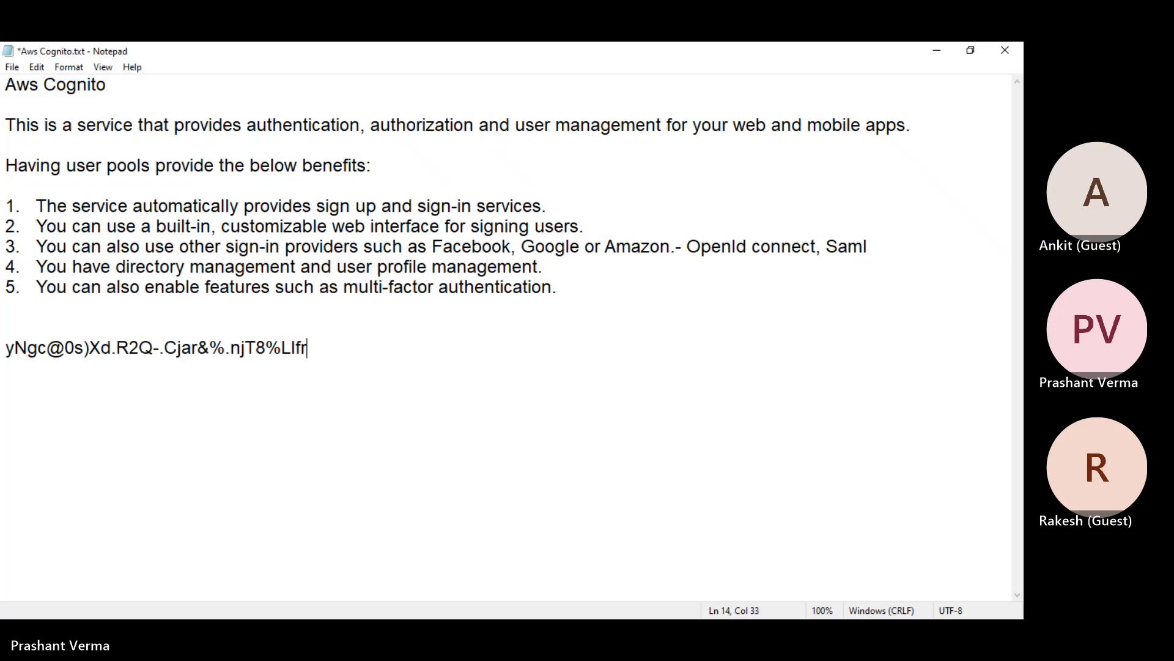
{"action": "left_click", "coordinate": [937, 50]}
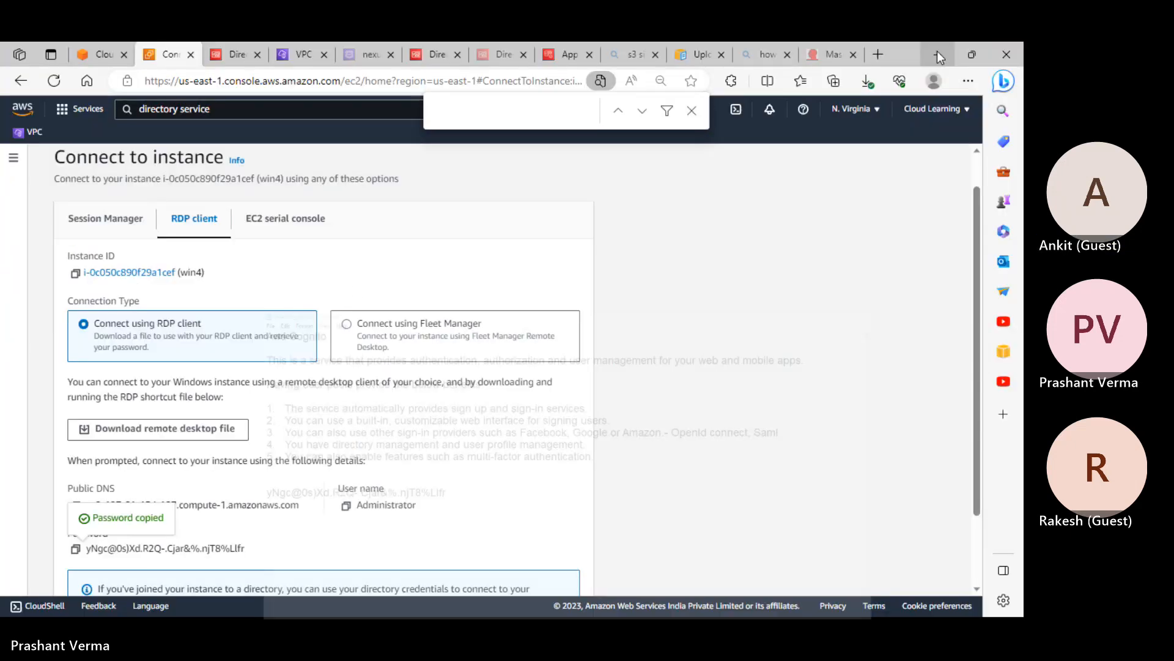
{"action": "scroll", "coordinate": [266, 361], "scroll_direction": "up", "scroll_amount": 1}
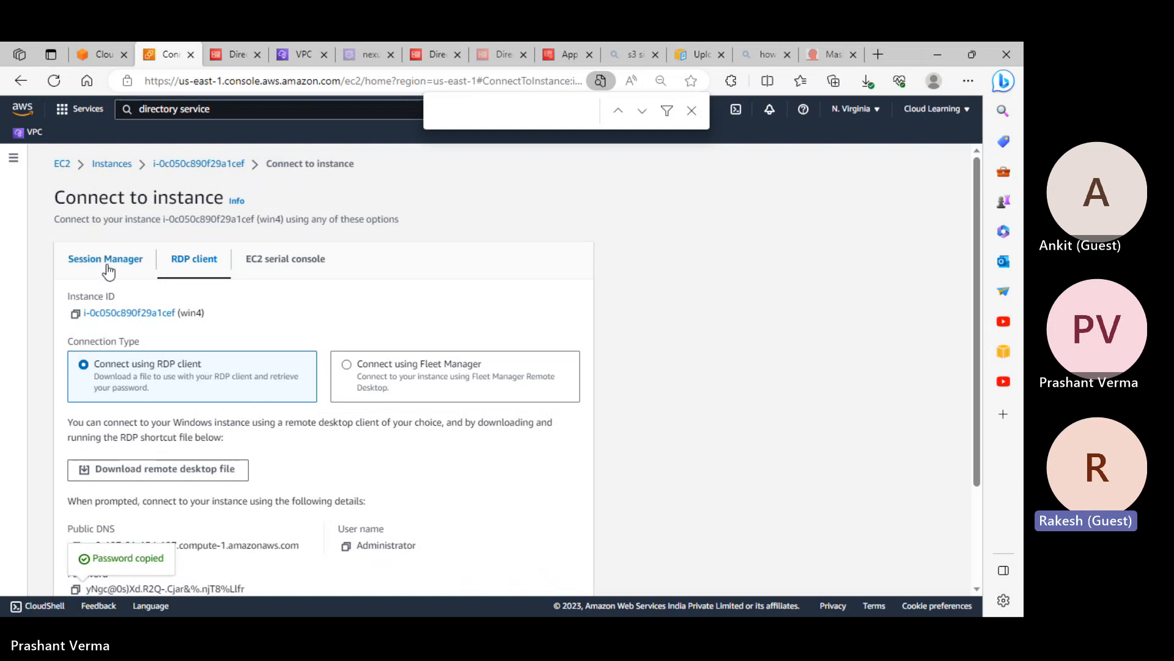
Select win4 in the Instances list and review its Security tab
{"action": "left_click", "coordinate": [116, 164]}
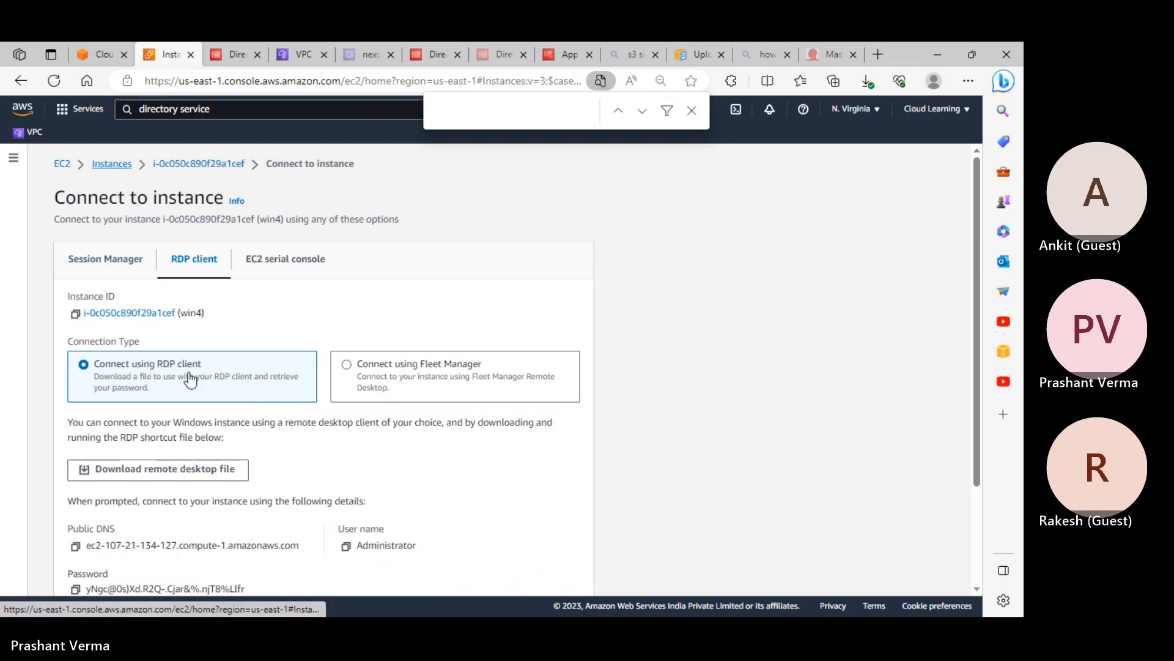
{"action": "left_click", "coordinate": [179, 297]}
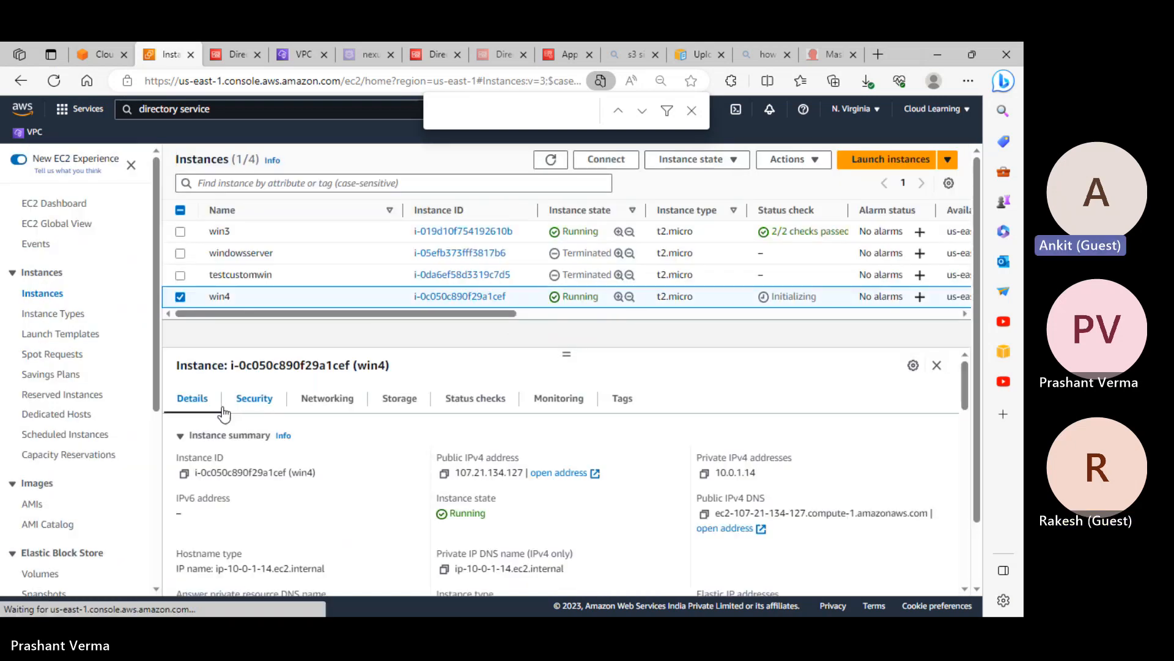
{"action": "left_click", "coordinate": [252, 409]}
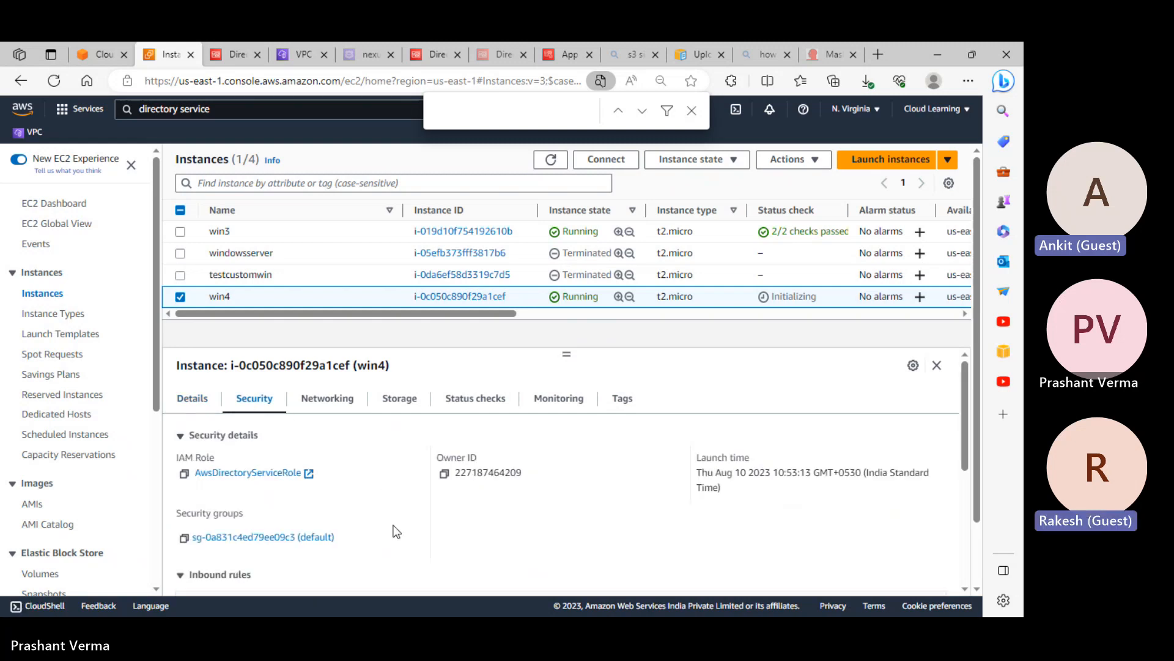
{"action": "scroll", "coordinate": [260, 548], "scroll_direction": "down", "scroll_amount": 2}
{"action": "scroll", "coordinate": [359, 545], "scroll_direction": "down", "scroll_amount": 1}
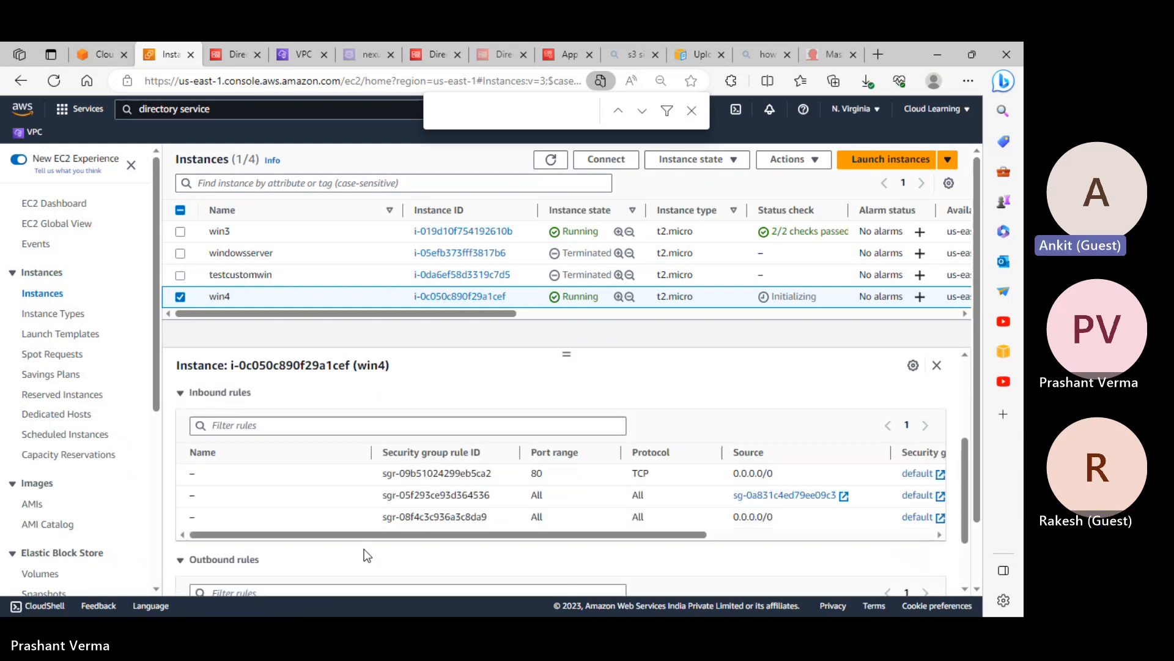
{"action": "scroll", "coordinate": [477, 549], "scroll_direction": "up", "scroll_amount": 3}
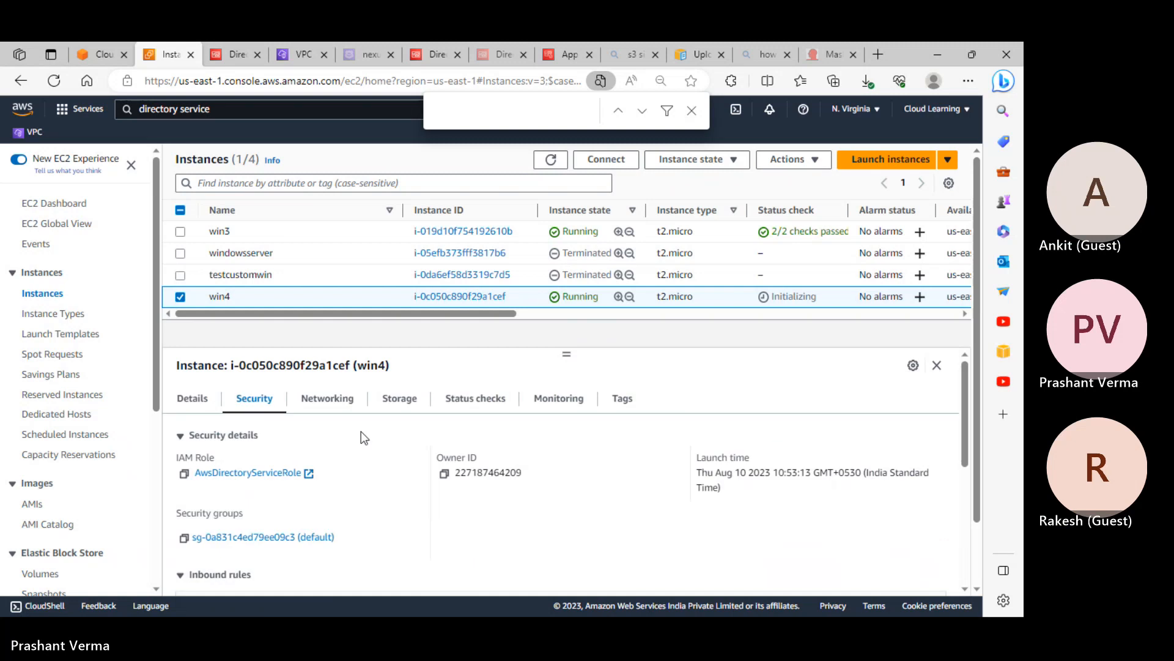
Copy win4's public IPv4 address 107.21.134.127 from the Details tab
{"action": "left_click", "coordinate": [208, 399]}
{"action": "left_click", "coordinate": [444, 473]}
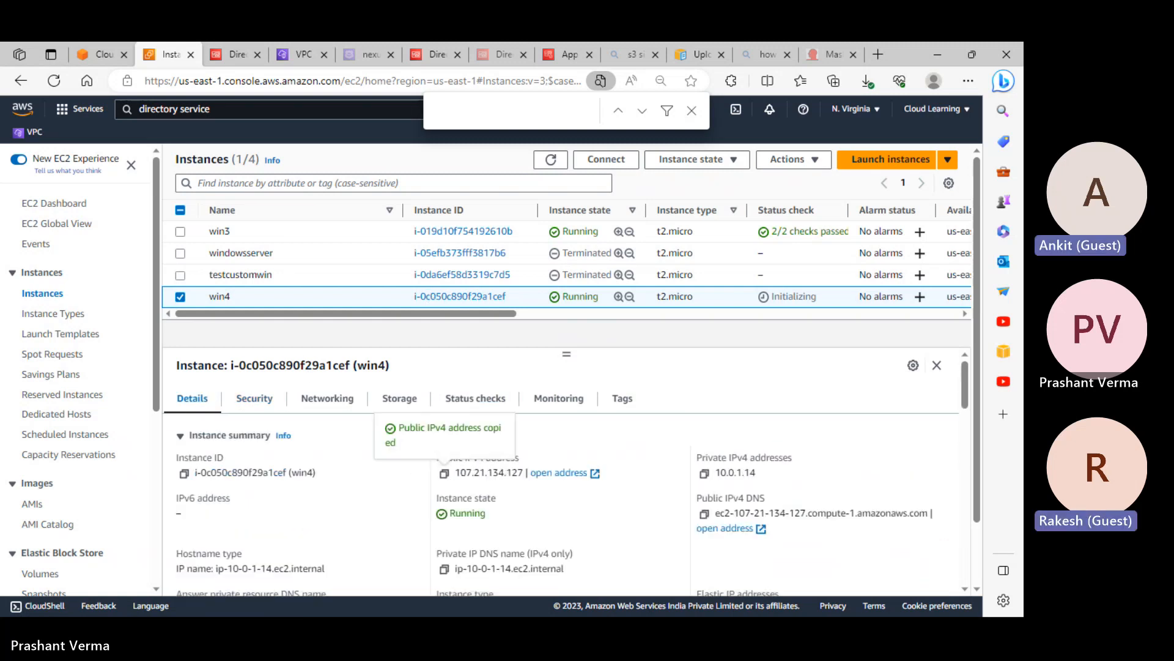
{"action": "key", "text": "super"}
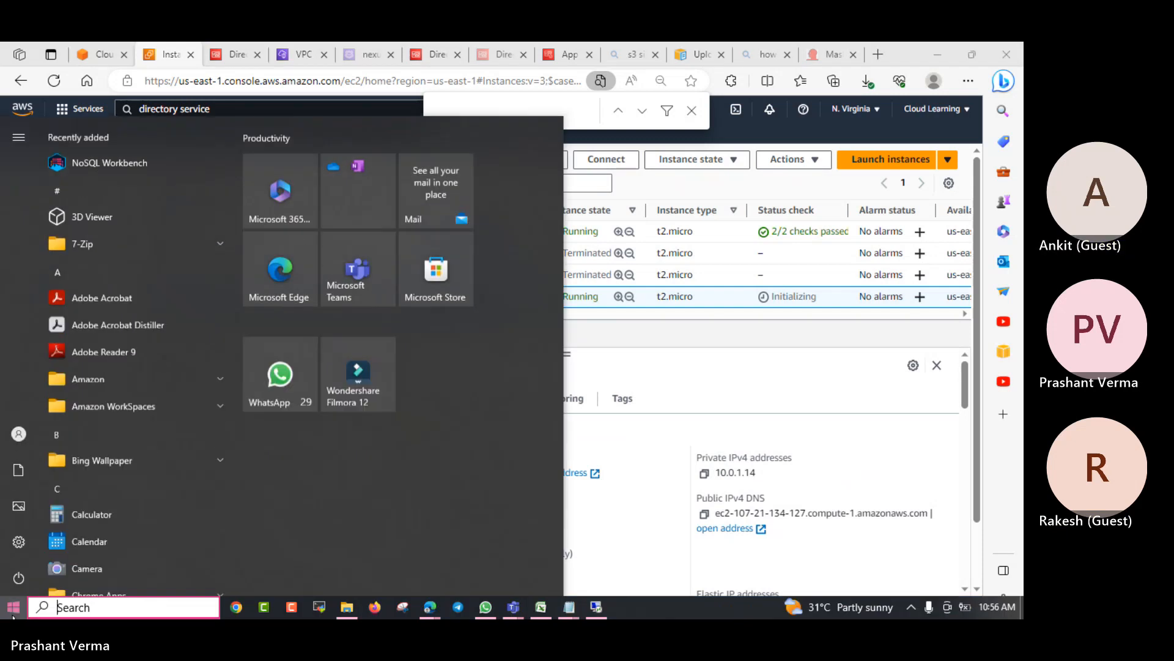
Launch Remote Desktop Connection (mstsc) from Run and connect to 107.21.134.127
{"action": "right_click", "coordinate": [11, 606]}
{"action": "left_click", "coordinate": [47, 534]}
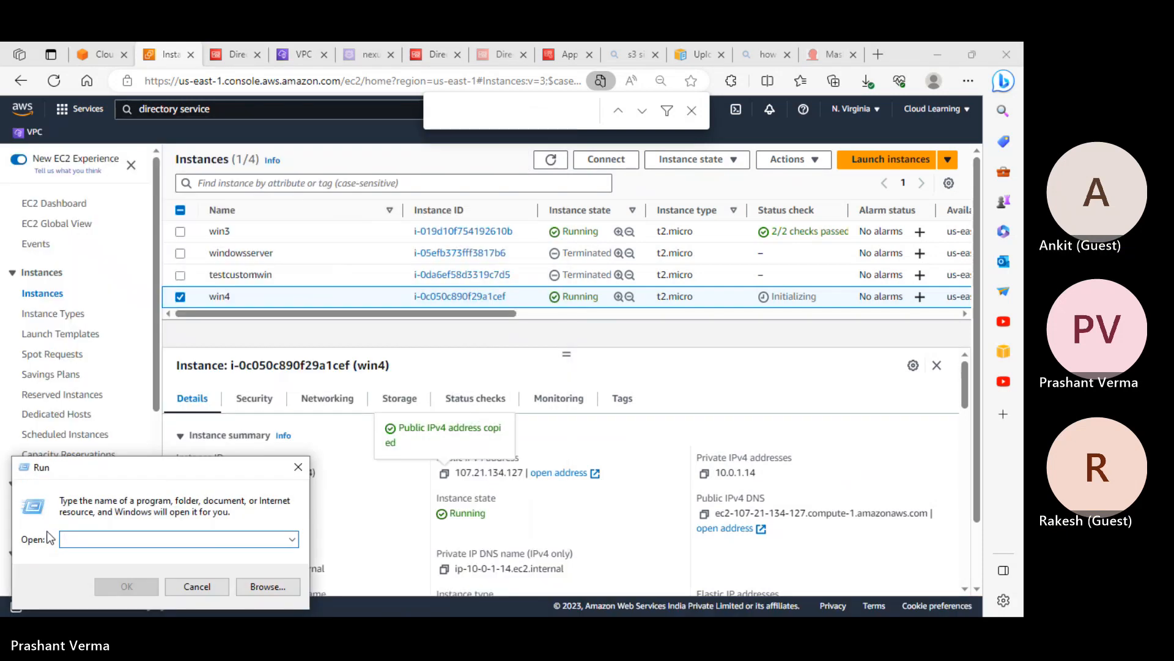
{"action": "type", "text": "mssc"}
{"action": "key", "text": "Return"}
{"action": "key", "text": "Return"}
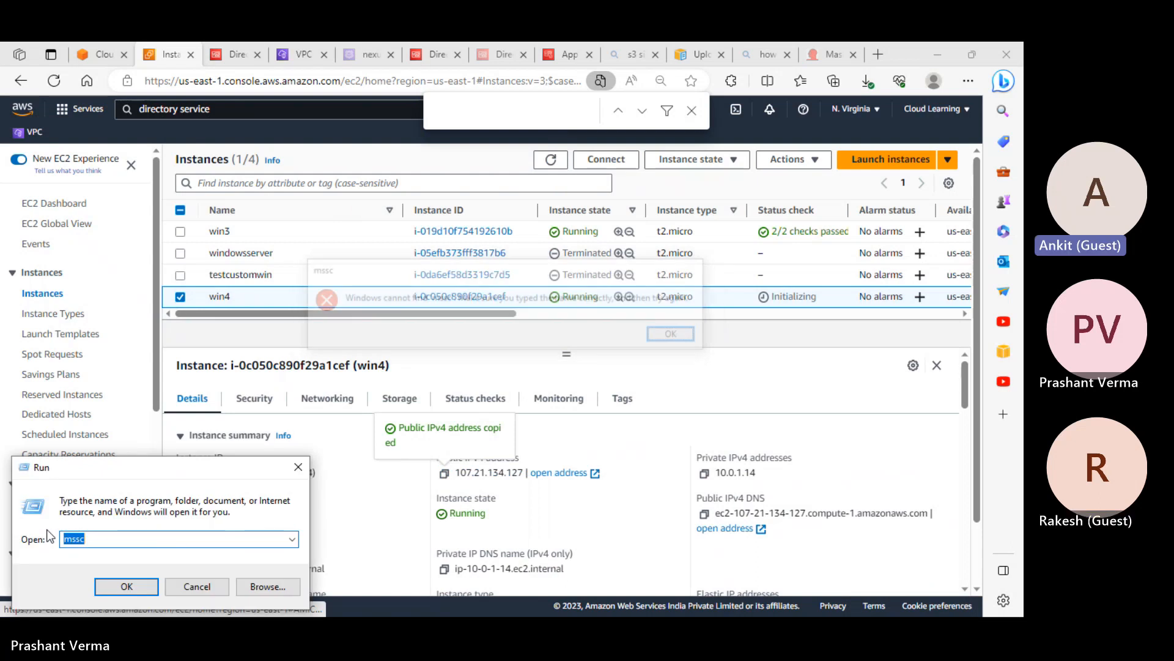
{"action": "type", "text": "mstsc"}
{"action": "key", "text": "Return"}
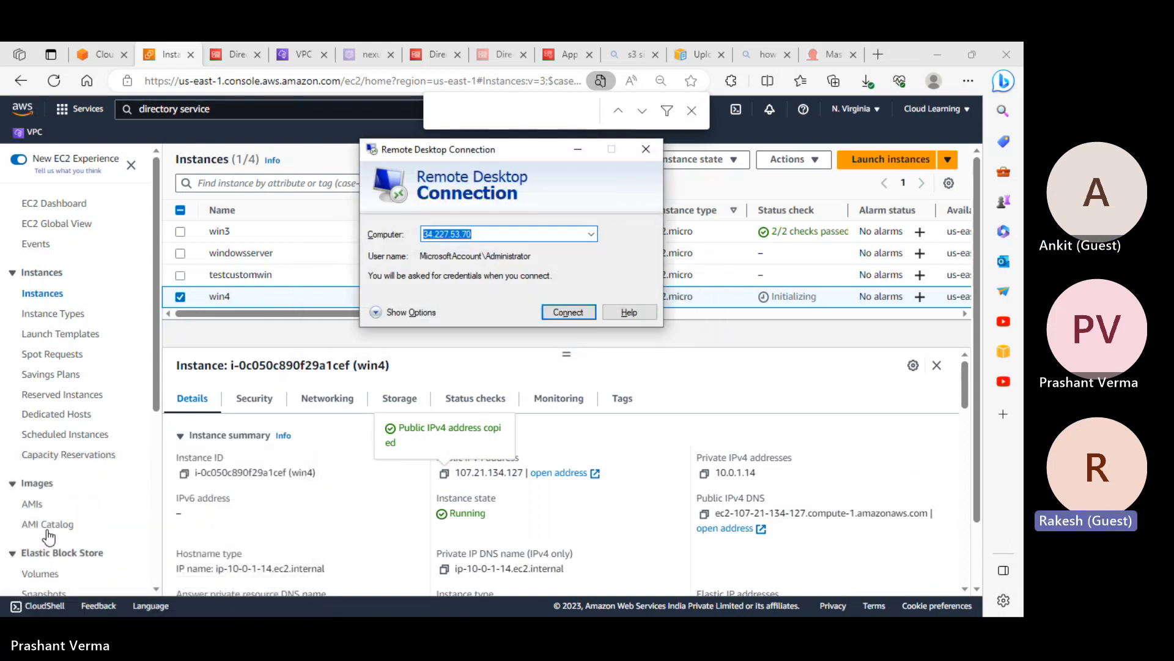
{"action": "key", "text": "ctrl+v"}
{"action": "left_click", "coordinate": [564, 306]}
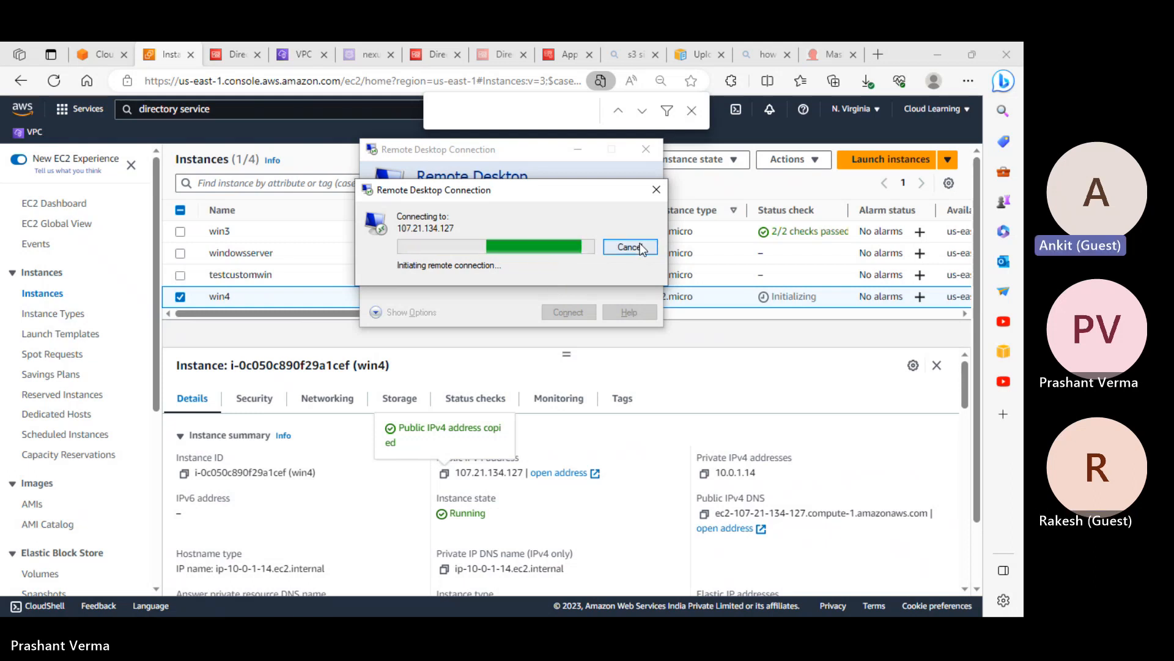
Sign in with a different account, entering Administrator as the username
{"action": "left_click_drag", "start_coordinate": [519, 200], "coordinate": [433, 304]}
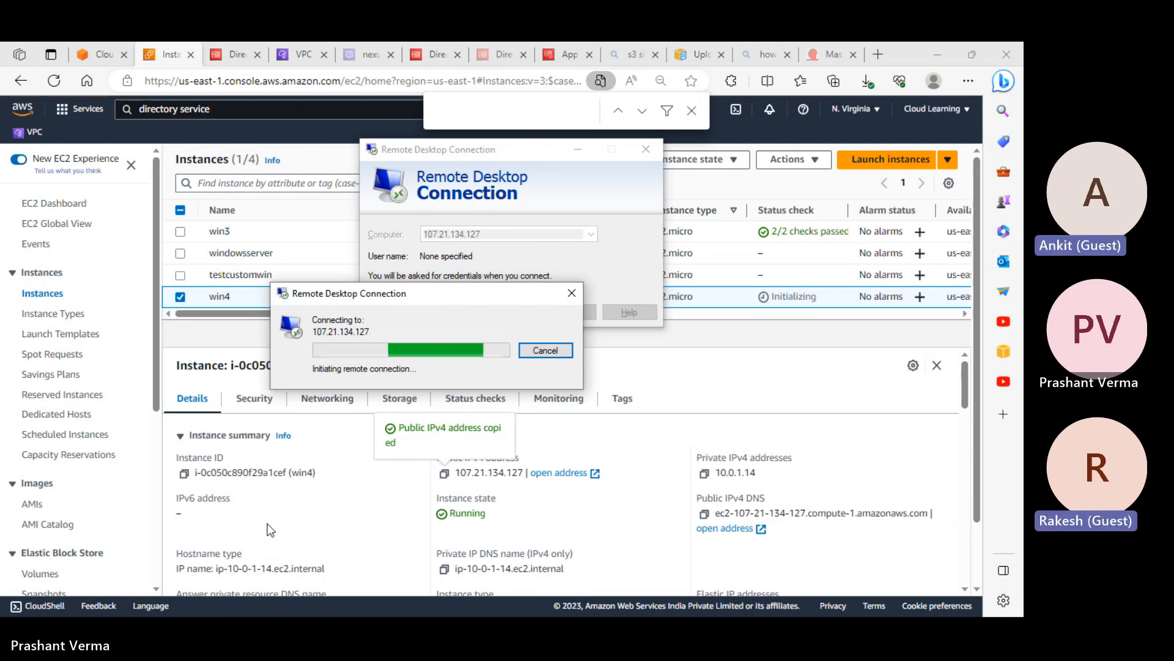
{"action": "scroll", "coordinate": [267, 530], "scroll_direction": "down", "scroll_amount": 3}
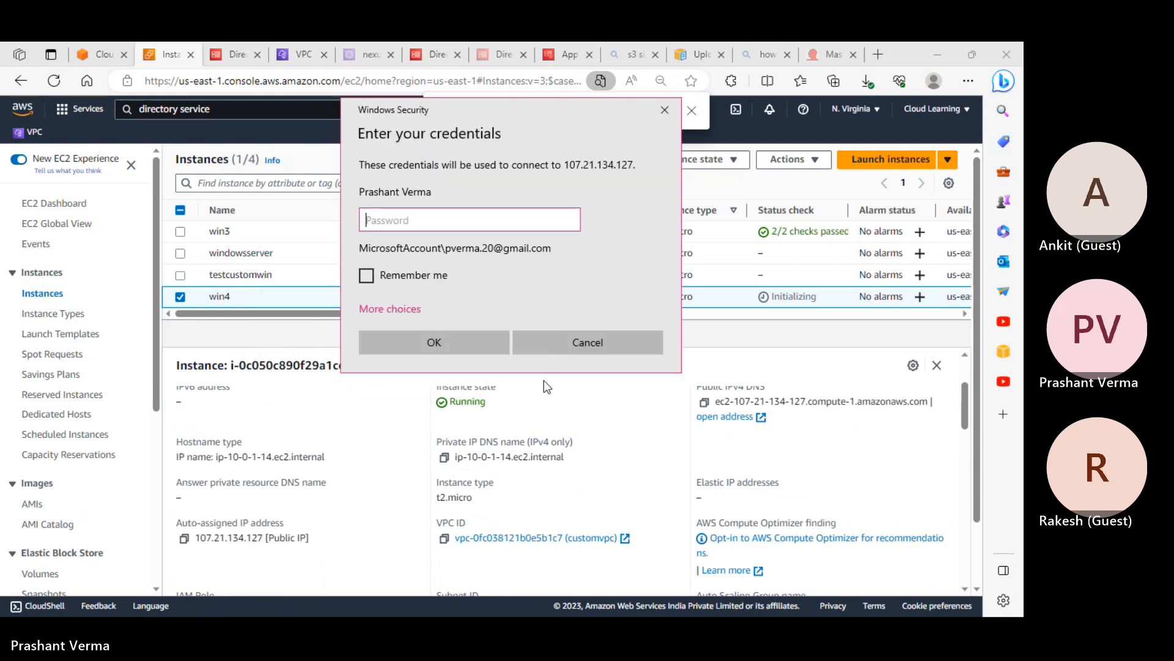
{"action": "left_click", "coordinate": [399, 310]}
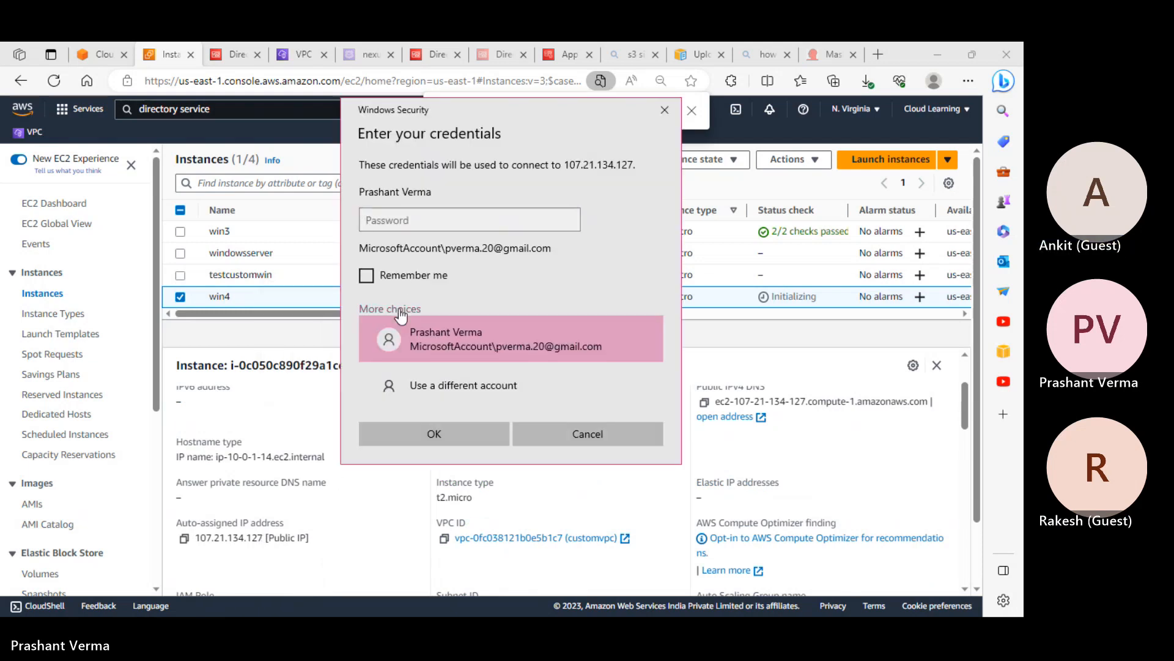
{"action": "left_click", "coordinate": [424, 378]}
{"action": "key", "text": "ctrl+v"}
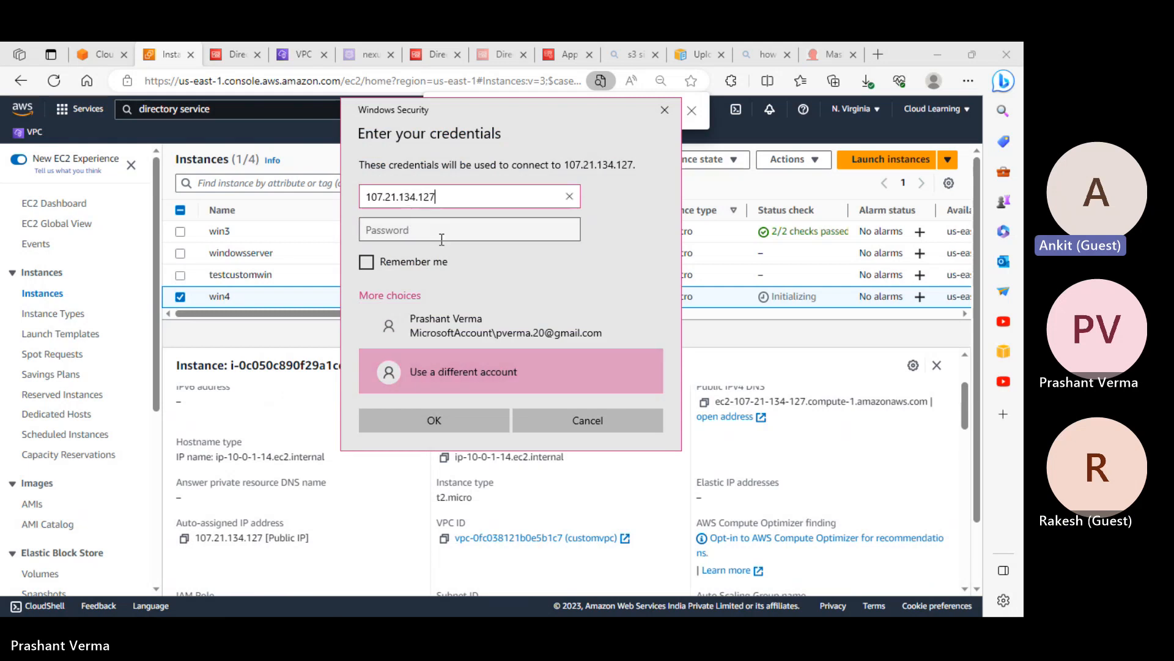
{"action": "left_click_drag", "start_coordinate": [450, 196], "coordinate": [159, 185]}
{"action": "type", "text": "Ad"}
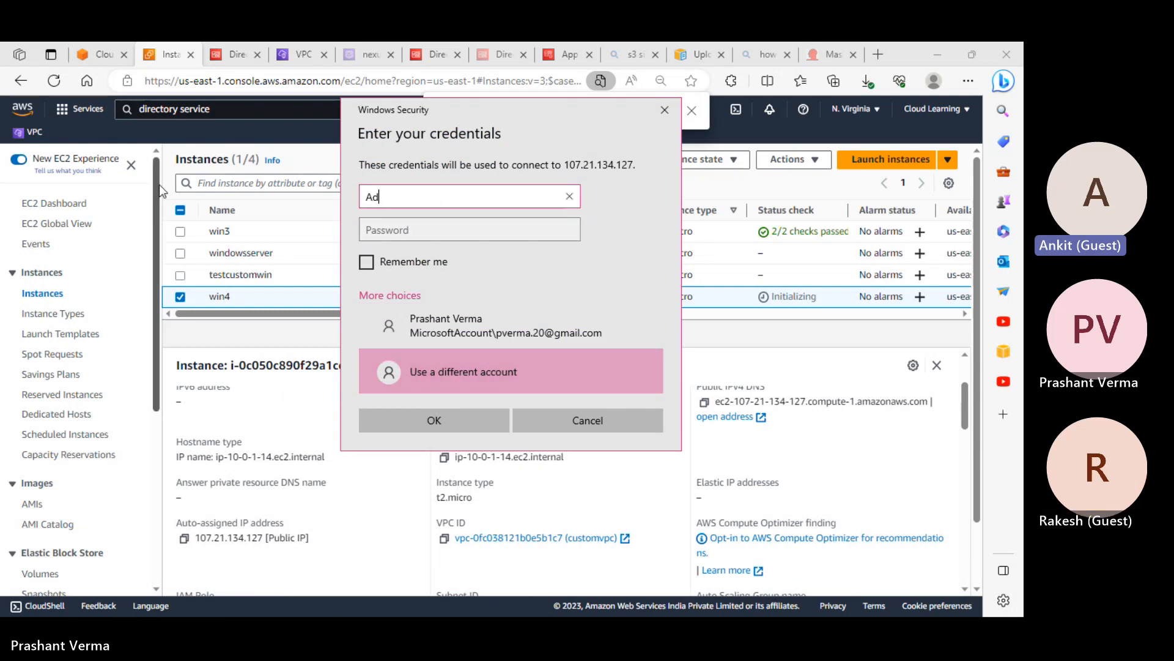
{"action": "type", "text": "ministrator"}
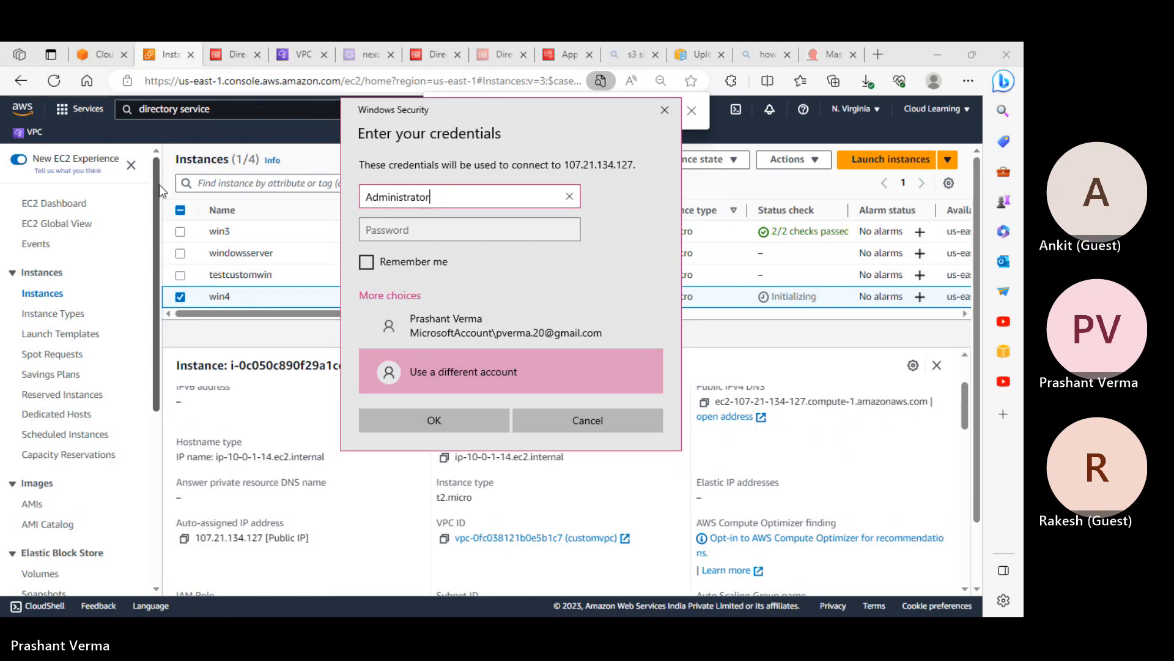
{"action": "key", "text": "Tab"}
Paste the saved Administrator password from the notes, connect and accept the certificate
{"action": "key", "text": "alt+Tab"}
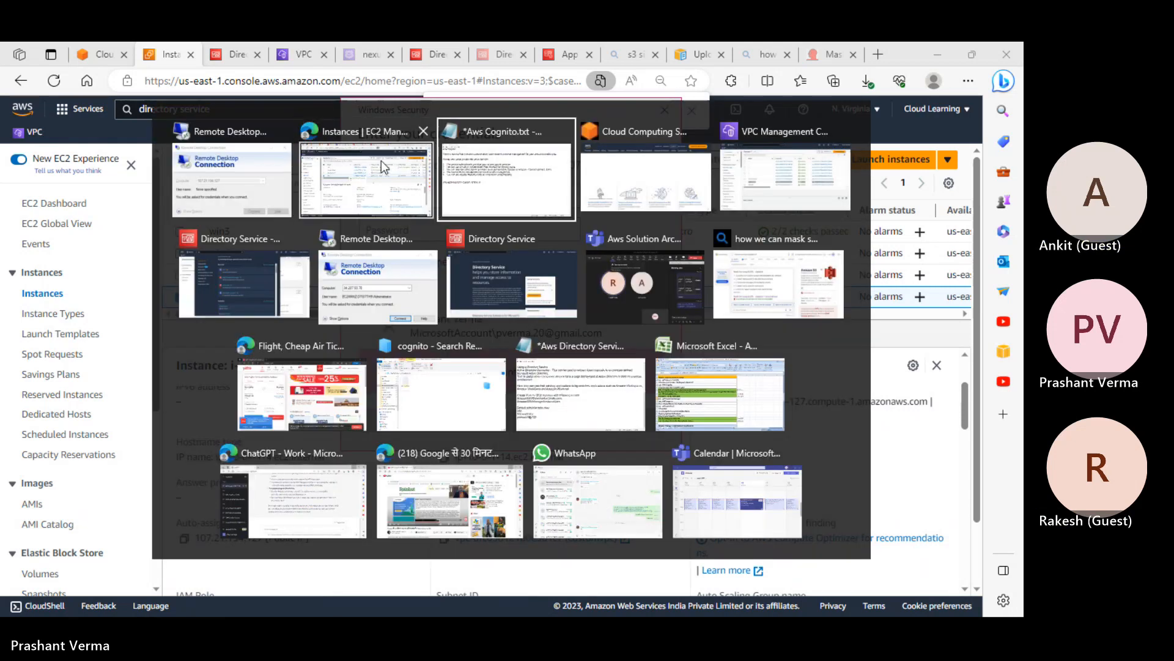
{"action": "key", "text": "alt+Tab"}
{"action": "left_click_drag", "start_coordinate": [307, 348], "coordinate": [4, 347]}
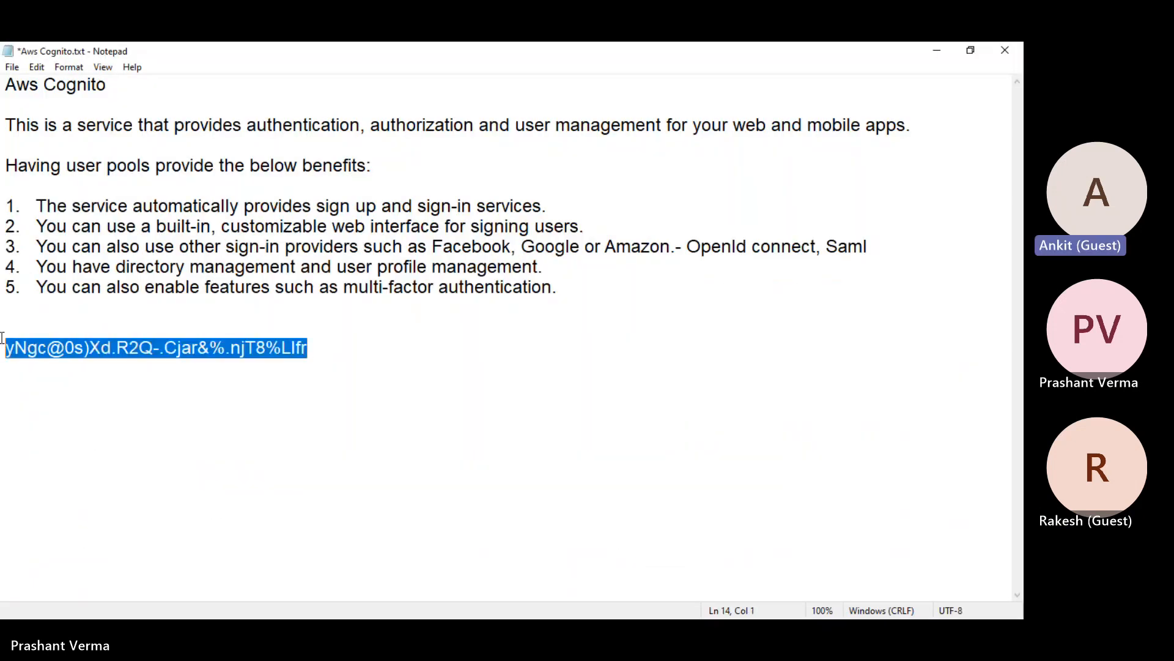
{"action": "left_click", "coordinate": [936, 58]}
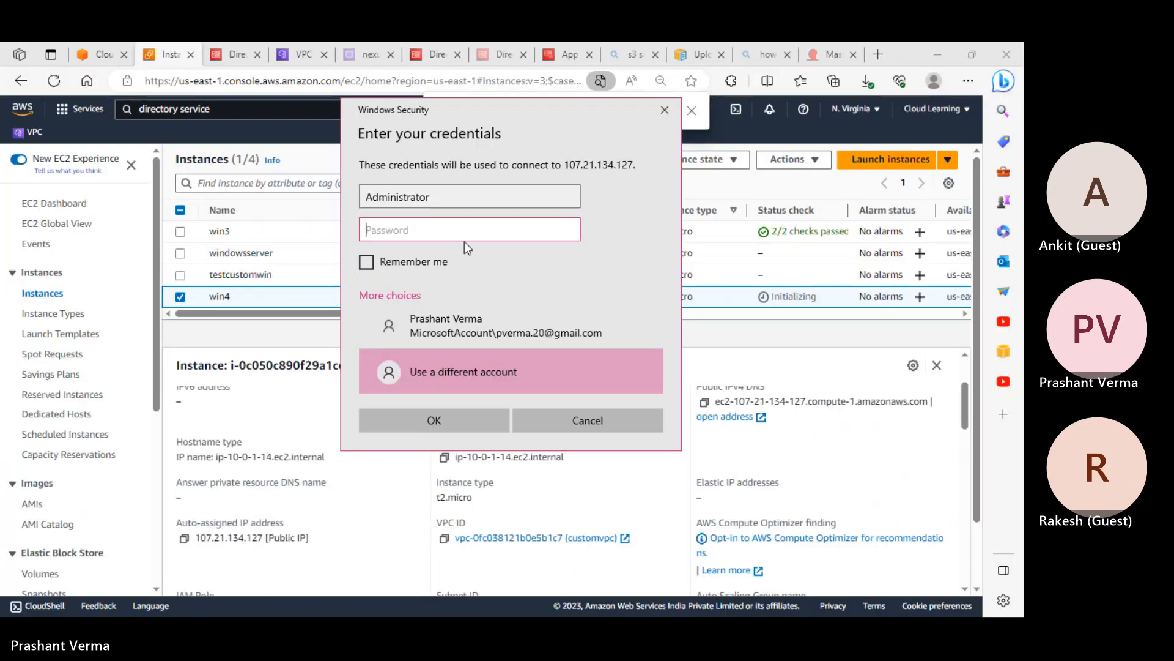
{"action": "key", "text": "ctrl+v"}
{"action": "left_click", "coordinate": [435, 422]}
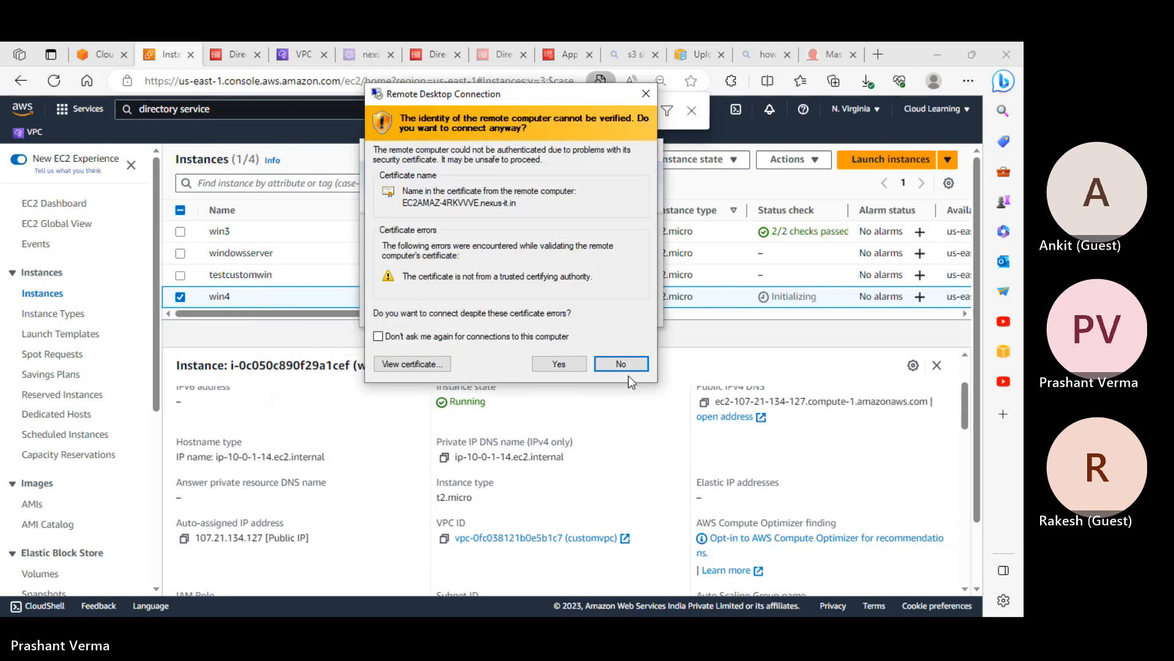
{"action": "left_click", "coordinate": [561, 363]}
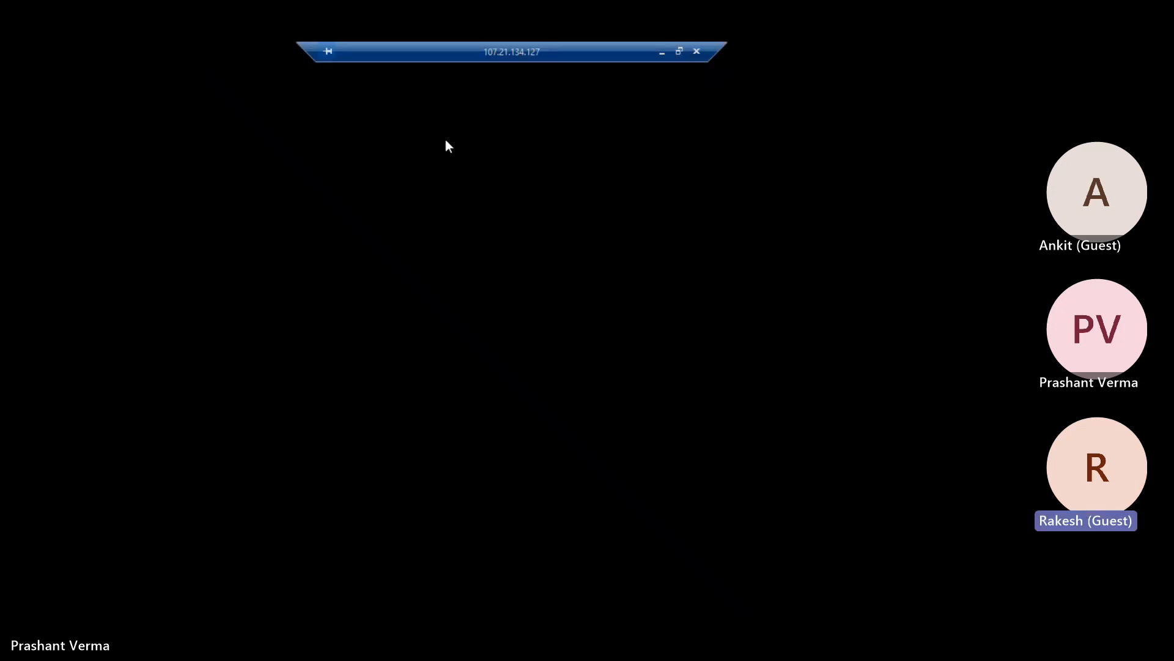
Minimize the remote session and open Certificate Manager through a 'cert' console search
{"action": "left_click", "coordinate": [663, 53]}
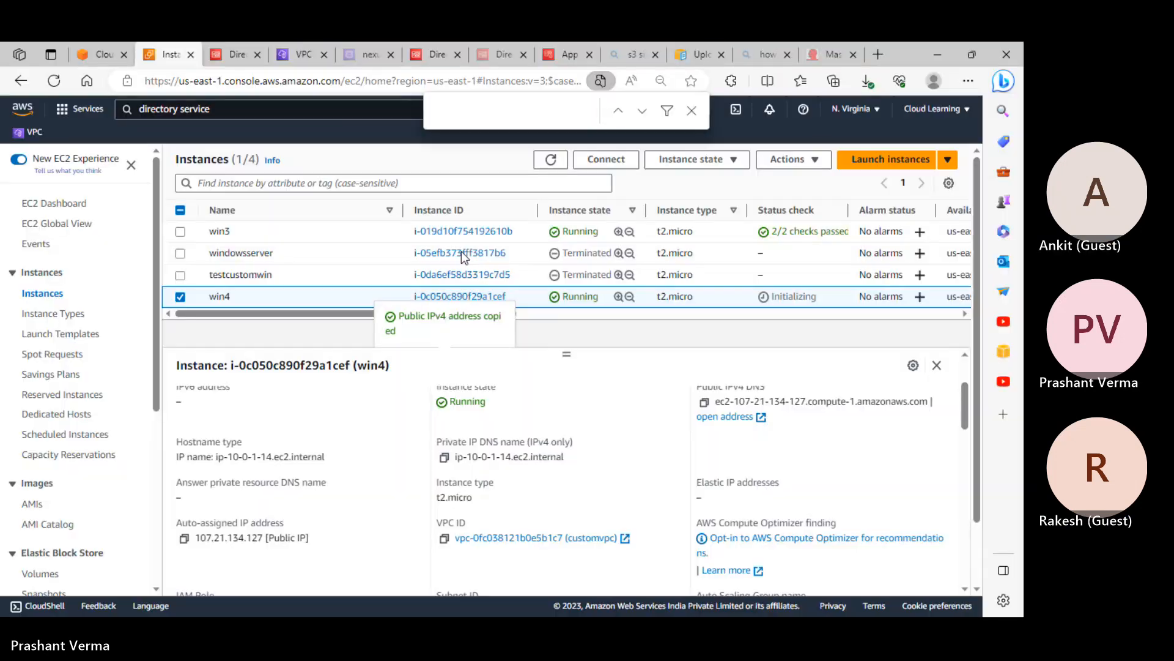
{"action": "left_click", "coordinate": [124, 56]}
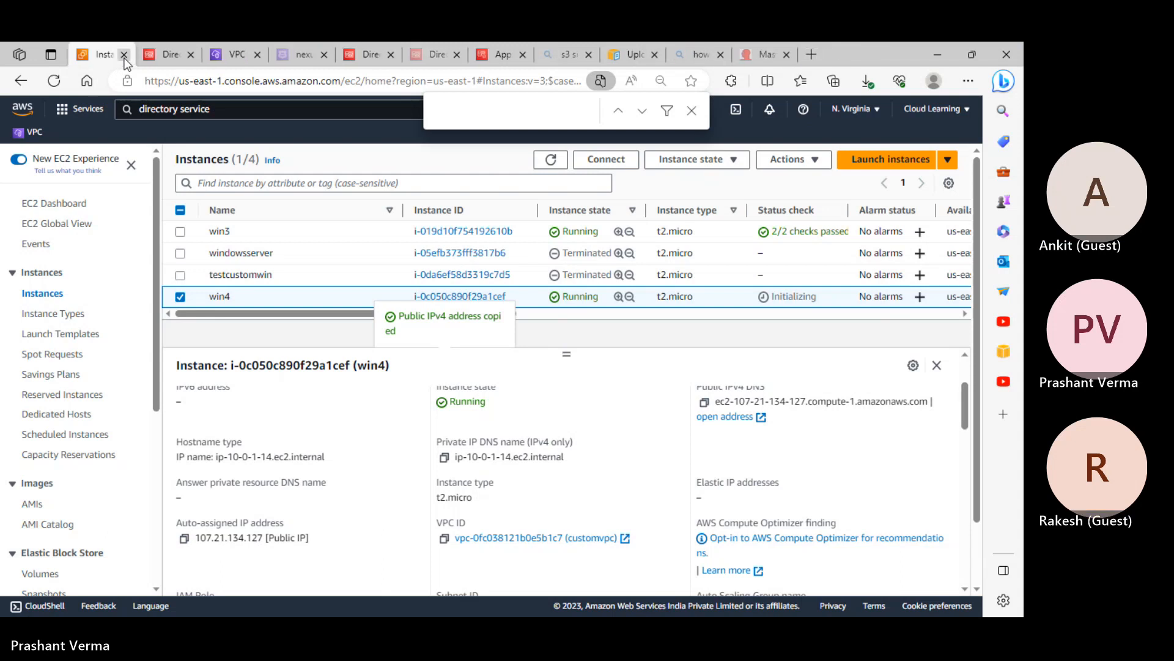
{"action": "left_click", "coordinate": [137, 108]}
{"action": "type", "text": "ac"}
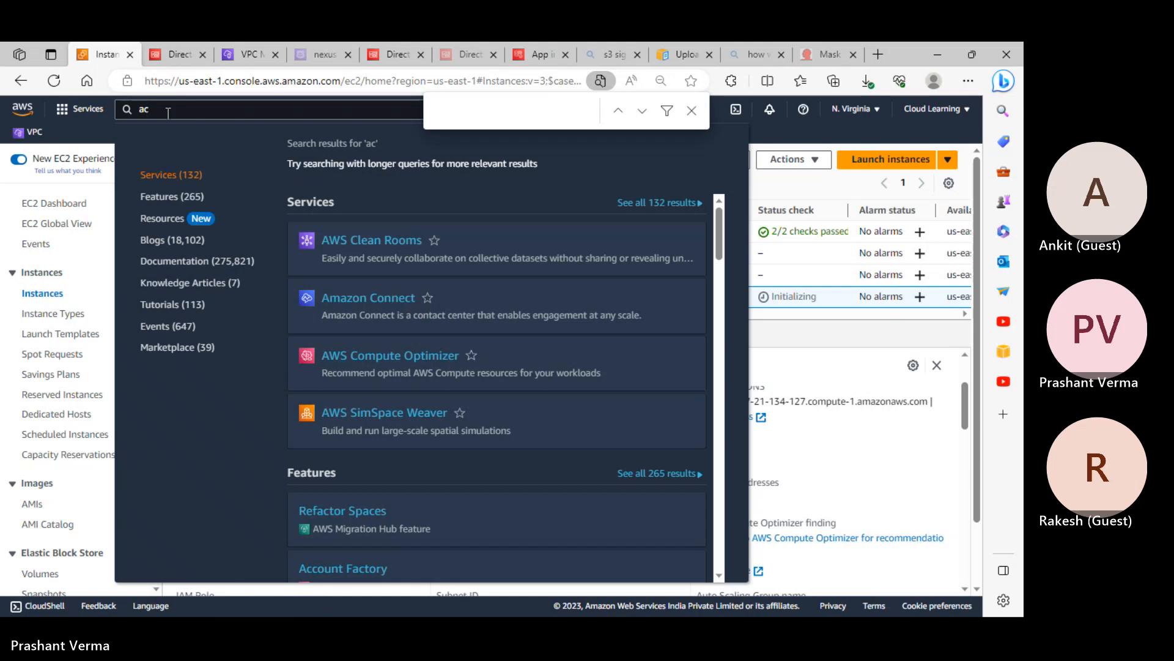
{"action": "key", "text": "BackSpace"}
{"action": "key", "text": "BackSpace"}
{"action": "type", "text": "cert"}
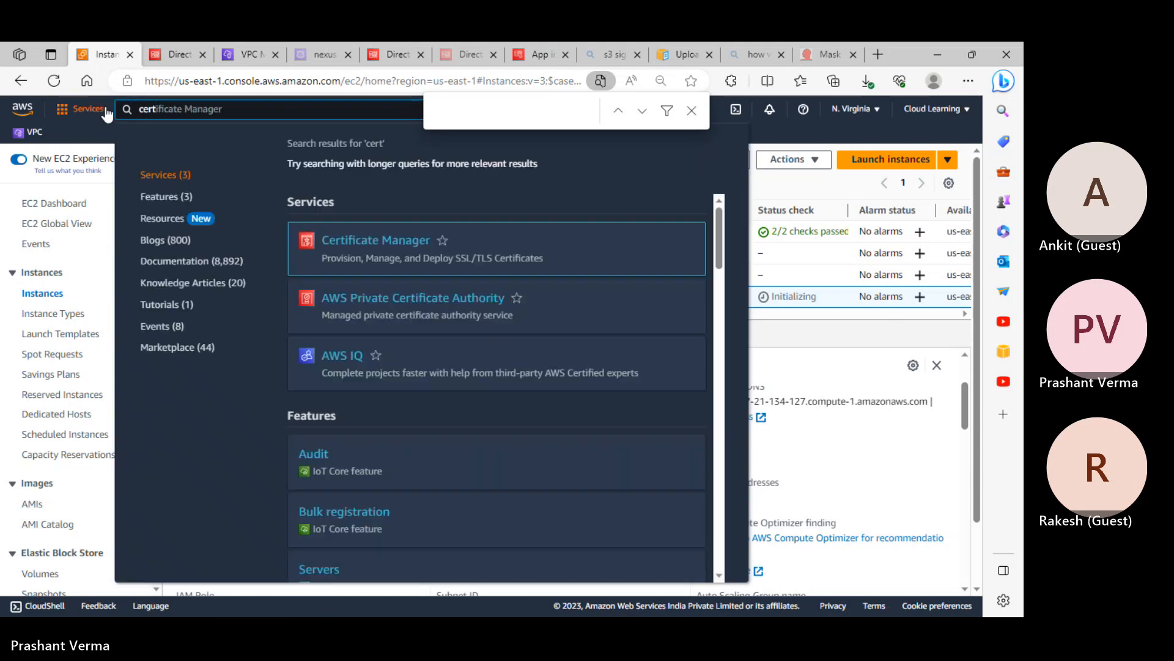
{"action": "left_click", "coordinate": [395, 244]}
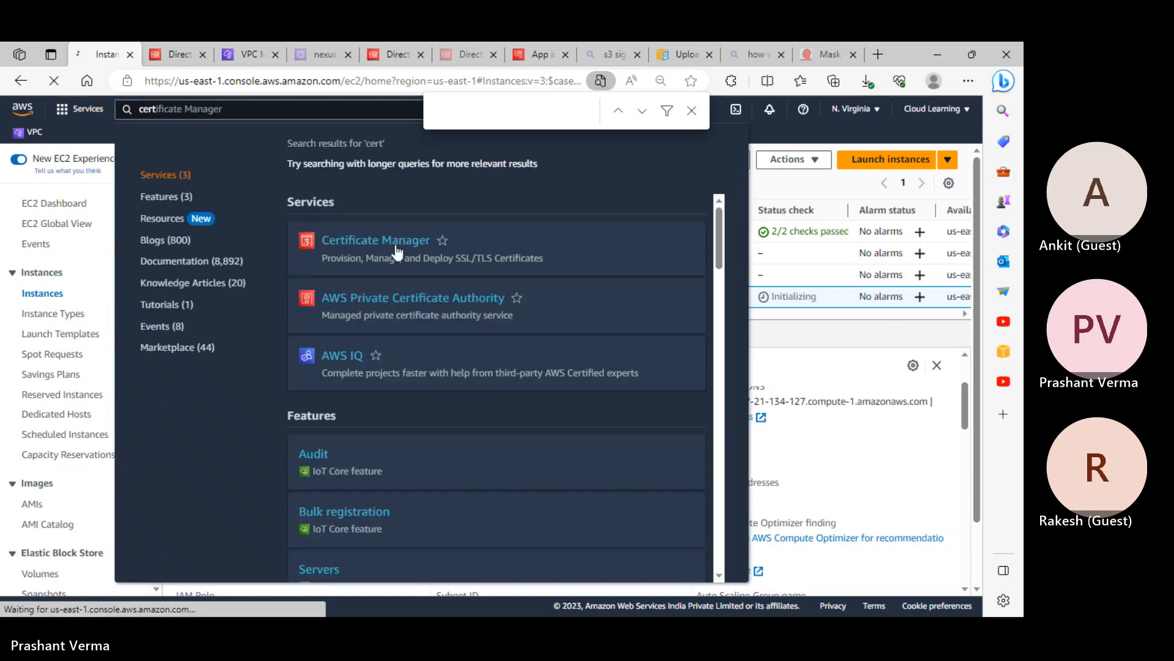
Refresh the certificate list and open the nexus-it.in certificate's details
{"action": "key", "text": "alt+Tab"}
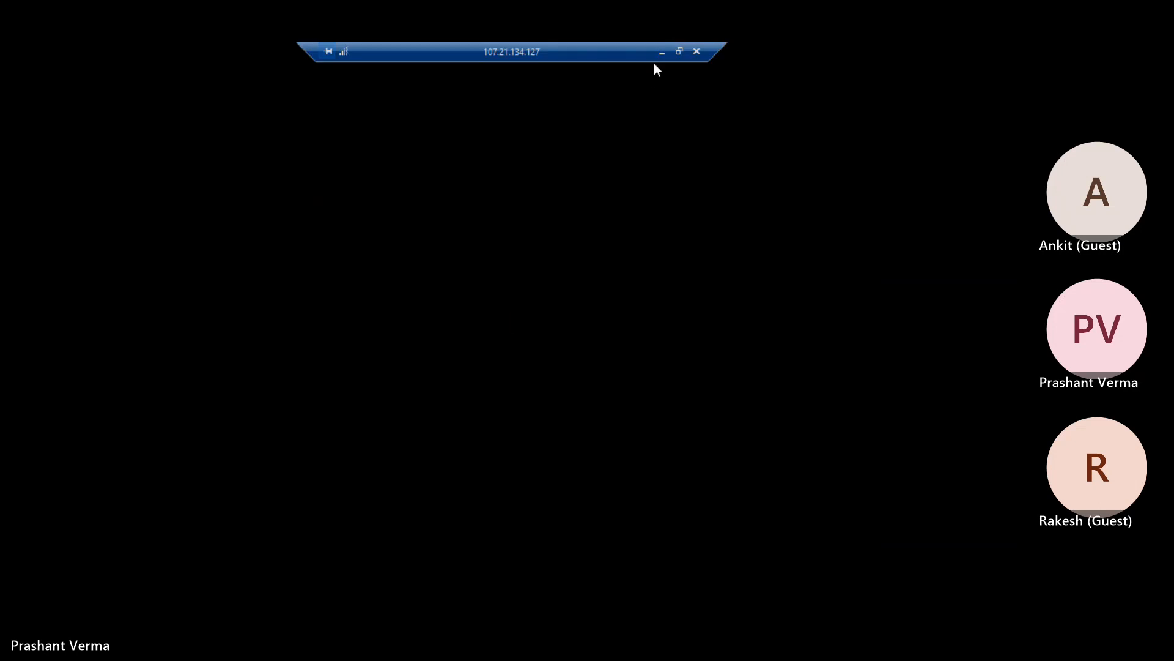
{"action": "left_click", "coordinate": [663, 52]}
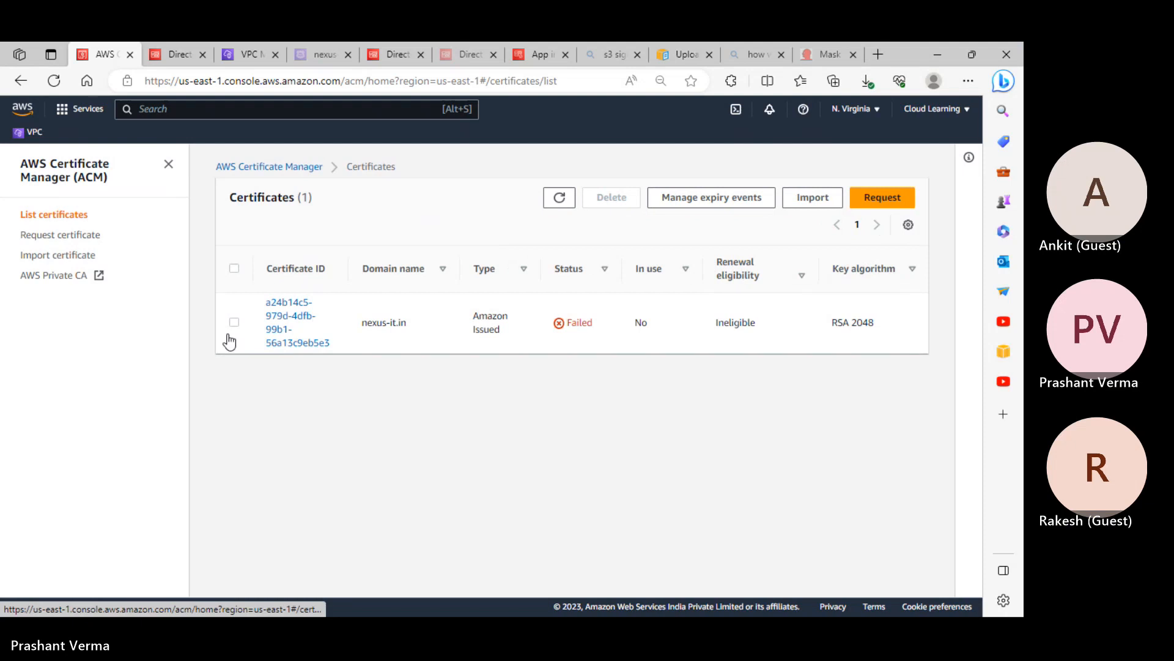
{"action": "left_click", "coordinate": [234, 322]}
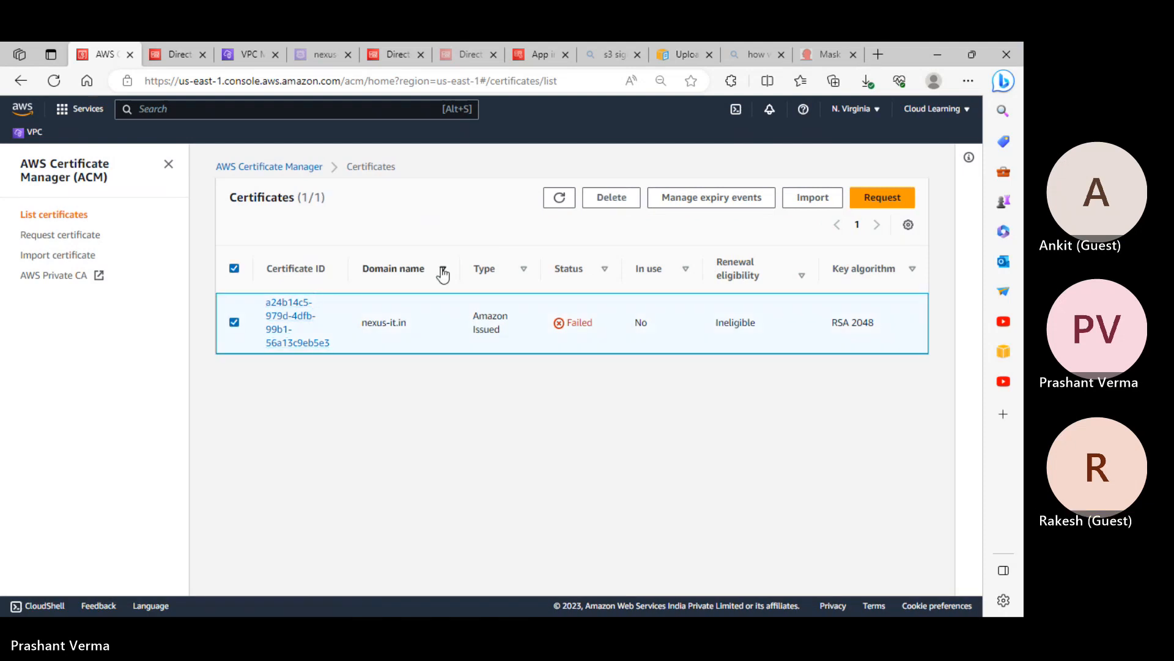
{"action": "left_click", "coordinate": [548, 197]}
{"action": "left_click", "coordinate": [282, 334]}
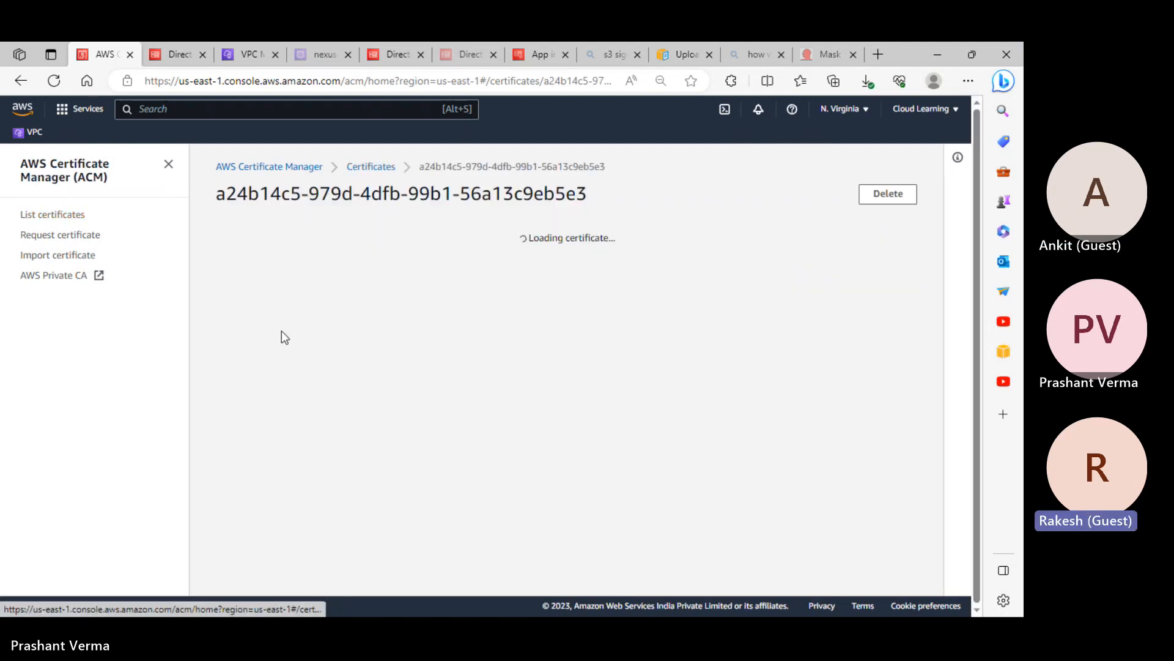
{"action": "scroll", "coordinate": [487, 364], "scroll_direction": "down", "scroll_amount": 5}
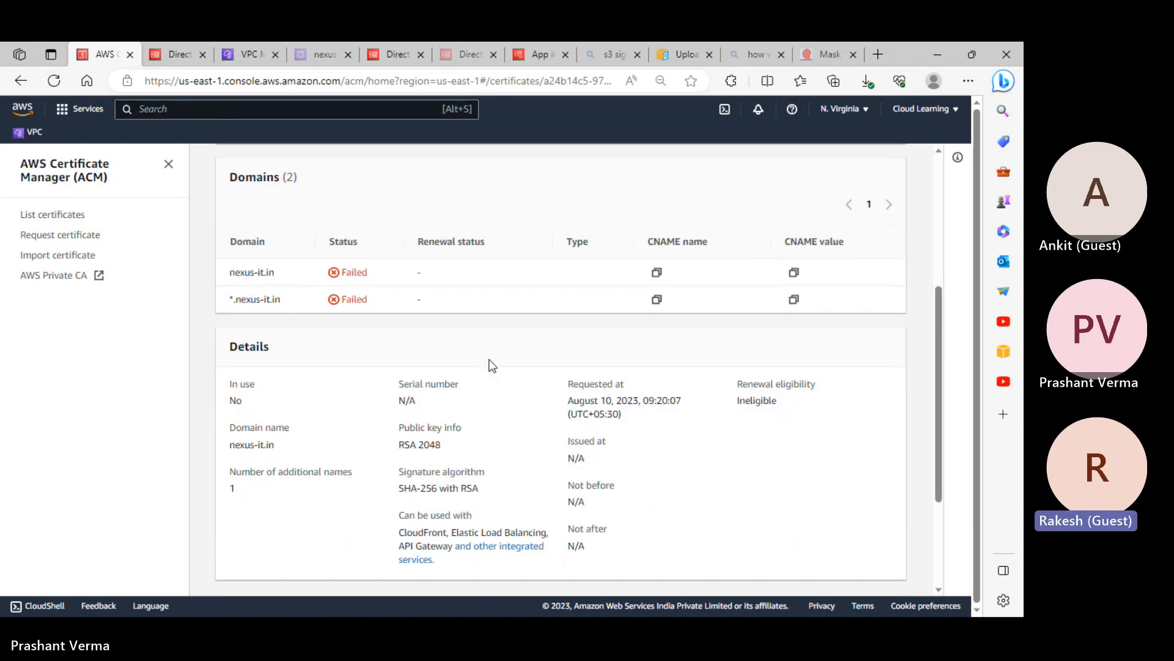
In the win4 session, open This PC Properties to show device name EC2AMAZ-4RKVVVE.nexus-it.in
{"action": "key", "text": "alt+Tab"}
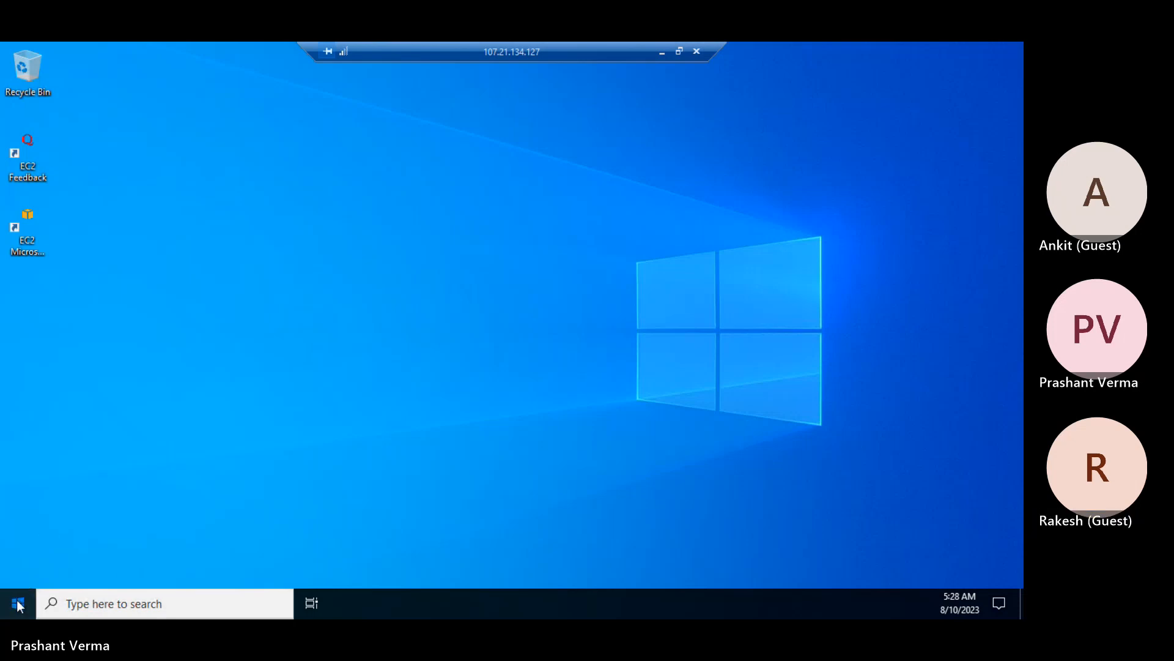
{"action": "left_click", "coordinate": [18, 604]}
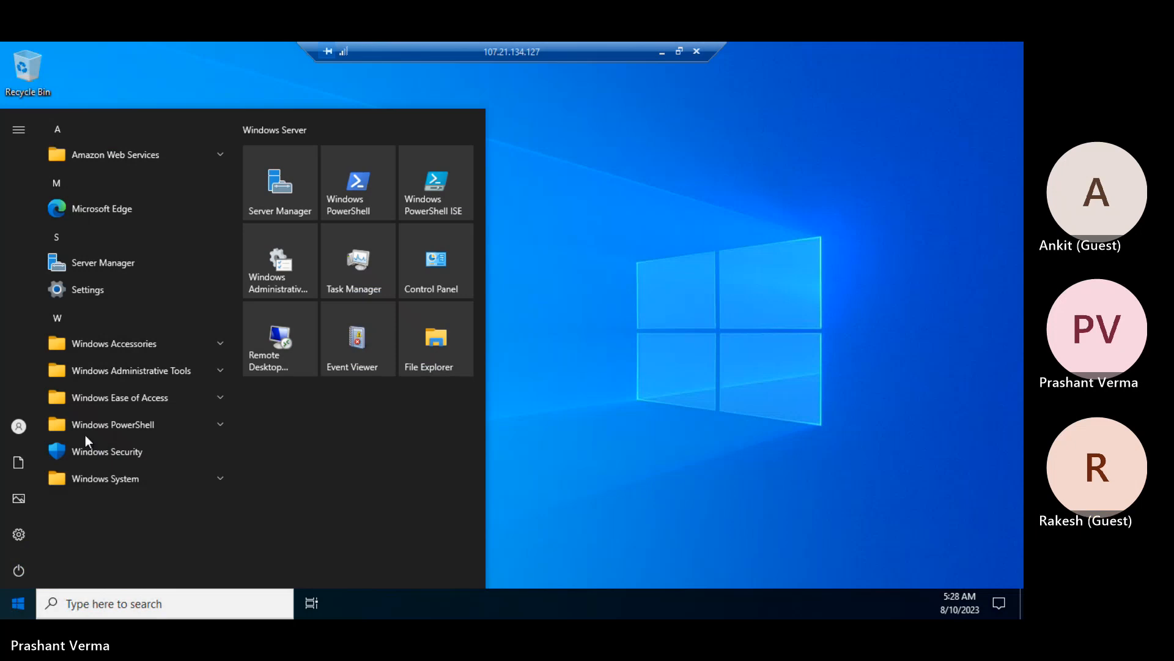
{"action": "left_click", "coordinate": [443, 354]}
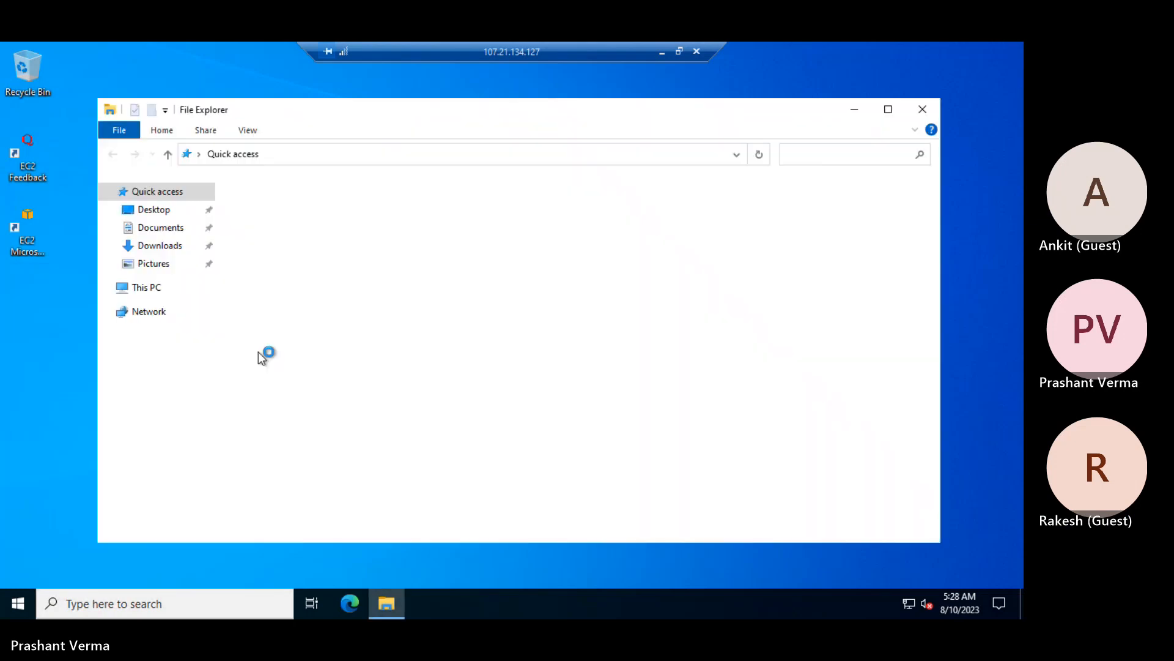
{"action": "left_click", "coordinate": [150, 289]}
{"action": "right_click", "coordinate": [150, 290]}
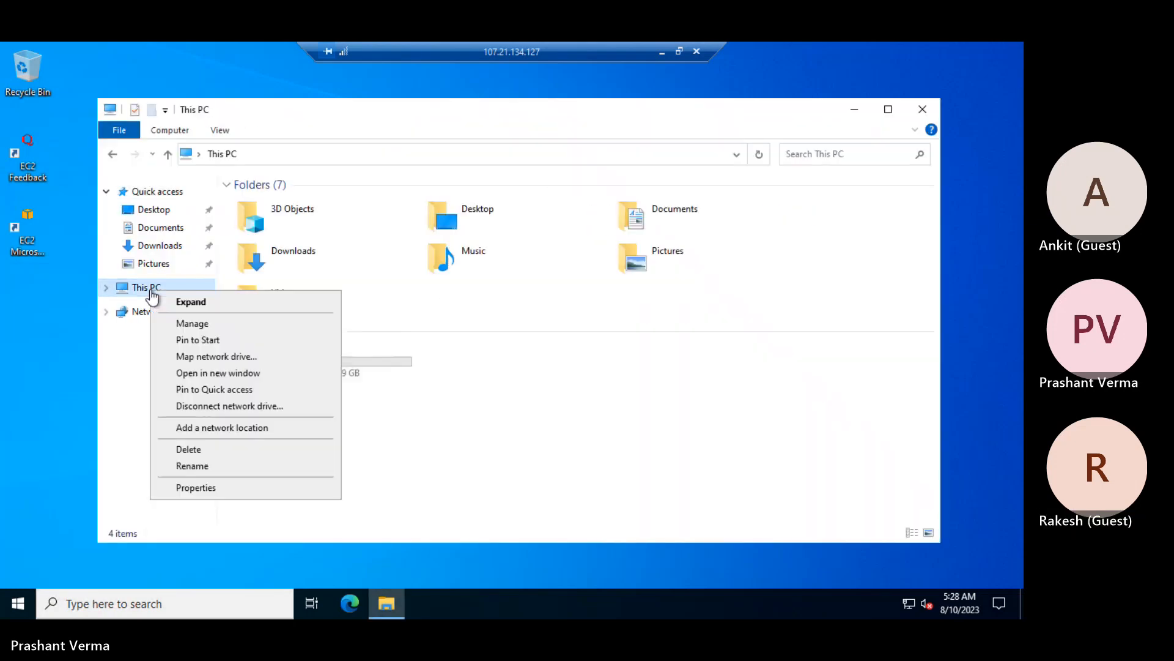
{"action": "left_click", "coordinate": [243, 490]}
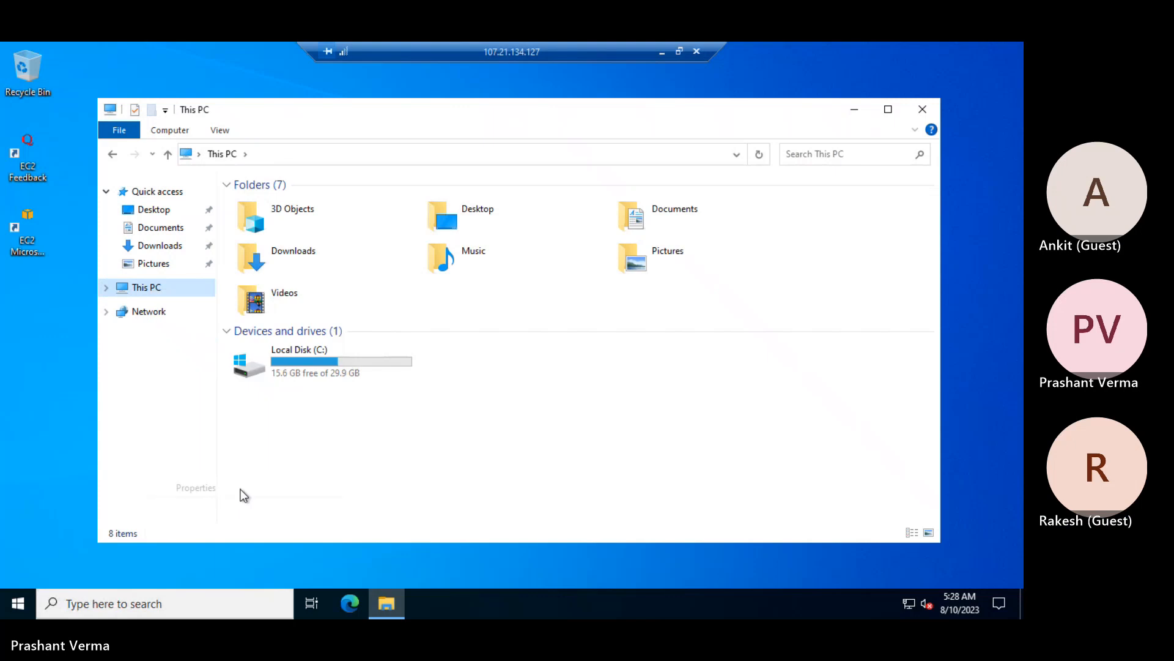
{"action": "right_click", "coordinate": [149, 284]}
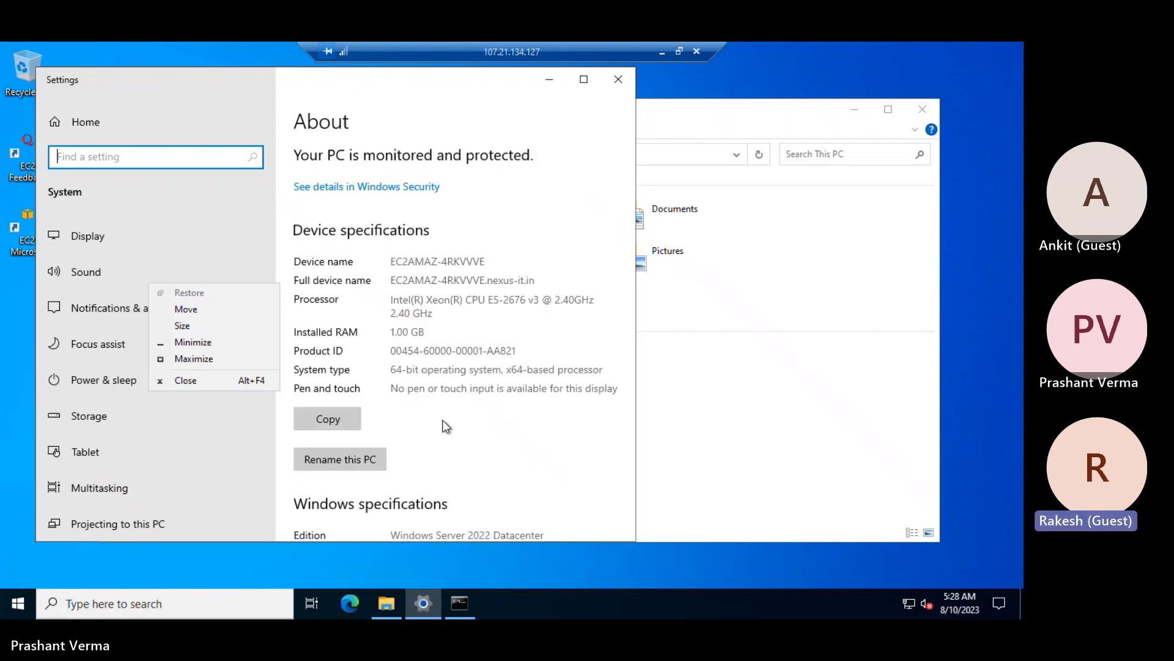
Check the full computer name and nexus-it.in domain in System Properties, then close Settings
{"action": "left_click", "coordinate": [584, 82]}
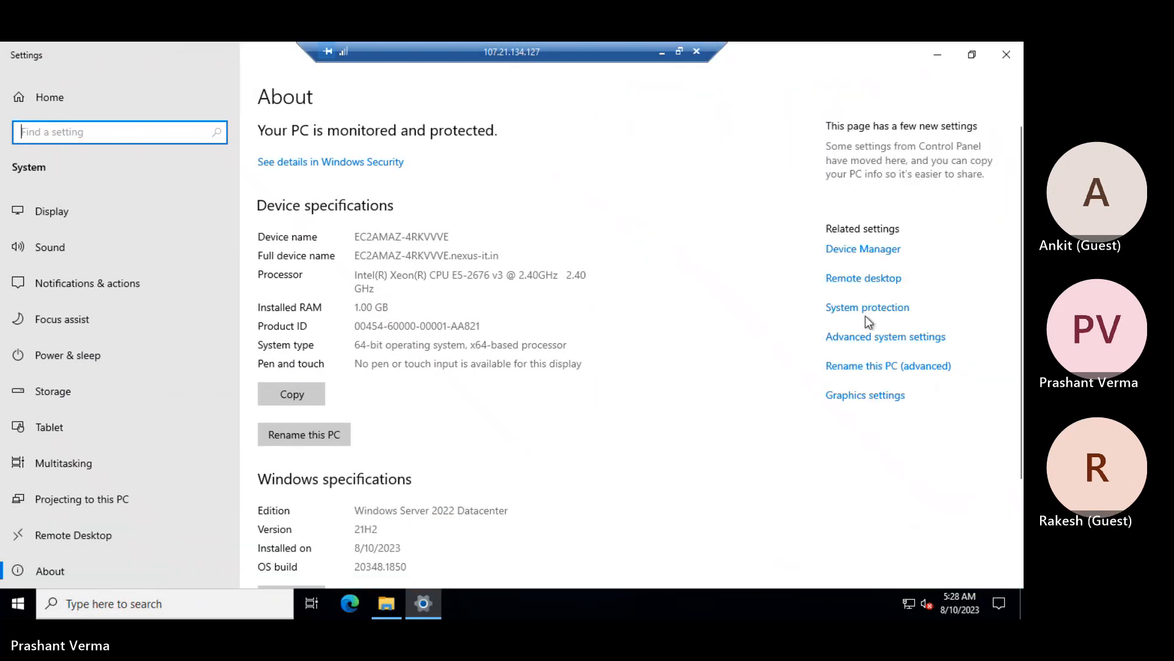
{"action": "left_click", "coordinate": [881, 341]}
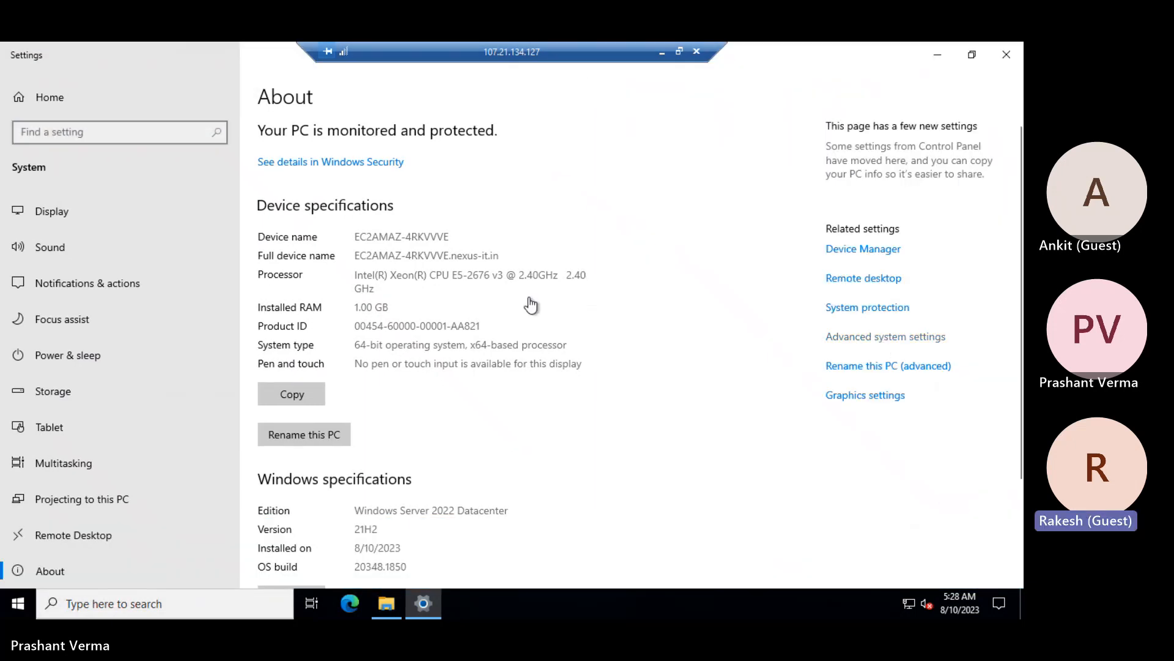
{"action": "left_click", "coordinate": [142, 178]}
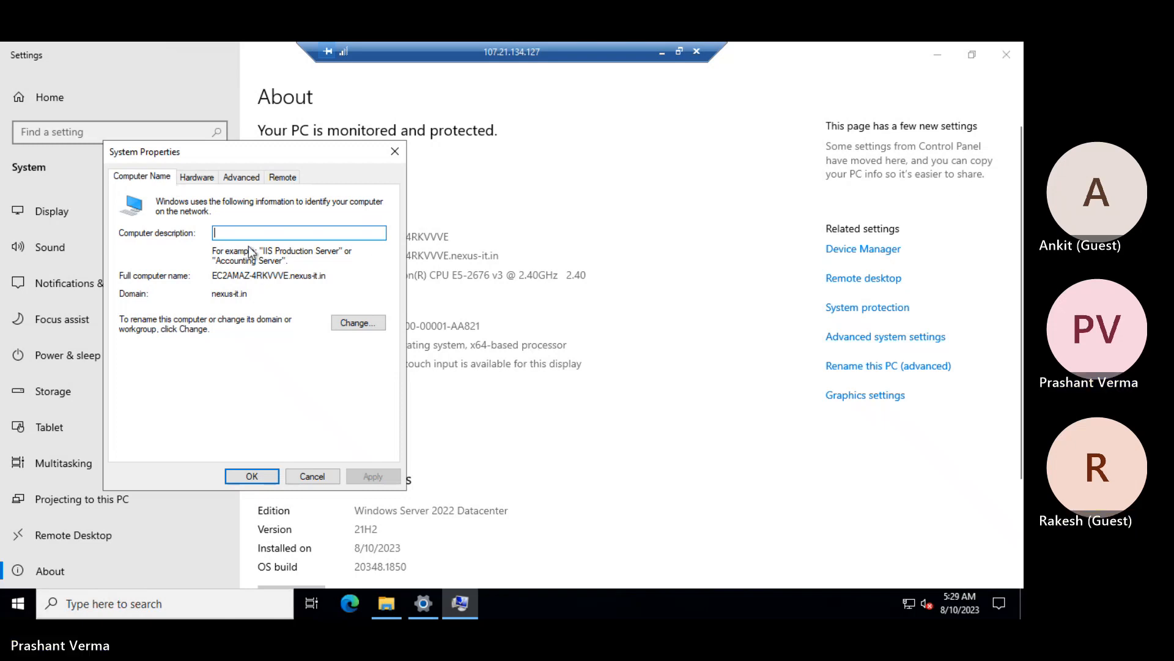
{"action": "left_click_drag", "start_coordinate": [227, 276], "coordinate": [342, 273]}
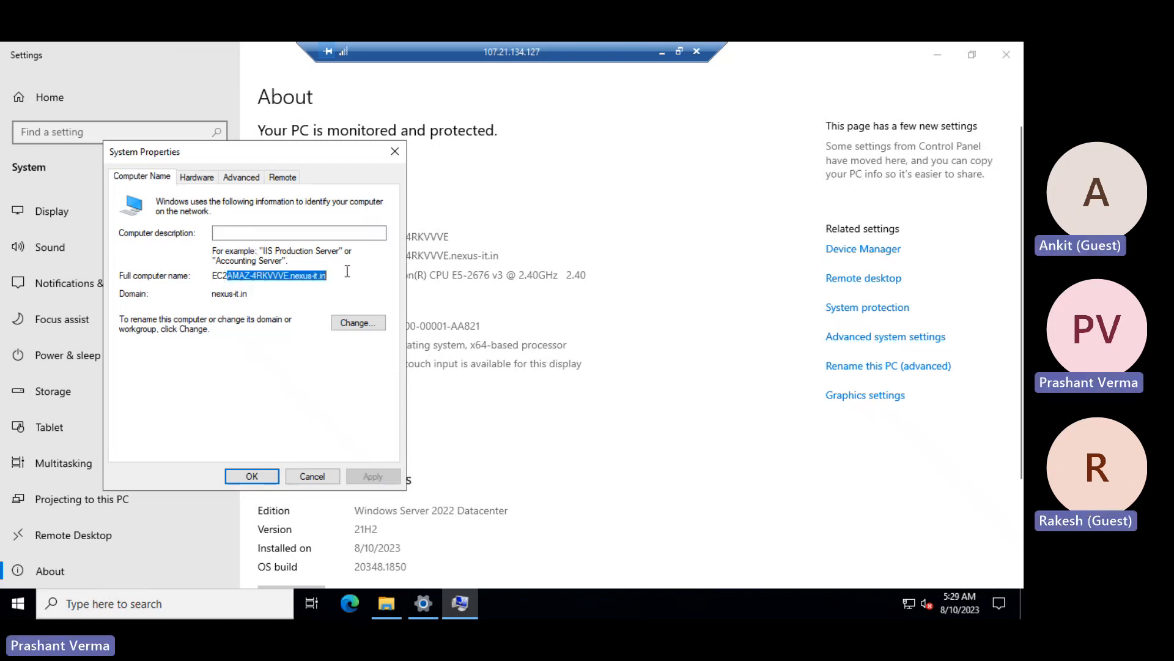
{"action": "left_click", "coordinate": [310, 478]}
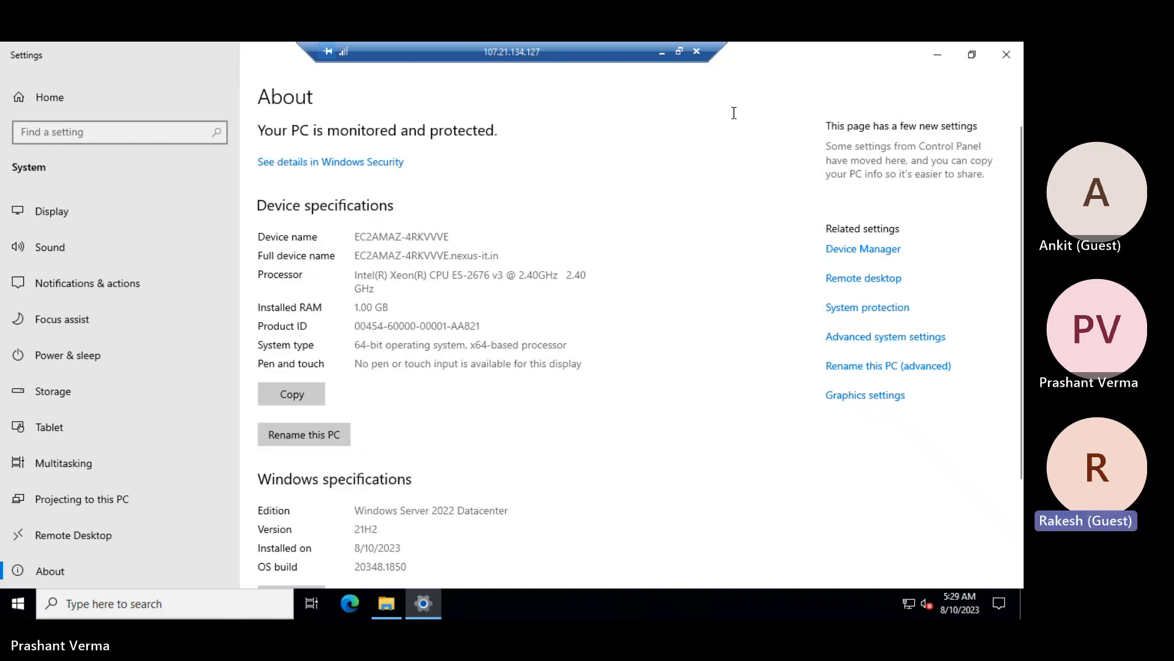
{"action": "left_click", "coordinate": [1001, 55]}
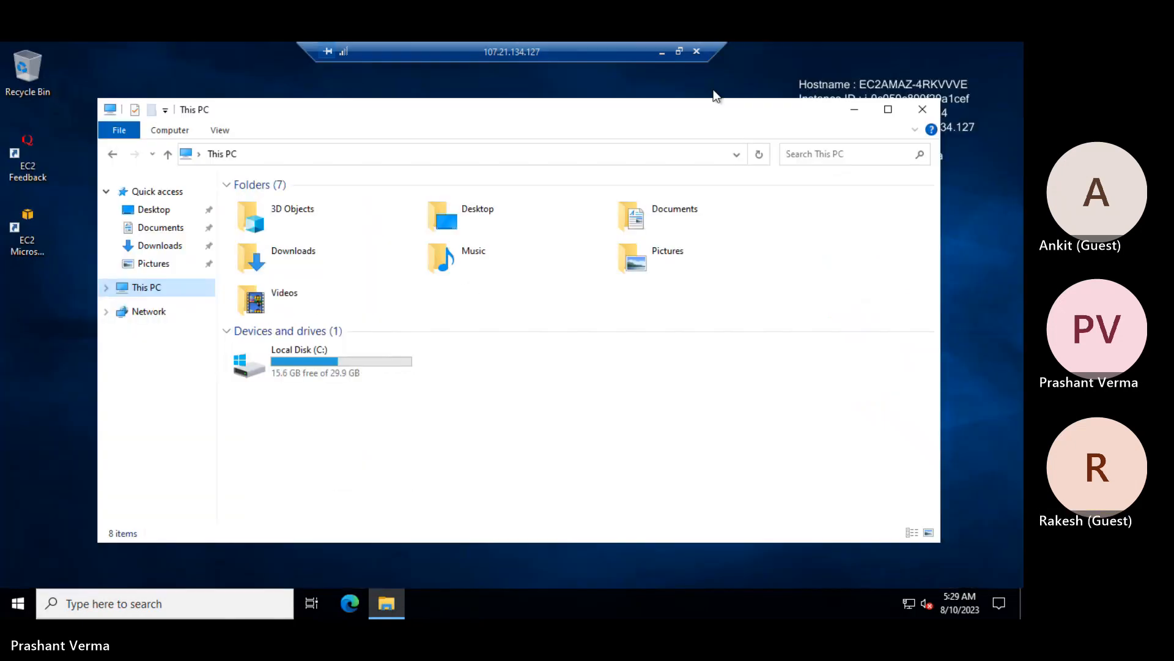
Close File Explorer, open and dismiss the Start menu, and minimize the remote session
{"action": "left_click", "coordinate": [923, 109]}
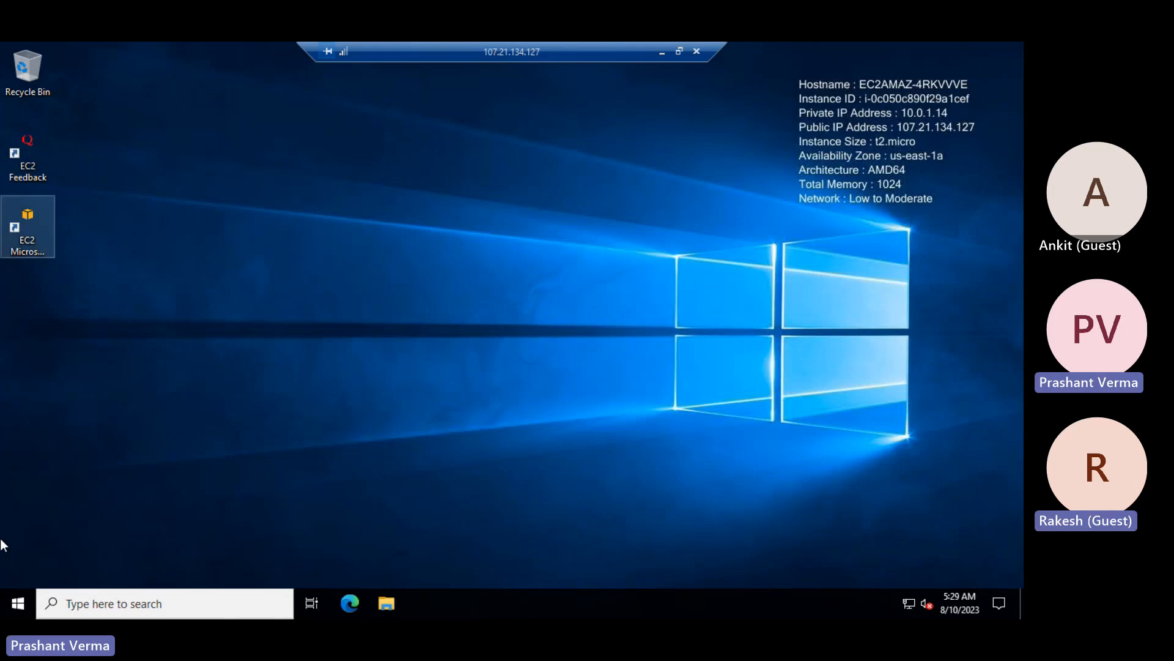
{"action": "left_click", "coordinate": [15, 606]}
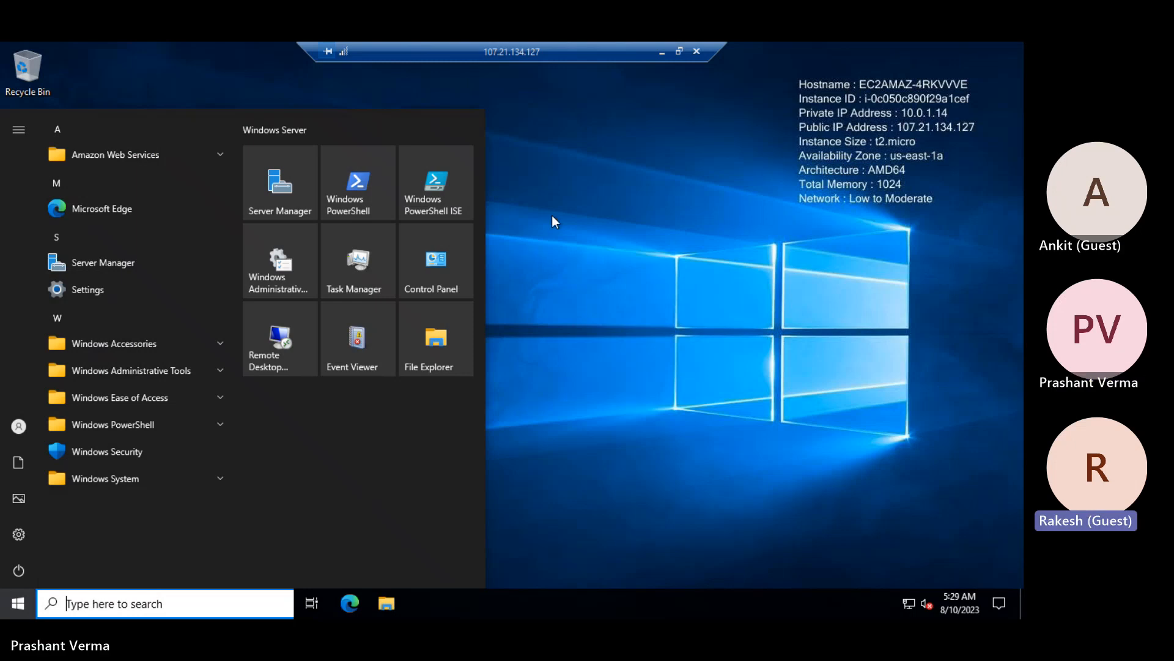
{"action": "left_click", "coordinate": [598, 165]}
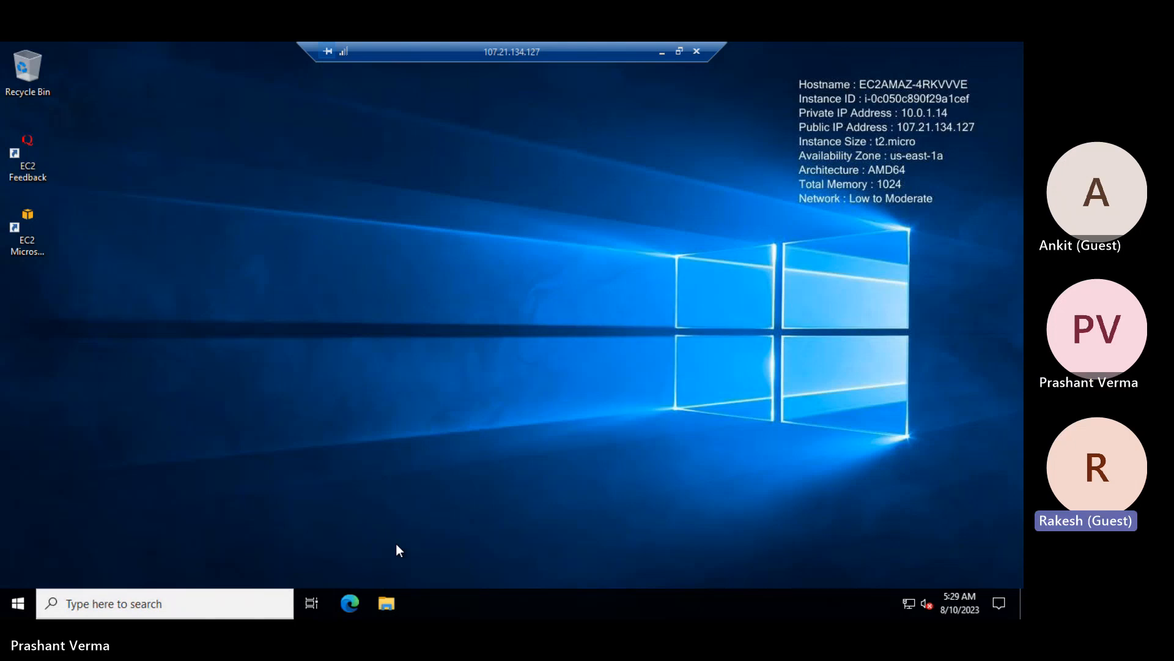
{"action": "left_click", "coordinate": [661, 52]}
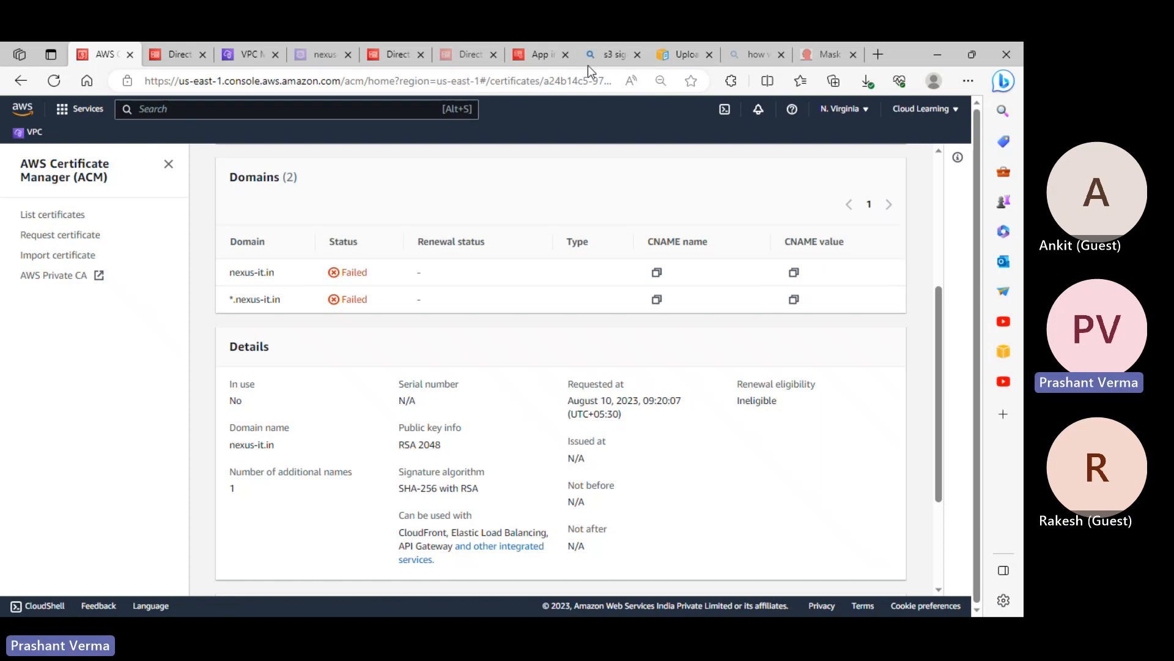
{"action": "left_click", "coordinate": [684, 54]}
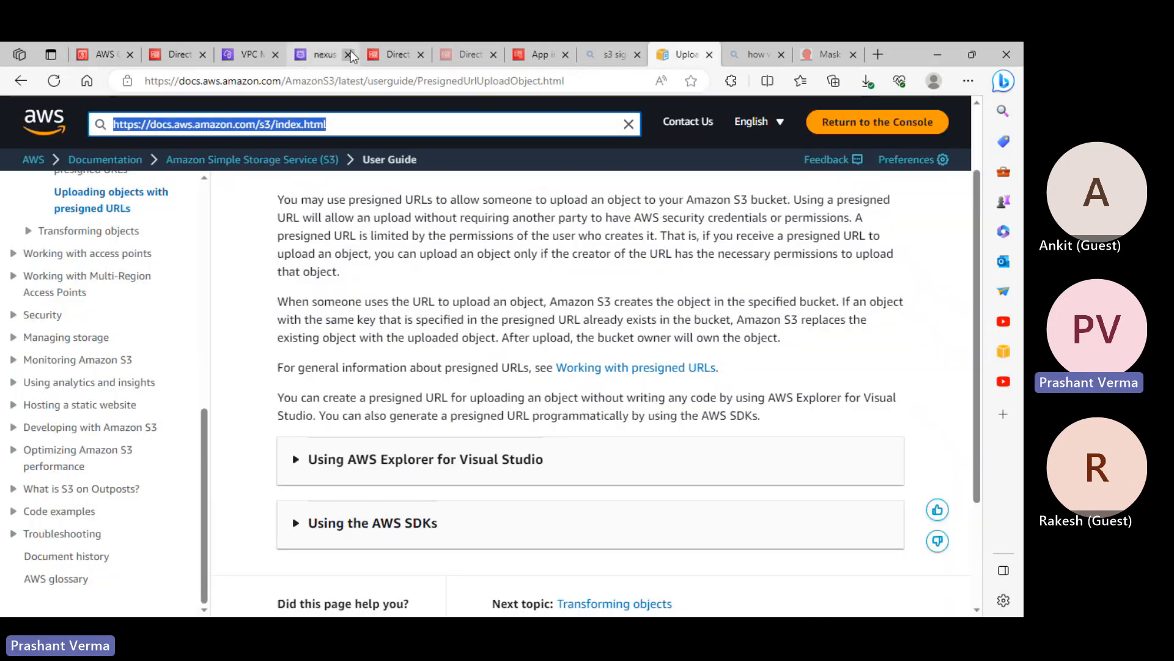
{"action": "left_click", "coordinate": [237, 56]}
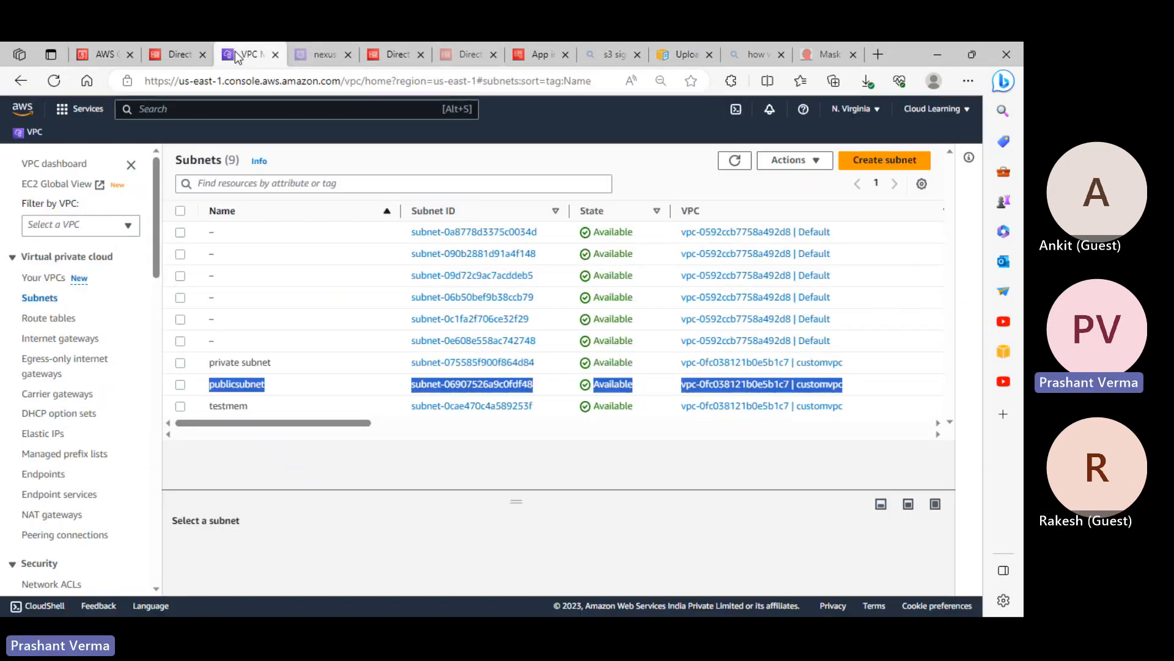
{"action": "left_click", "coordinate": [826, 56]}
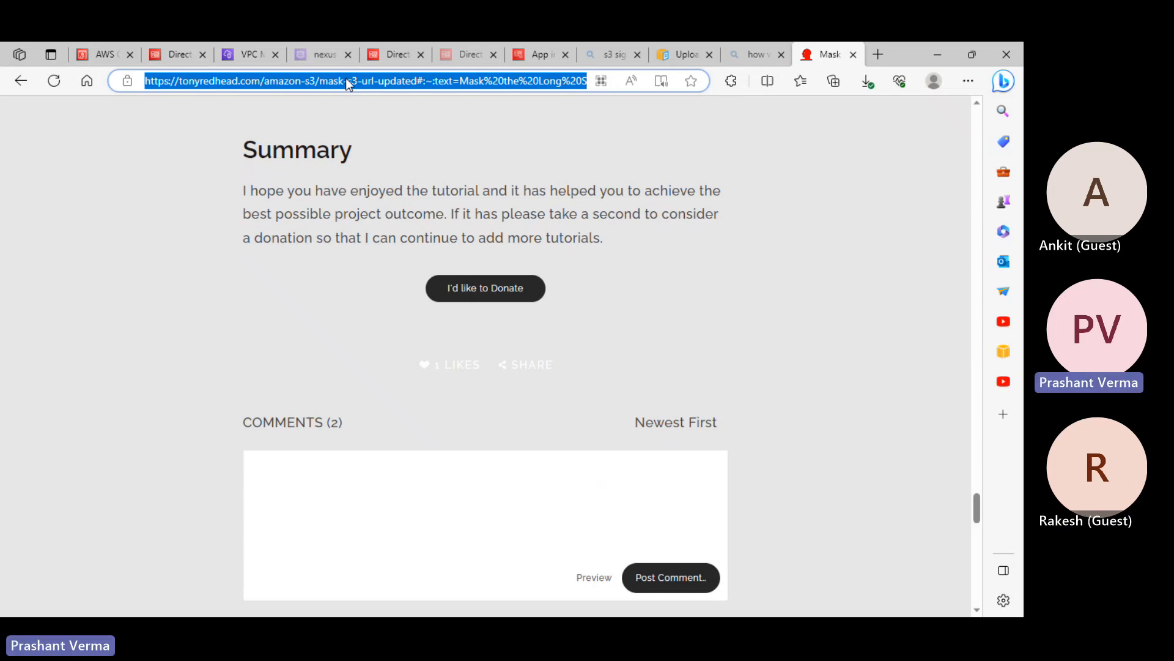
{"action": "left_click", "coordinate": [98, 55]}
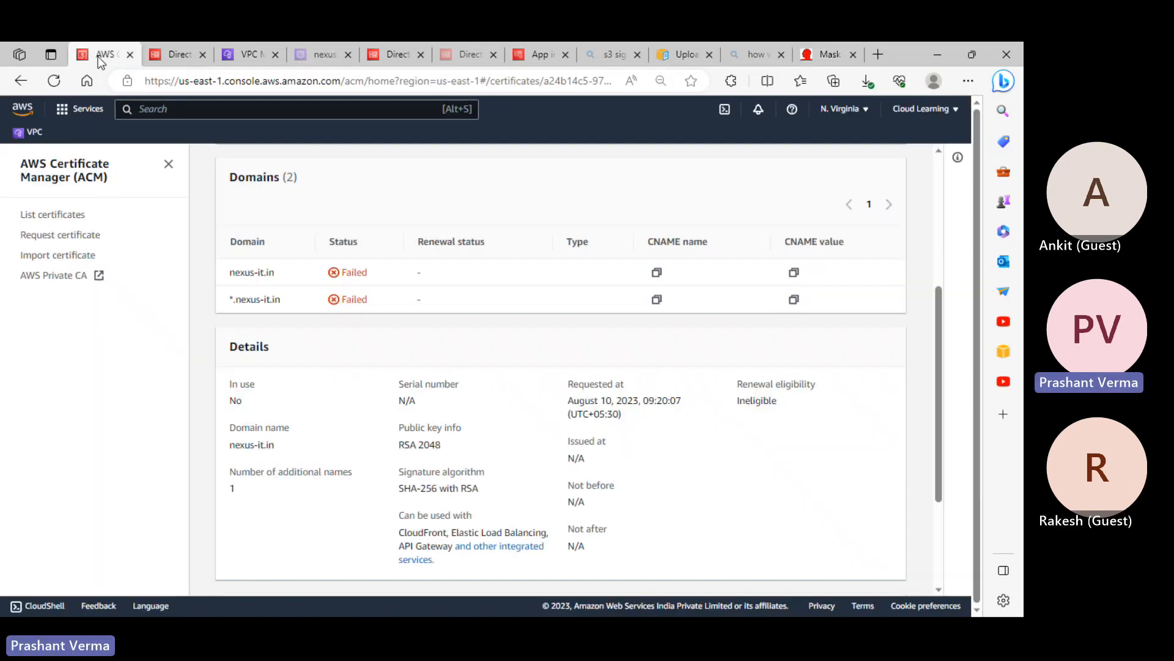
{"action": "scroll", "coordinate": [87, 220], "scroll_direction": "up", "scroll_amount": 5}
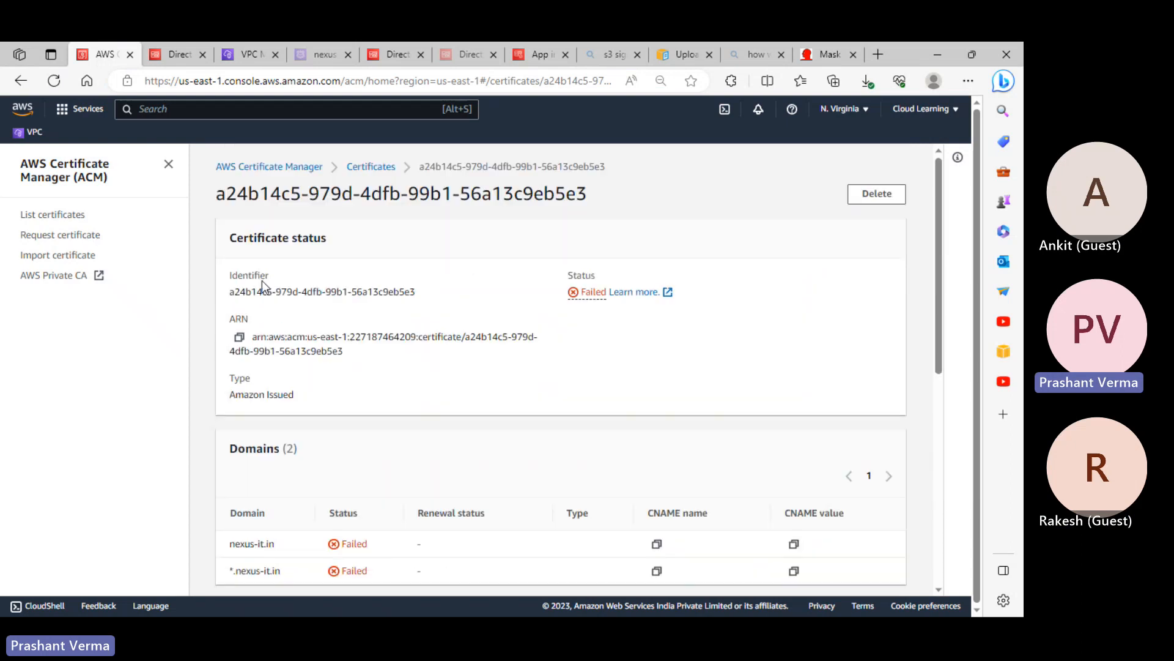
{"action": "left_click", "coordinate": [168, 164]}
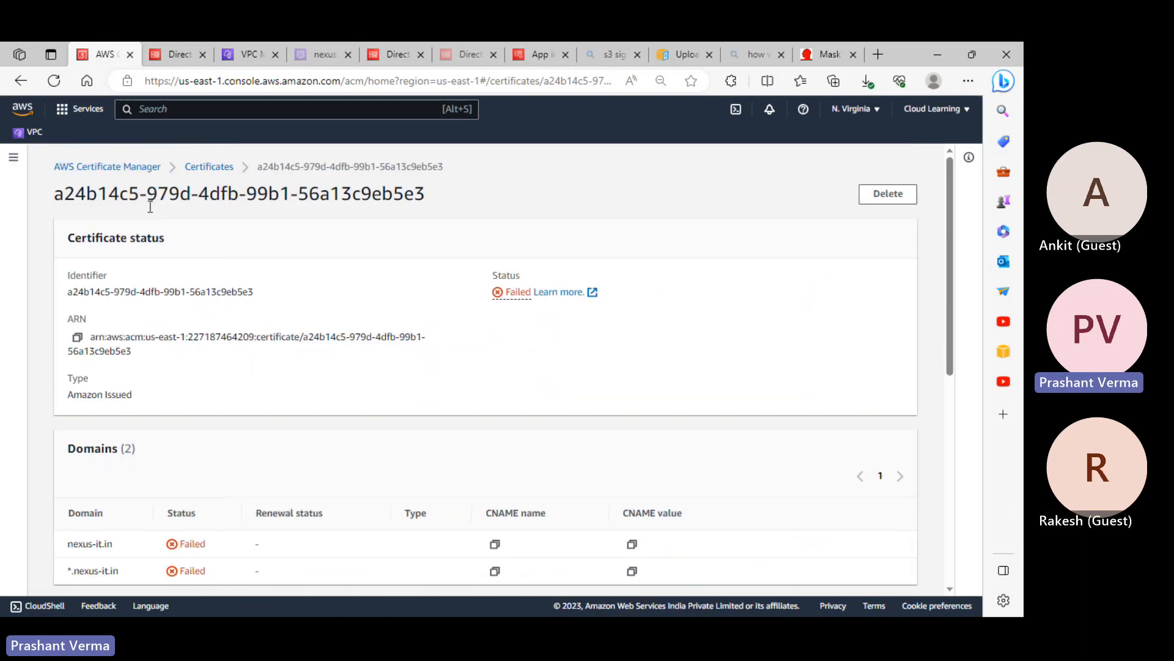
{"action": "left_click", "coordinate": [15, 160]}
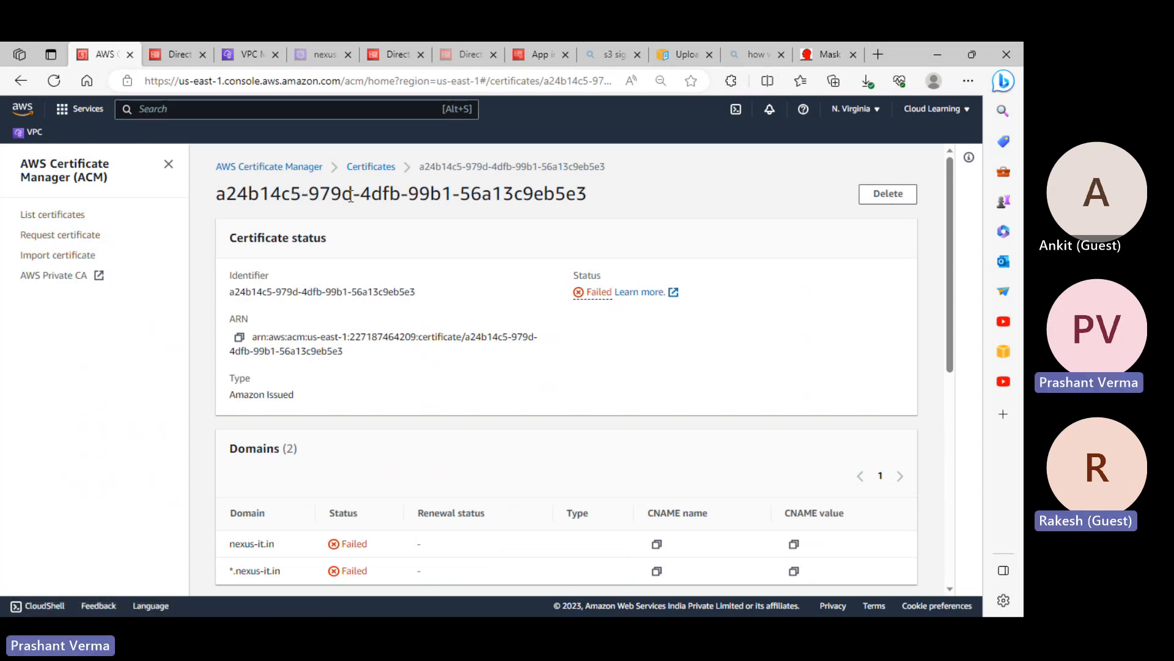
Open the nexus-it.in directory's details in Directory Service via a 'directory' search
{"action": "left_click", "coordinate": [160, 110]}
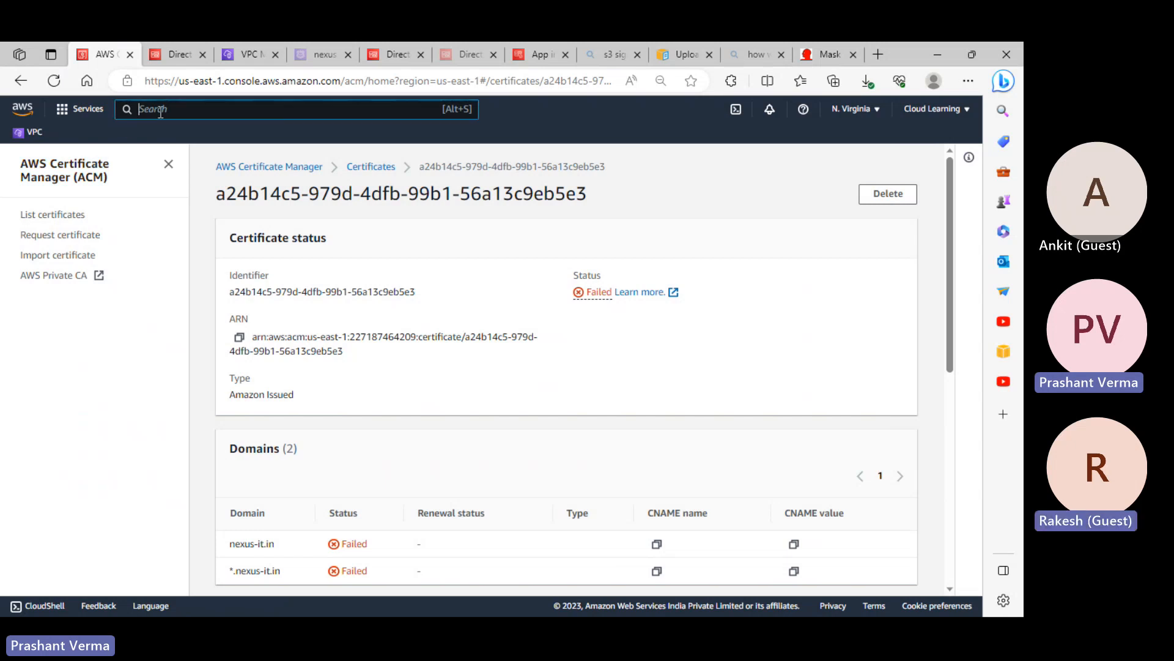
{"action": "type", "text": "directory"}
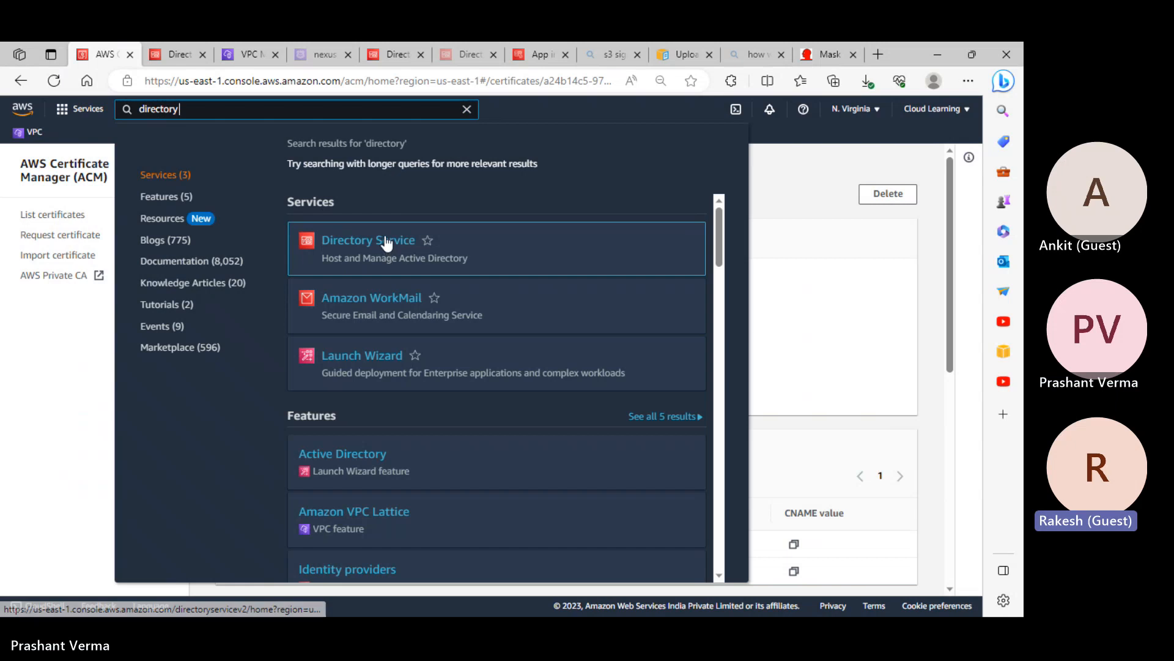
{"action": "left_click", "coordinate": [387, 240]}
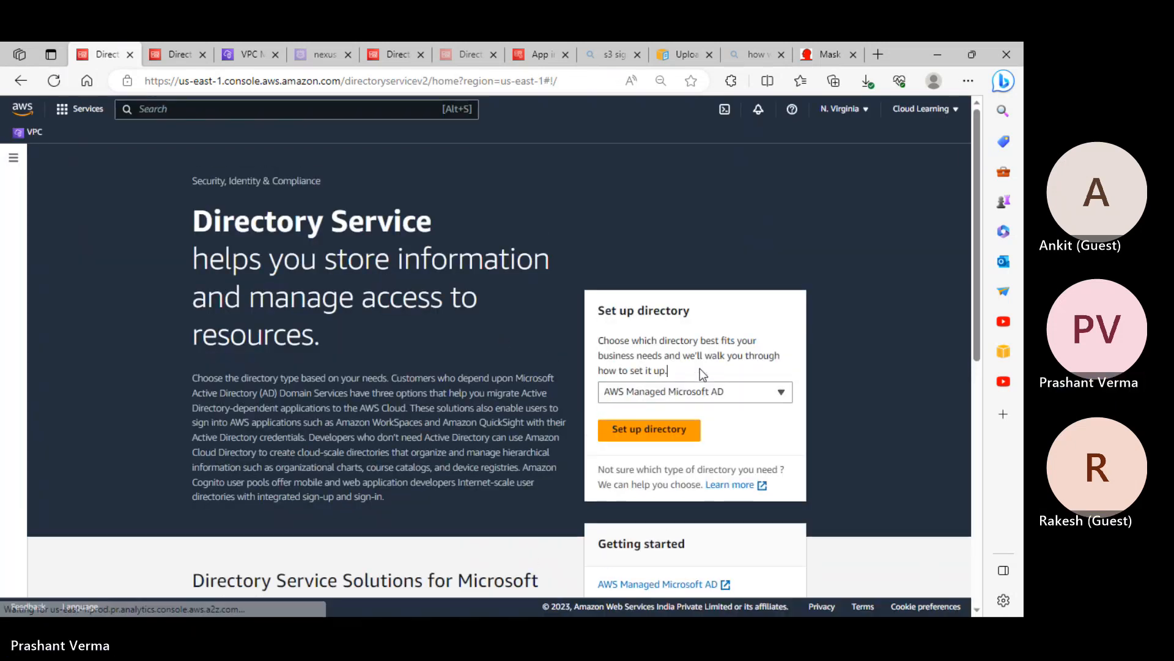
{"action": "left_click", "coordinate": [13, 156]}
{"action": "left_click", "coordinate": [46, 228]}
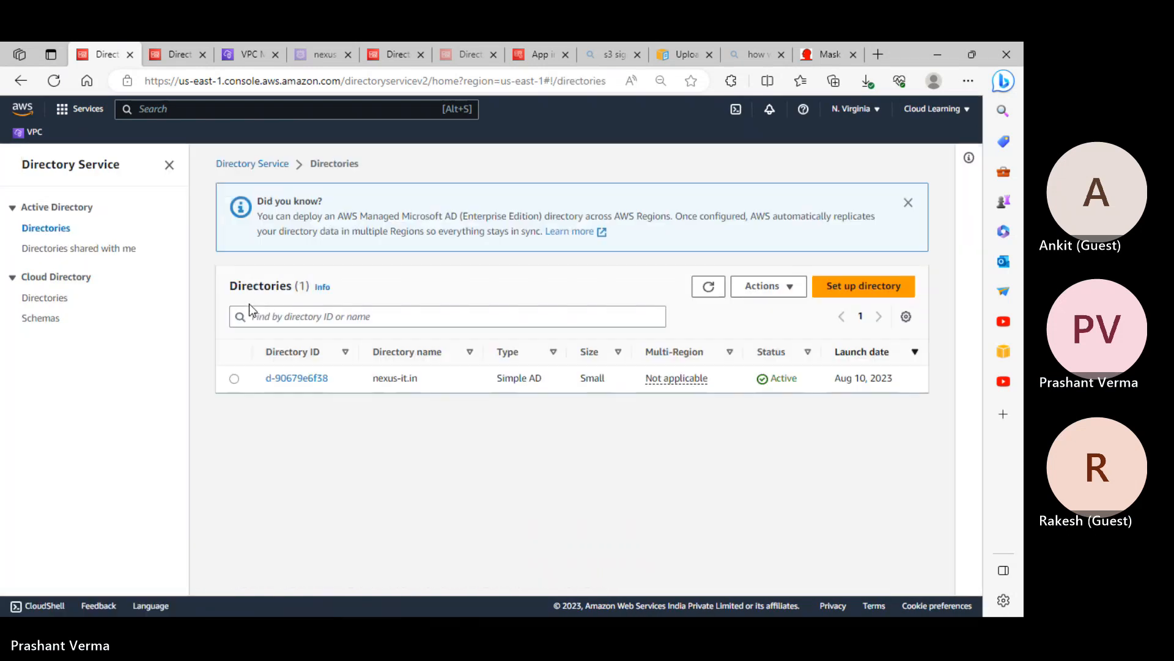
{"action": "left_click", "coordinate": [307, 383]}
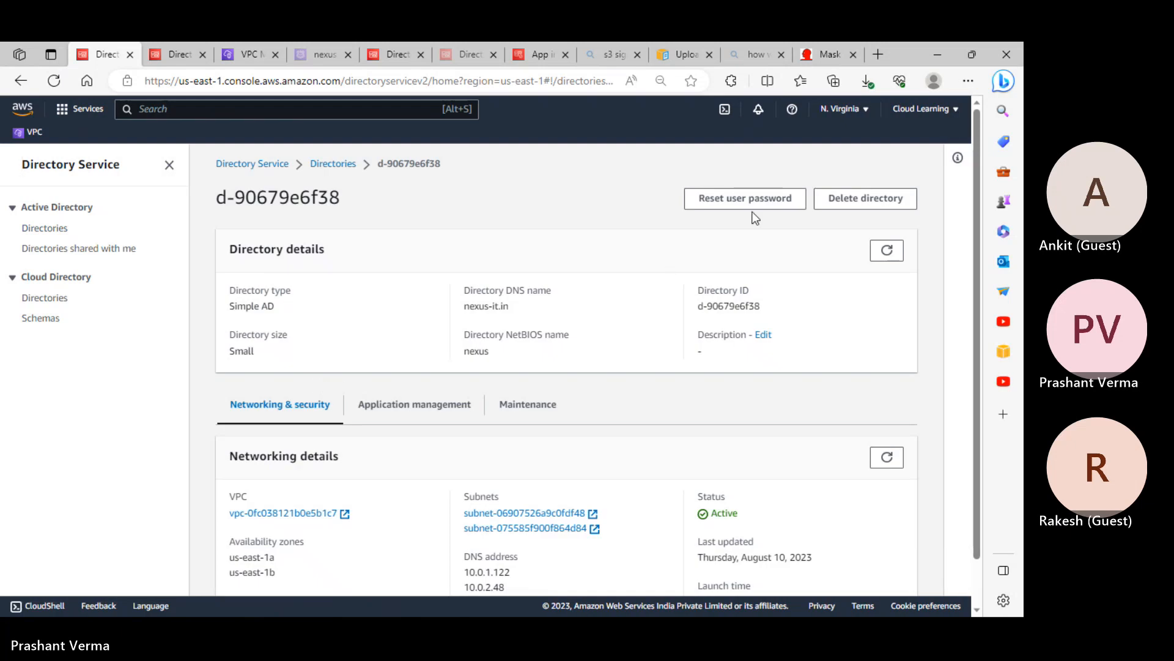
Go back to Directories, check the available actions, then reopen directory d-90679e6f38
{"action": "scroll", "coordinate": [761, 274], "scroll_direction": "down", "scroll_amount": 1}
{"action": "scroll", "coordinate": [762, 277], "scroll_direction": "up", "scroll_amount": 1}
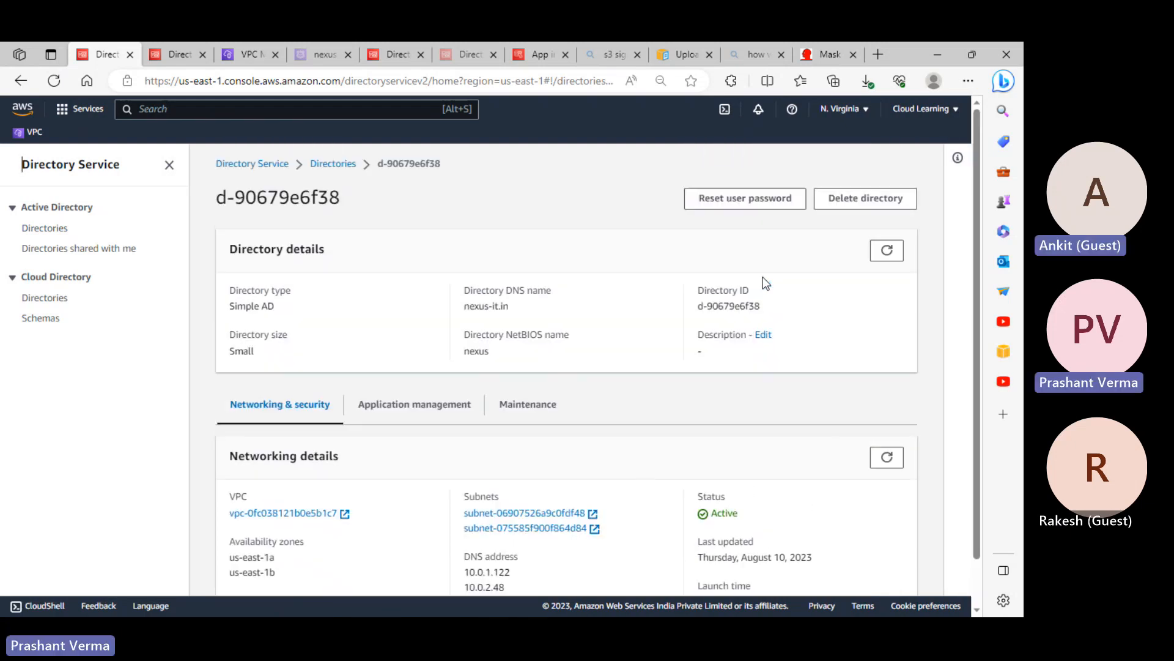
{"action": "left_click", "coordinate": [55, 232]}
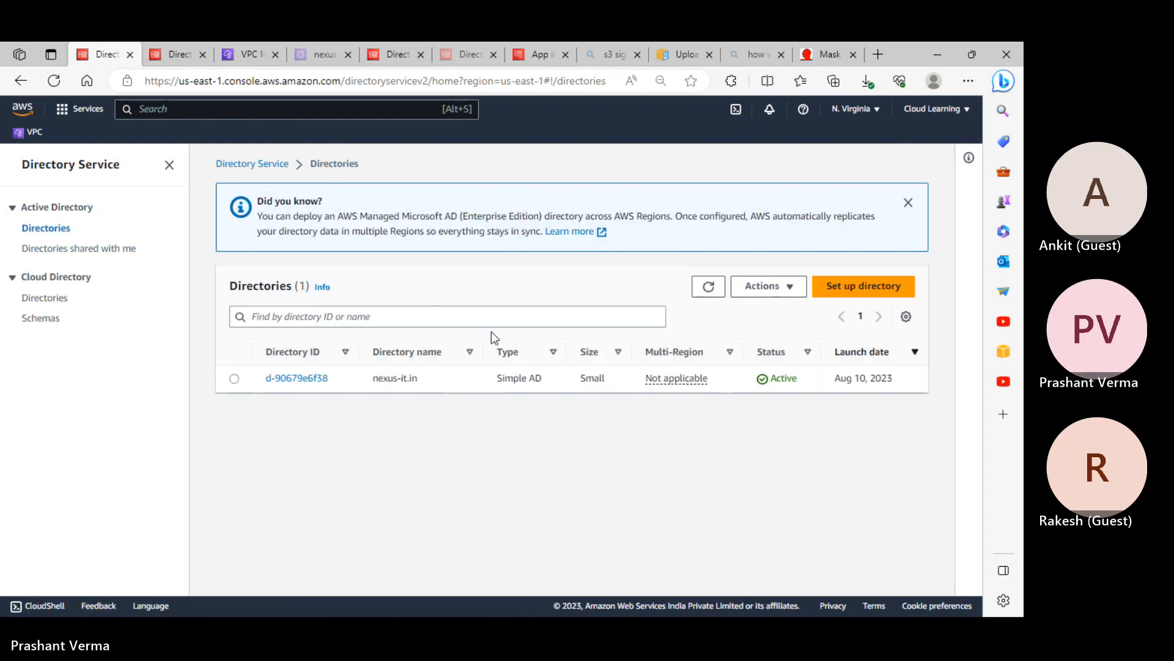
{"action": "left_click", "coordinate": [790, 290]}
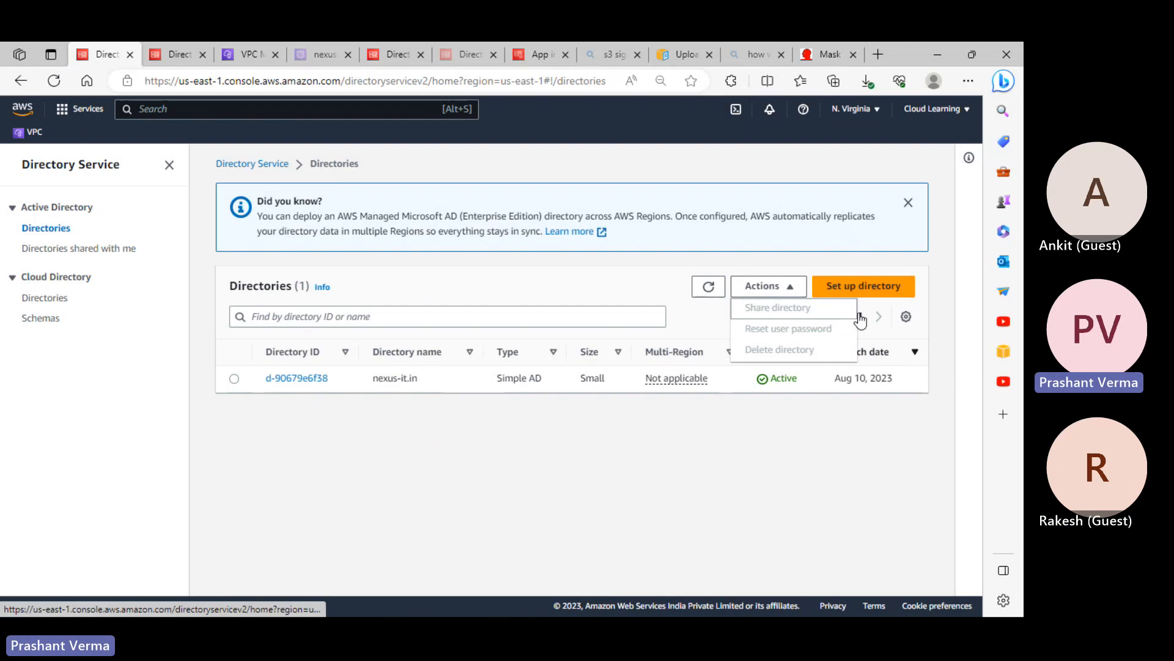
{"action": "left_click", "coordinate": [235, 378]}
{"action": "left_click", "coordinate": [305, 380]}
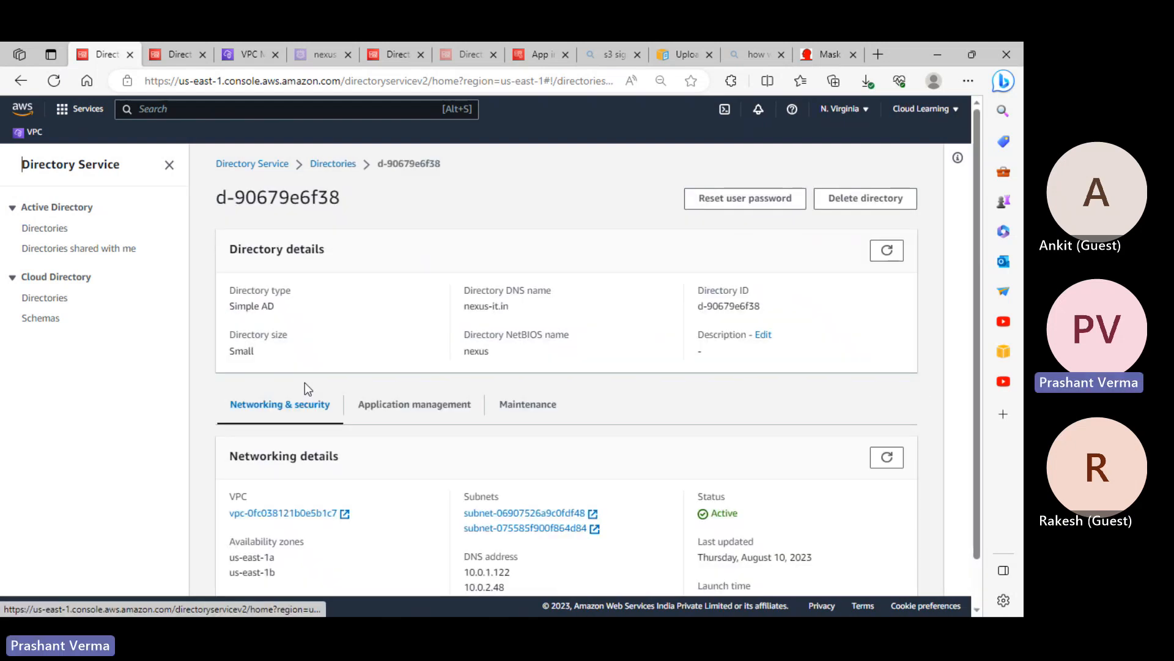
{"action": "scroll", "coordinate": [586, 344], "scroll_direction": "down", "scroll_amount": 1}
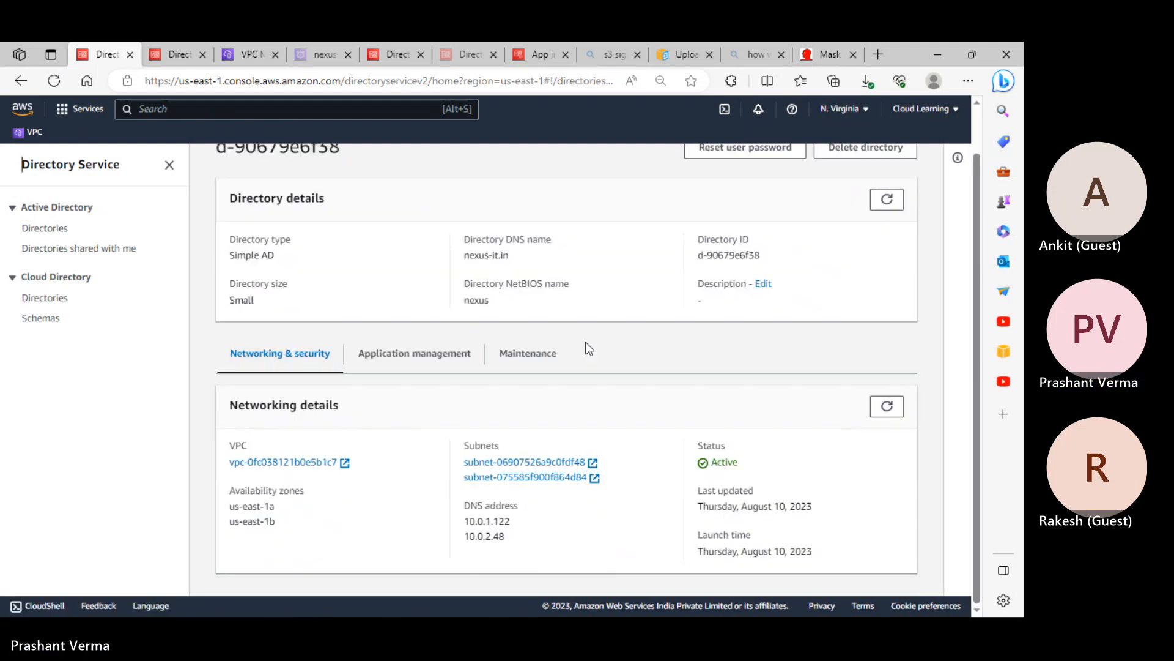
{"action": "left_click", "coordinate": [439, 365]}
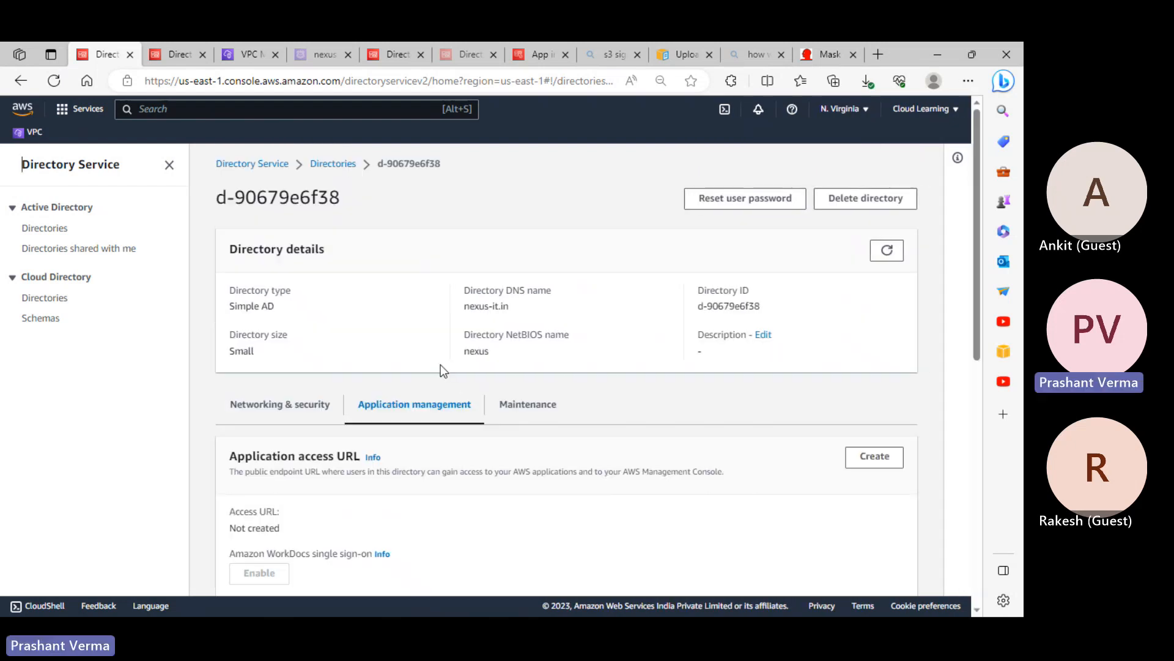
{"action": "scroll", "coordinate": [547, 458], "scroll_direction": "down", "scroll_amount": 5}
{"action": "scroll", "coordinate": [547, 456], "scroll_direction": "up", "scroll_amount": 4}
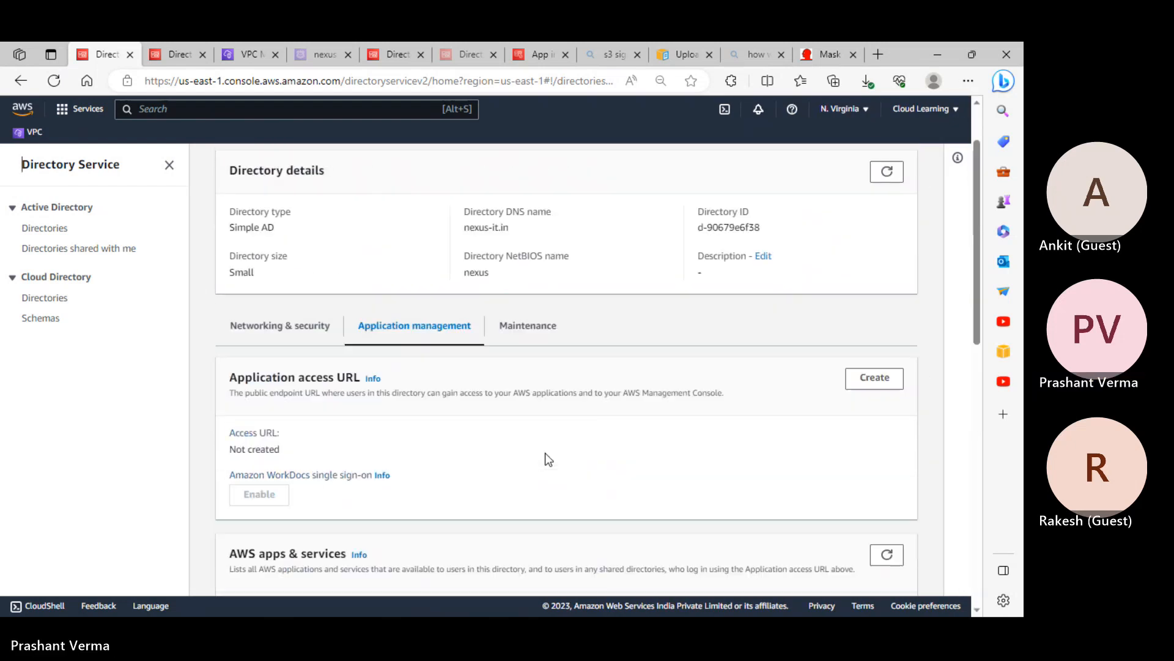
{"action": "scroll", "coordinate": [545, 443], "scroll_direction": "down", "scroll_amount": 1}
{"action": "scroll", "coordinate": [536, 426], "scroll_direction": "down", "scroll_amount": 5}
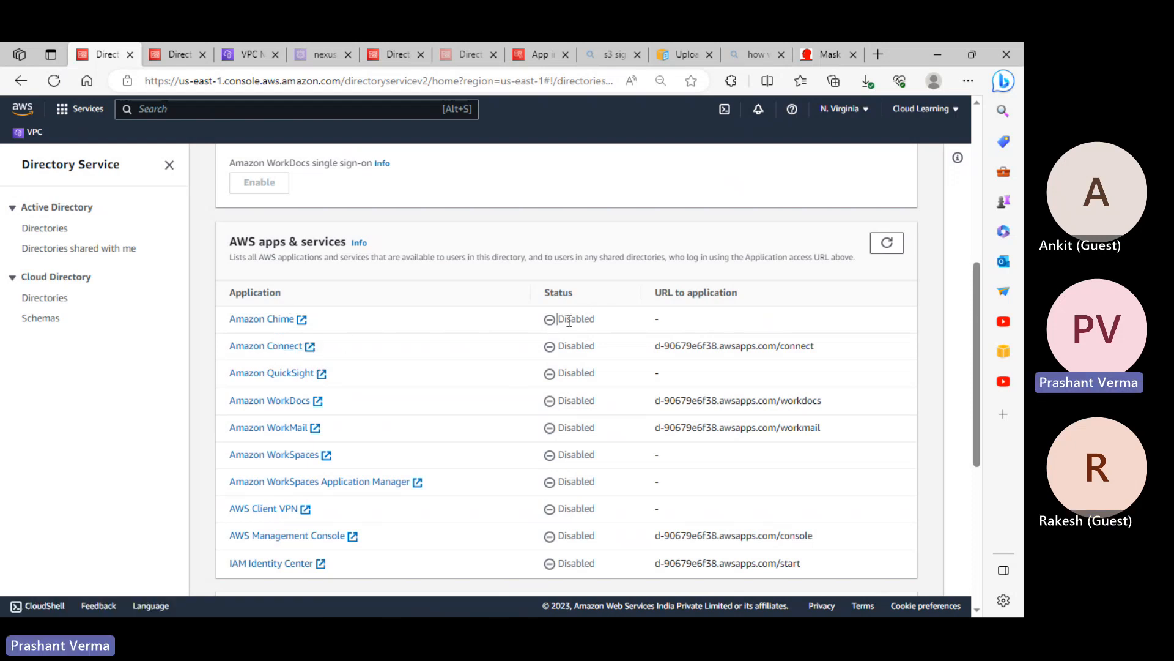
{"action": "scroll", "coordinate": [468, 350], "scroll_direction": "up", "scroll_amount": 3}
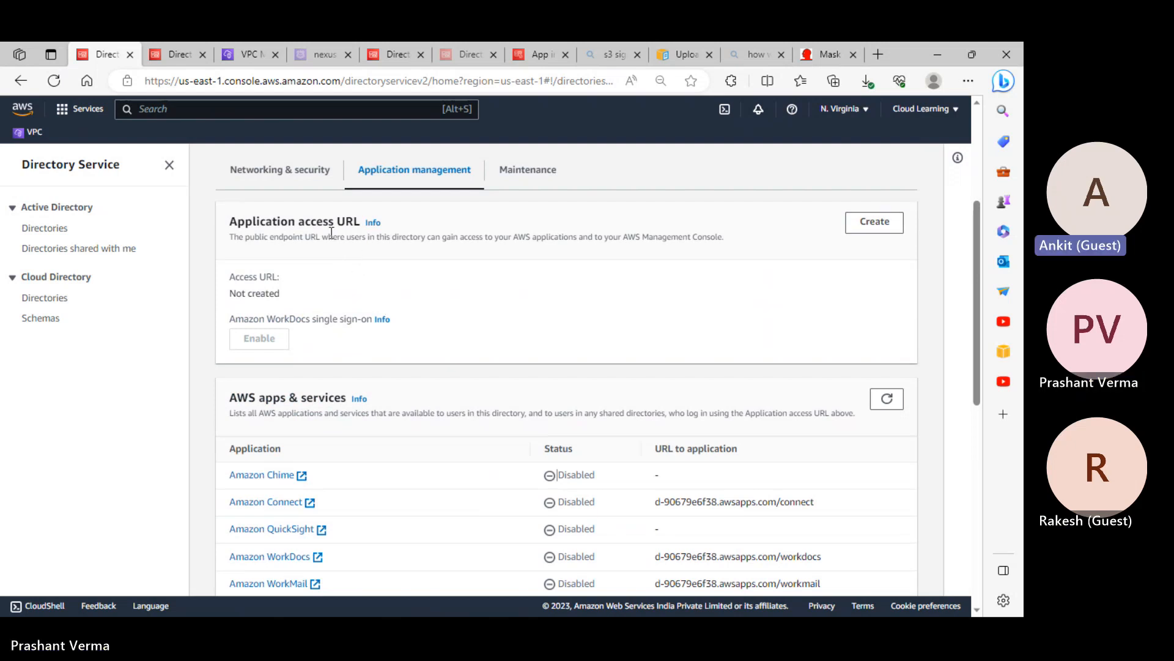
View nexus-it.in's Maintenance tab, opening and cancelling the Reset user password form
{"action": "left_click", "coordinate": [526, 171]}
{"action": "scroll", "coordinate": [495, 196], "scroll_direction": "up", "scroll_amount": 4}
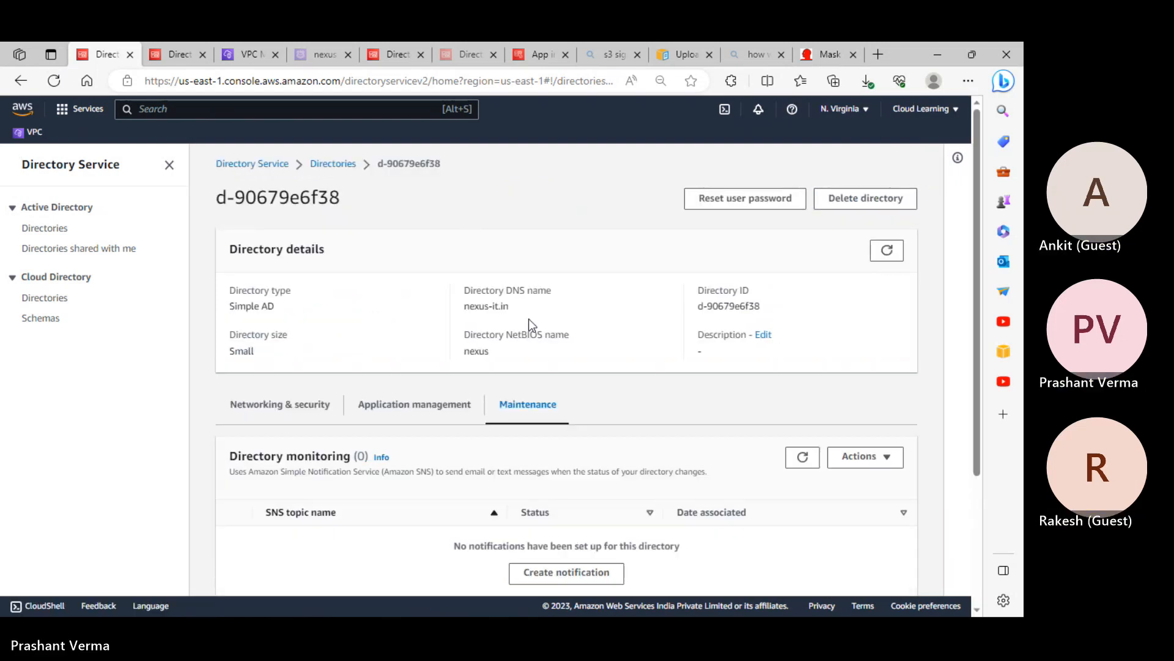
{"action": "scroll", "coordinate": [545, 342], "scroll_direction": "down", "scroll_amount": 3}
{"action": "scroll", "coordinate": [686, 394], "scroll_direction": "up", "scroll_amount": 3}
{"action": "left_click", "coordinate": [733, 200]}
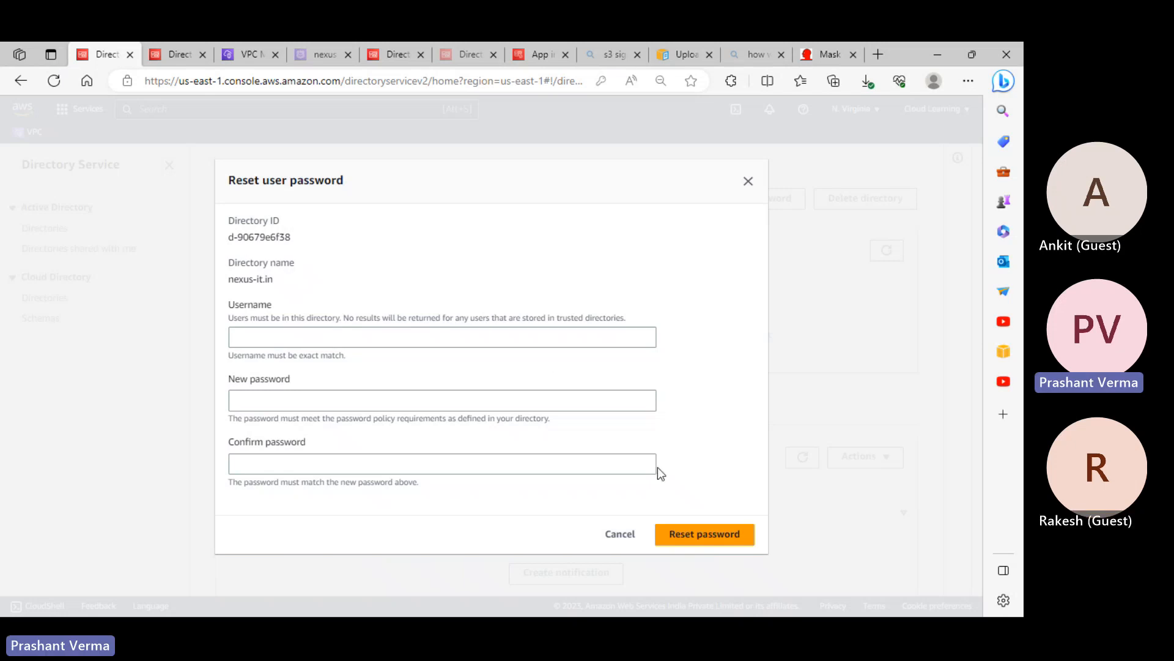
{"action": "left_click", "coordinate": [620, 534]}
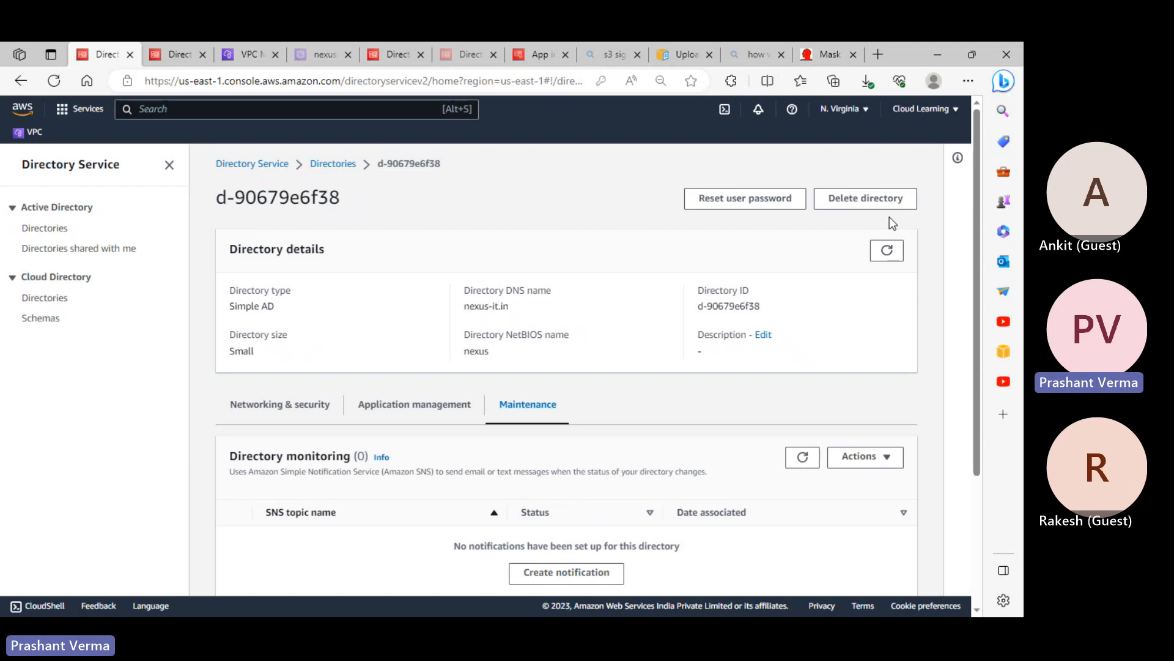
{"action": "scroll", "coordinate": [777, 352], "scroll_direction": "down", "scroll_amount": 3}
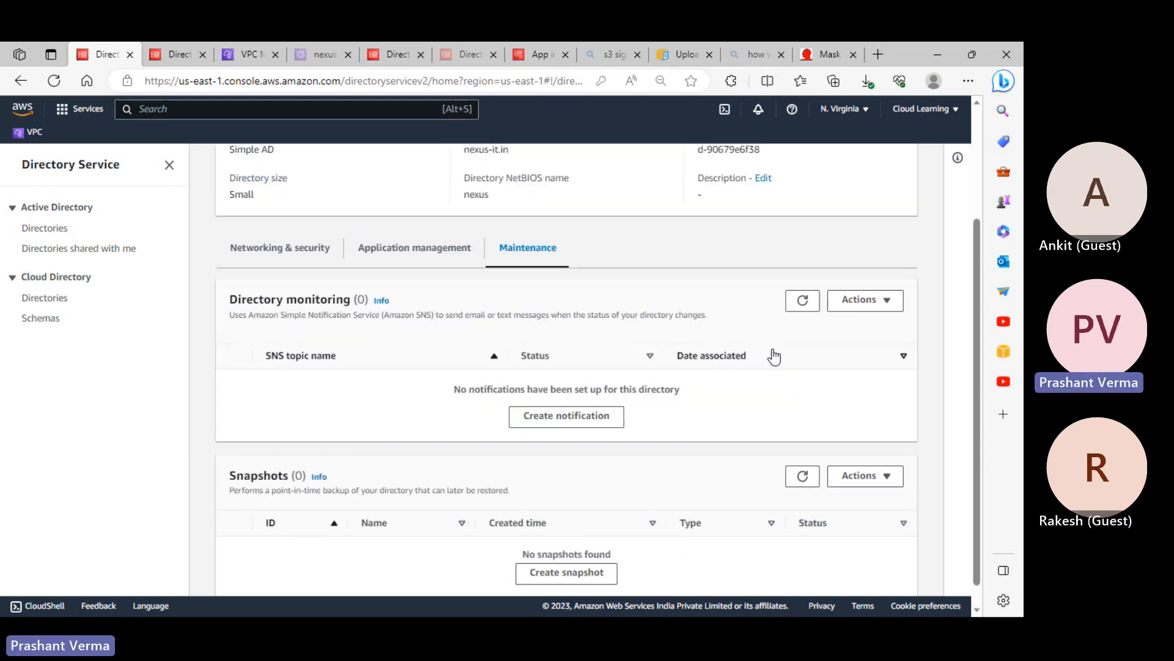
{"action": "left_click", "coordinate": [303, 256]}
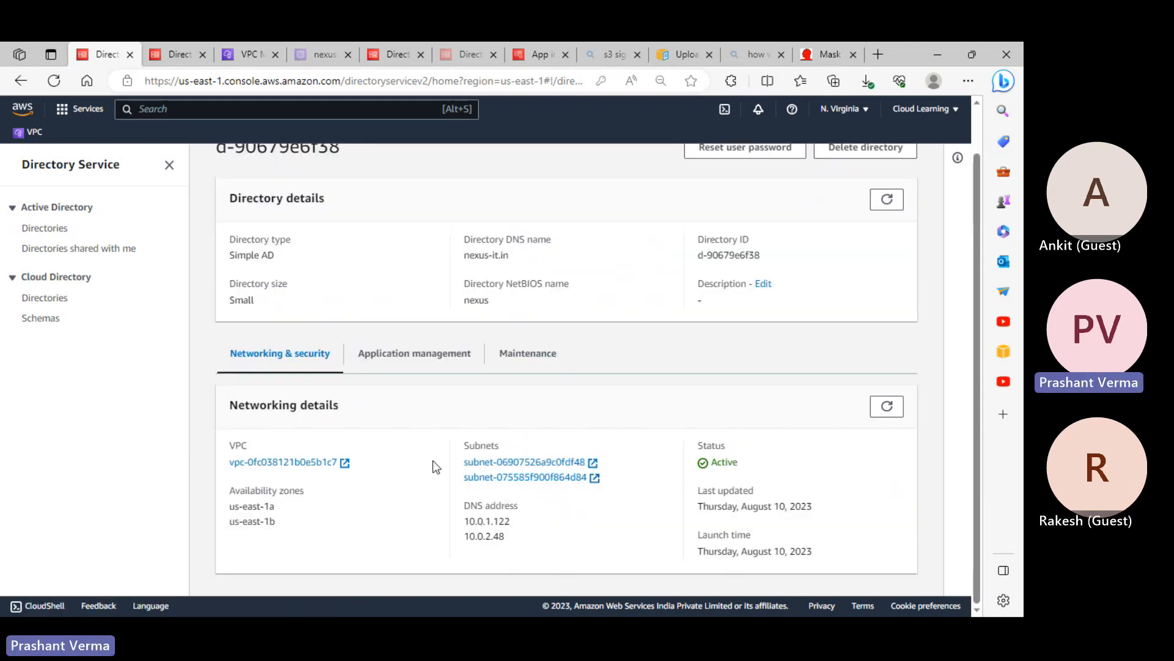
{"action": "left_click", "coordinate": [433, 361]}
{"action": "scroll", "coordinate": [520, 481], "scroll_direction": "down", "scroll_amount": 3}
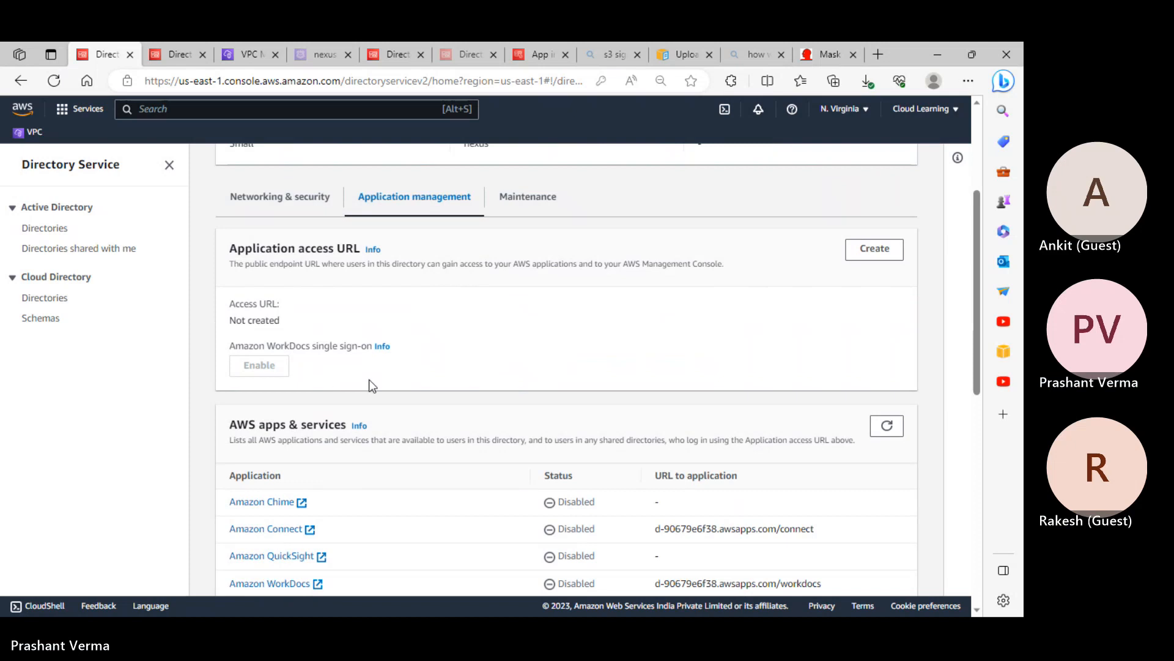
{"action": "scroll", "coordinate": [371, 384], "scroll_direction": "up", "scroll_amount": 3}
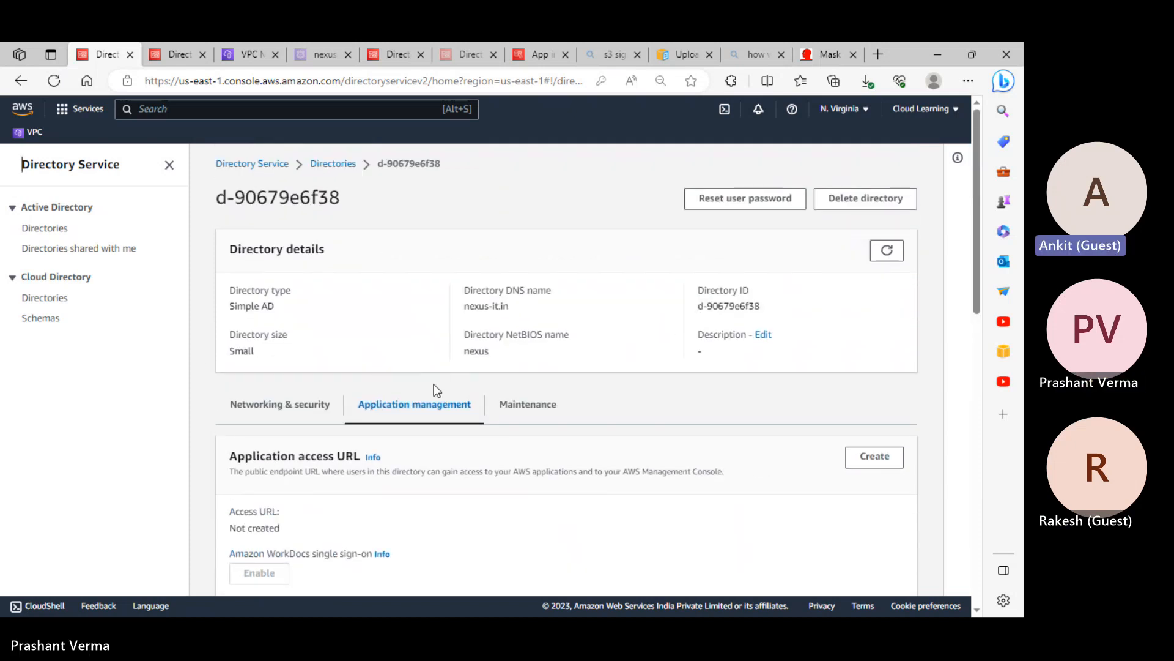
{"action": "left_click", "coordinate": [88, 252]}
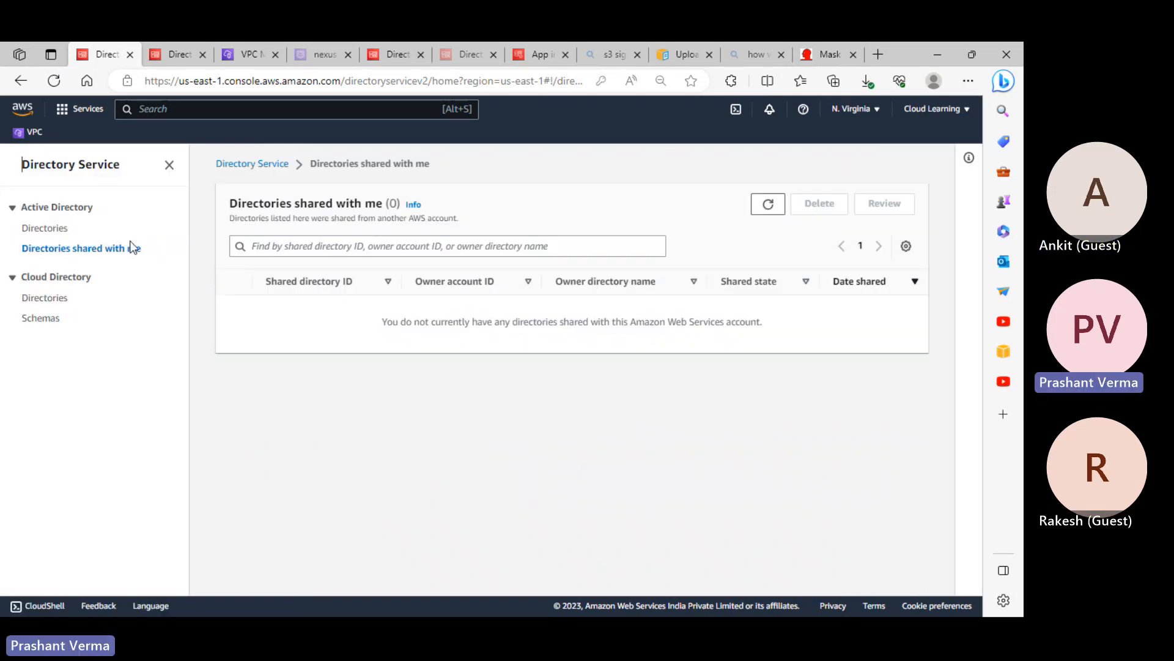
{"action": "left_click", "coordinate": [29, 229]}
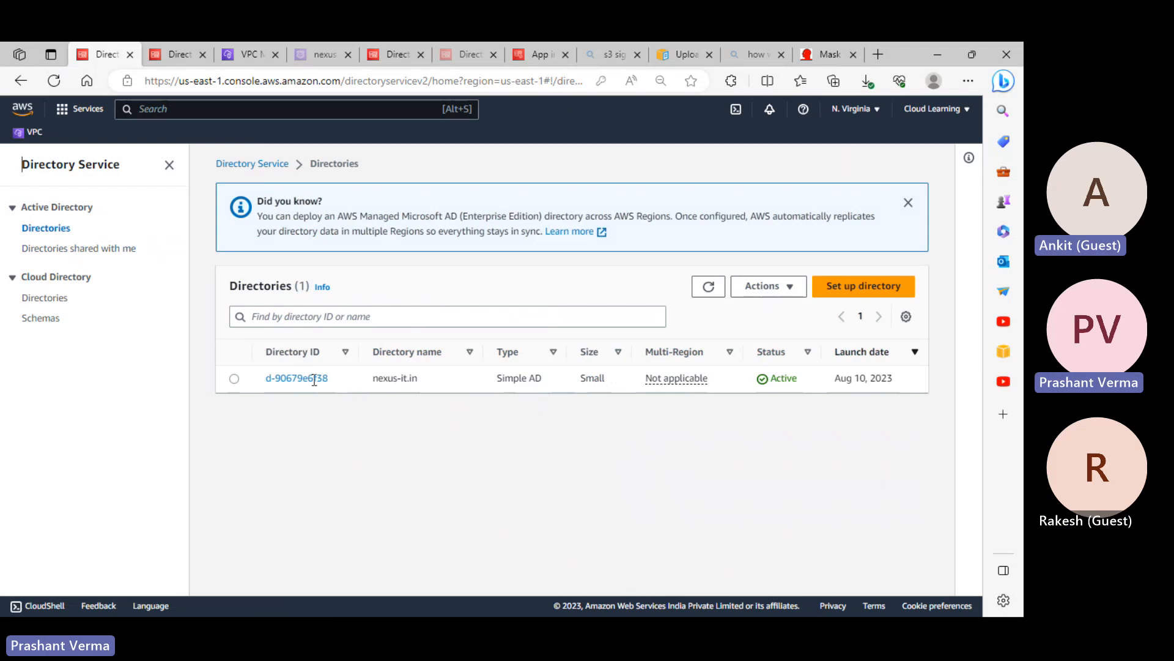
{"action": "left_click", "coordinate": [314, 378]}
{"action": "scroll", "coordinate": [604, 432], "scroll_direction": "down", "scroll_amount": 1}
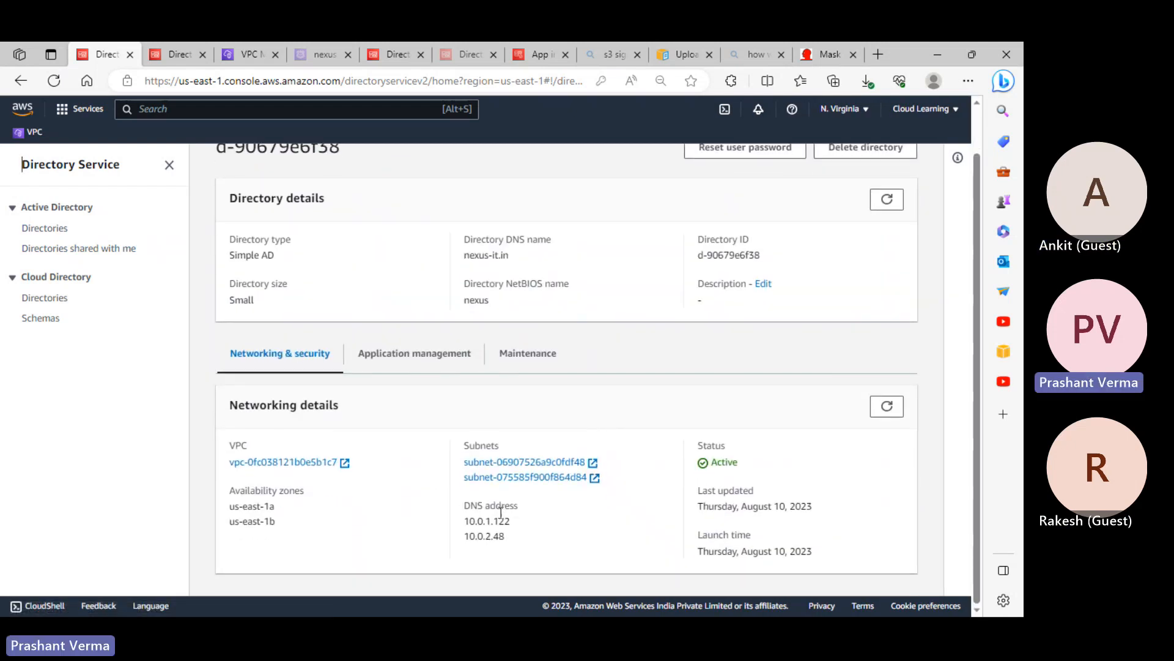
{"action": "left_click", "coordinate": [455, 359]}
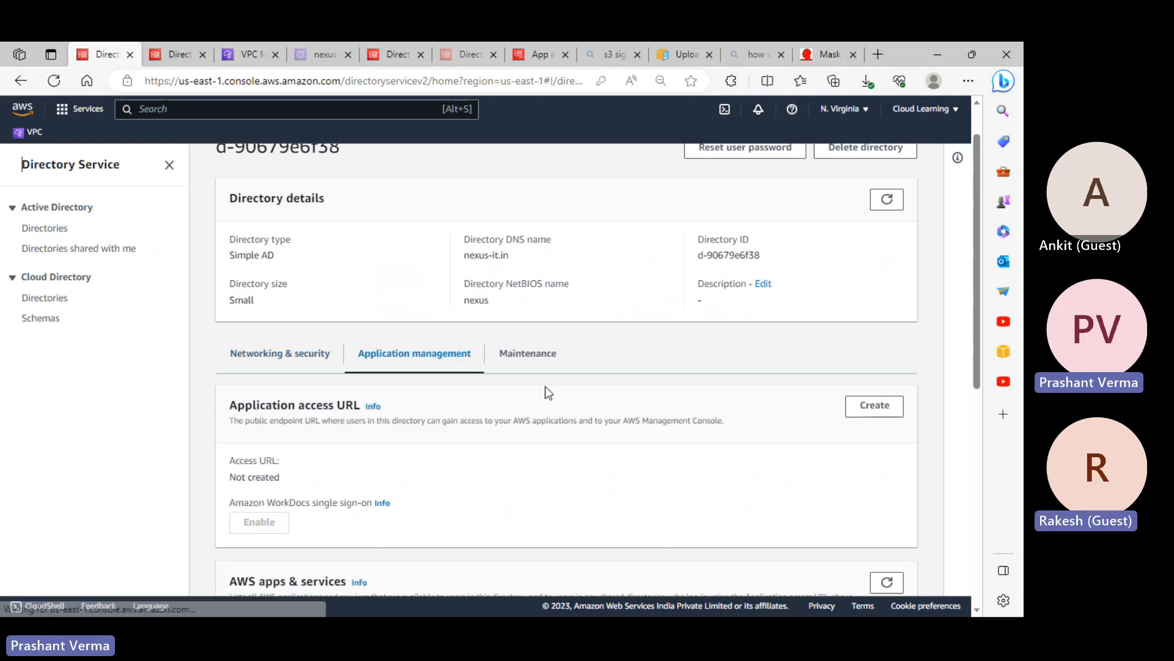
{"action": "scroll", "coordinate": [548, 392], "scroll_direction": "down", "scroll_amount": 10}
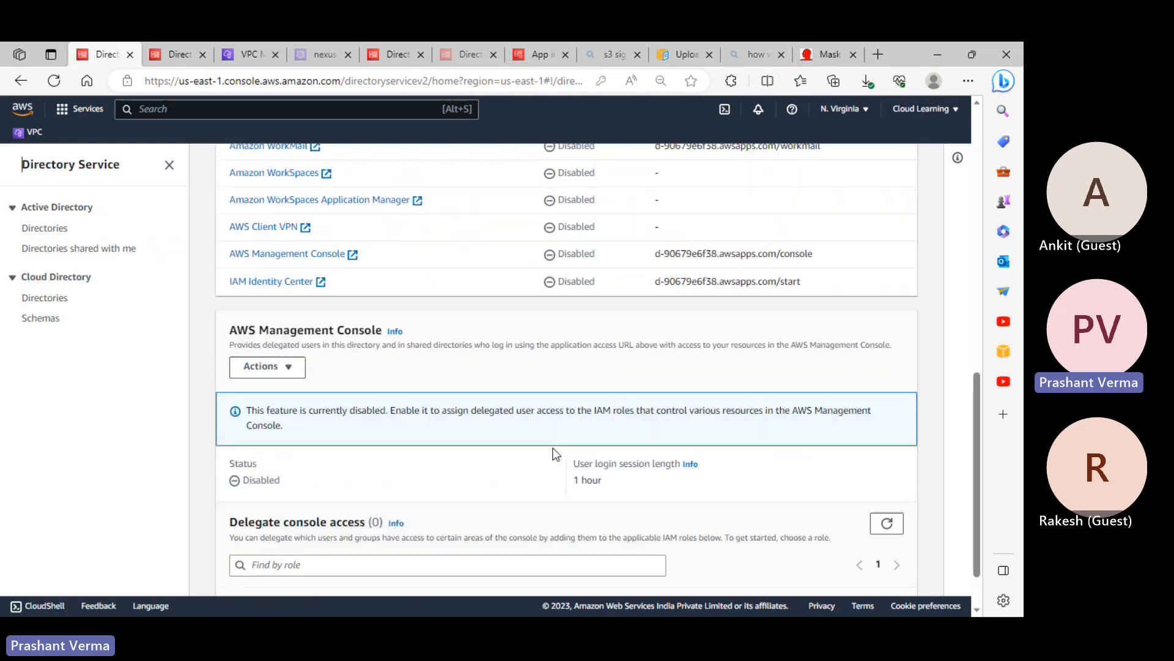
{"action": "left_click", "coordinate": [300, 366]}
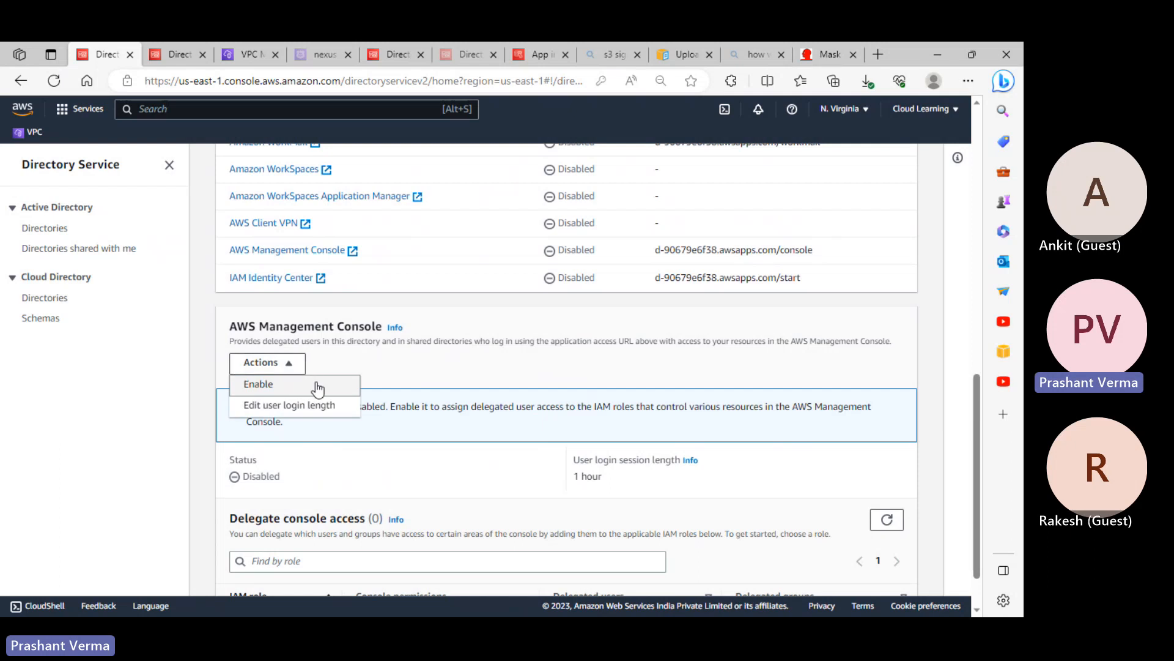
{"action": "left_click", "coordinate": [475, 378]}
{"action": "scroll", "coordinate": [483, 428], "scroll_direction": "down", "scroll_amount": 1}
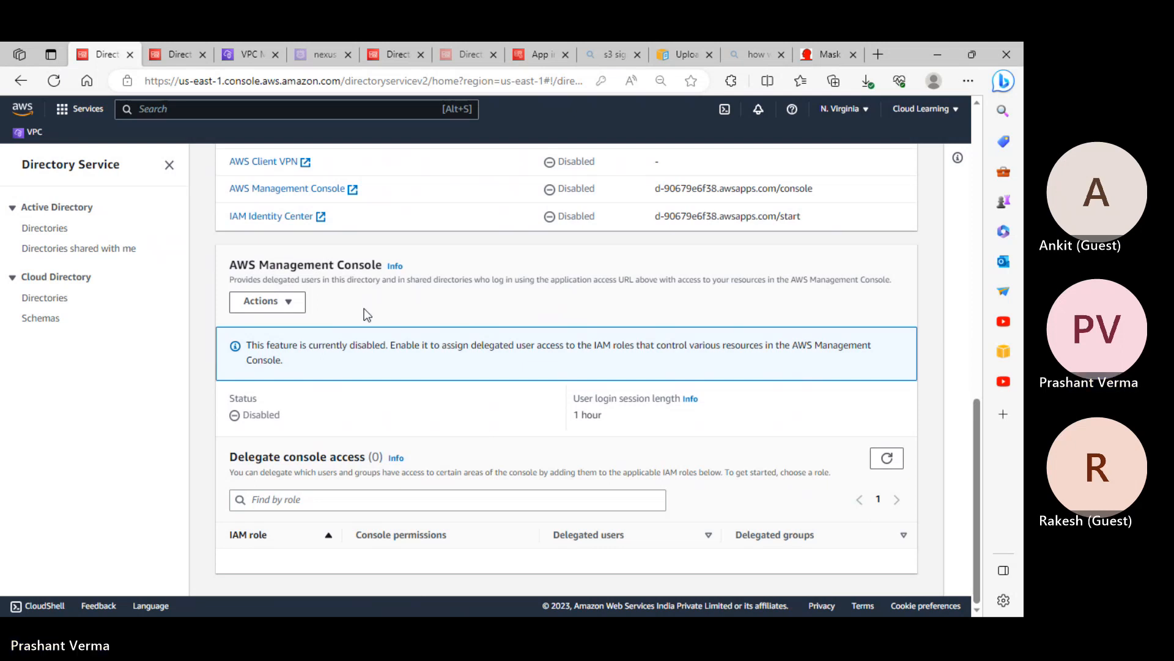
{"action": "scroll", "coordinate": [477, 312], "scroll_direction": "up", "scroll_amount": 6}
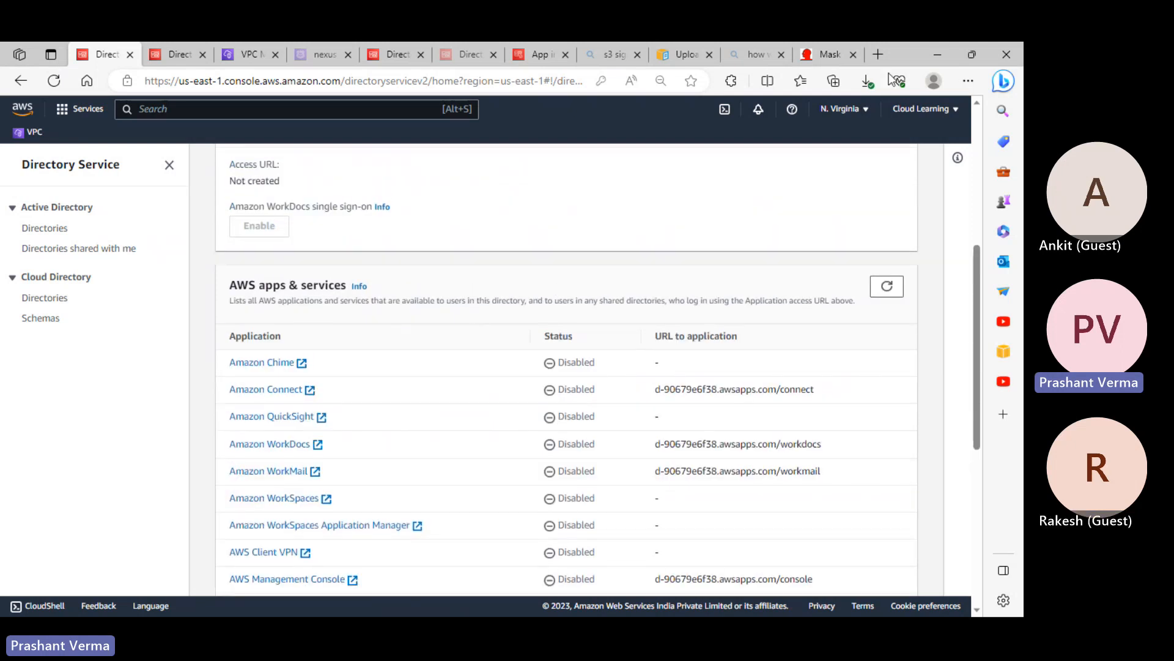
Minimize Edge and close the spare Remote Desktop Connection dialog
{"action": "left_click", "coordinate": [940, 53]}
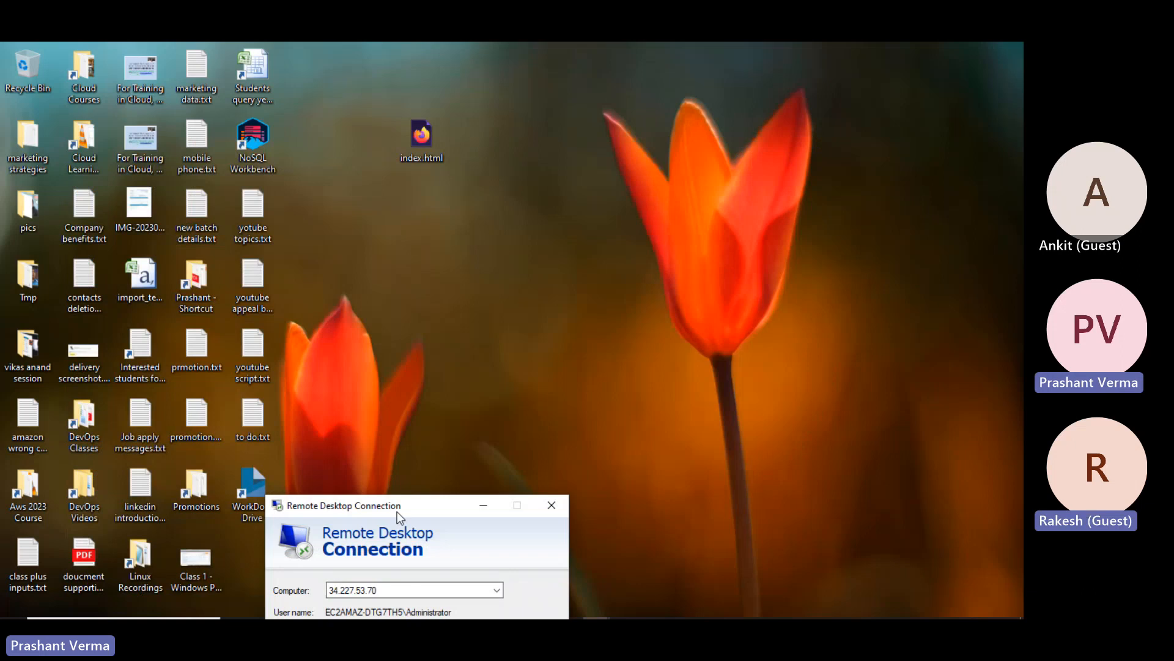
{"action": "left_click_drag", "start_coordinate": [397, 510], "coordinate": [492, 302]}
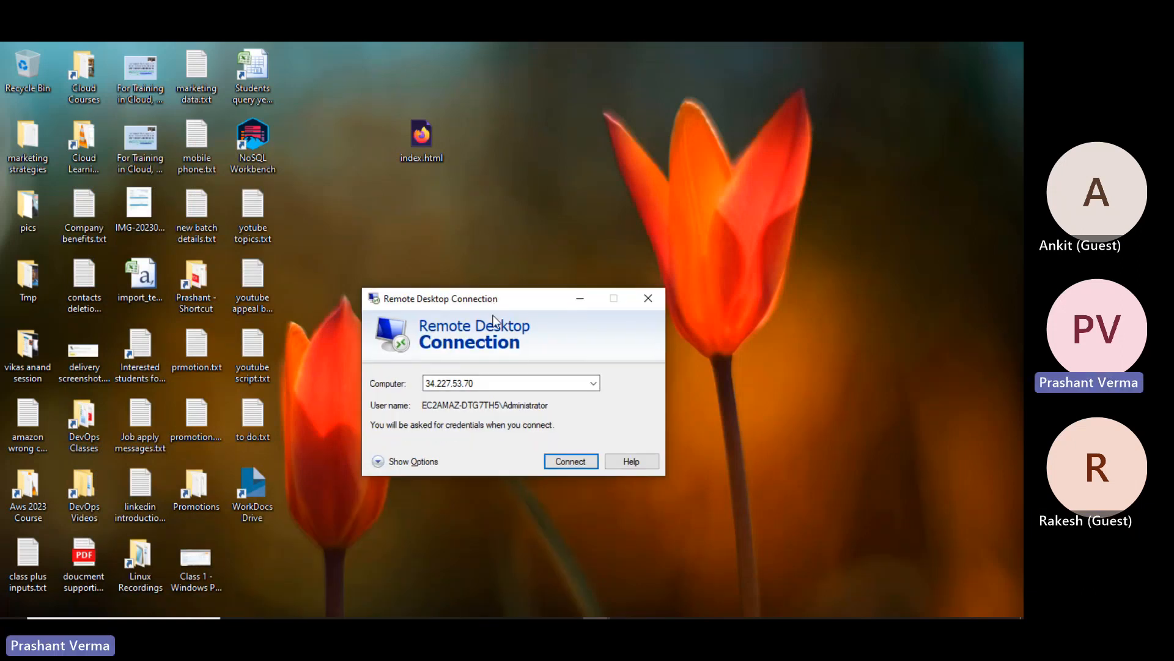
{"action": "left_click", "coordinate": [649, 299]}
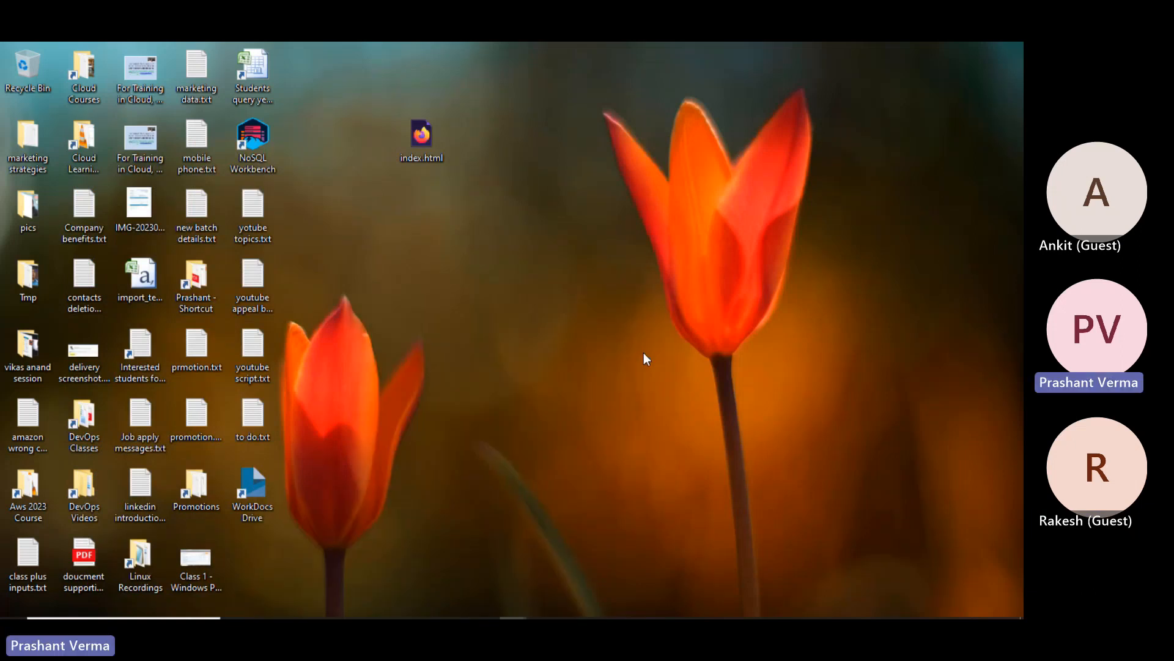
Minimize the remote server session and switch back to the Directory Service browser window
{"action": "left_click", "coordinate": [595, 606]}
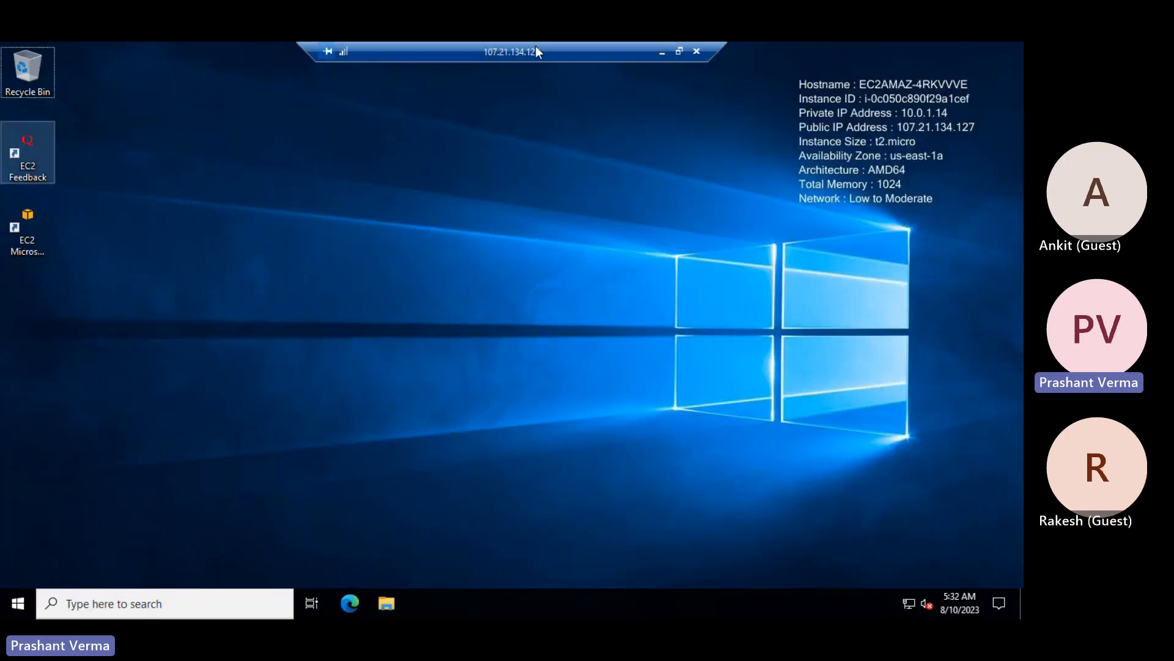
{"action": "left_click", "coordinate": [662, 51]}
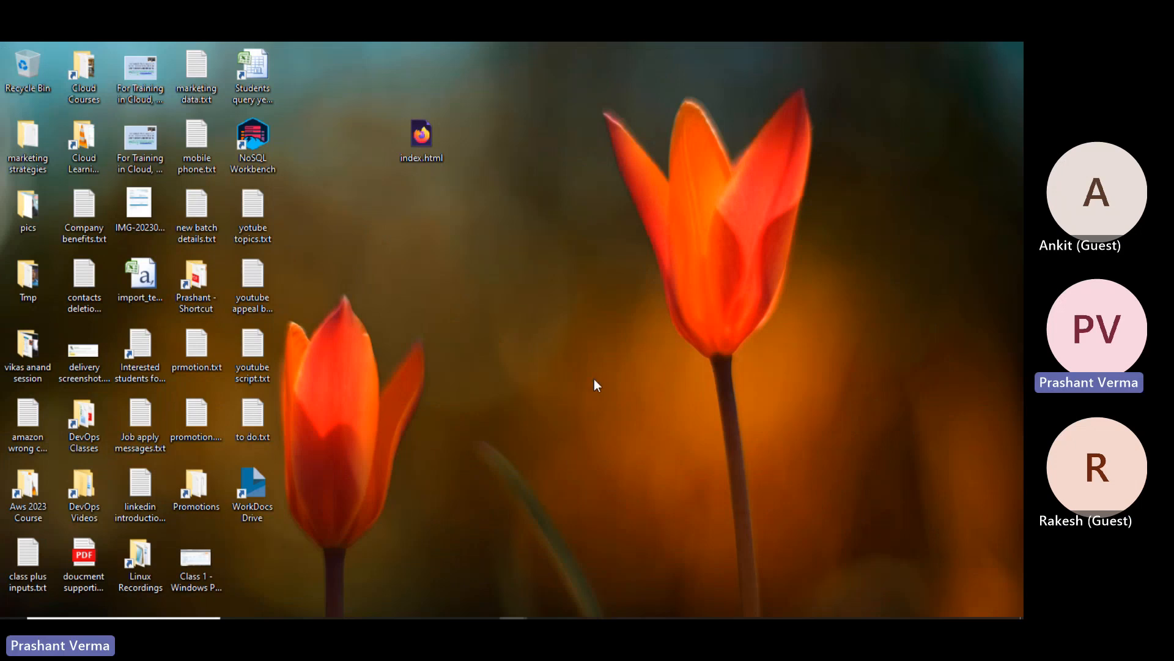
{"action": "mouse_move", "coordinate": [718, 617]}
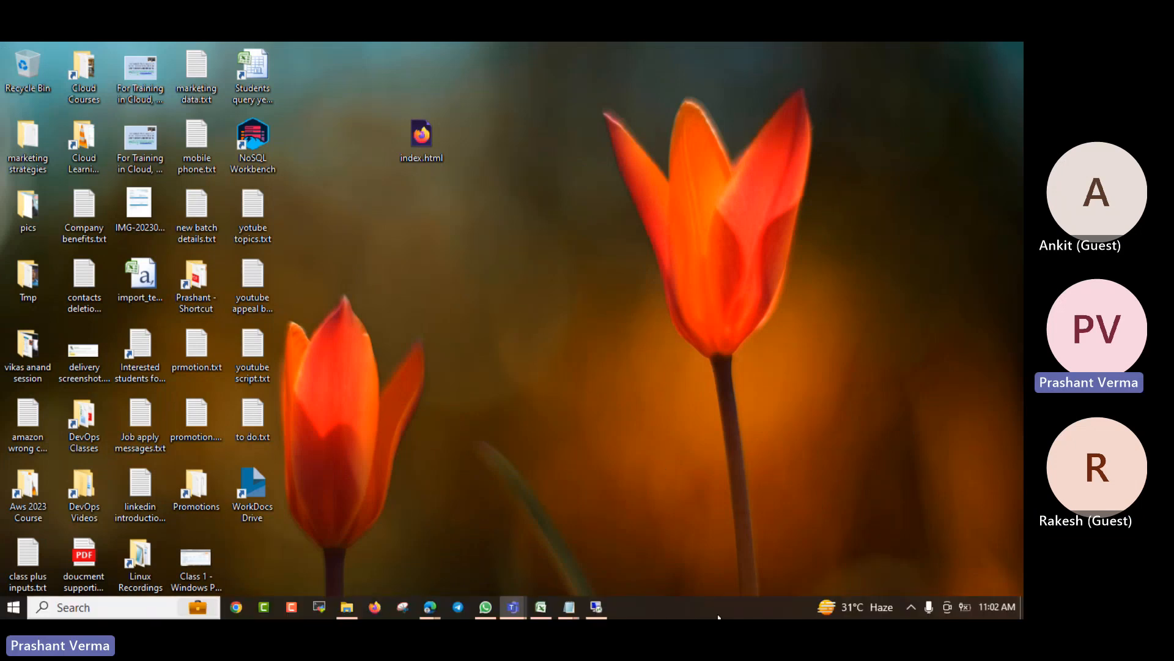
{"action": "left_click", "coordinate": [595, 606]}
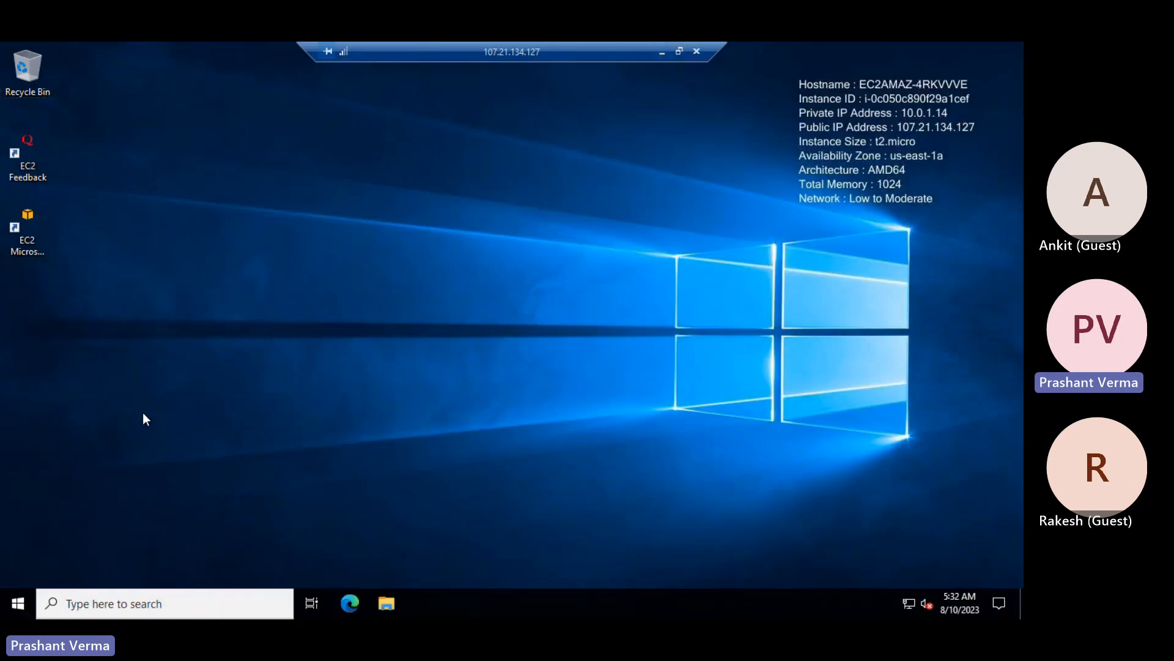
{"action": "left_click", "coordinate": [661, 52]}
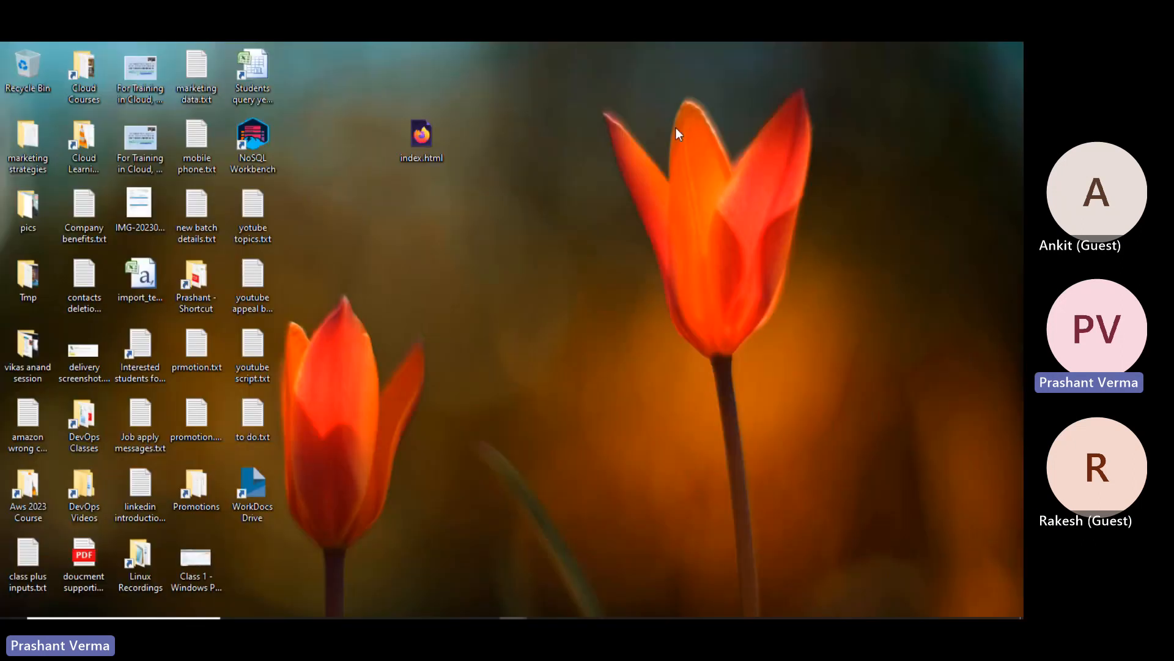
{"action": "key", "text": "alt+Tab"}
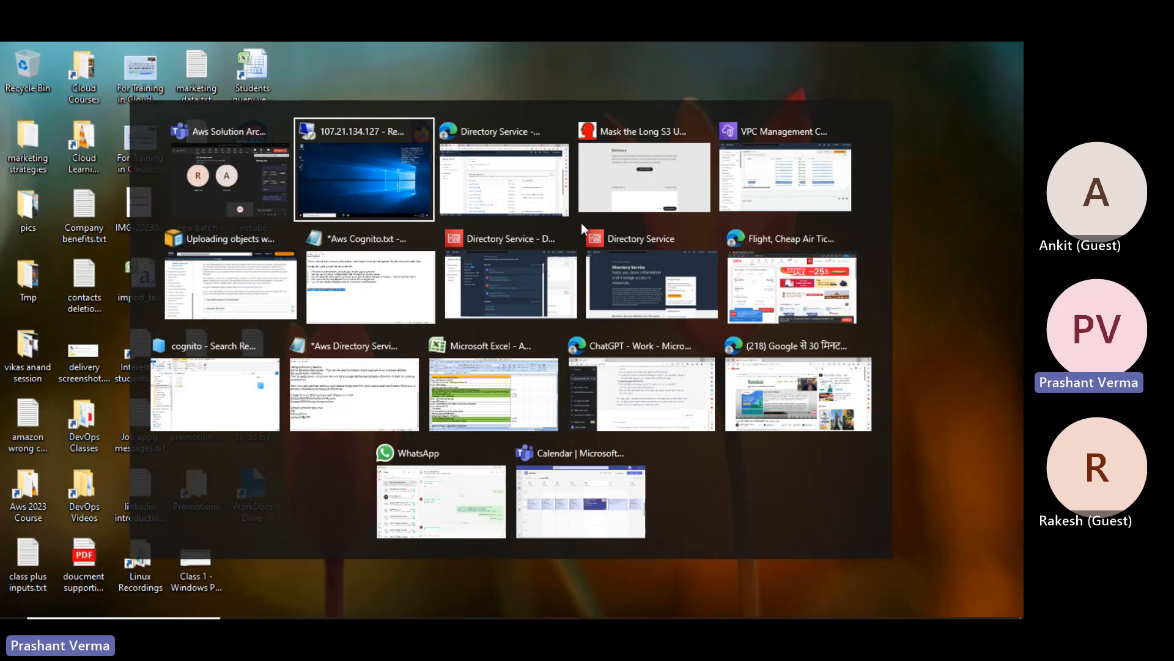
{"action": "key", "text": "alt+Tab"}
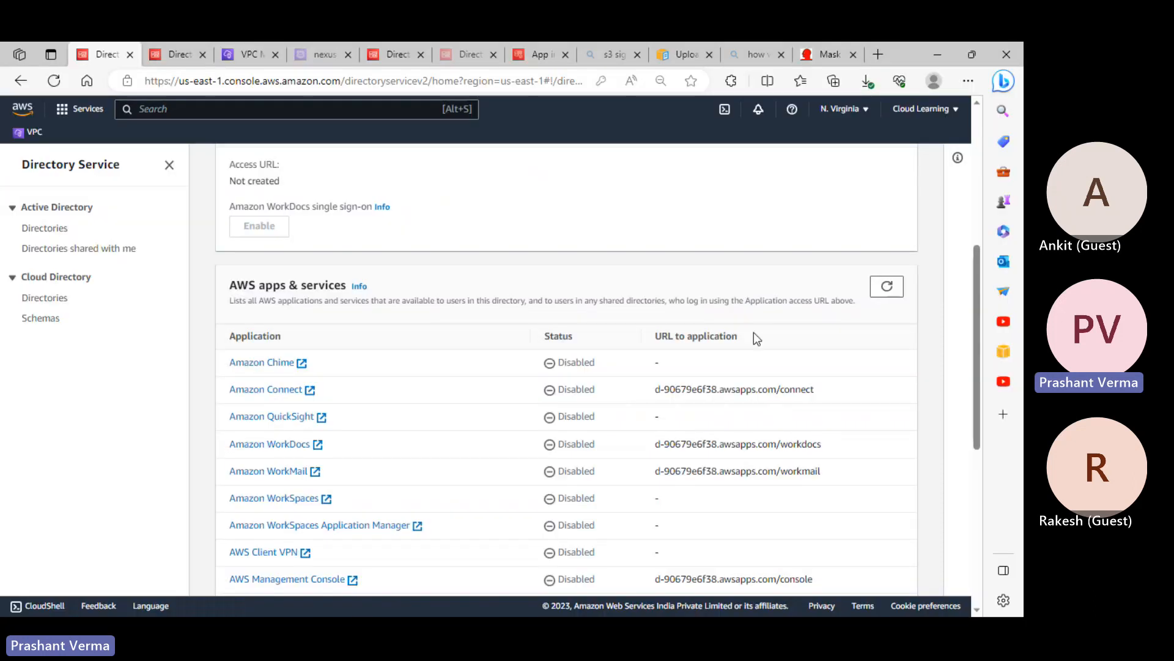
{"action": "scroll", "coordinate": [648, 338], "scroll_direction": "up", "scroll_amount": 5}
{"action": "scroll", "coordinate": [473, 422], "scroll_direction": "down", "scroll_amount": 4}
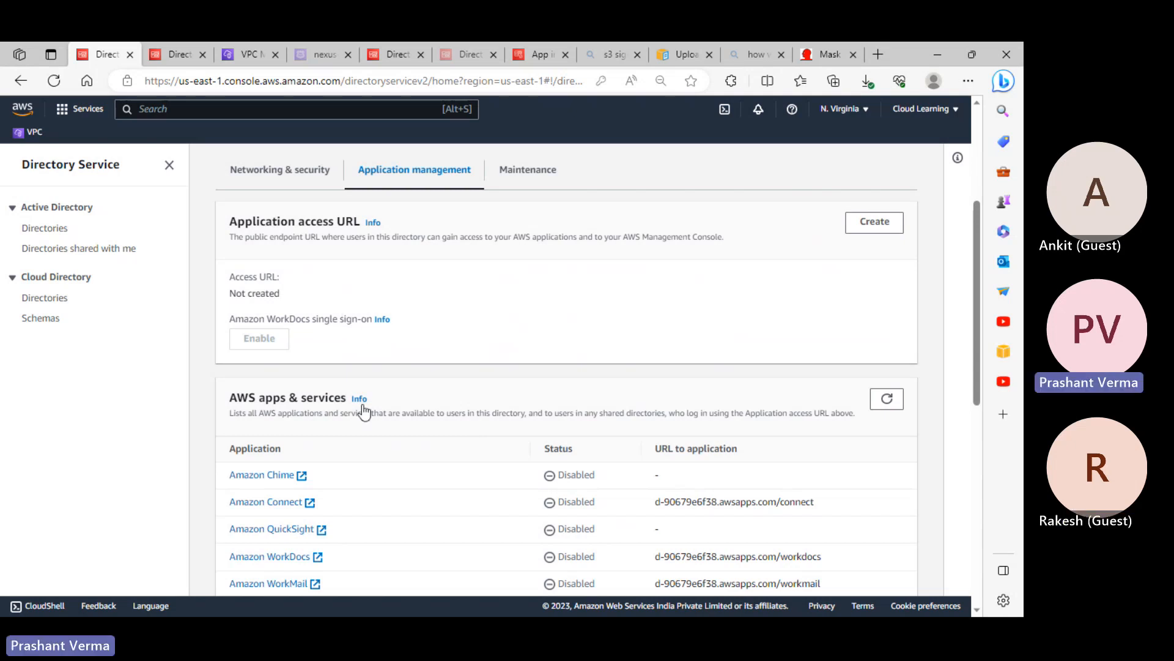
{"action": "scroll", "coordinate": [369, 446], "scroll_direction": "down", "scroll_amount": 3}
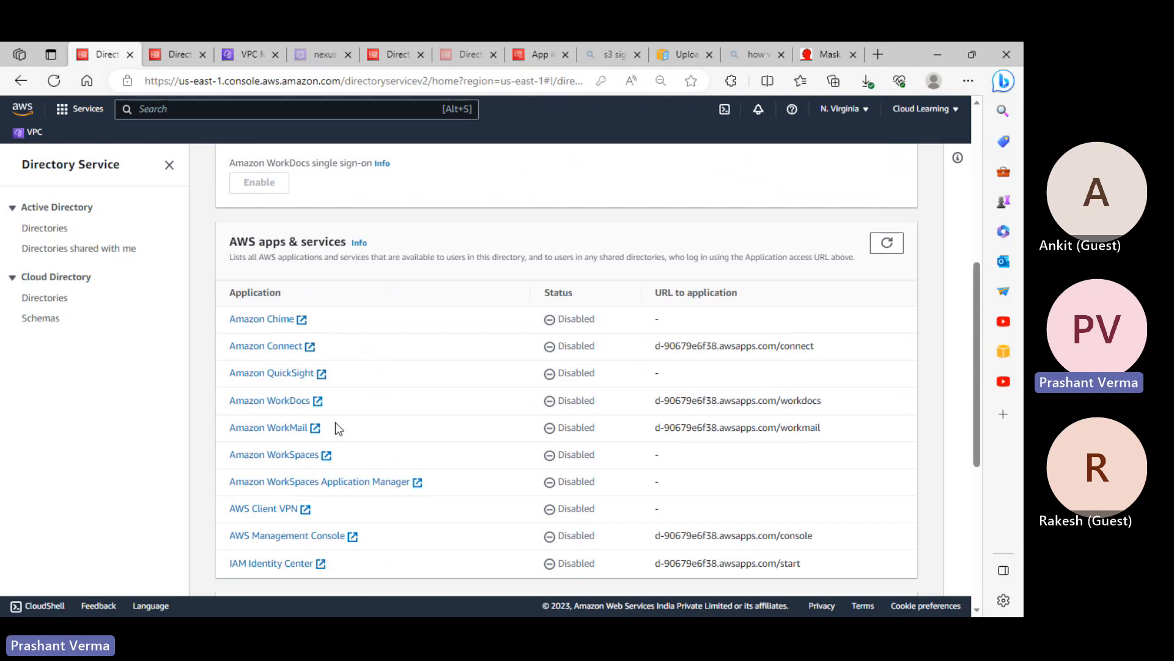
{"action": "scroll", "coordinate": [337, 427], "scroll_direction": "down", "scroll_amount": 2}
{"action": "scroll", "coordinate": [343, 427], "scroll_direction": "up", "scroll_amount": 3}
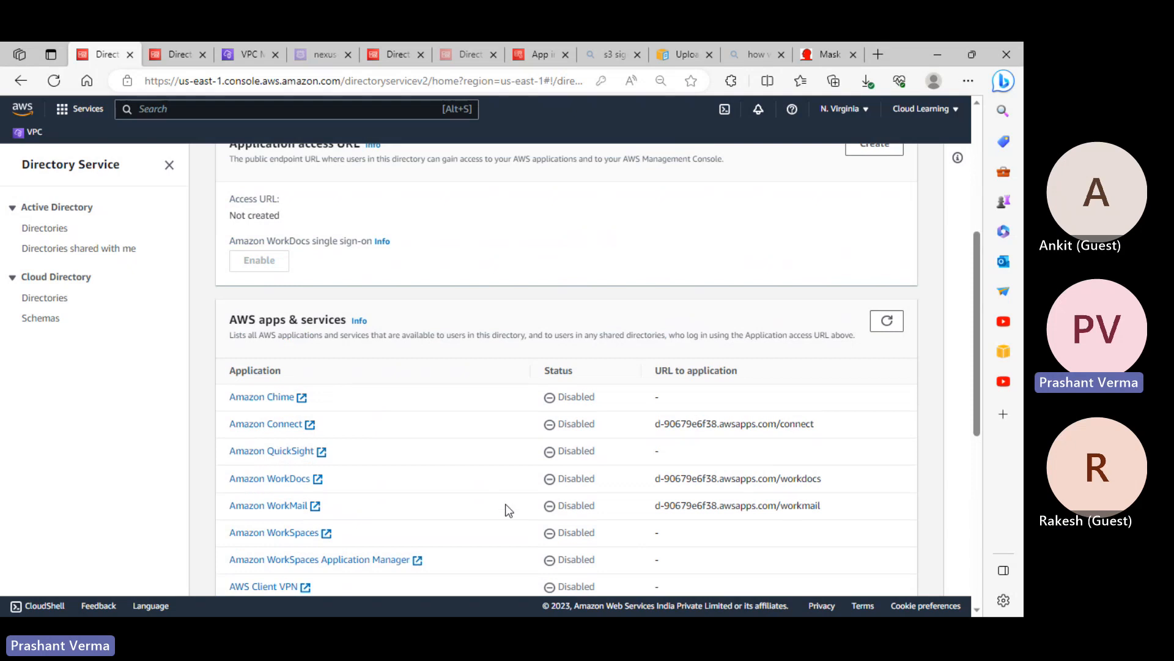
{"action": "scroll", "coordinate": [508, 505], "scroll_direction": "up", "scroll_amount": 5}
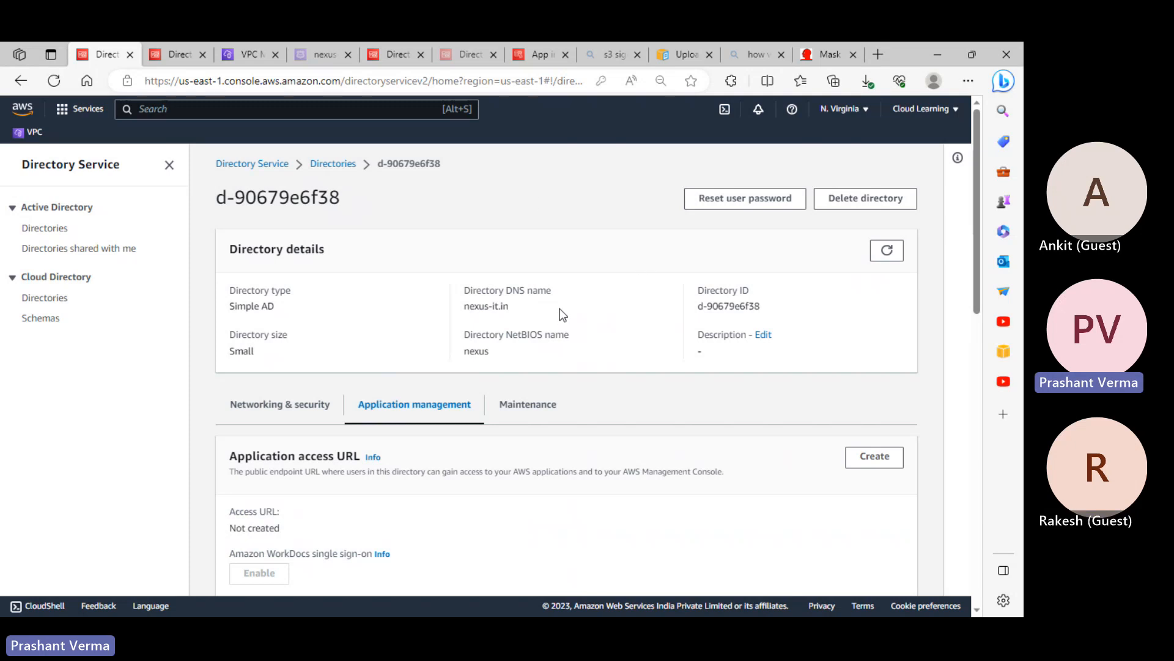
{"action": "scroll", "coordinate": [619, 432], "scroll_direction": "down", "scroll_amount": 6}
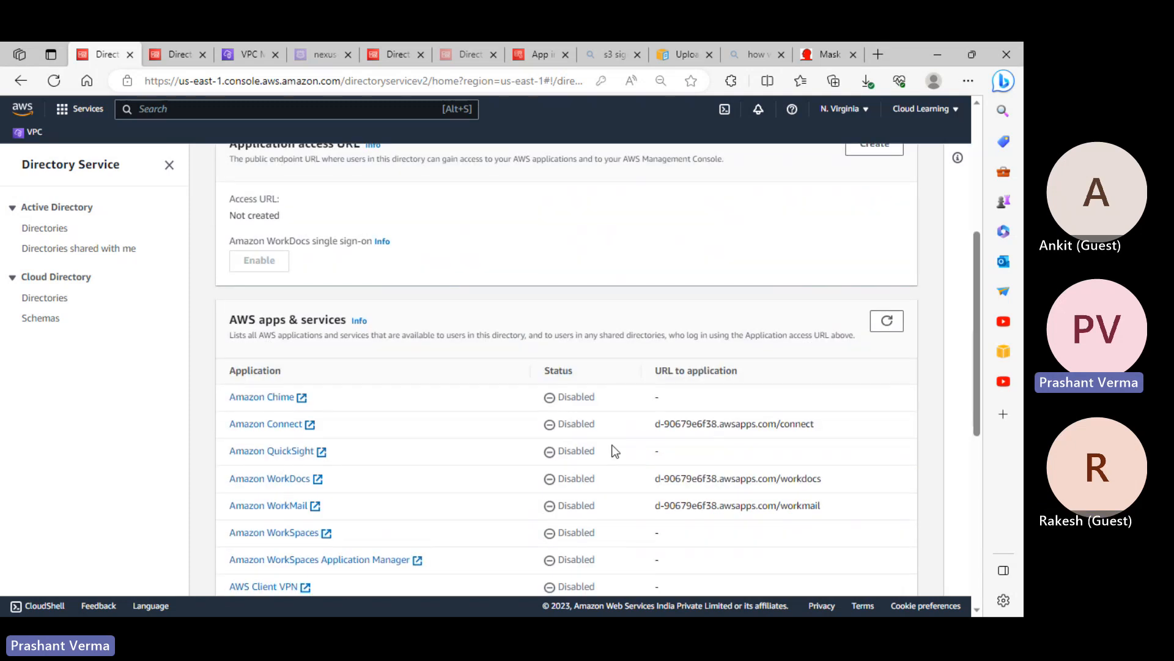
{"action": "scroll", "coordinate": [590, 492], "scroll_direction": "down", "scroll_amount": 2}
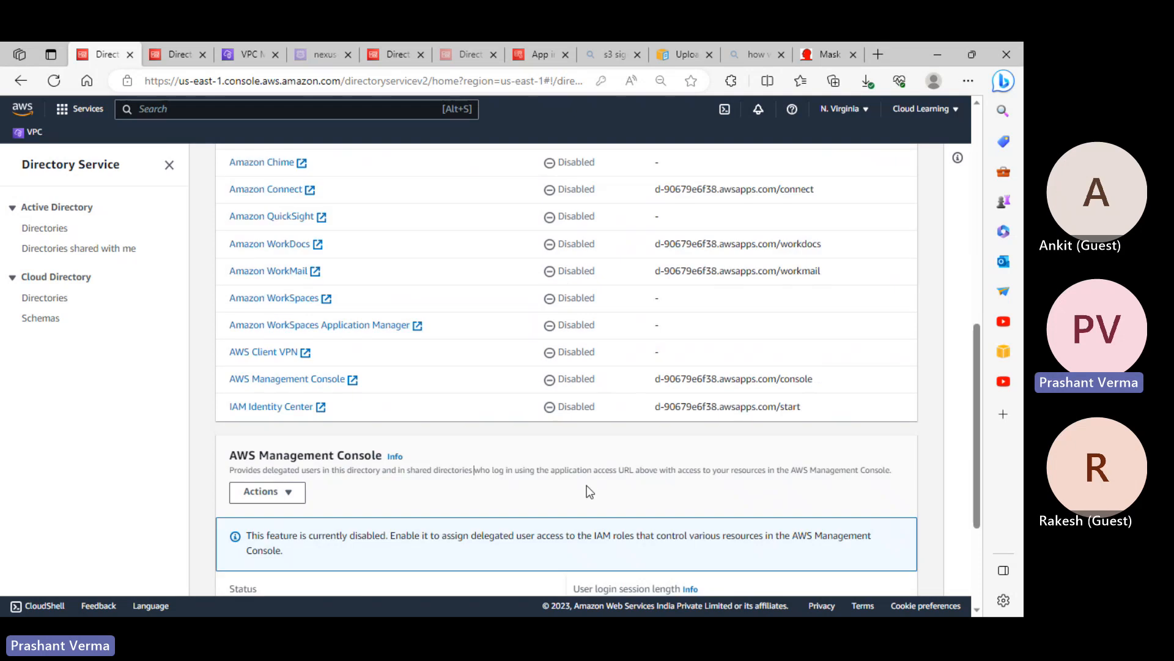
Enable the AWS Management Console application for nexus-it.in
{"action": "left_click", "coordinate": [288, 494]}
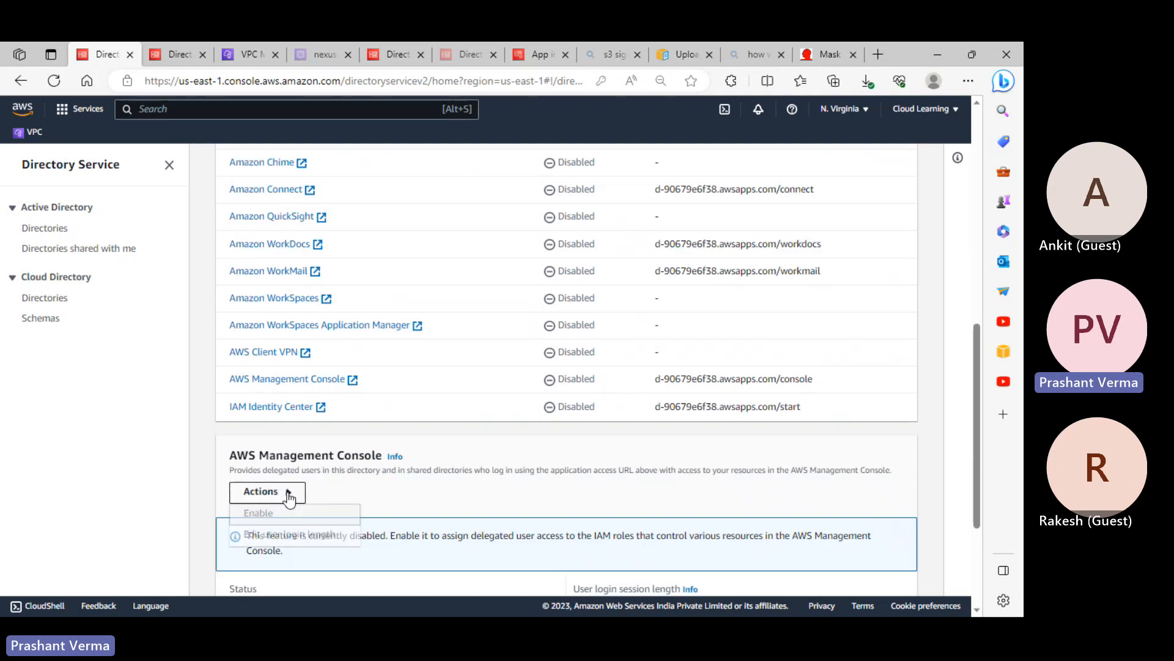
{"action": "left_click", "coordinate": [255, 513]}
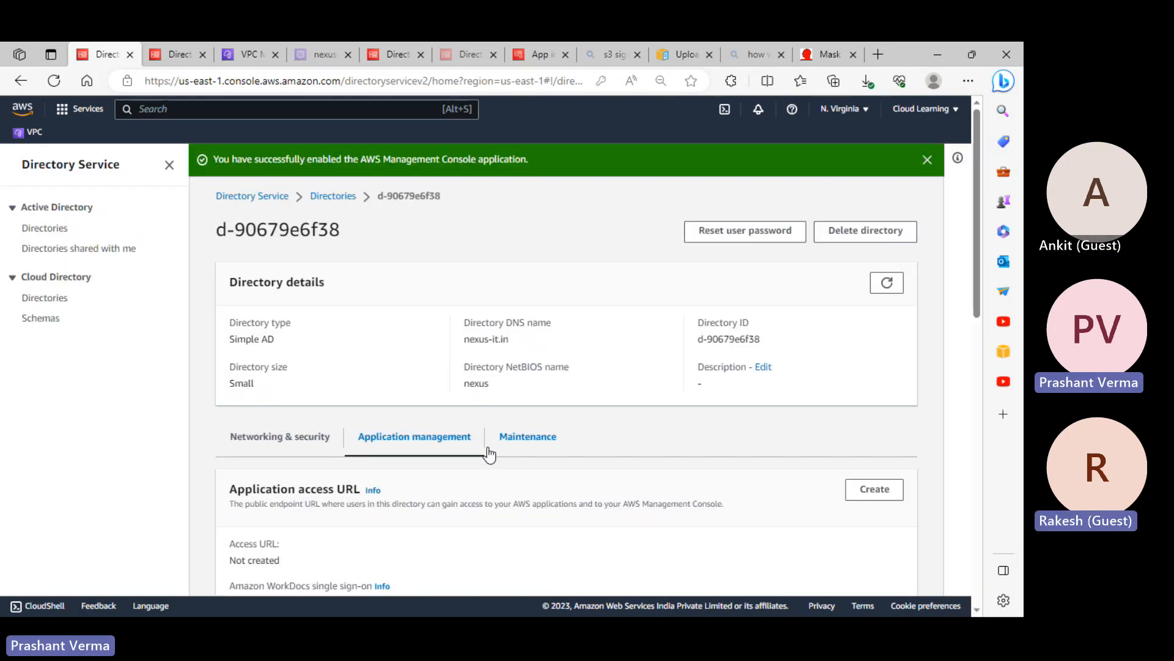
{"action": "scroll", "coordinate": [508, 491], "scroll_direction": "down", "scroll_amount": 10}
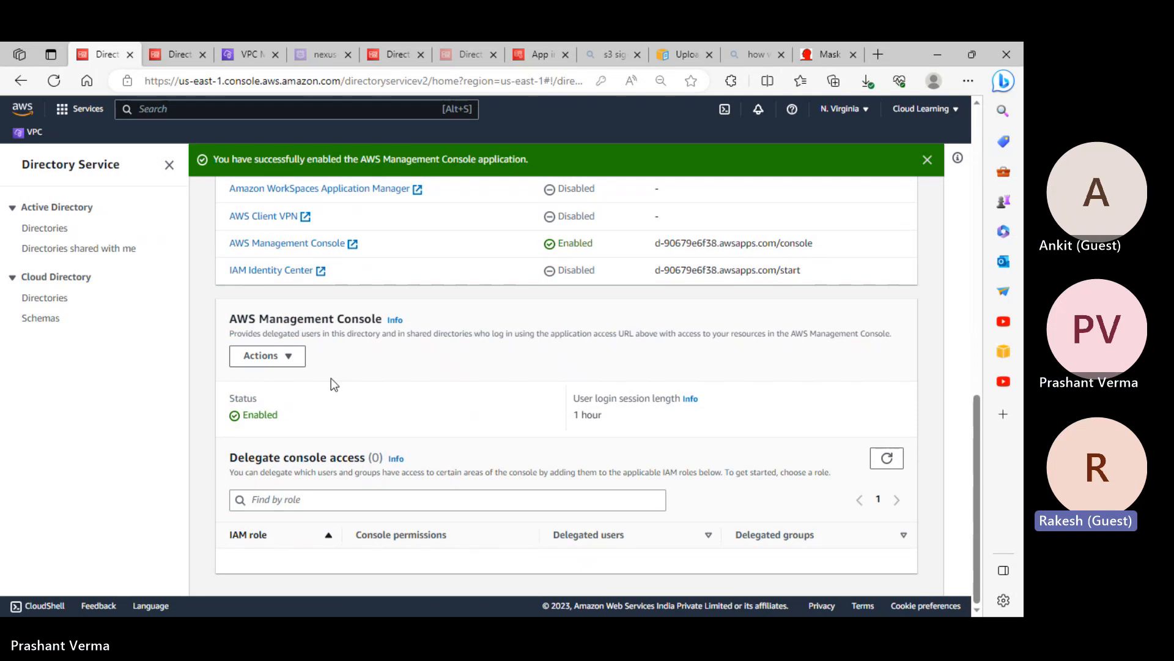
Review the user login length, leaving it at 1 hour, and cancel without changes
{"action": "left_click", "coordinate": [285, 356]}
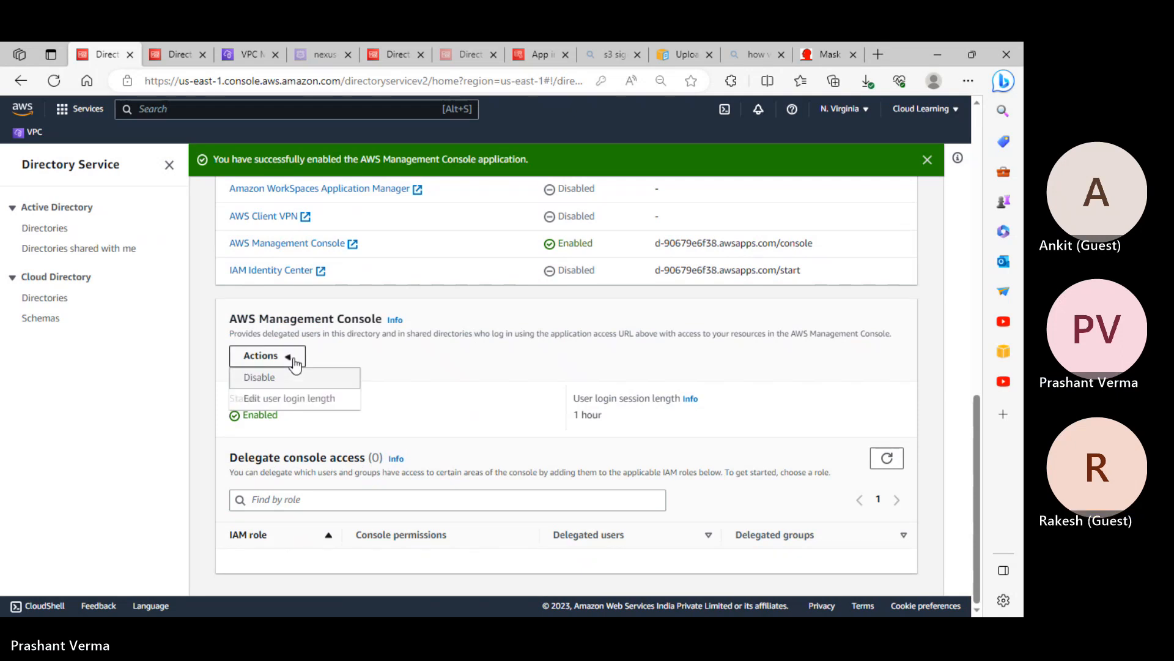
{"action": "left_click", "coordinate": [309, 401]}
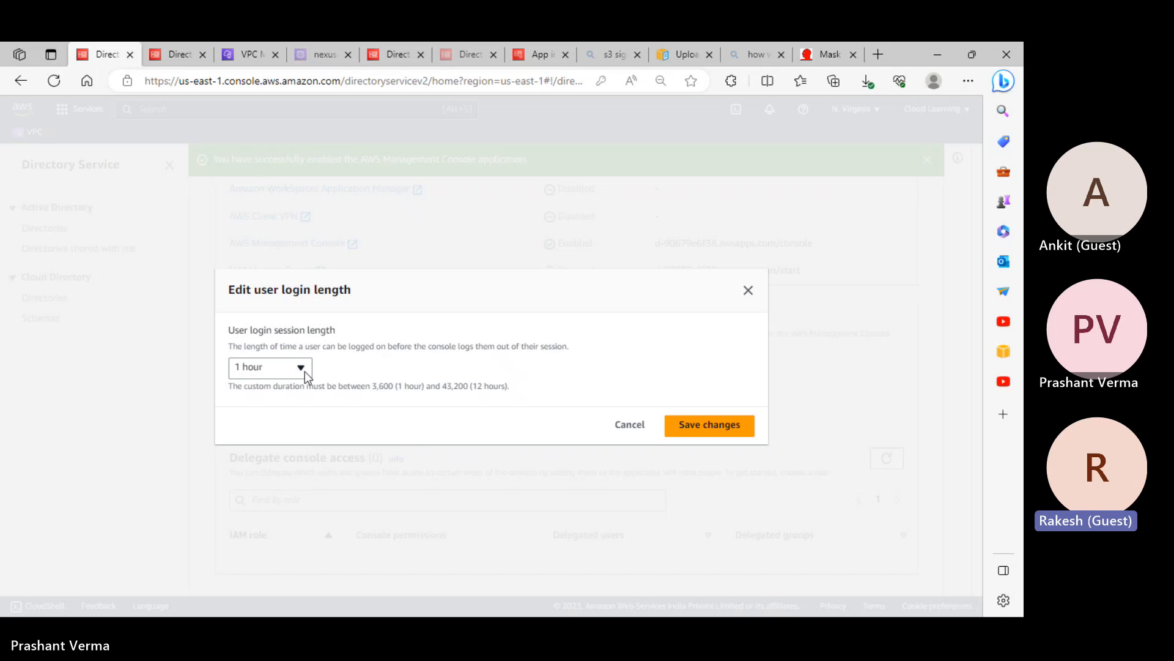
{"action": "left_click", "coordinate": [306, 369]}
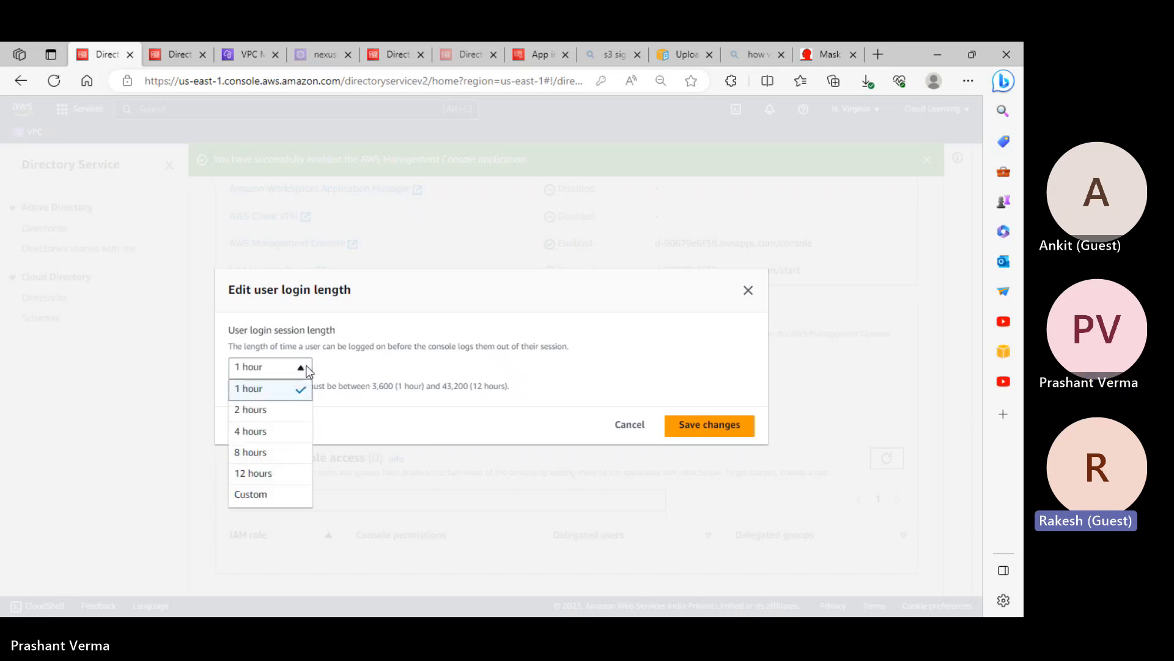
{"action": "left_click", "coordinate": [385, 363]}
{"action": "left_click", "coordinate": [647, 427]}
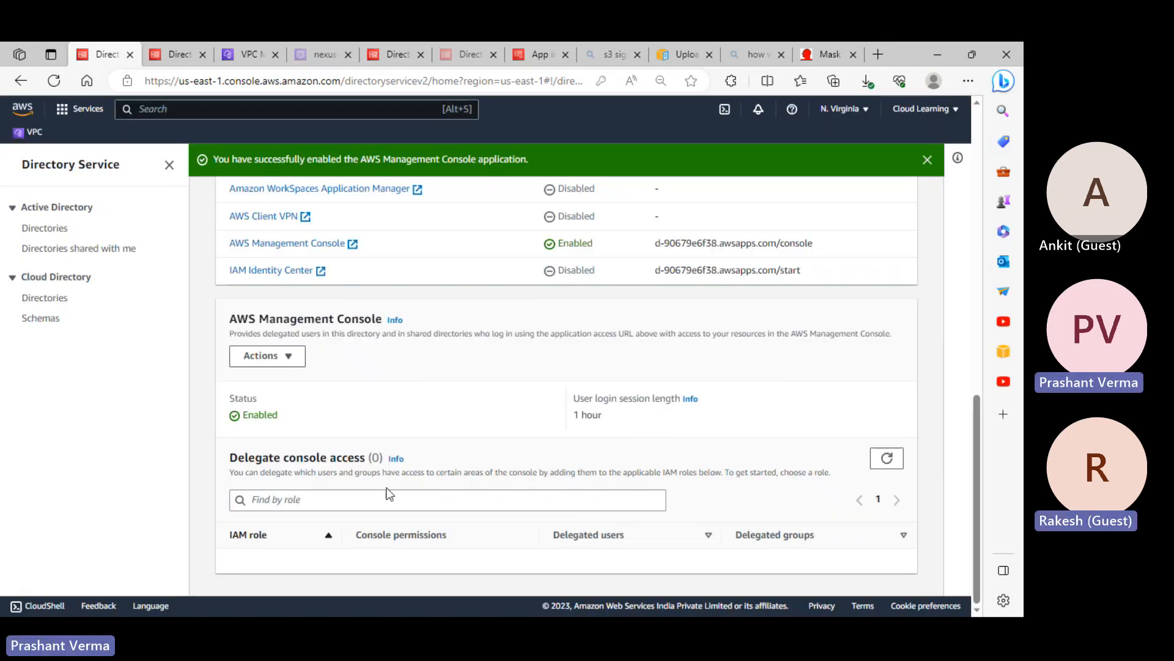
{"action": "left_click", "coordinate": [284, 354]}
{"action": "left_click", "coordinate": [536, 358]}
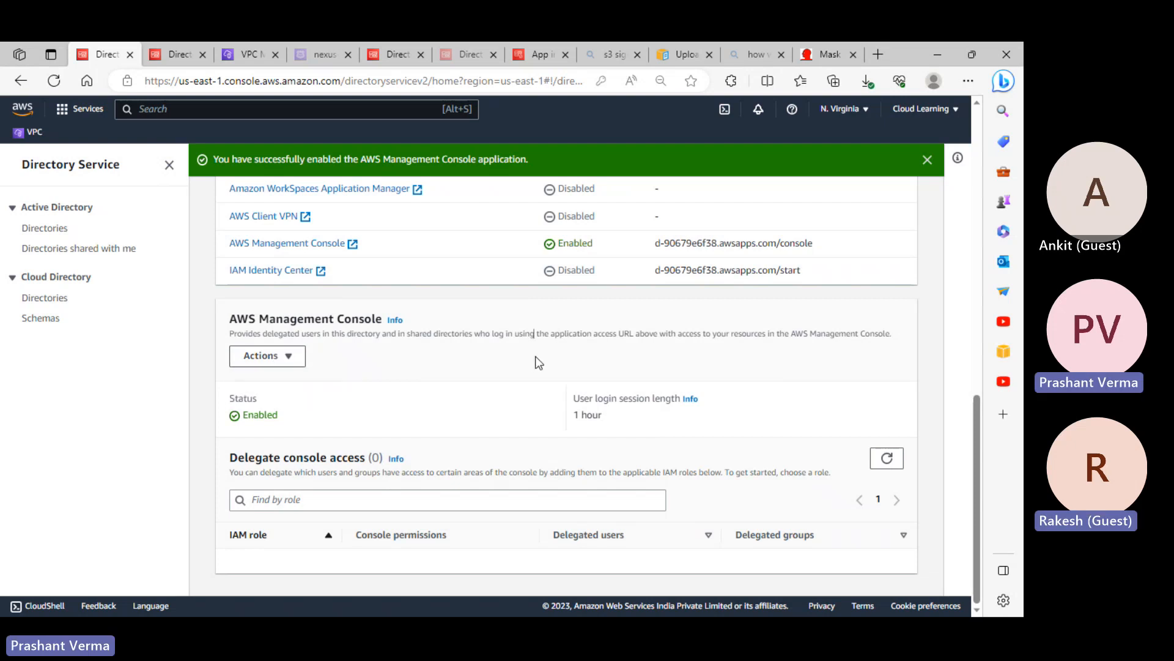